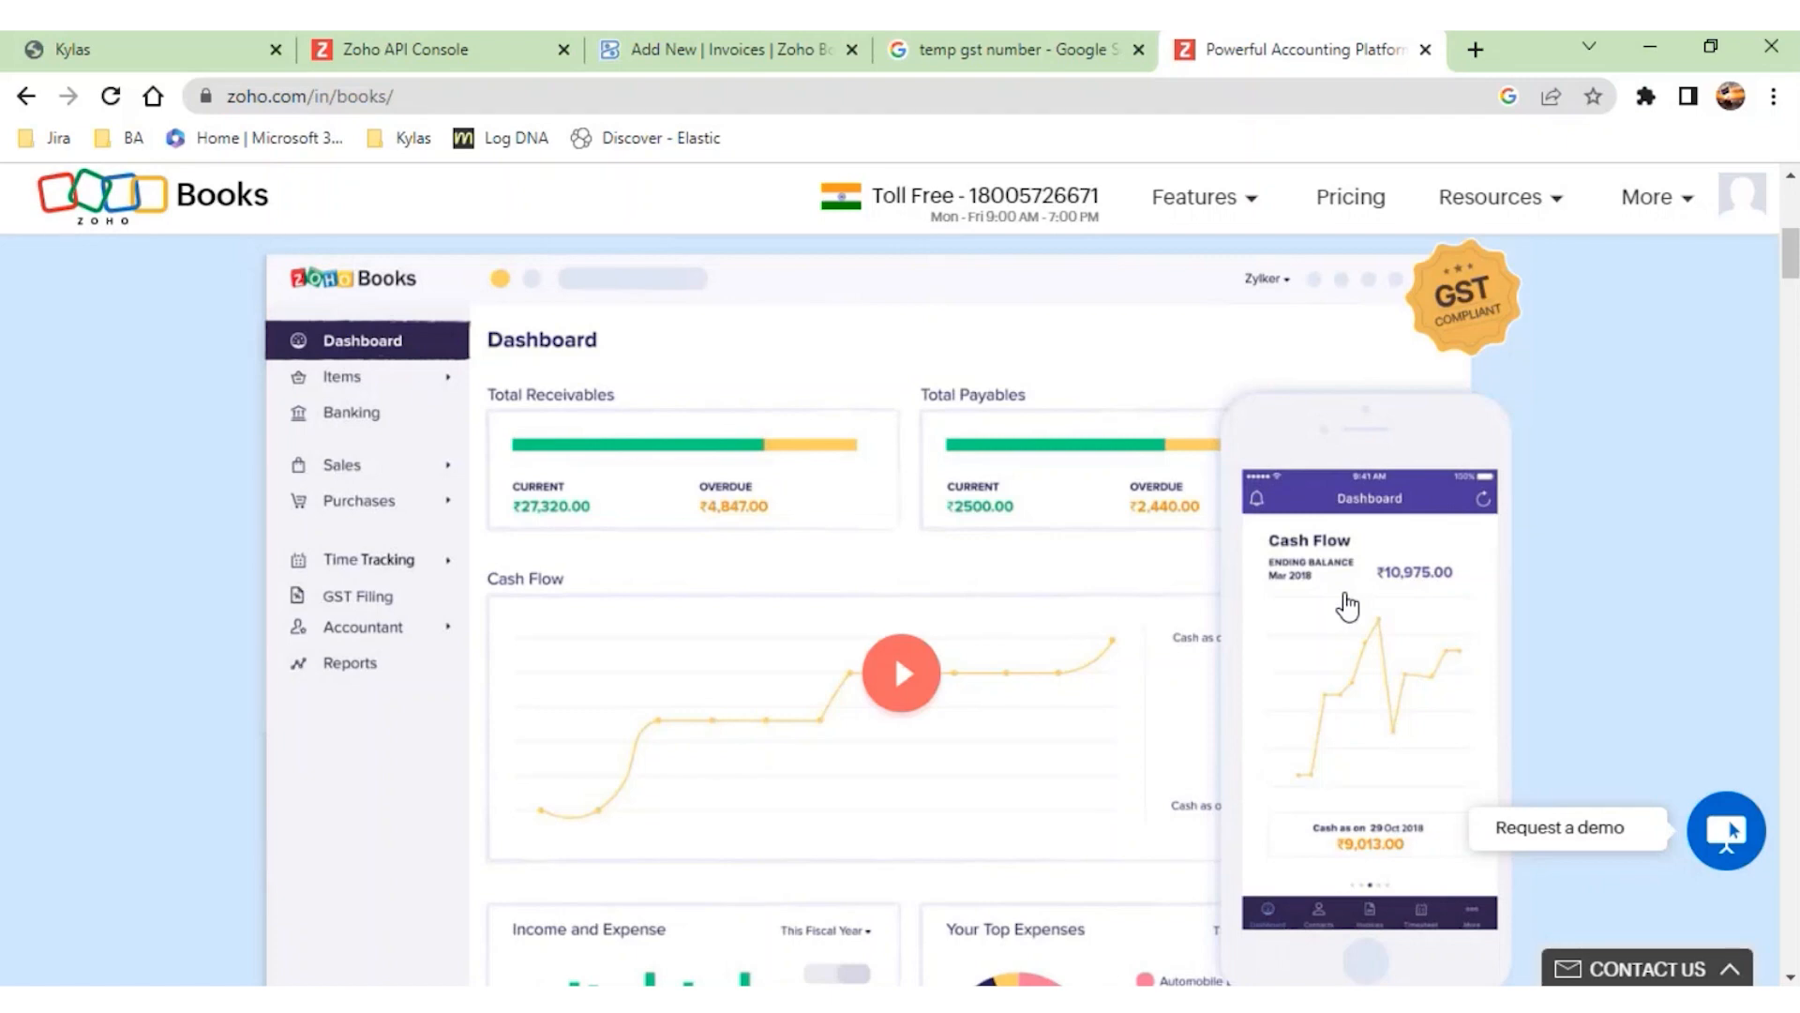
- Switch to Kylas, sign in with the prefilled credentials and dismiss the notice about disconnected marketplace apps
{"action": "scroll", "coordinate": [290, 389], "scroll_direction": "up", "scroll_amount": 2}
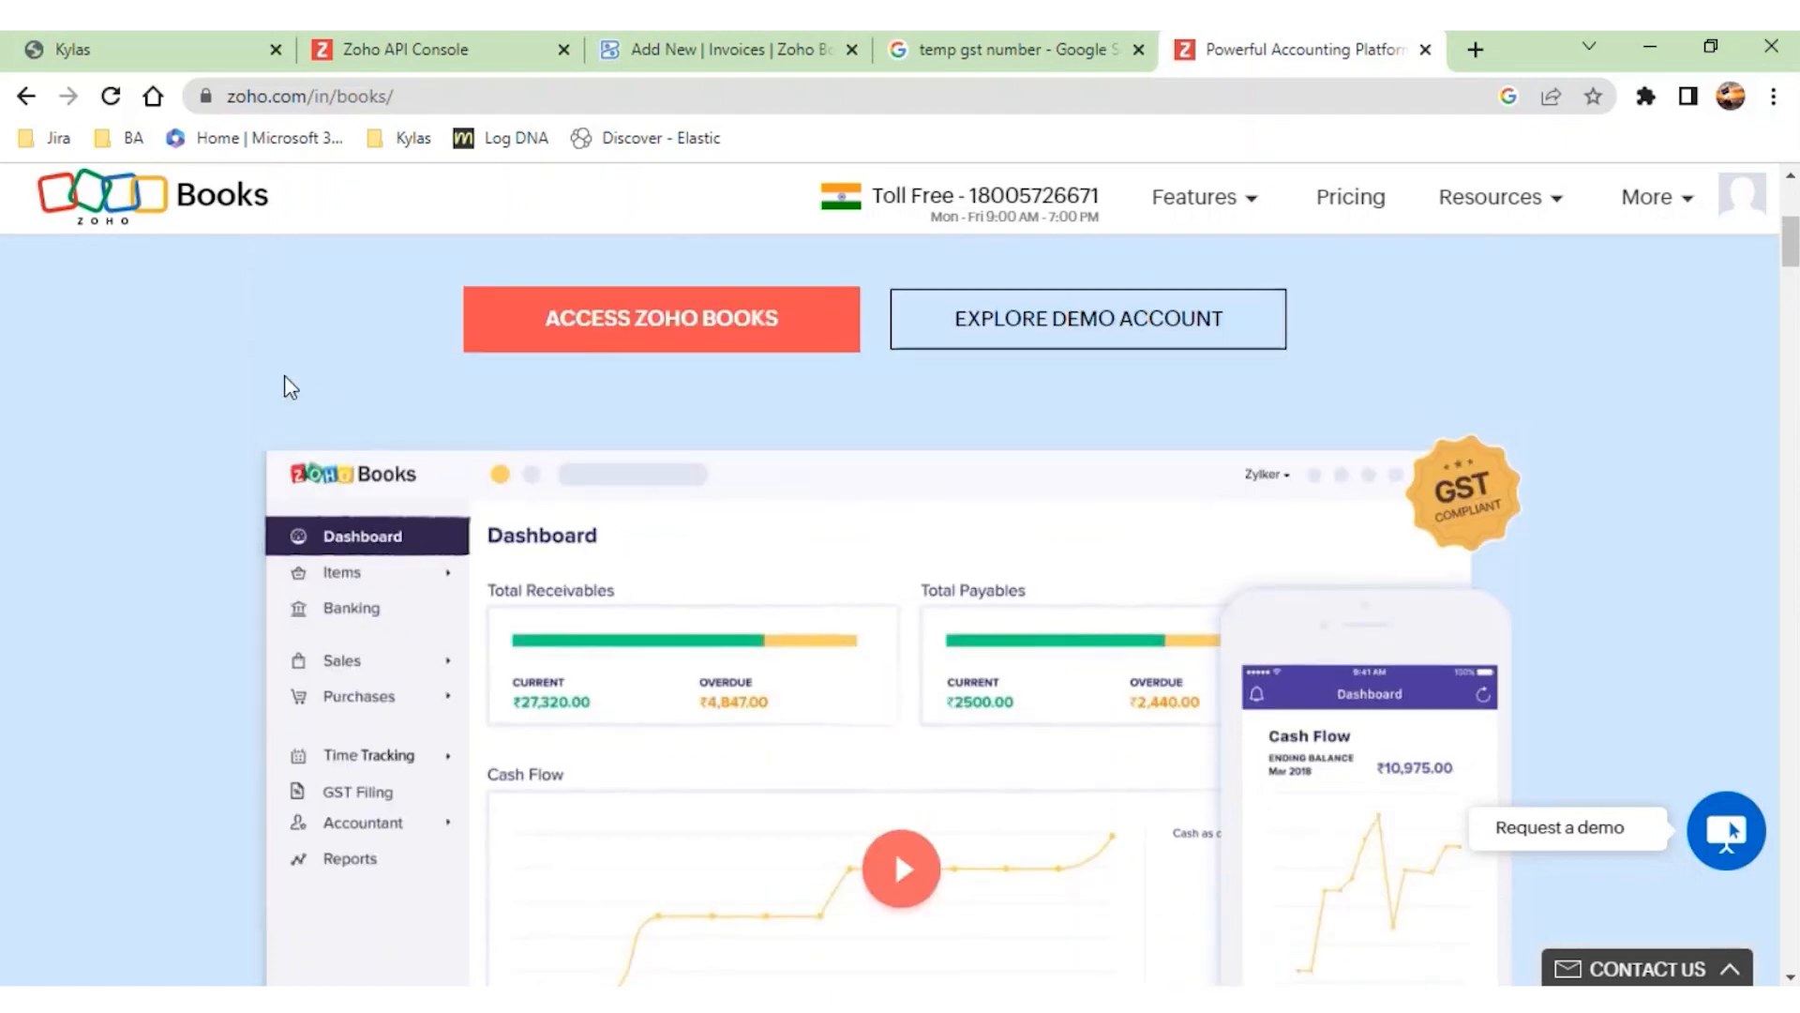
{"action": "left_click", "coordinate": [118, 75]}
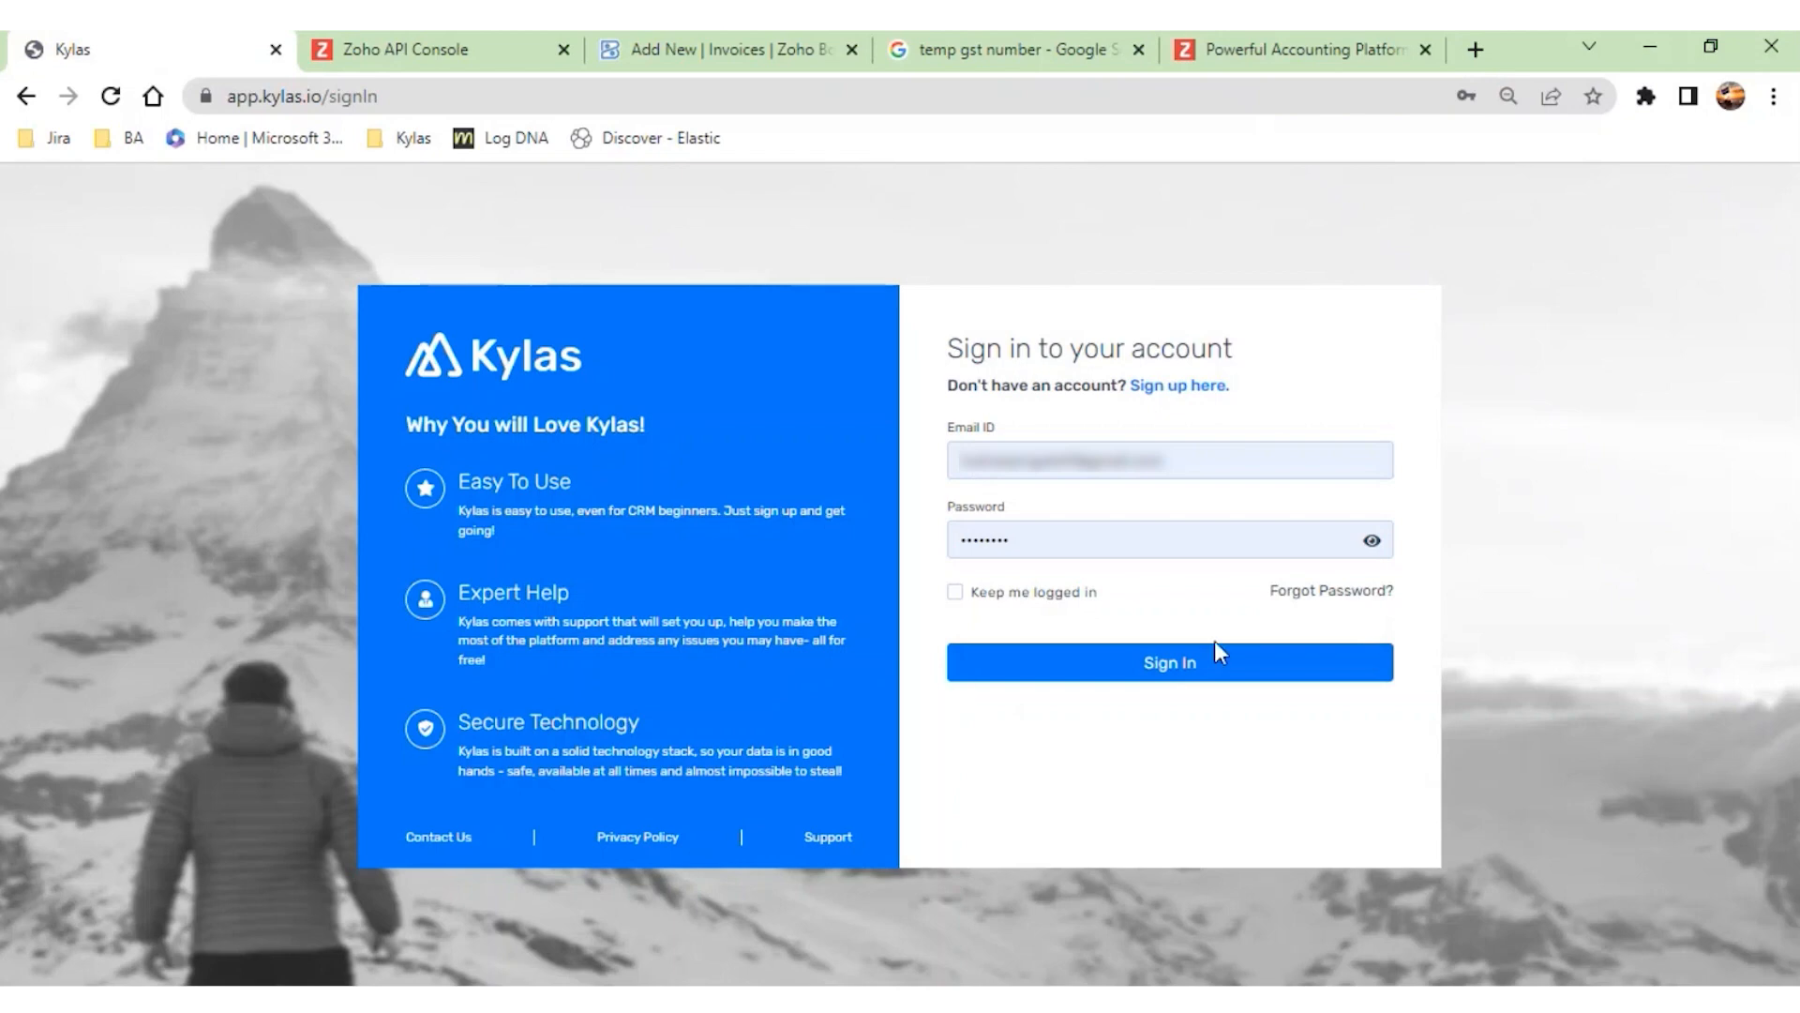
{"action": "left_click", "coordinate": [1186, 669]}
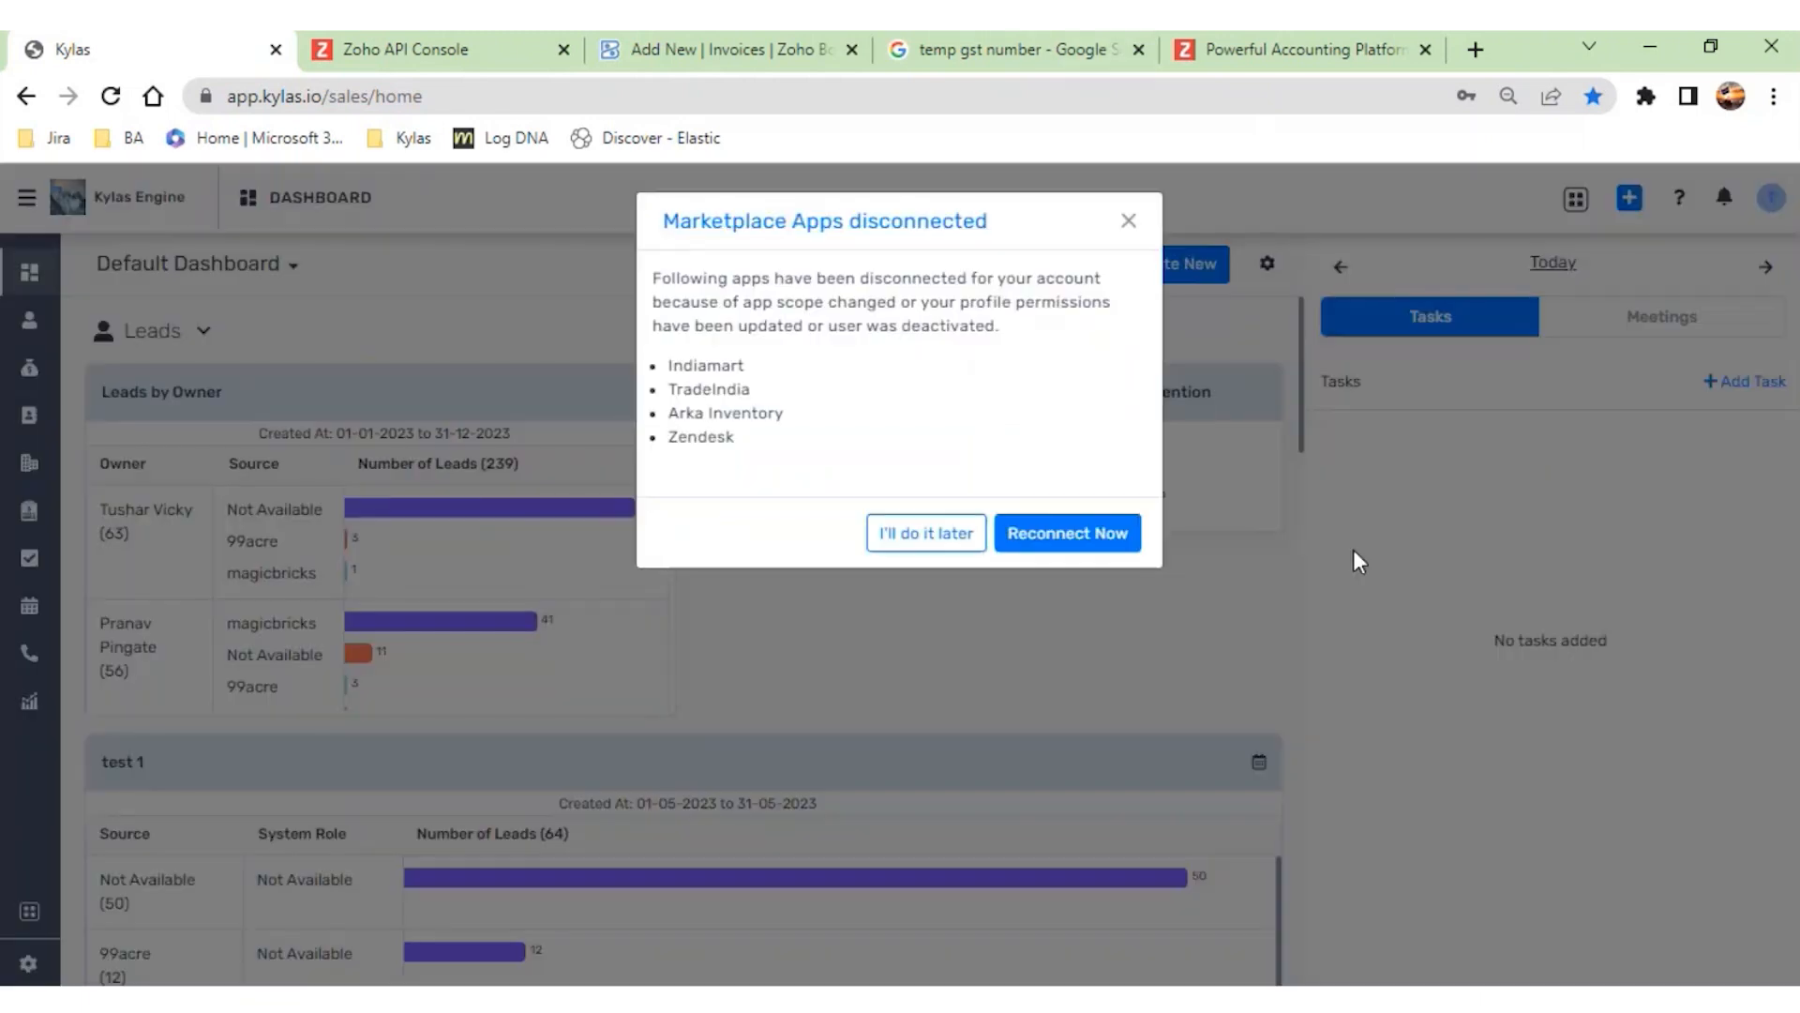
{"action": "left_click", "coordinate": [1129, 222]}
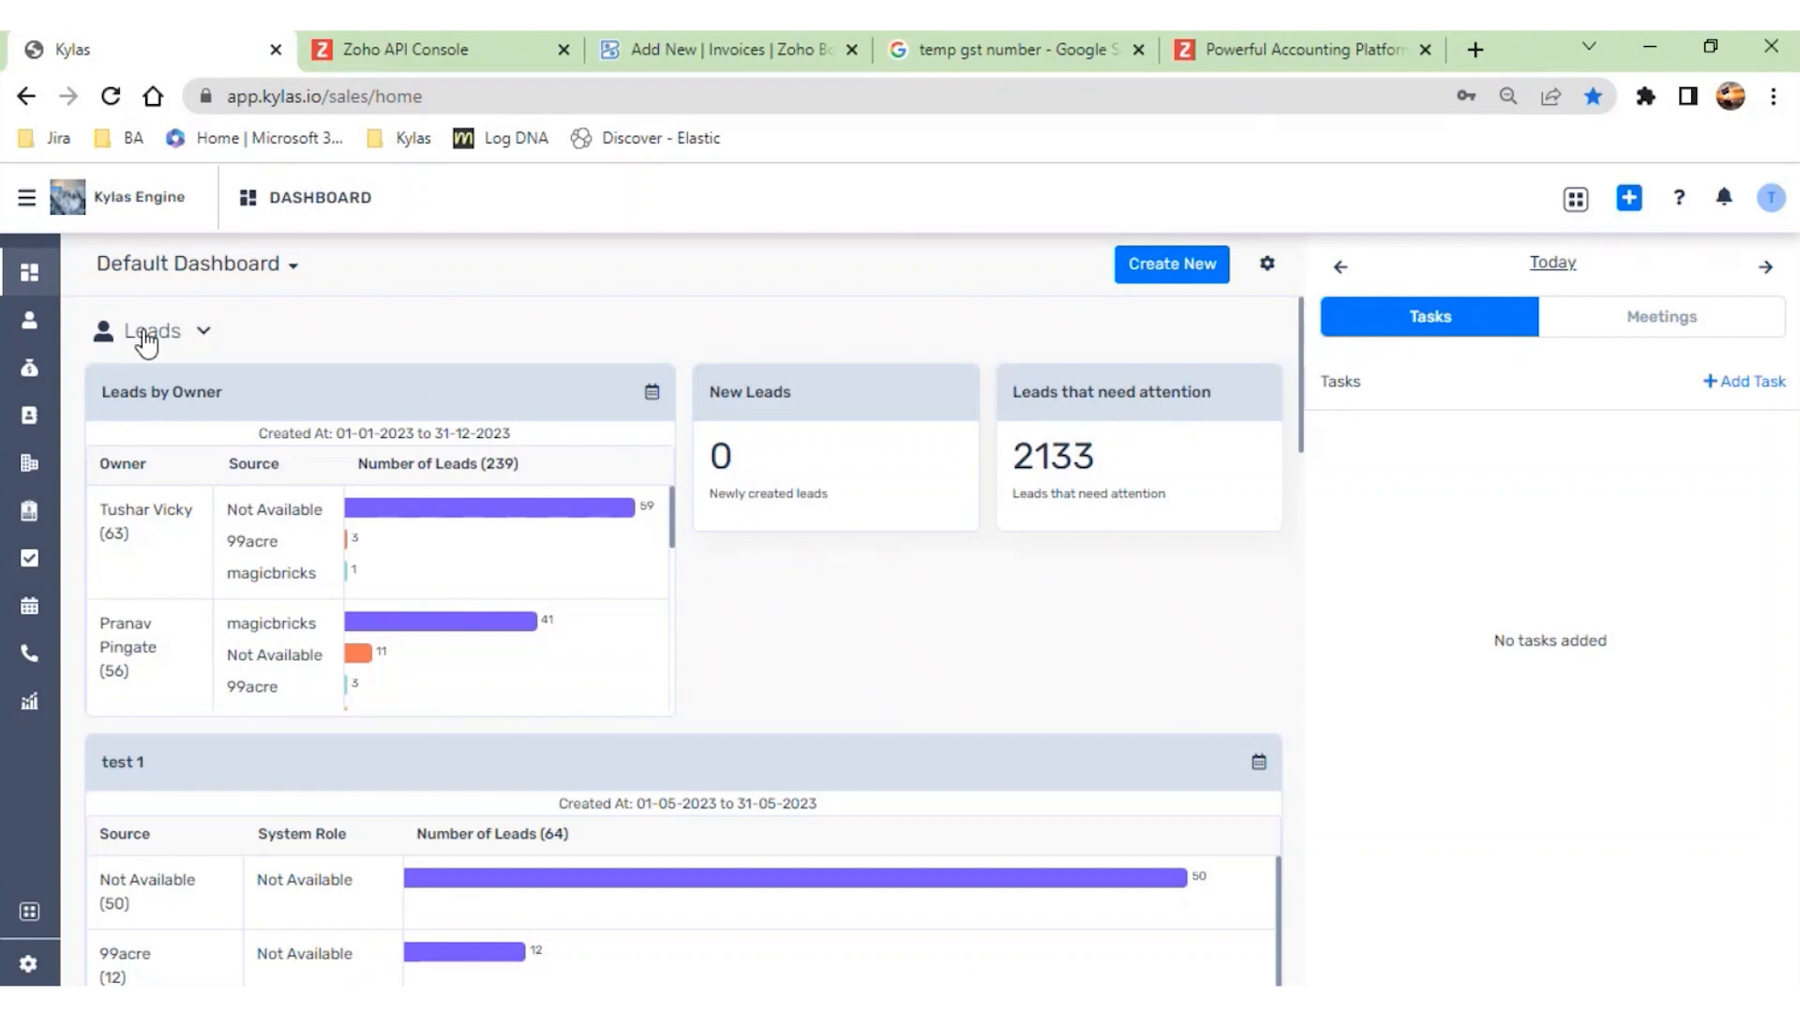
- Go to Kylas Marketplace and open the details page of the Zoho Books app
{"action": "left_click", "coordinate": [25, 200]}
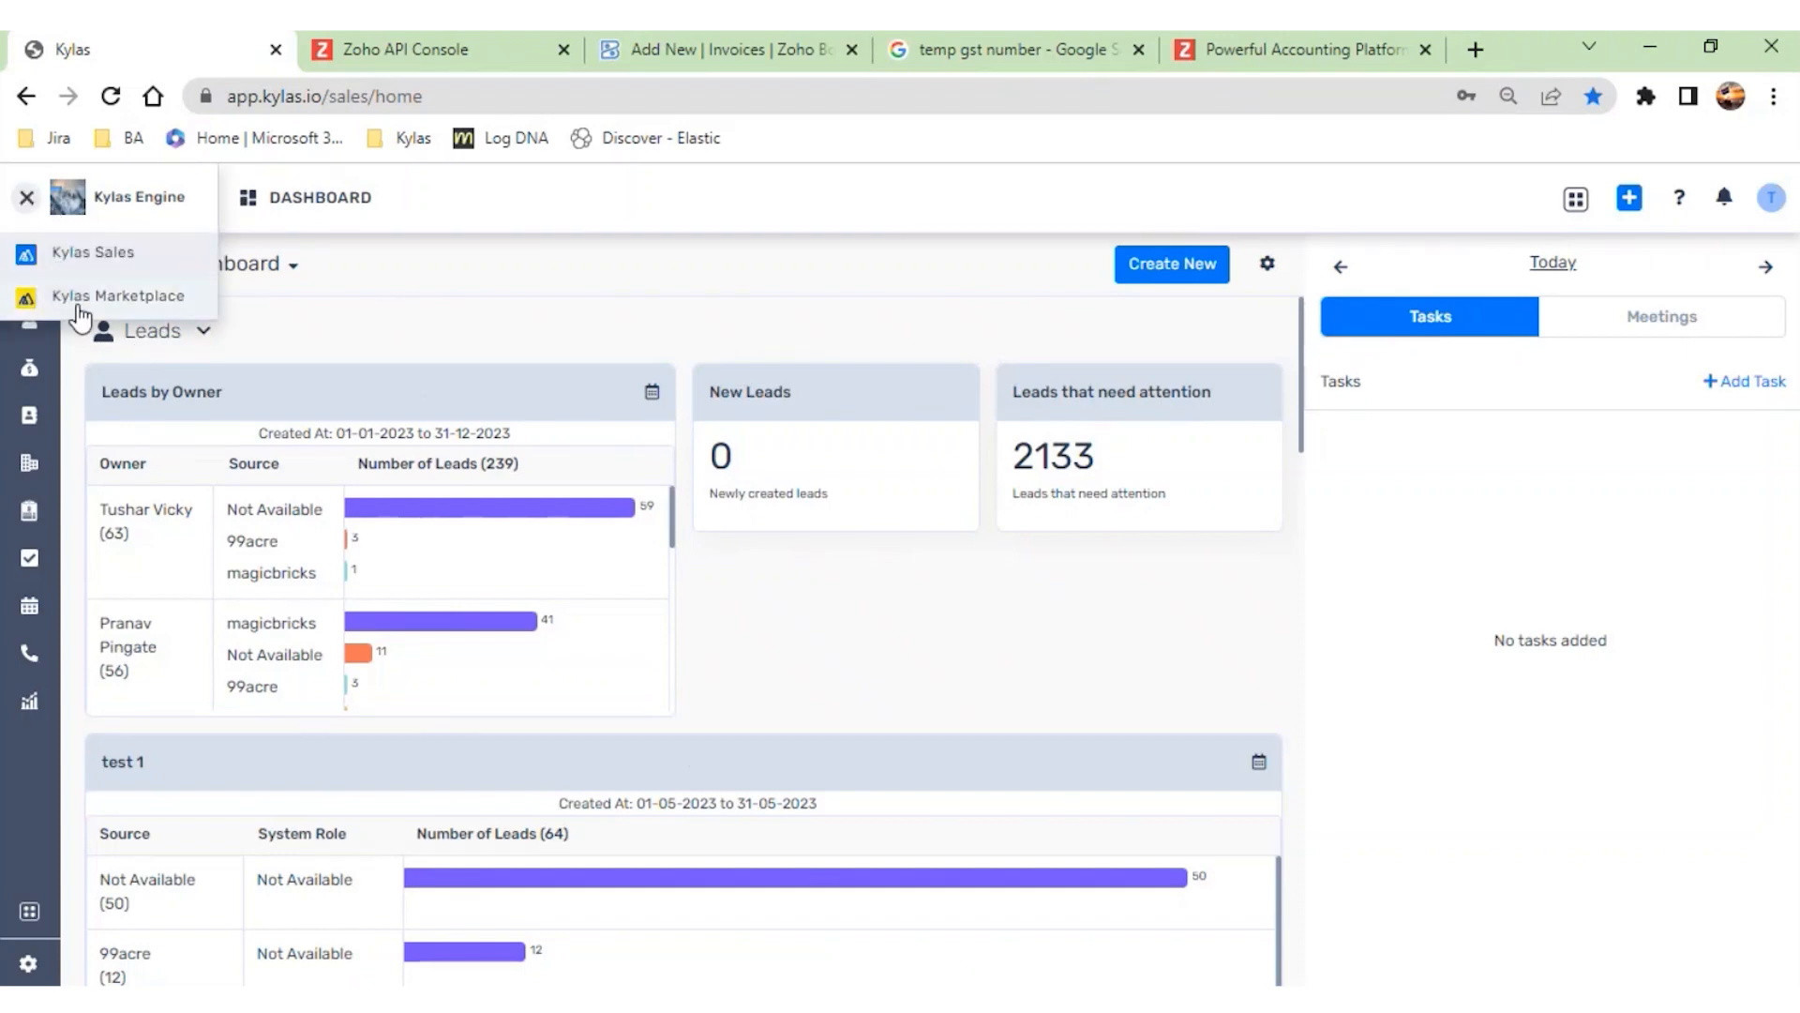
{"action": "left_click", "coordinate": [80, 302]}
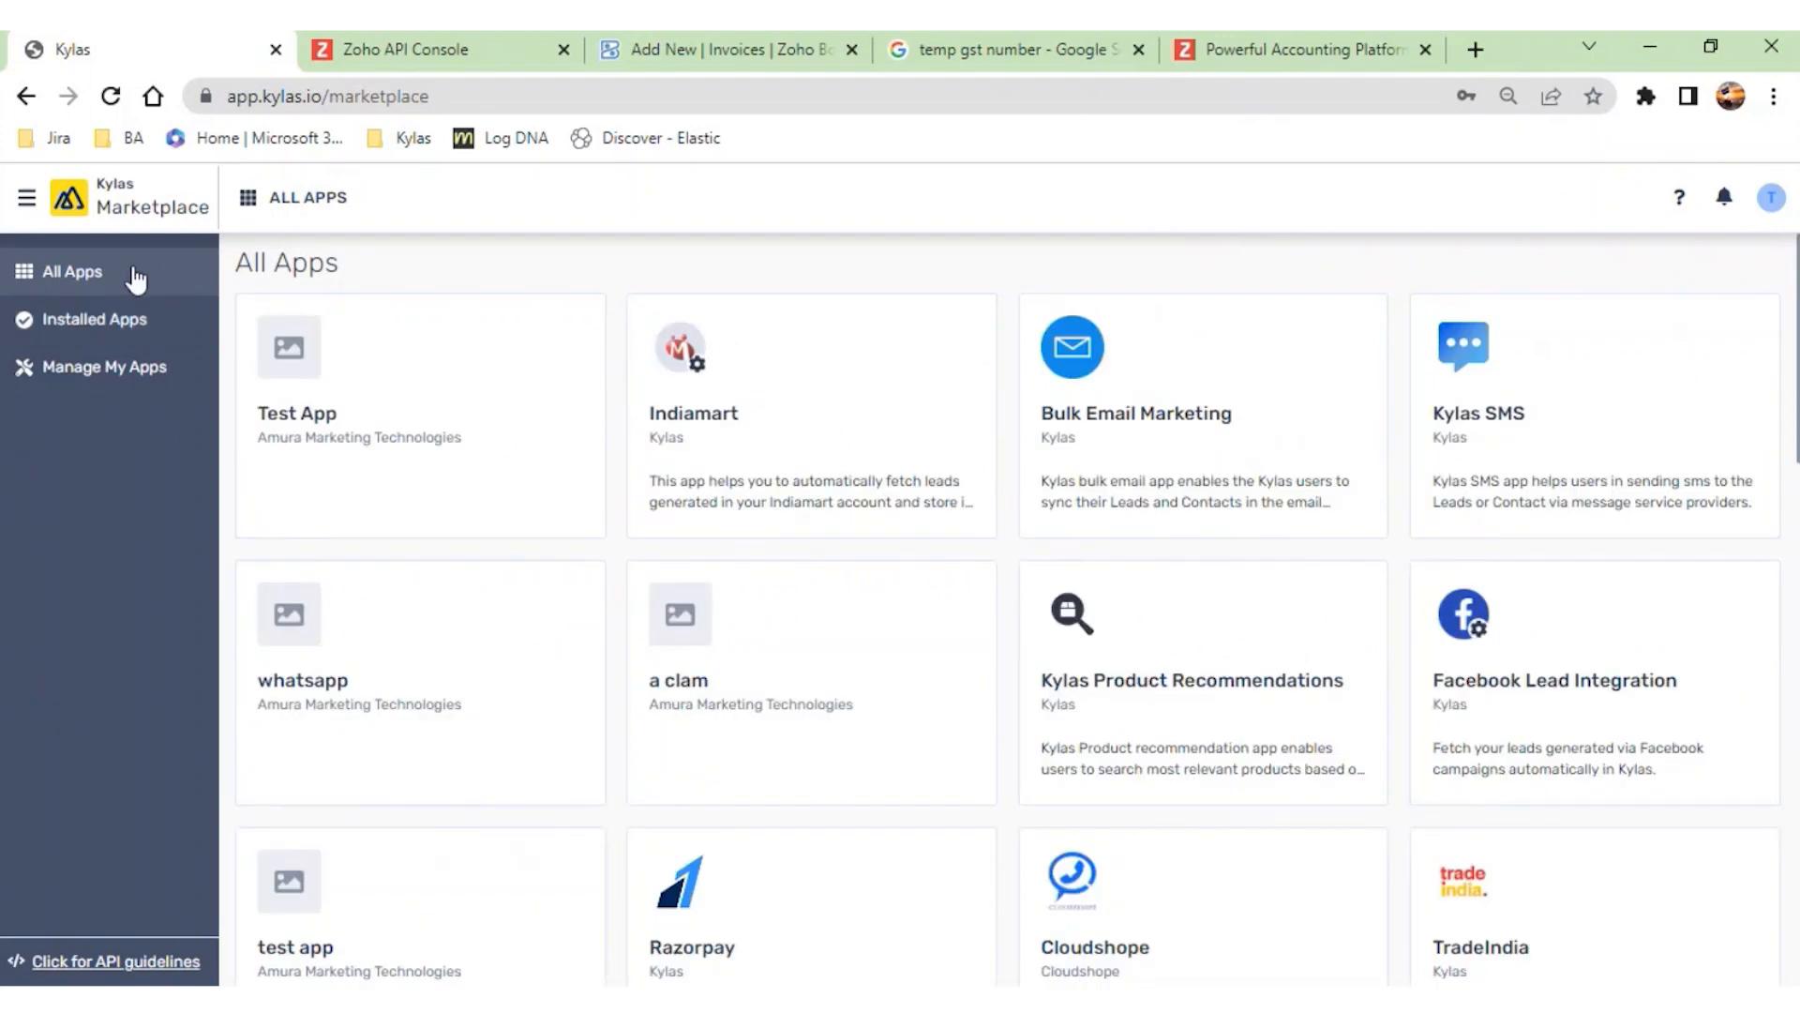
{"action": "scroll", "coordinate": [949, 654], "scroll_direction": "down", "scroll_amount": 1}
{"action": "scroll", "coordinate": [949, 653], "scroll_direction": "down", "scroll_amount": 15}
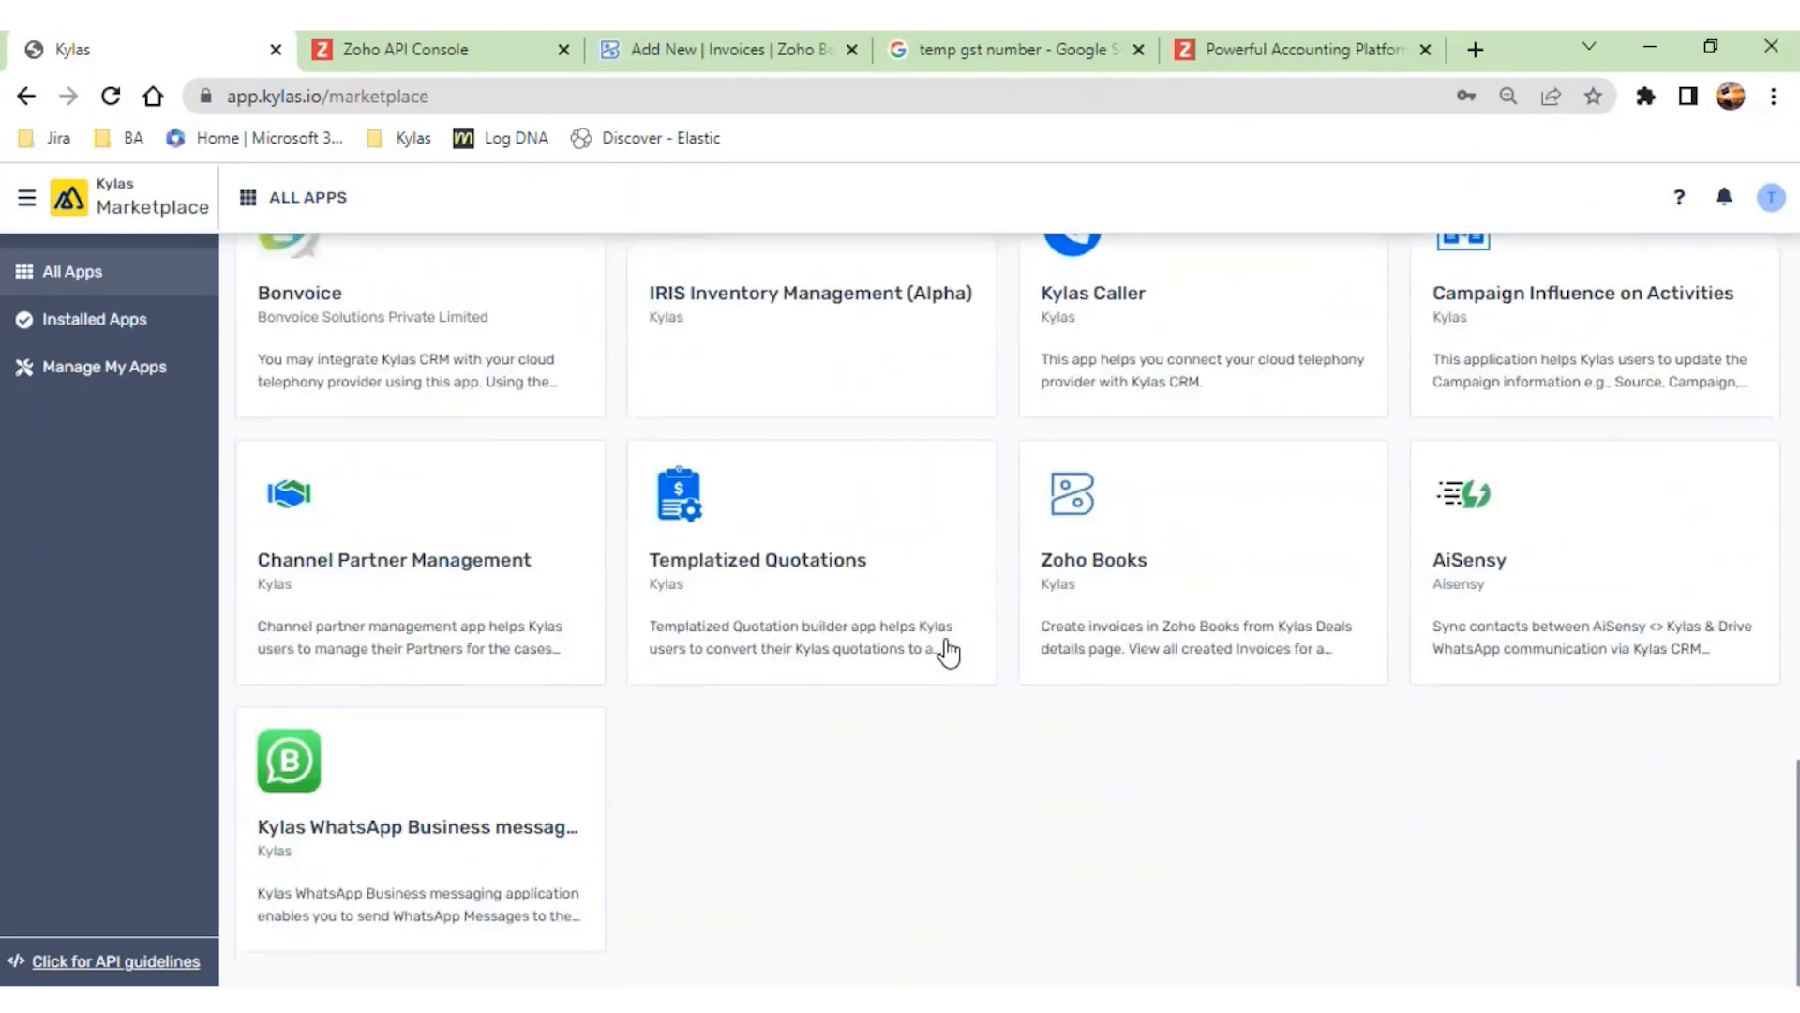
{"action": "left_click", "coordinate": [1211, 545]}
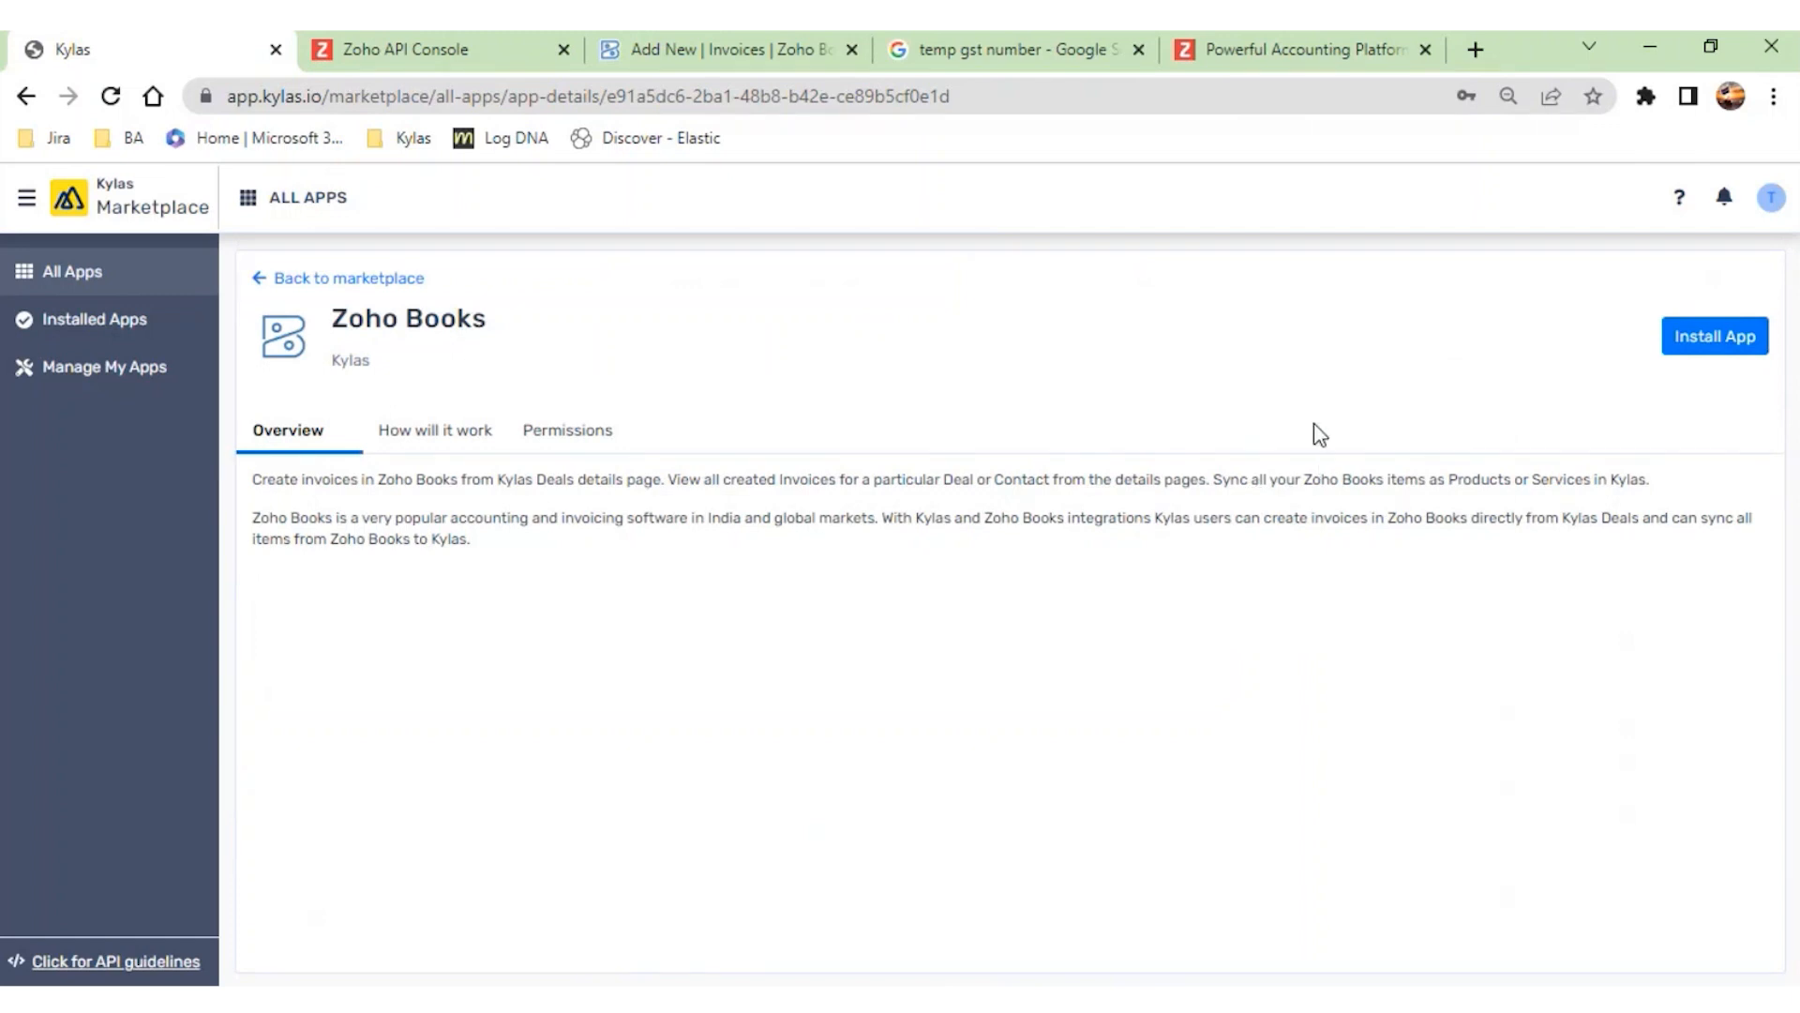
- Install the Zoho Books app, signing in with the prefilled Kylas credentials and reviewing and allowing the requested permissions
{"action": "left_click", "coordinate": [1721, 340]}
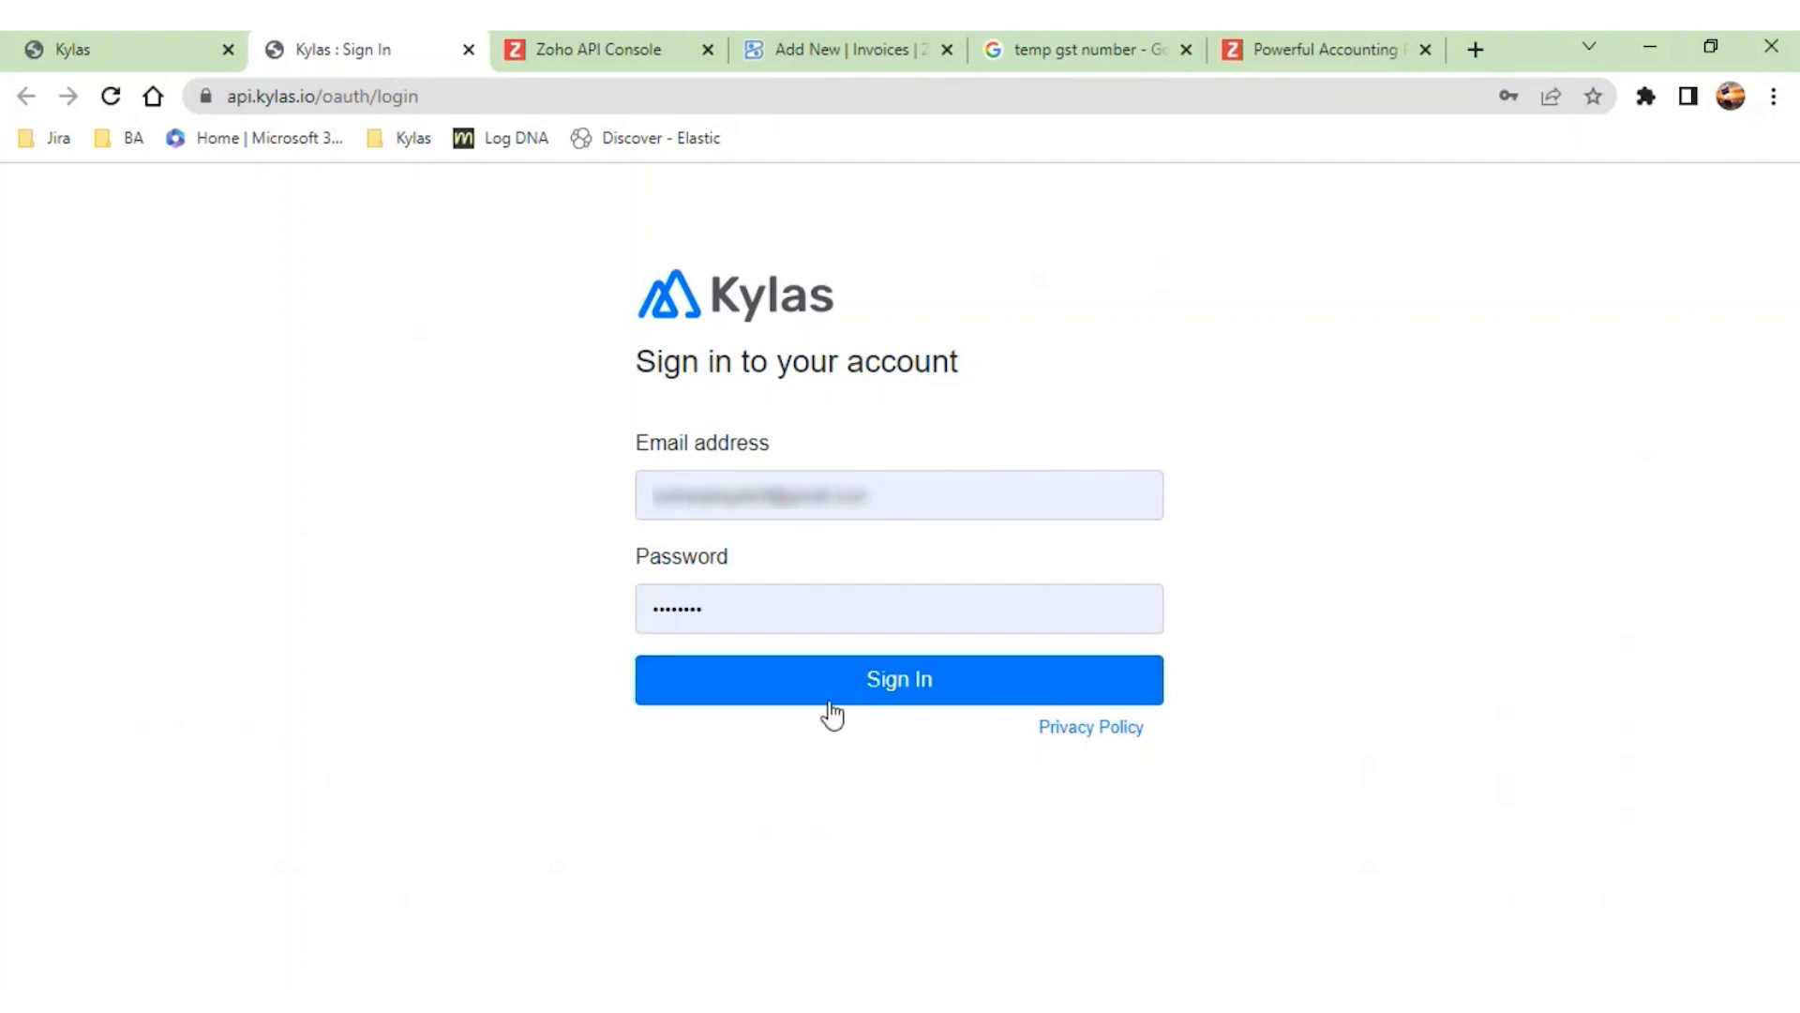
{"action": "left_click", "coordinate": [906, 681]}
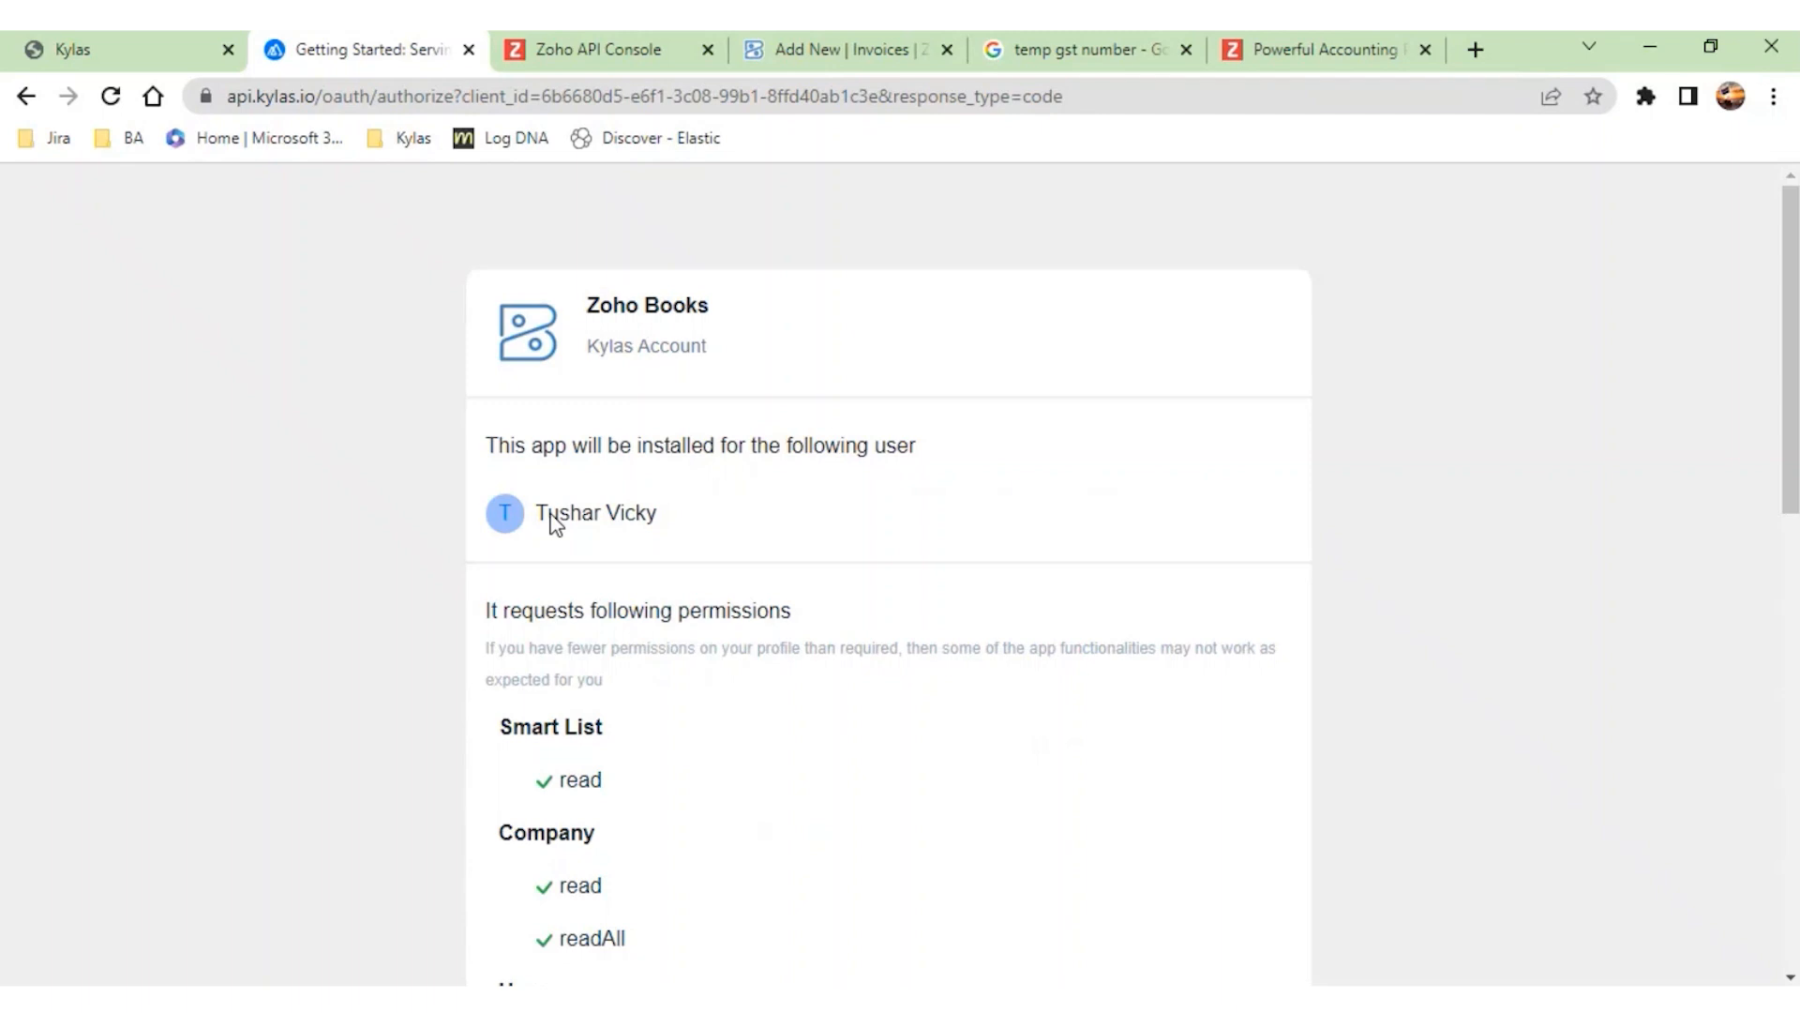
{"action": "scroll", "coordinate": [553, 522], "scroll_direction": "down", "scroll_amount": 1}
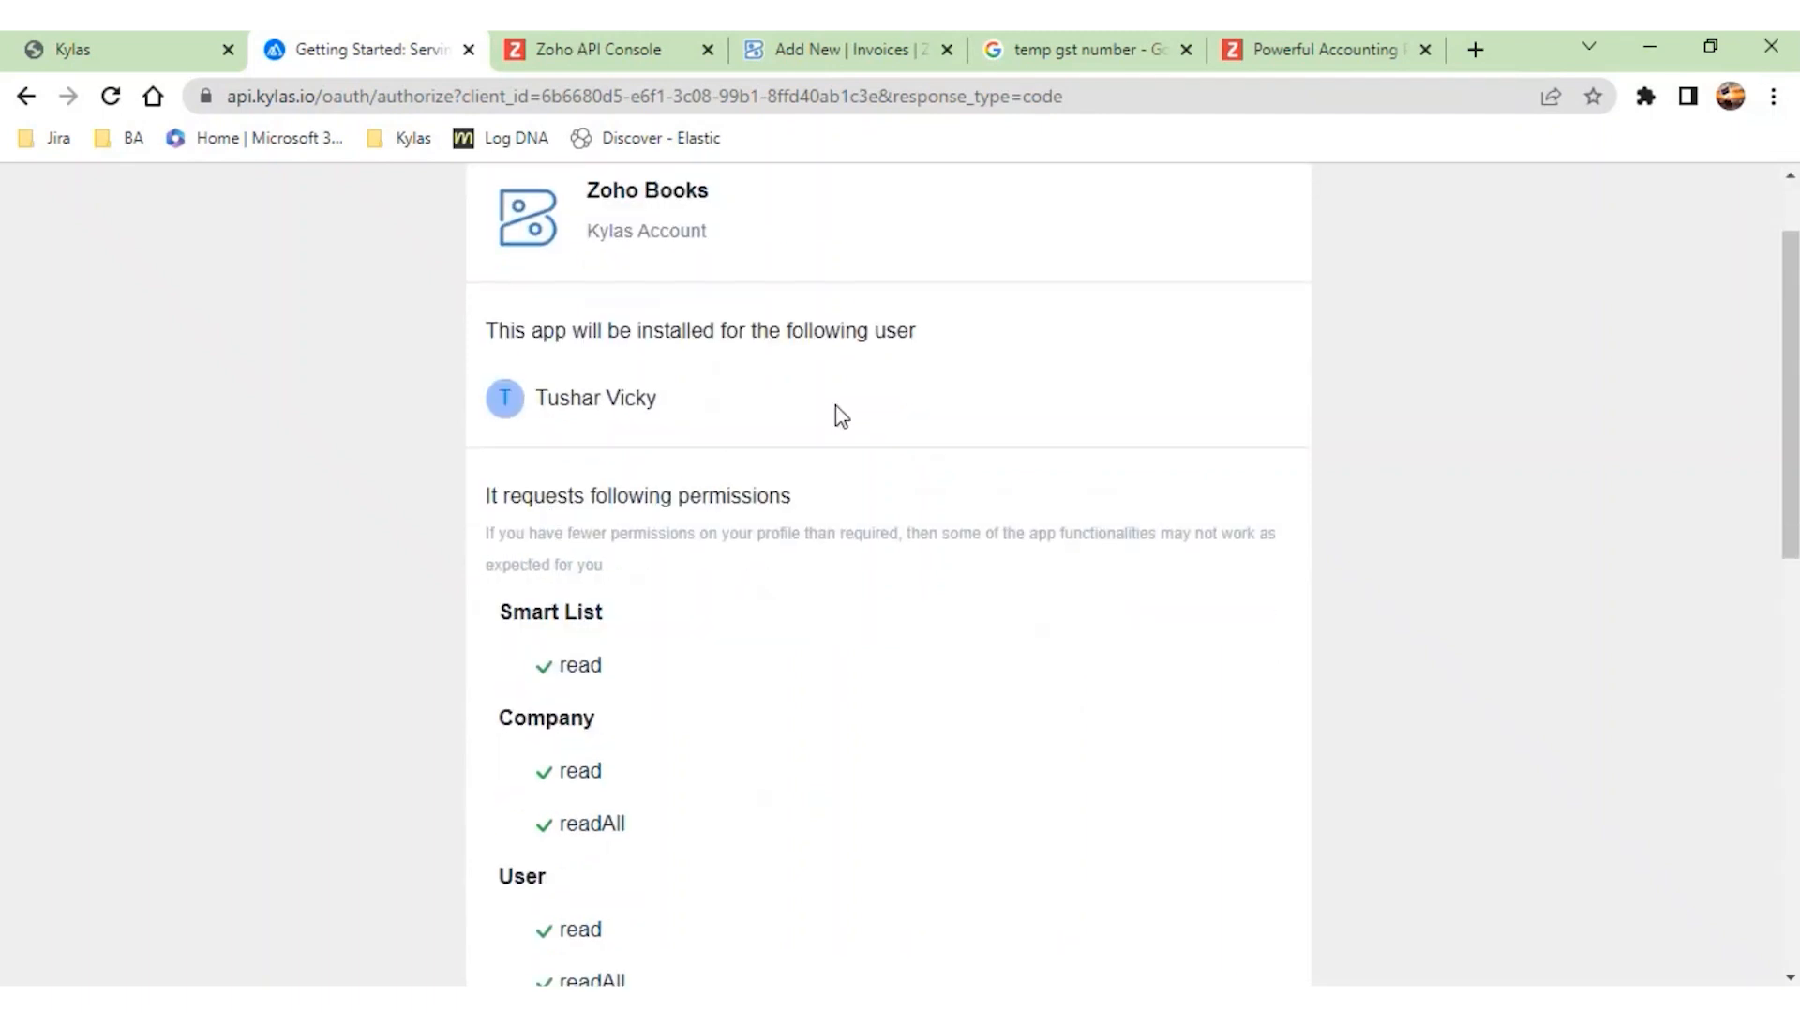
{"action": "scroll", "coordinate": [778, 788], "scroll_direction": "down", "scroll_amount": 3}
{"action": "scroll", "coordinate": [631, 684], "scroll_direction": "down", "scroll_amount": 3}
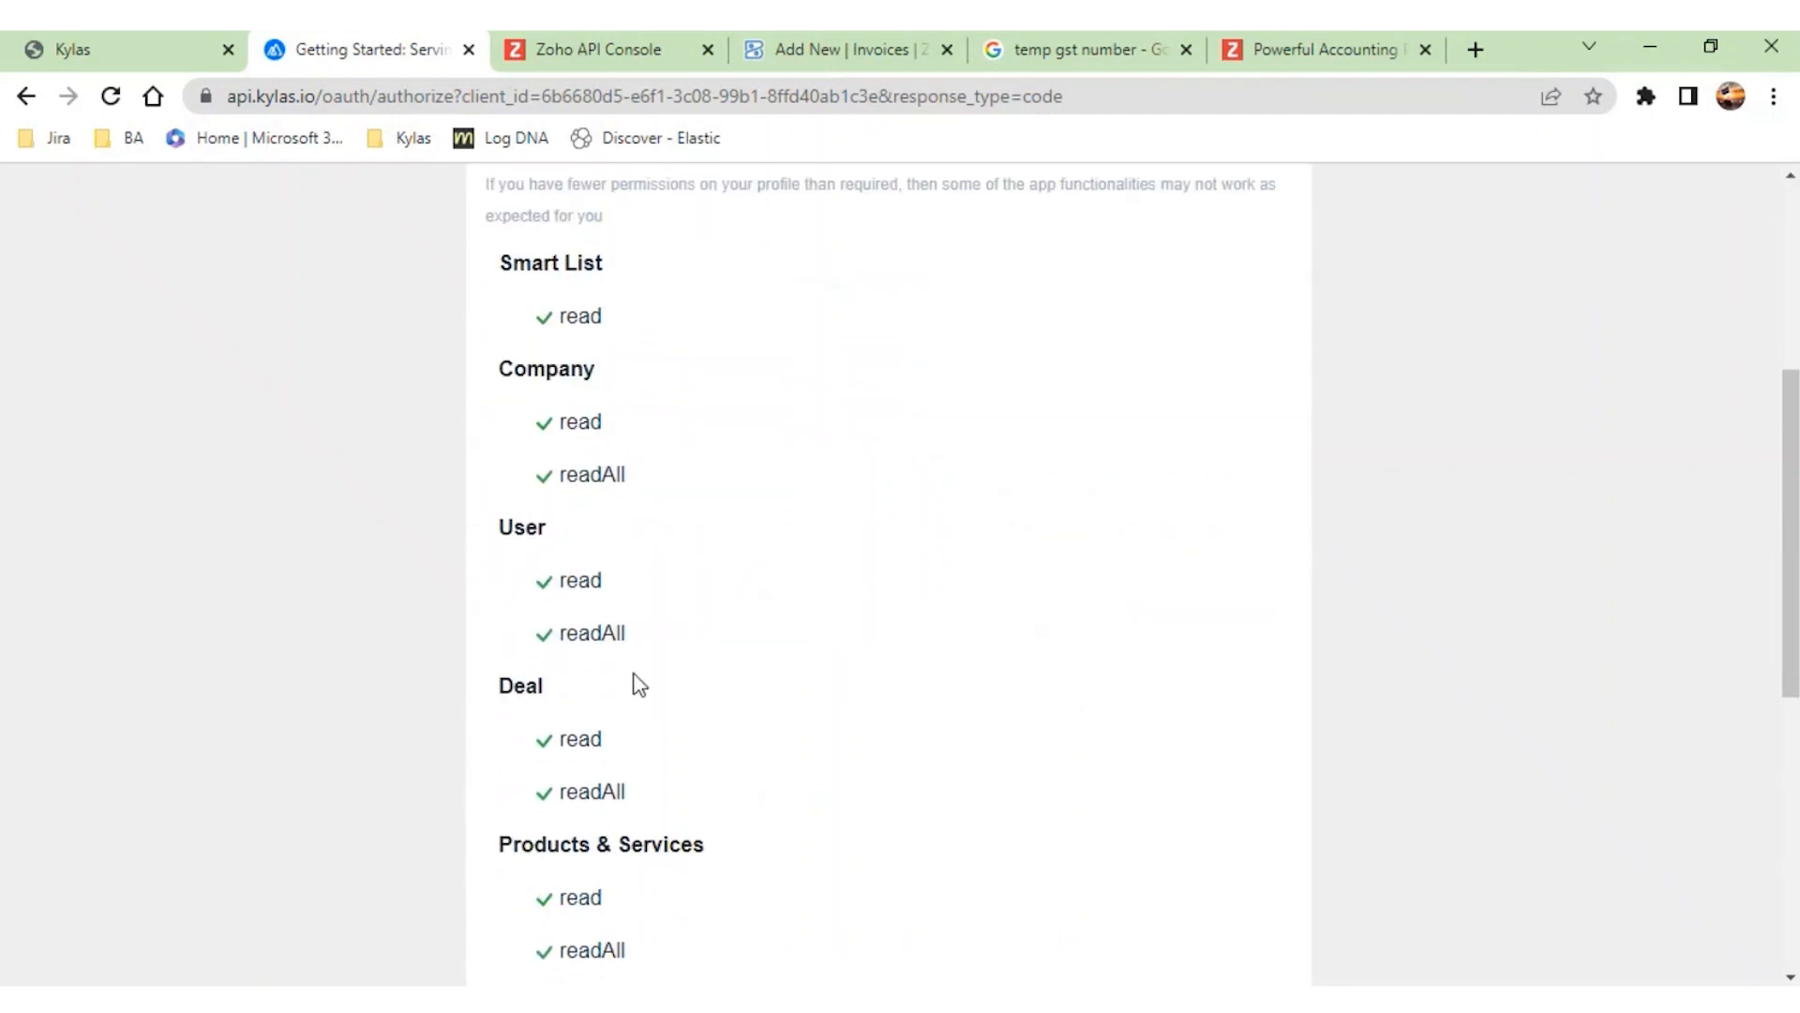
{"action": "scroll", "coordinate": [638, 684], "scroll_direction": "down", "scroll_amount": 1}
{"action": "scroll", "coordinate": [638, 683], "scroll_direction": "down", "scroll_amount": 3}
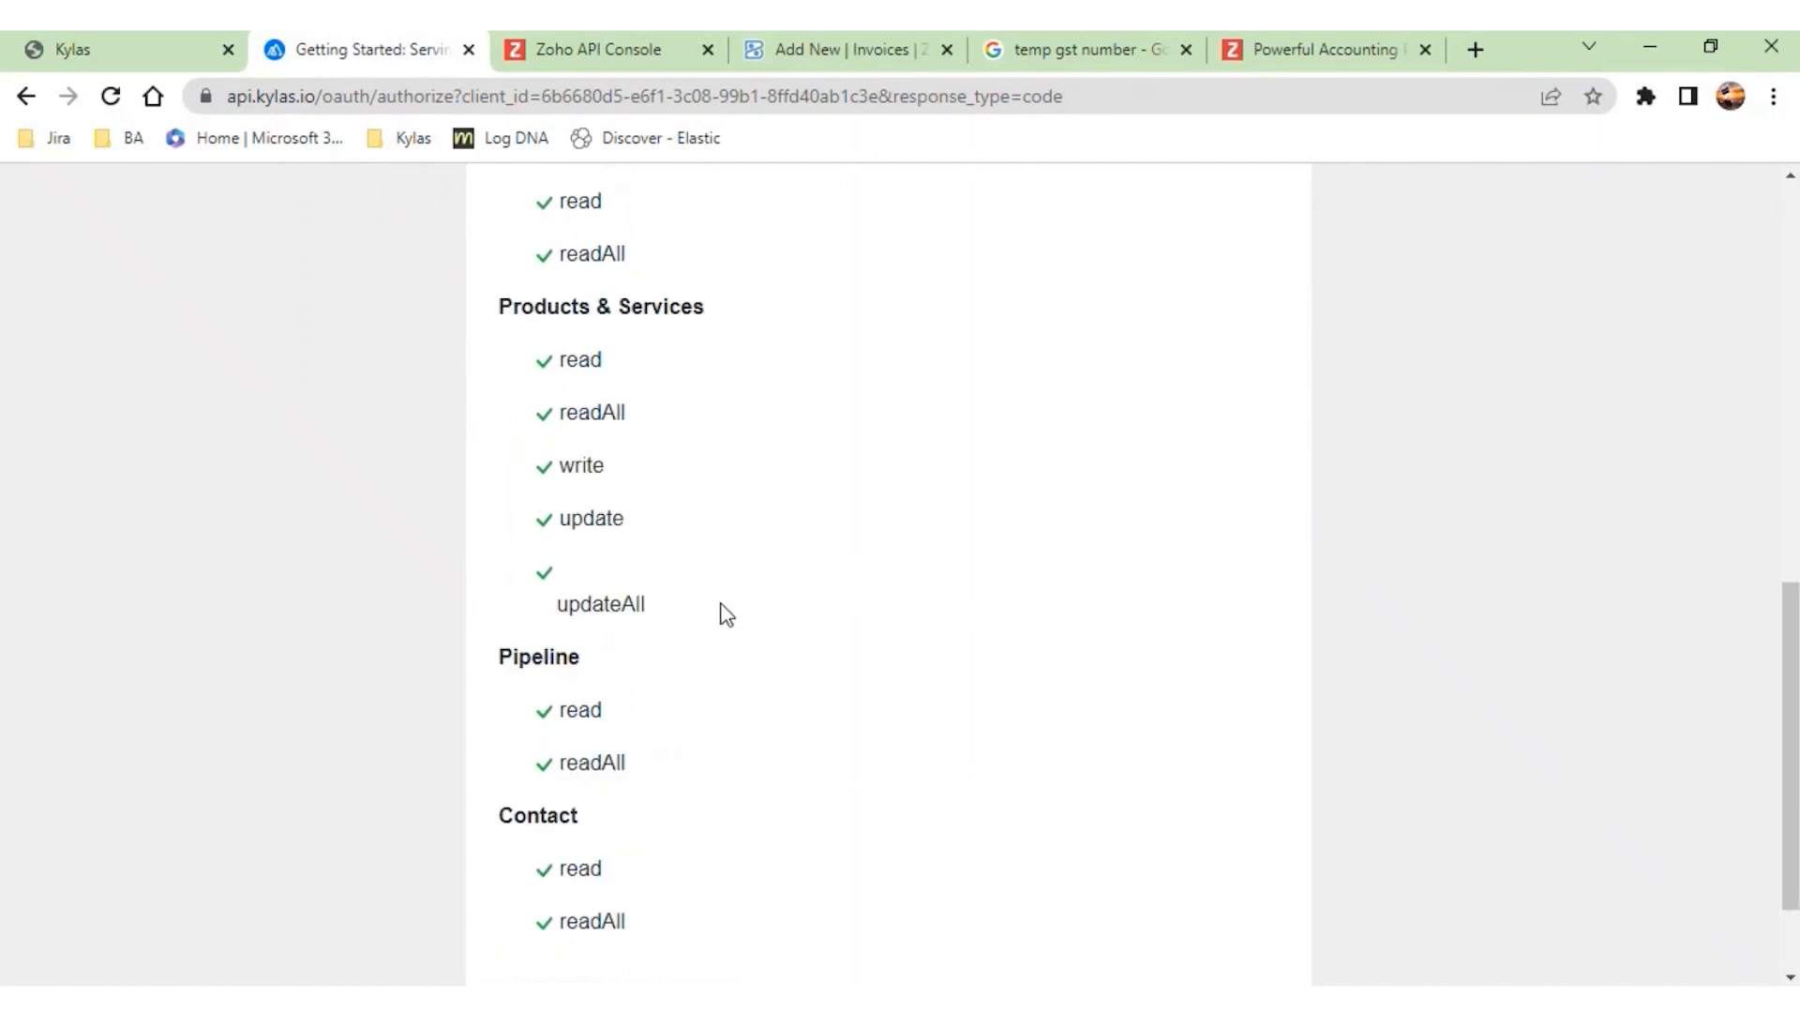
{"action": "scroll", "coordinate": [683, 594], "scroll_direction": "up", "scroll_amount": 5}
{"action": "scroll", "coordinate": [686, 596], "scroll_direction": "down", "scroll_amount": 5}
{"action": "scroll", "coordinate": [686, 596], "scroll_direction": "down", "scroll_amount": 2}
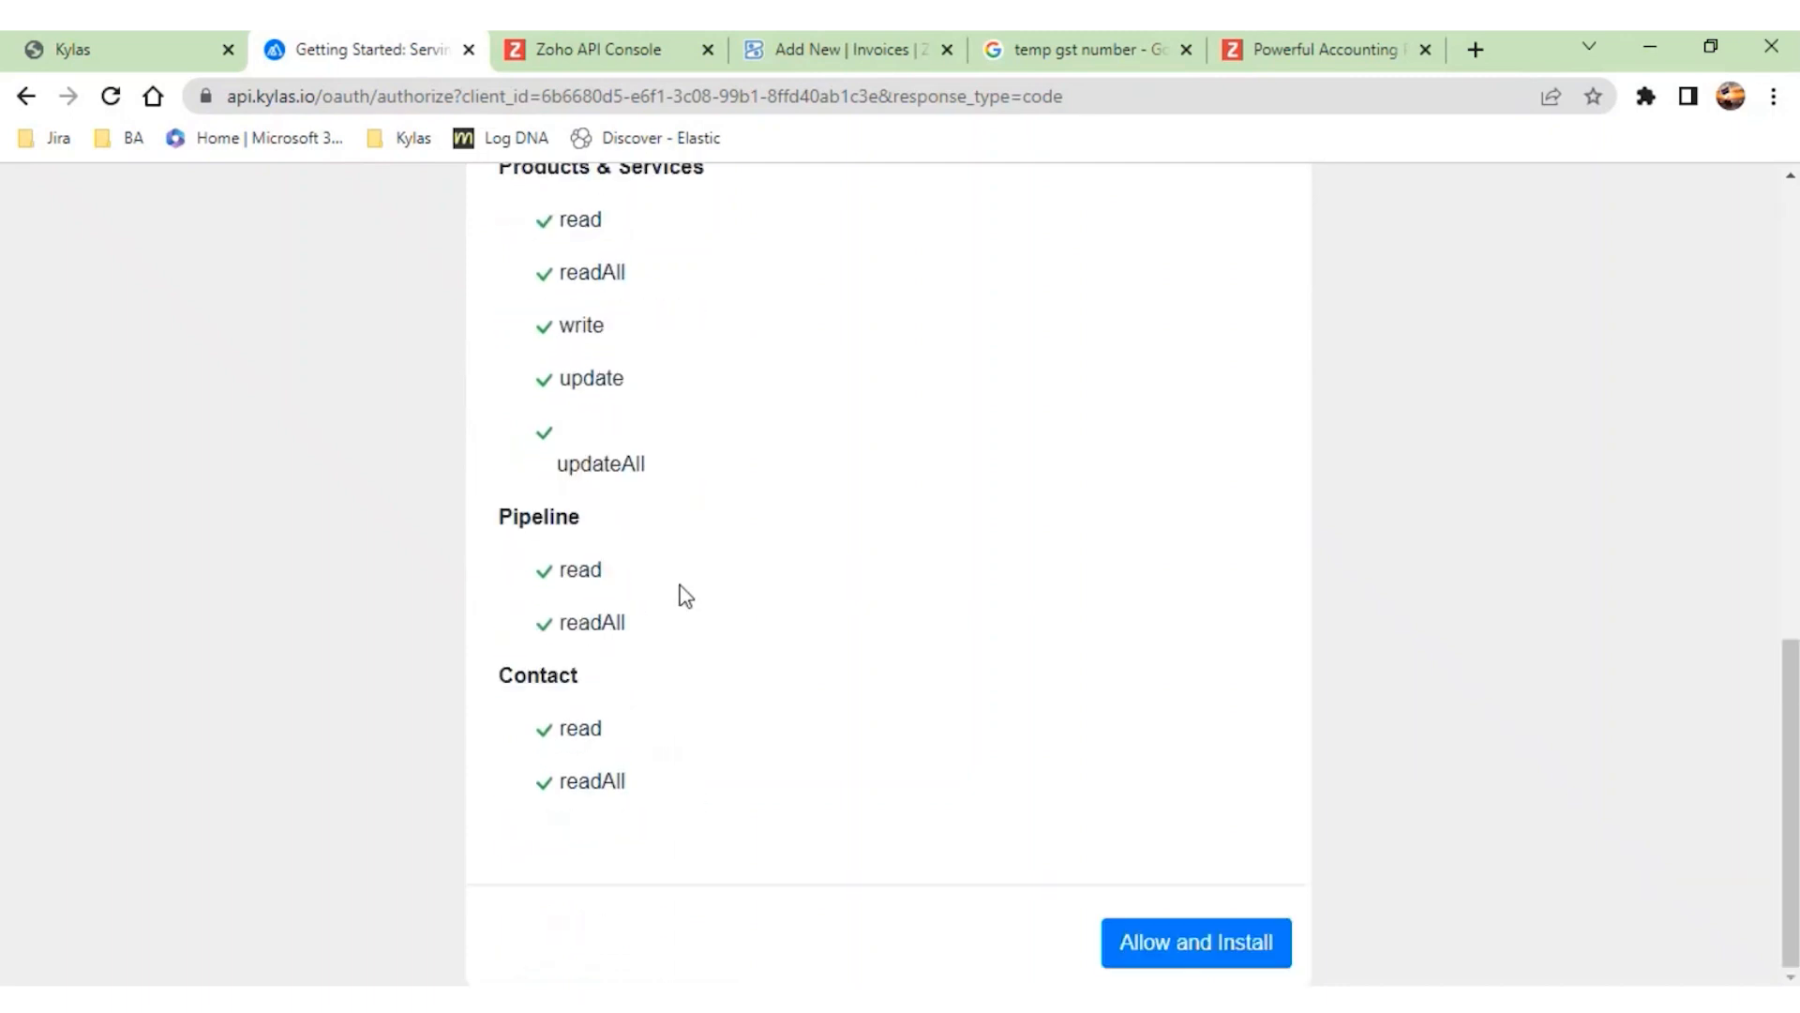
{"action": "left_click", "coordinate": [1144, 943]}
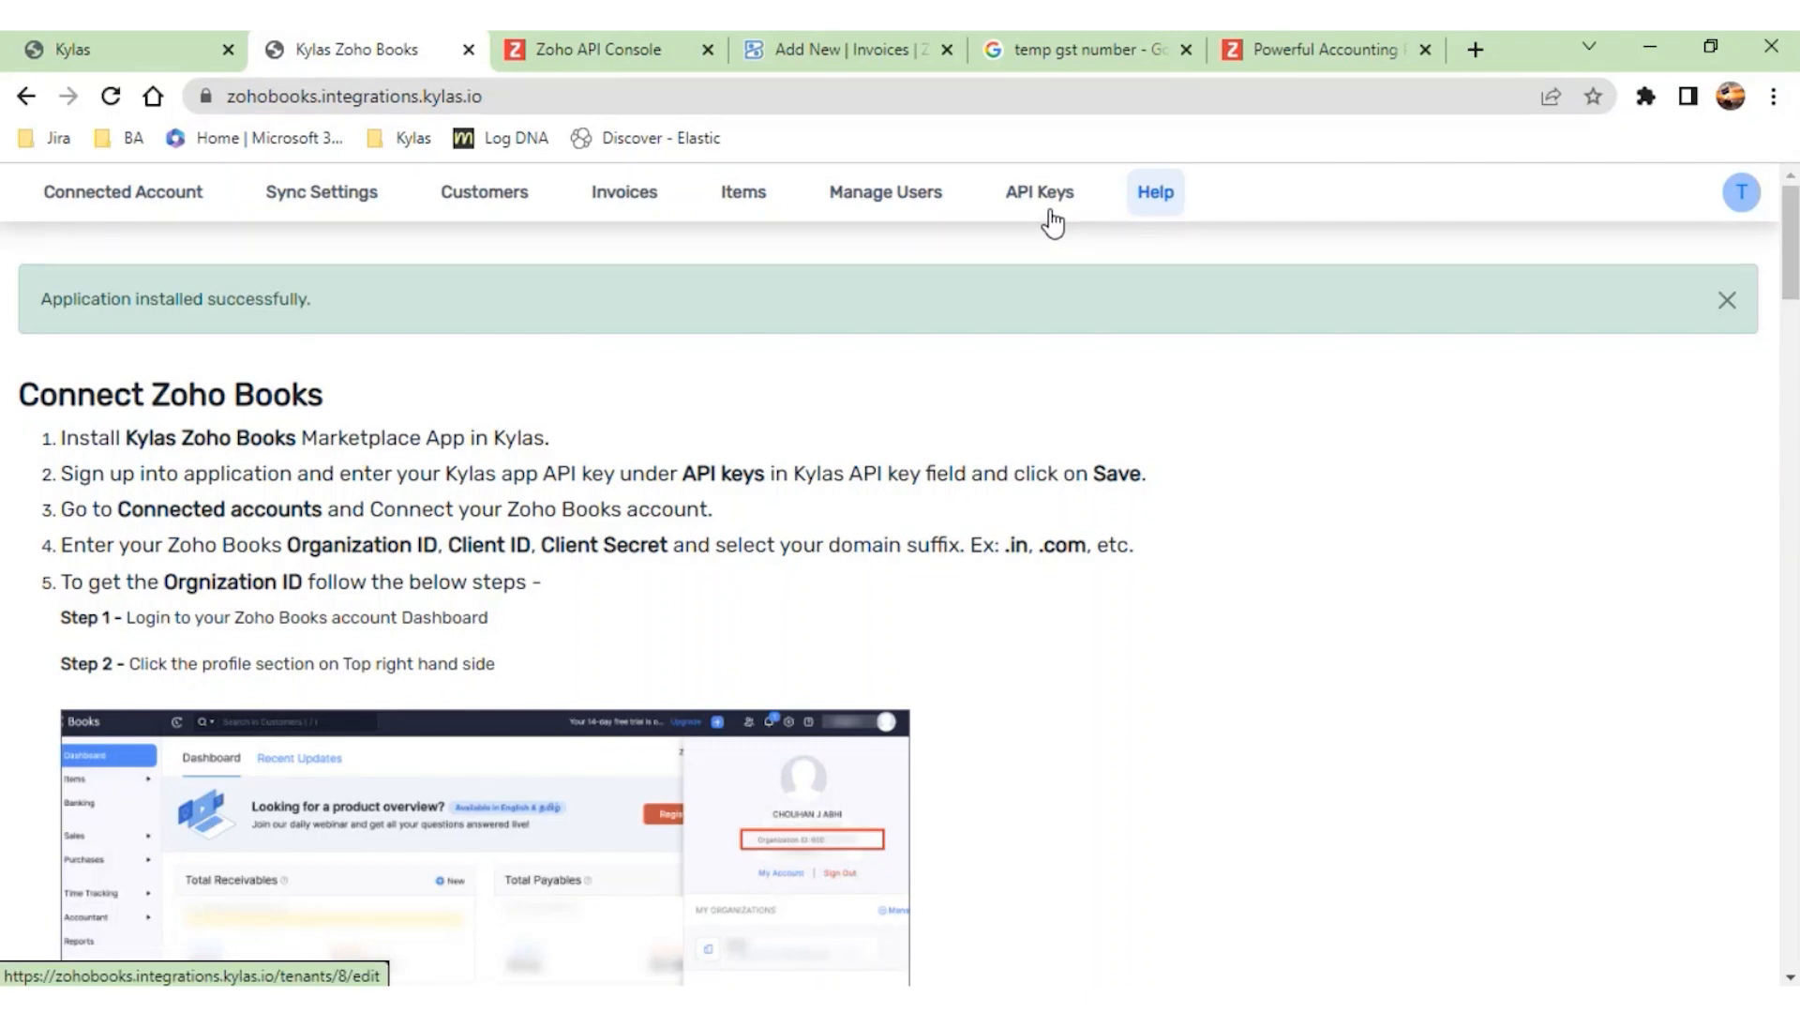
- Return to Kylas Sales and copy the Universal Api Key from the CRM's integration settings
{"action": "left_click", "coordinate": [42, 49]}
{"action": "left_click", "coordinate": [26, 198]}
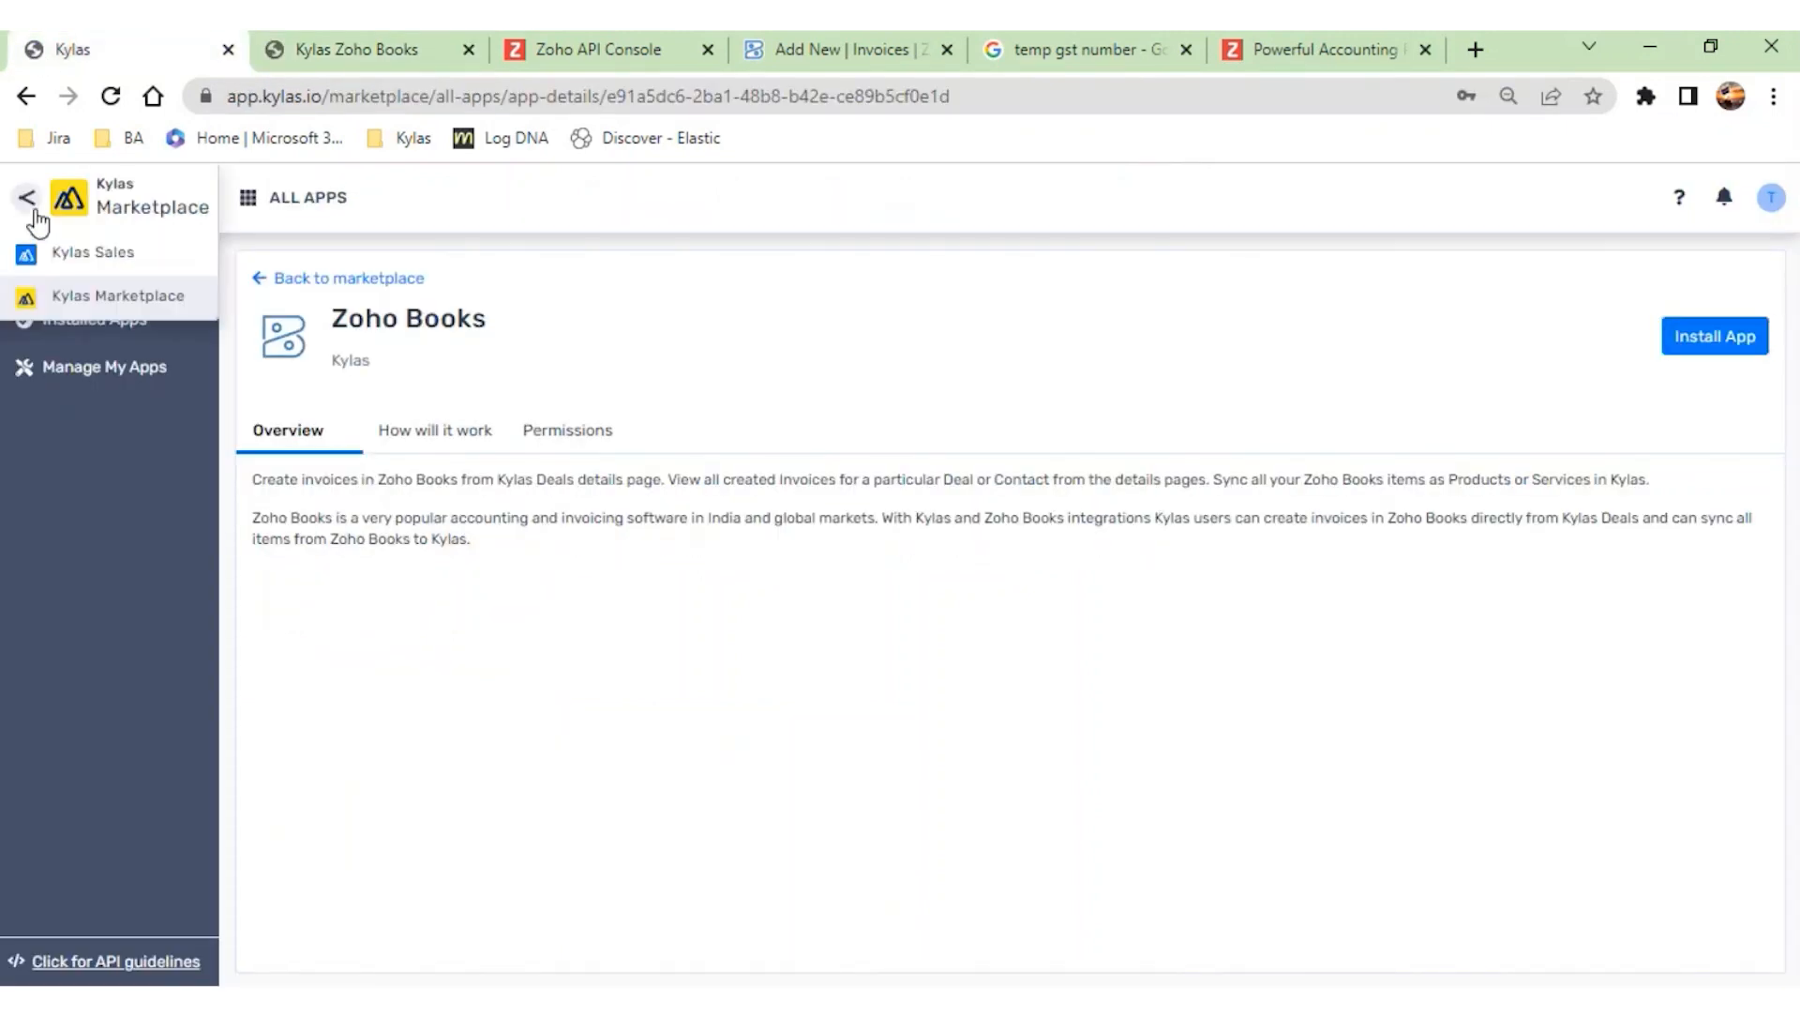
{"action": "left_click", "coordinate": [62, 247]}
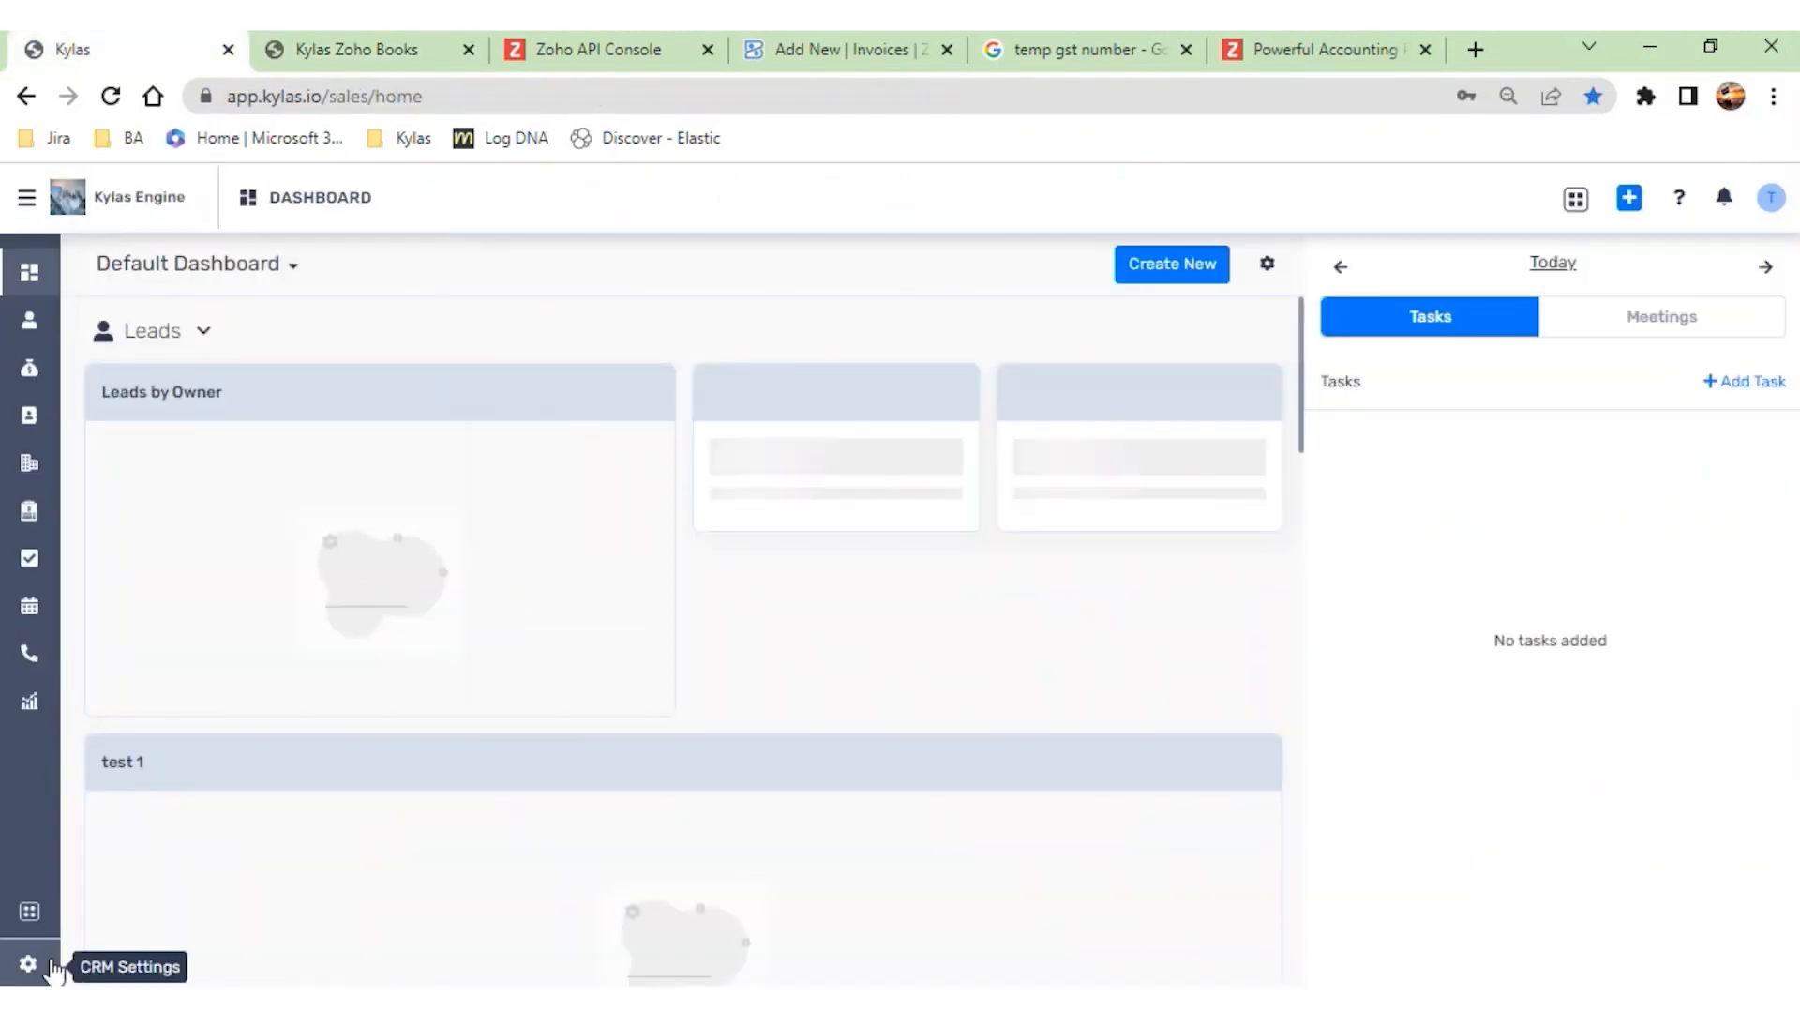
{"action": "left_click", "coordinate": [30, 963]}
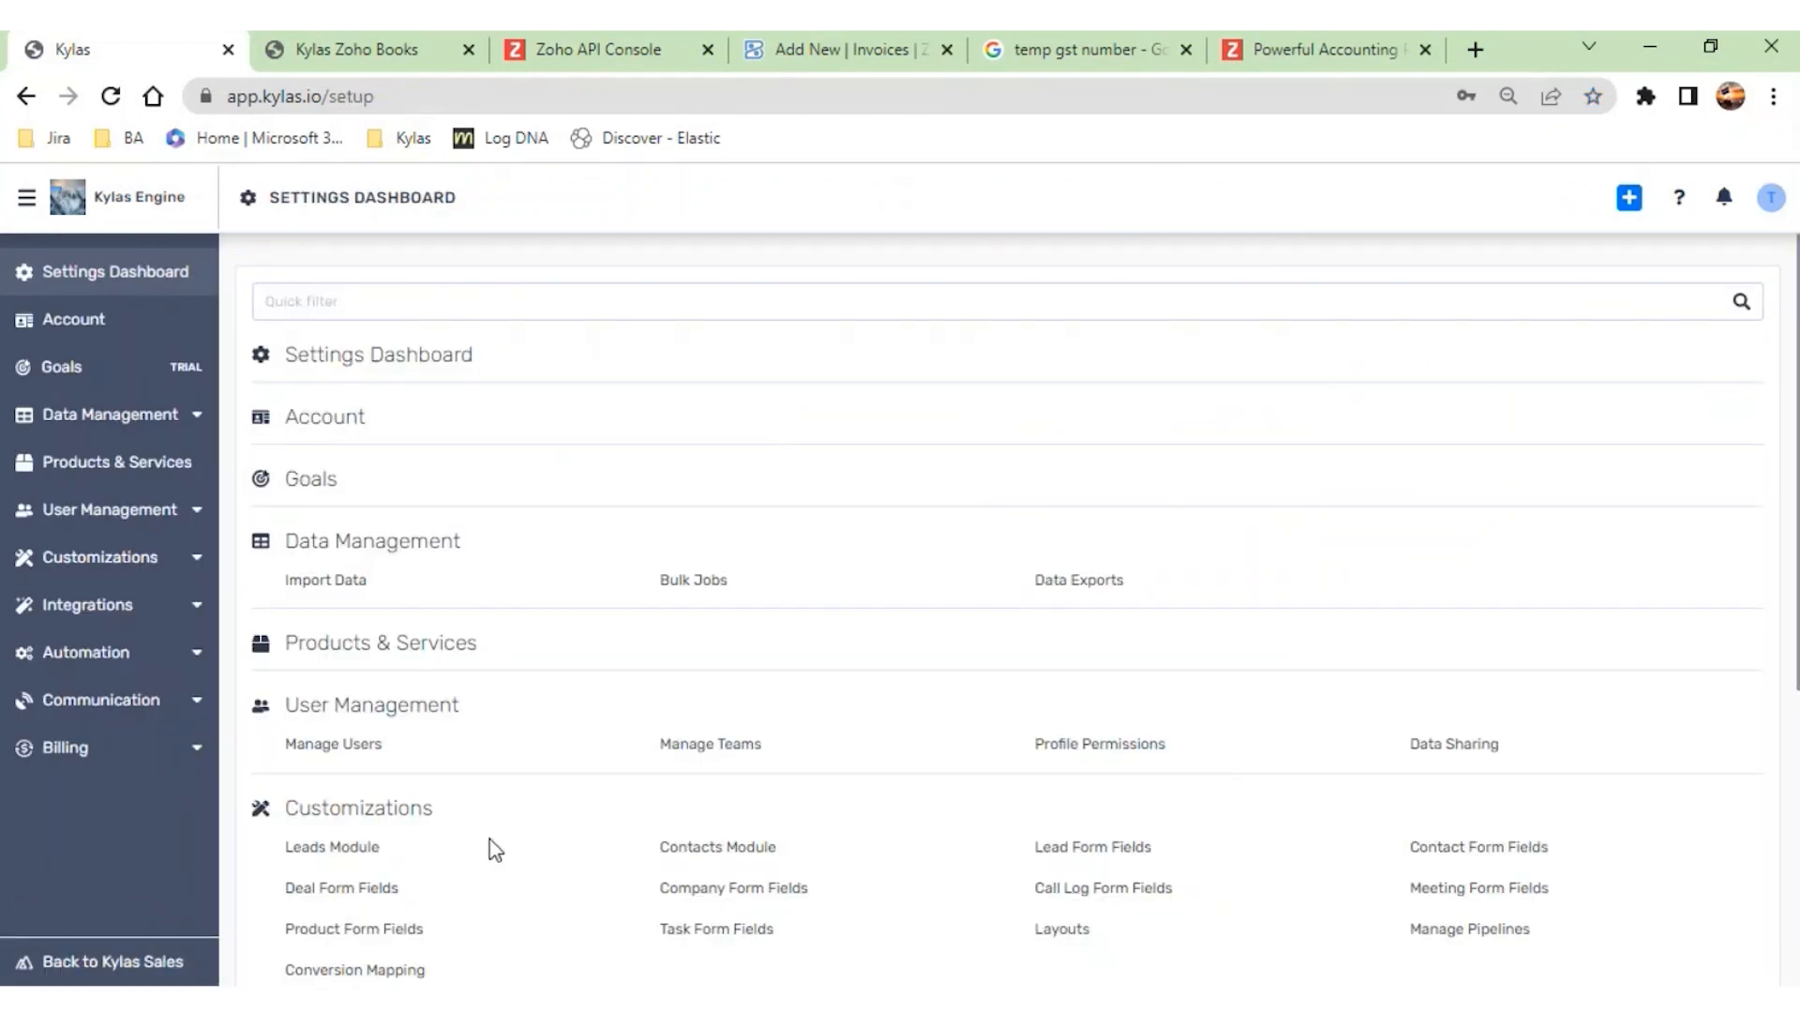
{"action": "scroll", "coordinate": [495, 849], "scroll_direction": "down", "scroll_amount": 4}
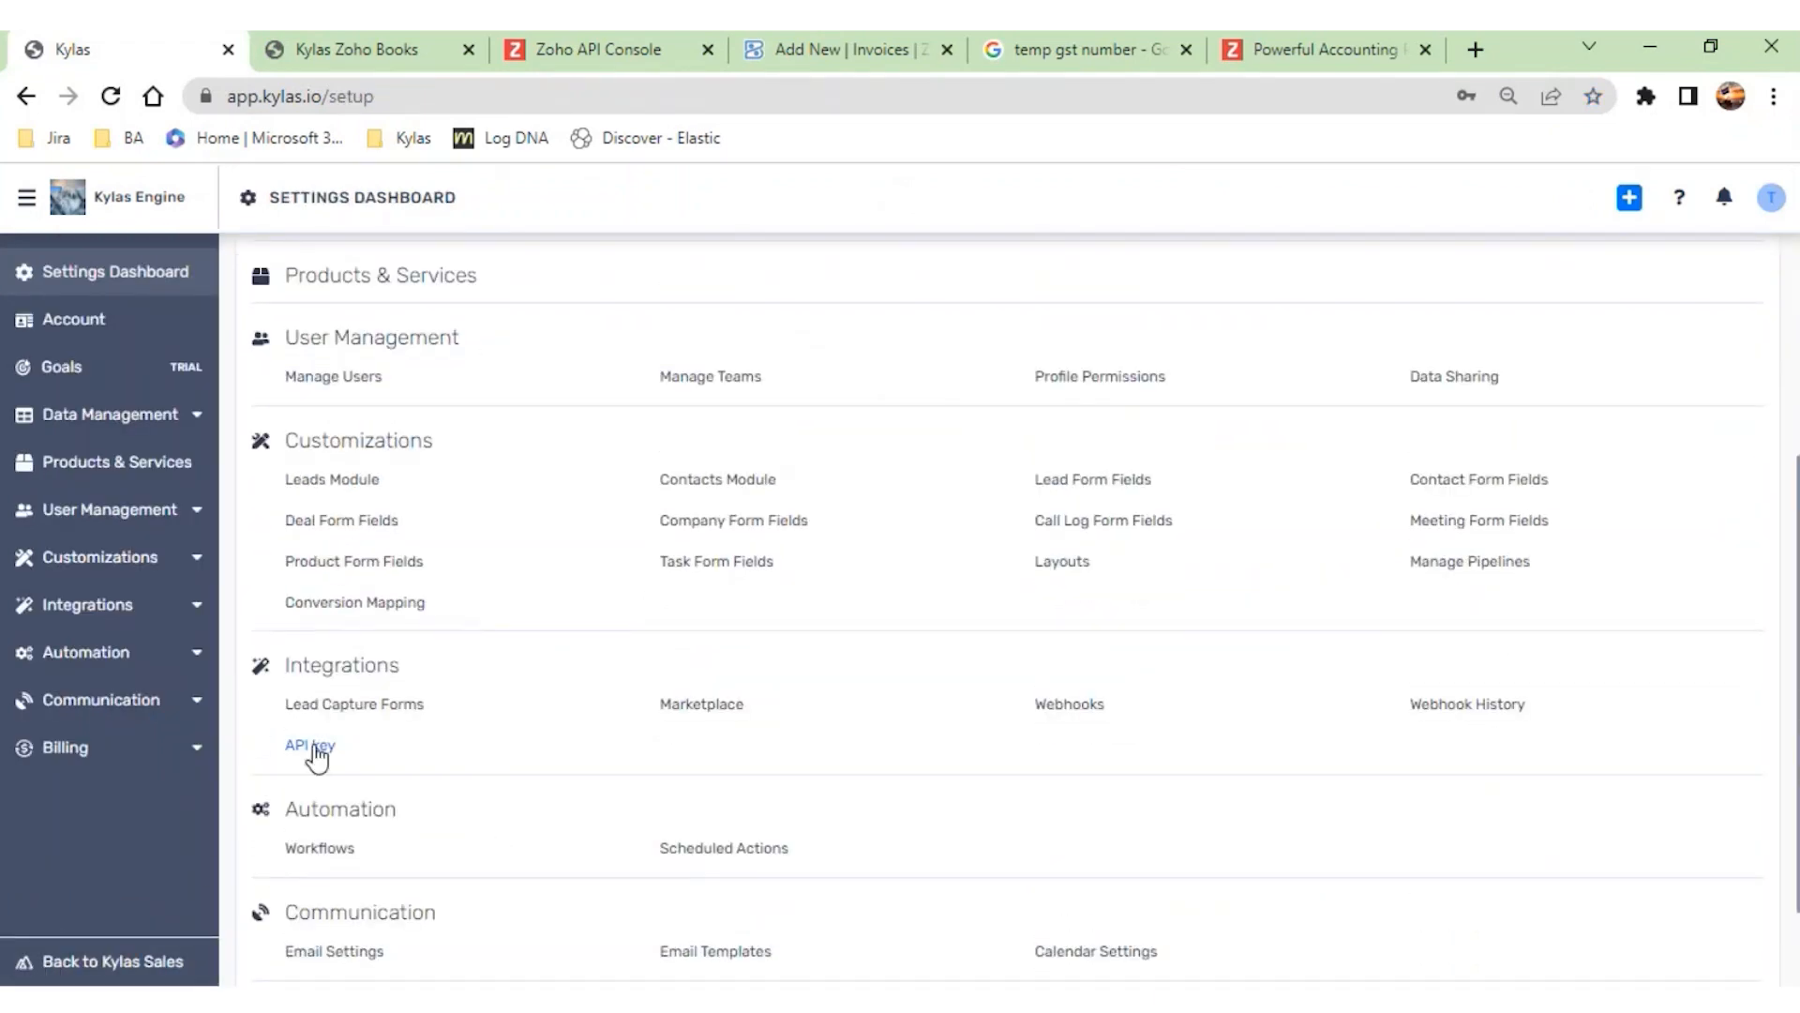
{"action": "left_click", "coordinate": [314, 747]}
{"action": "left_click", "coordinate": [991, 368]}
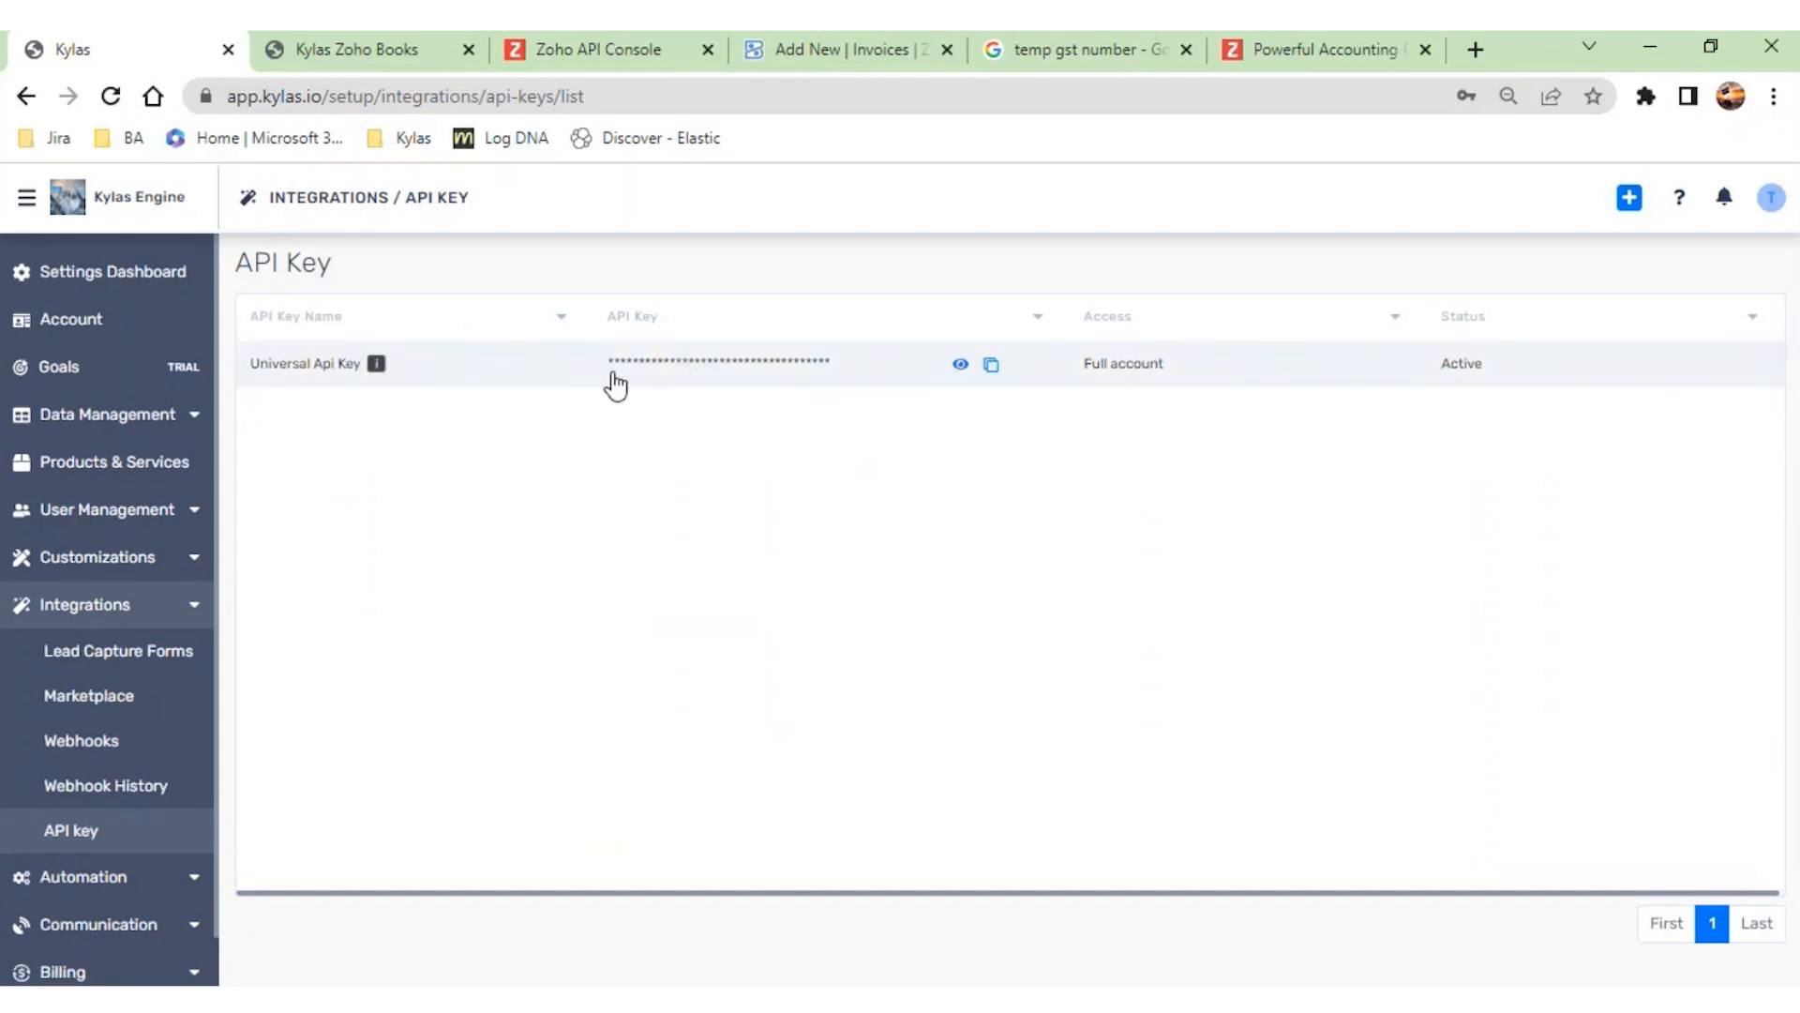
- Replace the Kylas API Key in the Kylas Zoho Books app with the copied API key and save it
{"action": "left_click", "coordinate": [397, 54]}
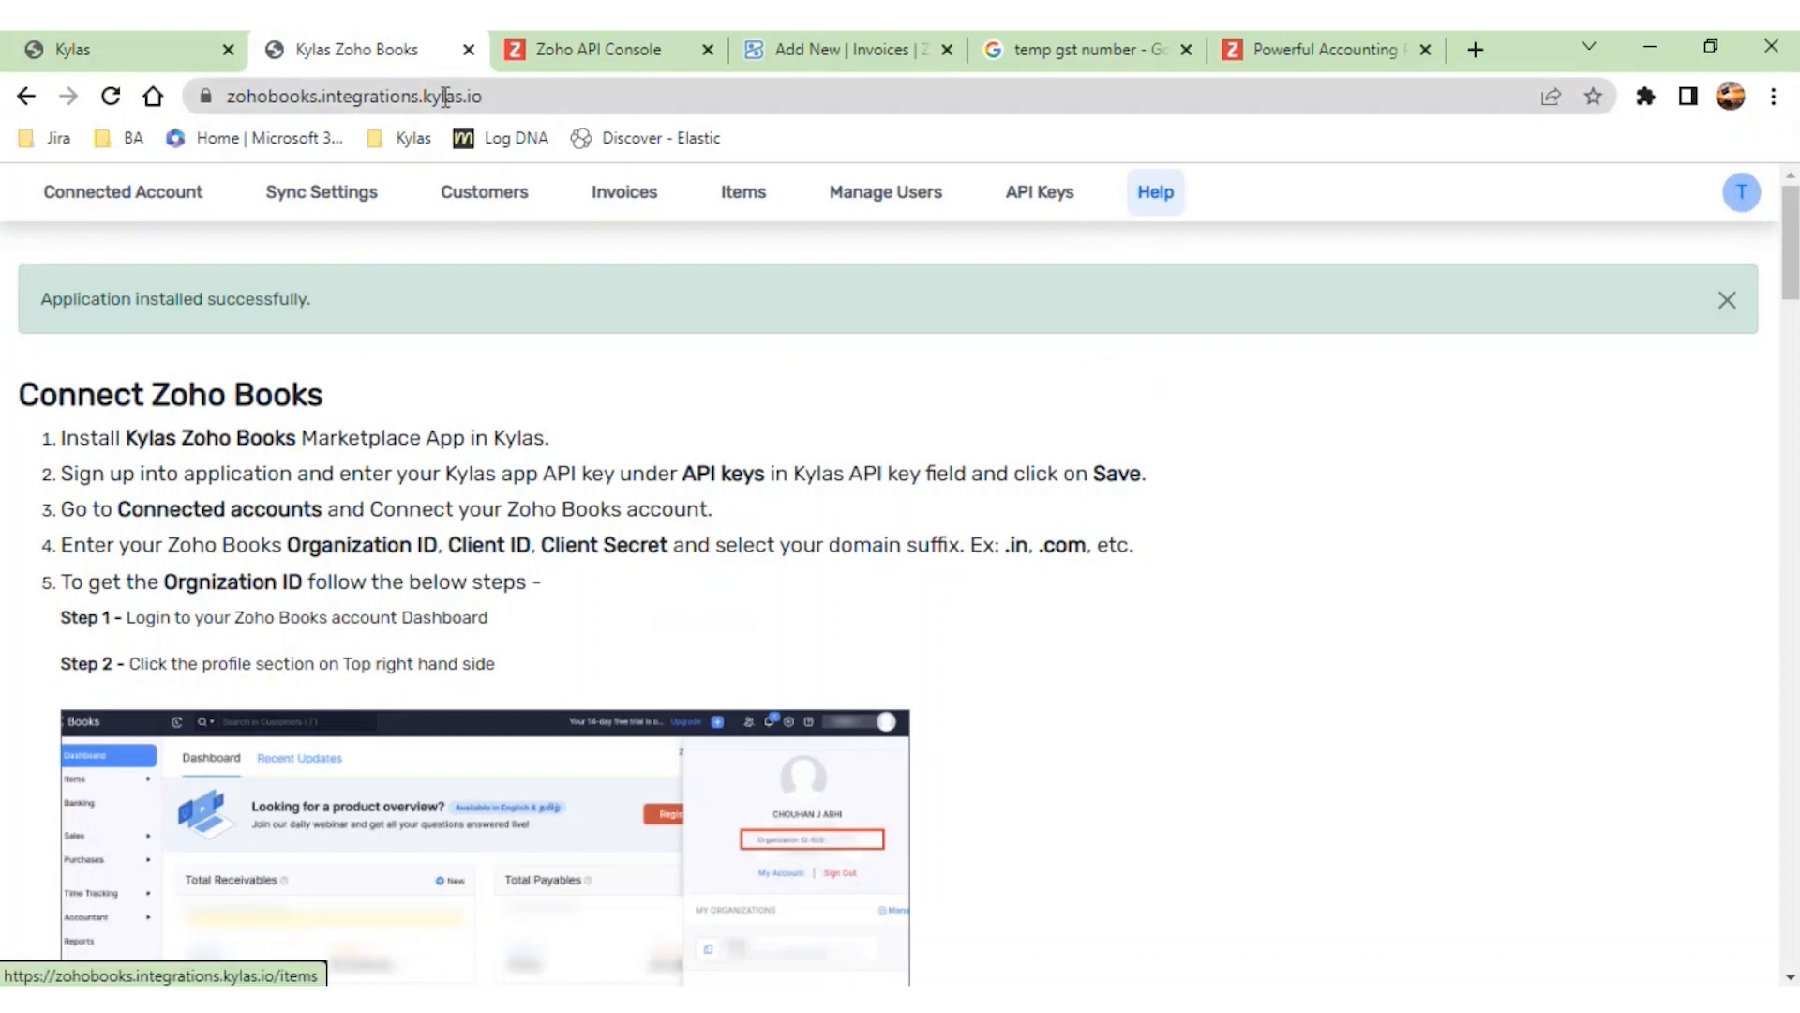
{"action": "left_click", "coordinate": [1041, 194]}
{"action": "left_click_drag", "start_coordinate": [328, 494], "coordinate": [5, 488]}
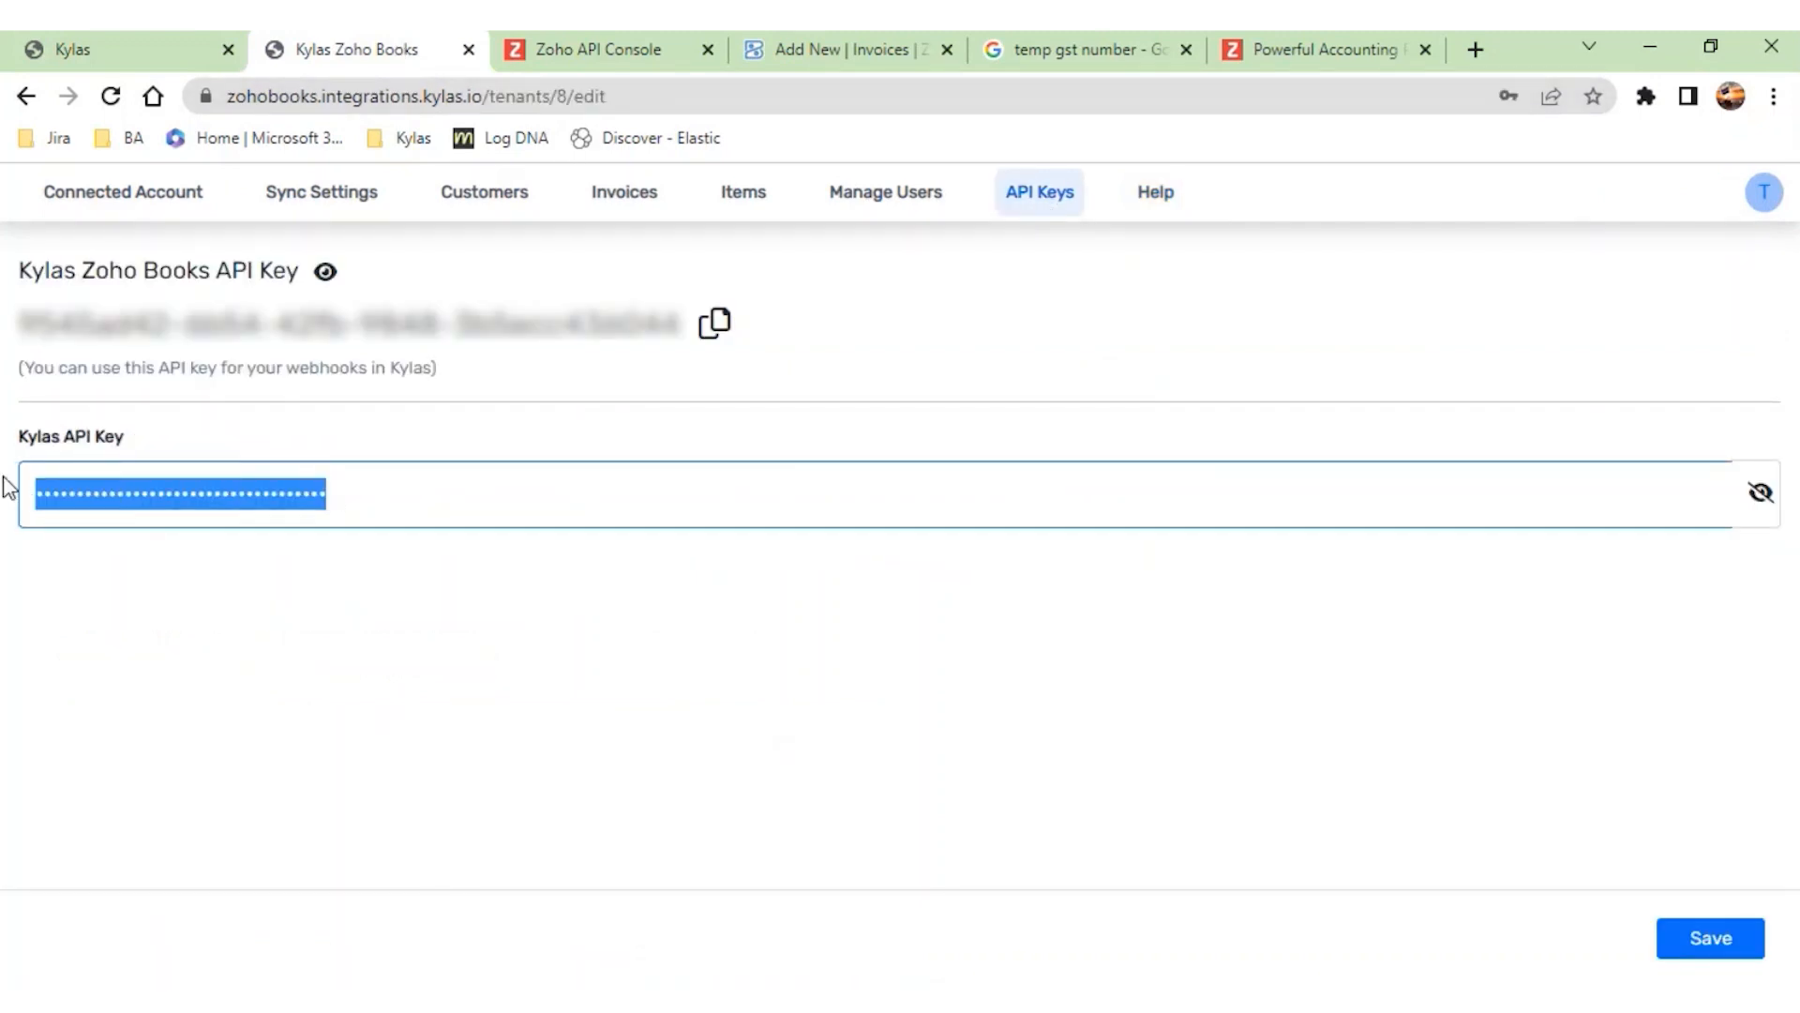
{"action": "key", "text": "ctrl+v"}
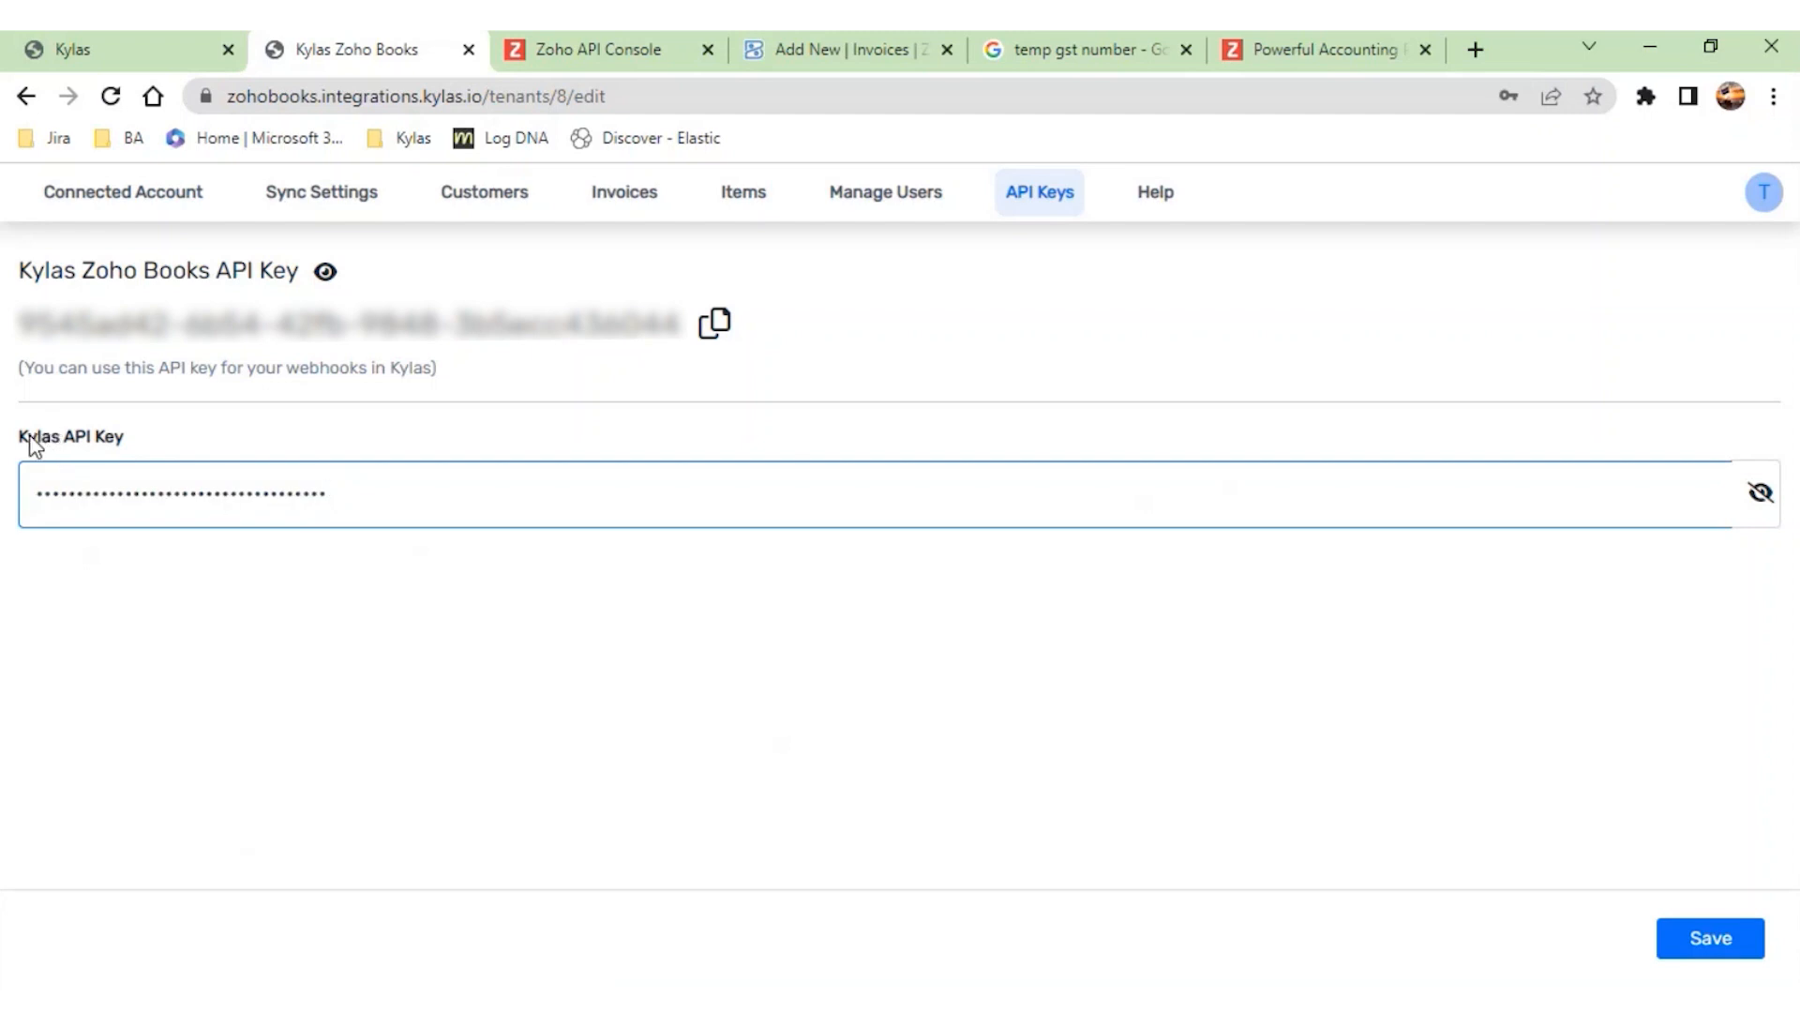
{"action": "left_click_drag", "start_coordinate": [30, 435], "coordinate": [272, 423]}
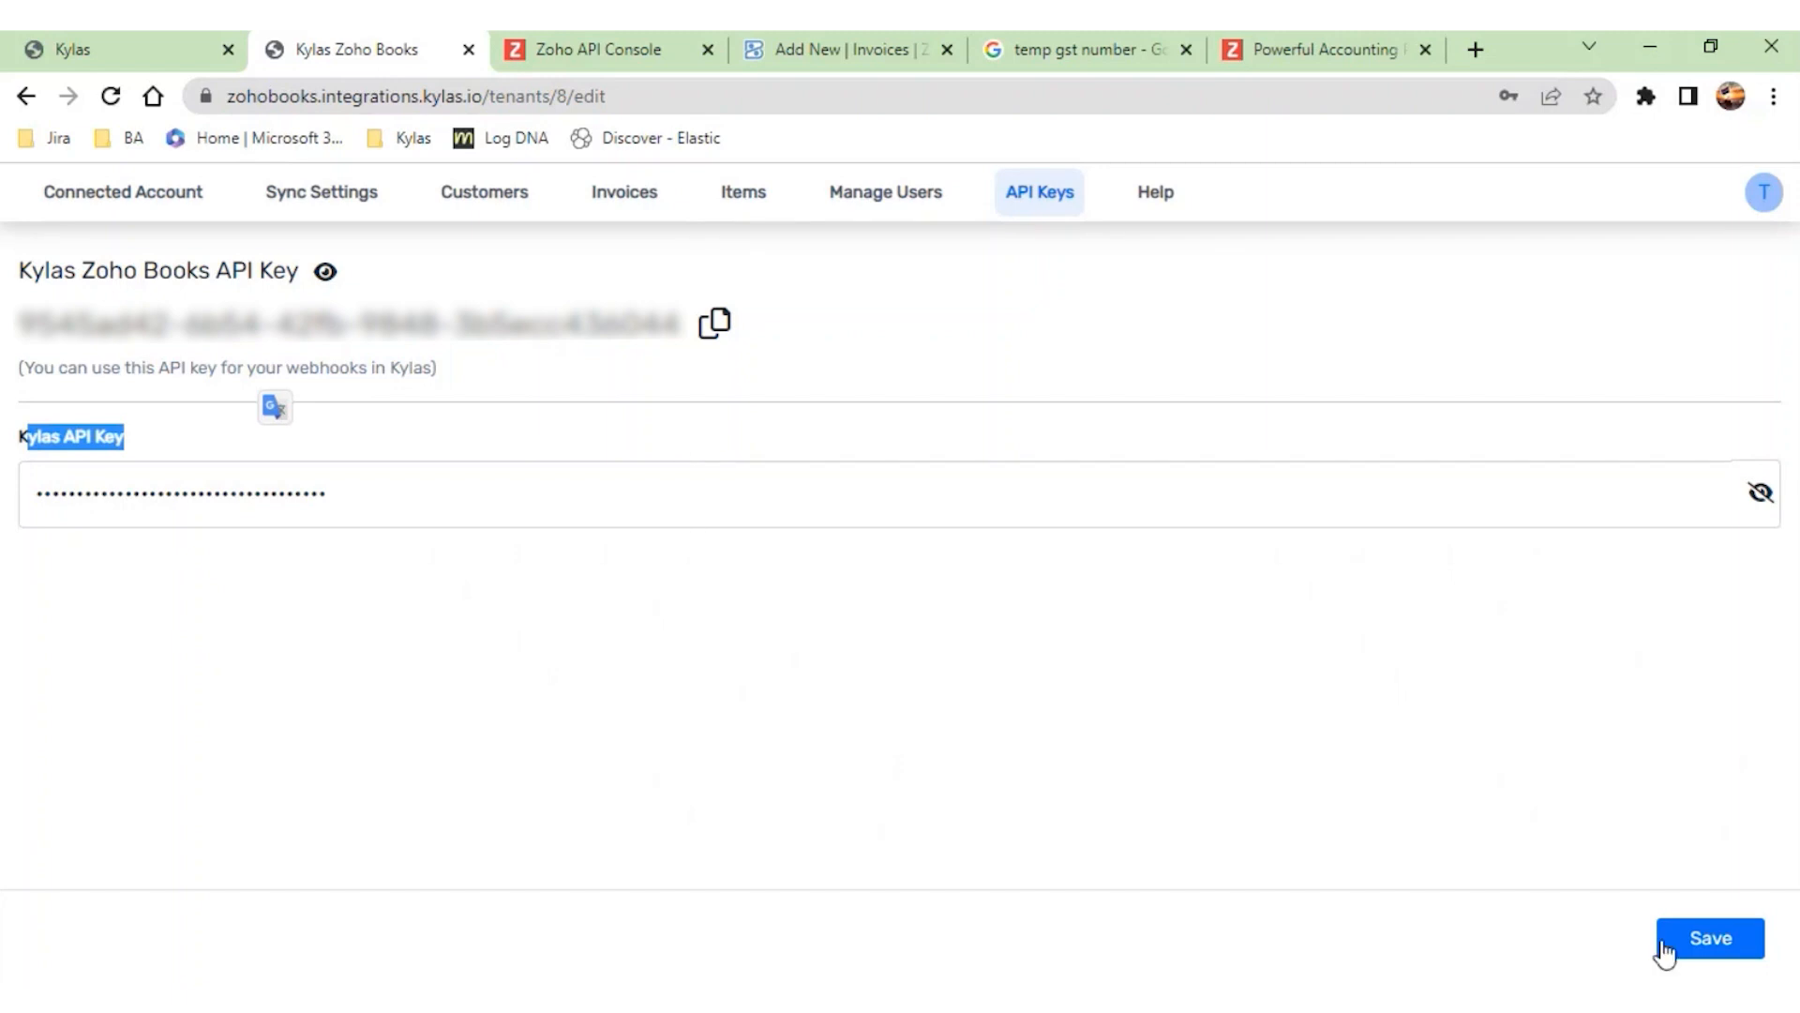
{"action": "left_click", "coordinate": [1697, 943]}
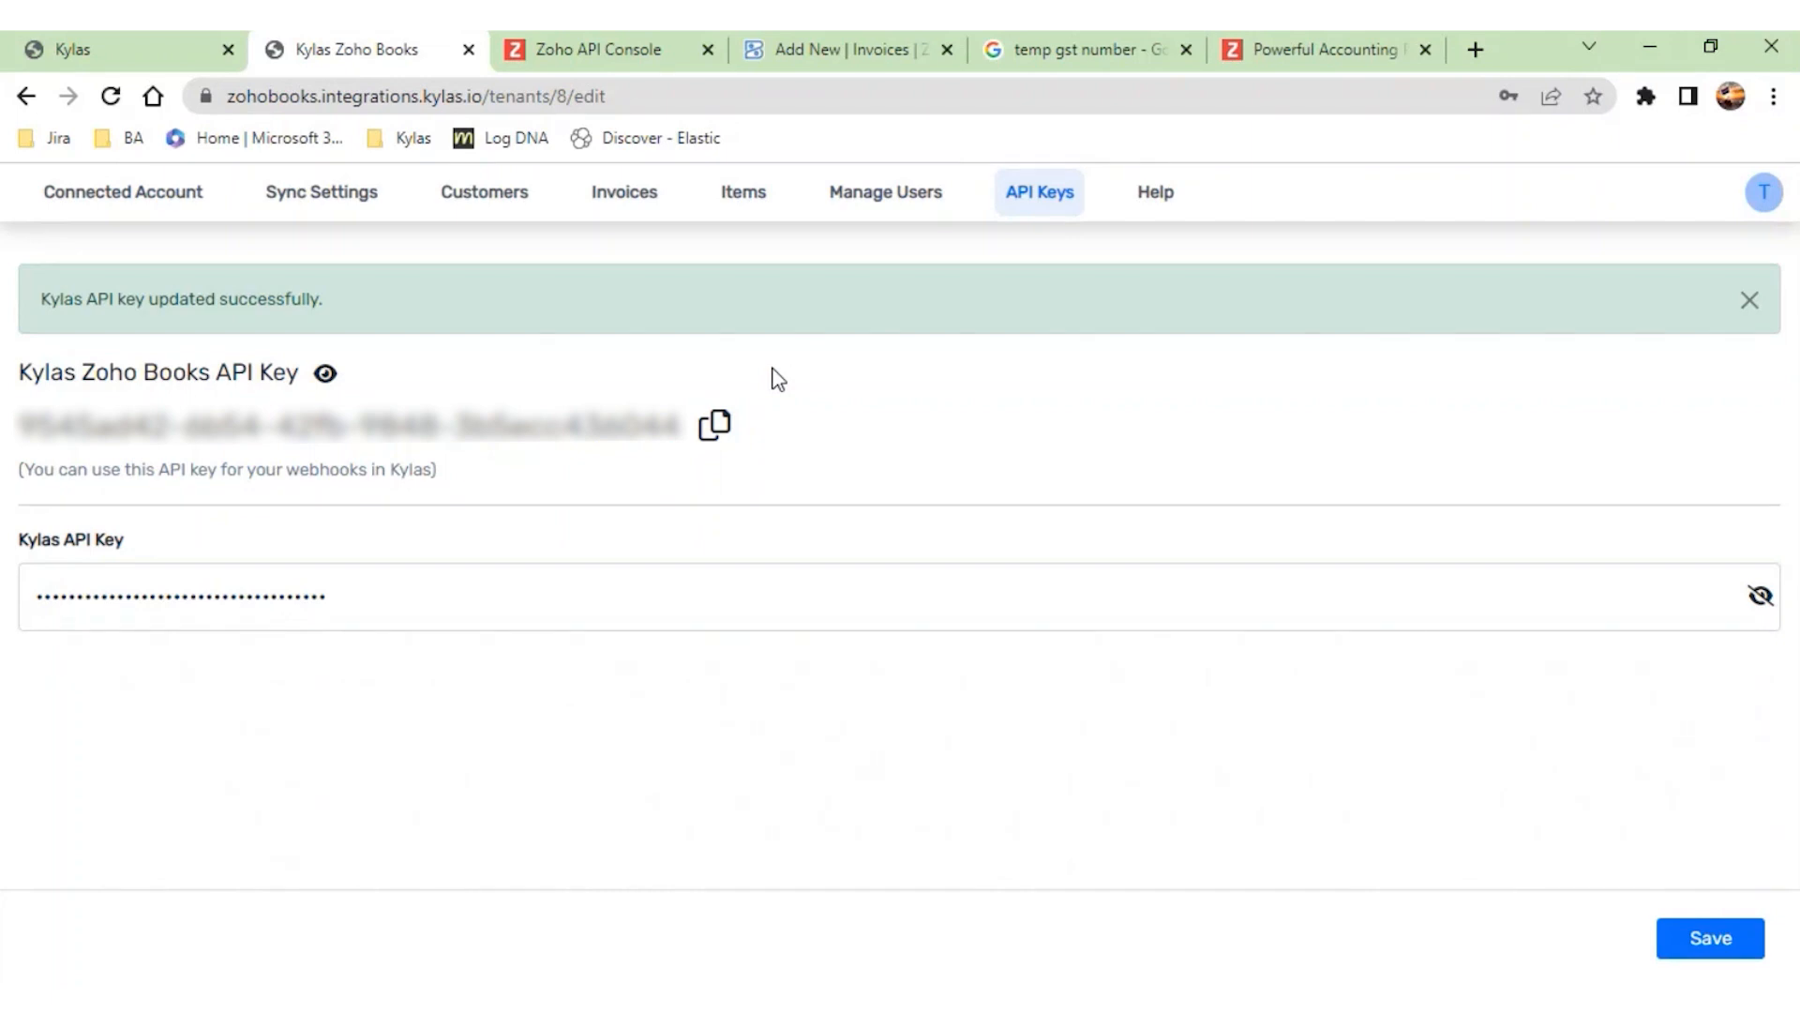
- Start connecting a Zoho Books account under the connected accounts, accepting the disconnection of the existing one
{"action": "left_click", "coordinate": [139, 202]}
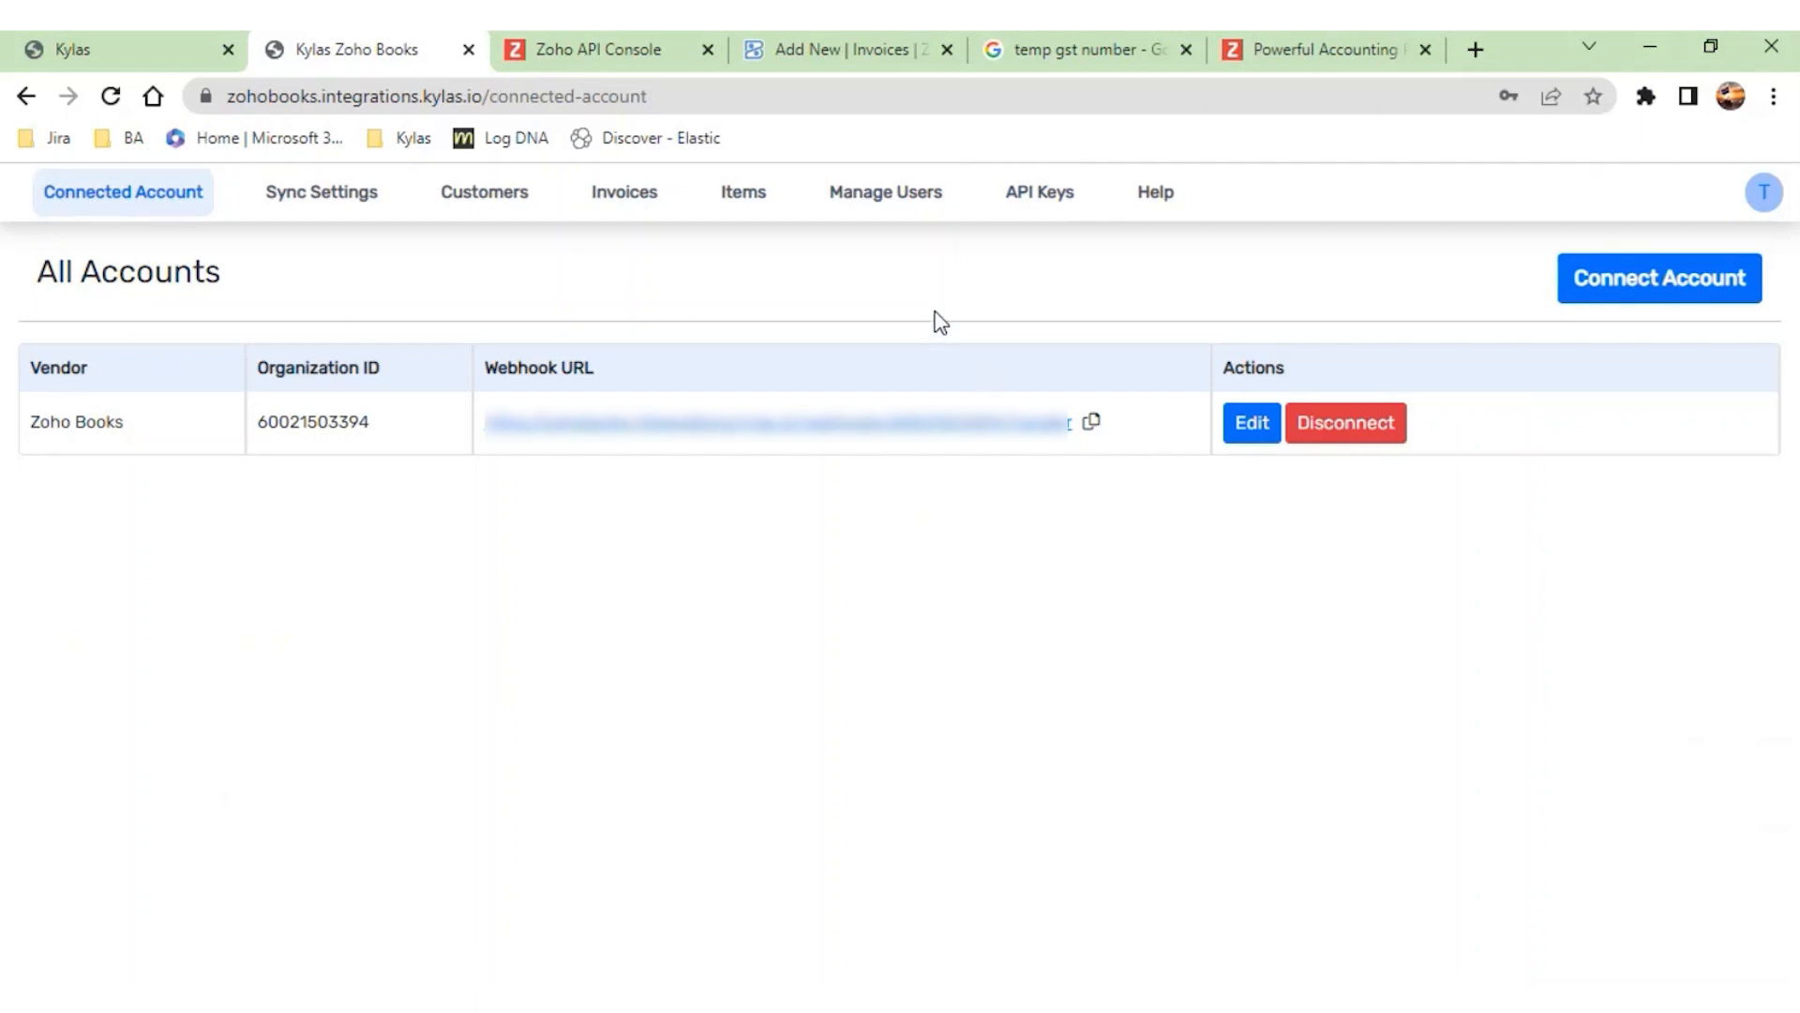
{"action": "left_click", "coordinate": [1661, 279]}
{"action": "left_click", "coordinate": [1169, 385]}
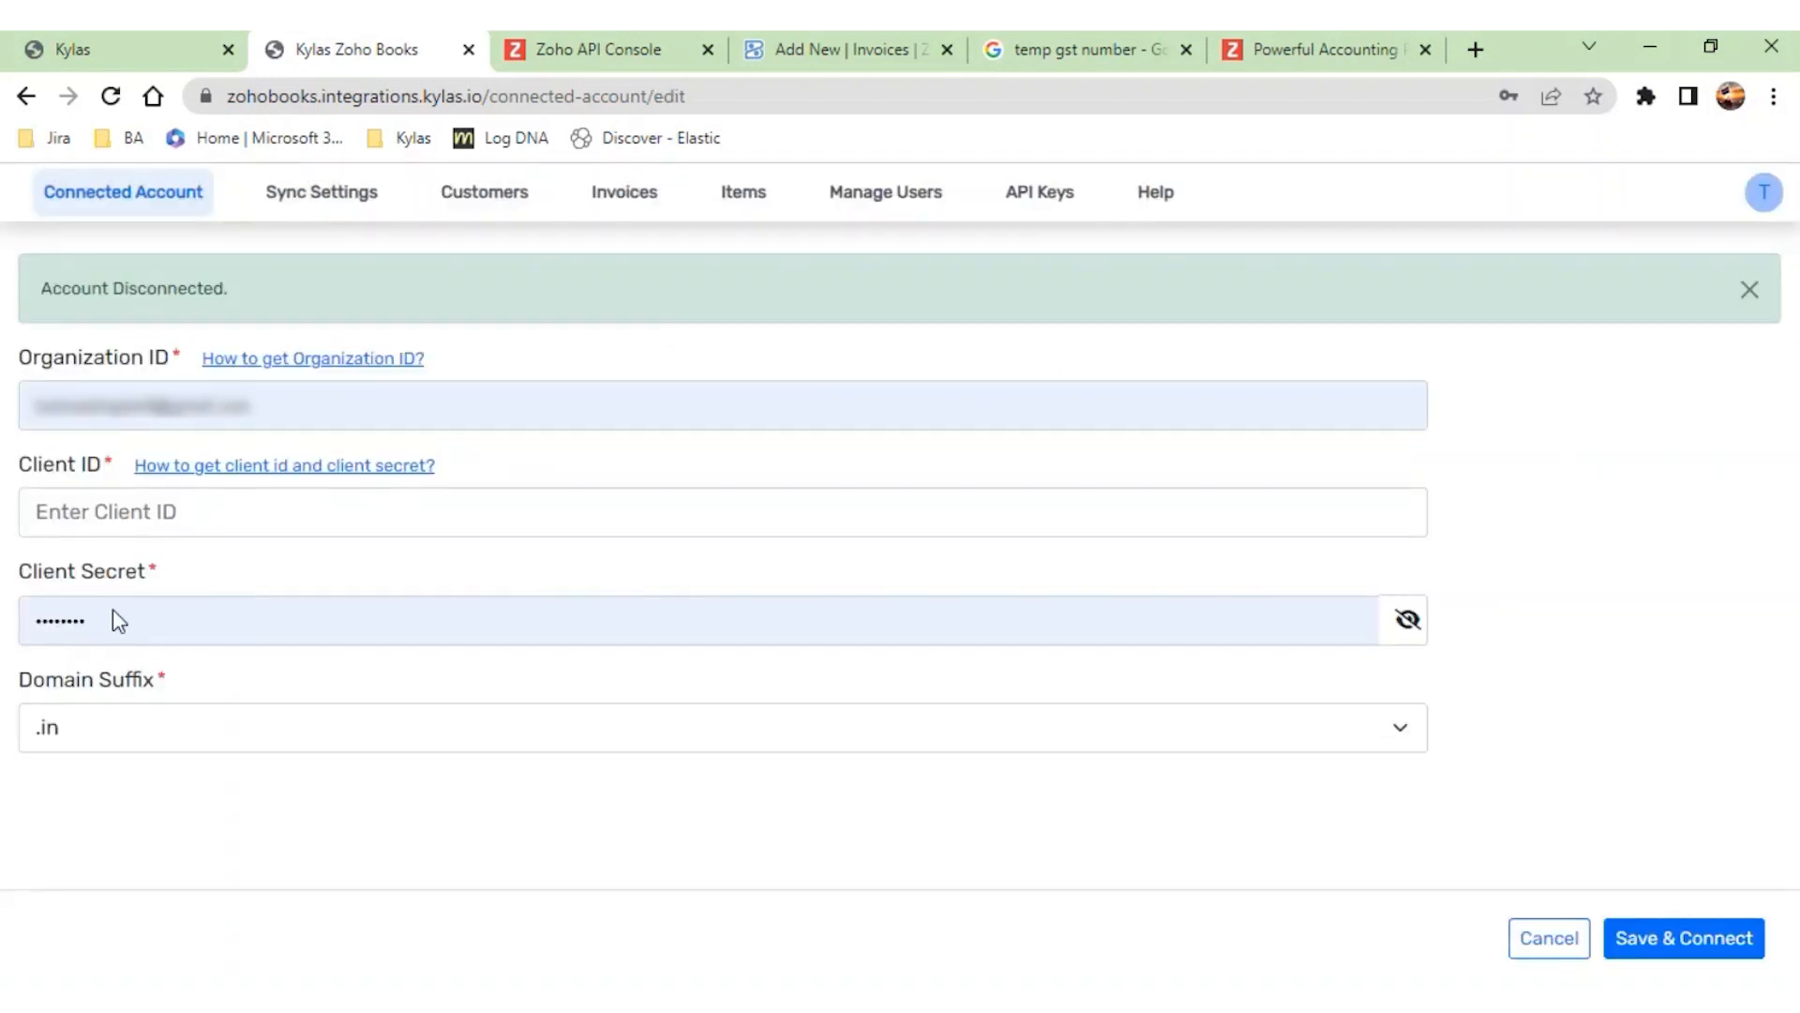
- Clear the autofilled Organization ID and Client Secret from the account connection form
{"action": "left_click", "coordinate": [325, 403]}
{"action": "key", "text": "ctrl+a"}
{"action": "key", "text": "BackSpace"}
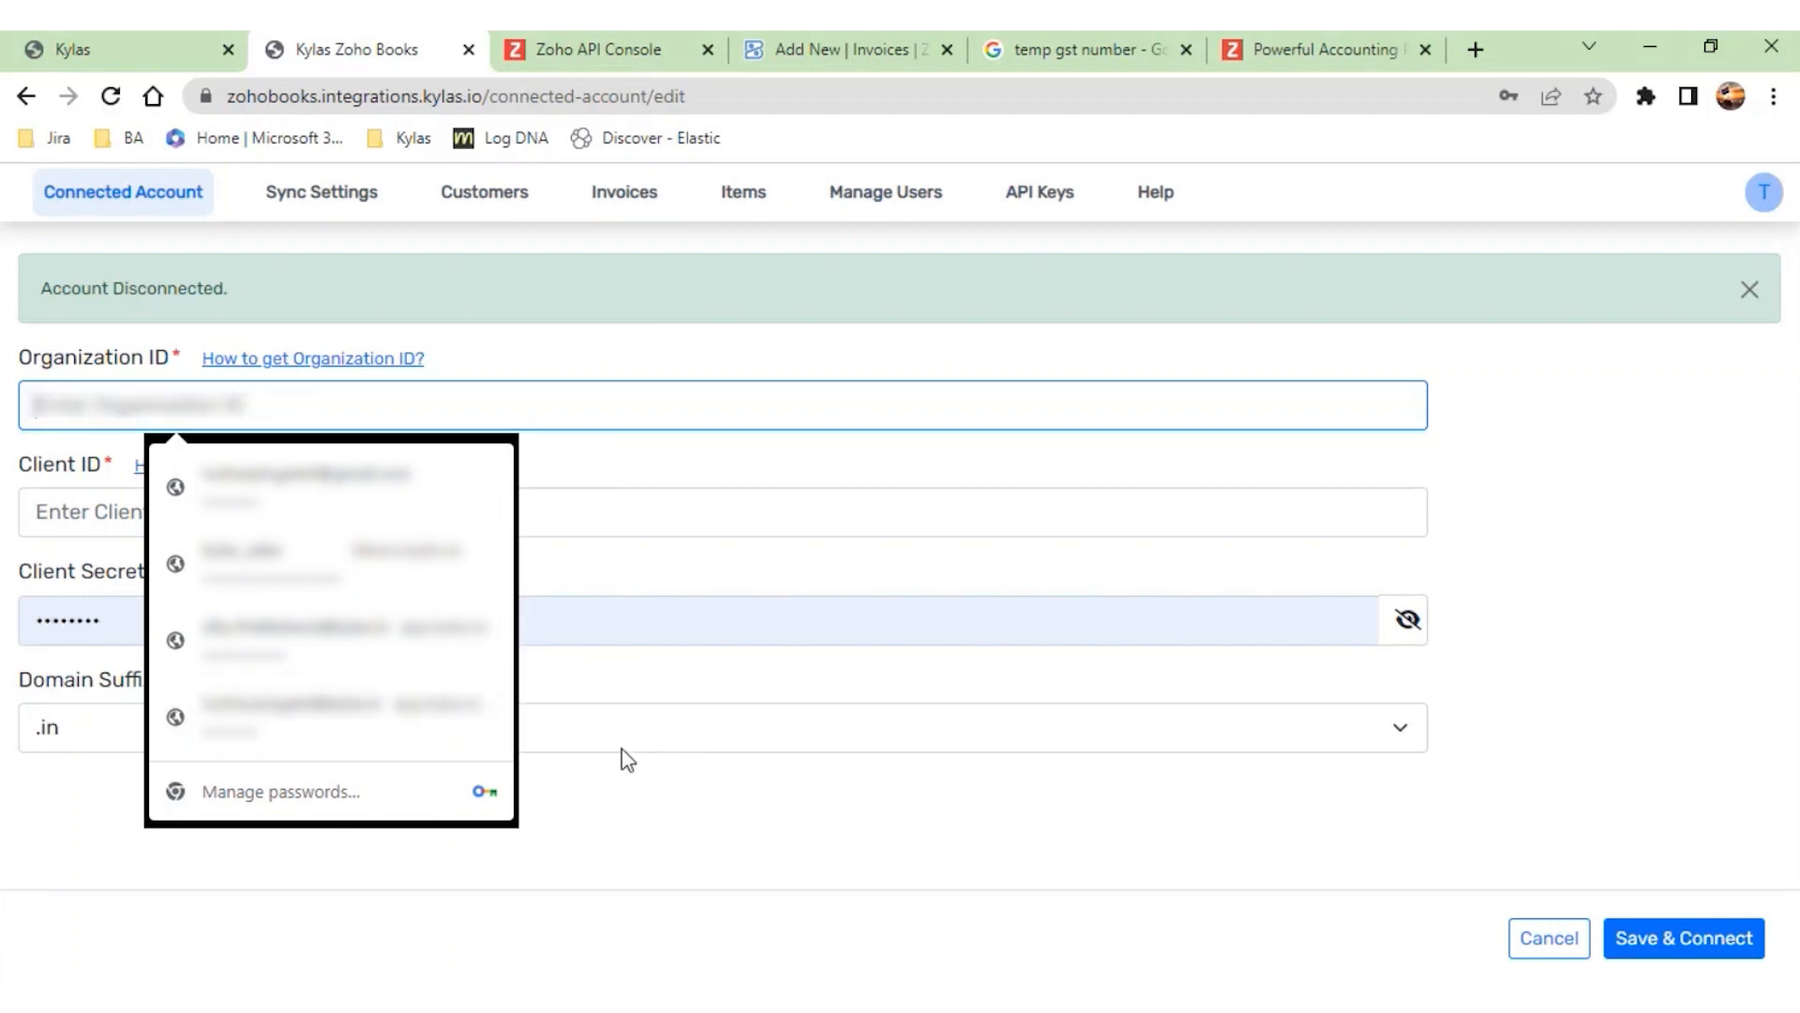
{"action": "left_click", "coordinate": [626, 607]}
{"action": "left_click_drag", "start_coordinate": [54, 628], "coordinate": [4, 649]}
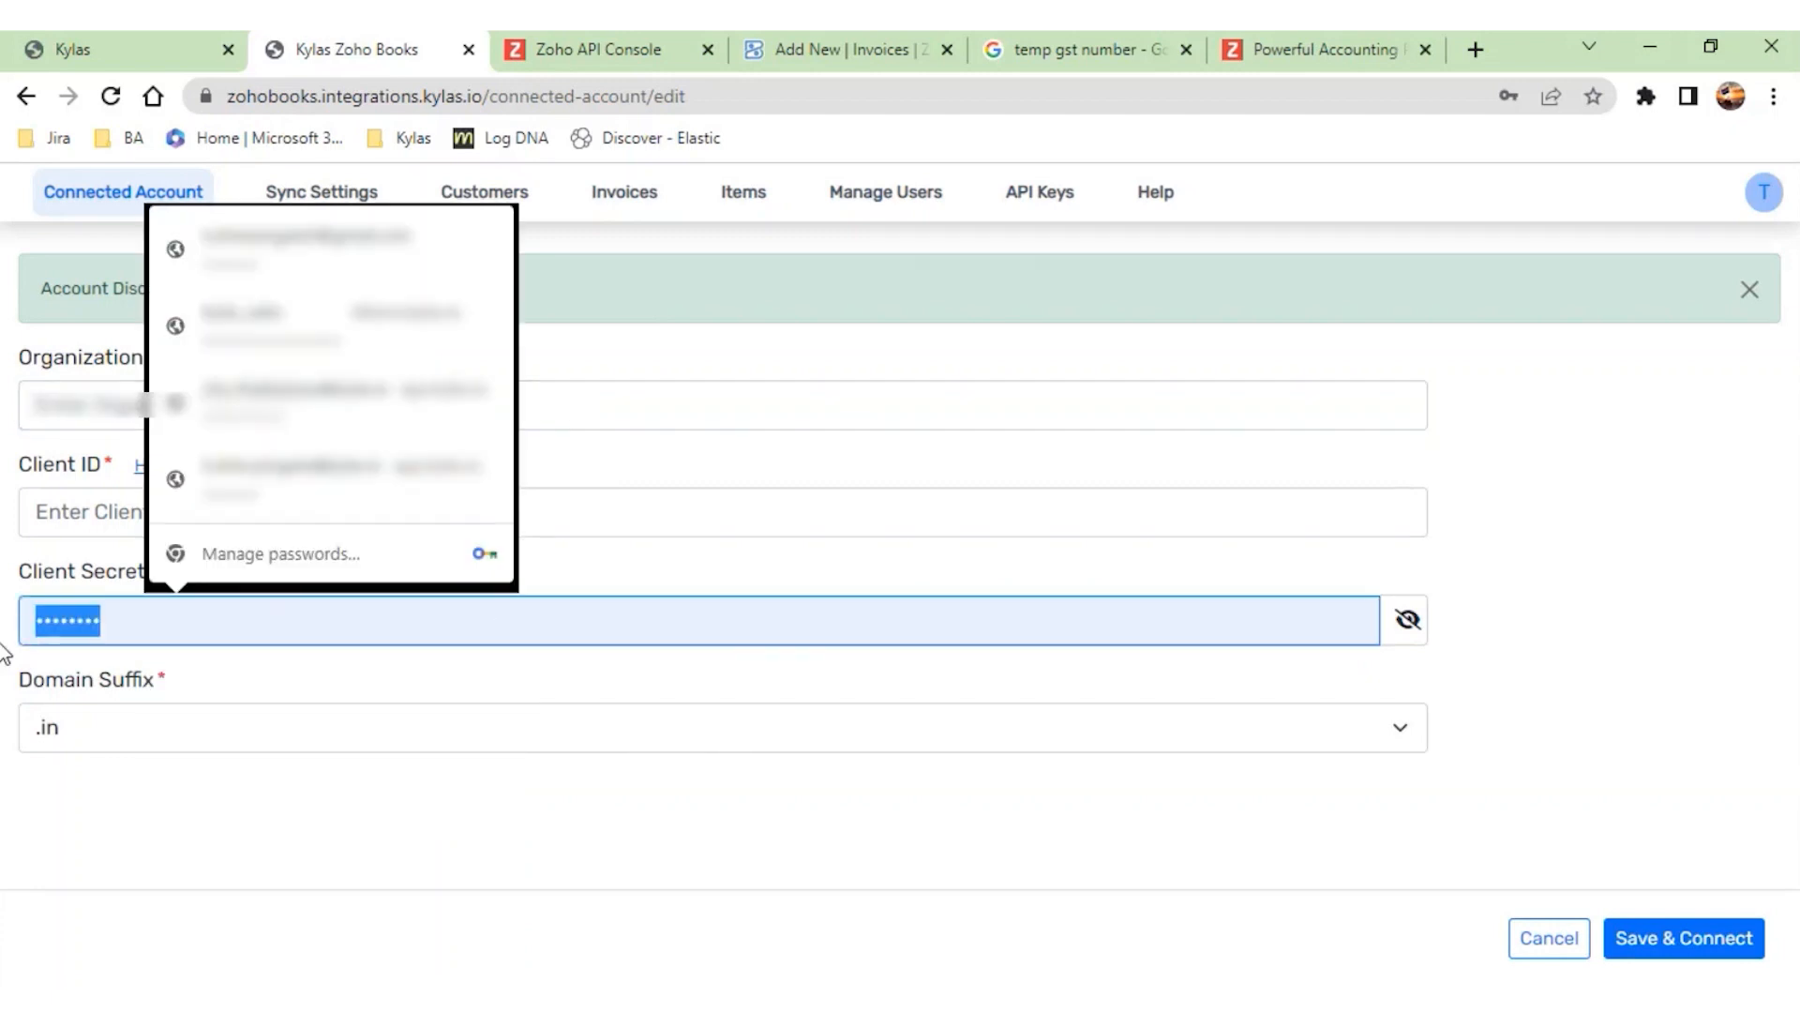
{"action": "key", "text": "BackSpace"}
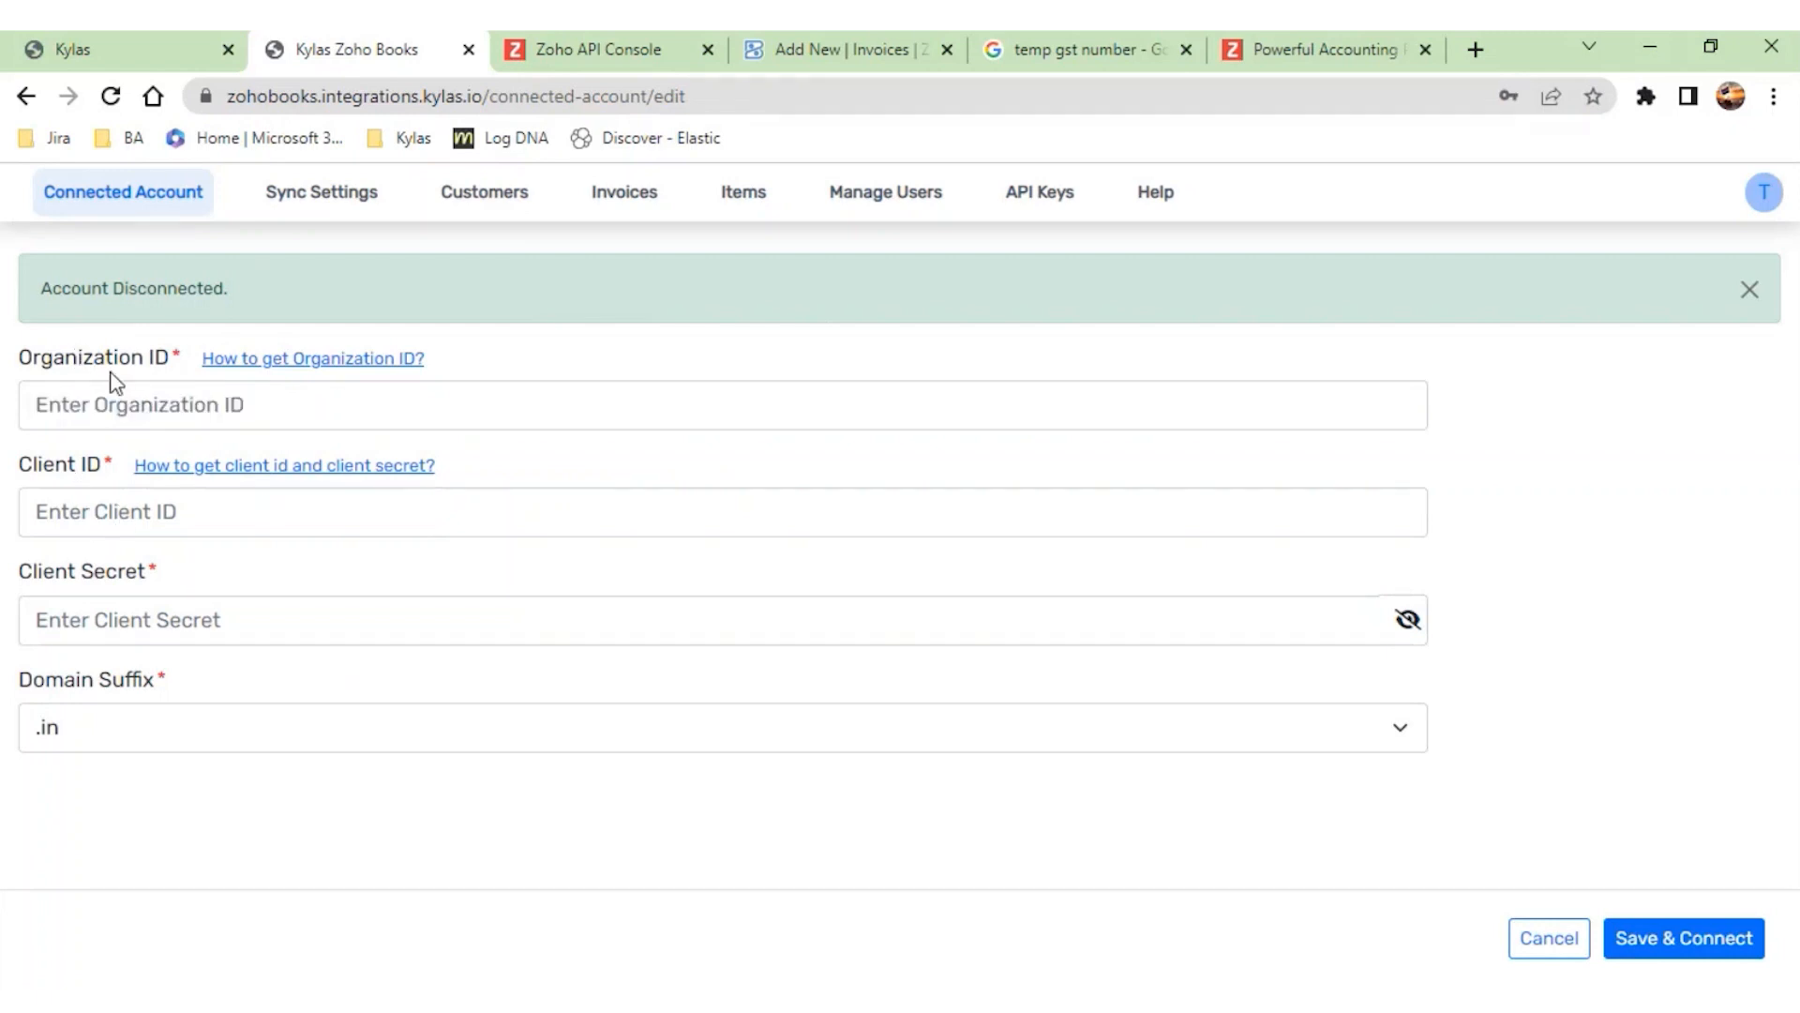
- Read the help instructions on how to get the Organization ID, then close them
{"action": "left_click", "coordinate": [307, 364]}
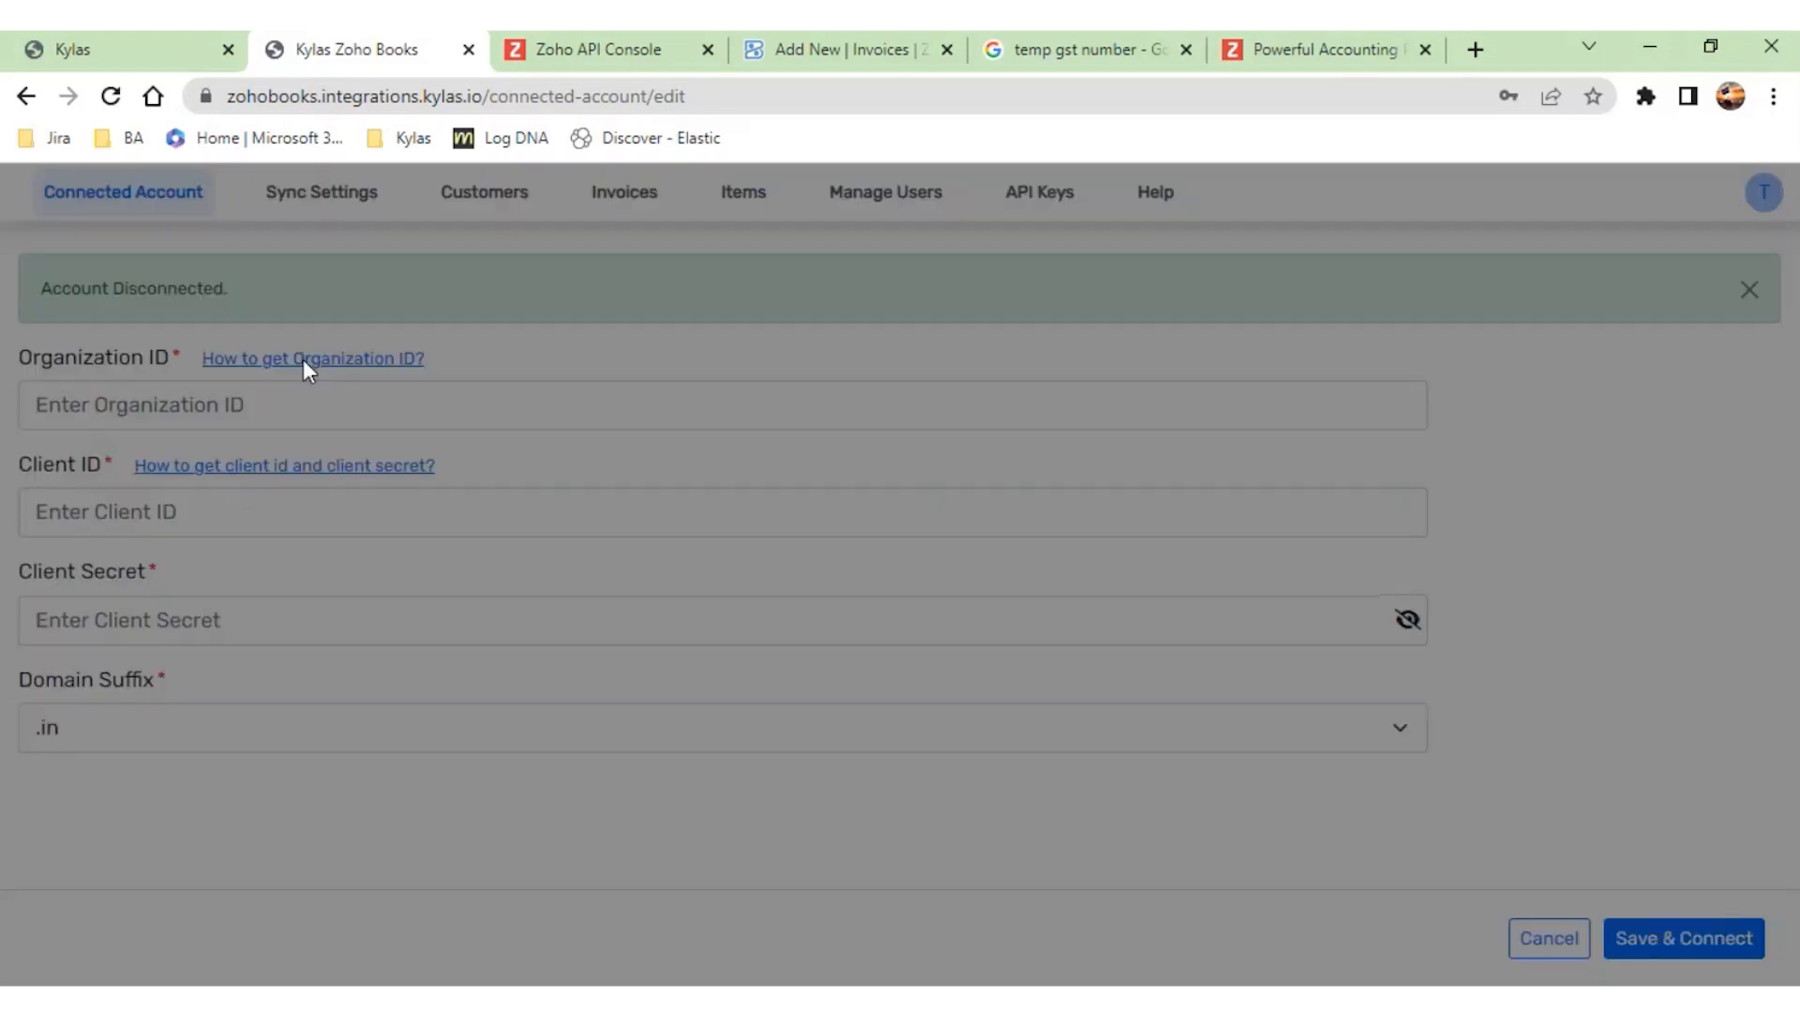
{"action": "scroll", "coordinate": [682, 523], "scroll_direction": "down", "scroll_amount": 1}
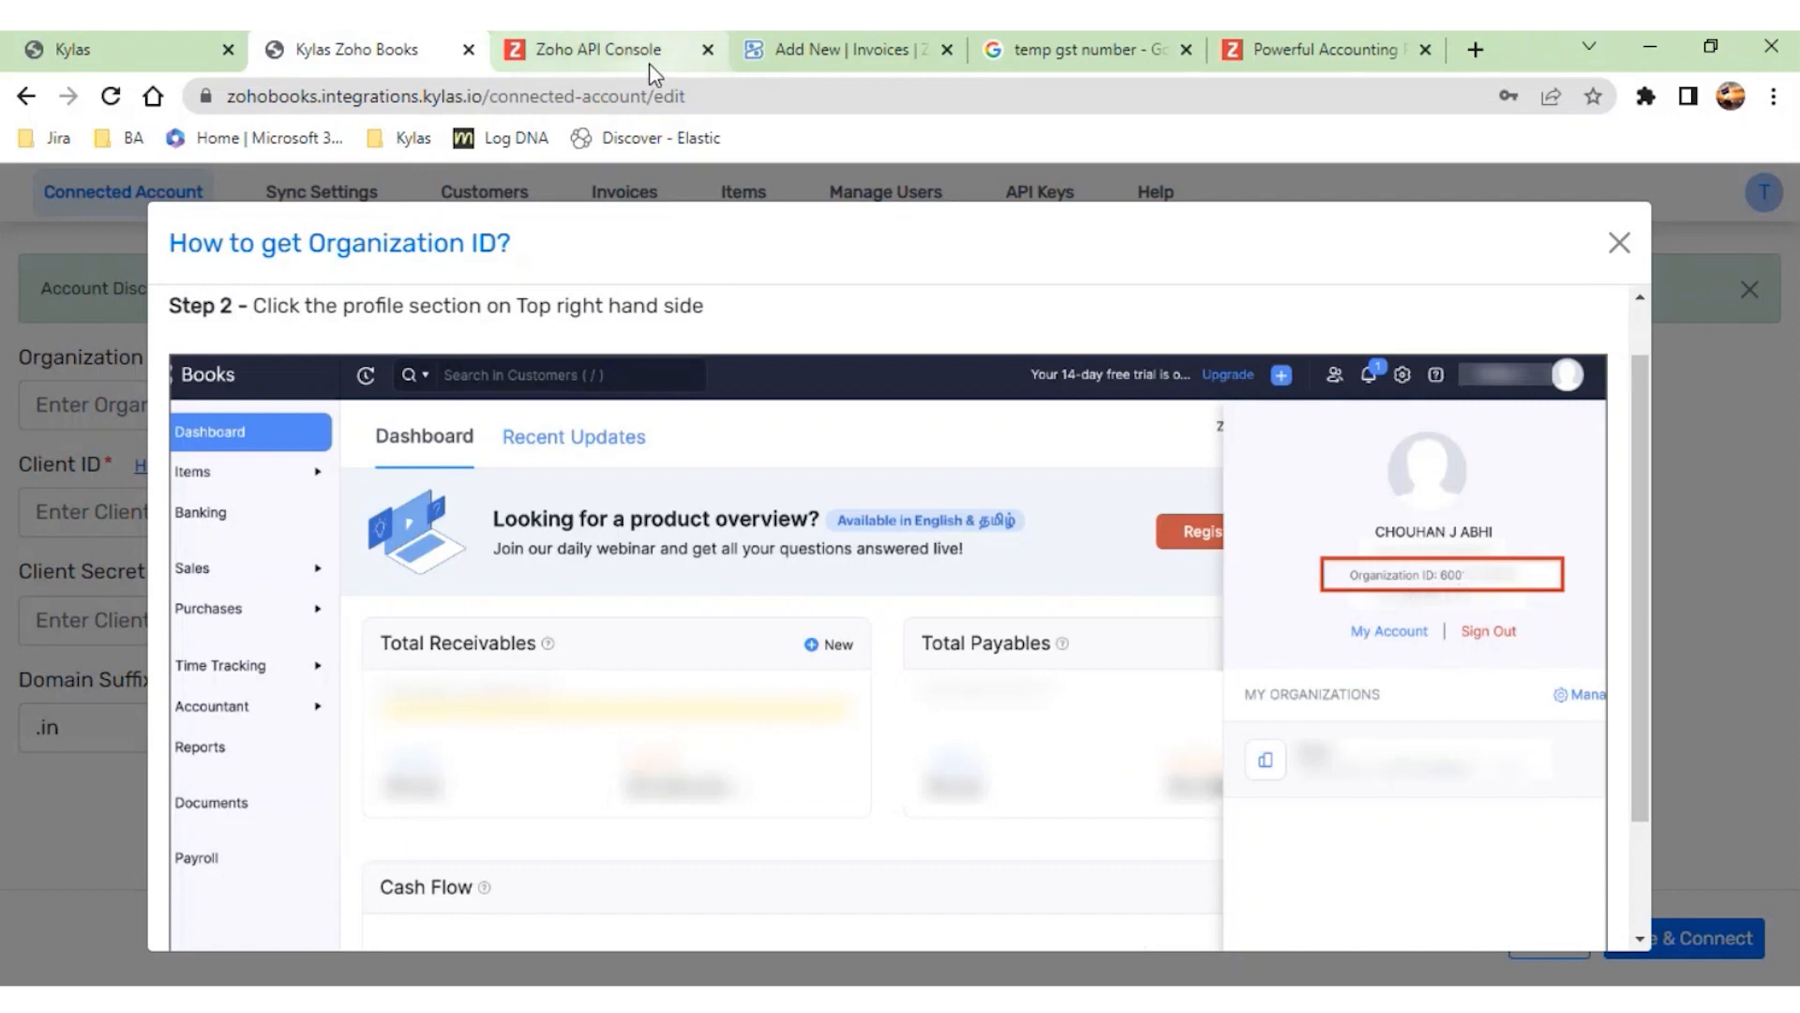
{"action": "left_click", "coordinate": [1620, 249]}
- Copy the Organization ID from the Zoho Books profile details and paste it into the Kylas Zoho Books account connection form
{"action": "left_click", "coordinate": [1275, 52]}
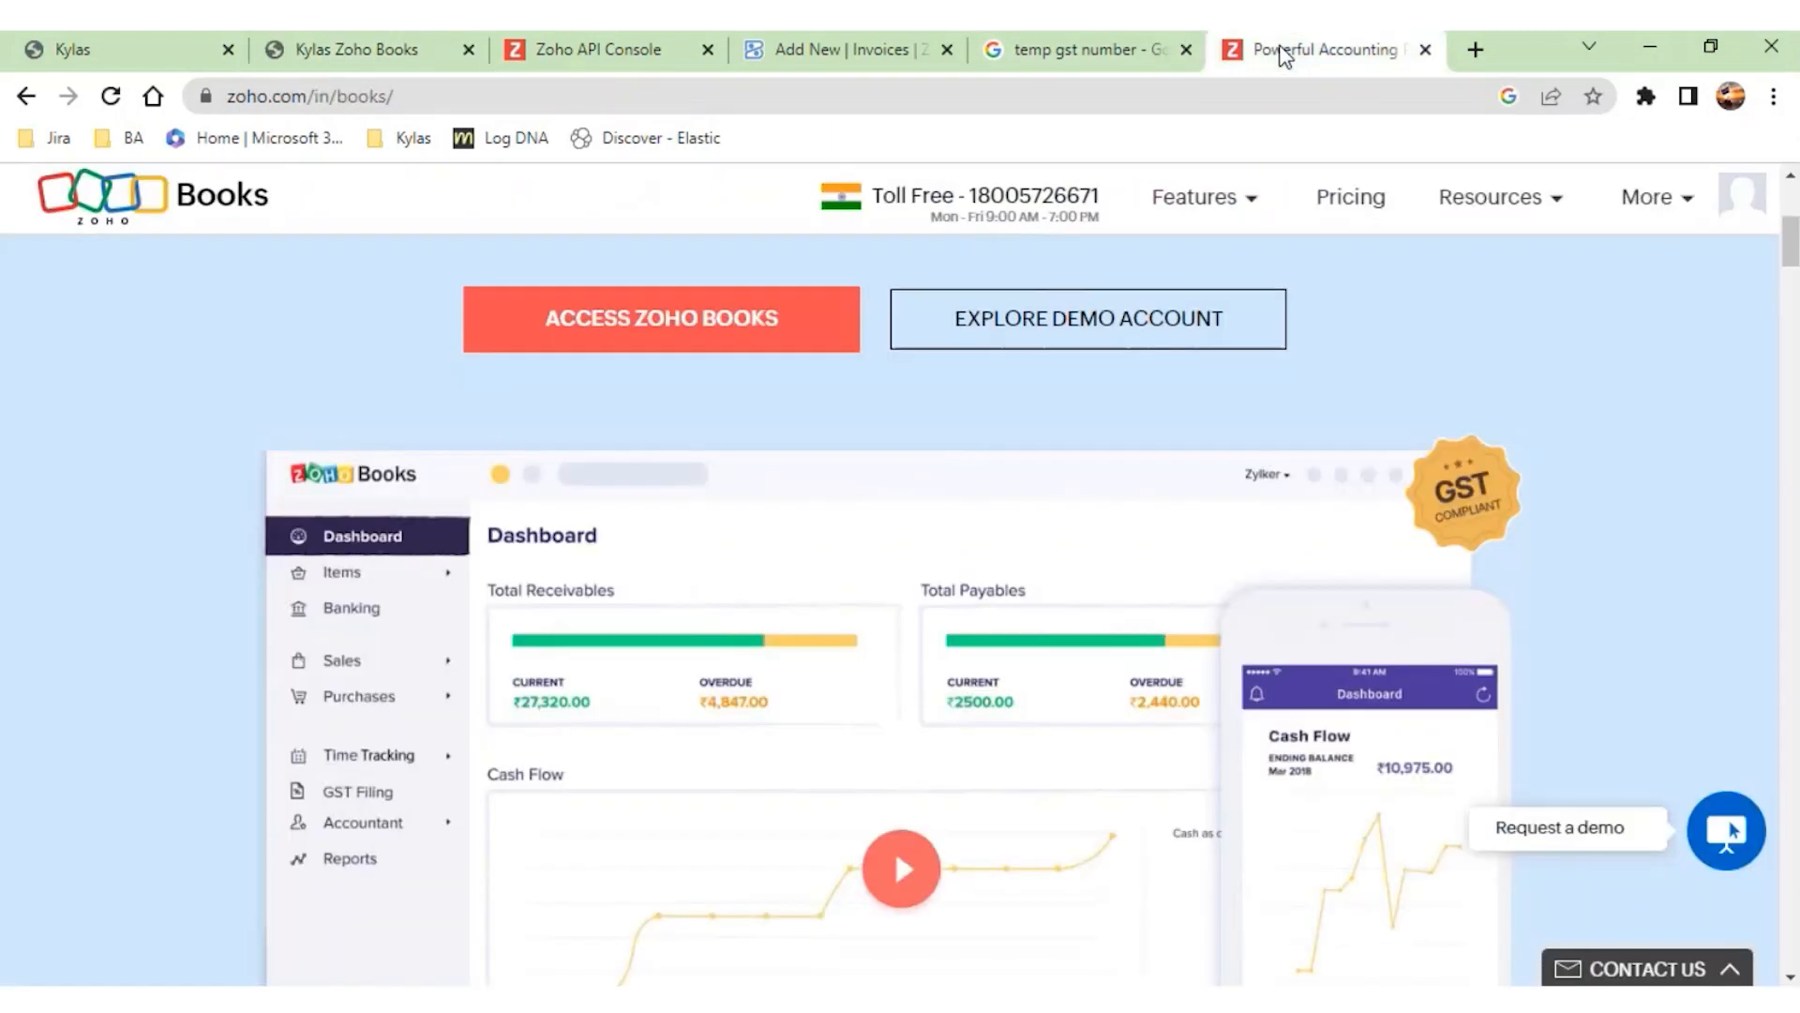
{"action": "left_click", "coordinate": [825, 53]}
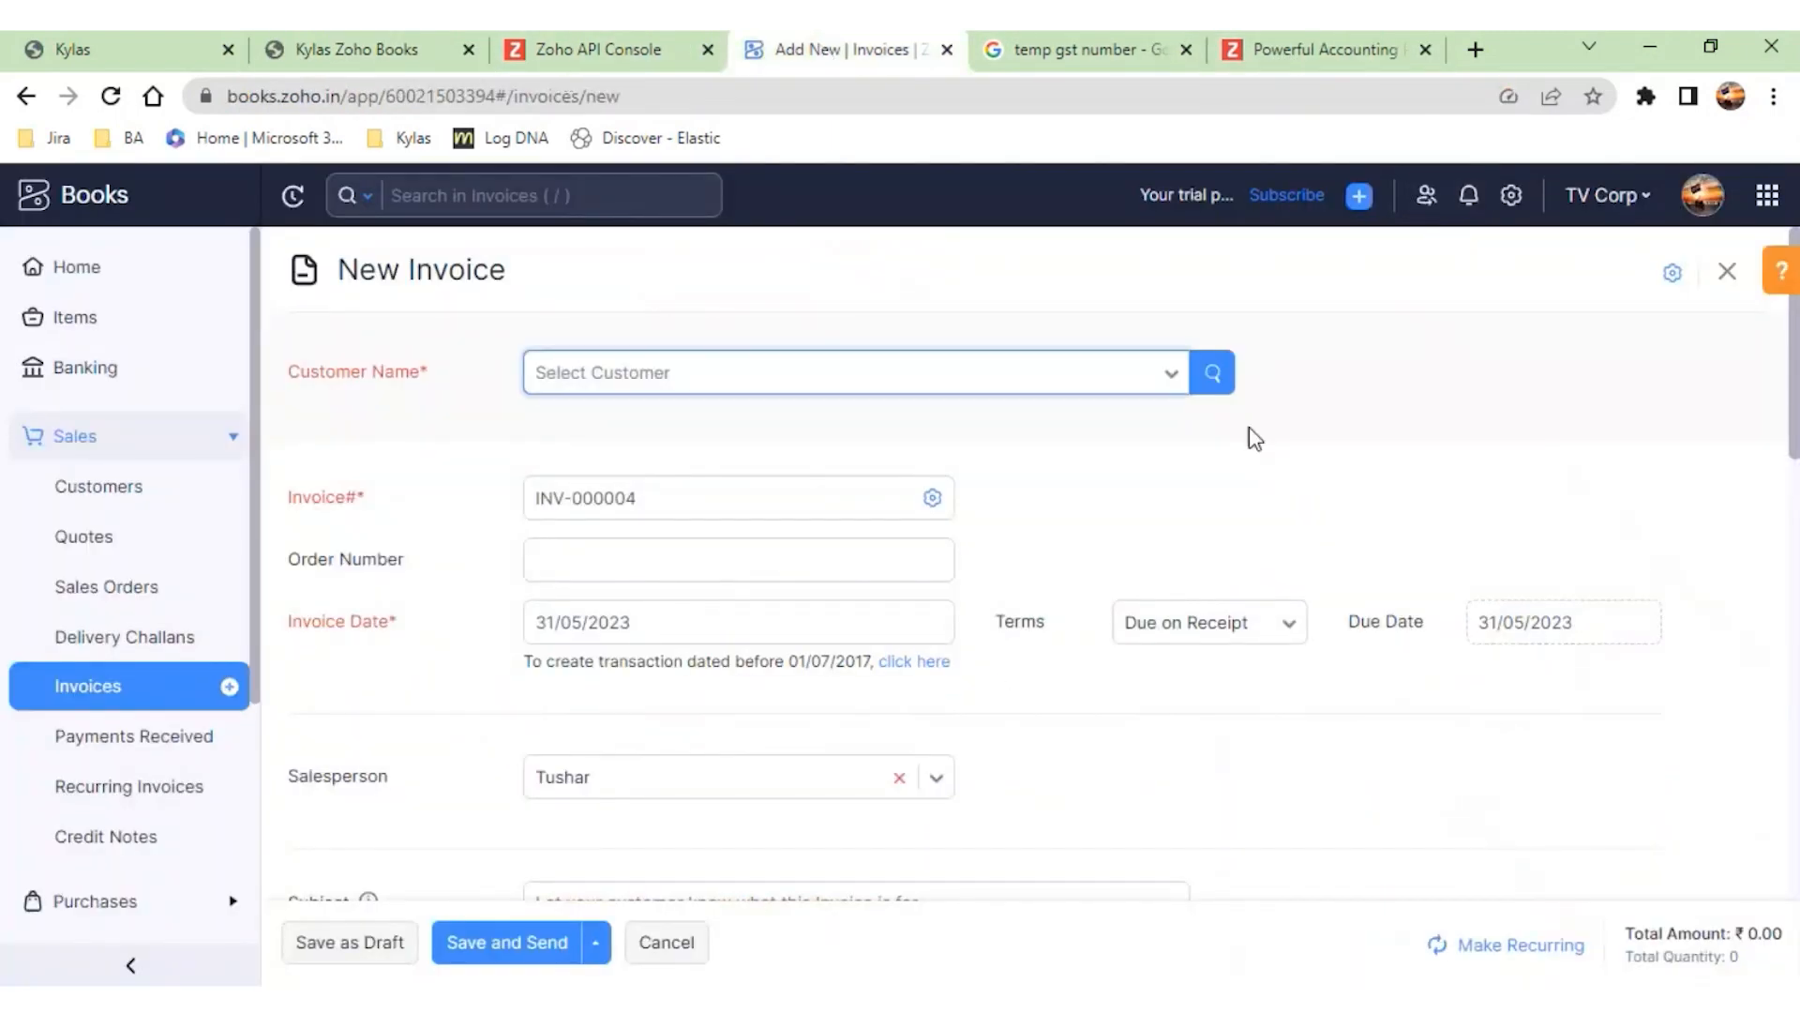
{"action": "left_click", "coordinate": [1703, 212]}
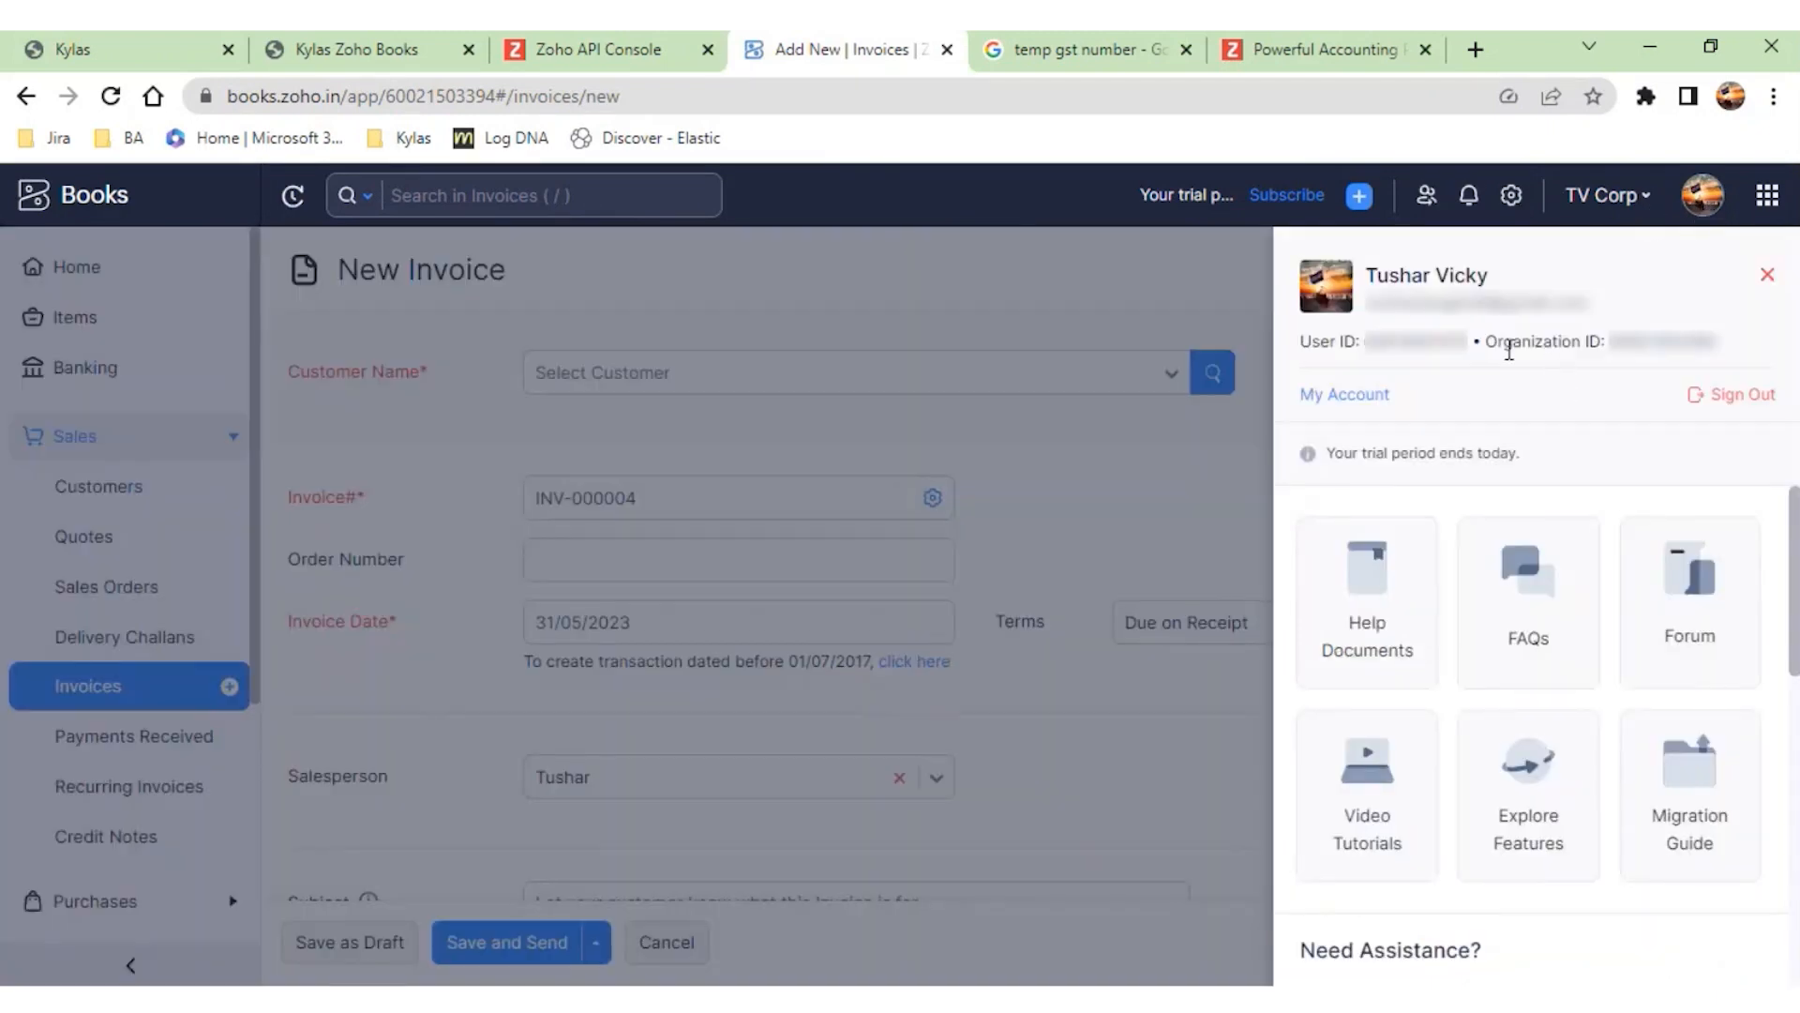
{"action": "mouse_move", "coordinate": [1608, 341]}
{"action": "left_mouse_down"}
{"action": "mouse_move", "coordinate": [1720, 339]}
{"action": "mouse_move", "coordinate": [1609, 342]}
{"action": "left_mouse_up"}
{"action": "left_click", "coordinate": [1719, 338]}
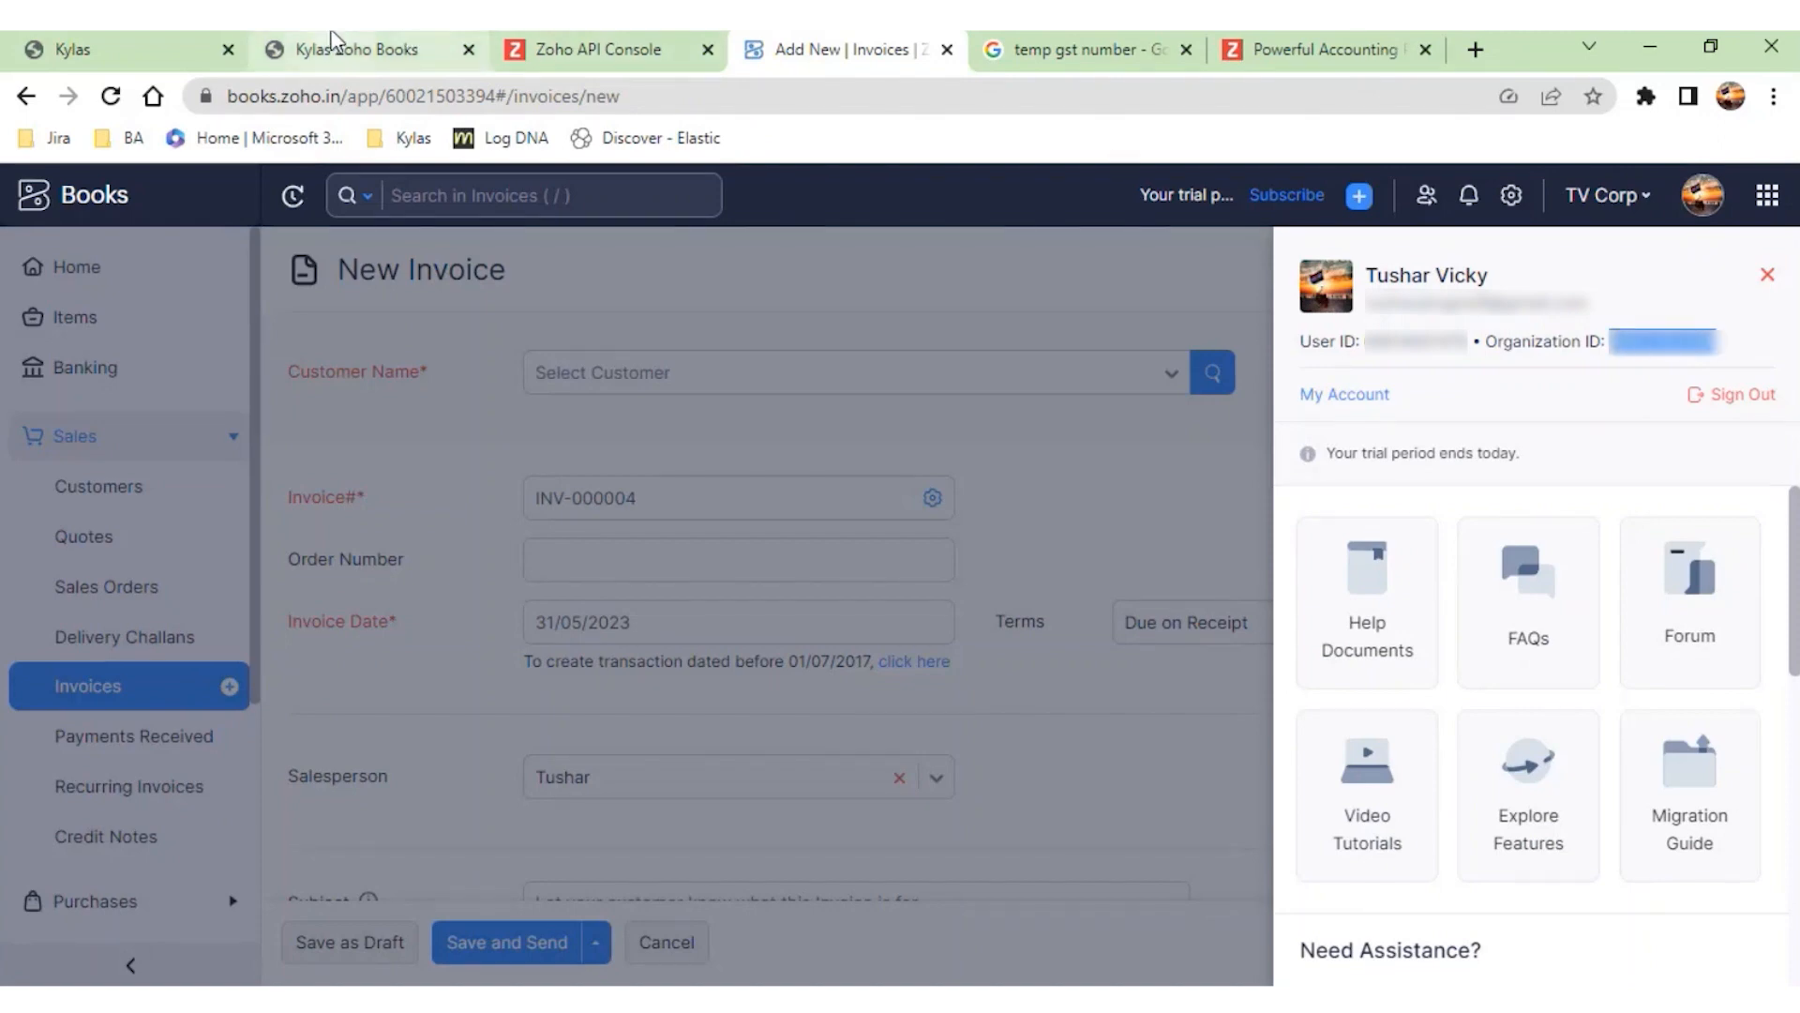
{"action": "left_click", "coordinate": [305, 54]}
{"action": "left_click", "coordinate": [494, 409]}
{"action": "key", "text": "ctrl+v"}
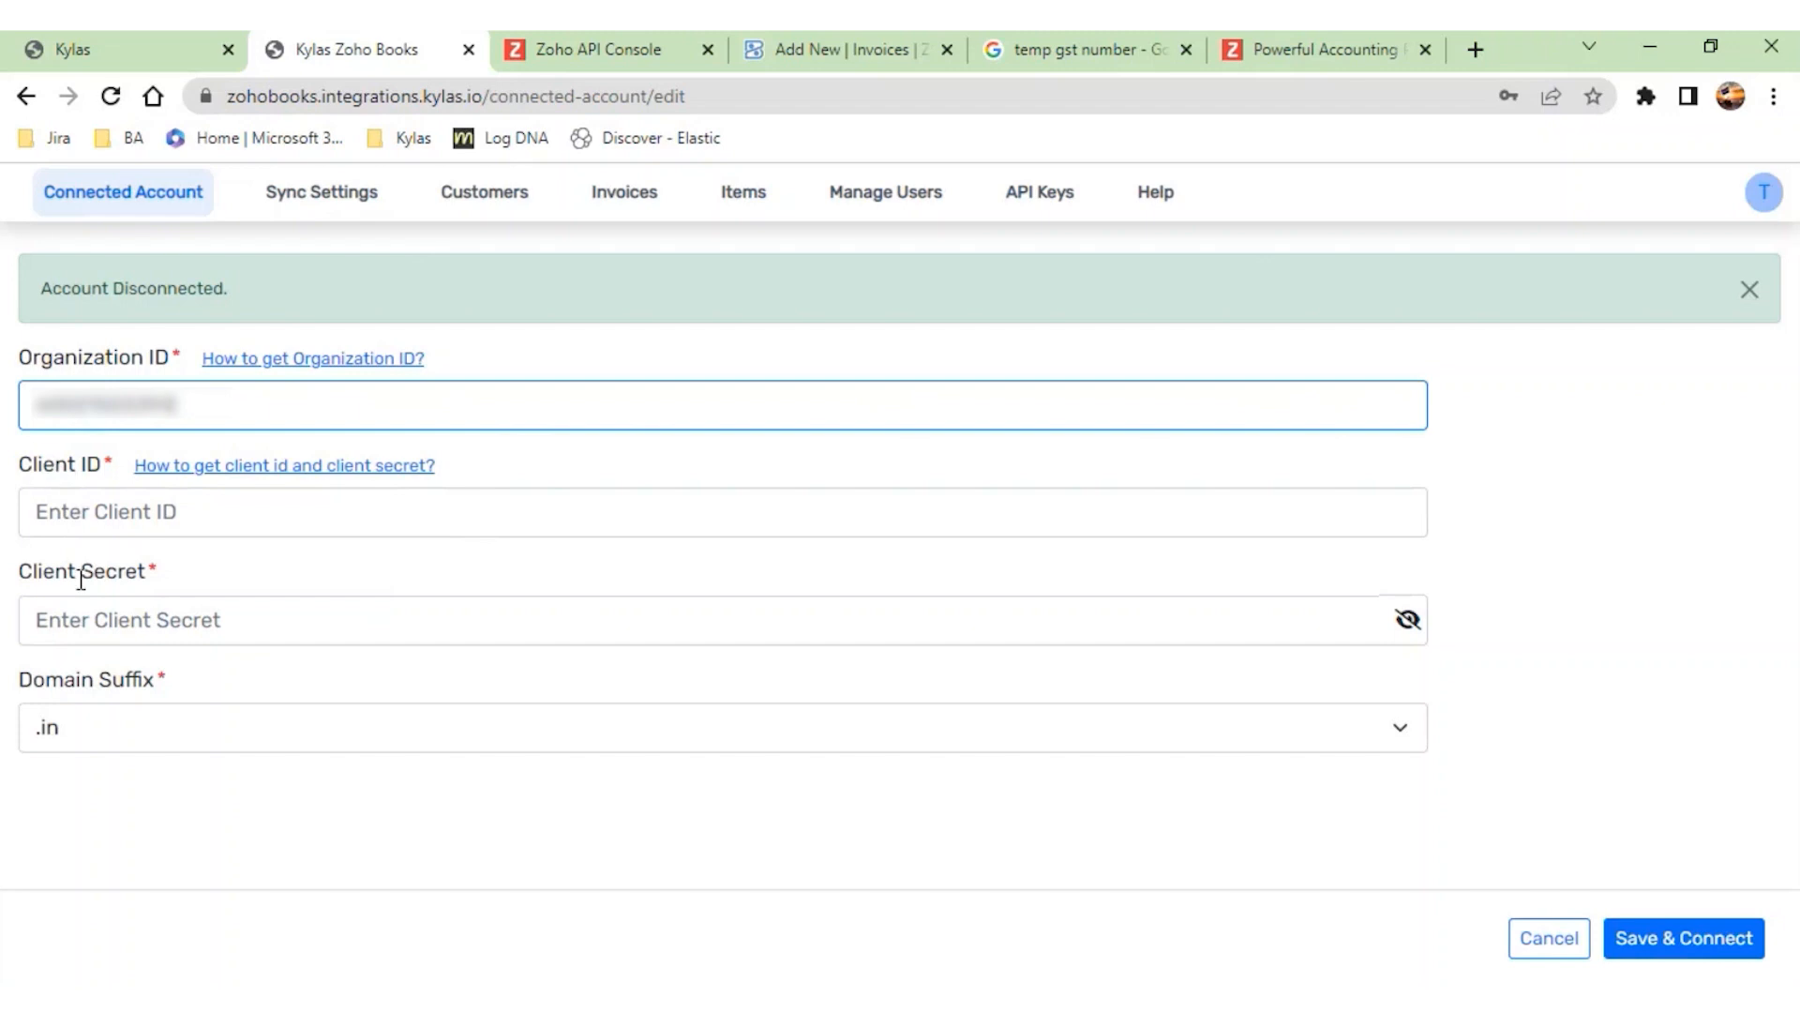
- Read the help instructions on getting the client ID and client secret, comparing them with the client types in the Zoho API Console
{"action": "left_click", "coordinate": [336, 483]}
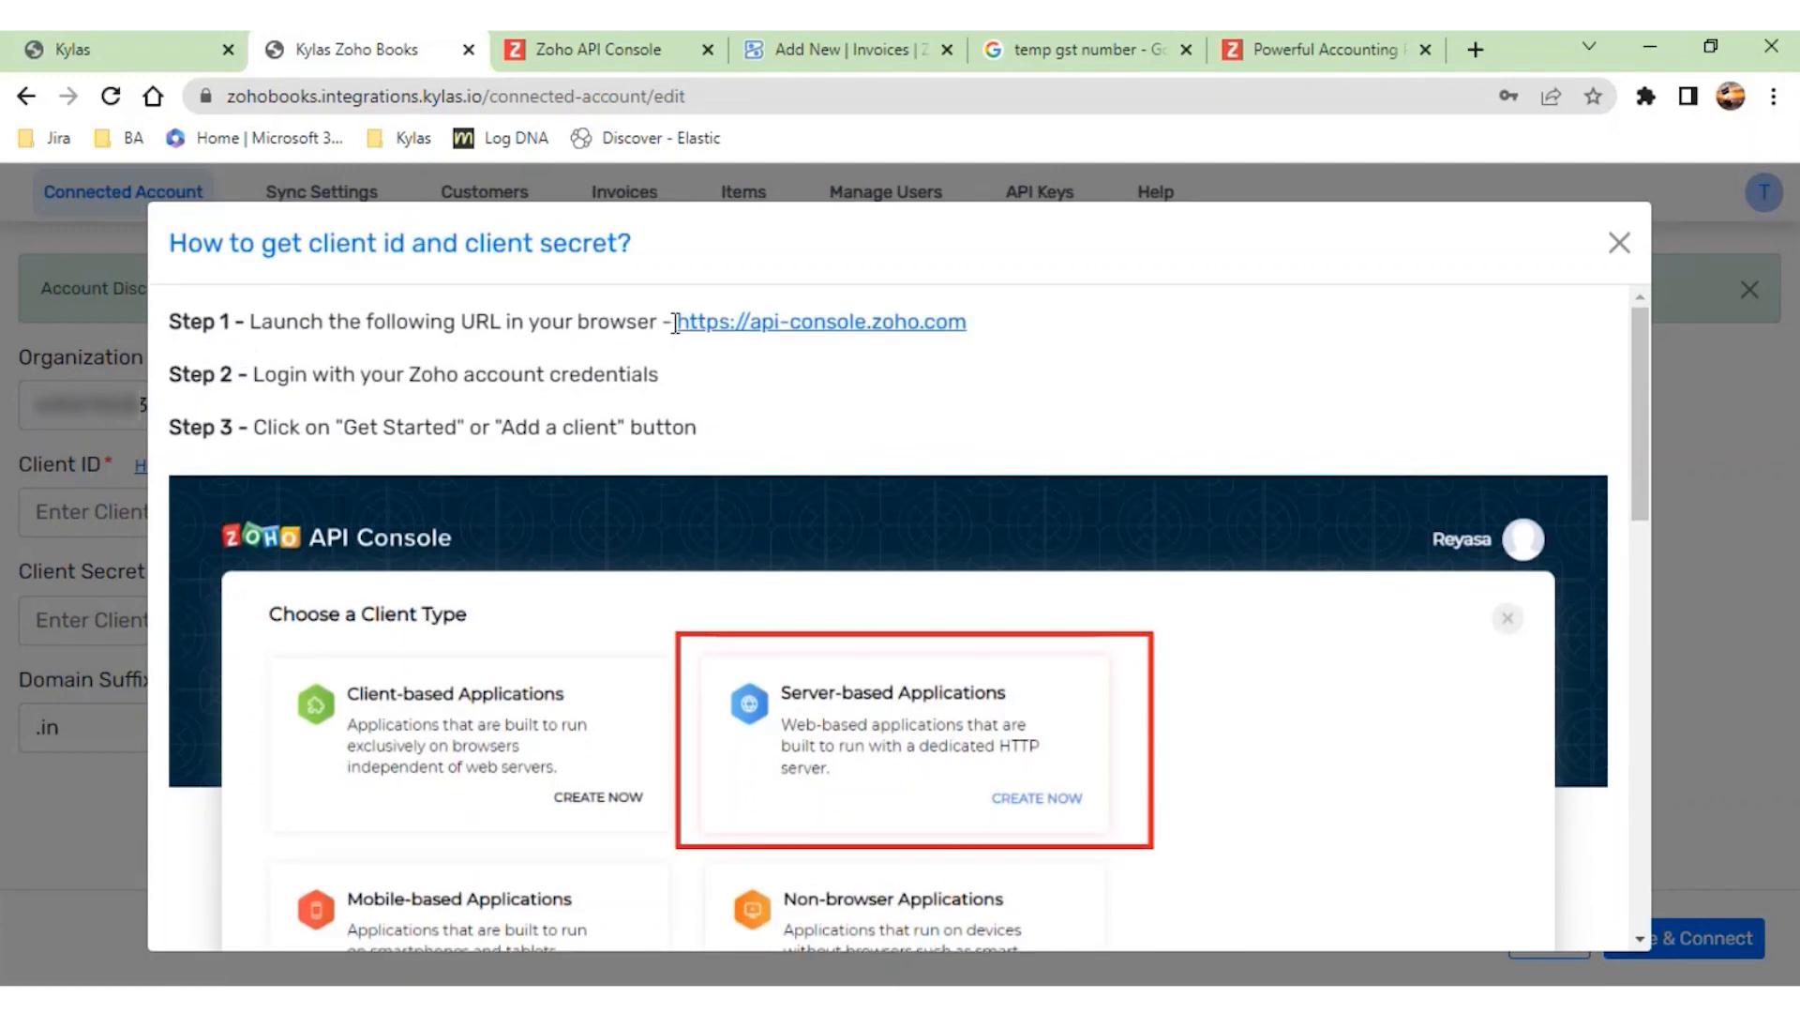
{"action": "left_click", "coordinate": [637, 62]}
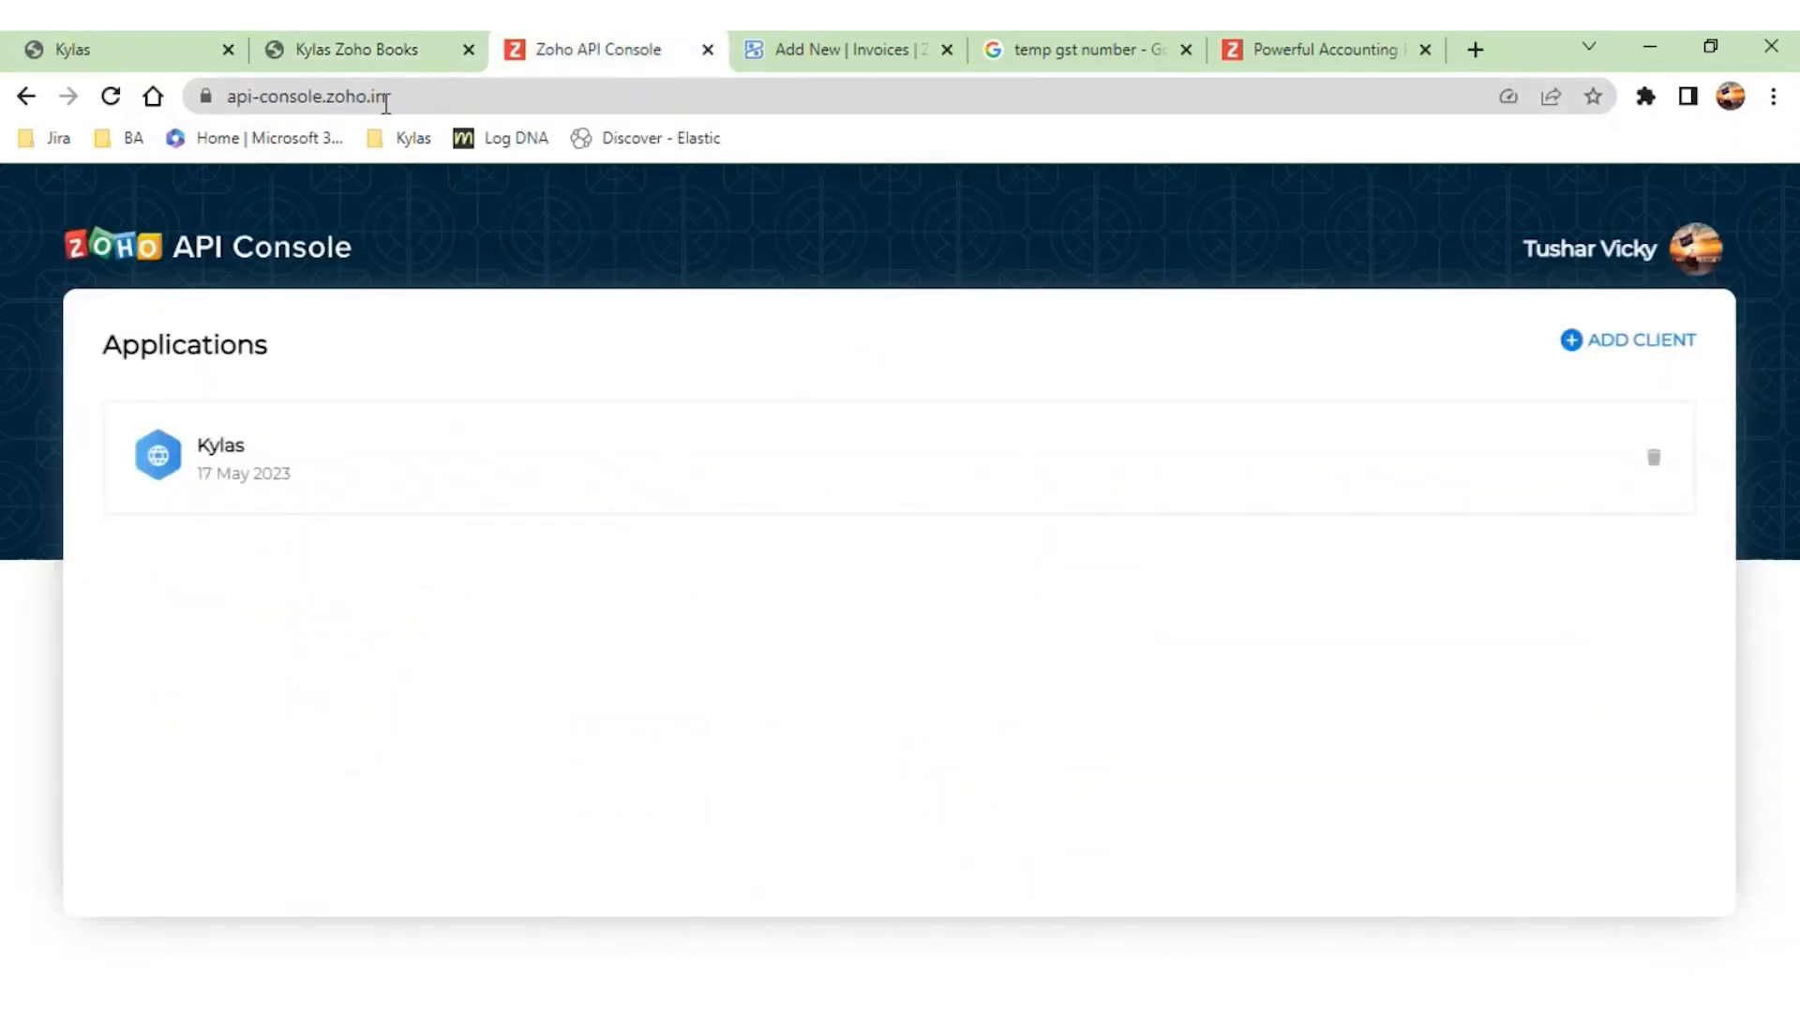
{"action": "left_click", "coordinate": [381, 54]}
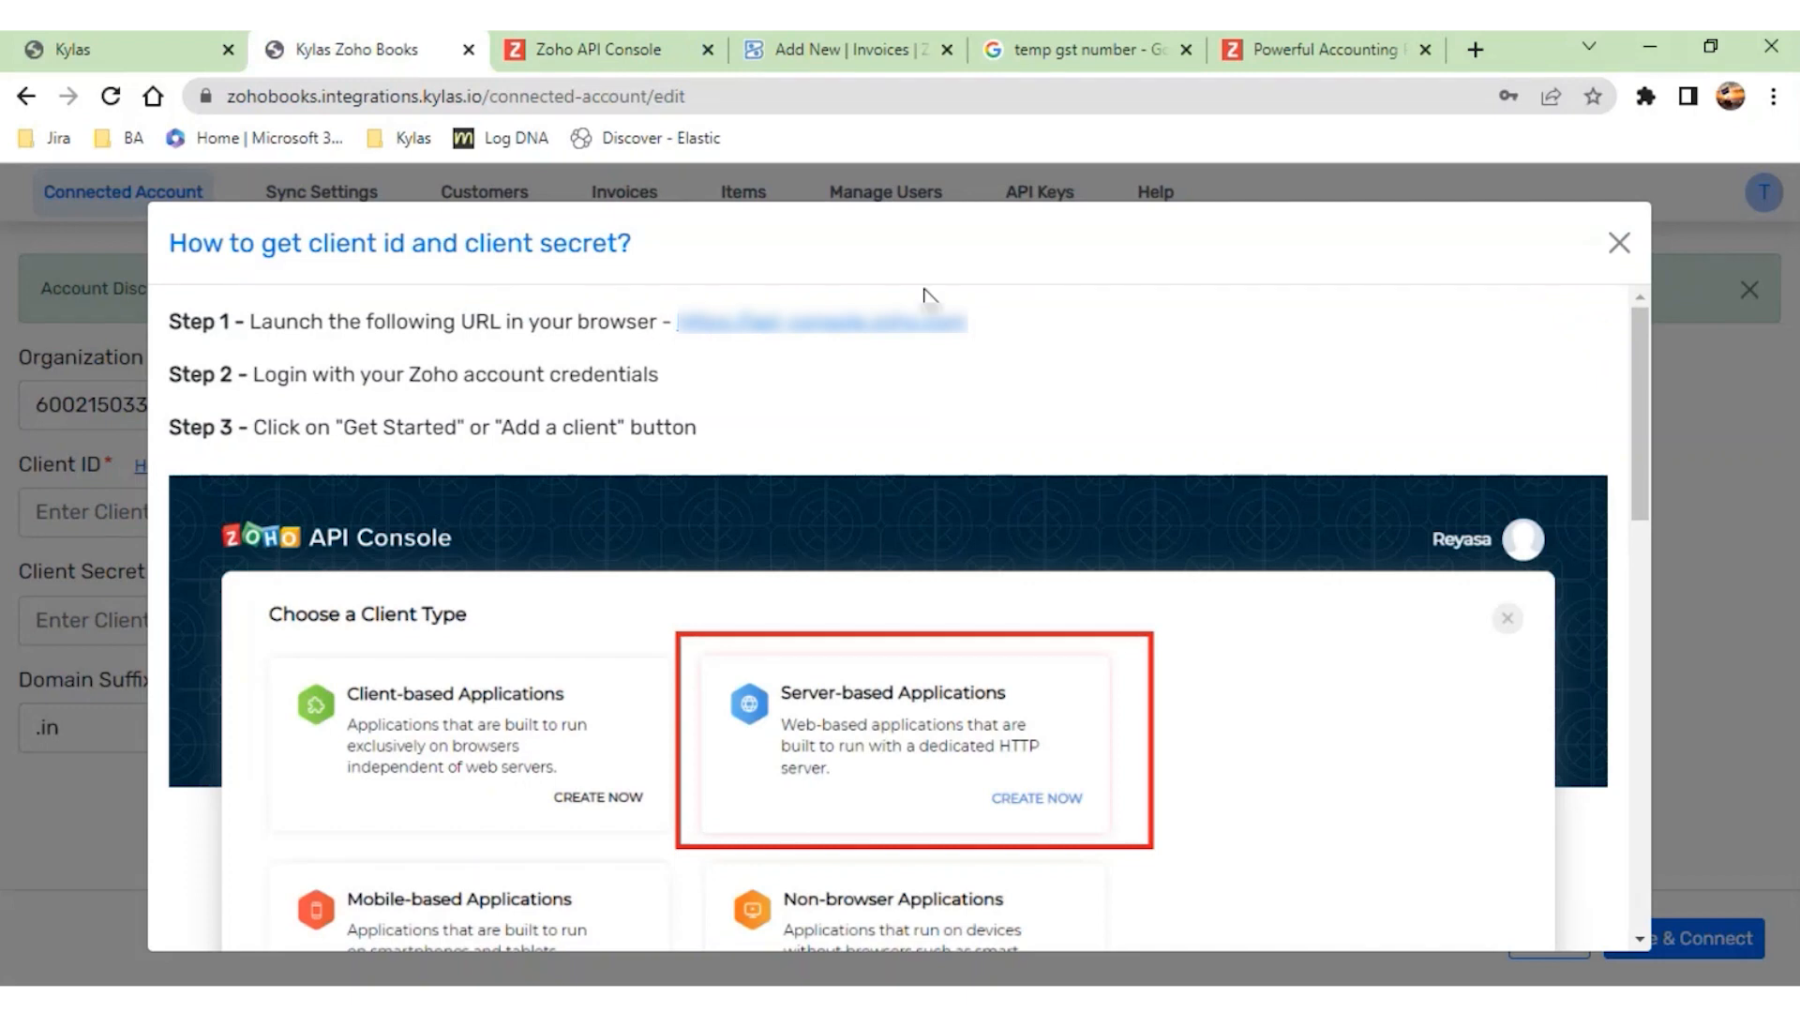
{"action": "left_click", "coordinate": [622, 67]}
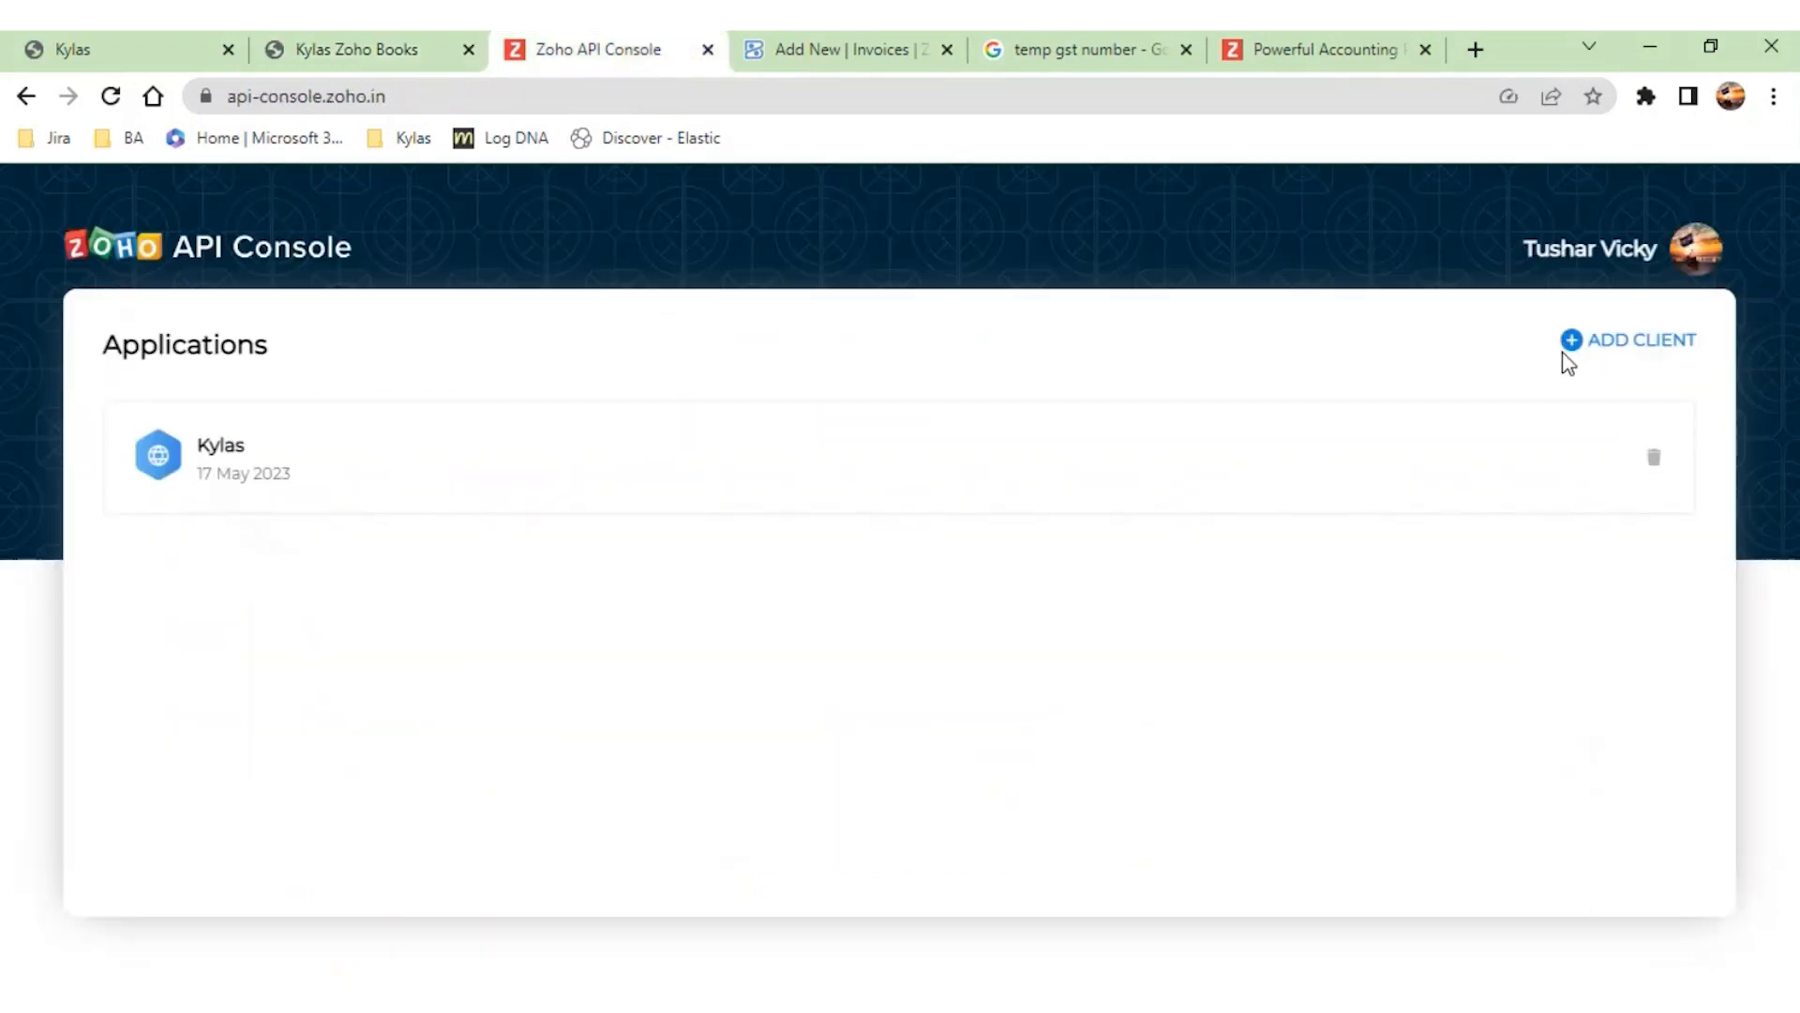
{"action": "left_click", "coordinate": [1621, 349]}
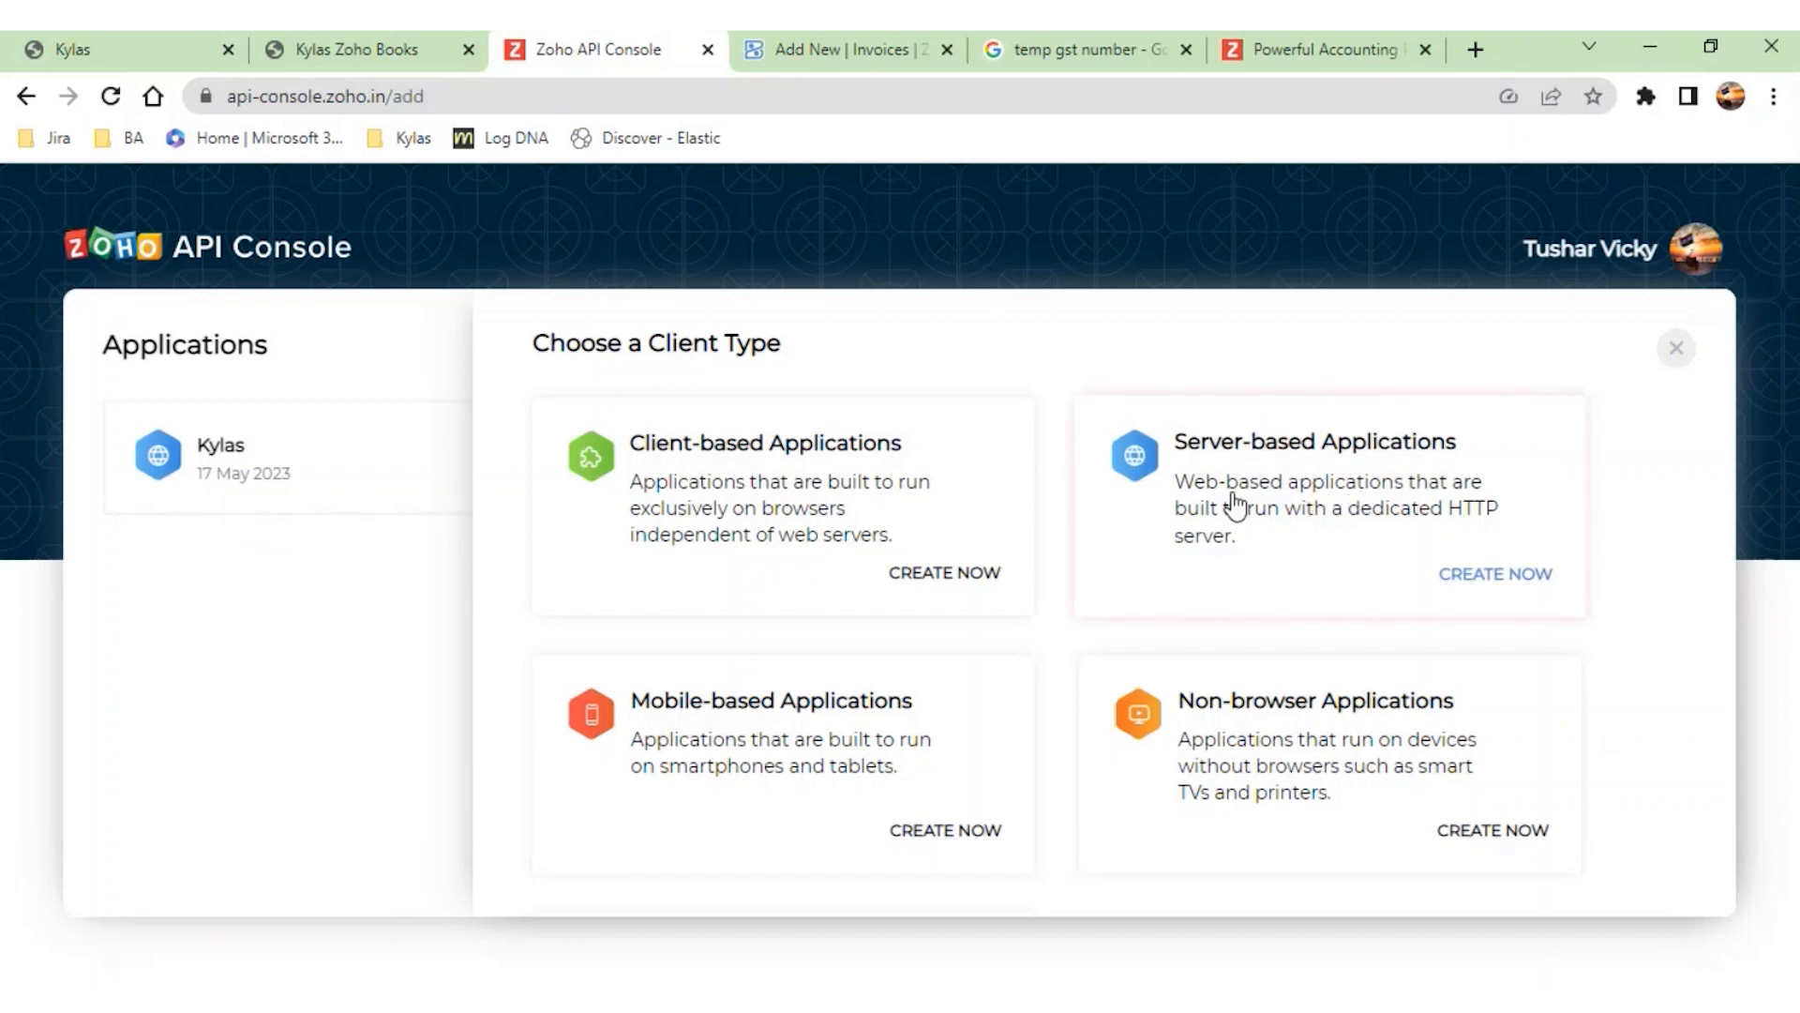
{"action": "left_click", "coordinate": [300, 56]}
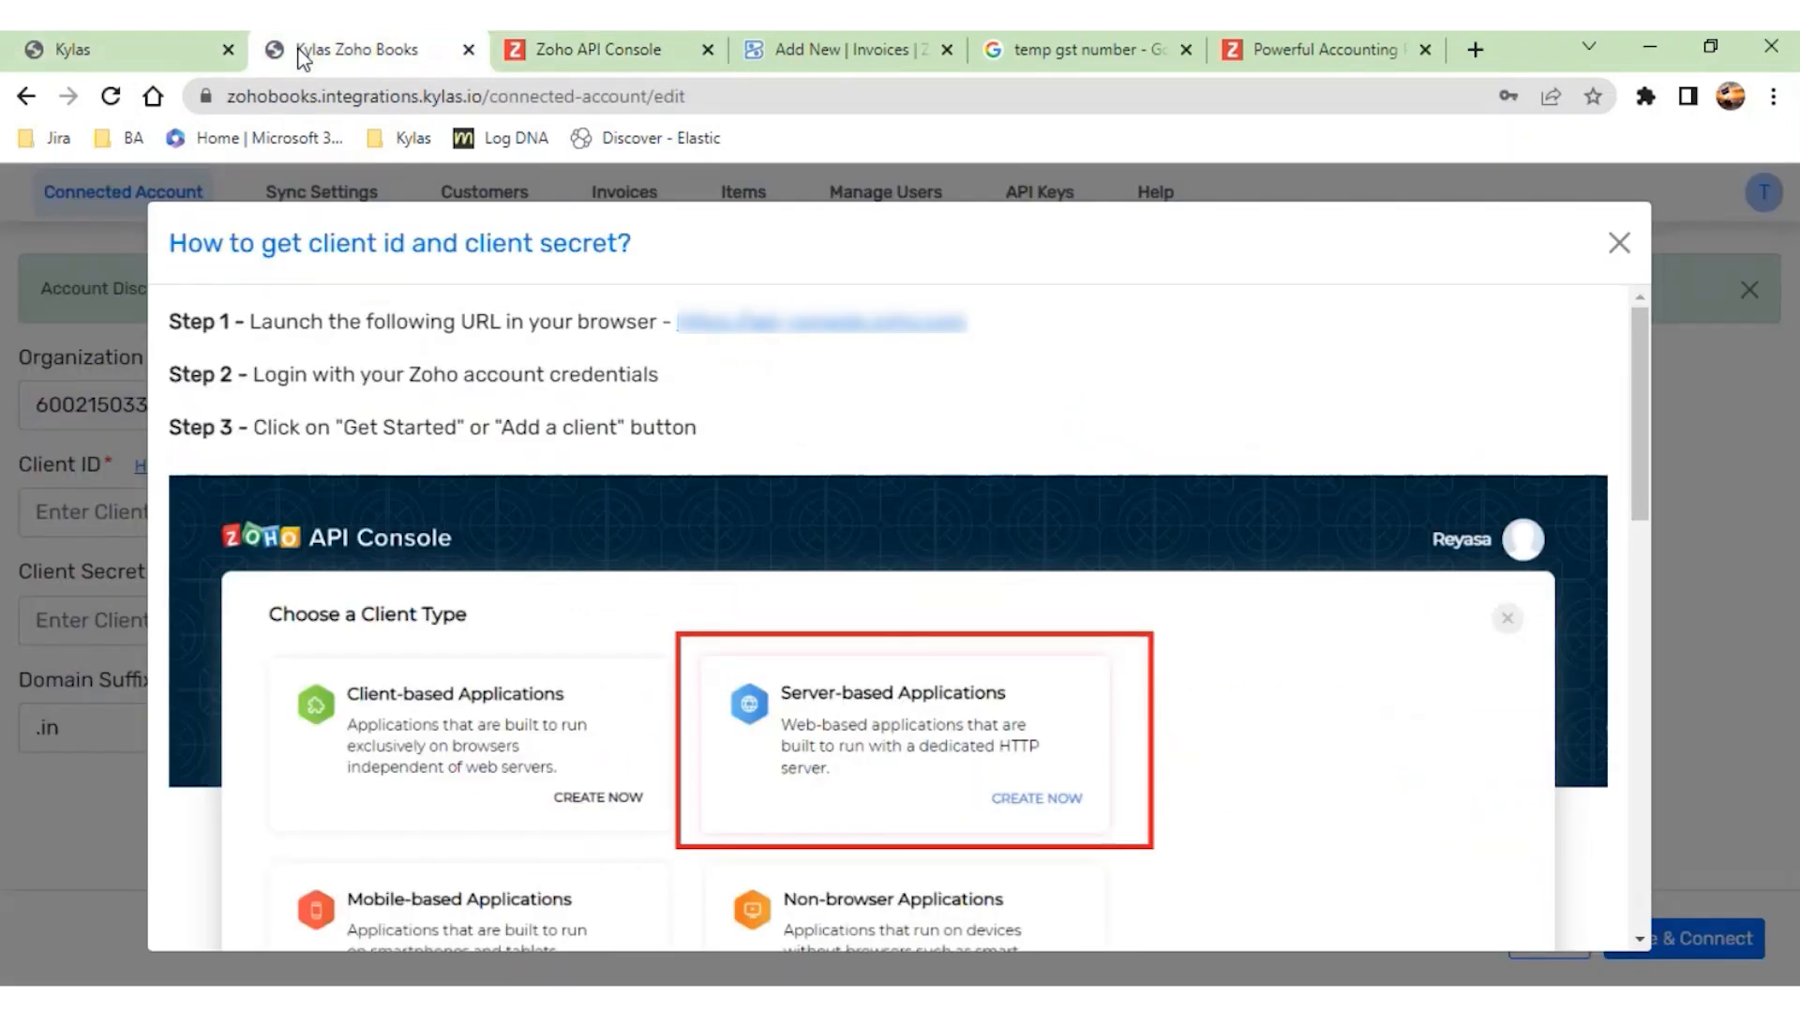
{"action": "scroll", "coordinate": [462, 469], "scroll_direction": "down", "scroll_amount": 1}
{"action": "scroll", "coordinate": [539, 680], "scroll_direction": "down", "scroll_amount": 3}
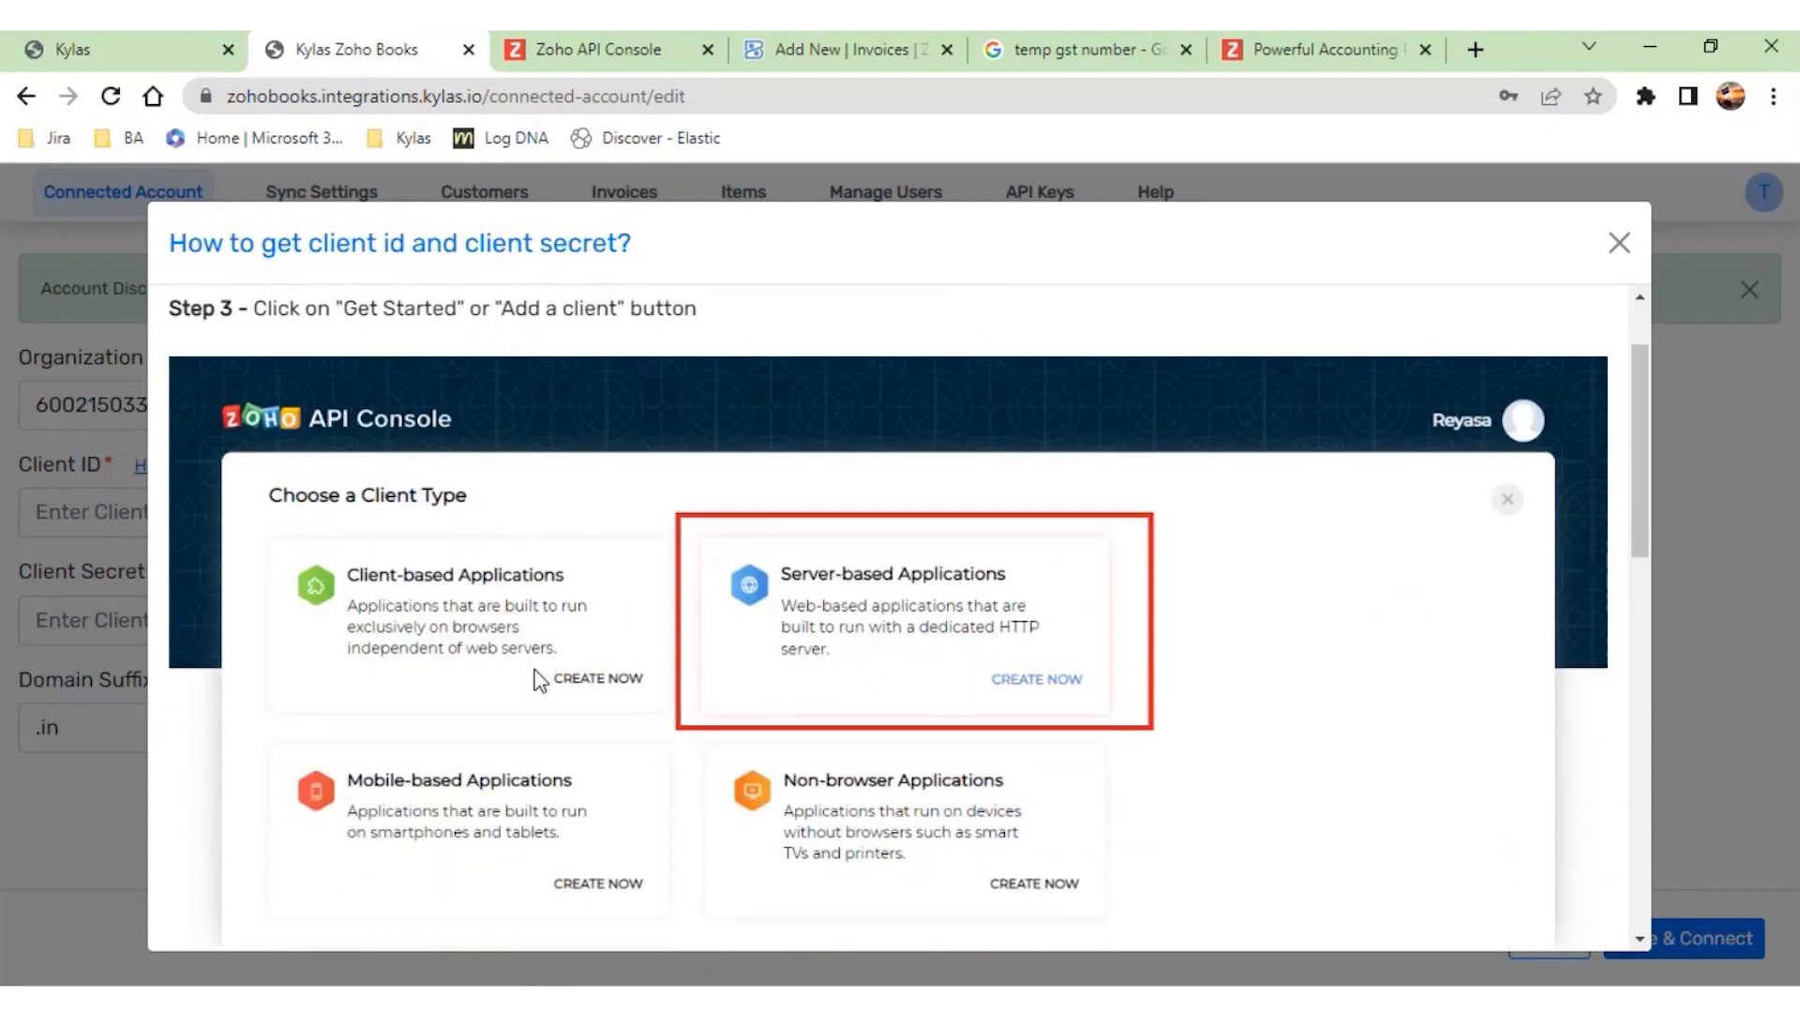
{"action": "scroll", "coordinate": [536, 677], "scroll_direction": "down", "scroll_amount": 5}
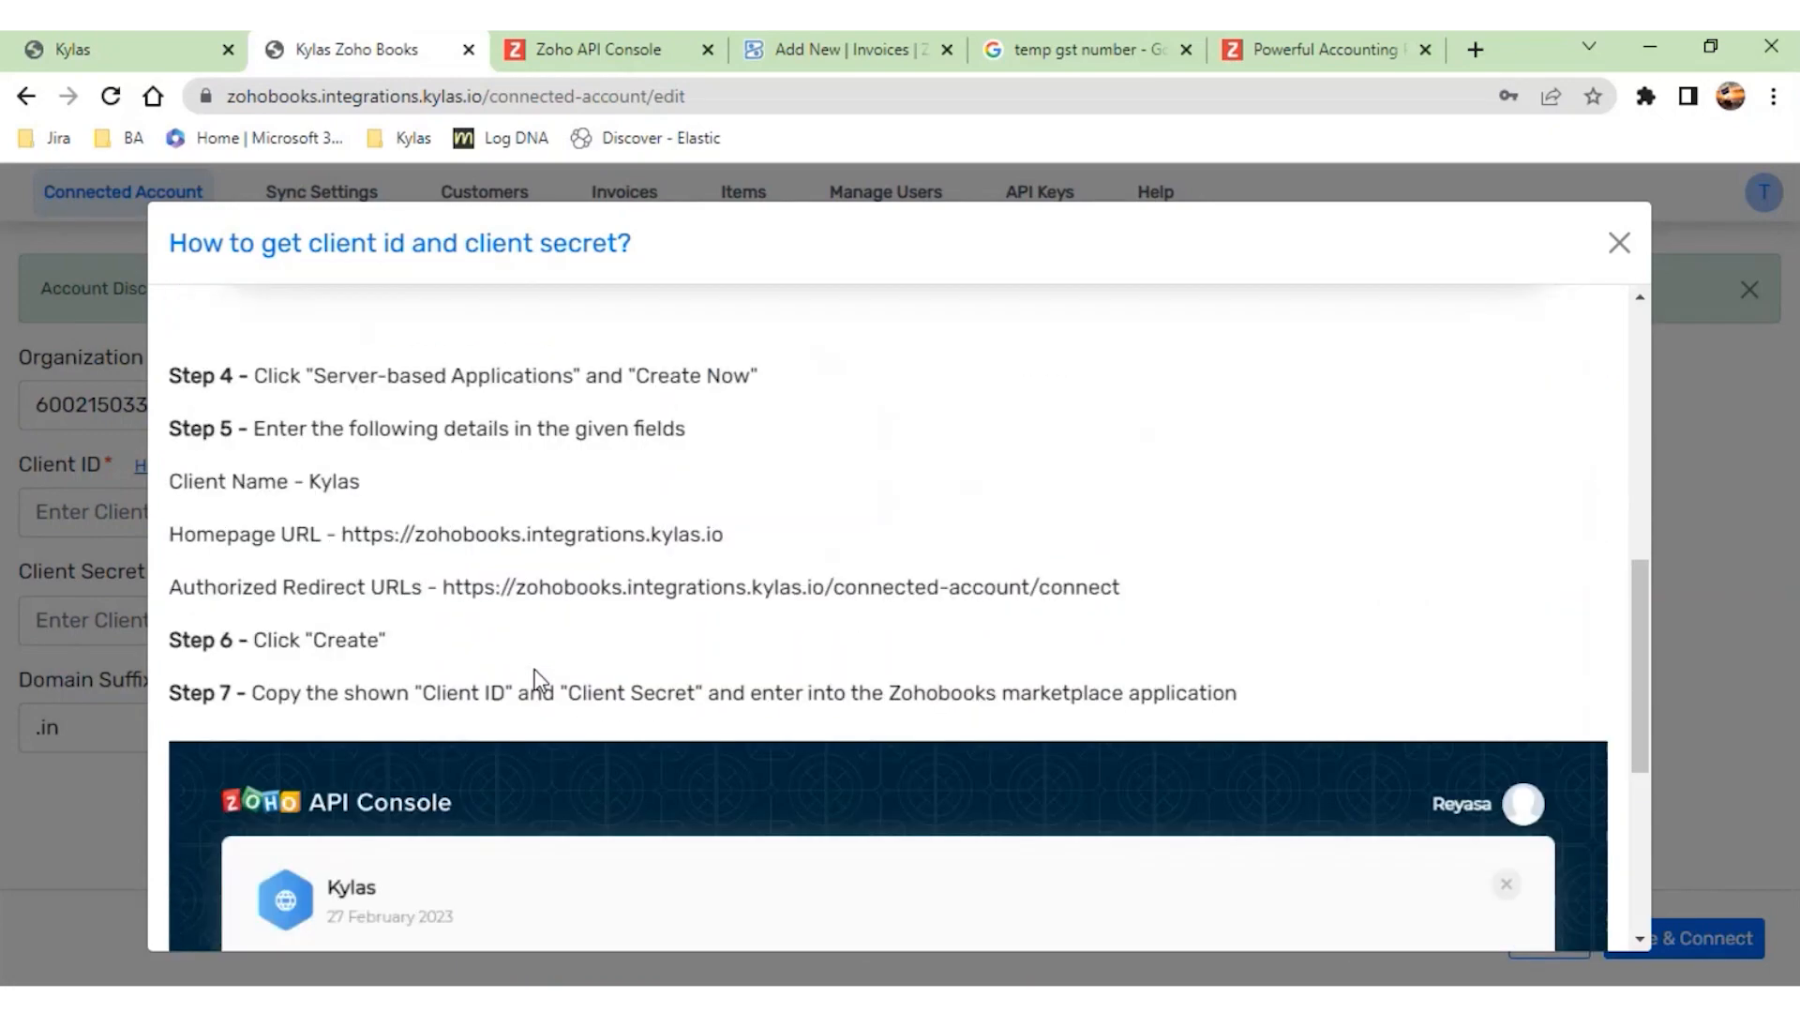
{"action": "scroll", "coordinate": [381, 646], "scroll_direction": "down", "scroll_amount": 2}
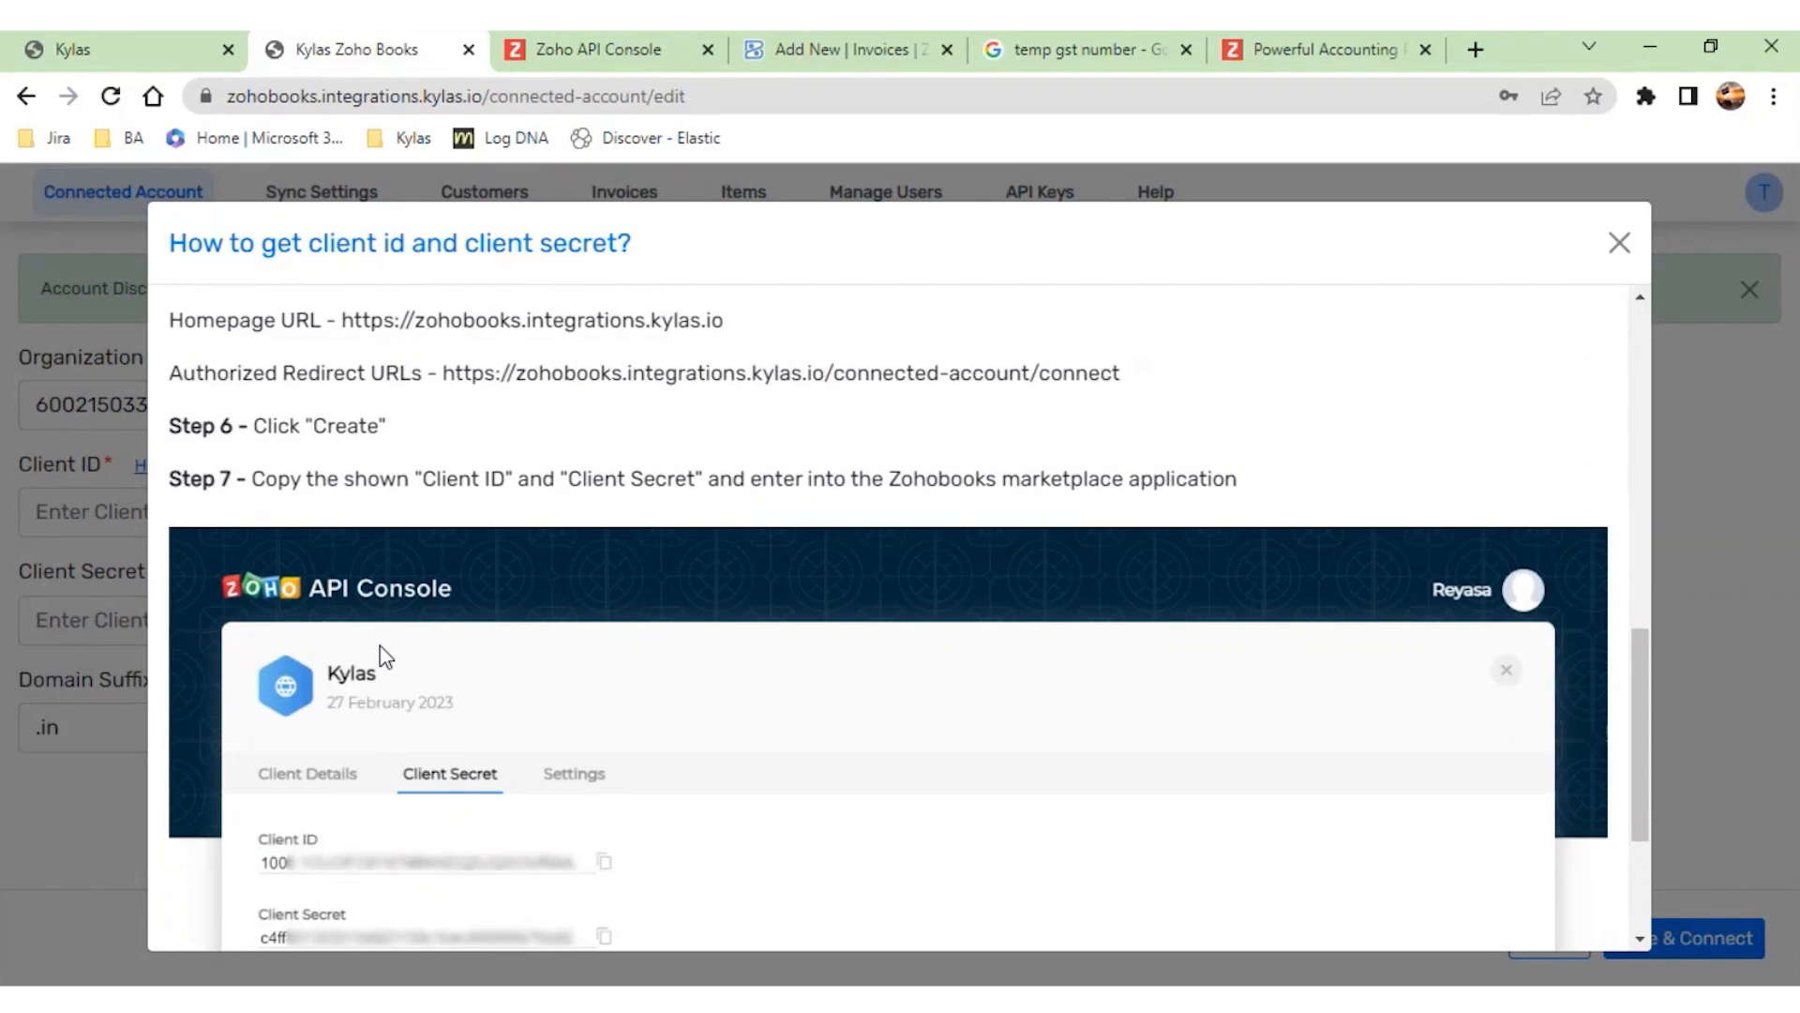
{"action": "scroll", "coordinate": [382, 645], "scroll_direction": "up", "scroll_amount": 12}
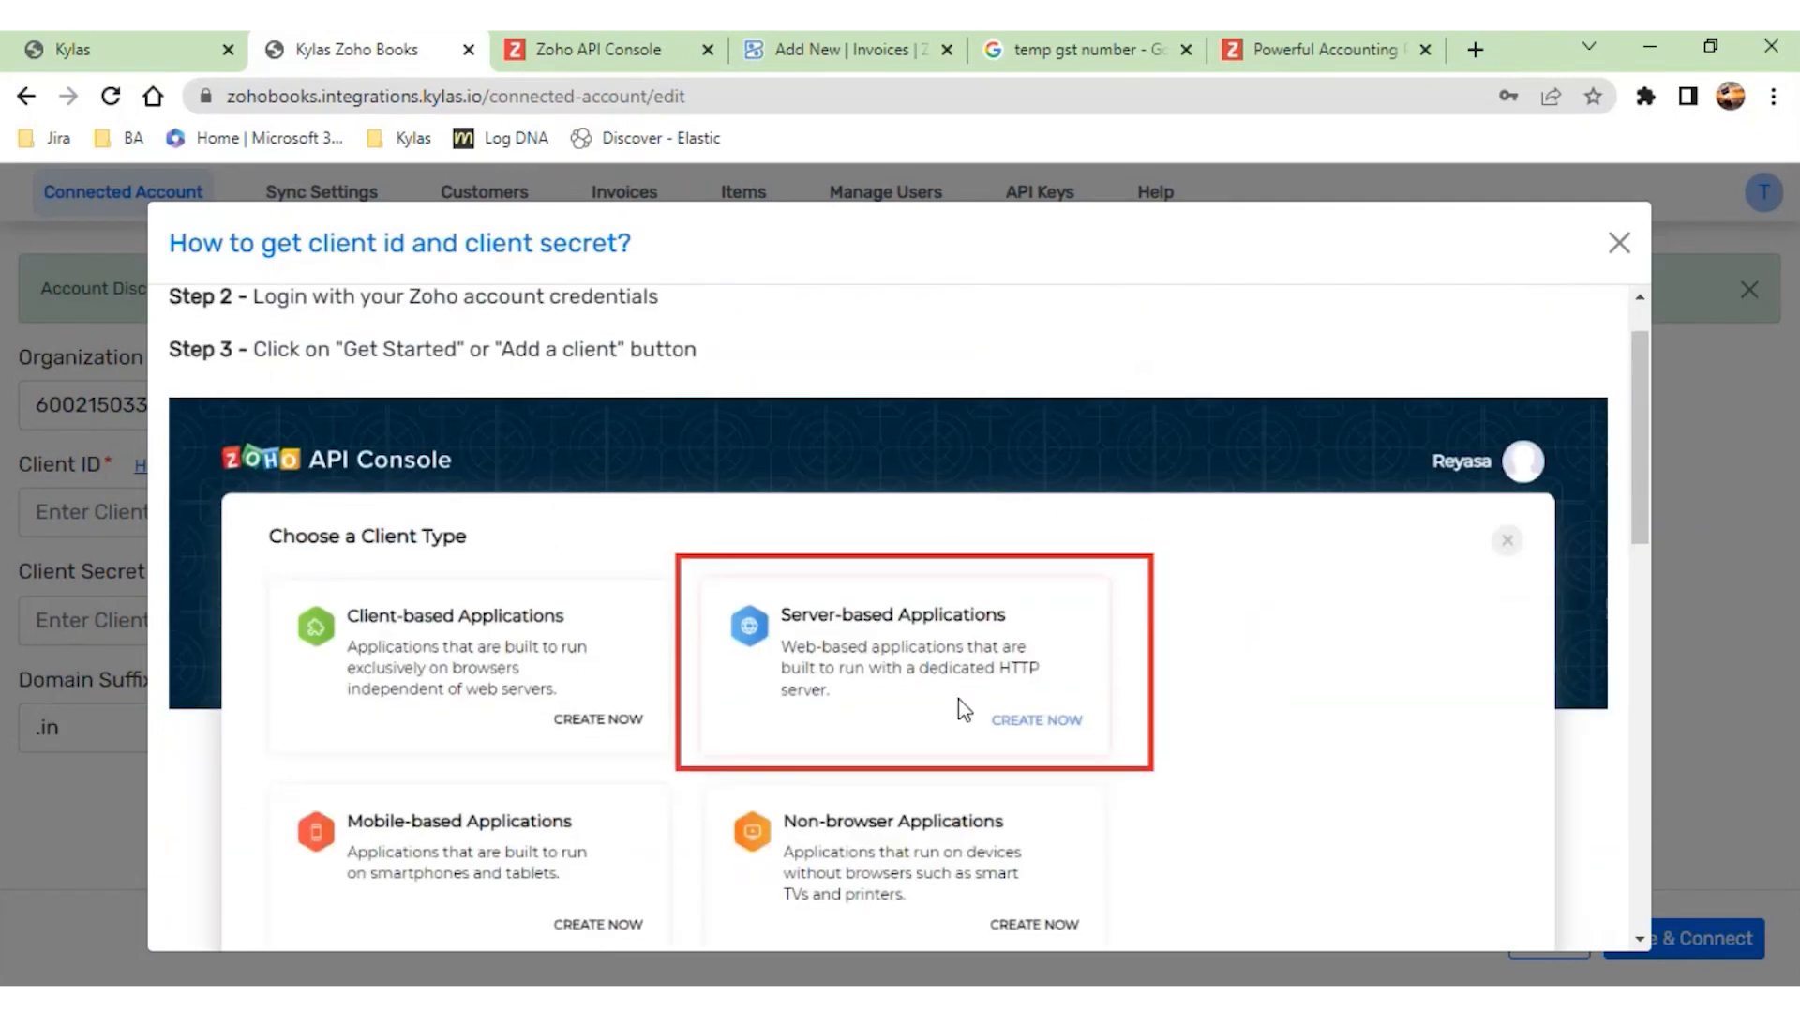
- Start a new server-based client in the Zoho API Console and check the help for its client name, homepage URL and authorized redirect URL
{"action": "left_click", "coordinate": [604, 30]}
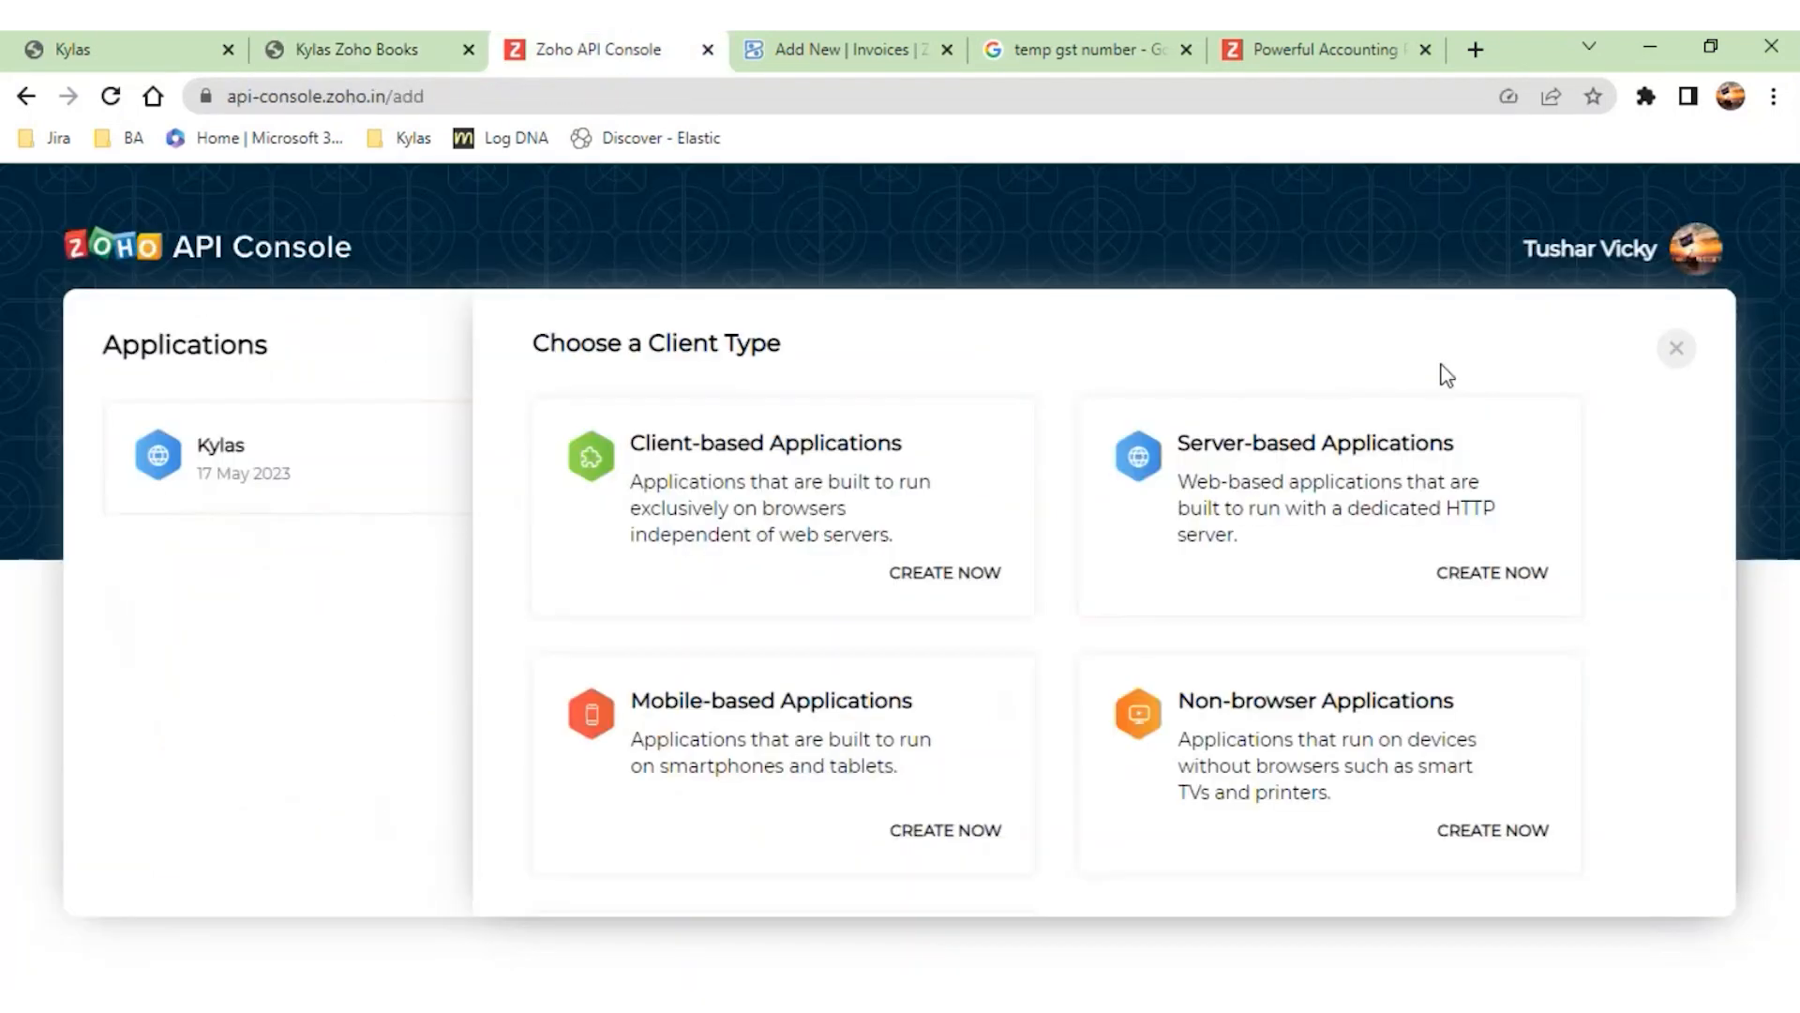
{"action": "left_click", "coordinate": [1378, 536]}
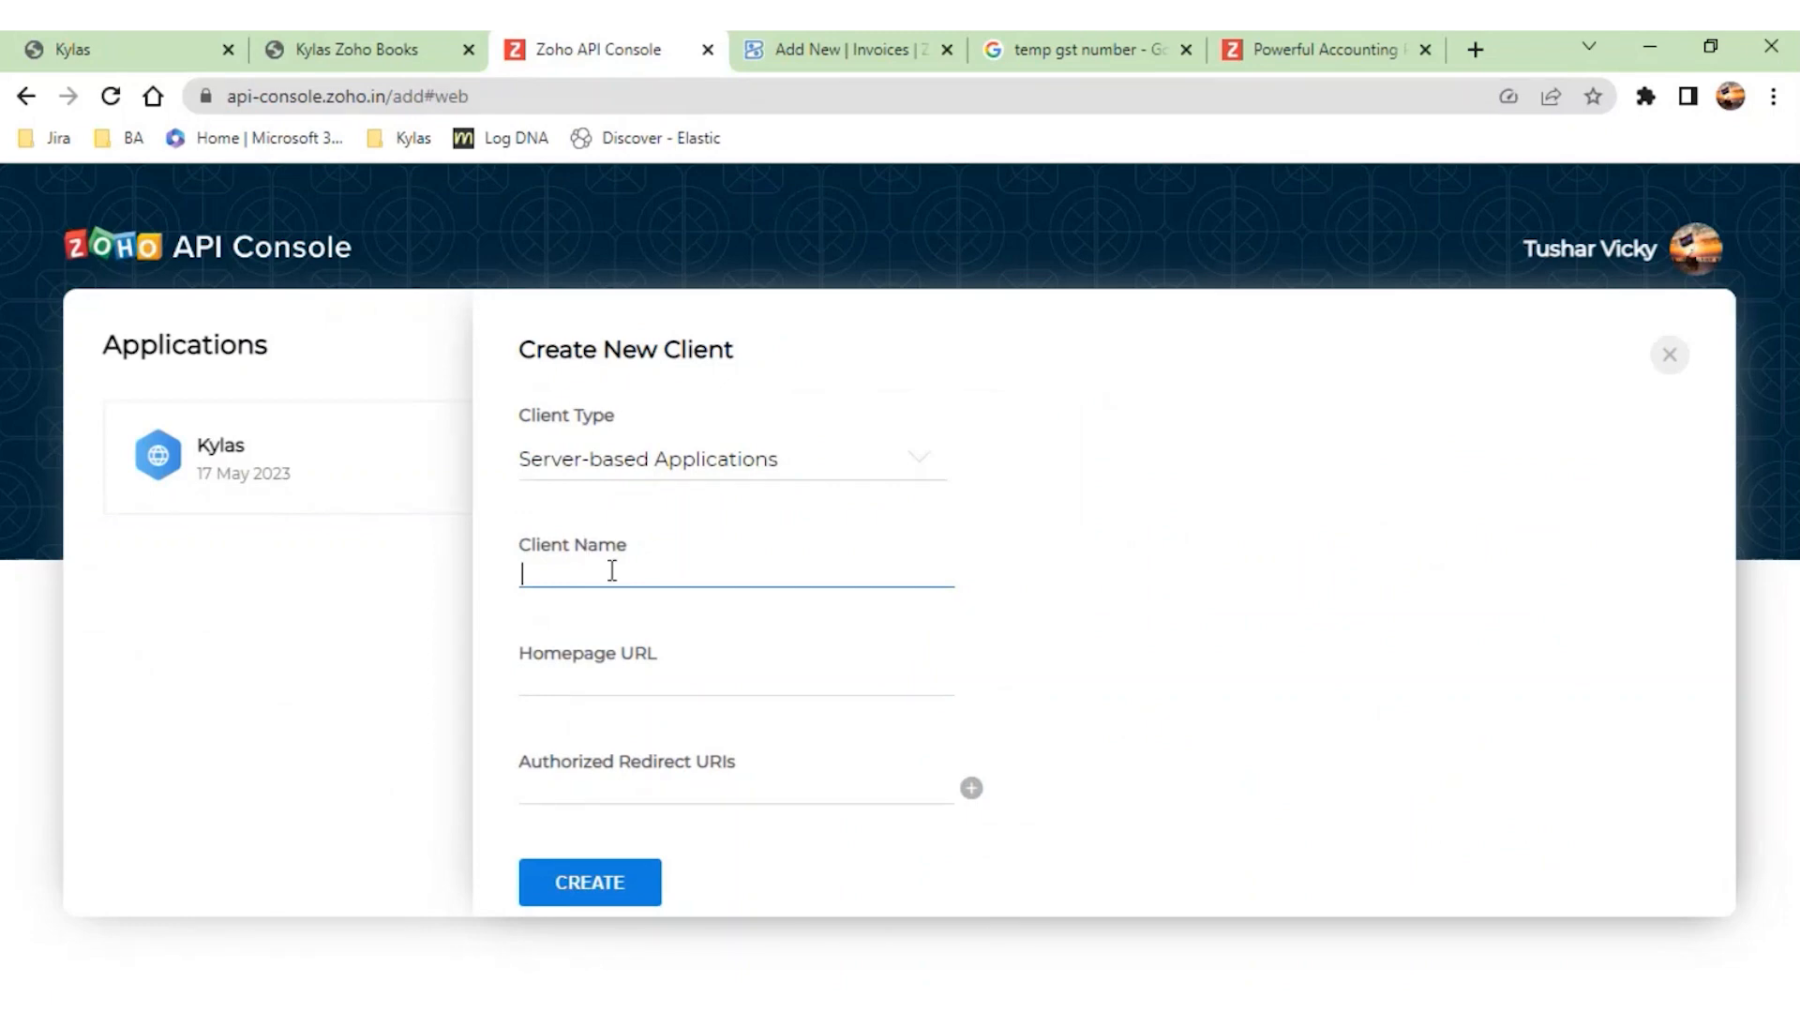
{"action": "left_click", "coordinate": [342, 64]}
{"action": "scroll", "coordinate": [492, 724], "scroll_direction": "down", "scroll_amount": 5}
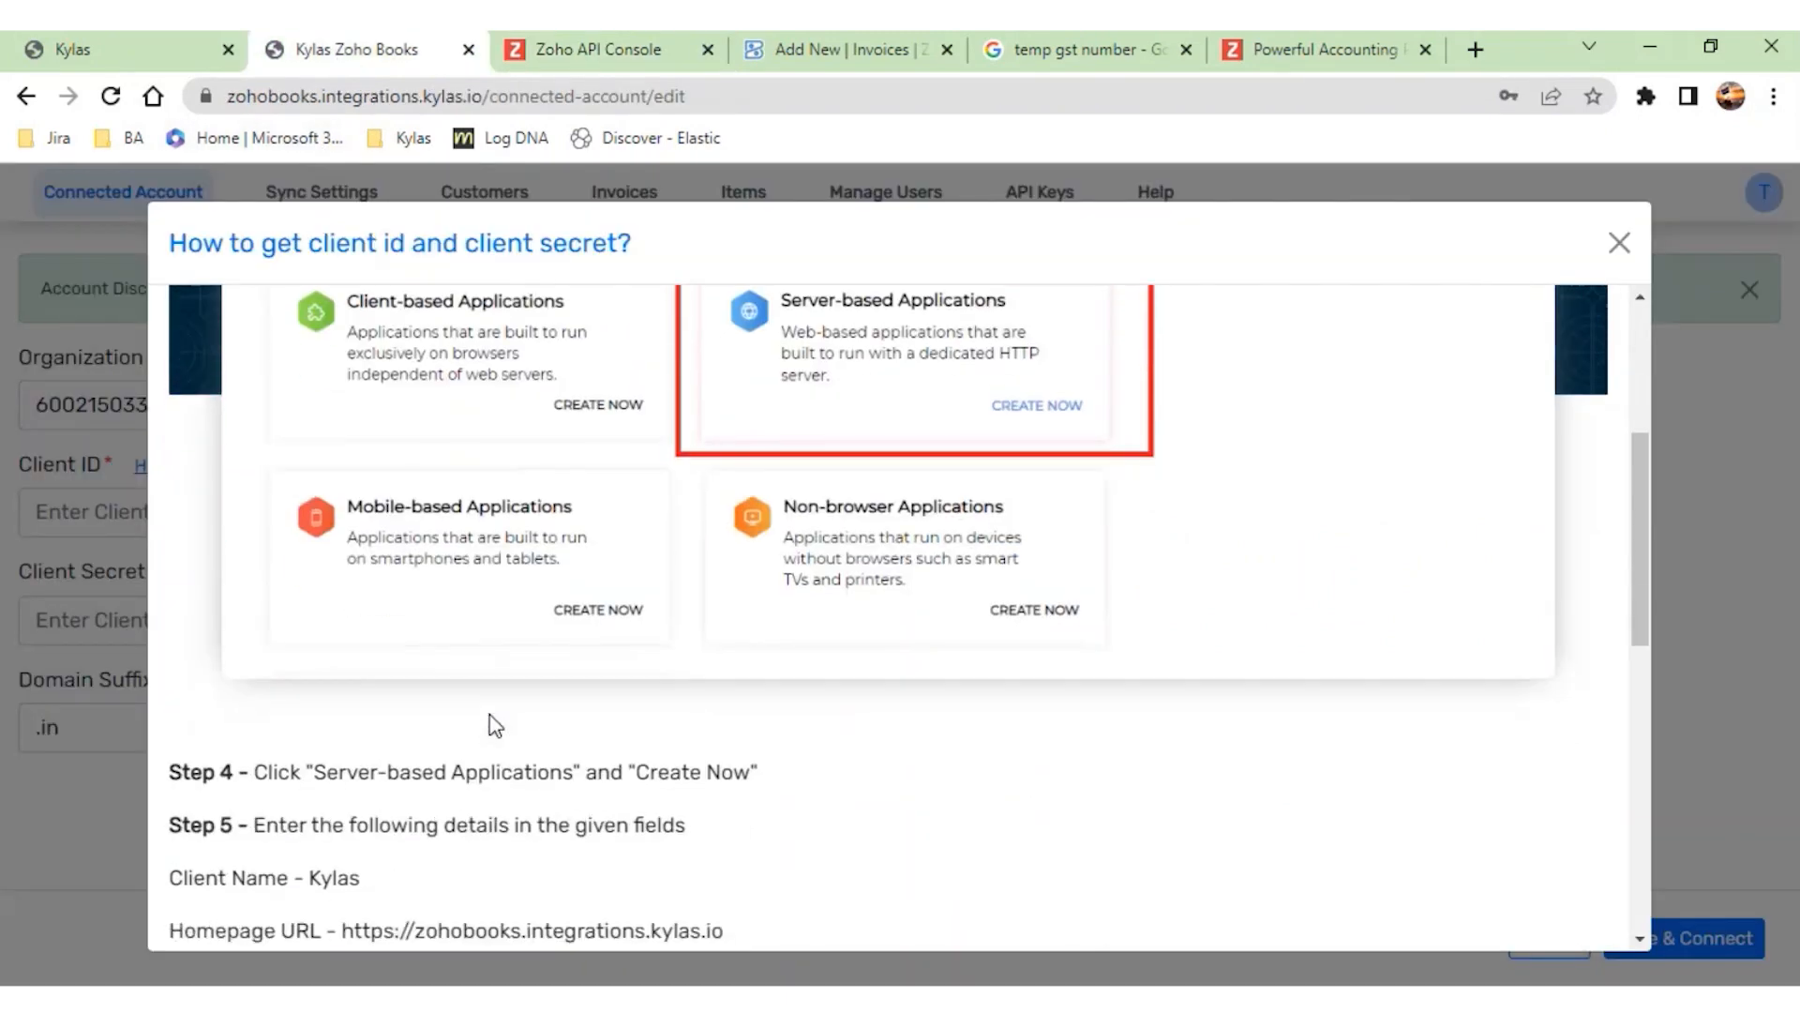
{"action": "scroll", "coordinate": [495, 724], "scroll_direction": "down", "scroll_amount": 2}
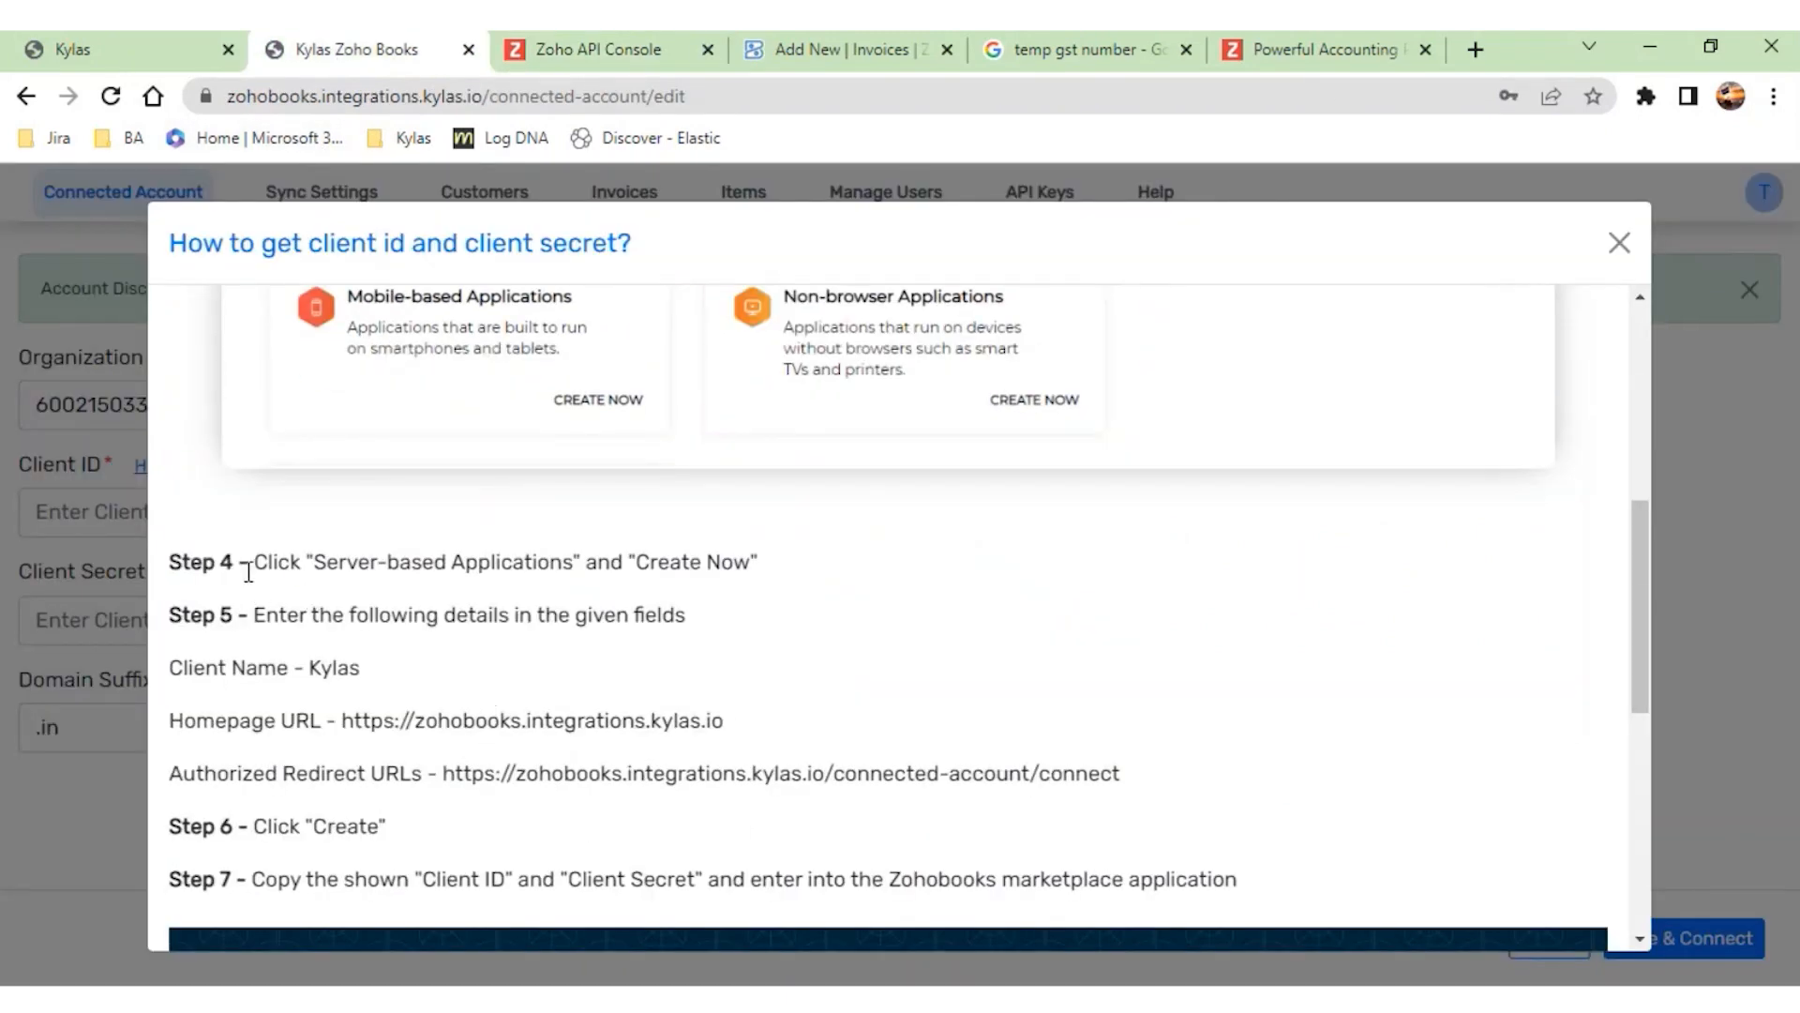
{"action": "scroll", "coordinate": [248, 572], "scroll_direction": "down", "scroll_amount": 1}
{"action": "scroll", "coordinate": [253, 553], "scroll_direction": "down", "scroll_amount": 1}
{"action": "mouse_move", "coordinate": [378, 495]}
{"action": "left_click_drag", "start_coordinate": [378, 495], "coordinate": [734, 553]}
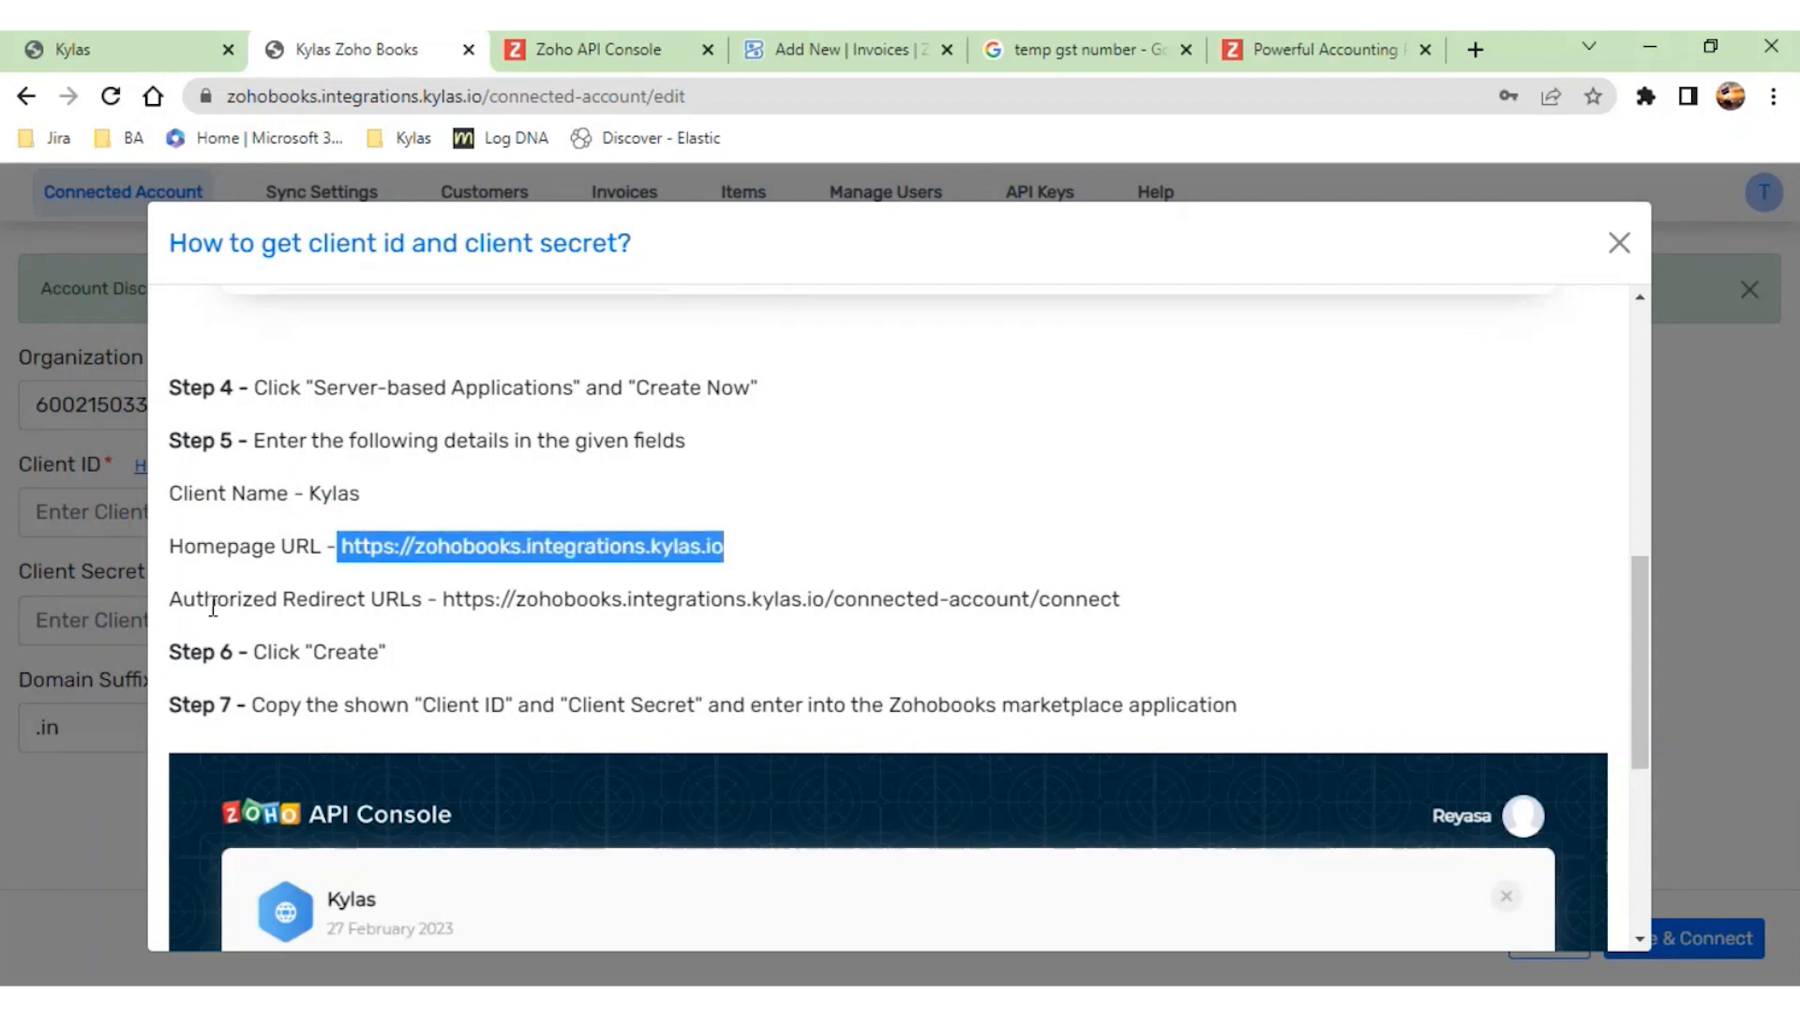
{"action": "mouse_move", "coordinate": [461, 590]}
{"action": "left_click_drag", "start_coordinate": [452, 598], "coordinate": [1087, 600]}
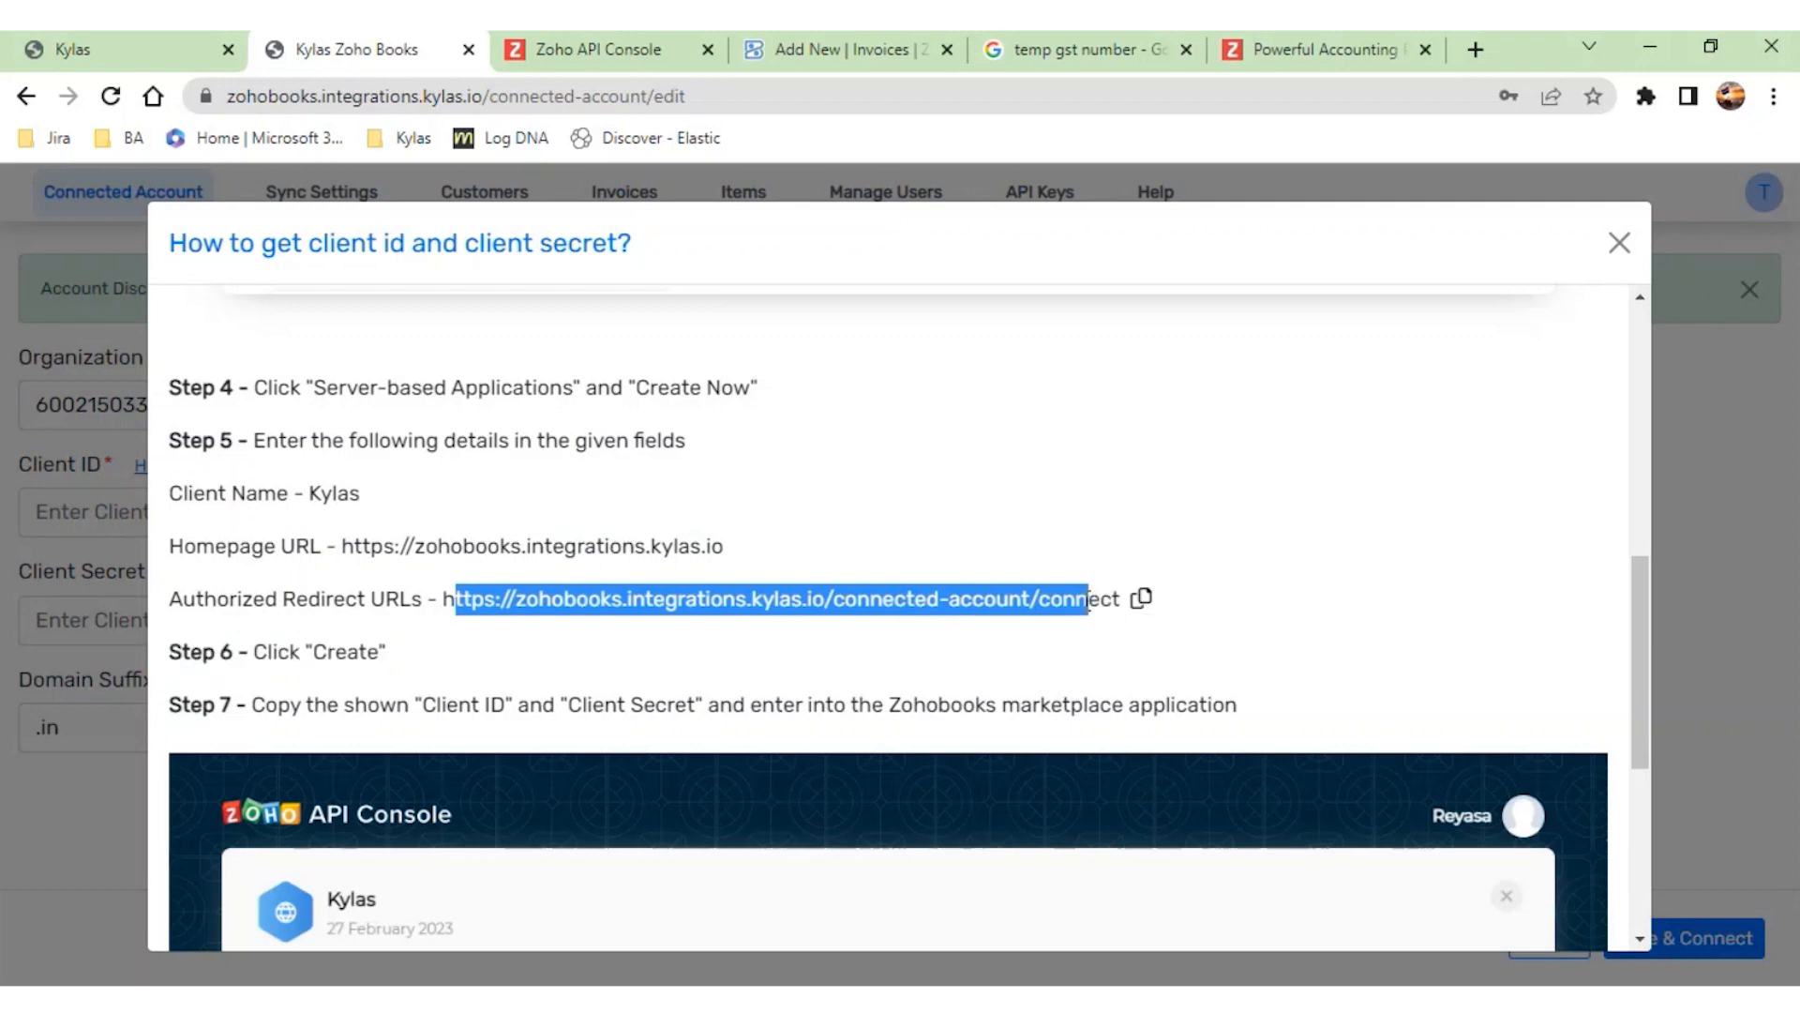
- Discard the new client form in the Zoho API Console and update the existing Kylas client's details
{"action": "left_click", "coordinate": [529, 47]}
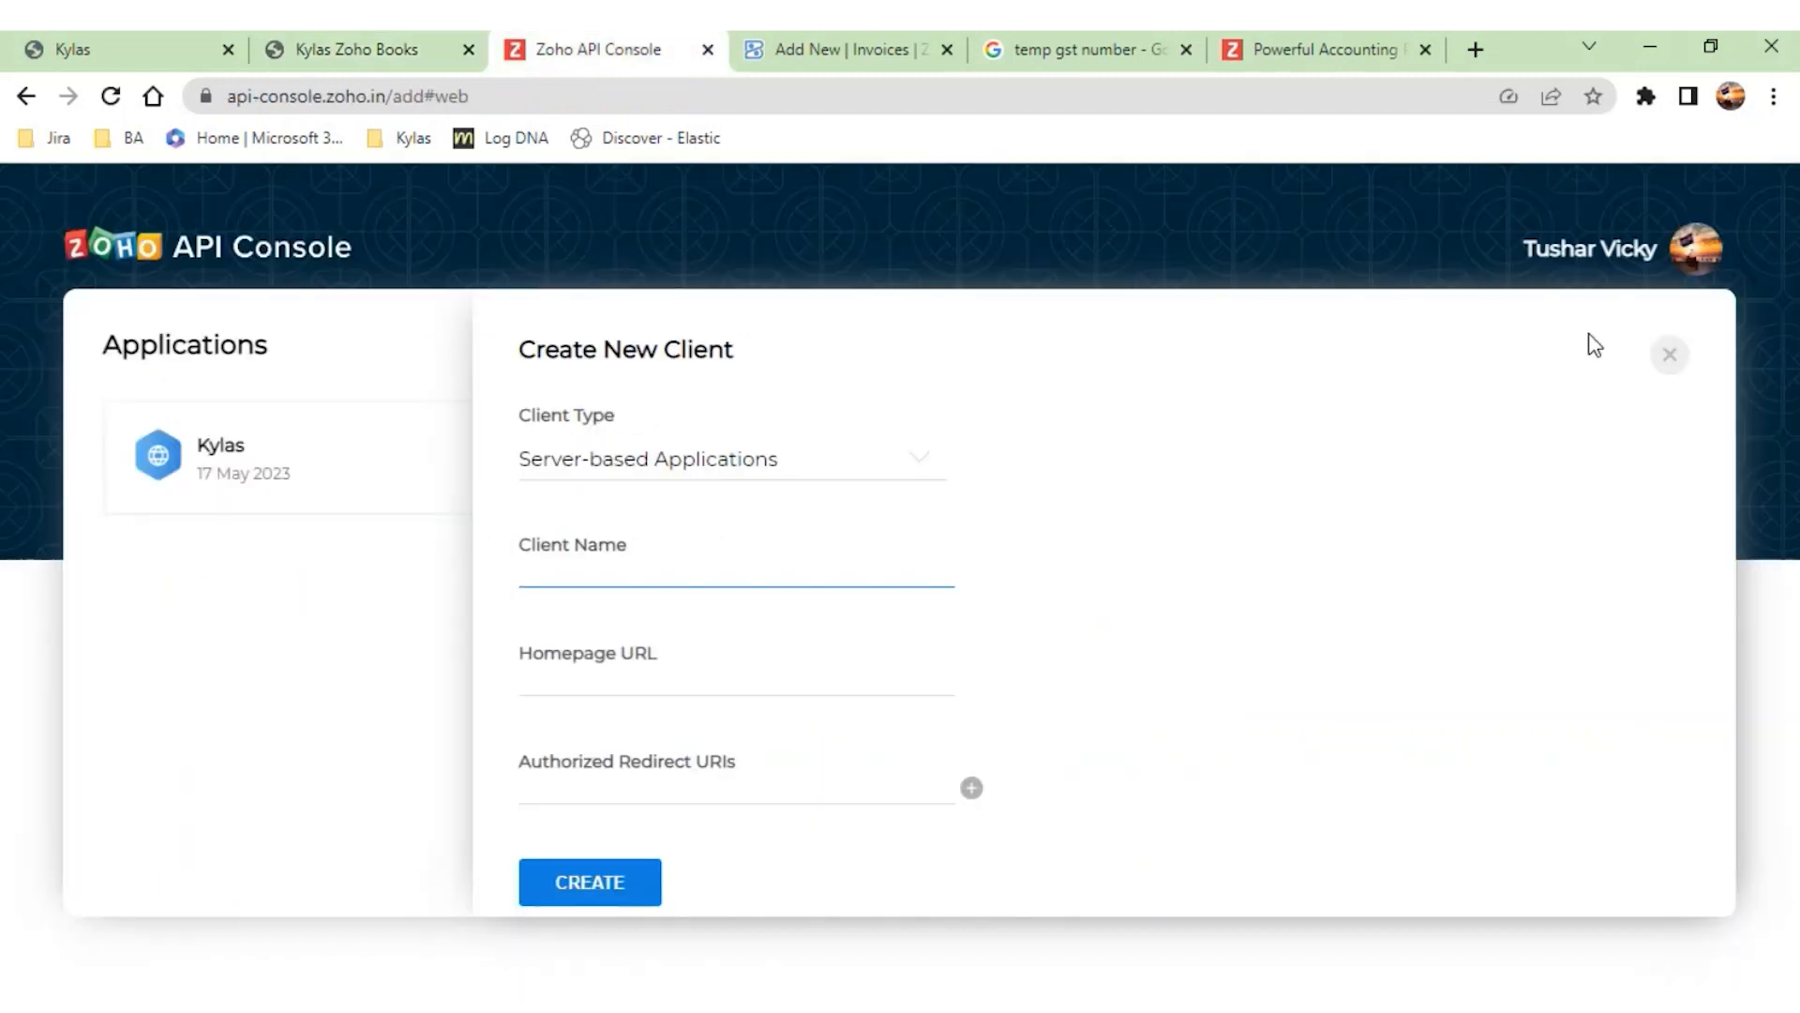
{"action": "left_click", "coordinate": [1666, 361]}
{"action": "left_click", "coordinate": [406, 474]}
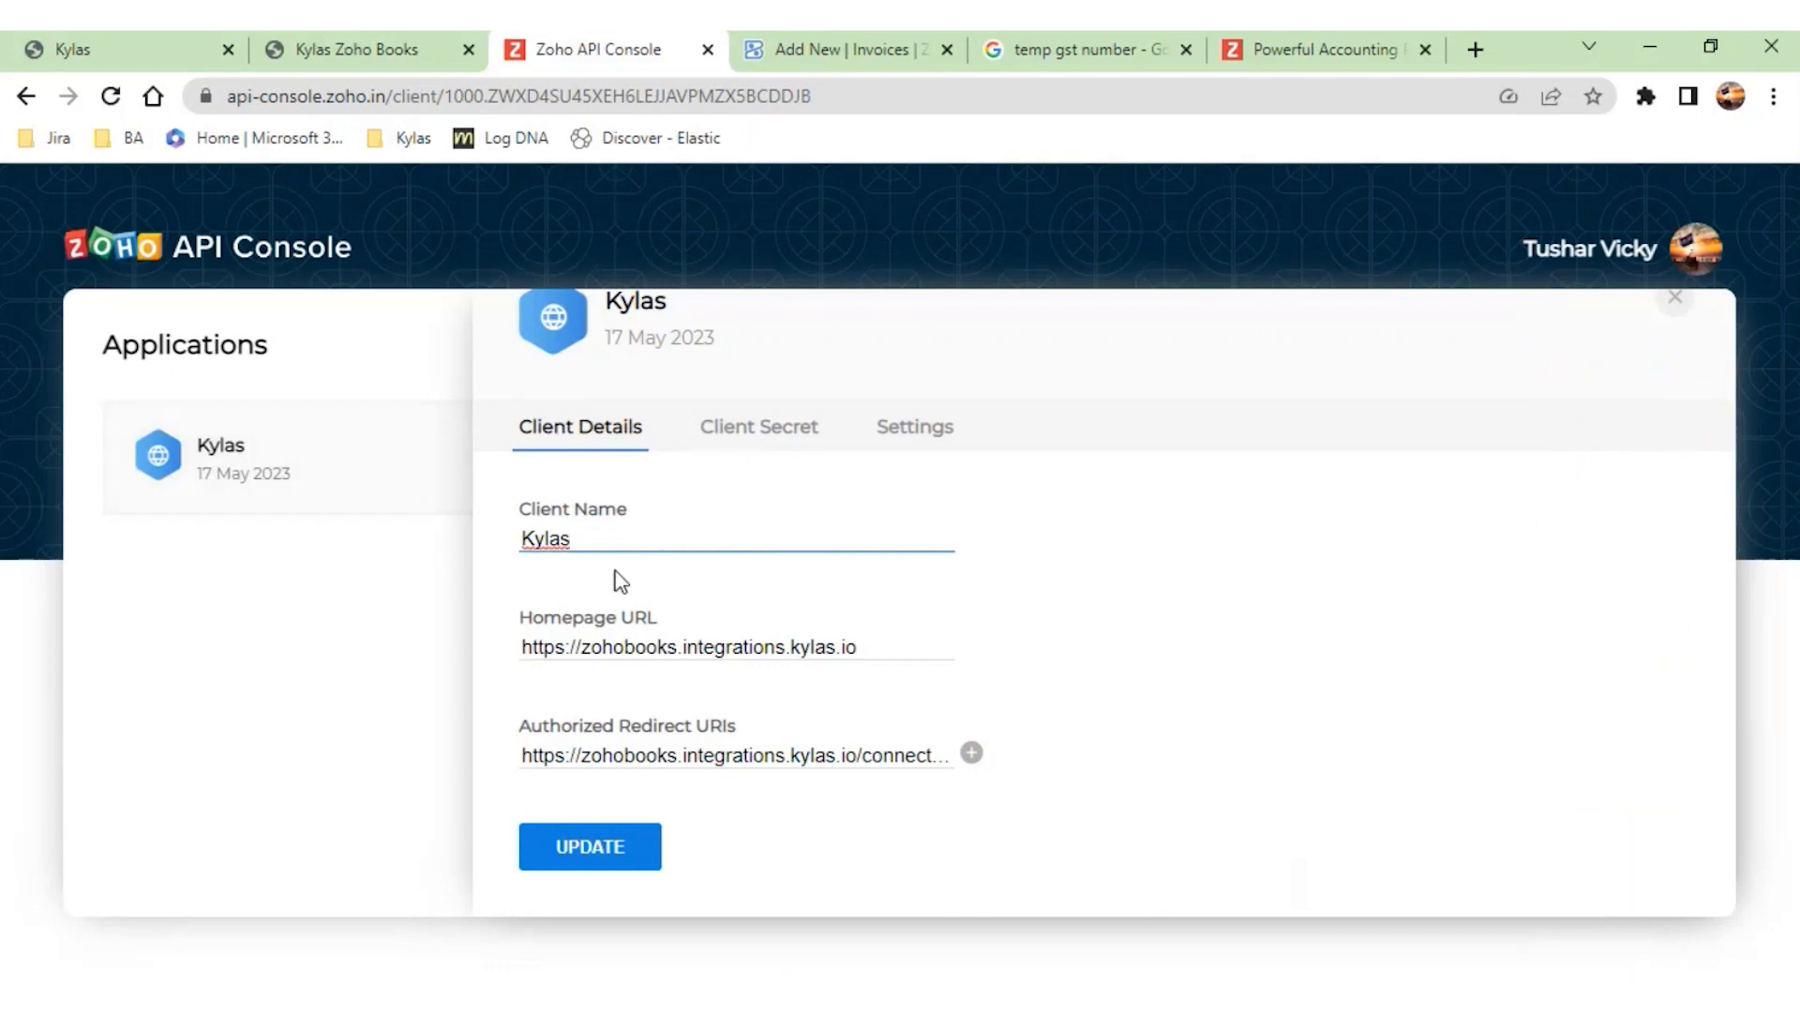
{"action": "left_click_drag", "start_coordinate": [583, 542], "coordinate": [503, 553]}
{"action": "left_click", "coordinate": [600, 853]}
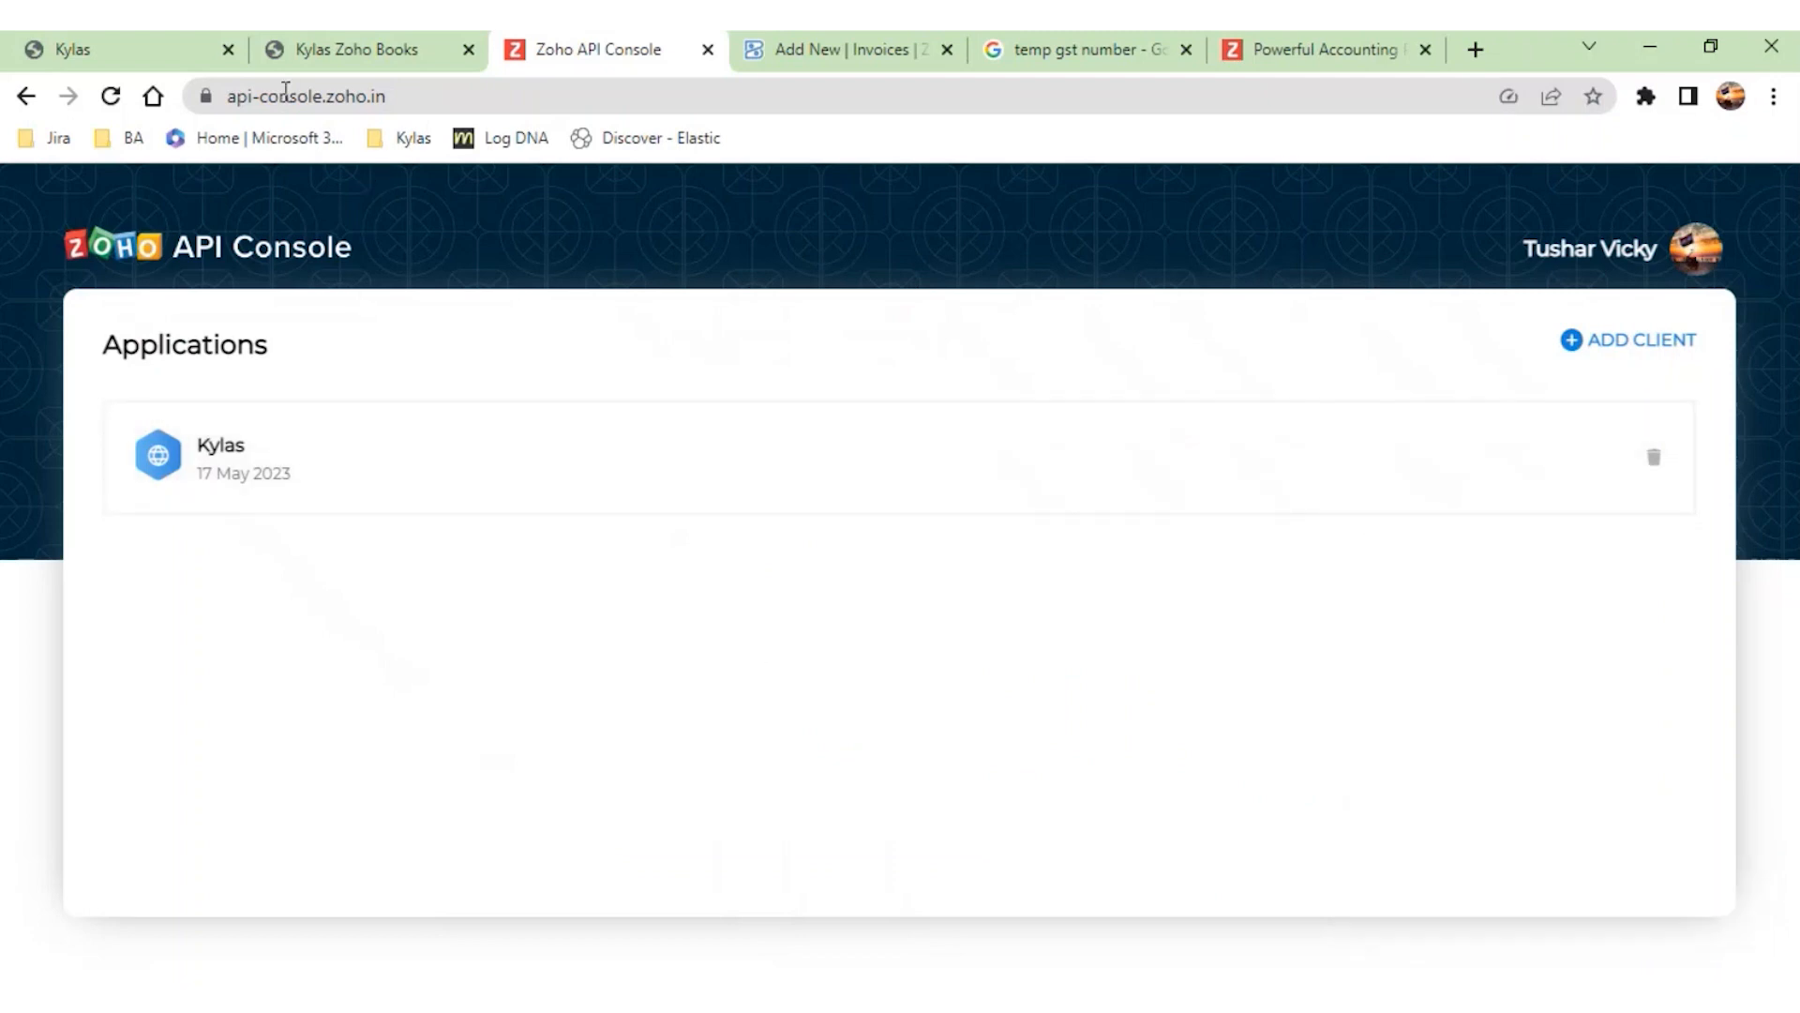
- Close the help instructions and copy the Kylas client's Client ID from the Zoho API Console into the account connection form
{"action": "left_click", "coordinate": [291, 58]}
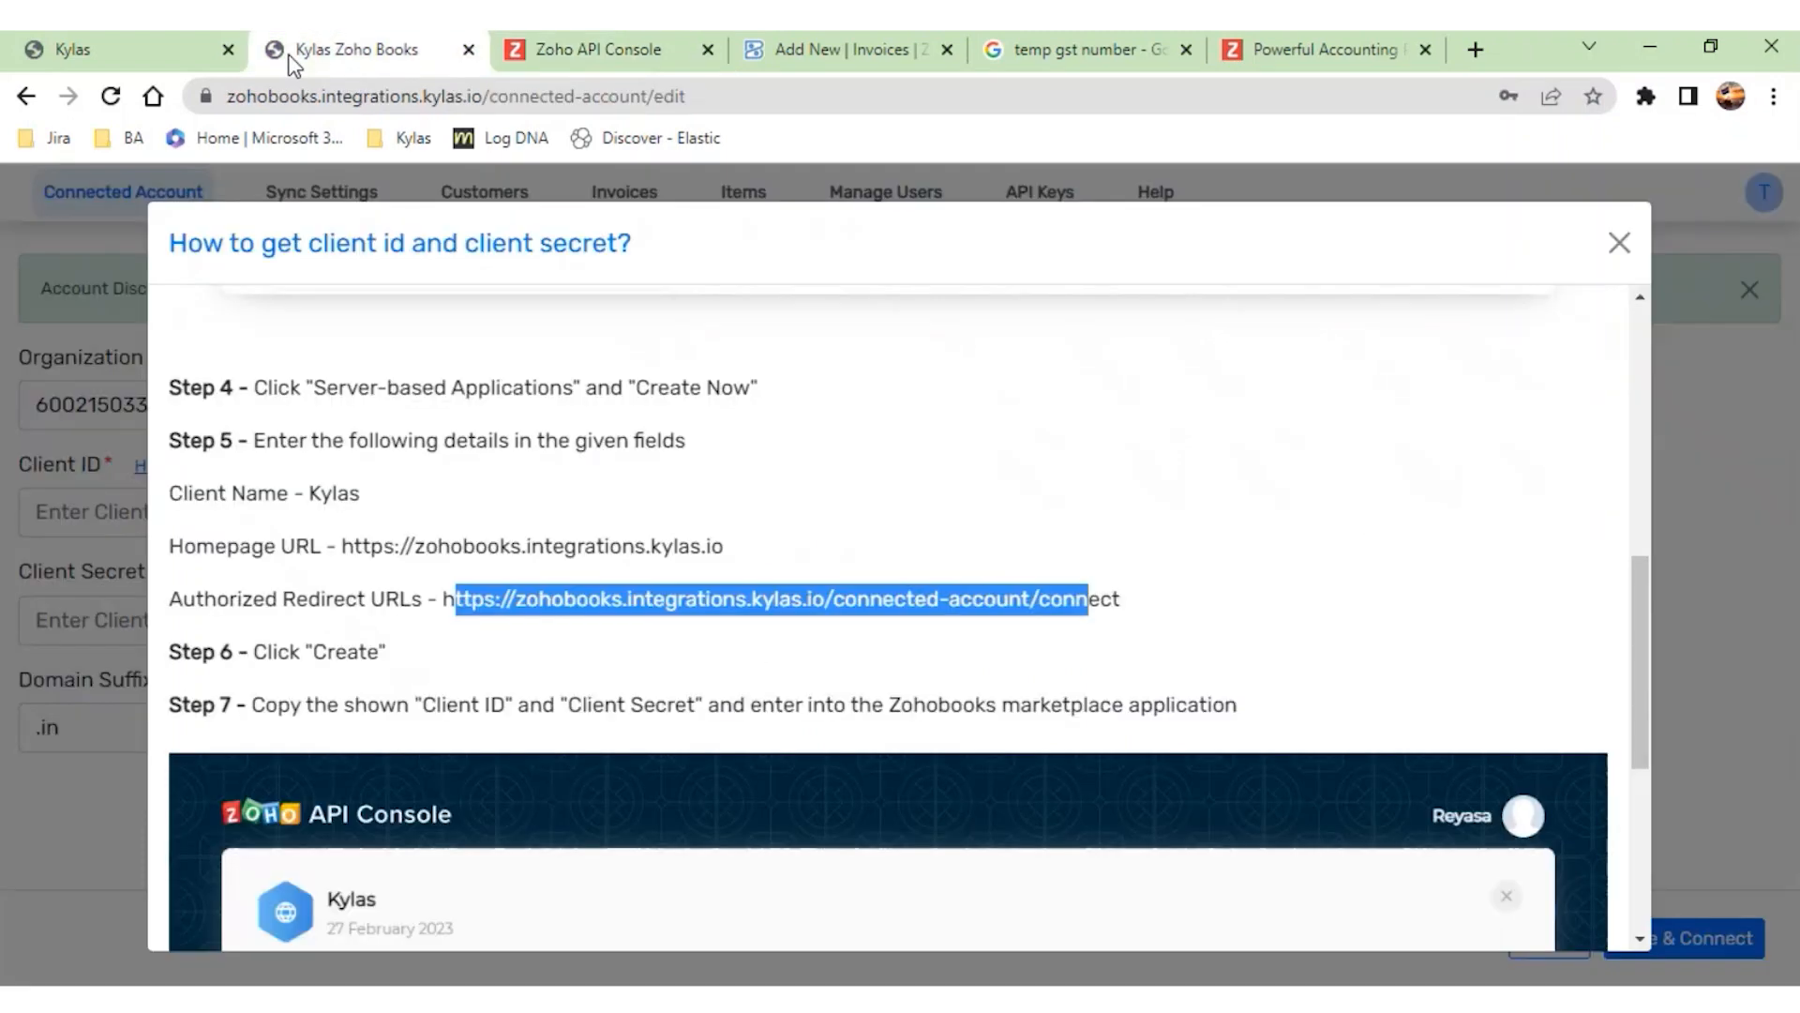
{"action": "left_click", "coordinate": [1621, 242]}
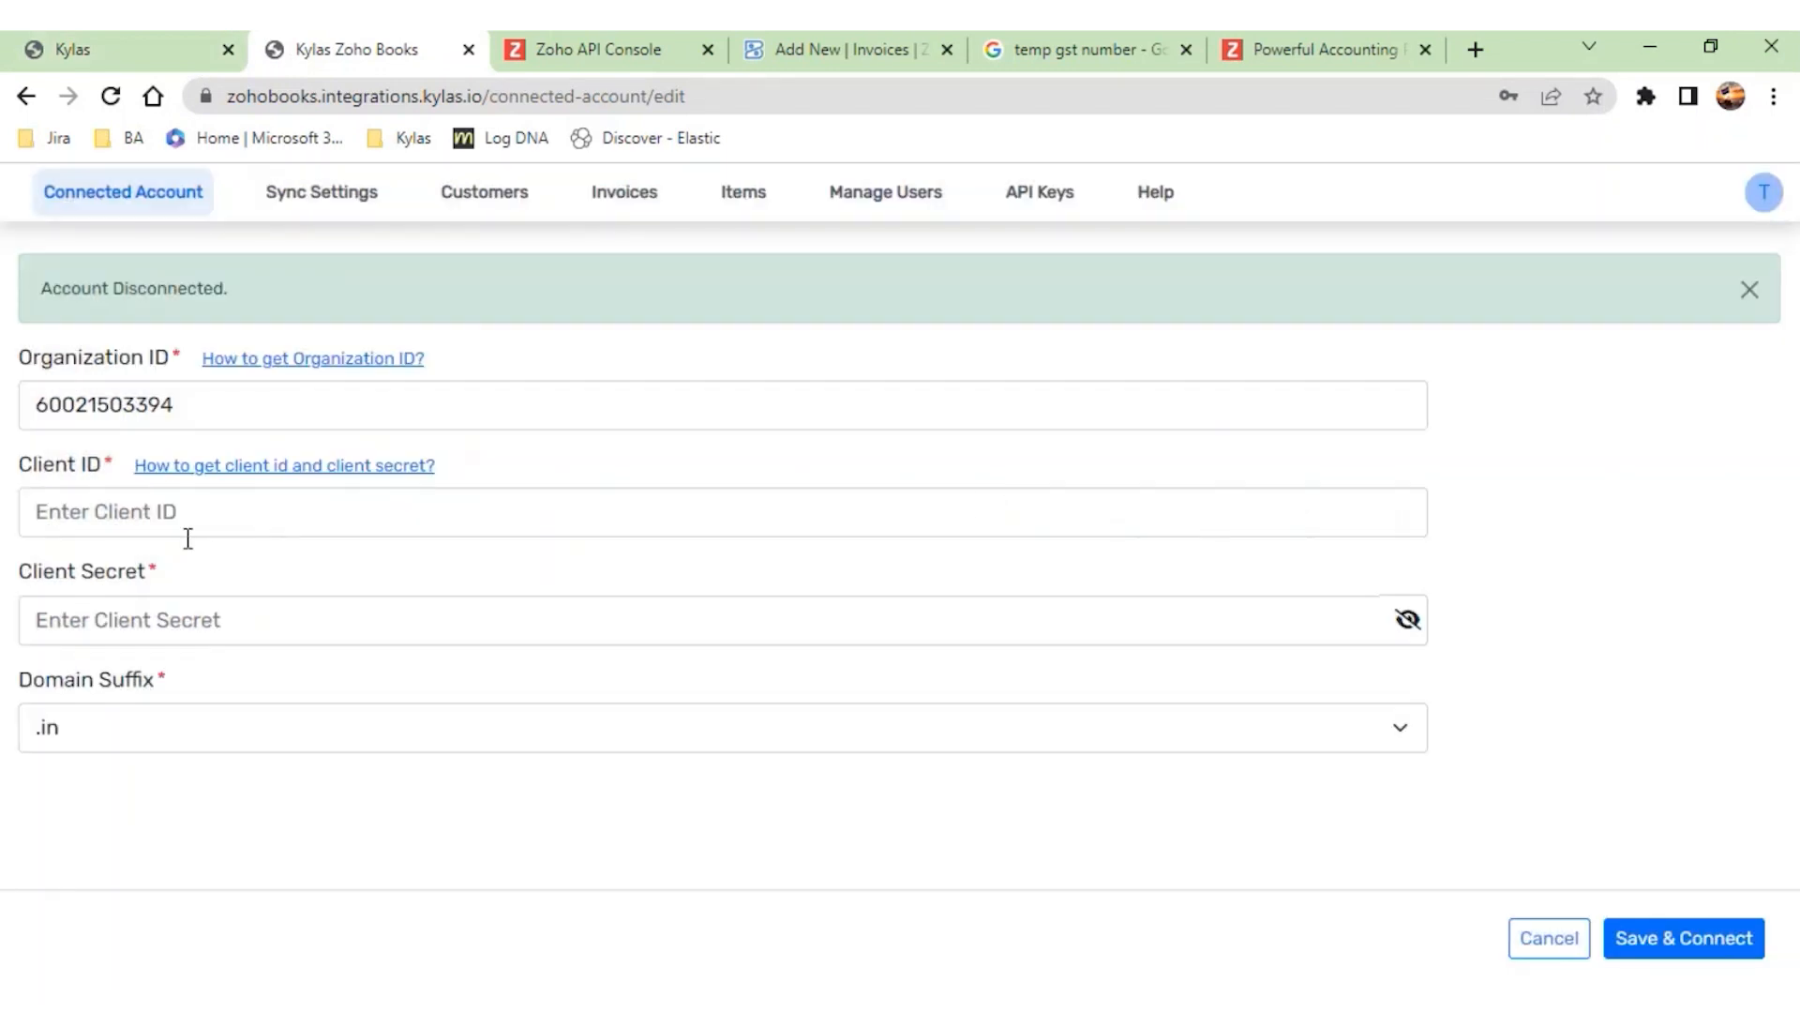
{"action": "left_click", "coordinate": [617, 67]}
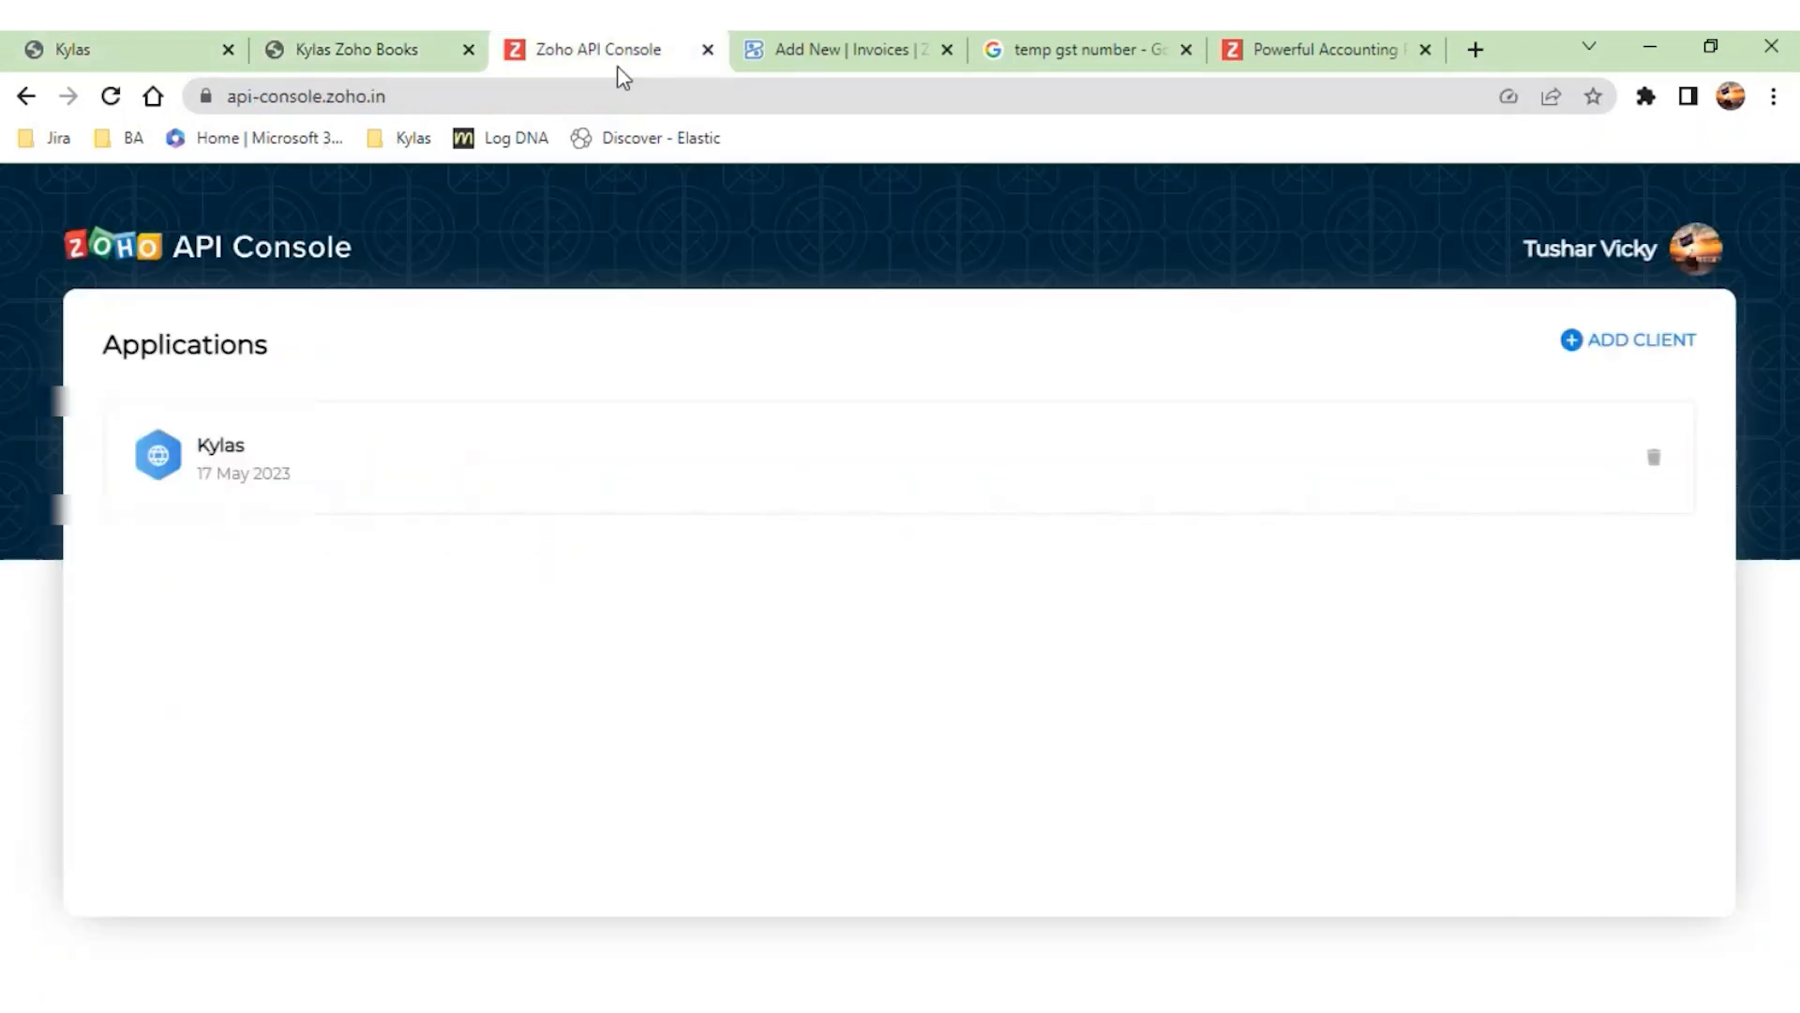
{"action": "left_click", "coordinate": [390, 482]}
{"action": "left_click", "coordinate": [587, 846]}
{"action": "left_click", "coordinate": [777, 441]}
{"action": "left_click", "coordinate": [952, 591]}
{"action": "left_click", "coordinate": [387, 52]}
{"action": "left_click", "coordinate": [429, 506]}
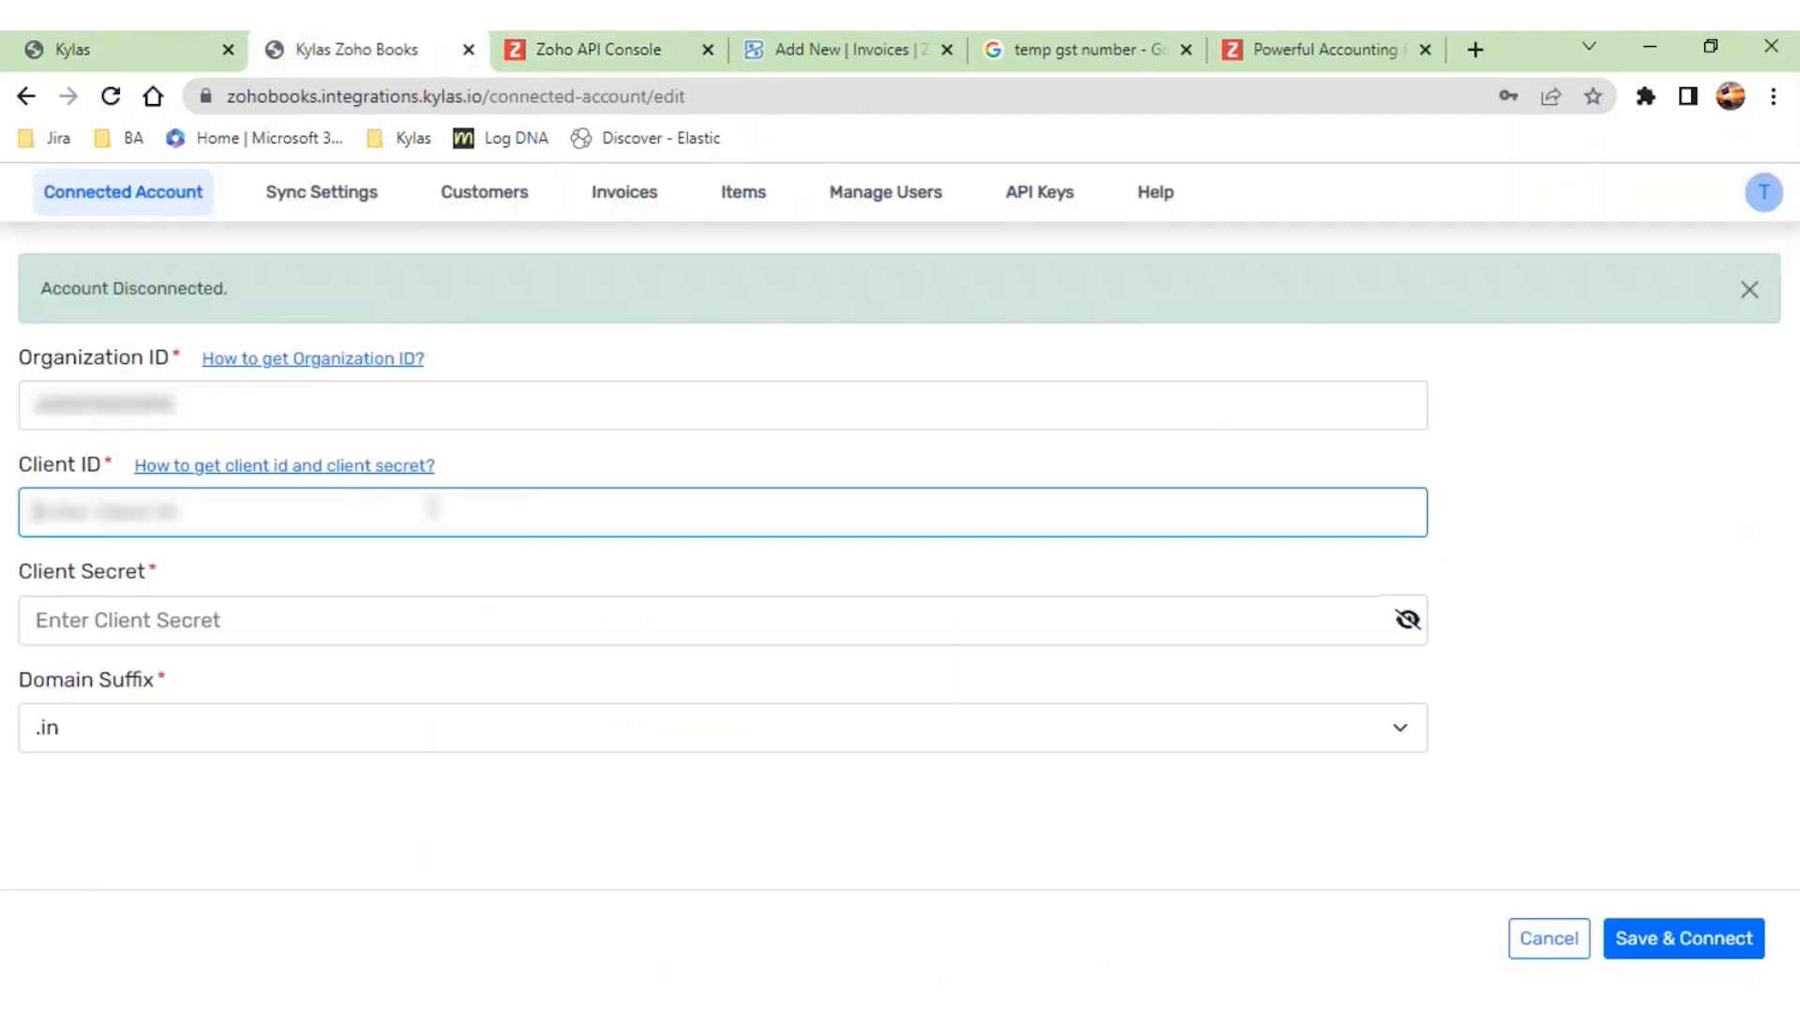
{"action": "key", "text": "ctrl+v"}
- Copy the Kylas client's Client Secret from the Zoho API Console and paste it into the account connection form
{"action": "left_click", "coordinate": [586, 50]}
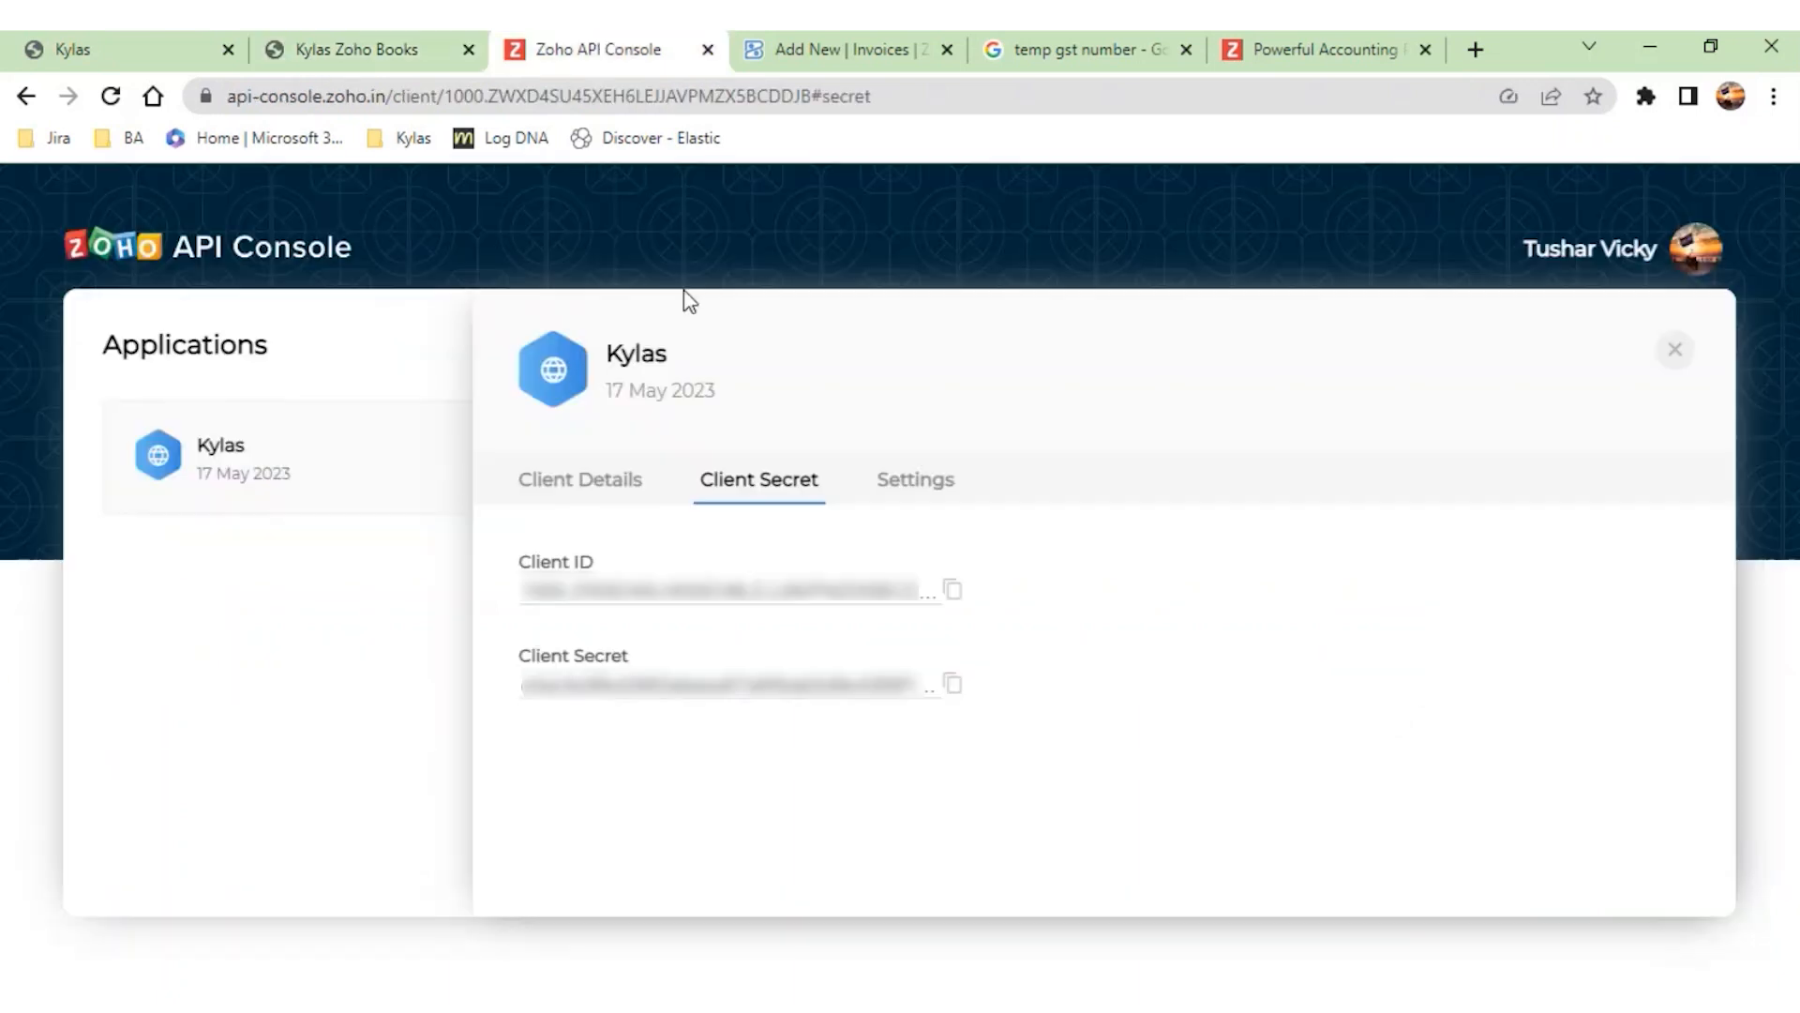
{"action": "left_click", "coordinate": [953, 683]}
{"action": "left_click", "coordinate": [373, 50]}
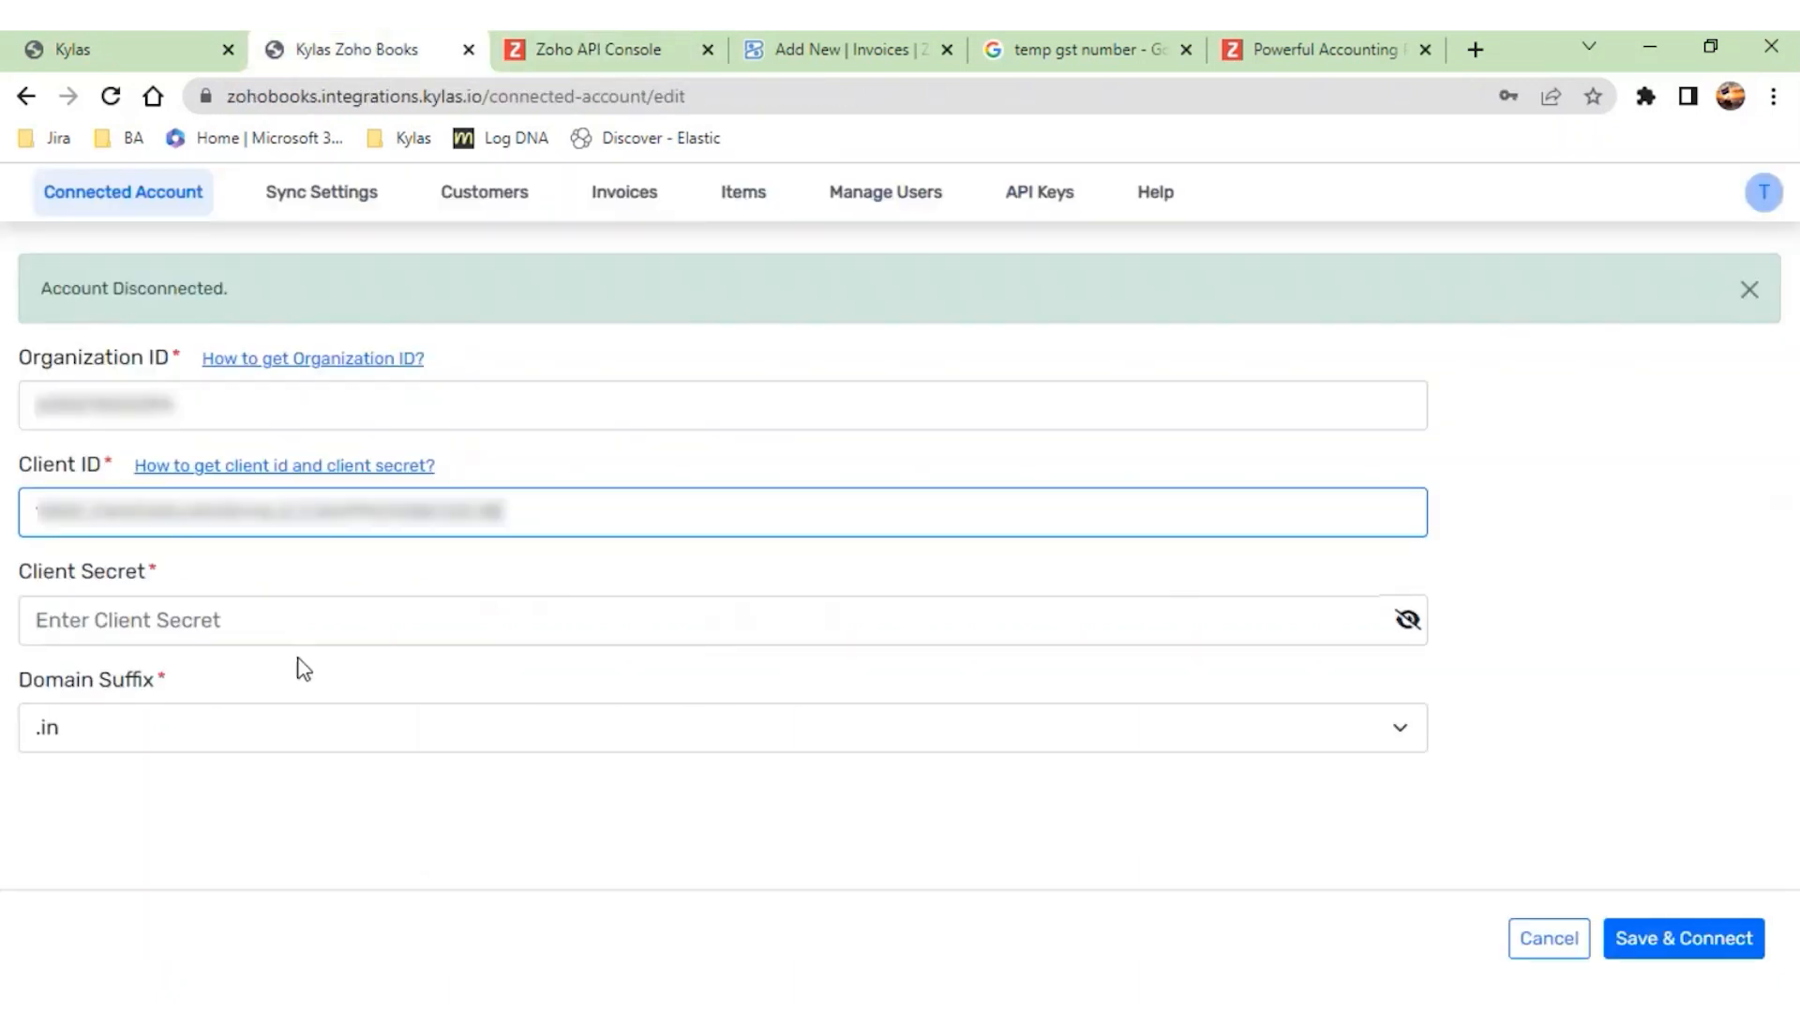
{"action": "left_click", "coordinate": [289, 636]}
{"action": "key", "text": "ctrl+v"}
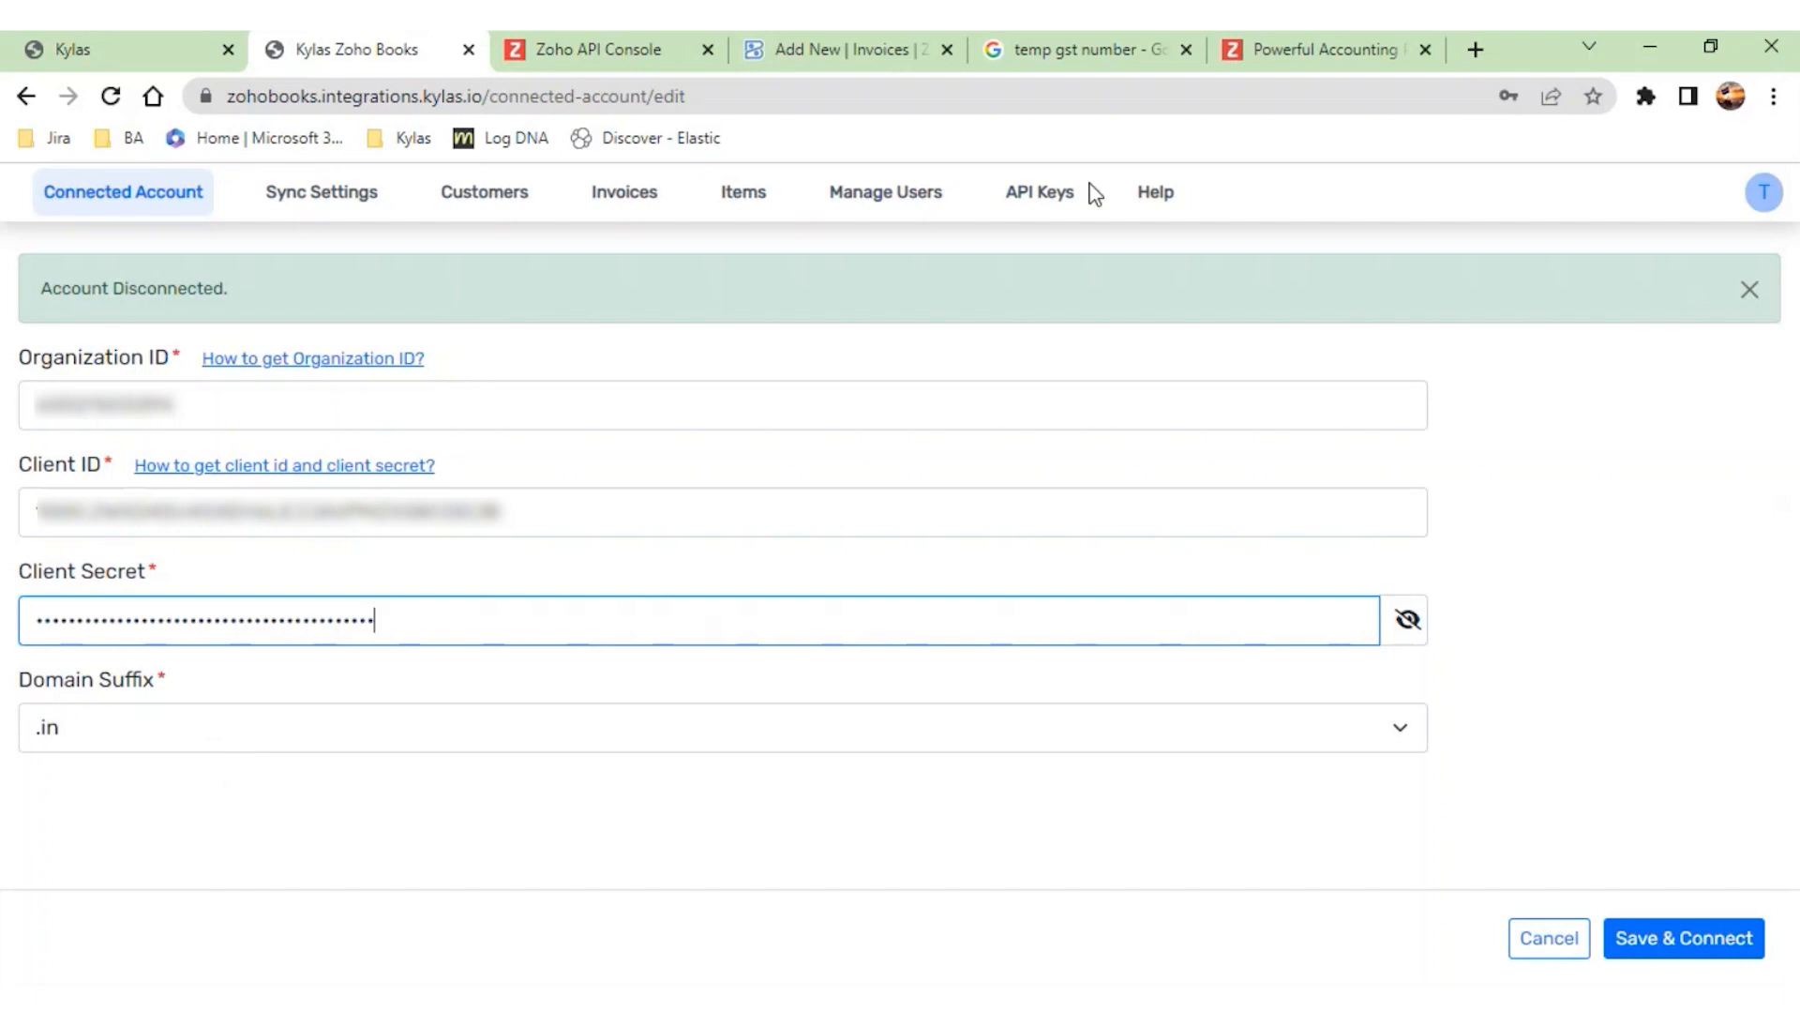
- Check the domain suffix in the Zoho Books address, keep .in in the connection form, and save and connect the account
{"action": "left_click", "coordinate": [872, 56]}
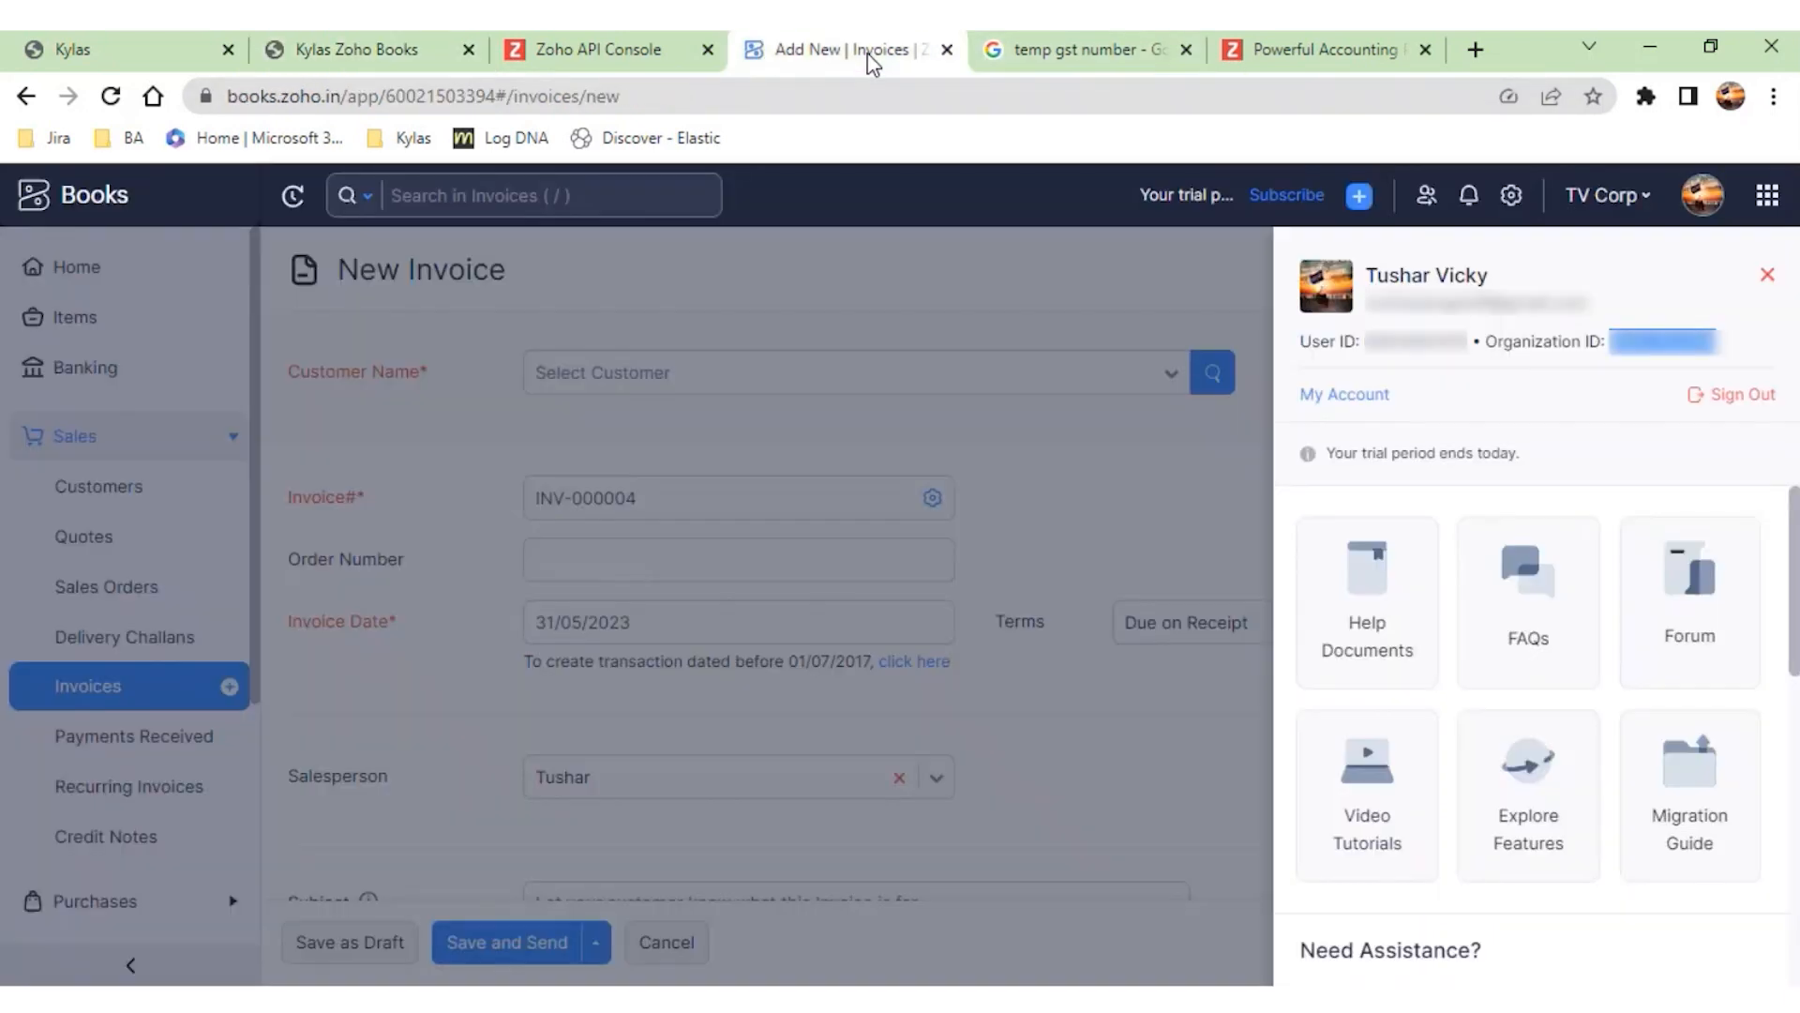
{"action": "double_click", "coordinate": [330, 97]}
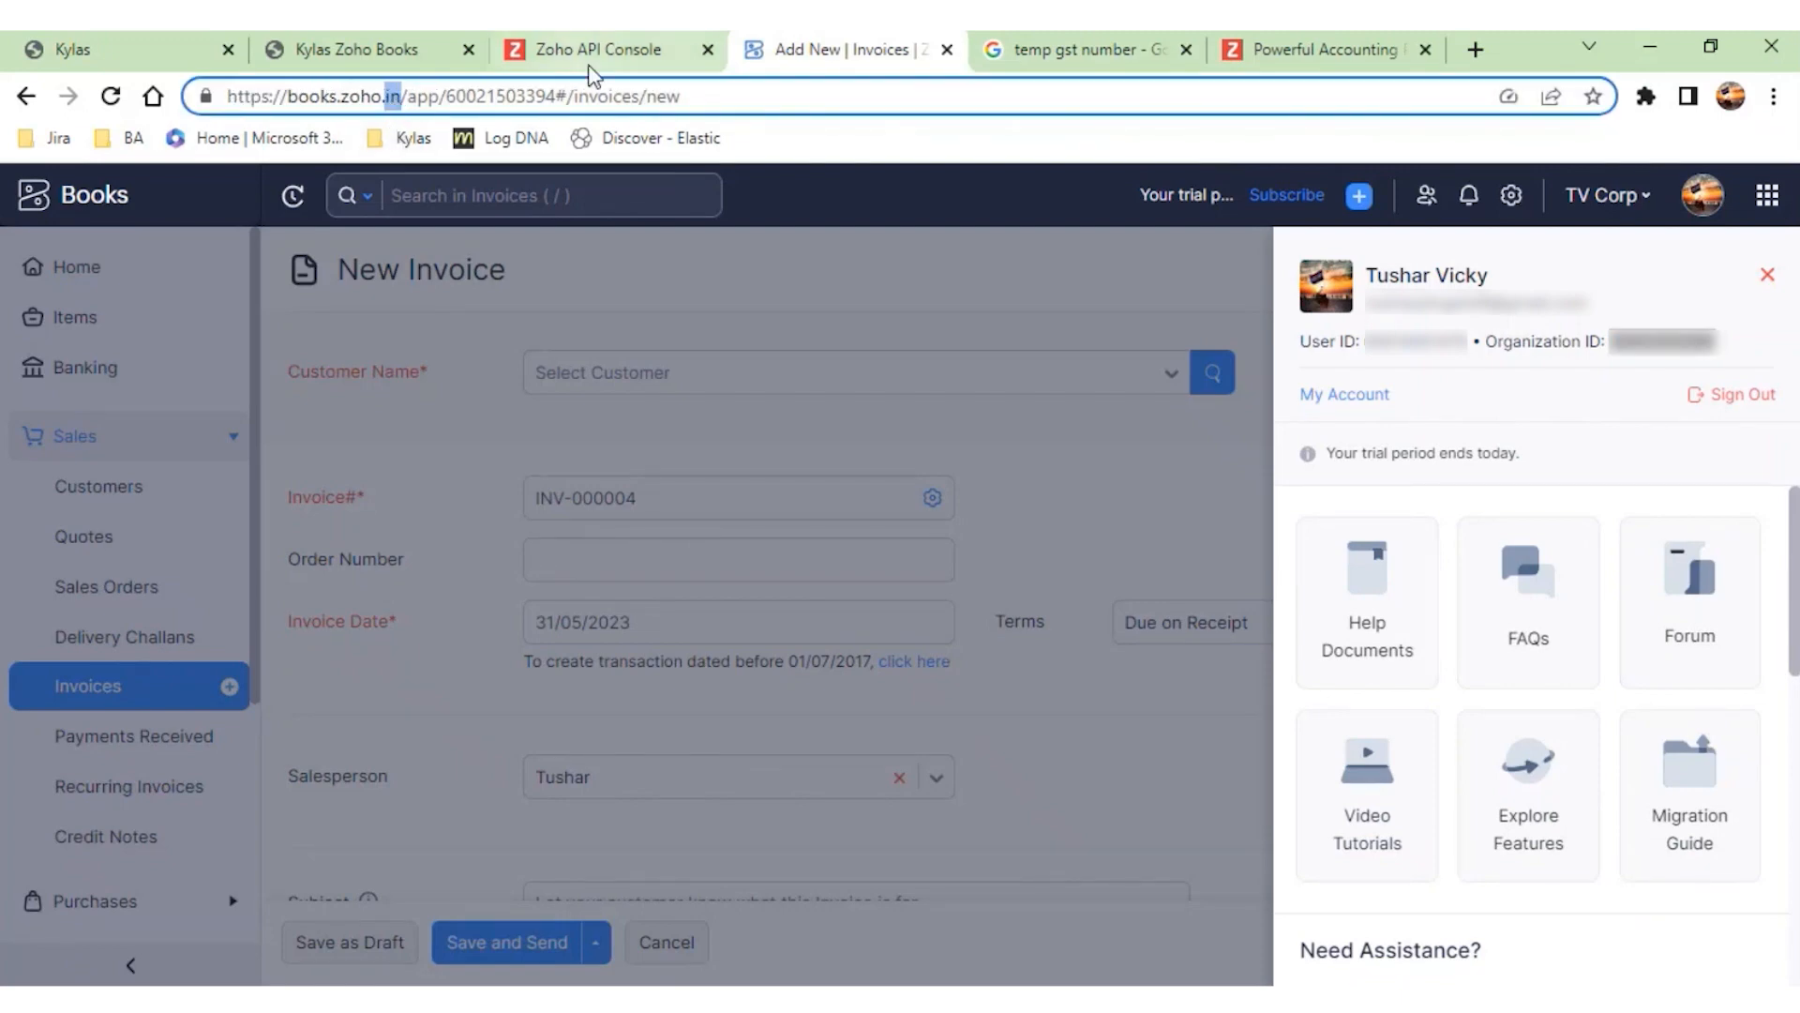
{"action": "left_click", "coordinate": [354, 55]}
{"action": "left_click", "coordinate": [195, 739]}
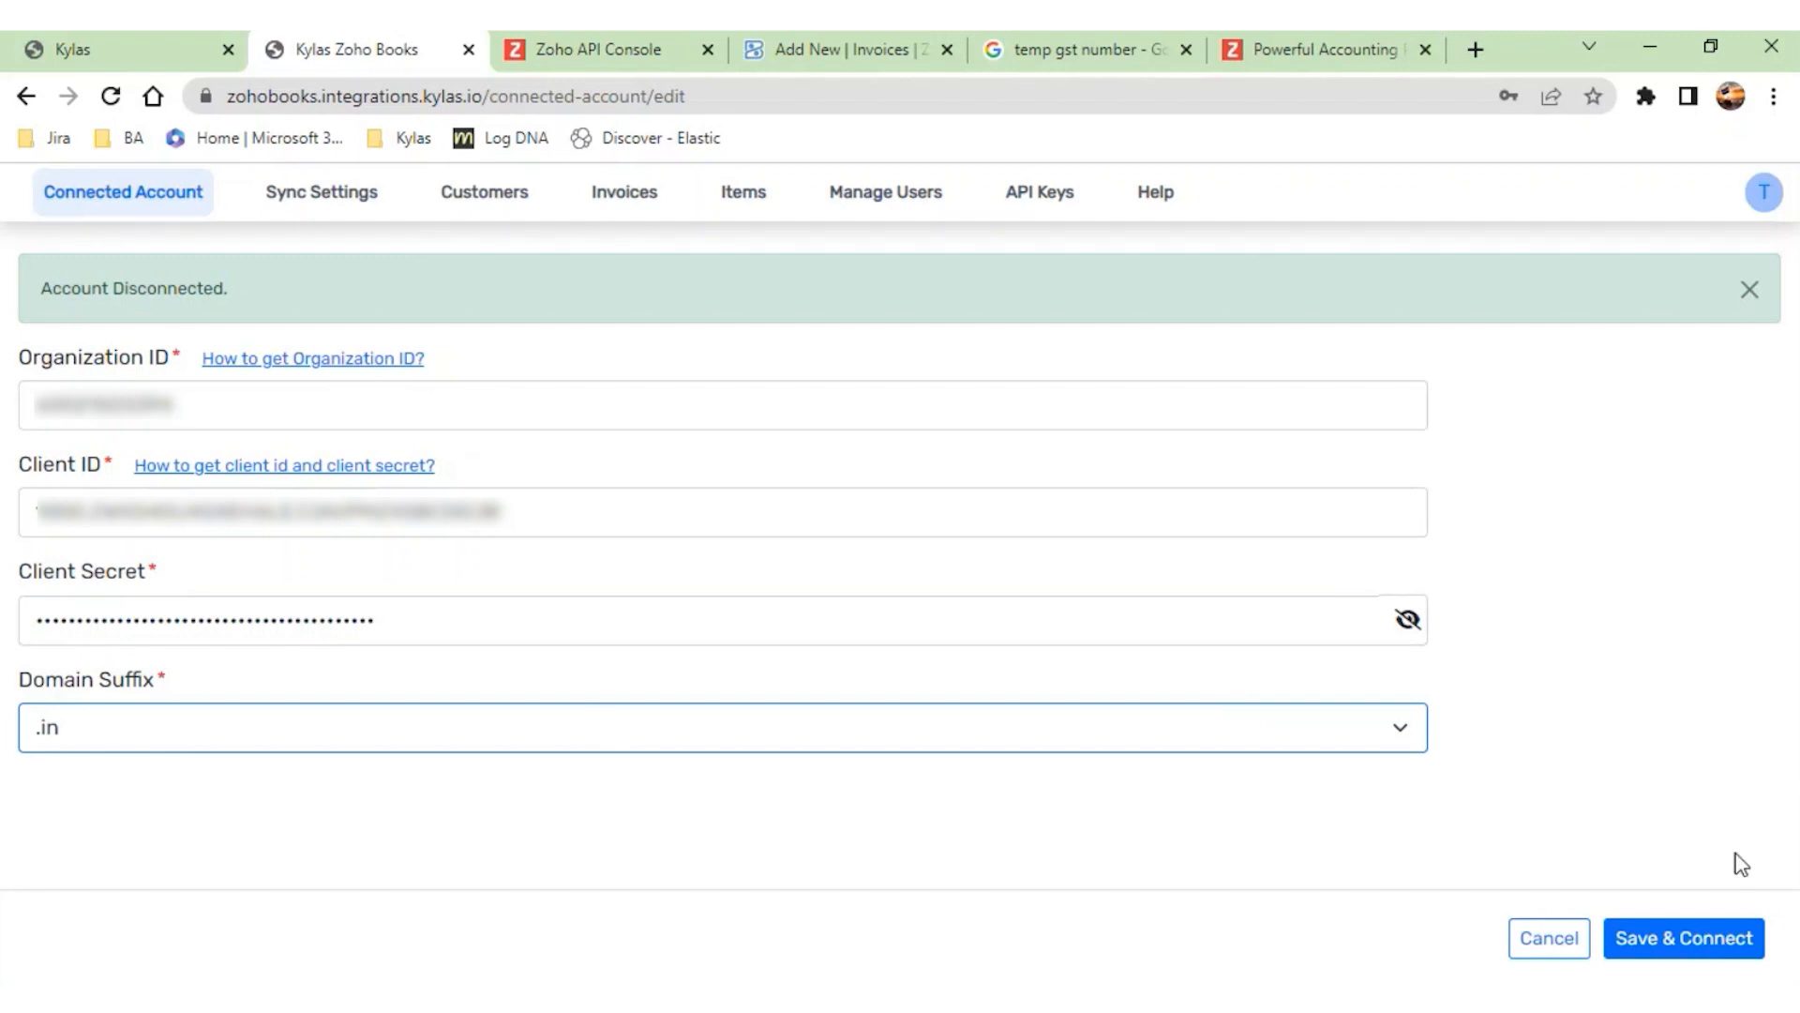
{"action": "left_click", "coordinate": [1696, 928]}
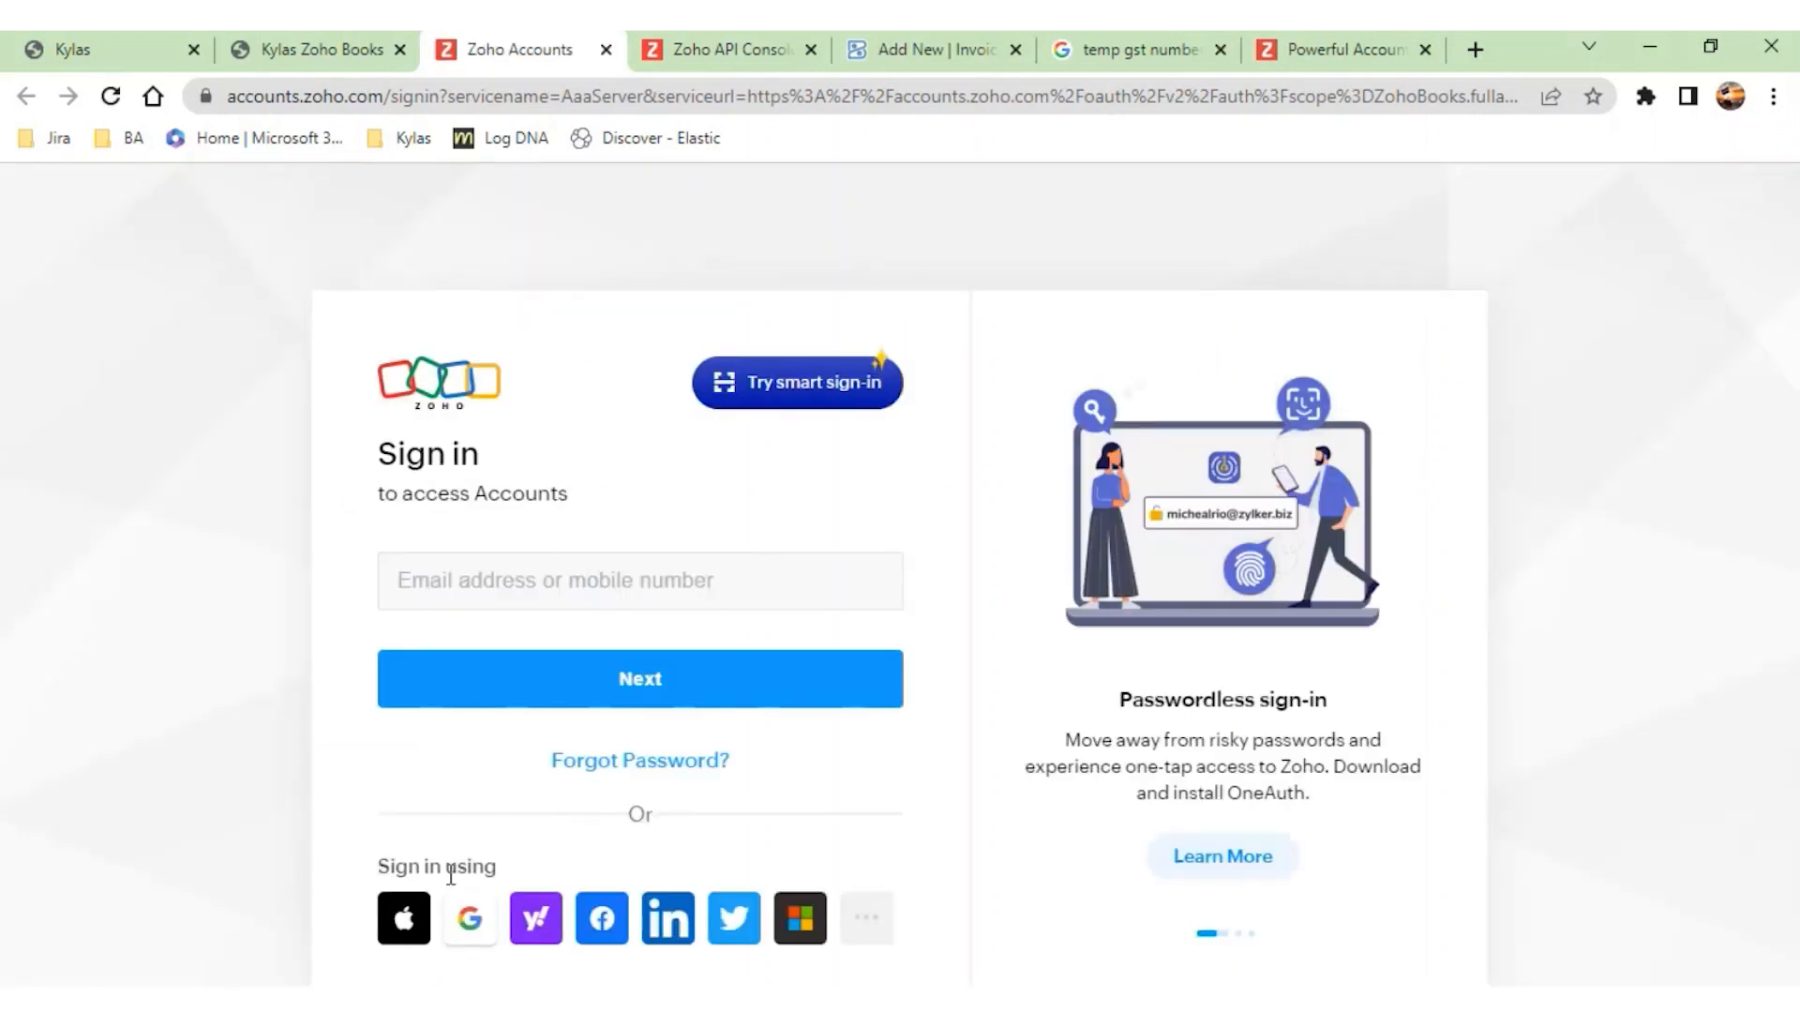
- Sign in to Zoho with the Google account, grant Kylas access to the Zoho Books data and refresh the connected accounts list
{"action": "left_click", "coordinate": [470, 917]}
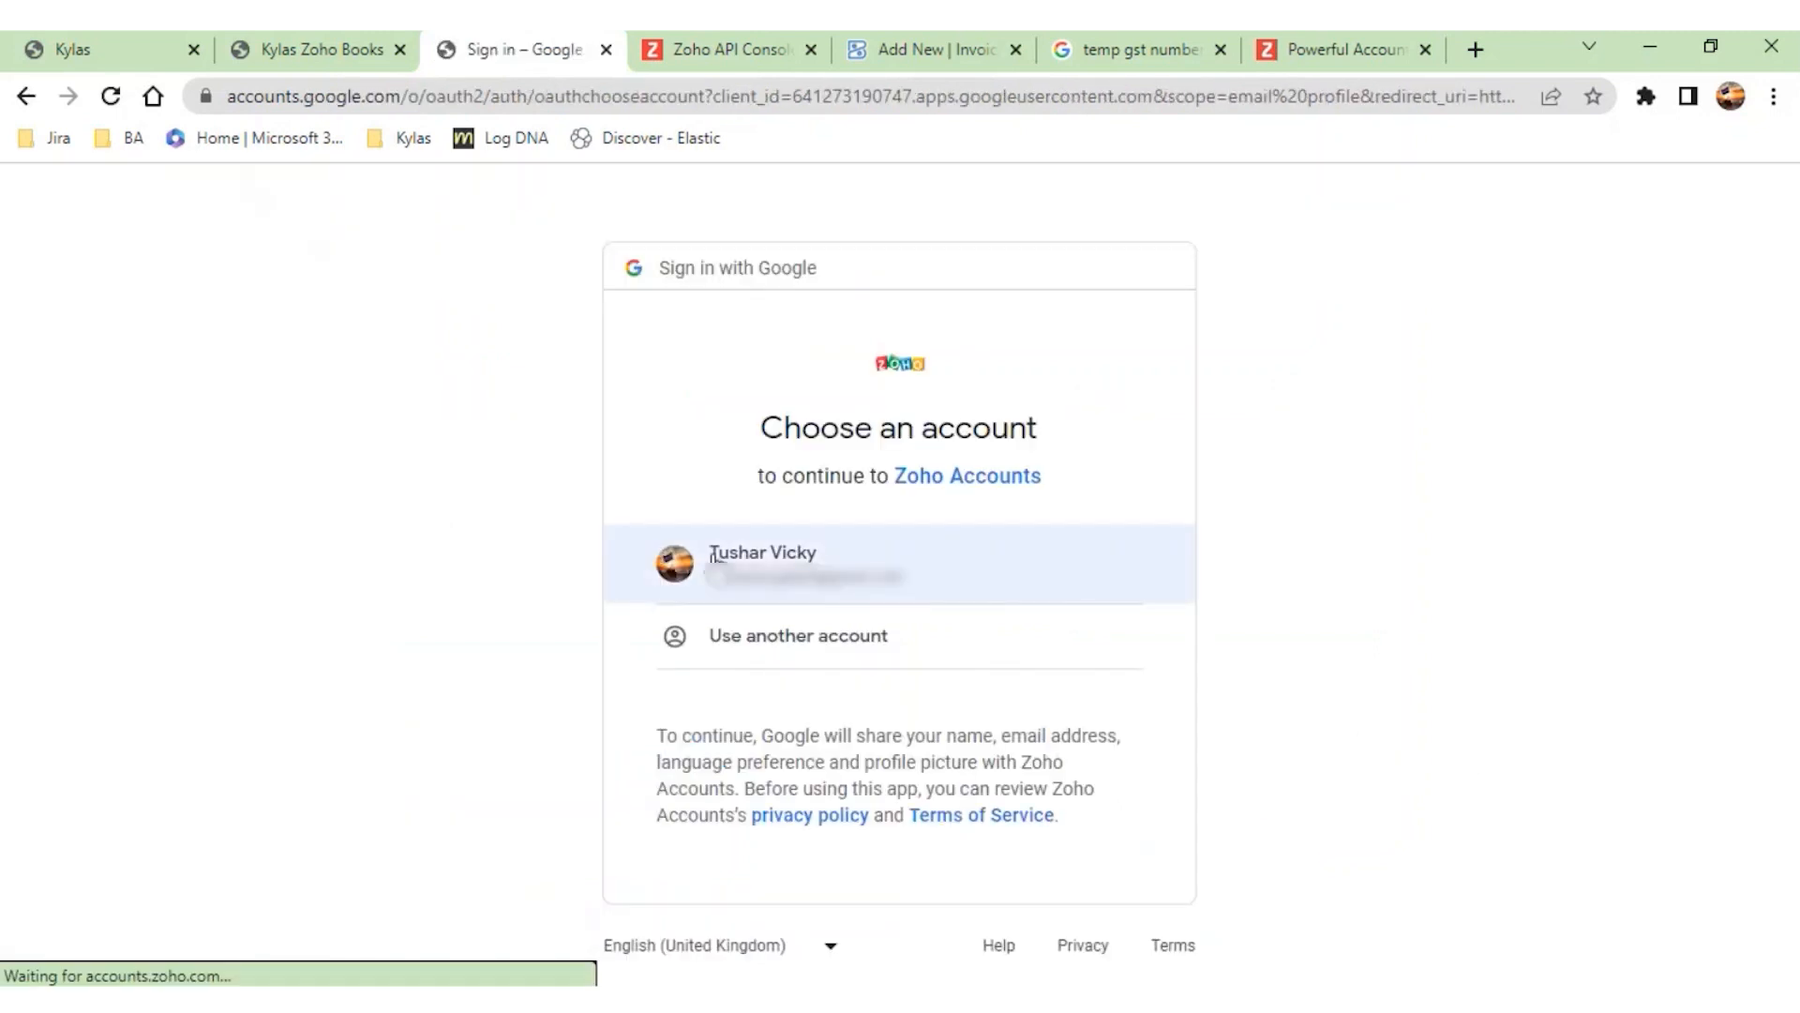
{"action": "left_click", "coordinate": [667, 561]}
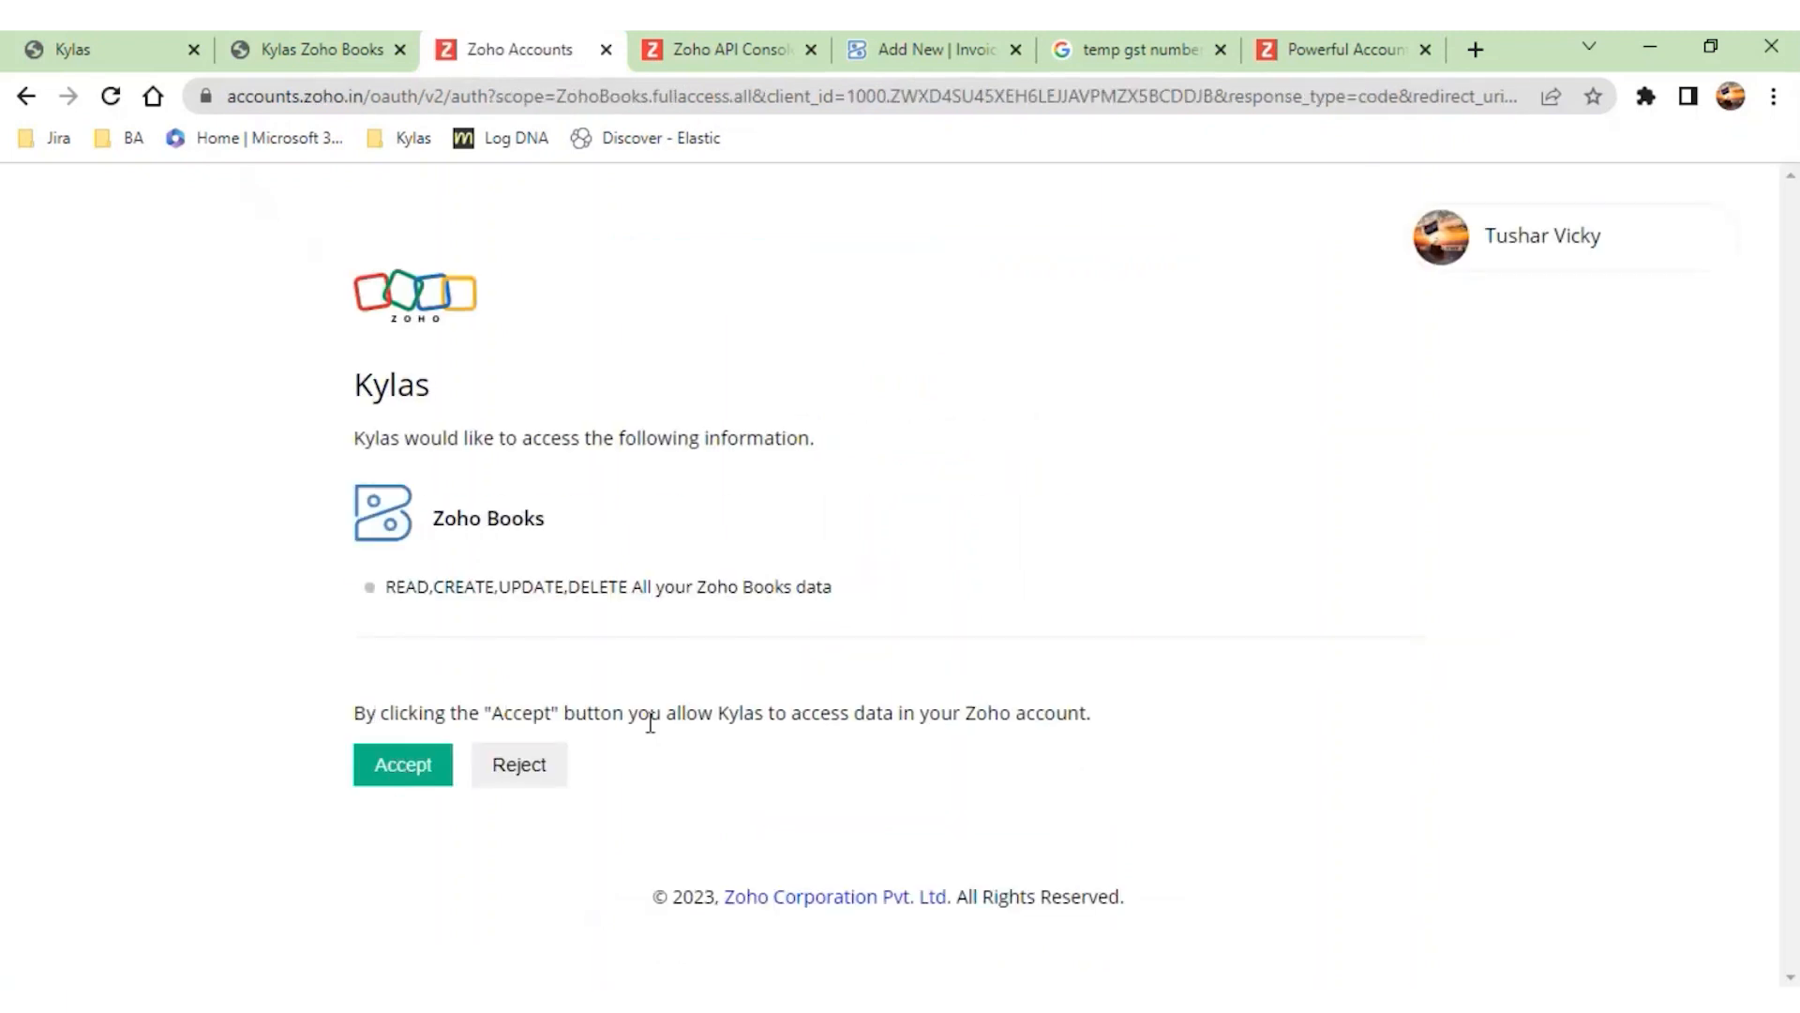
{"action": "left_click", "coordinate": [376, 774]}
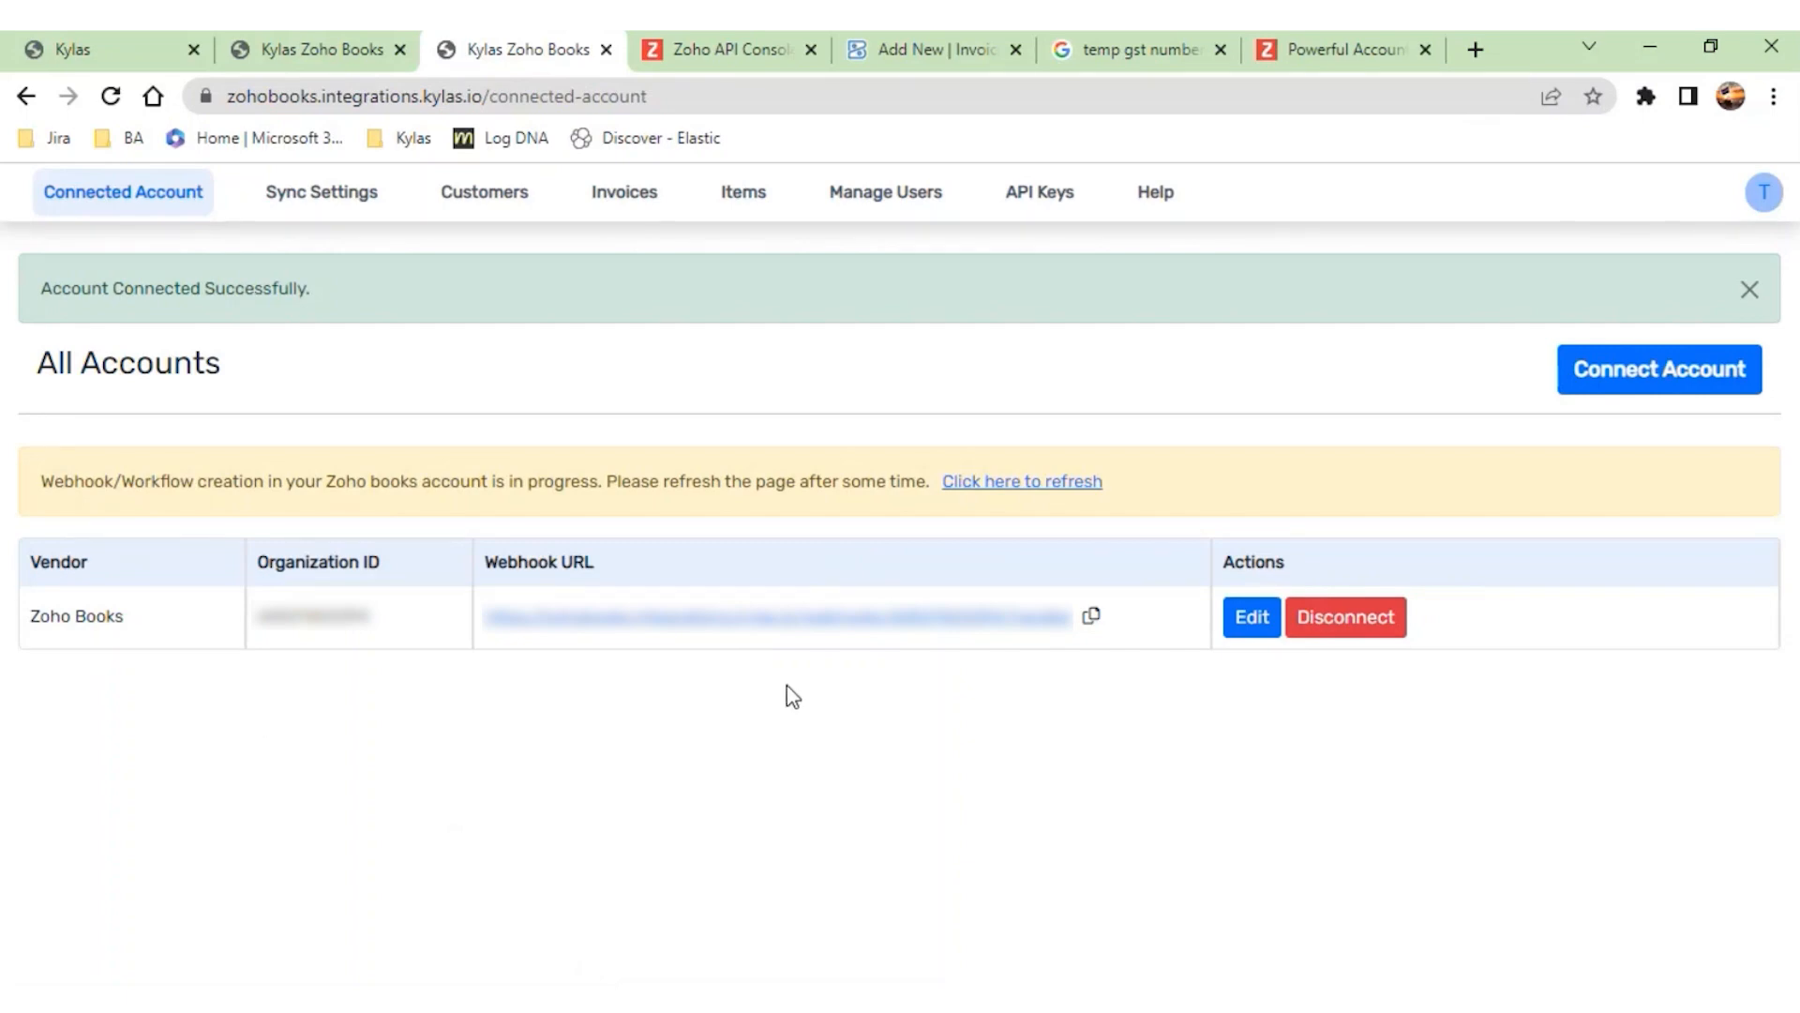
{"action": "left_click", "coordinate": [1070, 485]}
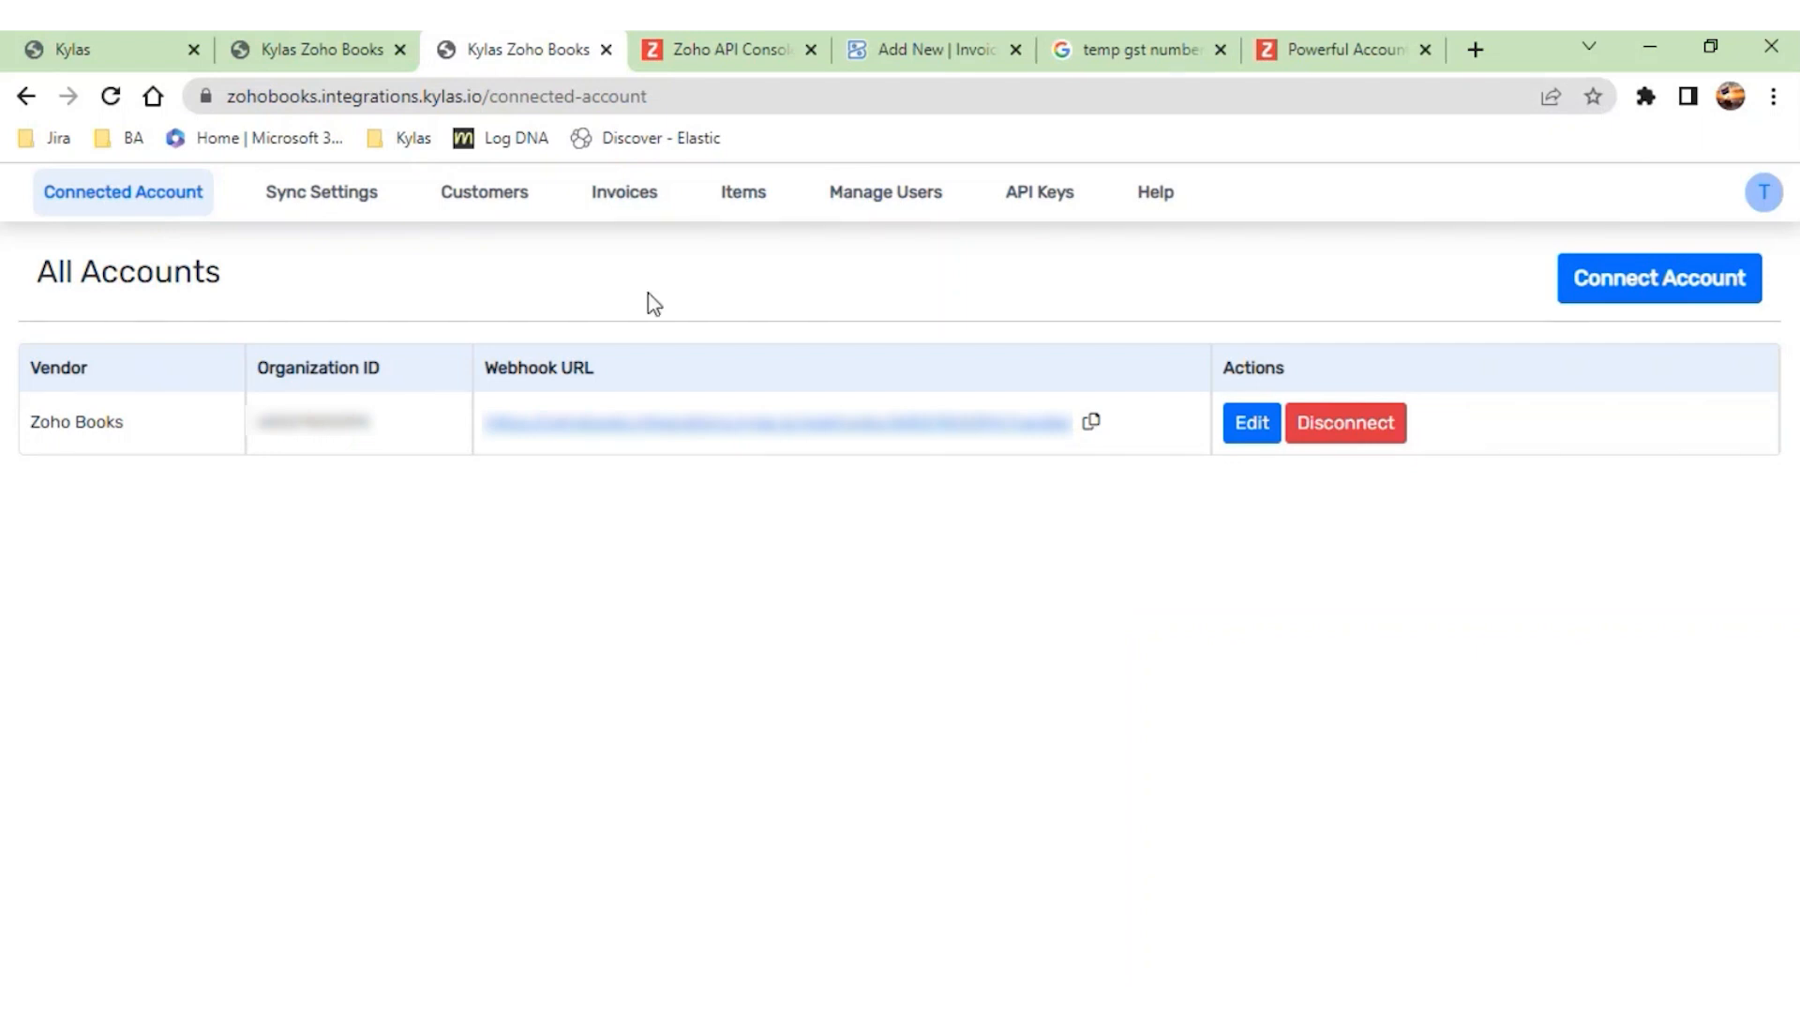
- Fetch the Kylas users into the integration's user management list and dismiss the sync notice
{"action": "left_click", "coordinate": [893, 211]}
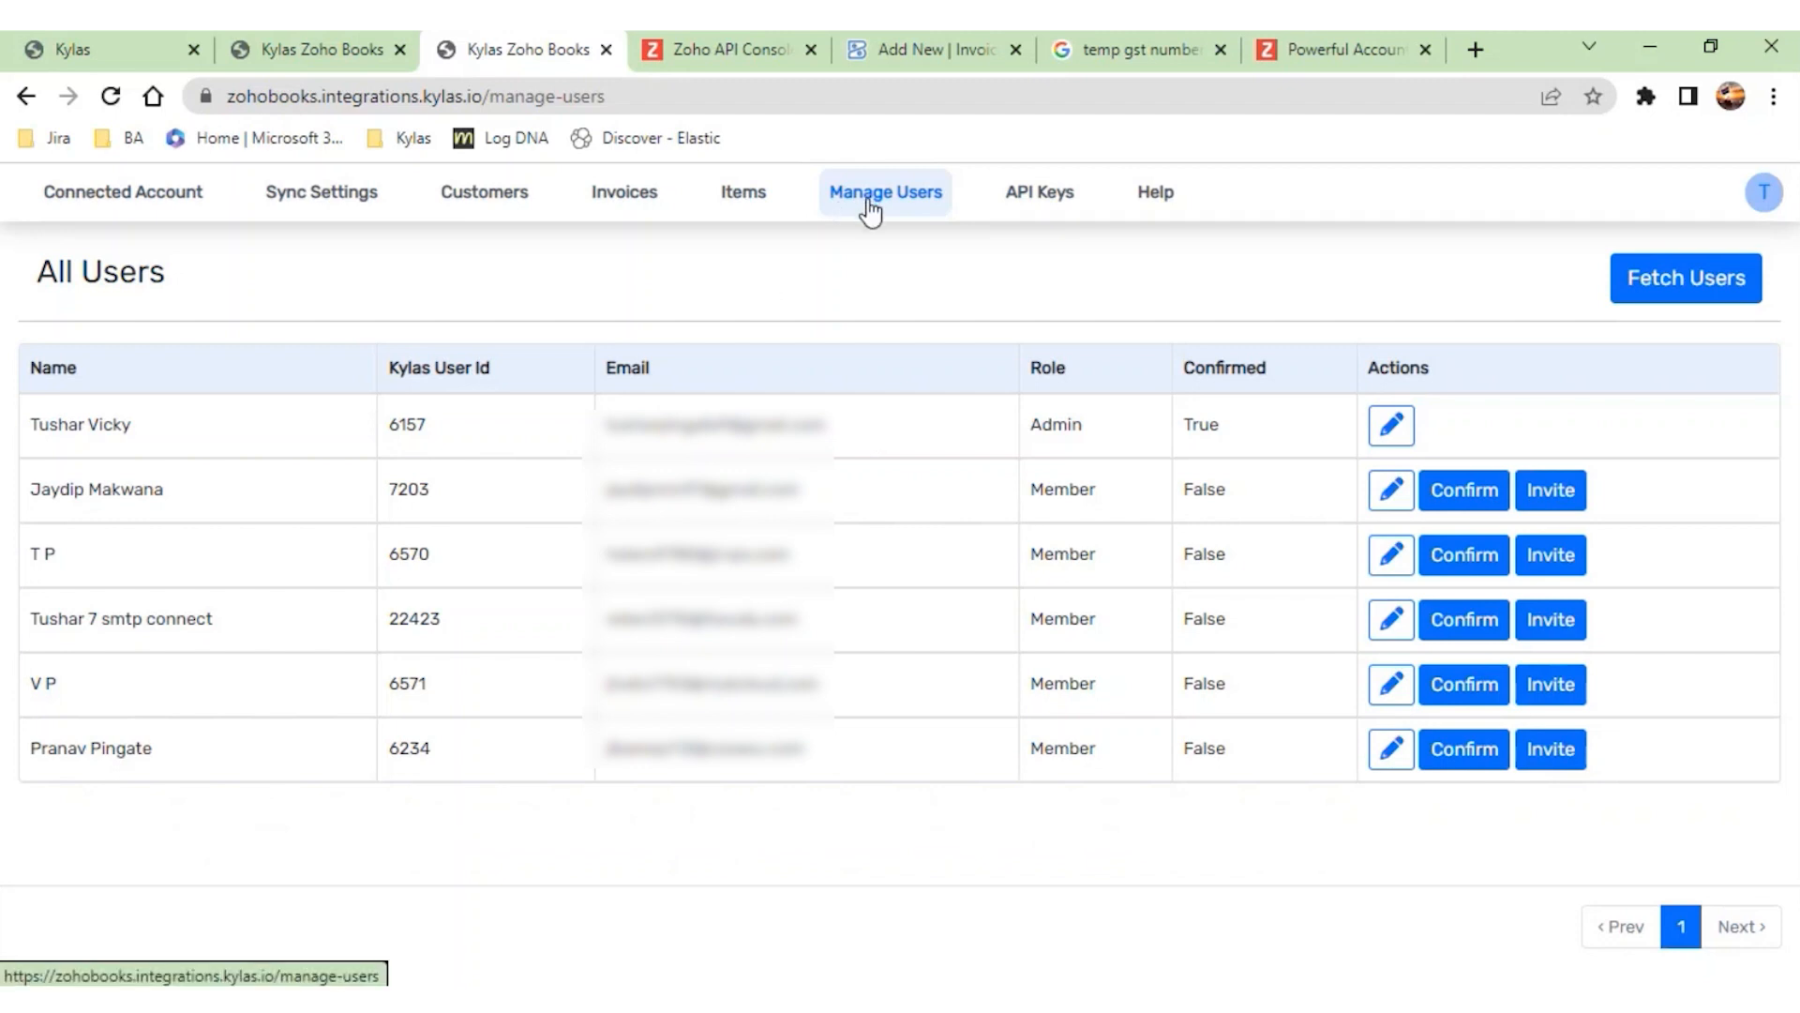
{"action": "left_click", "coordinate": [1649, 302]}
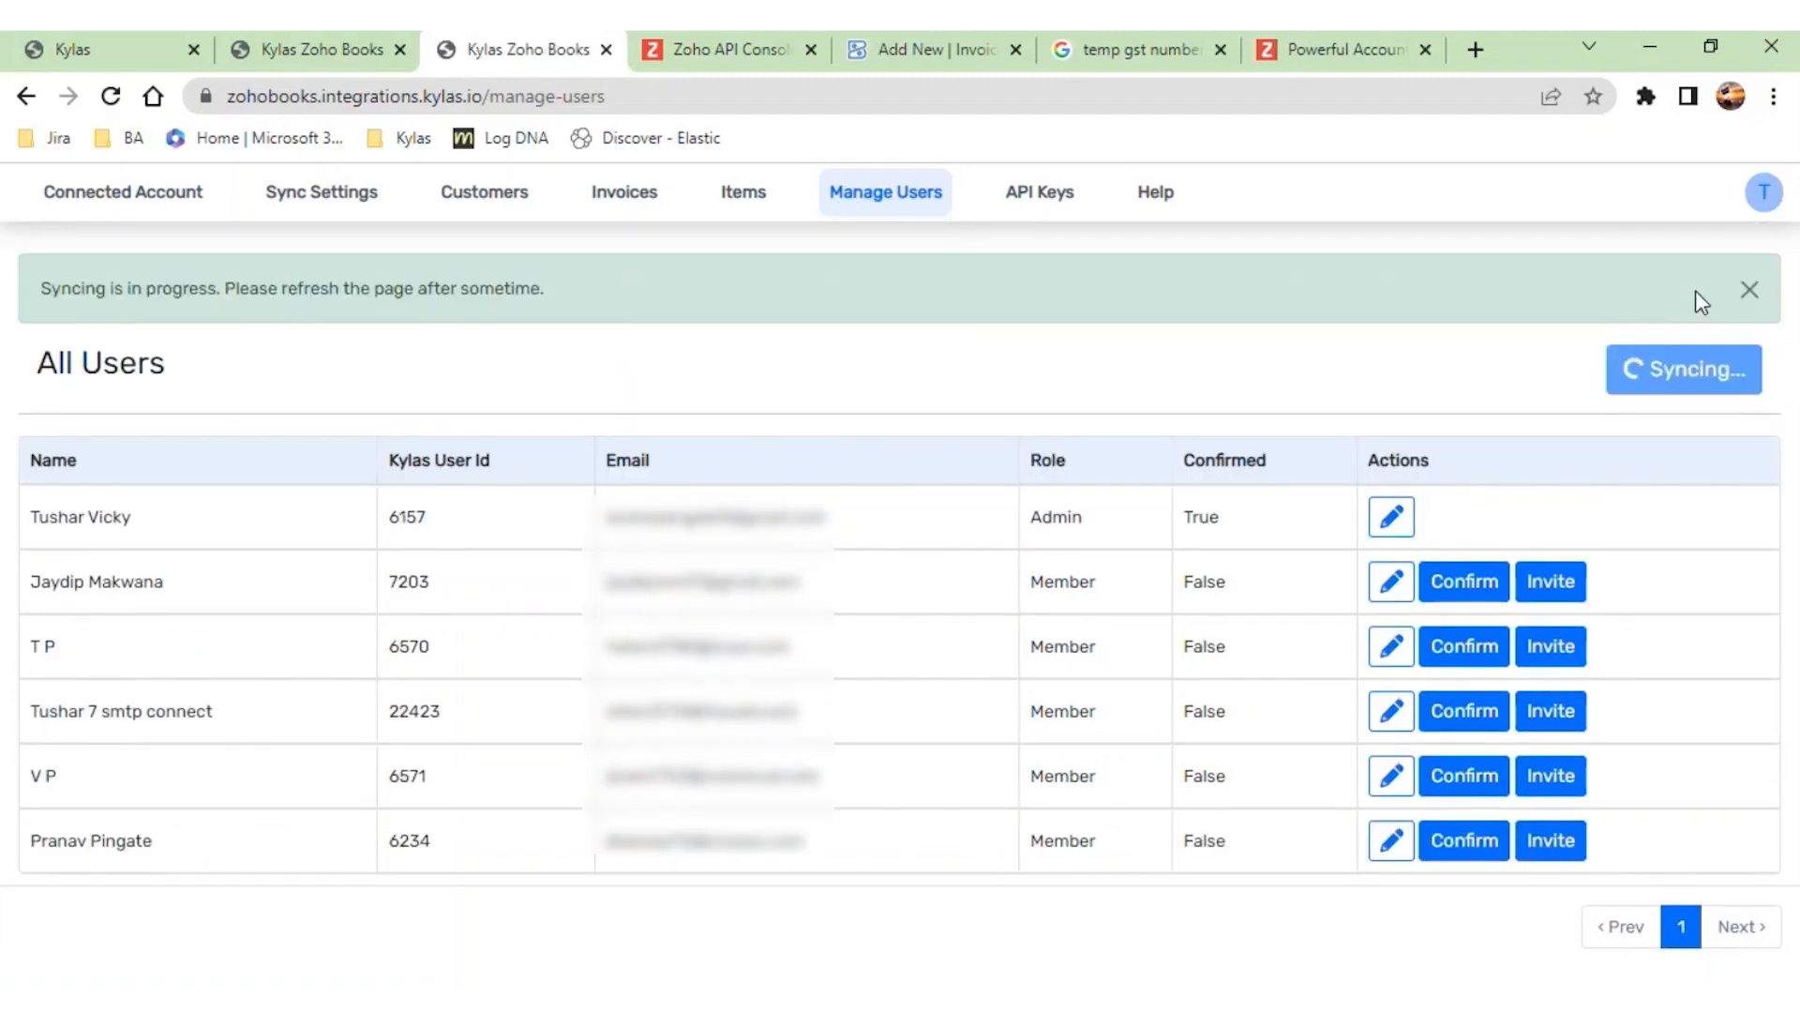
{"action": "left_click", "coordinate": [1749, 290]}
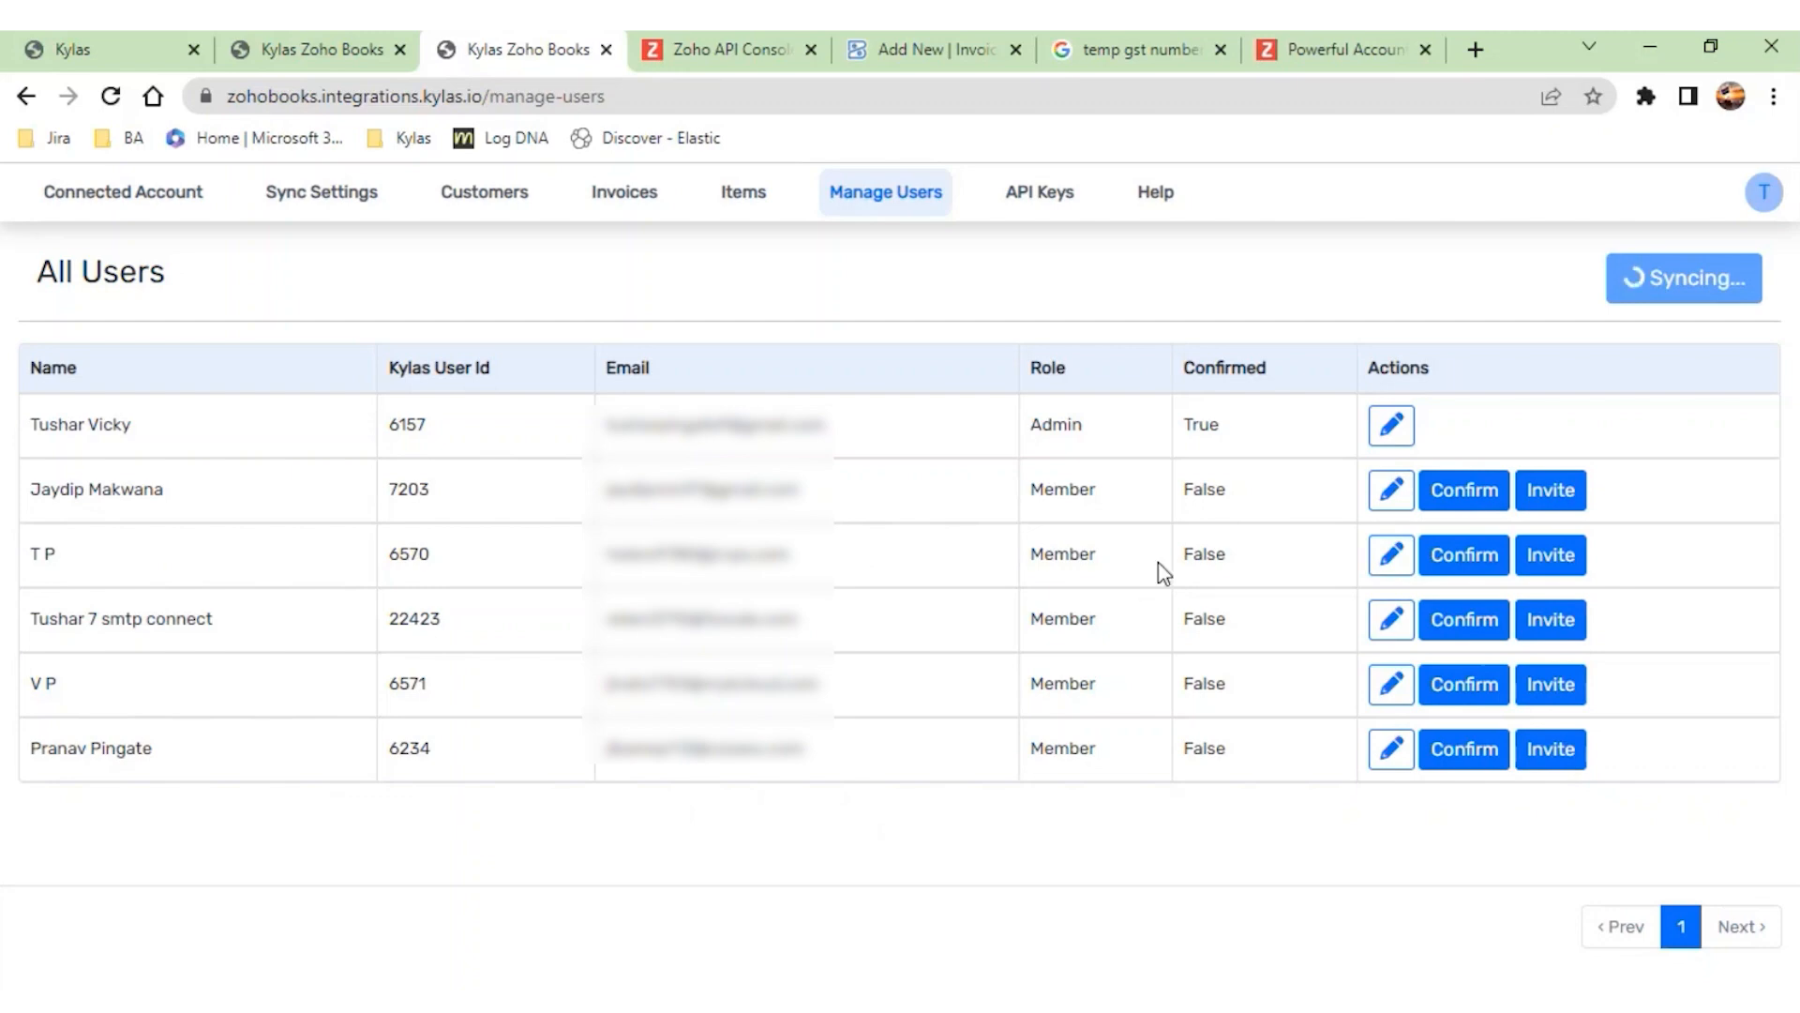
- Send an invitation to the member with Kylas User Id 6570 and dismiss the notice
{"action": "left_click", "coordinate": [1552, 557]}
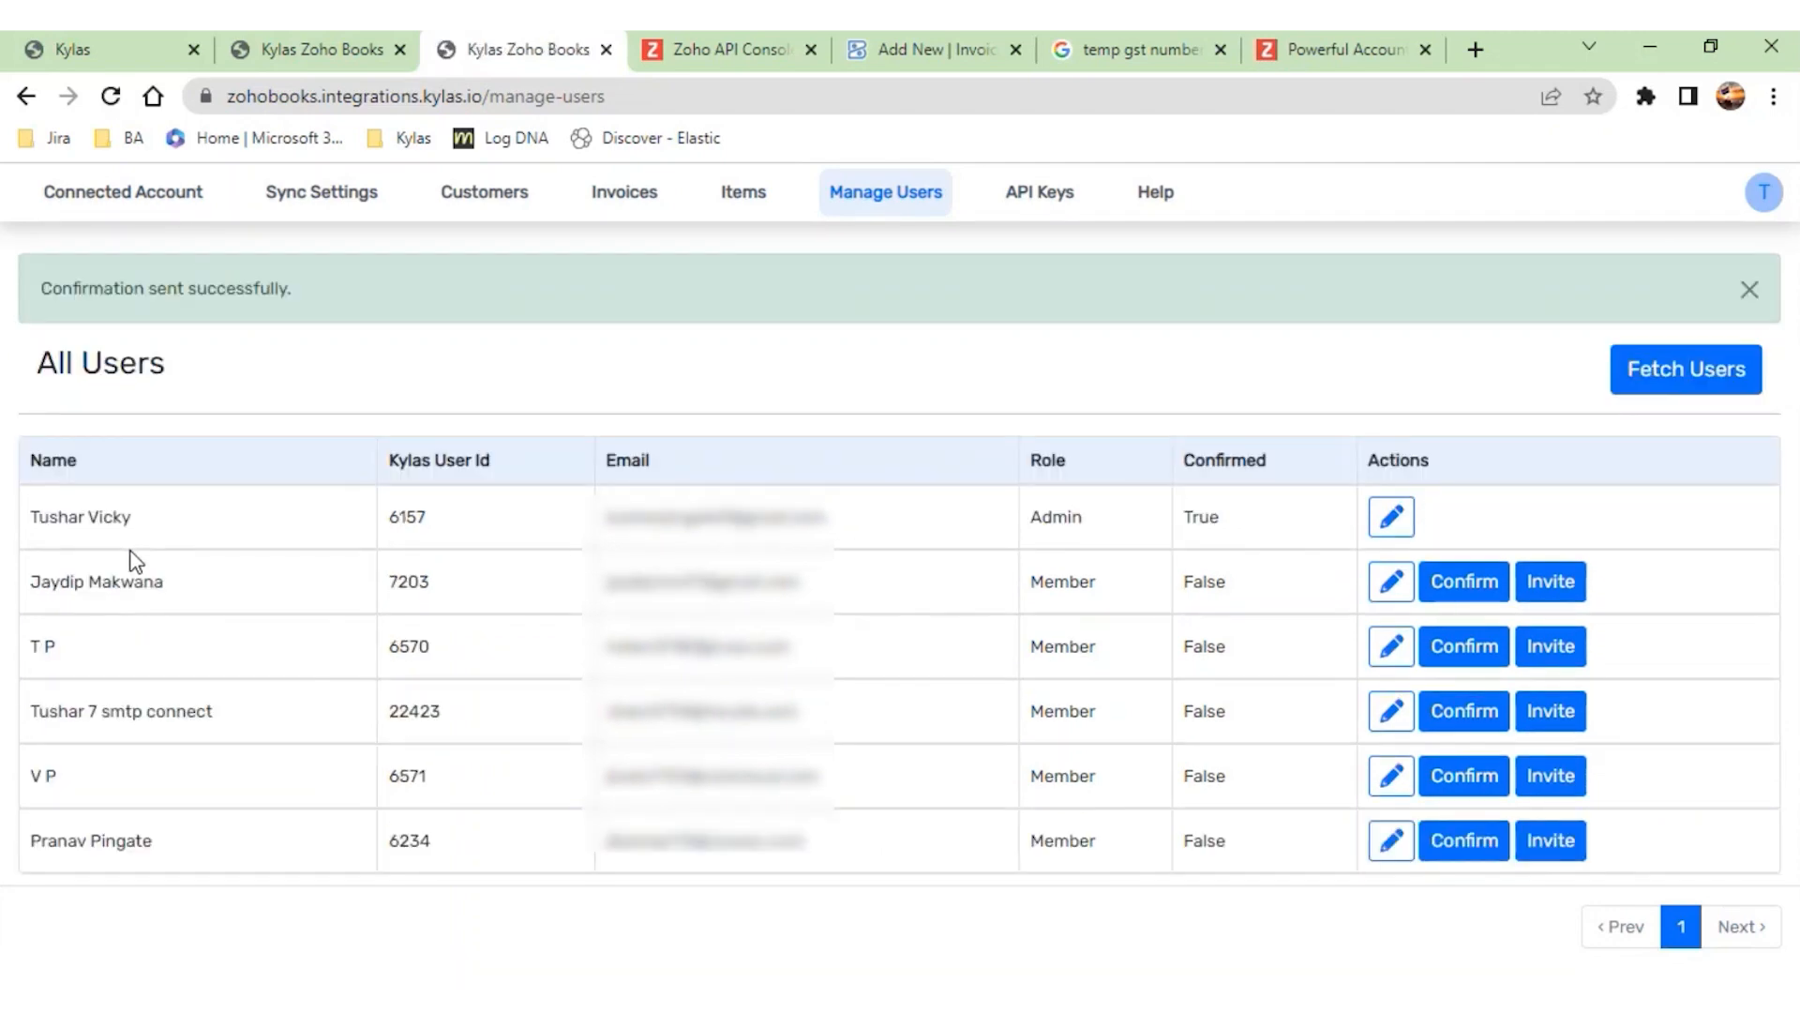
{"action": "left_click_drag", "start_coordinate": [825, 661], "coordinate": [583, 616]}
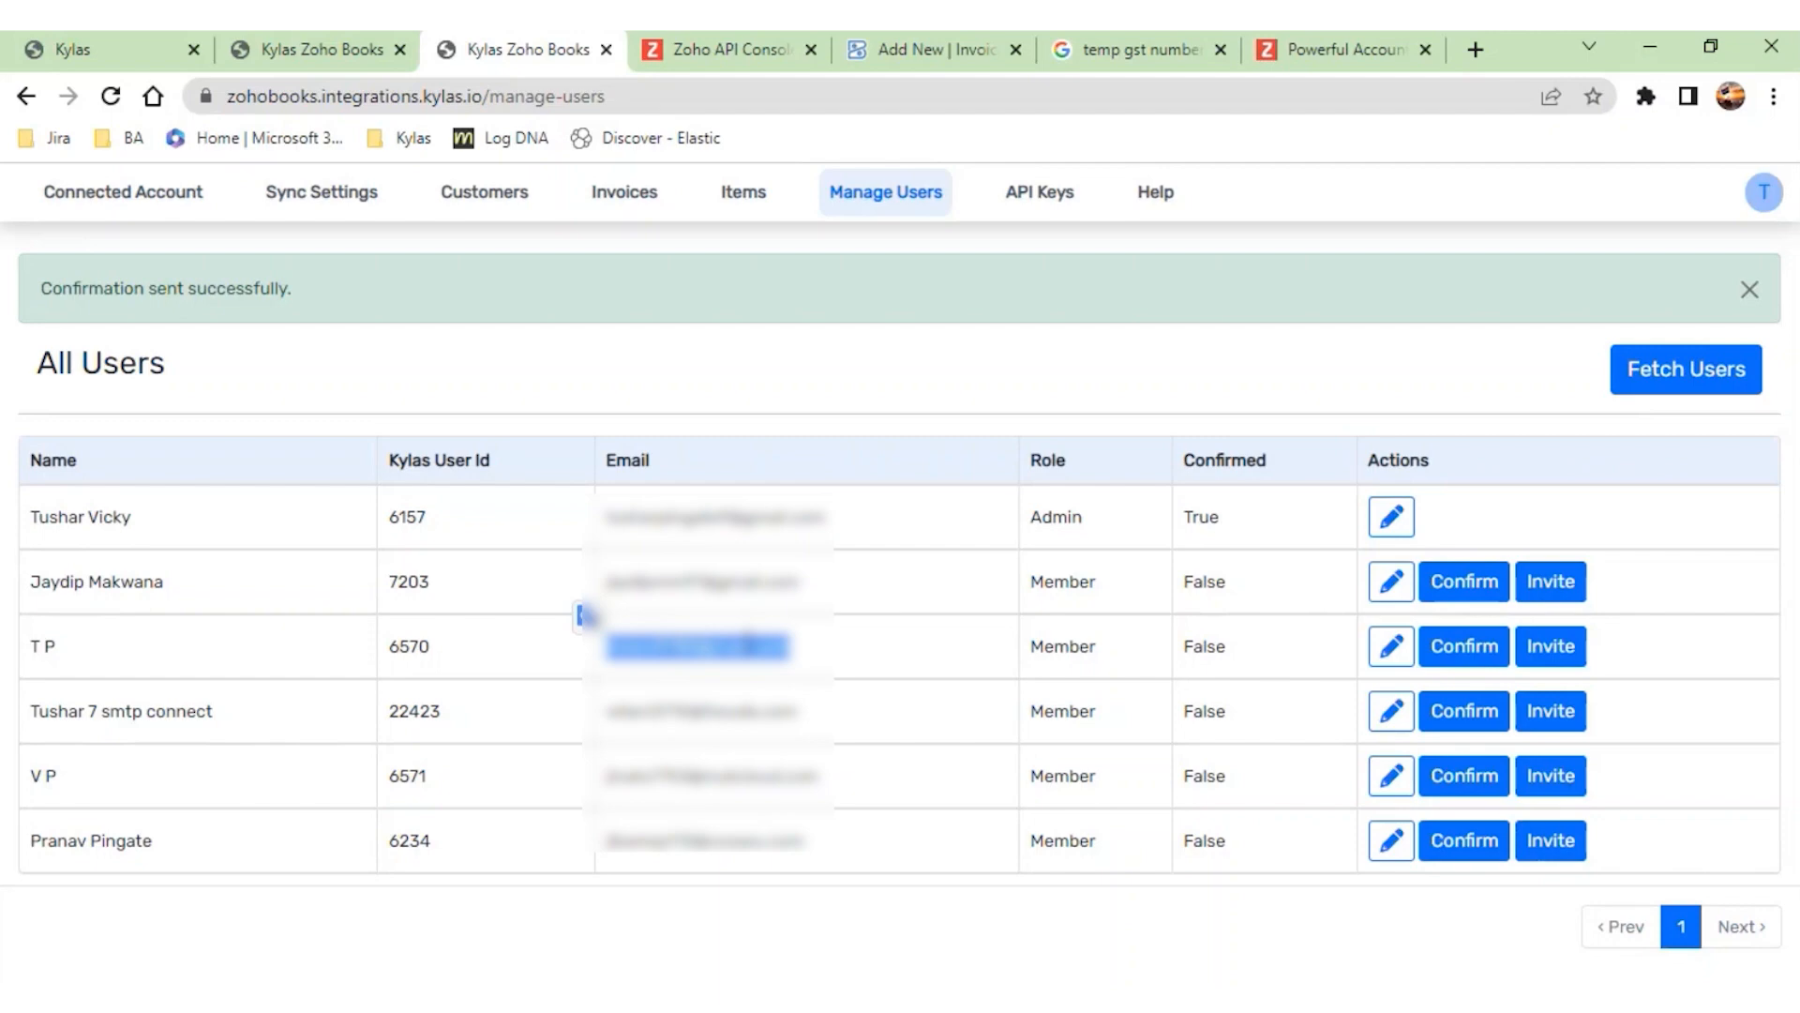
{"action": "left_click", "coordinate": [1757, 315]}
{"action": "left_click", "coordinate": [1755, 309]}
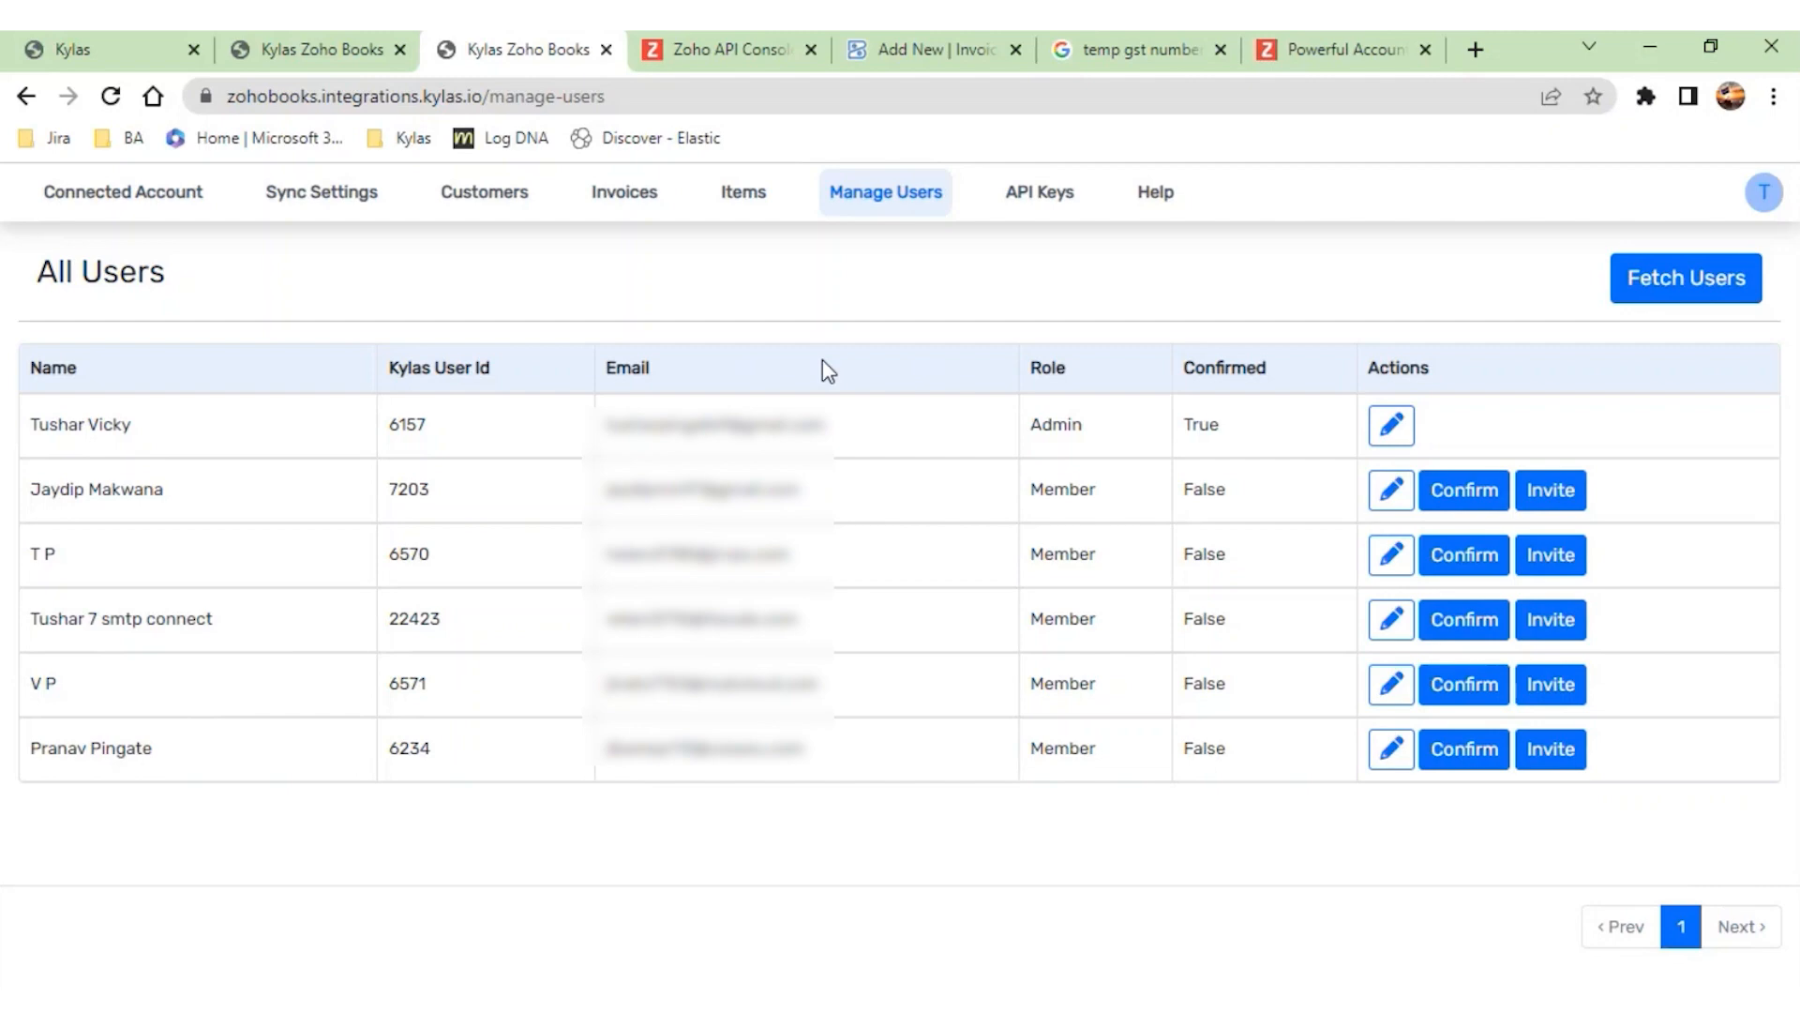
- Switch to Zoho Books, close the profile panel, discard the unsaved new invoice and open the Items list
{"action": "left_click", "coordinate": [932, 54]}
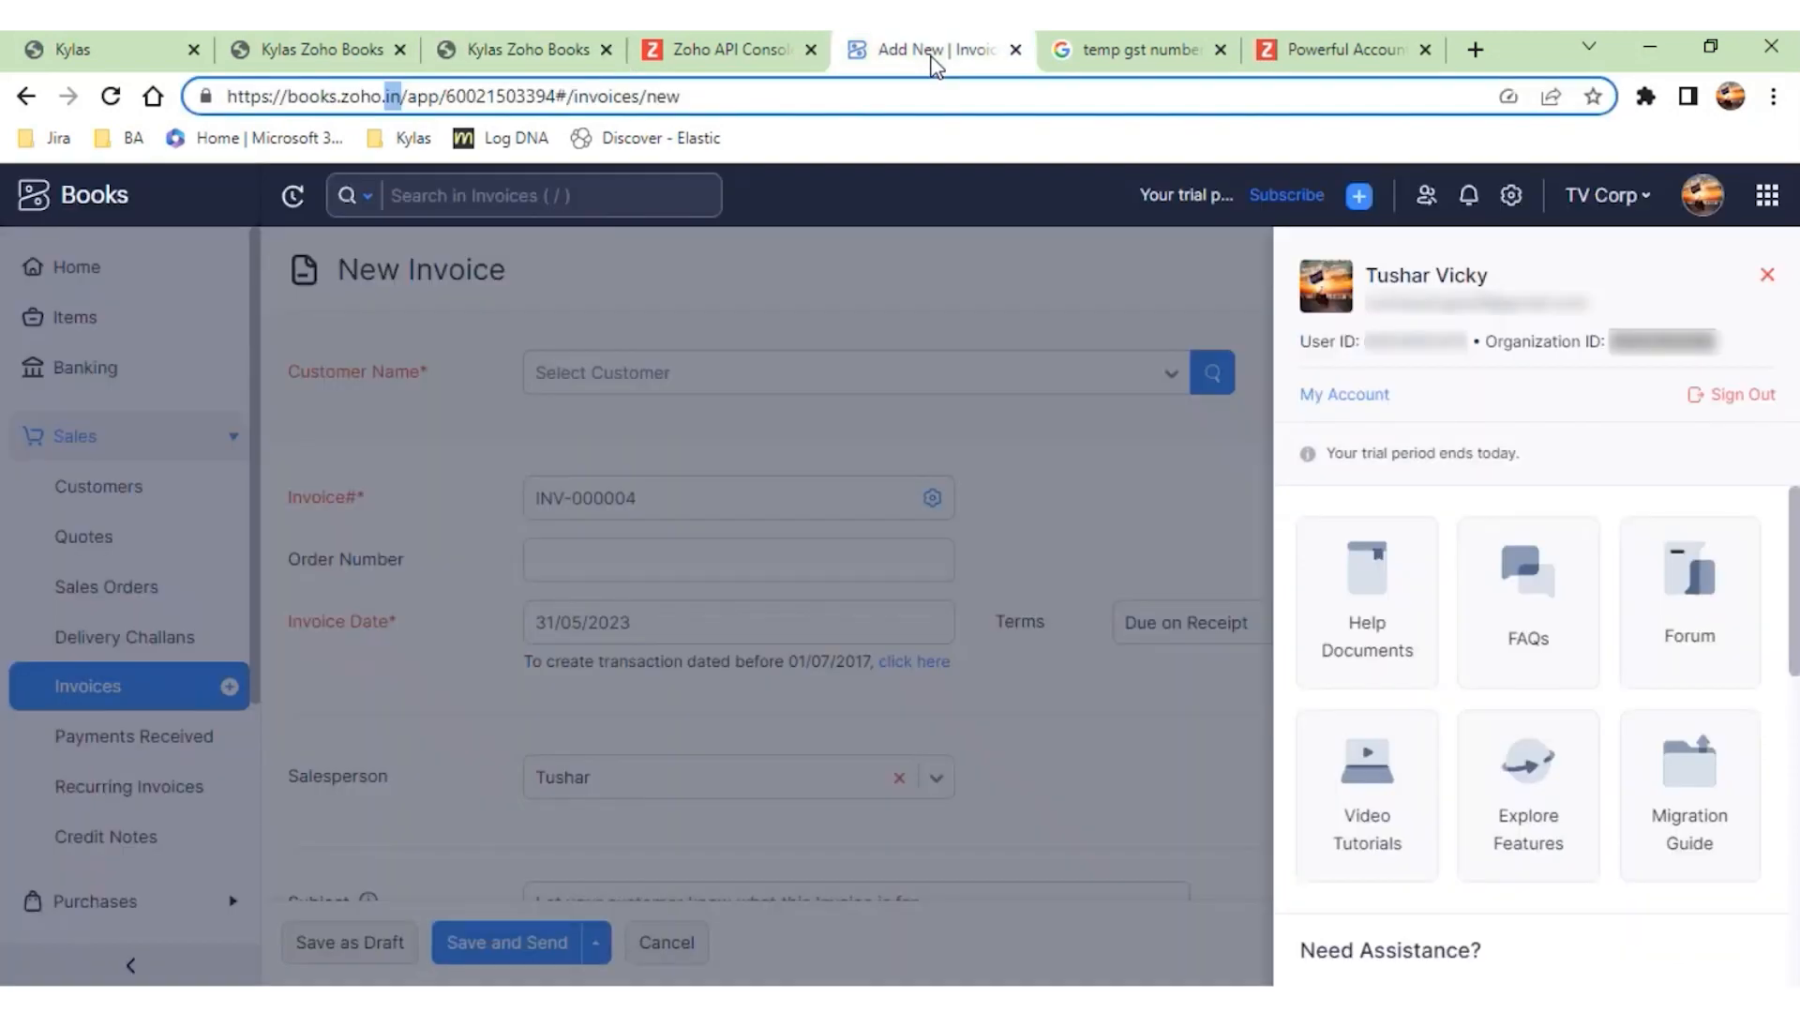
{"action": "left_click", "coordinate": [1769, 279]}
{"action": "left_click", "coordinate": [1768, 279]}
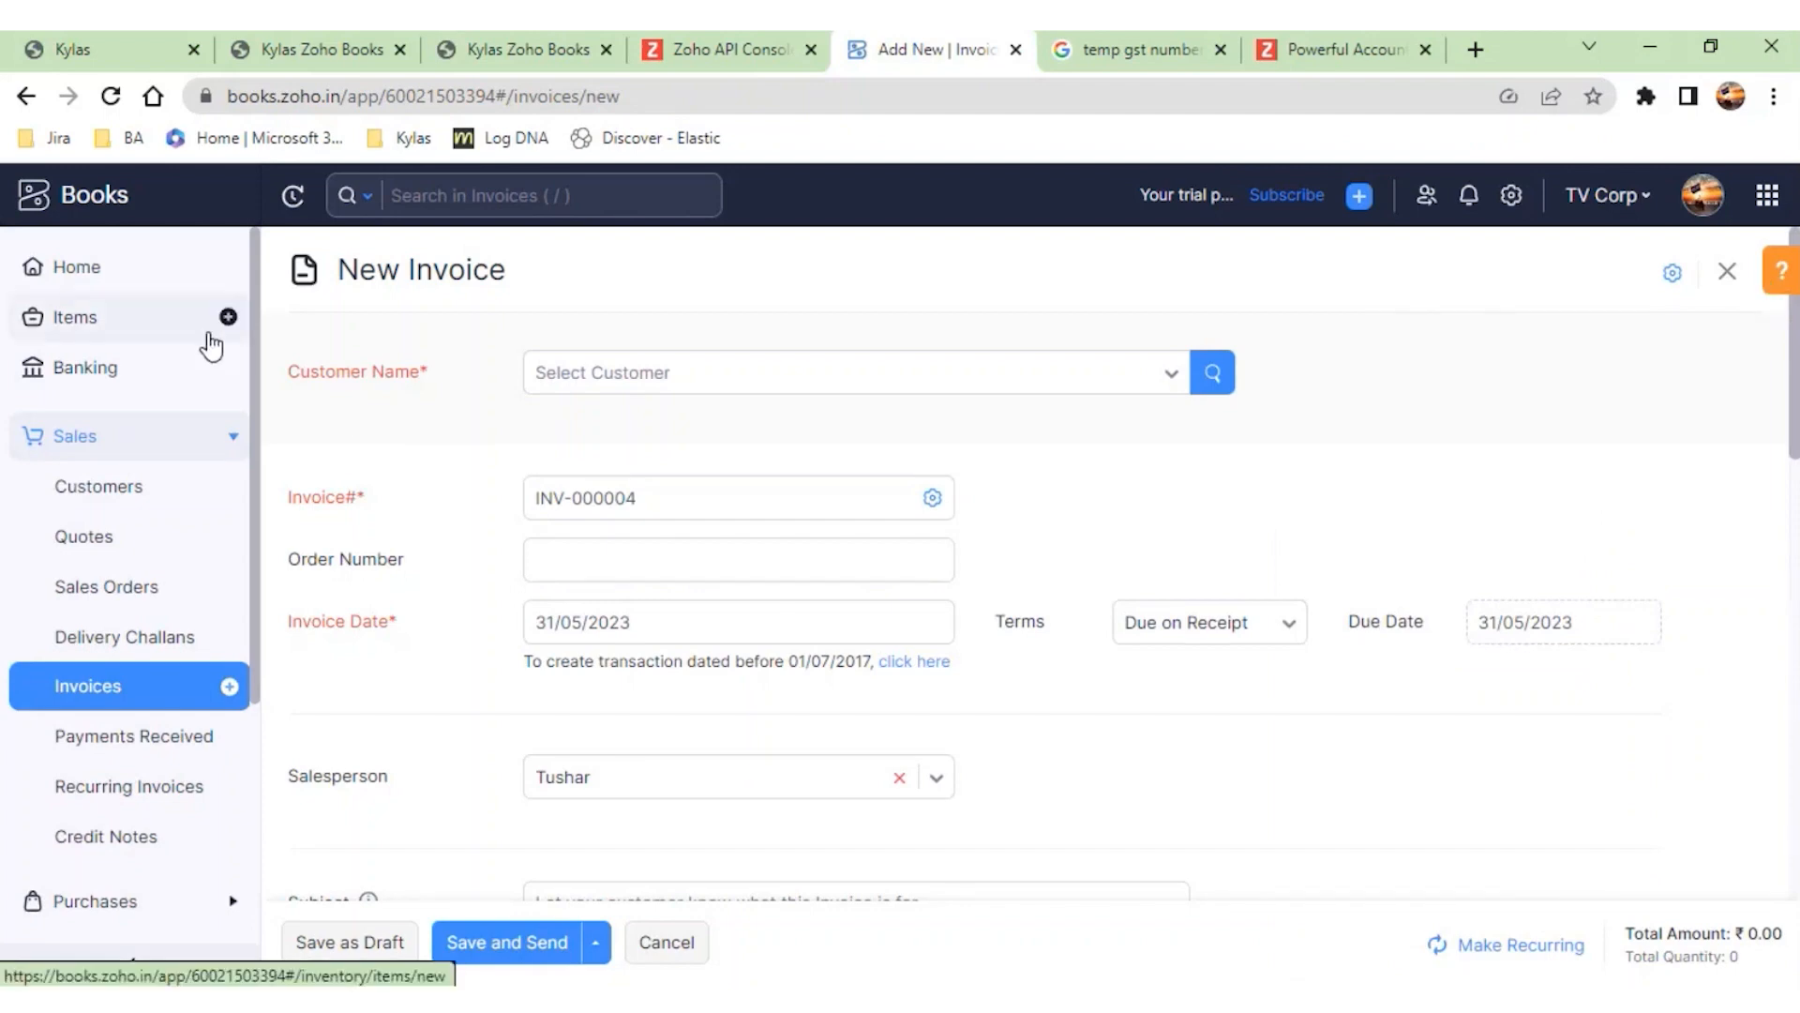
{"action": "left_click", "coordinate": [116, 328]}
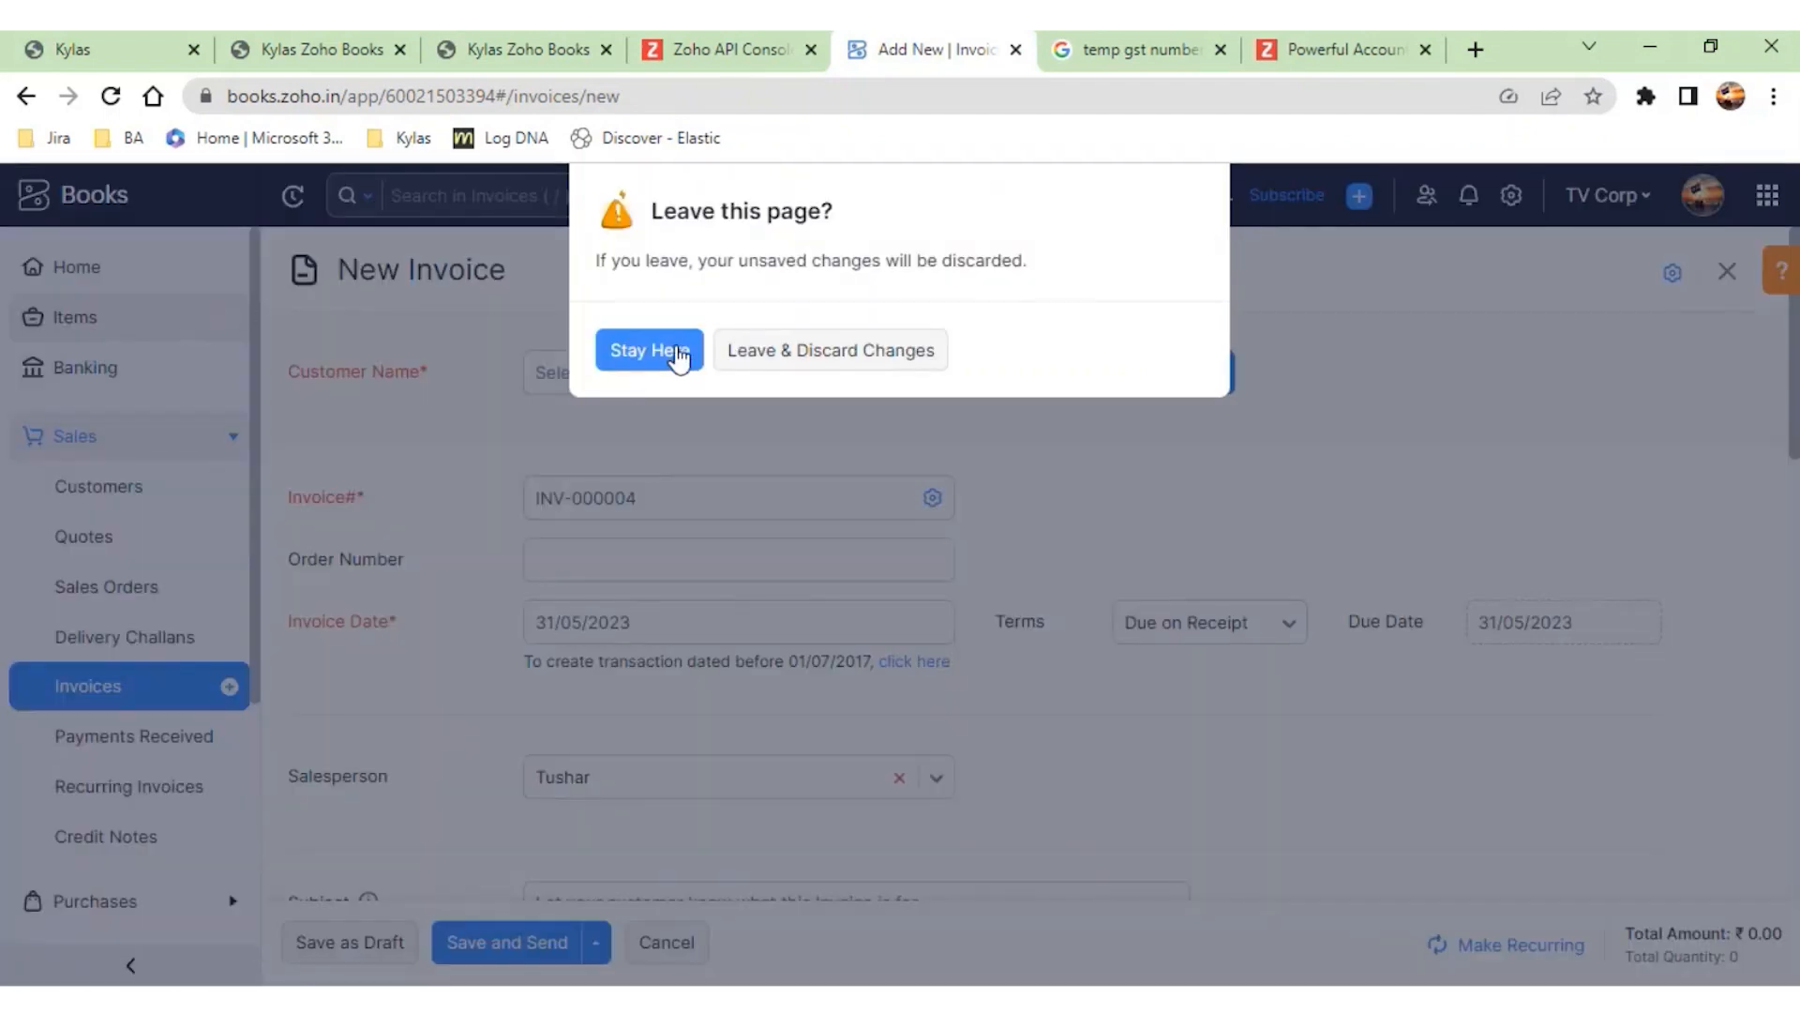
{"action": "left_click", "coordinate": [677, 356]}
{"action": "left_click", "coordinate": [102, 328]}
{"action": "left_click", "coordinate": [928, 360]}
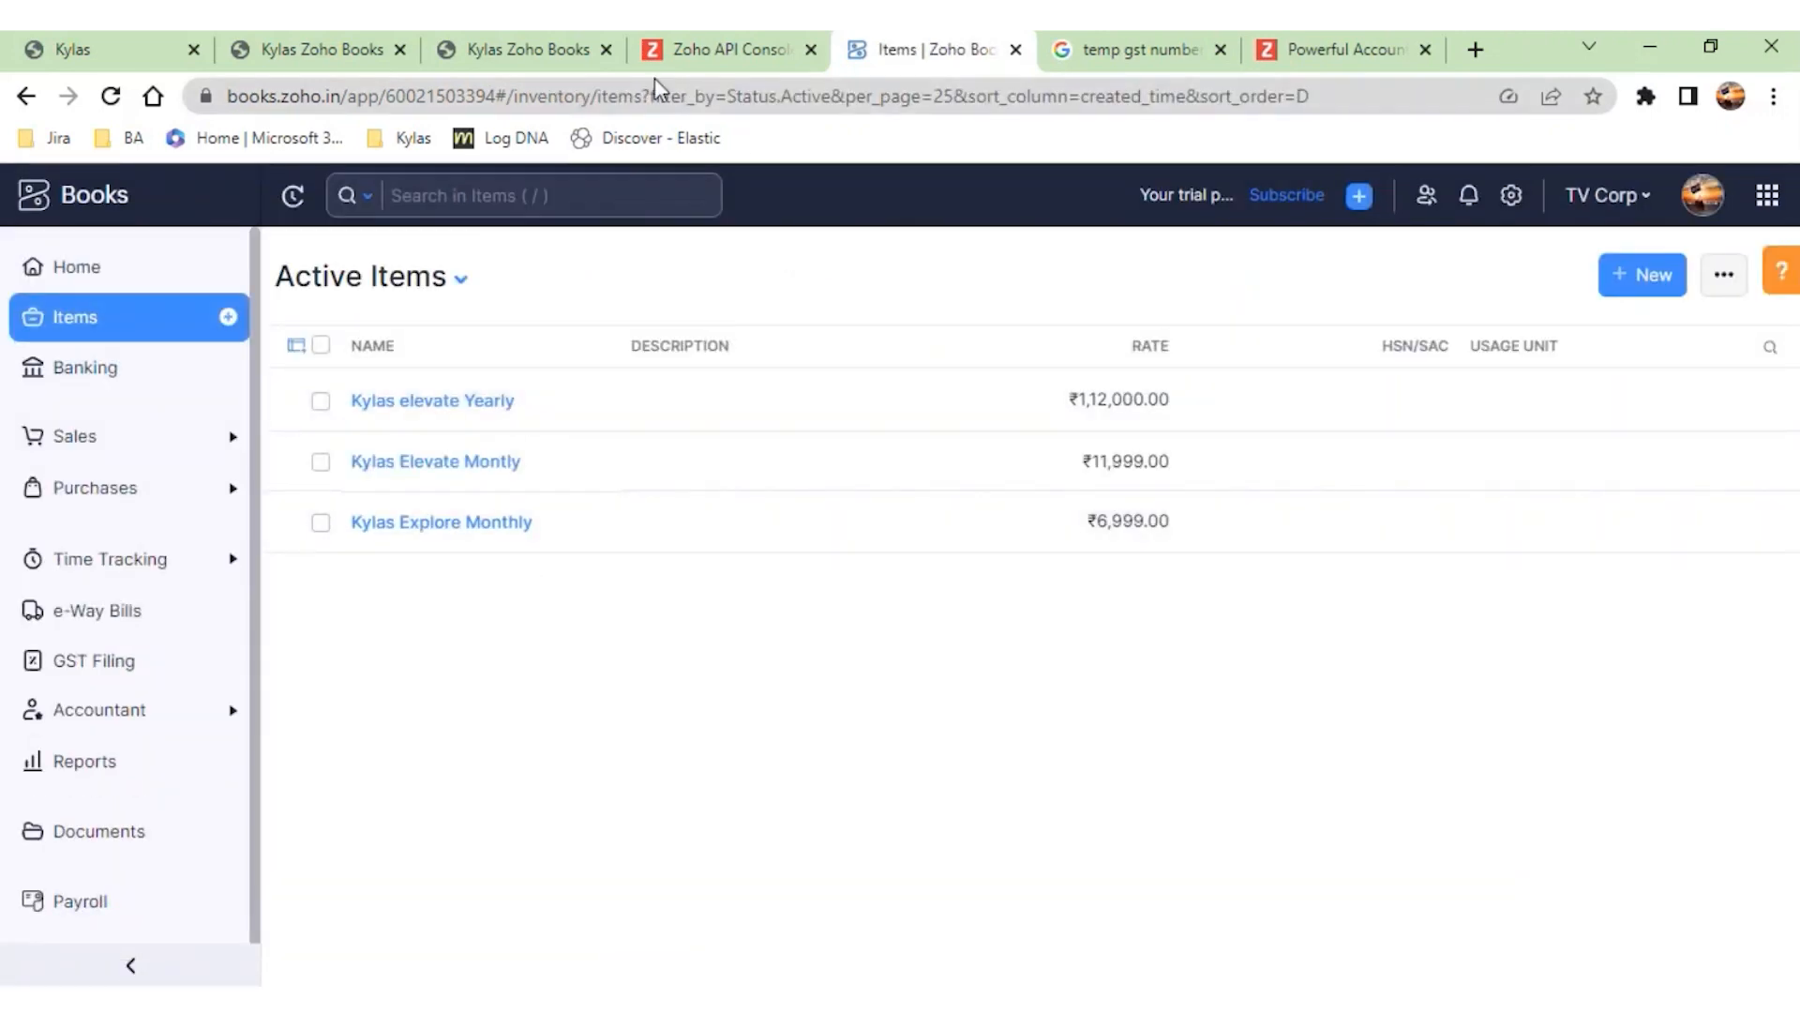
{"action": "left_click", "coordinate": [531, 59]}
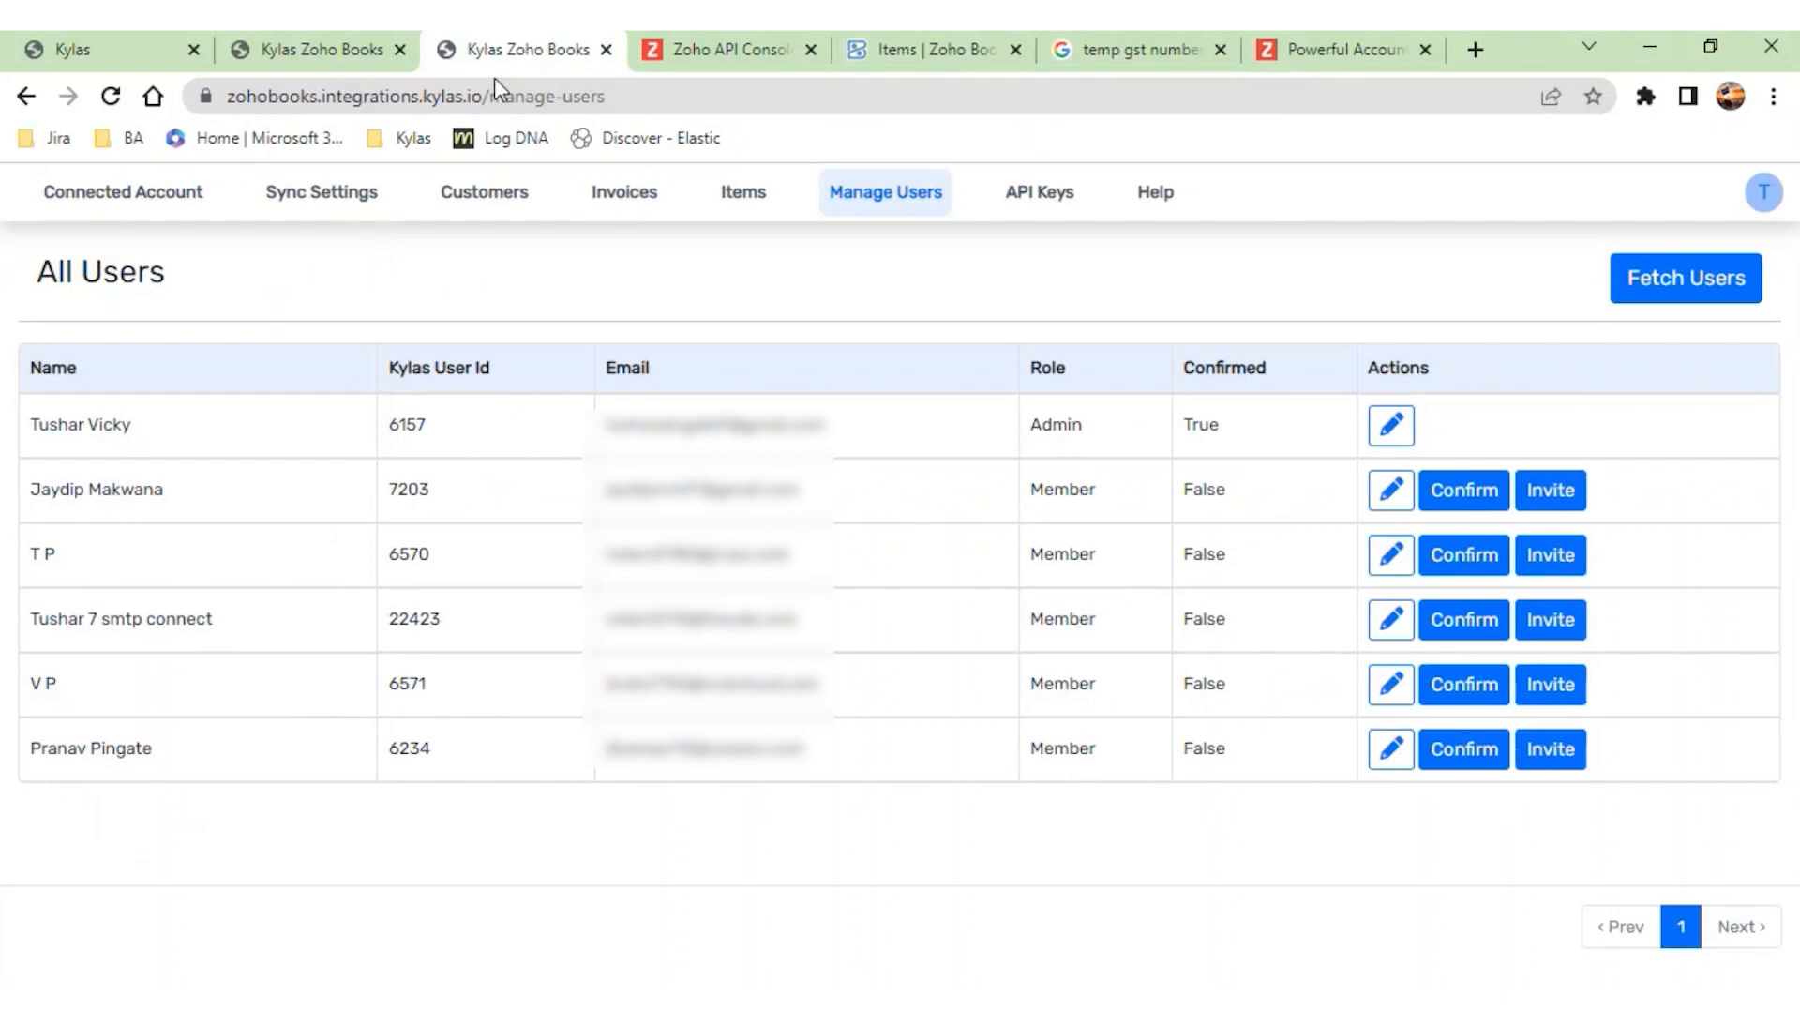
{"action": "left_click", "coordinate": [891, 51]}
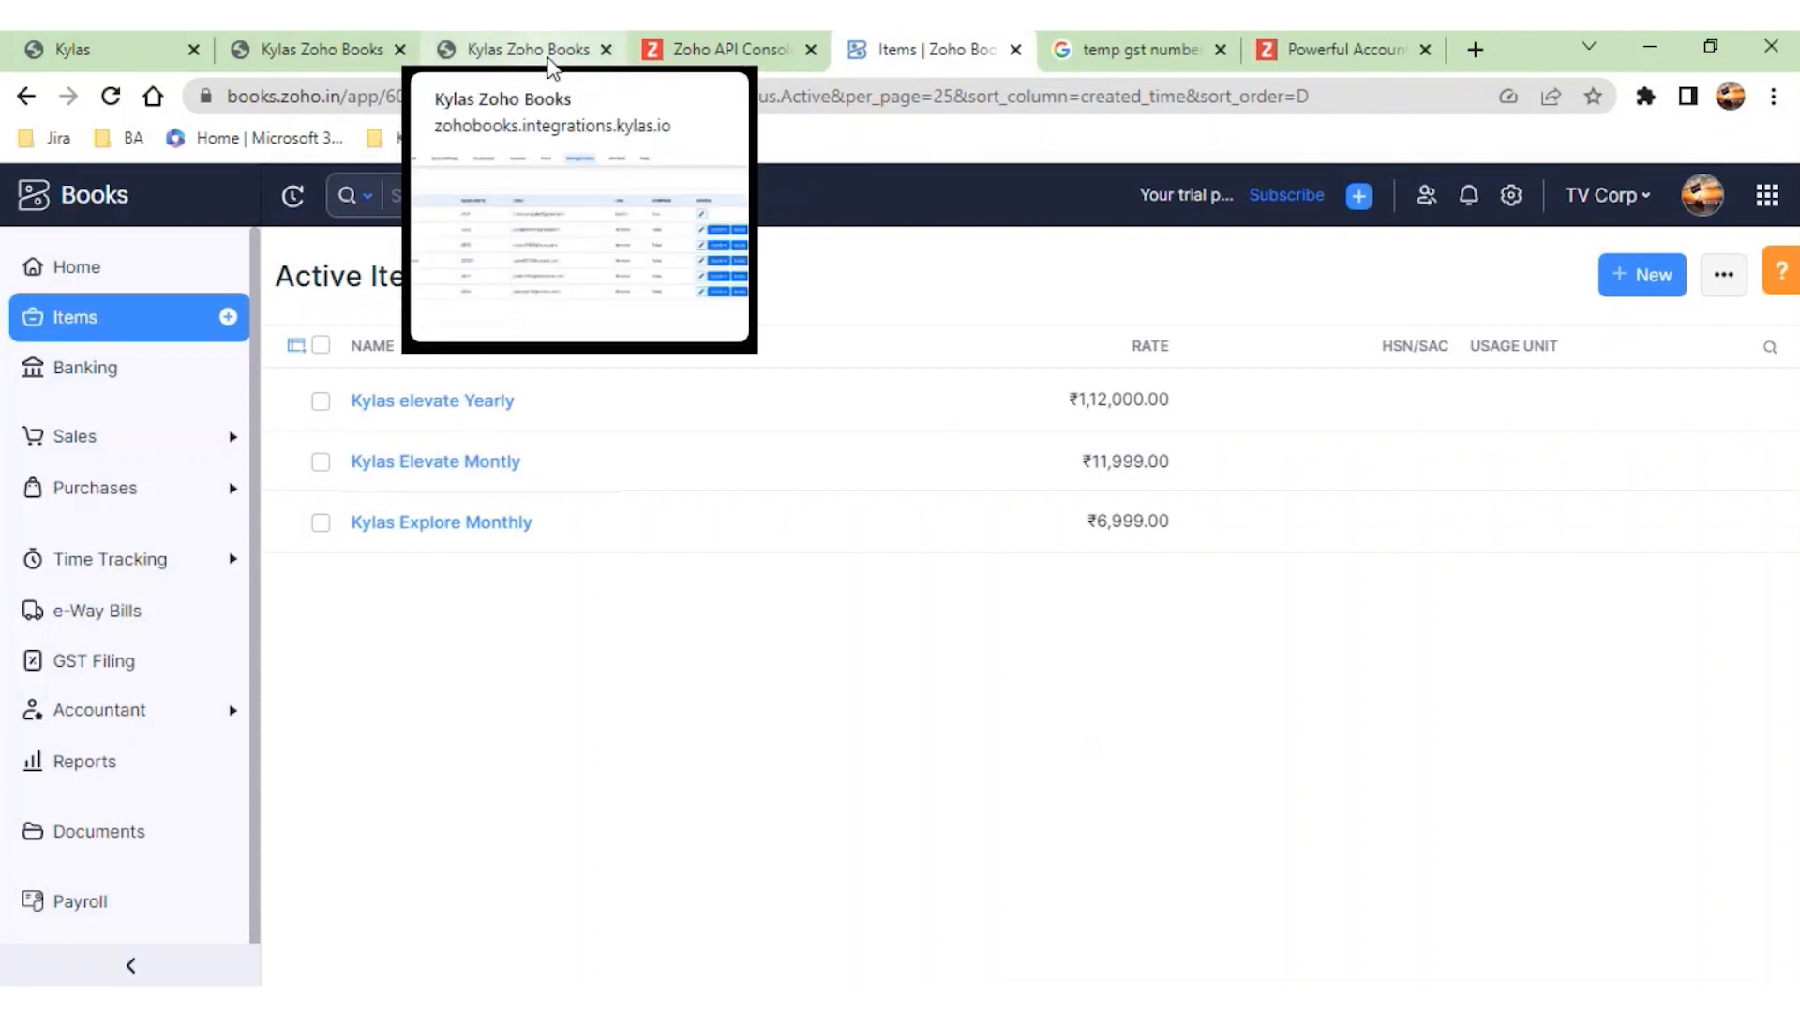
- In the integration's sync settings, add a Products/Items mapping from Kylas Item Code (Text Field) to Zoho Books Type (String)
{"action": "left_click", "coordinate": [550, 60]}
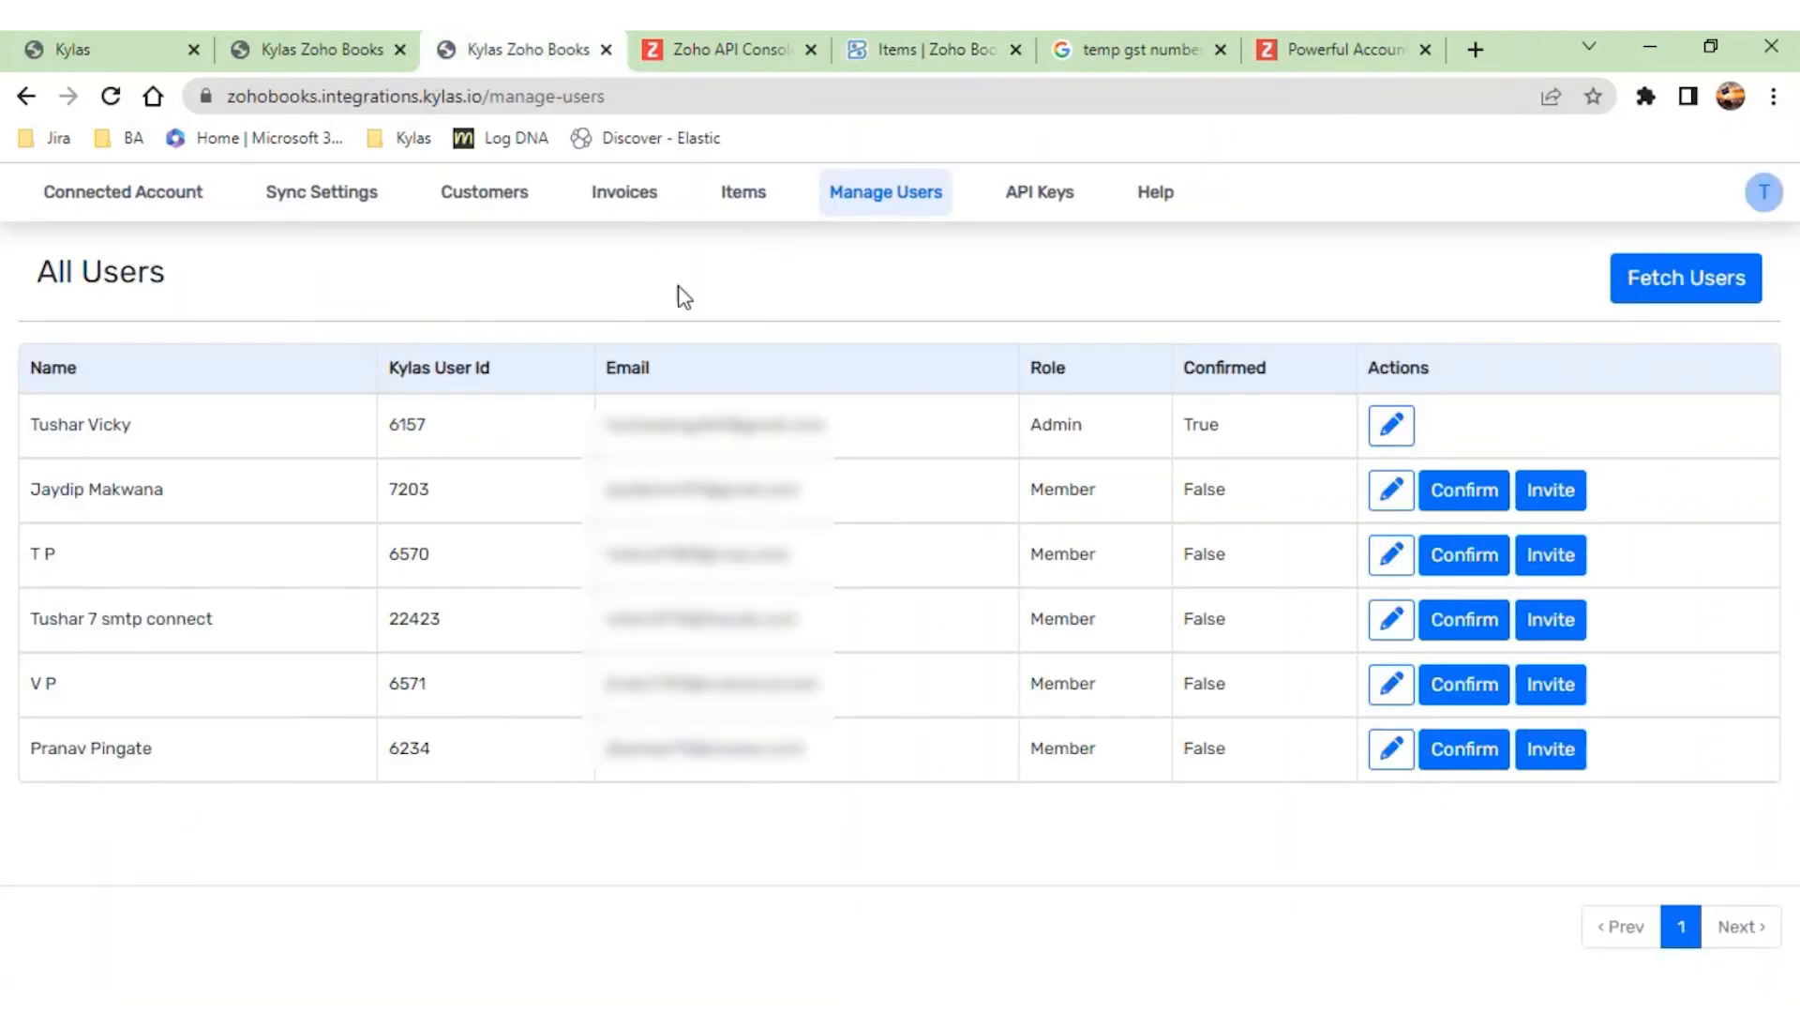
{"action": "left_click", "coordinate": [335, 218]}
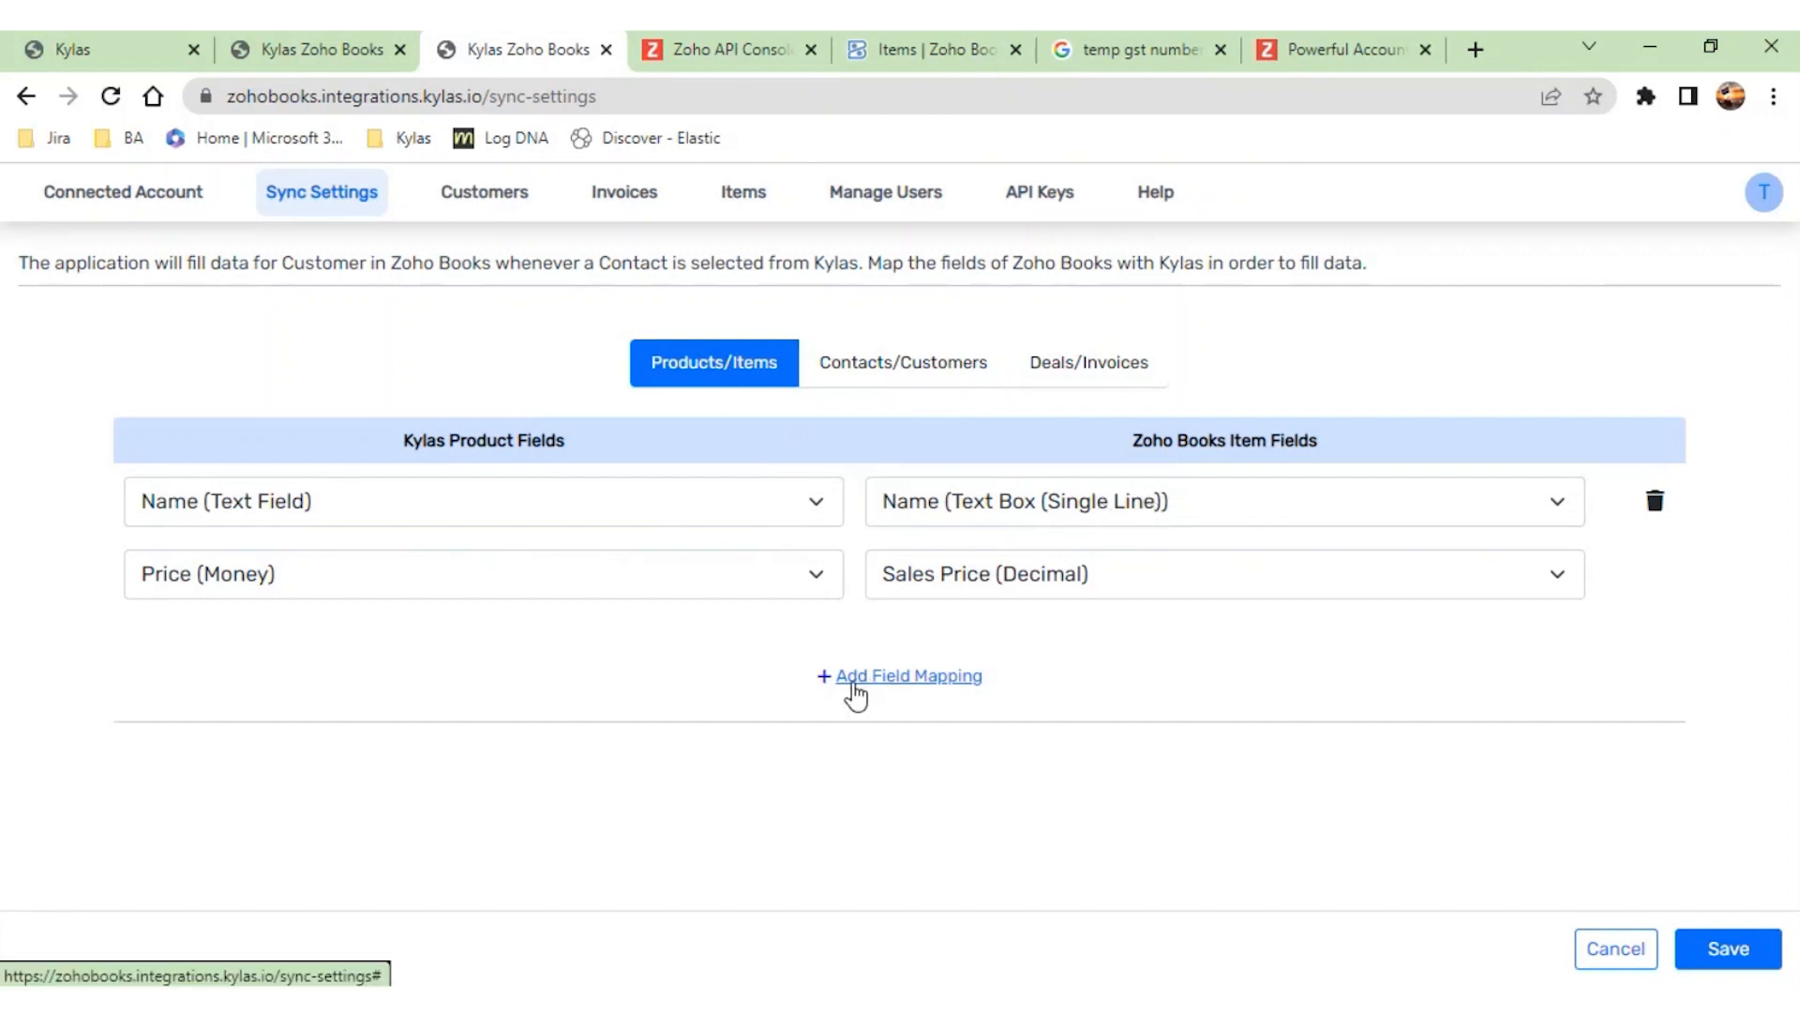
{"action": "left_click", "coordinate": [855, 689]}
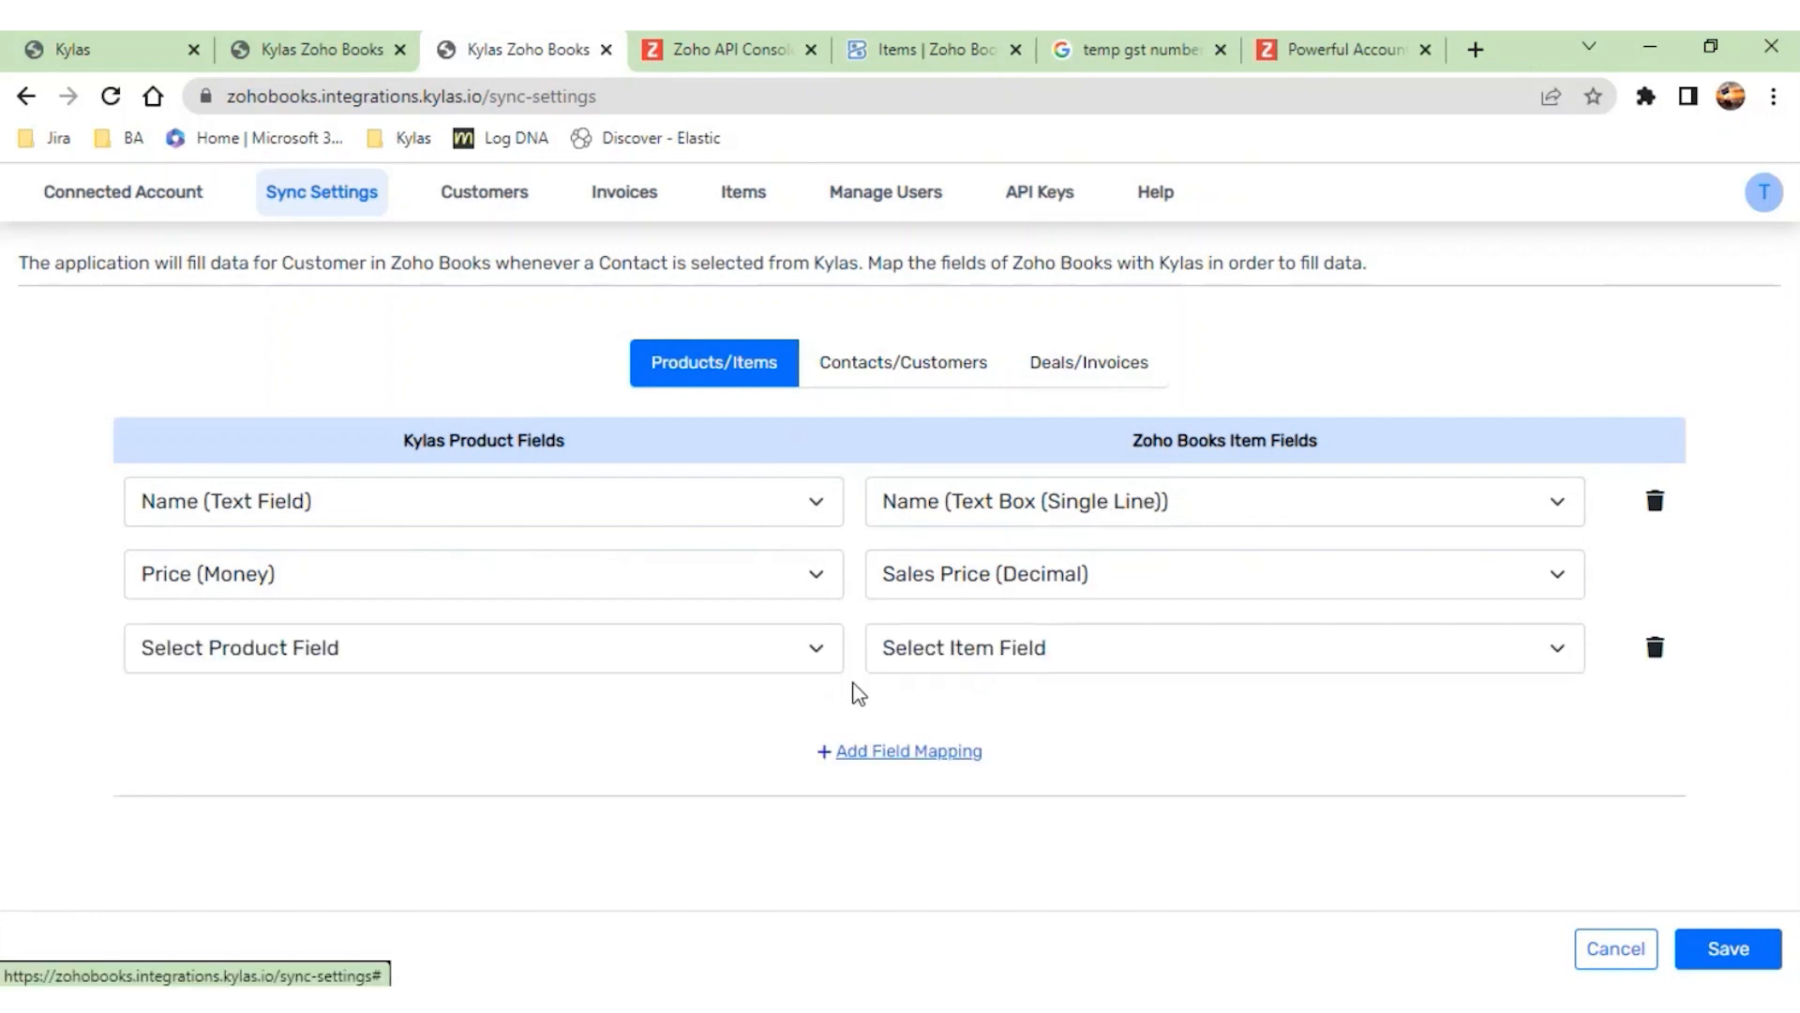
{"action": "left_click", "coordinate": [1051, 664]}
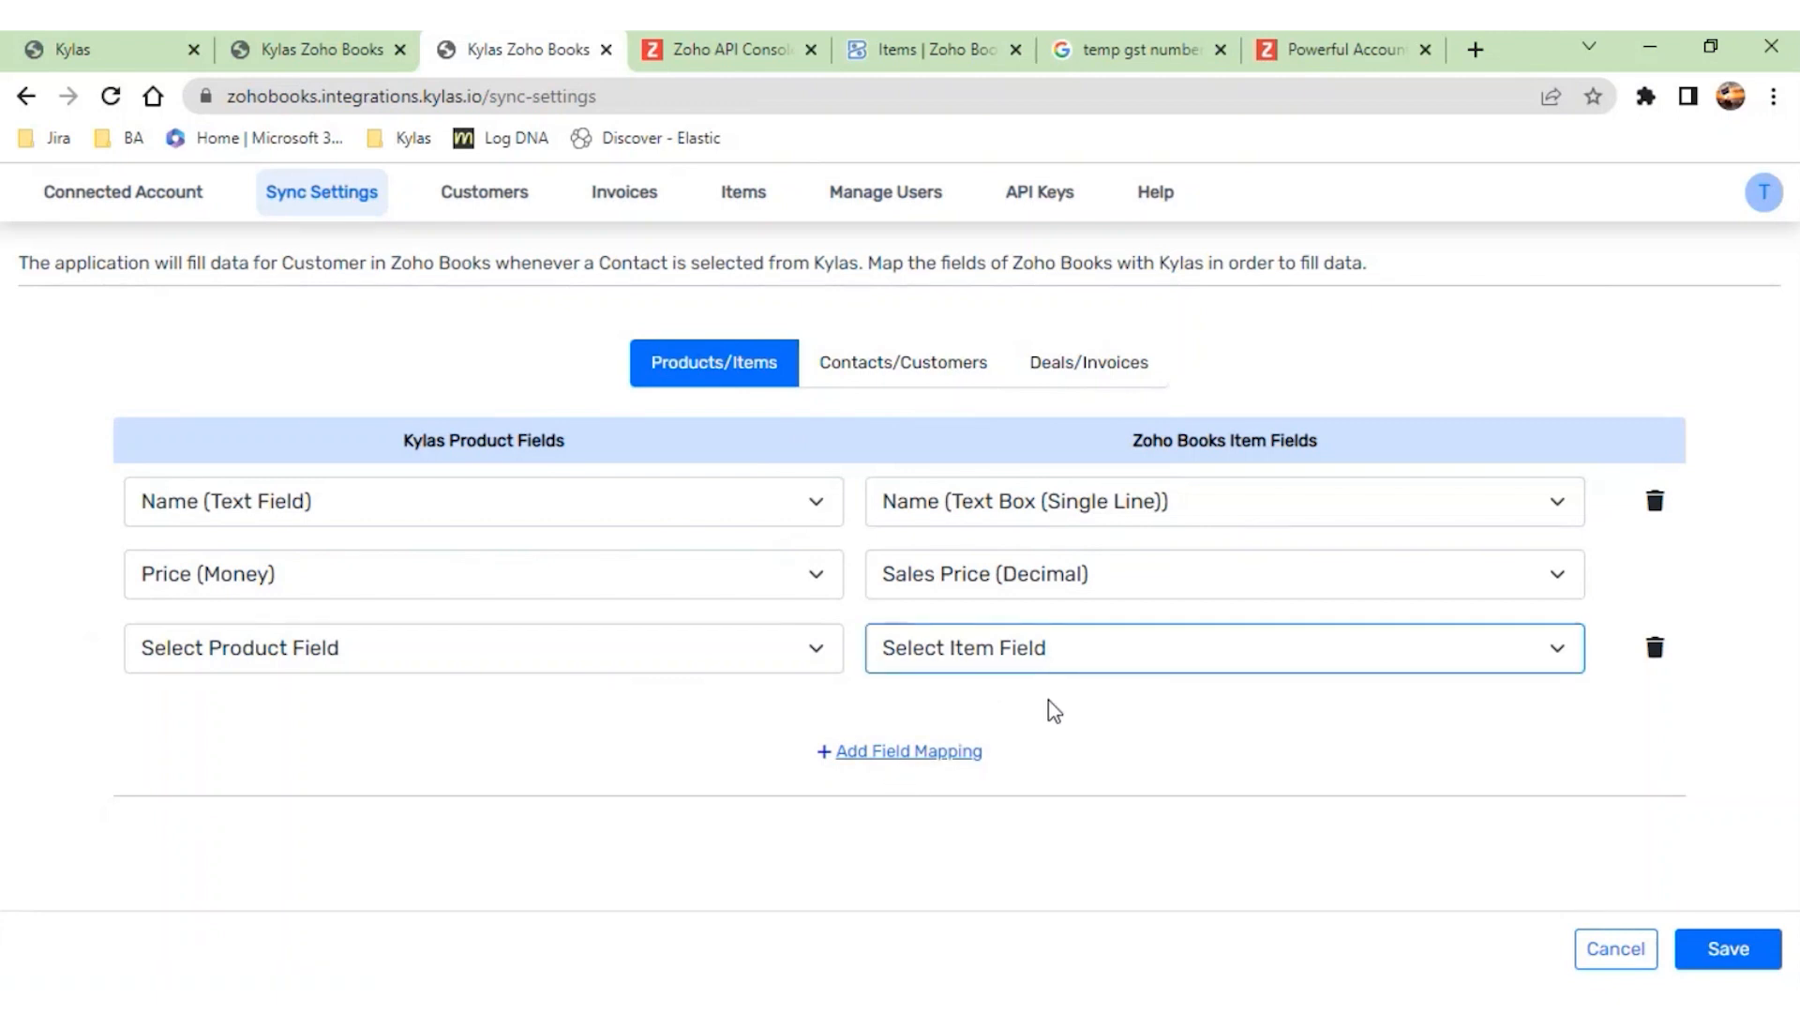
{"action": "left_click", "coordinate": [1037, 730]}
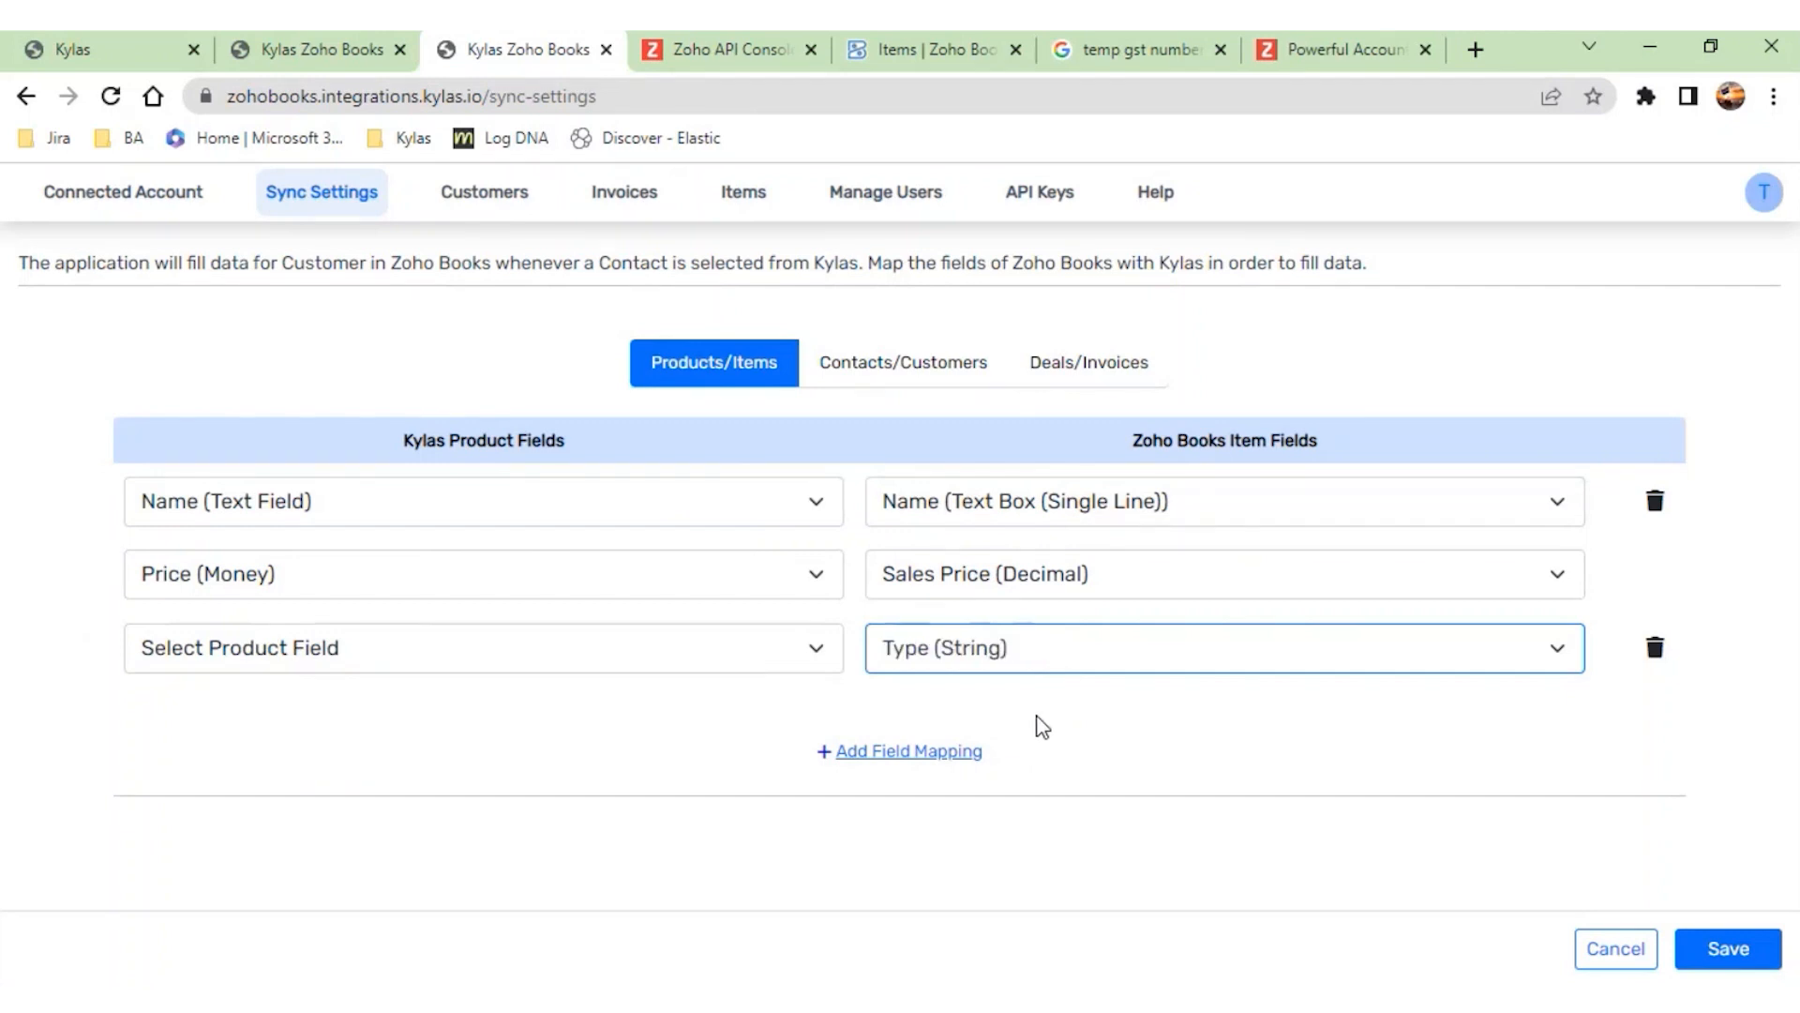
{"action": "left_click", "coordinate": [540, 656]}
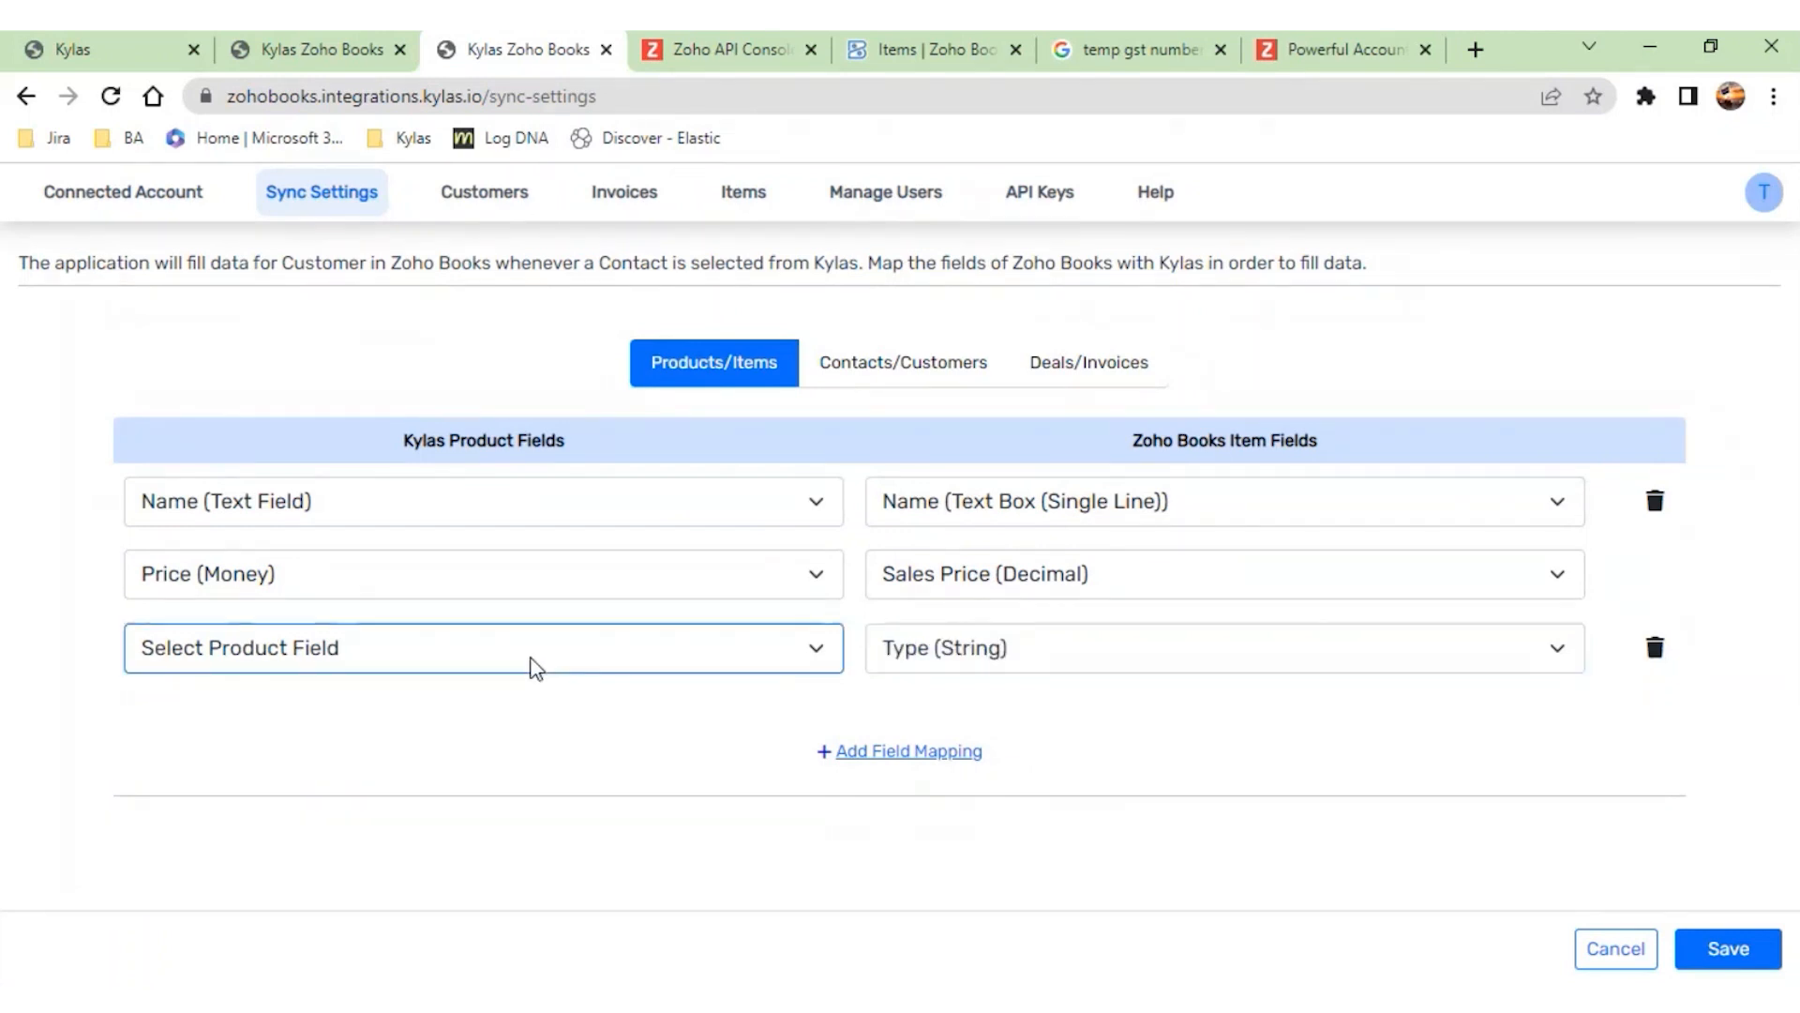
{"action": "left_click", "coordinate": [335, 821]}
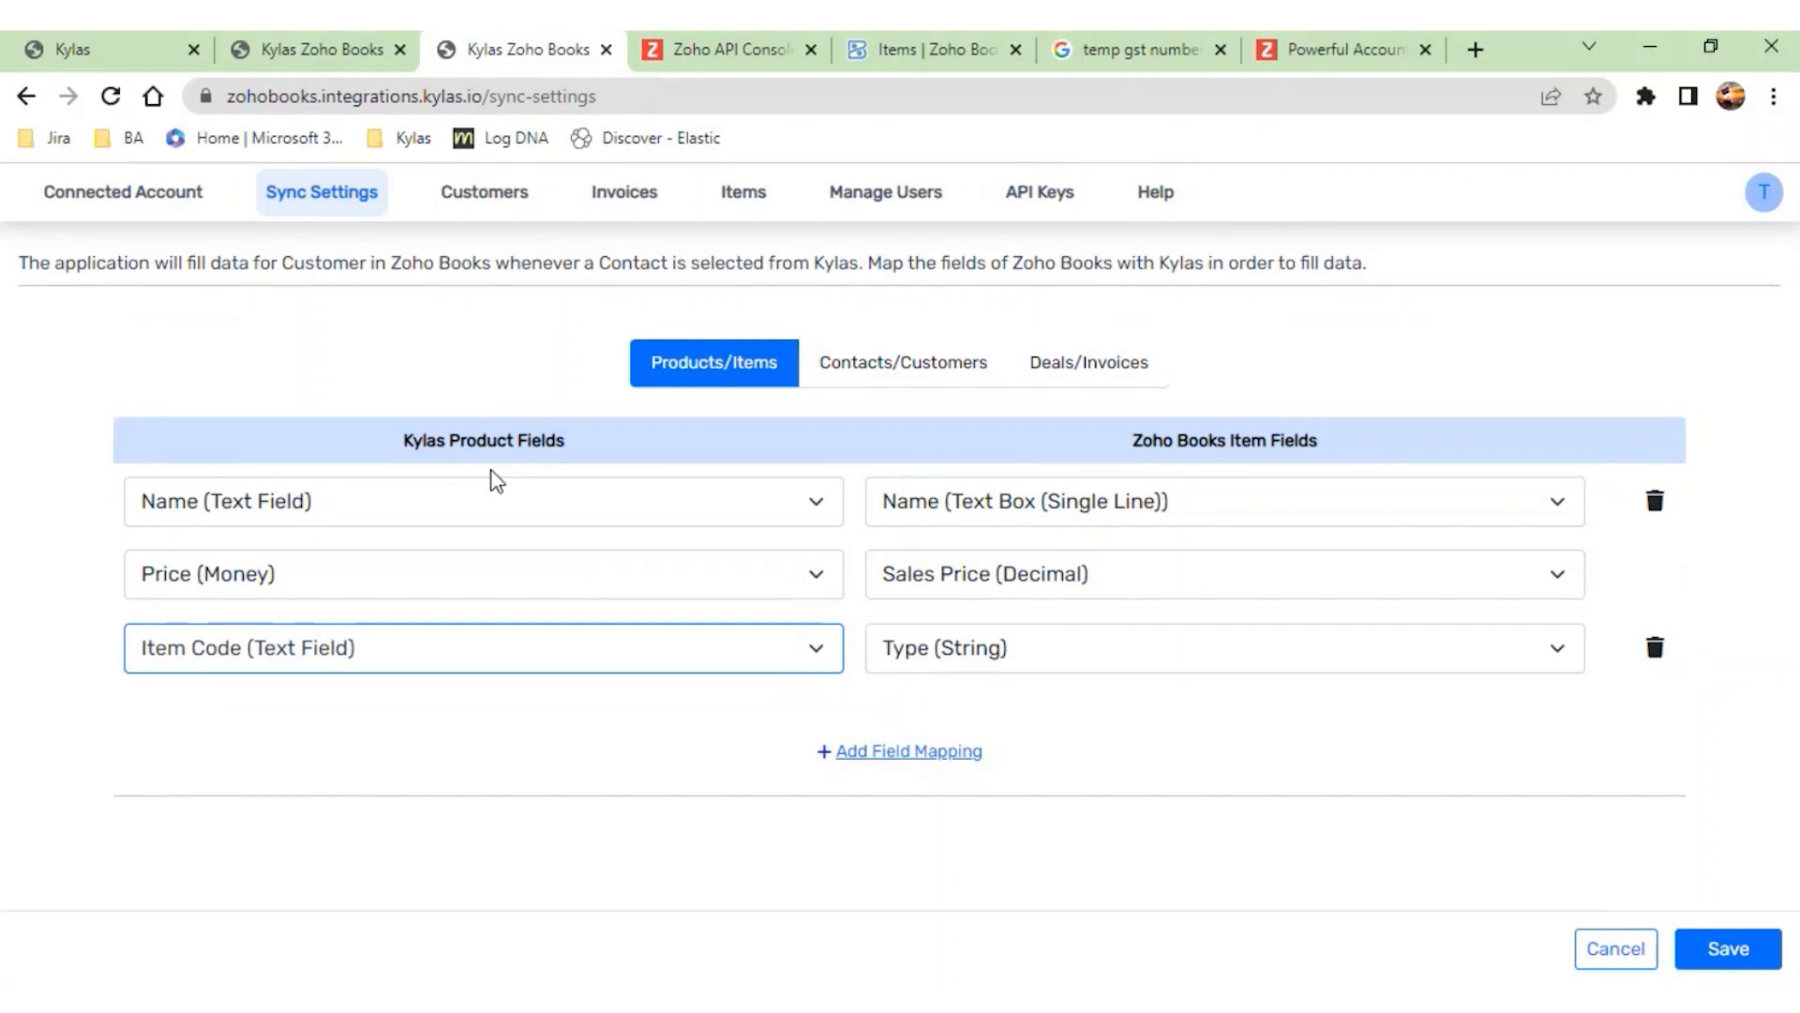
- Review the Contacts/Customers and Deals/Invoices field mappings, save the sync settings and dismiss the notice
{"action": "left_click", "coordinate": [947, 375]}
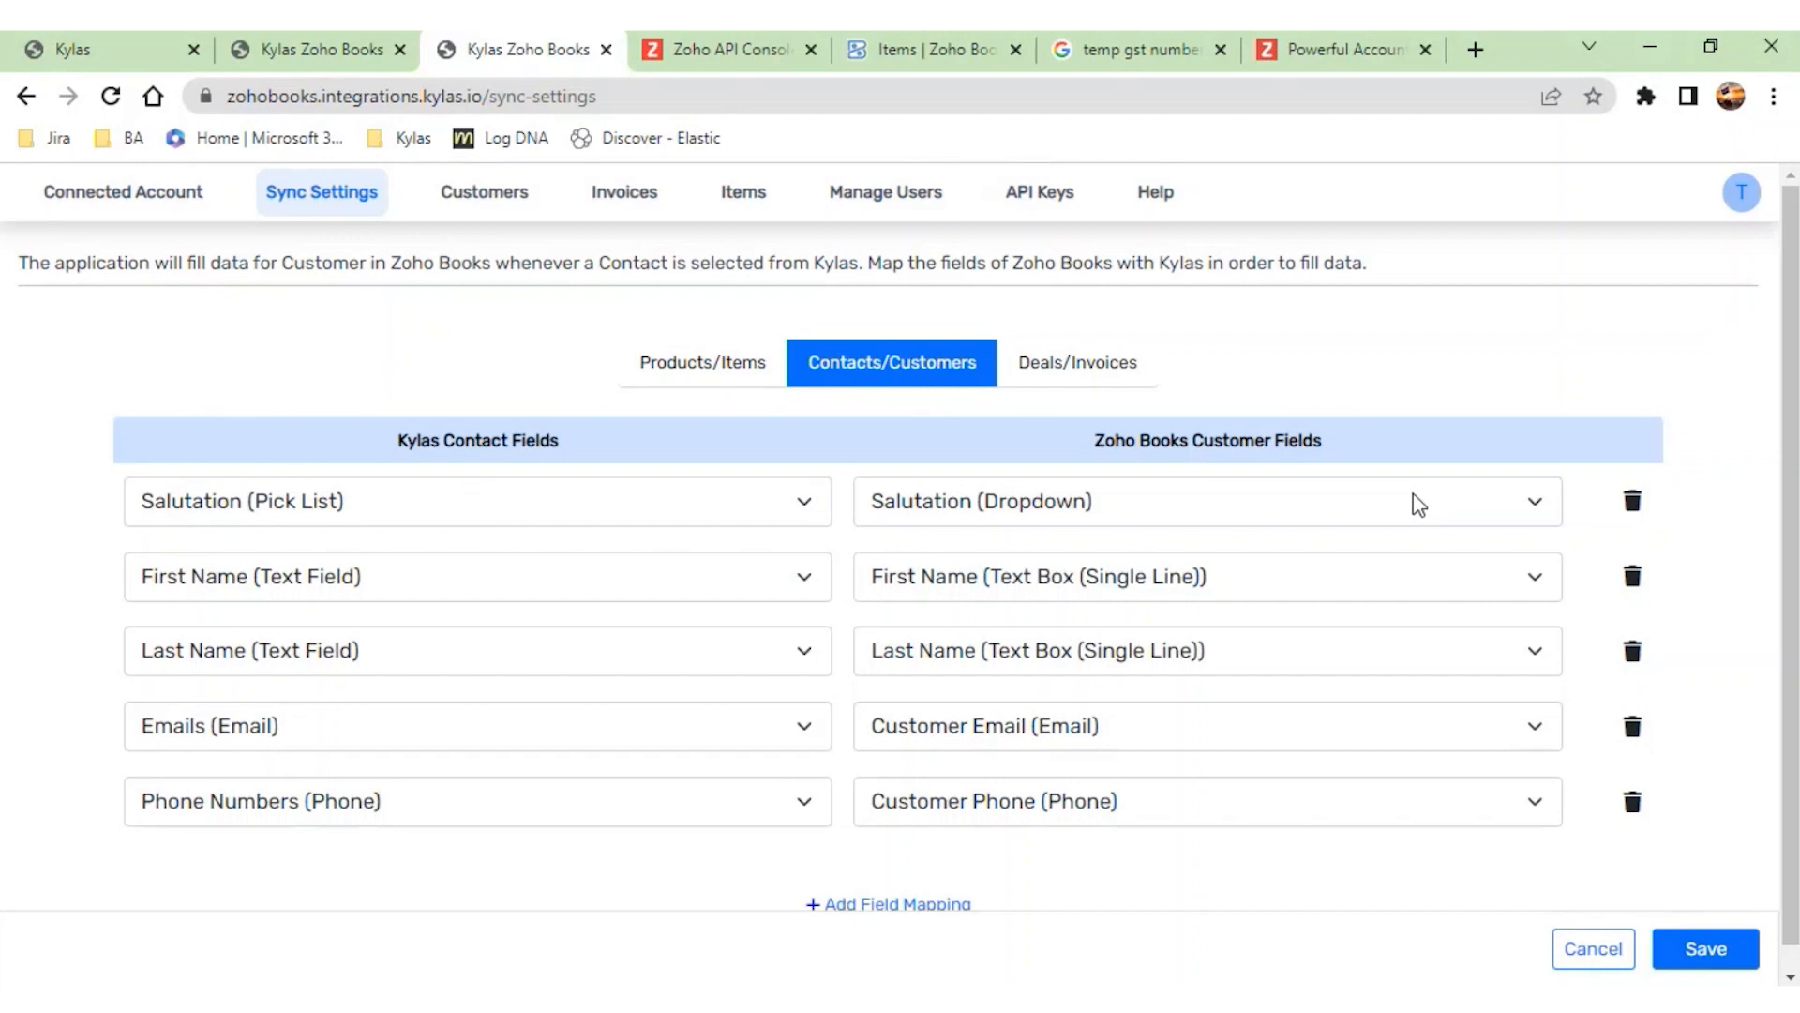
{"action": "scroll", "coordinate": [1219, 544], "scroll_direction": "down", "scroll_amount": 1}
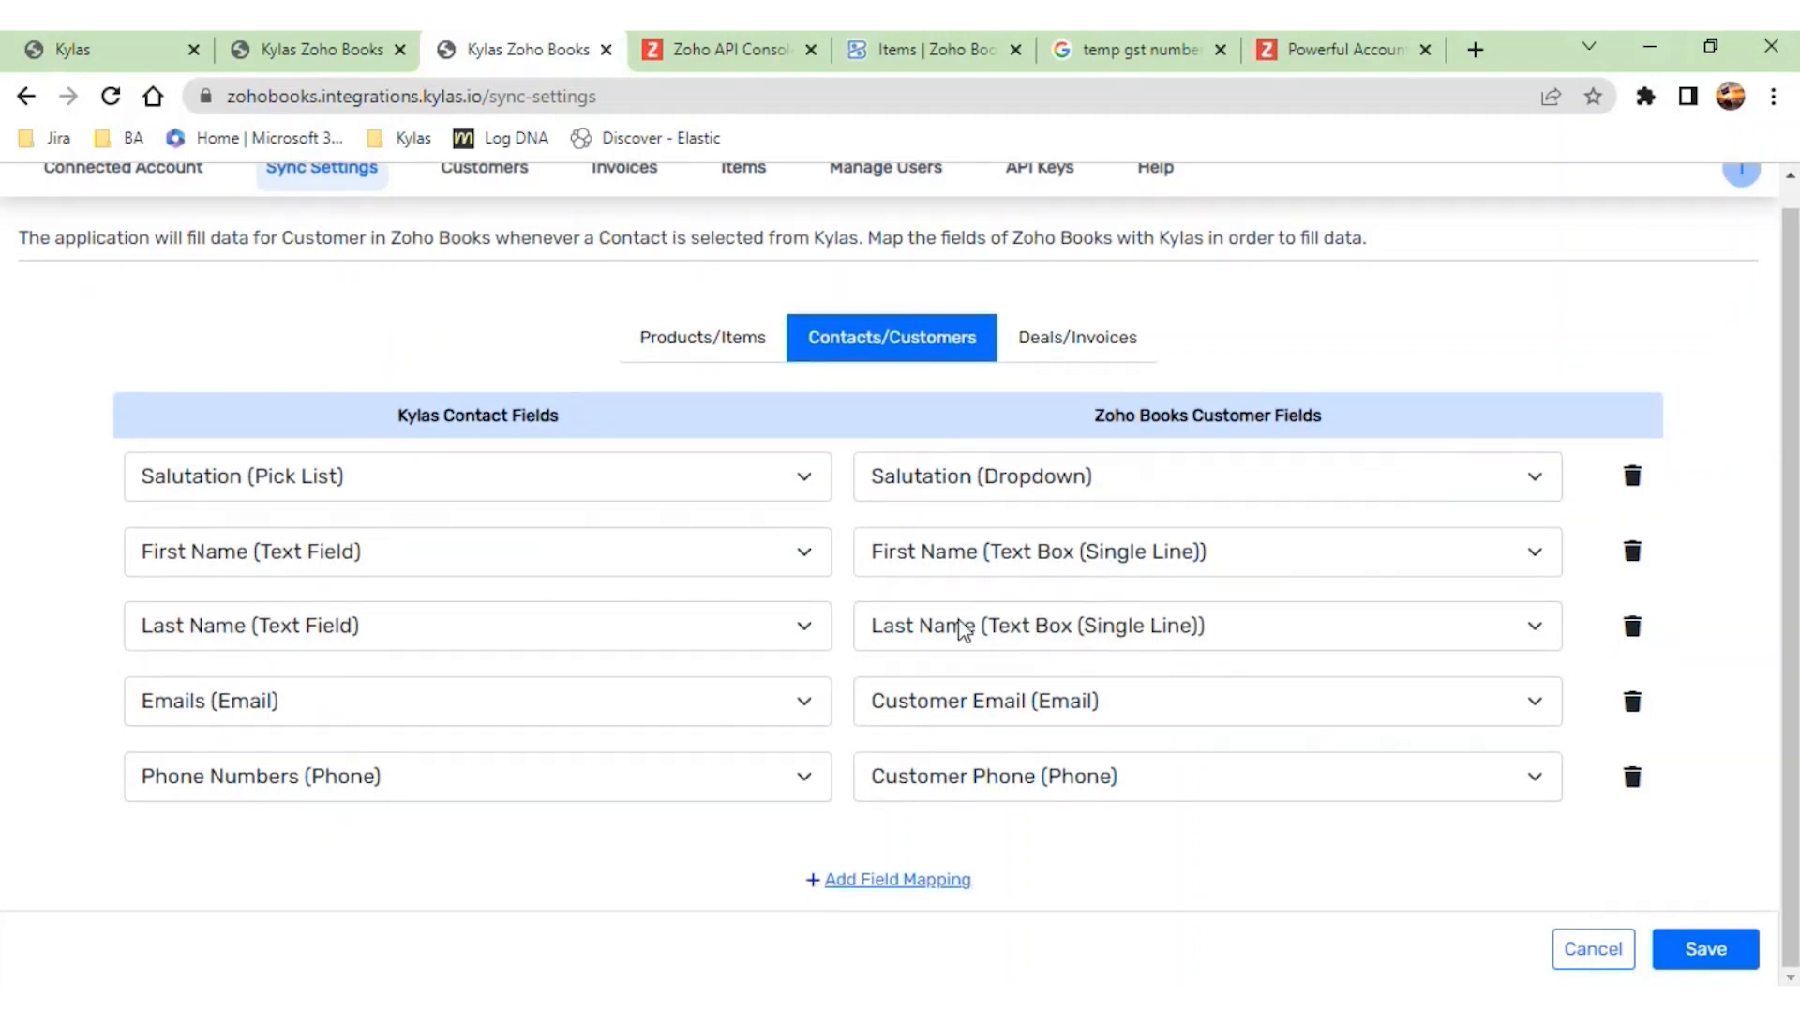
{"action": "left_click", "coordinate": [1077, 349]}
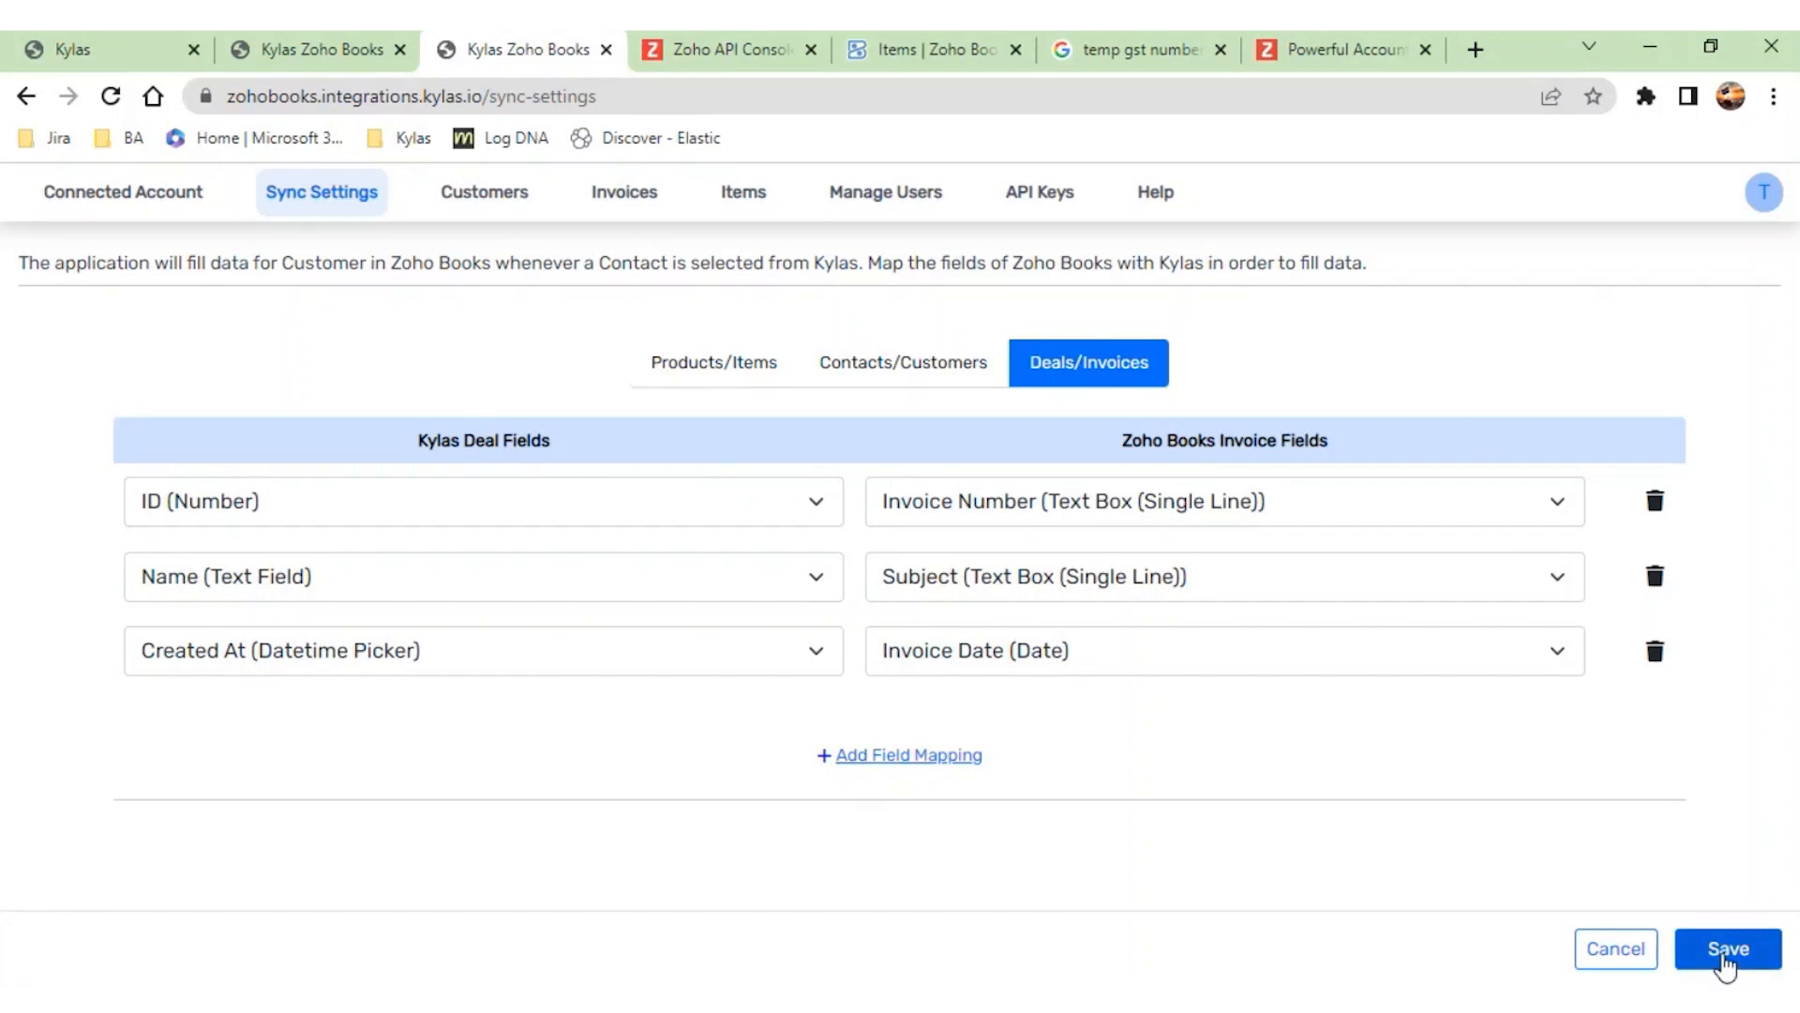
{"action": "left_click", "coordinate": [1725, 961]}
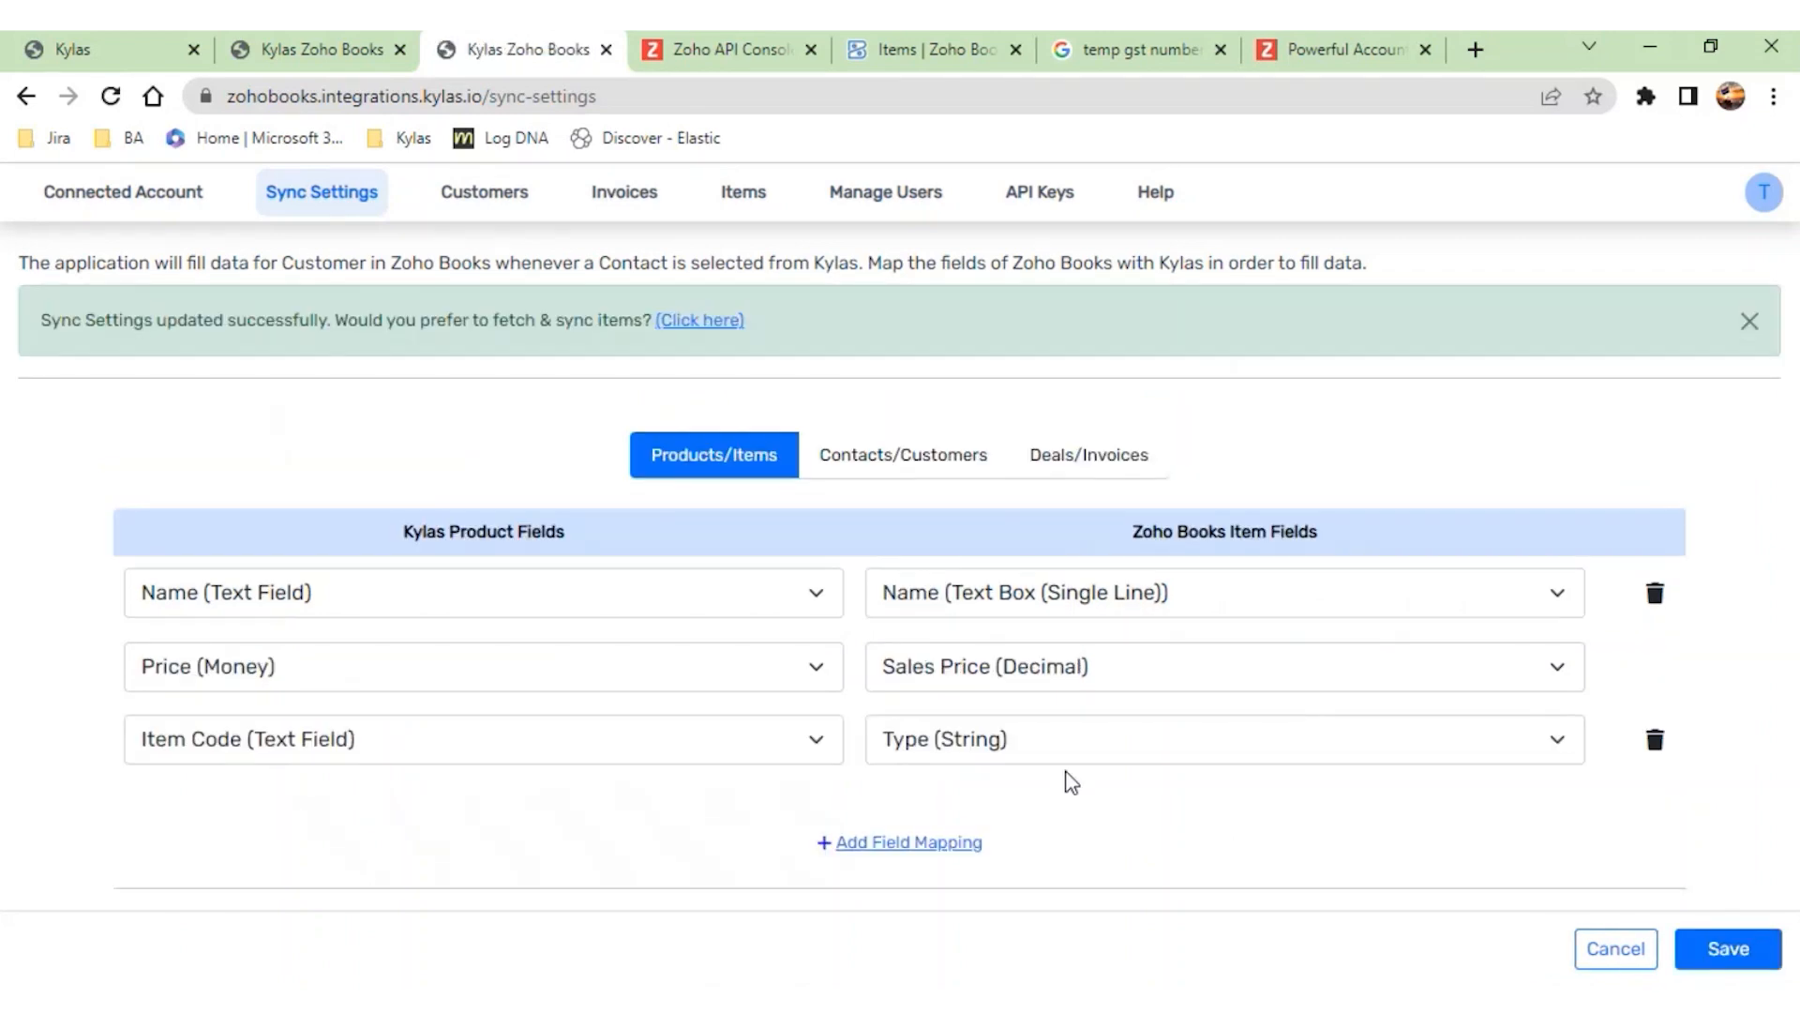
{"action": "left_click", "coordinate": [1750, 321]}
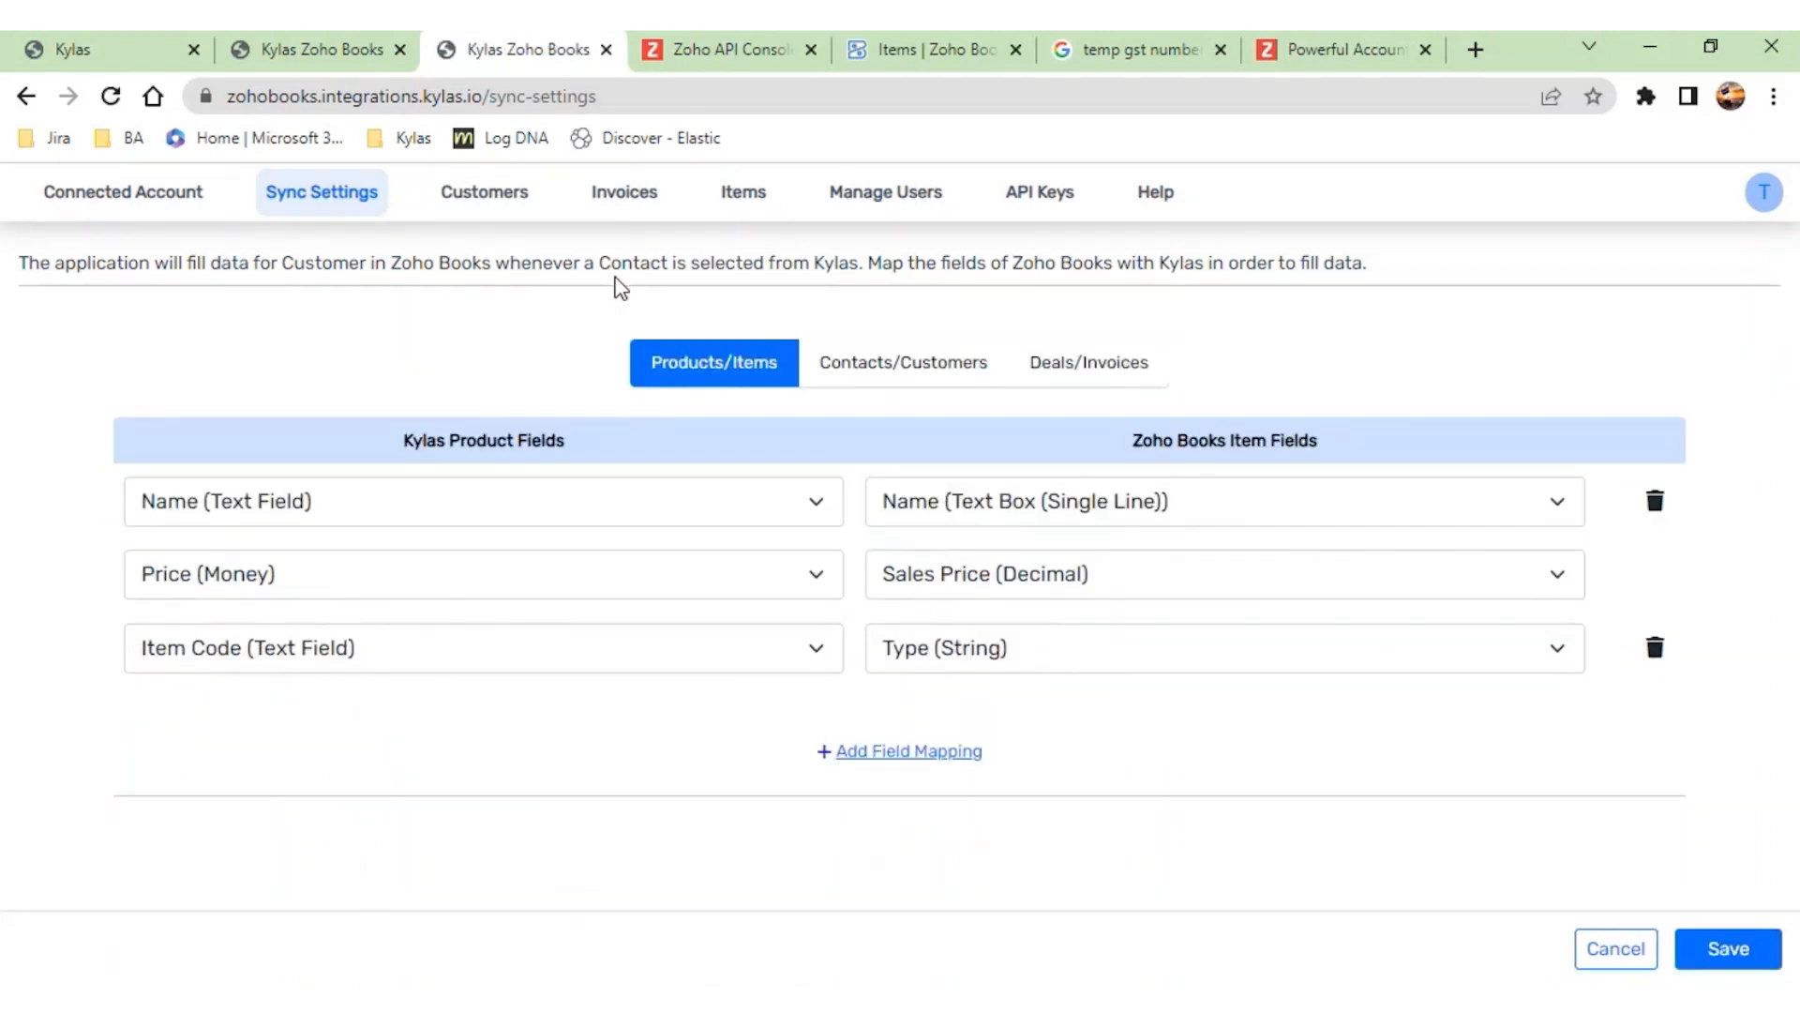
- Check the items in Zoho Books and fetch them into the integration's item list
{"action": "left_click", "coordinate": [870, 54]}
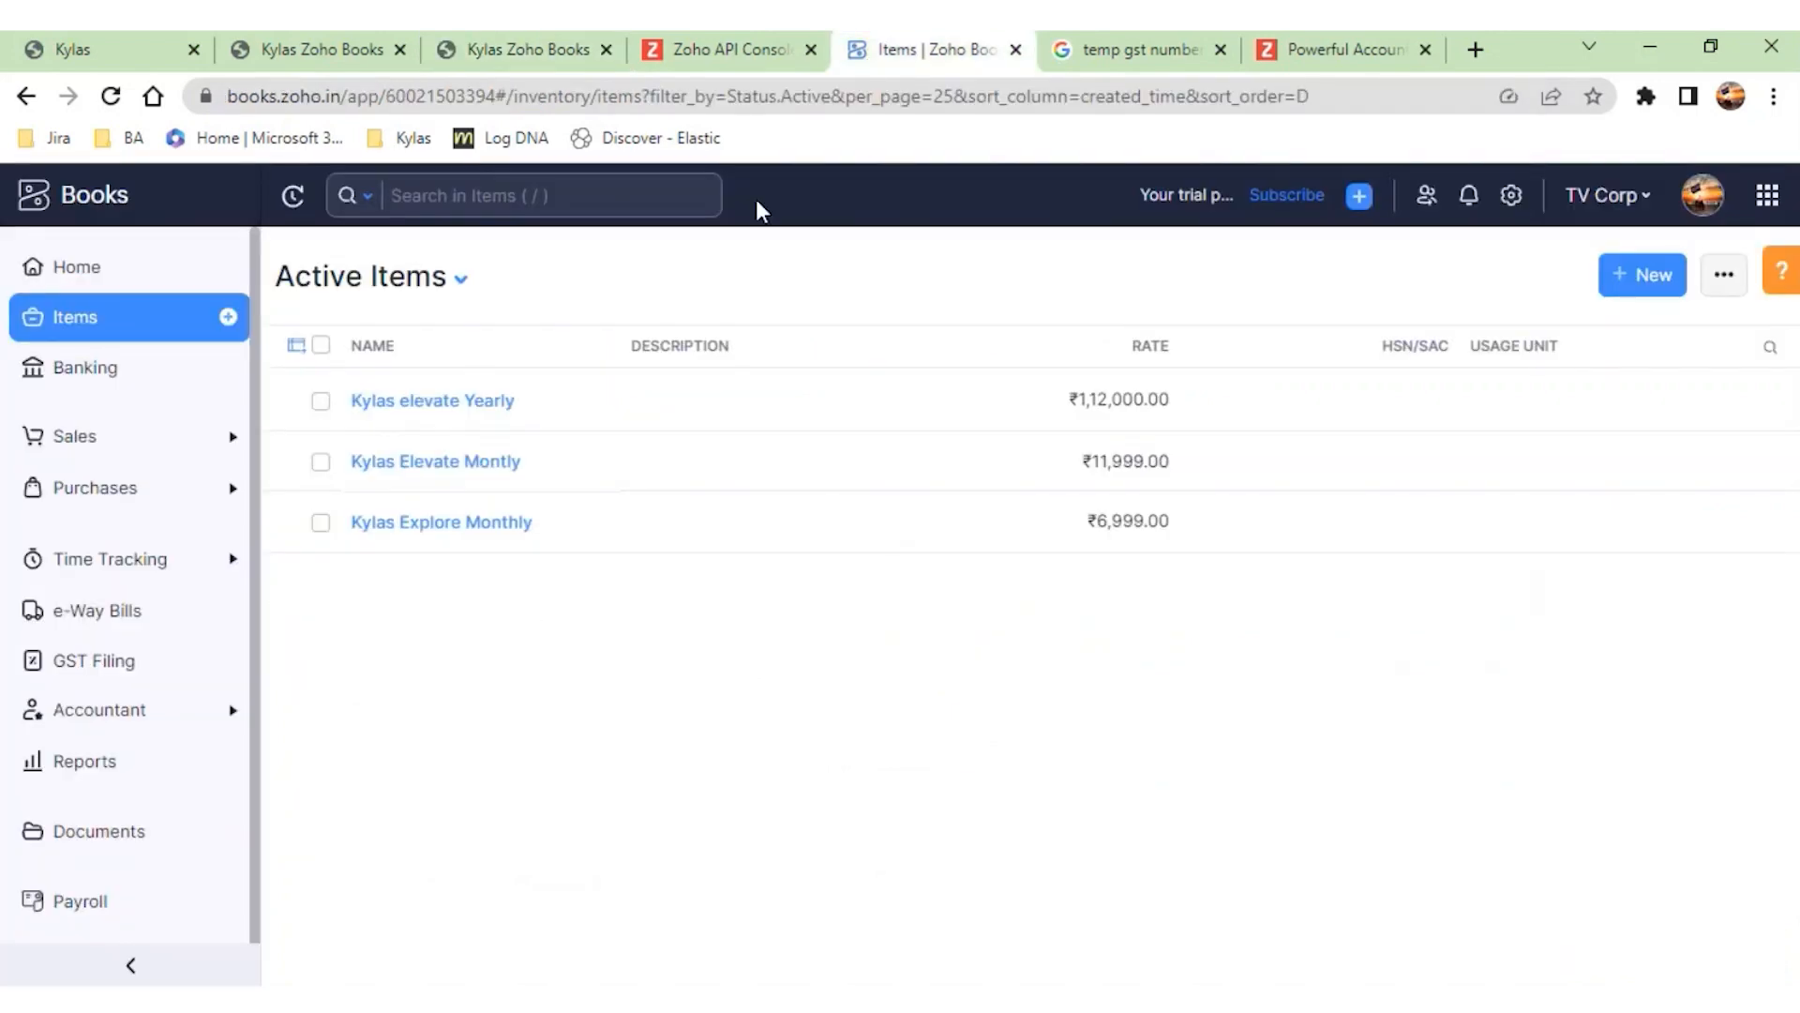
{"action": "left_click", "coordinate": [440, 51]}
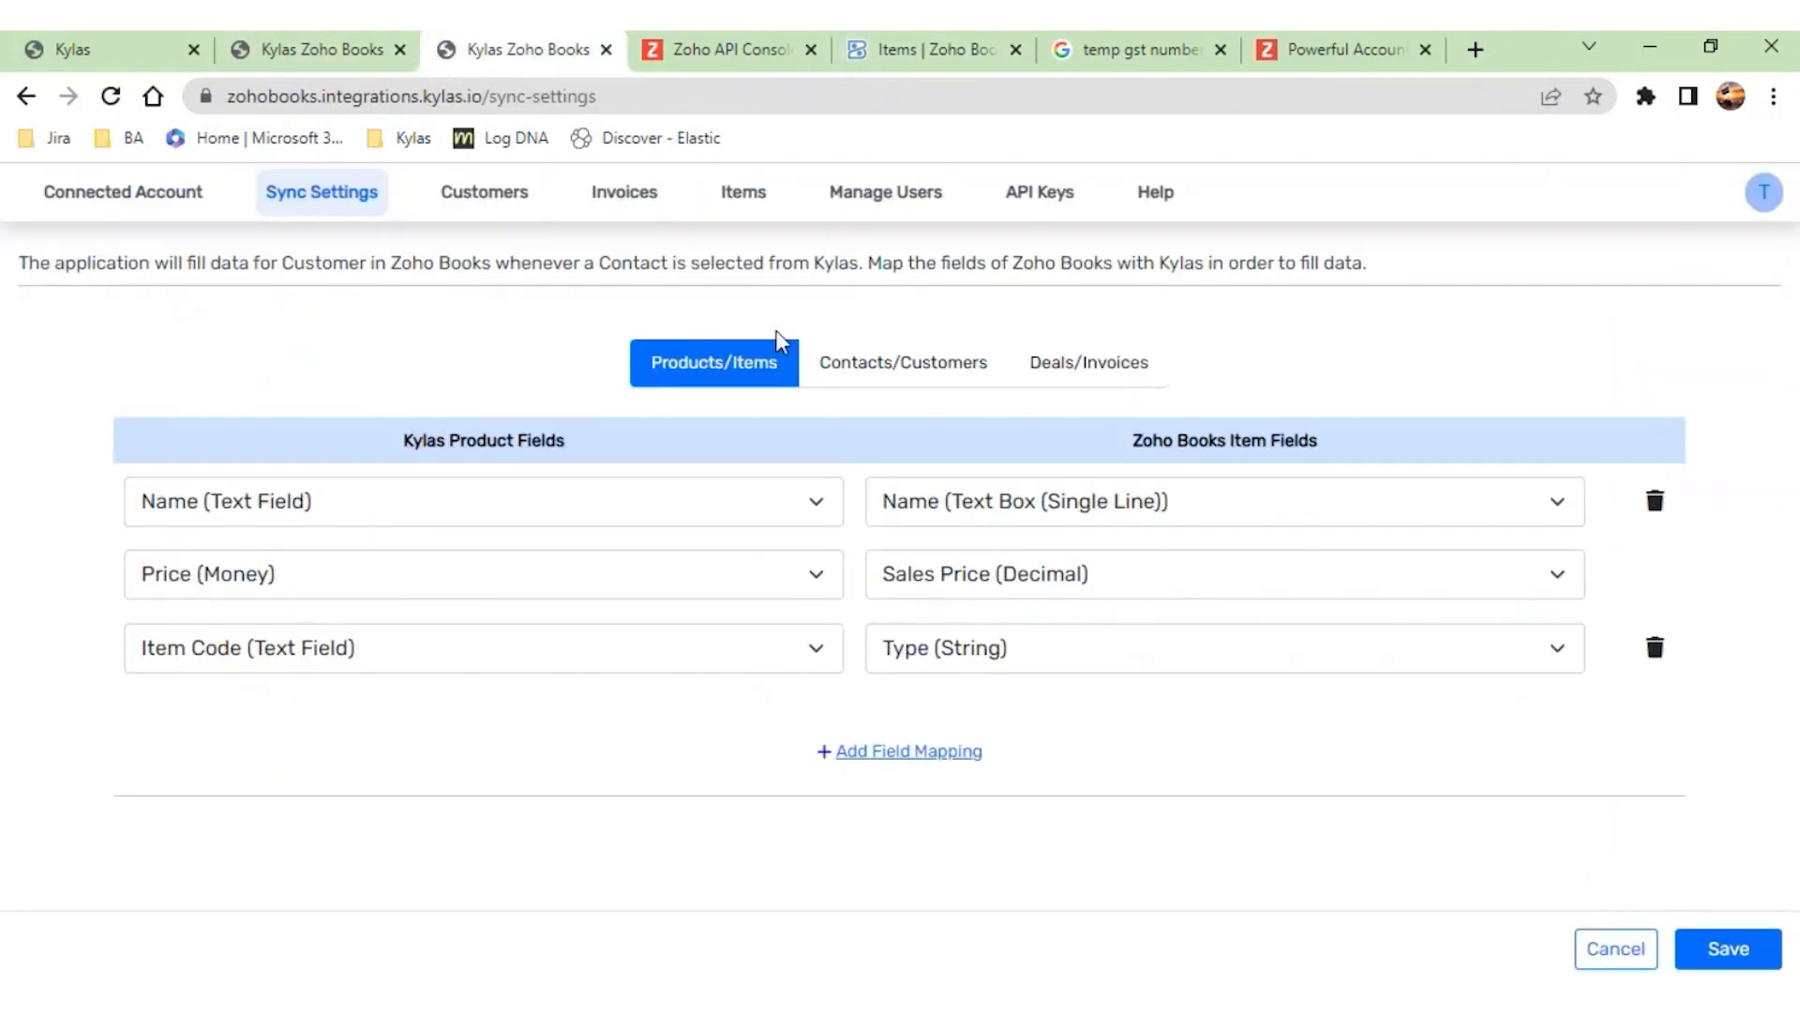
{"action": "left_click", "coordinate": [754, 199]}
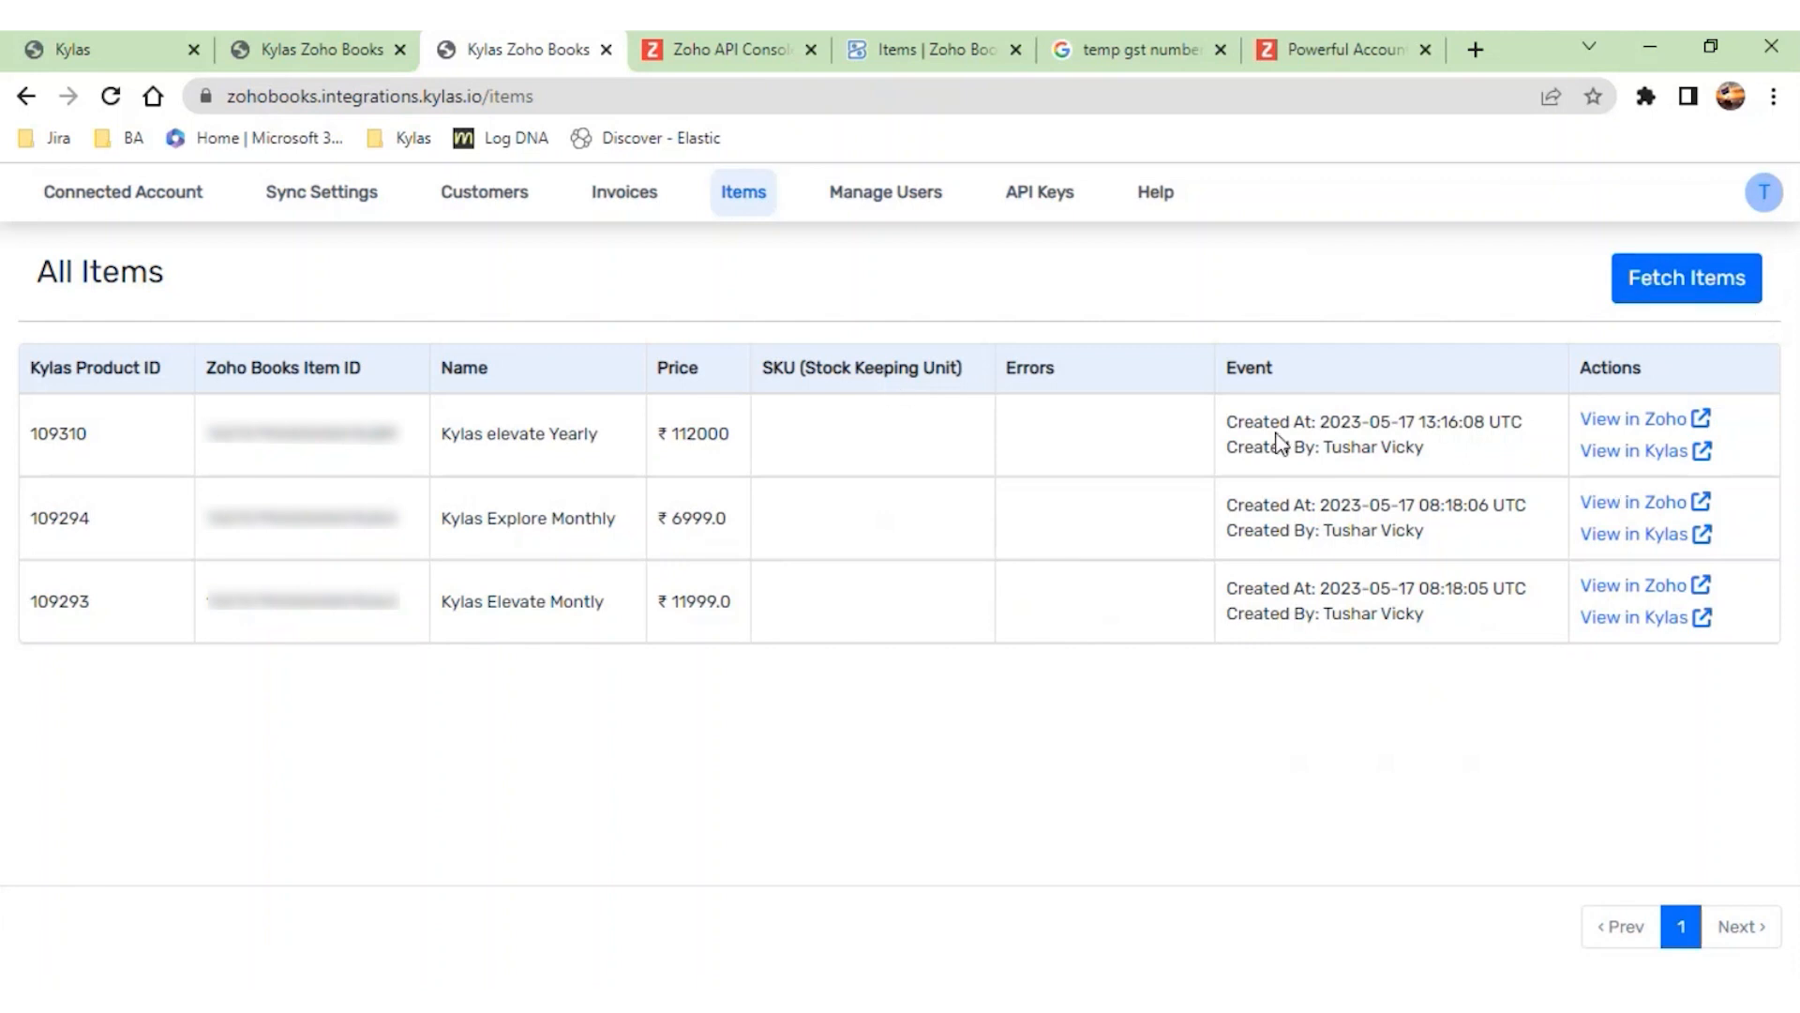
{"action": "left_click", "coordinate": [1666, 312]}
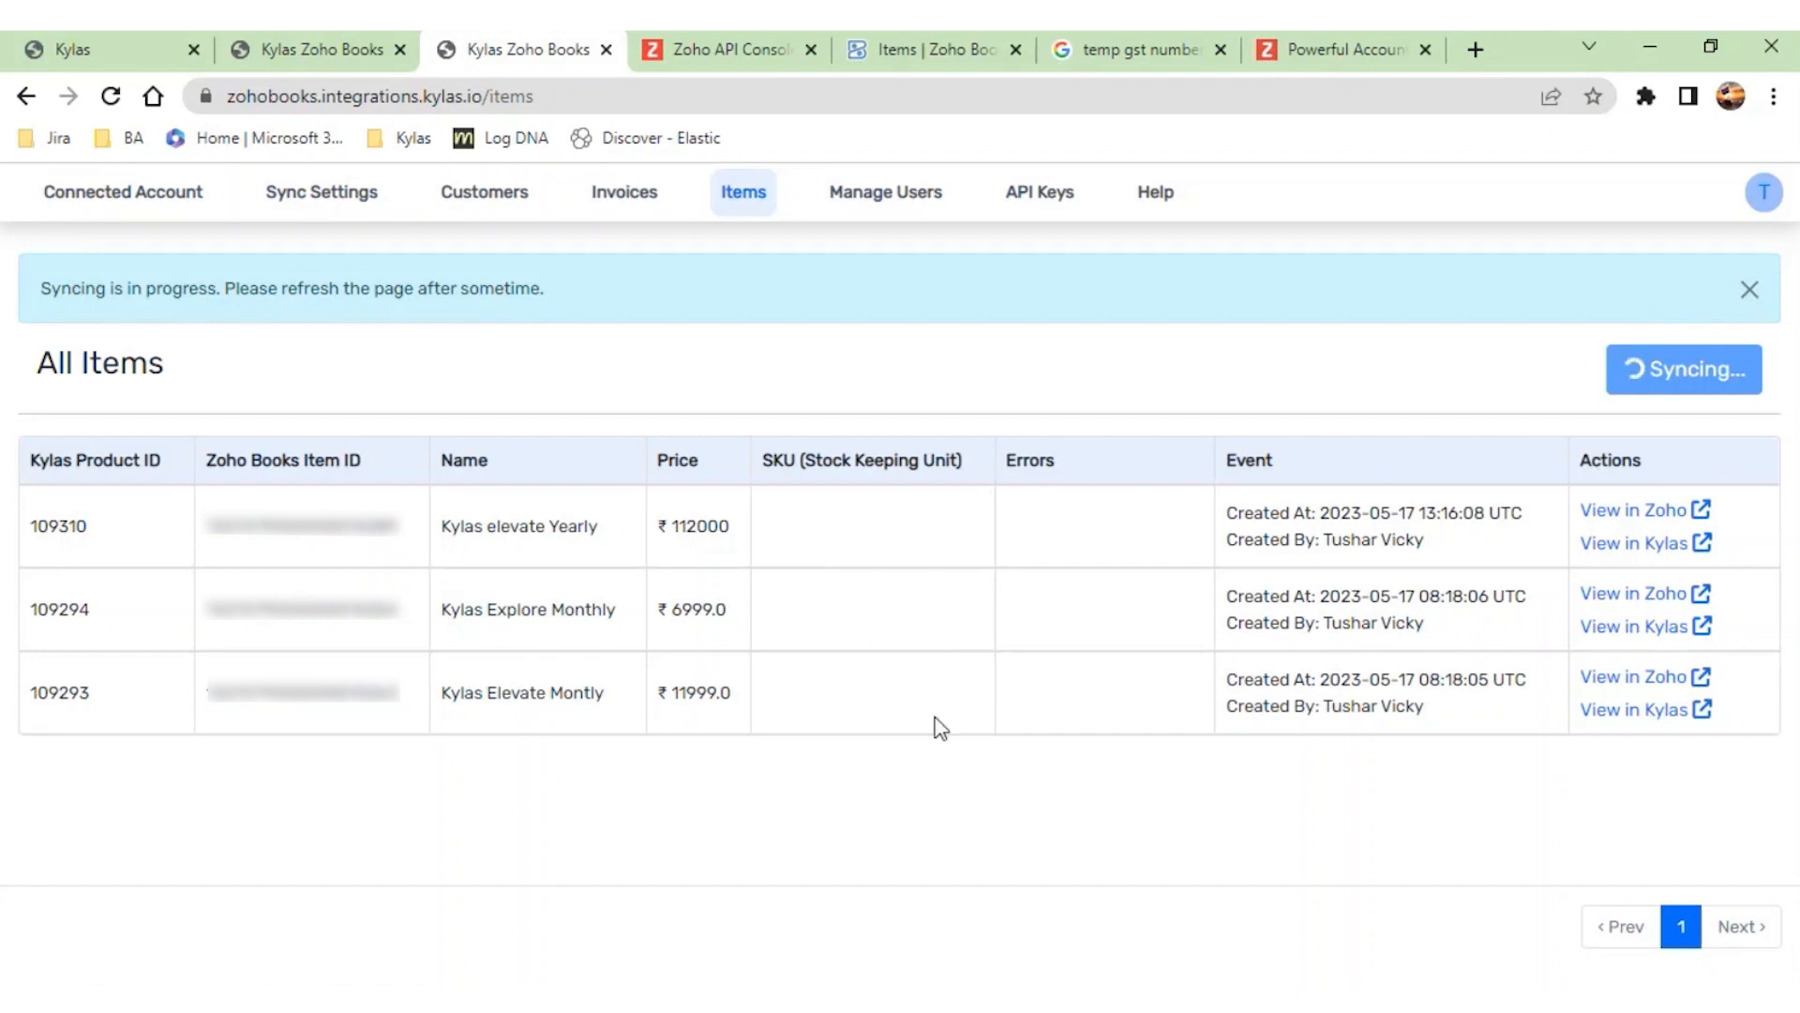
- Switch to Zoho Books and start a new item
{"action": "left_click", "coordinate": [957, 54]}
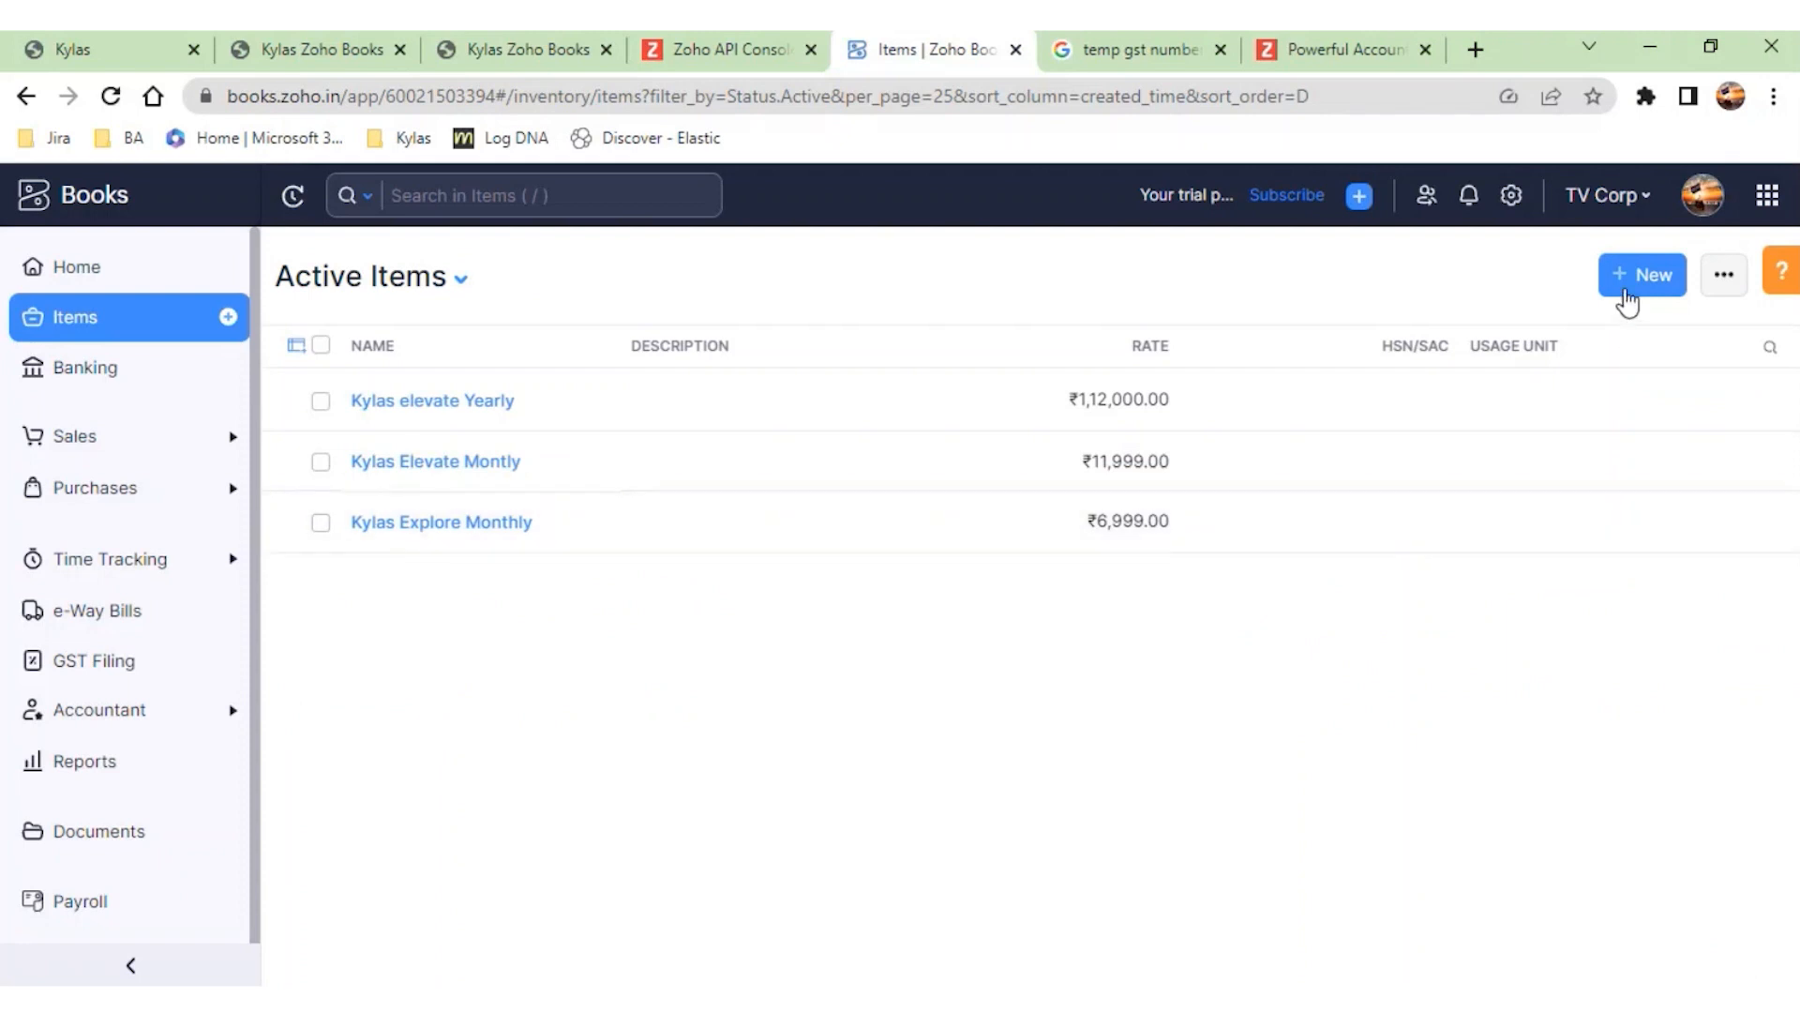
{"action": "left_click", "coordinate": [1623, 291]}
- Try to save the item as "Kylas embark" with a selling price of 1000 INR and purchase information excluded
{"action": "type", "text": "K"}
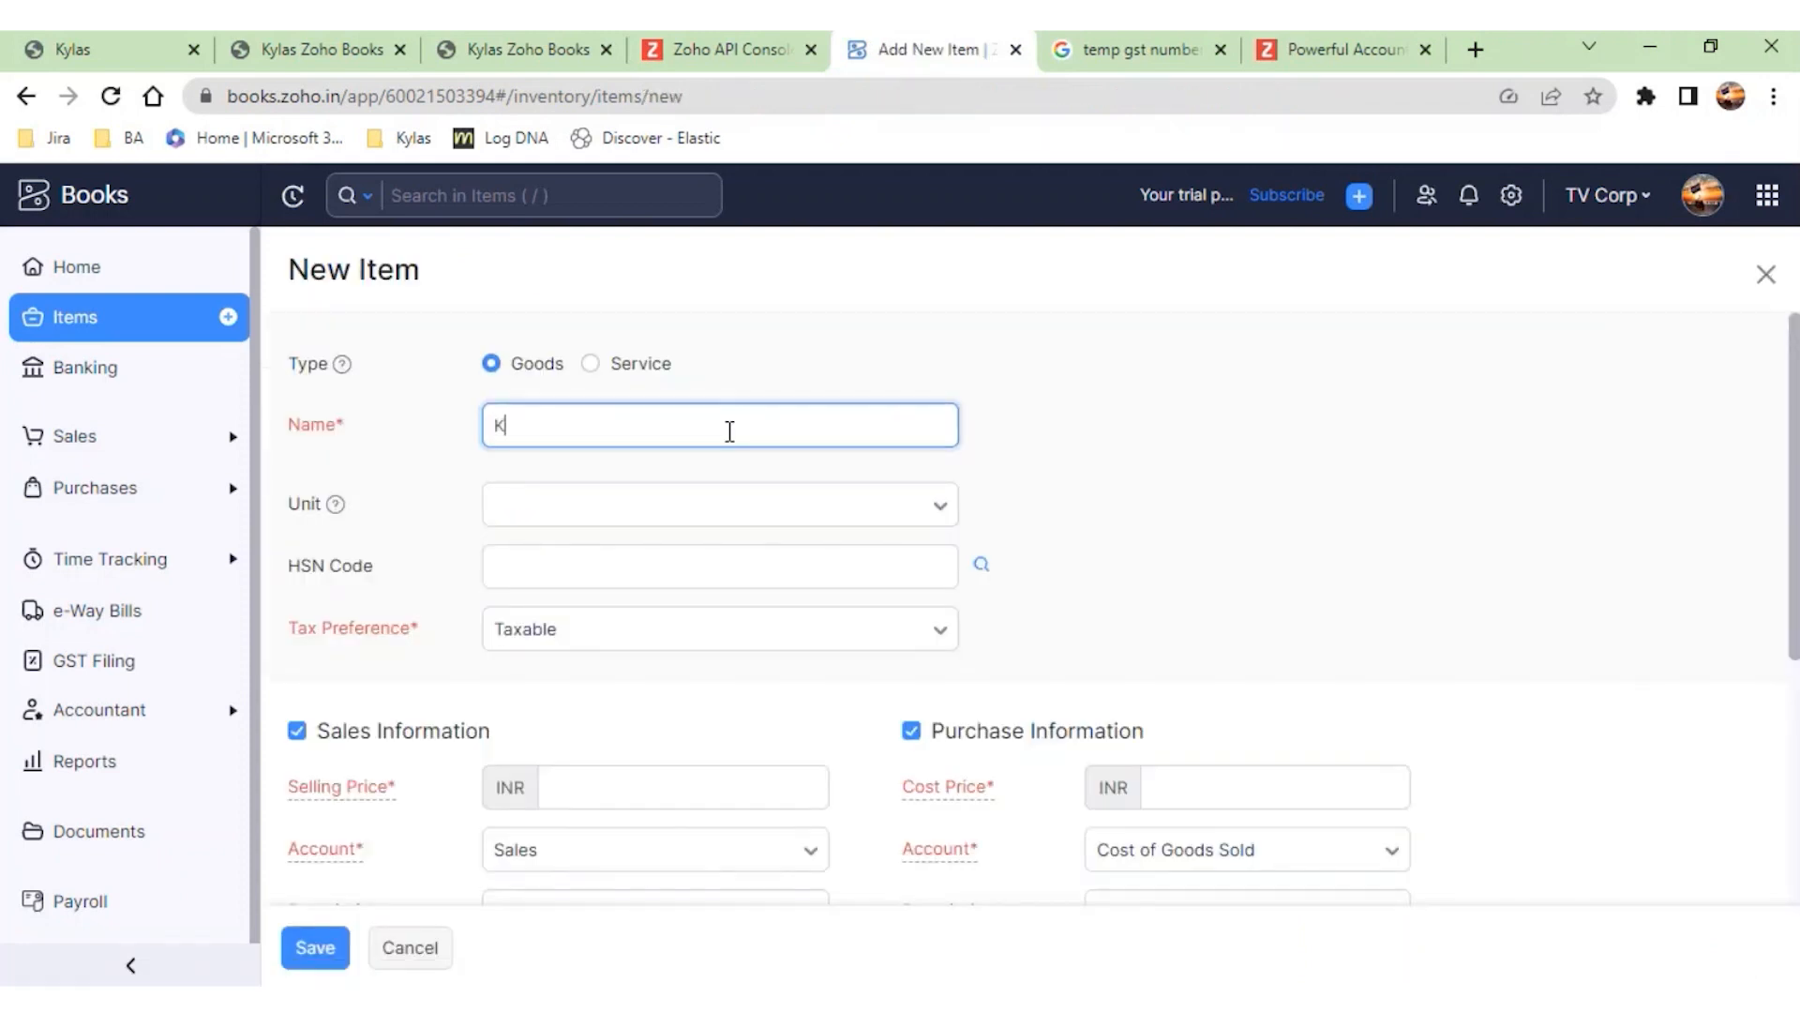
{"action": "type", "text": "ylas embark"}
{"action": "scroll", "coordinate": [579, 603], "scroll_direction": "down", "scroll_amount": 2}
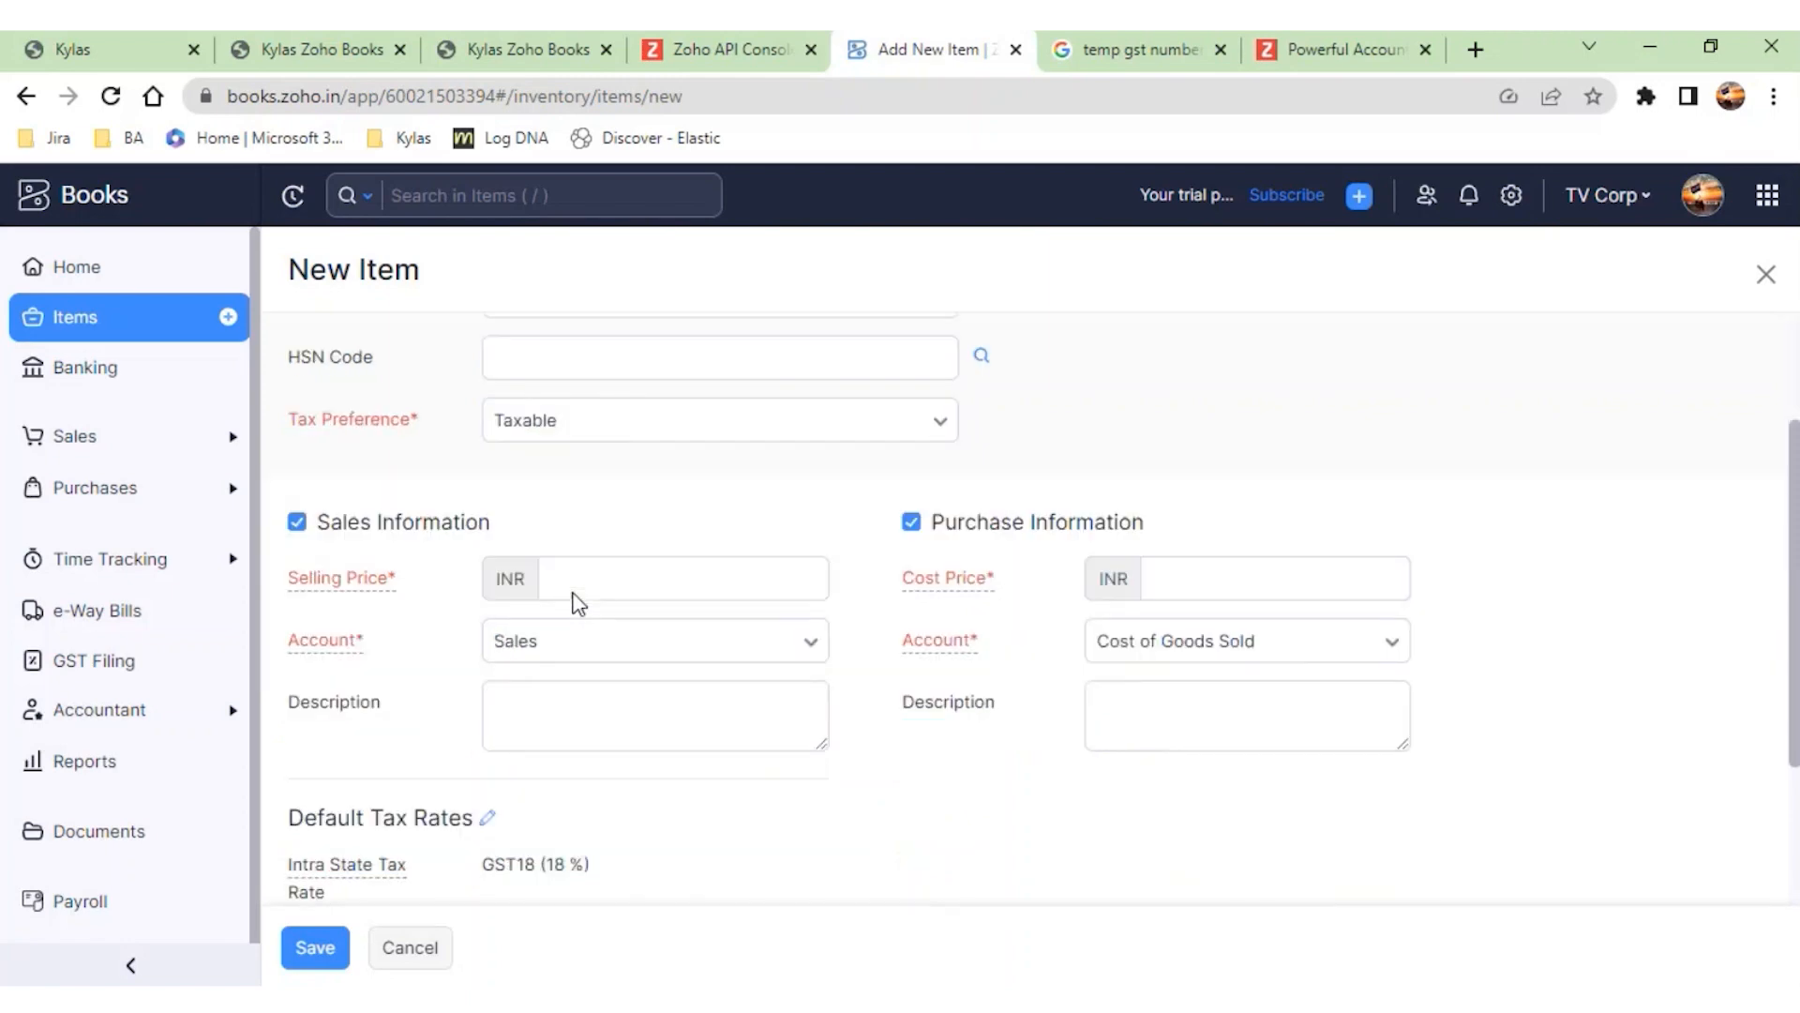
{"action": "scroll", "coordinate": [578, 603], "scroll_direction": "up", "scroll_amount": 1}
{"action": "scroll", "coordinate": [577, 603], "scroll_direction": "down", "scroll_amount": 1}
{"action": "left_click", "coordinate": [910, 541]}
{"action": "left_click", "coordinate": [626, 613]}
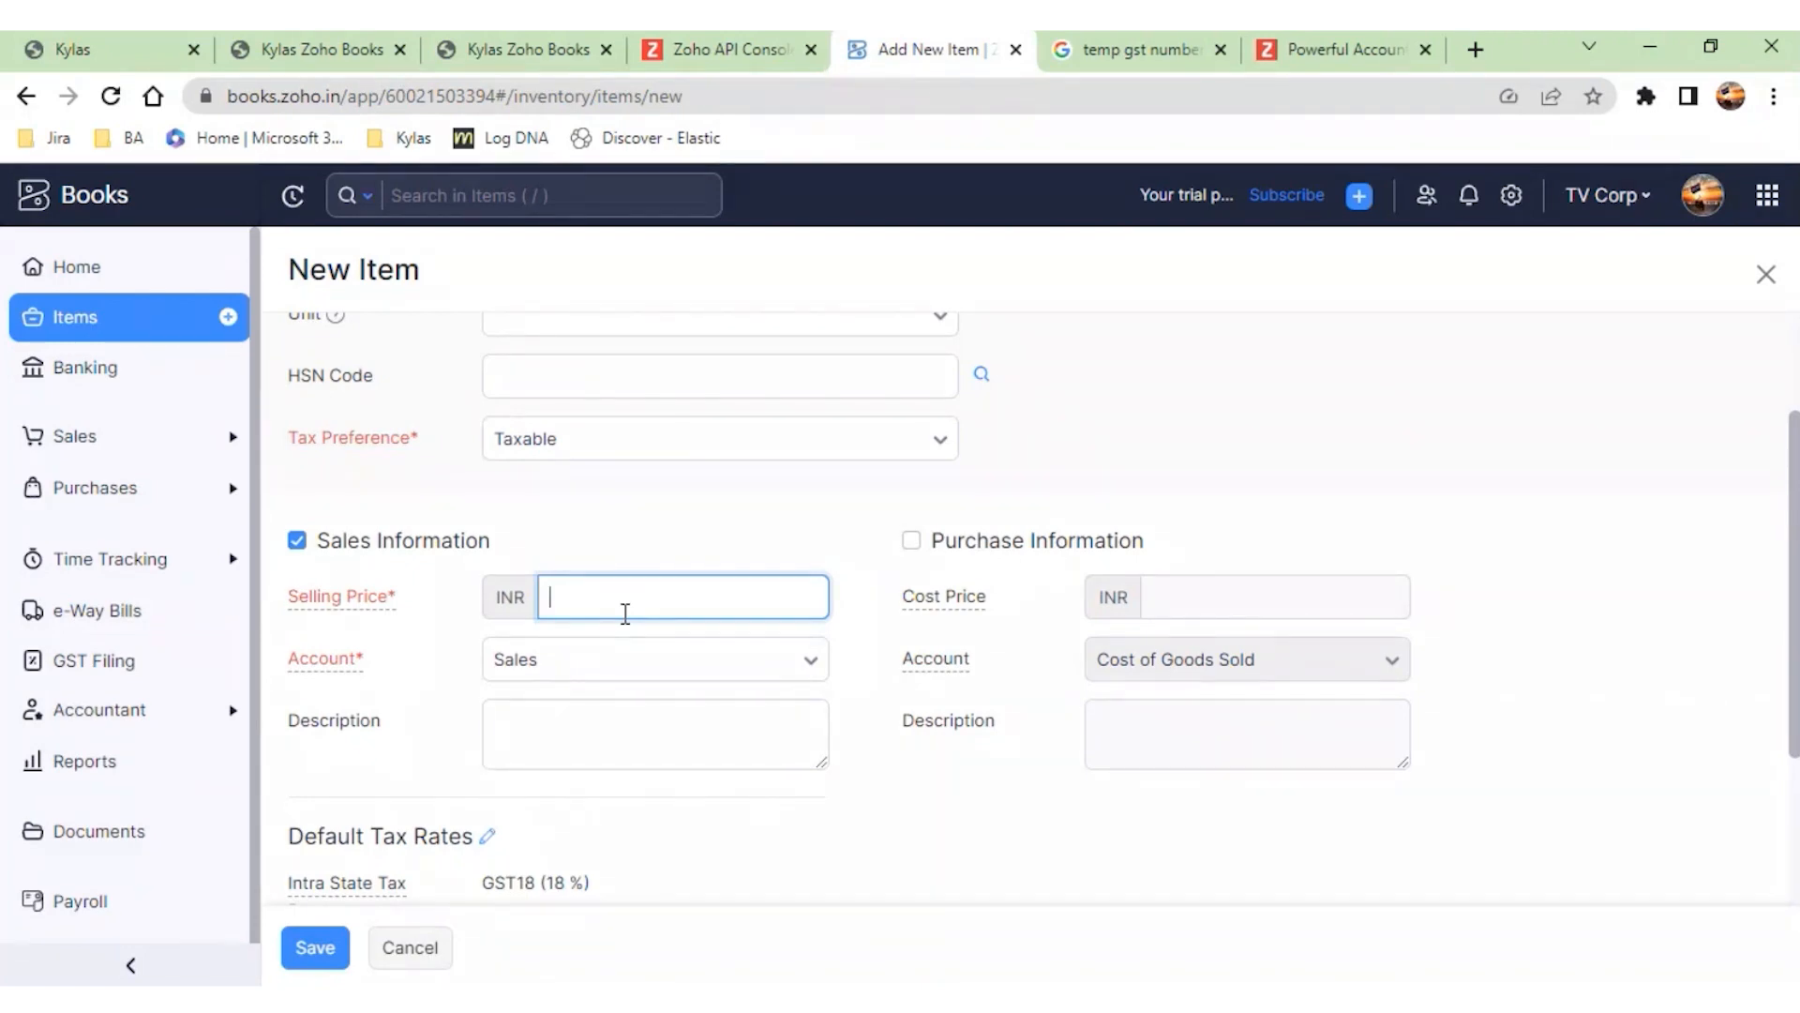
{"action": "type", "text": "1000"}
{"action": "scroll", "coordinate": [623, 614], "scroll_direction": "down", "scroll_amount": 2}
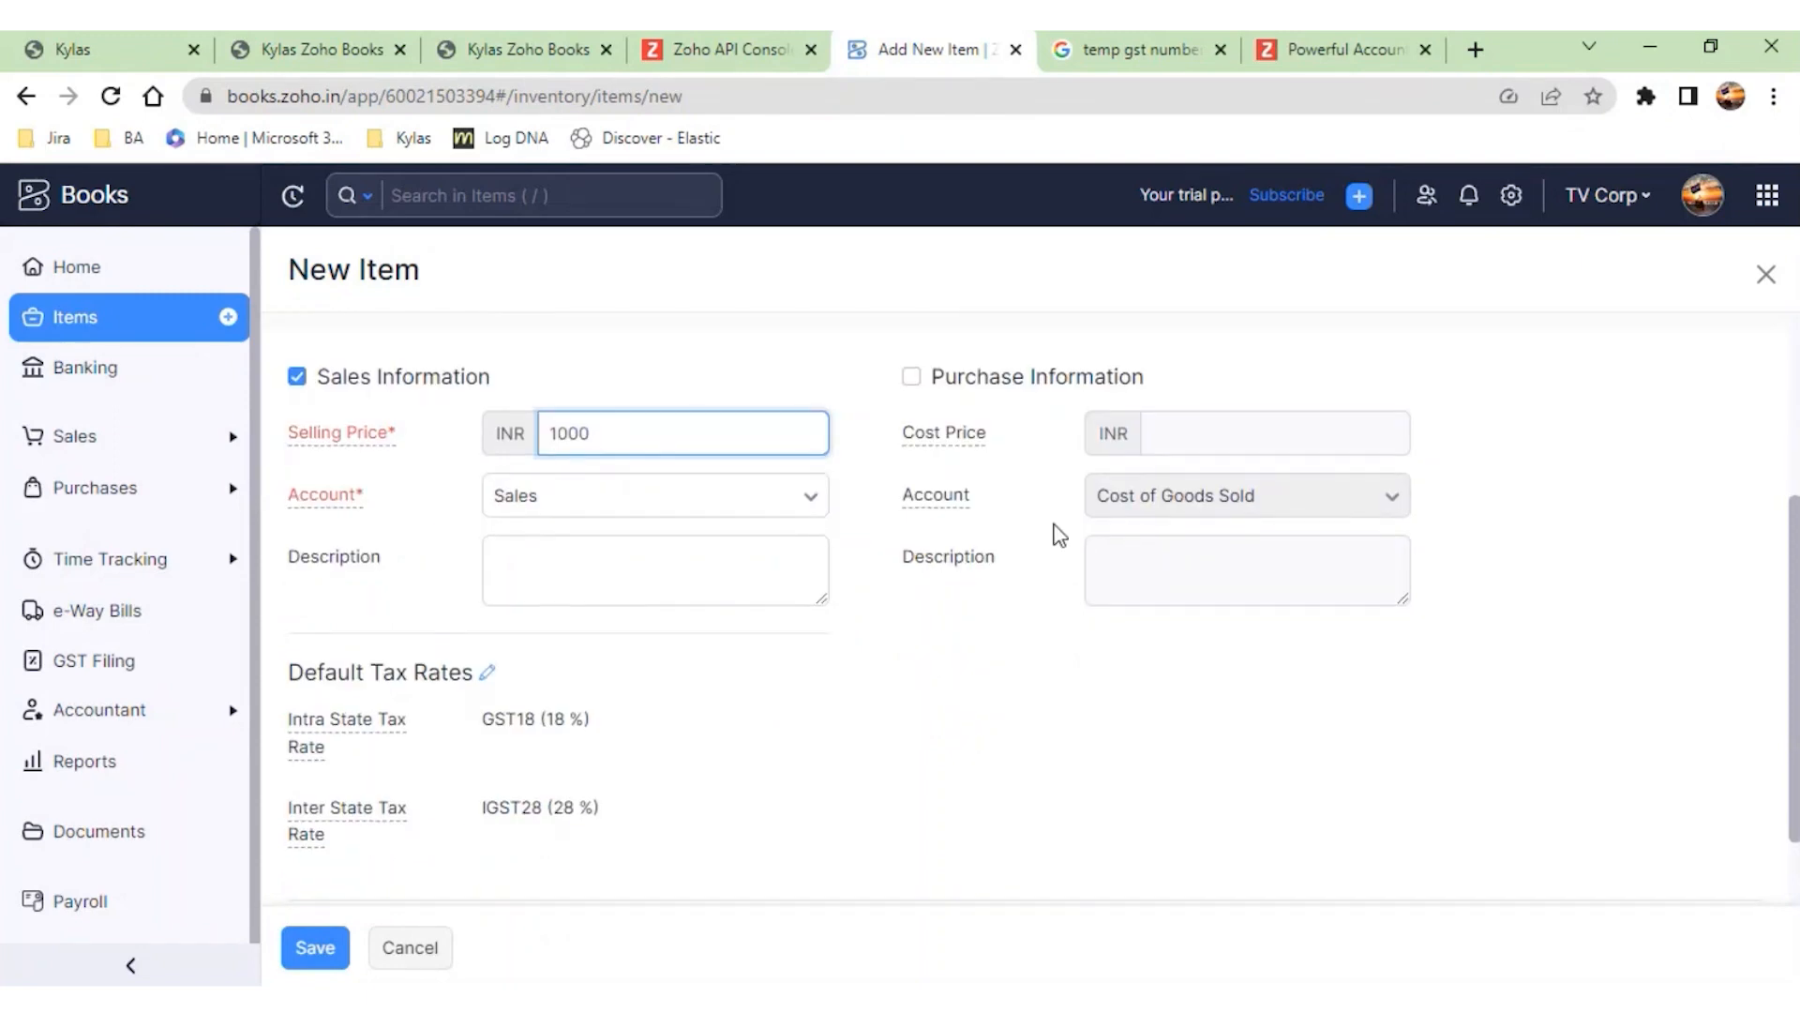
{"action": "scroll", "coordinate": [685, 645], "scroll_direction": "up", "scroll_amount": 4}
{"action": "left_click_drag", "start_coordinate": [645, 431], "coordinate": [482, 466]}
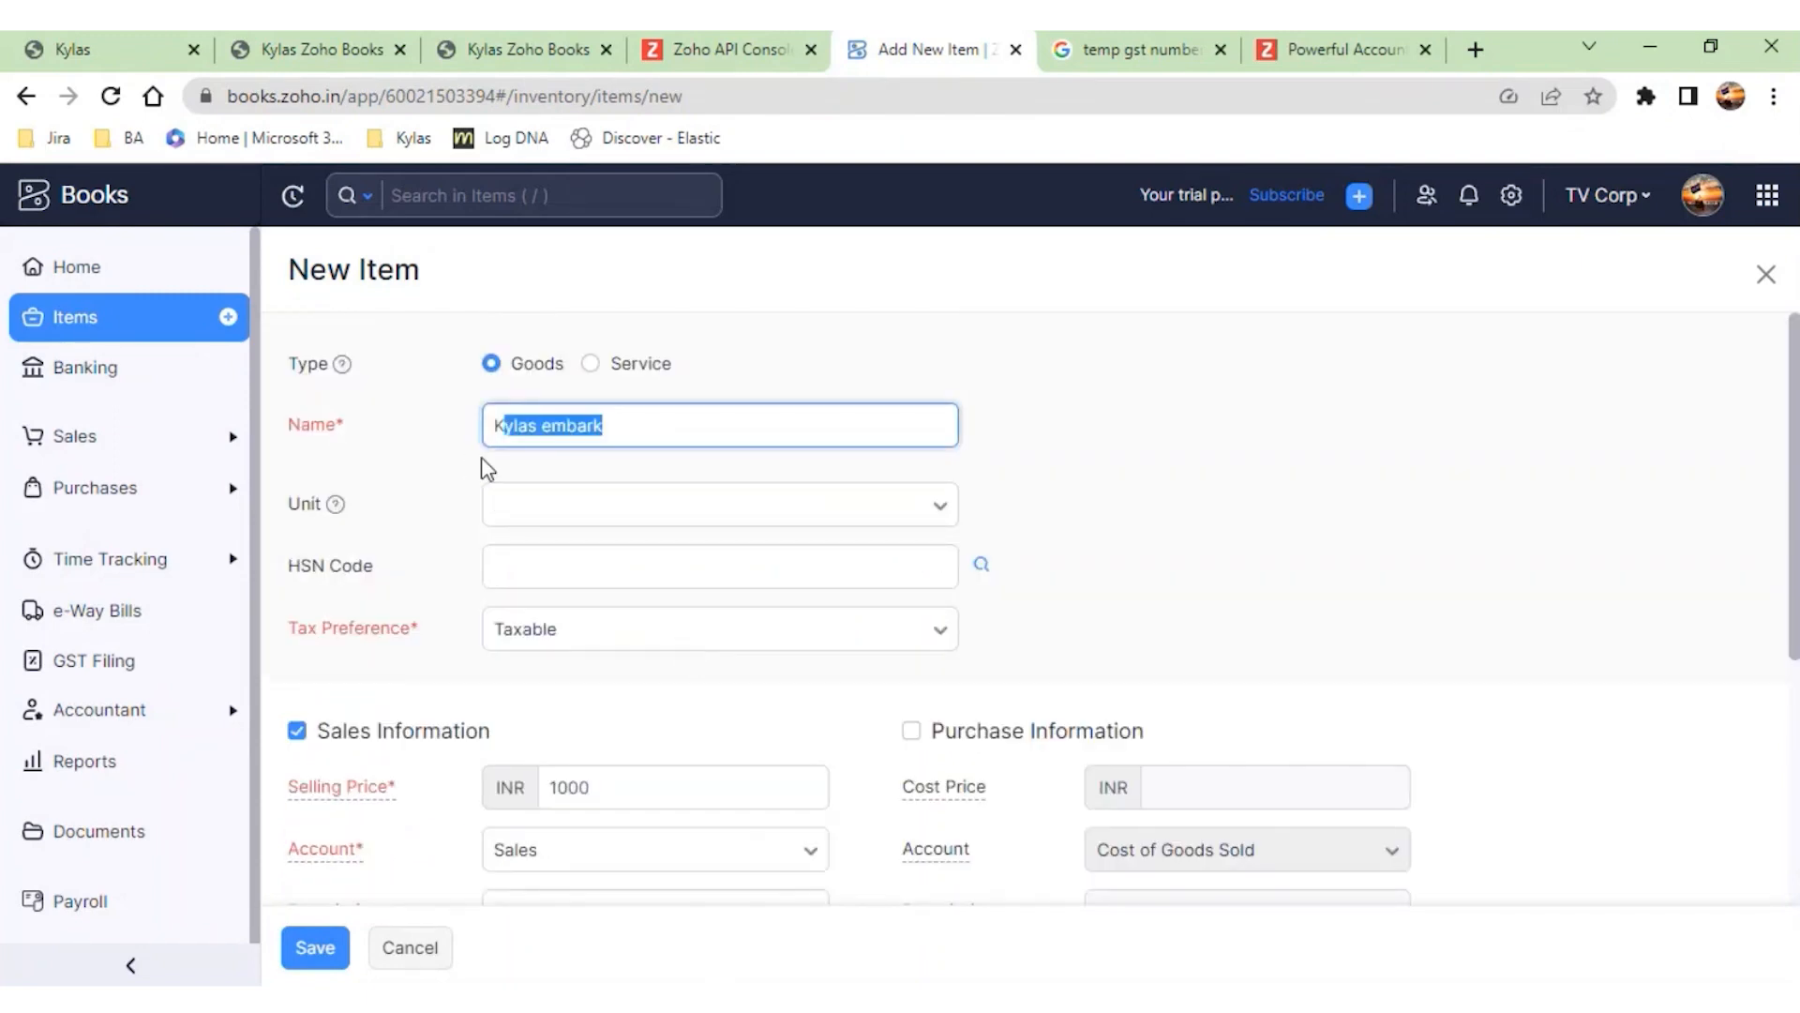
{"action": "scroll", "coordinate": [599, 623], "scroll_direction": "down", "scroll_amount": 2}
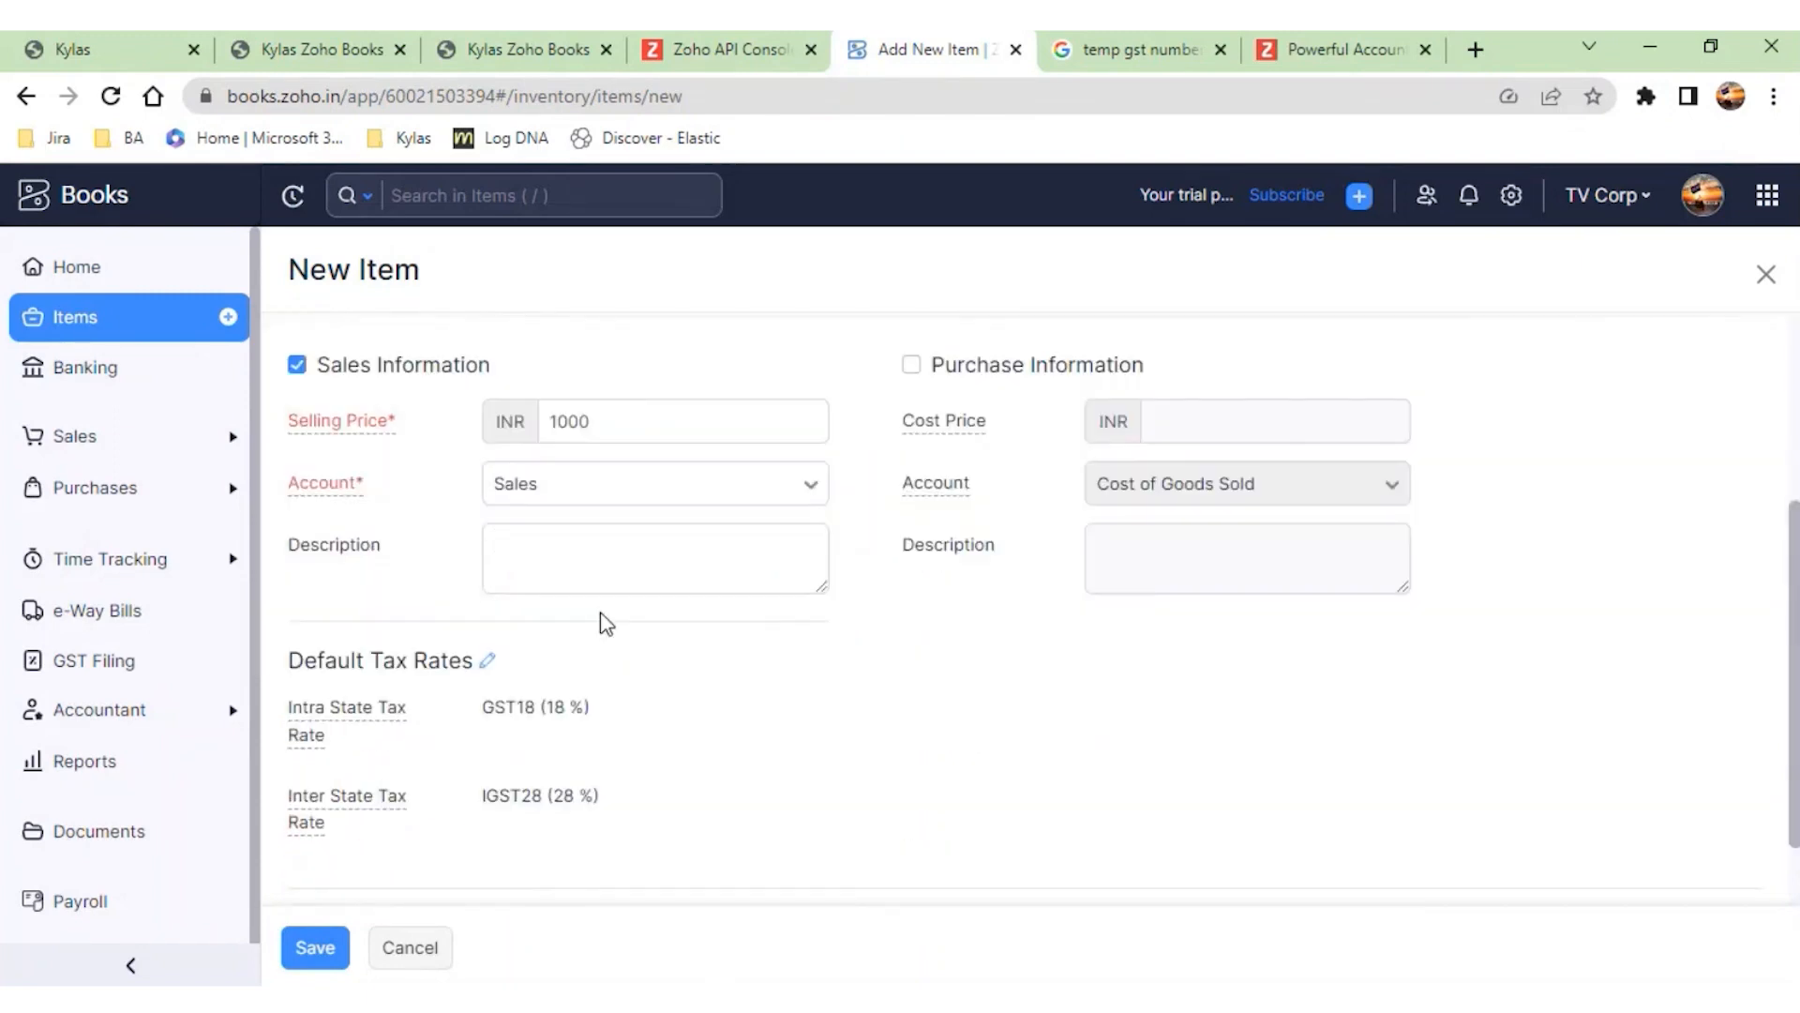
{"action": "left_click", "coordinate": [635, 439]}
{"action": "left_click", "coordinate": [315, 947]}
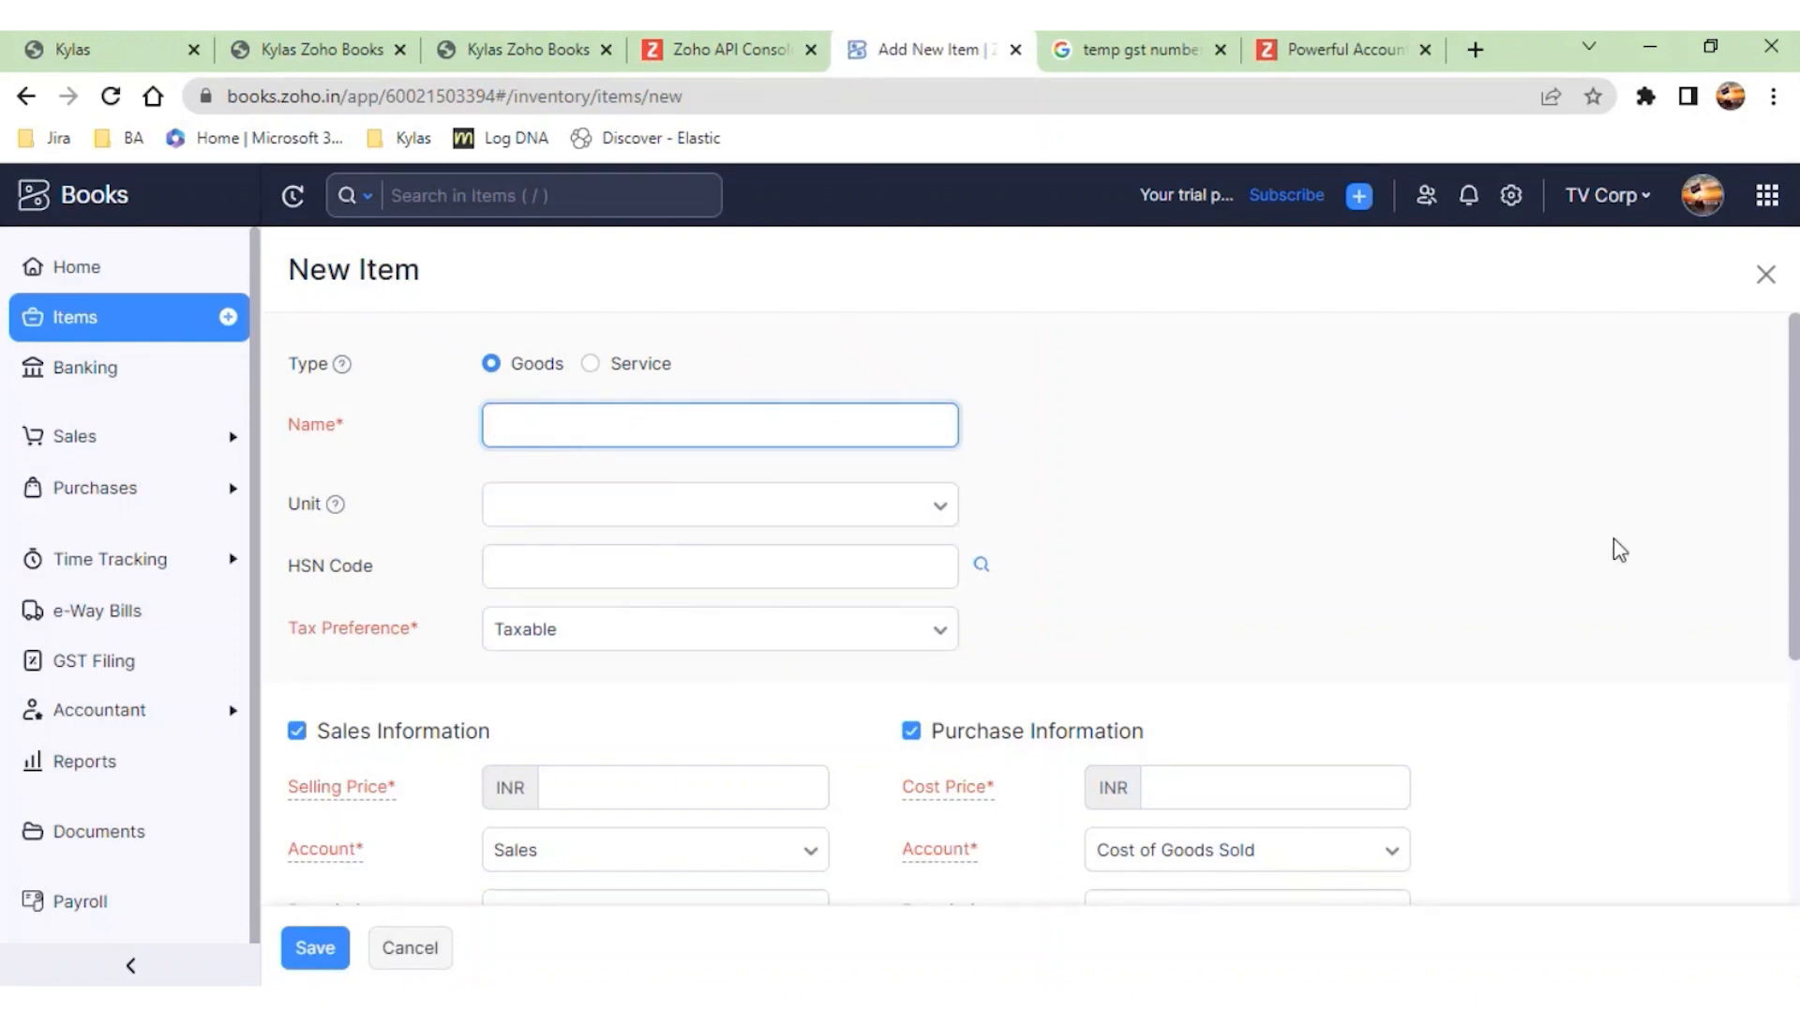
- Name the new item "Kylas Embark"
{"action": "type", "text": "Kylas Embark"}
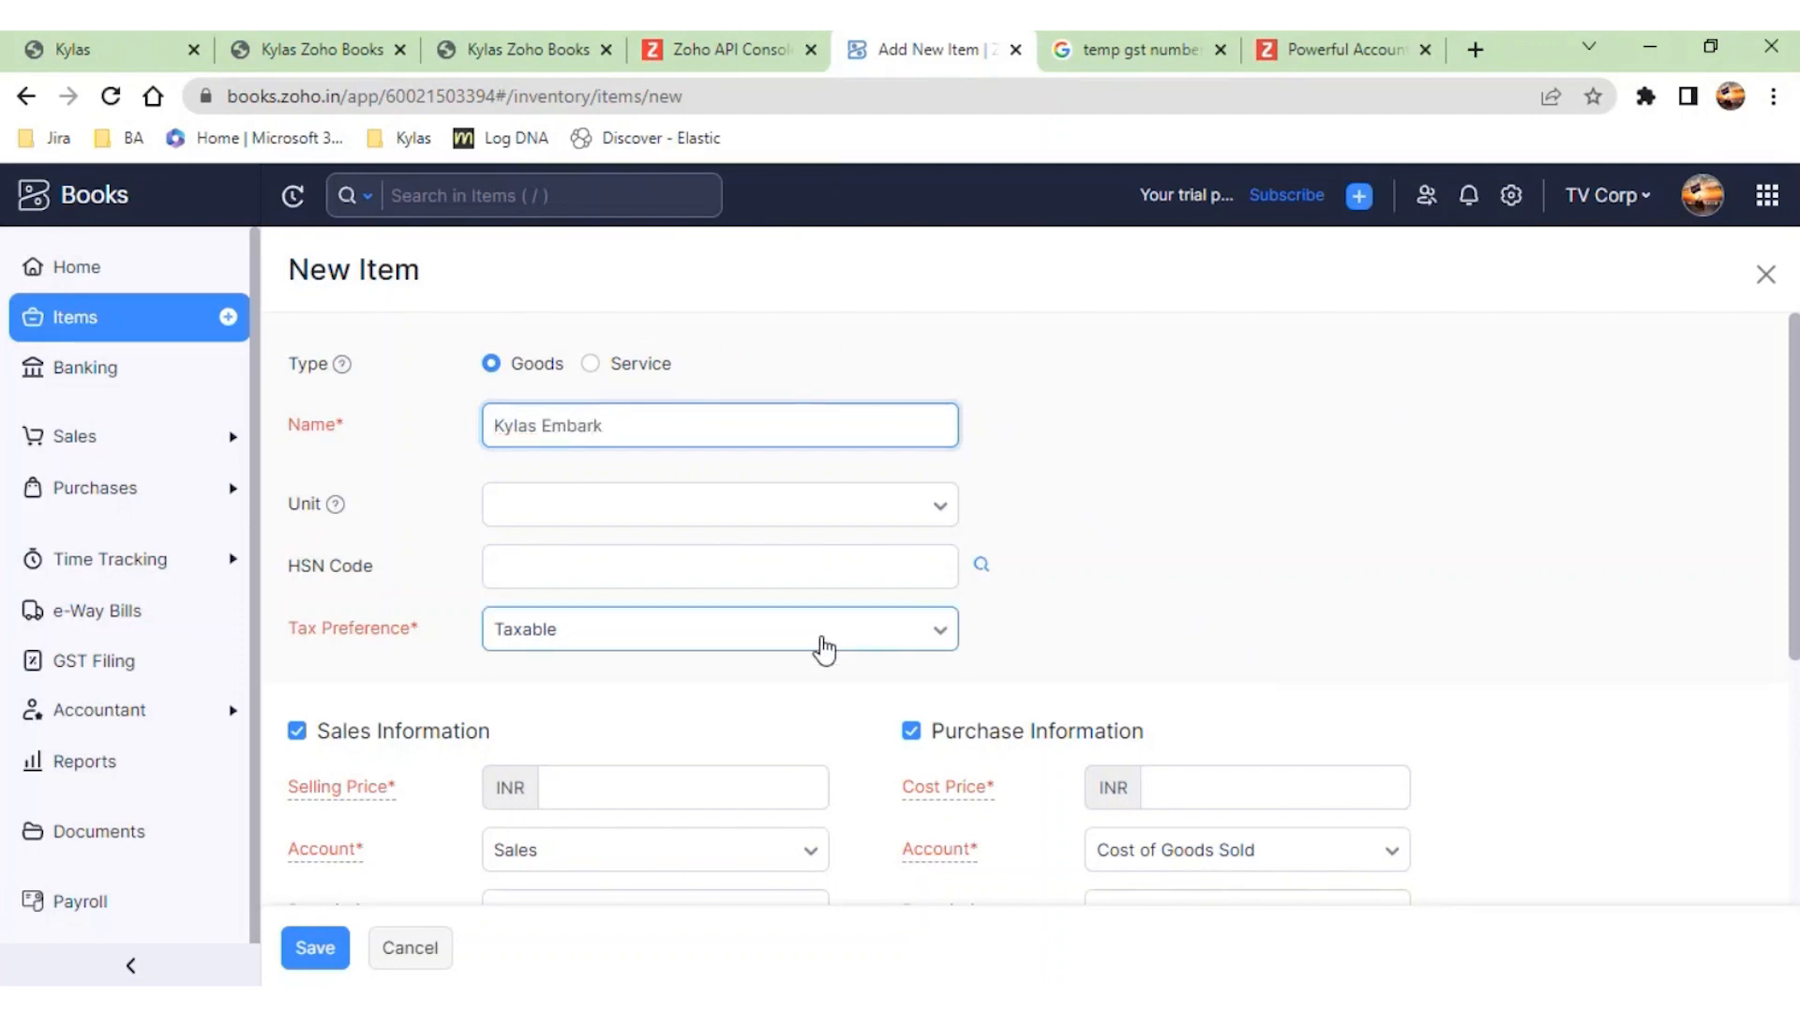
- Try the Non-Taxable tax preference for the item and set it back to Taxable
{"action": "left_click", "coordinate": [824, 643]}
{"action": "left_click", "coordinate": [671, 784]}
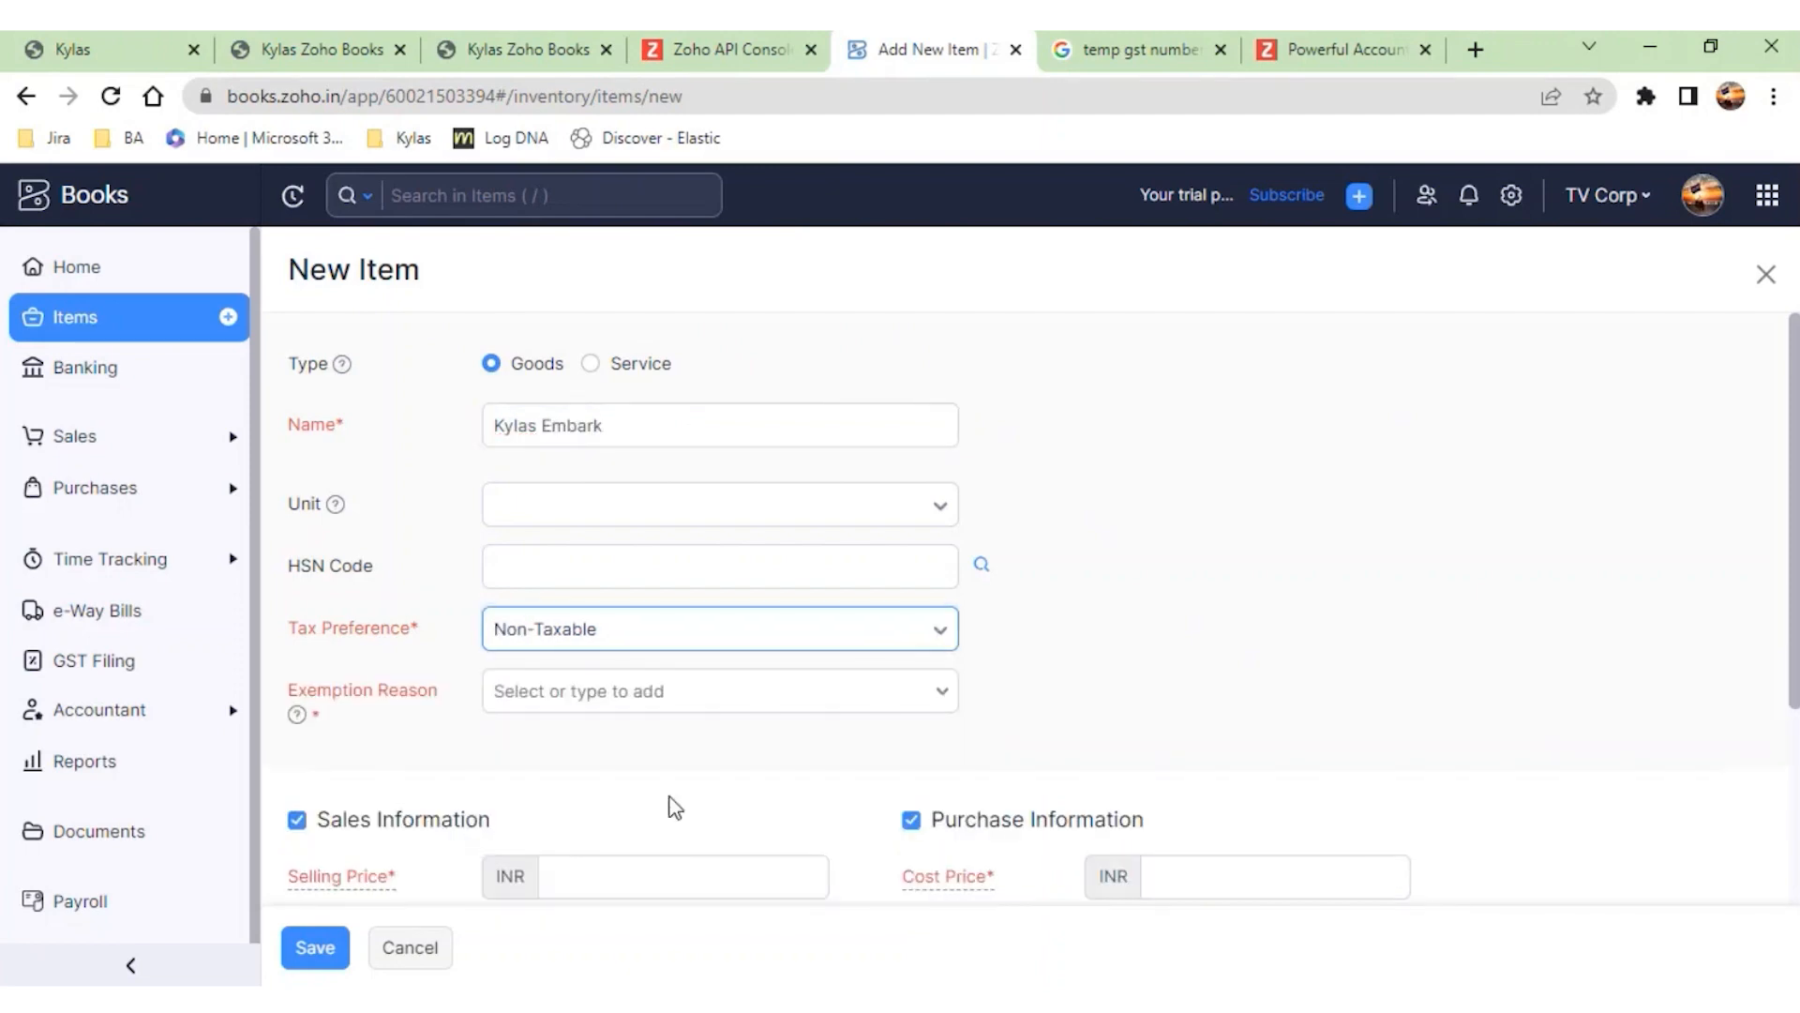
{"action": "scroll", "coordinate": [816, 574], "scroll_direction": "down", "scroll_amount": 3}
{"action": "left_click", "coordinate": [808, 458]}
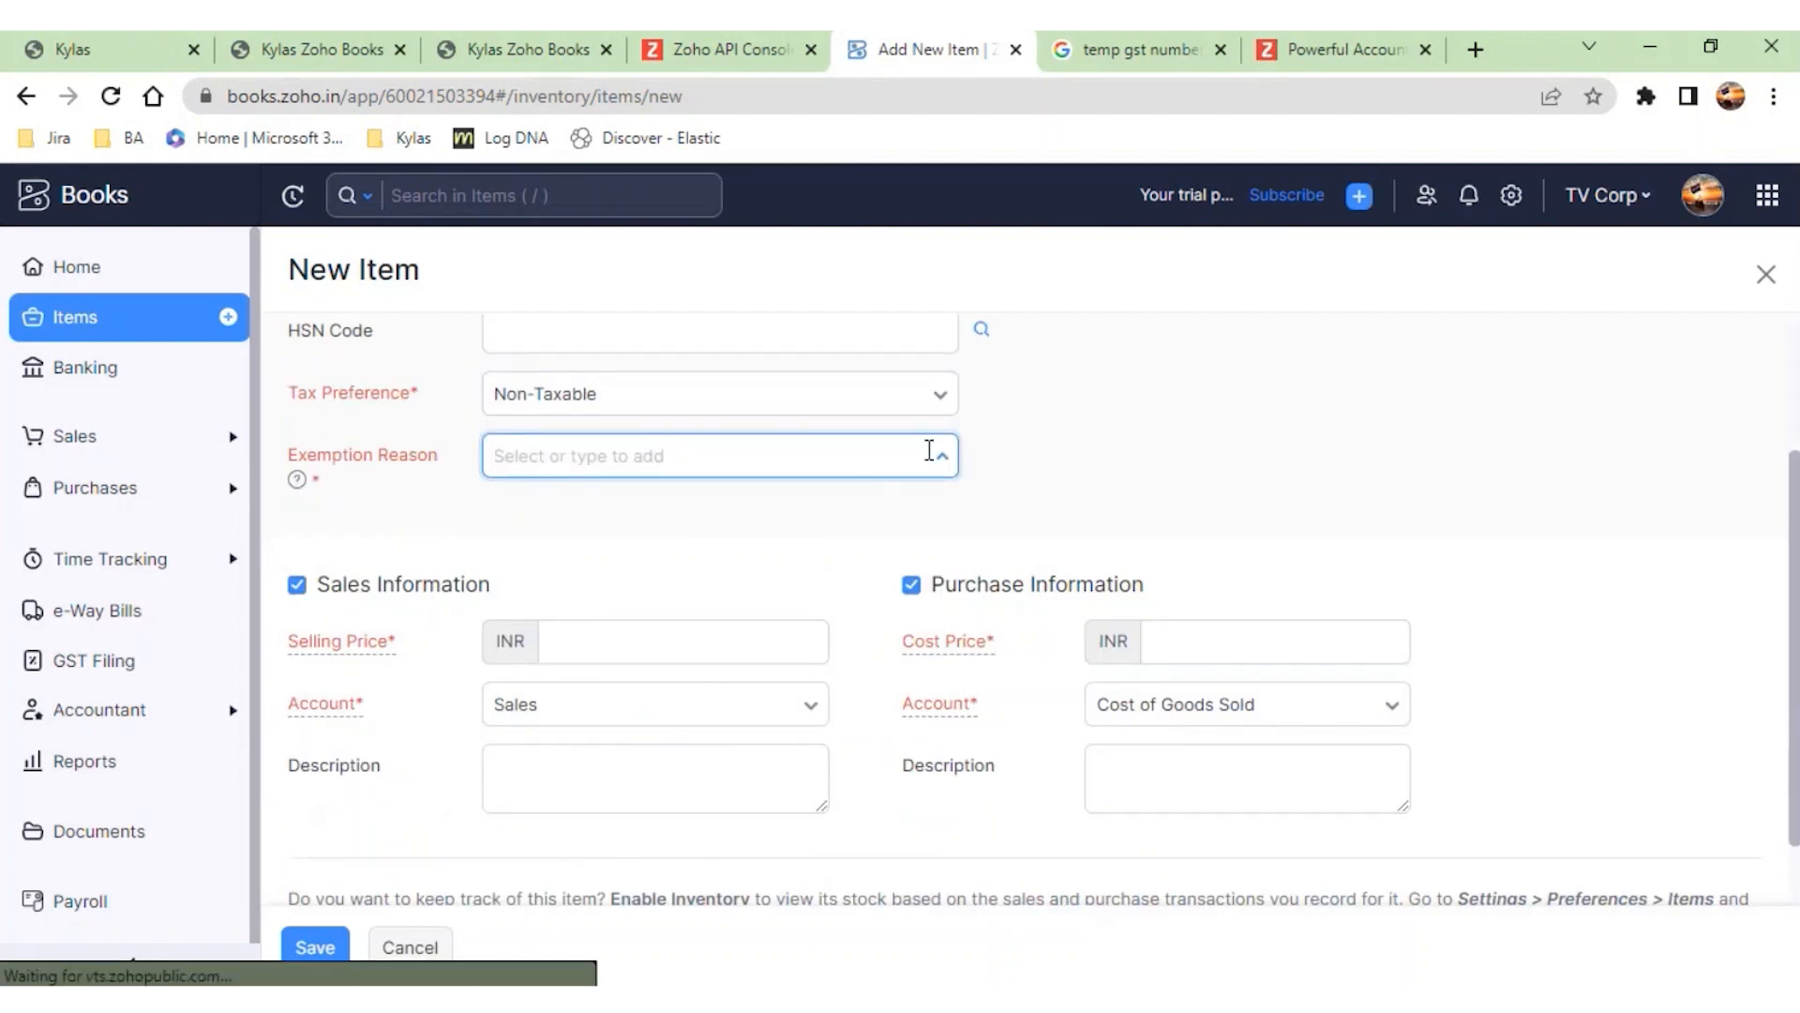
{"action": "left_click", "coordinate": [911, 403]}
{"action": "left_click", "coordinate": [721, 497]}
- Set the item's selling price to 1000 INR, exclude the purchase information and save the item
{"action": "left_click", "coordinate": [587, 555]}
{"action": "type", "text": "1000"}
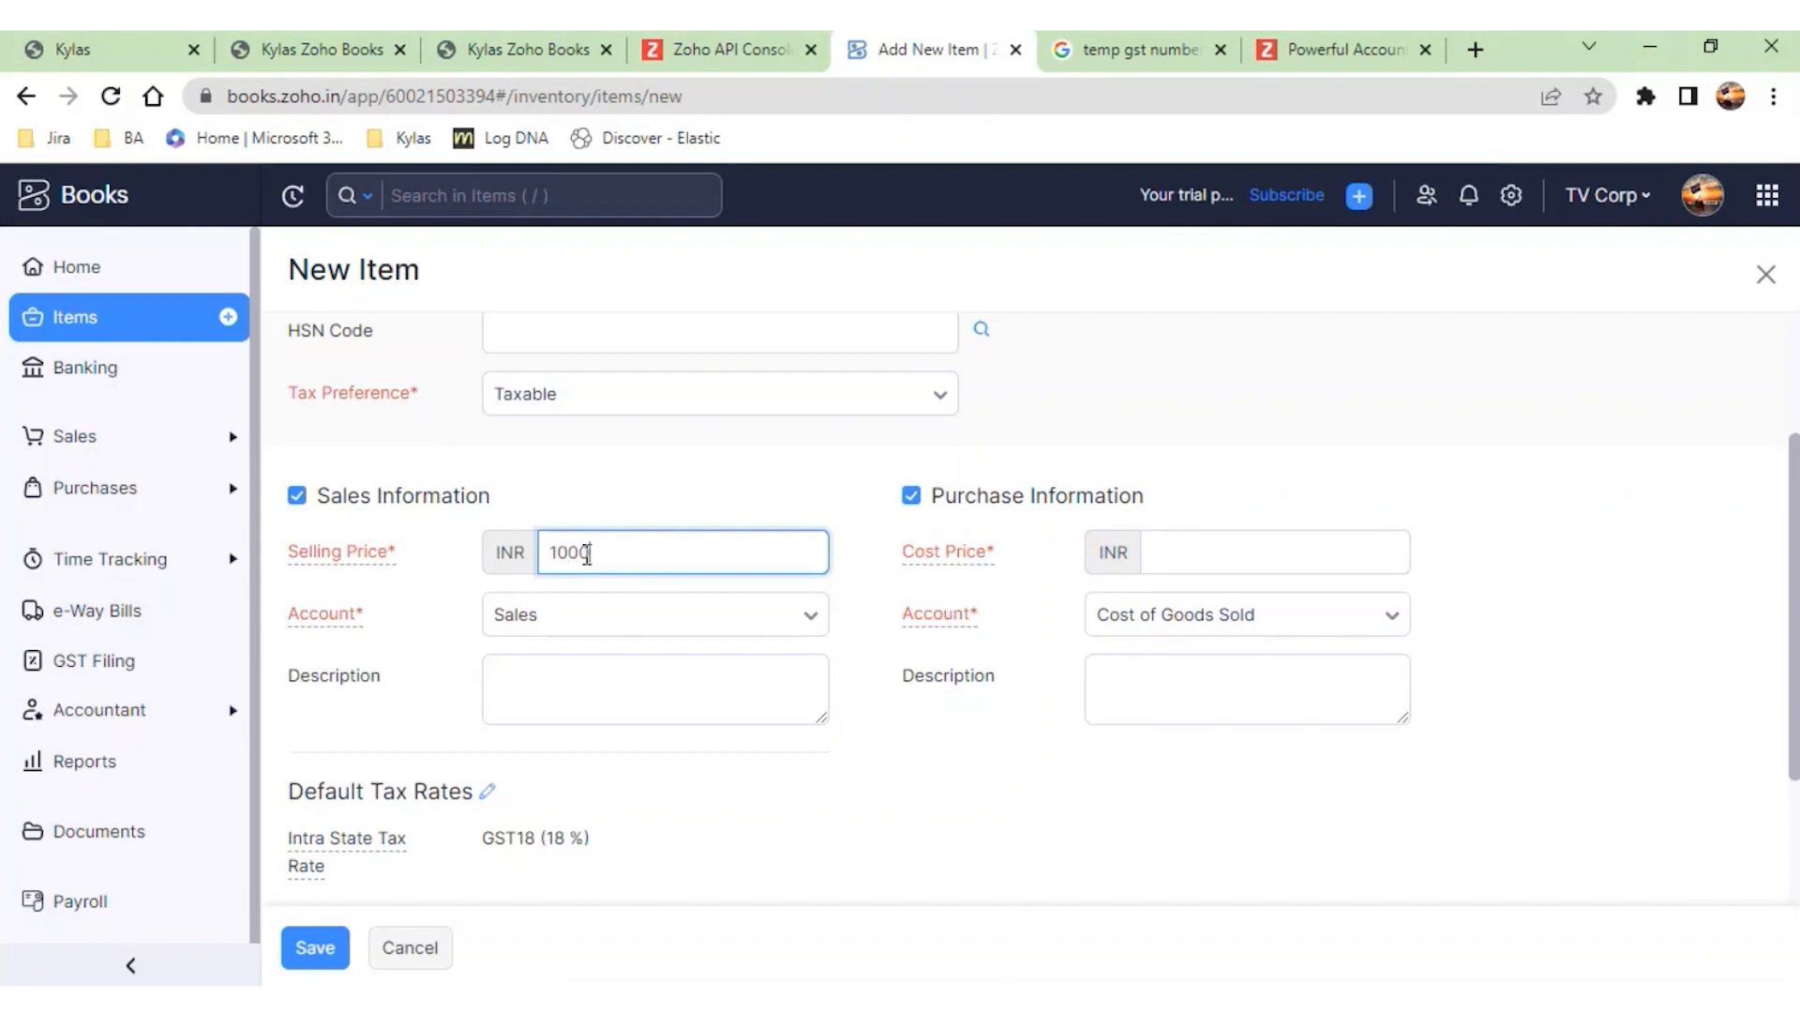
{"action": "left_click", "coordinate": [909, 497]}
{"action": "left_click", "coordinate": [314, 947]}
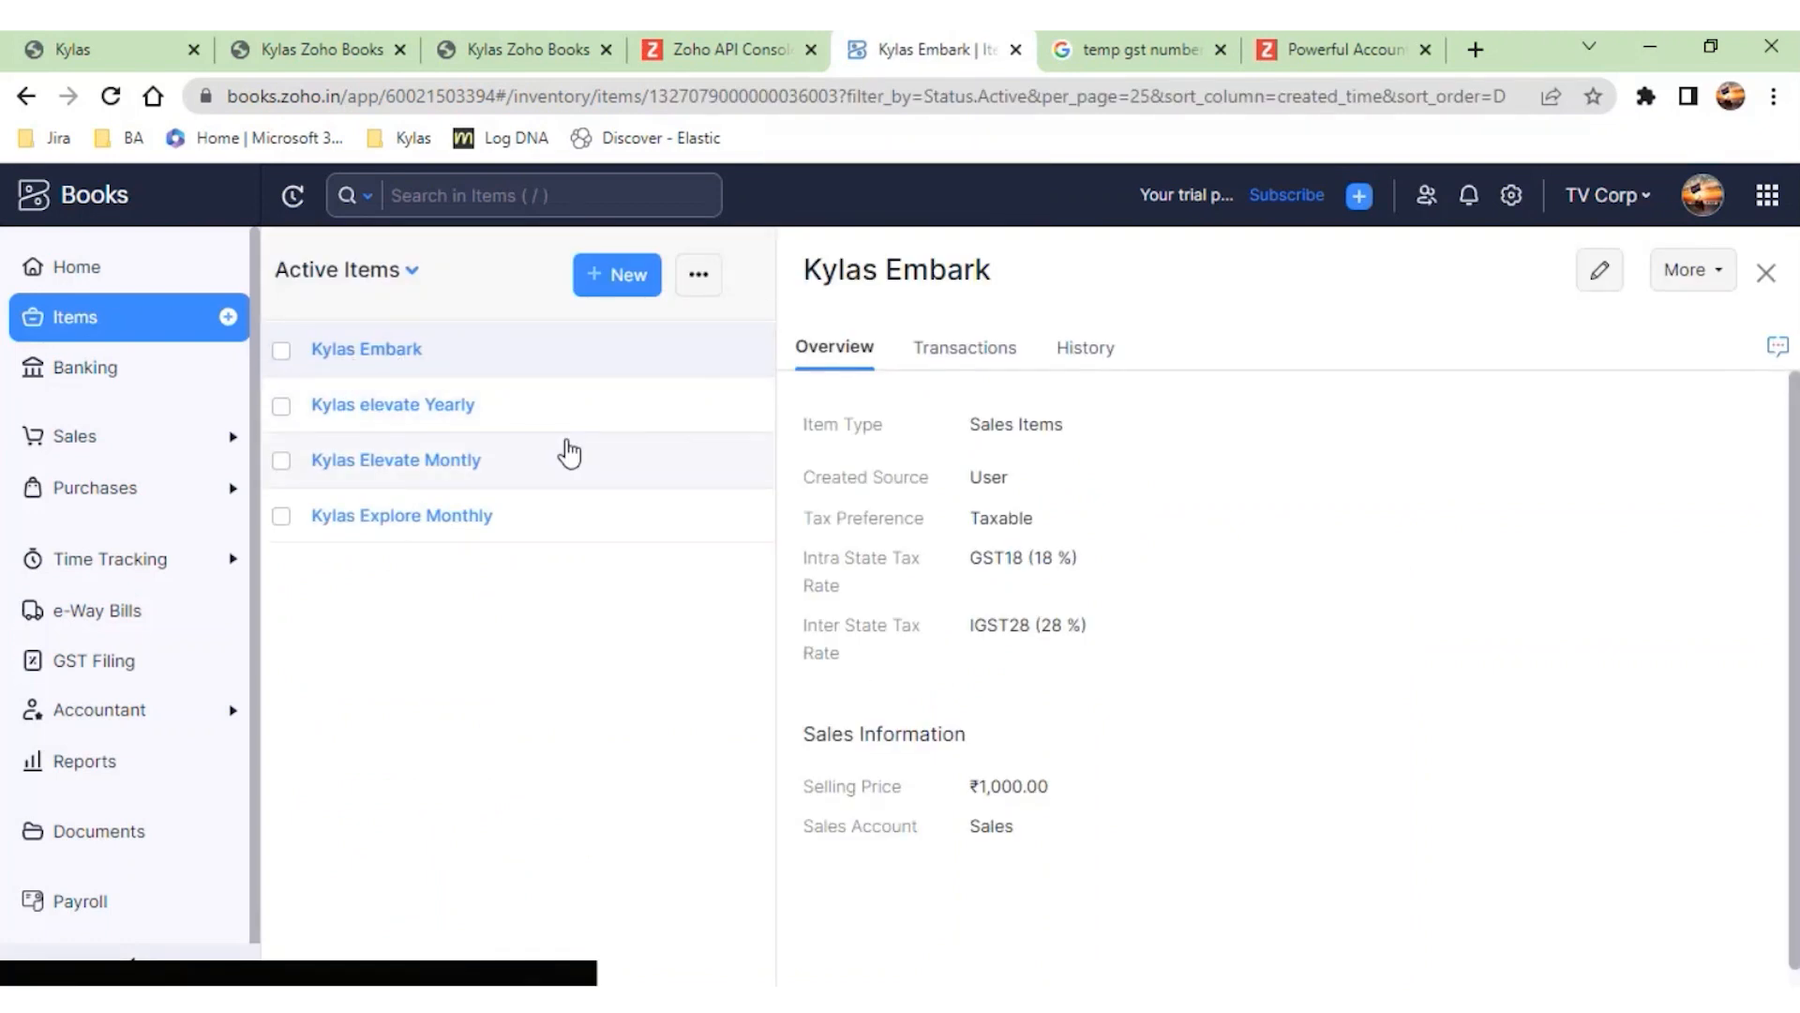
- Return to the Kylas Zoho Books integration, fetch the Zoho Books items again and dismiss the sync notice
{"action": "left_click", "coordinate": [493, 53]}
{"action": "left_click", "coordinate": [750, 195]}
{"action": "left_click", "coordinate": [1687, 278]}
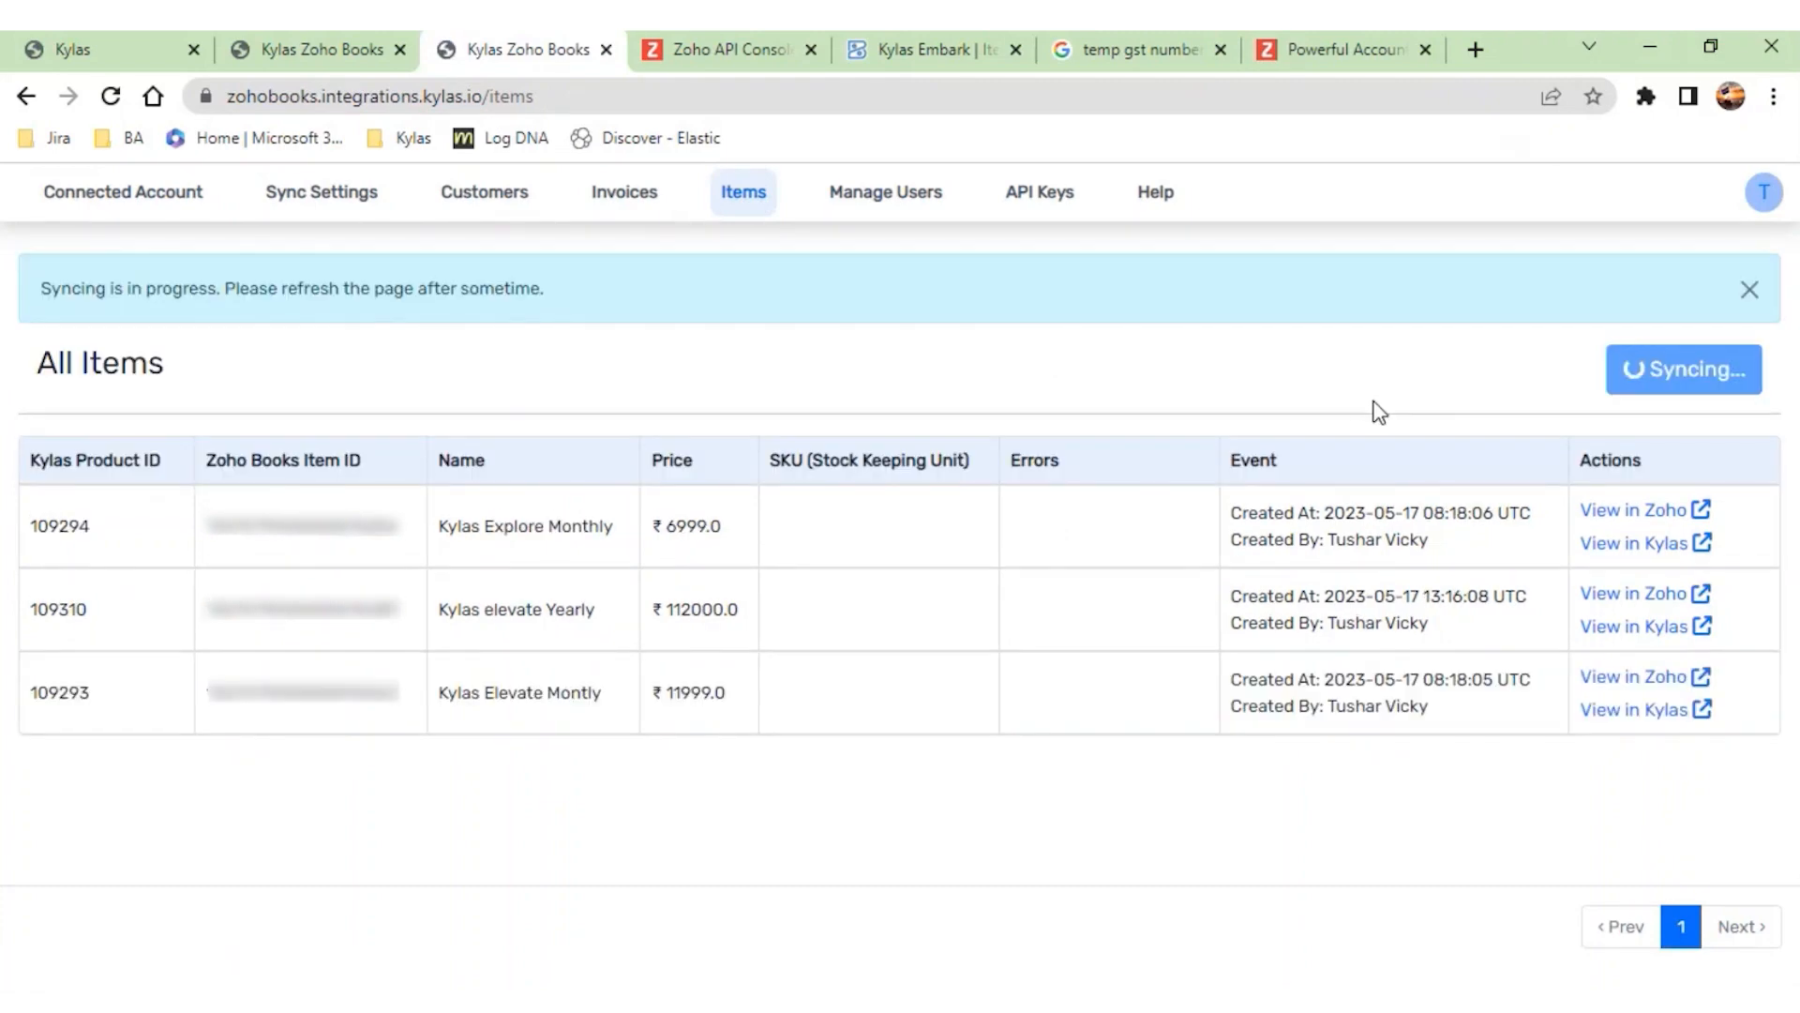
{"action": "left_click", "coordinate": [1750, 289]}
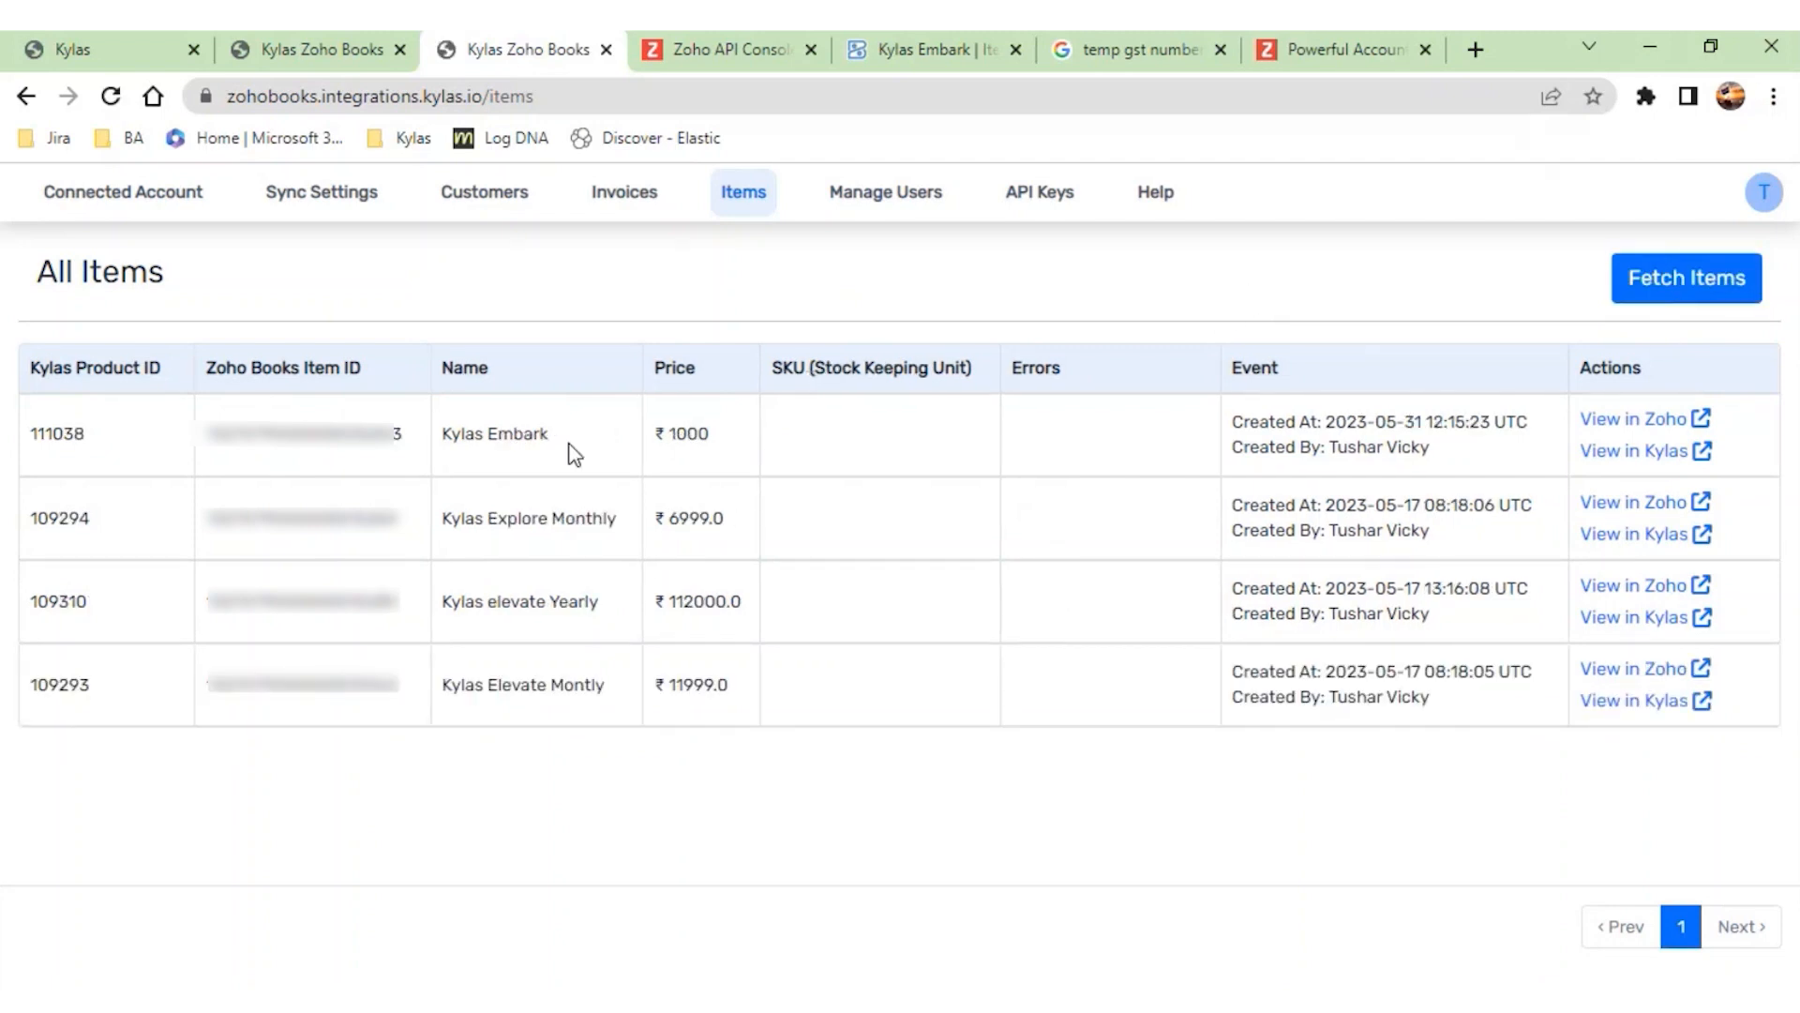
- Check the name, Kylas product ID and Zoho Books item ID of the Kylas Embark item
{"action": "left_click_drag", "start_coordinate": [574, 452], "coordinate": [437, 434]}
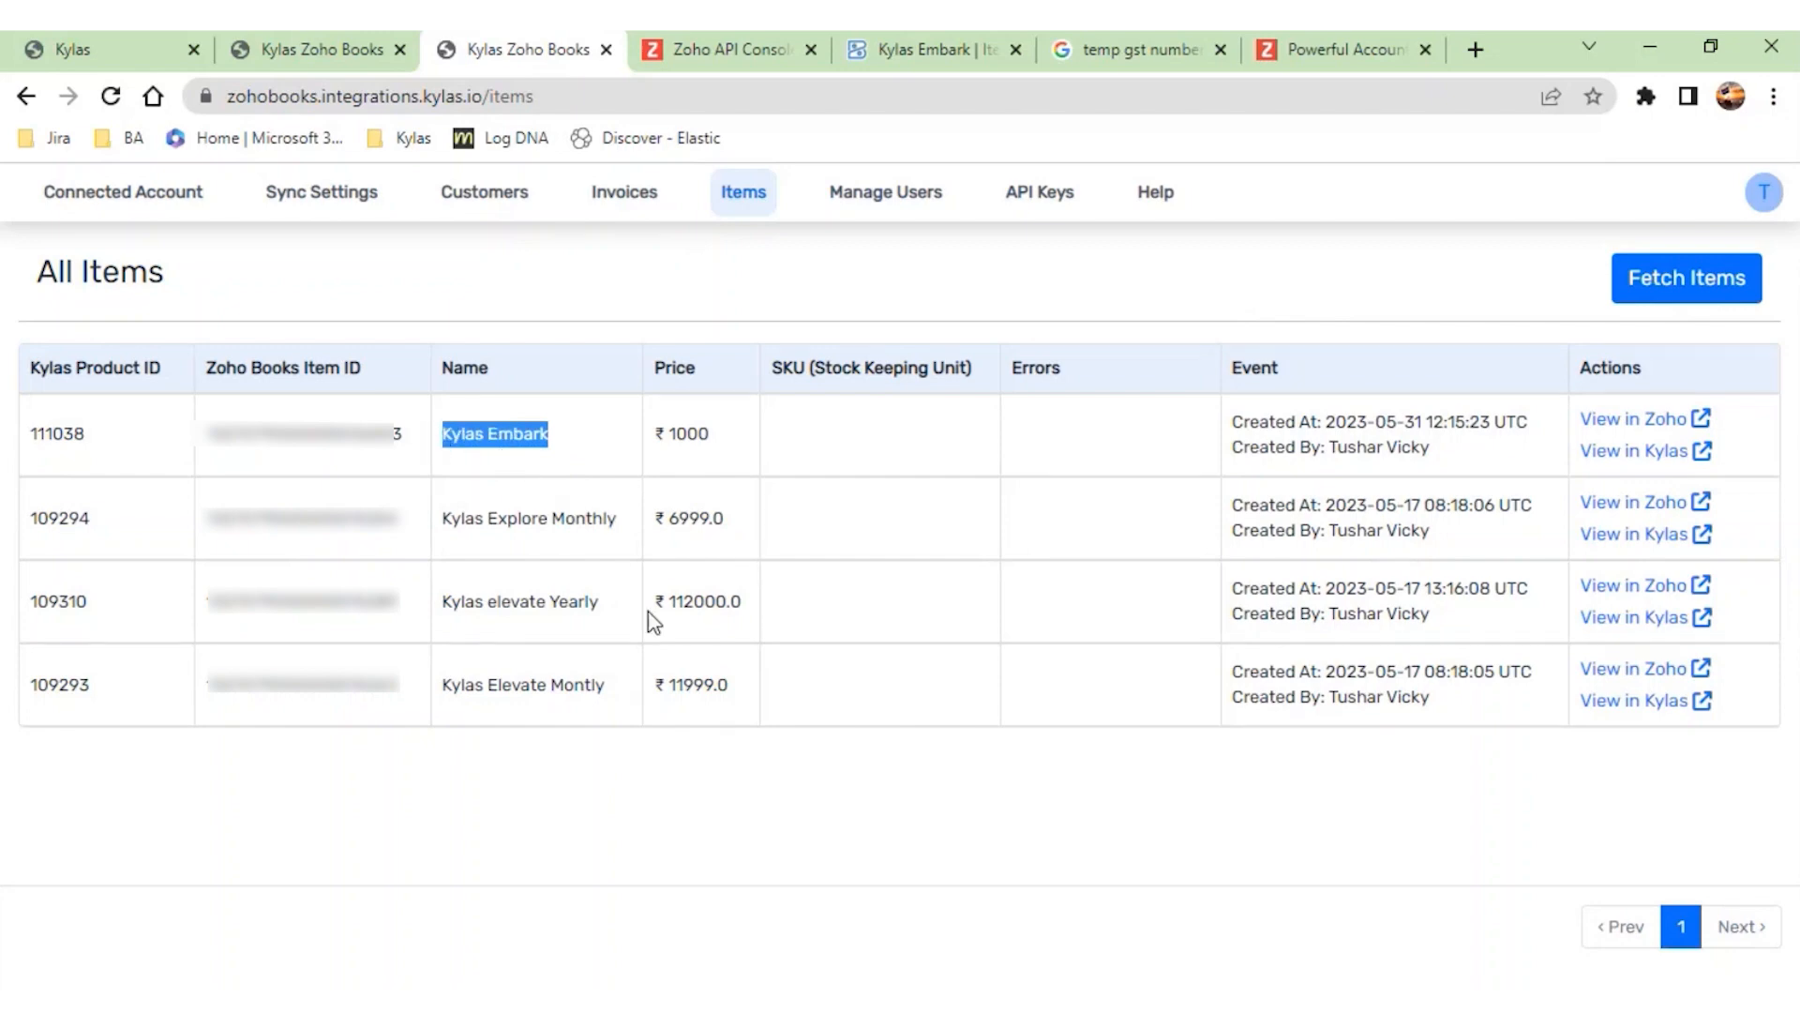
{"action": "left_click", "coordinate": [113, 422]}
{"action": "left_click_drag", "start_coordinate": [551, 451], "coordinate": [214, 442]}
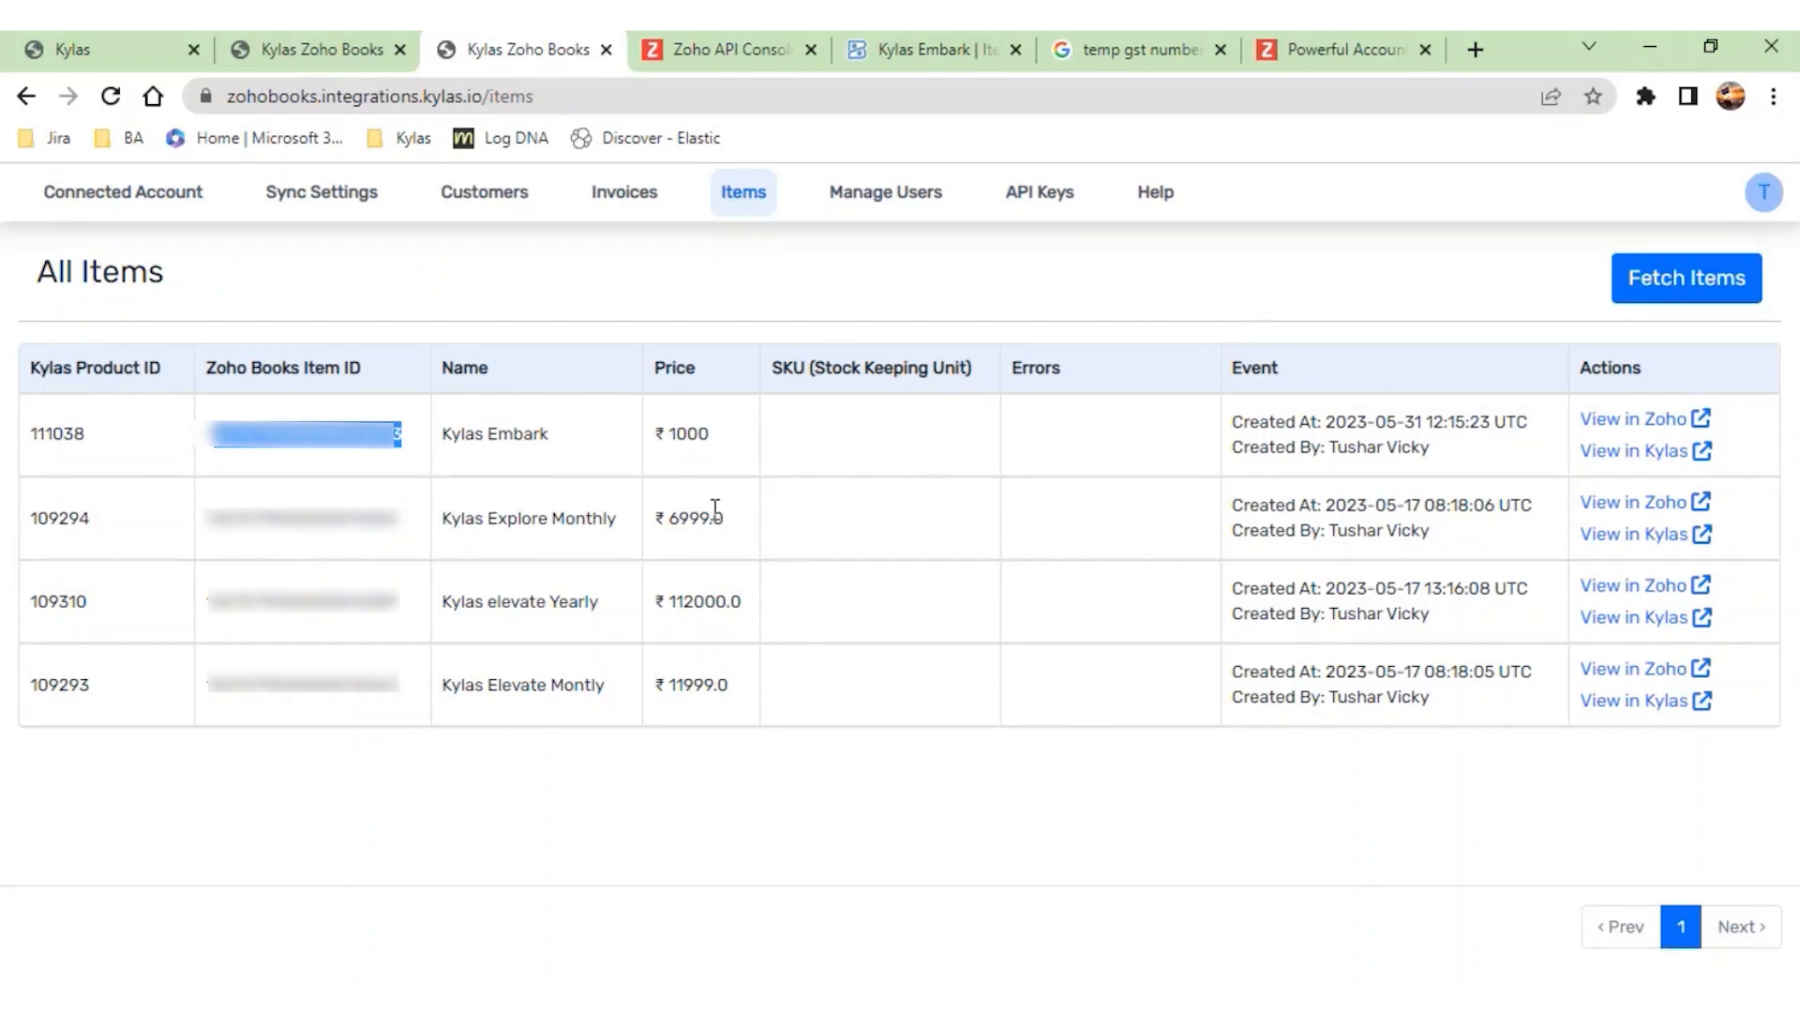
- View the Kylas Embark product in Kylas, check its Item Code, close it and check the item's price in the integration list
{"action": "left_click", "coordinate": [1611, 465]}
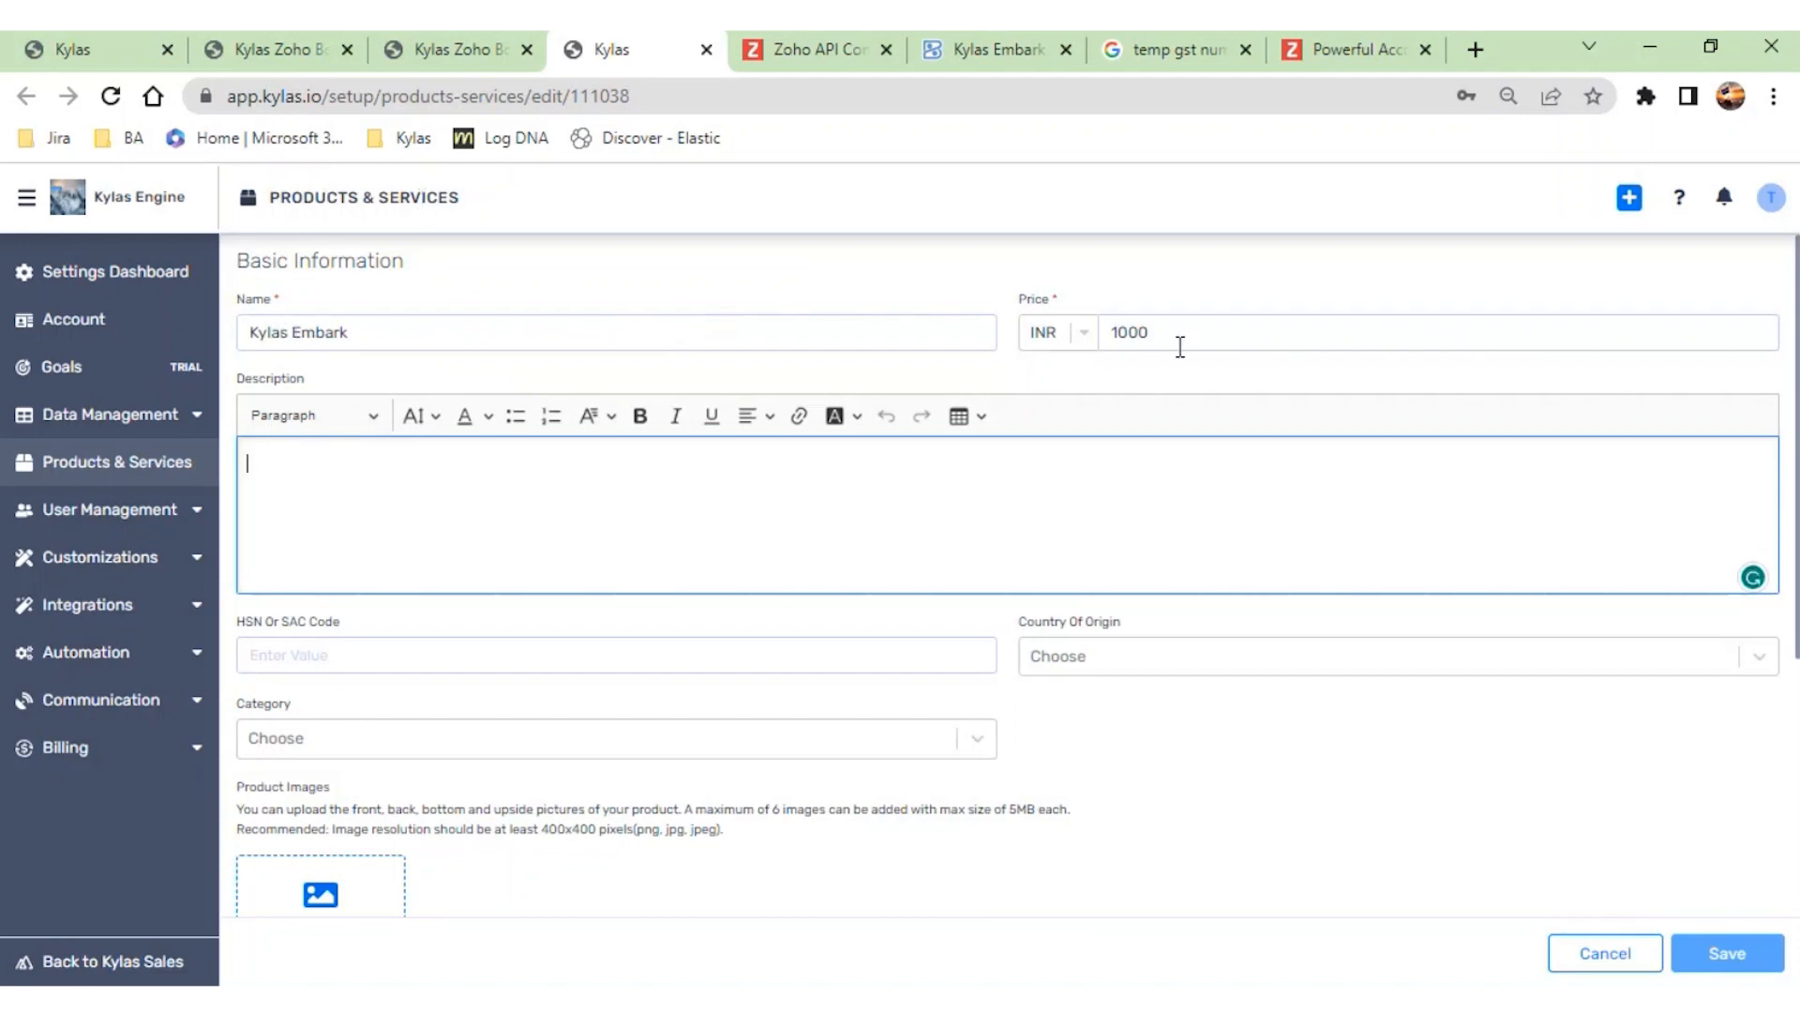
{"action": "scroll", "coordinate": [759, 699], "scroll_direction": "down", "scroll_amount": 5}
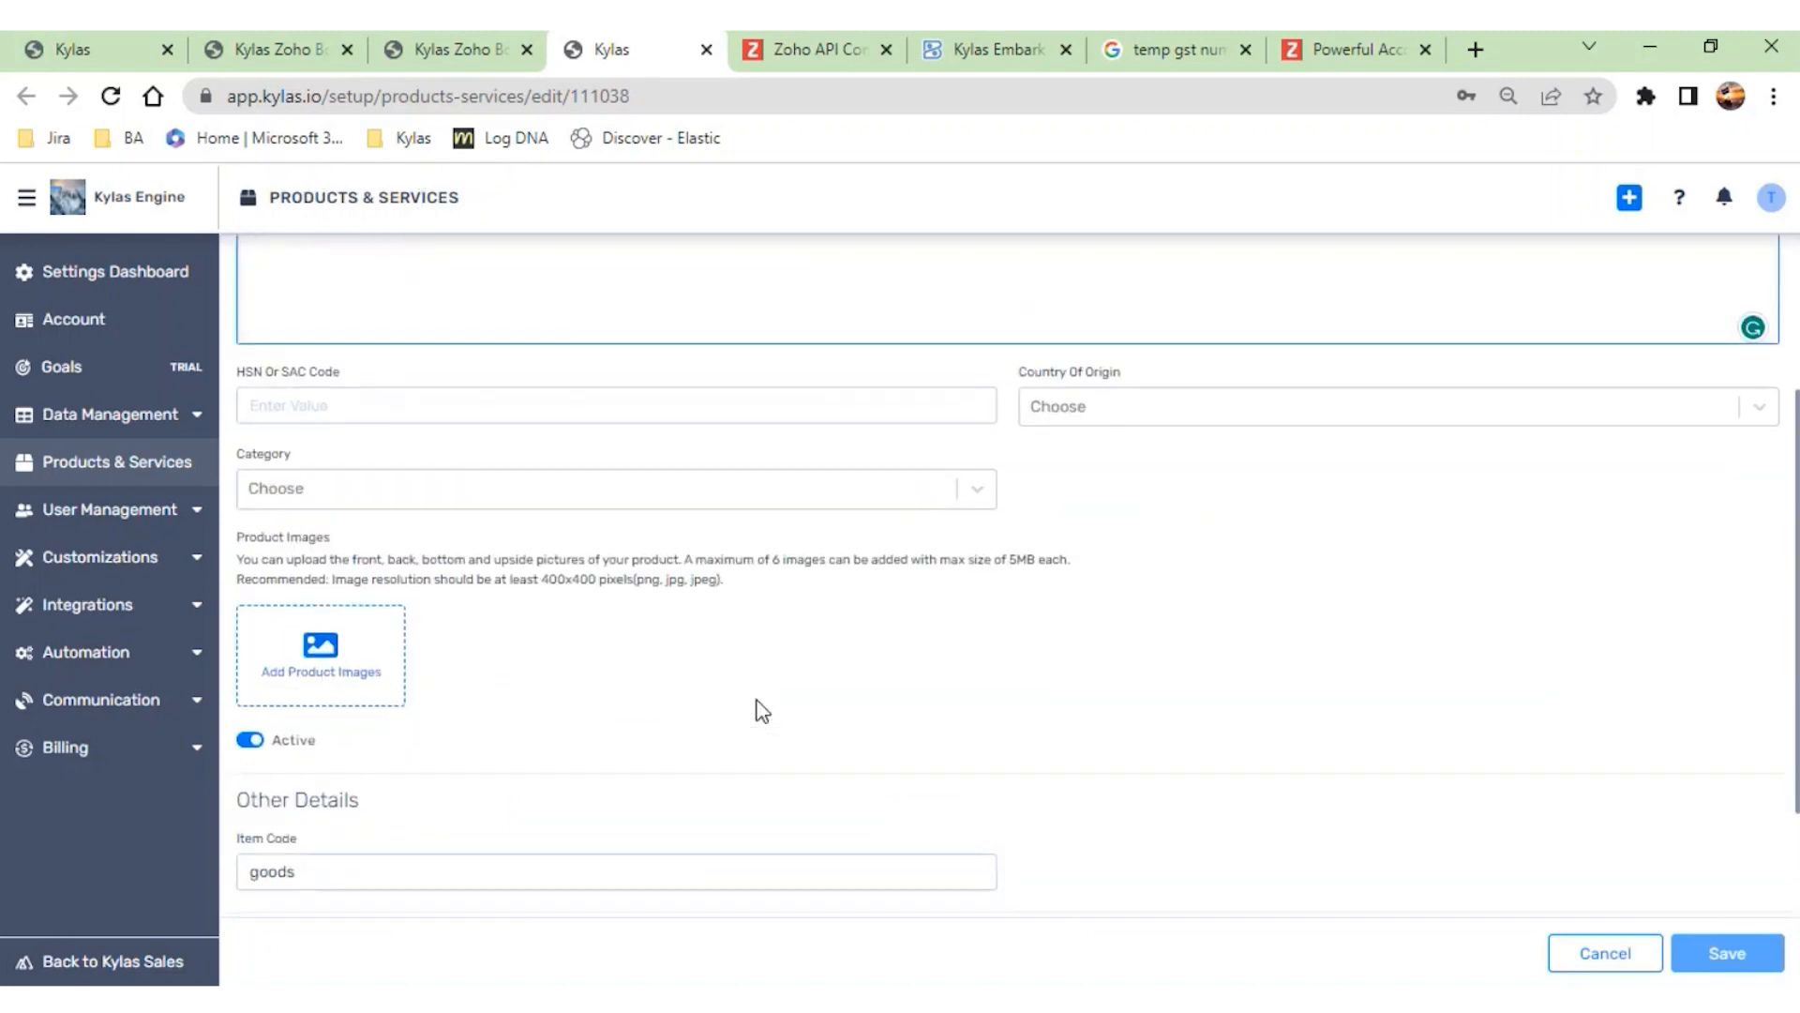
{"action": "left_click_drag", "start_coordinate": [318, 706], "coordinate": [238, 714]}
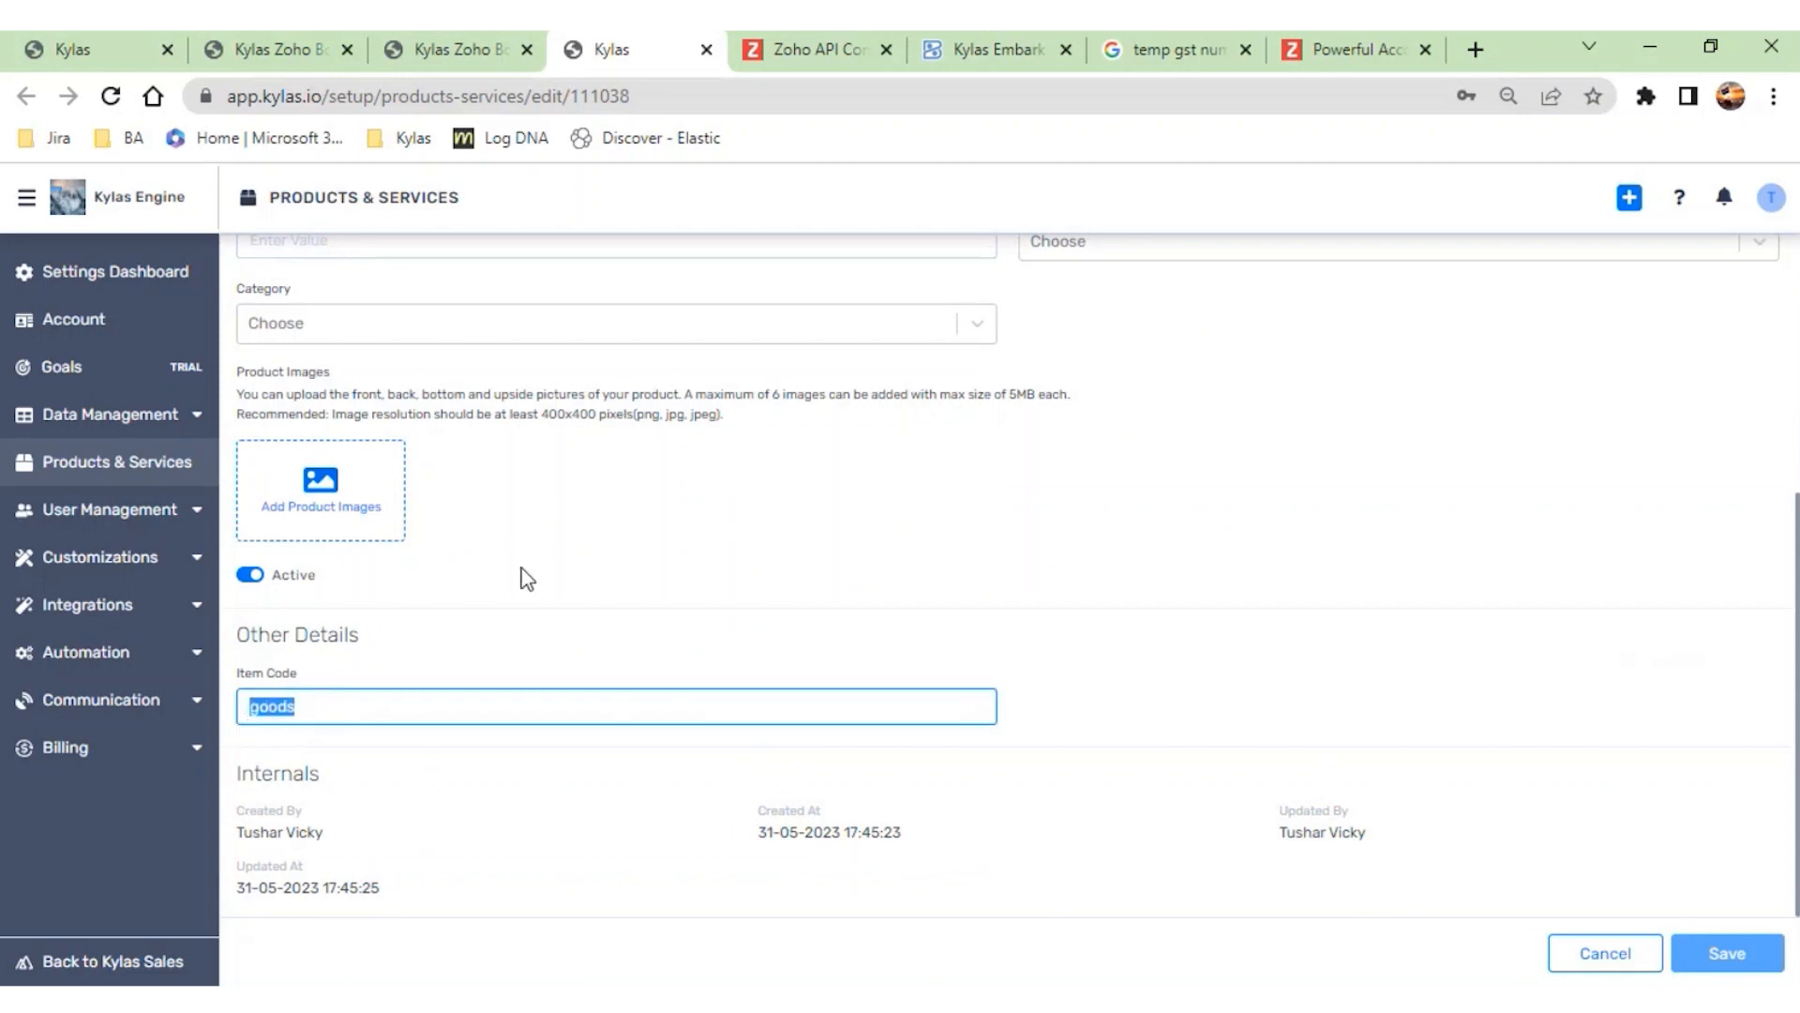
{"action": "left_click", "coordinate": [706, 49]}
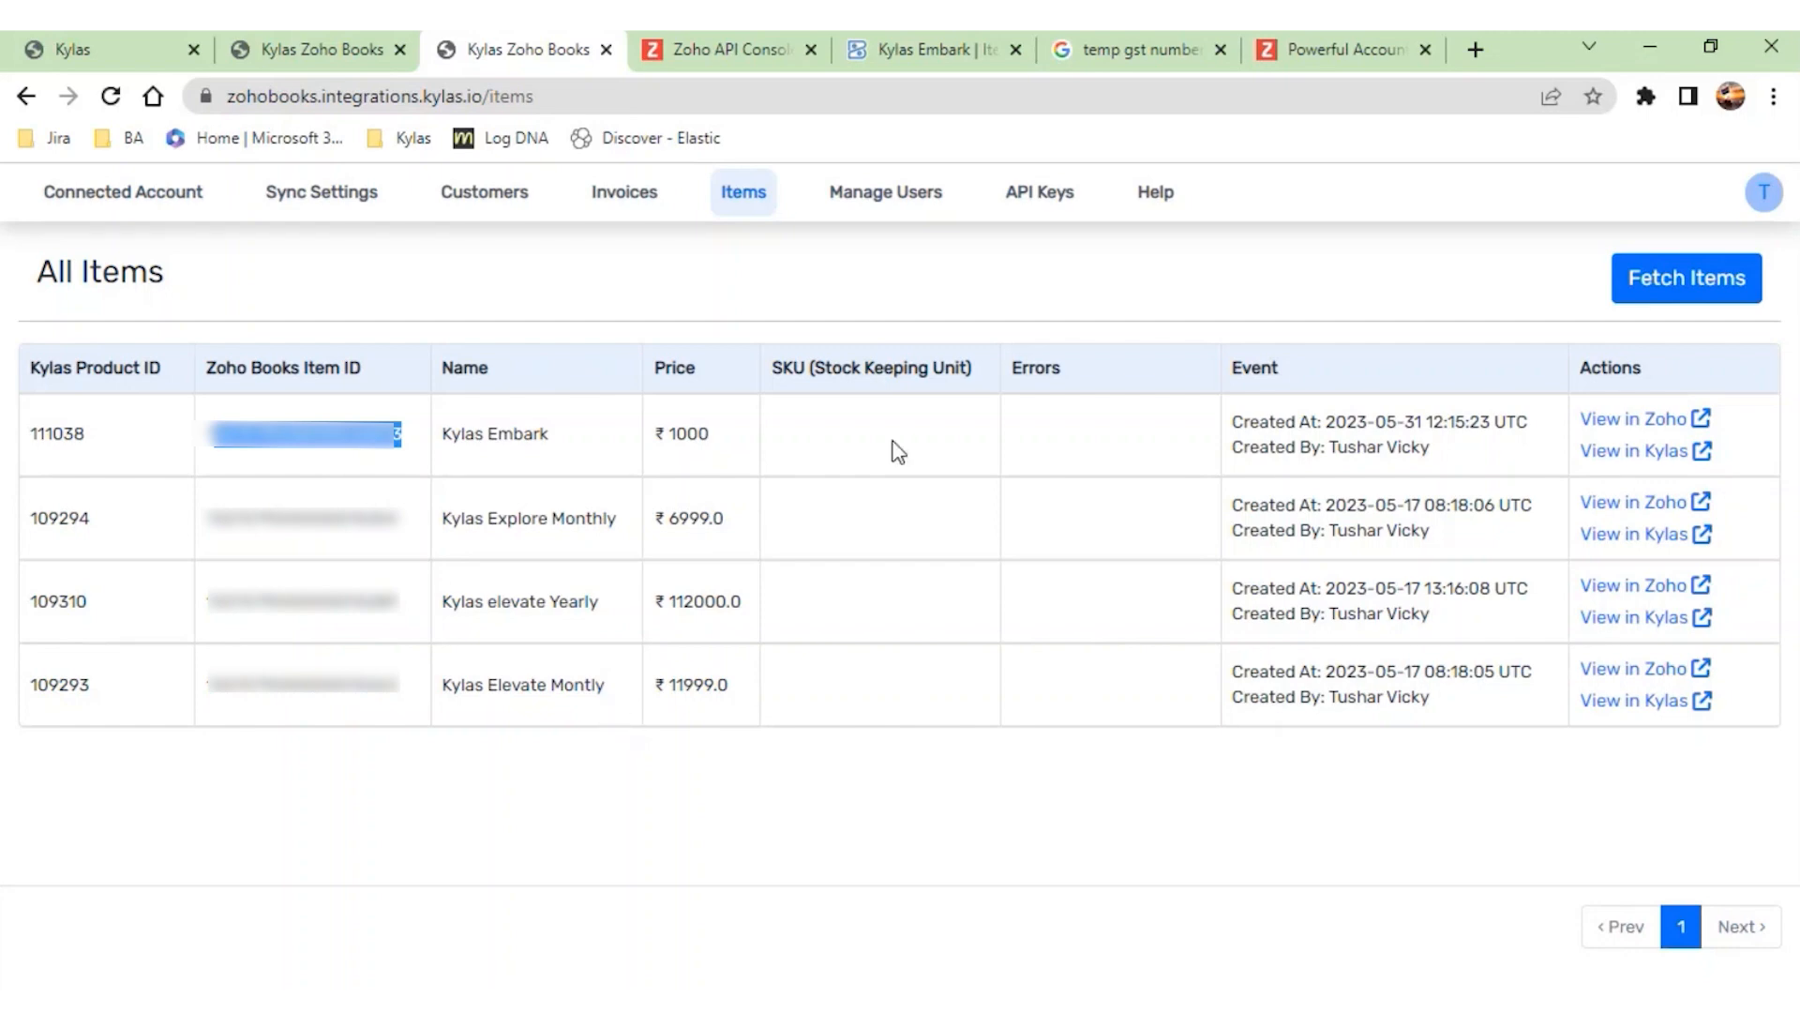
{"action": "left_click_drag", "start_coordinate": [711, 434], "coordinate": [659, 438]}
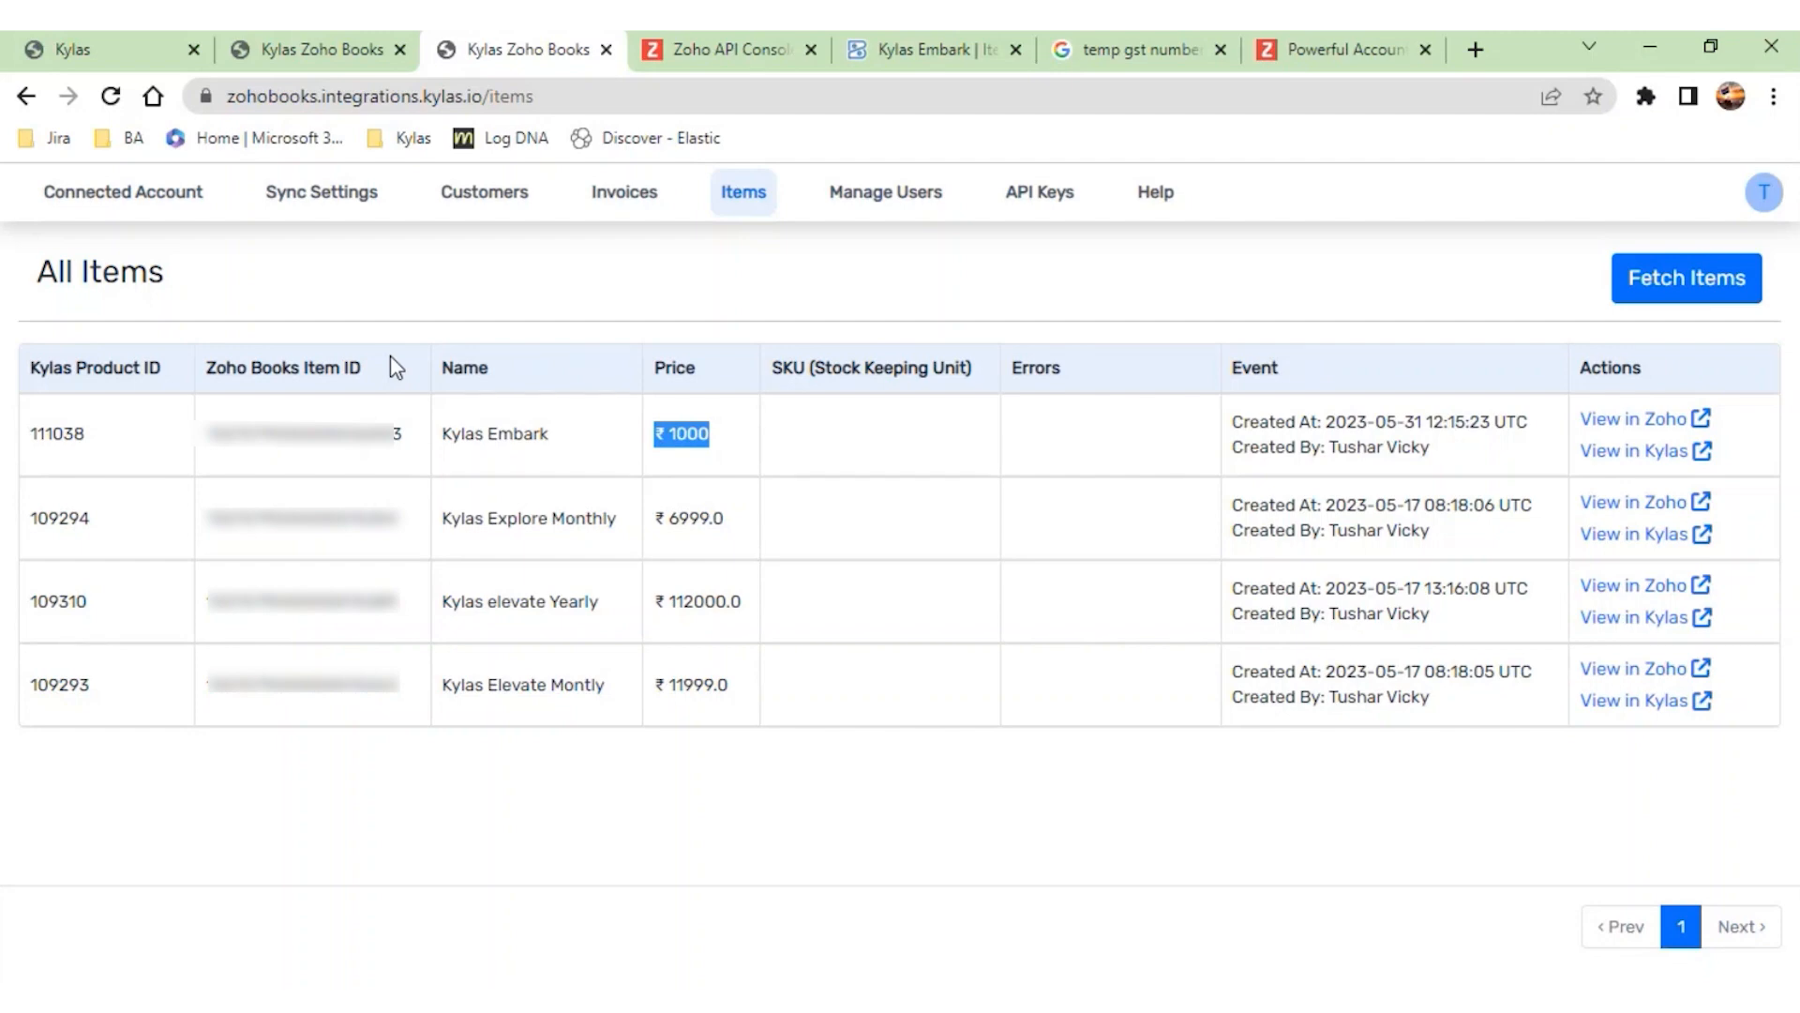
- Switch to Kylas, leave the settings for the Deals list and start adding a new deal
{"action": "left_click", "coordinate": [114, 56]}
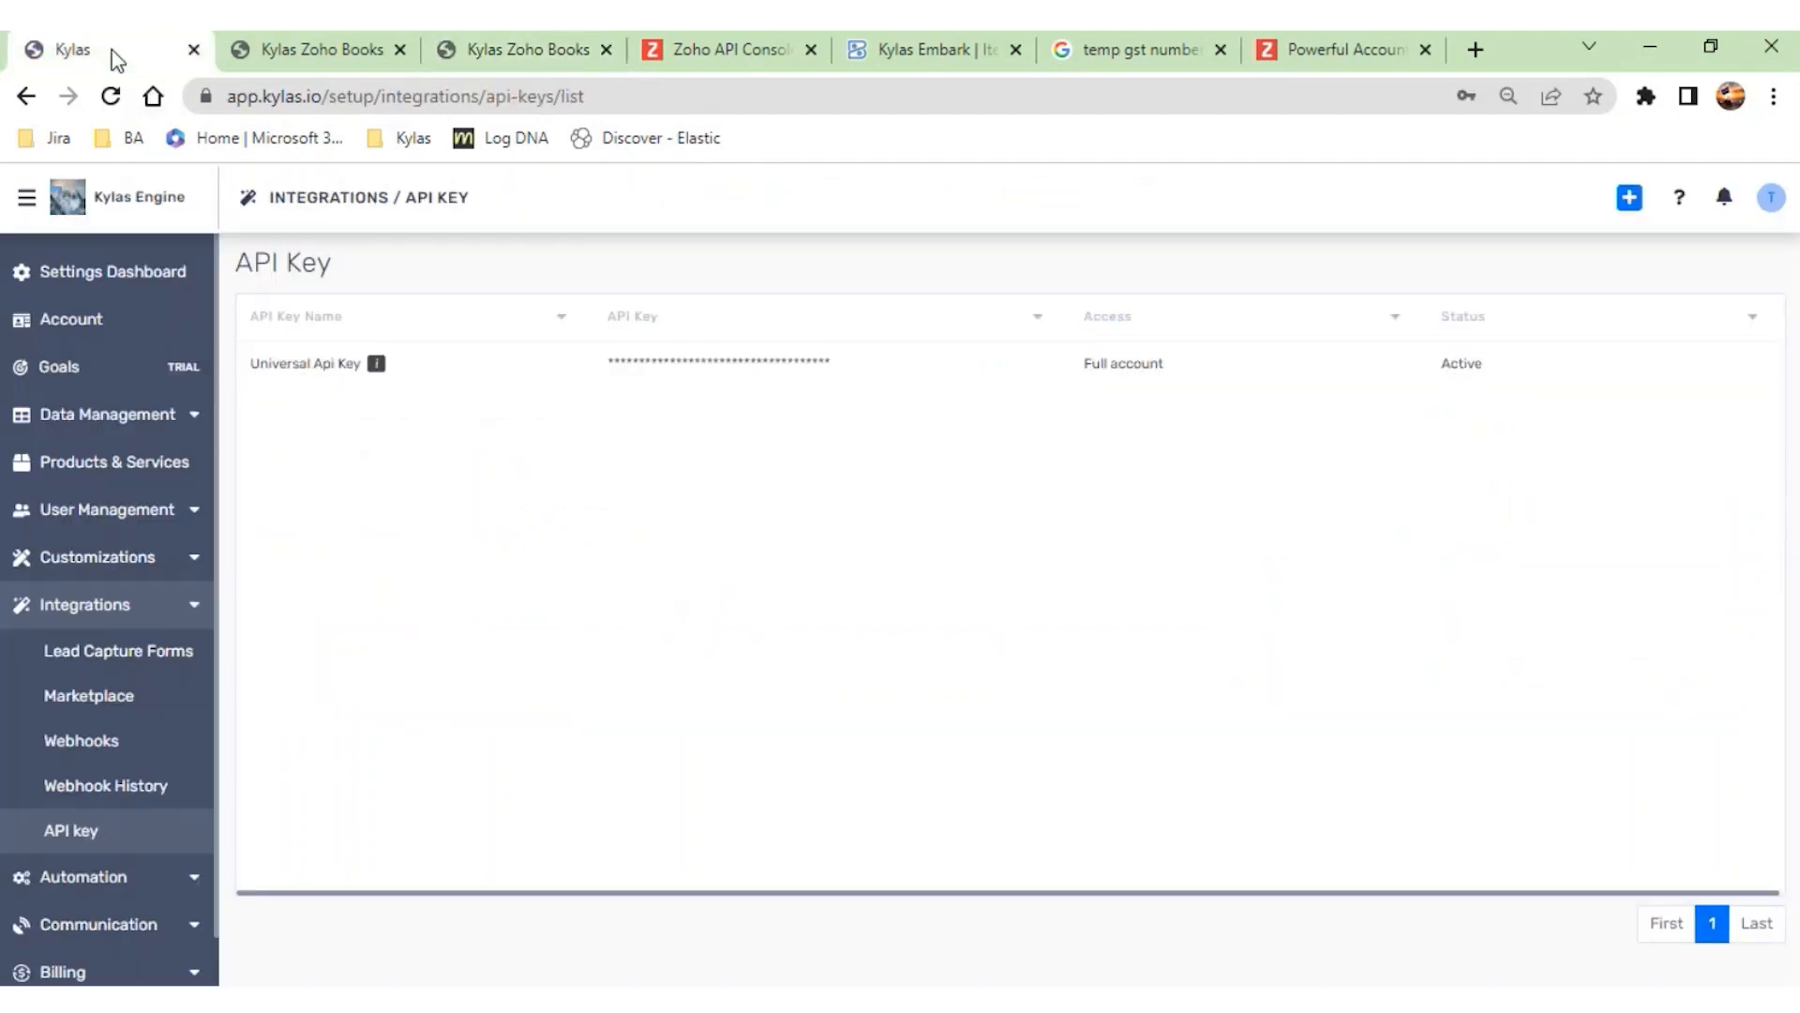
{"action": "left_click", "coordinate": [26, 197]}
{"action": "left_click", "coordinate": [42, 248]}
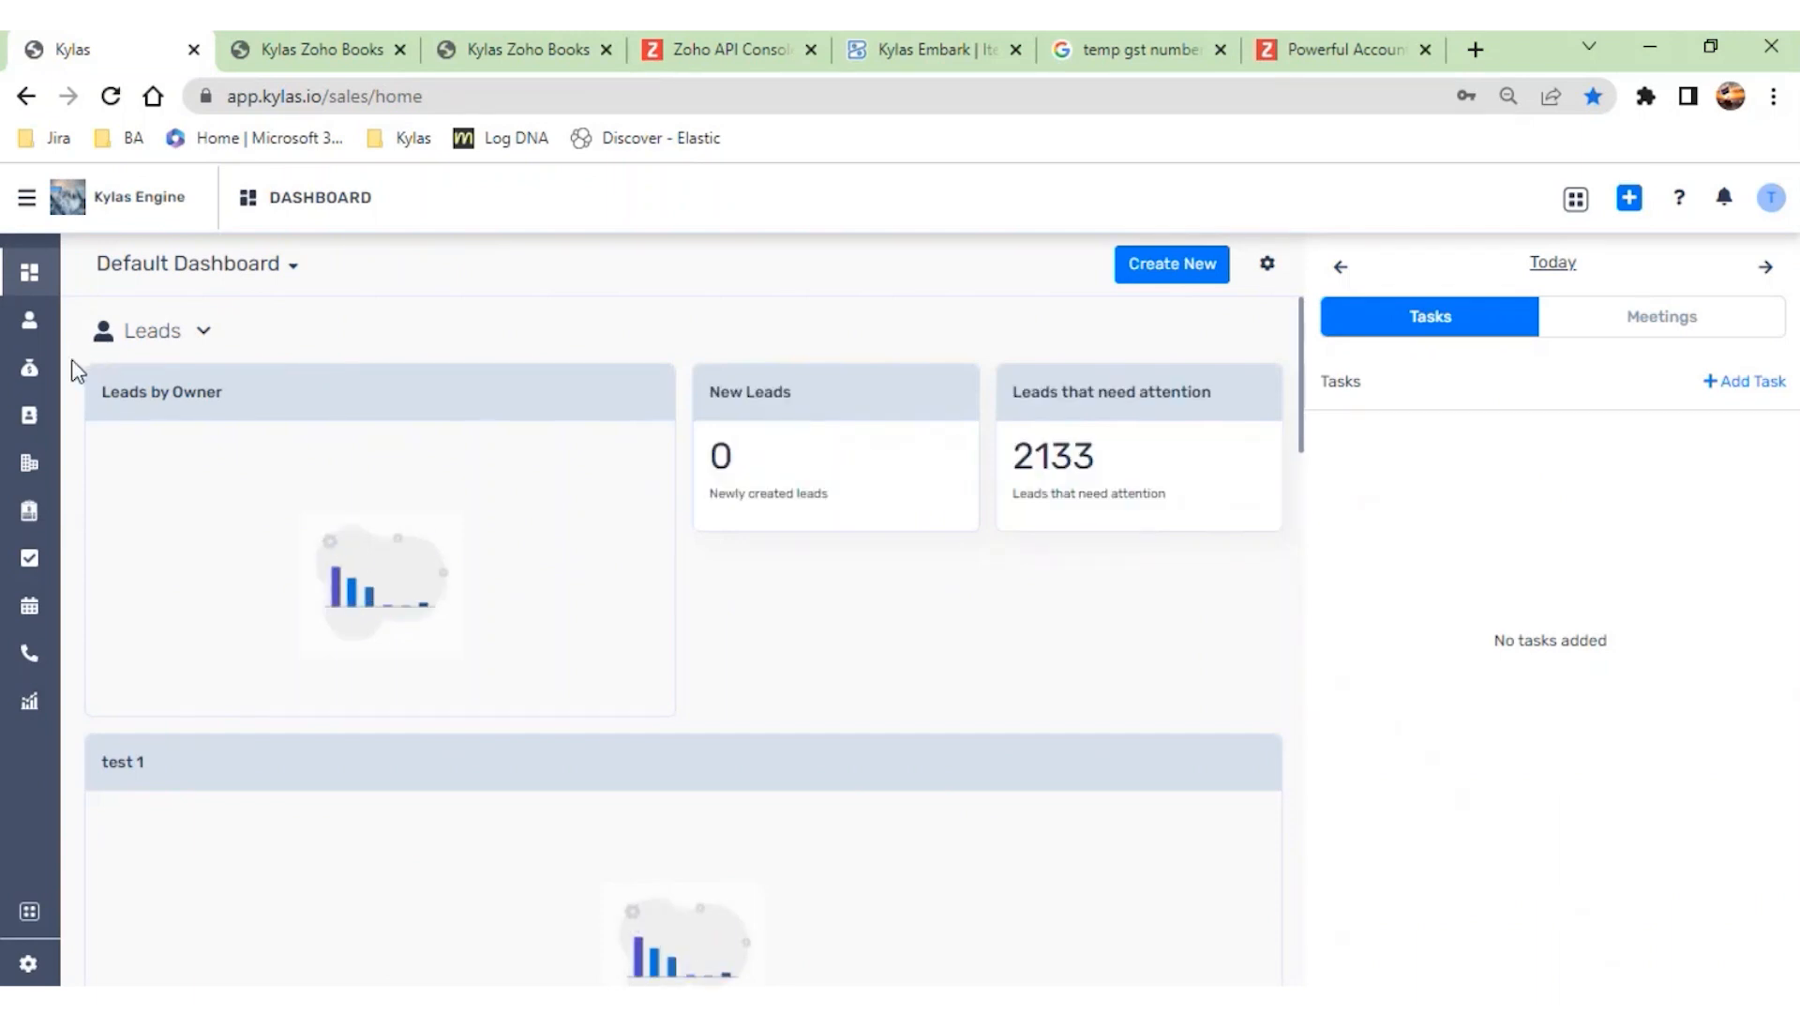
{"action": "left_click", "coordinate": [46, 376]}
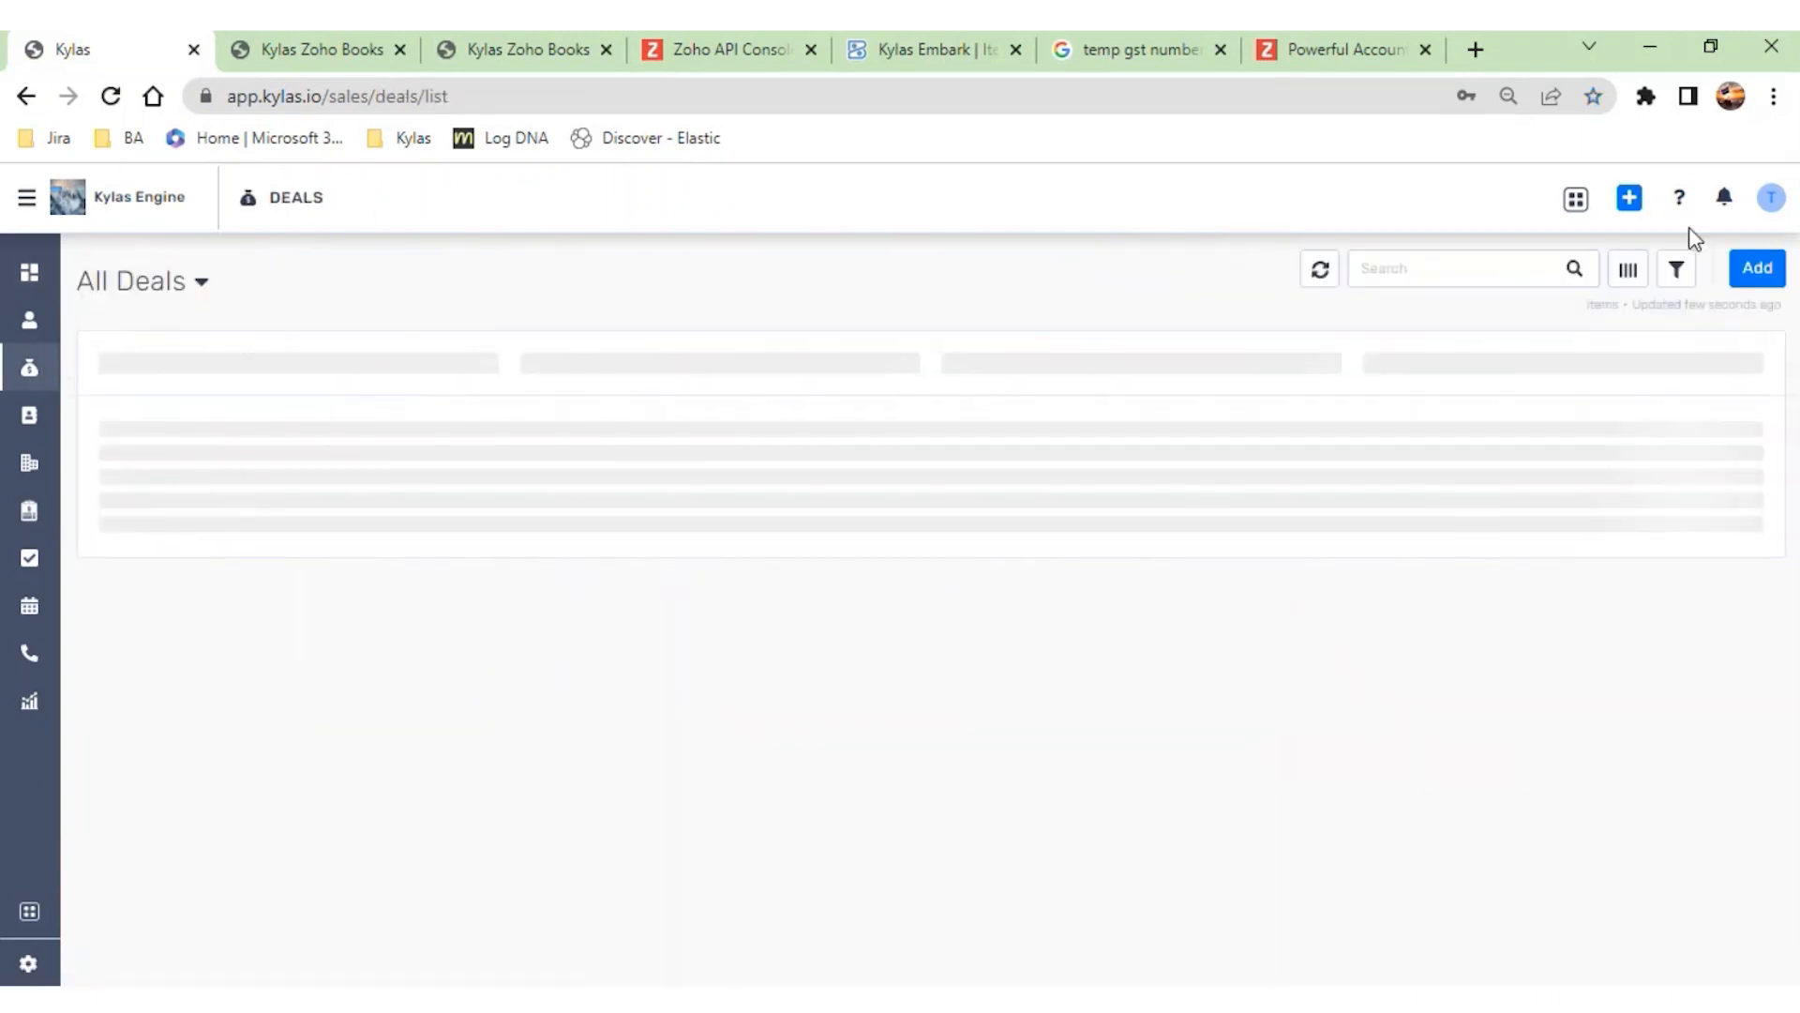
{"action": "left_click", "coordinate": [1628, 200]}
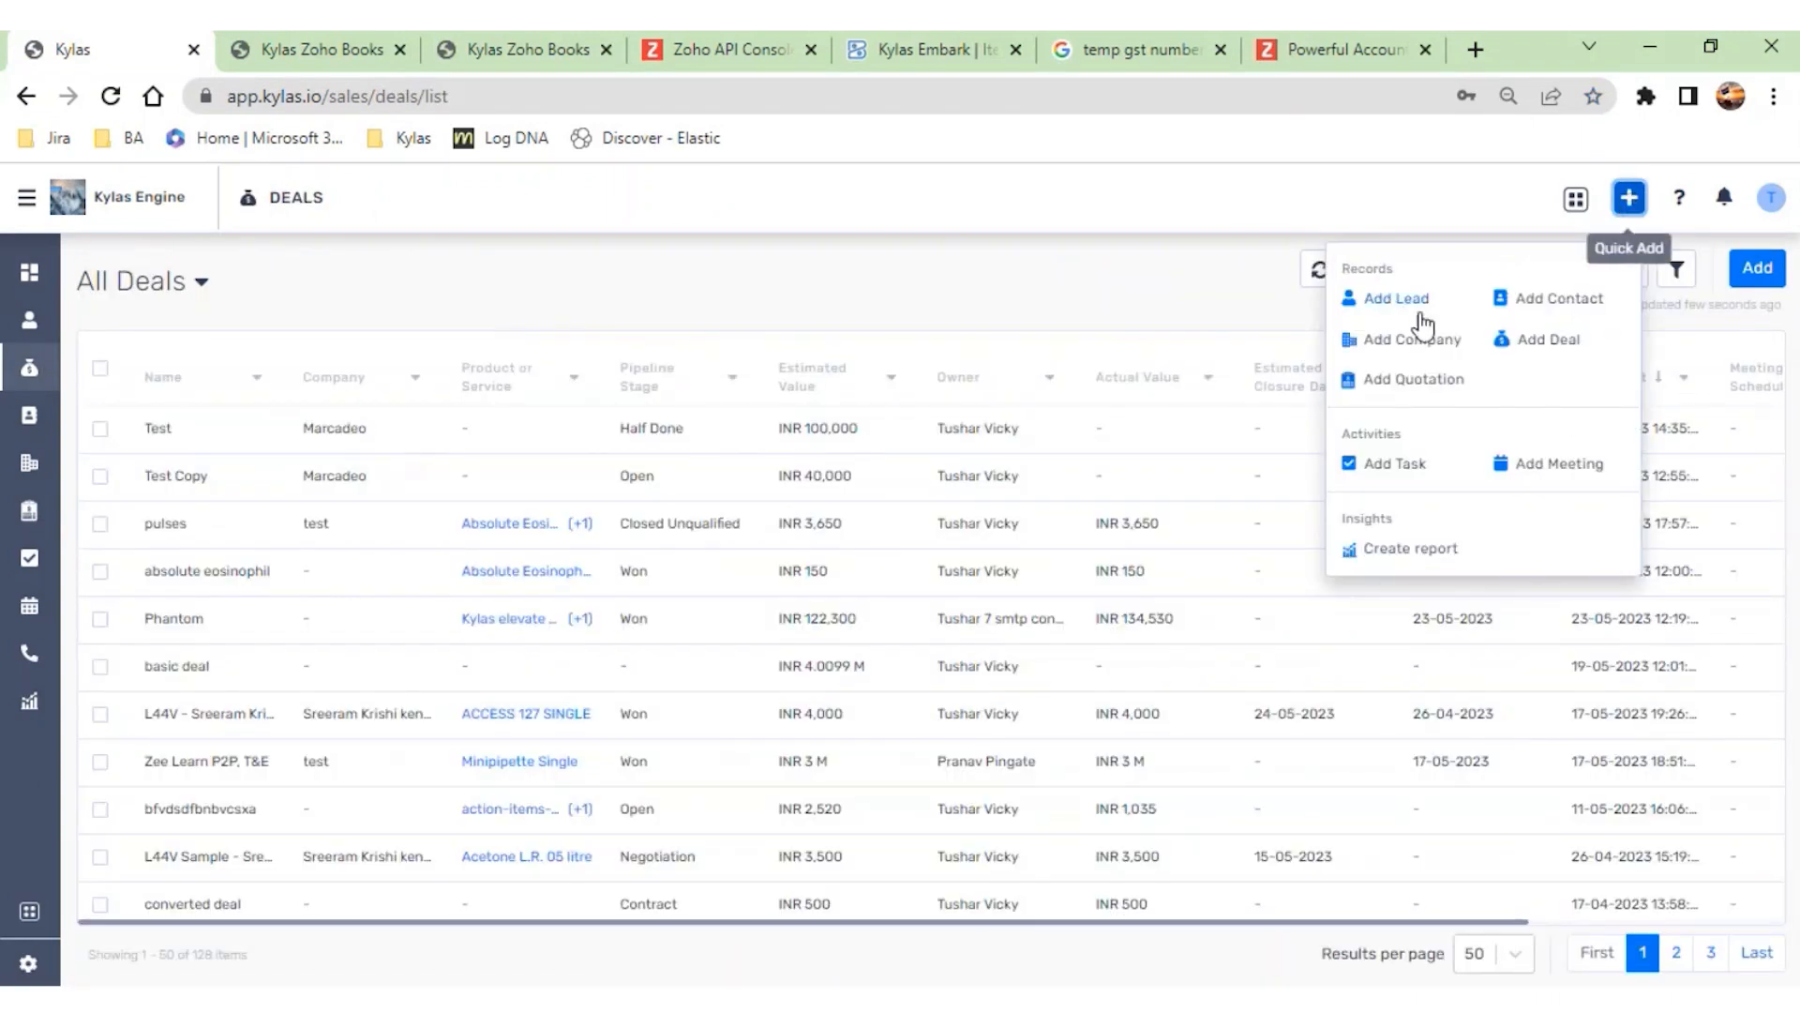
{"action": "left_click", "coordinate": [1524, 339]}
- Name the deal "Deal for Zohobooks" and set its estimated closure date to May 31, 2023
{"action": "left_click", "coordinate": [941, 328]}
{"action": "type", "text": "Deal for Zohobooks"}
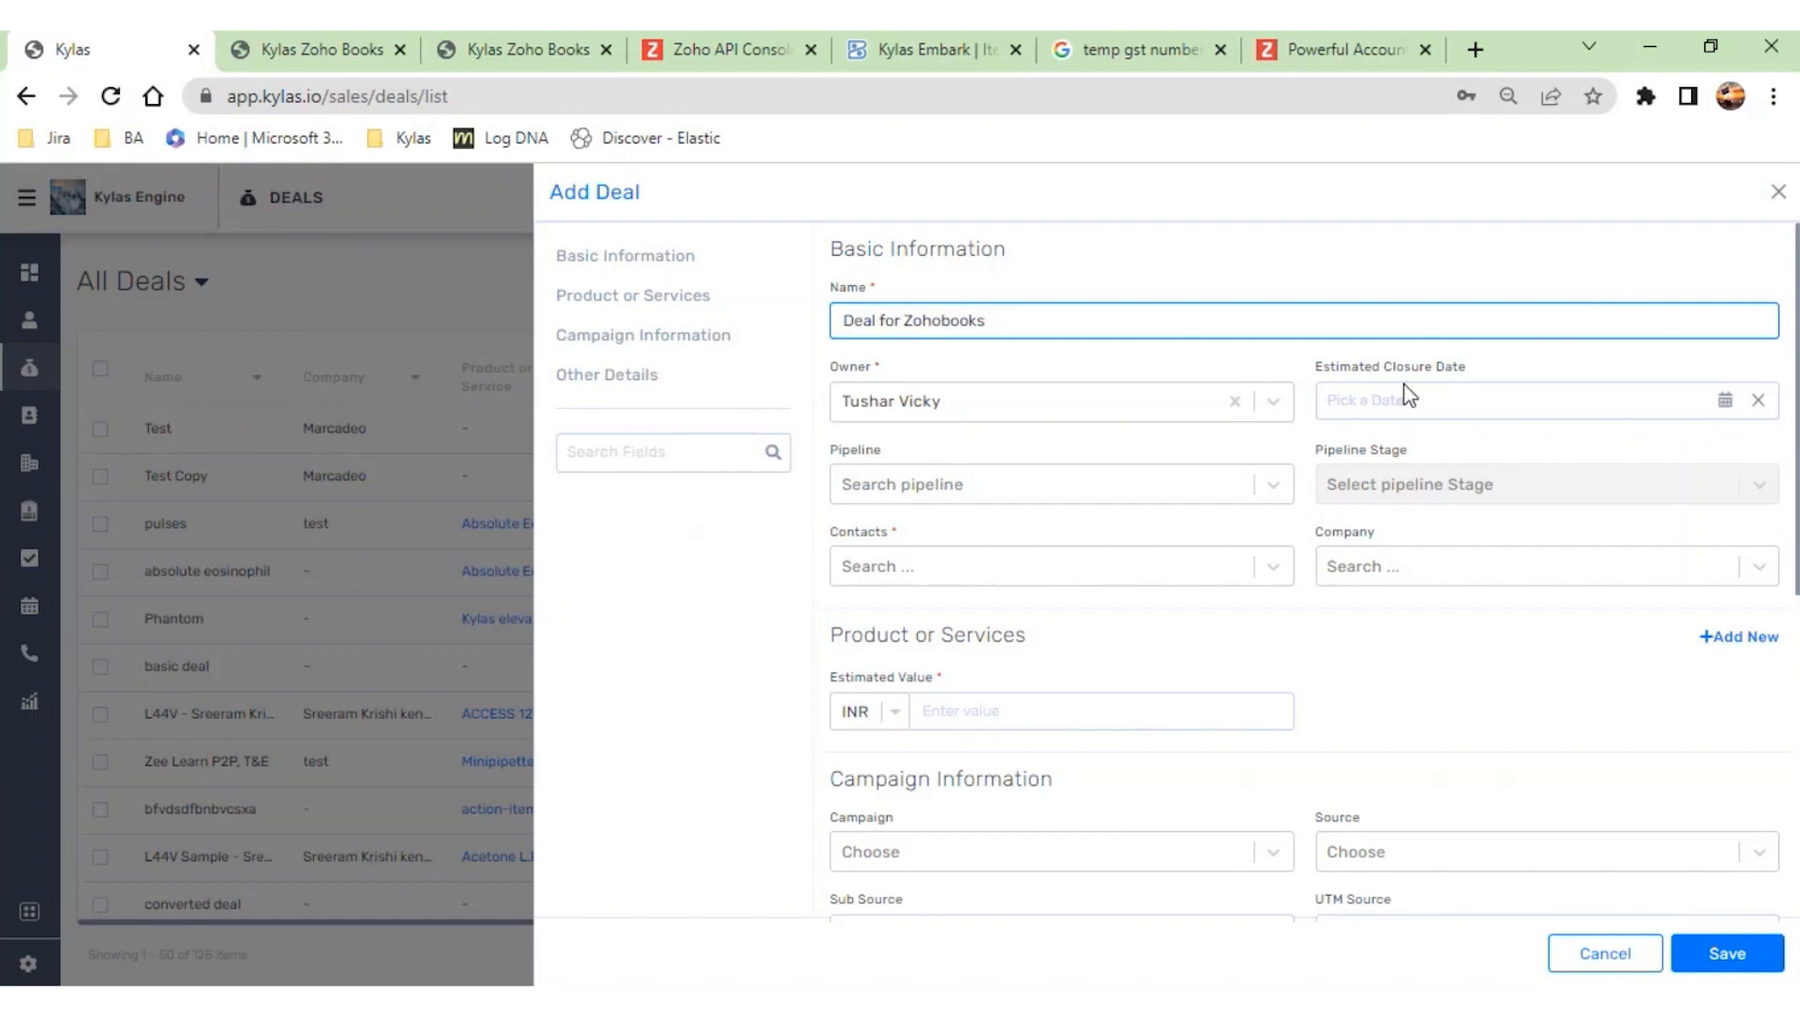
{"action": "left_click", "coordinate": [1725, 399]}
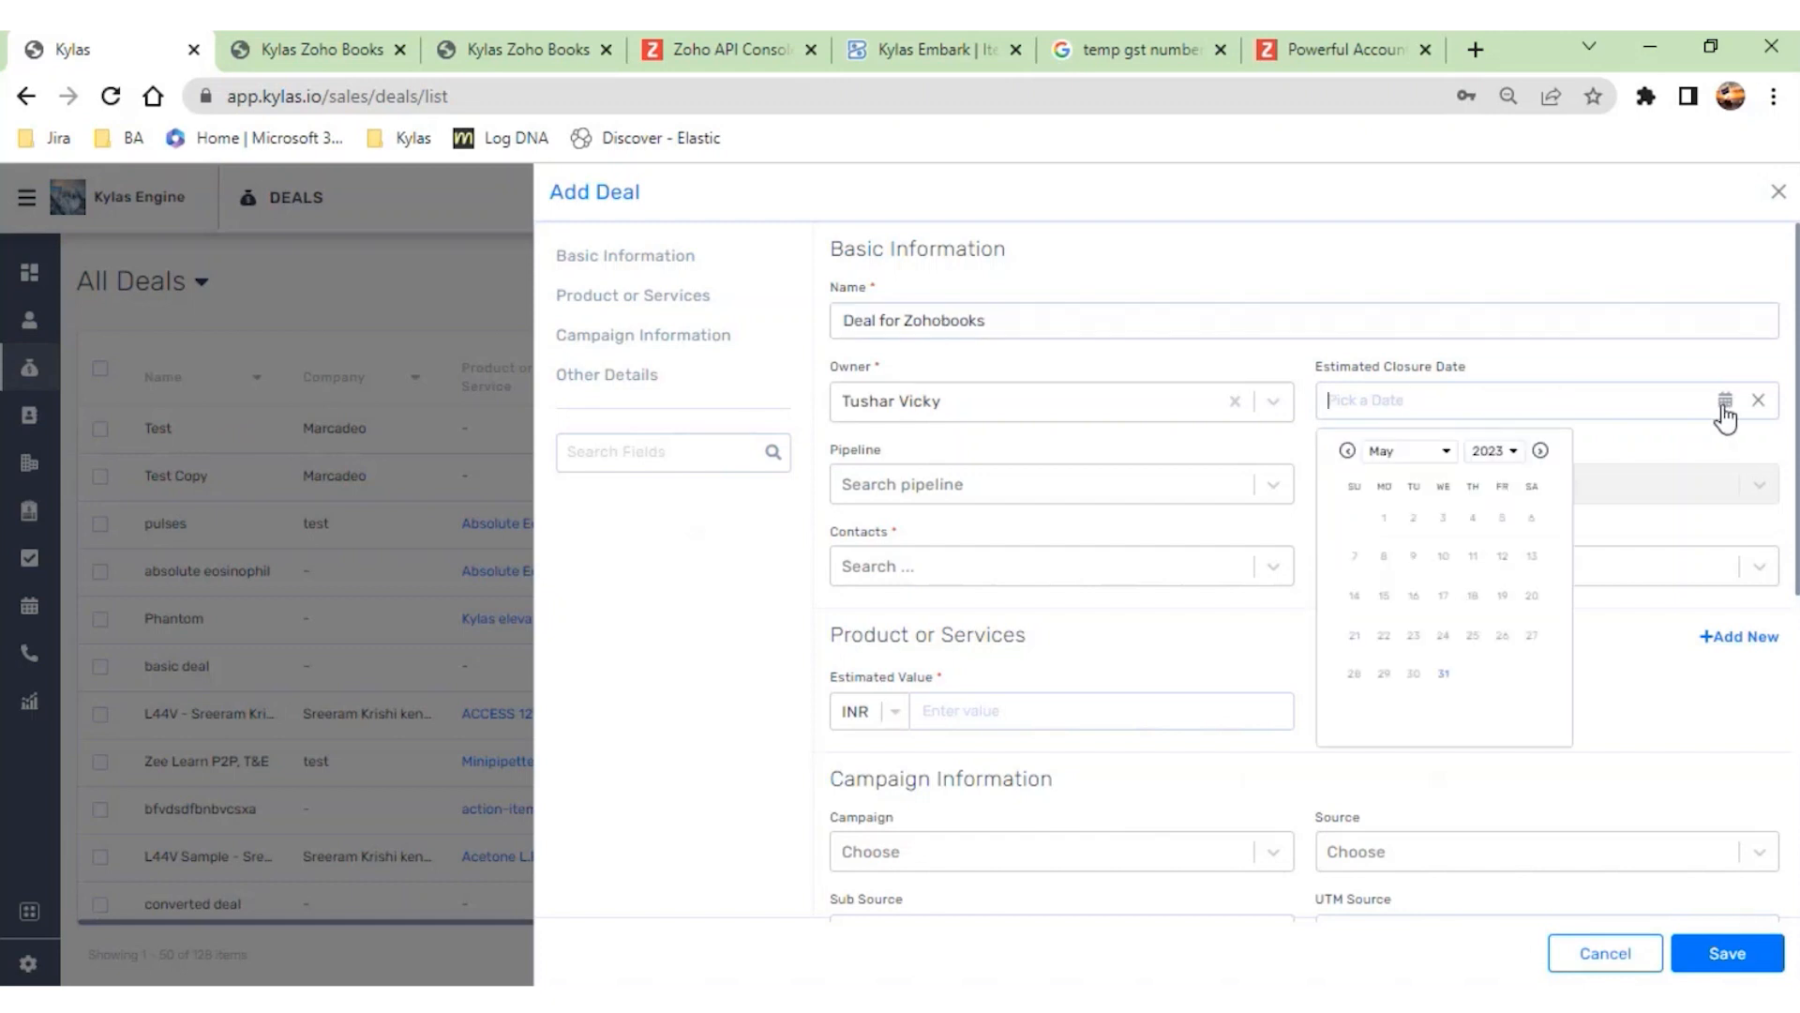
{"action": "left_click", "coordinate": [1438, 677]}
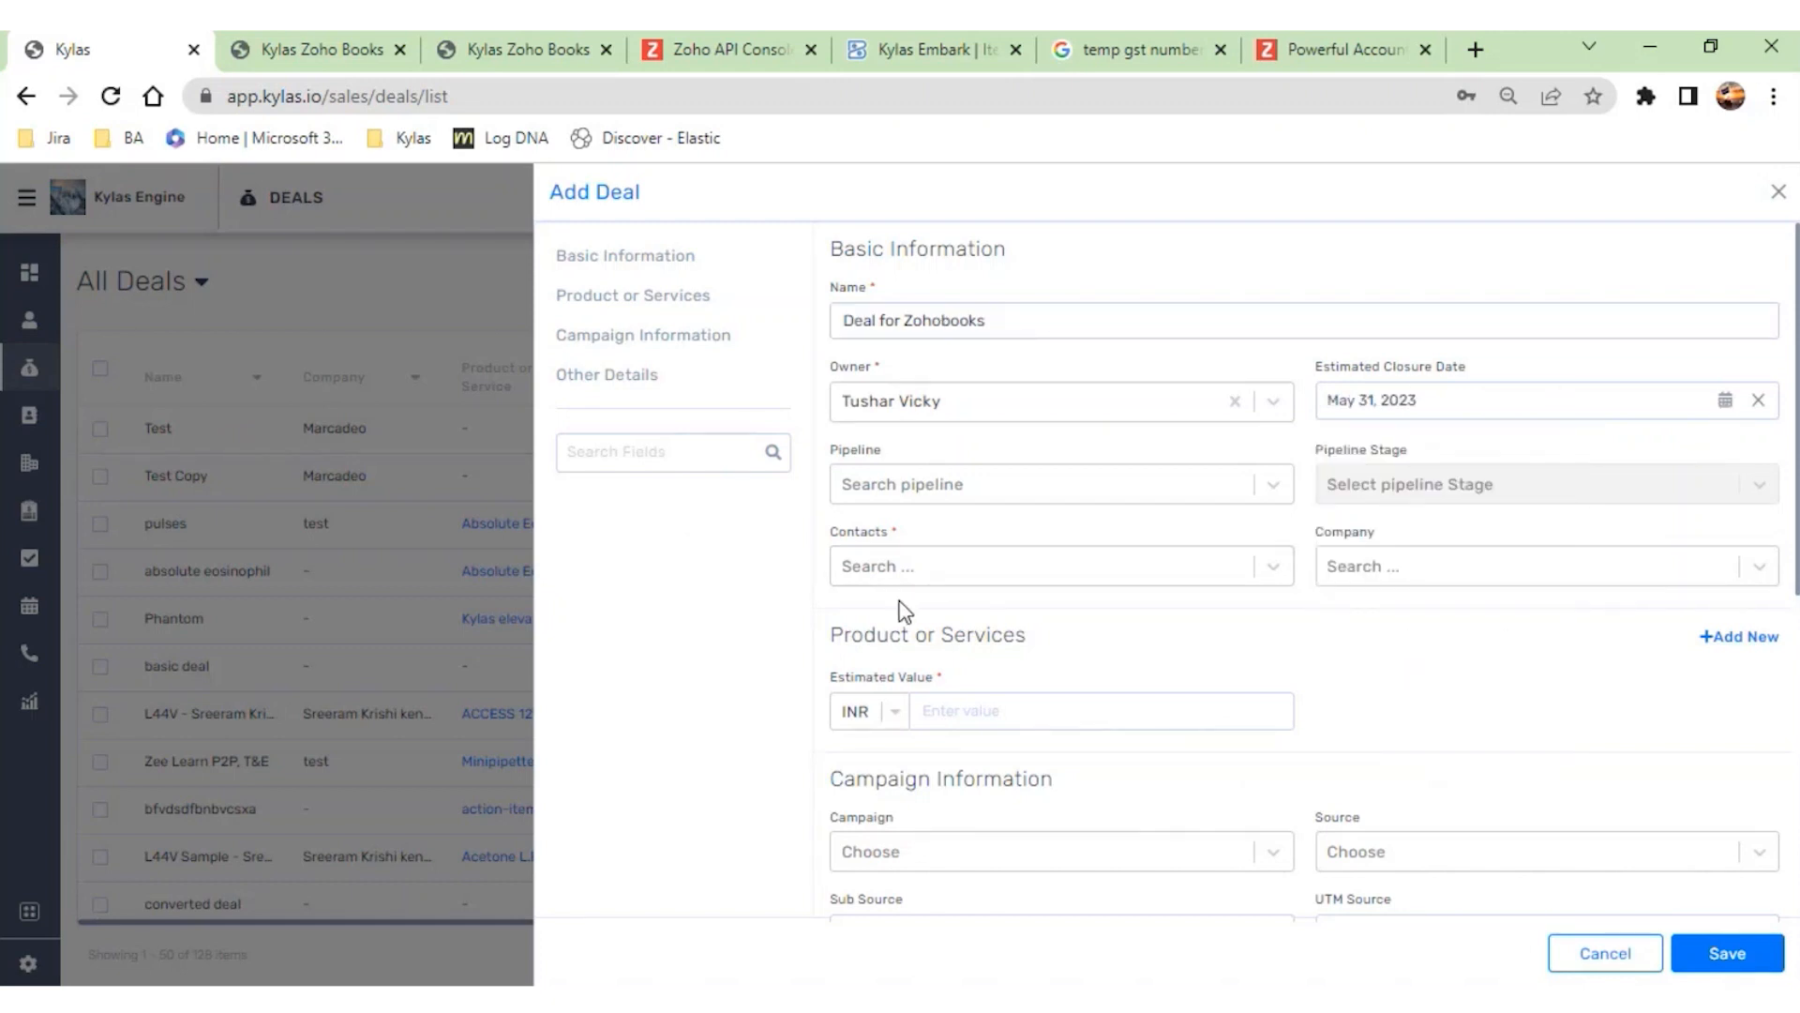
- Assign an existing contact to the deal and set its company to Marcadeo
{"action": "scroll", "coordinate": [1032, 525], "scroll_direction": "down", "scroll_amount": 1}
{"action": "left_click", "coordinate": [1140, 456]}
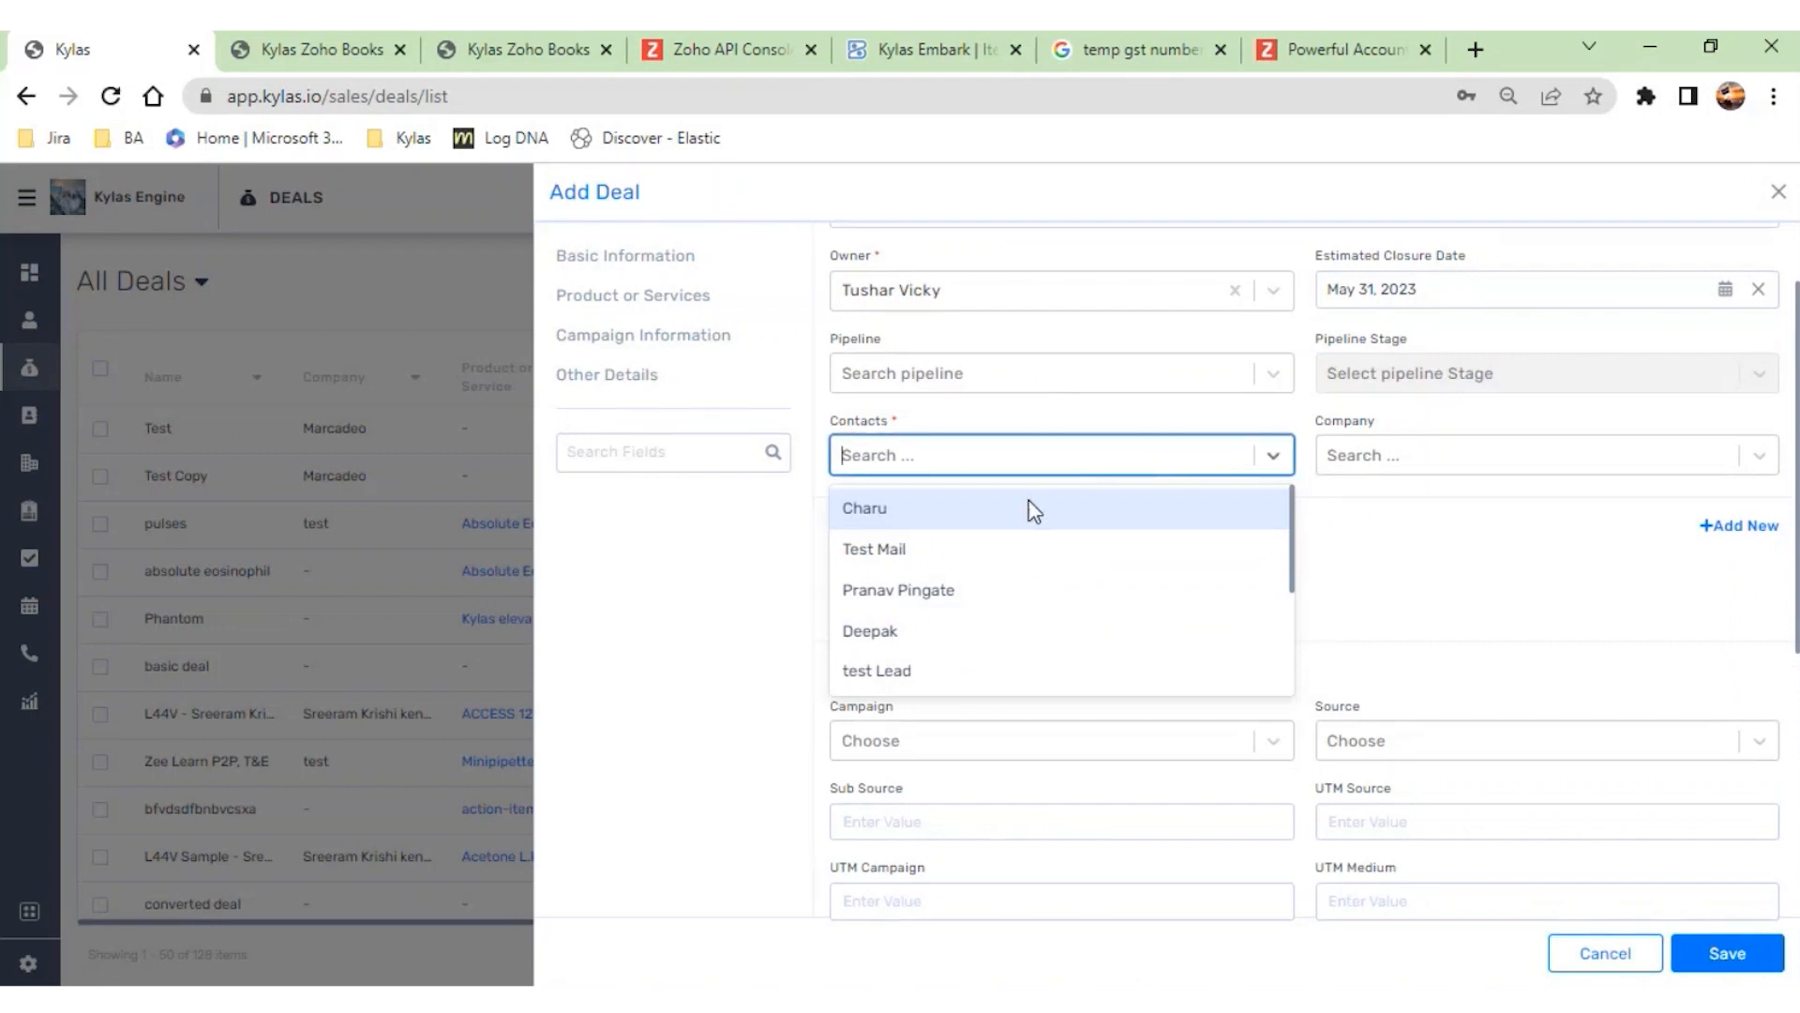
{"action": "scroll", "coordinate": [1028, 511], "scroll_direction": "down", "scroll_amount": 1}
{"action": "left_click", "coordinate": [966, 541]}
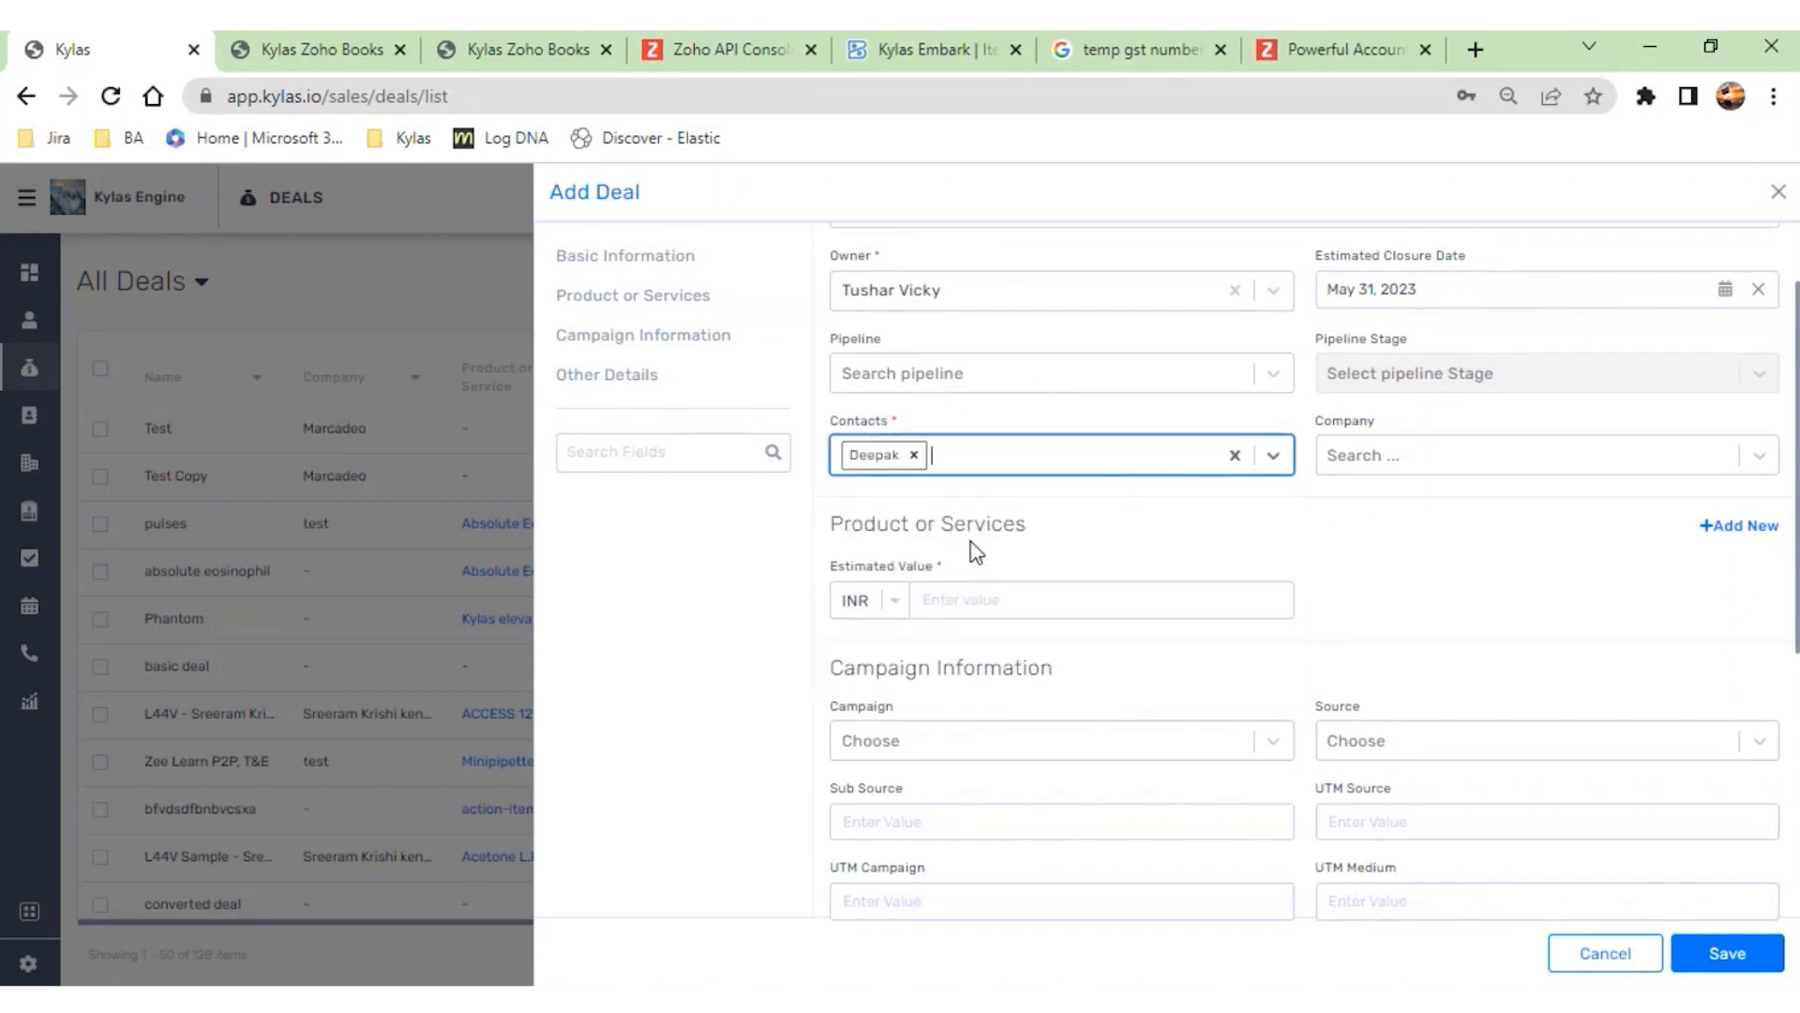
{"action": "left_click", "coordinate": [1557, 456]}
{"action": "left_click", "coordinate": [1459, 522]}
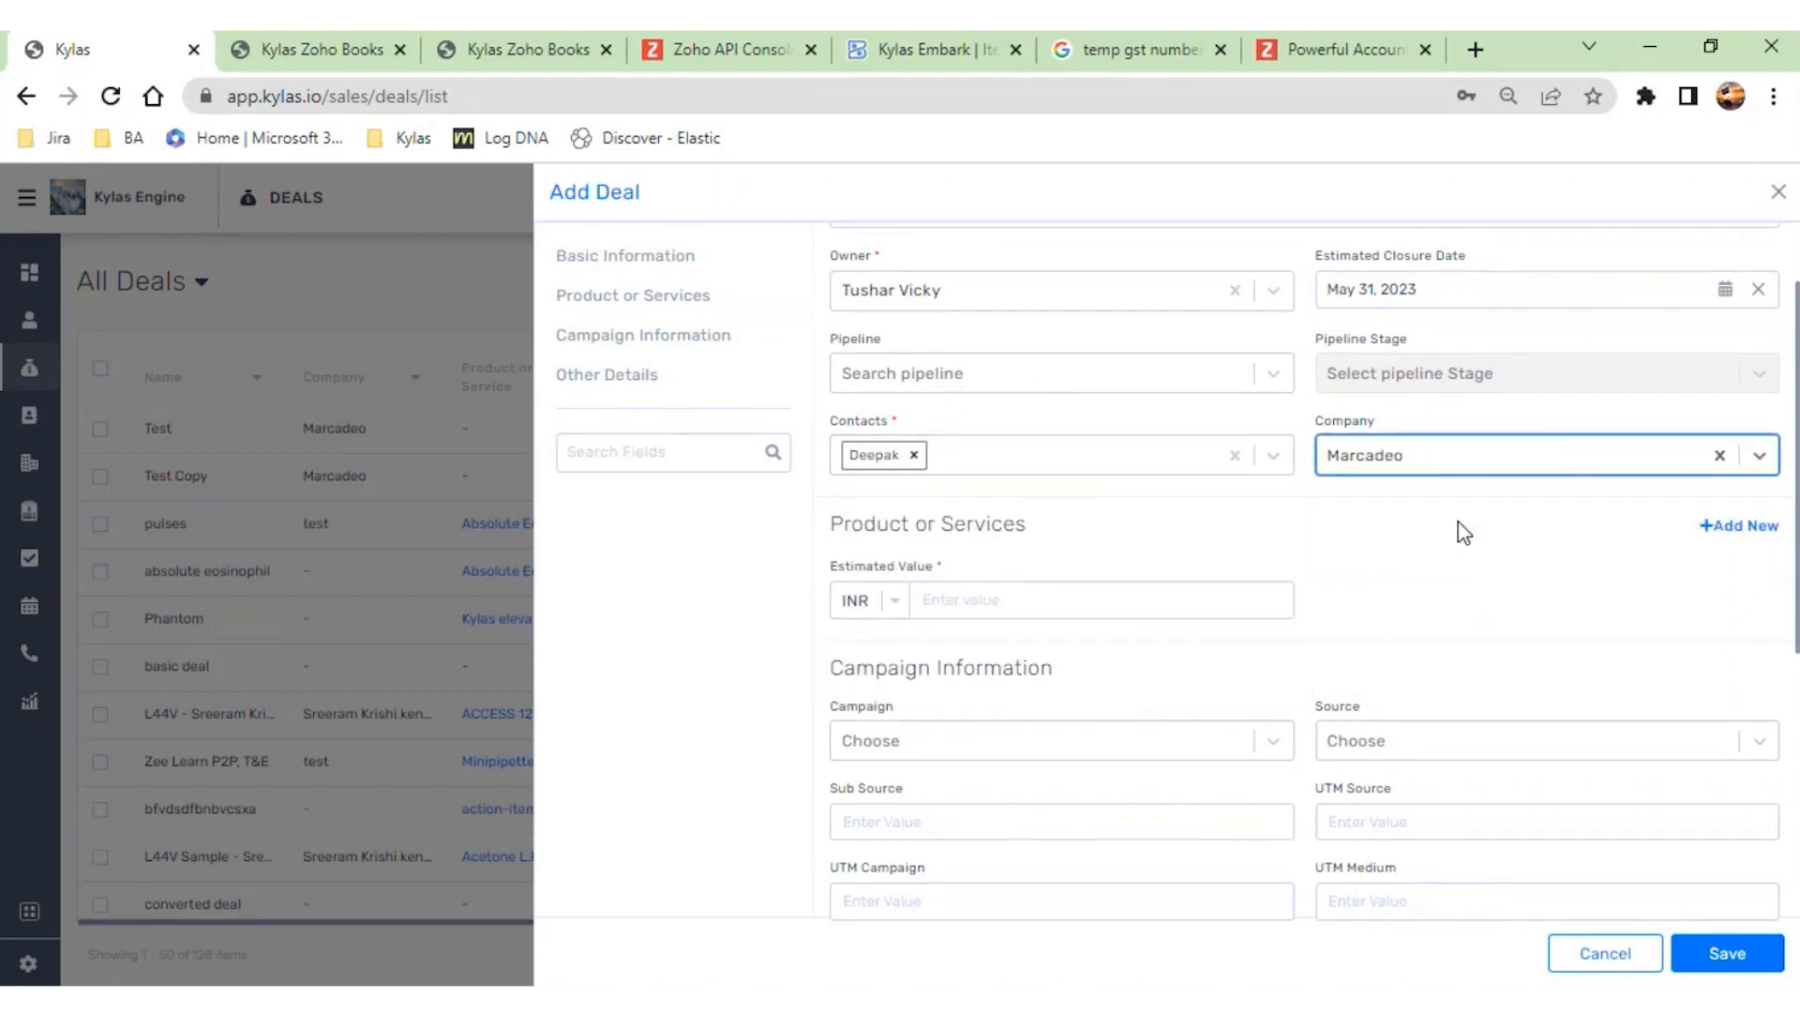
- Add the product action-items-24/7 to the deal and insert a second product row
{"action": "left_click", "coordinate": [1069, 602]}
{"action": "left_click", "coordinate": [1746, 523]}
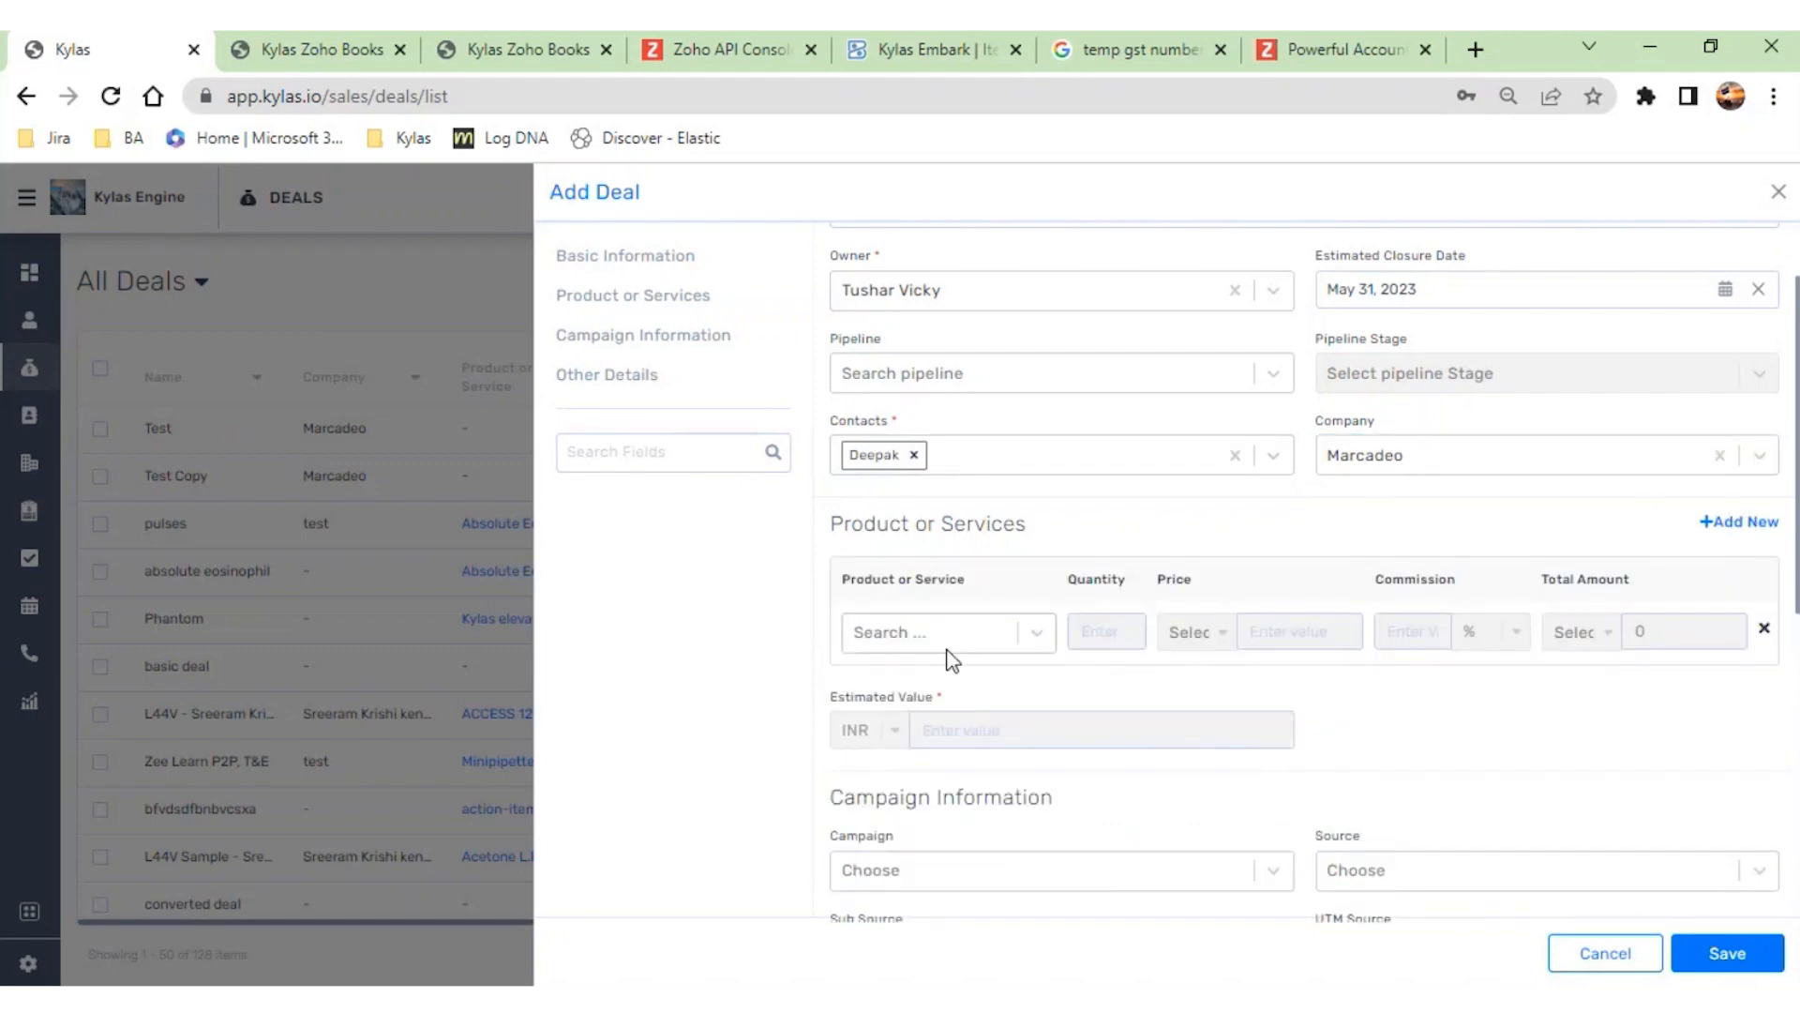
{"action": "left_click", "coordinate": [947, 652]}
{"action": "scroll", "coordinate": [954, 711], "scroll_direction": "down", "scroll_amount": 3}
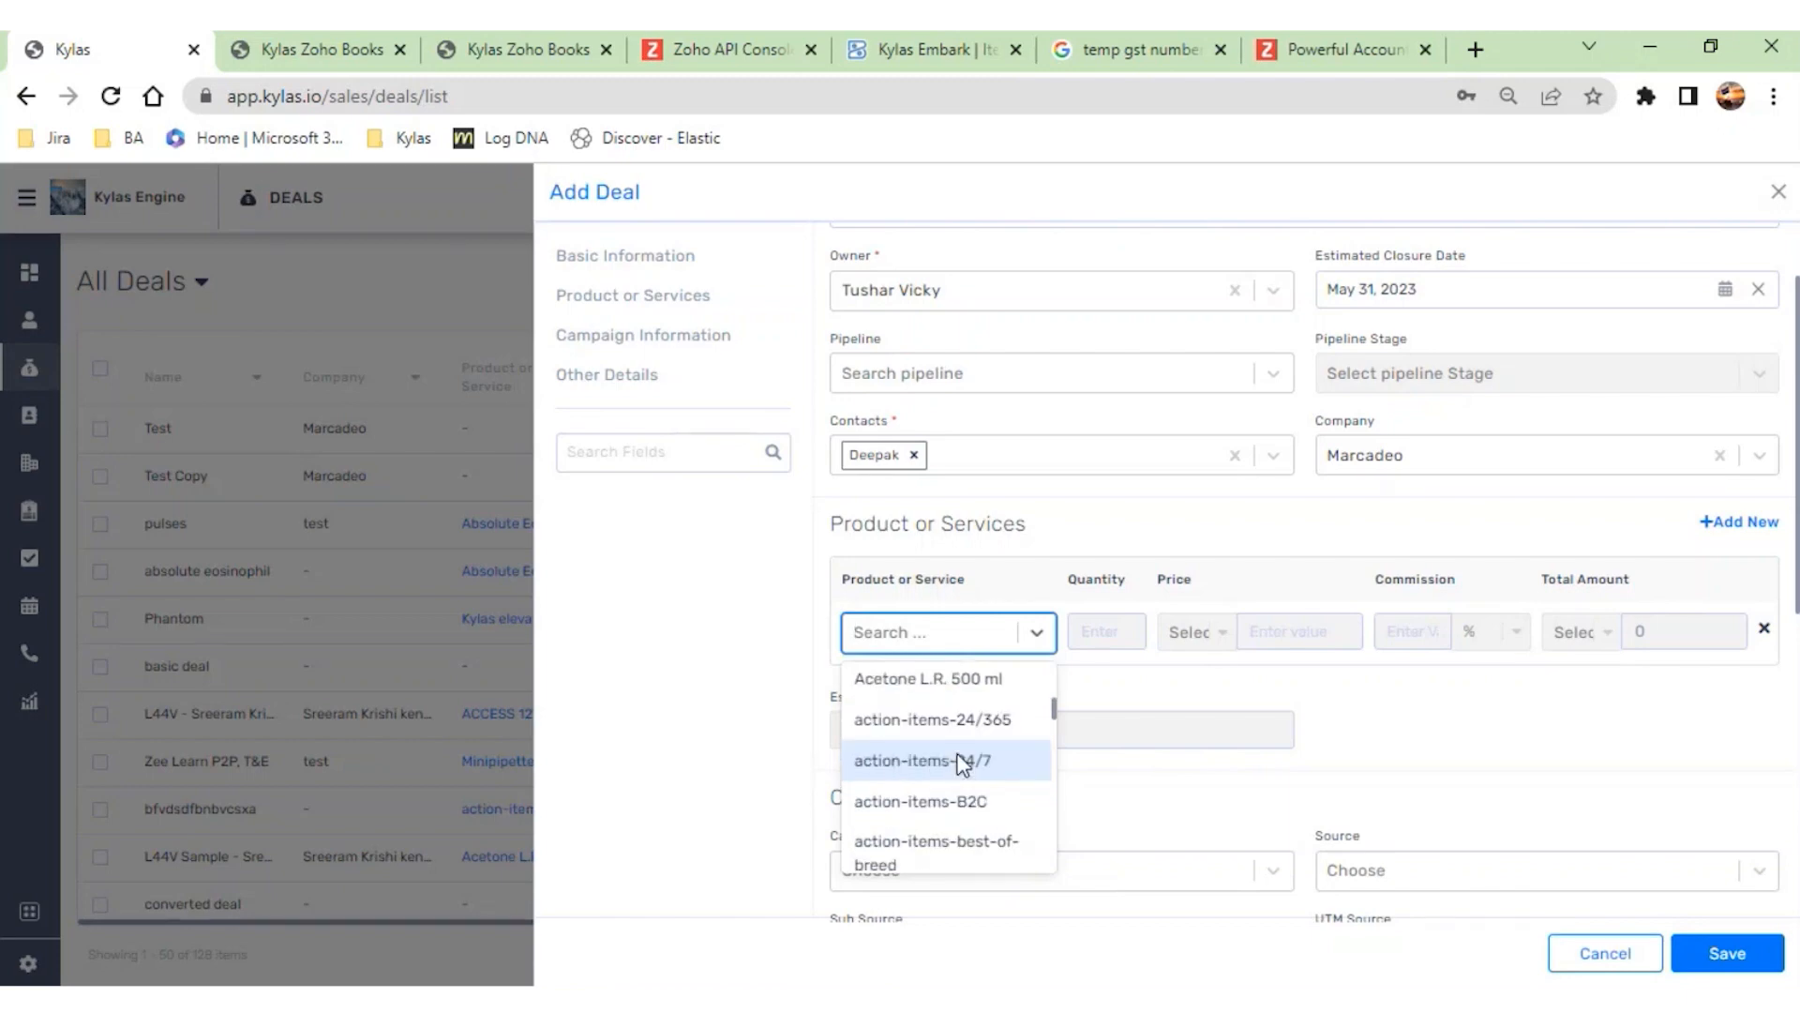
{"action": "left_click", "coordinate": [961, 761]}
{"action": "left_click", "coordinate": [1740, 424]}
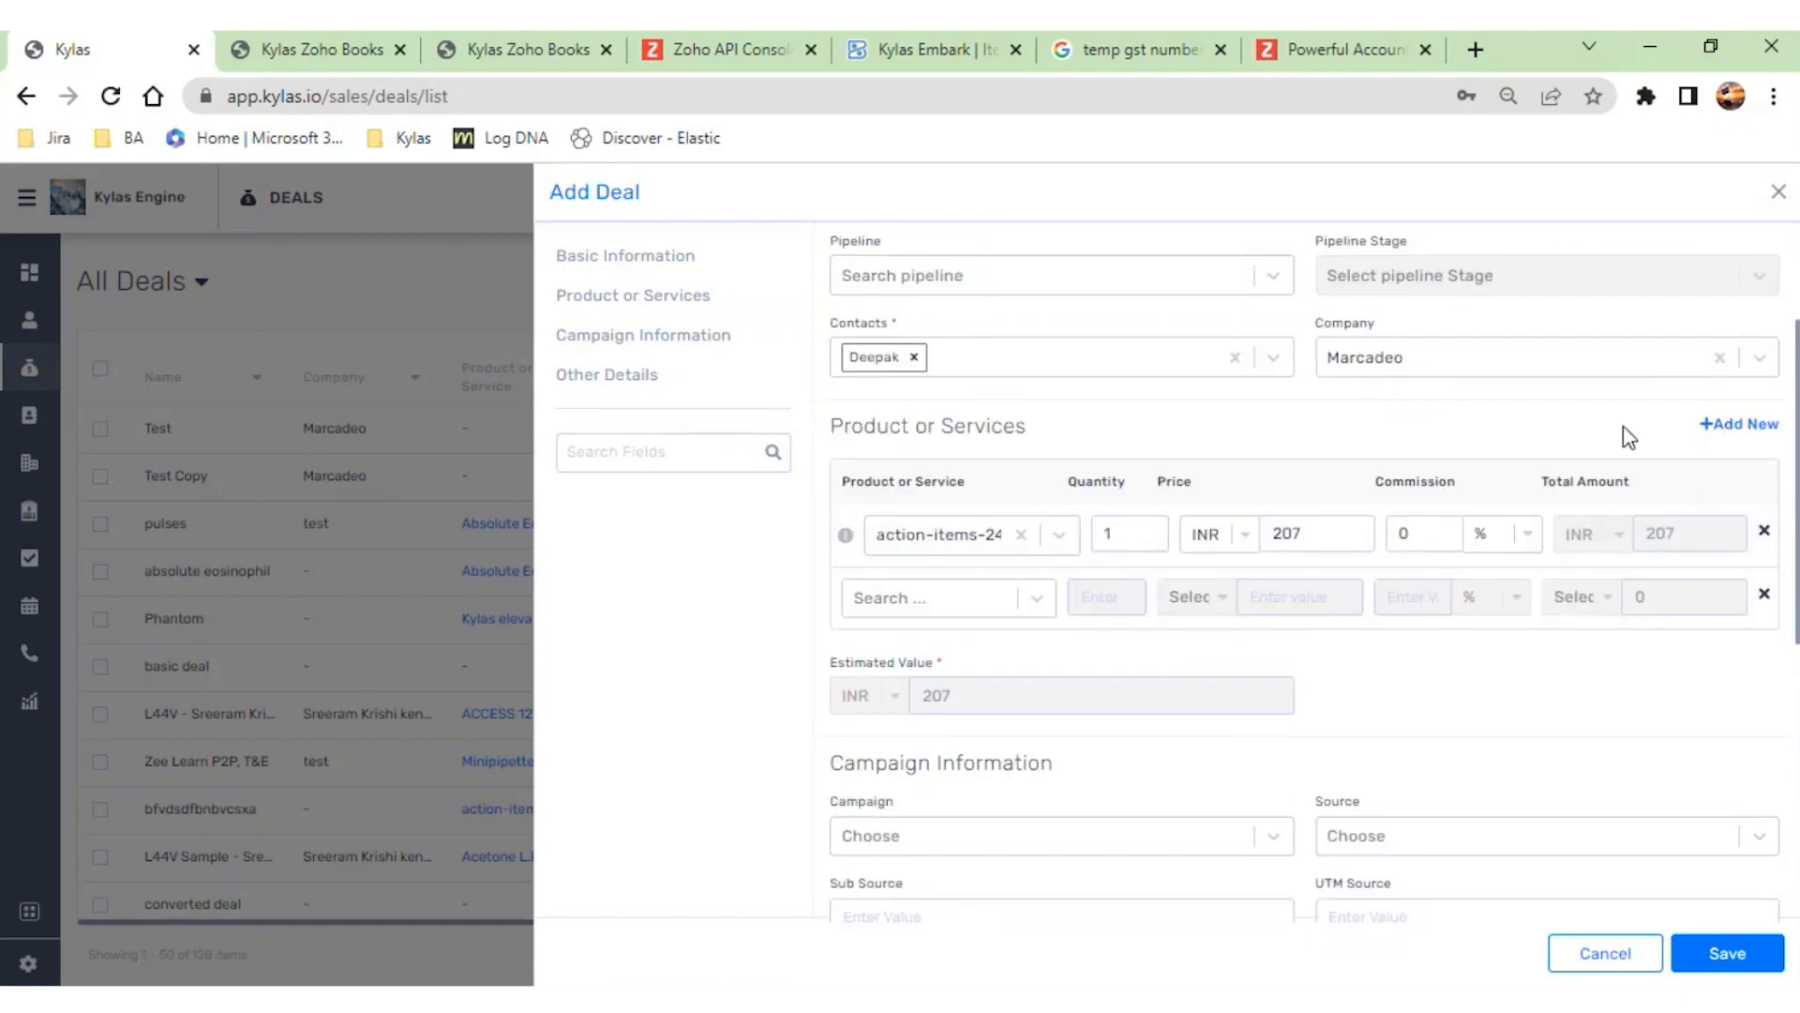
- Choose Anti Streptolysin O (ASO) 100 tests as the deal's second product and save the deal
{"action": "left_click", "coordinate": [1028, 600]}
{"action": "scroll", "coordinate": [949, 713], "scroll_direction": "down", "scroll_amount": 5}
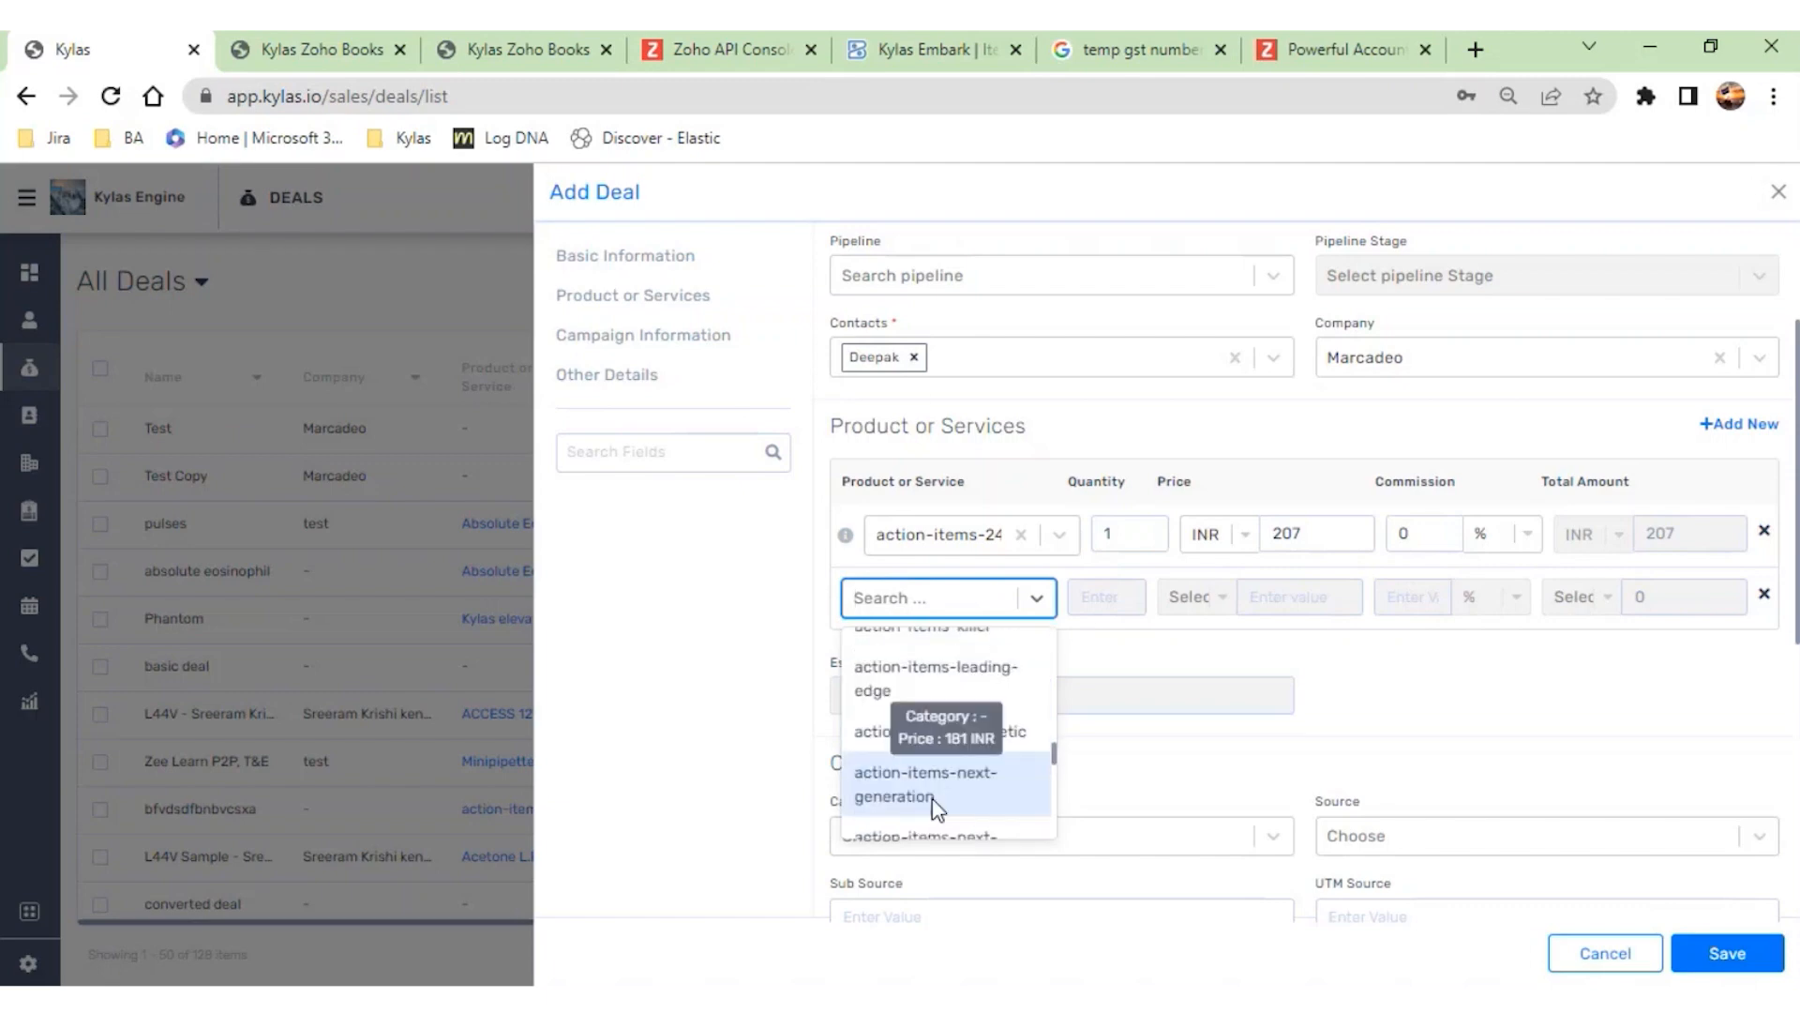
{"action": "scroll", "coordinate": [936, 808], "scroll_direction": "down", "scroll_amount": 5}
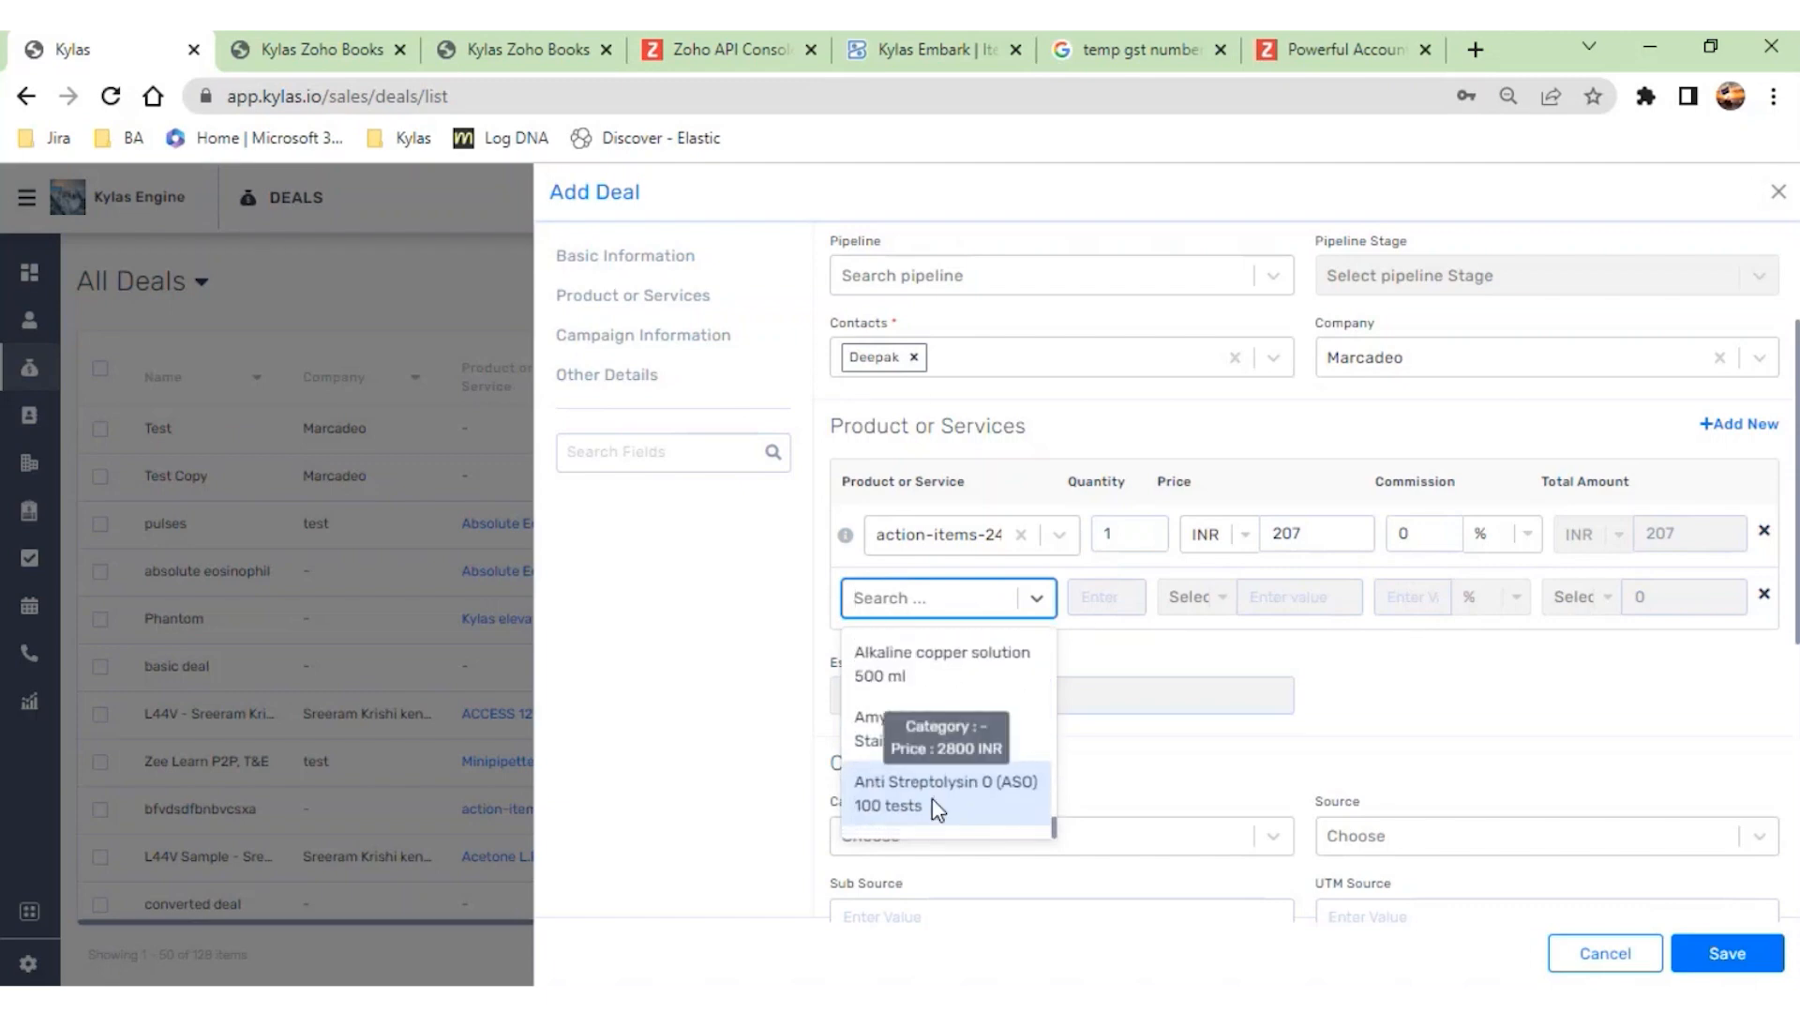
{"action": "left_click", "coordinate": [985, 784]}
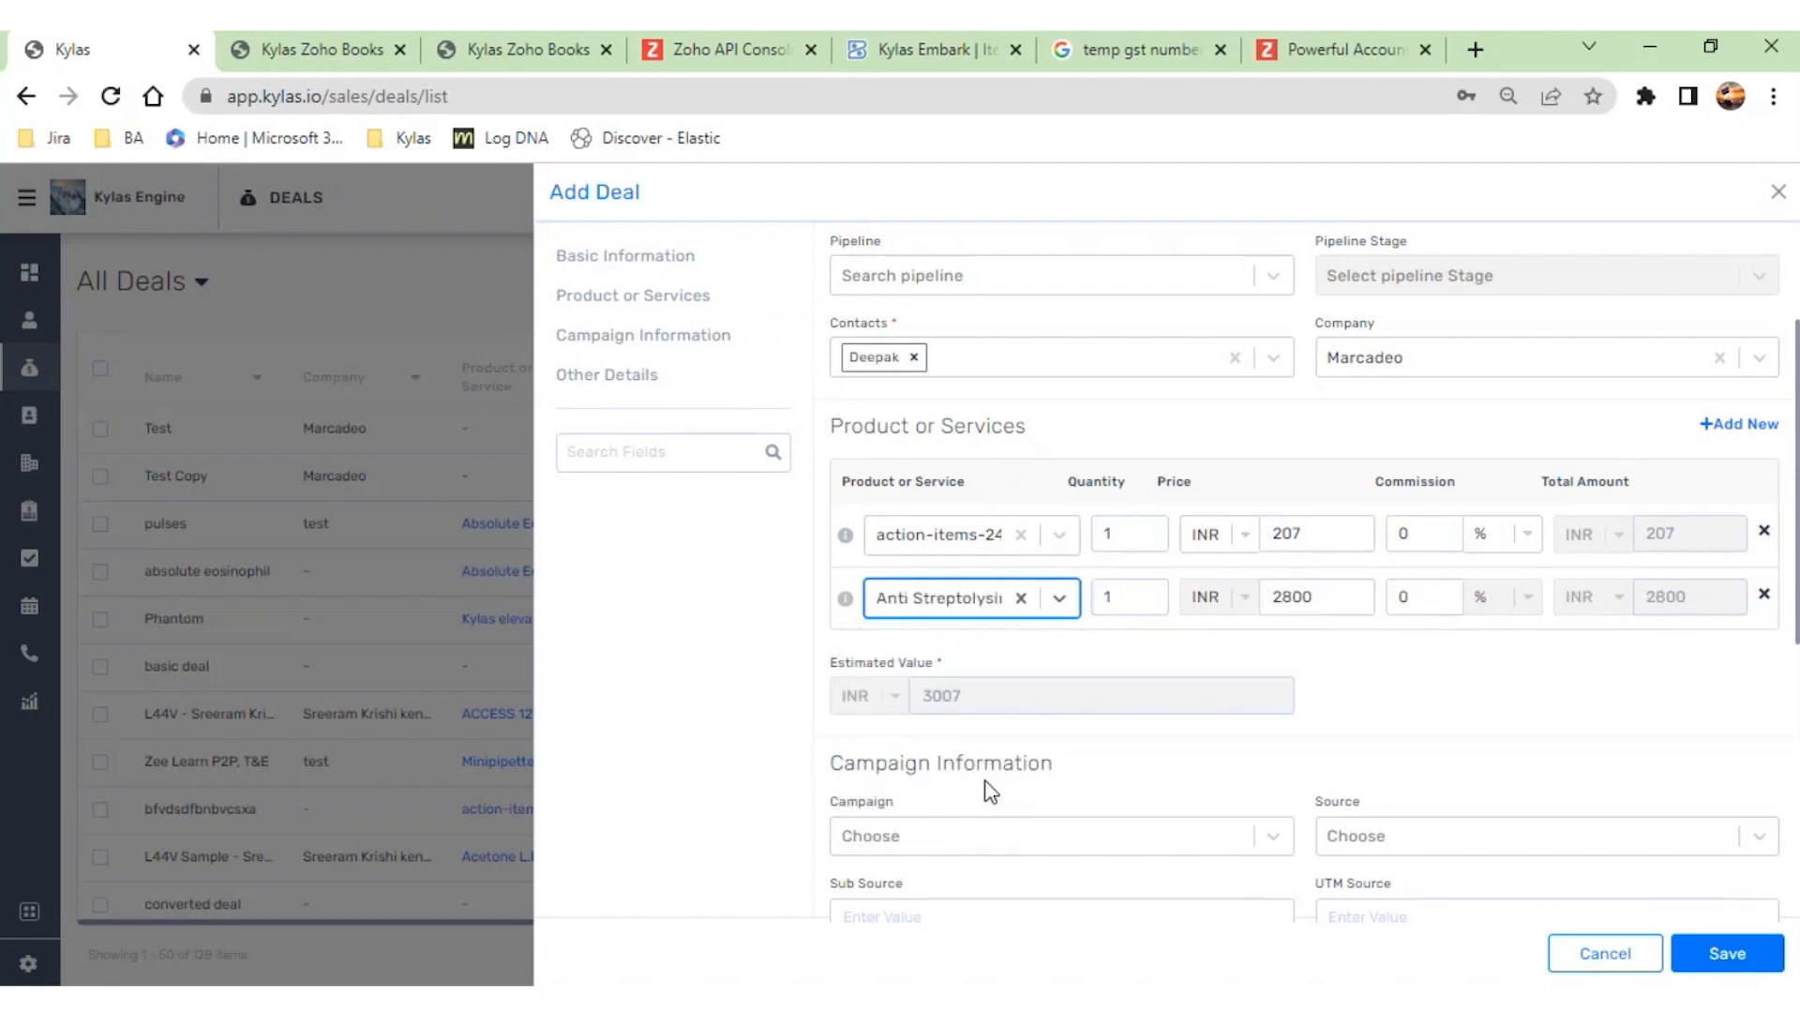
{"action": "scroll", "coordinate": [1630, 682], "scroll_direction": "down", "scroll_amount": 2}
{"action": "scroll", "coordinate": [1630, 682], "scroll_direction": "down", "scroll_amount": 4}
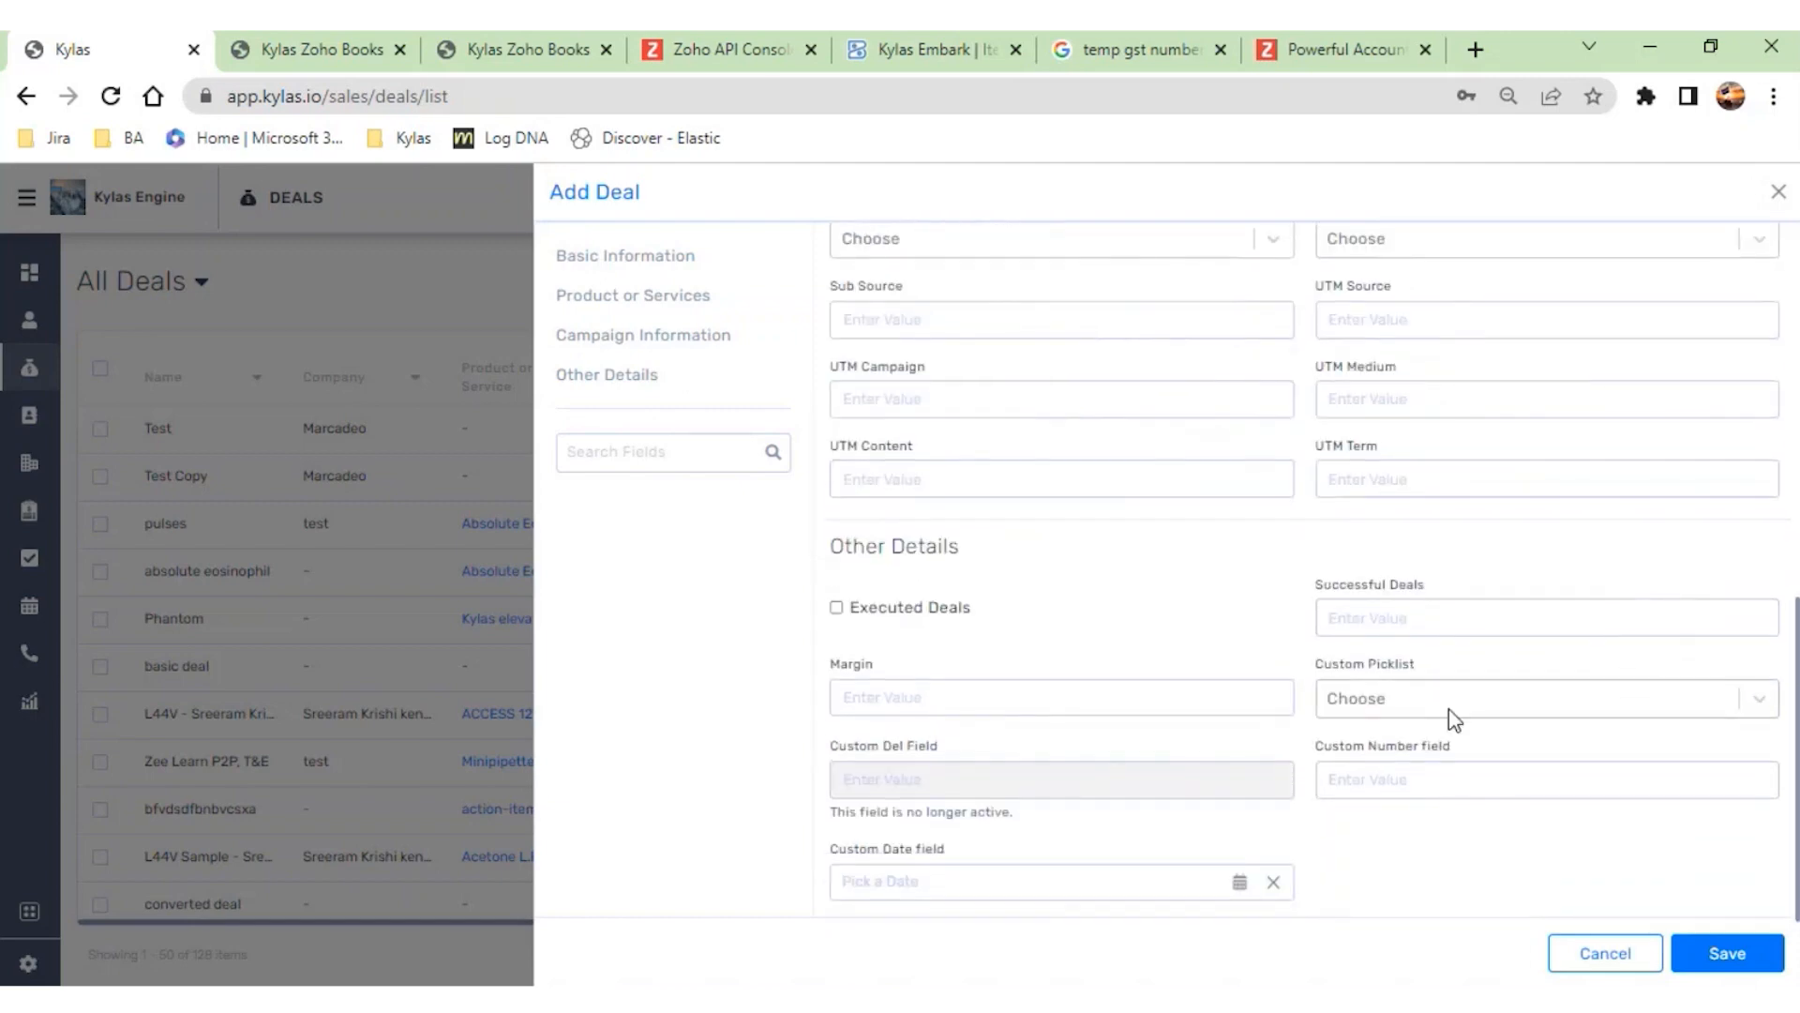
{"action": "left_click", "coordinate": [1727, 954]}
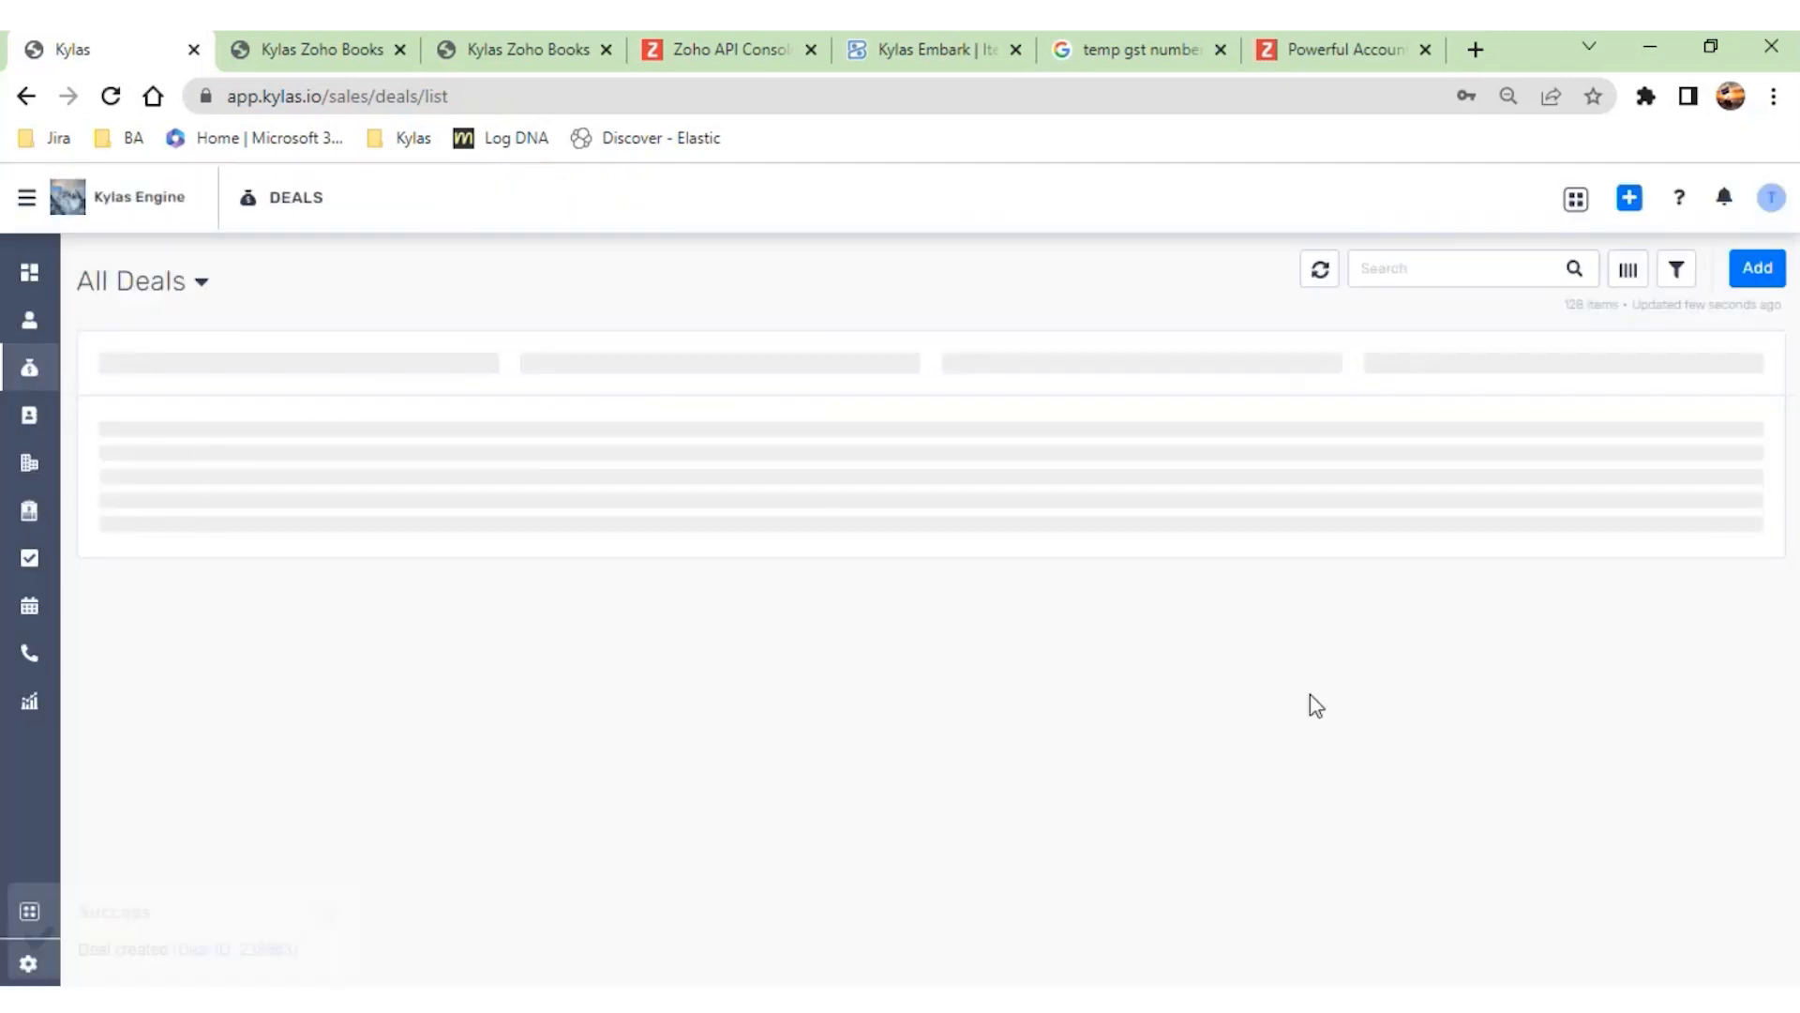
- Open the newly created deal, attach the Default Deal Pipeline to it and save
{"action": "left_click", "coordinate": [255, 948]}
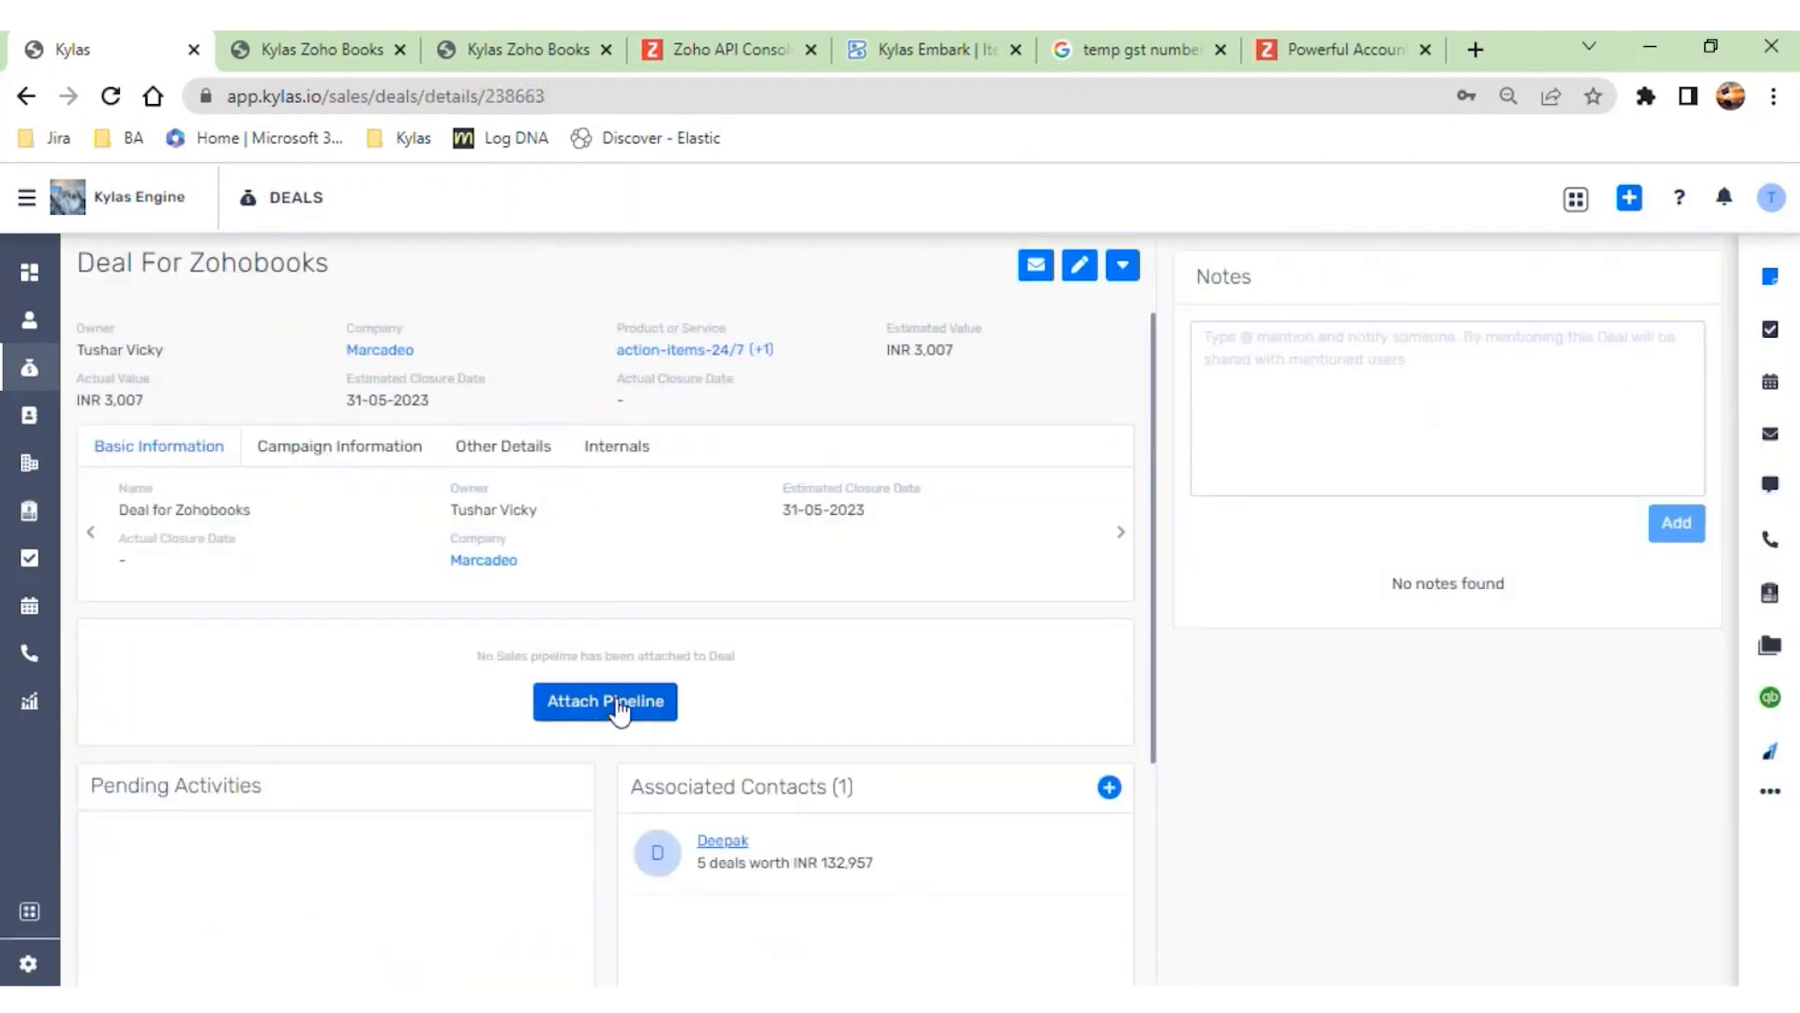
{"action": "left_click", "coordinate": [619, 712]}
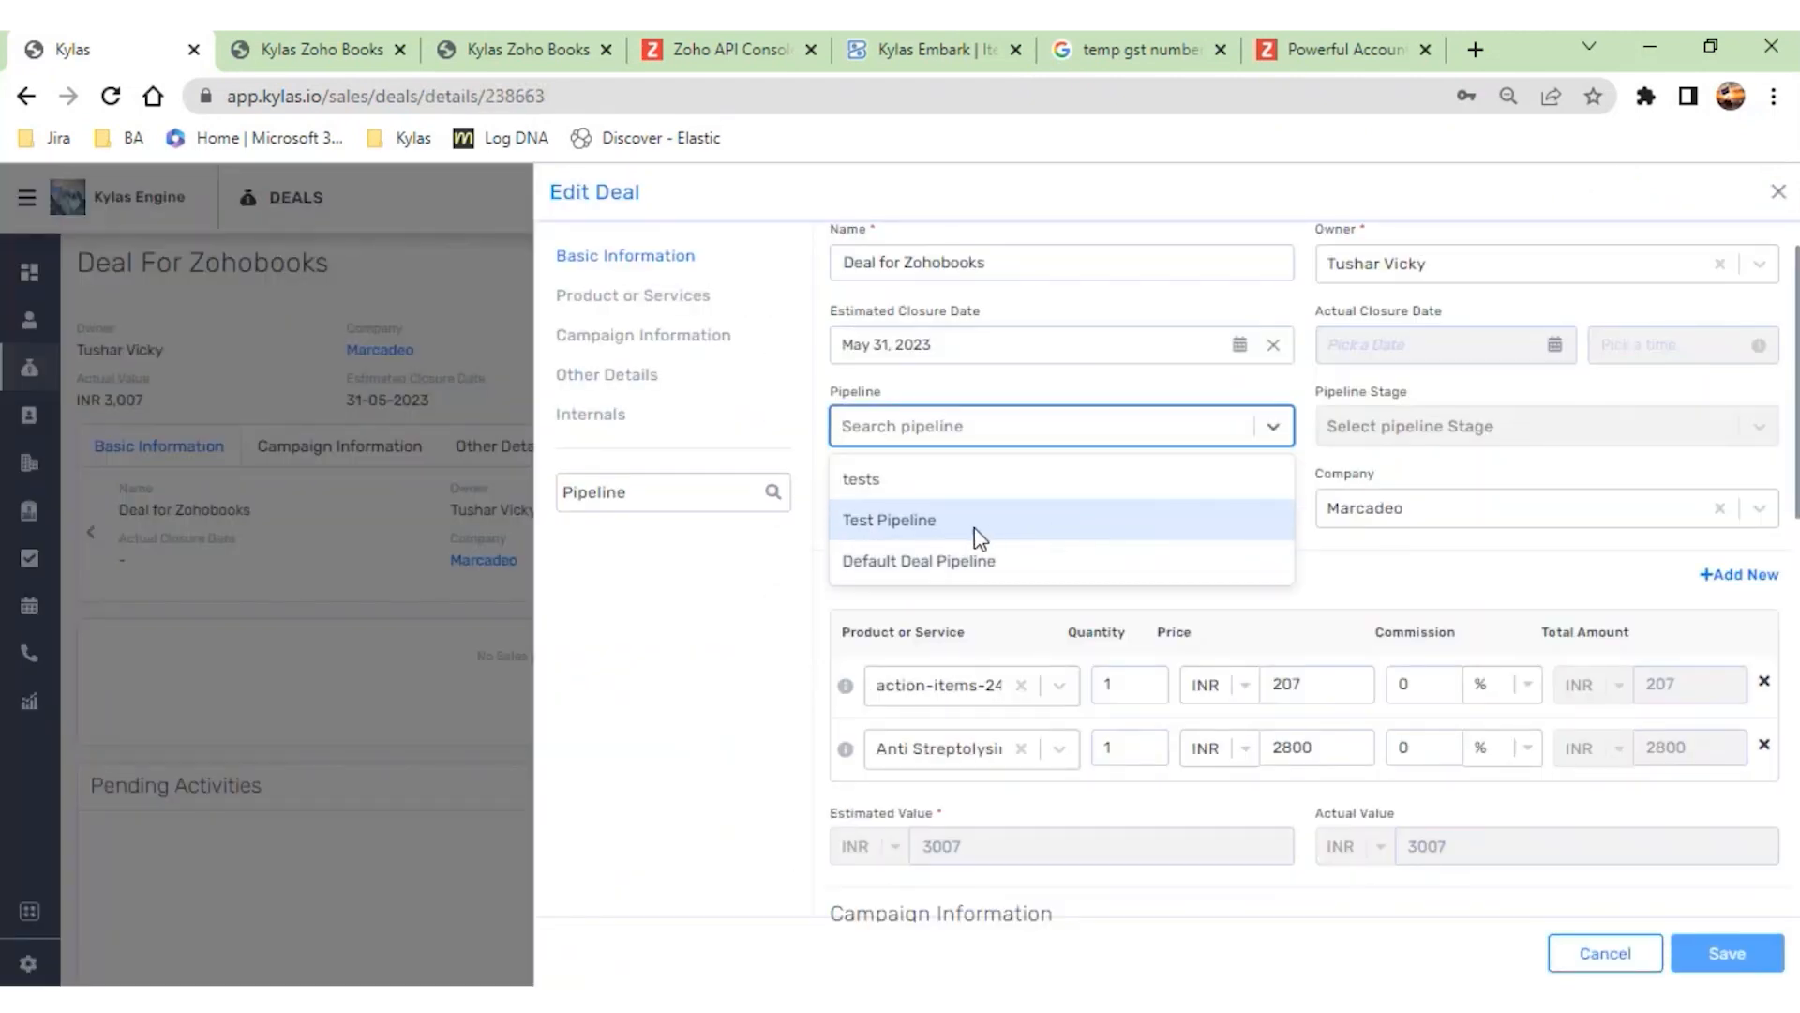
{"action": "left_click", "coordinate": [985, 560]}
{"action": "left_click", "coordinate": [1729, 952]}
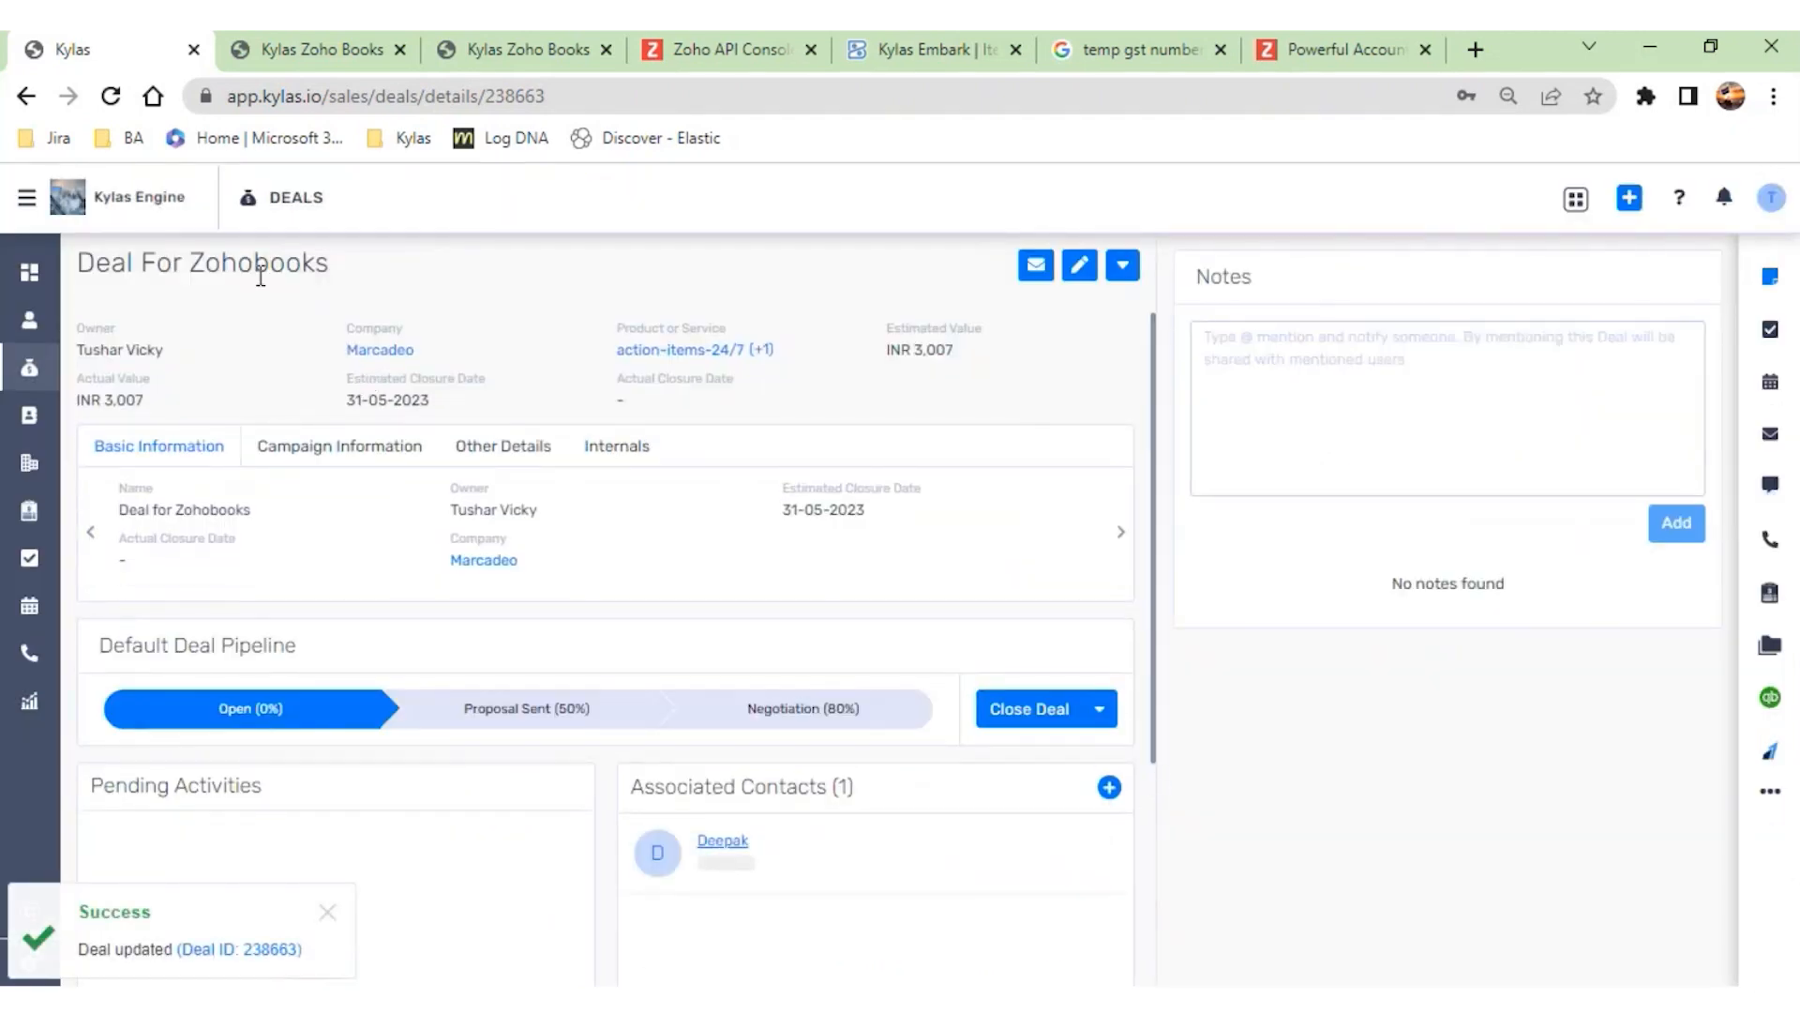
{"action": "left_click_drag", "start_coordinate": [401, 241], "coordinate": [76, 238]}
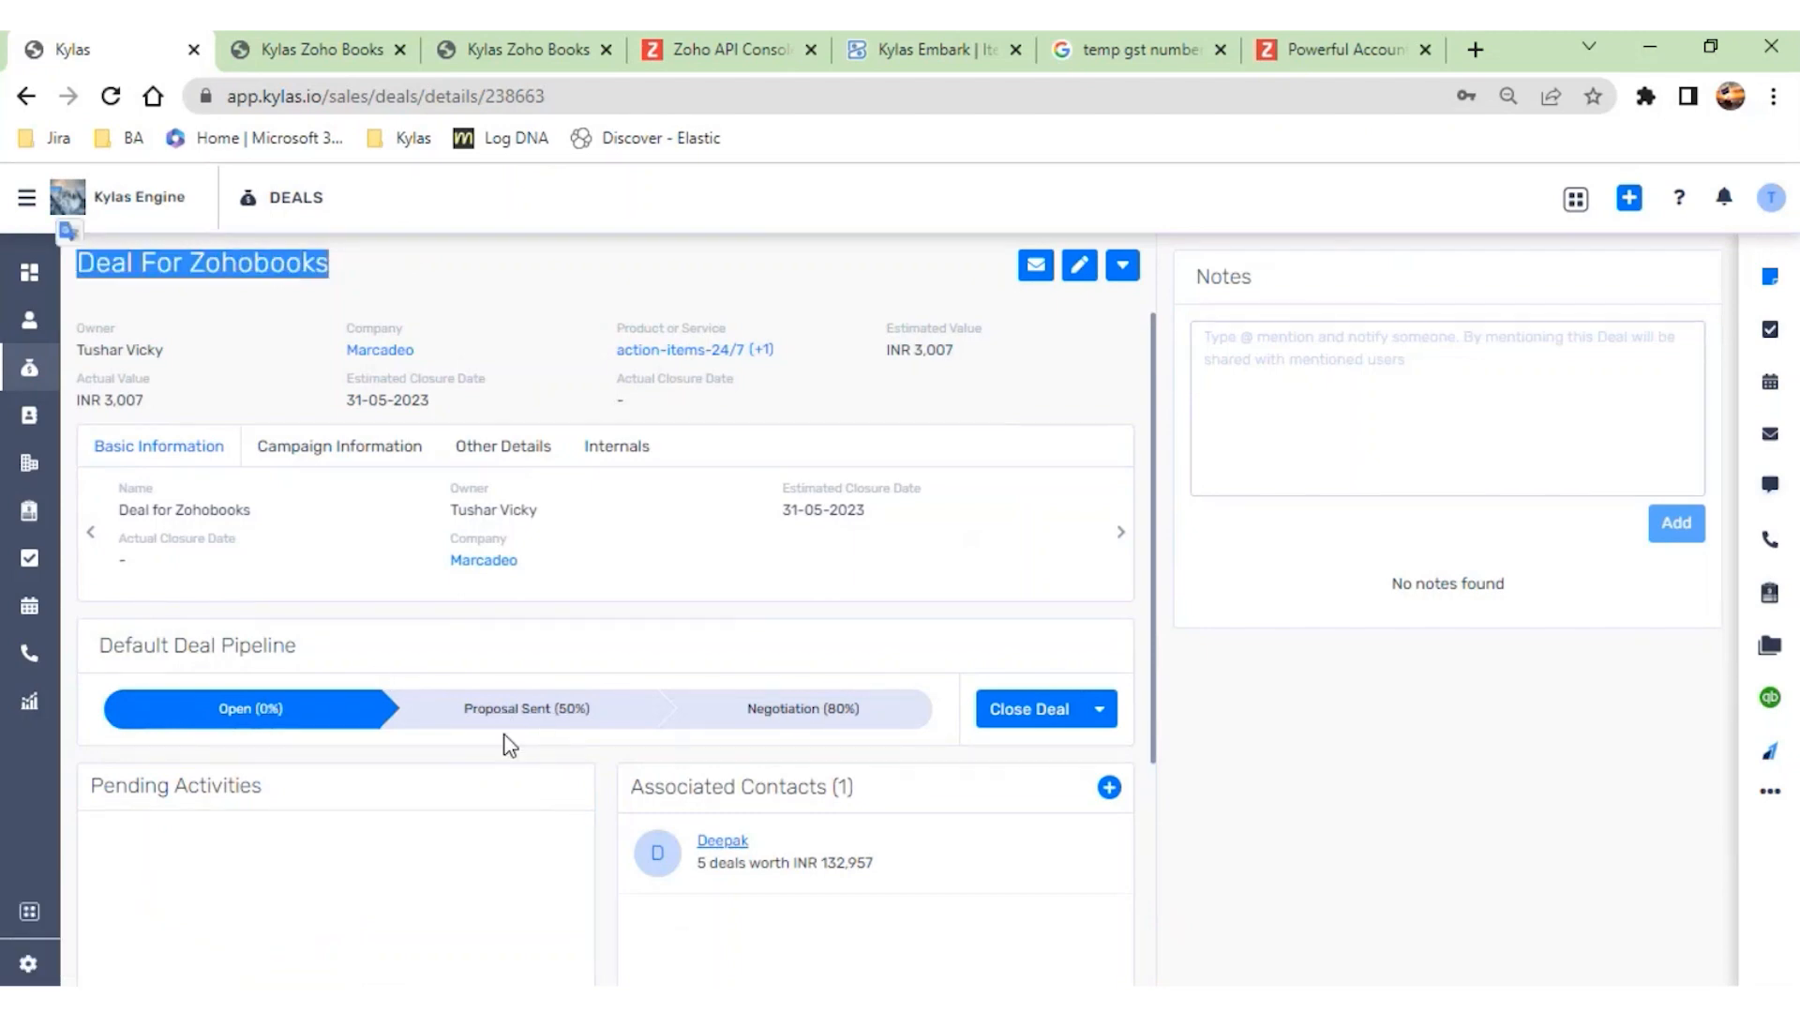
{"action": "left_click", "coordinate": [506, 358]}
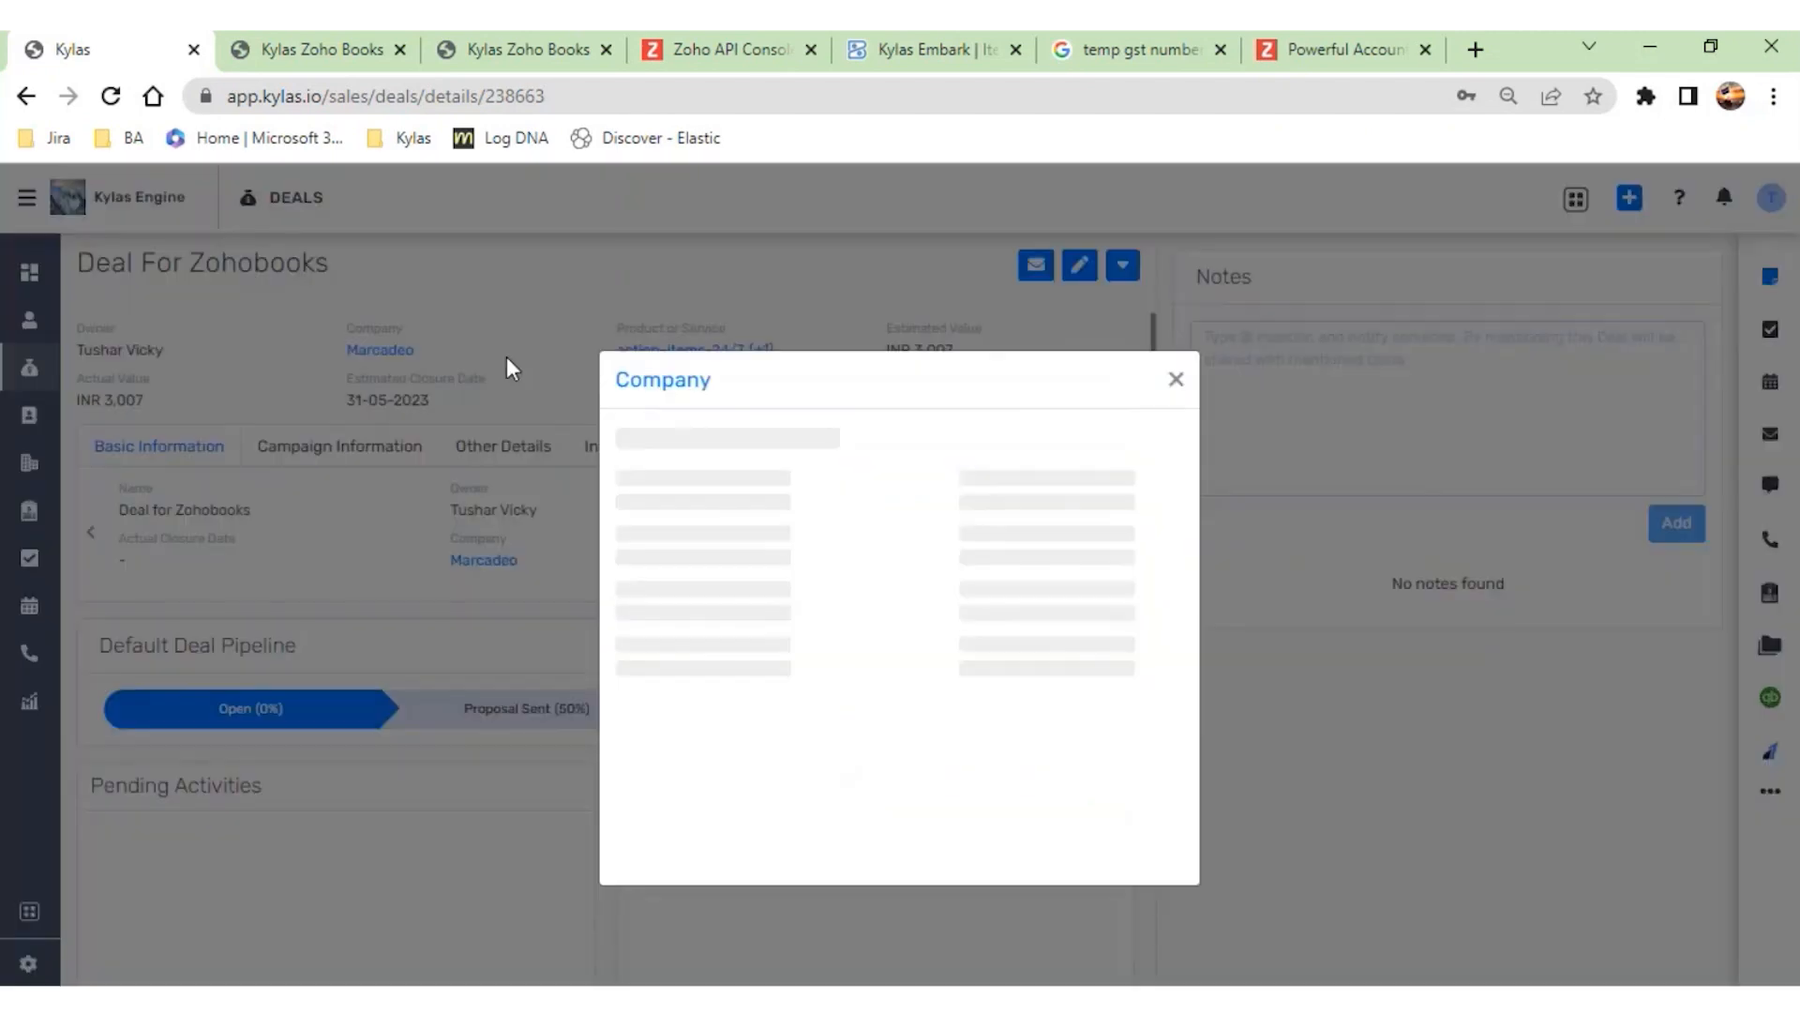
{"action": "left_click", "coordinate": [1176, 382]}
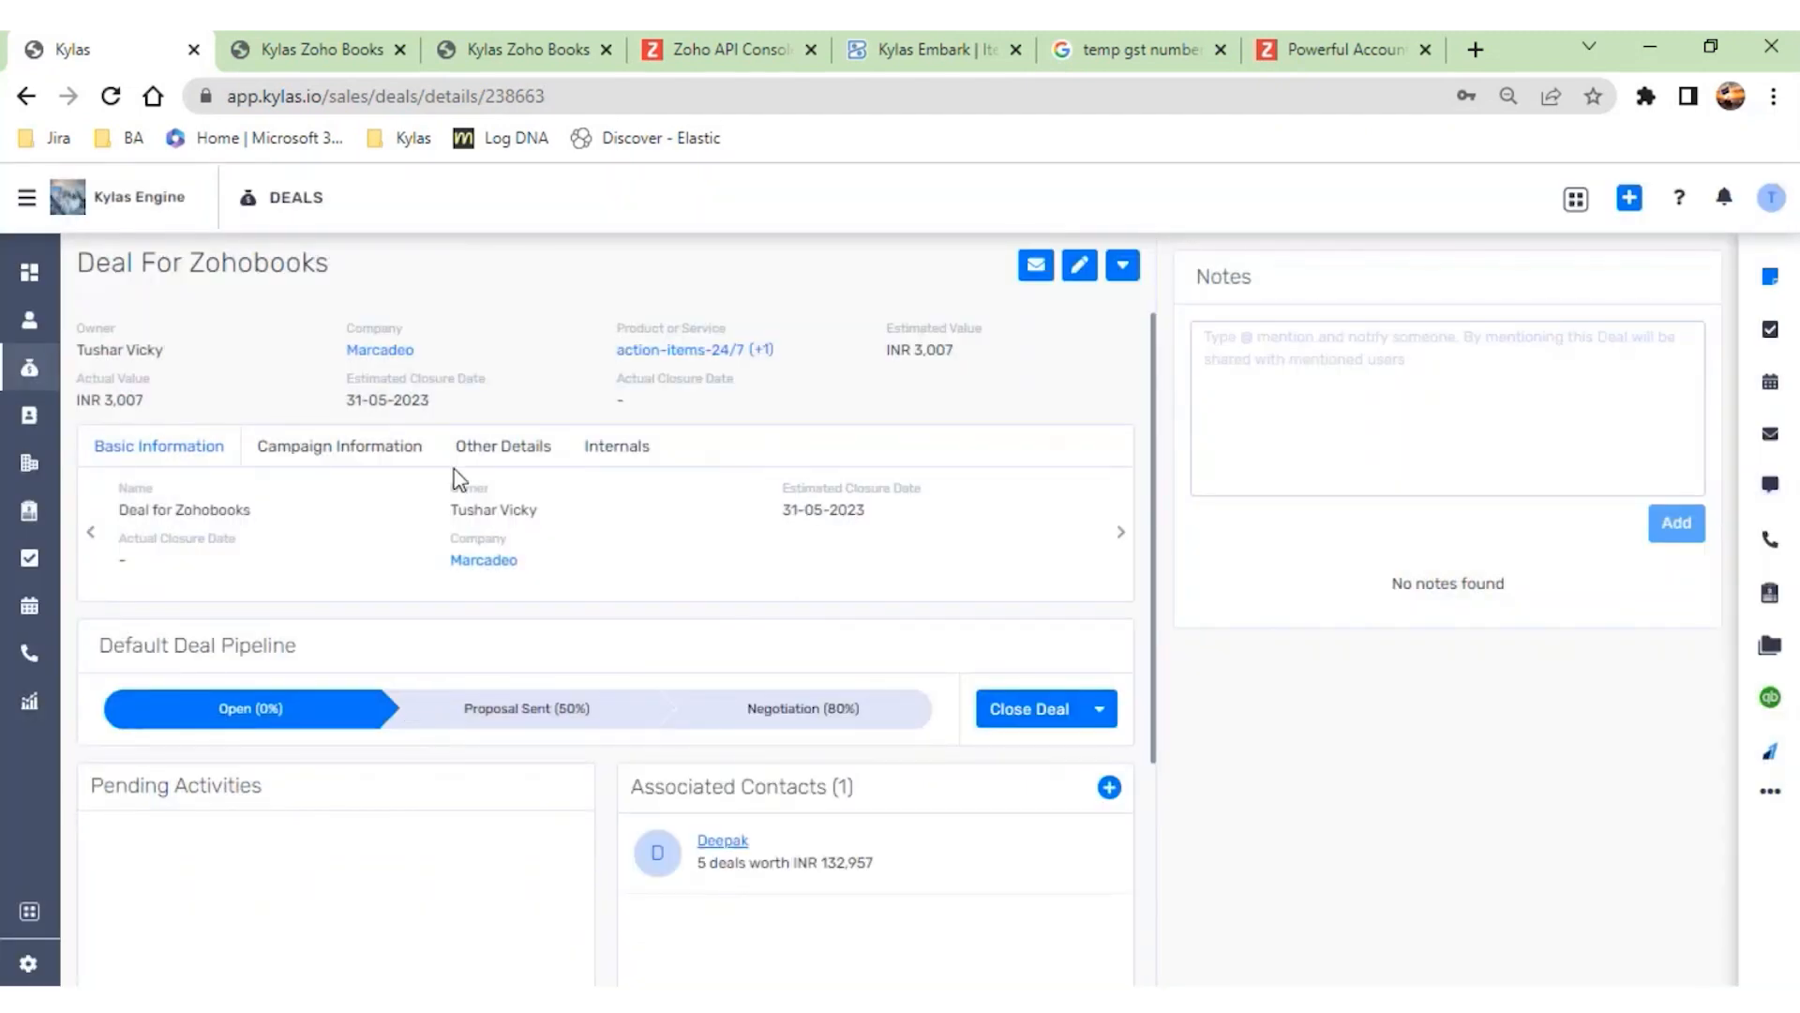
- Close the deal as won with both existing product lines and save it
{"action": "left_click", "coordinate": [1009, 709]}
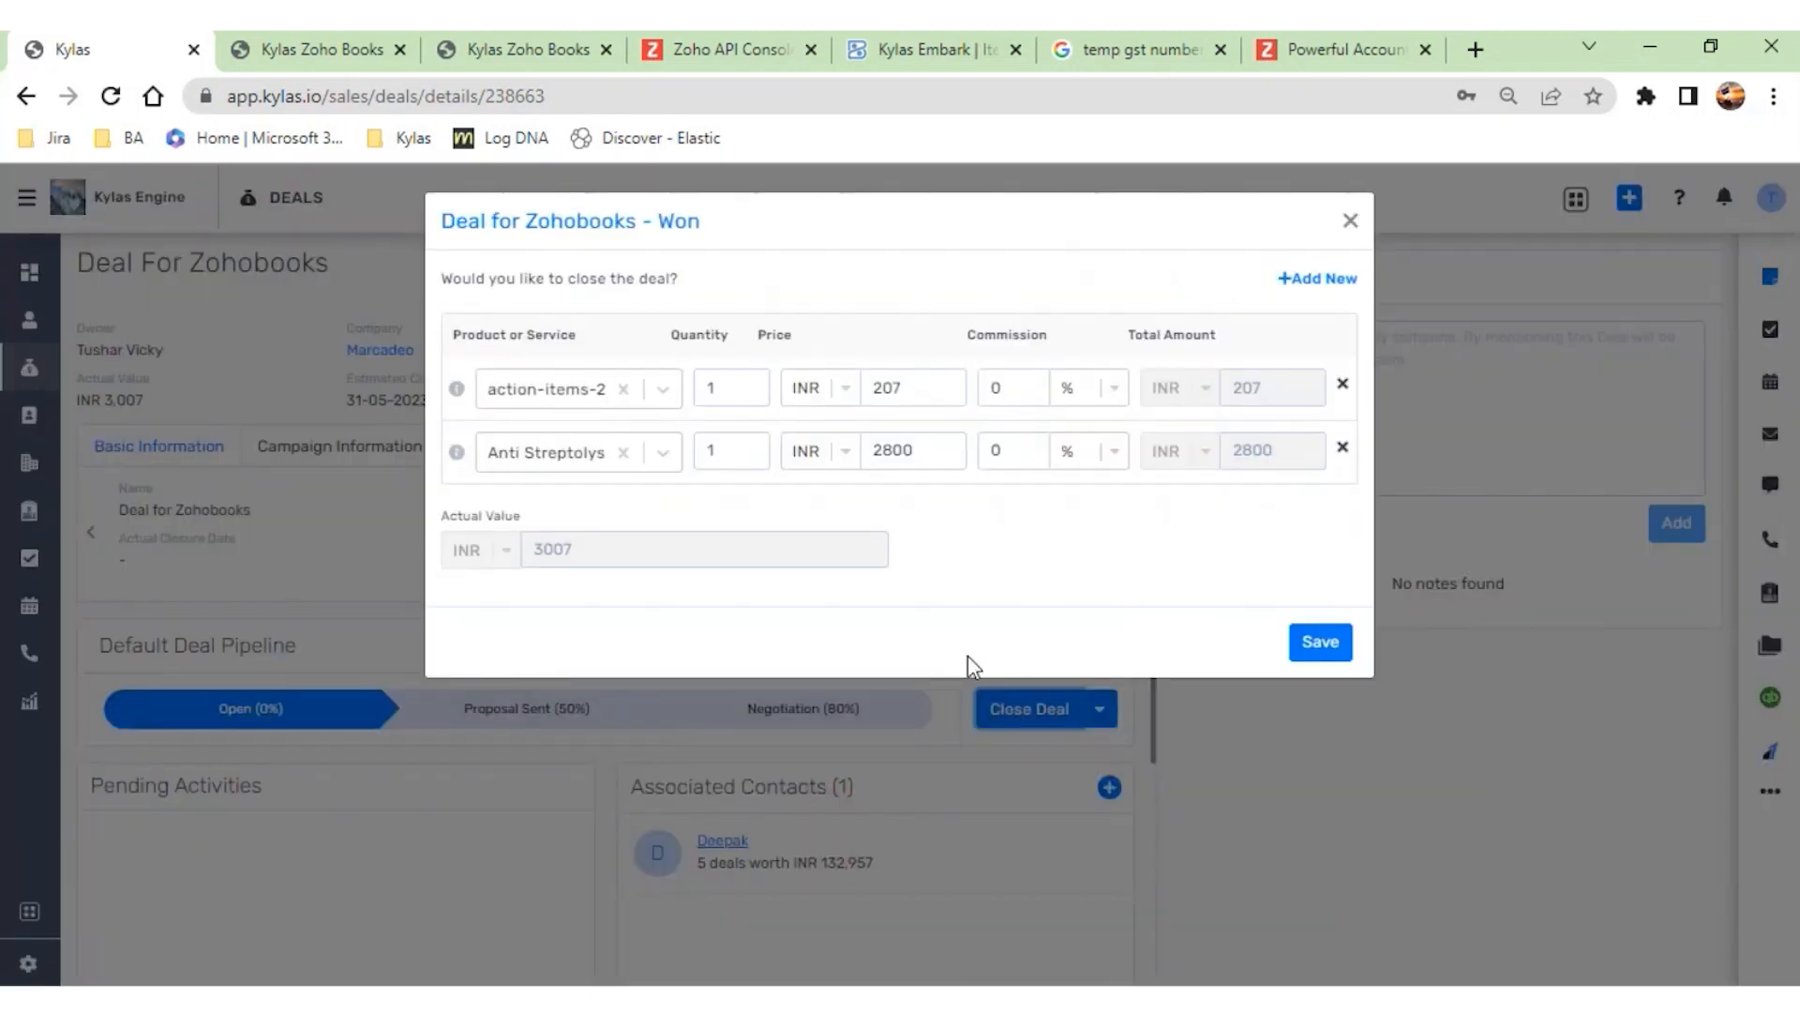
{"action": "left_click", "coordinate": [1327, 647]}
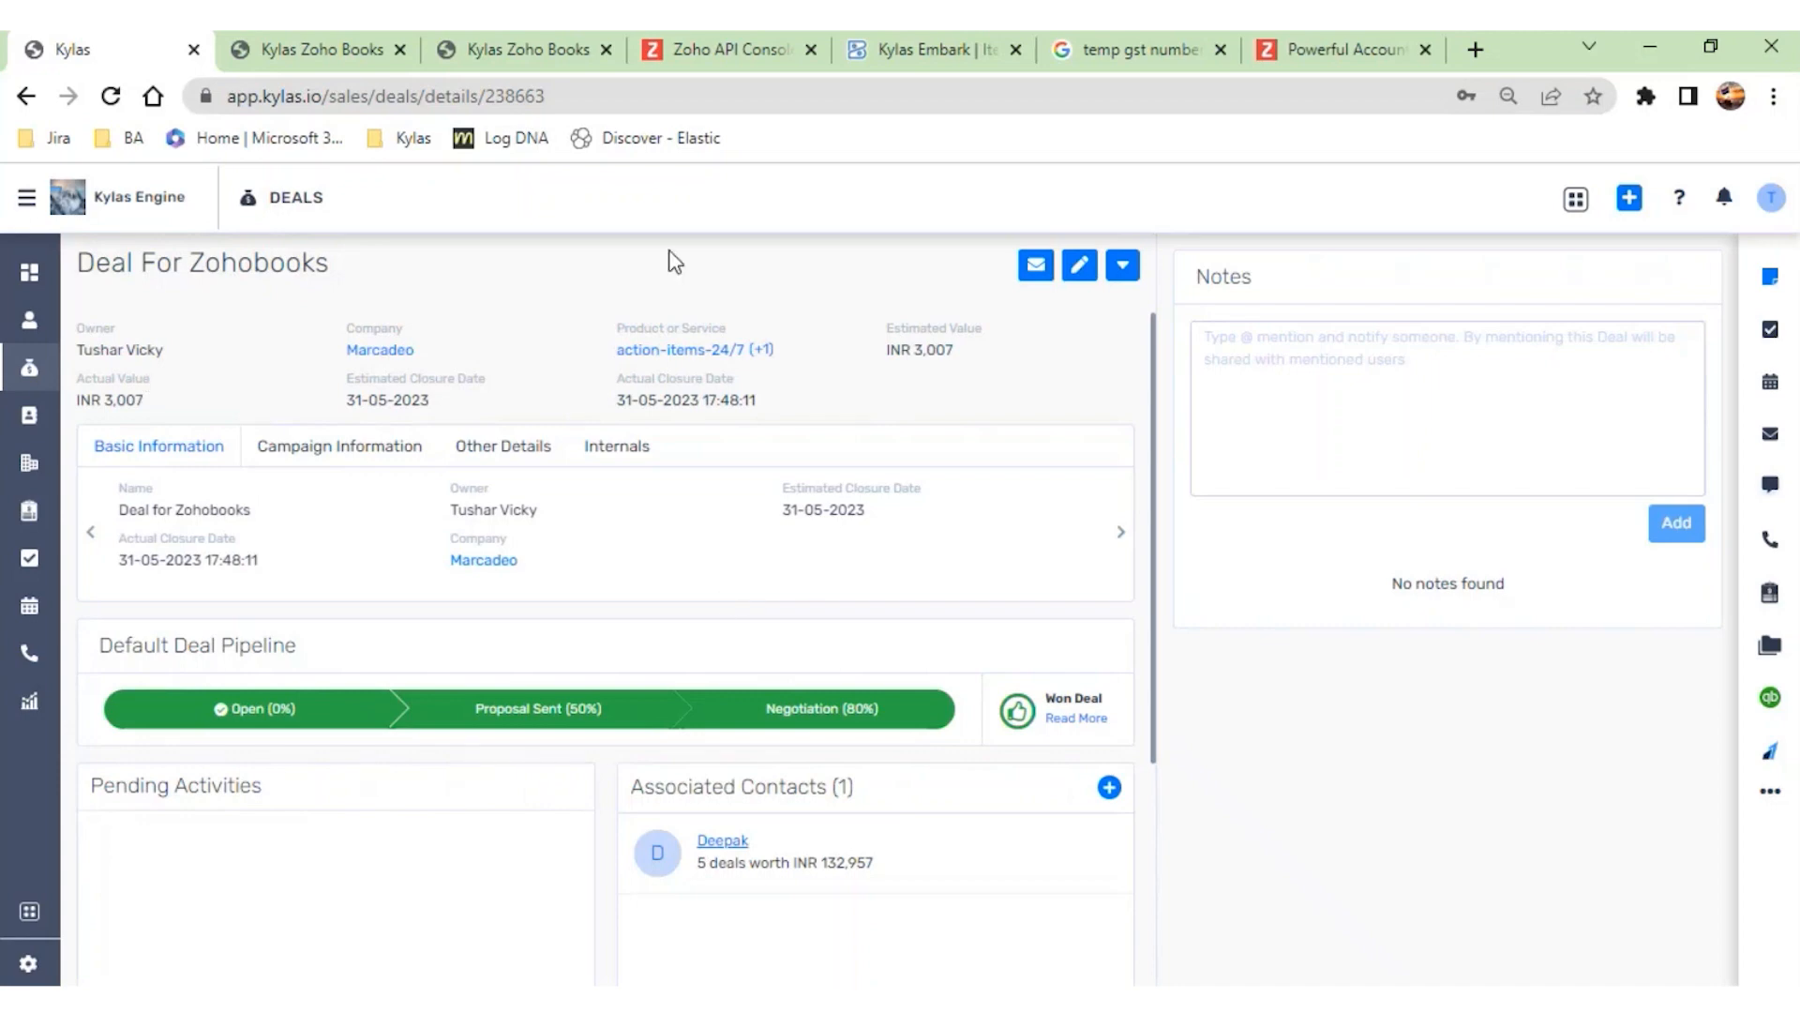
- Check the deal's additional actions for a Zoho Books invoice option, reloading the page and checking again
{"action": "left_click", "coordinate": [1123, 266]}
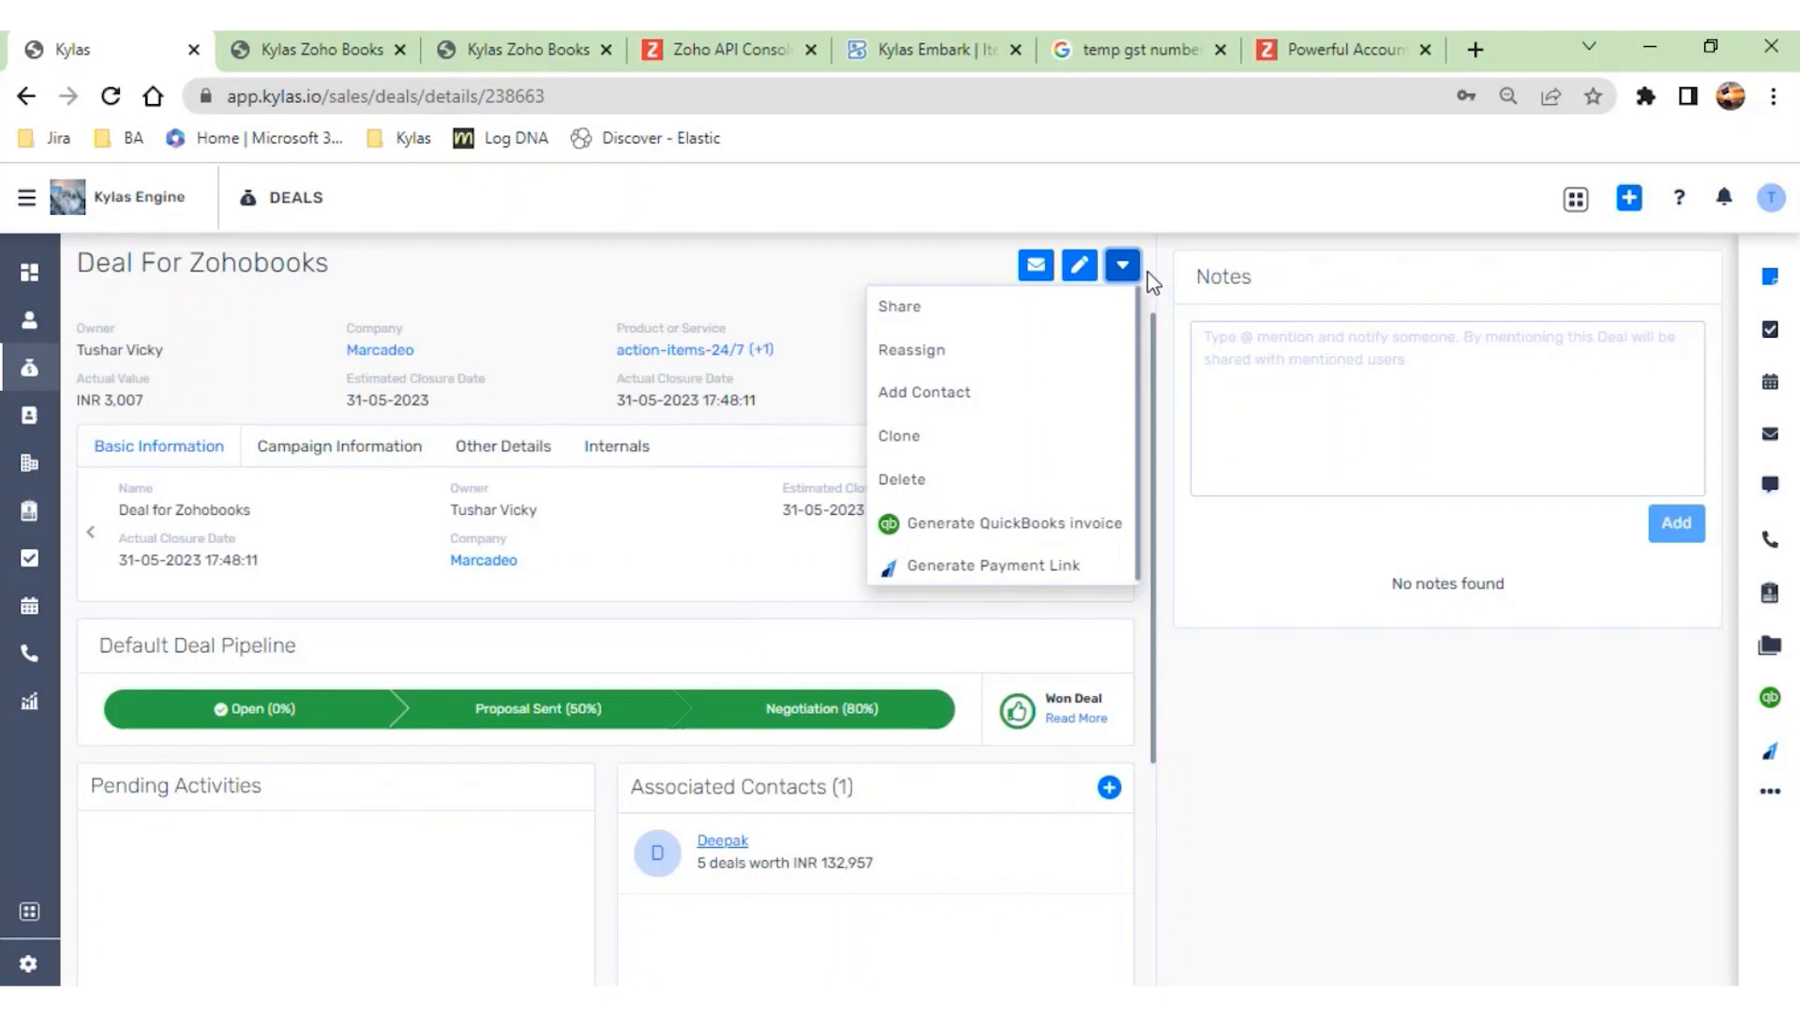
{"action": "left_click", "coordinate": [1207, 427]}
{"action": "key", "text": "F5"}
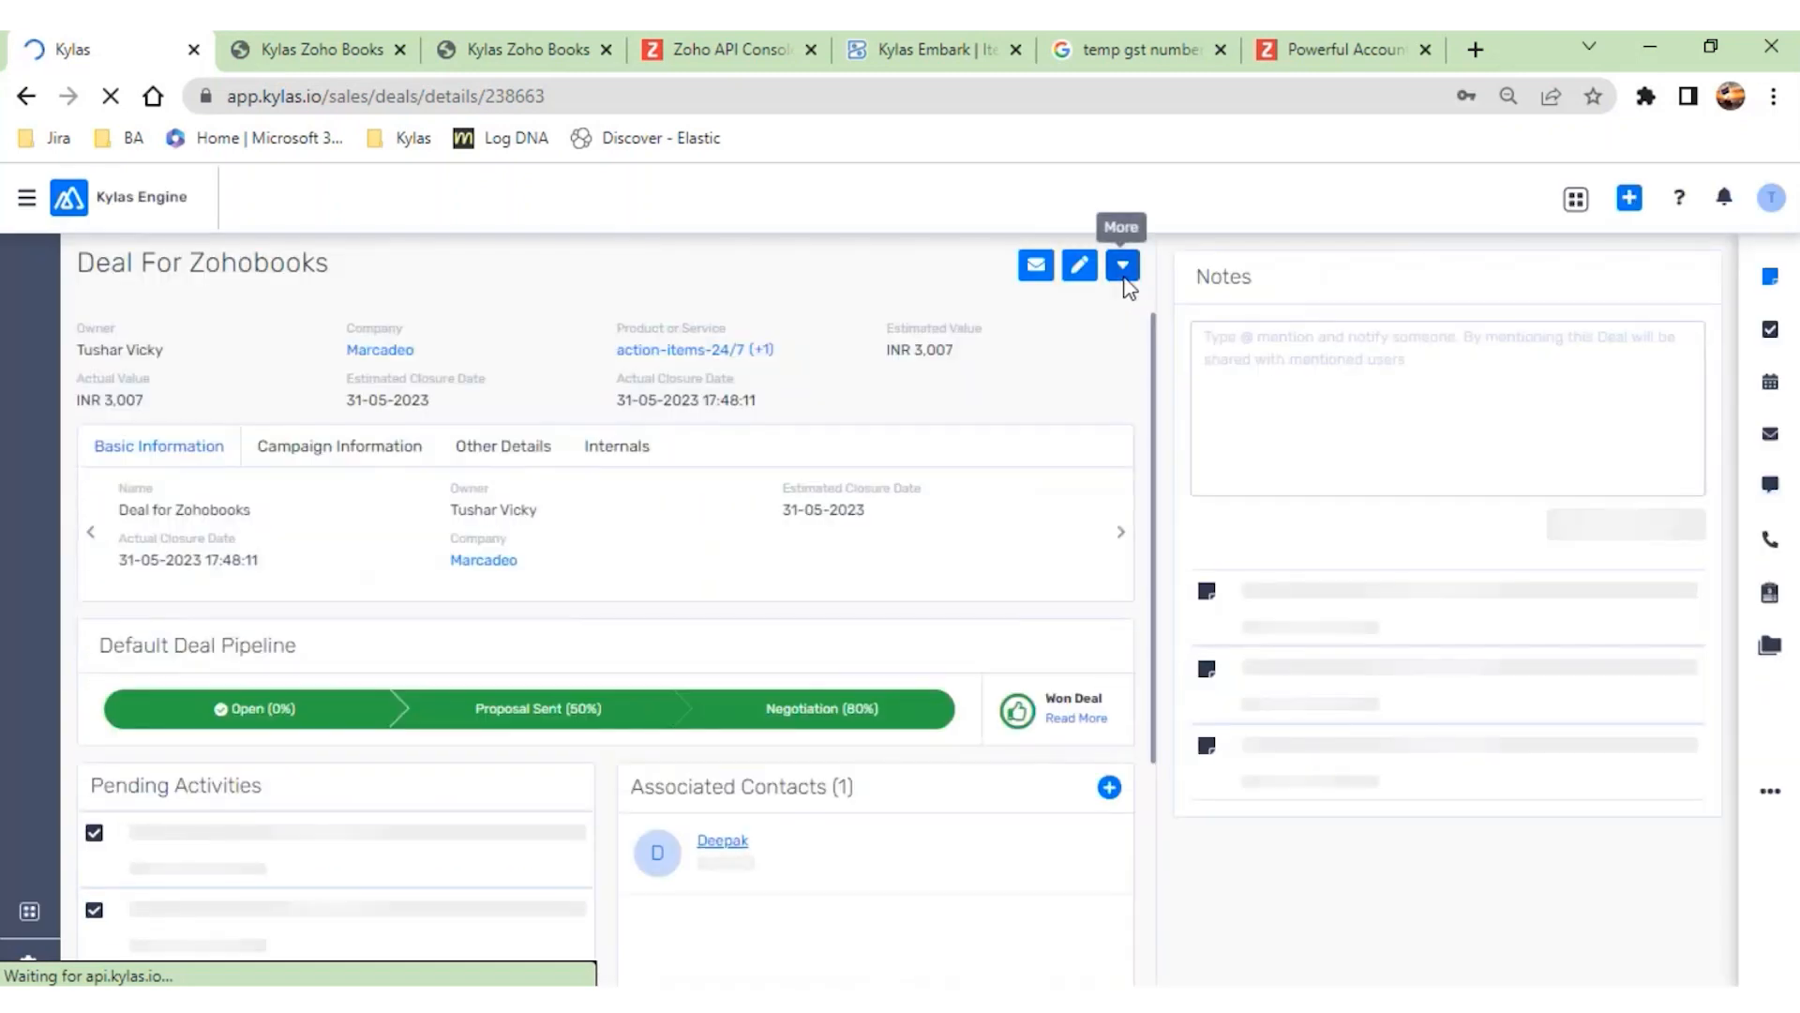
{"action": "left_click", "coordinate": [1122, 268]}
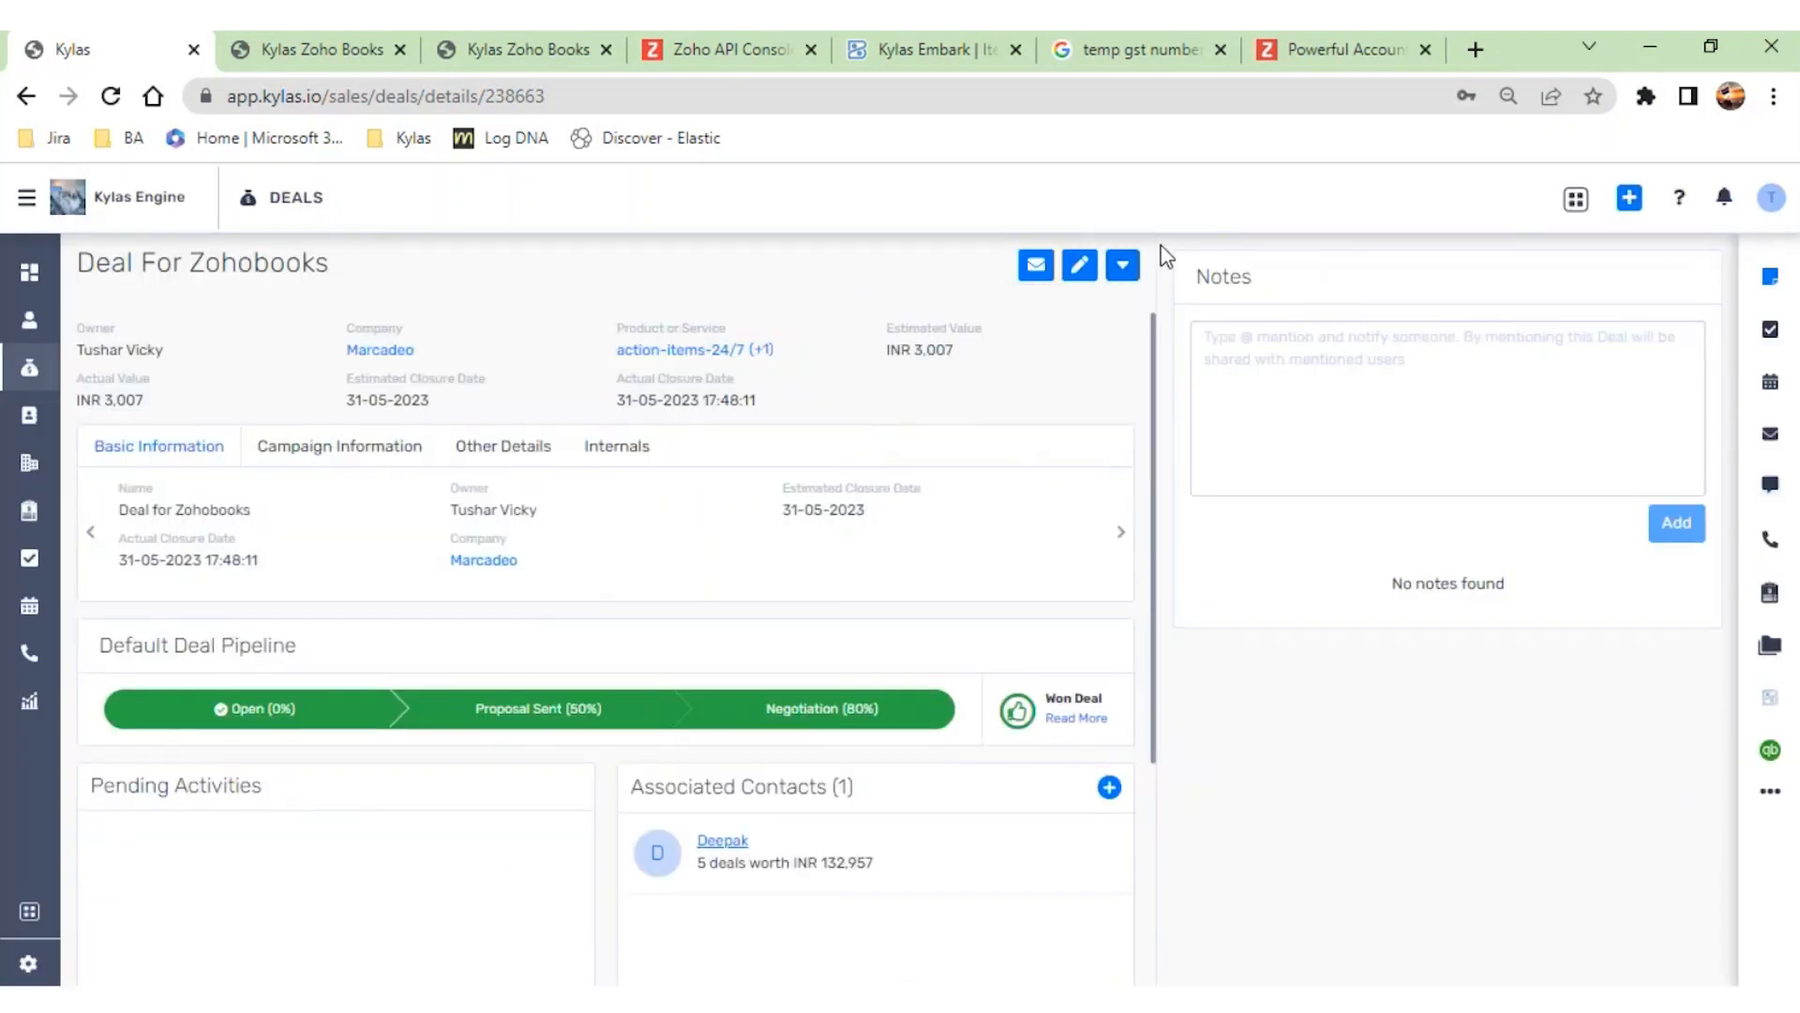
{"action": "left_click", "coordinate": [1128, 267]}
- Go to the Kylas Marketplace's installed apps and uninstall Zoho Books
{"action": "left_click", "coordinate": [26, 197]}
{"action": "left_click", "coordinate": [62, 298]}
{"action": "left_click", "coordinate": [58, 321]}
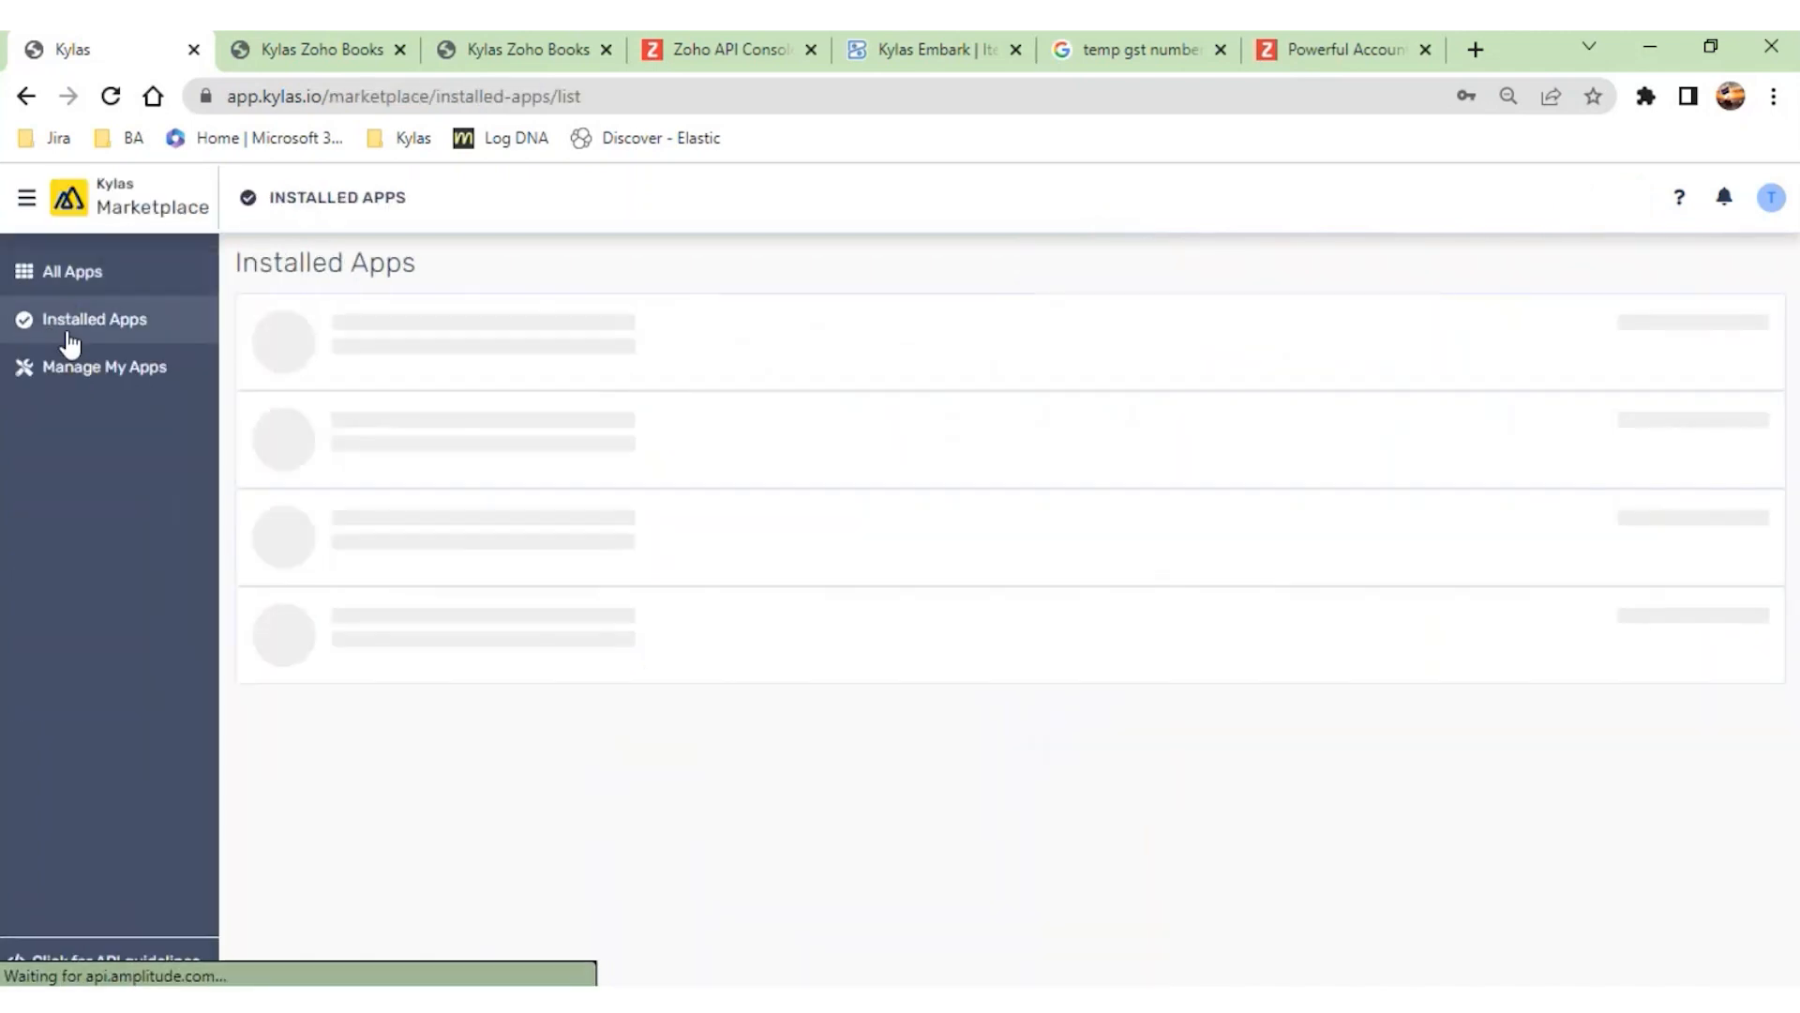
{"action": "scroll", "coordinate": [855, 655], "scroll_direction": "down", "scroll_amount": 5}
{"action": "scroll", "coordinate": [853, 647], "scroll_direction": "down", "scroll_amount": 7}
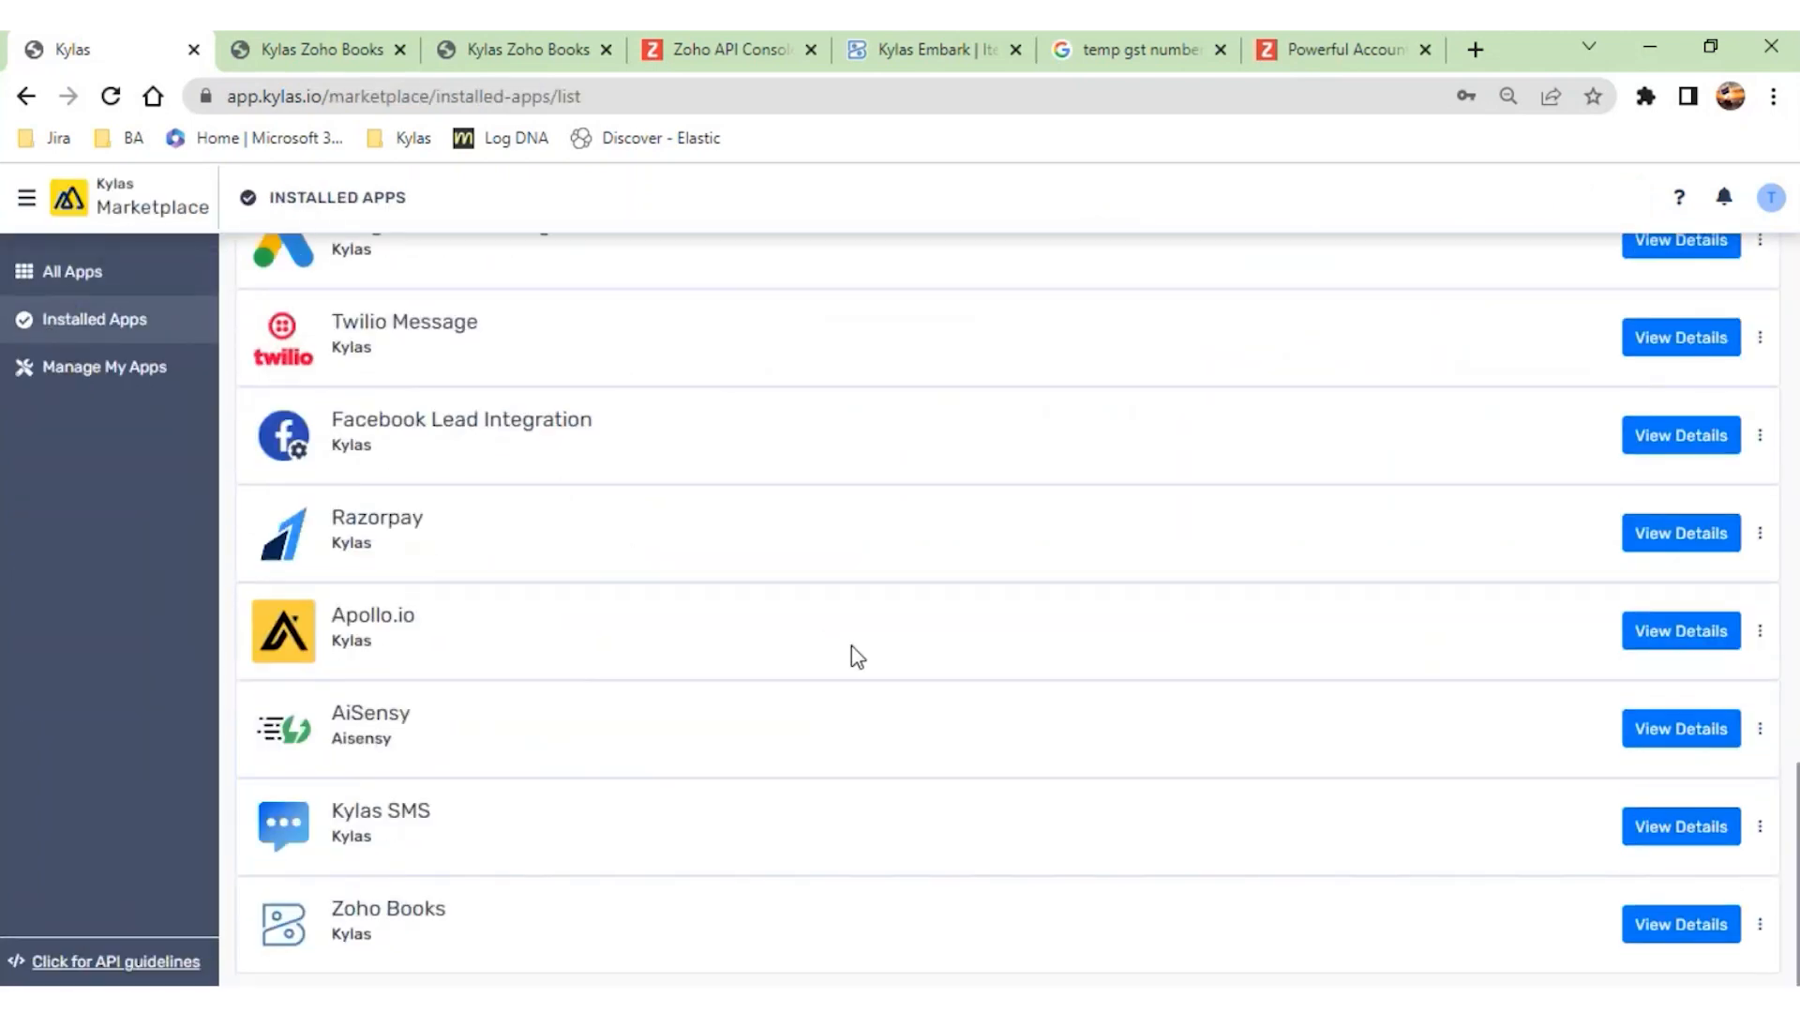
{"action": "left_click", "coordinate": [1760, 923]}
{"action": "left_click", "coordinate": [1673, 898]}
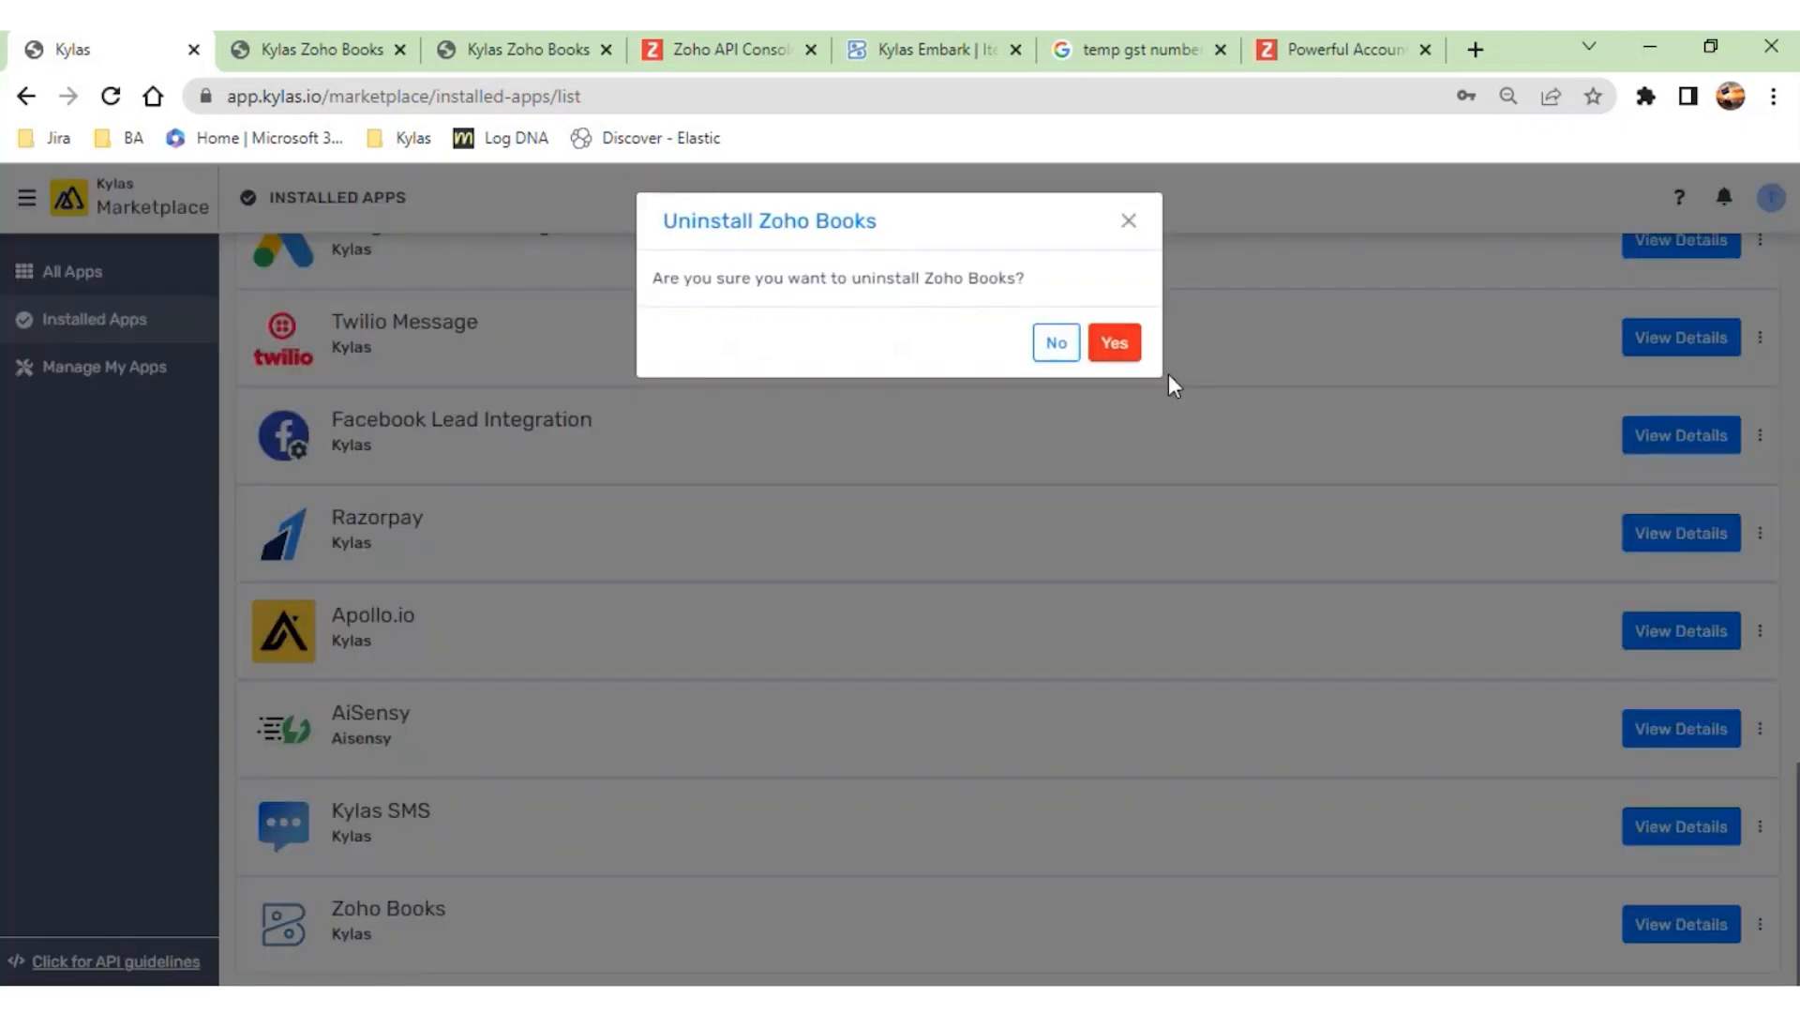
{"action": "left_click", "coordinate": [1120, 345]}
- Find Zoho Books among all Marketplace apps, install it and accept the requested permissions
{"action": "left_click", "coordinate": [95, 275]}
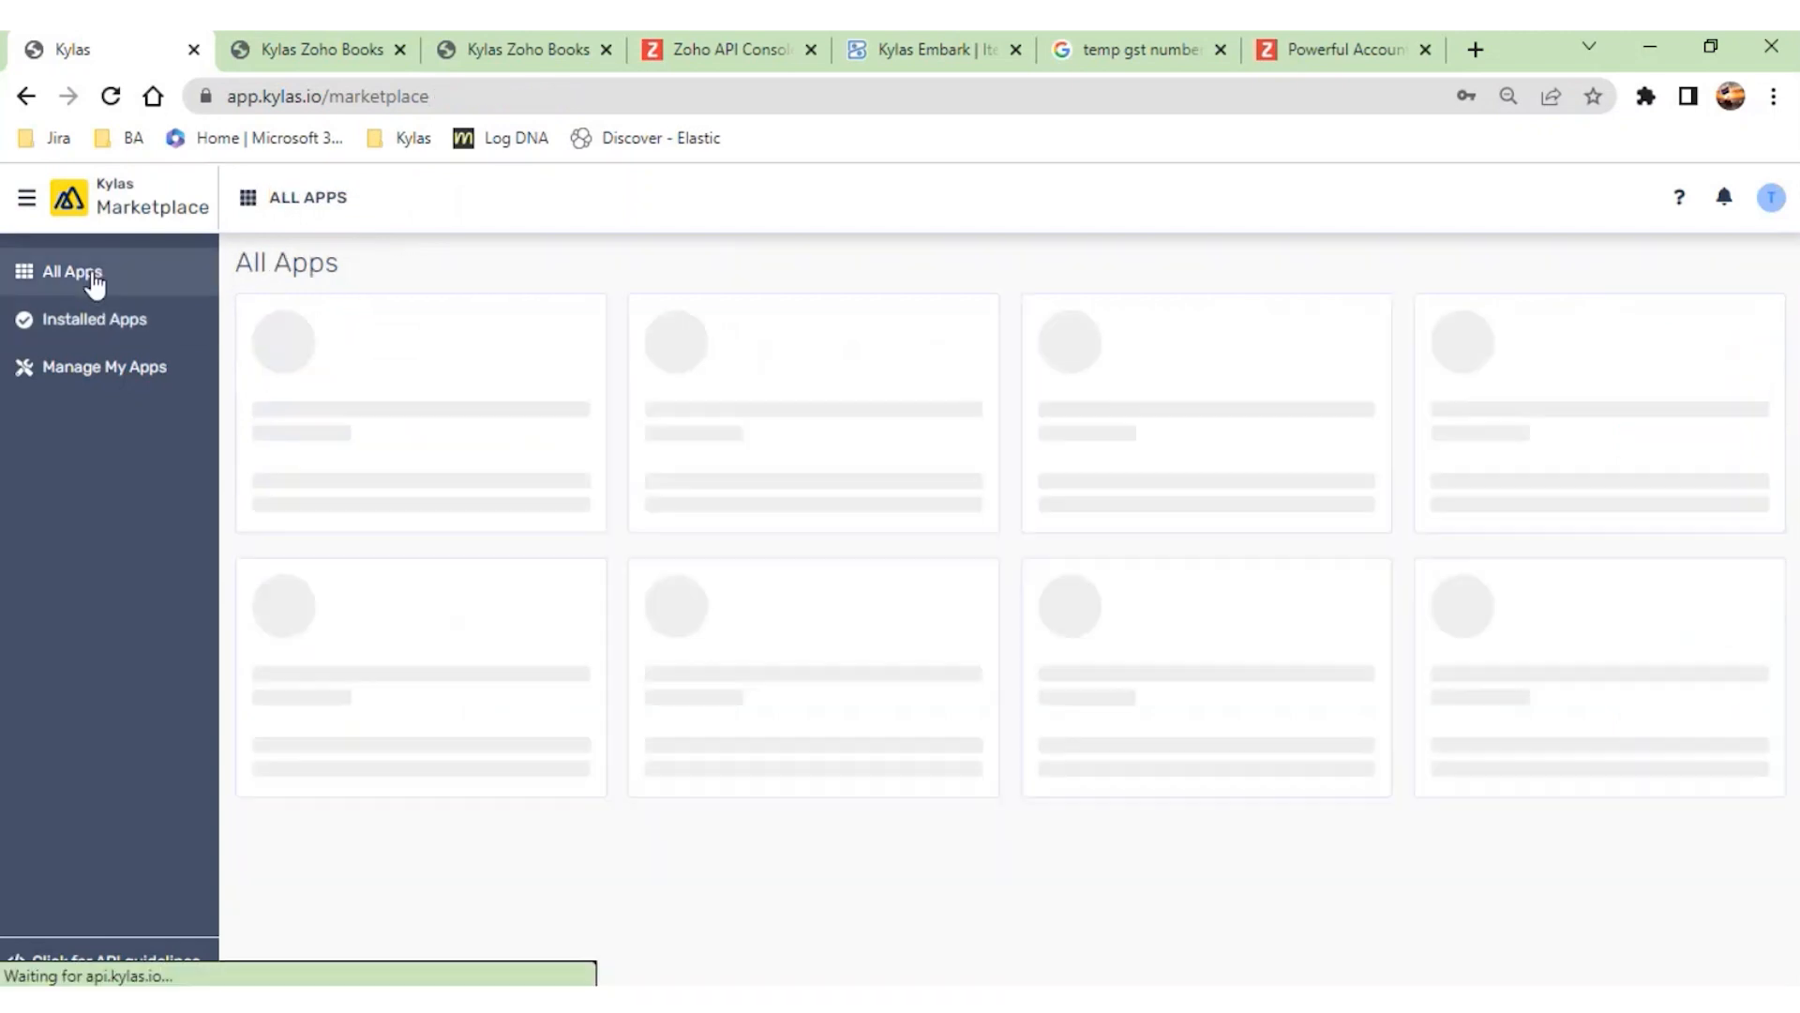
{"action": "left_click", "coordinate": [1061, 644]}
{"action": "left_click", "coordinate": [1704, 341]}
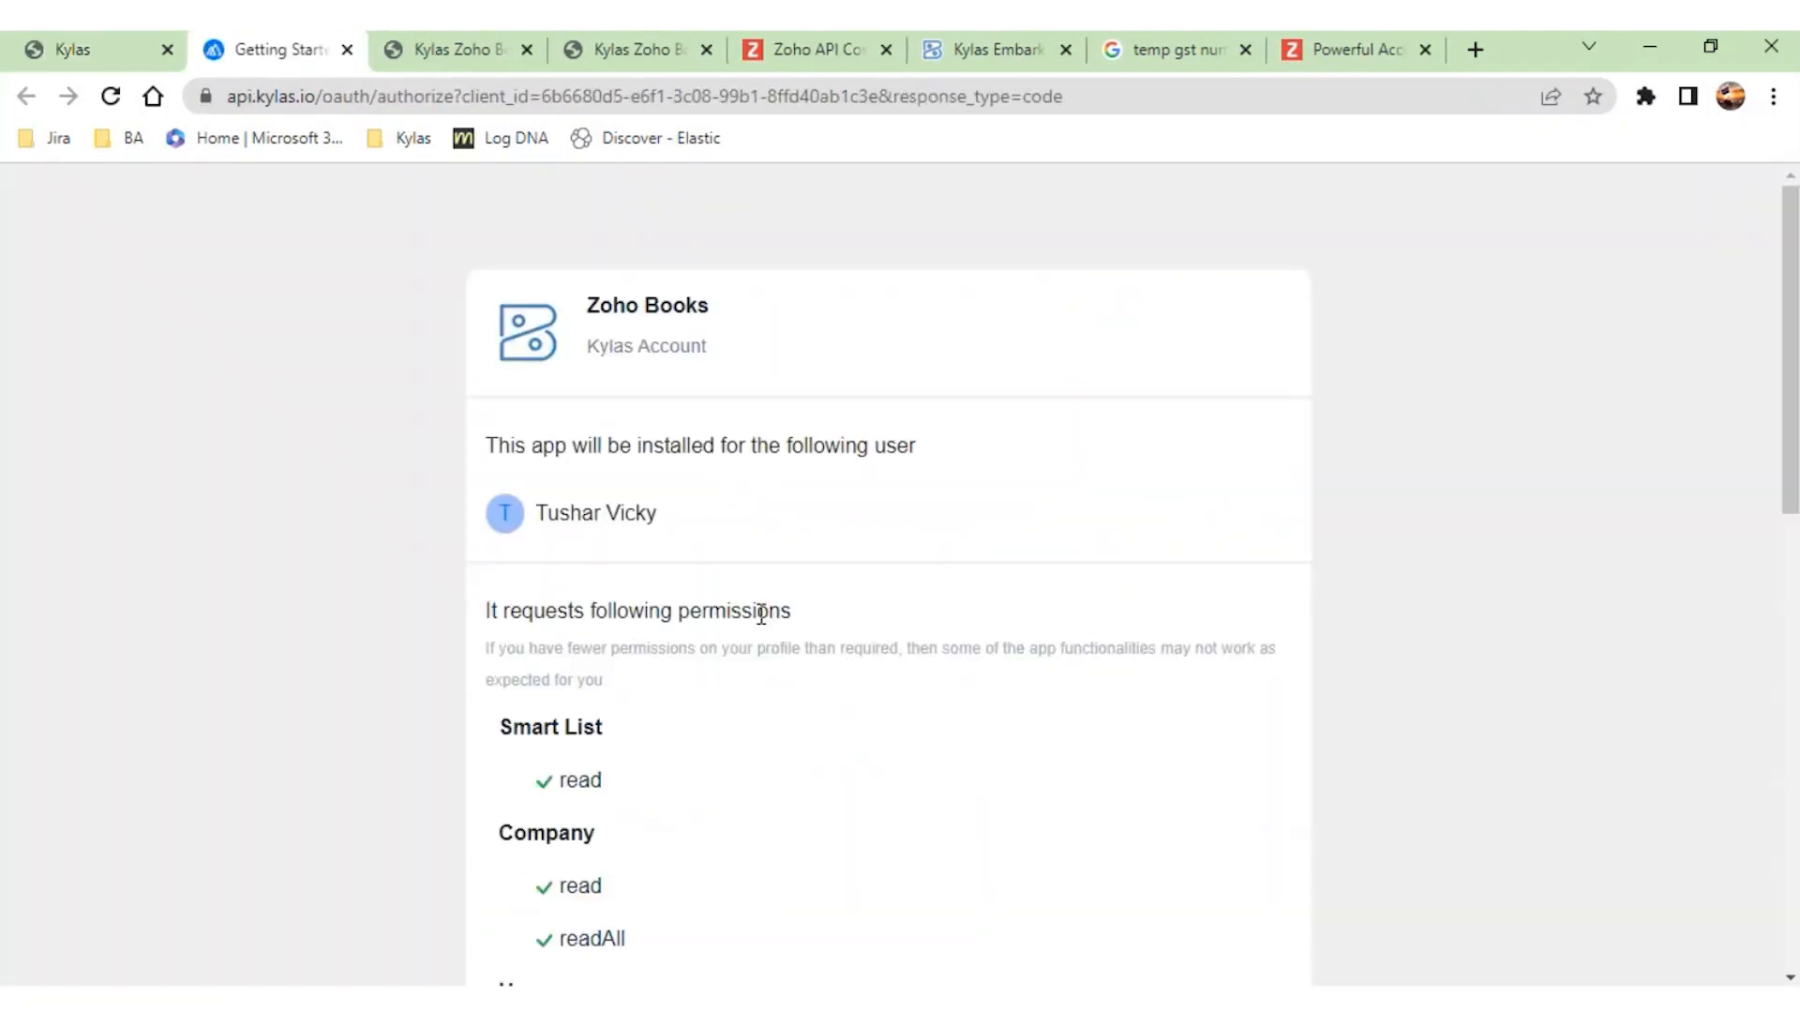
{"action": "scroll", "coordinate": [759, 759], "scroll_direction": "down", "scroll_amount": 10}
{"action": "left_click", "coordinate": [1158, 949]}
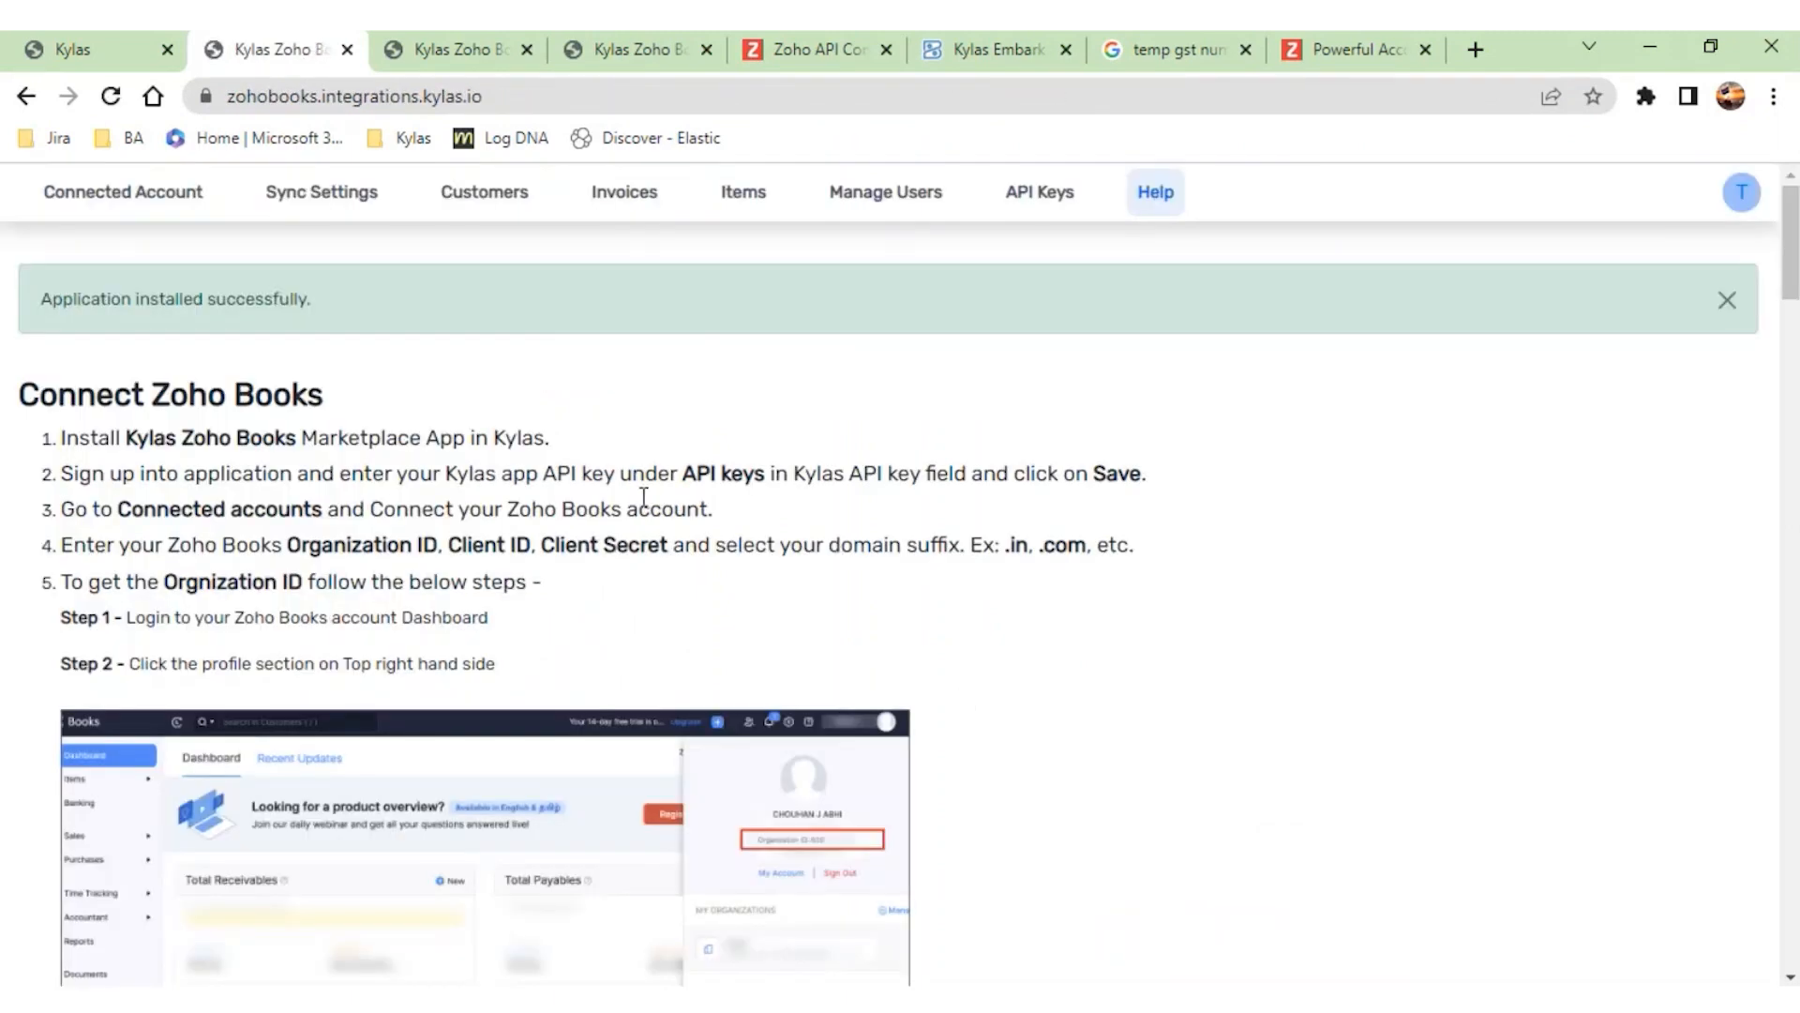
- Log out of the Zoho Books integration and close its browser tab
{"action": "left_click", "coordinate": [1742, 192]}
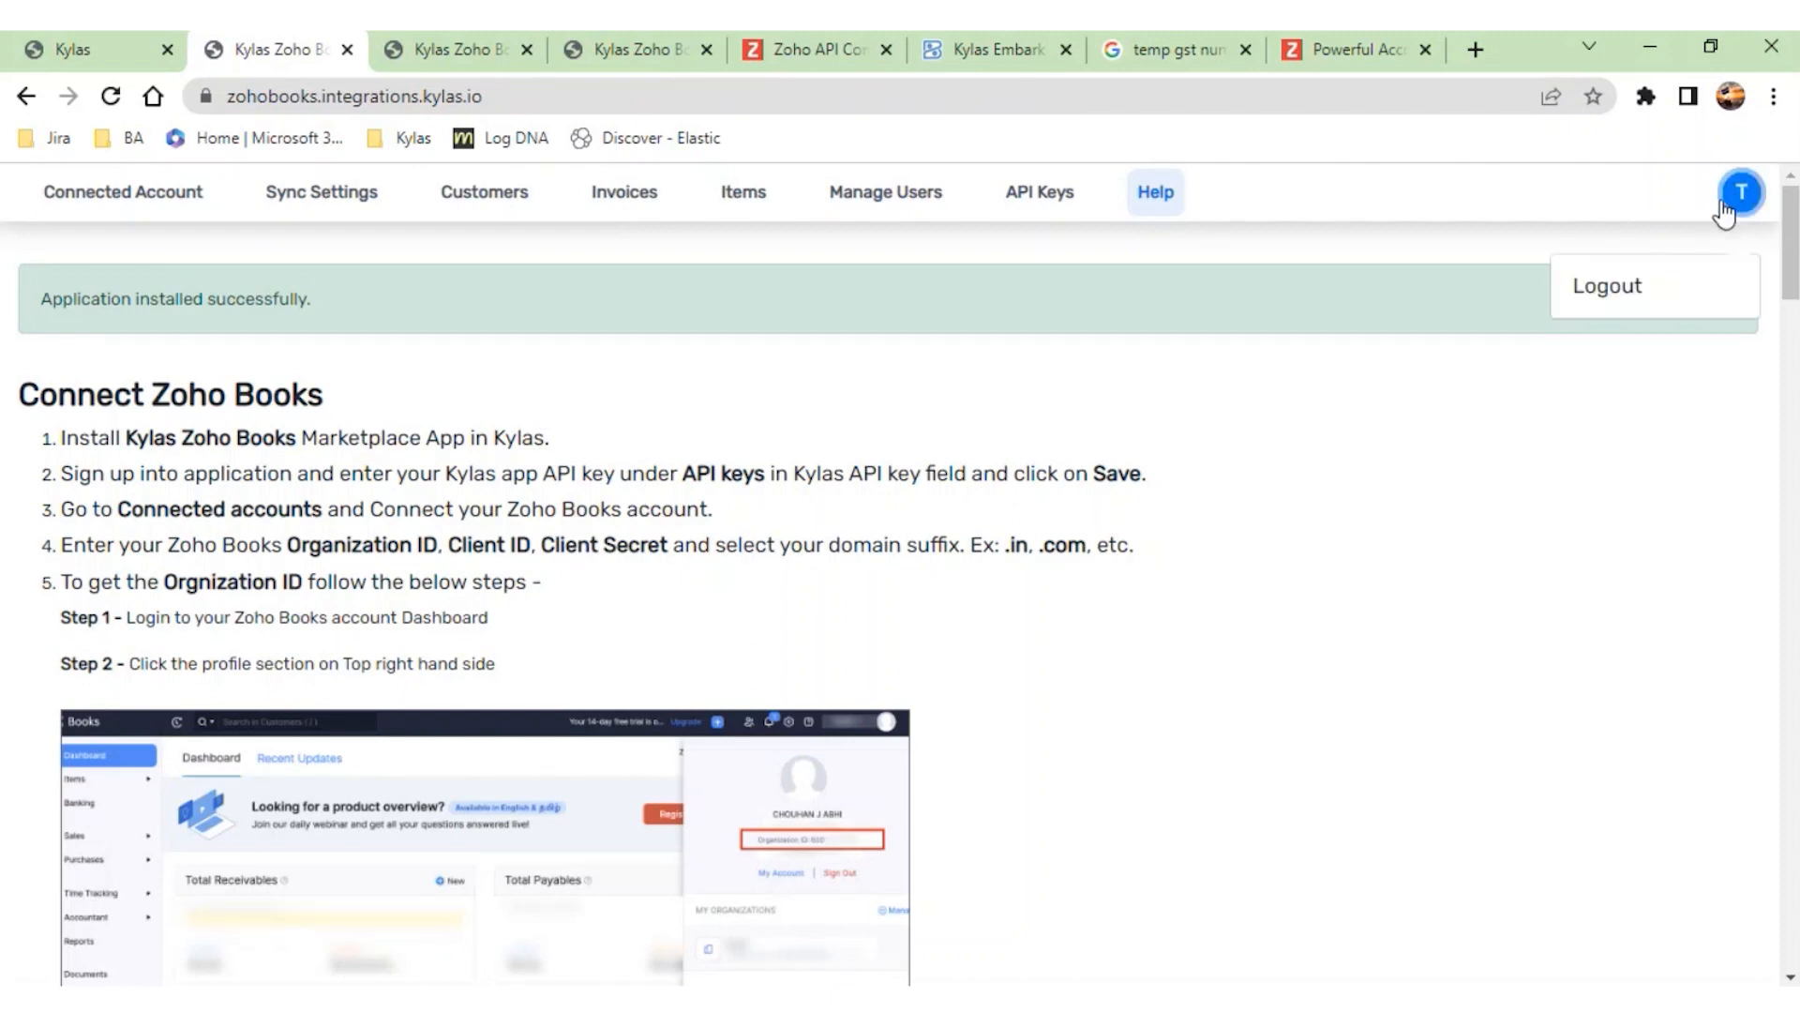
{"action": "left_click", "coordinate": [1590, 291]}
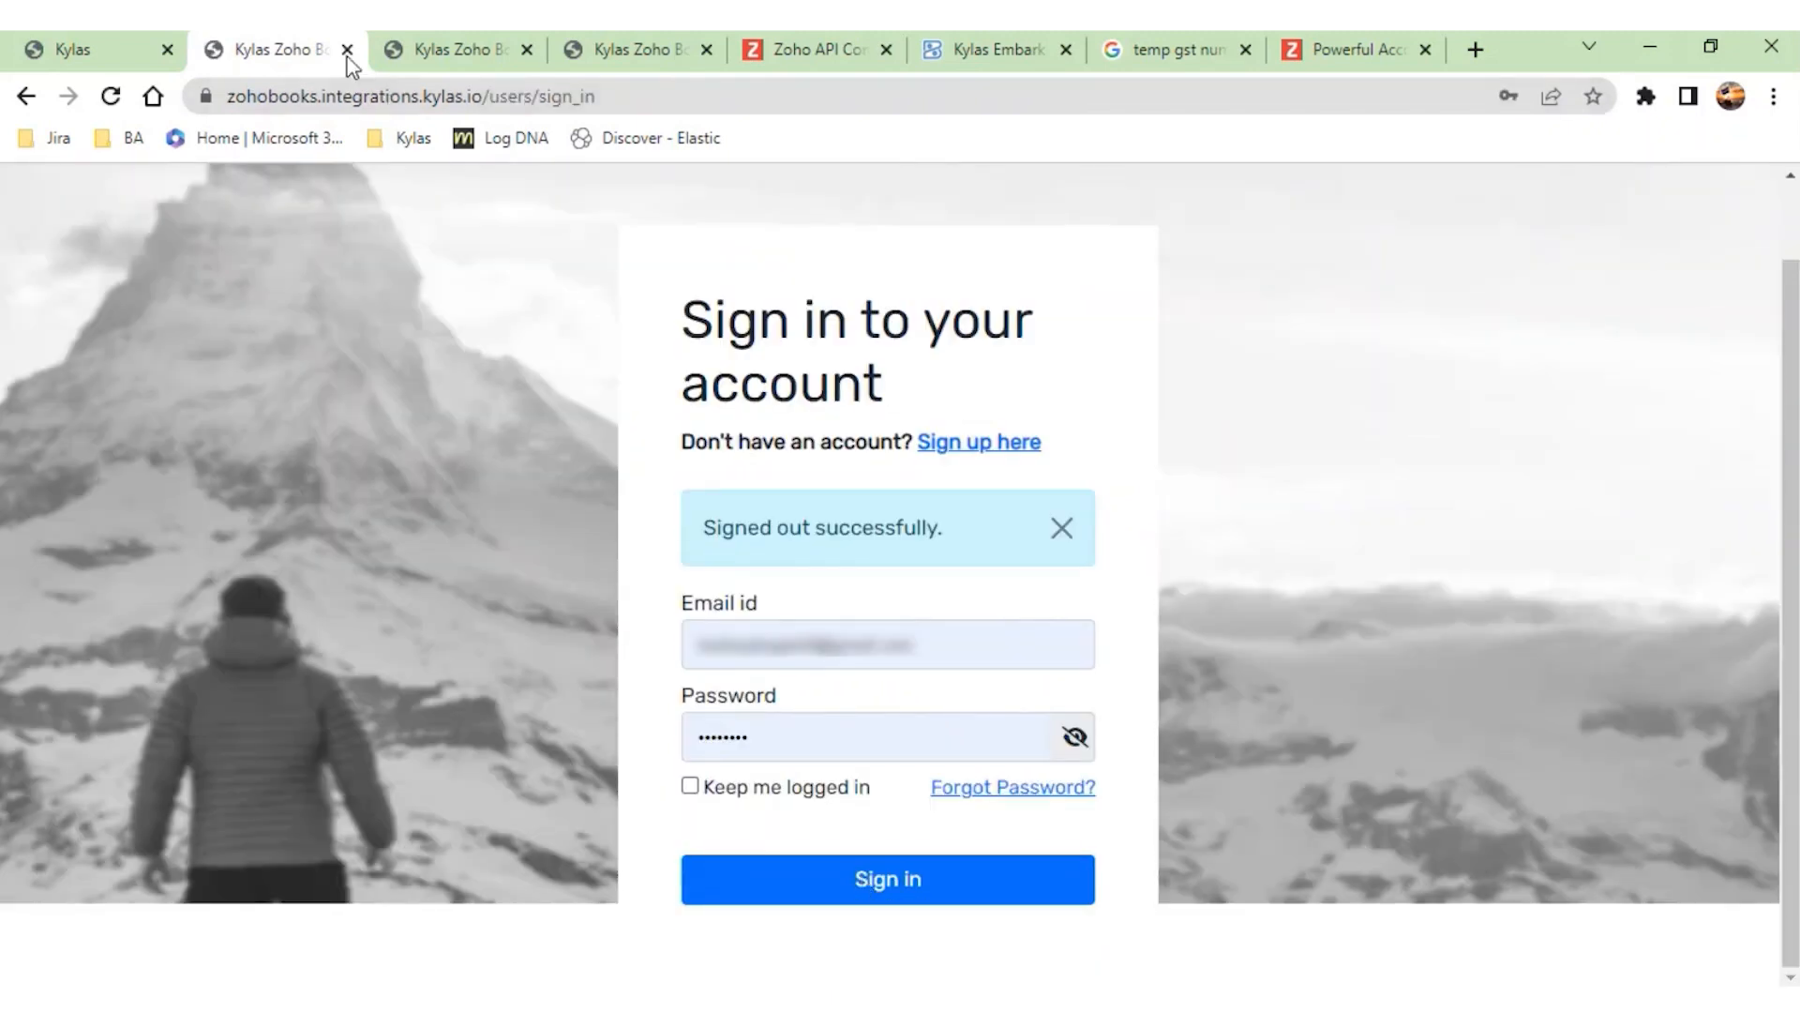
{"action": "left_click", "coordinate": [347, 50]}
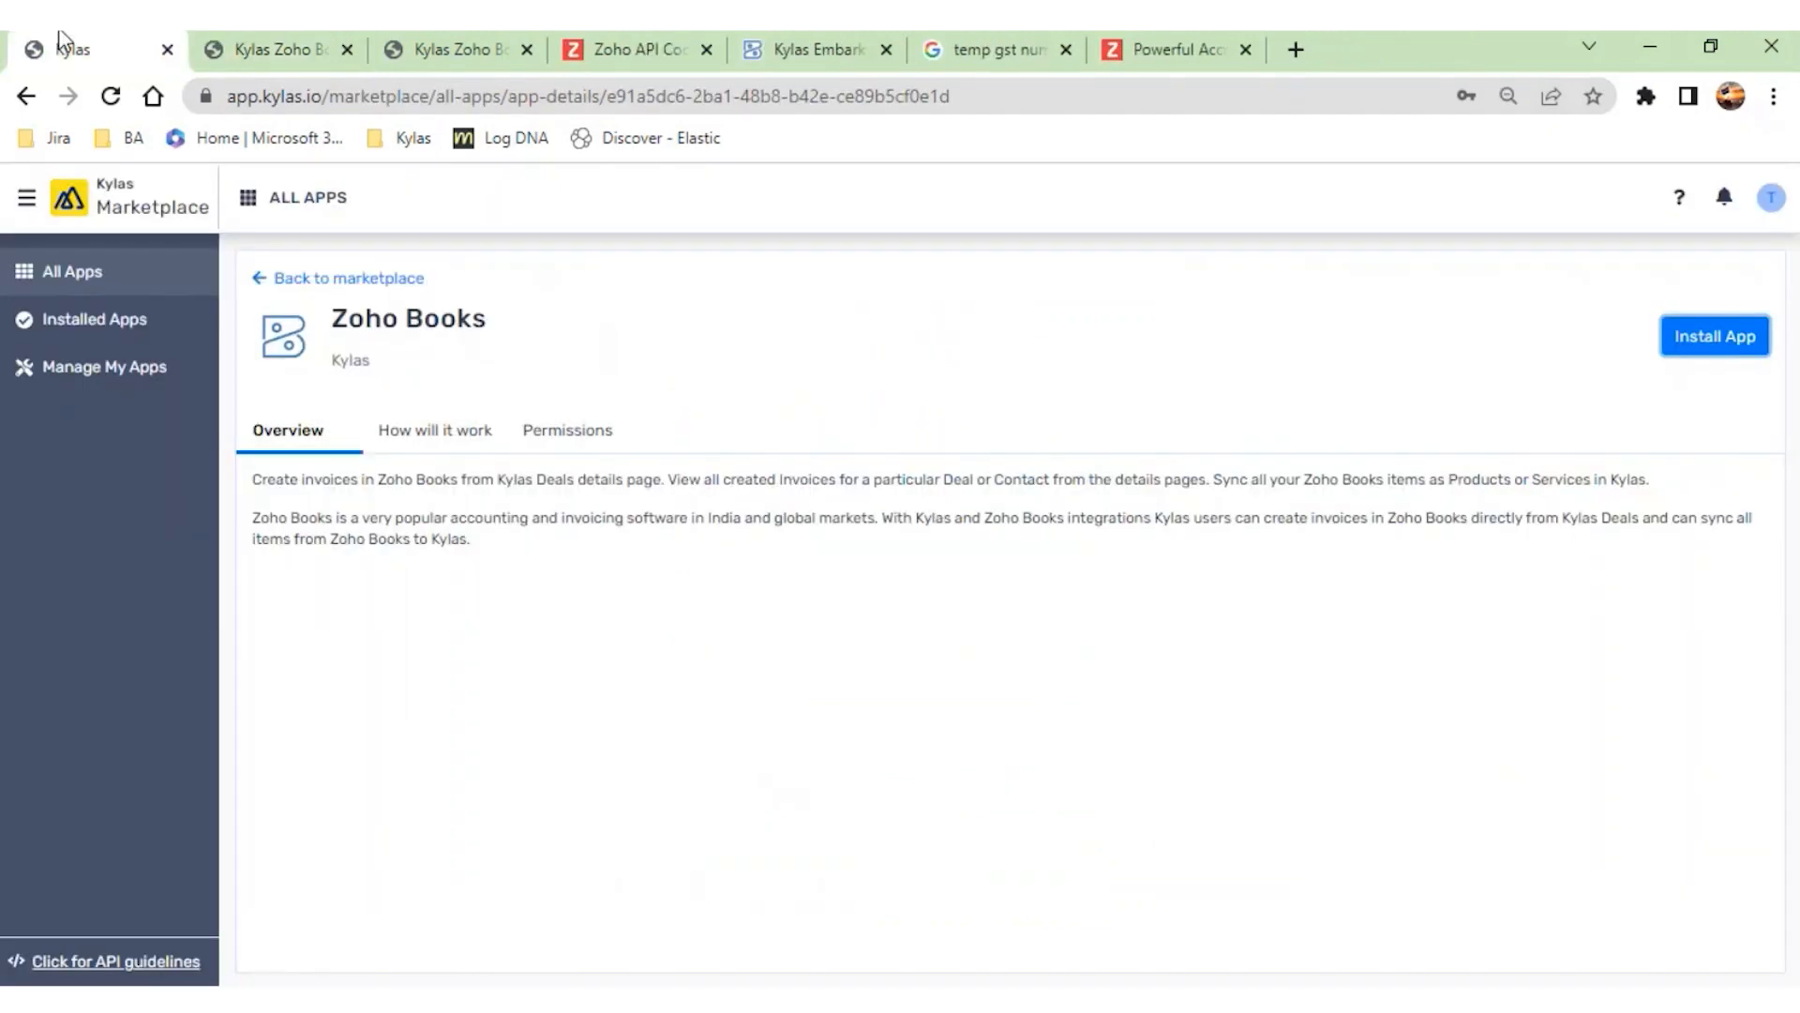
- Run the Zoho Books app installation again from its Marketplace page and authorize it
{"action": "left_click", "coordinate": [1715, 336]}
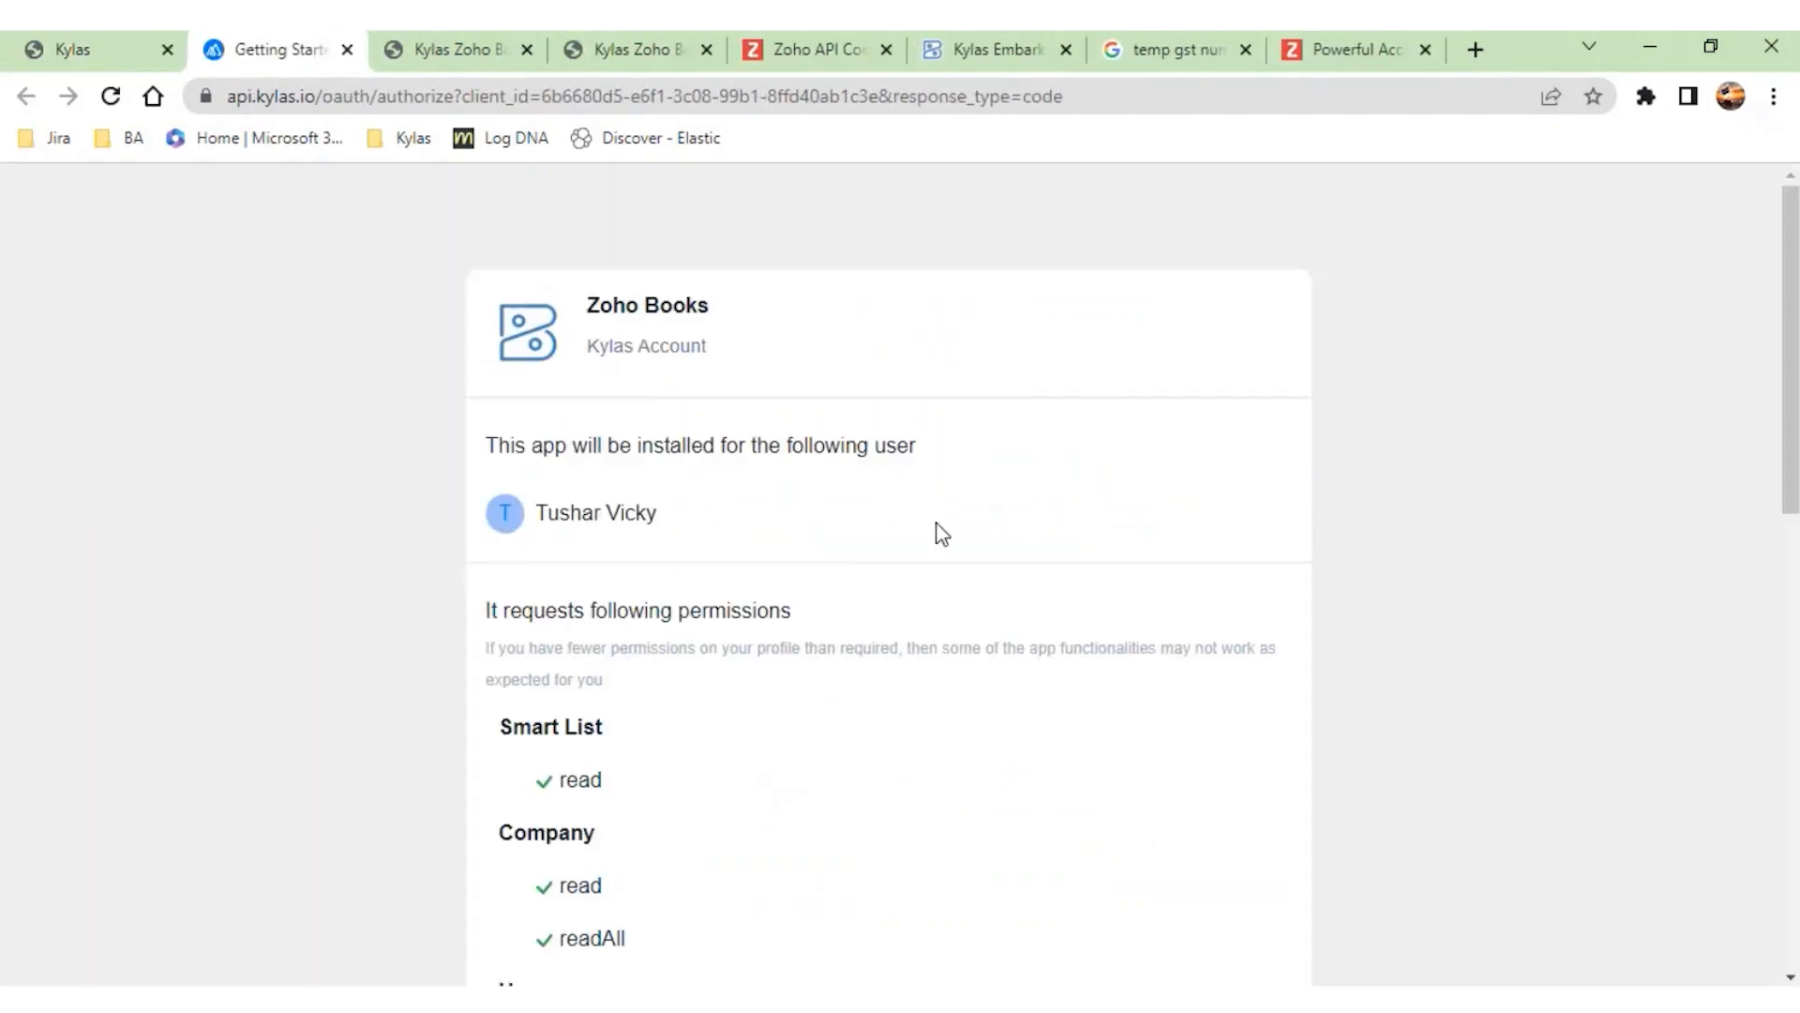
{"action": "scroll", "coordinate": [941, 533], "scroll_direction": "down", "scroll_amount": 15}
{"action": "left_click", "coordinate": [1221, 942]}
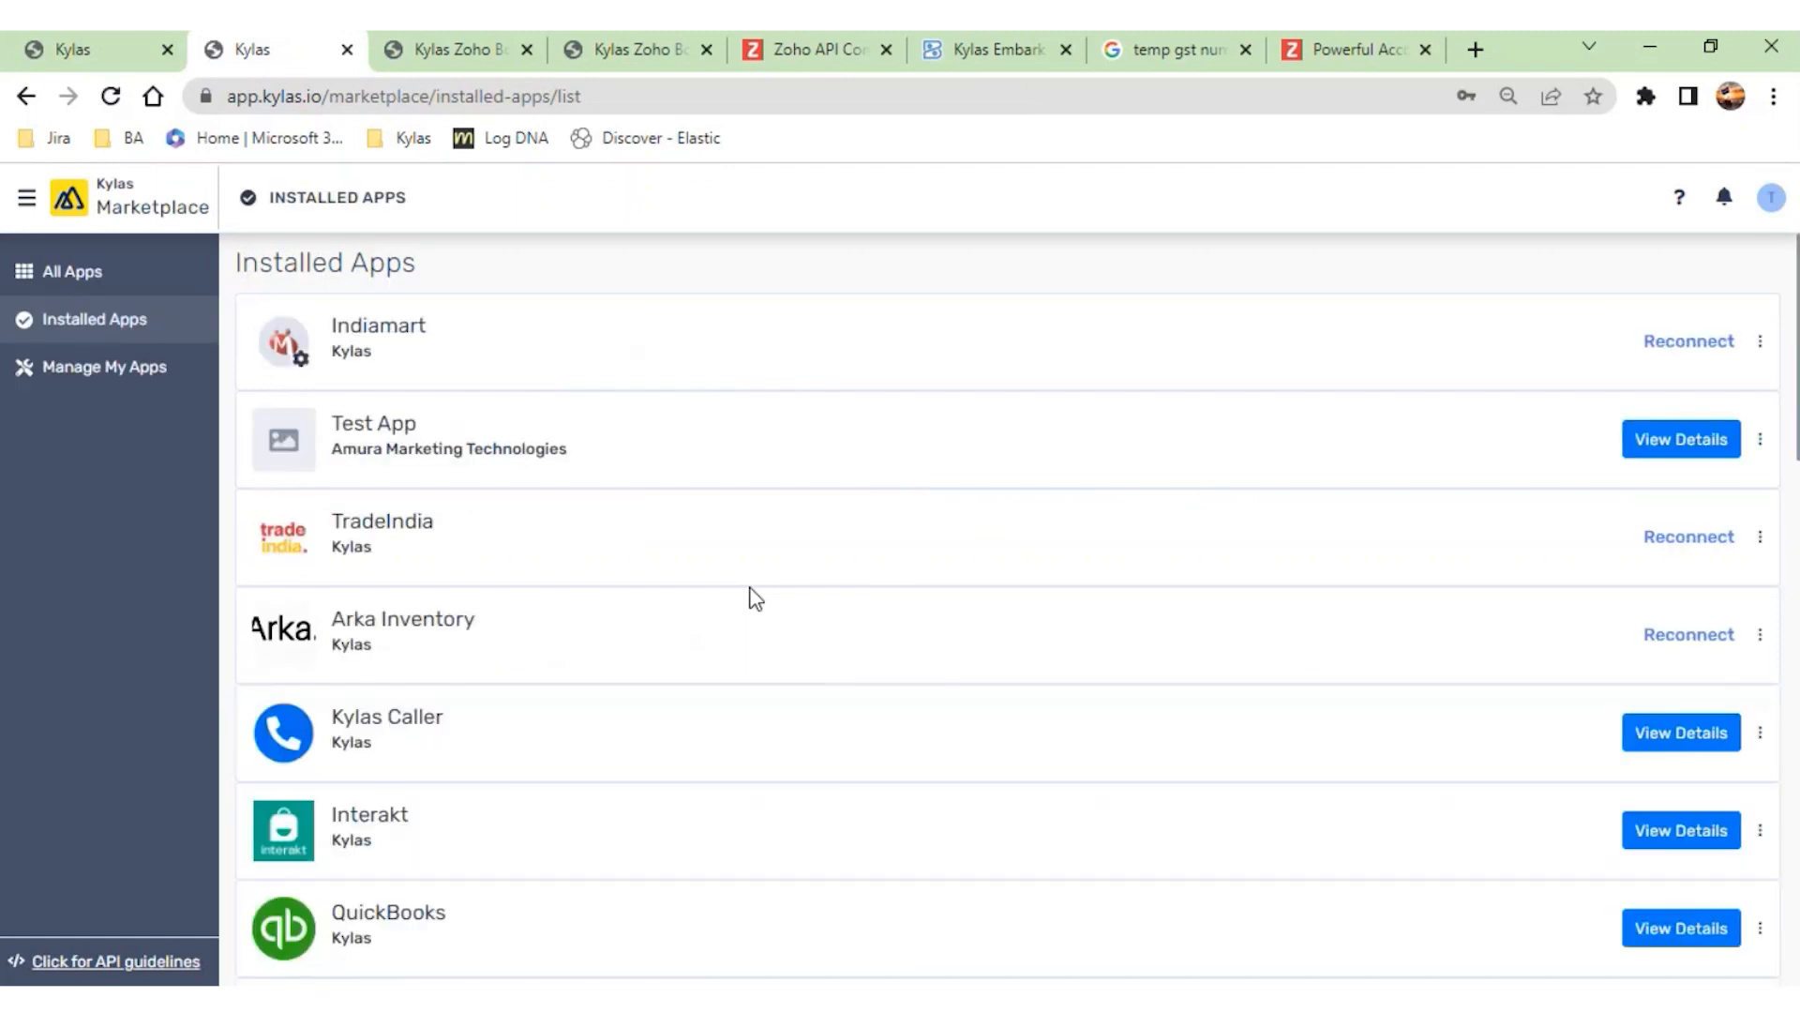
- Open the installed Zoho Books app, sign in with the saved account e-mail and password, and open its Manage Users page
{"action": "scroll", "coordinate": [755, 597], "scroll_direction": "down", "scroll_amount": 10}
{"action": "left_click", "coordinate": [1728, 926]}
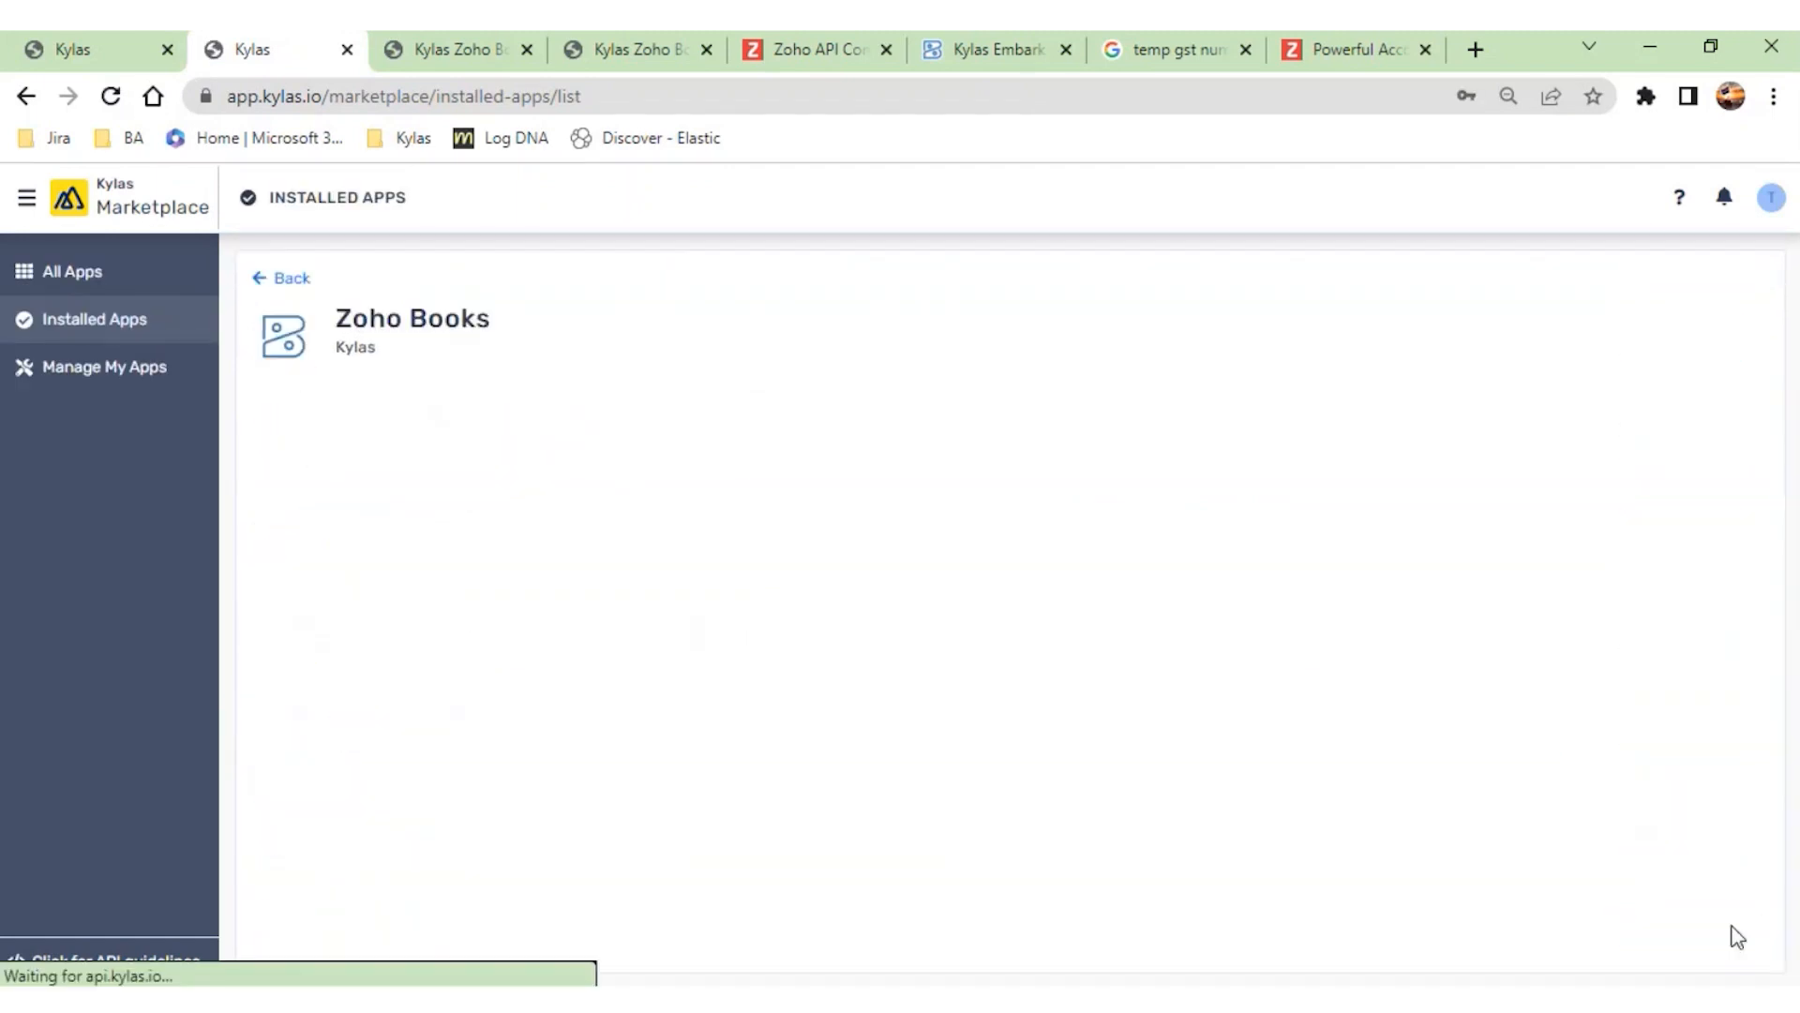
{"action": "left_click", "coordinate": [1017, 735]}
{"action": "type", "text": "tushar"}
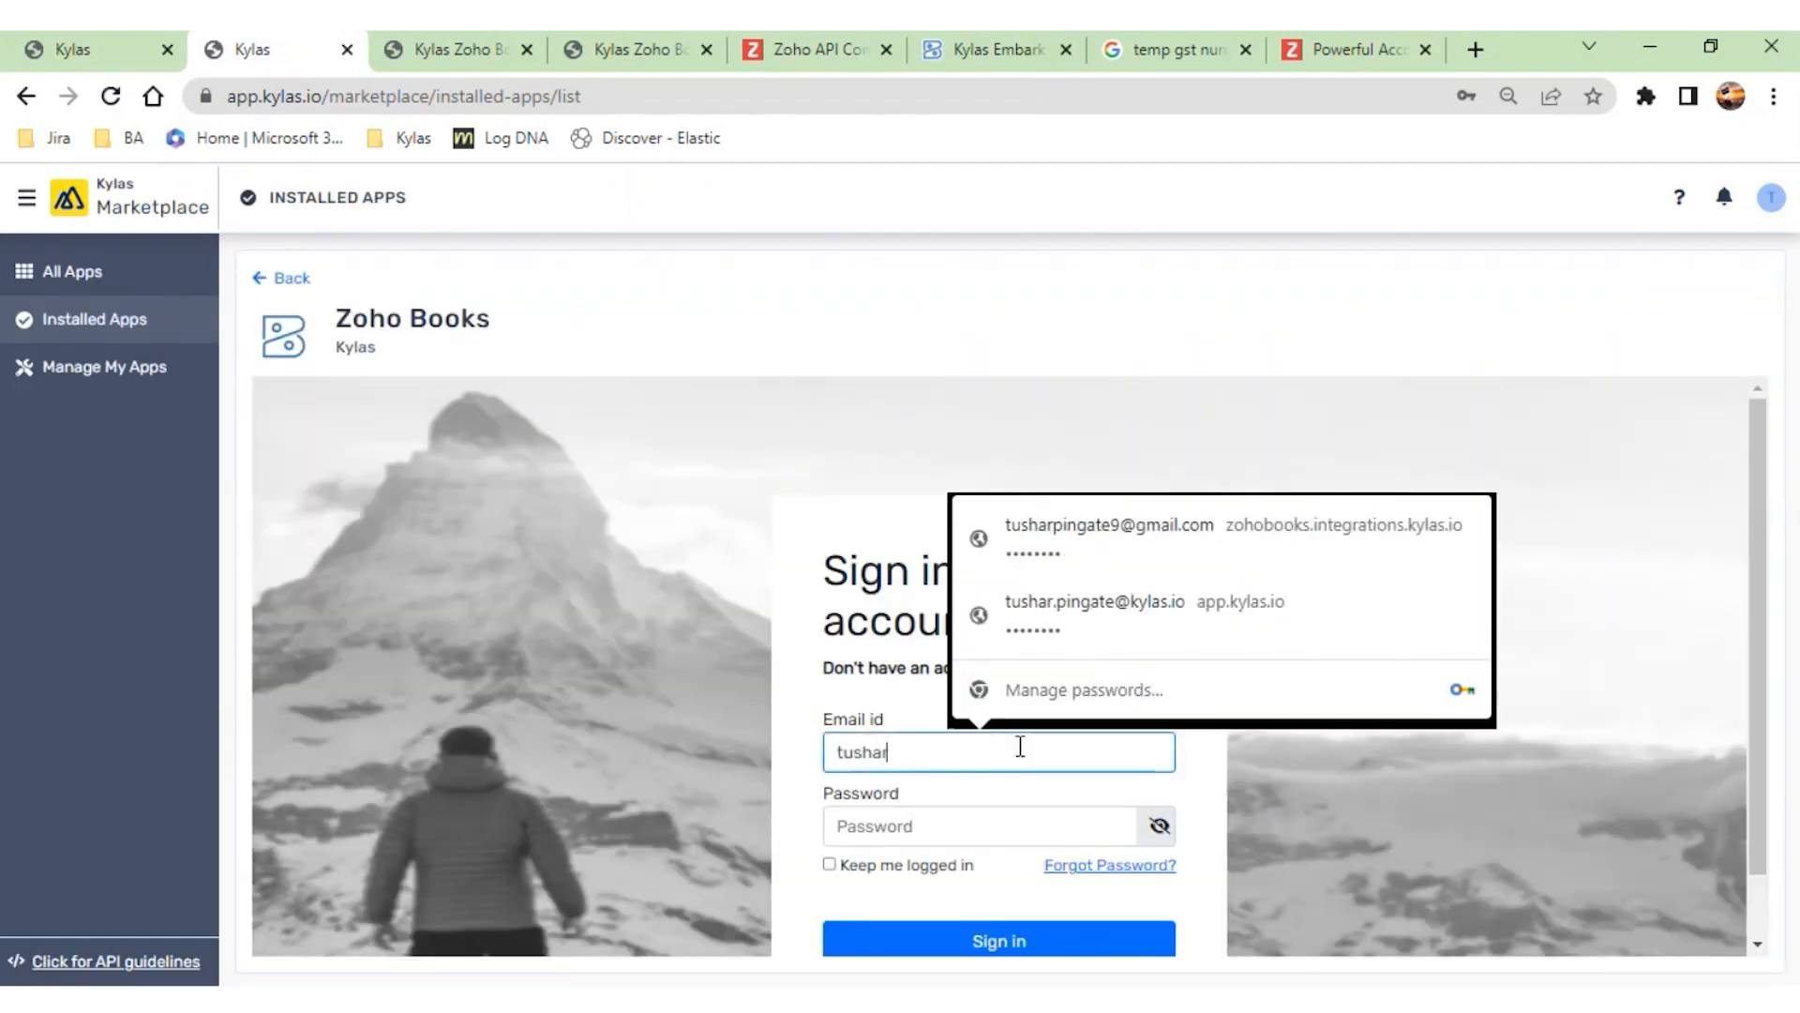
{"action": "key", "text": "Down"}
{"action": "key", "text": "Return"}
{"action": "key", "text": "Return"}
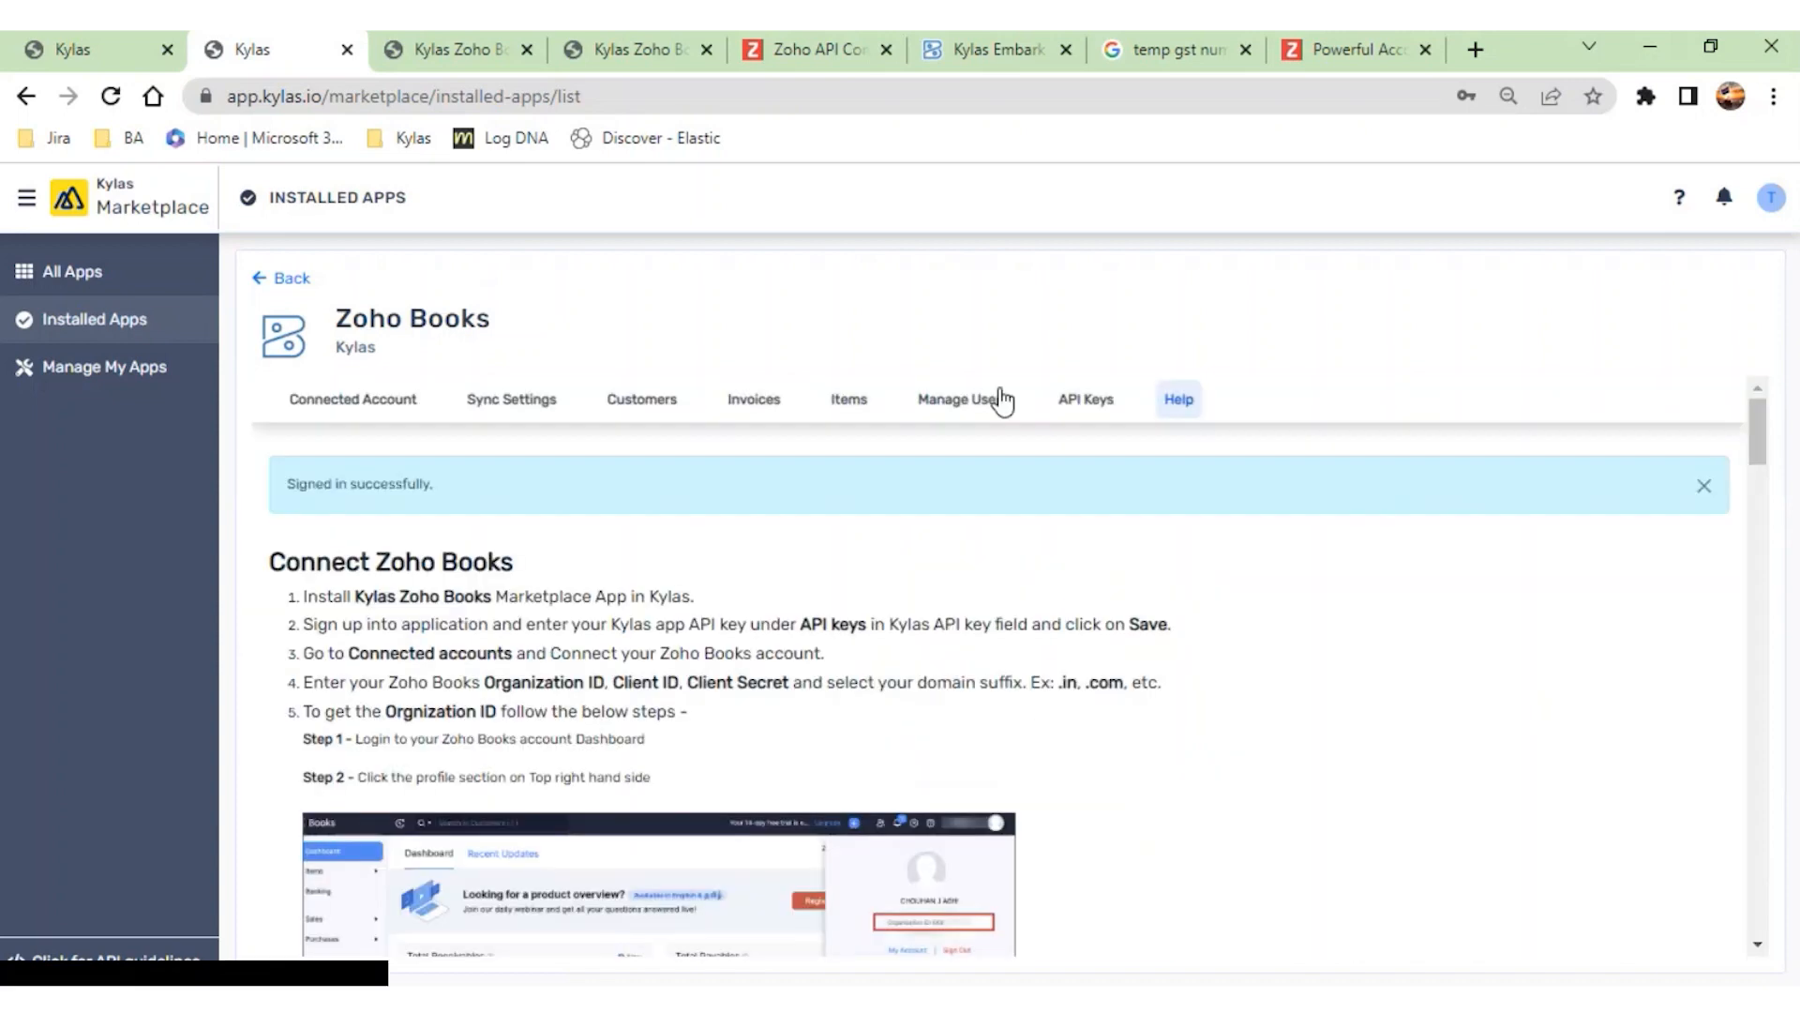
{"action": "left_click", "coordinate": [1010, 403]}
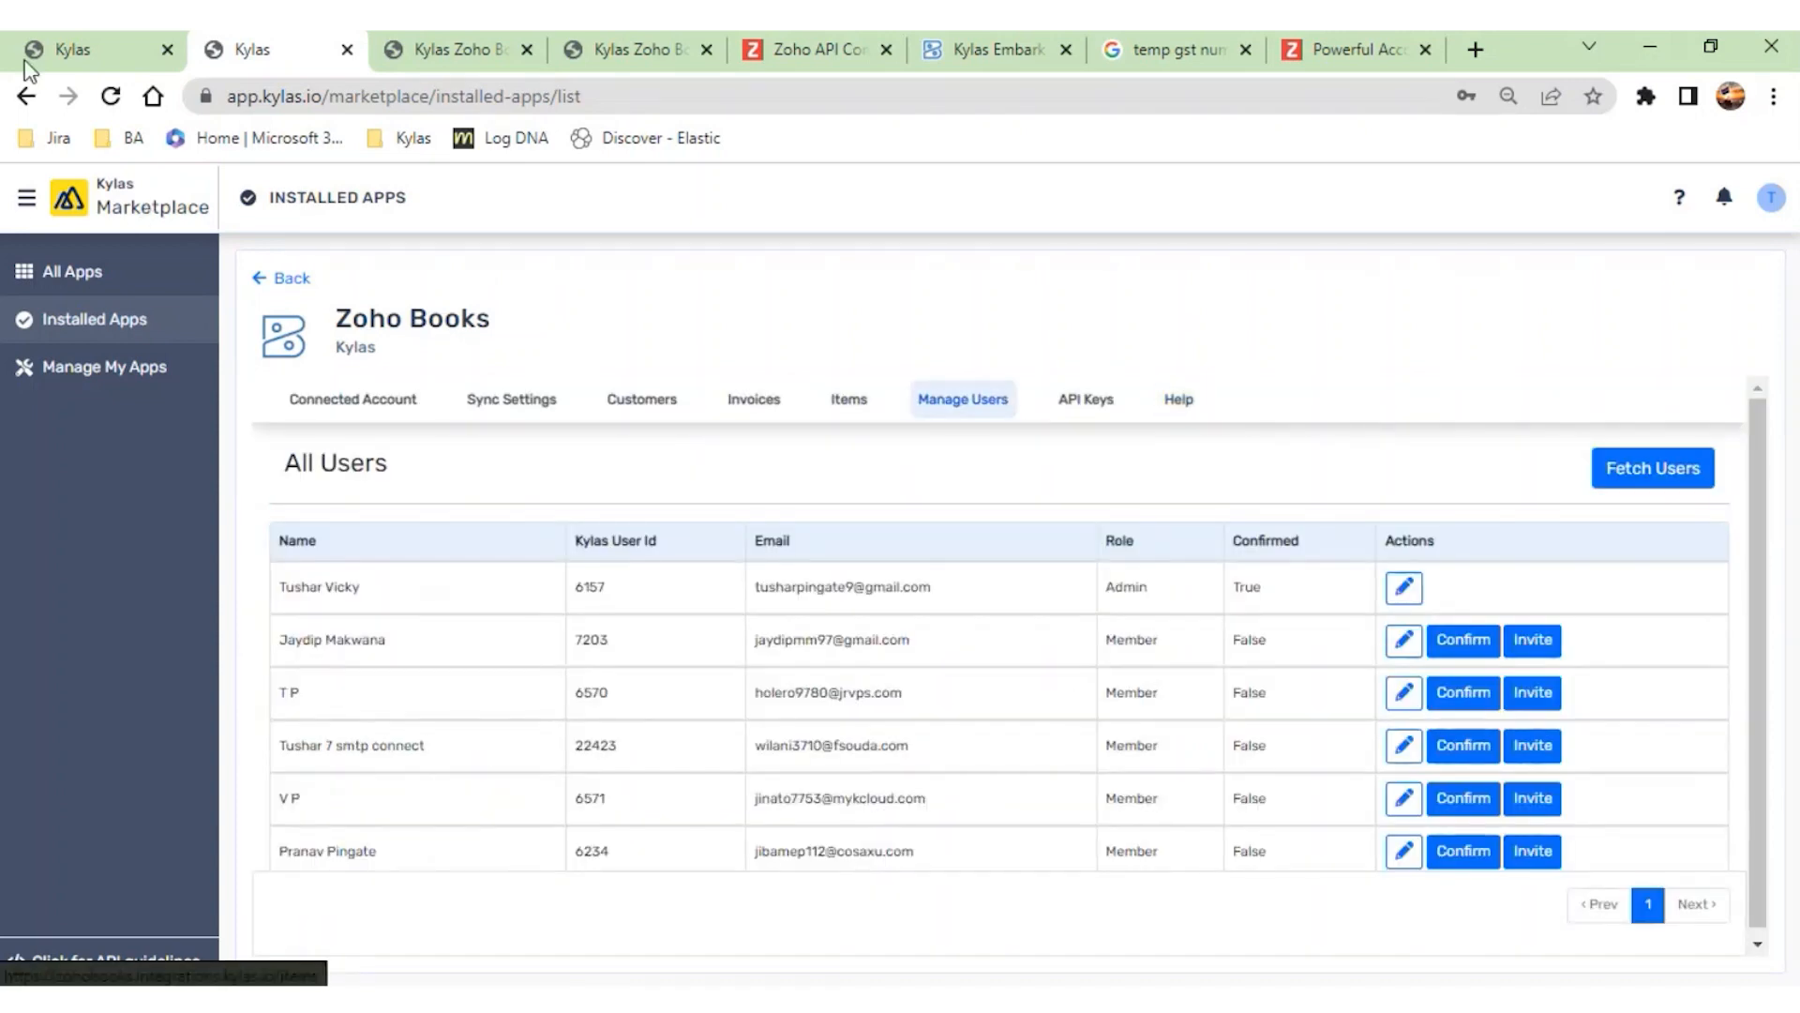
- Leave the Marketplace for the sales Deals list and open the deal "Deal for Zohobooks"
{"action": "left_click", "coordinate": [68, 199]}
{"action": "left_click", "coordinate": [70, 247]}
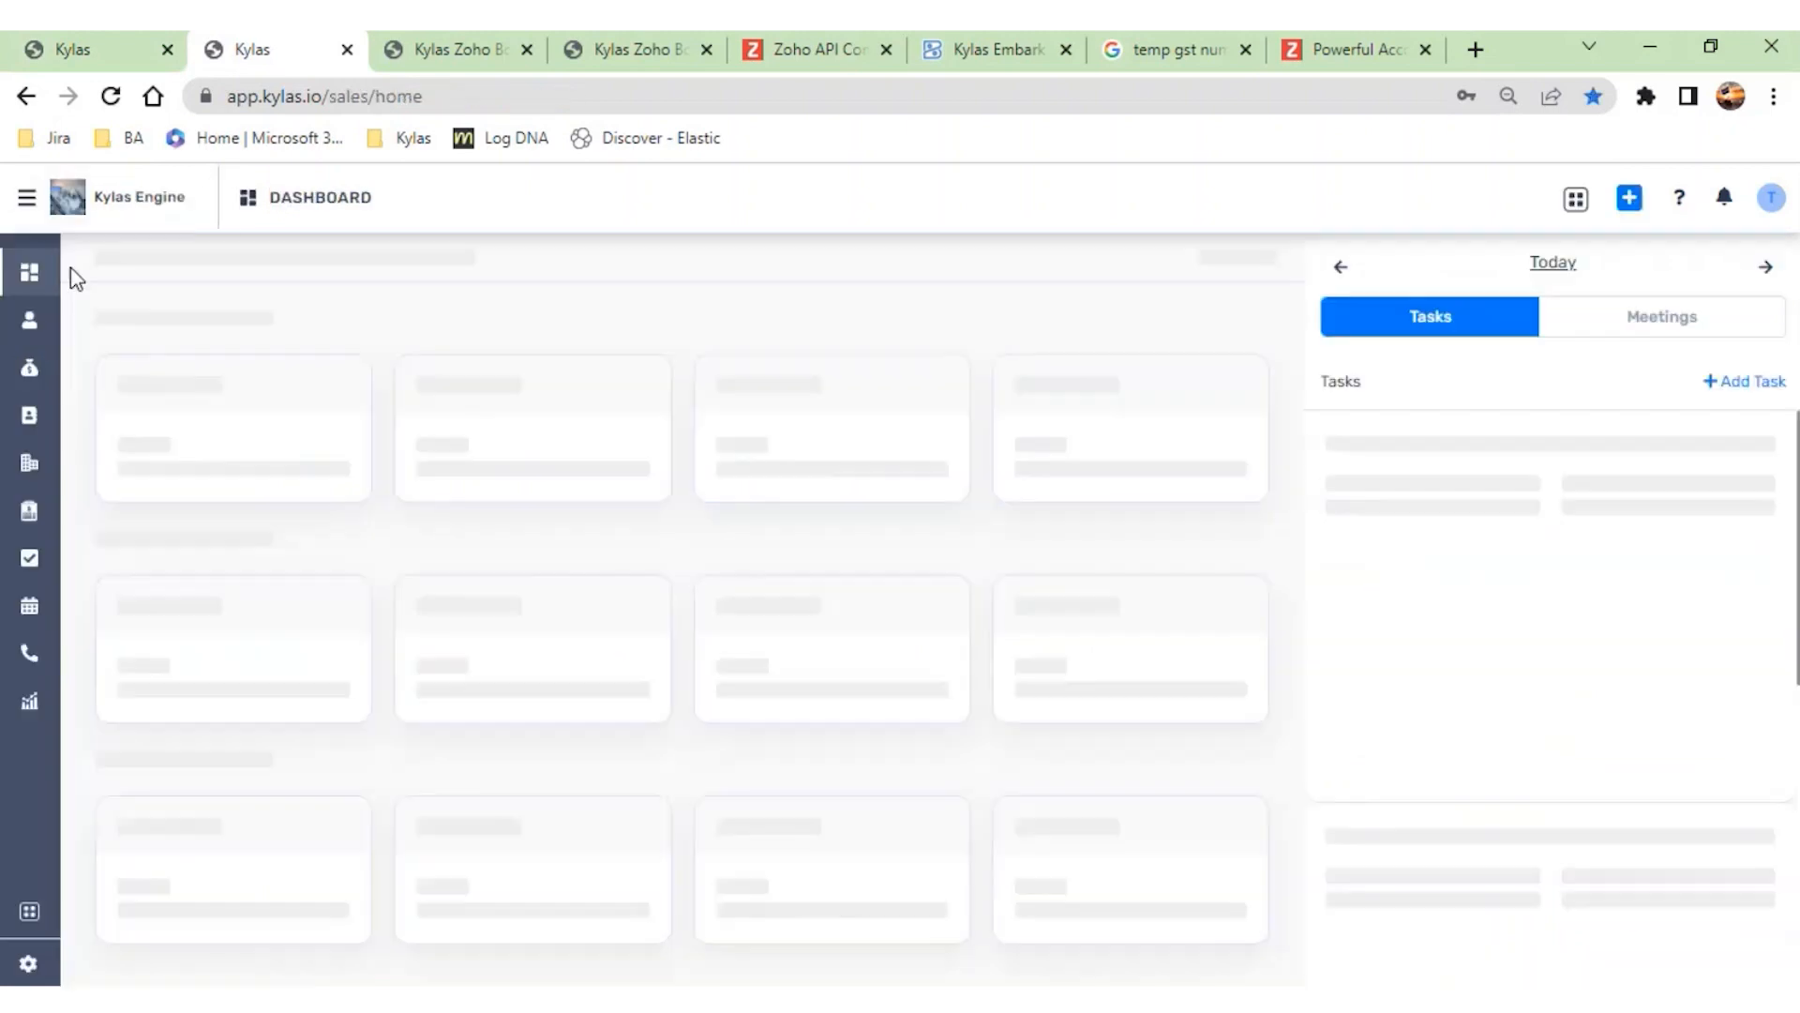
{"action": "left_click", "coordinate": [31, 371]}
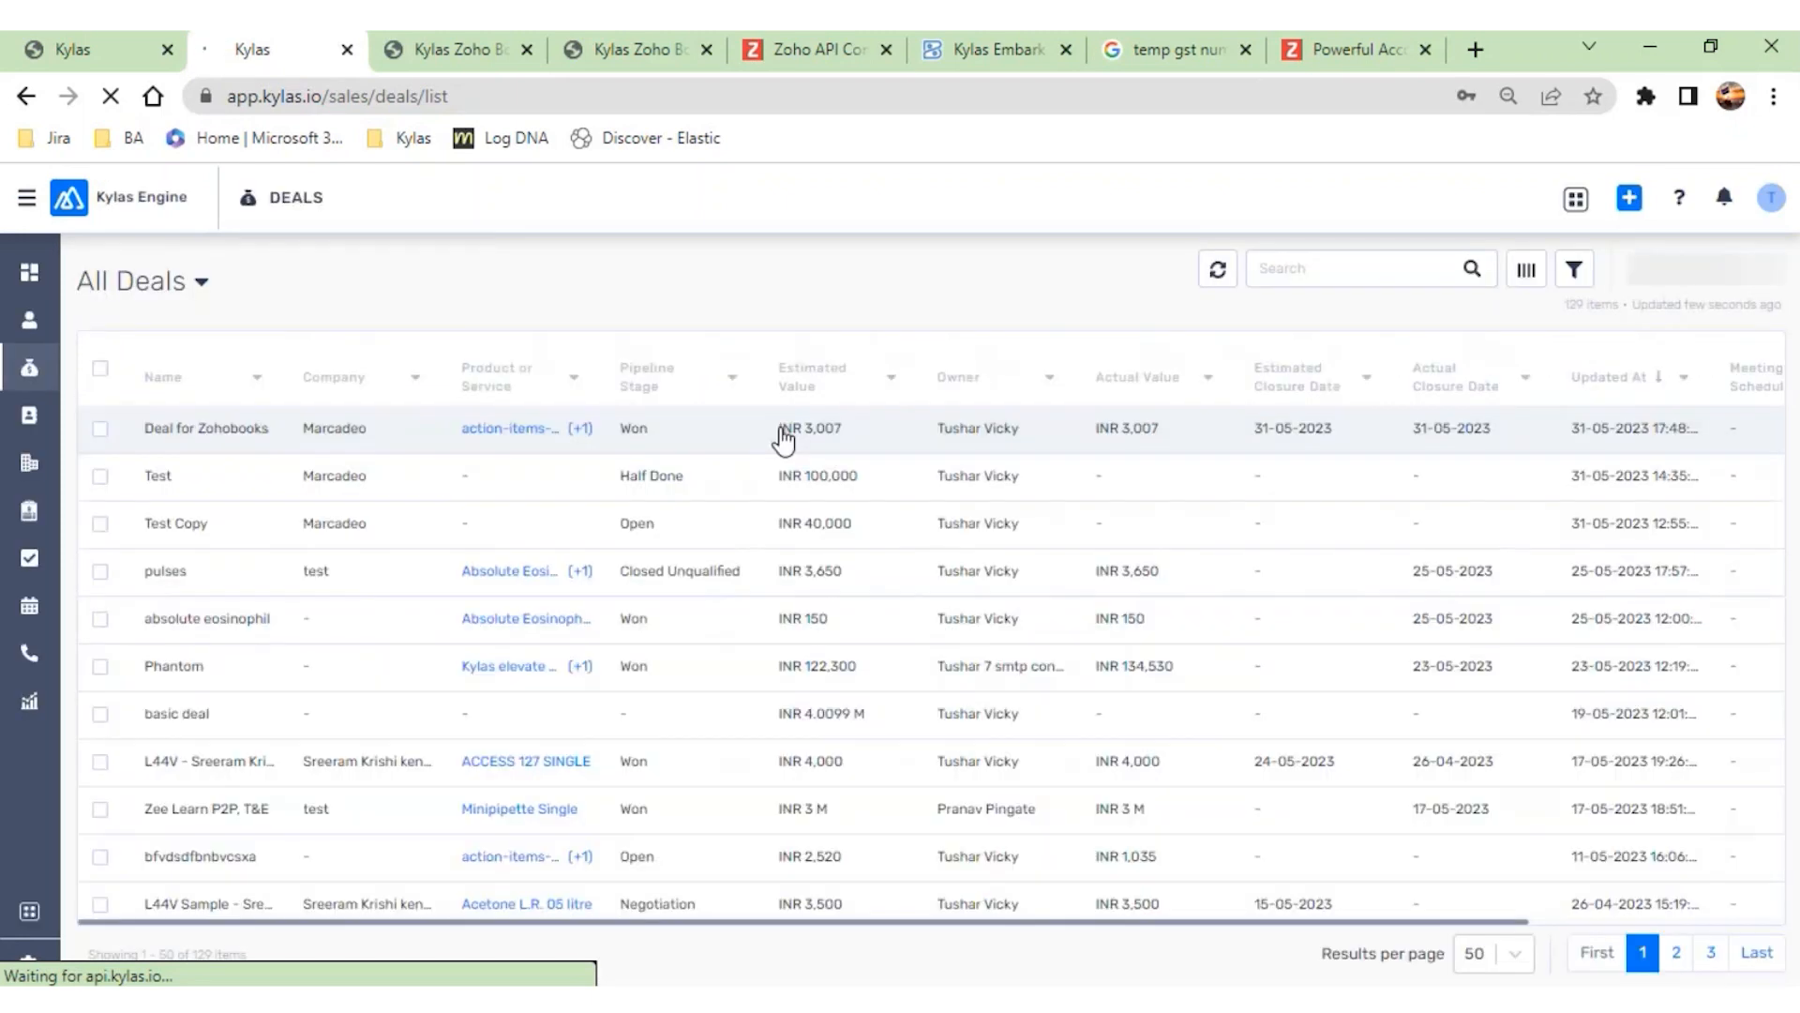
{"action": "left_click", "coordinate": [783, 439]}
- Open the Generate Invoice form for Zoho Books from the deal's additional actions
{"action": "left_click", "coordinate": [1123, 270]}
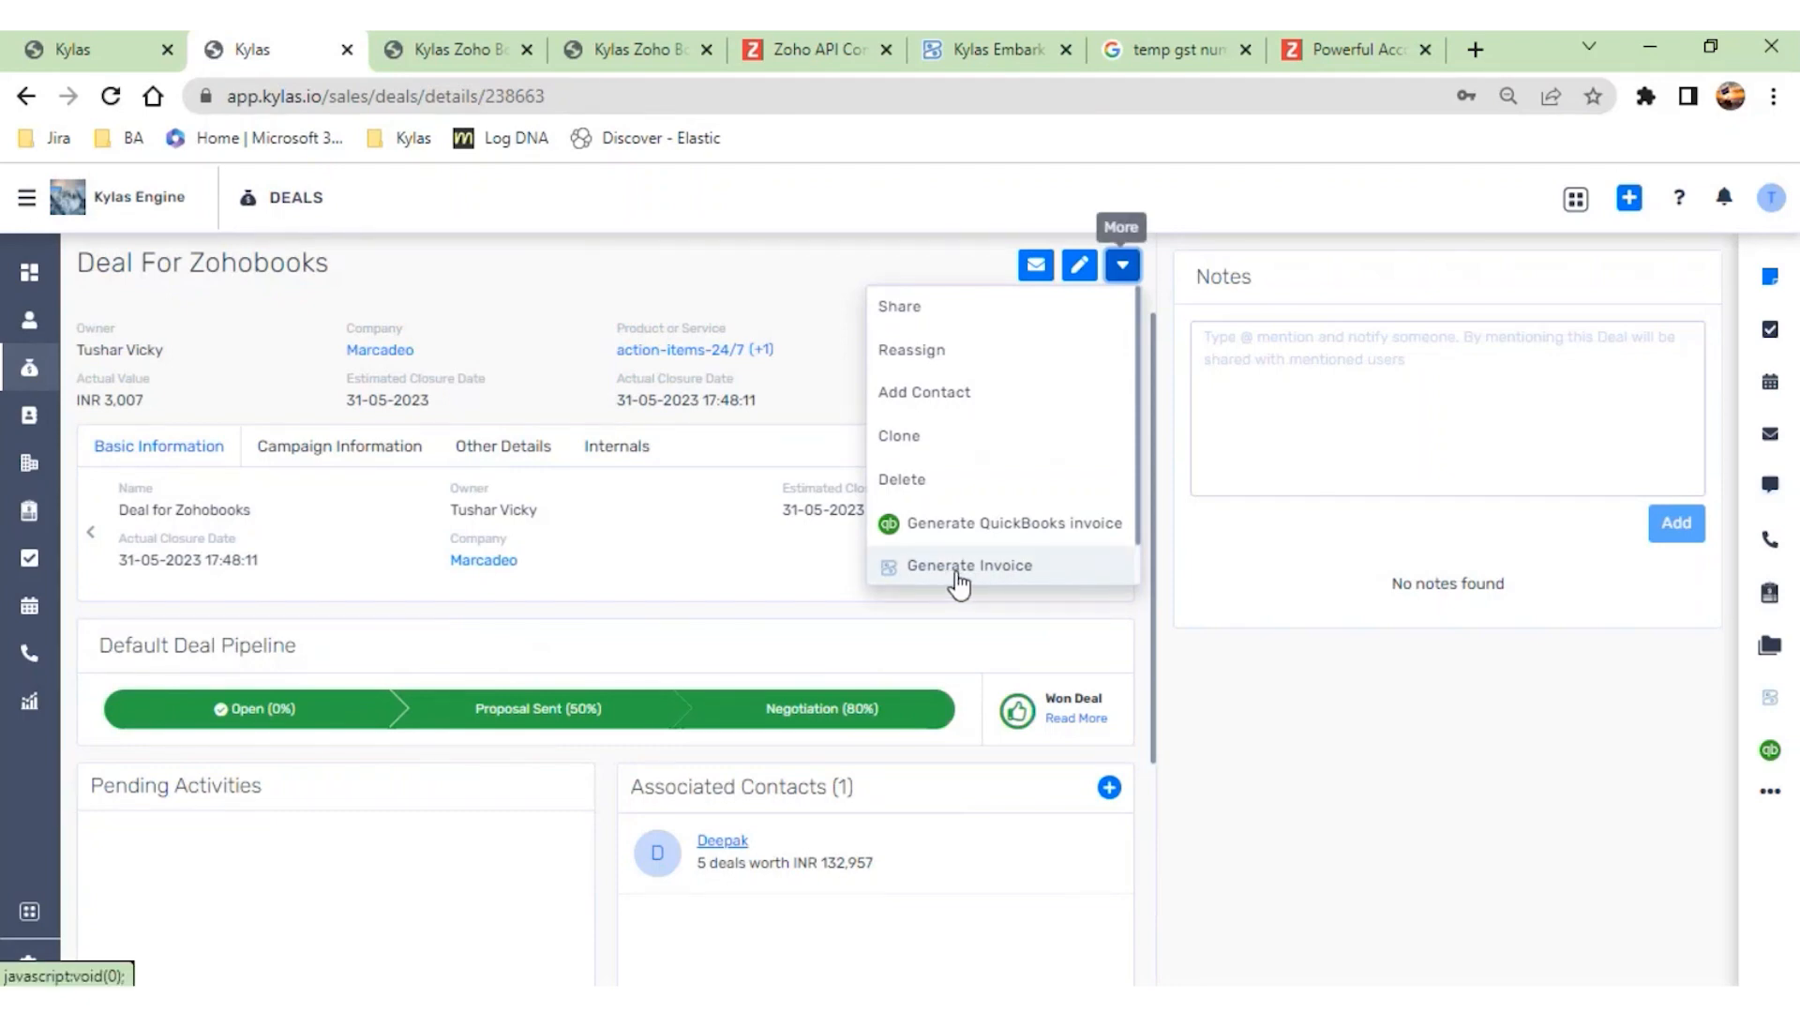
{"action": "left_click", "coordinate": [768, 631]}
{"action": "left_click", "coordinate": [973, 568]}
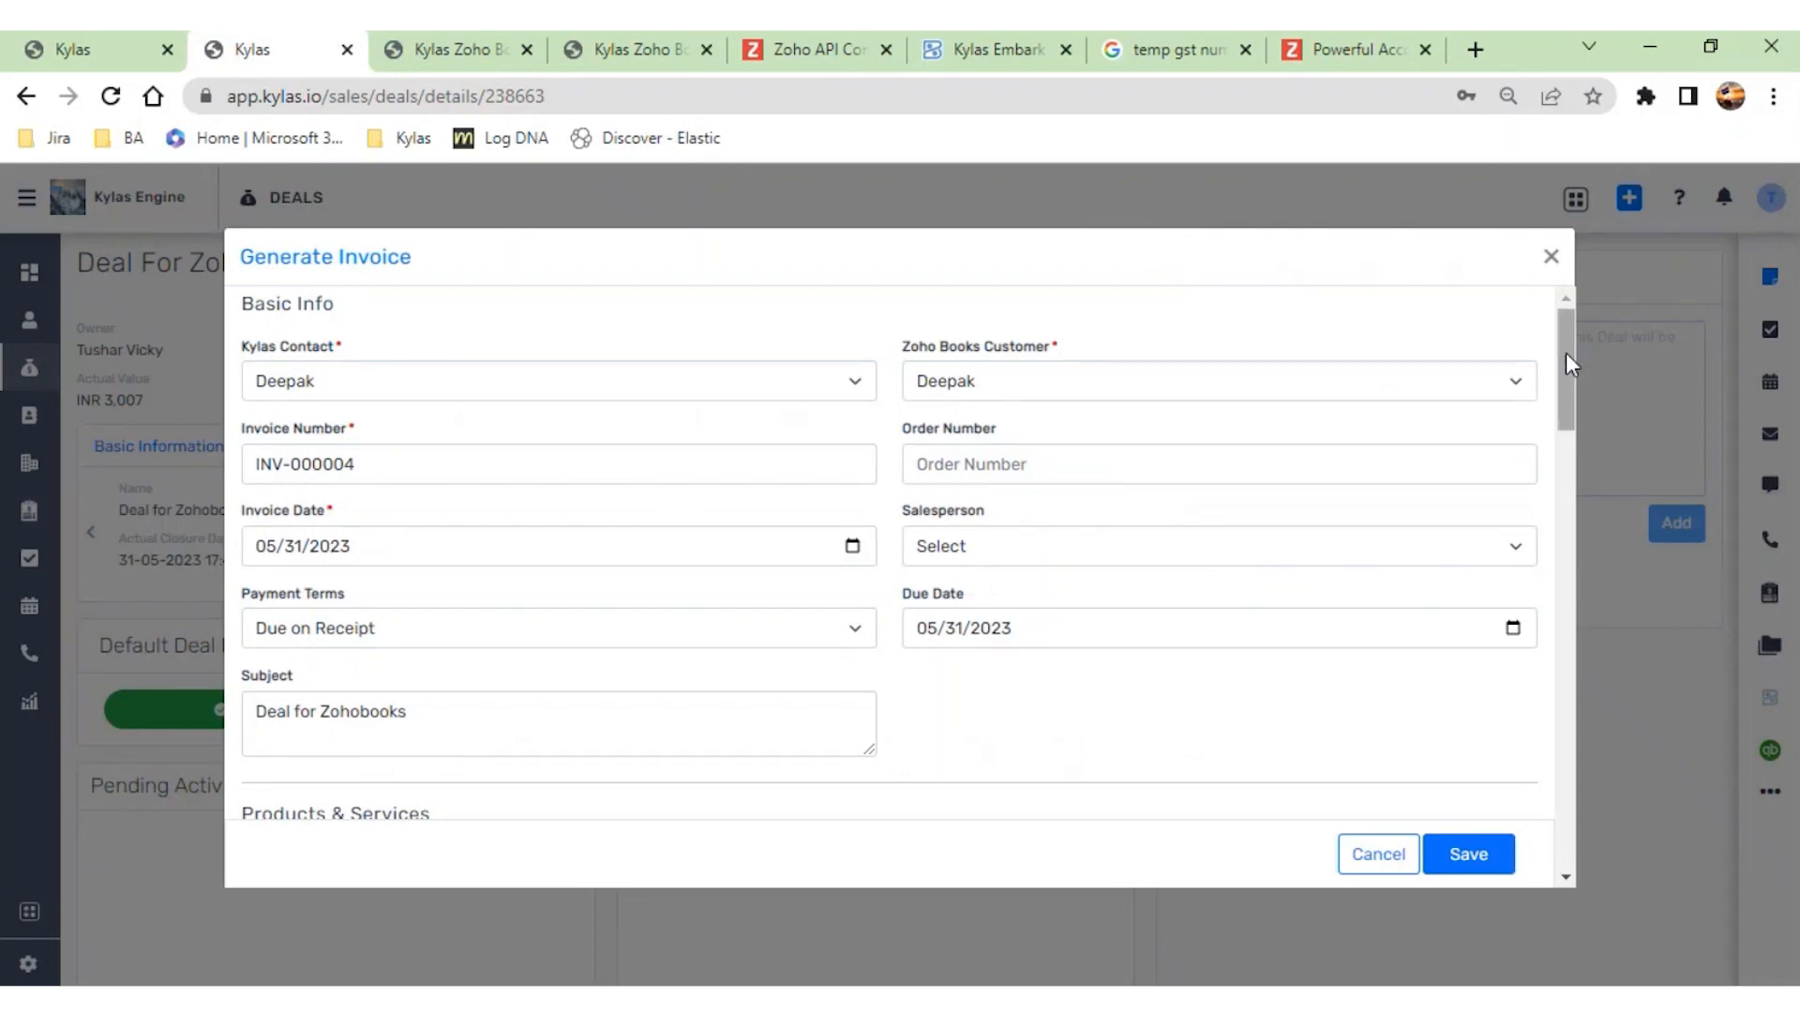
- Review the Contacts/Customers and Deals/Invoices field mappings in the Zoho Books sync settings, and return to the deal's invoice form in Kylas
{"action": "left_click", "coordinate": [630, 51]}
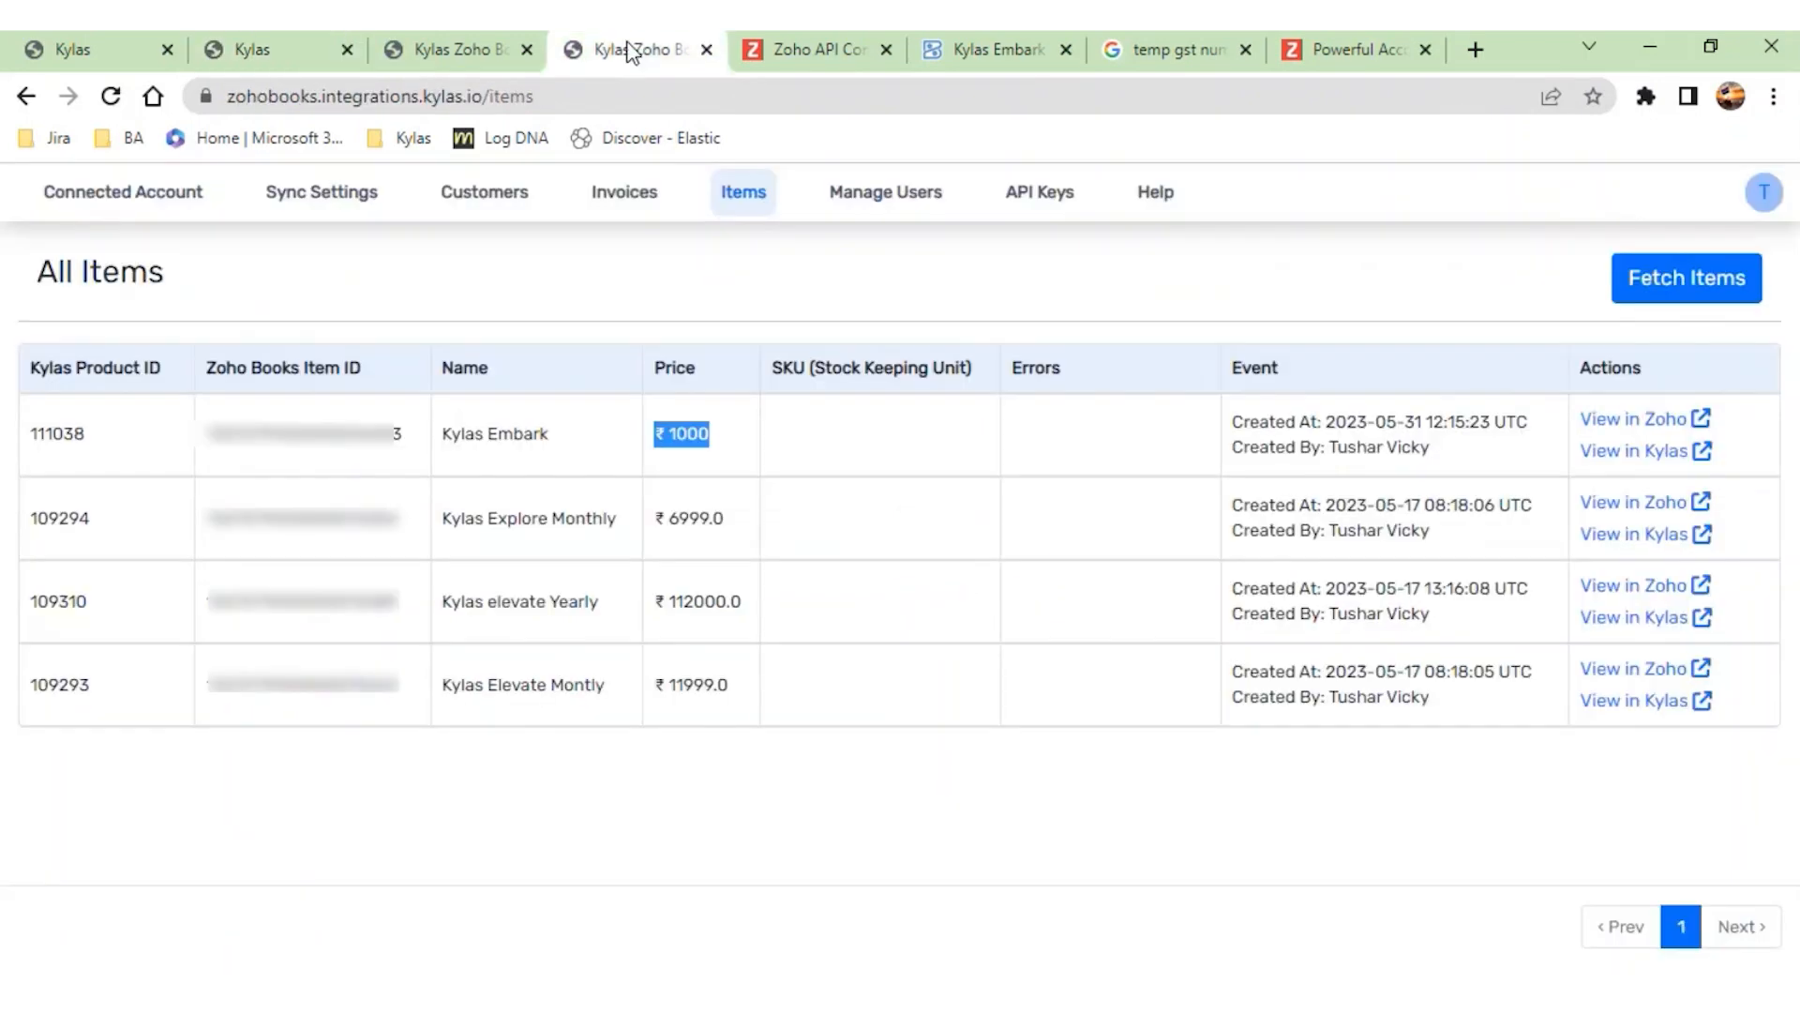
{"action": "left_click", "coordinate": [310, 208]}
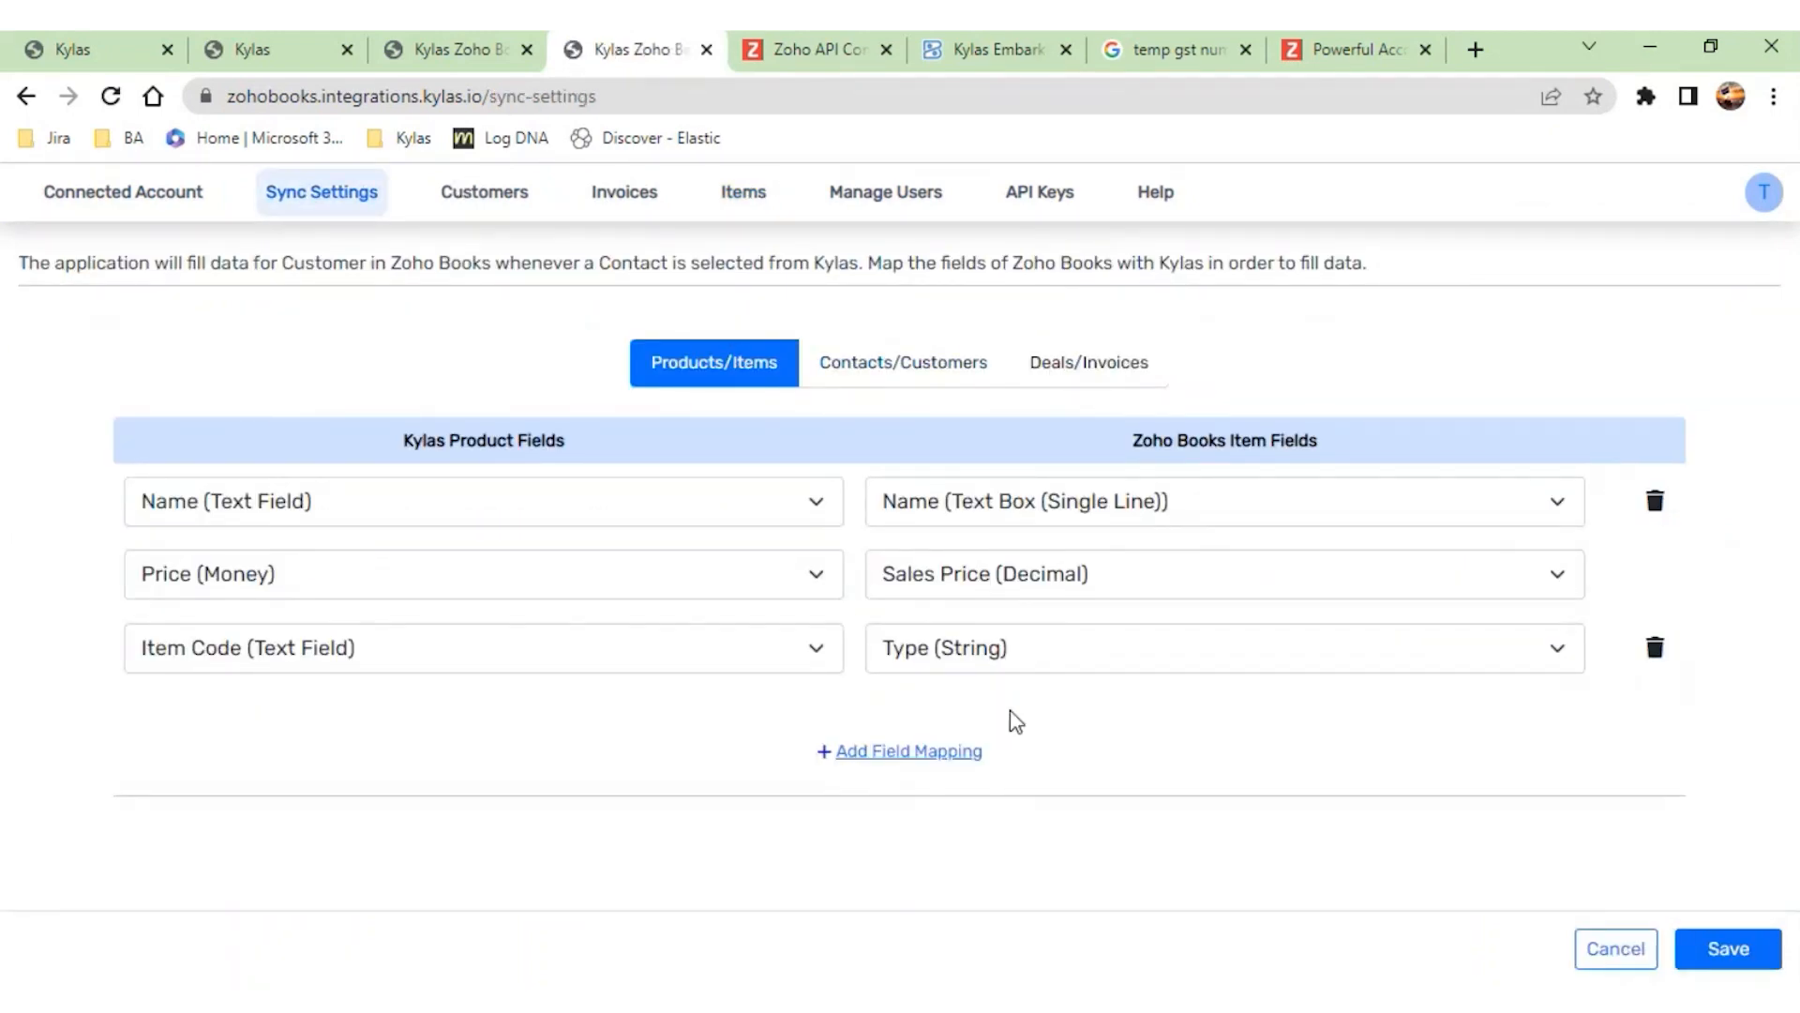
{"action": "left_click", "coordinate": [912, 369]}
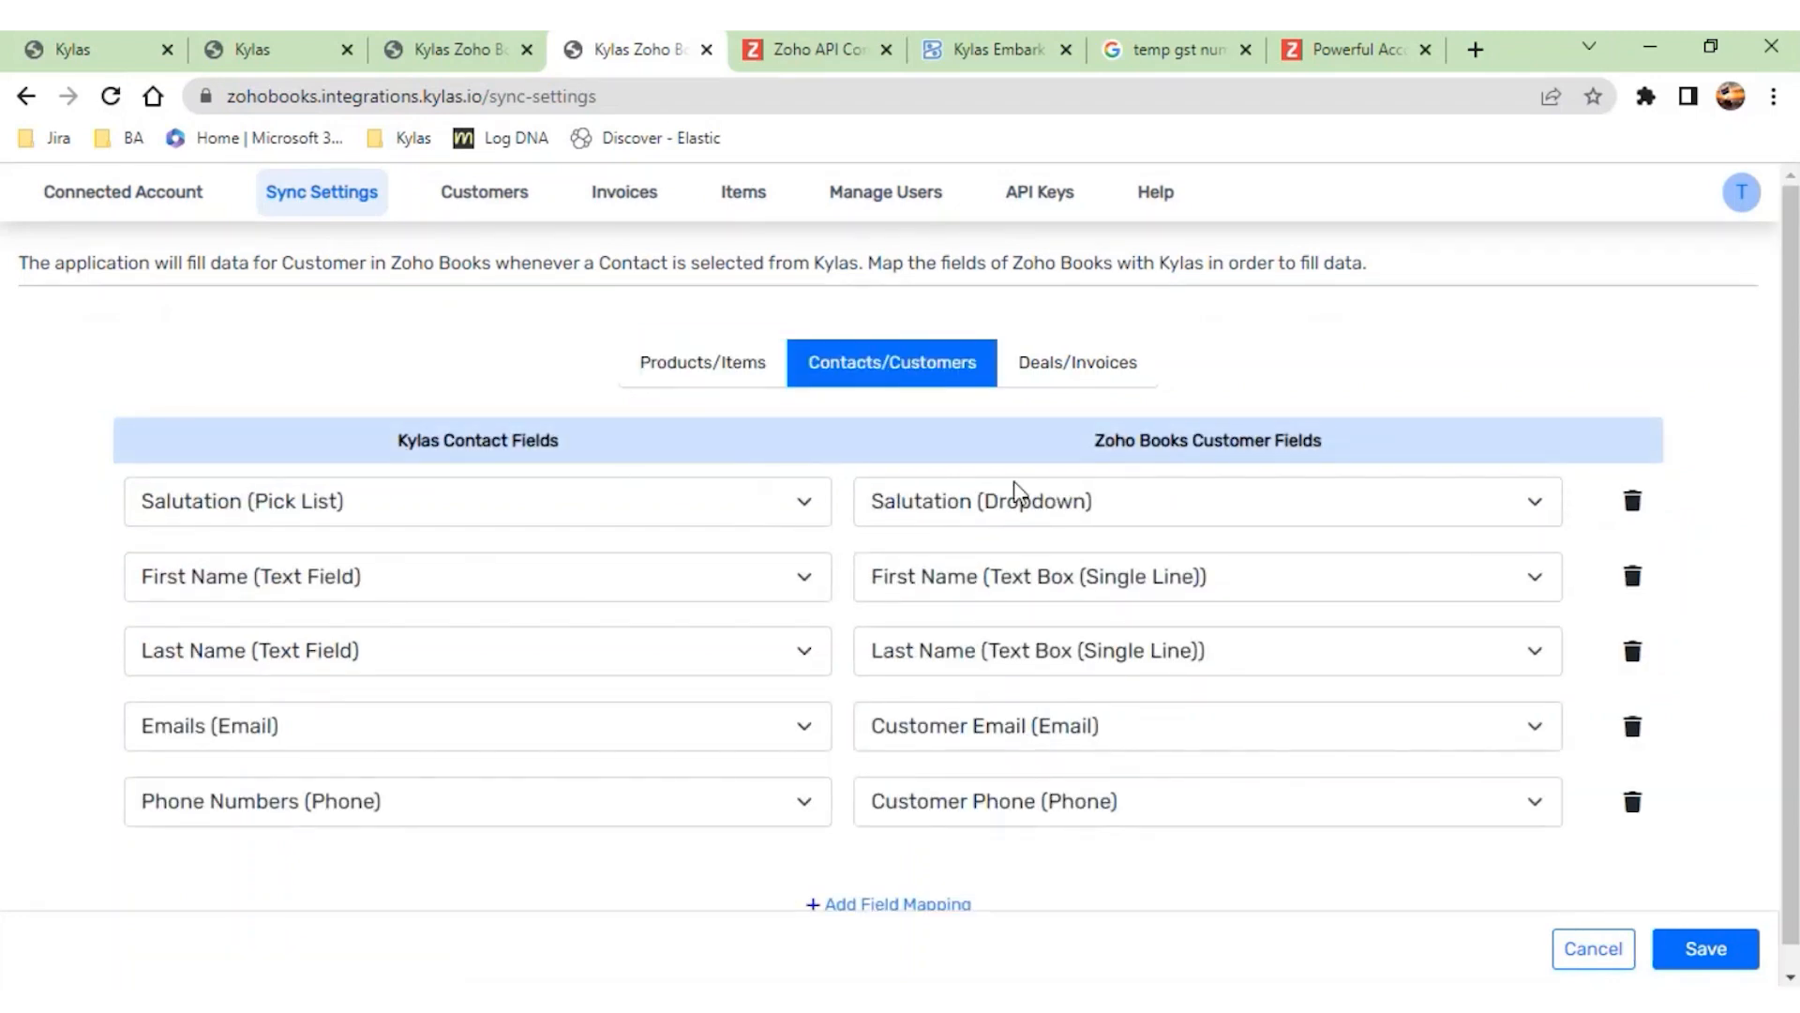
{"action": "left_click", "coordinate": [1052, 377]}
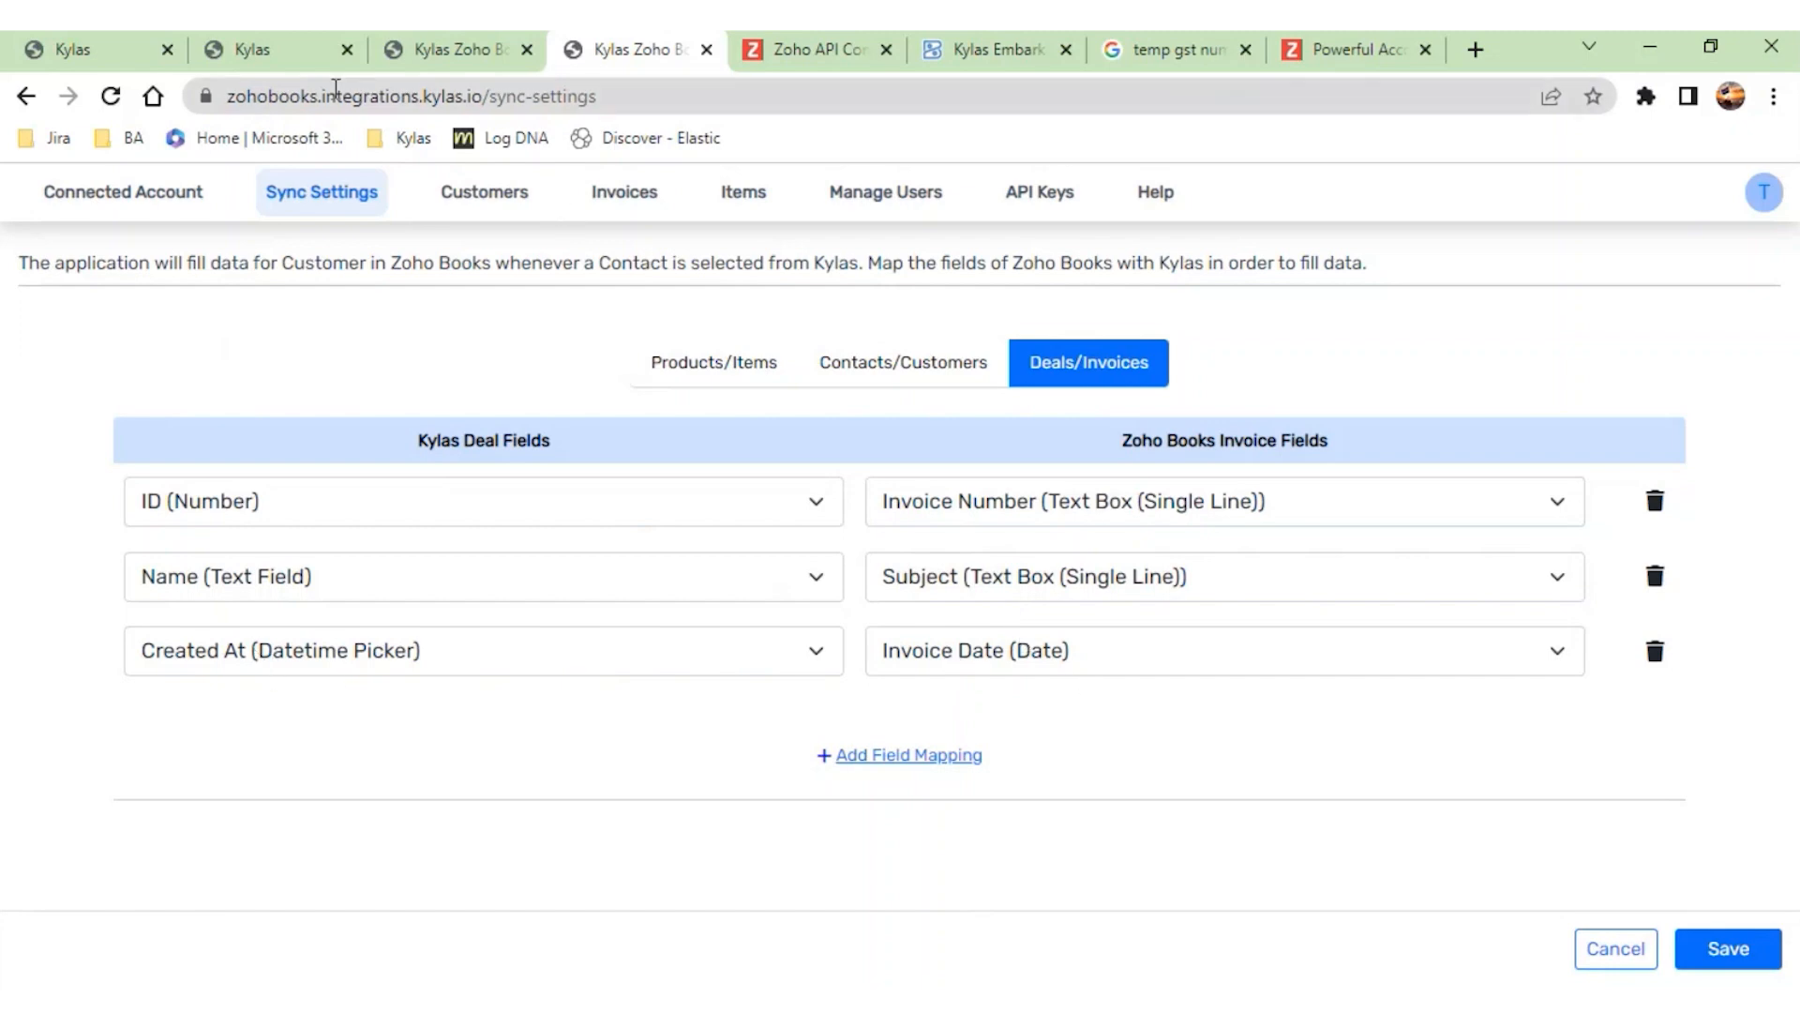
{"action": "left_click", "coordinate": [80, 48]}
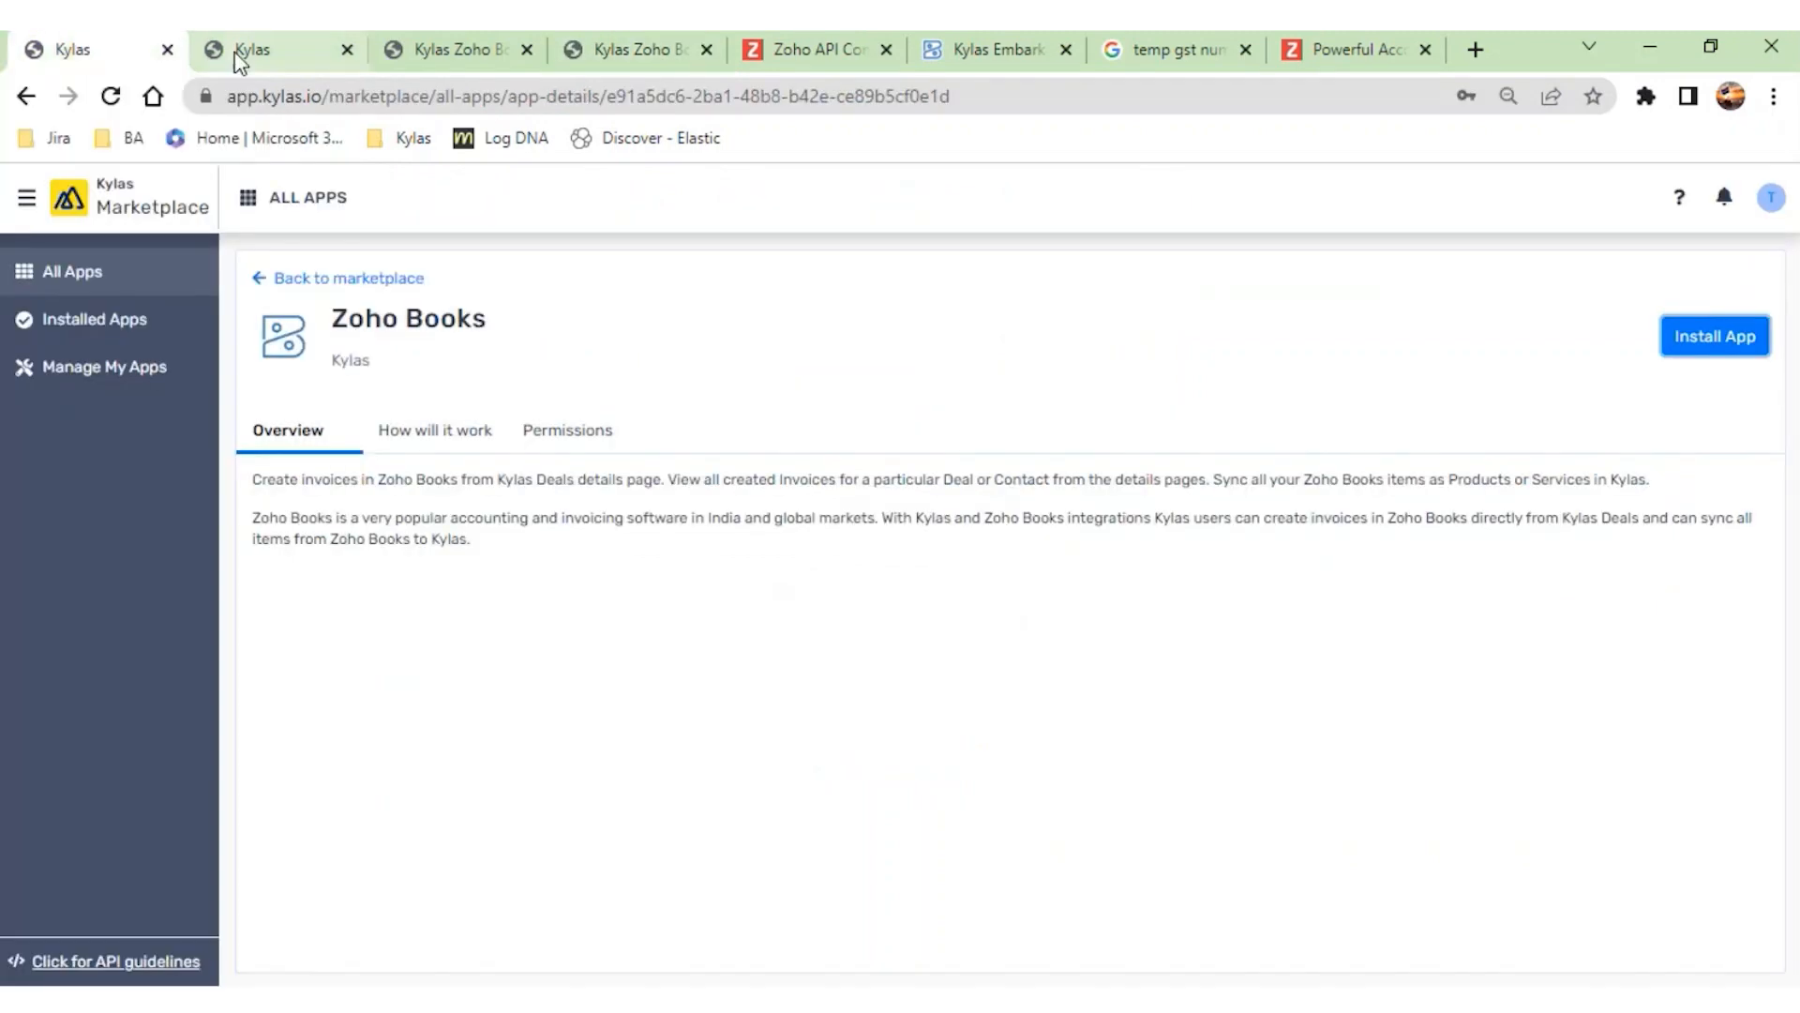
{"action": "left_click", "coordinate": [249, 52]}
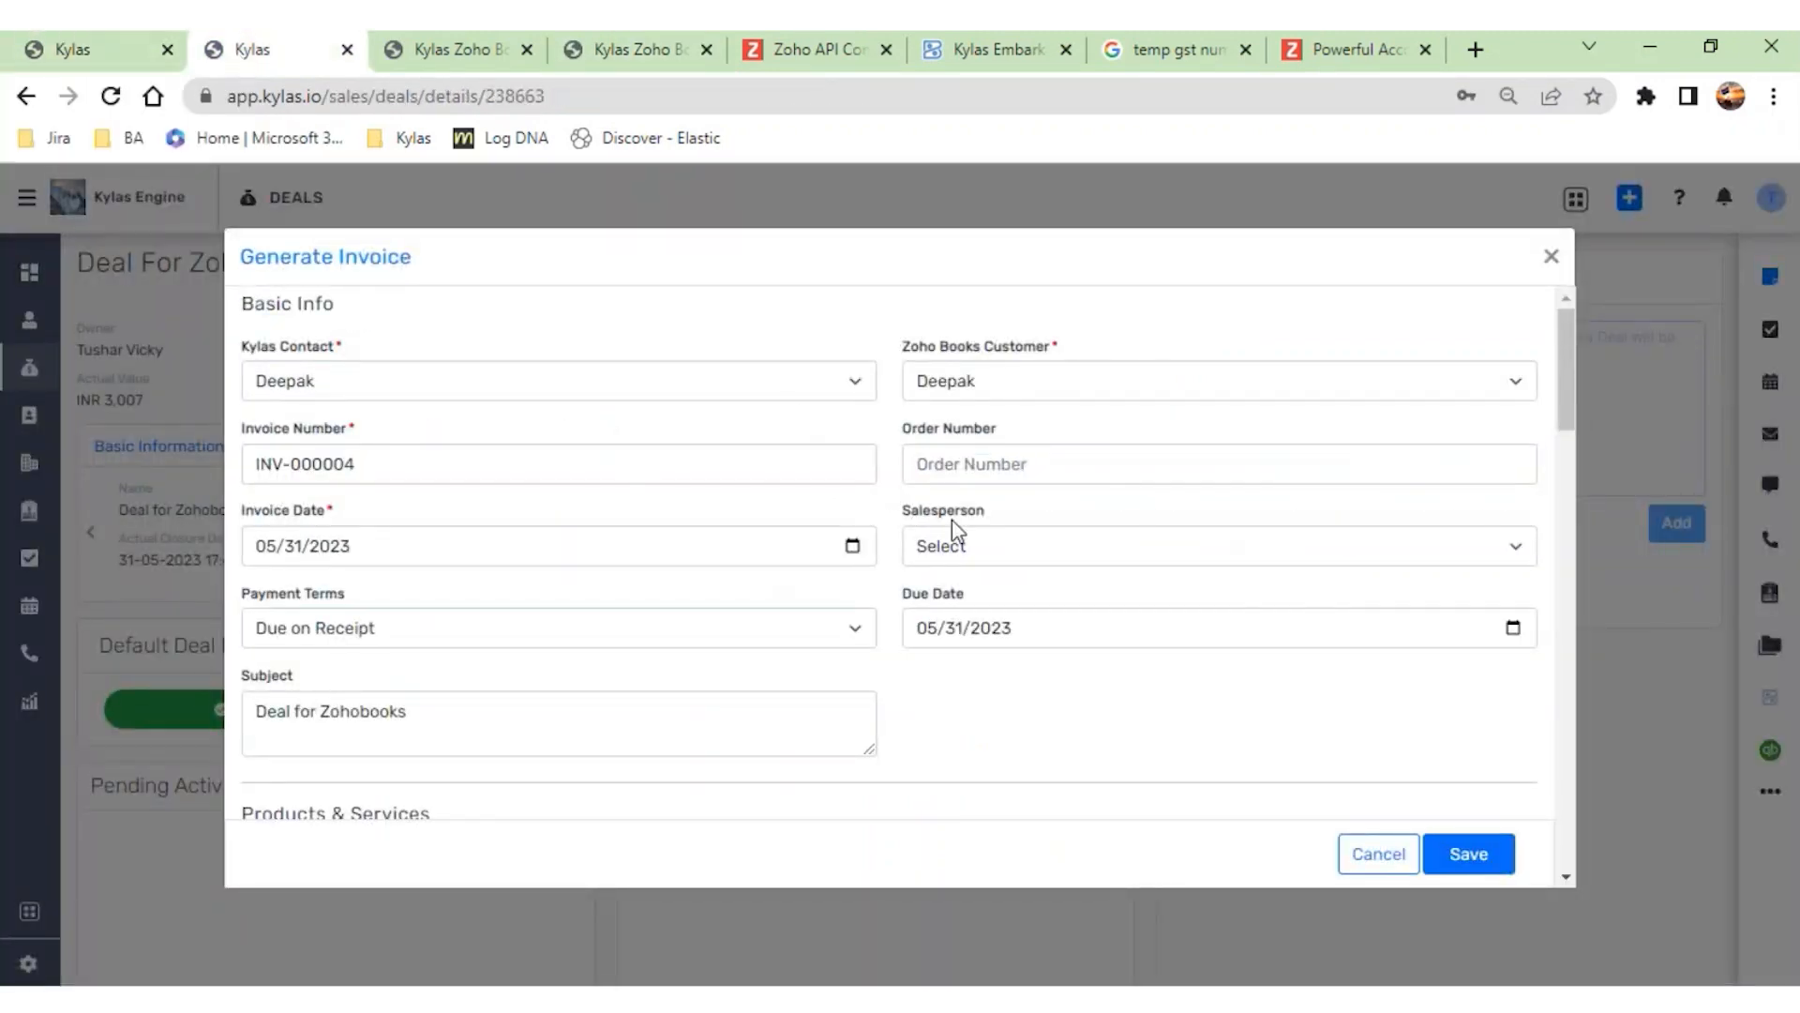
- Review the invoice number, invoice date and product lines in the Generate Invoice form, and close it without saving
{"action": "scroll", "coordinate": [391, 466], "scroll_direction": "down", "scroll_amount": 1}
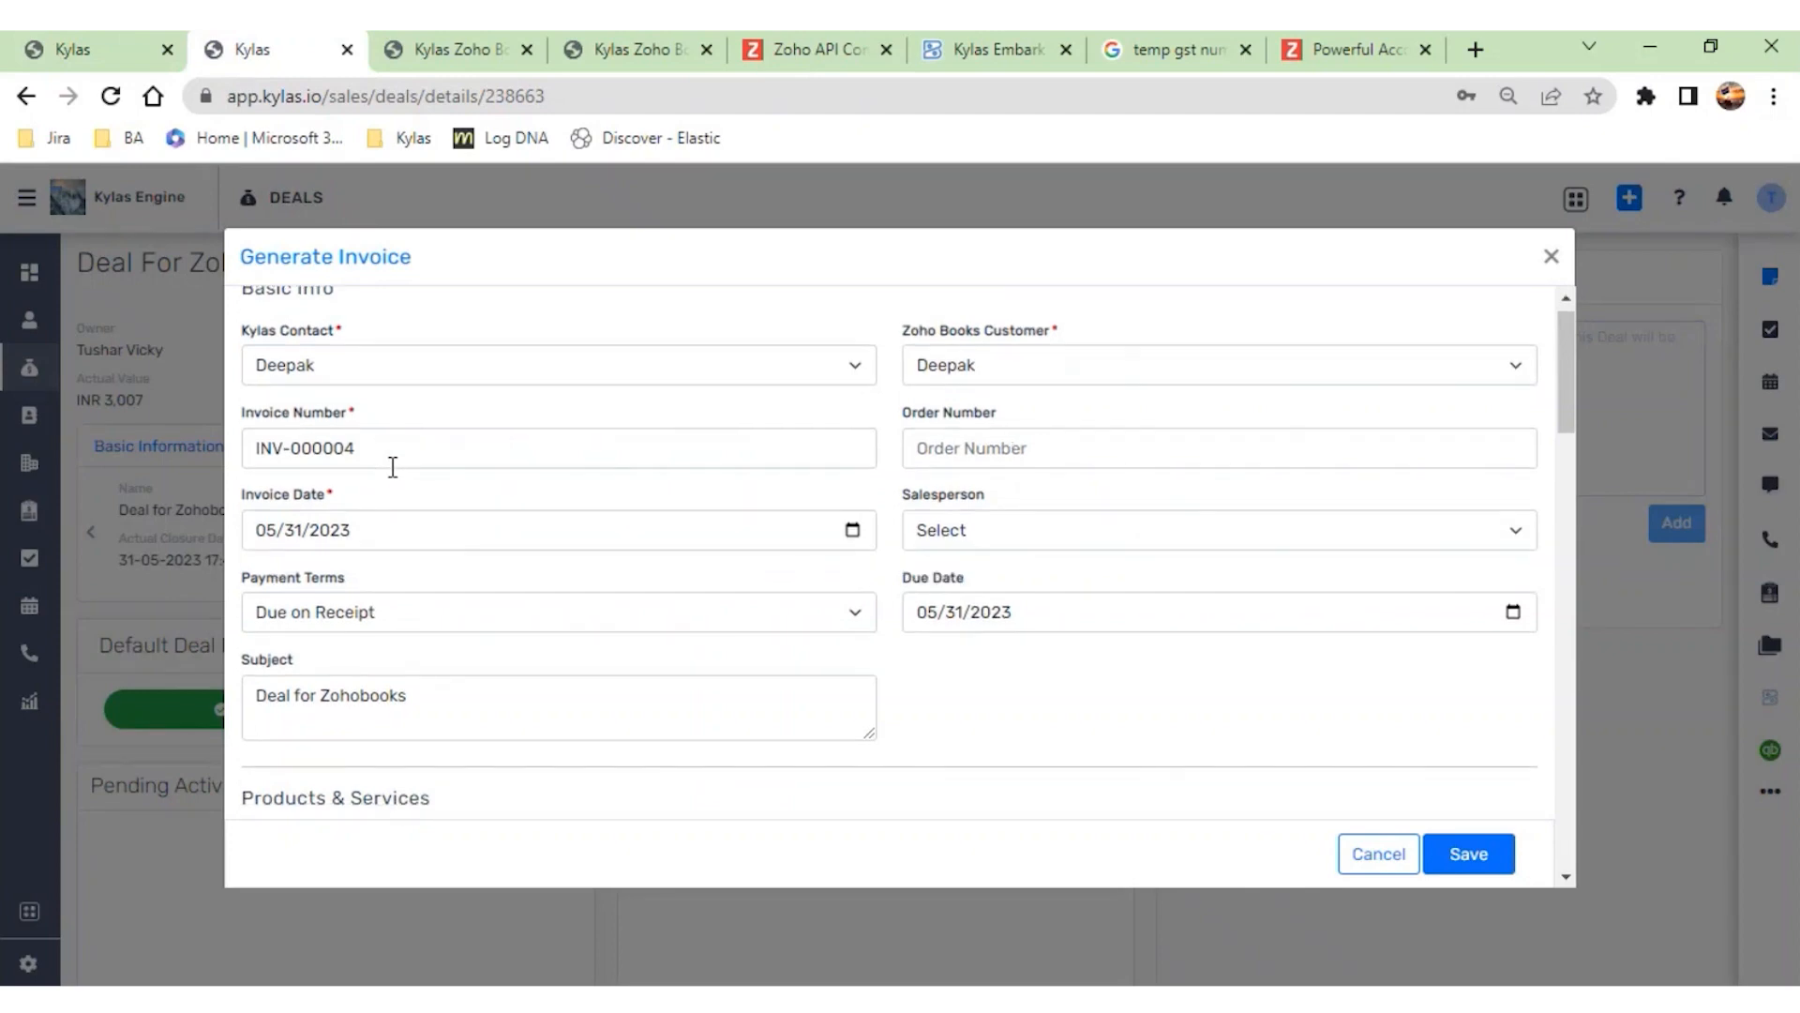
{"action": "left_click_drag", "start_coordinate": [426, 447], "coordinate": [285, 448]}
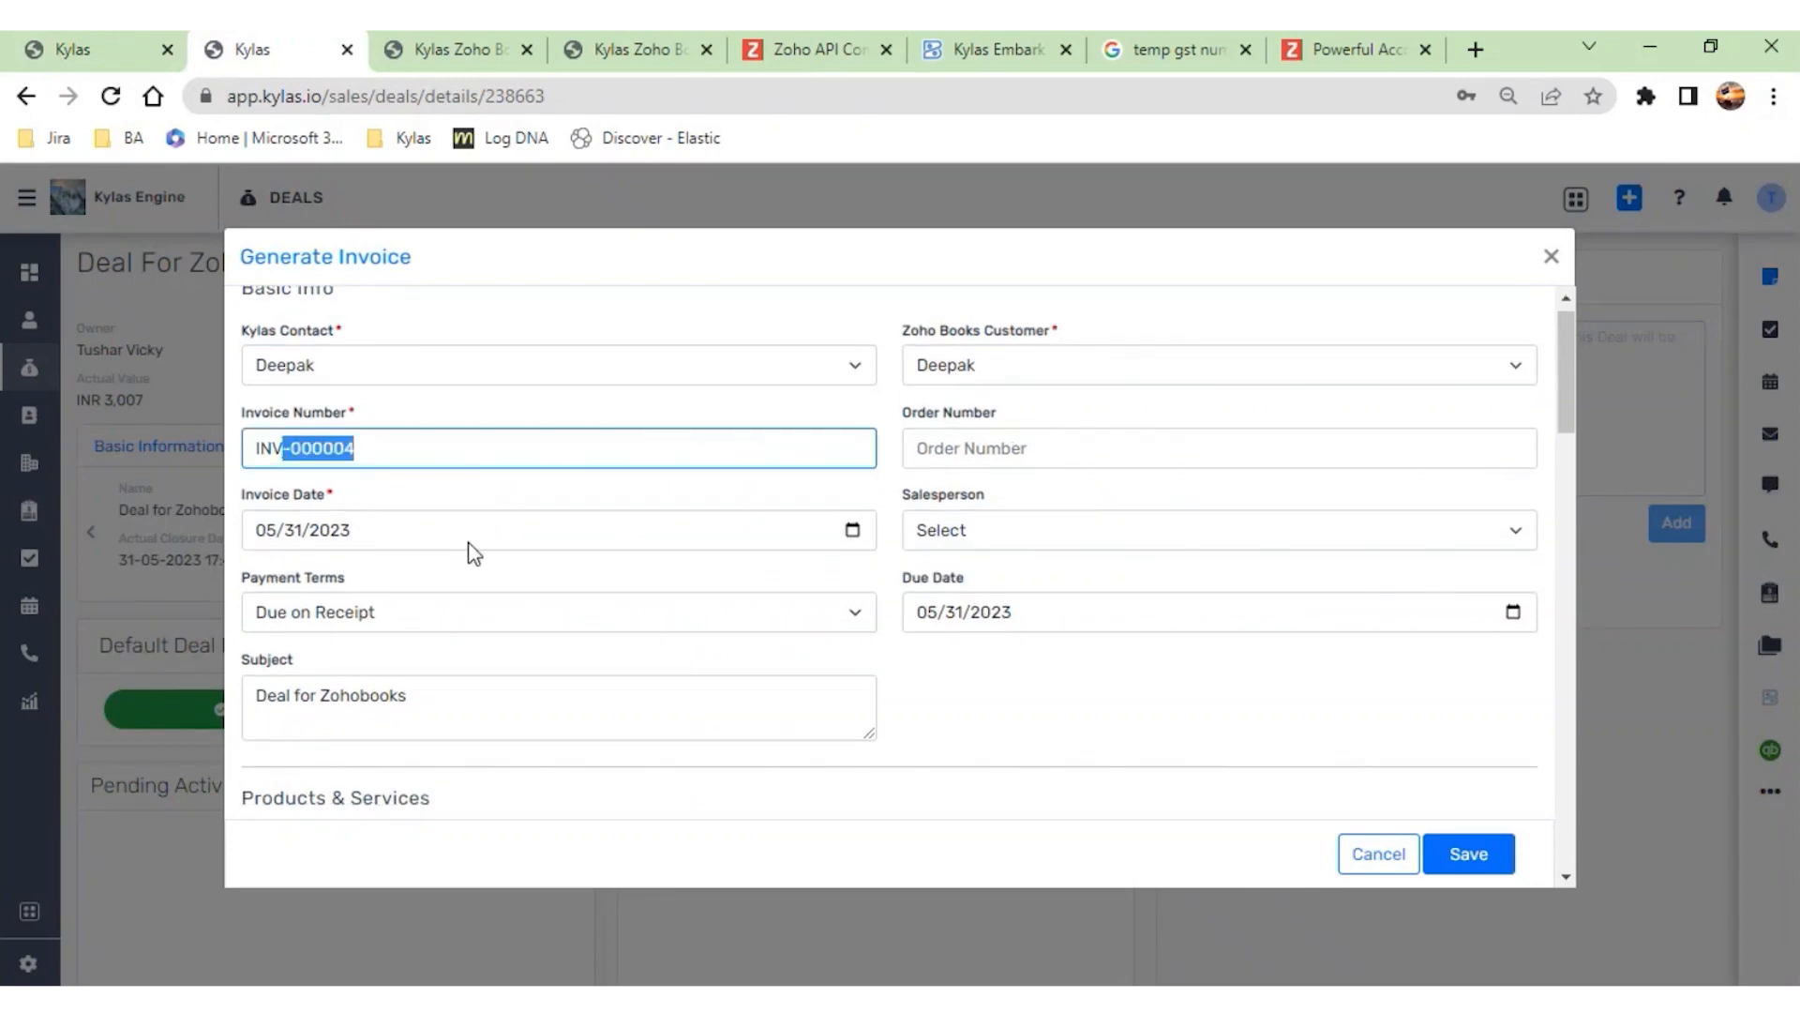
{"action": "left_click", "coordinate": [296, 531]}
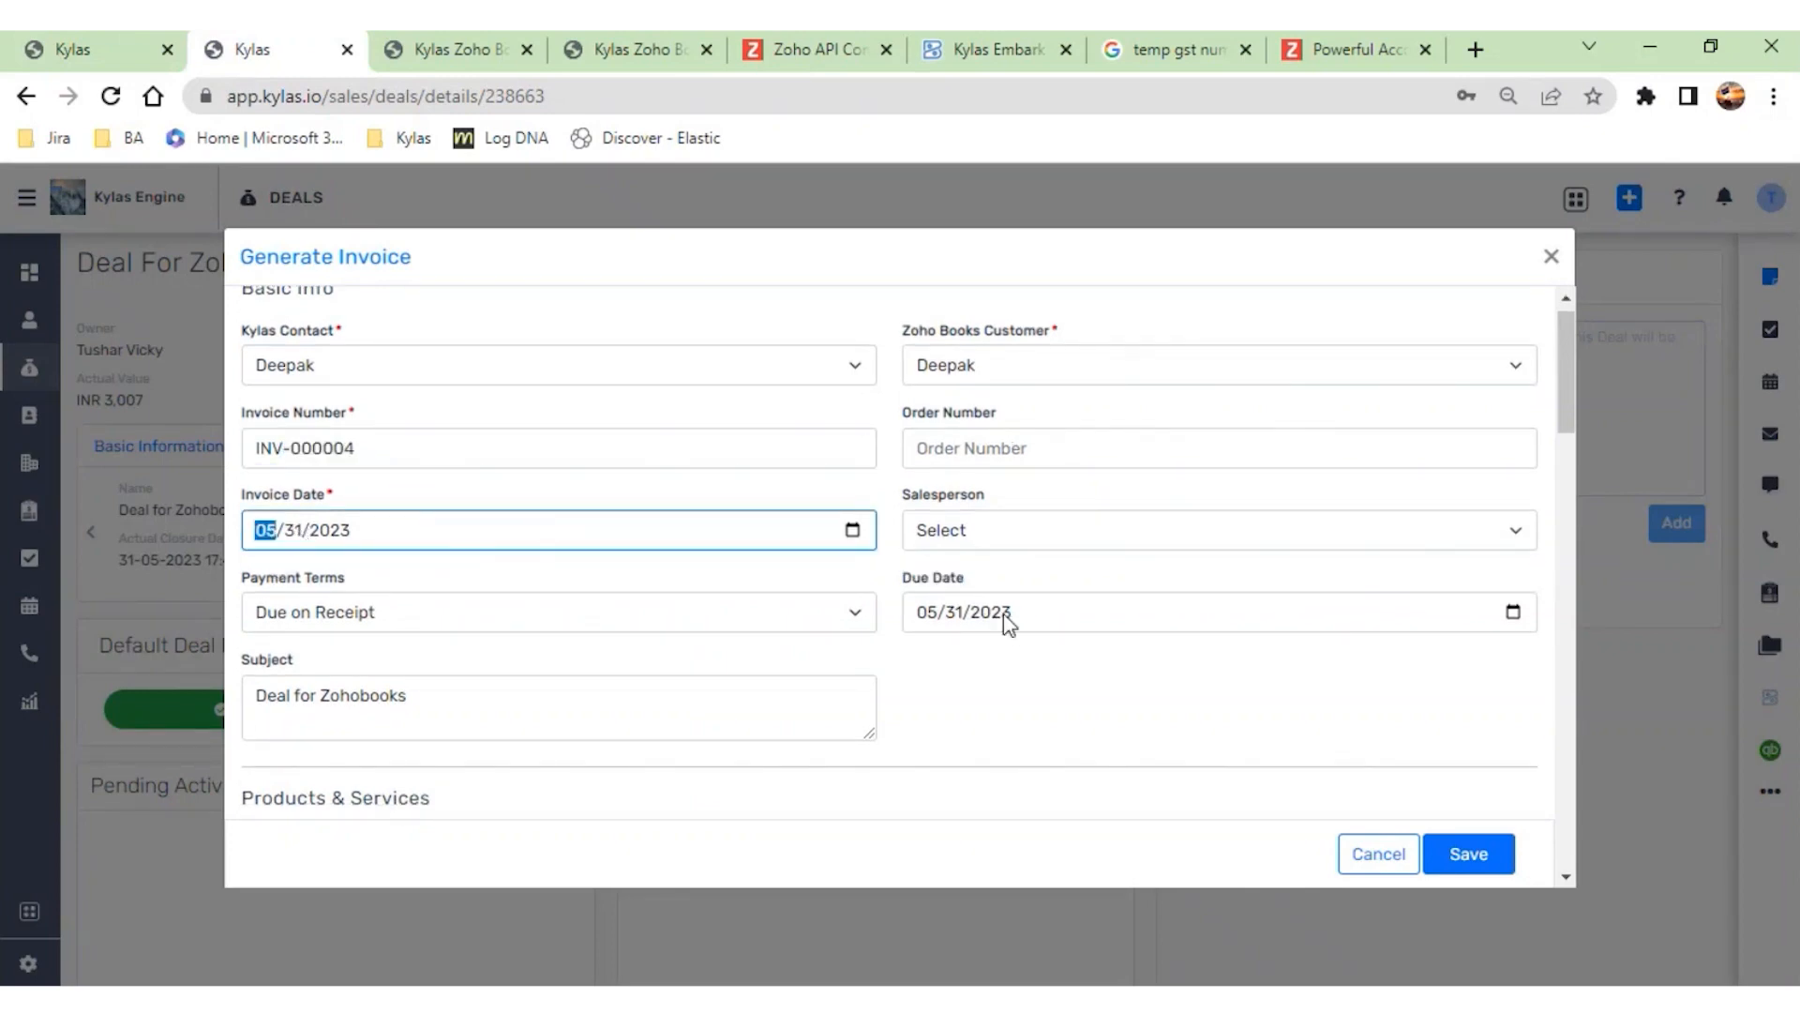
{"action": "scroll", "coordinate": [1012, 614], "scroll_direction": "down", "scroll_amount": 3}
{"action": "scroll", "coordinate": [1067, 581], "scroll_direction": "down", "scroll_amount": 2}
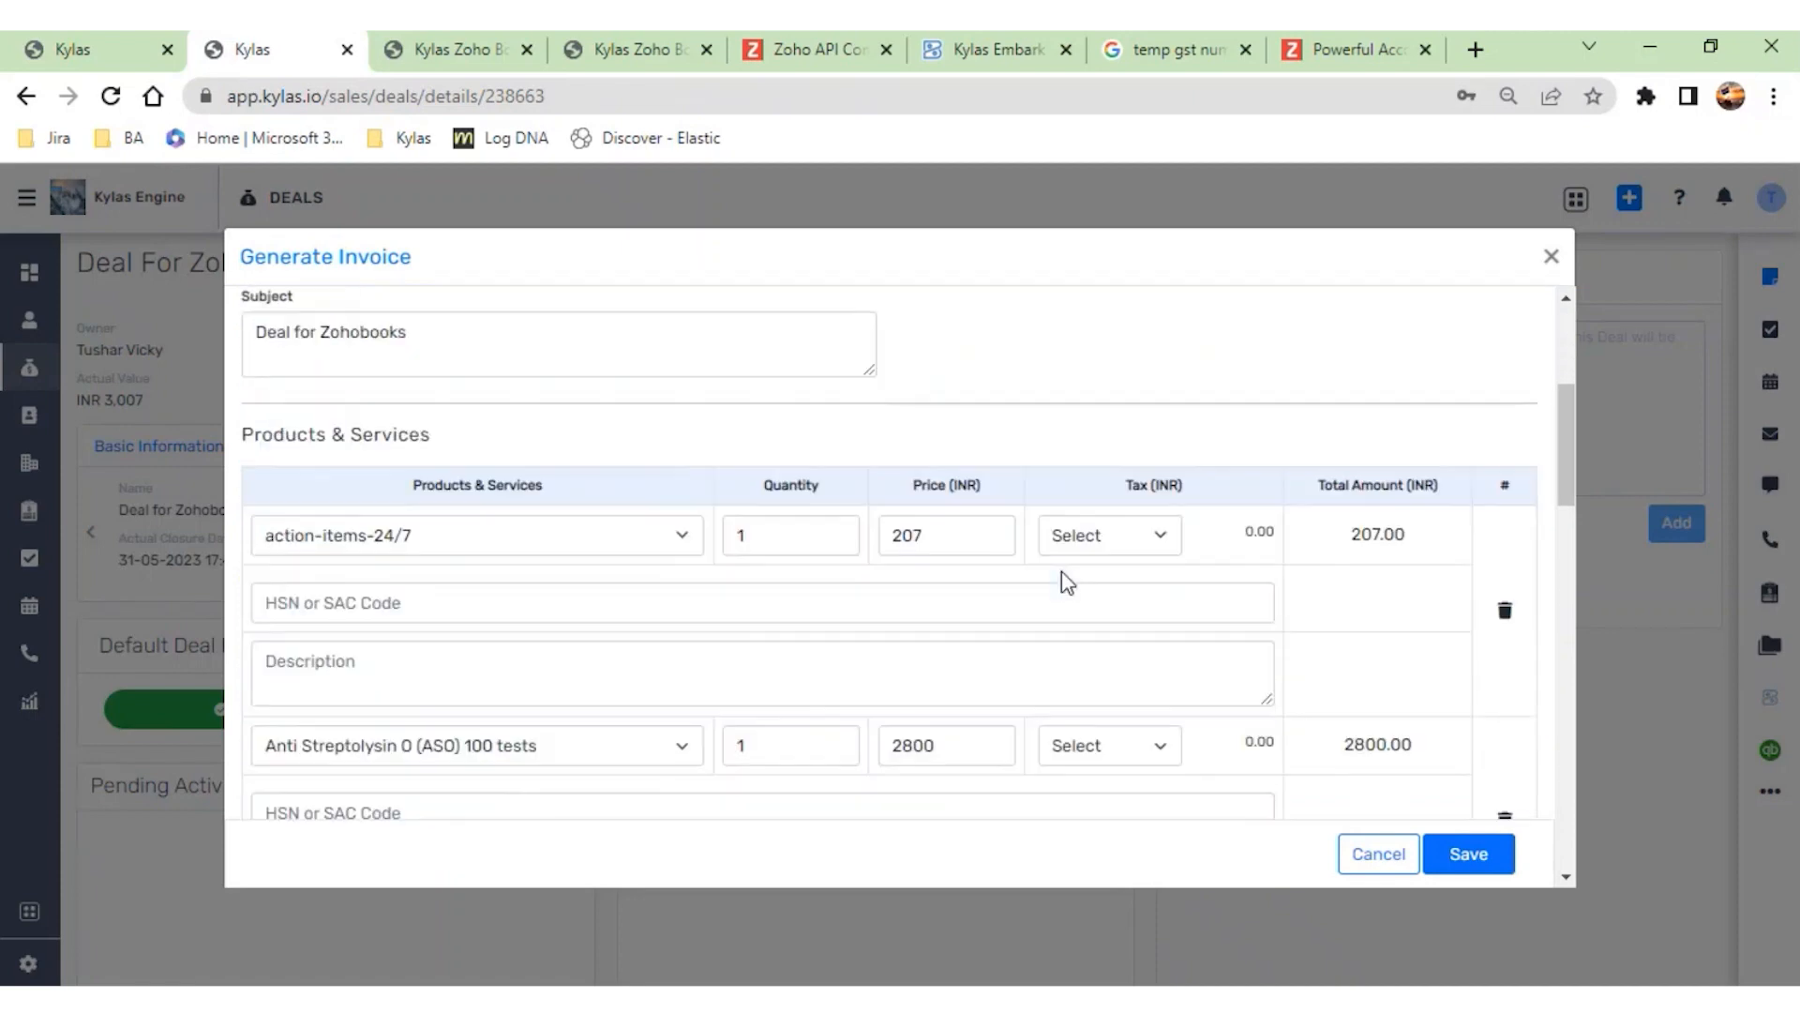
{"action": "scroll", "coordinate": [516, 584], "scroll_direction": "down", "scroll_amount": 1}
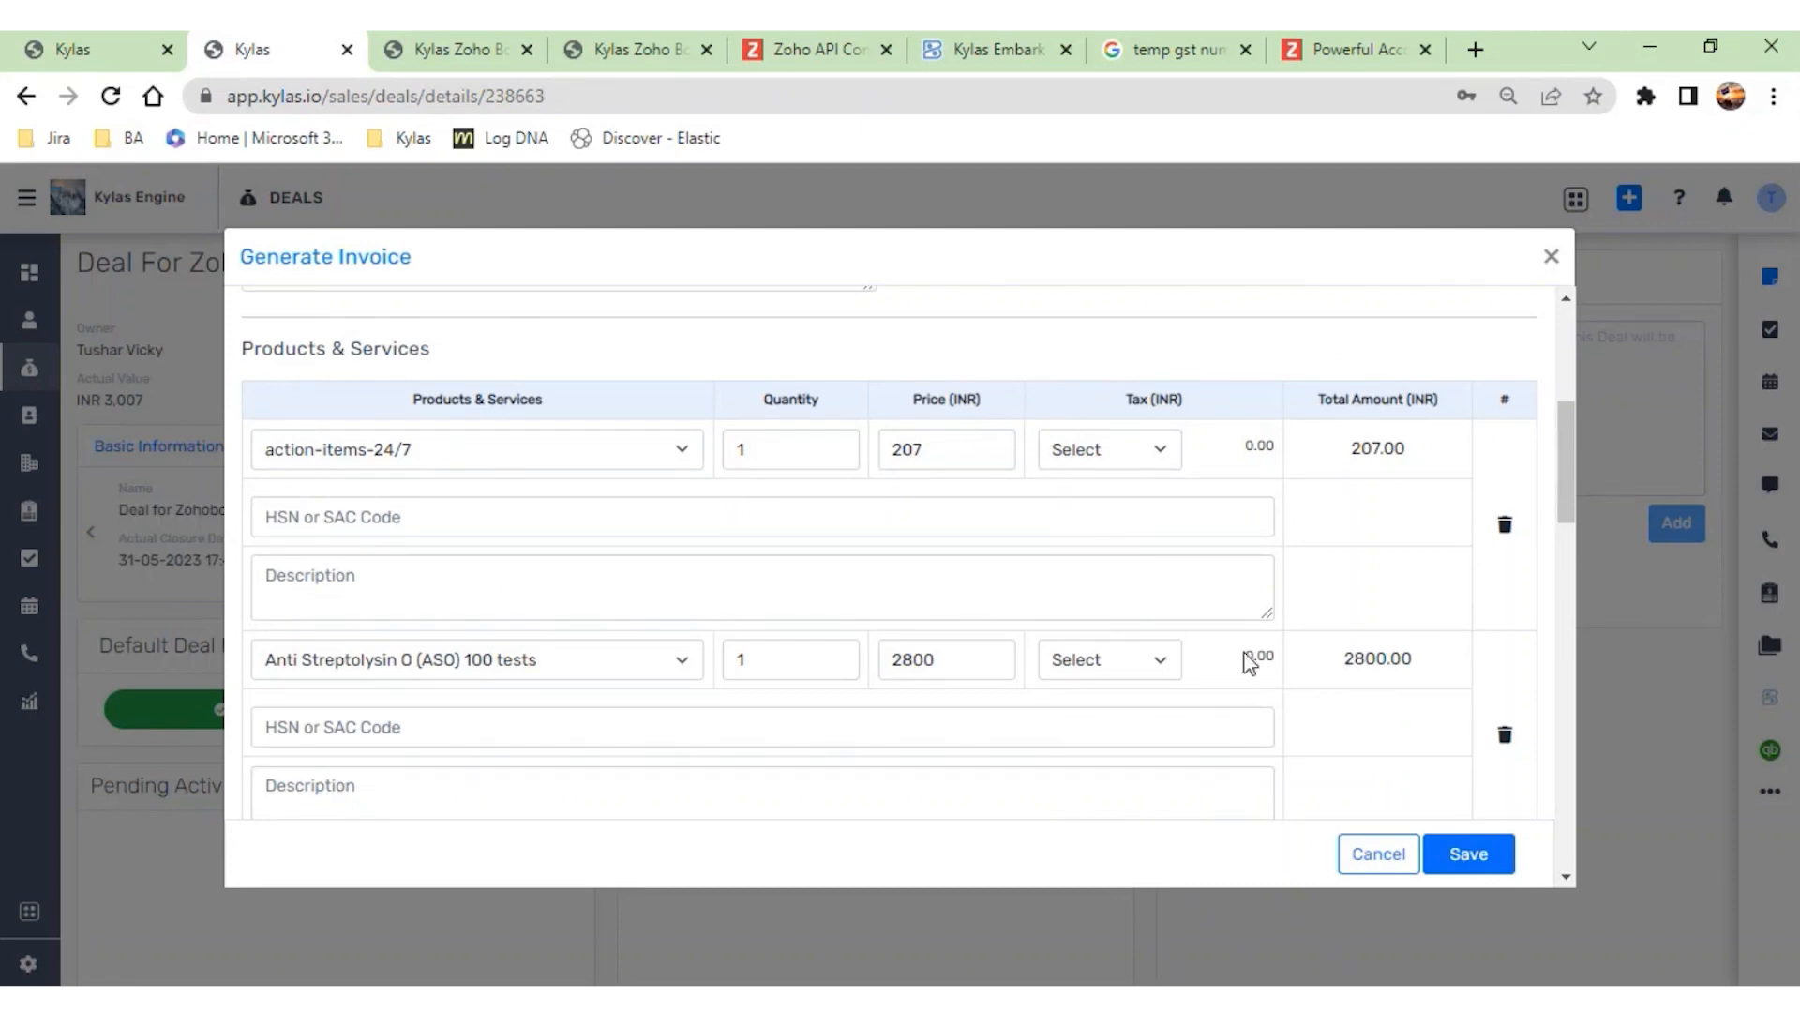
{"action": "left_click", "coordinate": [1549, 256]}
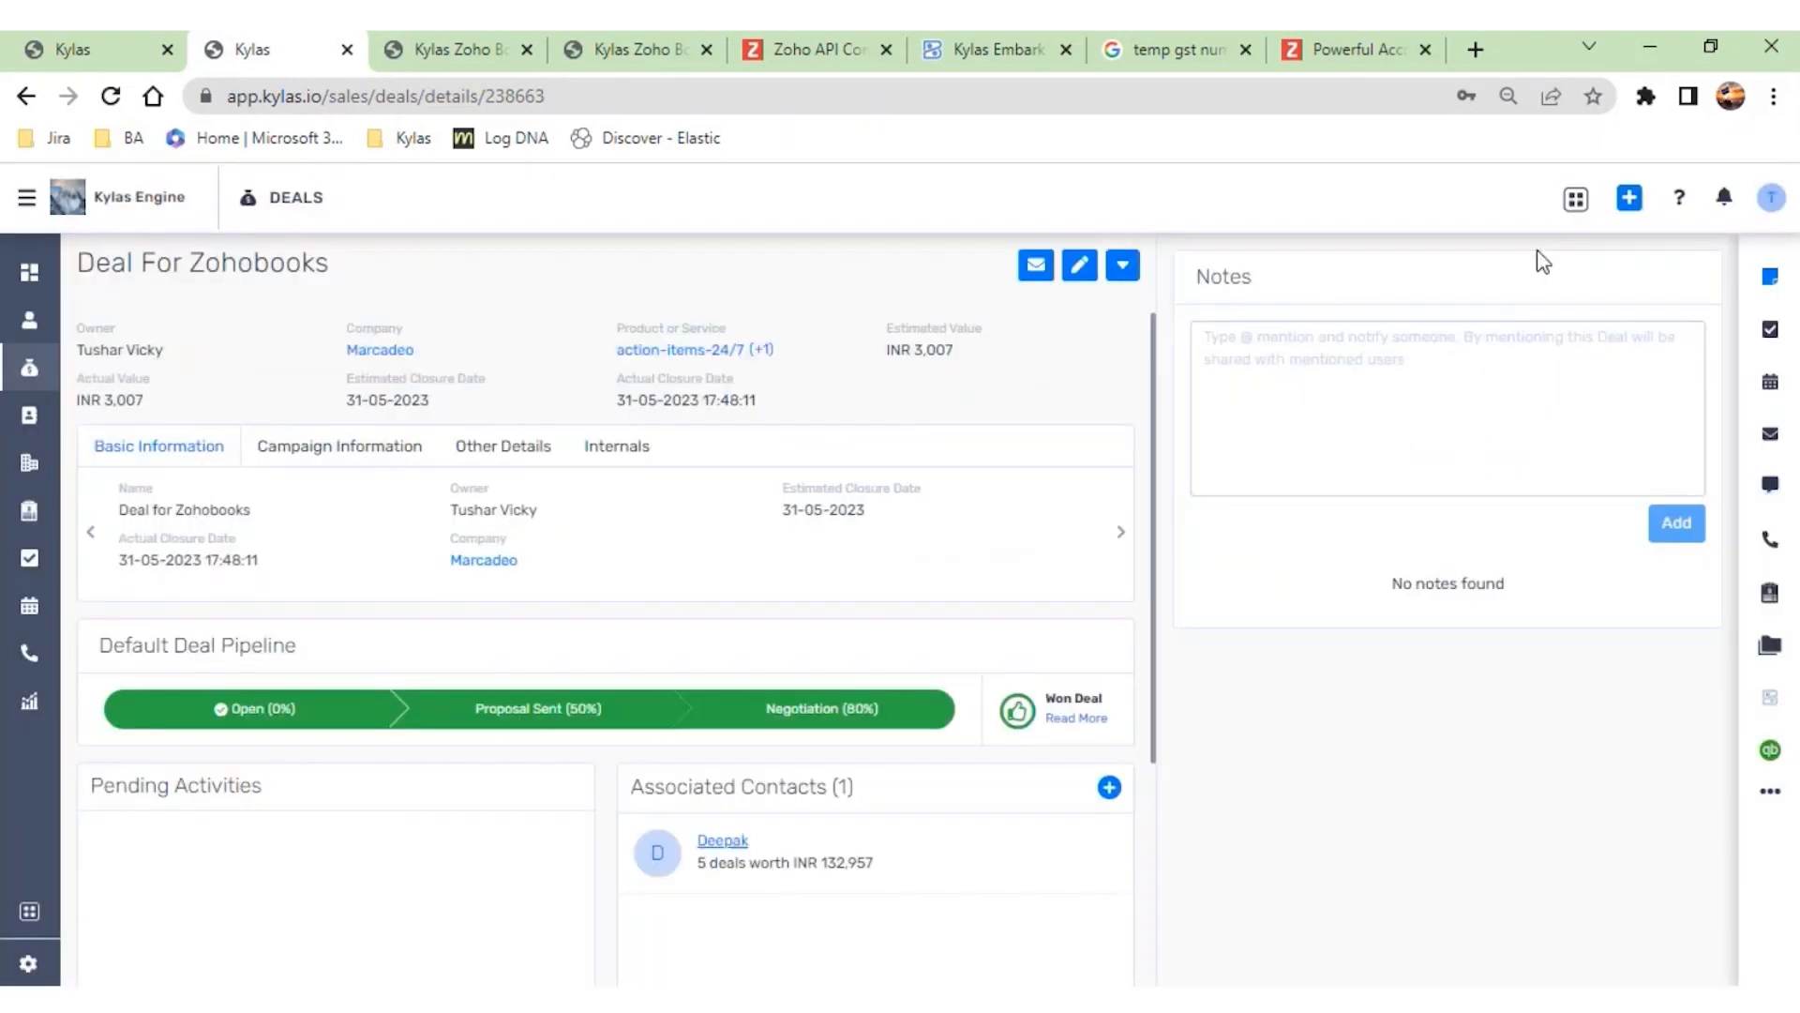
- View the full list of products or services attached to the deal, and close it
{"action": "left_click", "coordinate": [685, 364]}
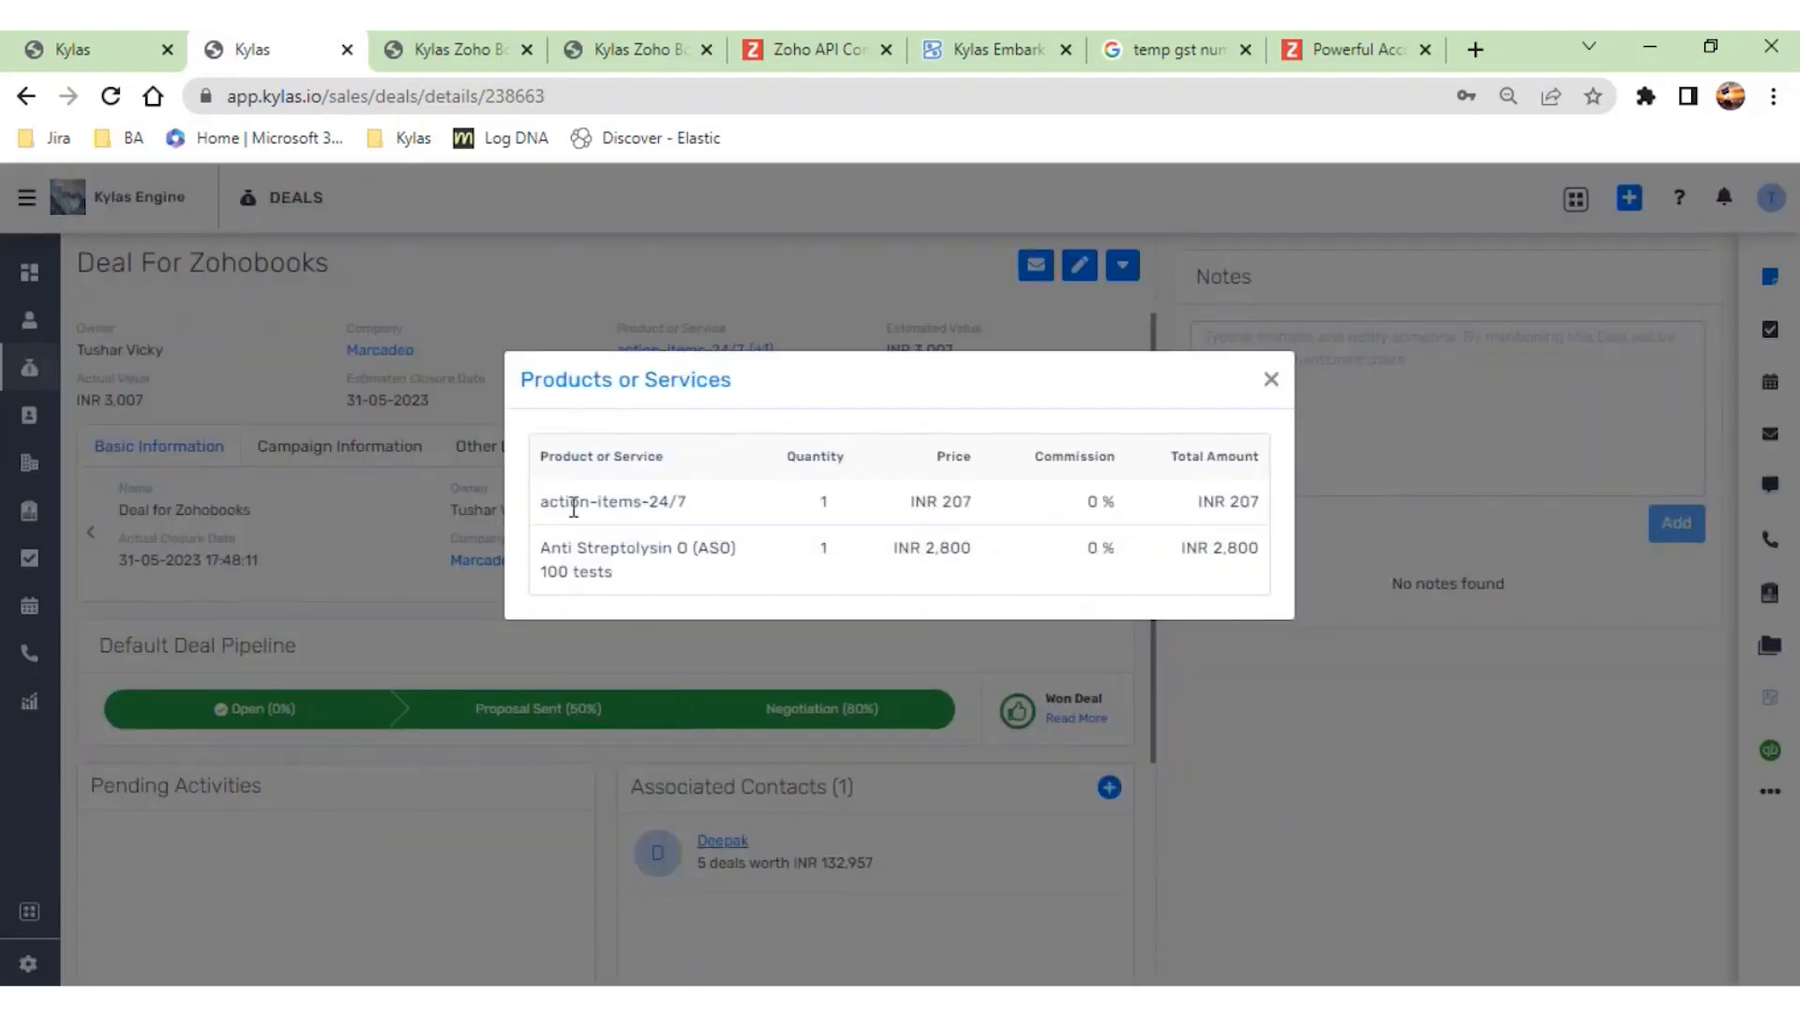
{"action": "left_click_drag", "start_coordinate": [547, 505], "coordinate": [1029, 532]}
{"action": "left_click", "coordinate": [998, 540]}
{"action": "left_click", "coordinate": [1274, 385]}
- Reopen the Generate Invoice form from the deal's additional actions and review its product lines, totals and address sections
{"action": "left_click", "coordinate": [1122, 266]}
{"action": "left_click", "coordinate": [975, 568]}
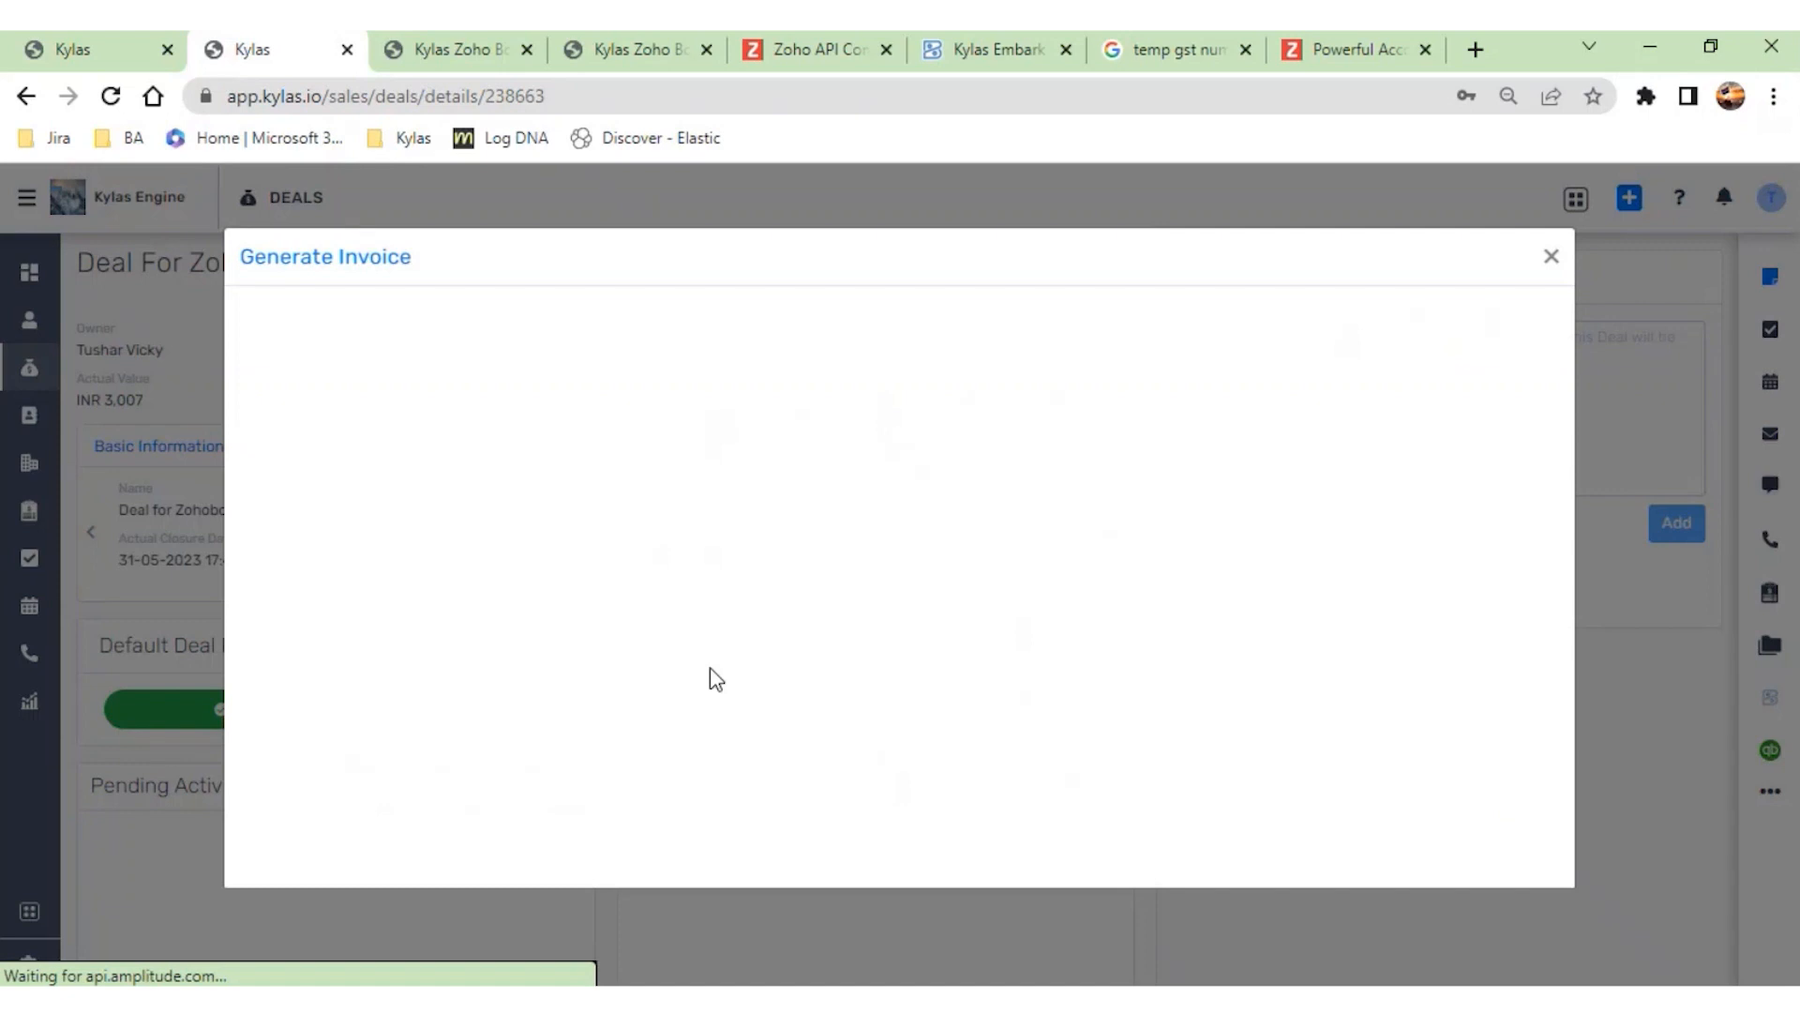
{"action": "scroll", "coordinate": [716, 677], "scroll_direction": "down", "scroll_amount": 5}
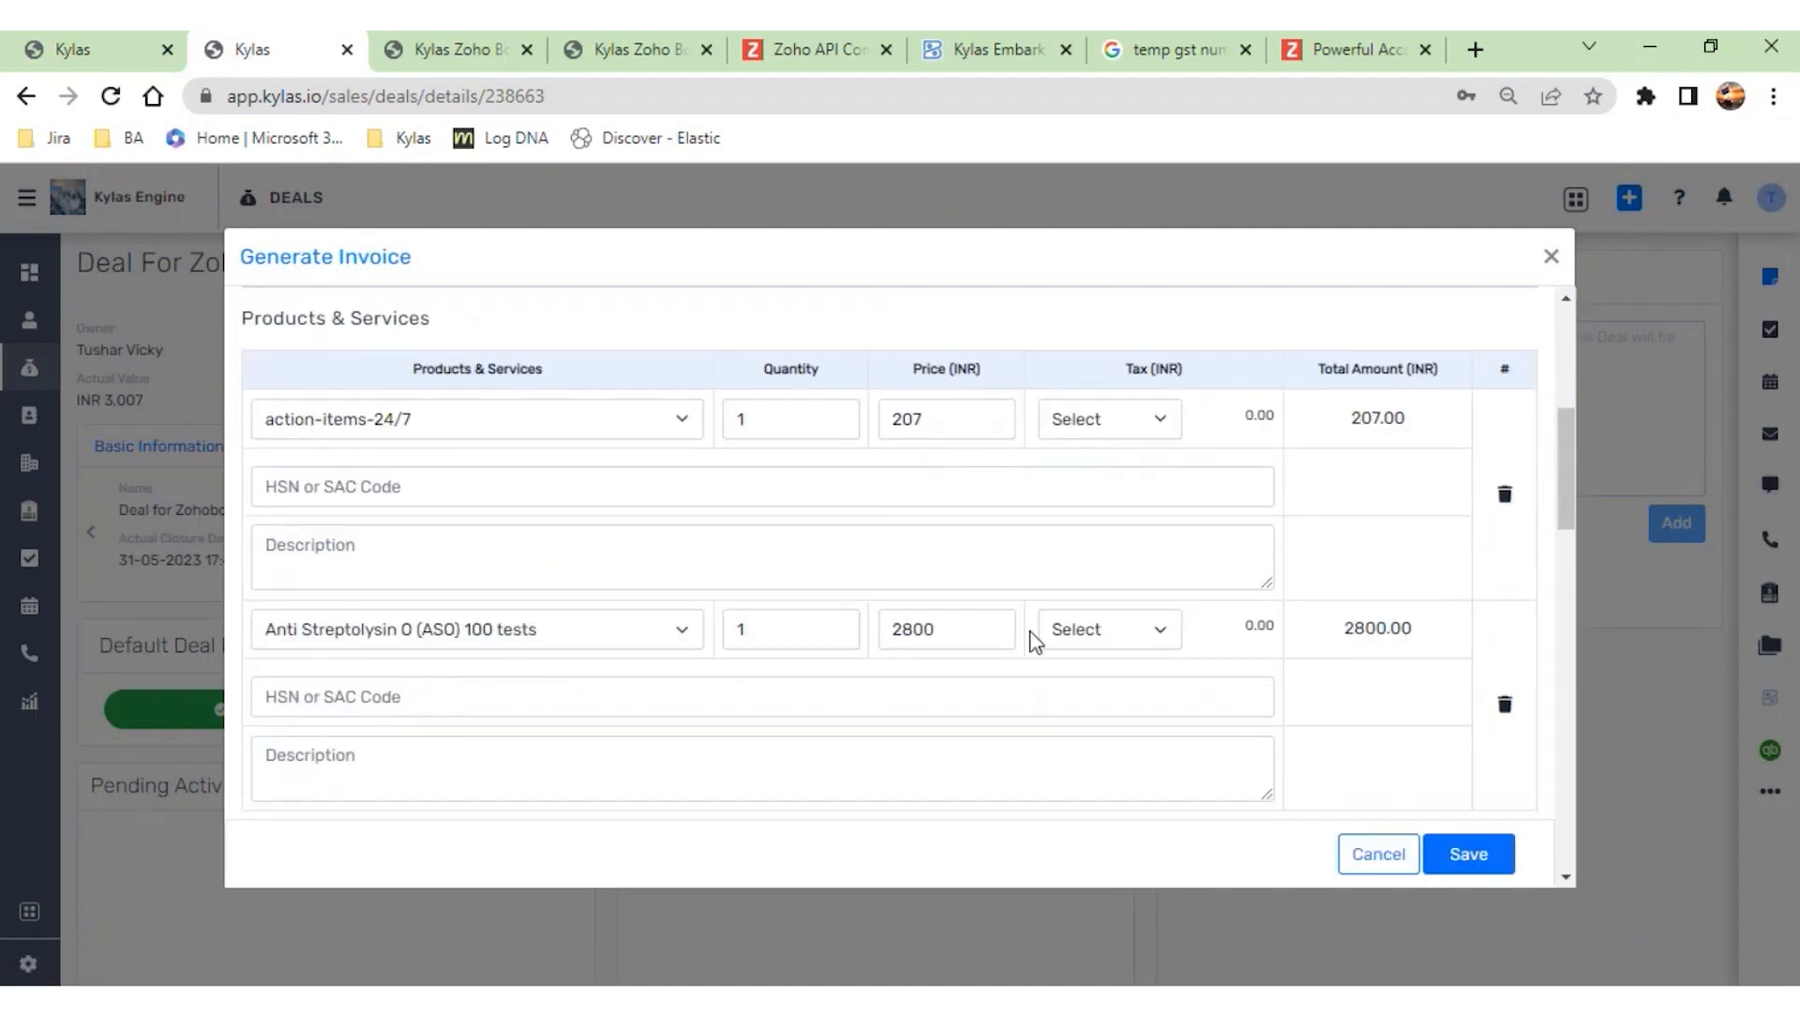
{"action": "scroll", "coordinate": [1032, 643], "scroll_direction": "down", "scroll_amount": 5}
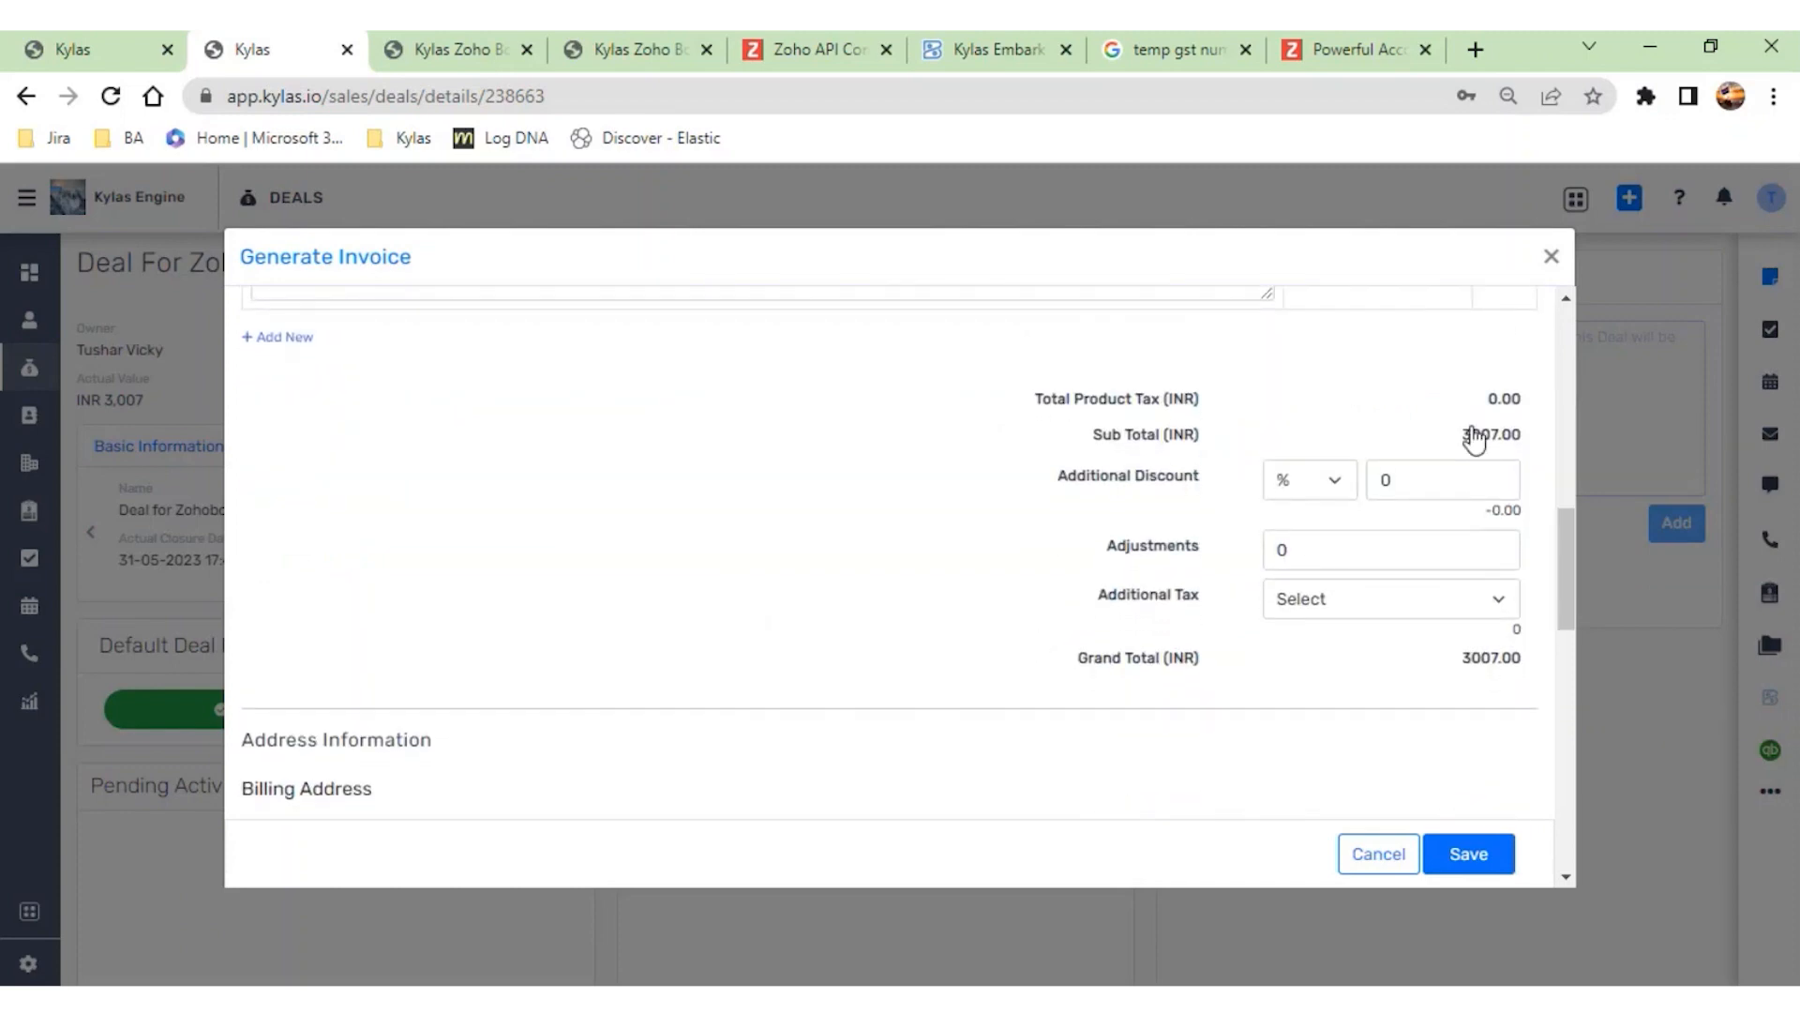
{"action": "scroll", "coordinate": [1361, 691], "scroll_direction": "down", "scroll_amount": 5}
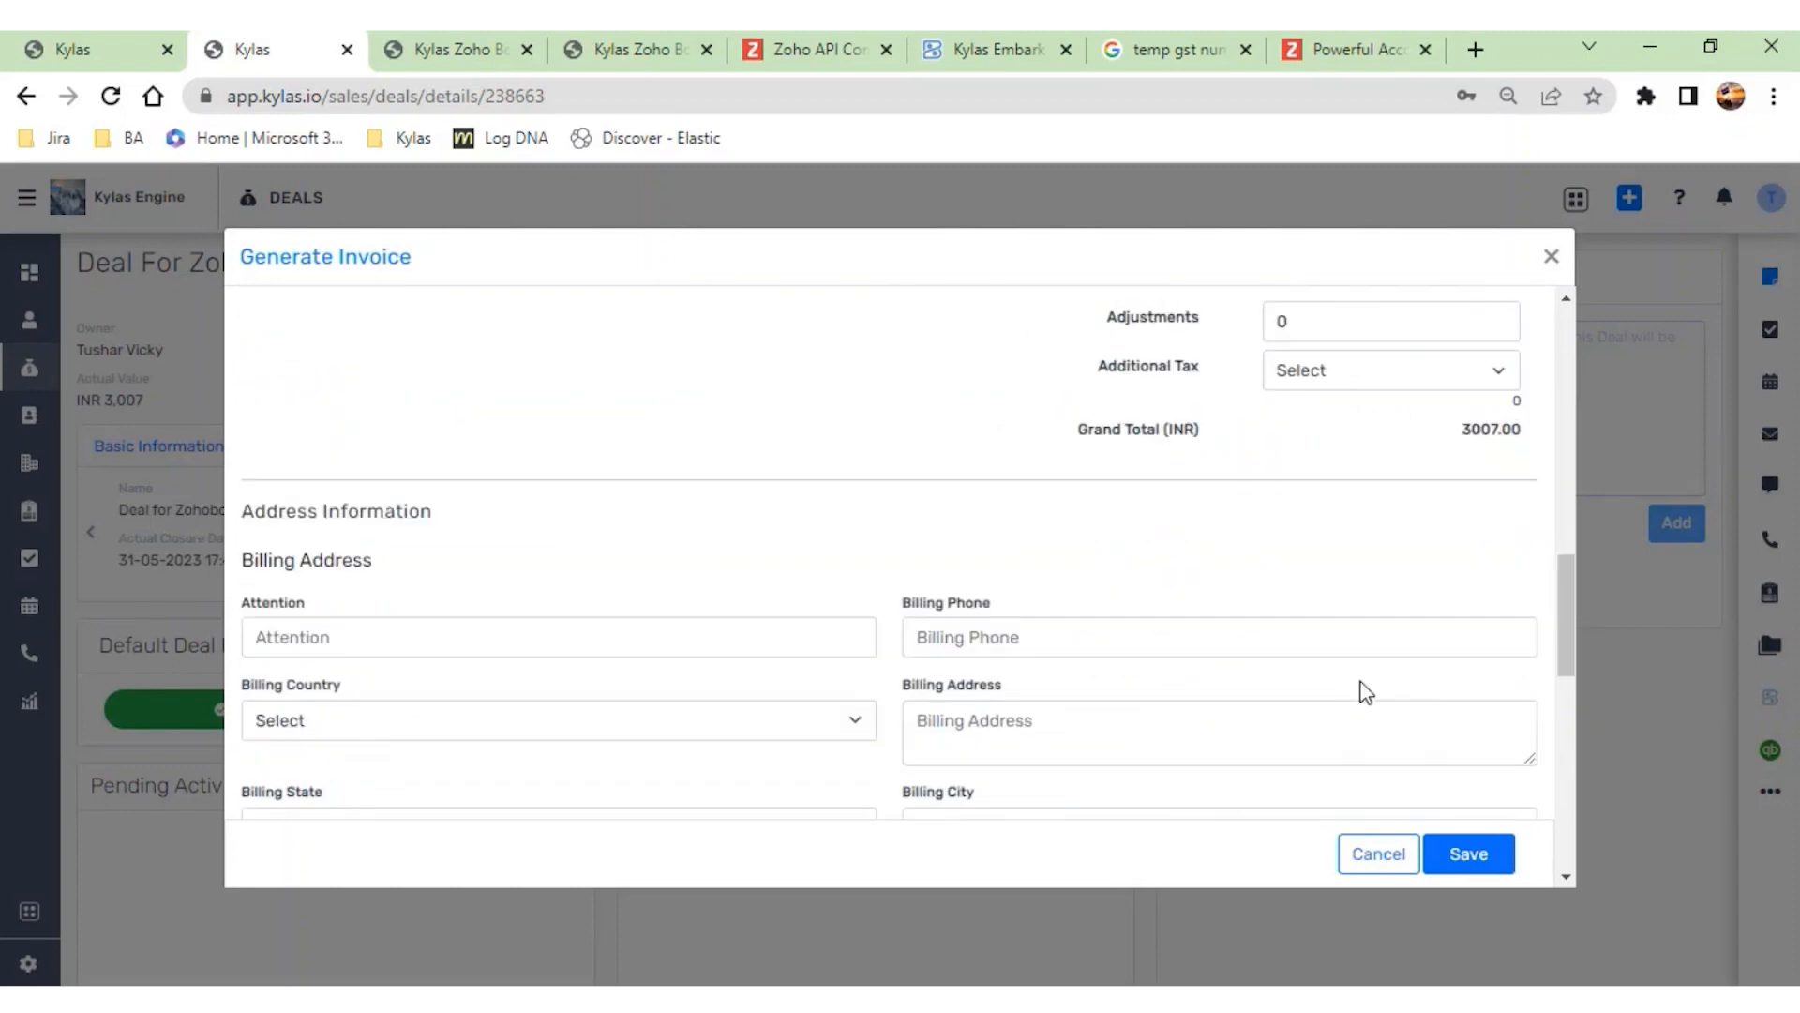
{"action": "scroll", "coordinate": [583, 475], "scroll_direction": "down", "scroll_amount": 1}
{"action": "scroll", "coordinate": [583, 474], "scroll_direction": "up", "scroll_amount": 2}
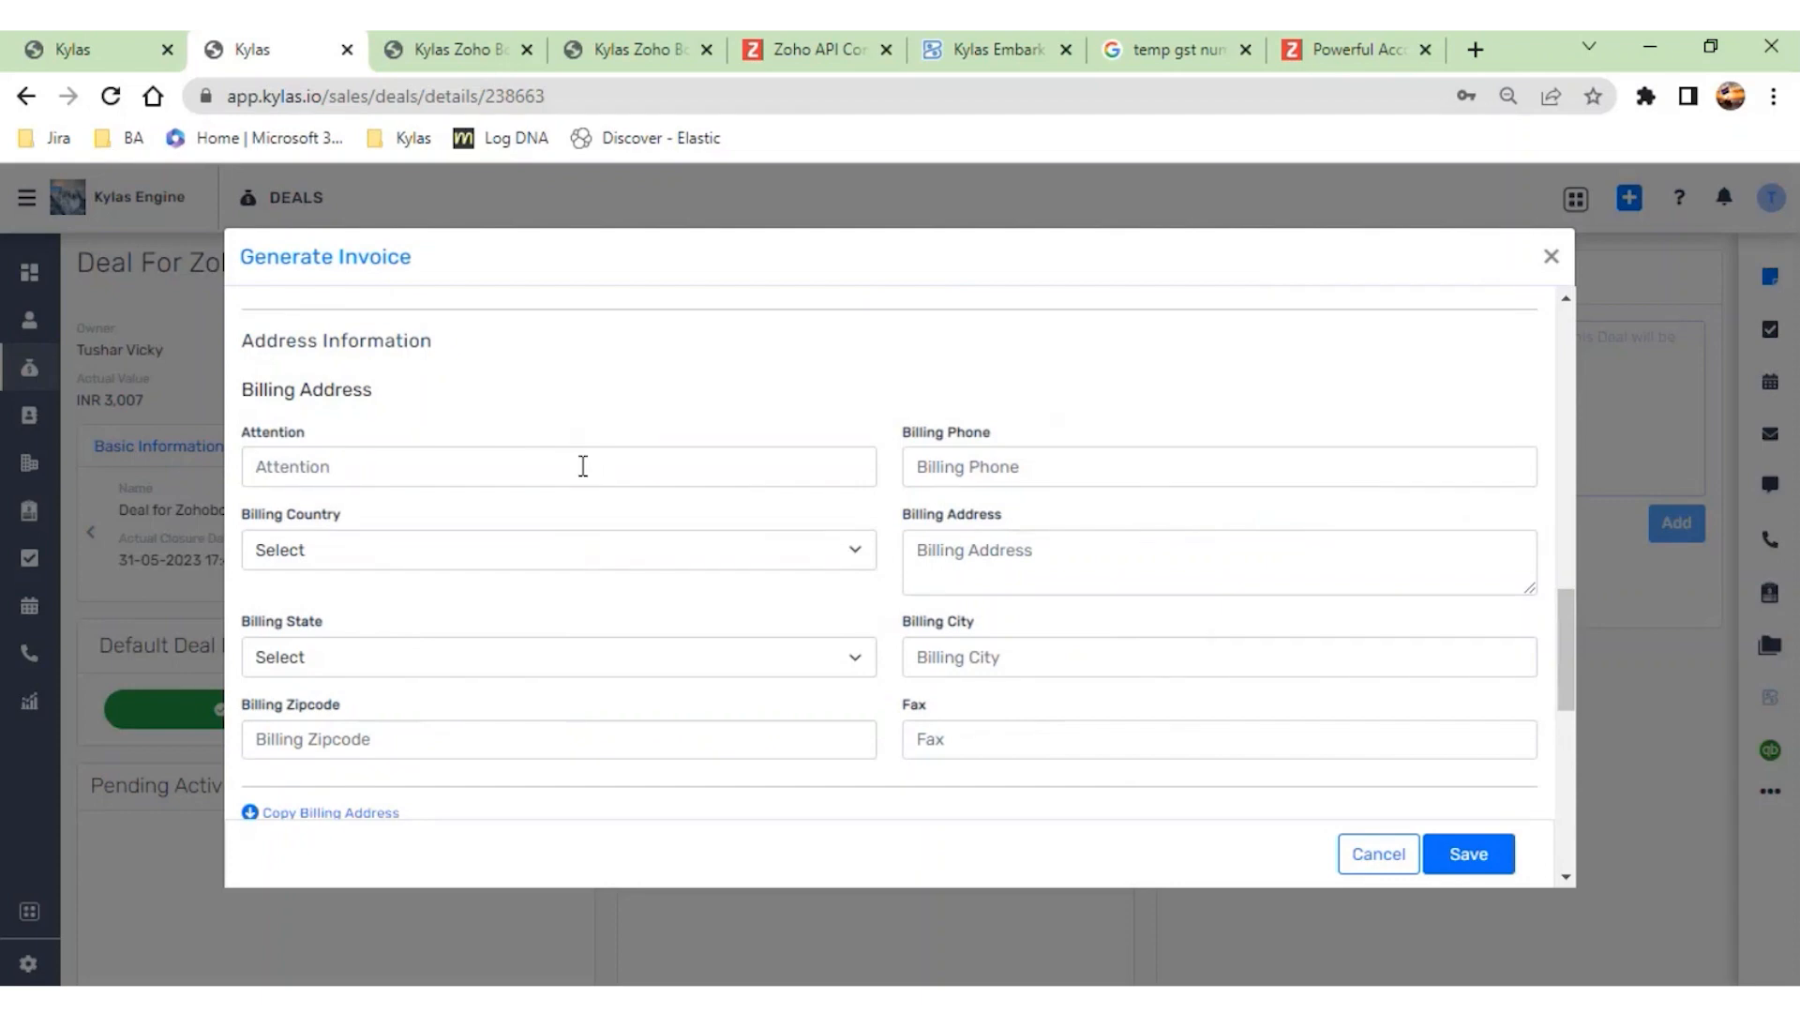
{"action": "scroll", "coordinate": [600, 740], "scroll_direction": "down", "scroll_amount": 2}
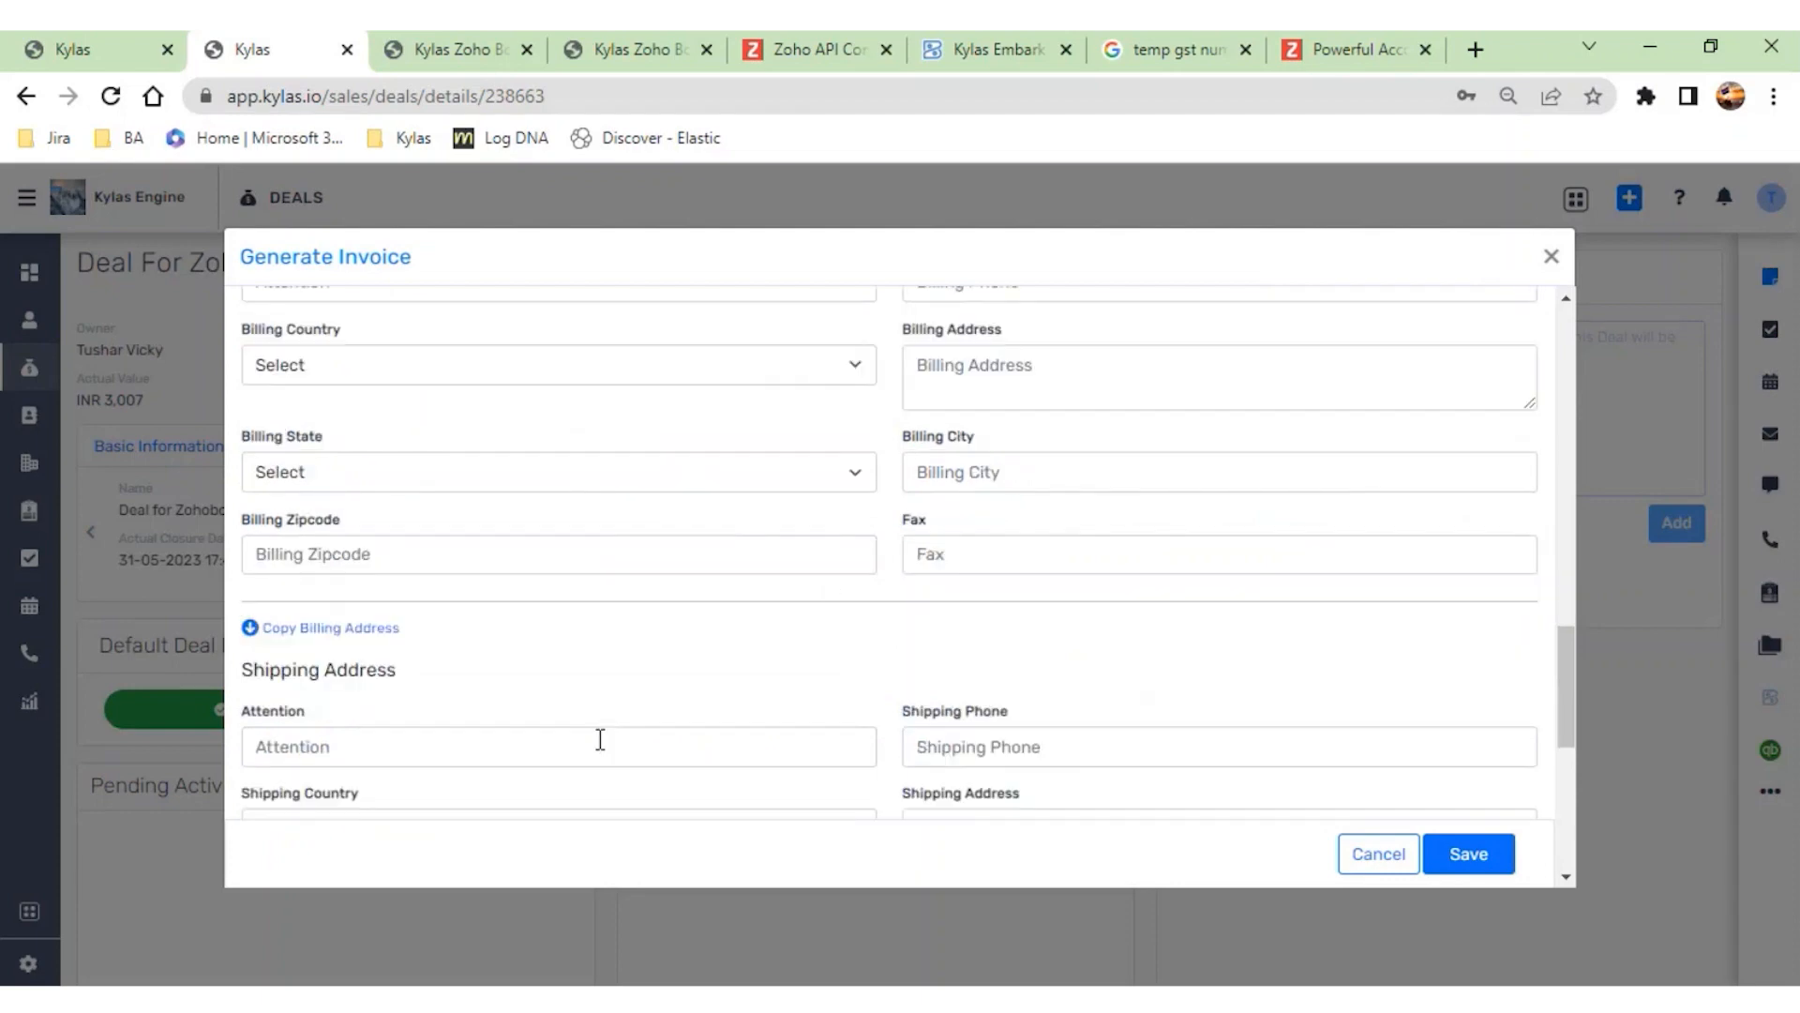
{"action": "scroll", "coordinate": [427, 580], "scroll_direction": "up", "scroll_amount": 3}
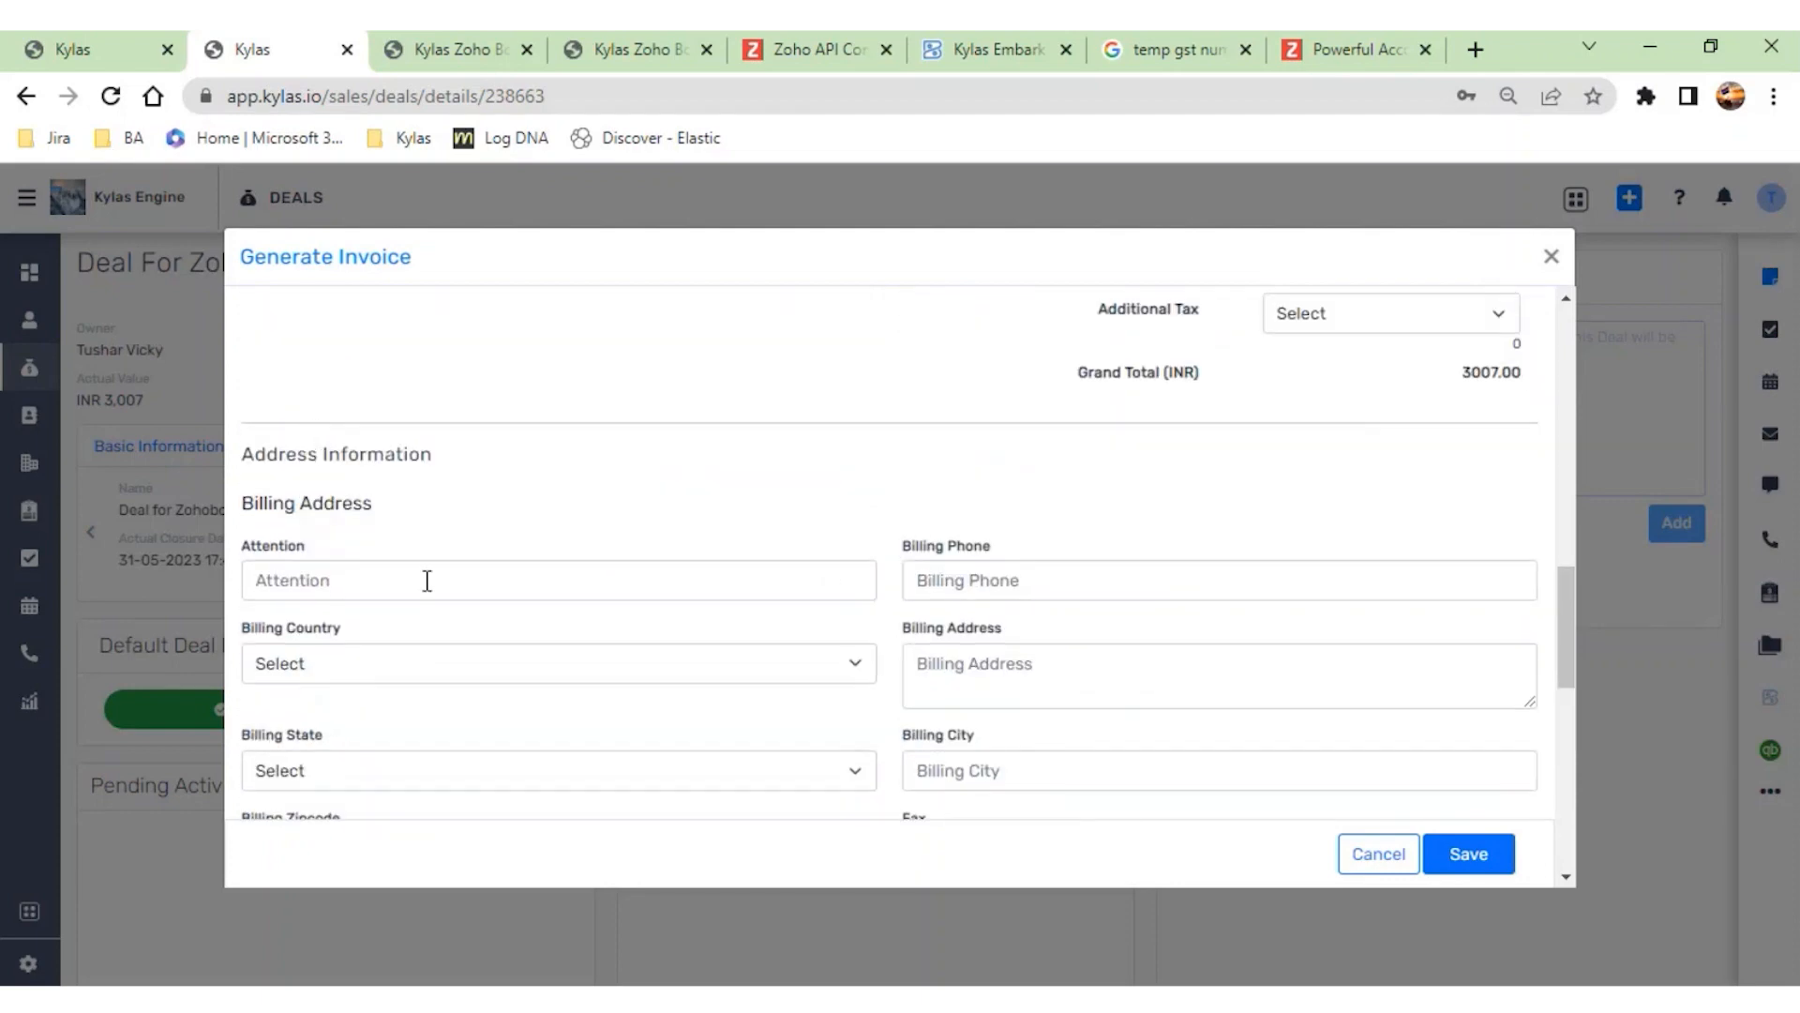
- Enter Pune as the billing attention, choose India as the billing country, and copy the billing address to the shipping address
{"action": "left_click", "coordinate": [428, 584]}
{"action": "scroll", "coordinate": [426, 590], "scroll_direction": "down", "scroll_amount": 1}
{"action": "type", "text": "Pune"}
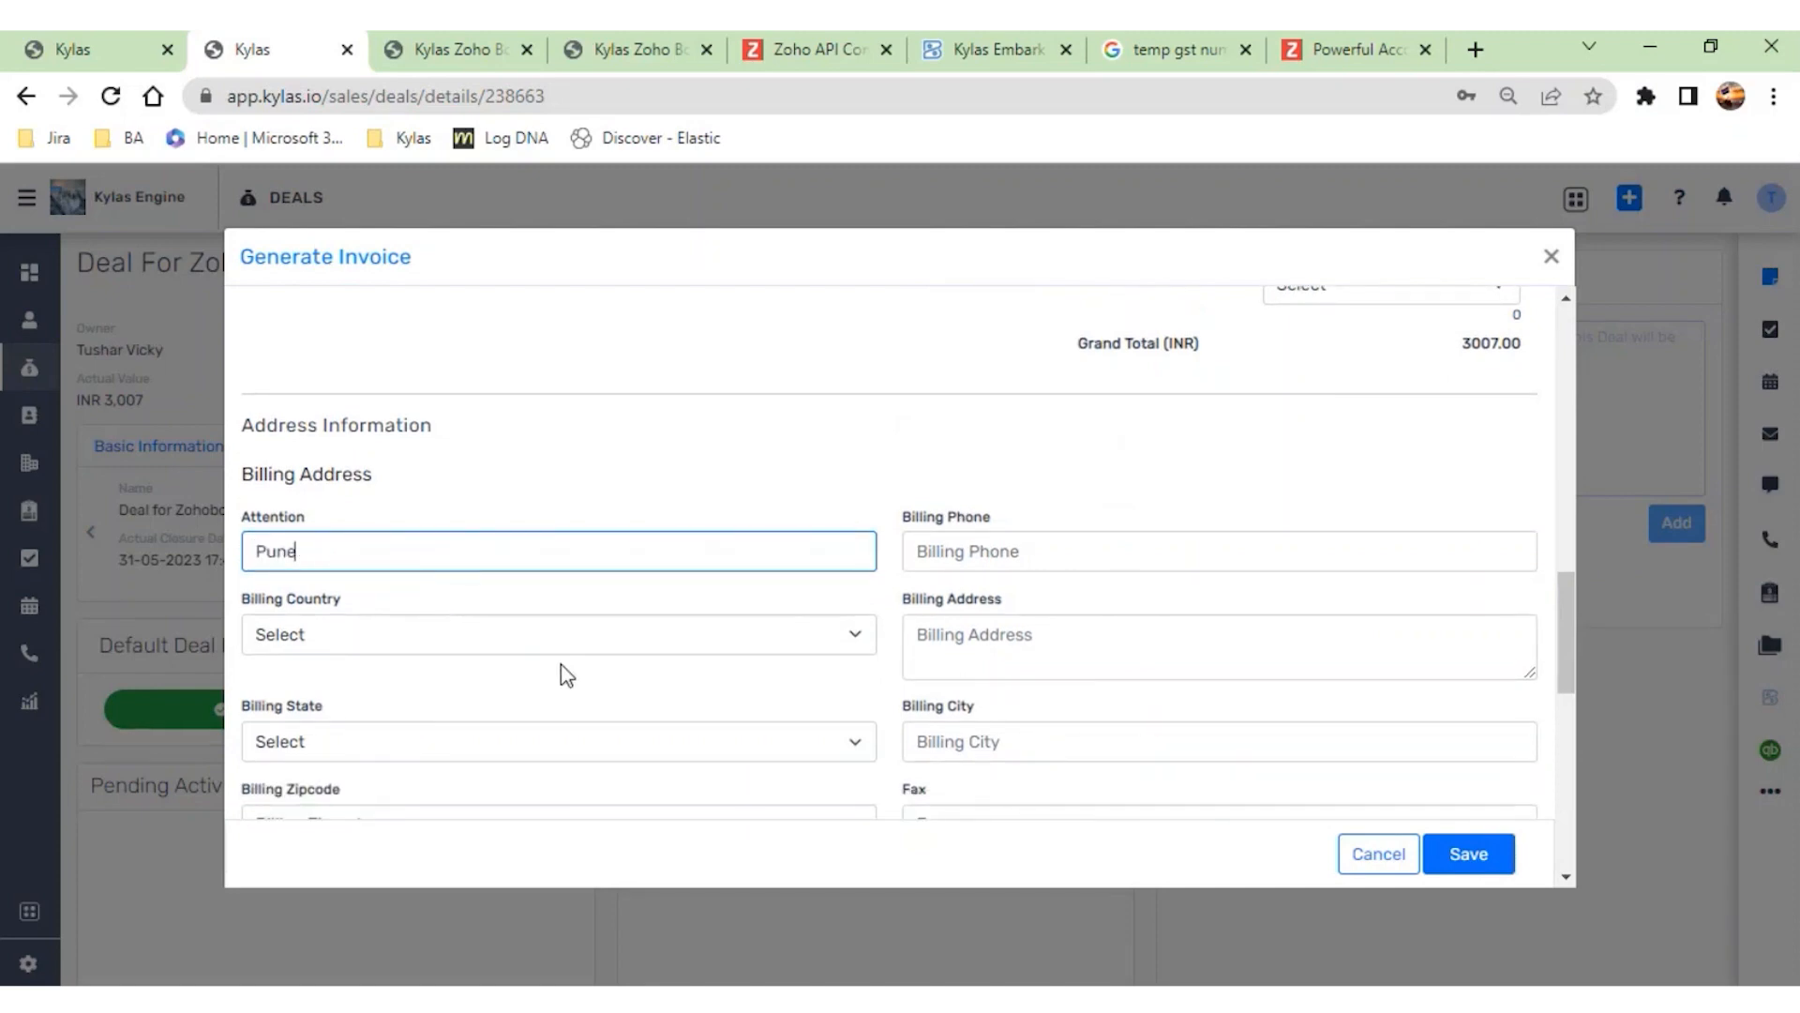
{"action": "scroll", "coordinate": [562, 676], "scroll_direction": "down", "scroll_amount": 2}
{"action": "left_click", "coordinate": [640, 434]}
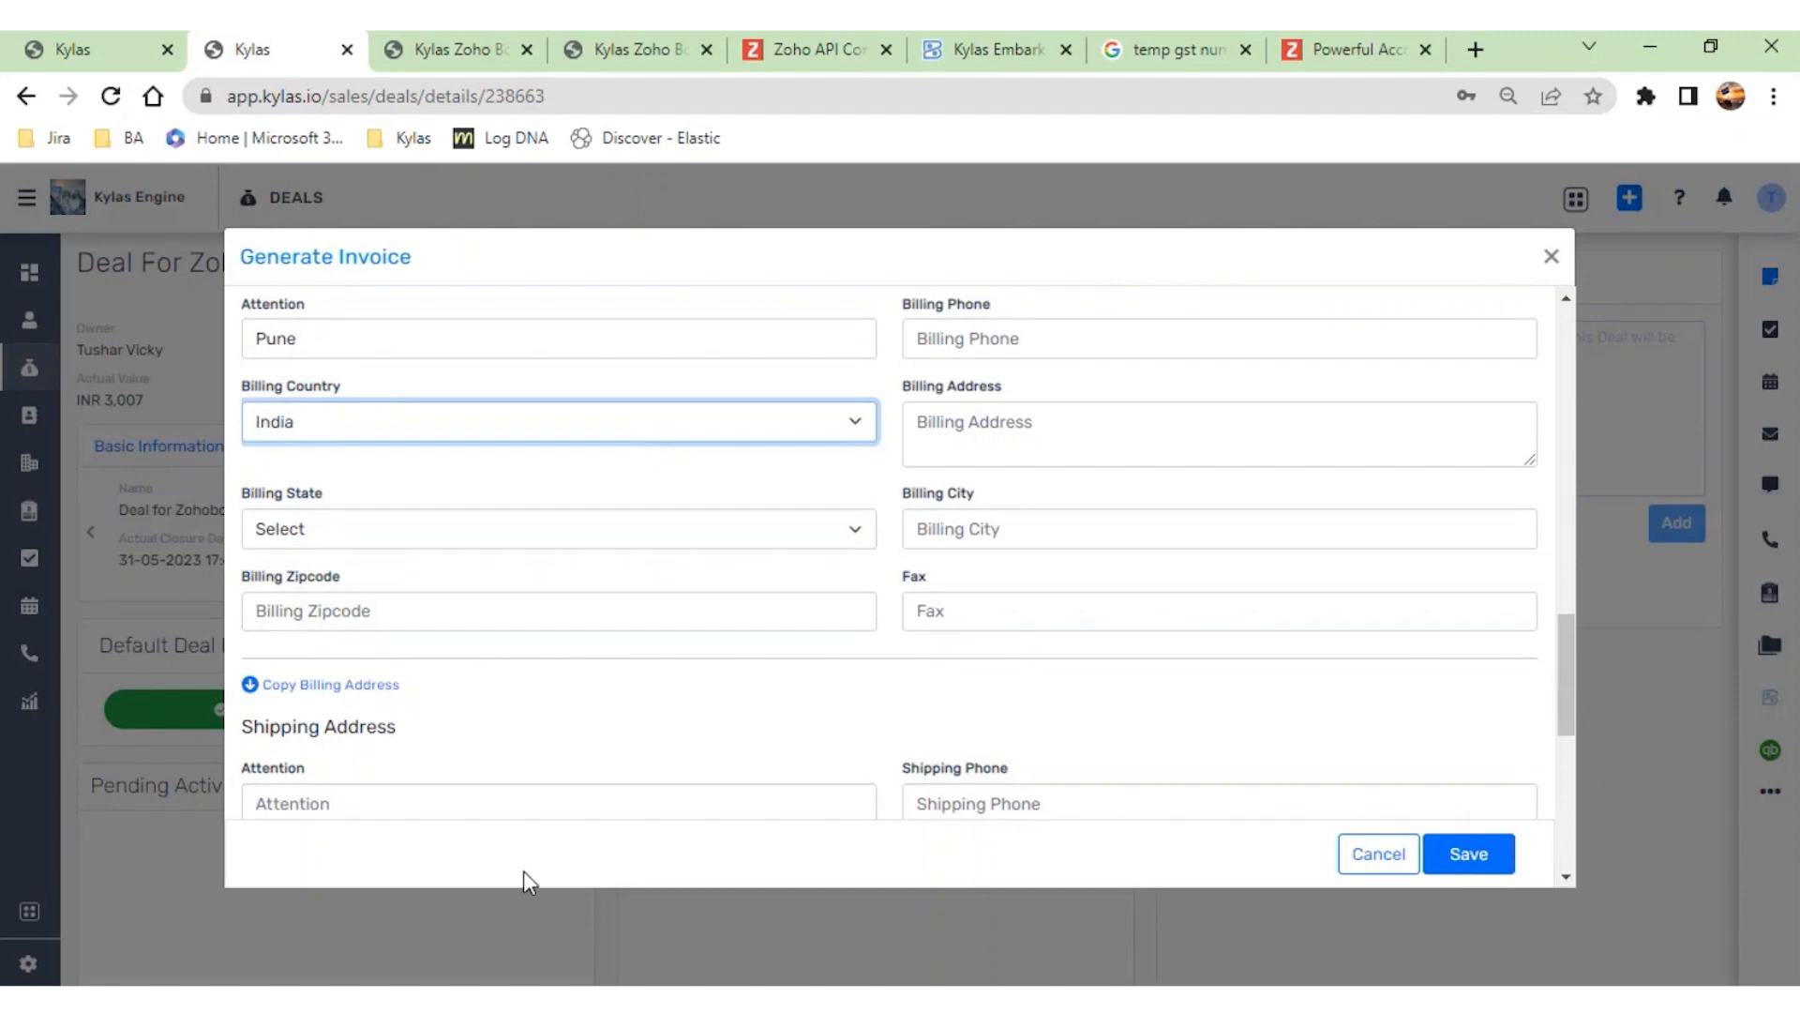
{"action": "scroll", "coordinate": [651, 740], "scroll_direction": "down", "scroll_amount": 3}
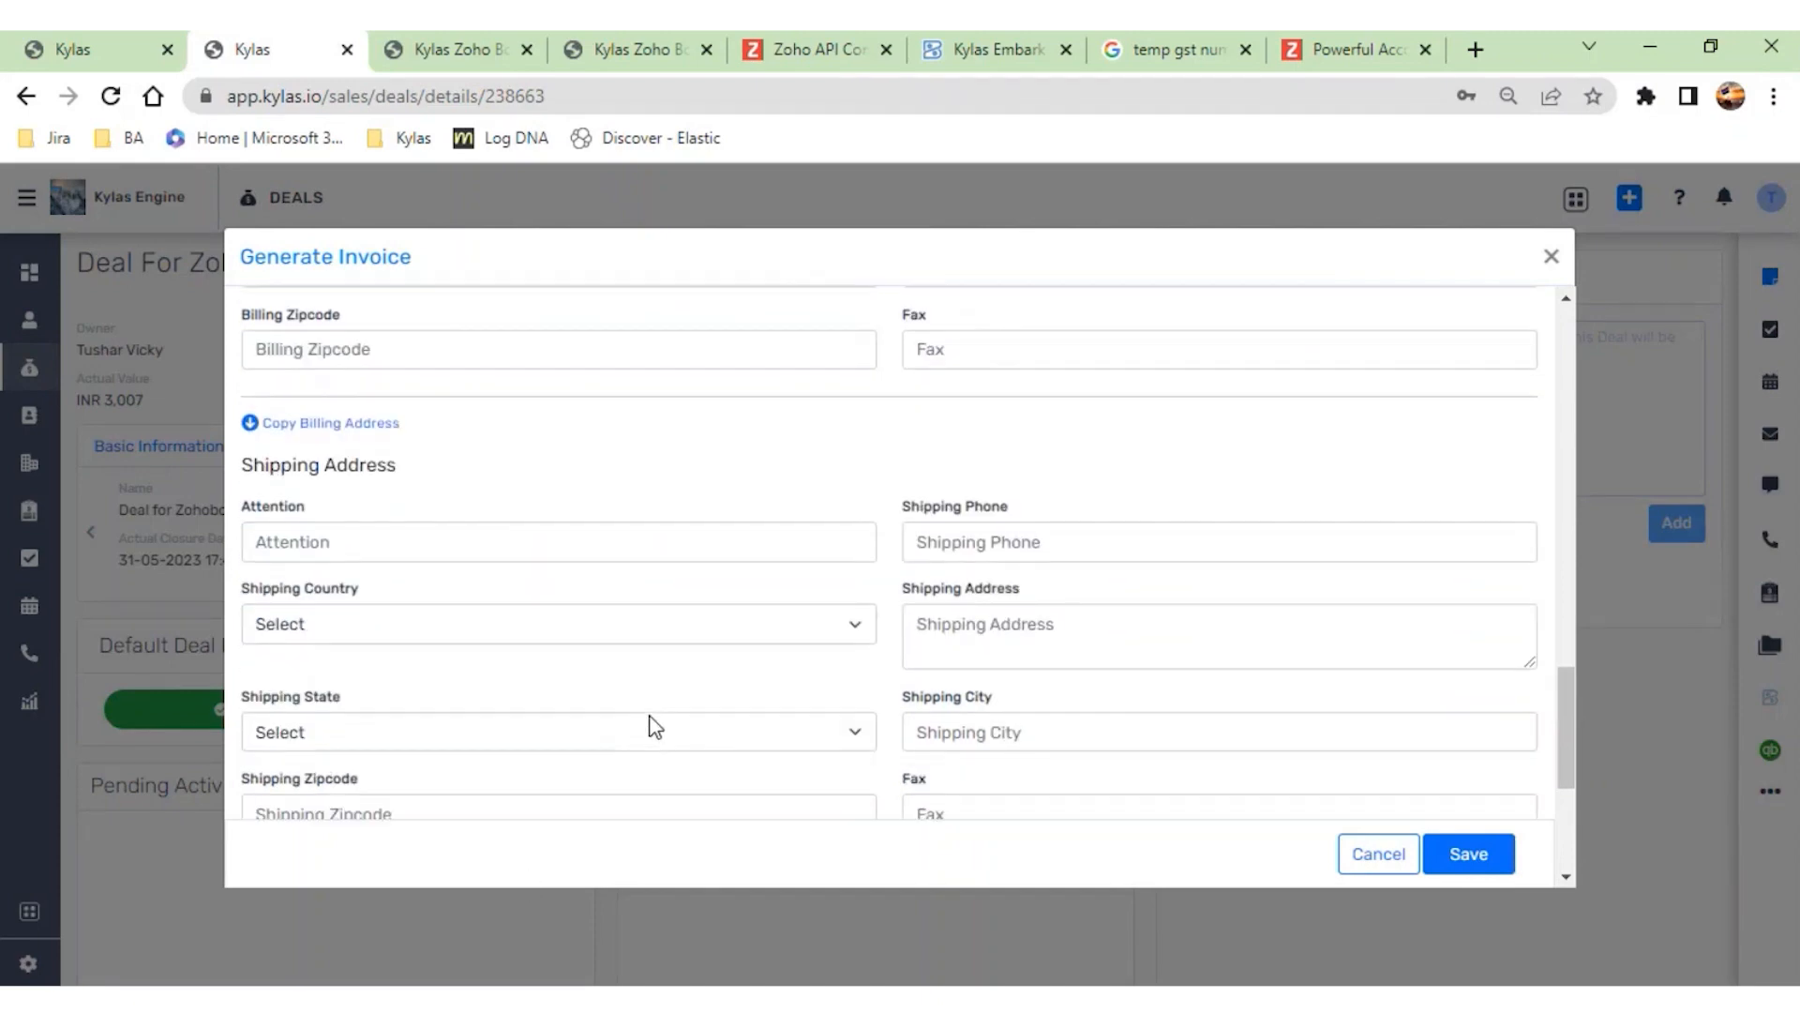
{"action": "left_click", "coordinate": [297, 427]}
- Examine the invoice's Additional Information section, including the GST treatment options, GSTIN / UIN, place of supply and customer notes
{"action": "scroll", "coordinate": [526, 525], "scroll_direction": "down", "scroll_amount": 1}
{"action": "scroll", "coordinate": [636, 600], "scroll_direction": "down", "scroll_amount": 3}
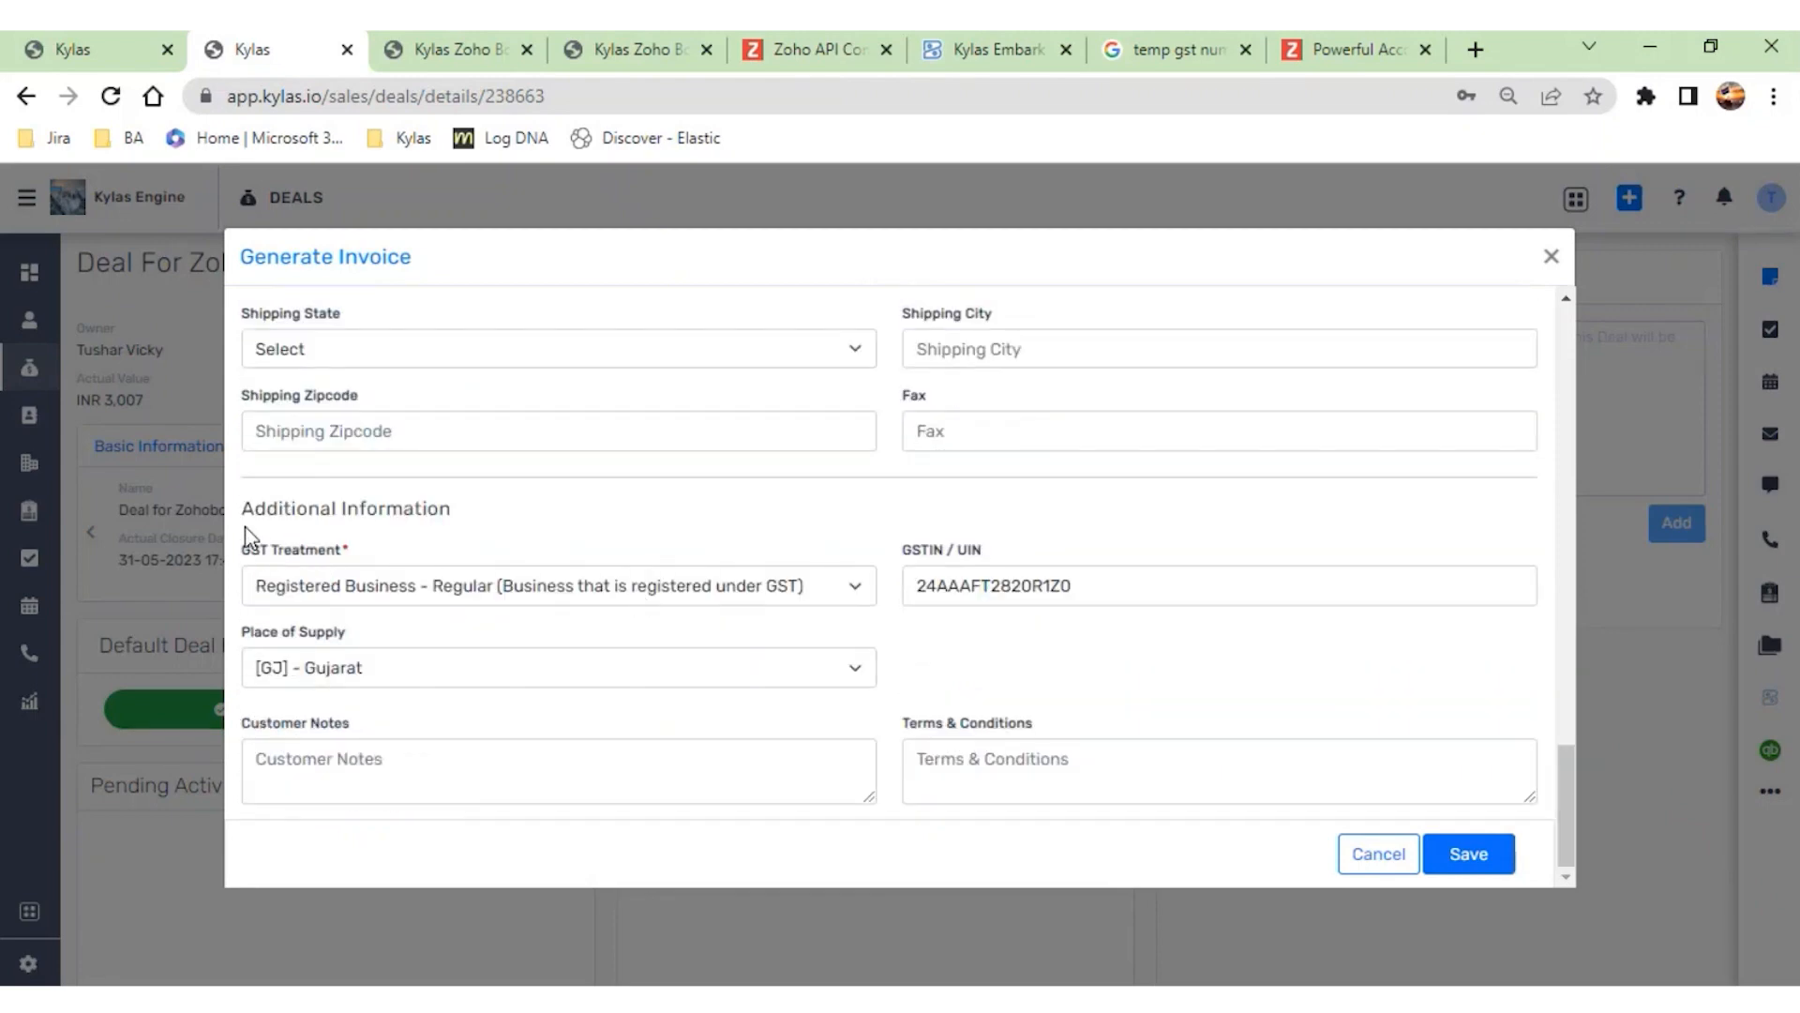
{"action": "left_click_drag", "start_coordinate": [244, 514], "coordinate": [473, 520]}
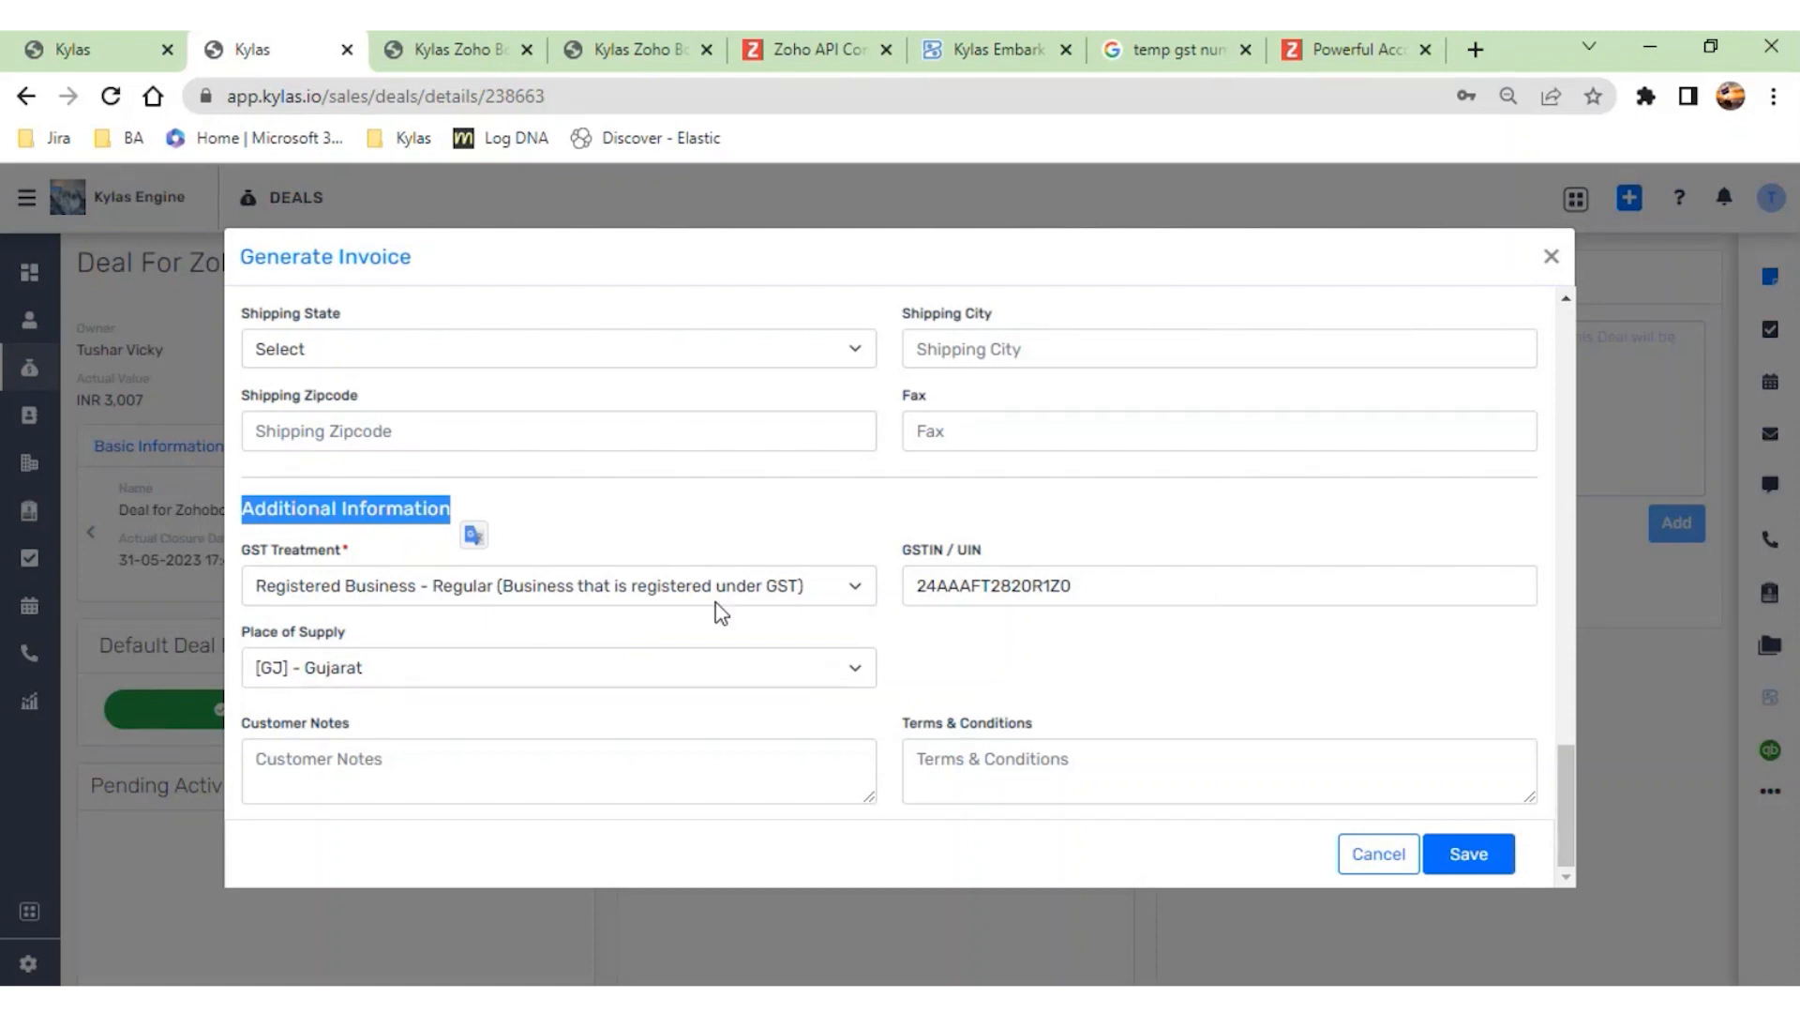
{"action": "left_click", "coordinate": [853, 593]}
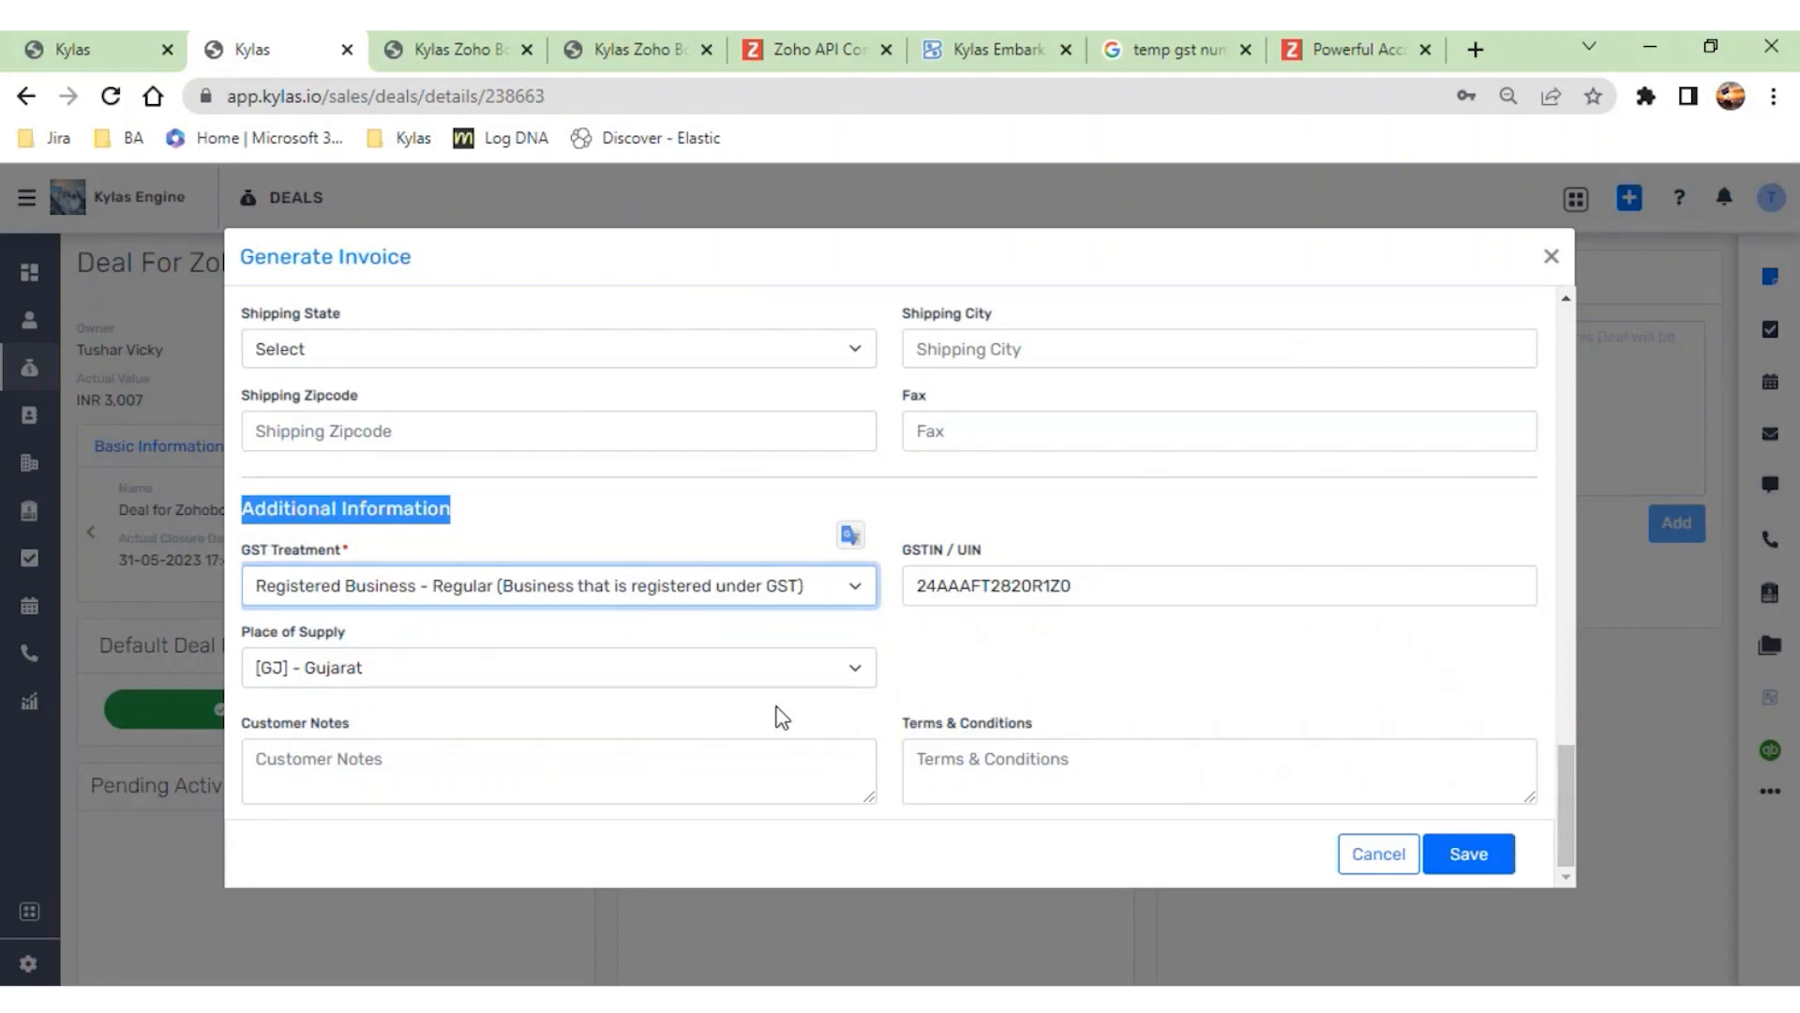
{"action": "left_click", "coordinate": [959, 489]}
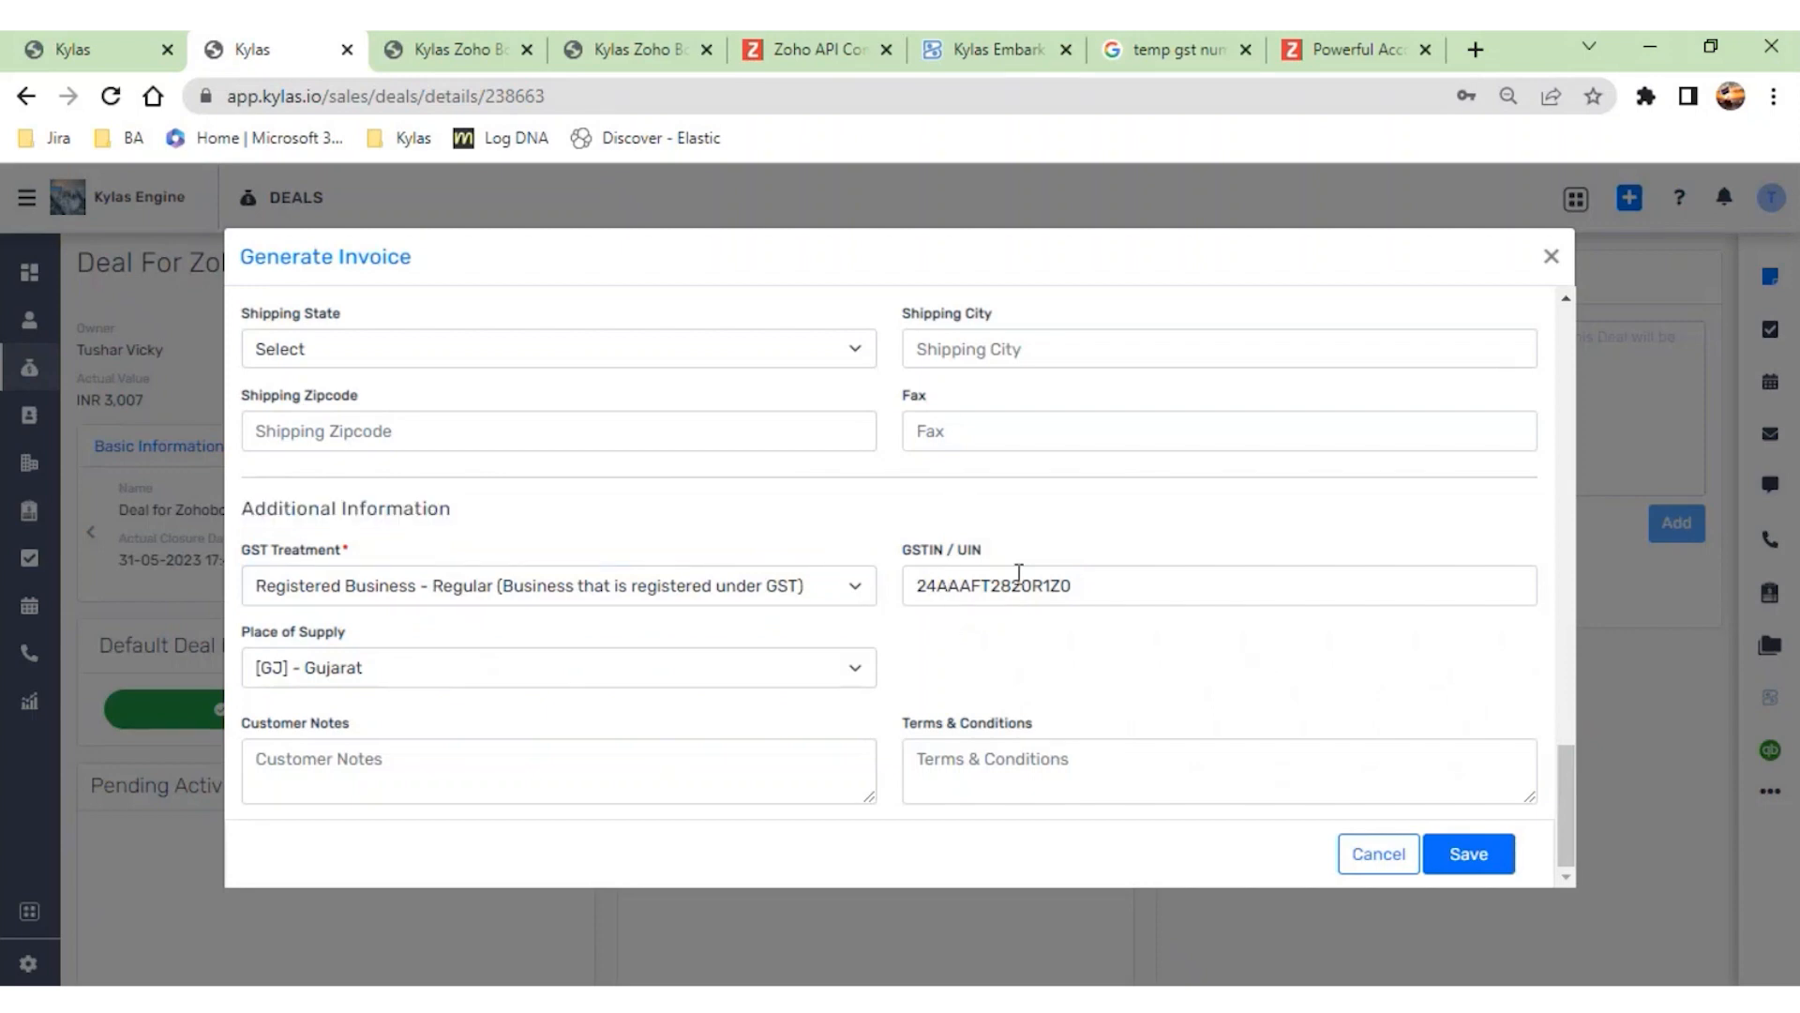
{"action": "left_click_drag", "start_coordinate": [1081, 587], "coordinate": [926, 585]}
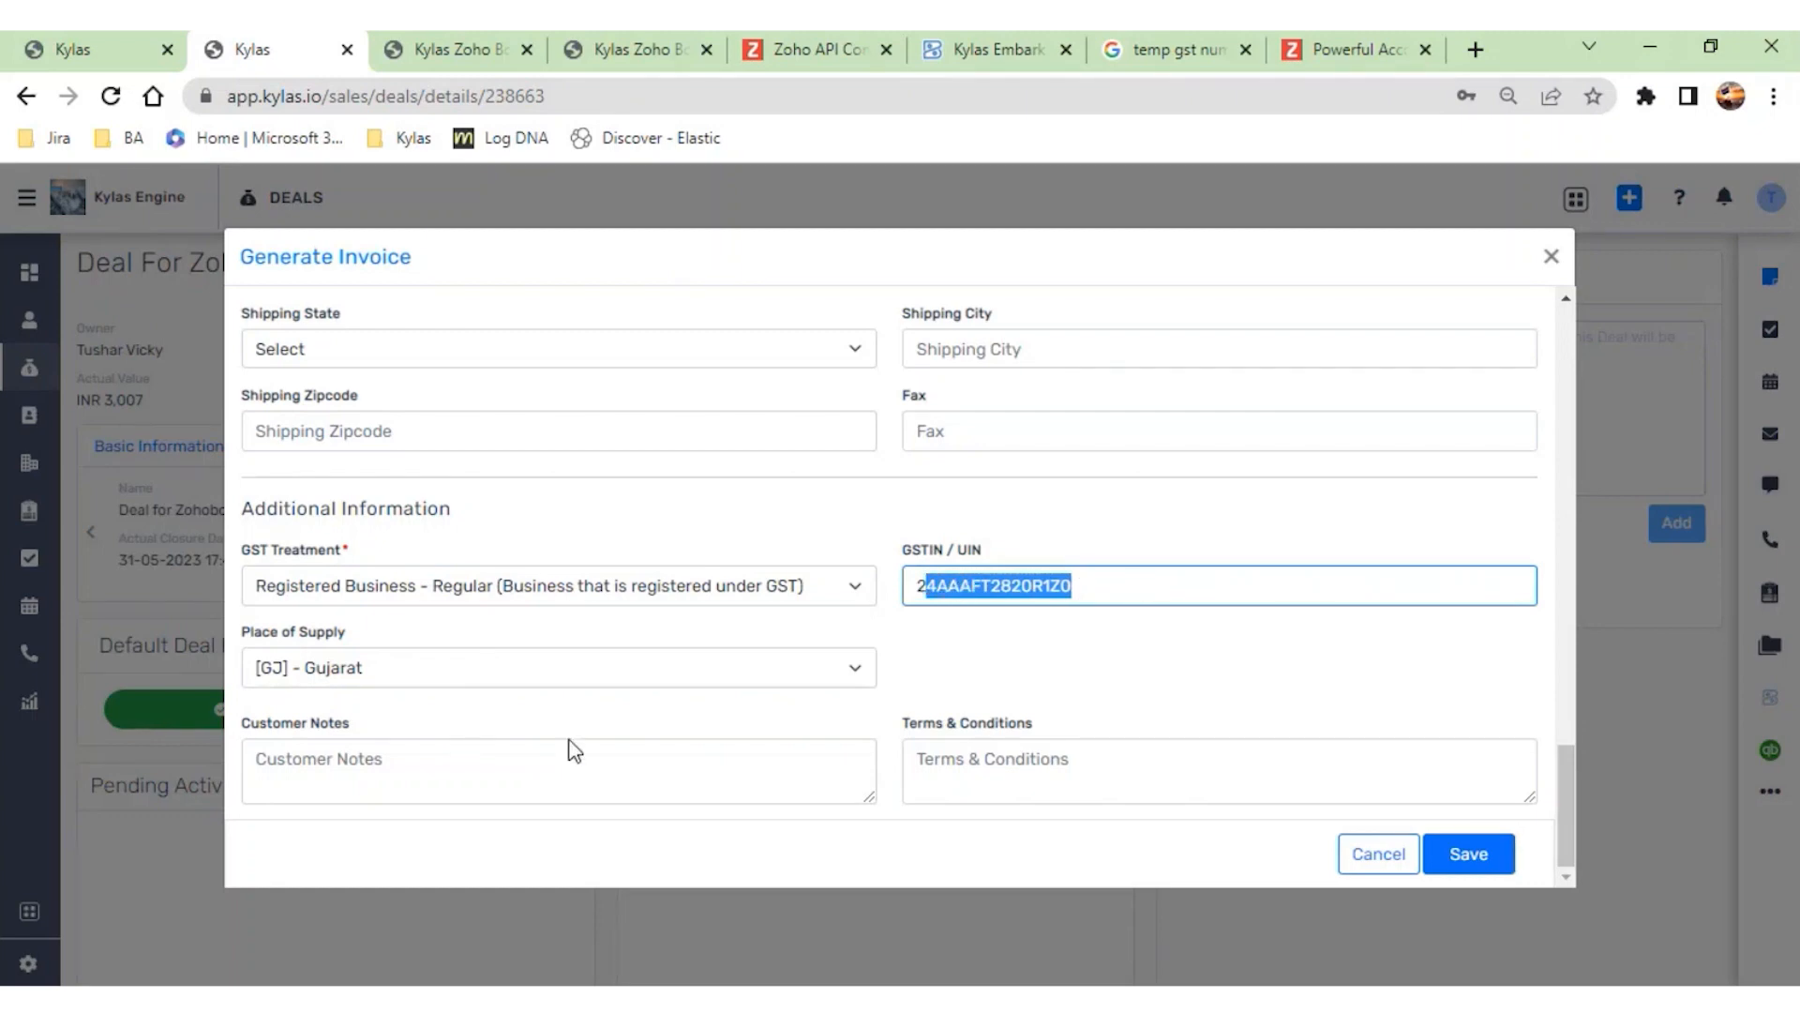
{"action": "left_click", "coordinate": [437, 783]}
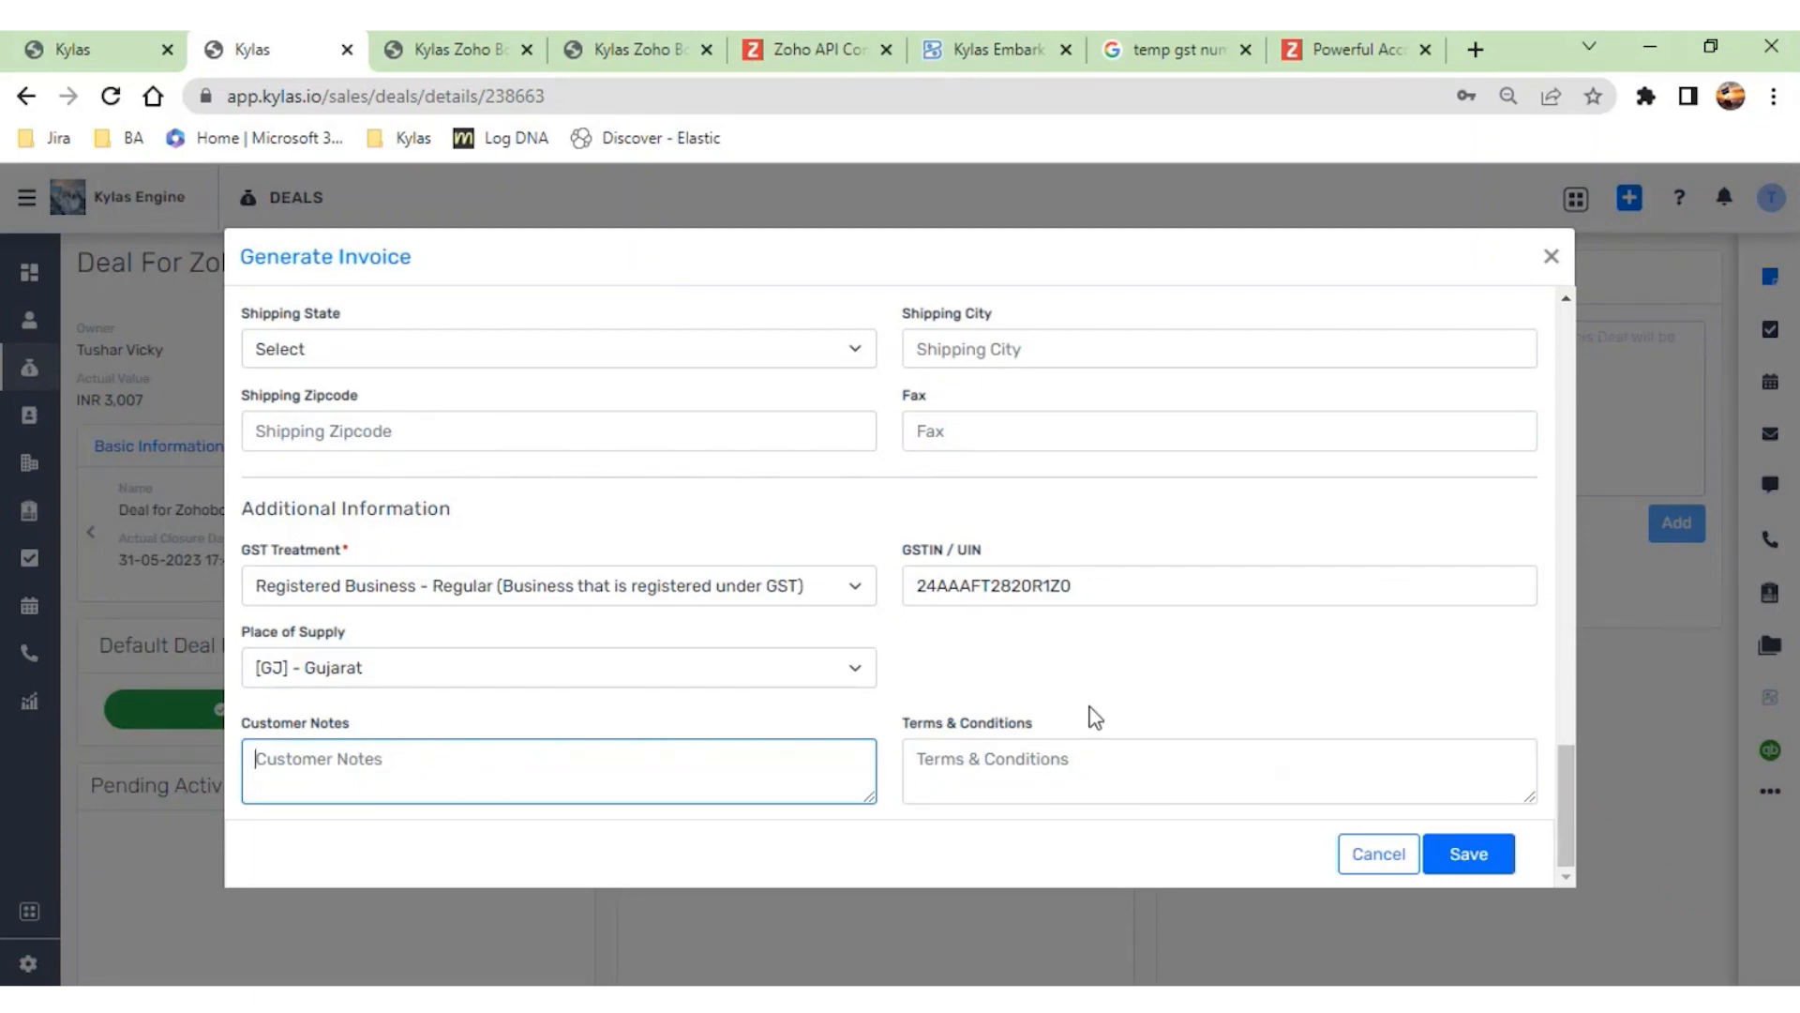
- Check the invoice number in the form's Basic Info, and switch to Zoho Books to view the list of sales invoices
{"action": "scroll", "coordinate": [1093, 716], "scroll_direction": "up", "scroll_amount": 15}
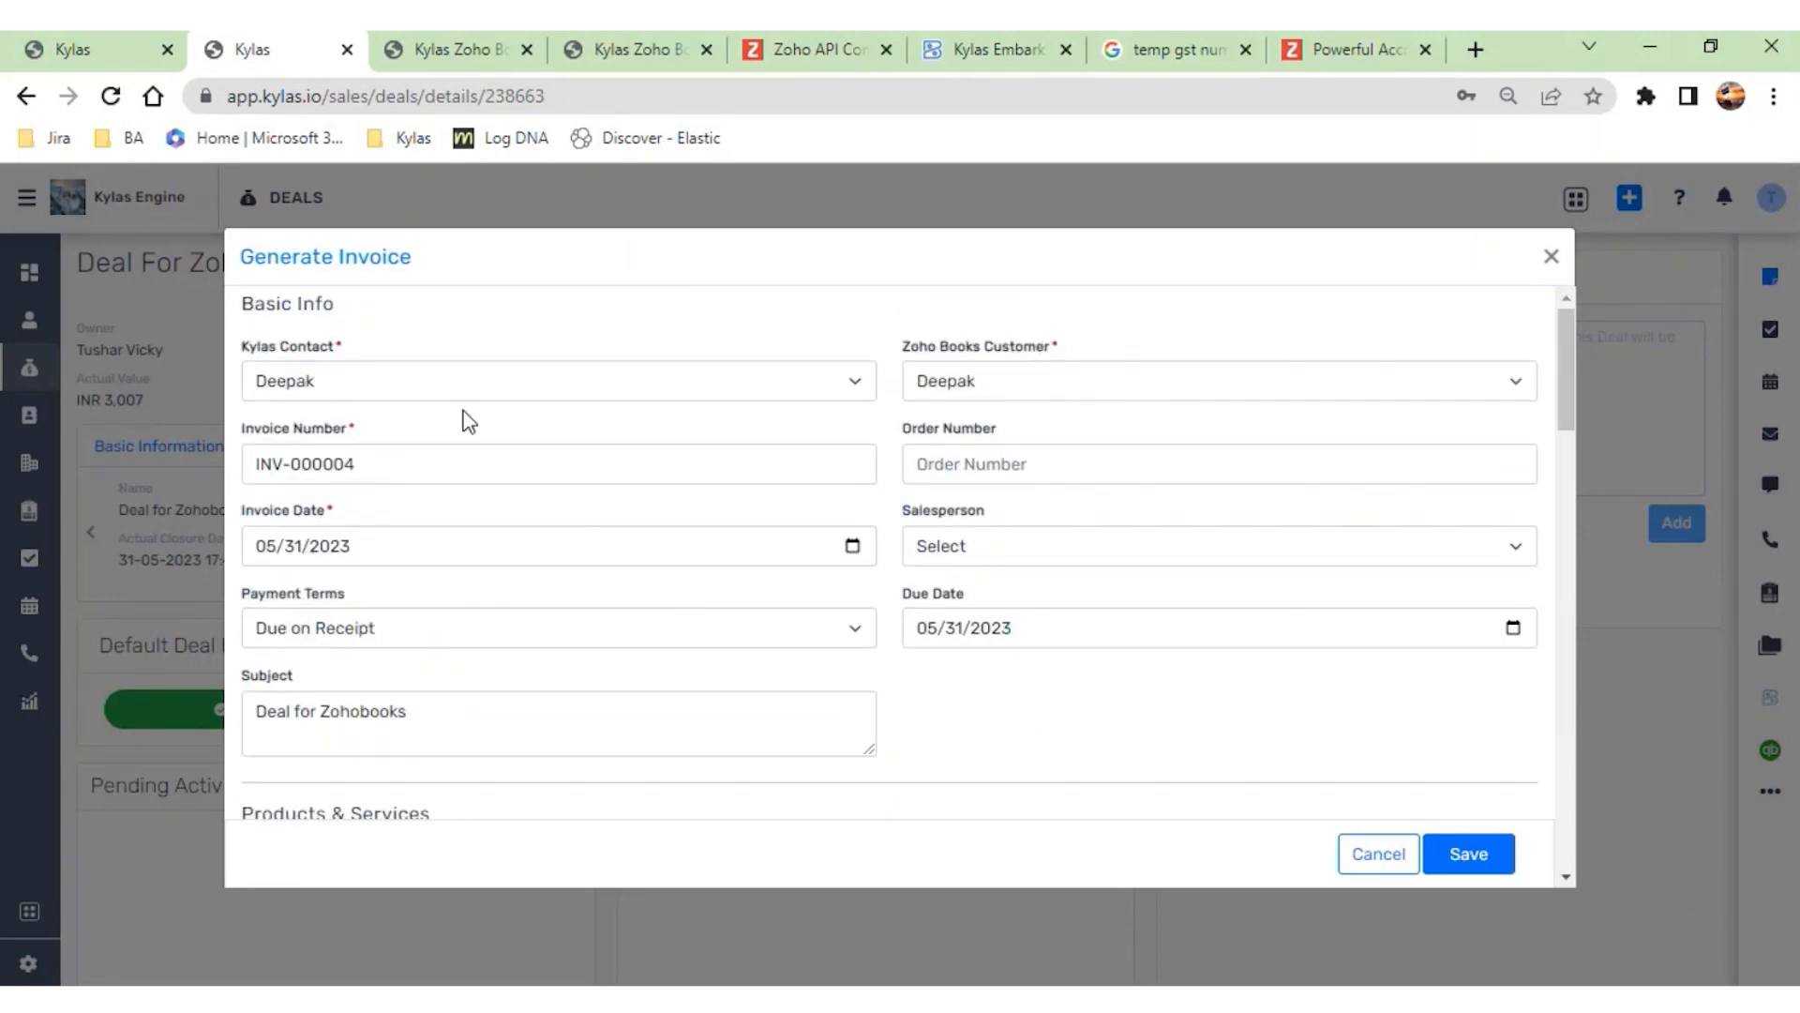
{"action": "left_click", "coordinate": [933, 52]}
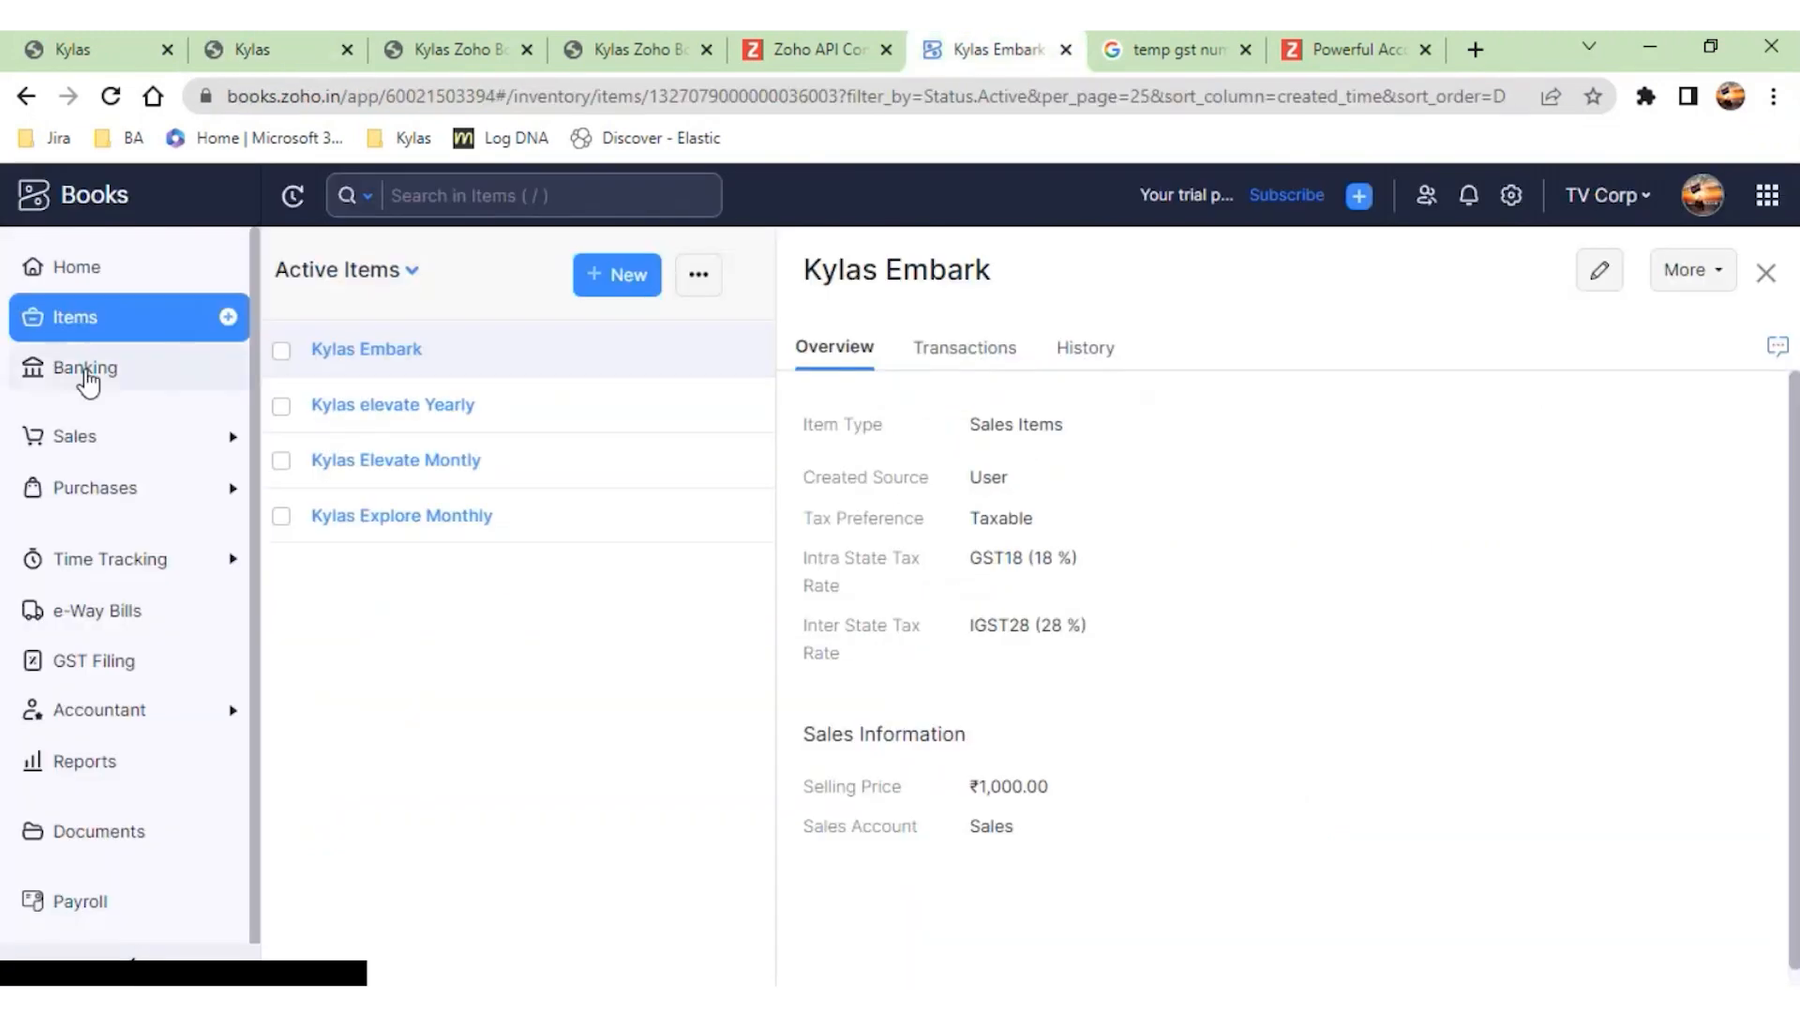
{"action": "left_click", "coordinate": [111, 441]}
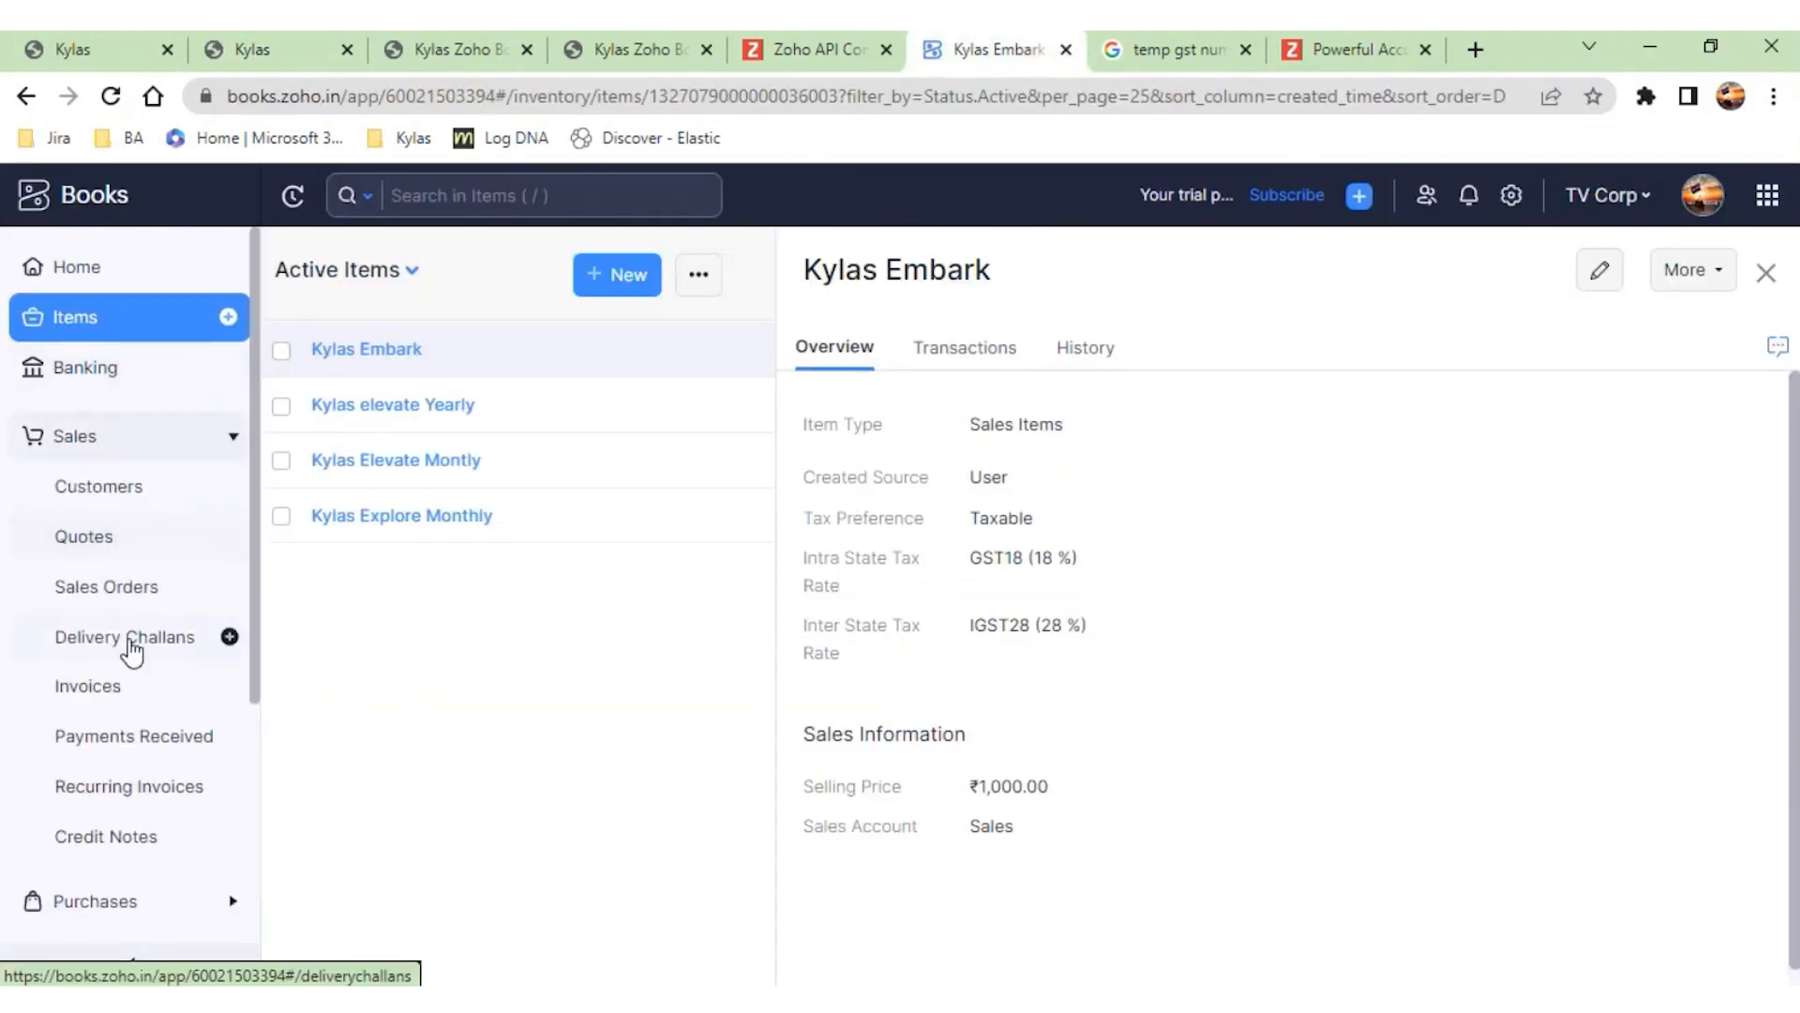
{"action": "left_click", "coordinate": [133, 692]}
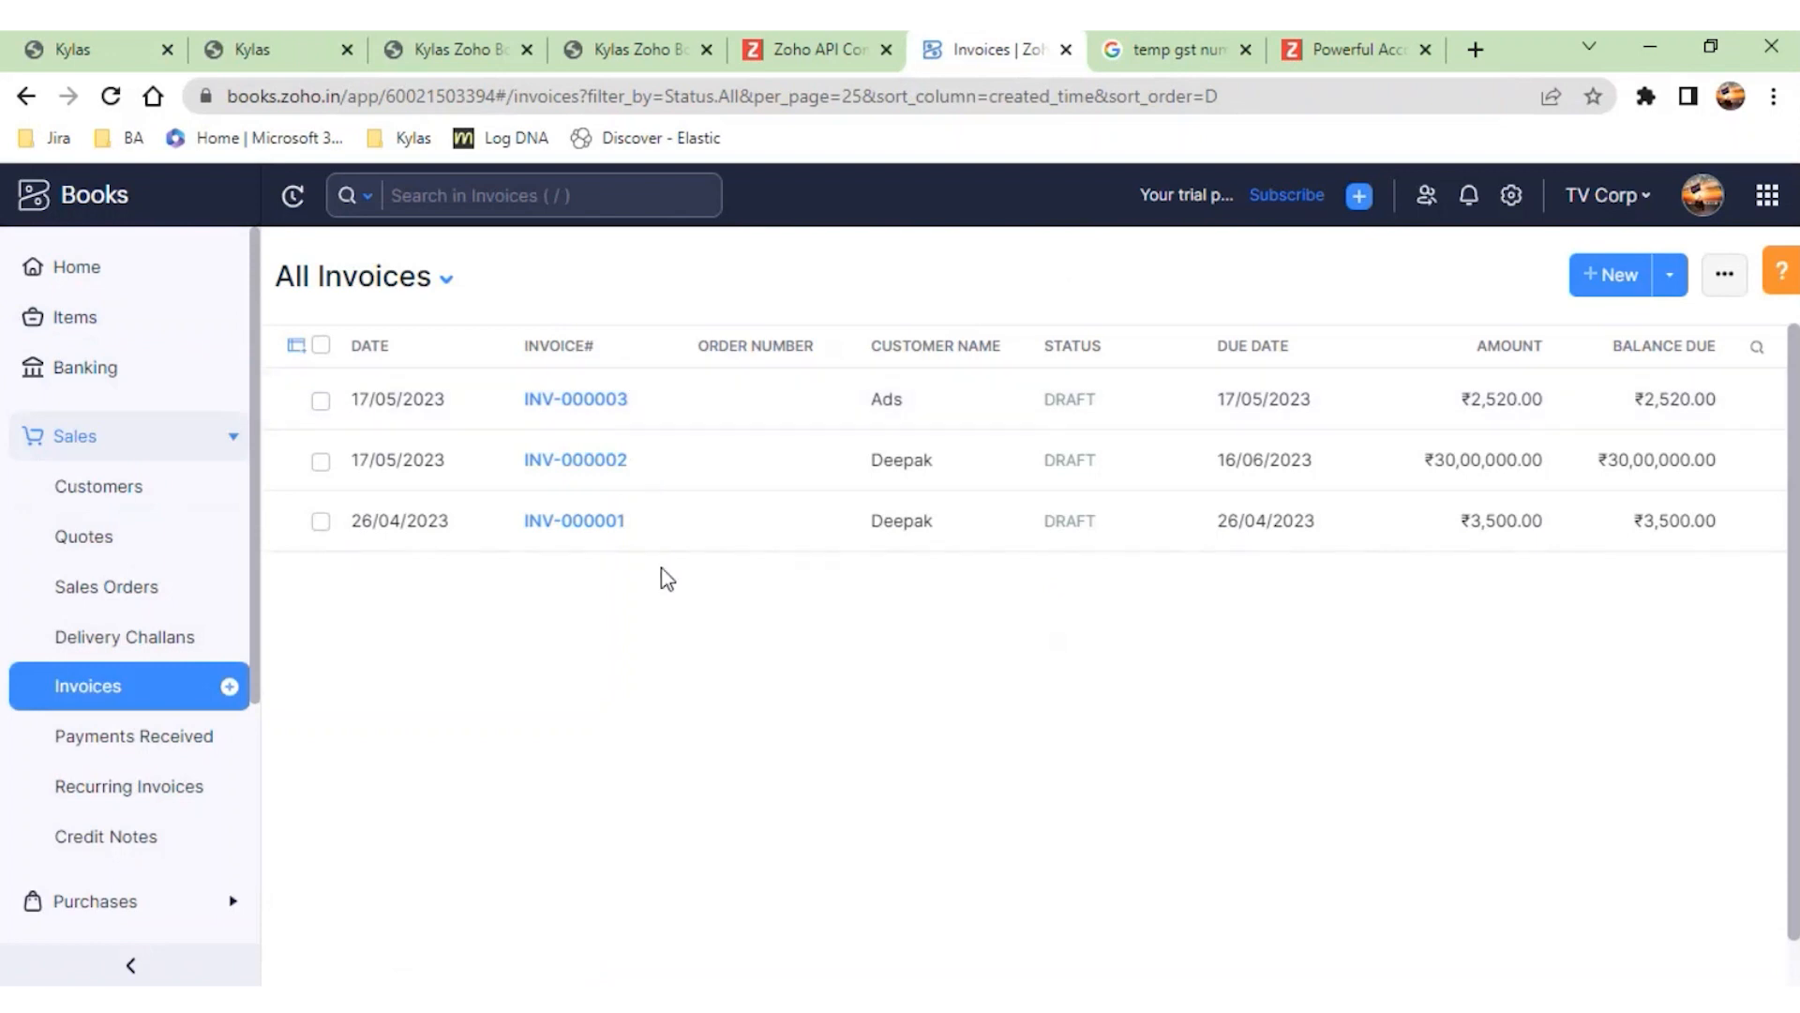
- Switch back to the Generate Invoice form in Kylas and try to save the invoice
{"action": "left_click", "coordinate": [284, 52]}
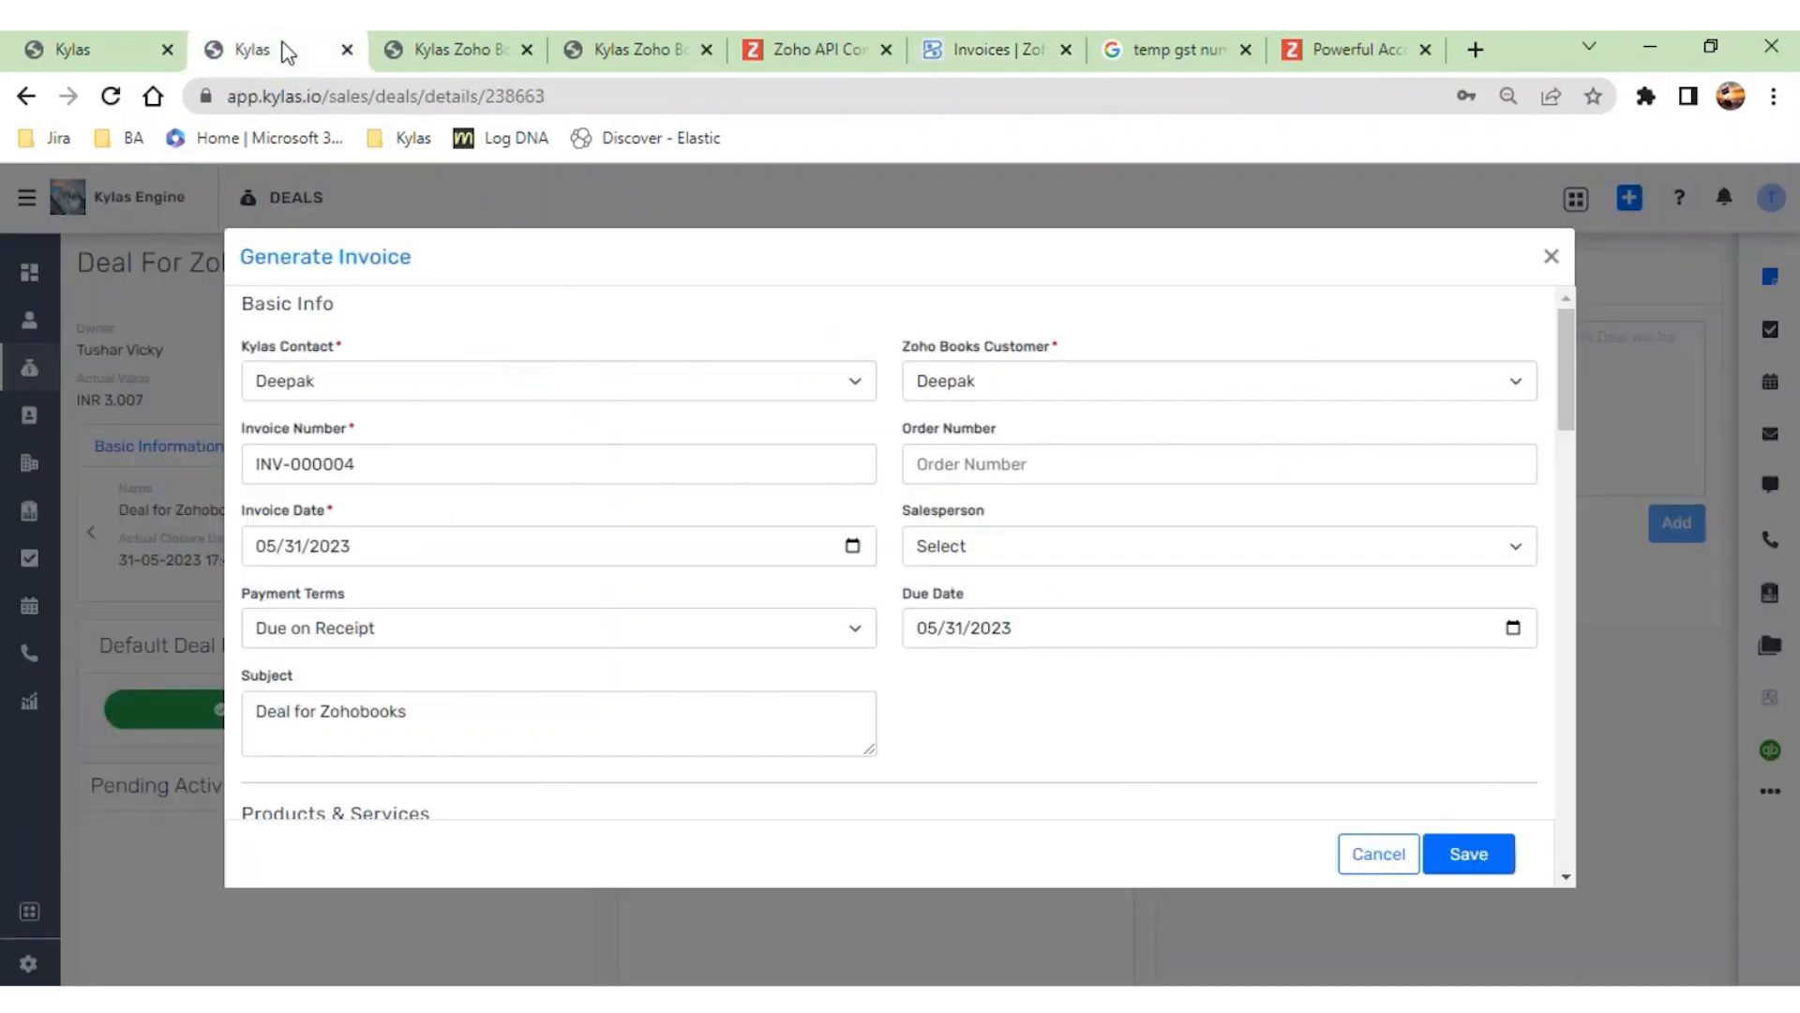
{"action": "left_click", "coordinate": [1467, 855]}
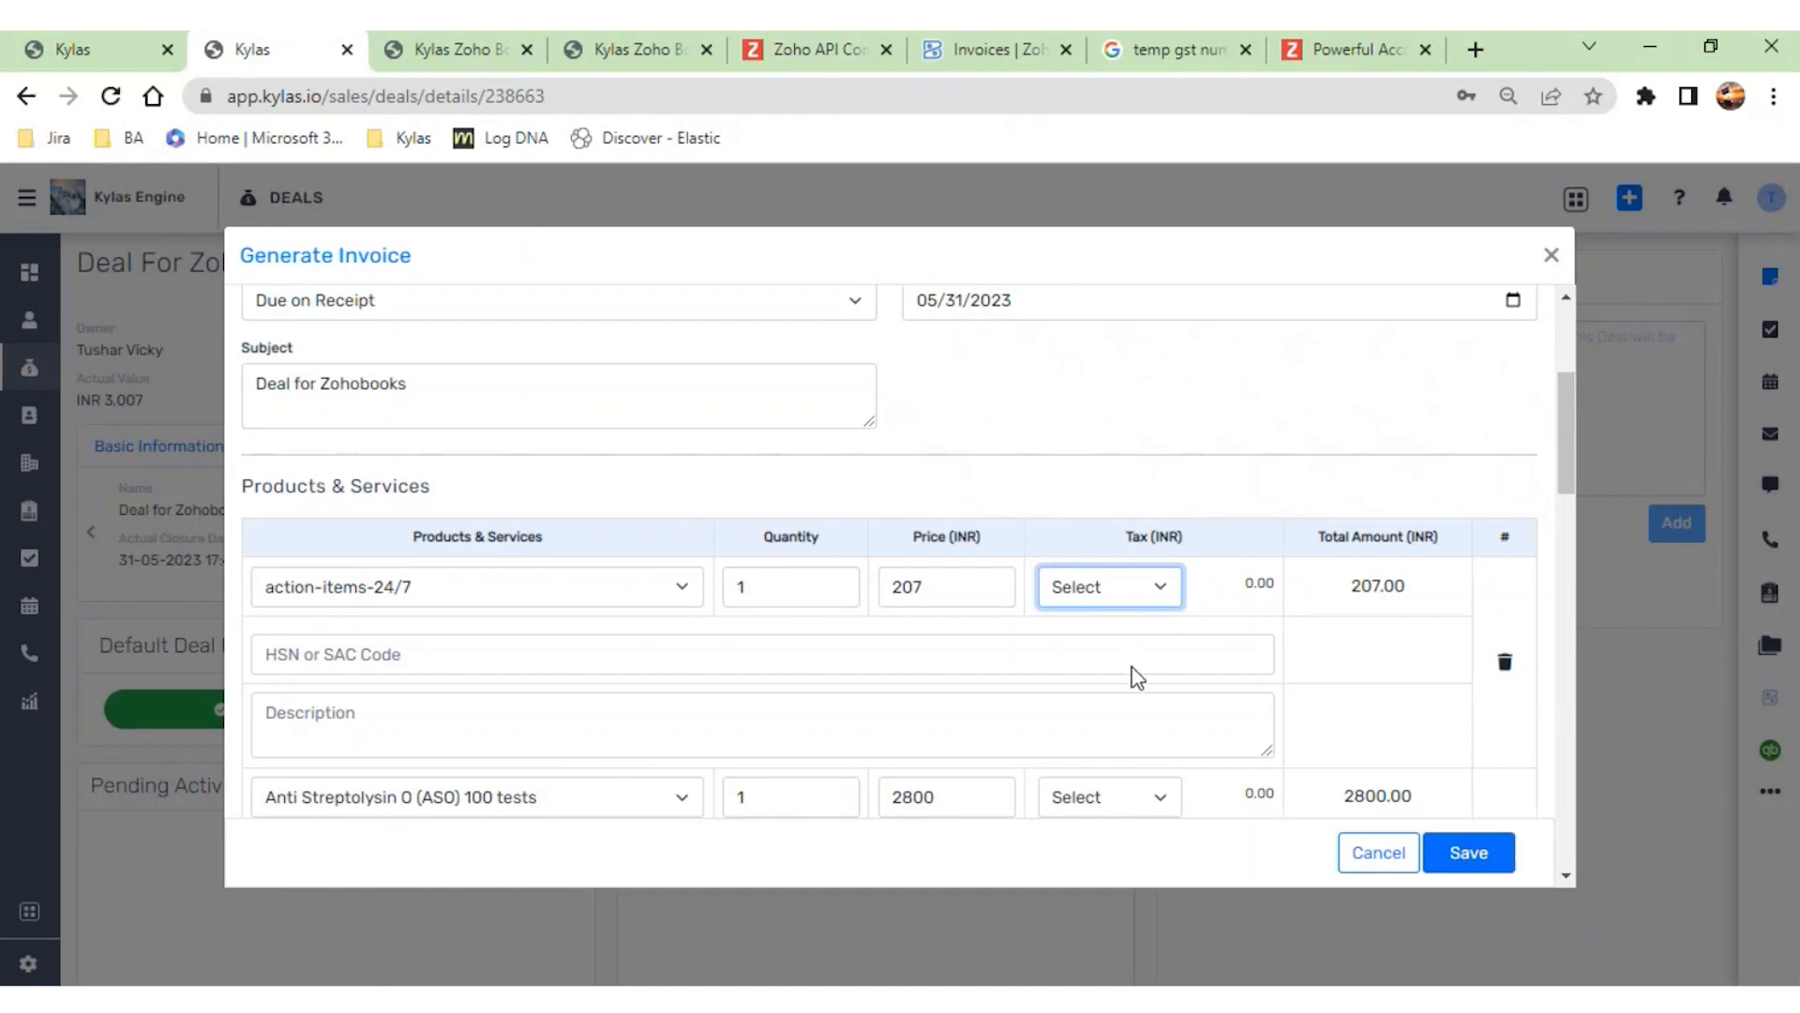
- Set the tax of both product lines to Non-Taxable and try to save the invoice
{"action": "key", "text": "Down"}
{"action": "left_click", "coordinate": [1443, 852]}
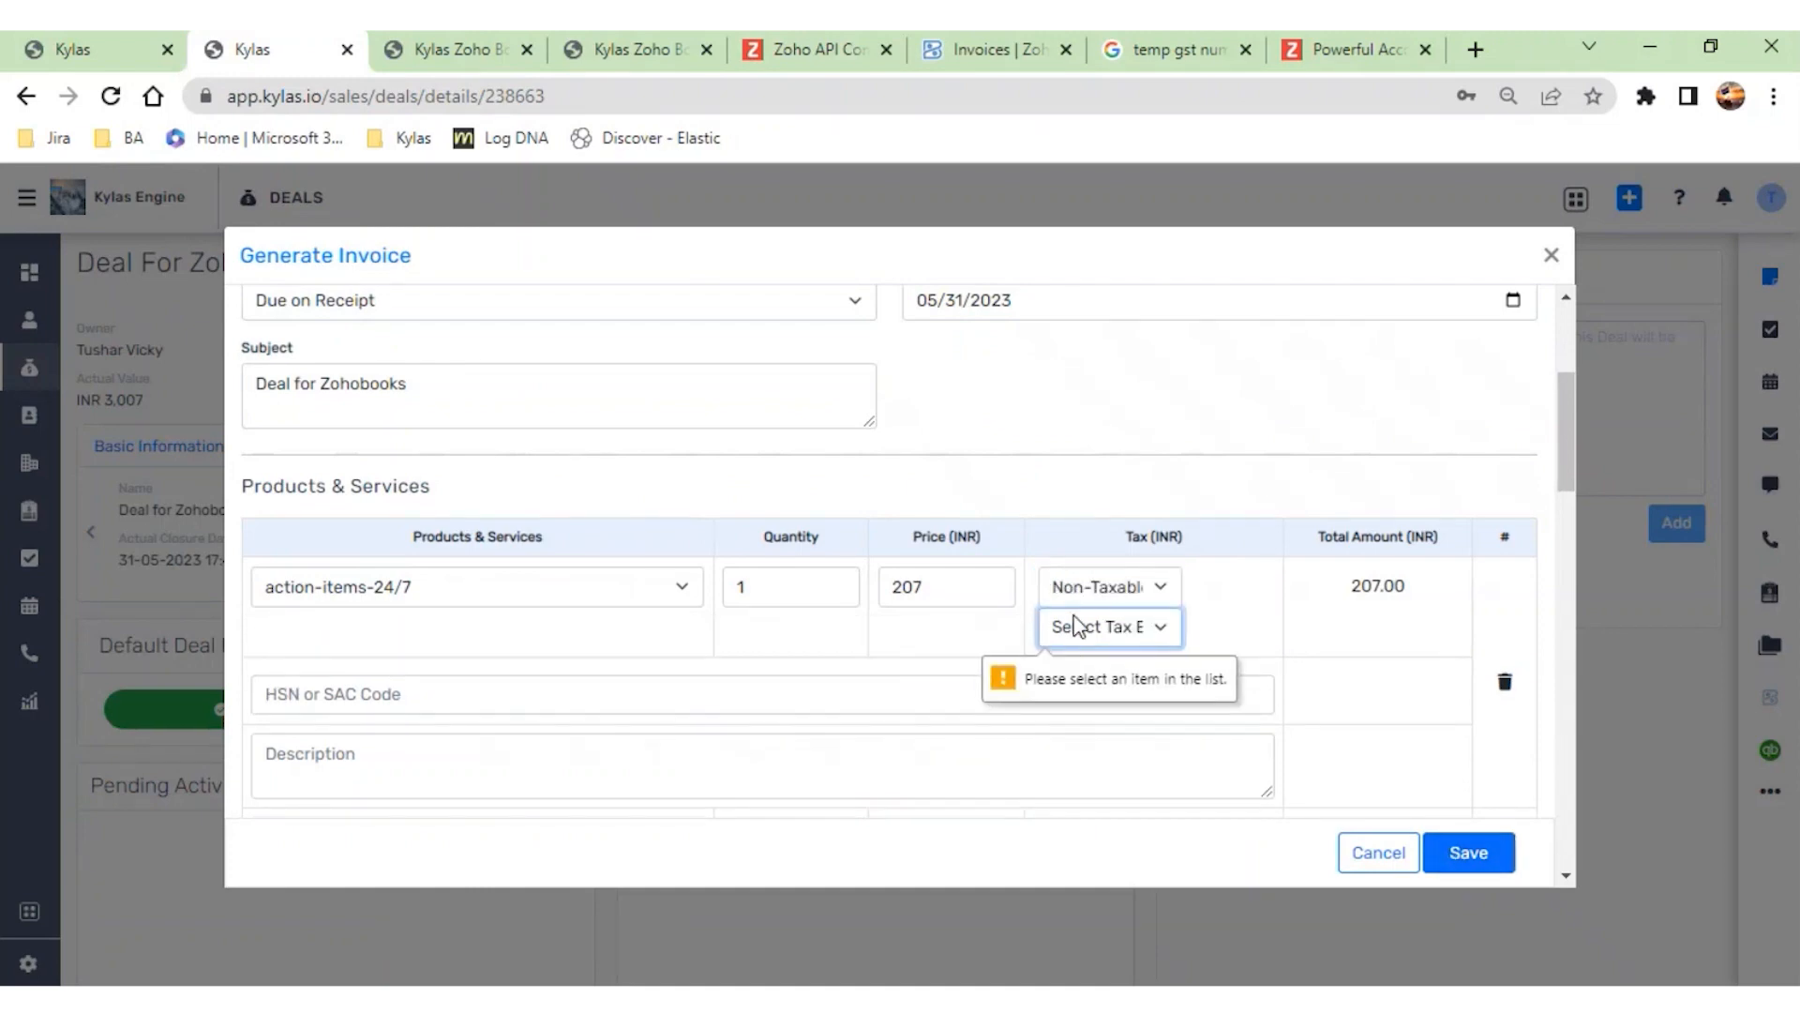
{"action": "scroll", "coordinate": [1110, 671], "scroll_direction": "down", "scroll_amount": 3}
{"action": "left_click", "coordinate": [1123, 624]}
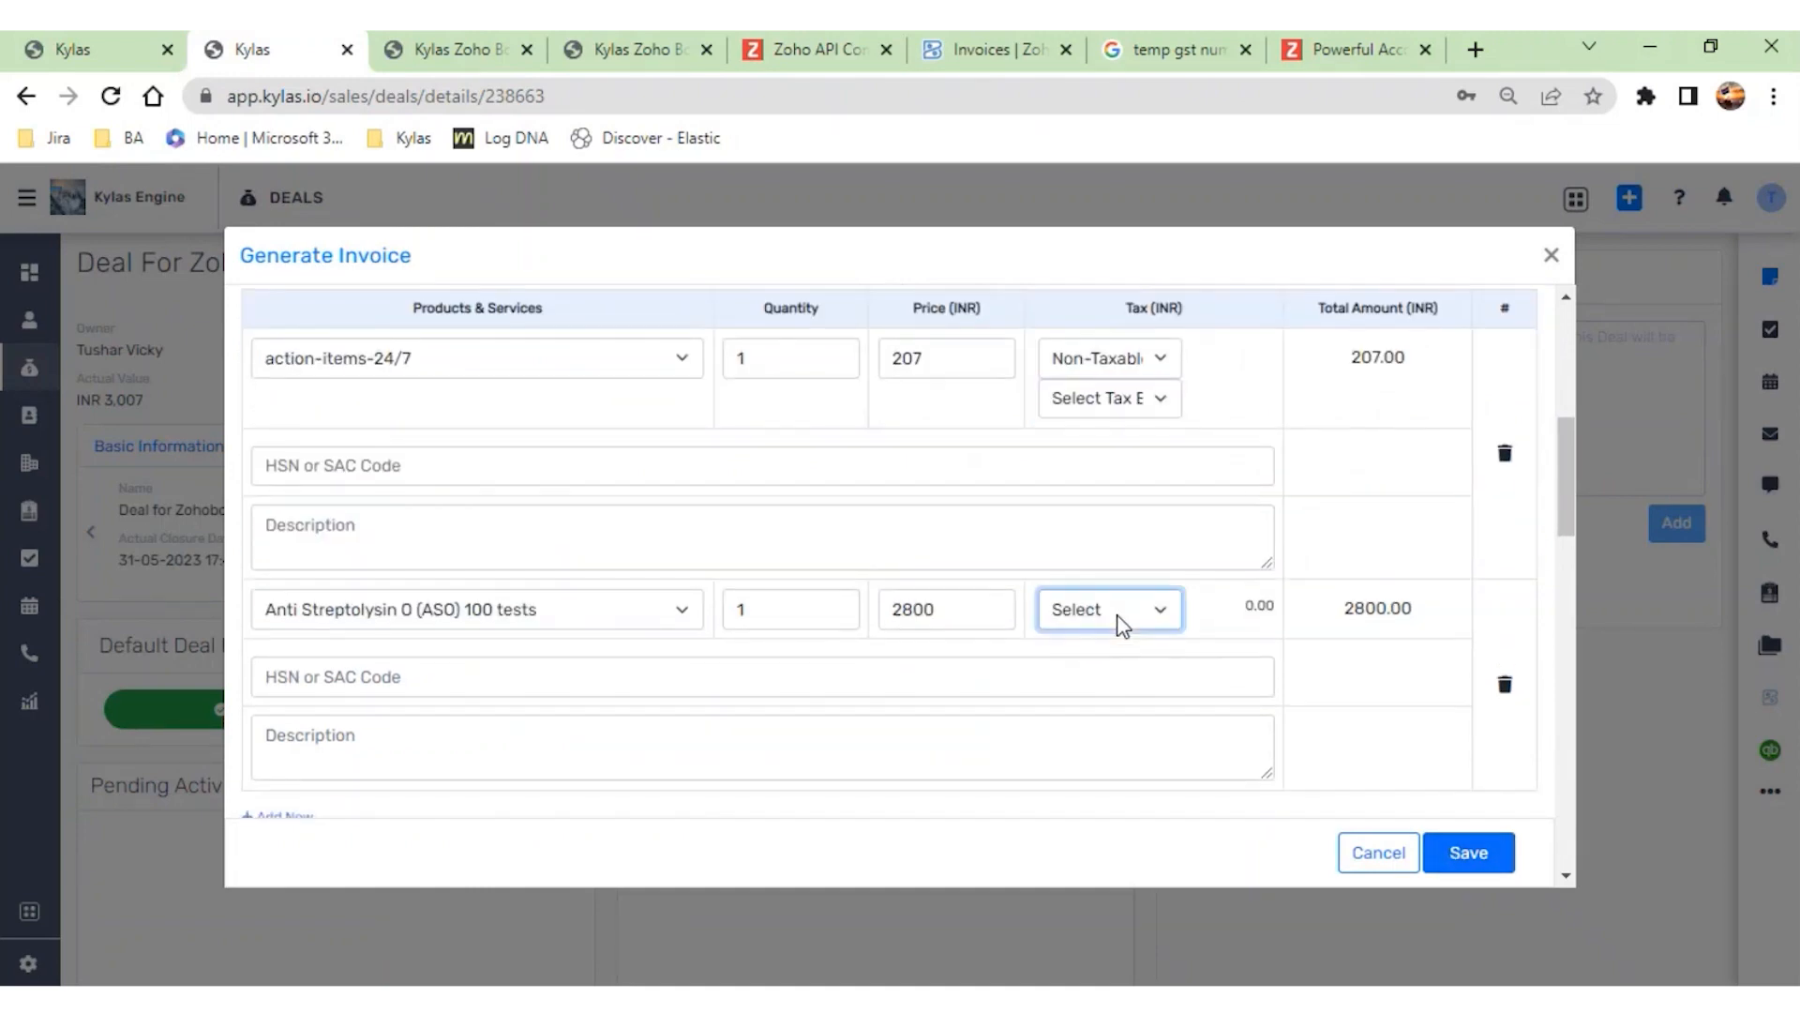
{"action": "key", "text": "Down"}
{"action": "left_click", "coordinate": [1149, 649]}
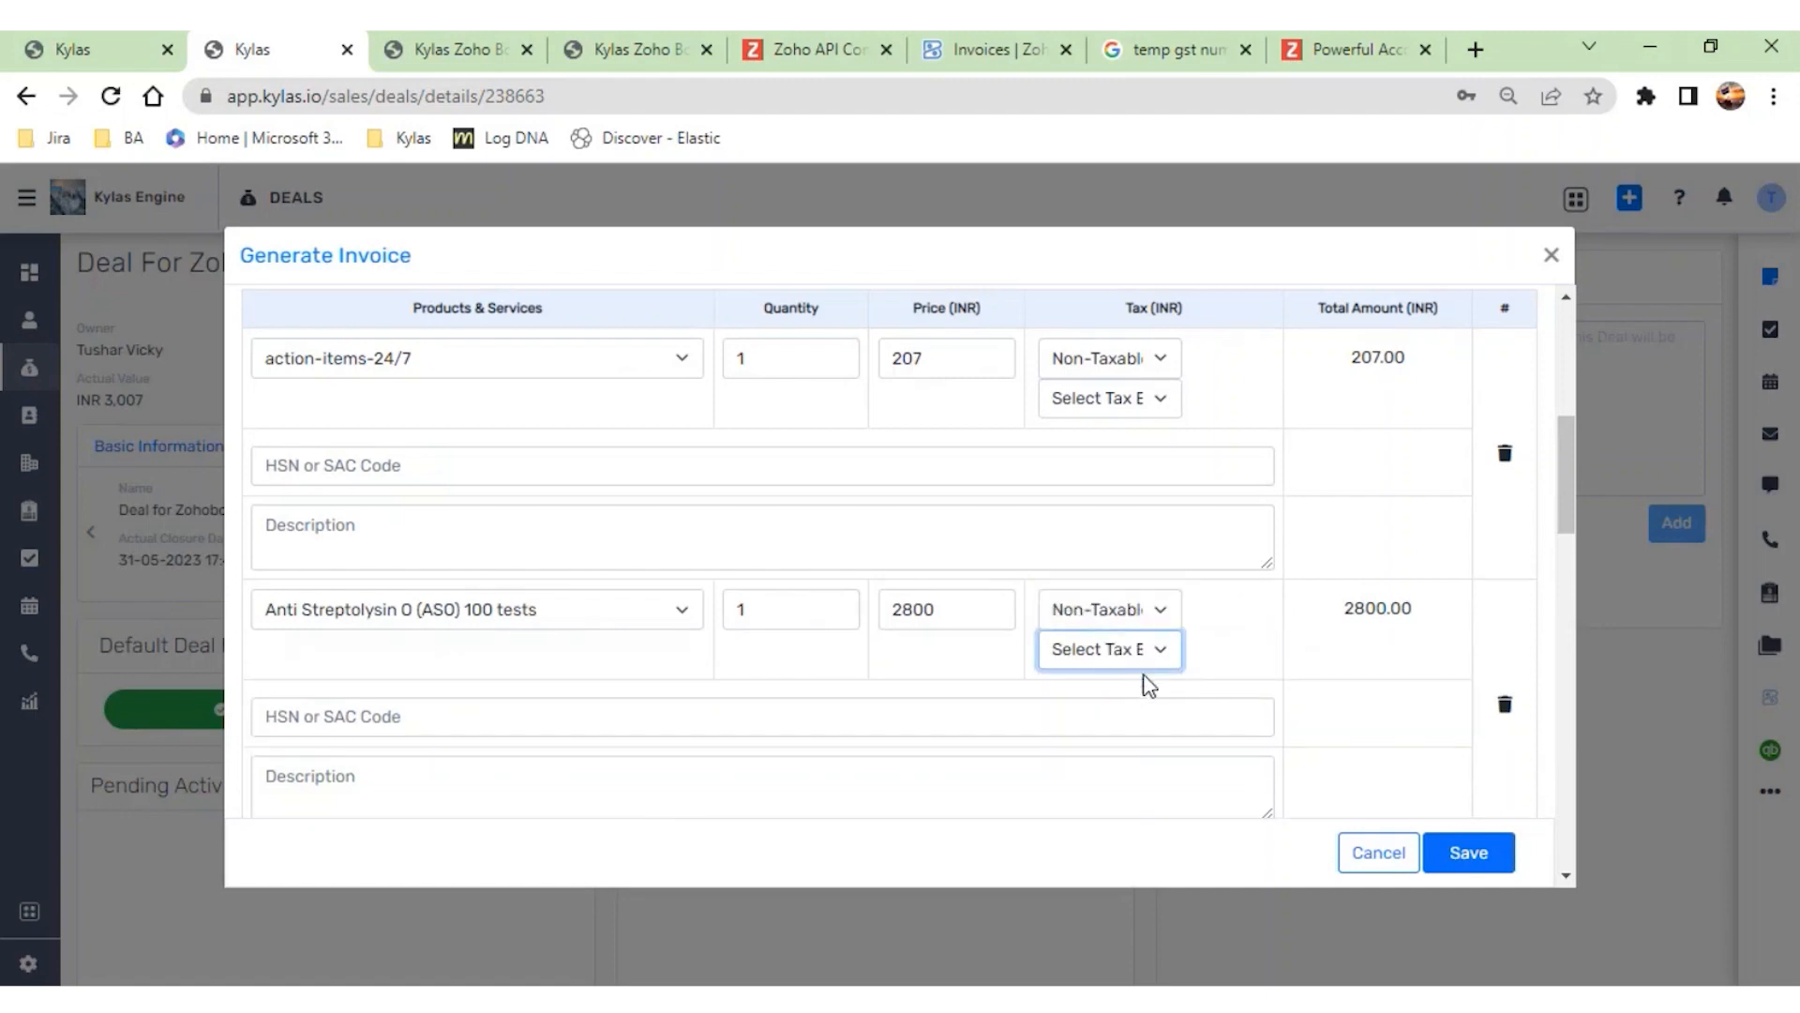
{"action": "left_click", "coordinate": [1446, 855]}
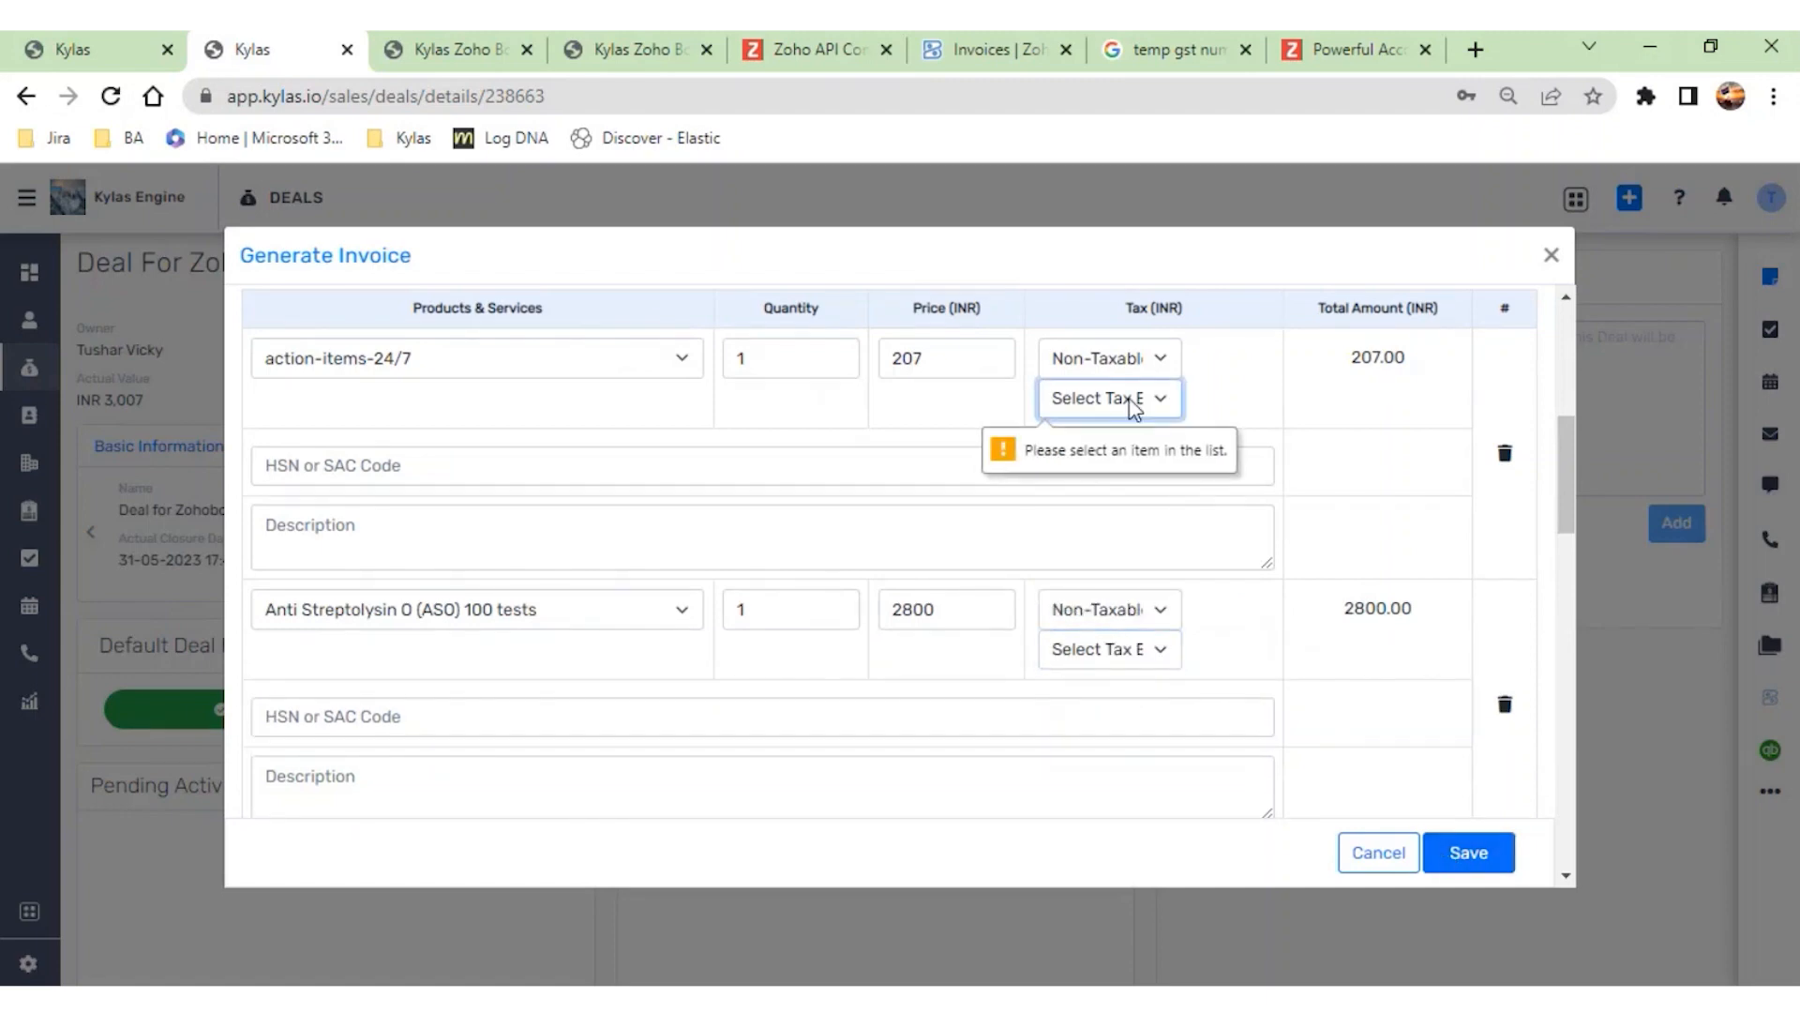
- Set the tax of both product lines to GST18 [18%] and save the invoice
{"action": "left_click", "coordinate": [1128, 366]}
{"action": "key", "text": "Down"}
{"action": "left_click", "coordinate": [1119, 574]}
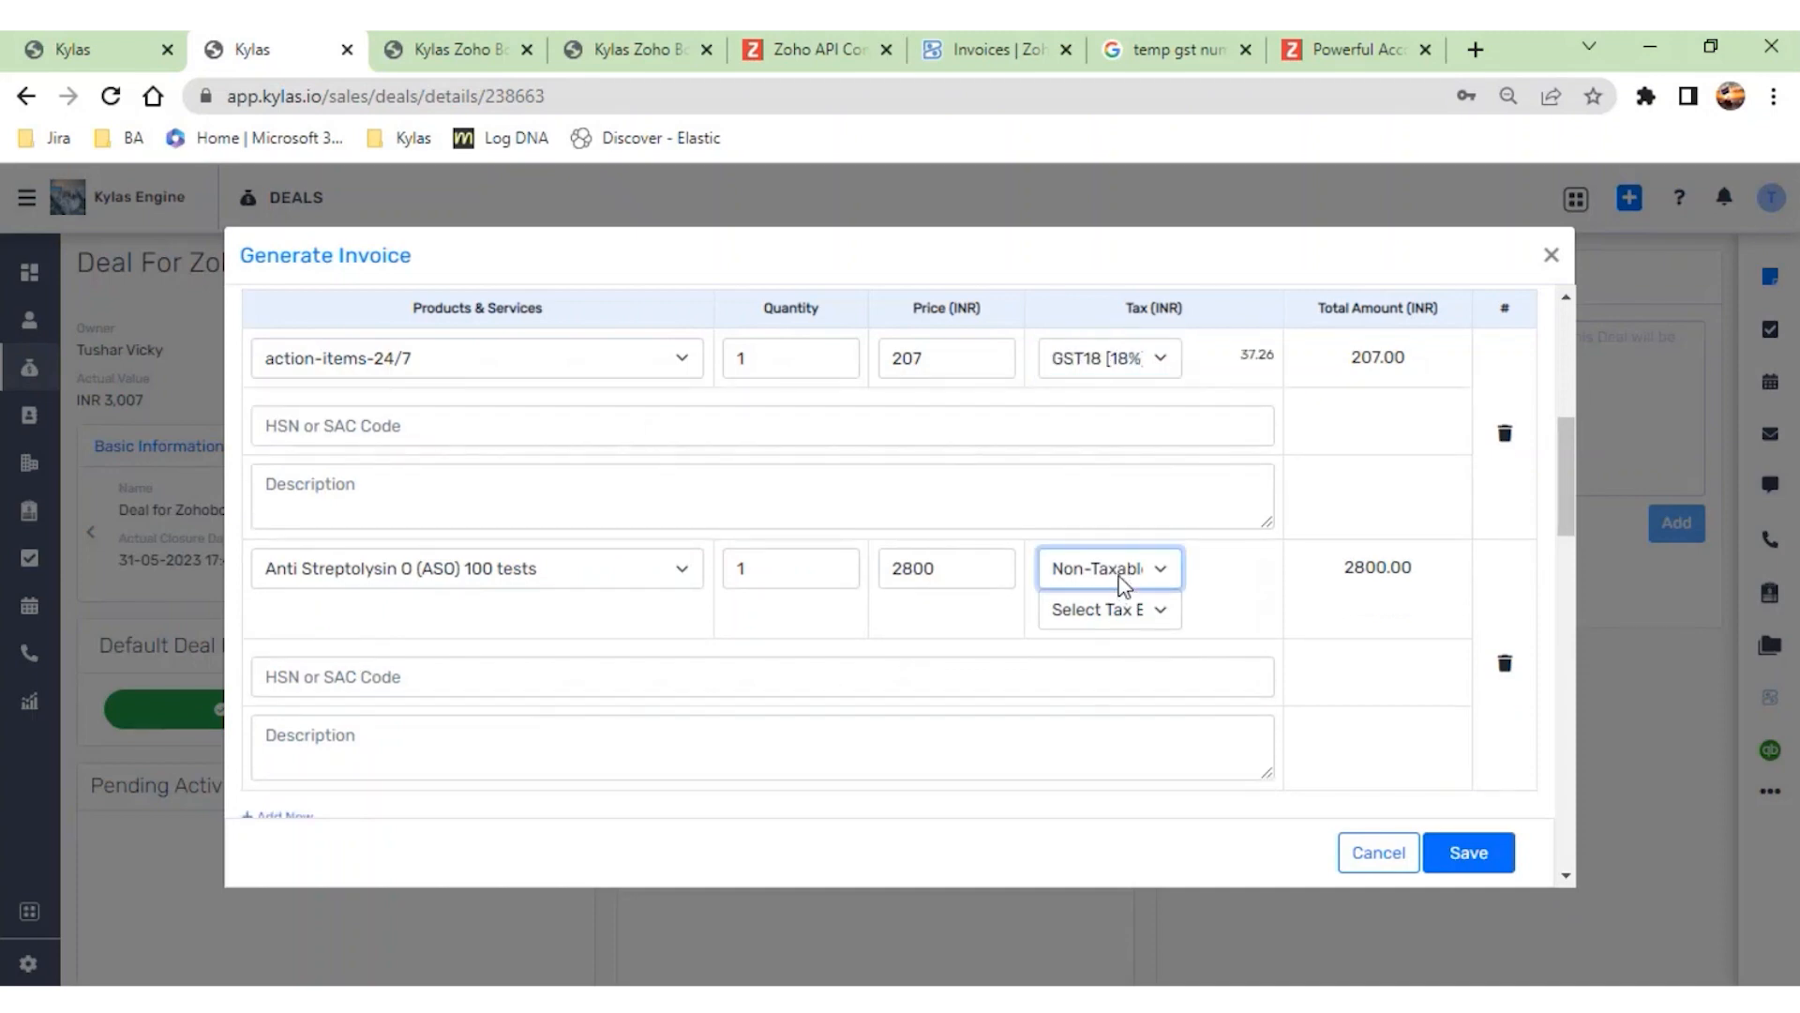
{"action": "key", "text": "Down"}
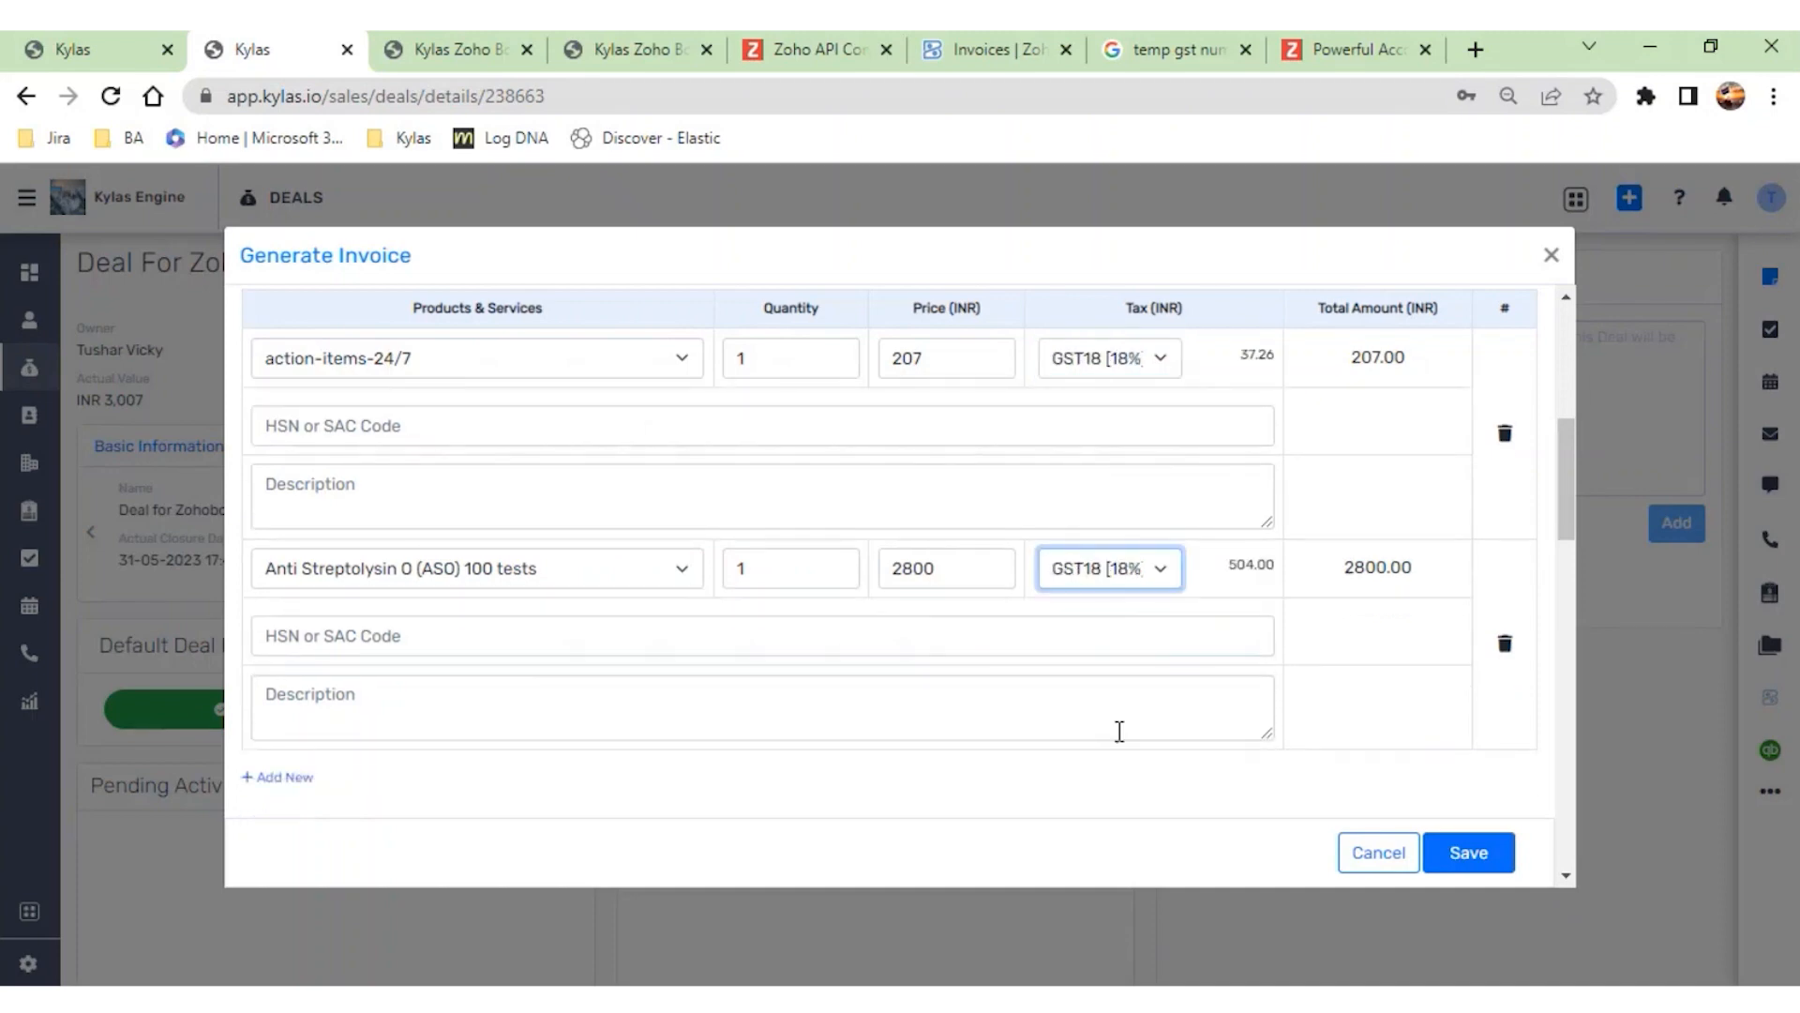
{"action": "left_click", "coordinate": [1468, 870]}
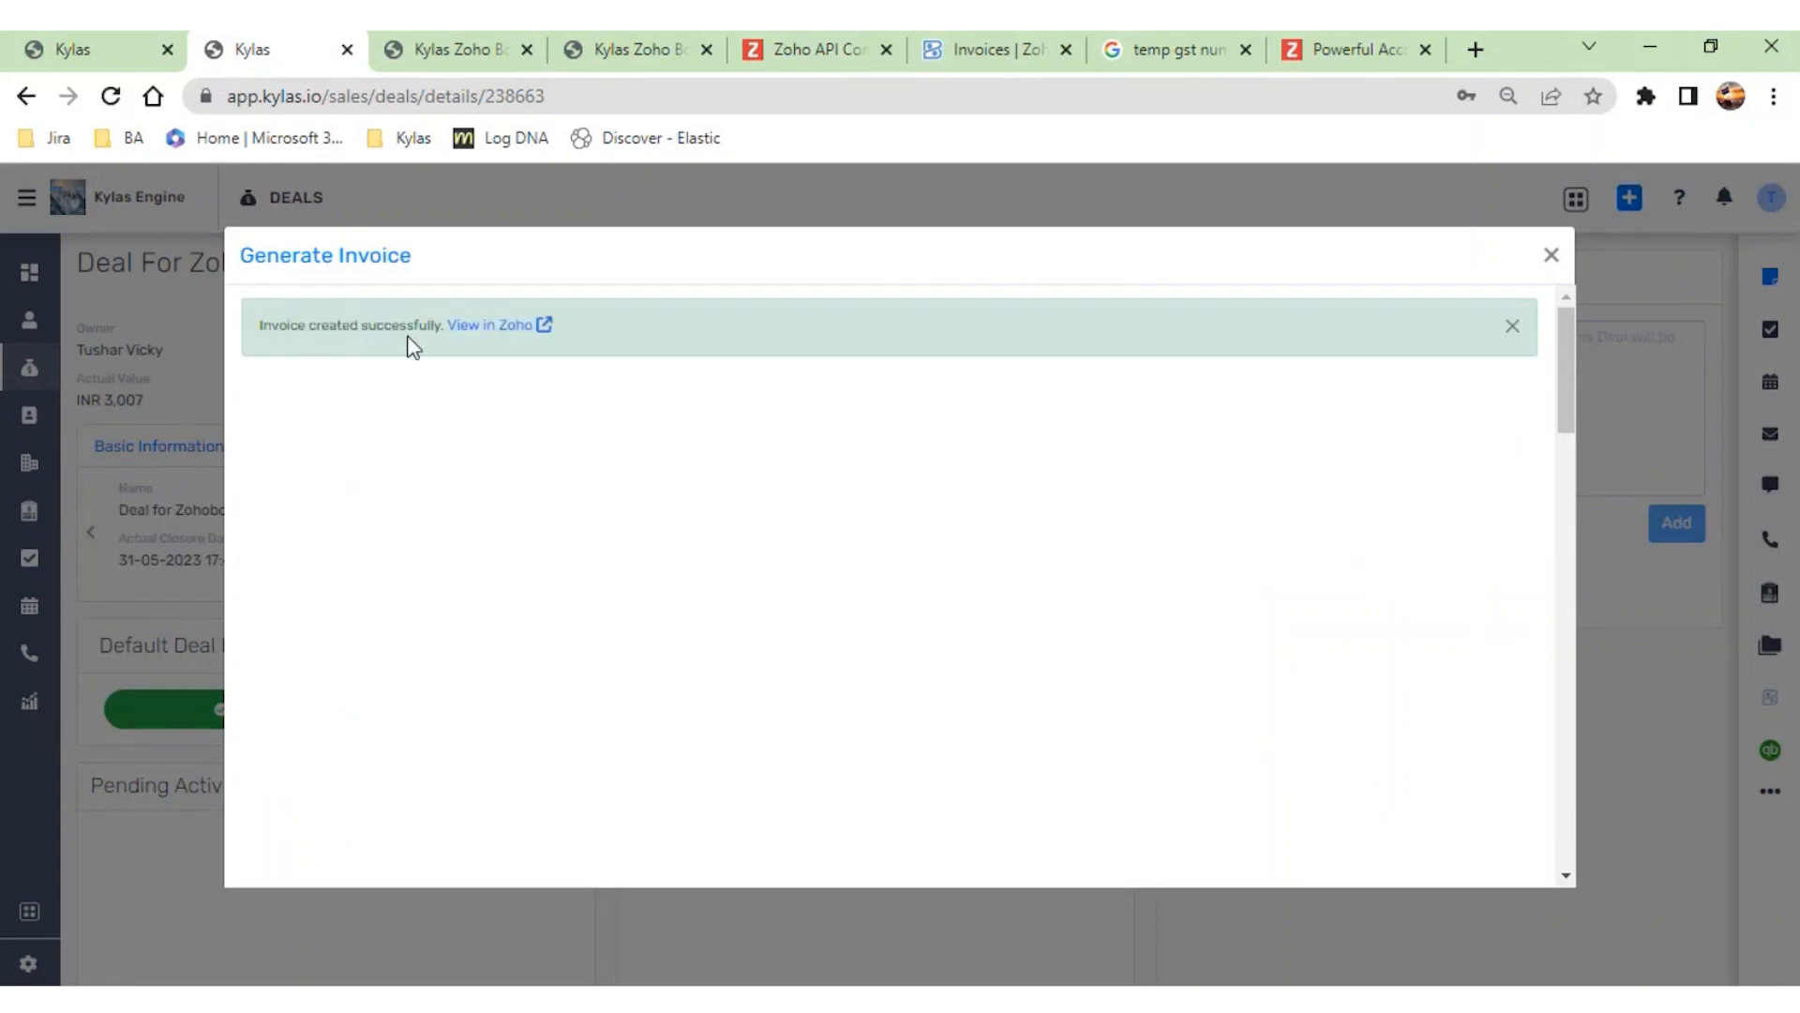
- Open the created invoice in Zoho Books and review its contents, PDF/print options and mail/SMS options
{"action": "left_click", "coordinate": [505, 339]}
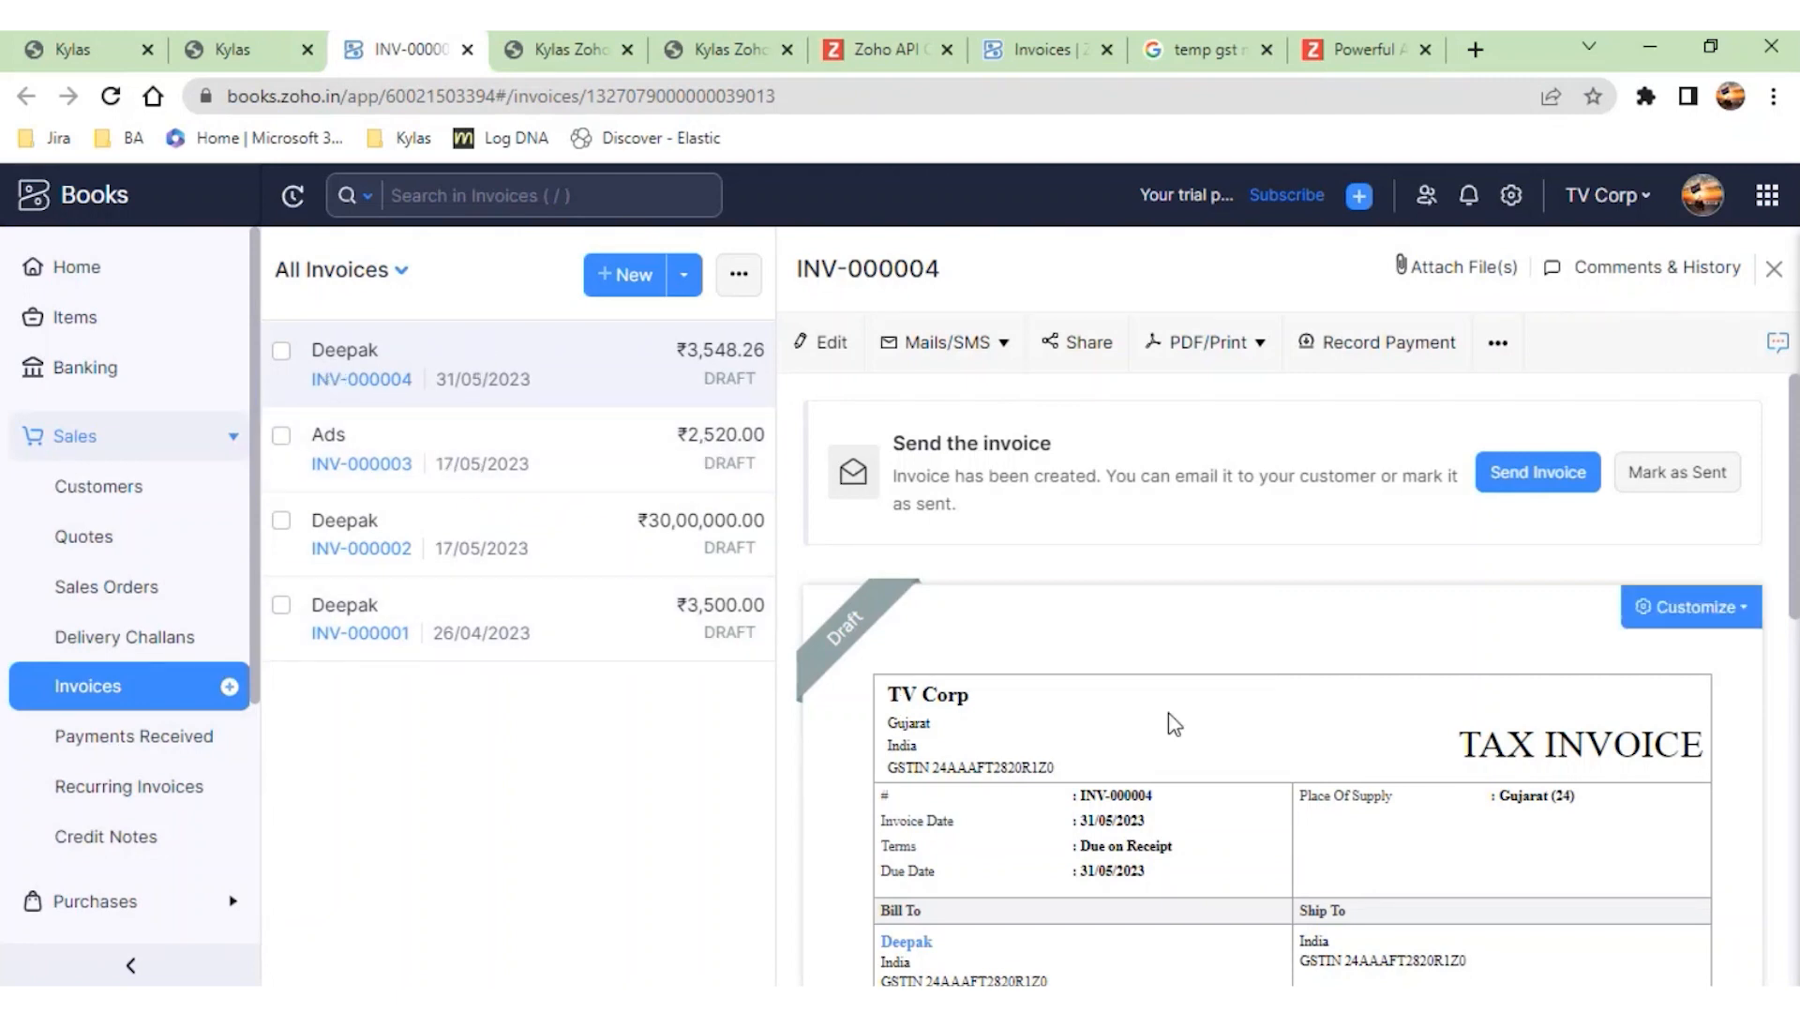
{"action": "scroll", "coordinate": [1172, 723], "scroll_direction": "down", "scroll_amount": 3}
{"action": "scroll", "coordinate": [1172, 723], "scroll_direction": "down", "scroll_amount": 3}
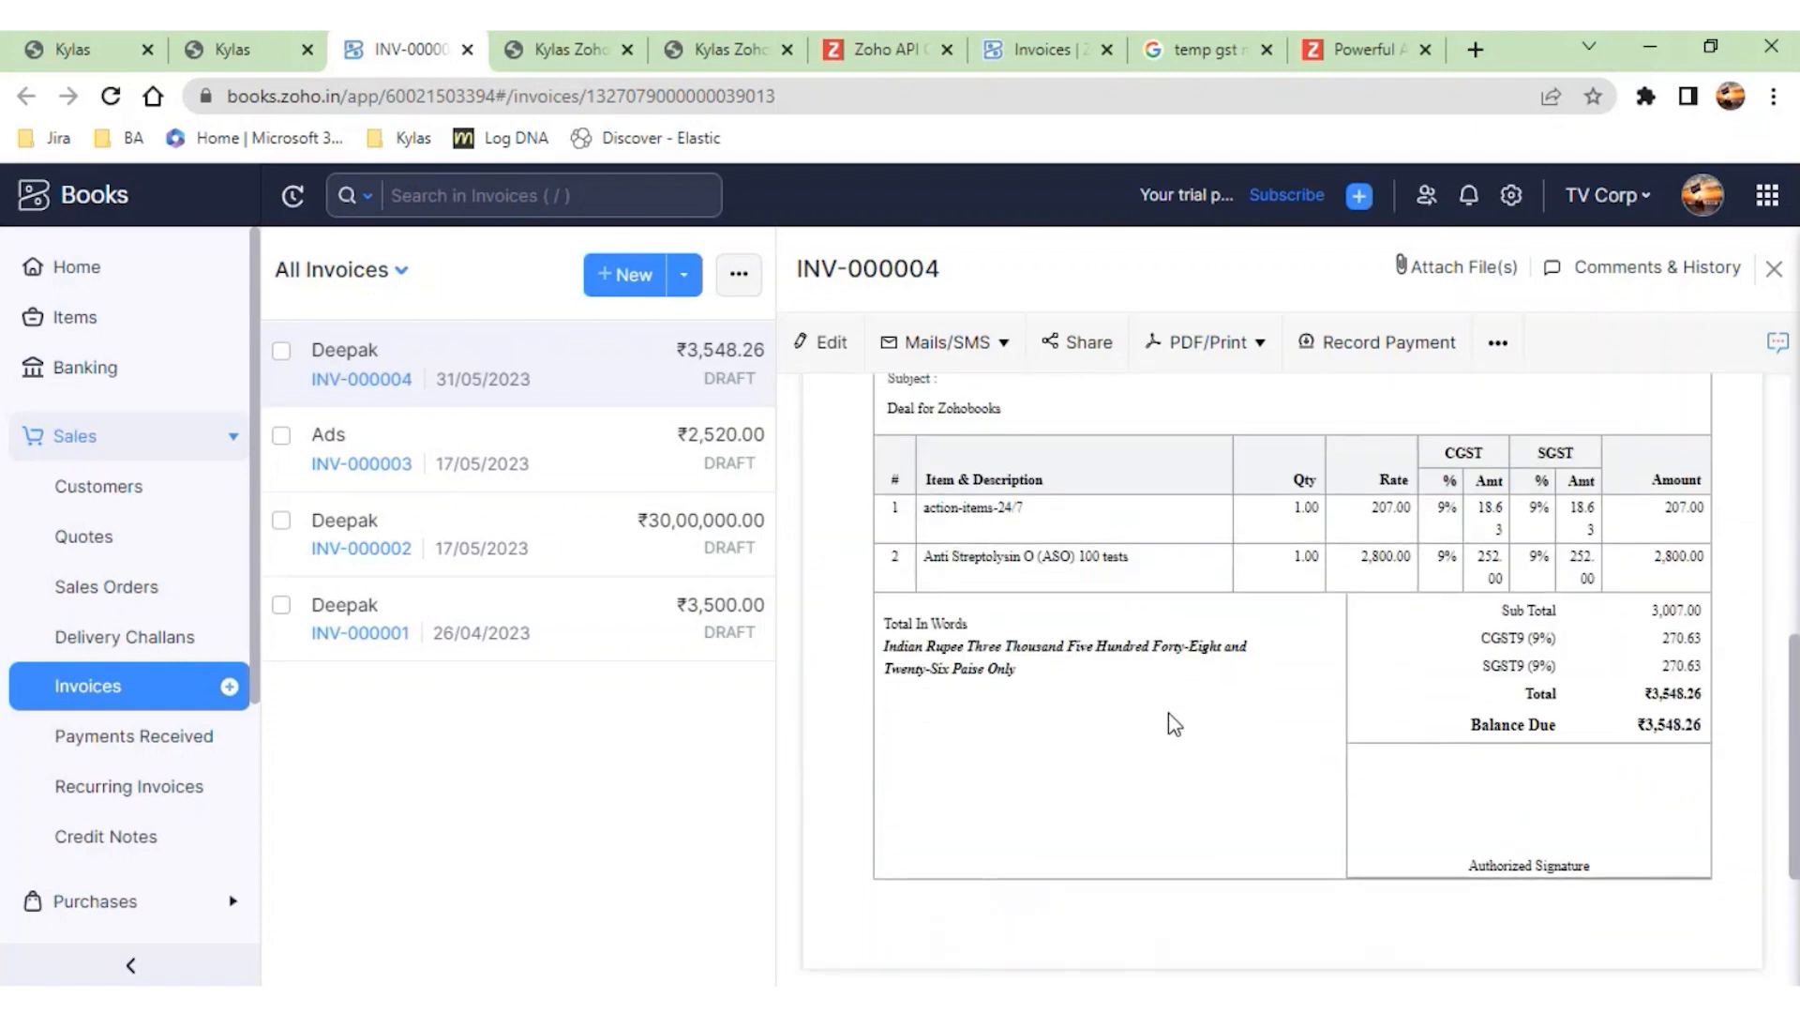
{"action": "scroll", "coordinate": [1329, 525], "scroll_direction": "up", "scroll_amount": 3}
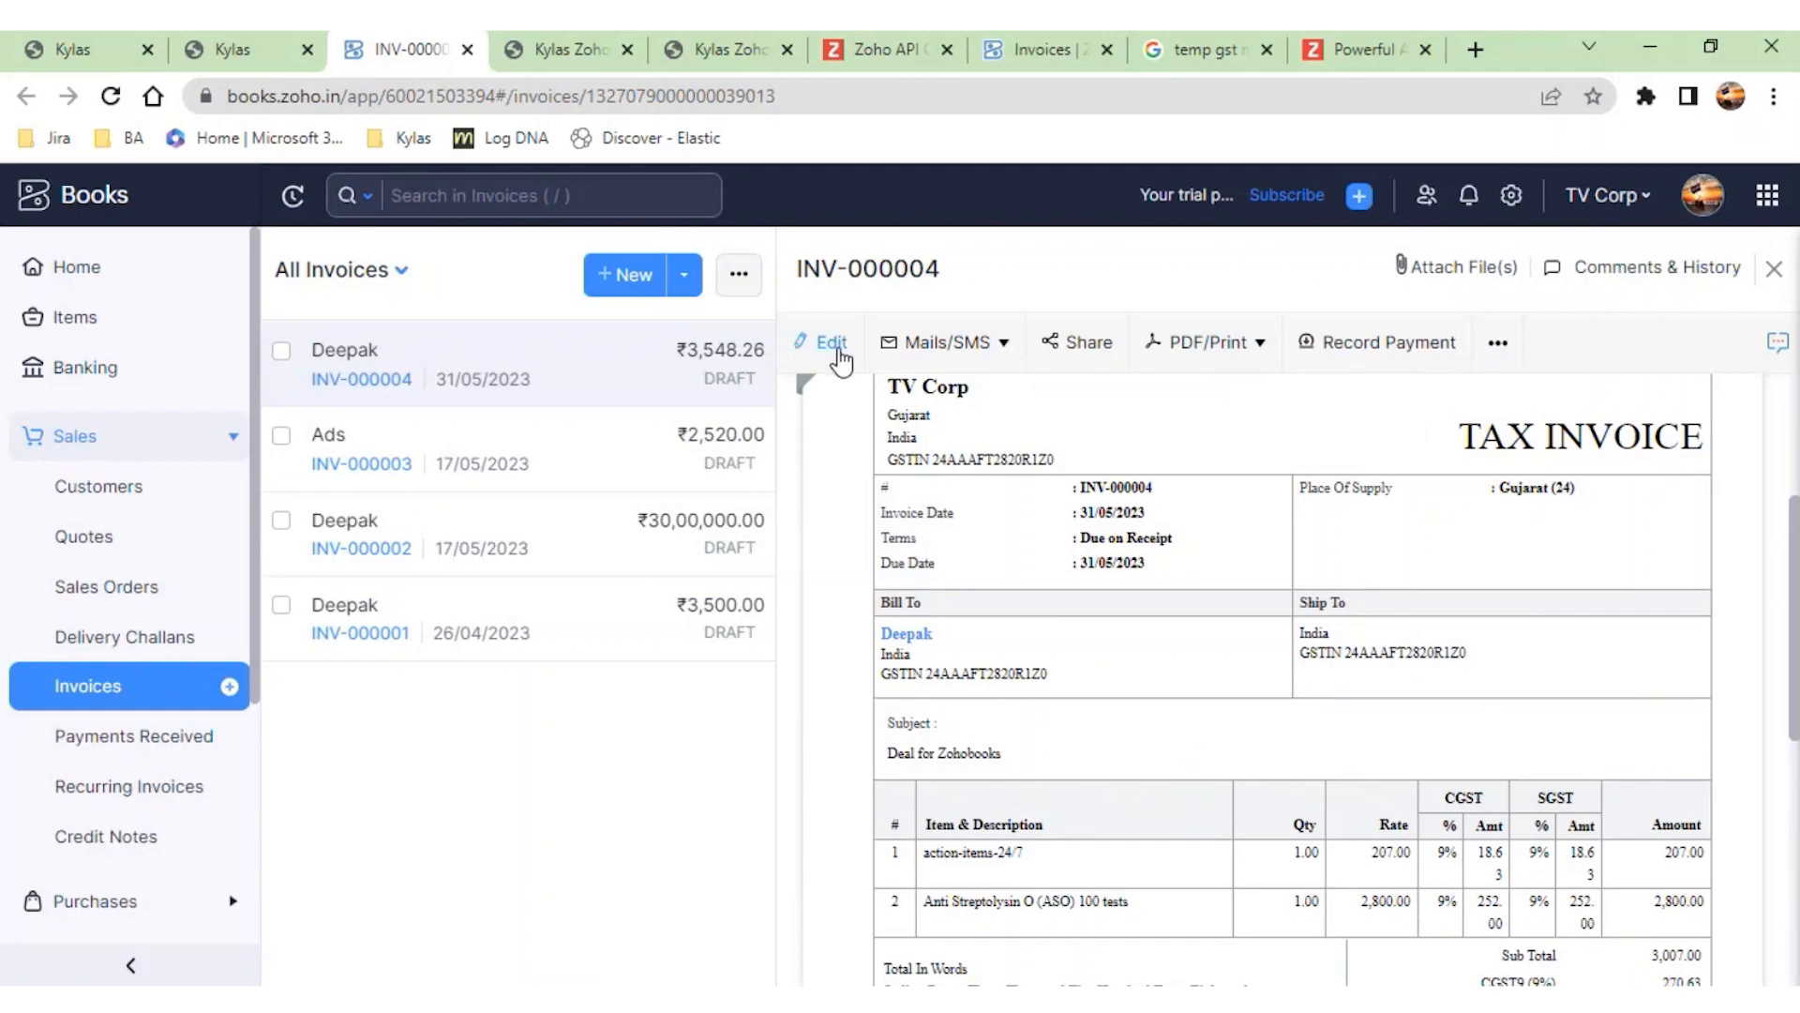
{"action": "left_click", "coordinate": [1266, 347]}
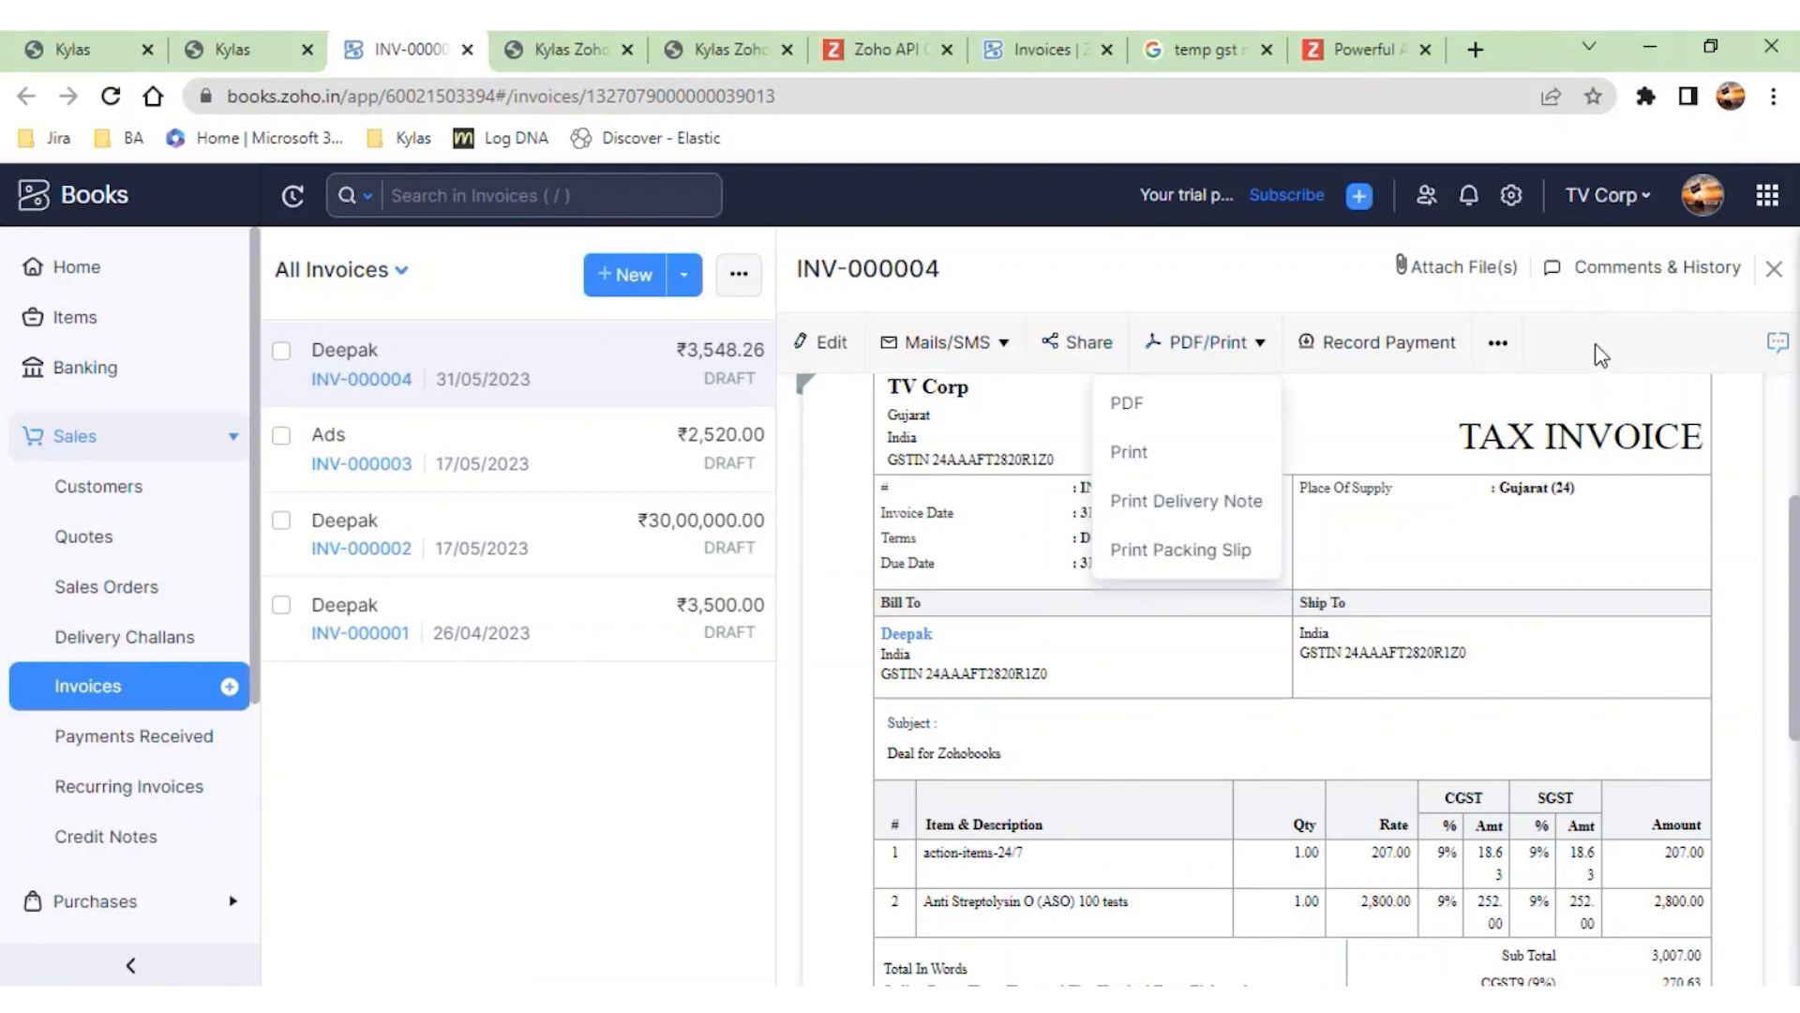
{"action": "left_click", "coordinate": [948, 349]}
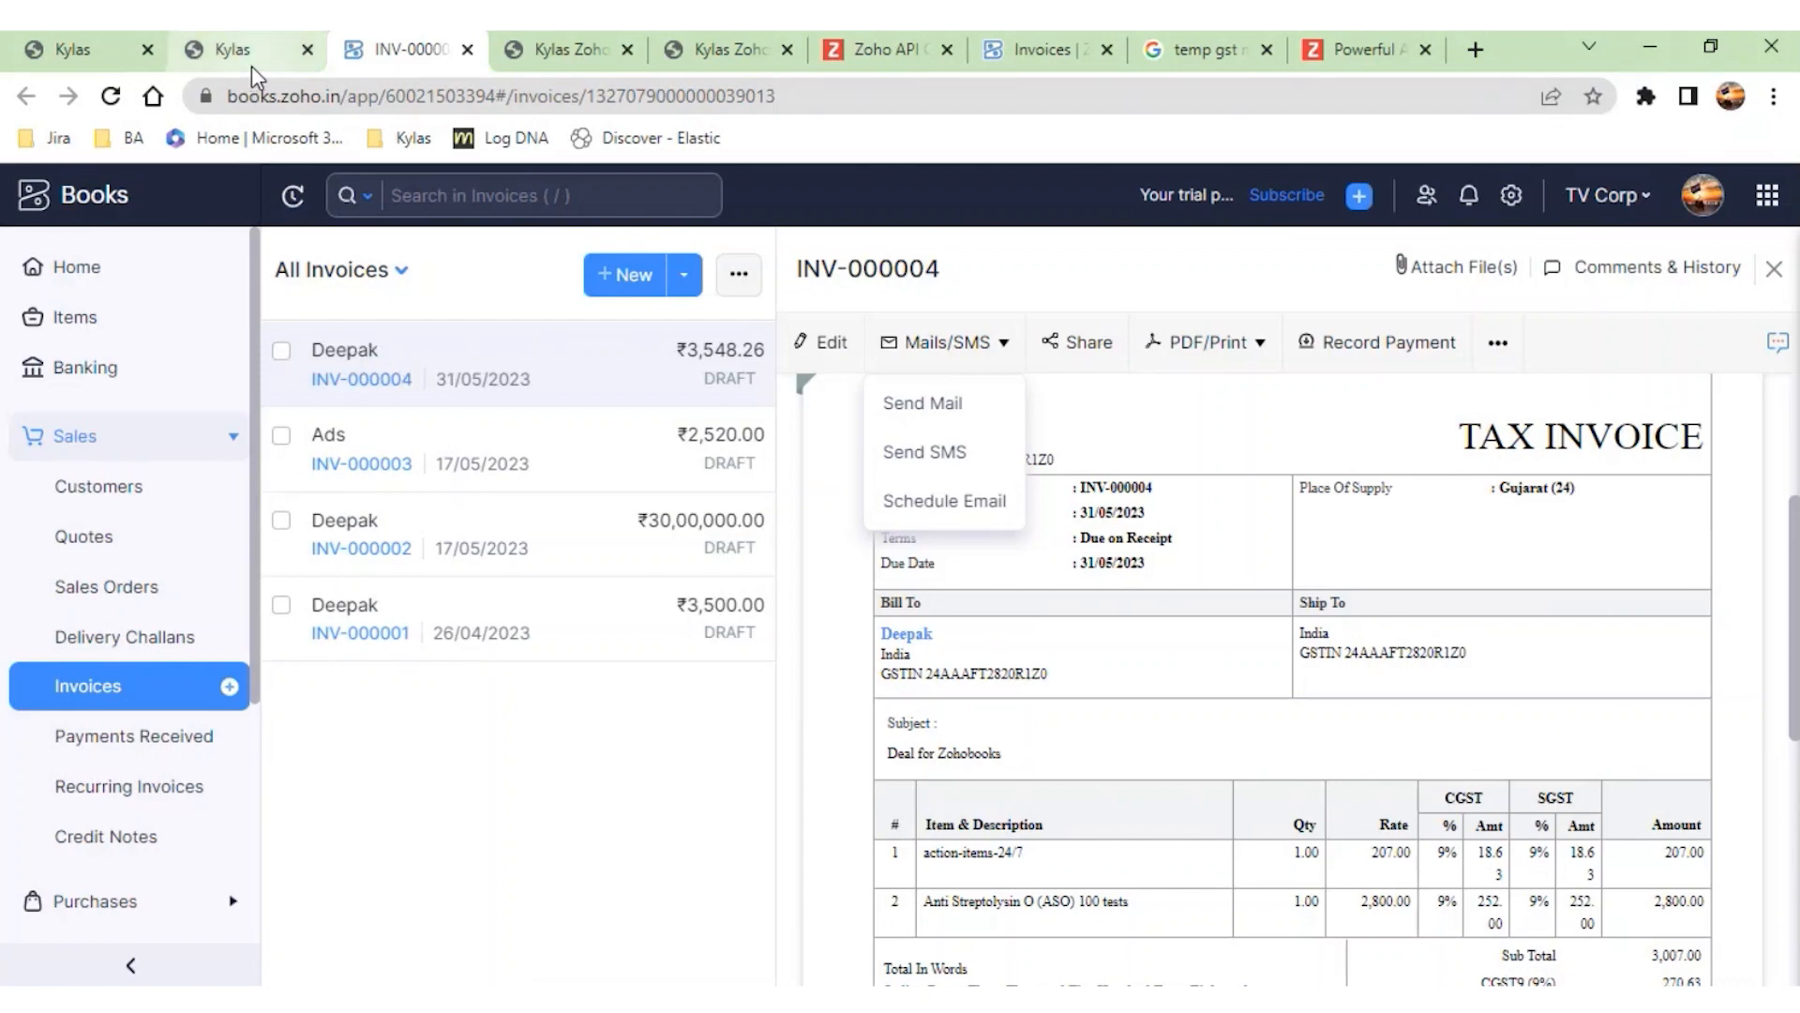
- Return to the Kylas deal, close the Generate Invoice form, and view the deal's Zoho Books invoices
{"action": "left_click", "coordinate": [272, 42]}
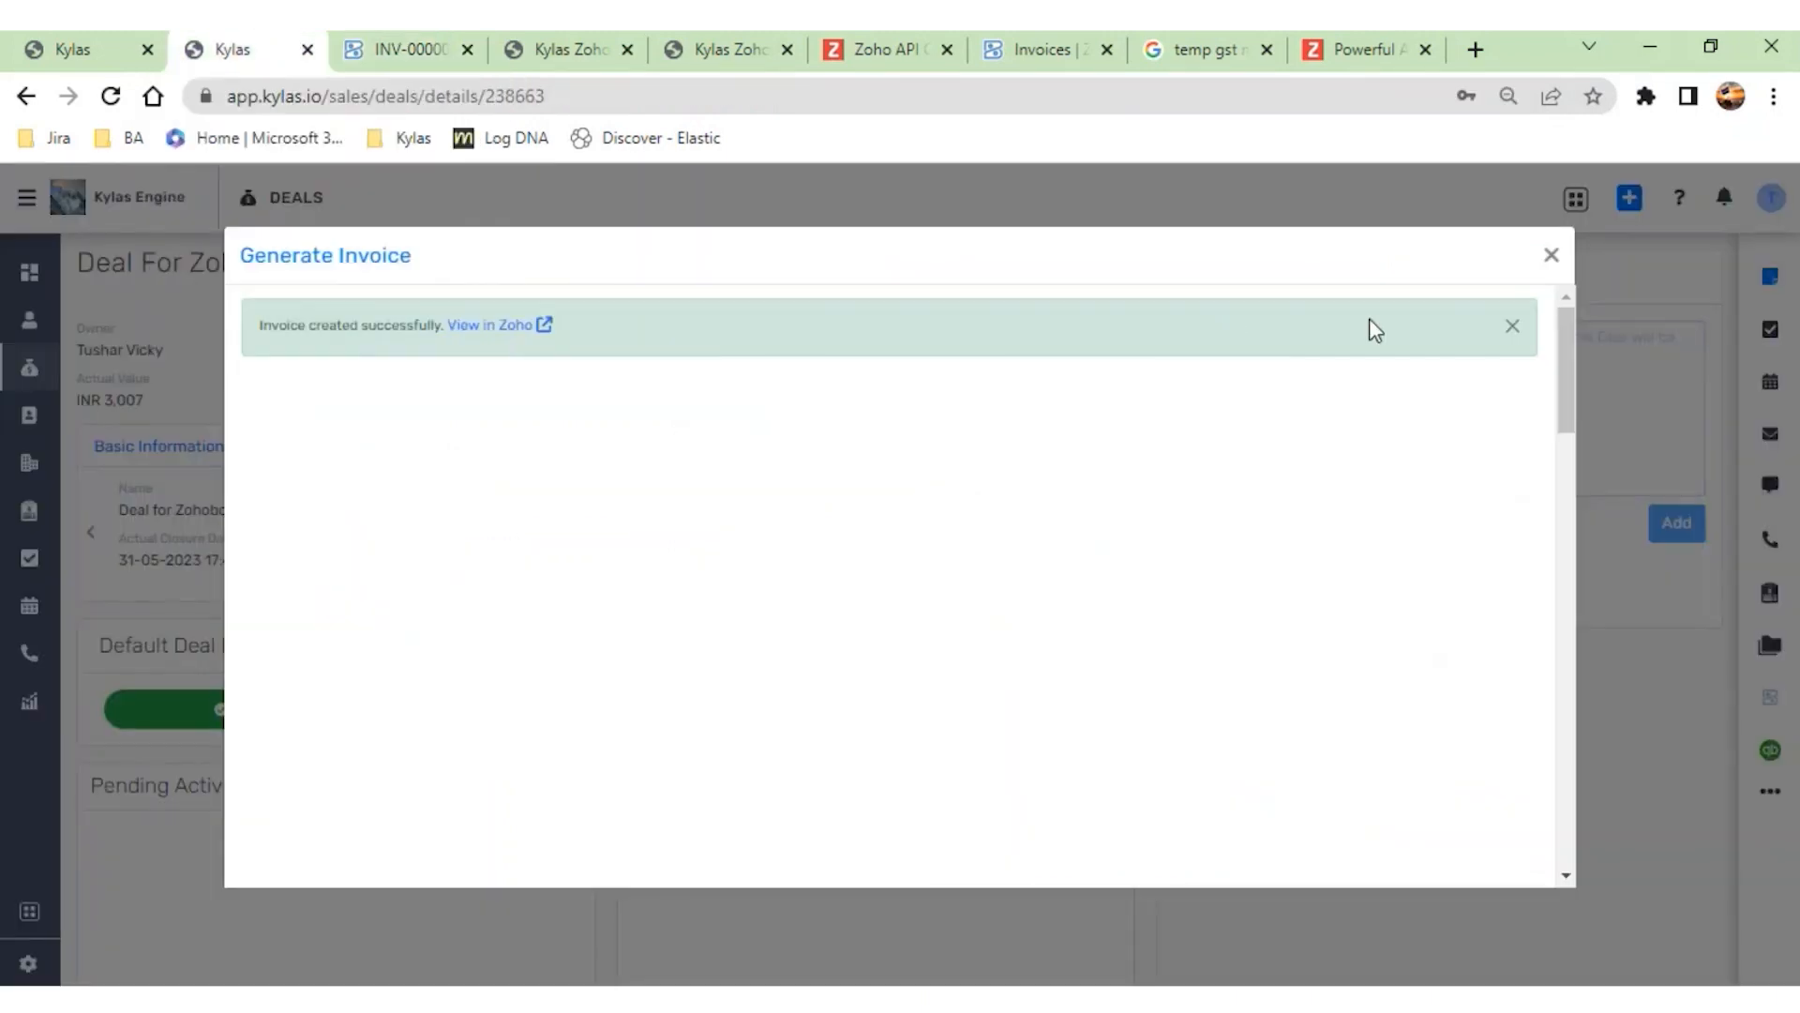
{"action": "left_click", "coordinate": [1551, 257]}
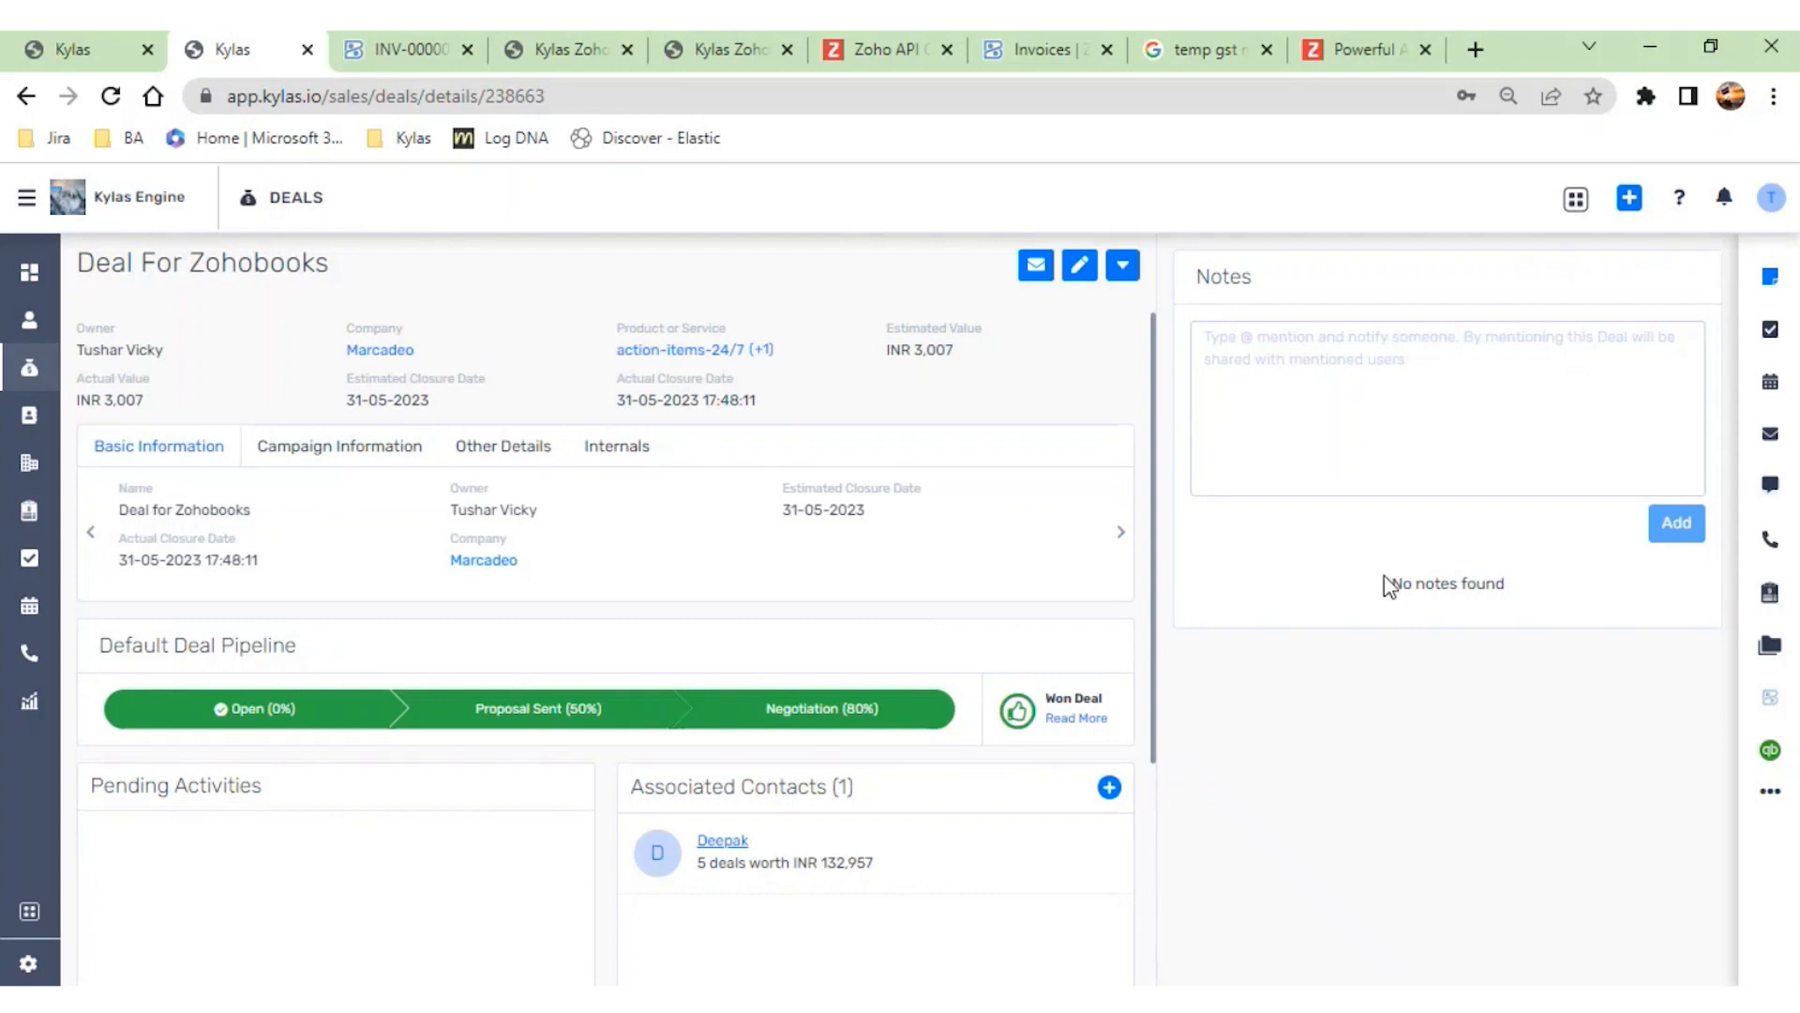
{"action": "left_click", "coordinate": [1767, 713]}
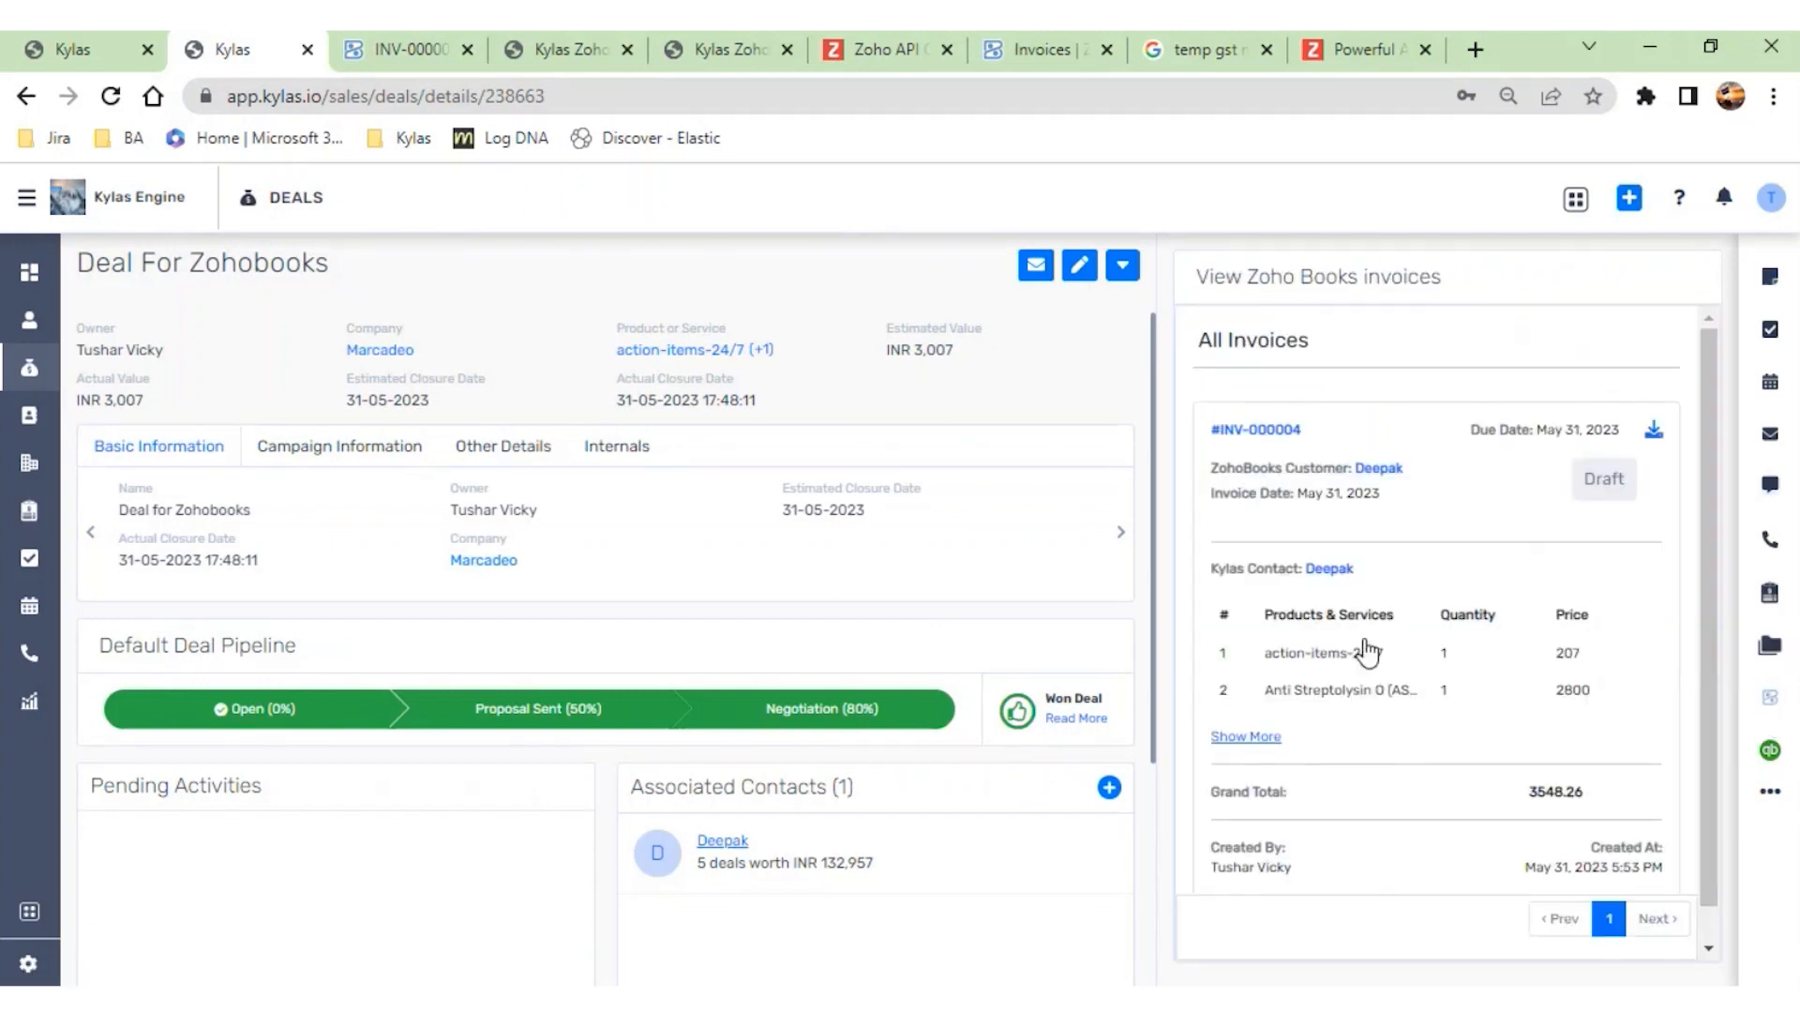
{"action": "scroll", "coordinate": [1367, 643], "scroll_direction": "down", "scroll_amount": 1}
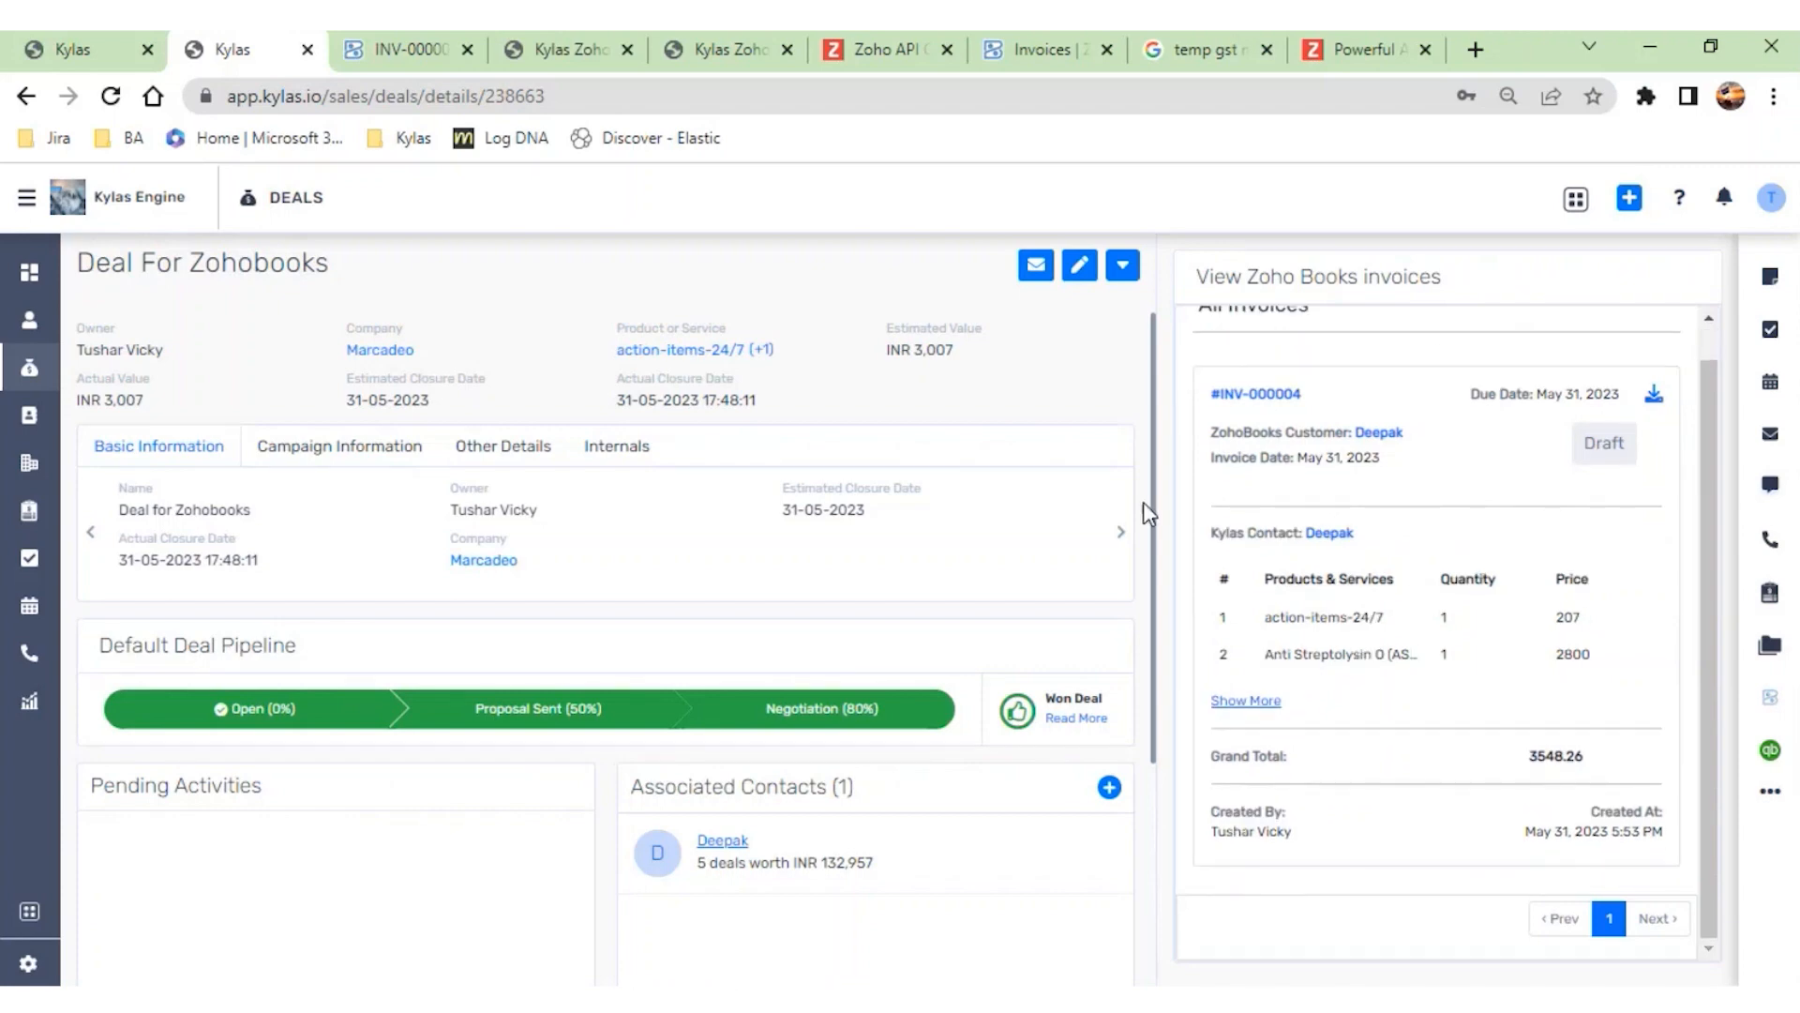
{"action": "left_click_drag", "start_coordinate": [330, 263], "coordinate": [72, 267]}
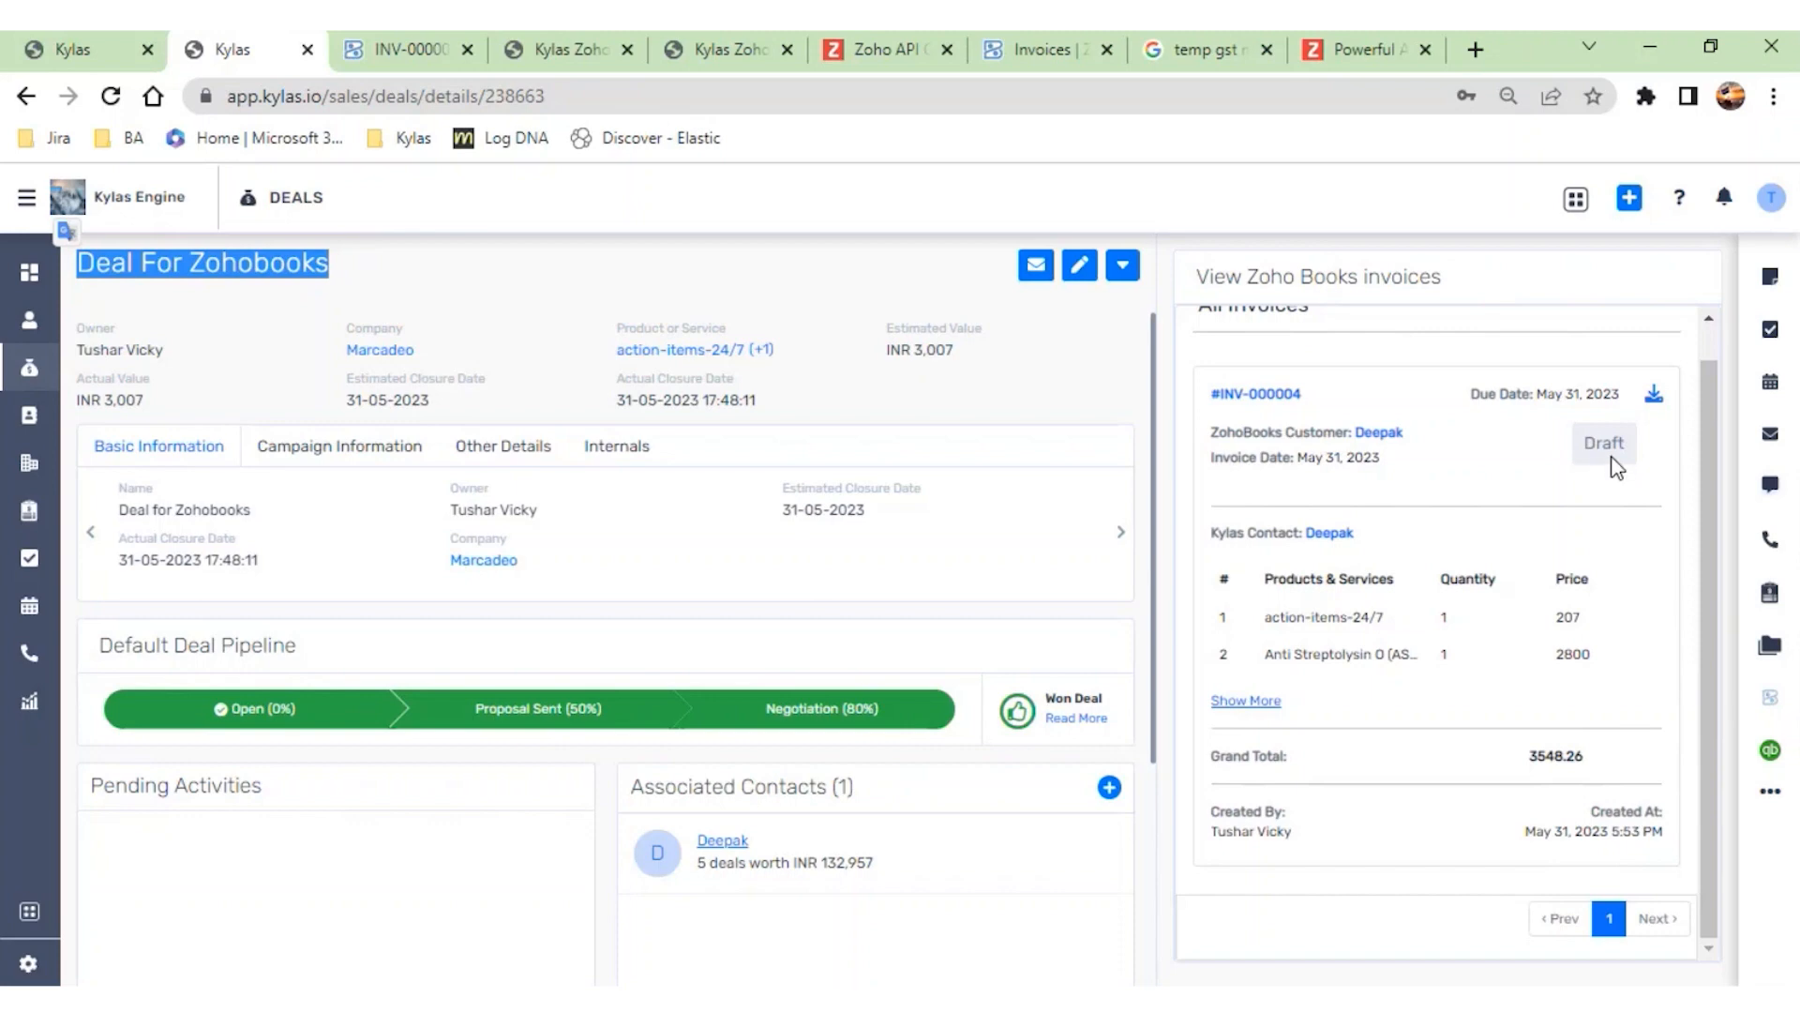
- Switch to the Zoho Books invoice list, open the ₹2,520.00 invoice for editing, and examine its payment gateway option
{"action": "left_click", "coordinate": [712, 47]}
{"action": "left_click", "coordinate": [553, 56]}
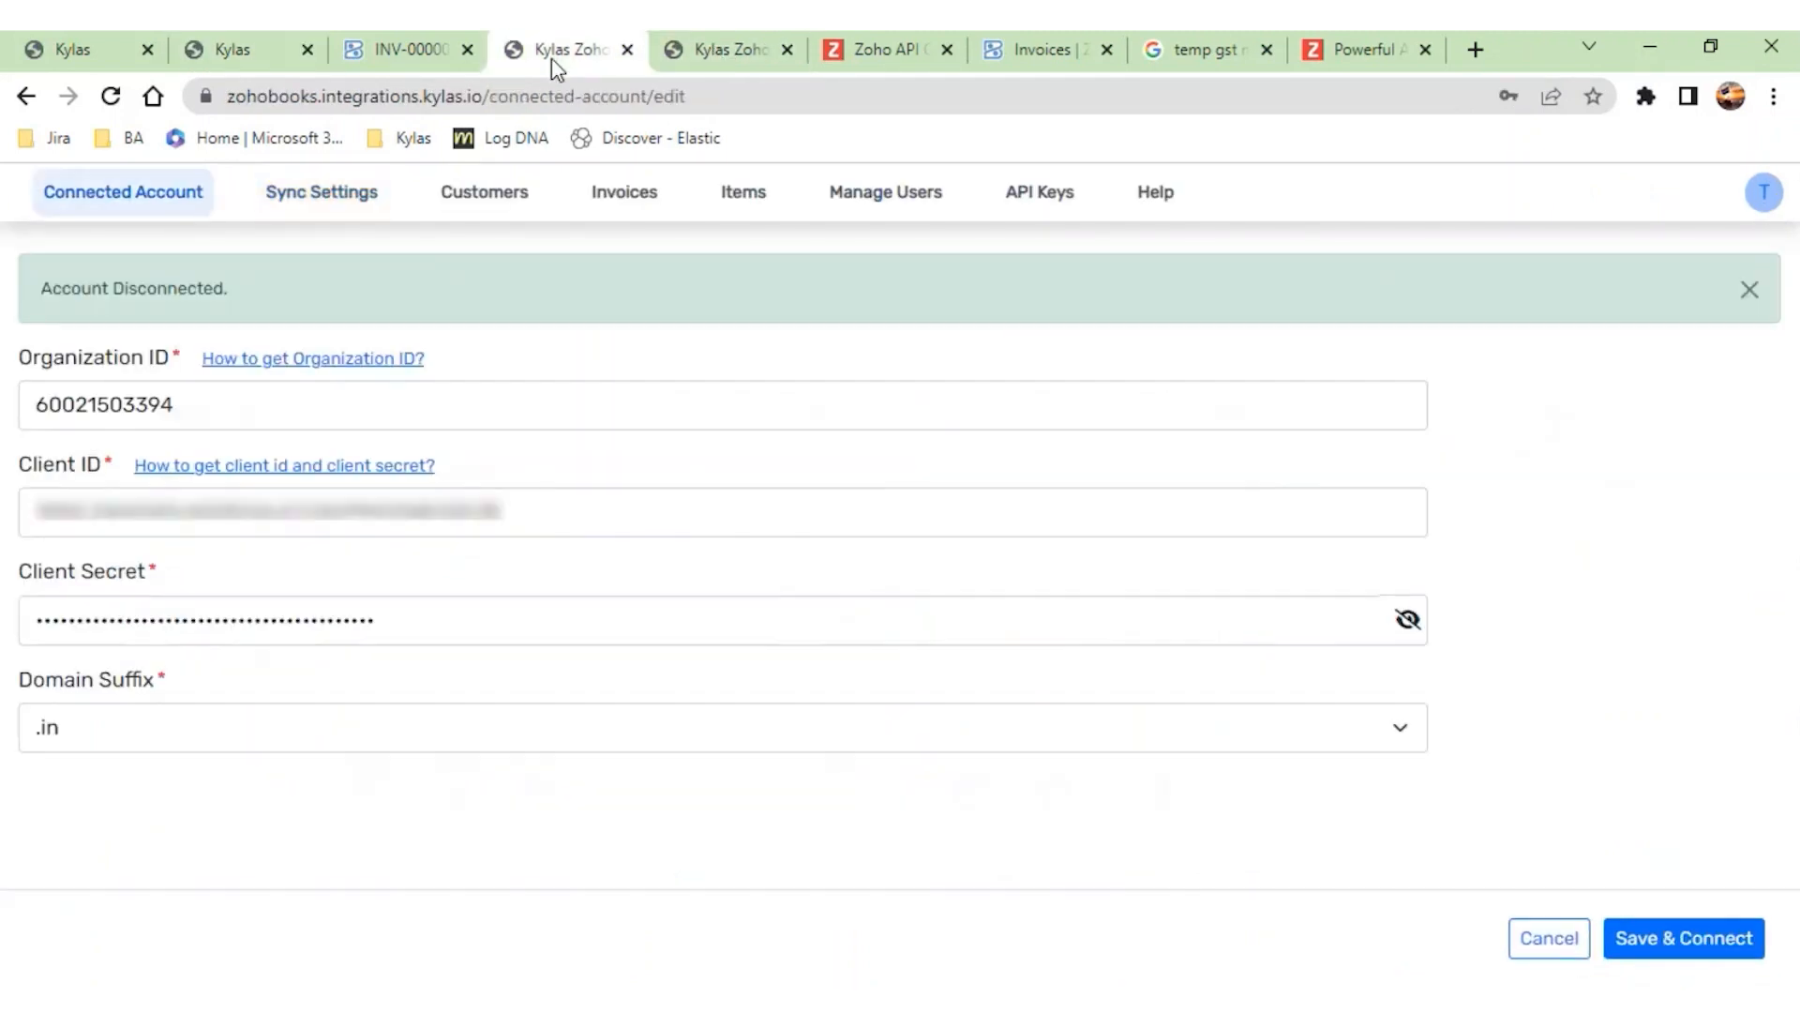
{"action": "left_click", "coordinate": [858, 52]}
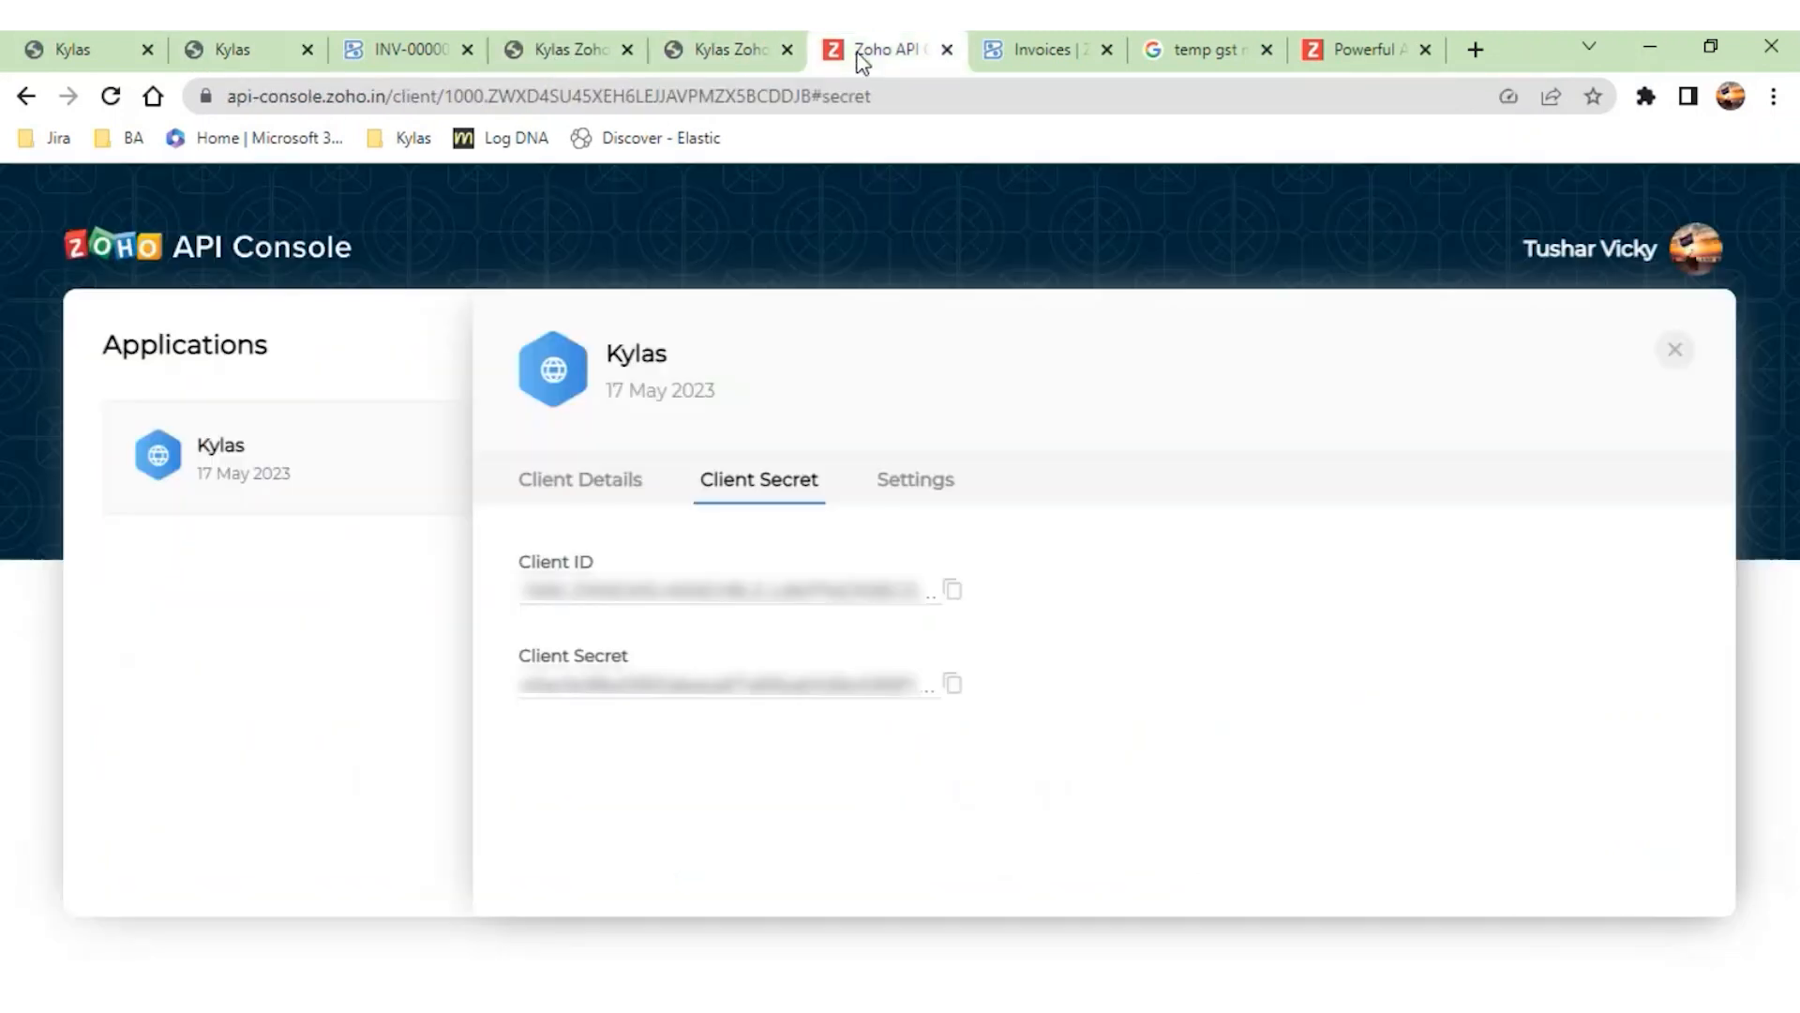
{"action": "left_click", "coordinate": [992, 51]}
{"action": "left_click", "coordinate": [989, 457]}
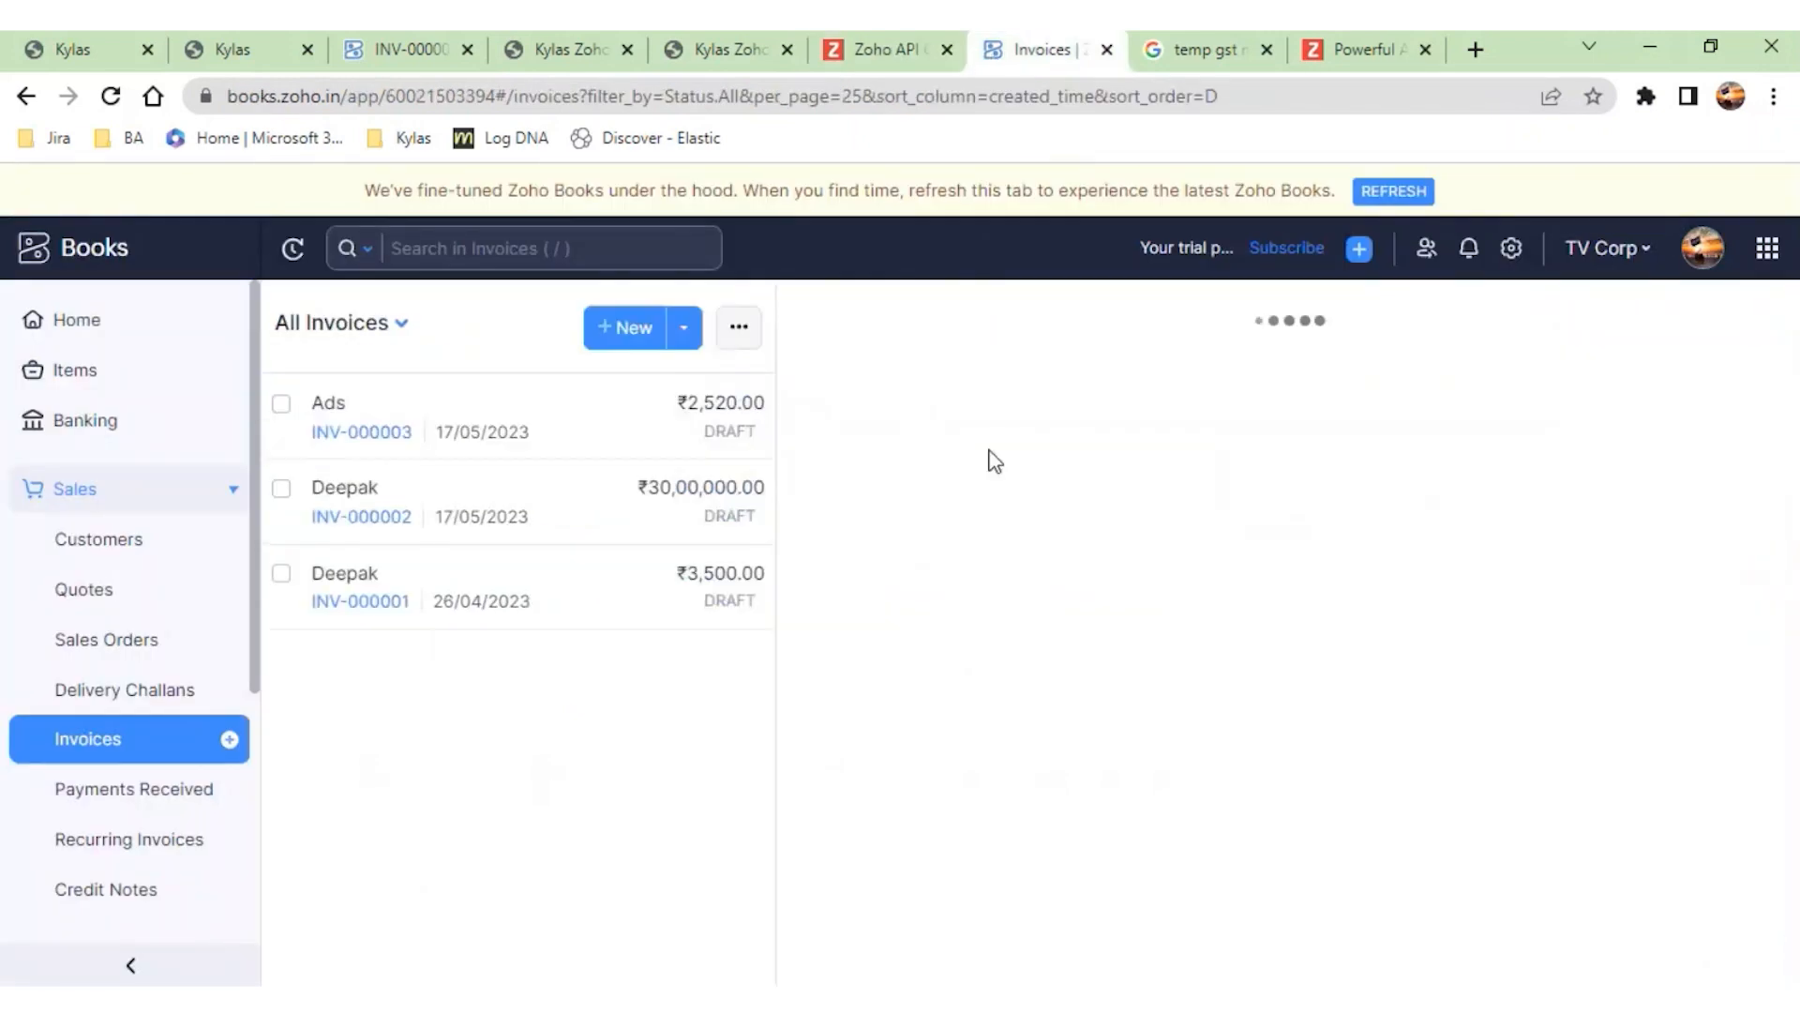
{"action": "left_click", "coordinate": [738, 338]}
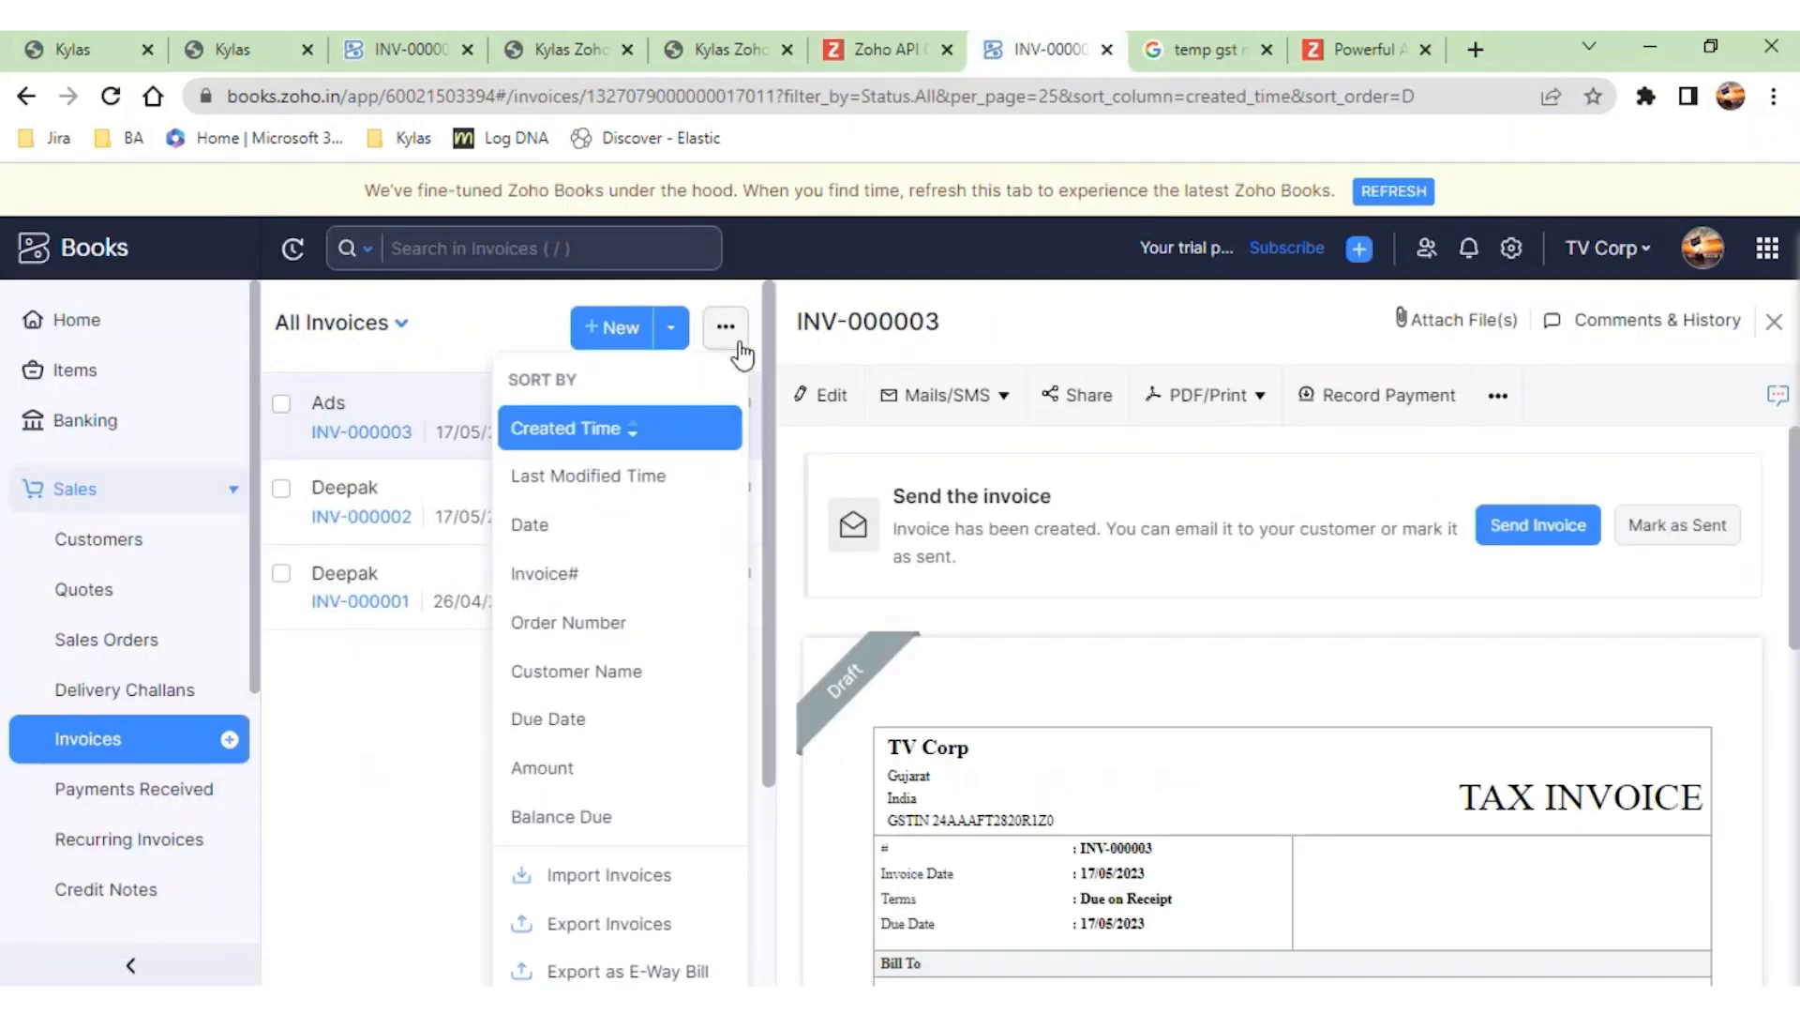
{"action": "left_click", "coordinate": [812, 395]}
{"action": "scroll", "coordinate": [877, 727], "scroll_direction": "down", "scroll_amount": 15}
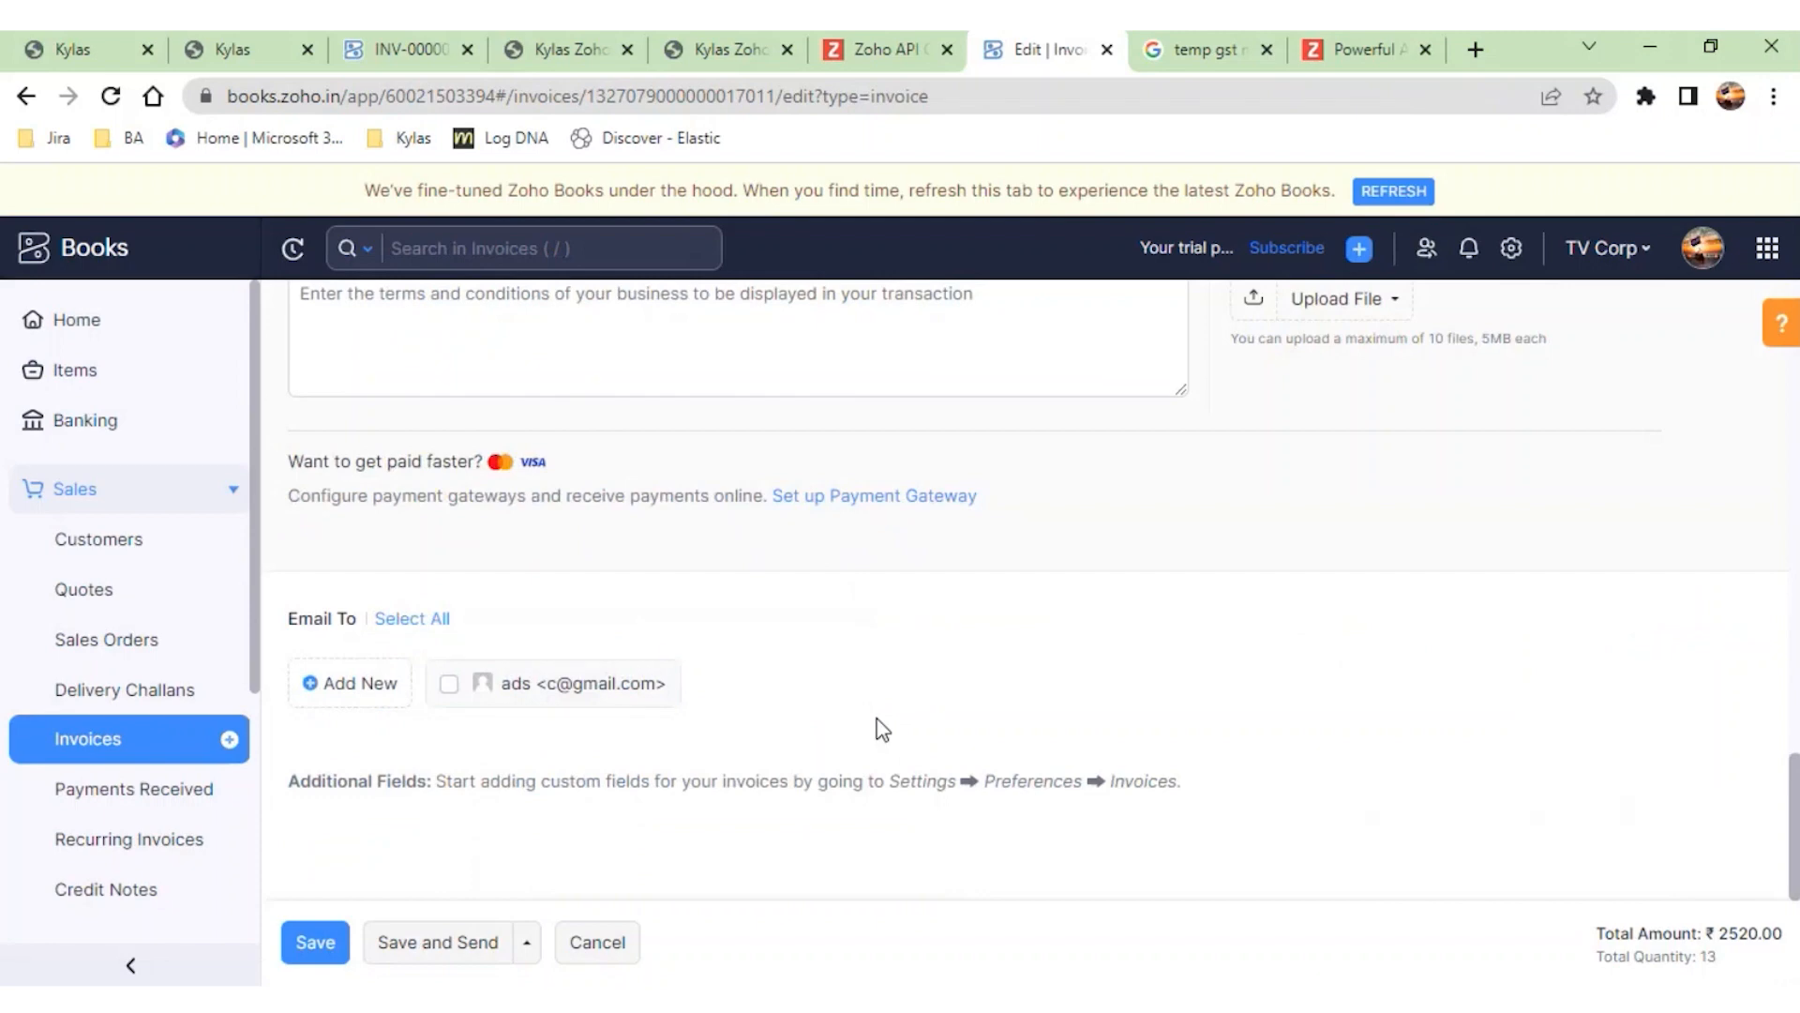
{"action": "left_click_drag", "start_coordinate": [518, 461], "coordinate": [309, 447]}
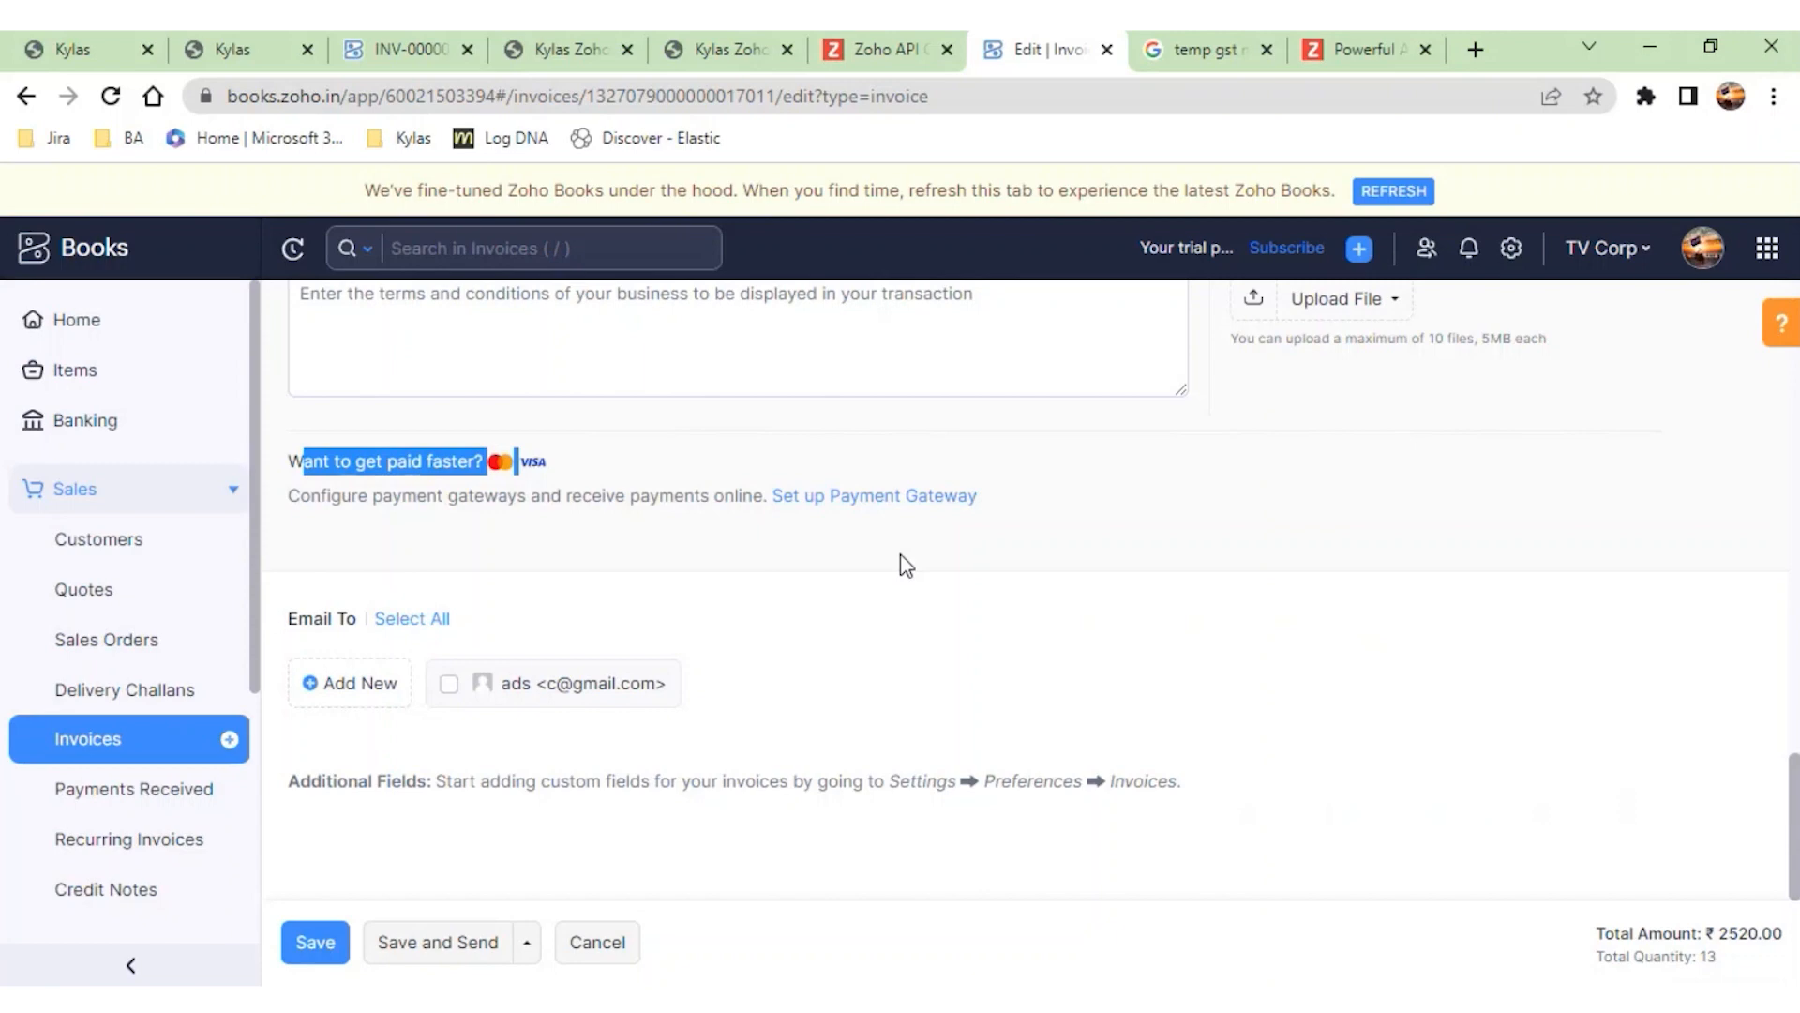
- Examine the customer details, line items, discount and TDS/TCS settings of the invoice open for editing
{"action": "scroll", "coordinate": [902, 563], "scroll_direction": "up", "scroll_amount": 15}
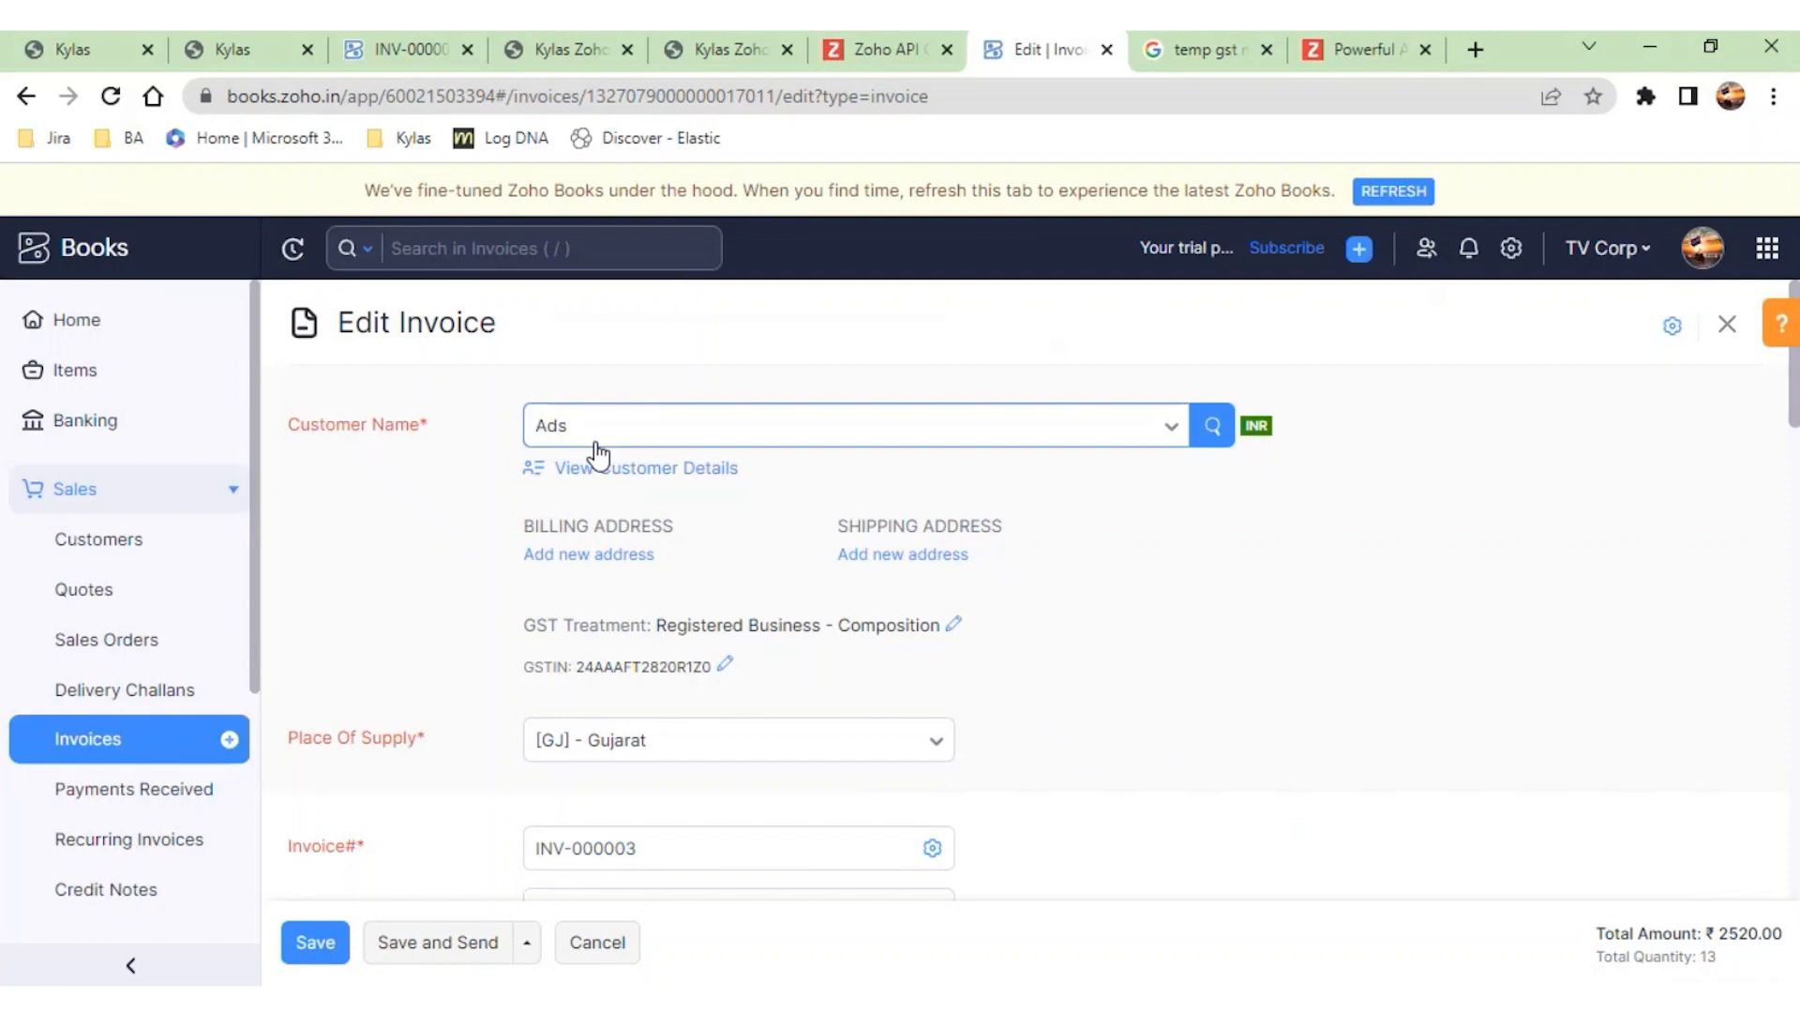
{"action": "scroll", "coordinate": [597, 455], "scroll_direction": "down", "scroll_amount": 8}
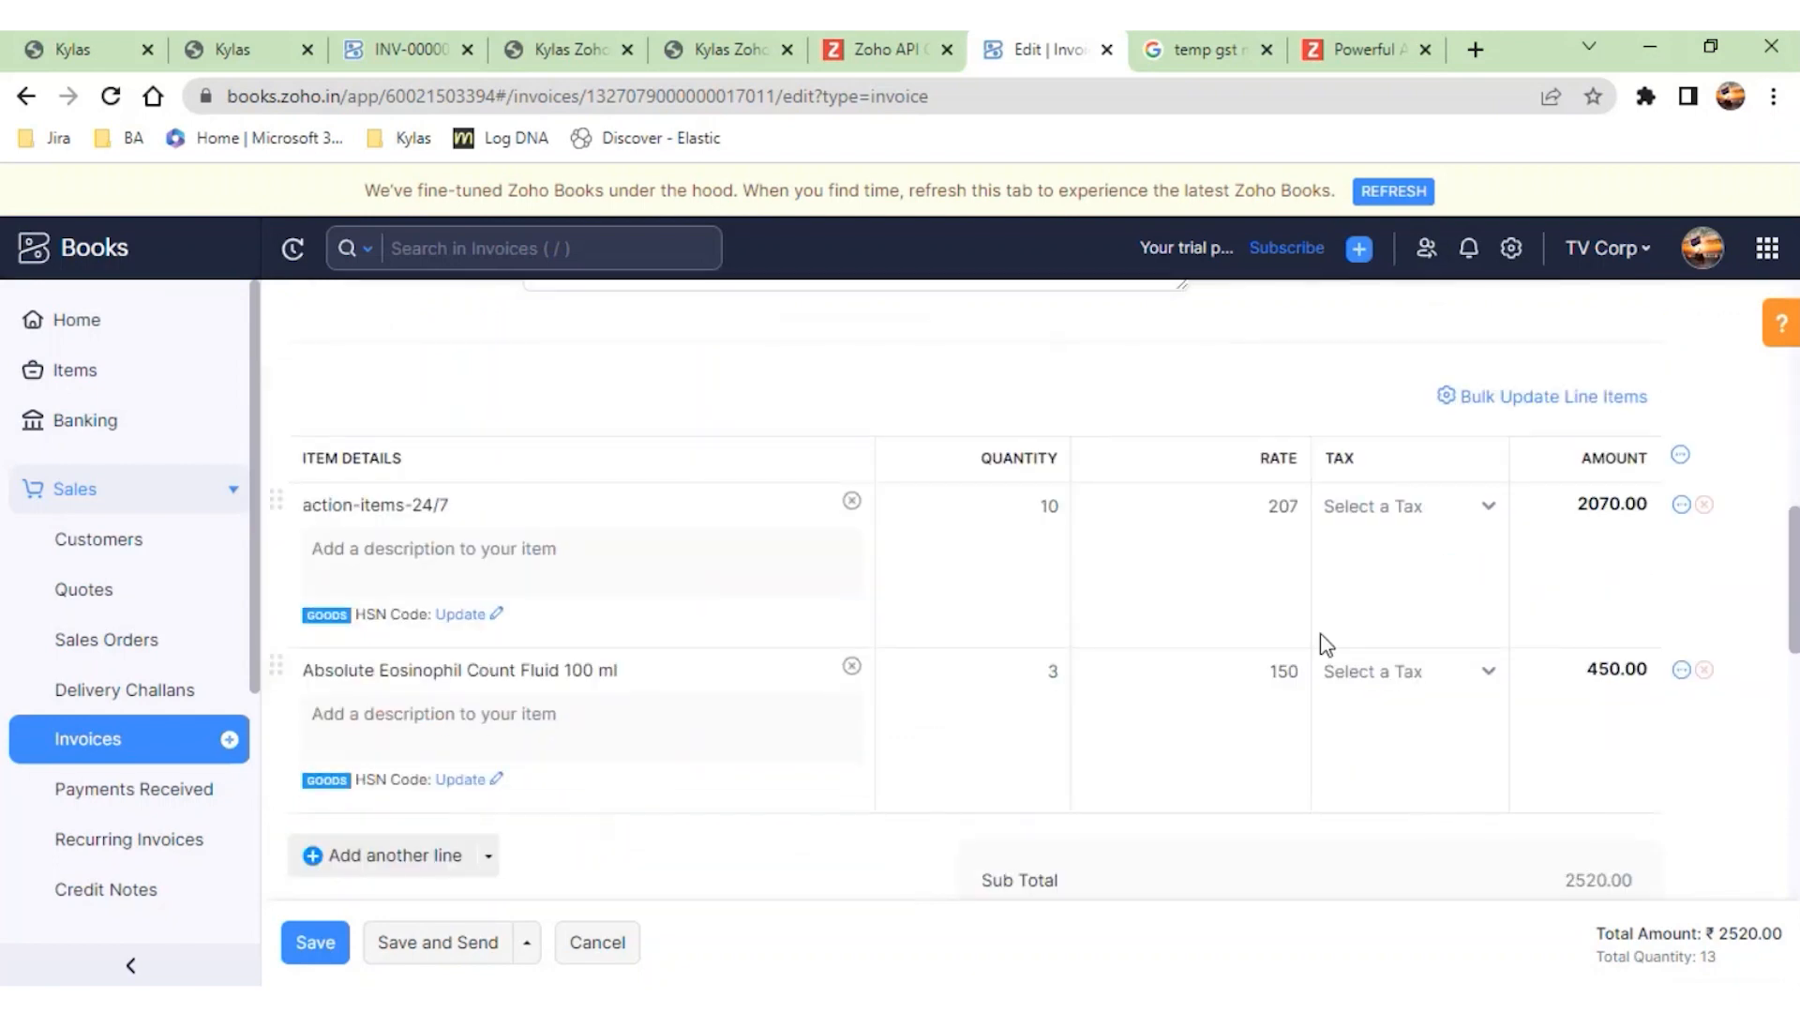
{"action": "scroll", "coordinate": [1290, 647], "scroll_direction": "down", "scroll_amount": 1}
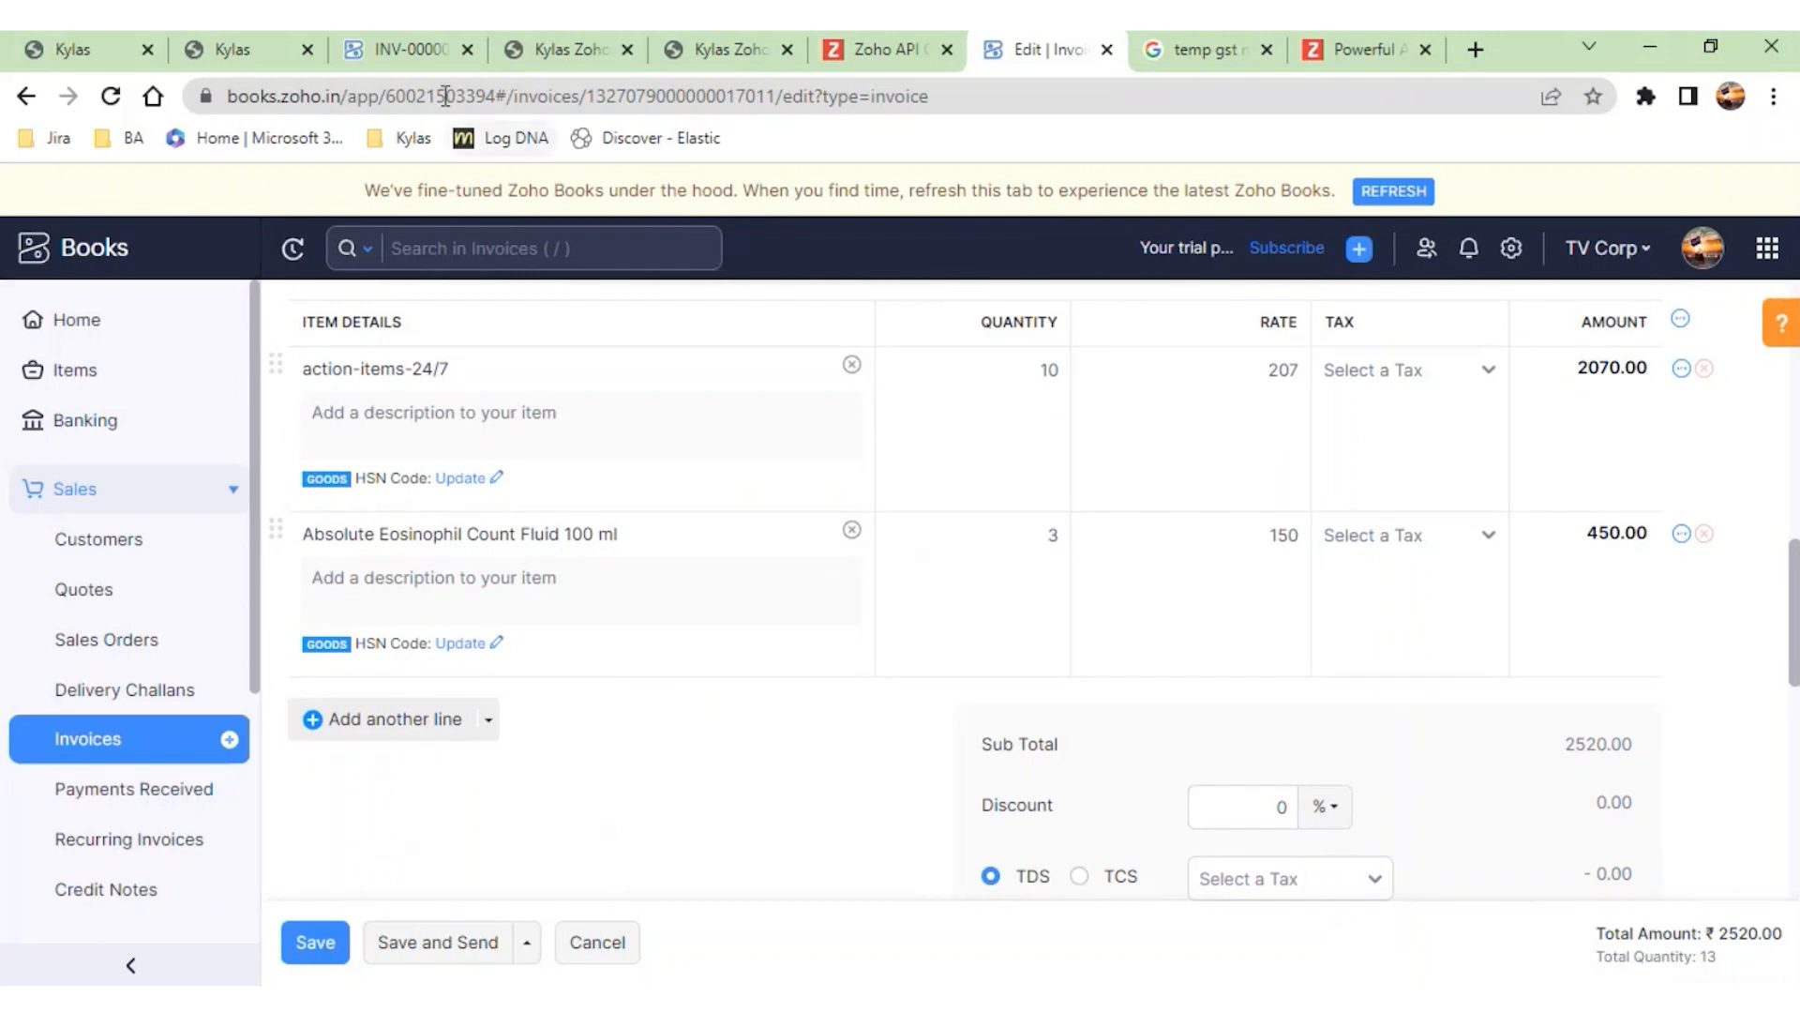
- Return to the Kylas deal and review the full product and service details of its Zoho Books invoice
{"action": "left_click", "coordinate": [345, 60]}
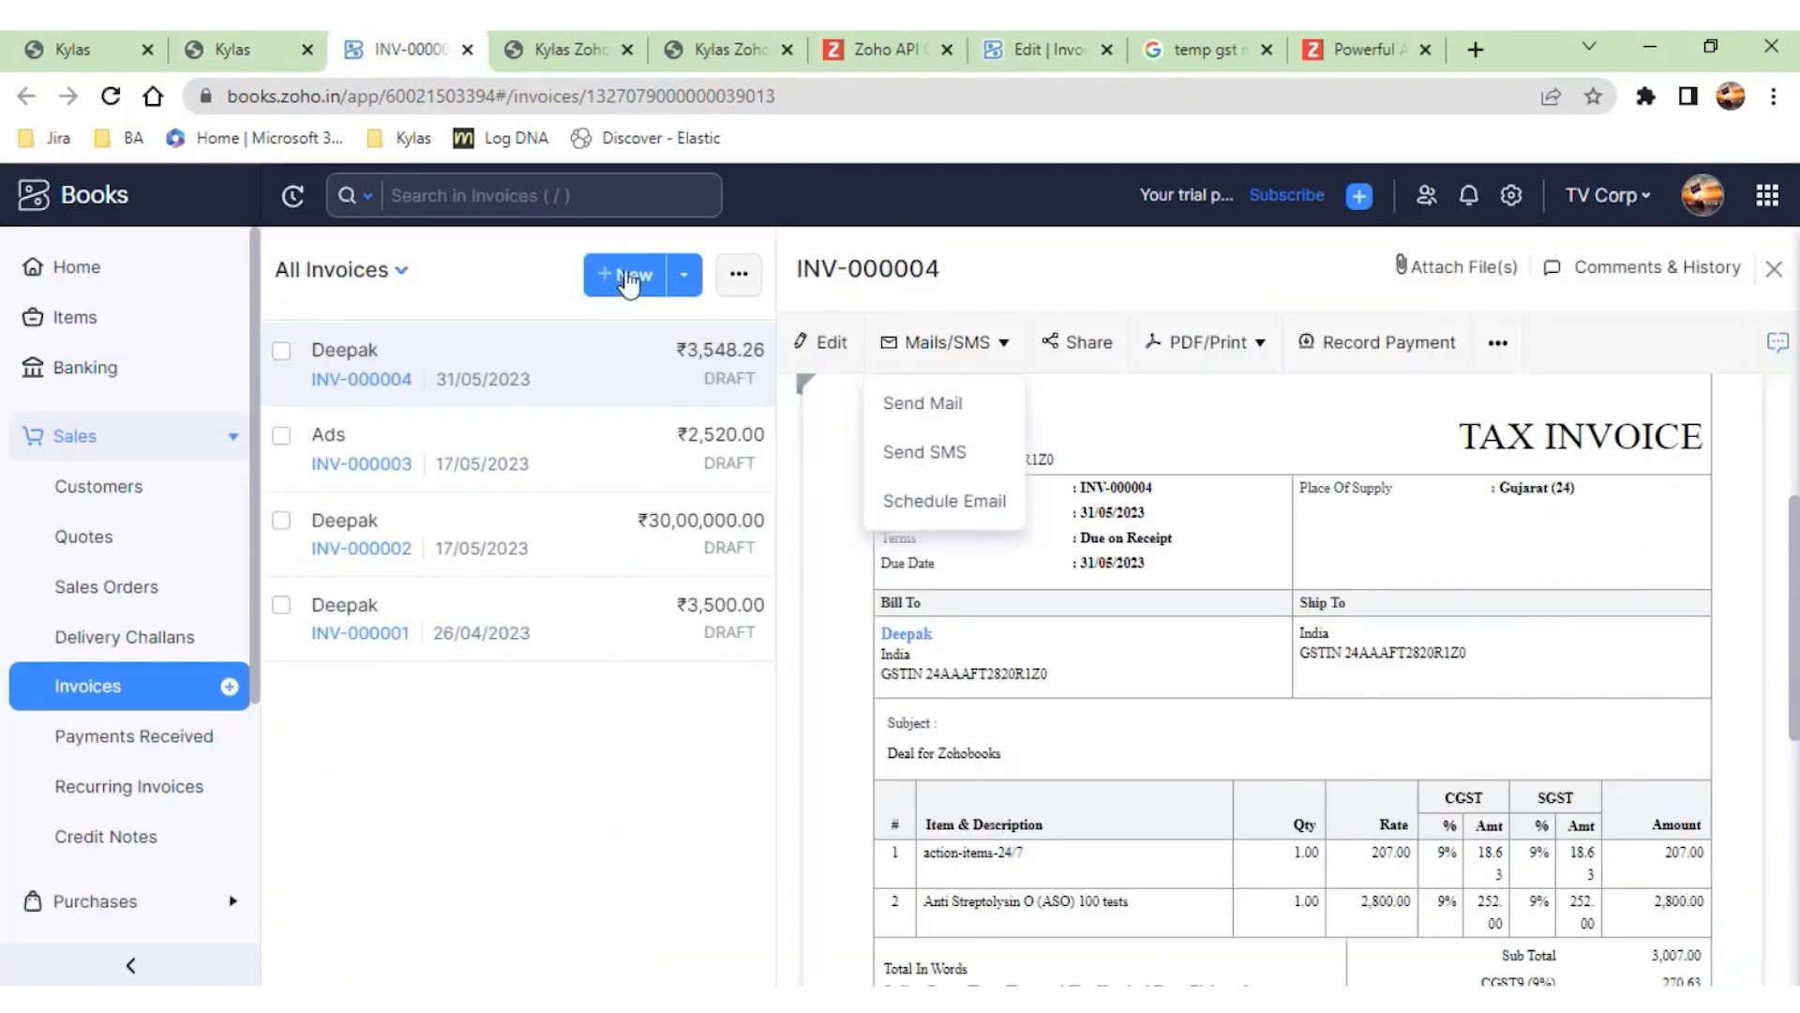
{"action": "left_click", "coordinate": [255, 58]}
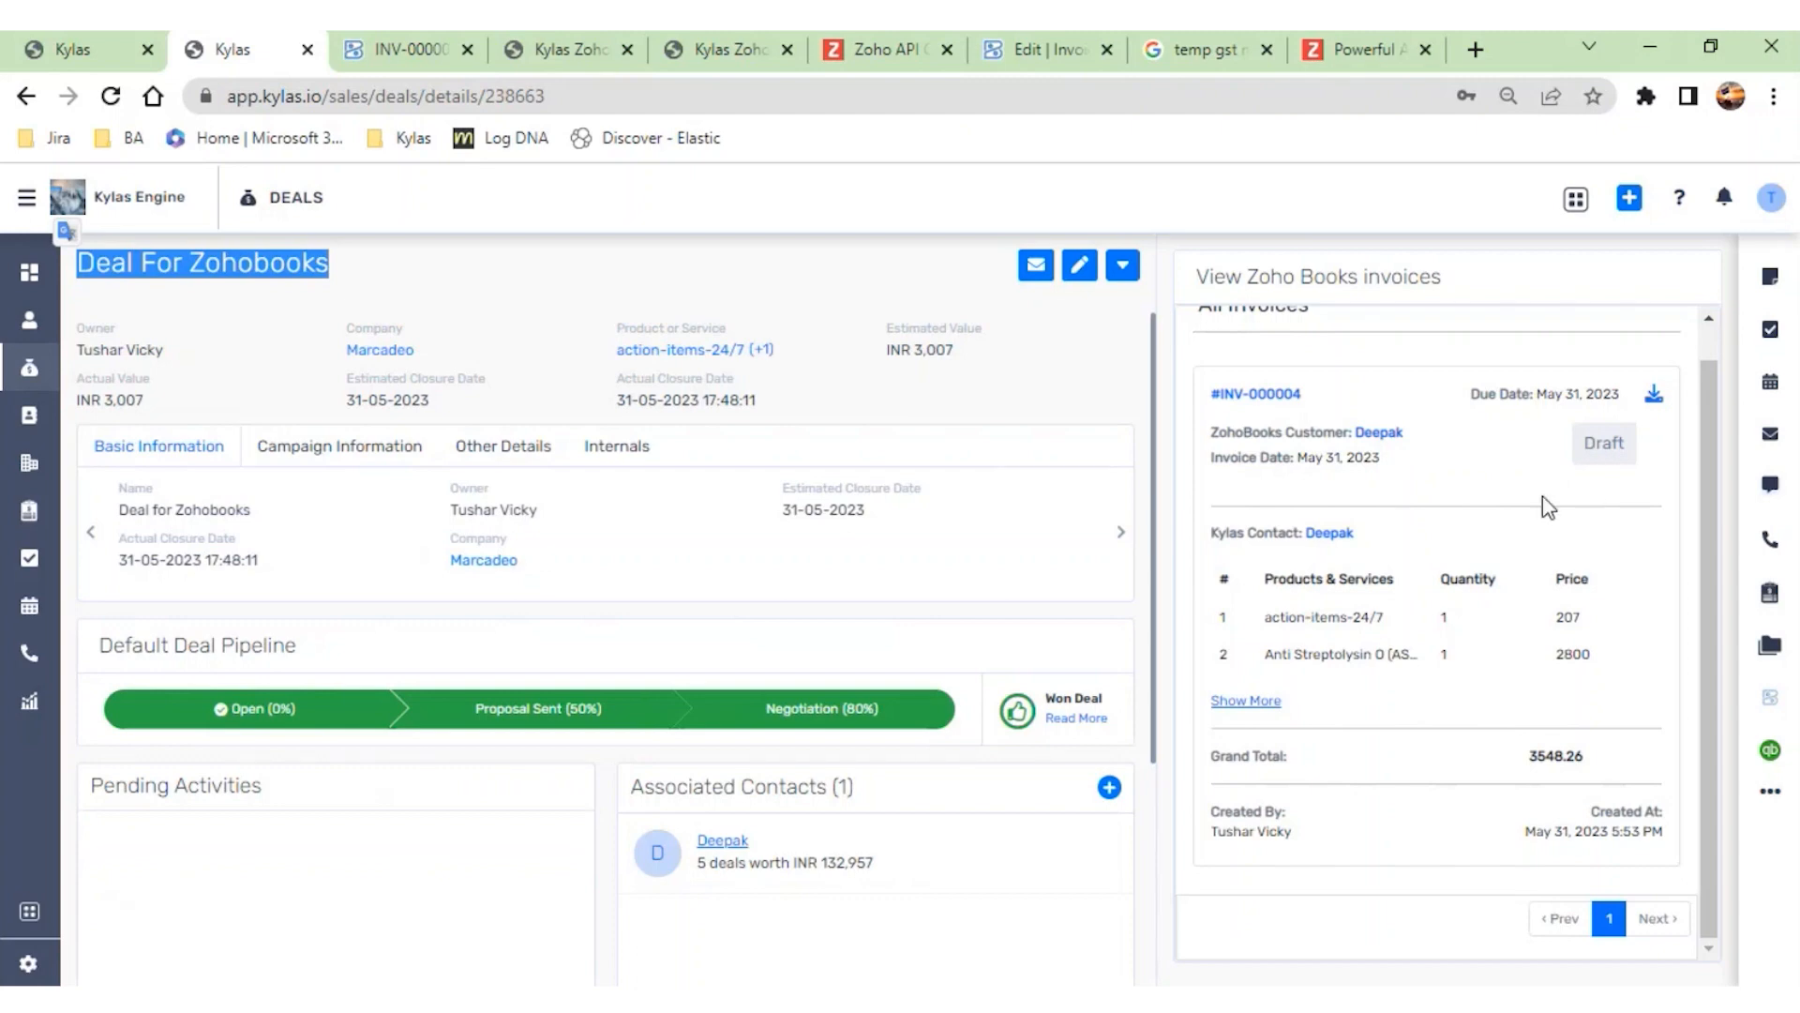
{"action": "left_click", "coordinate": [1252, 702]}
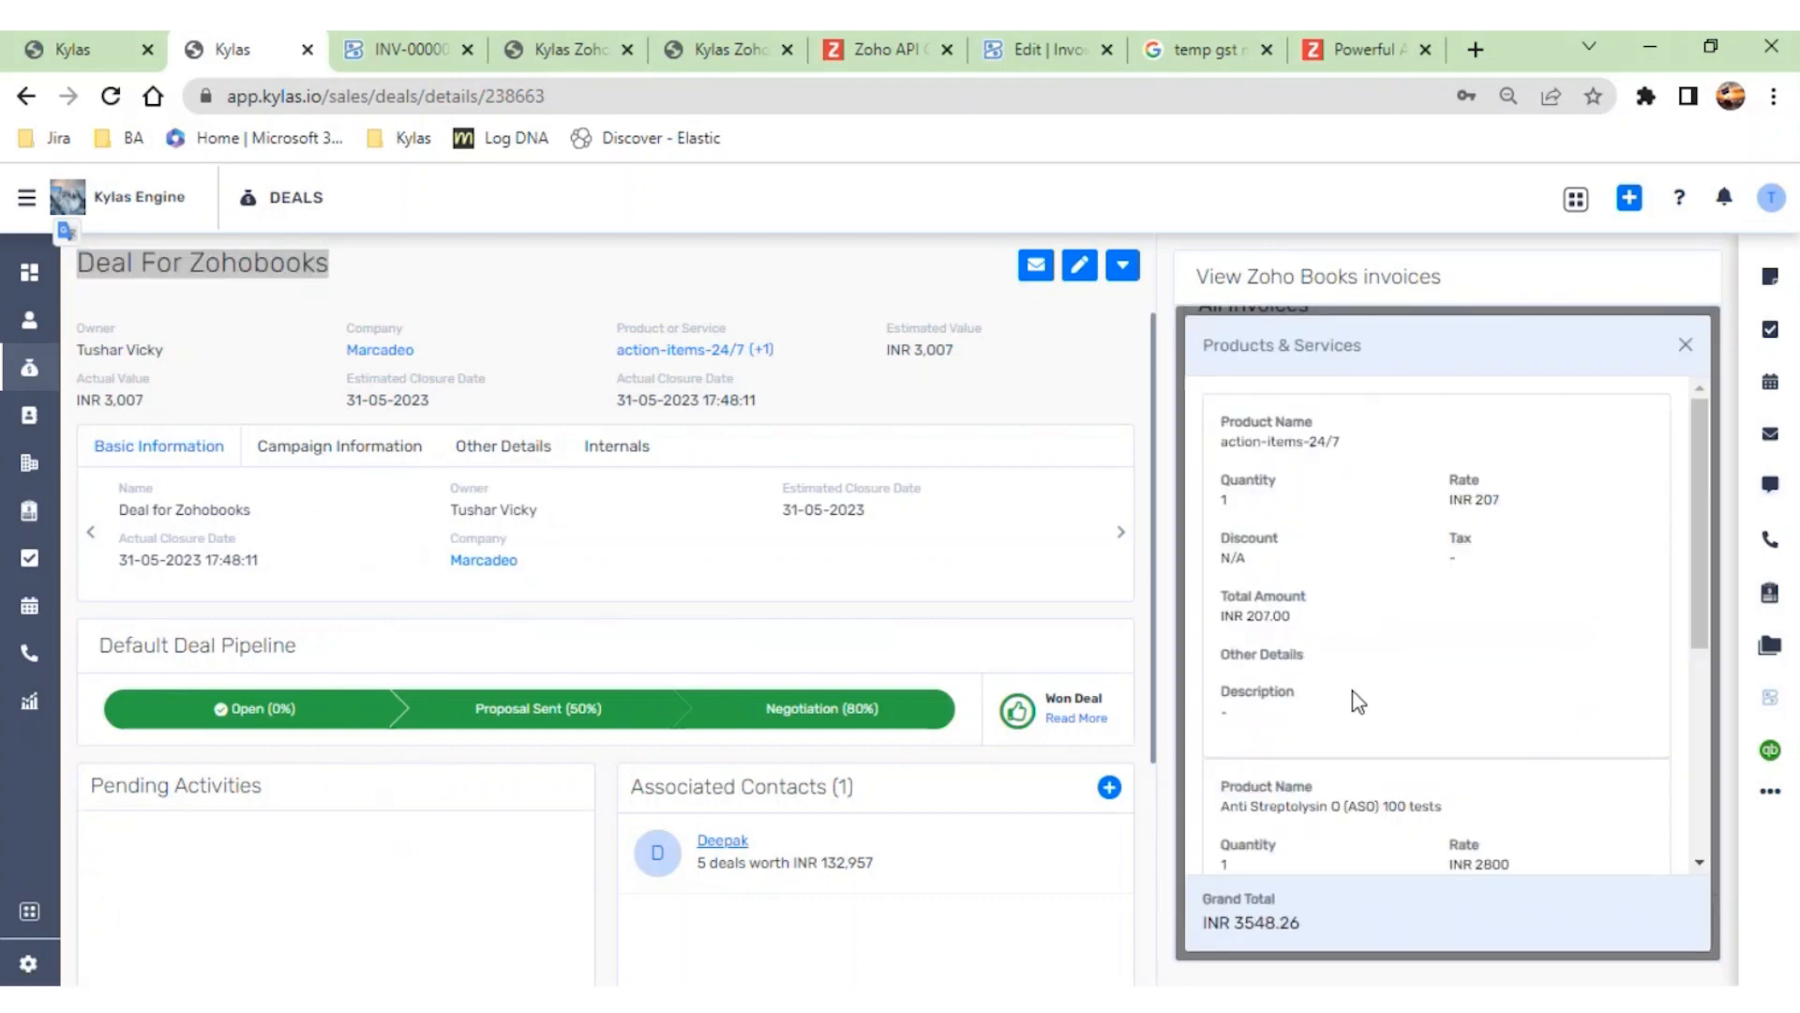
{"action": "scroll", "coordinate": [1357, 702], "scroll_direction": "down", "scroll_amount": 5}
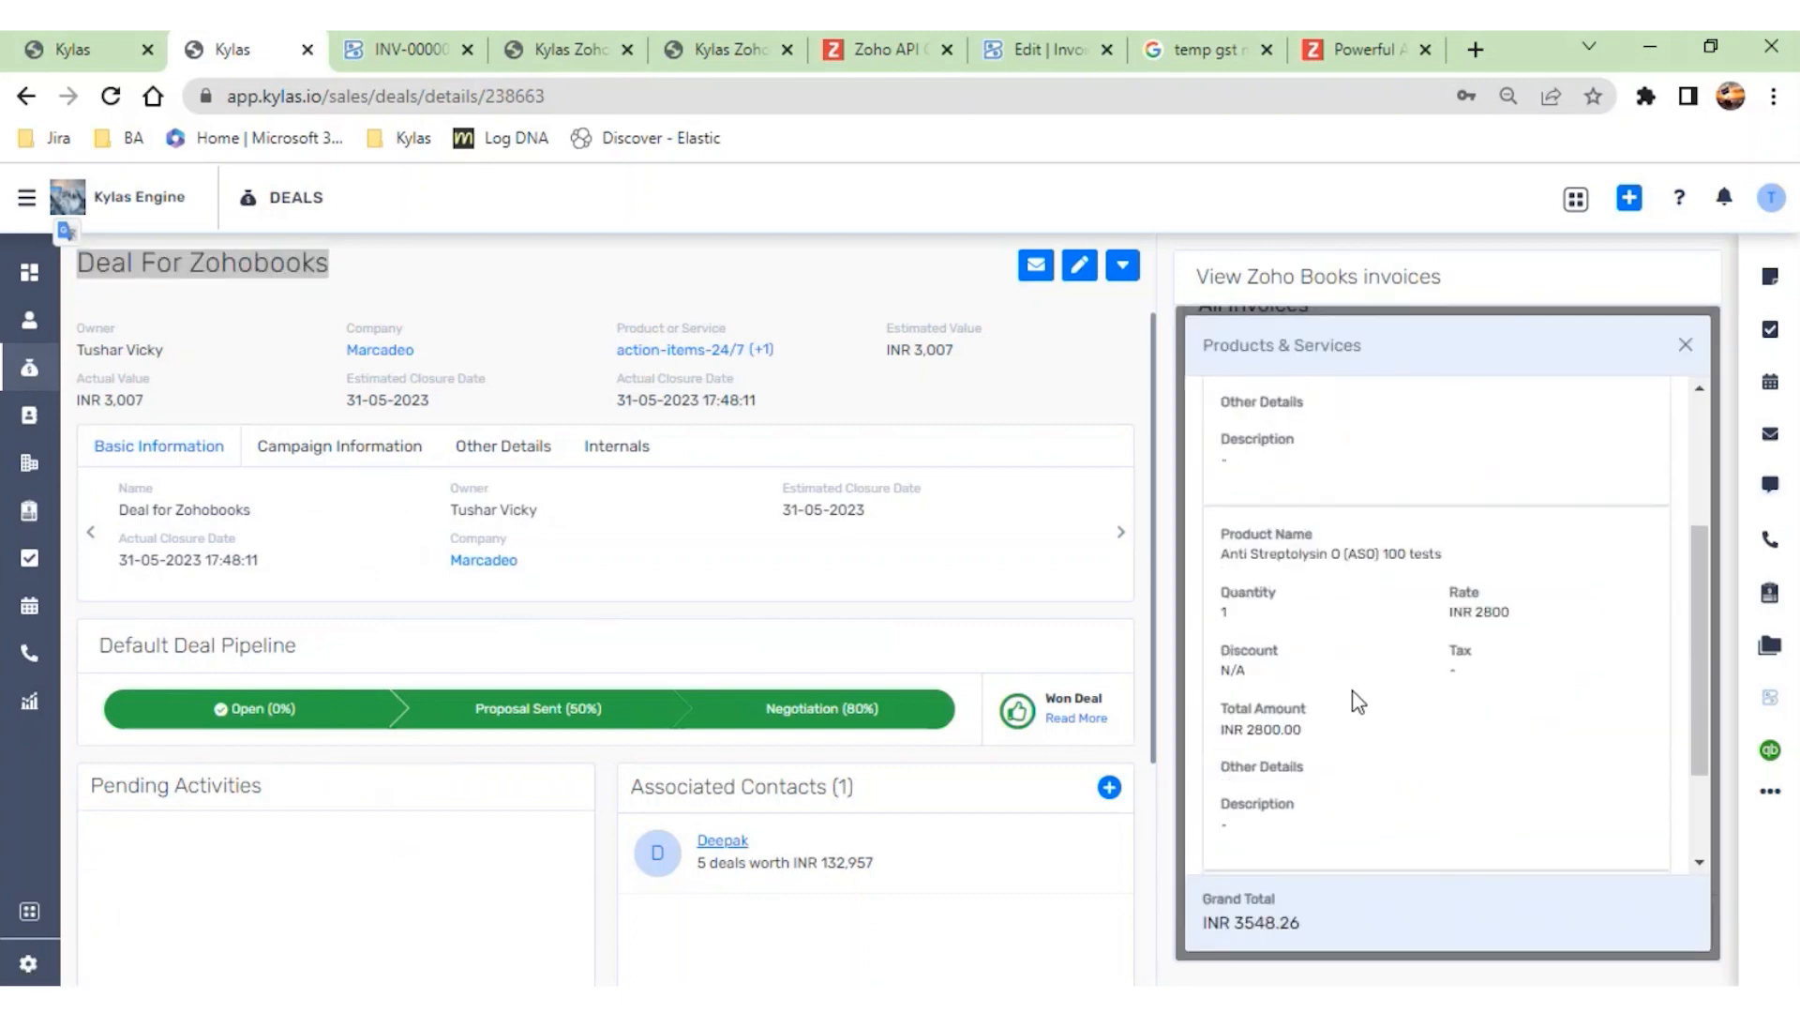
{"action": "left_click", "coordinate": [1685, 345]}
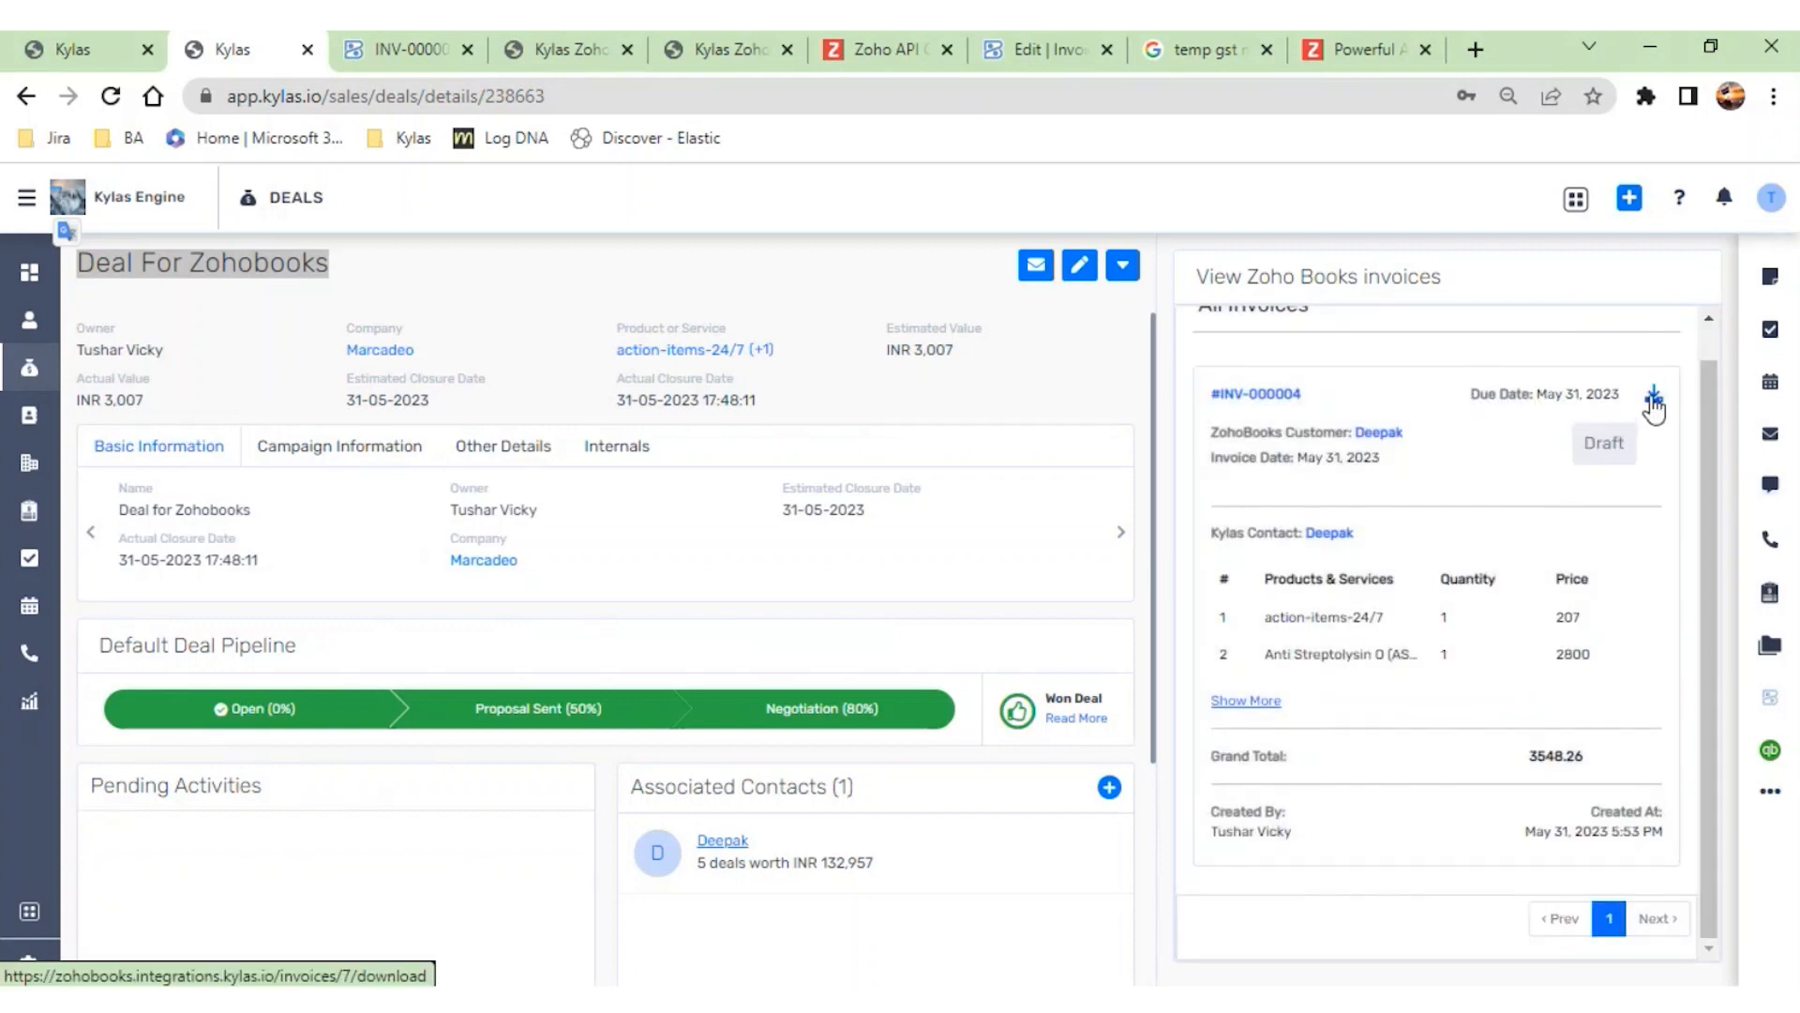
- Download the deal's Zoho Books invoice as a PDF from Kylas, open it, and review its contents
{"action": "left_click", "coordinate": [1654, 400]}
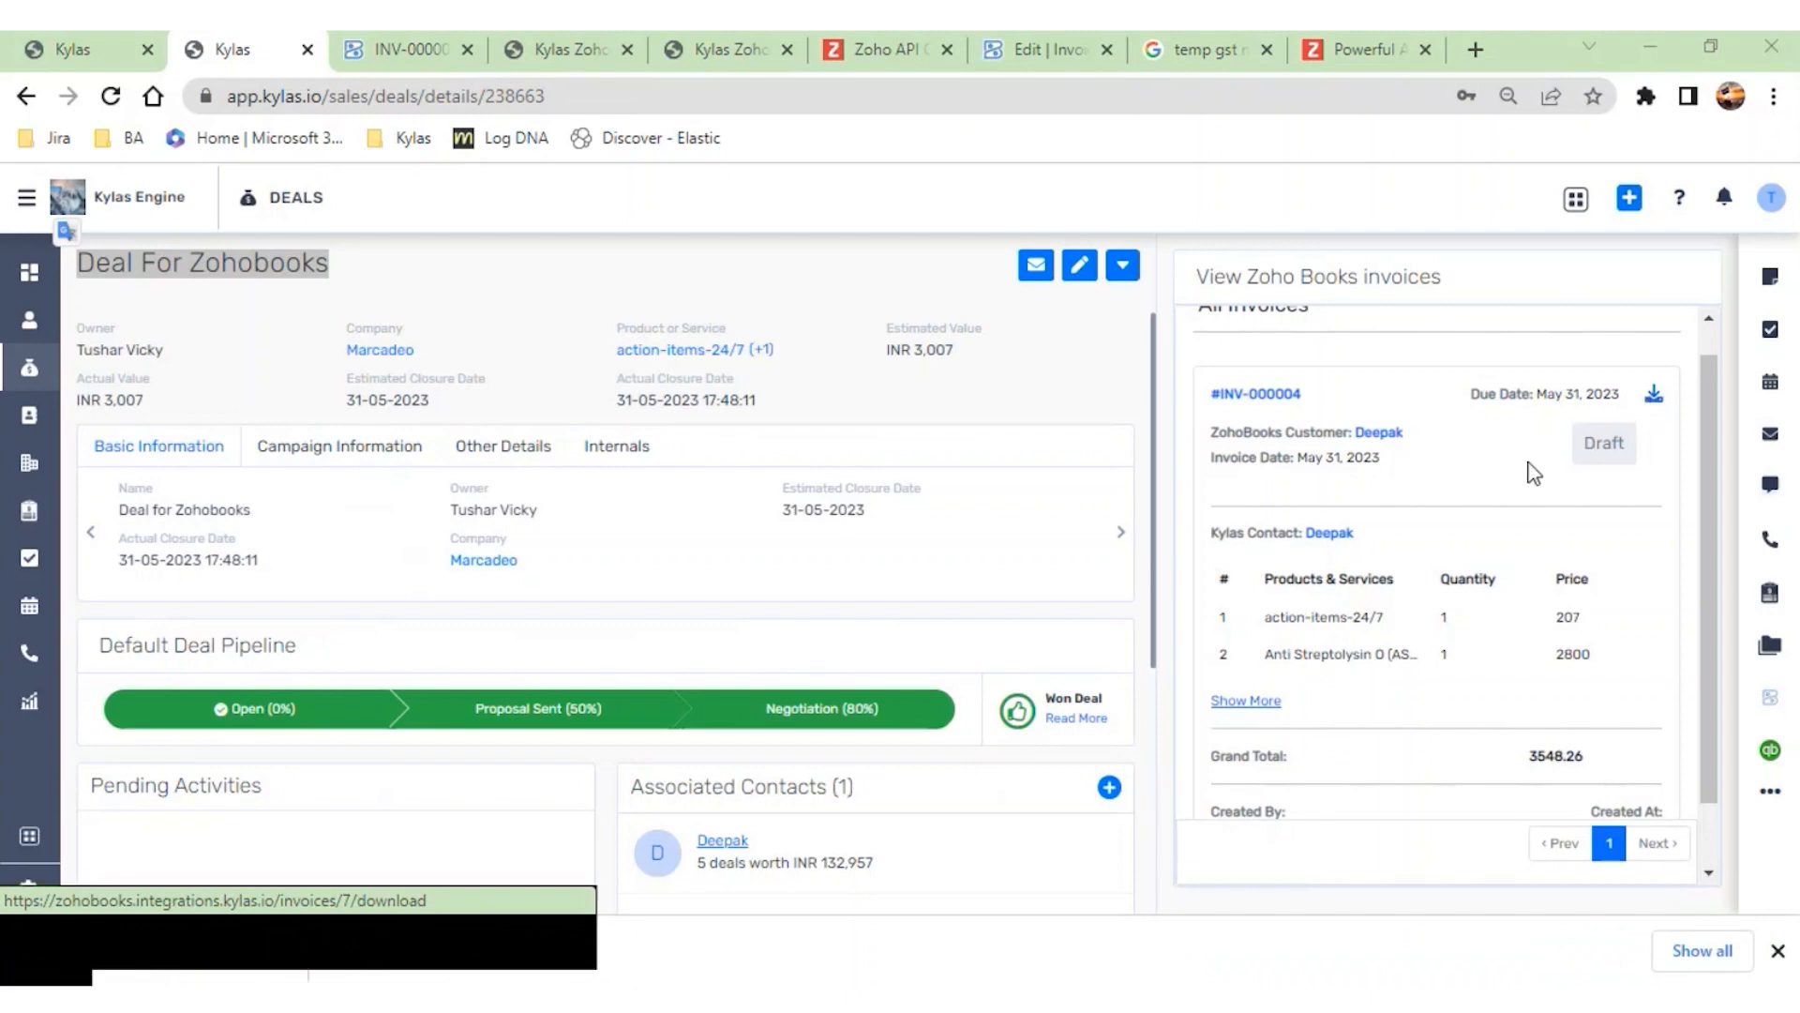
{"action": "left_click", "coordinate": [206, 955]}
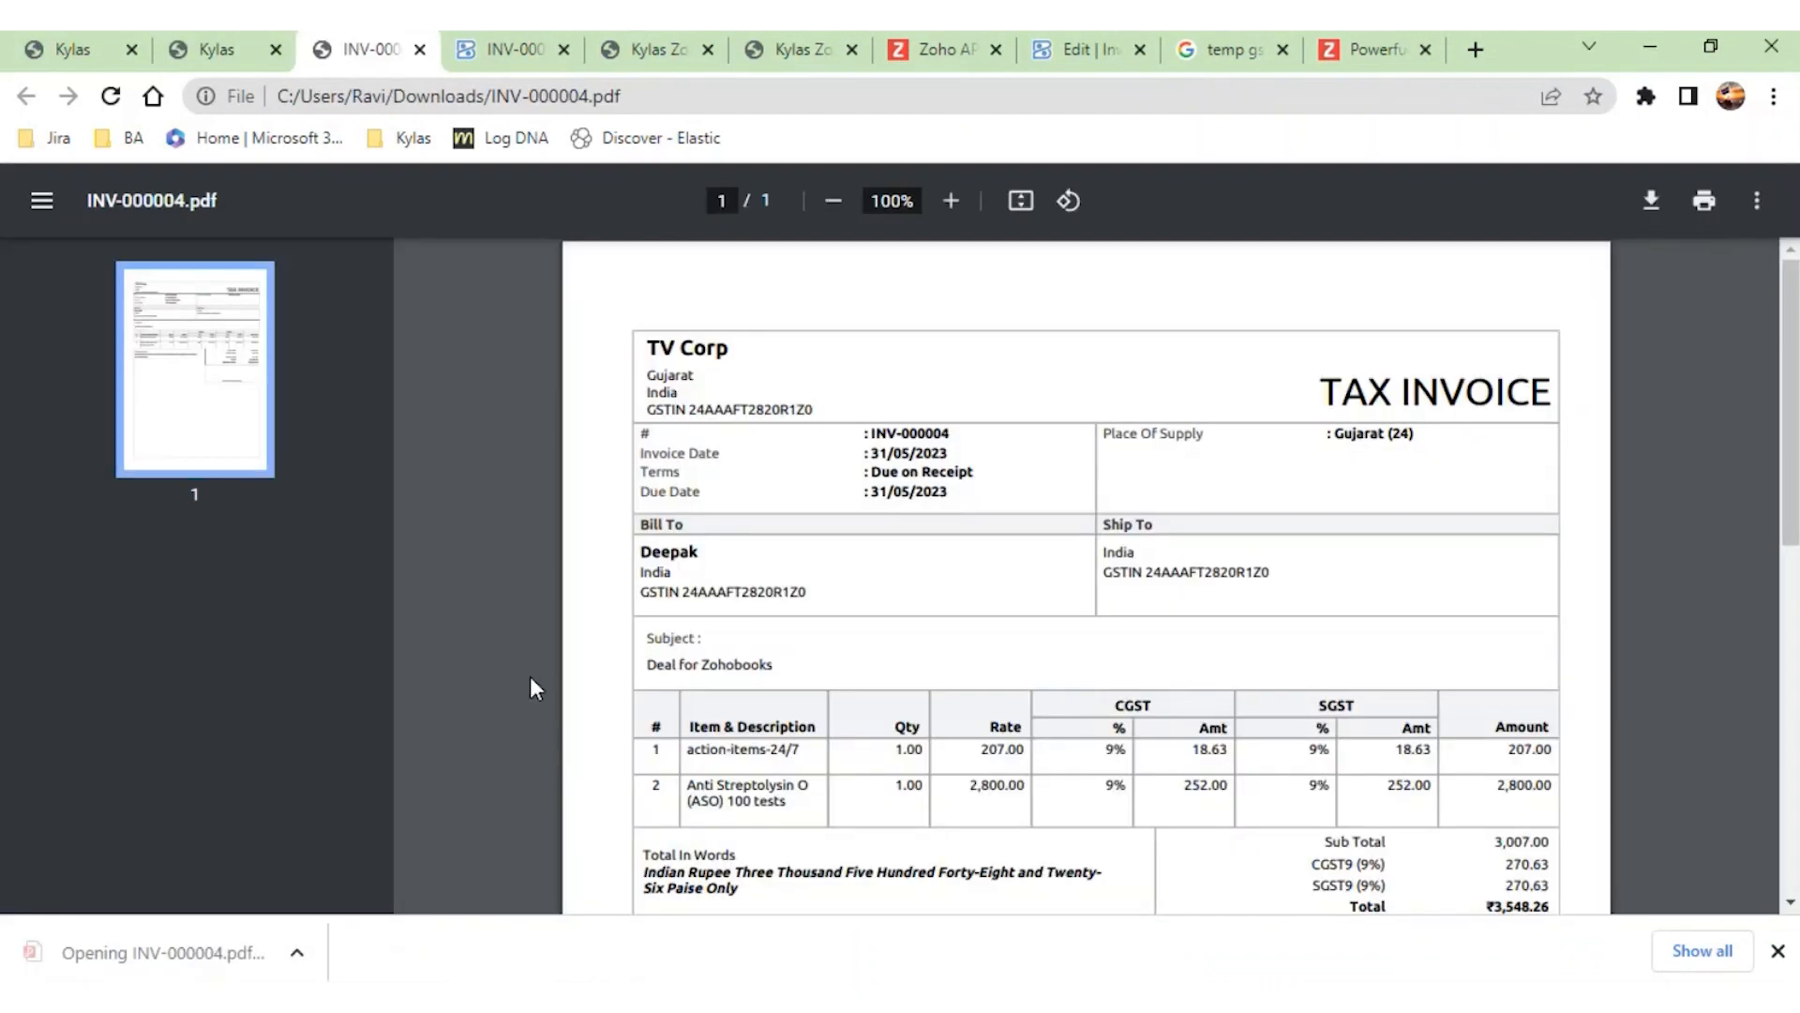
{"action": "scroll", "coordinate": [872, 611], "scroll_direction": "down", "scroll_amount": 4}
{"action": "scroll", "coordinate": [872, 611], "scroll_direction": "down", "scroll_amount": 4}
{"action": "scroll", "coordinate": [872, 611], "scroll_direction": "up", "scroll_amount": 5}
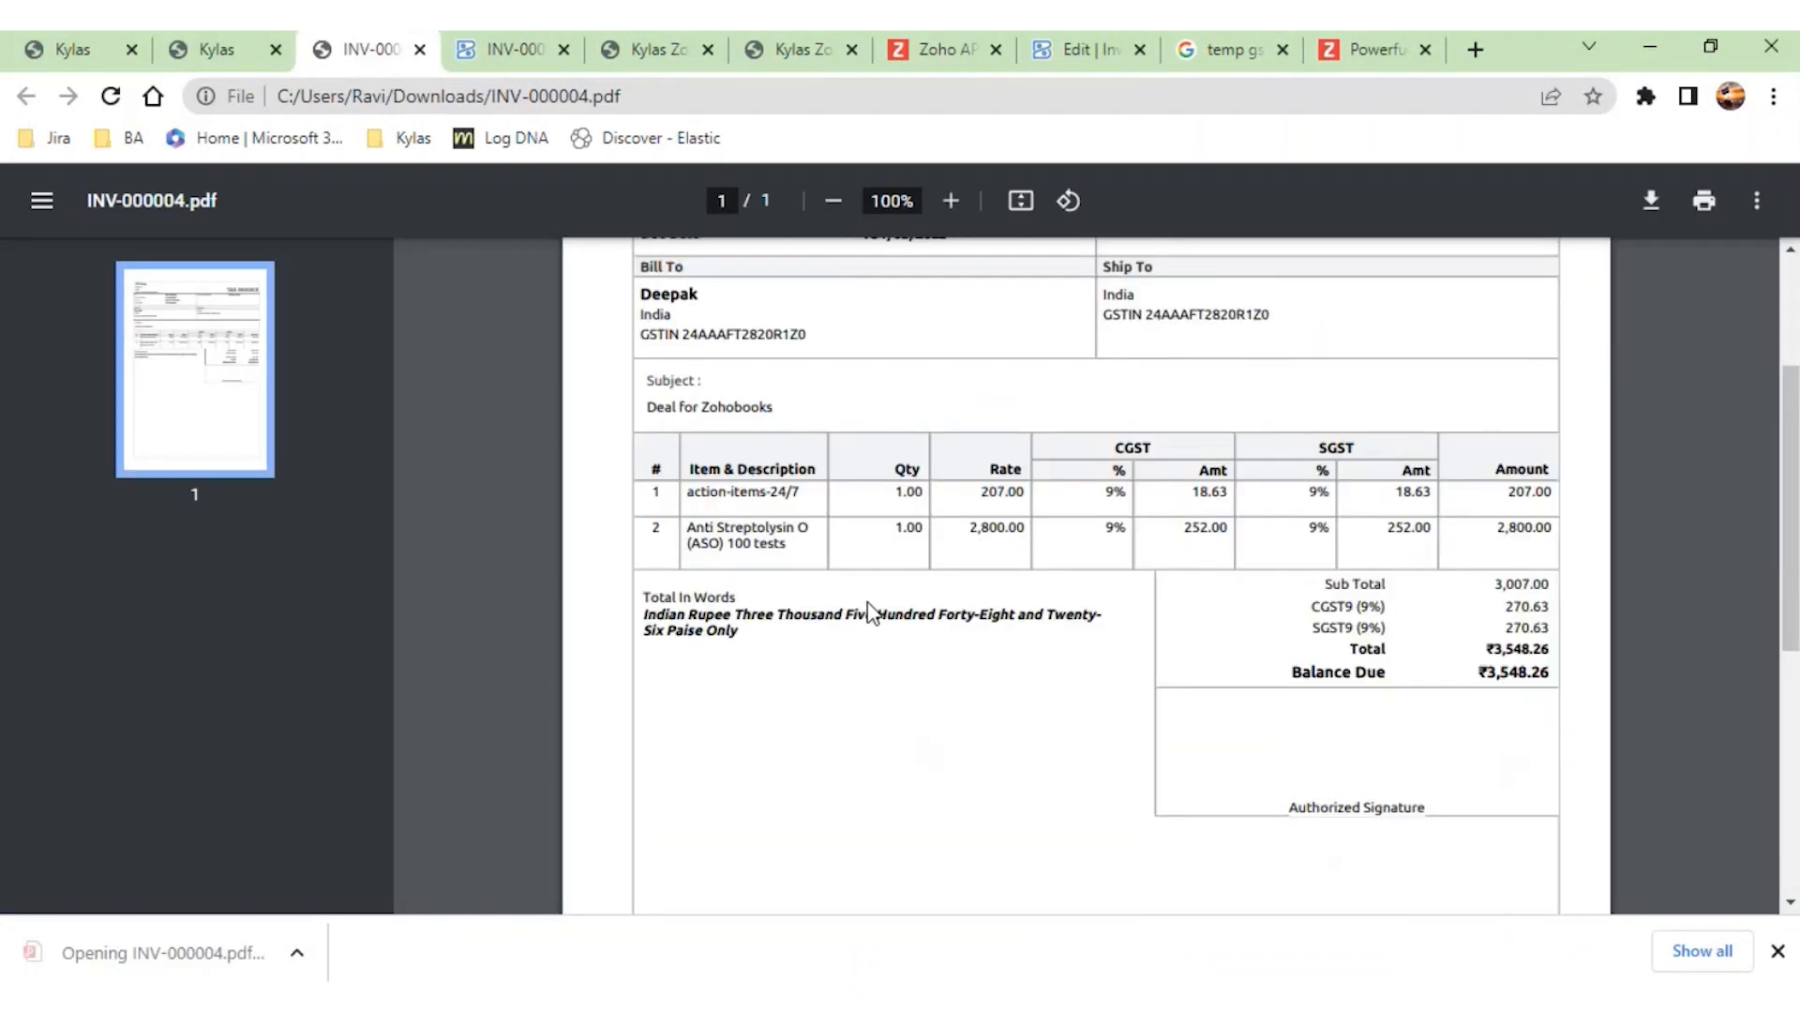
{"action": "scroll", "coordinate": [1139, 666], "scroll_direction": "up", "scroll_amount": 3}
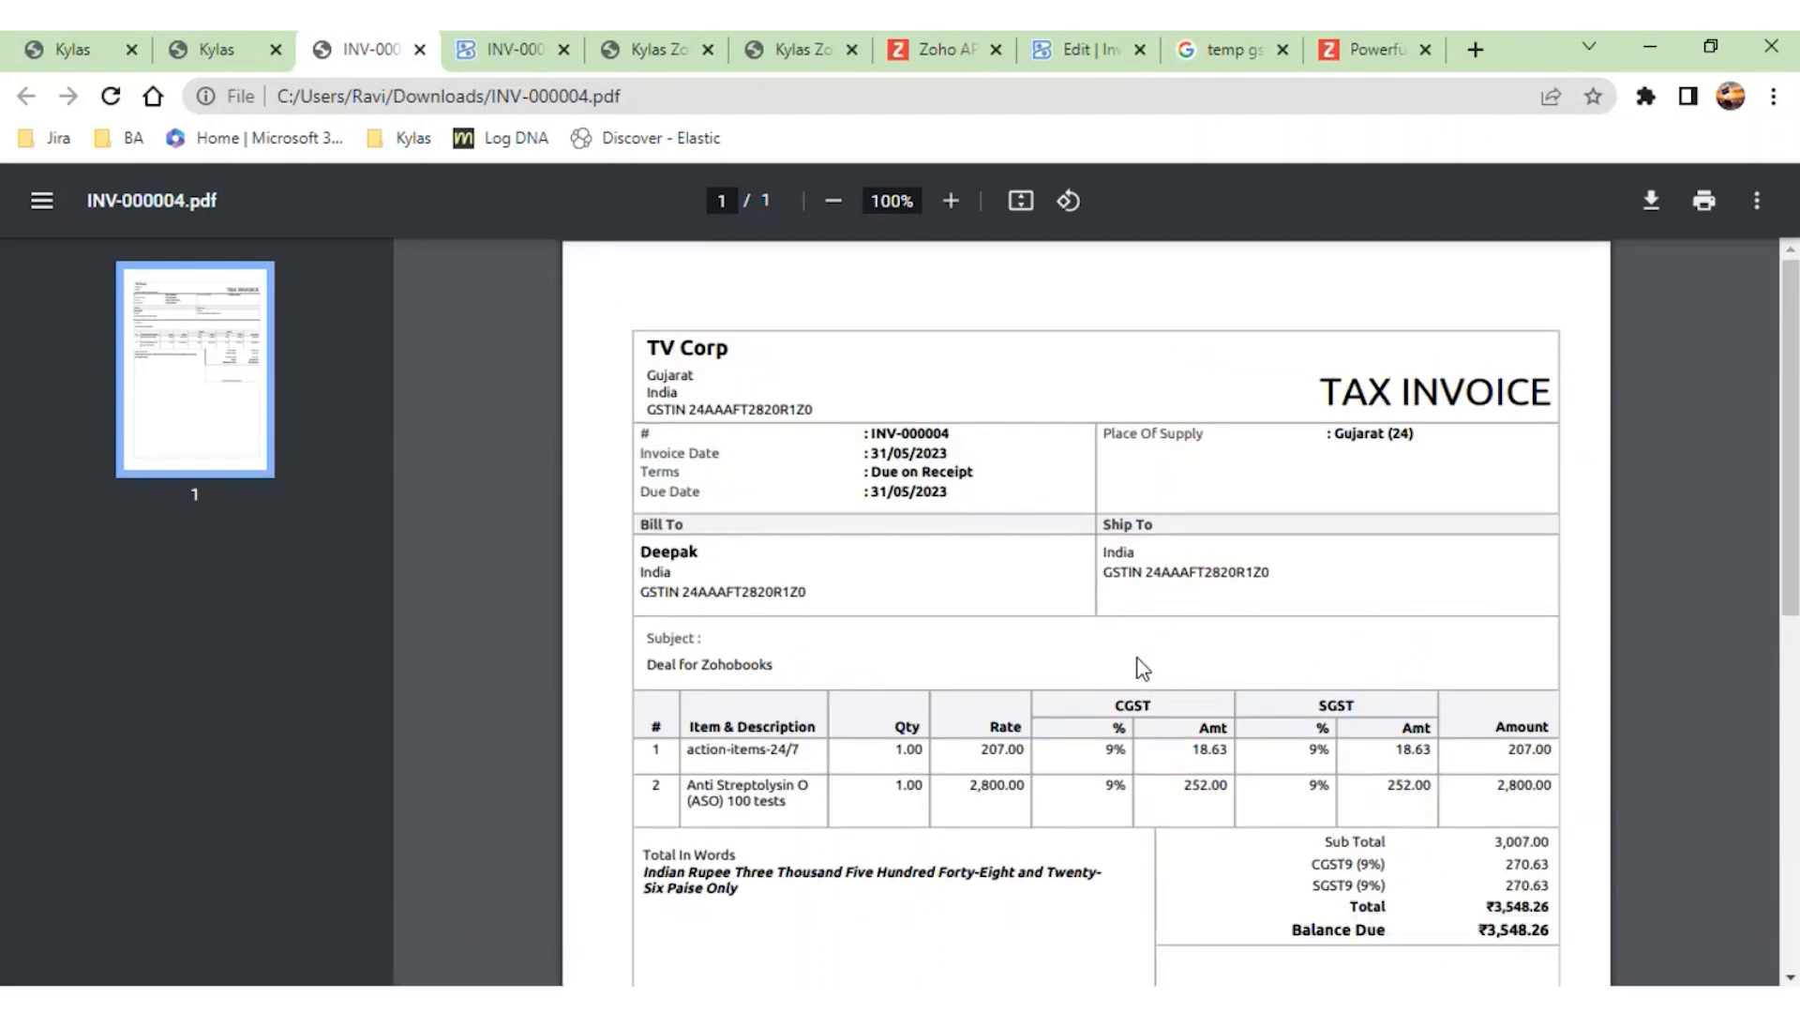
- Finish reviewing the invoice PDF, close it, and open the invoice's linked Zoho Books customer record from the Kylas deal
{"action": "scroll", "coordinate": [1142, 667], "scroll_direction": "down", "scroll_amount": 2}
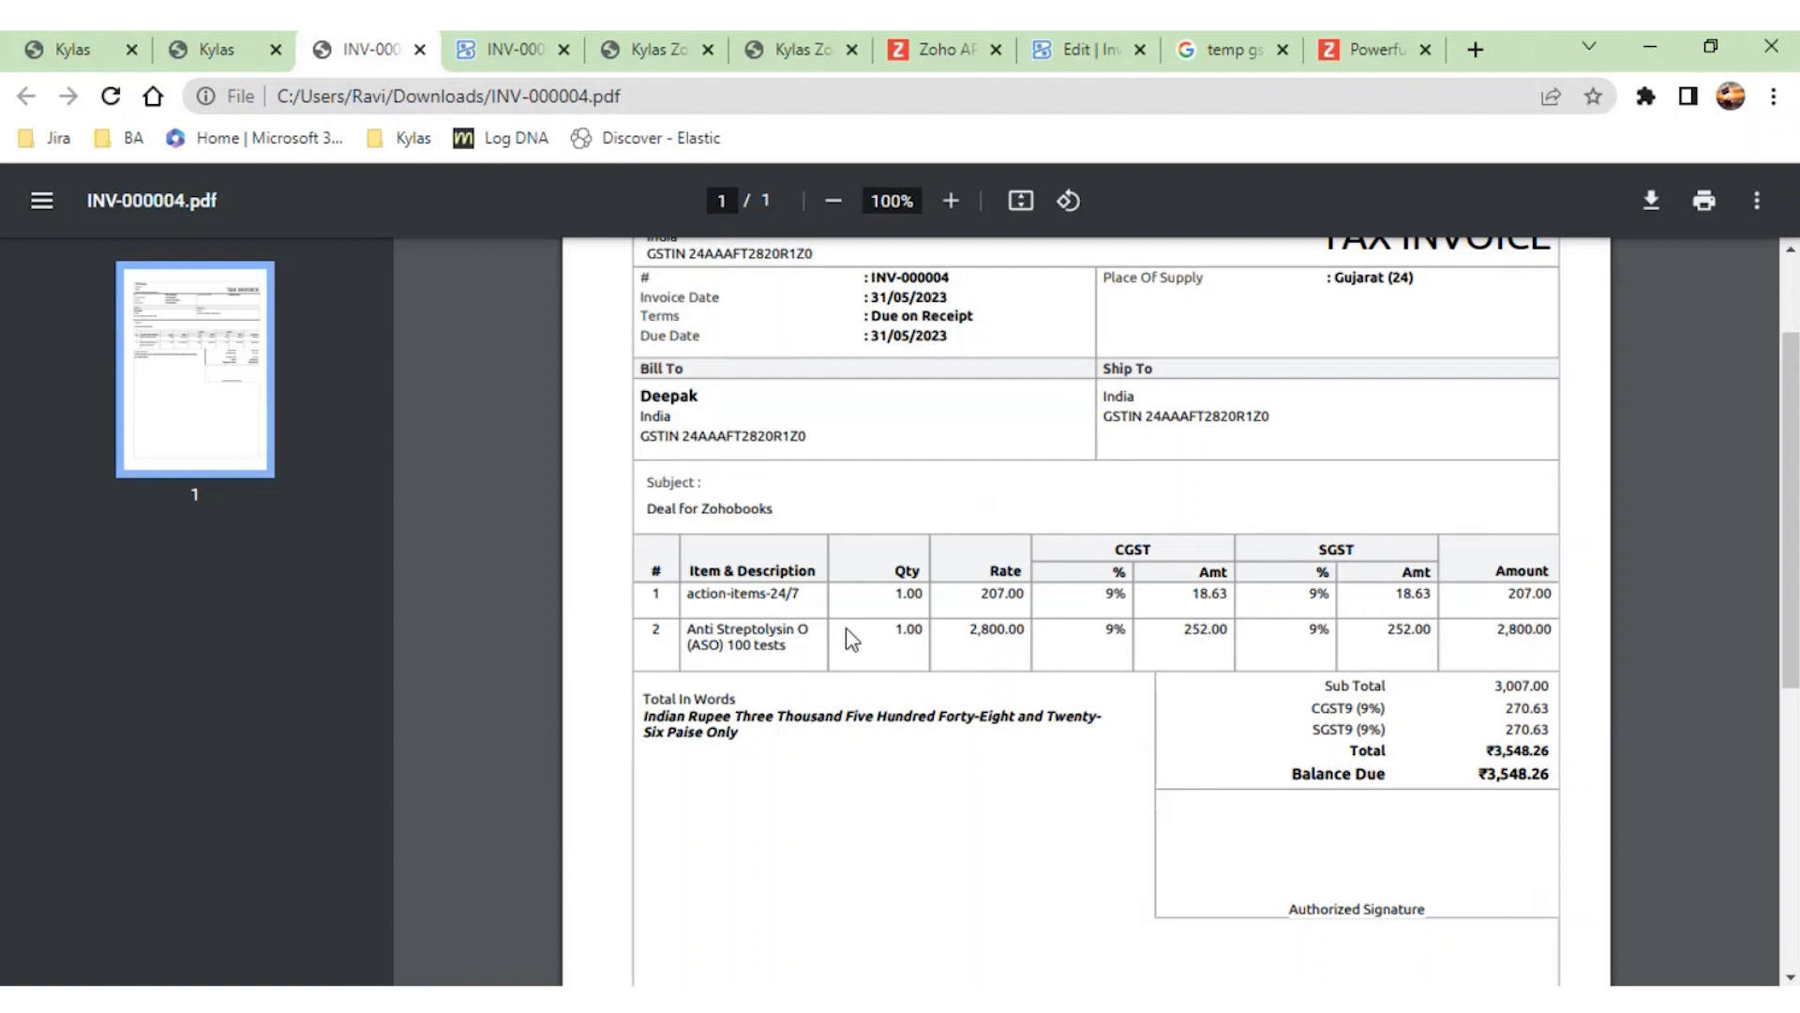
{"action": "left_click", "coordinate": [420, 49]}
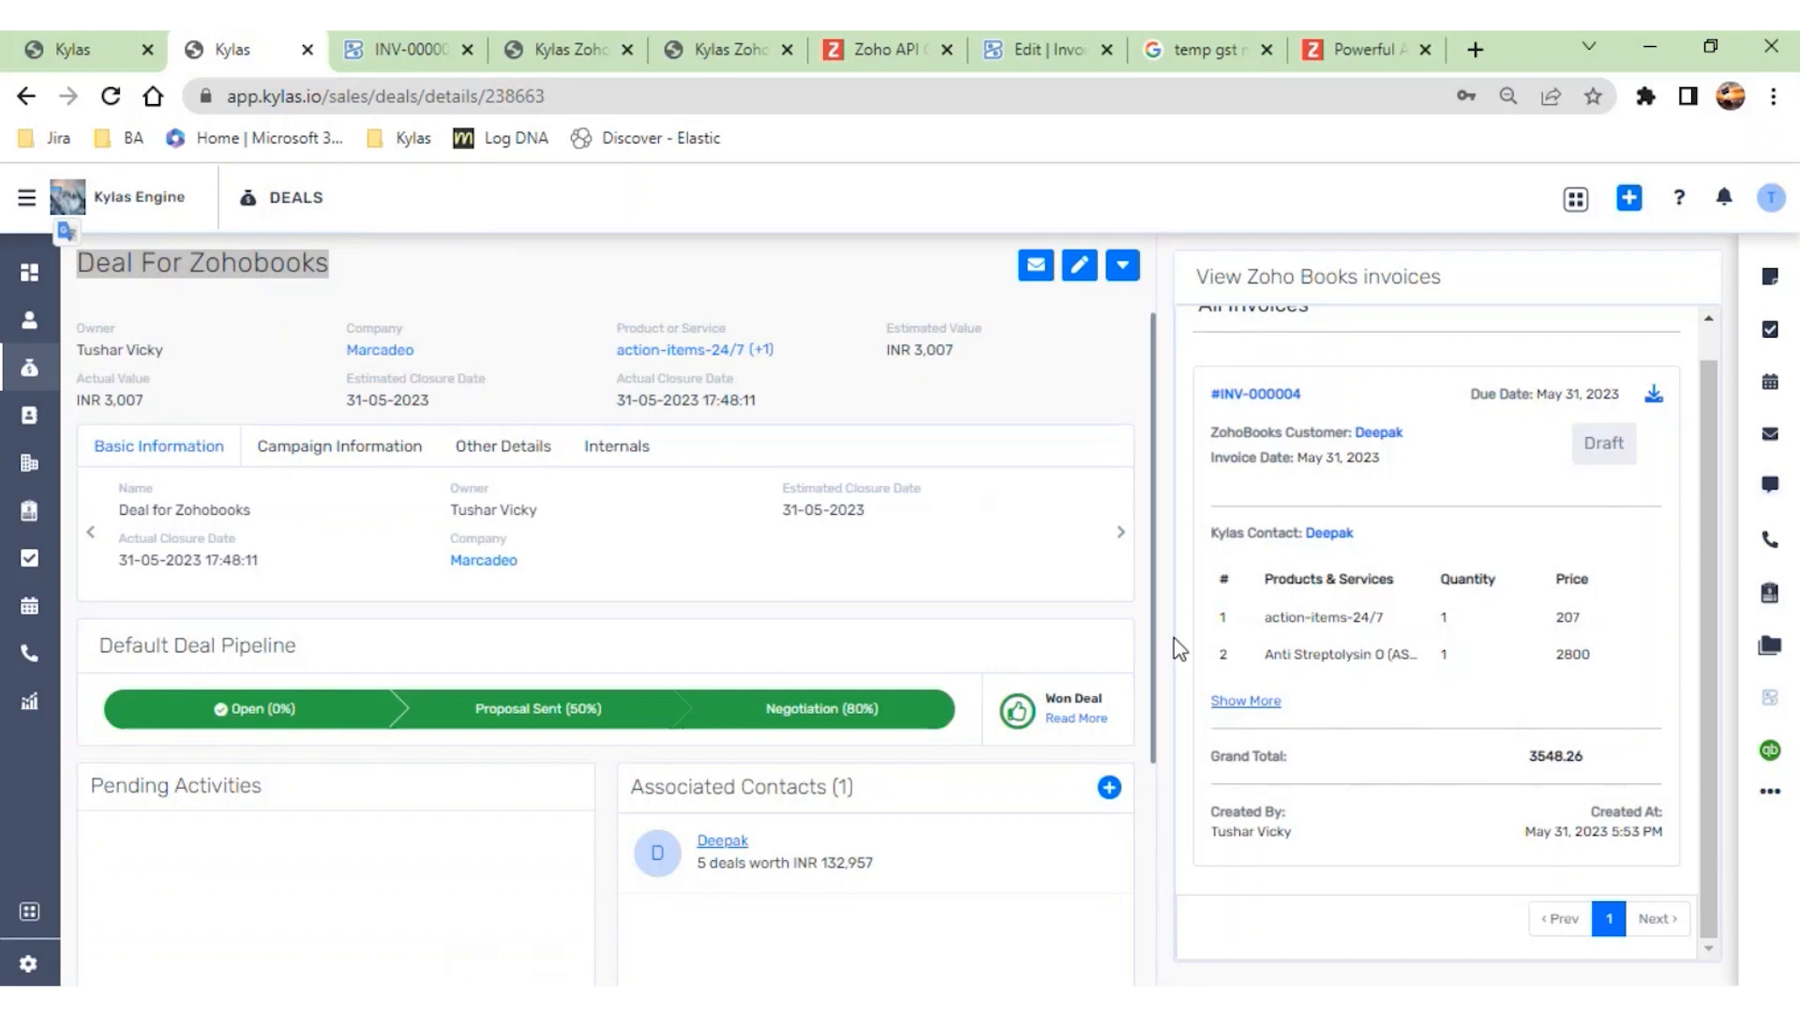
{"action": "left_click", "coordinate": [1378, 432]}
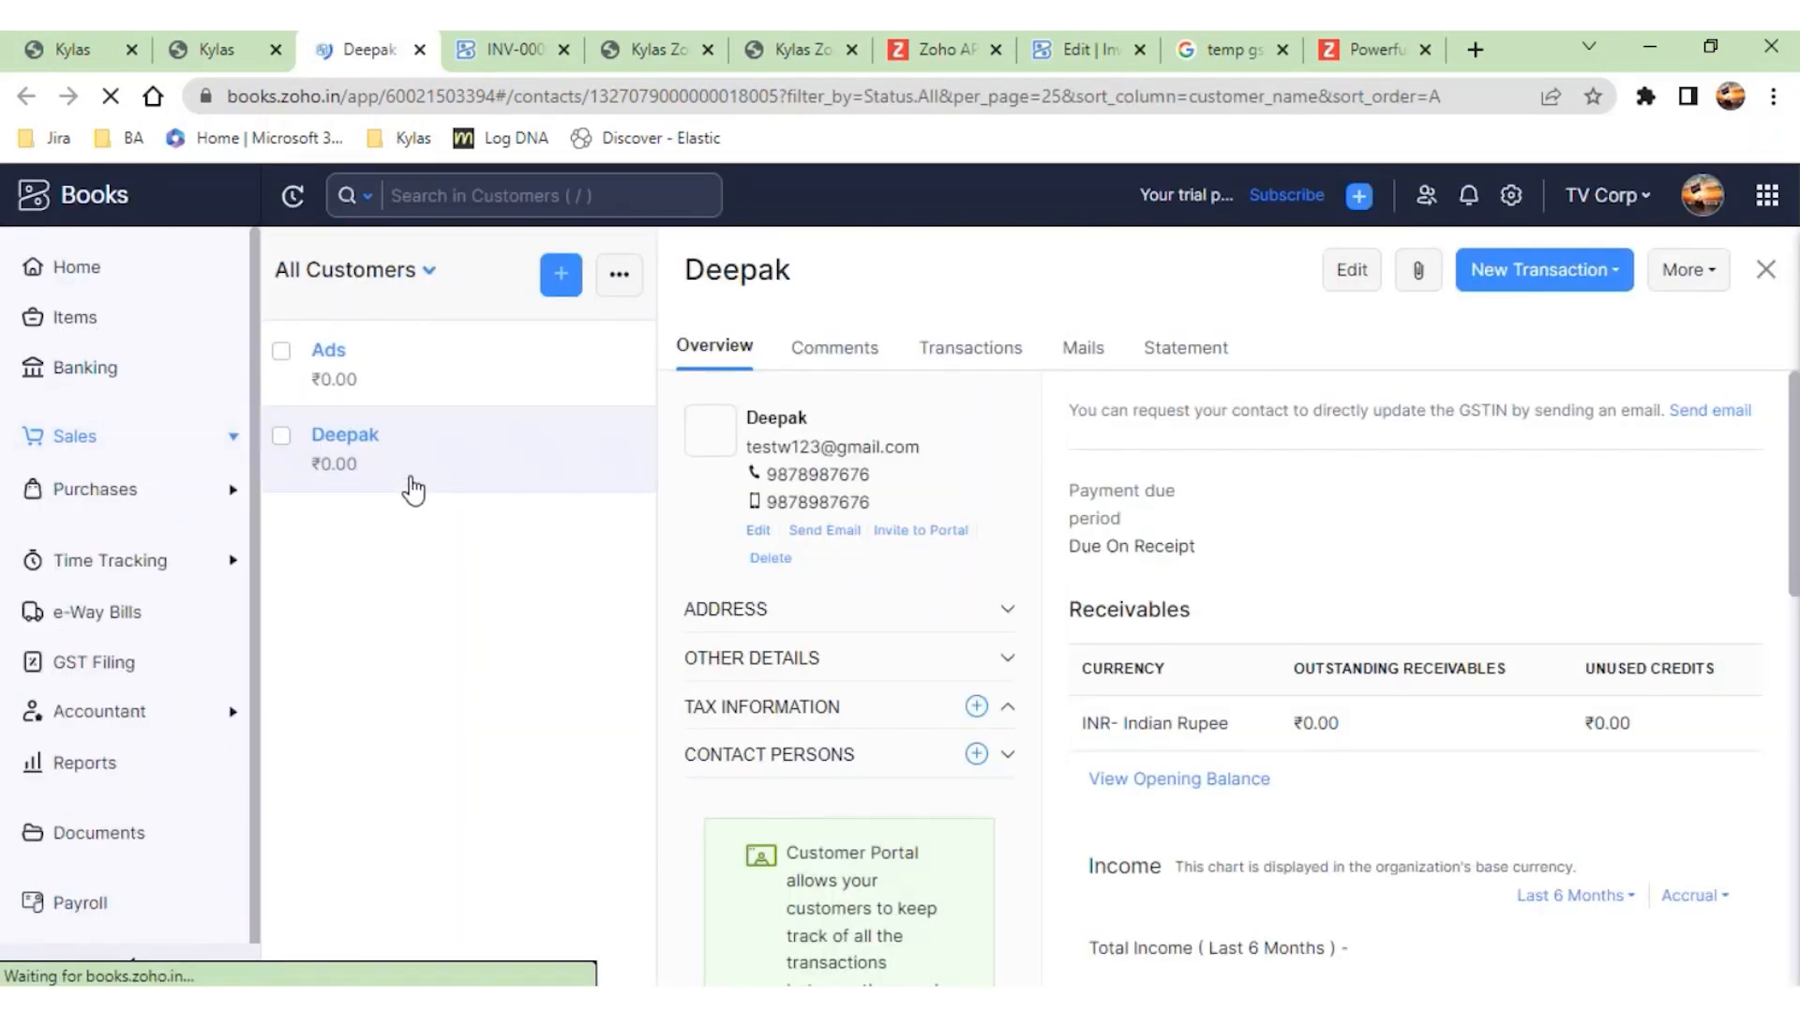
- Return to the Kylas deal, open its linked invoice in Zoho Books, and review the tax invoice's contents
{"action": "left_click", "coordinate": [216, 52]}
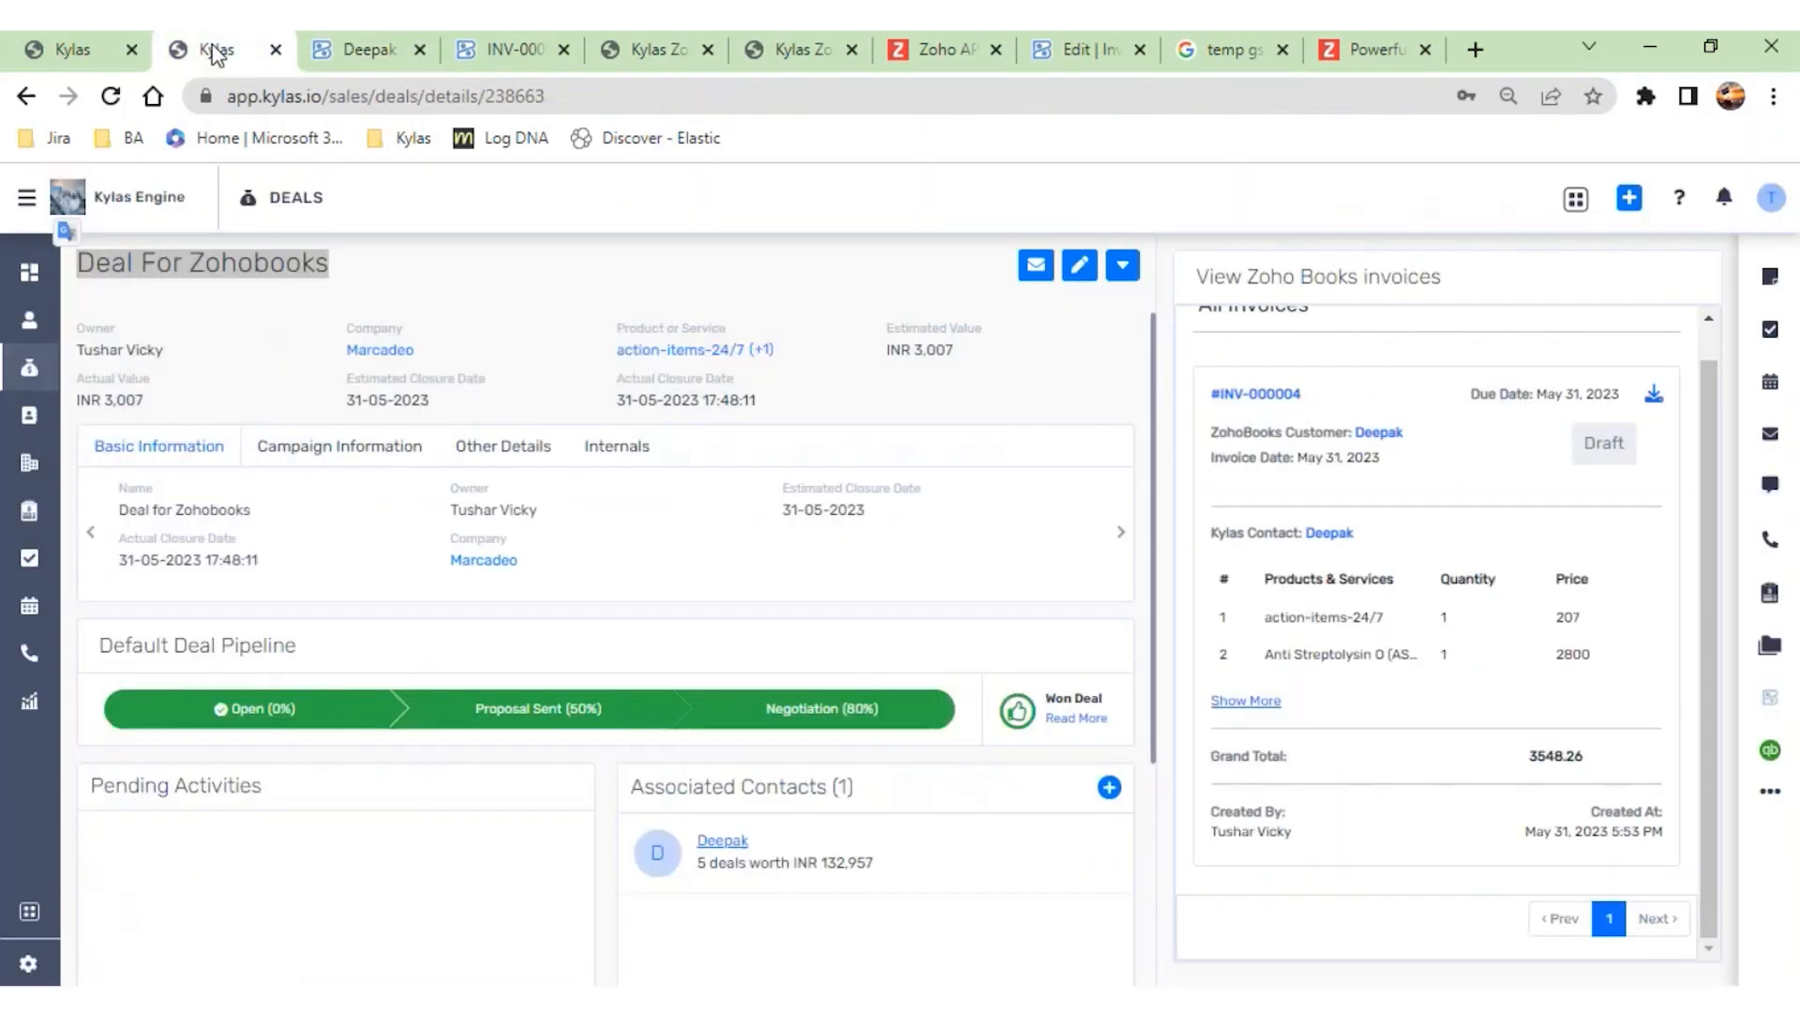
{"action": "left_click", "coordinate": [1270, 402]}
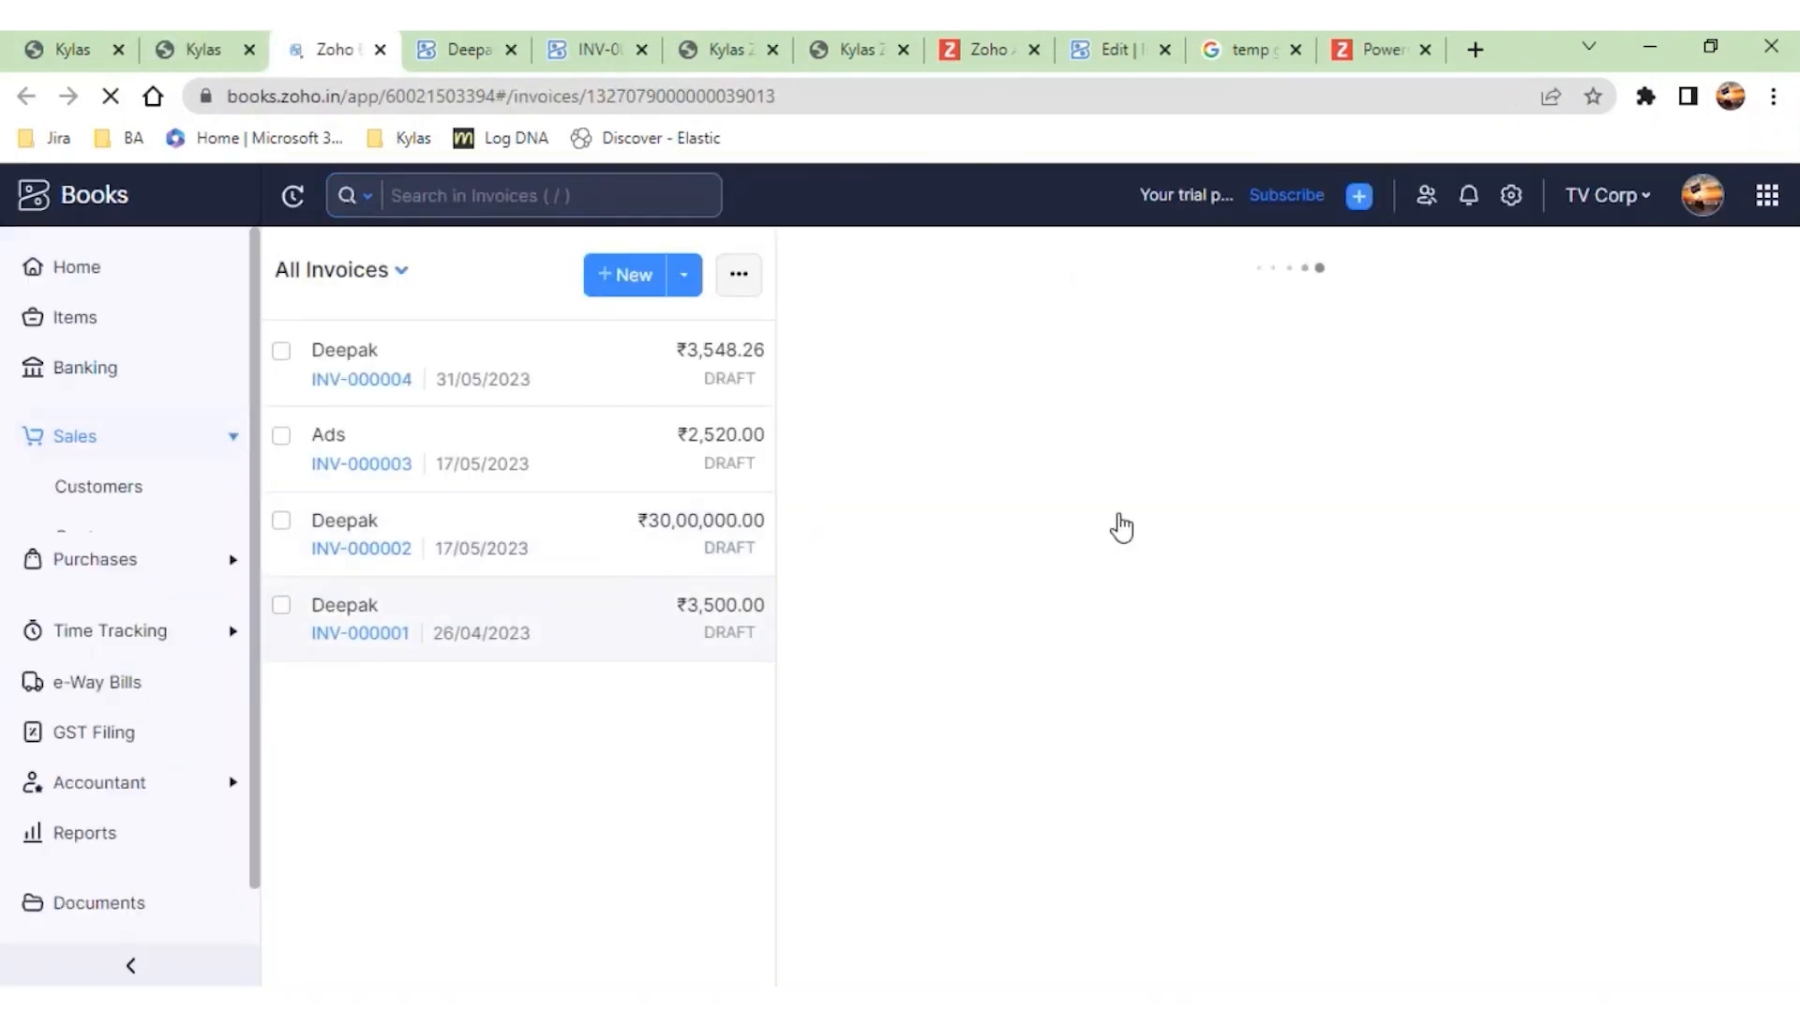
{"action": "scroll", "coordinate": [982, 707], "scroll_direction": "down", "scroll_amount": 3}
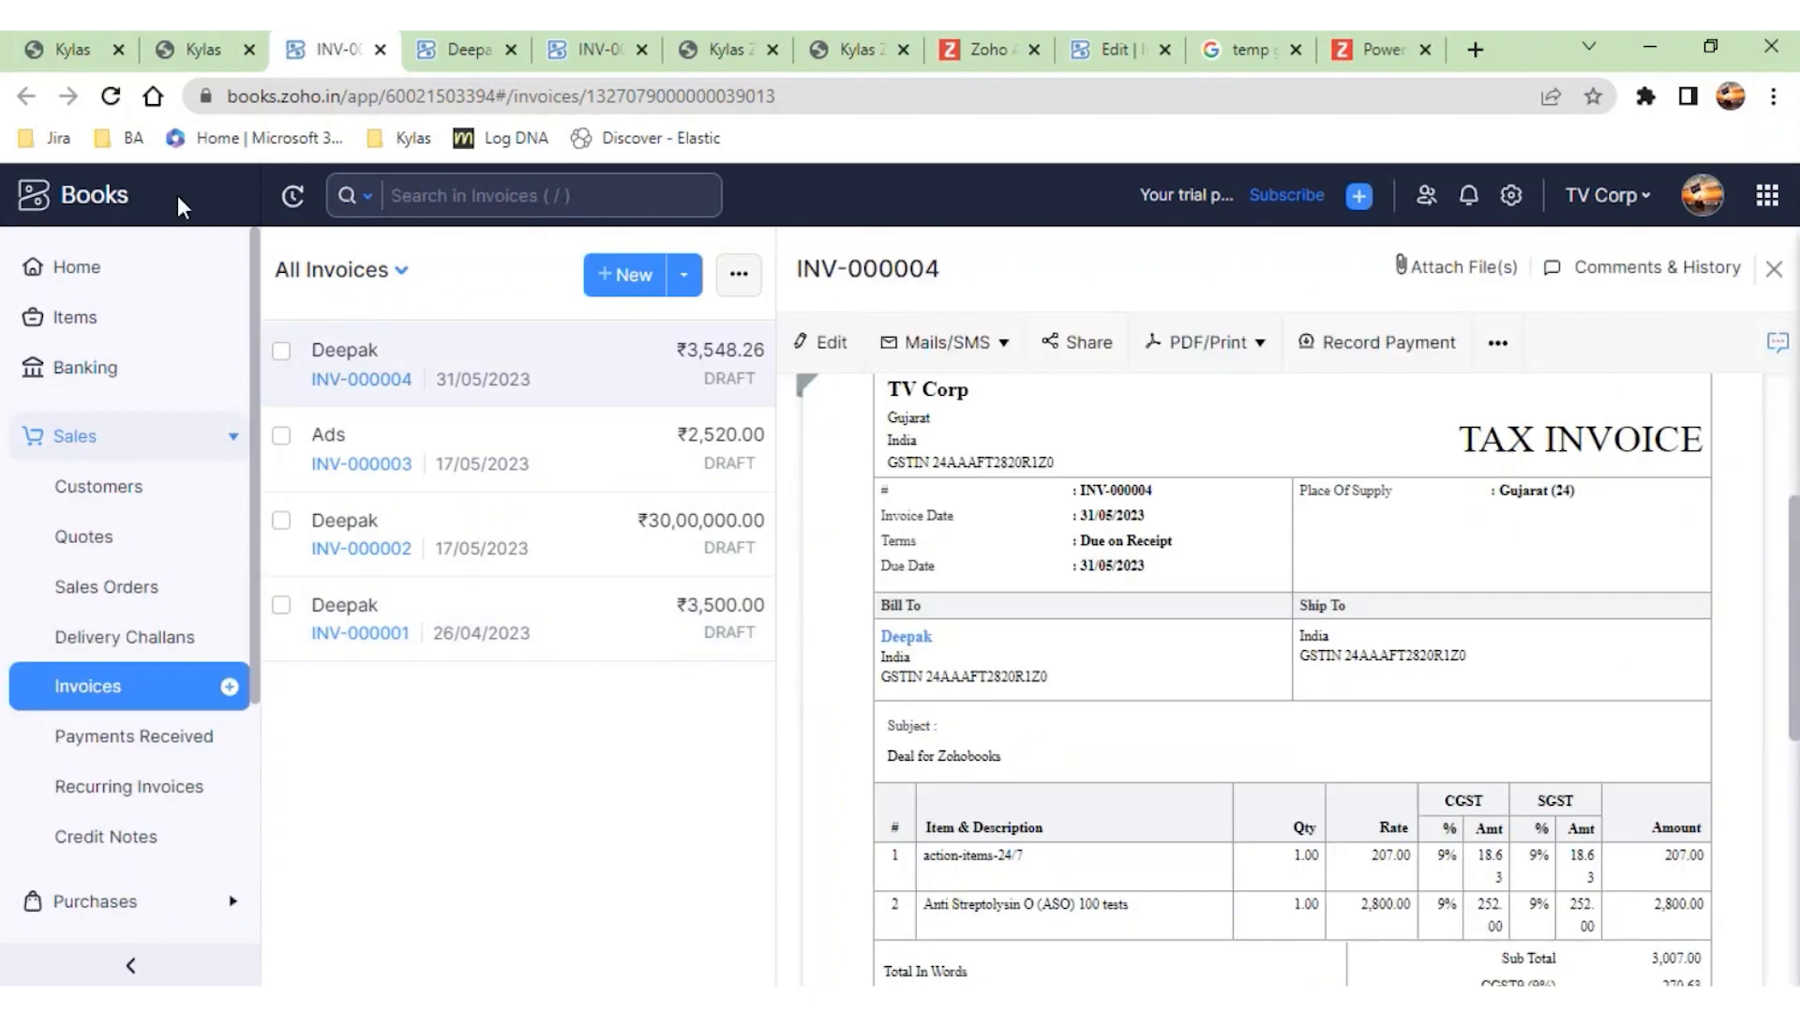
- Return to the Kylas deal, open its associated contact, and view that contact's Zoho Books invoices
{"action": "left_click", "coordinate": [197, 52]}
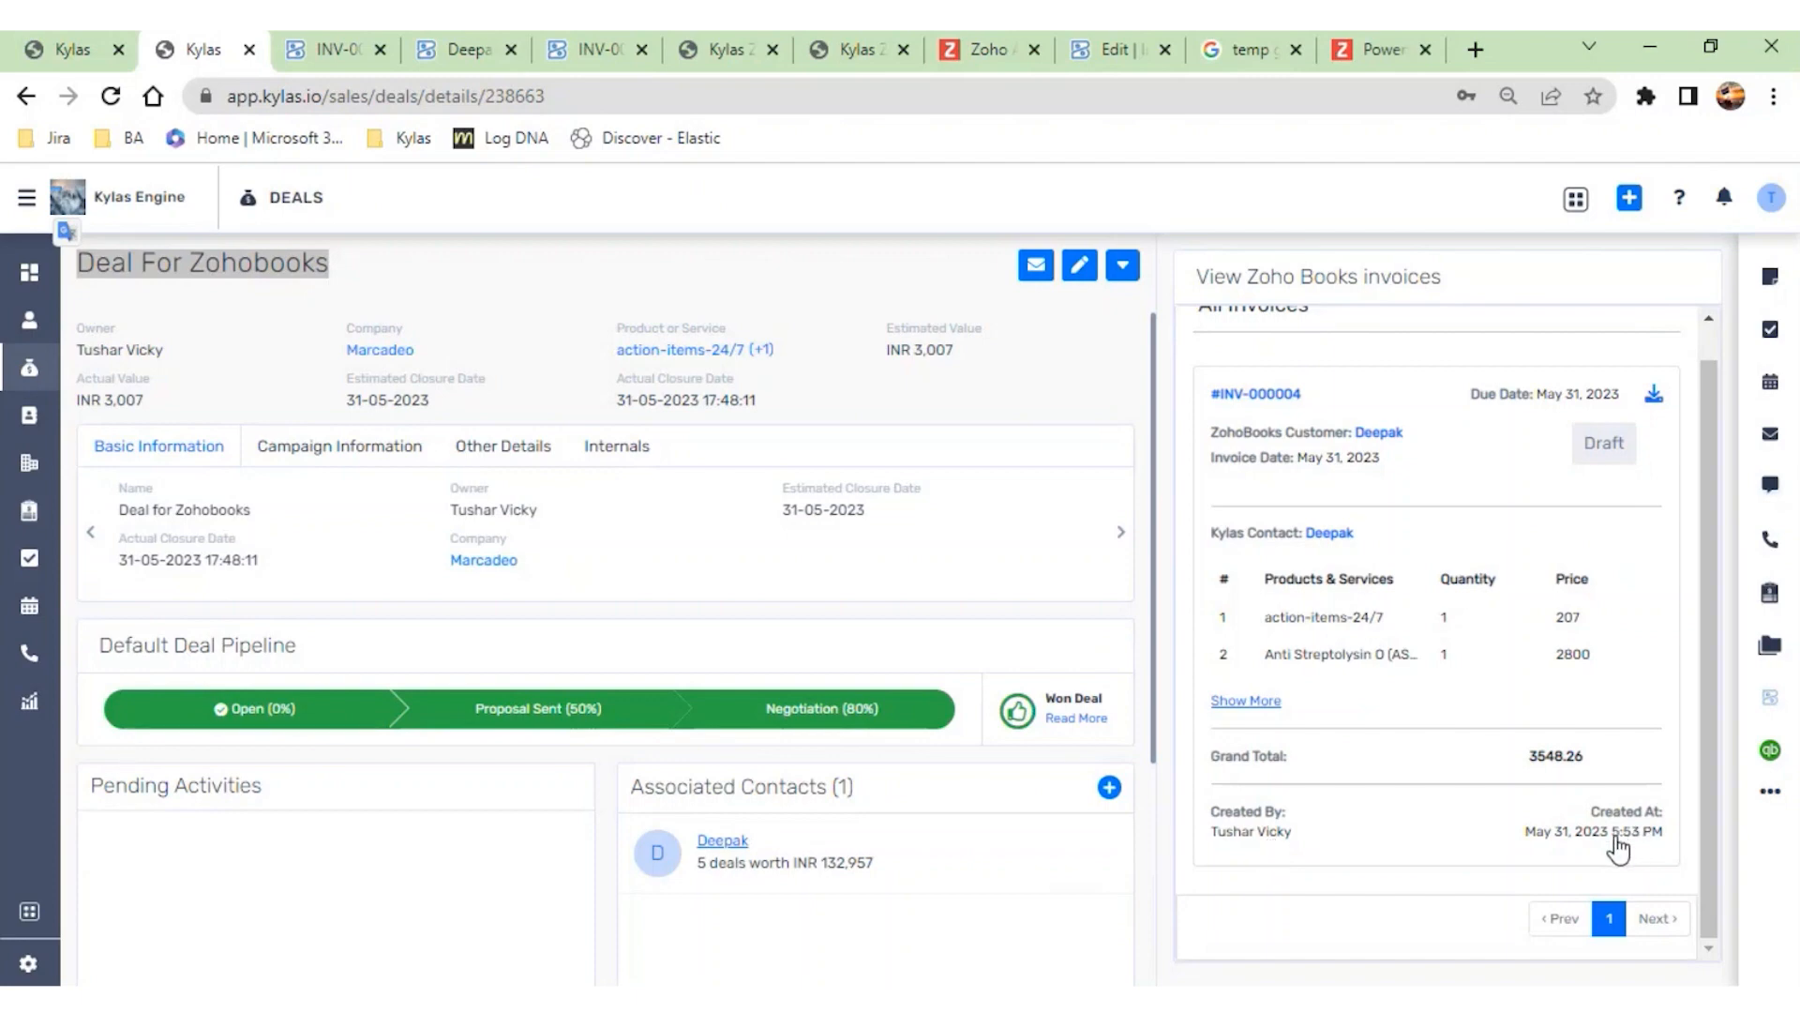
{"action": "left_click", "coordinate": [715, 845]}
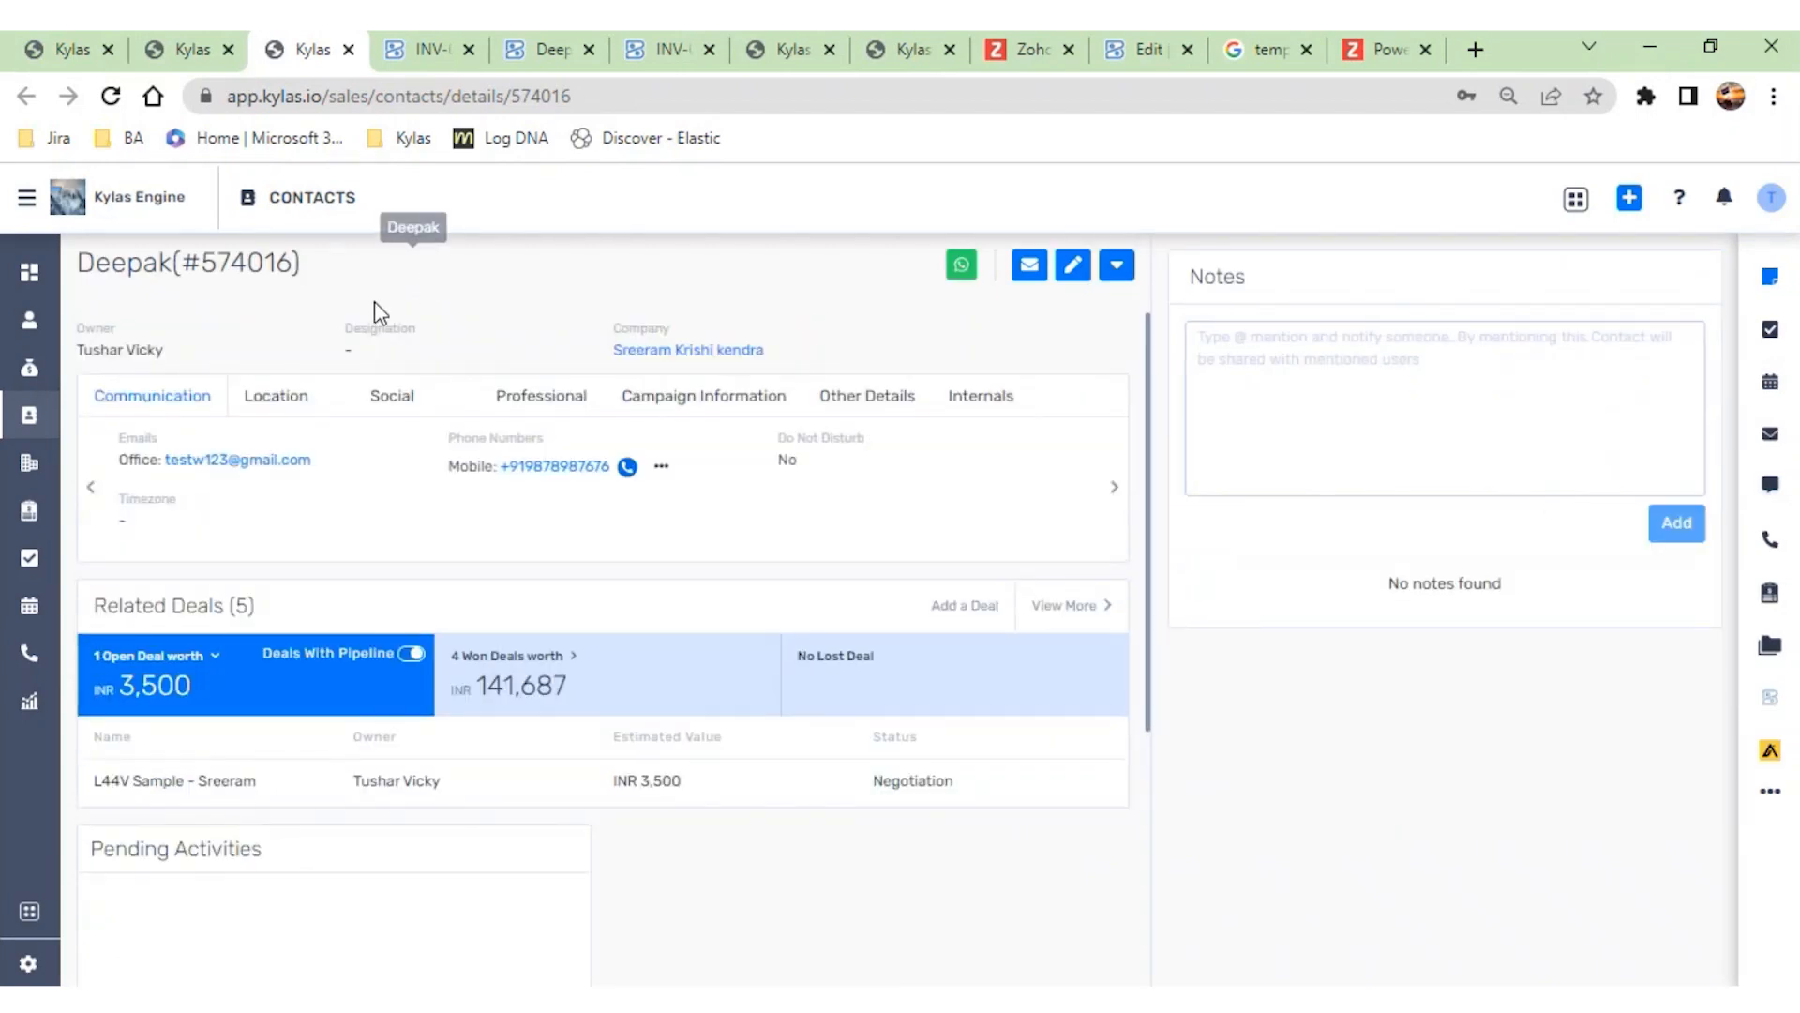
{"action": "left_click_drag", "start_coordinate": [349, 274], "coordinate": [71, 245]}
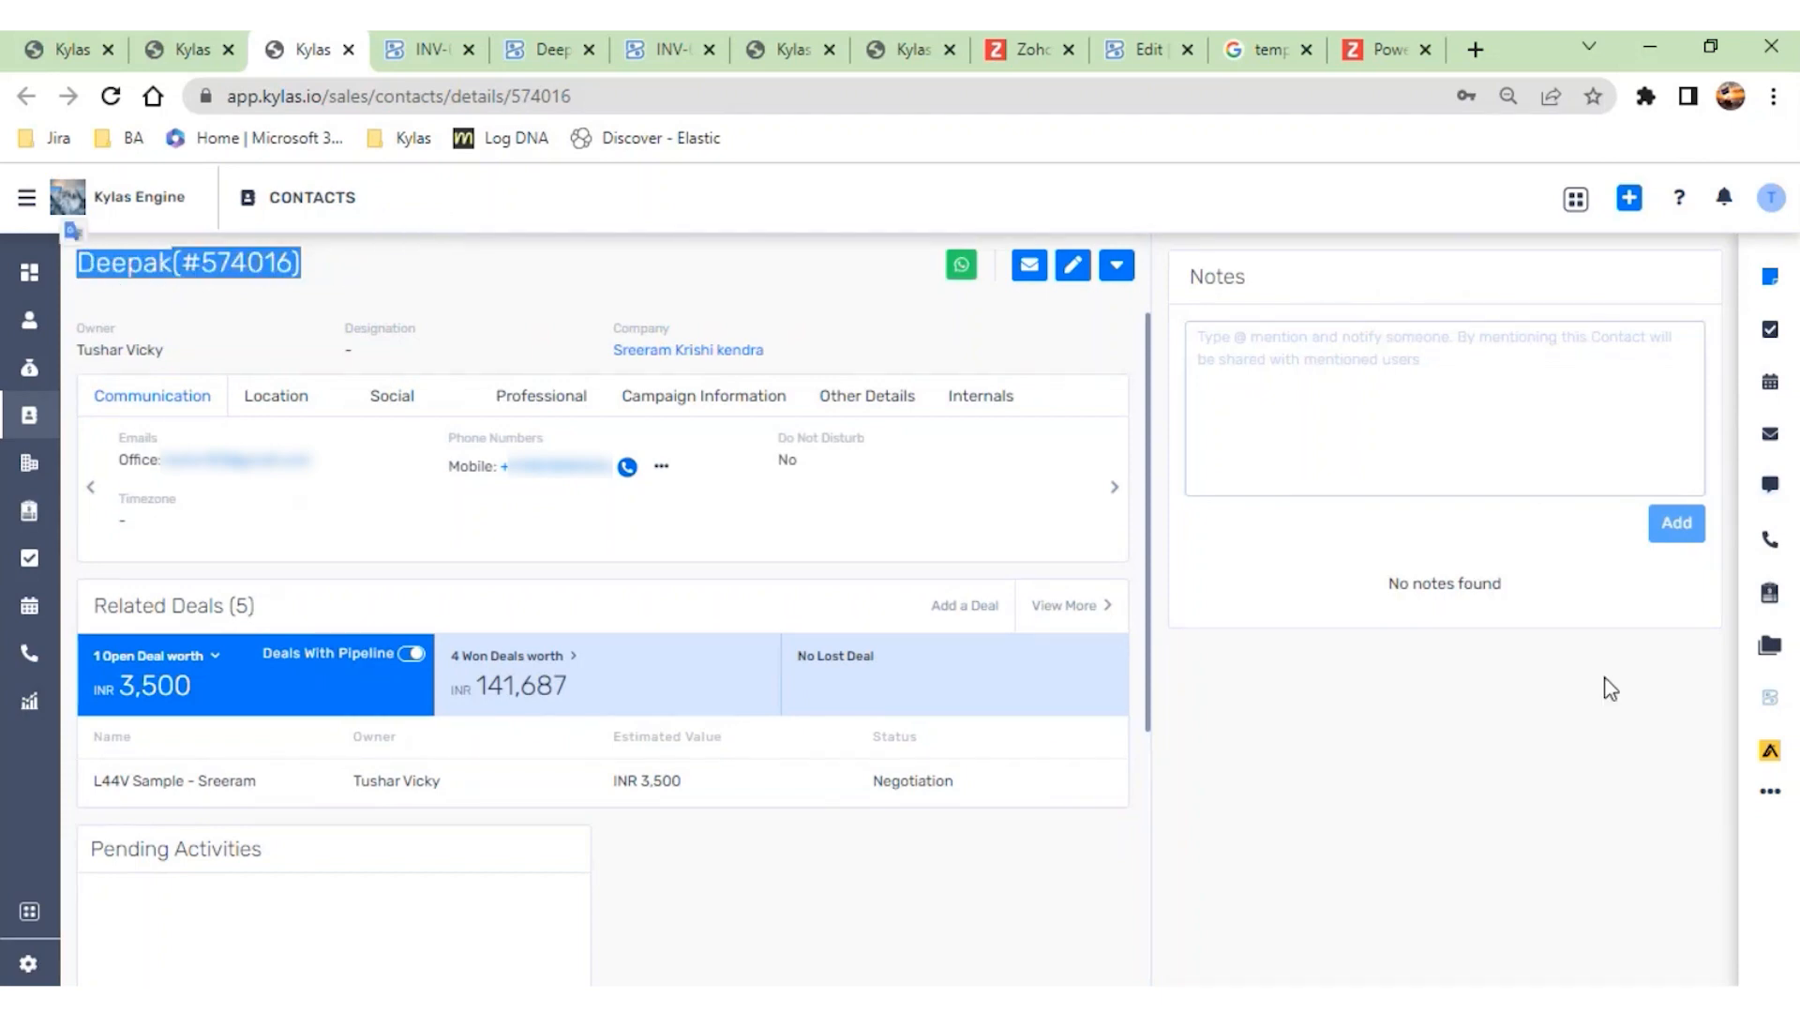
{"action": "left_click", "coordinate": [1772, 703]}
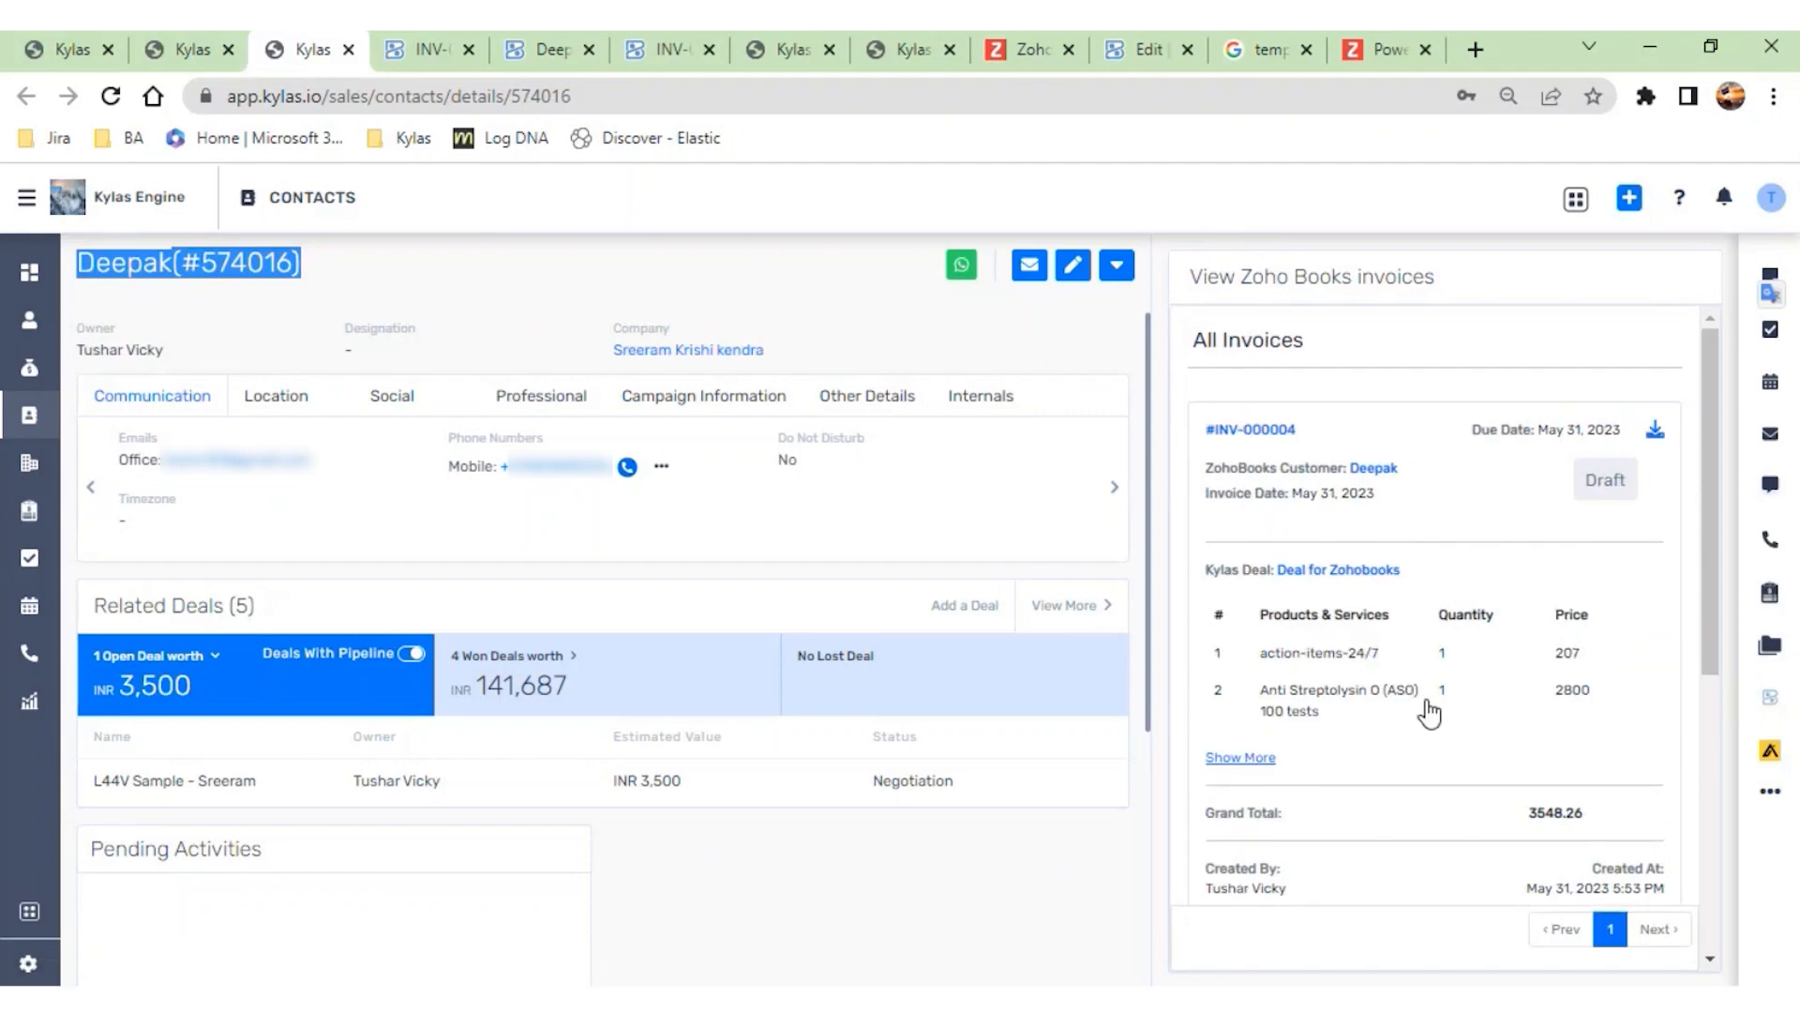
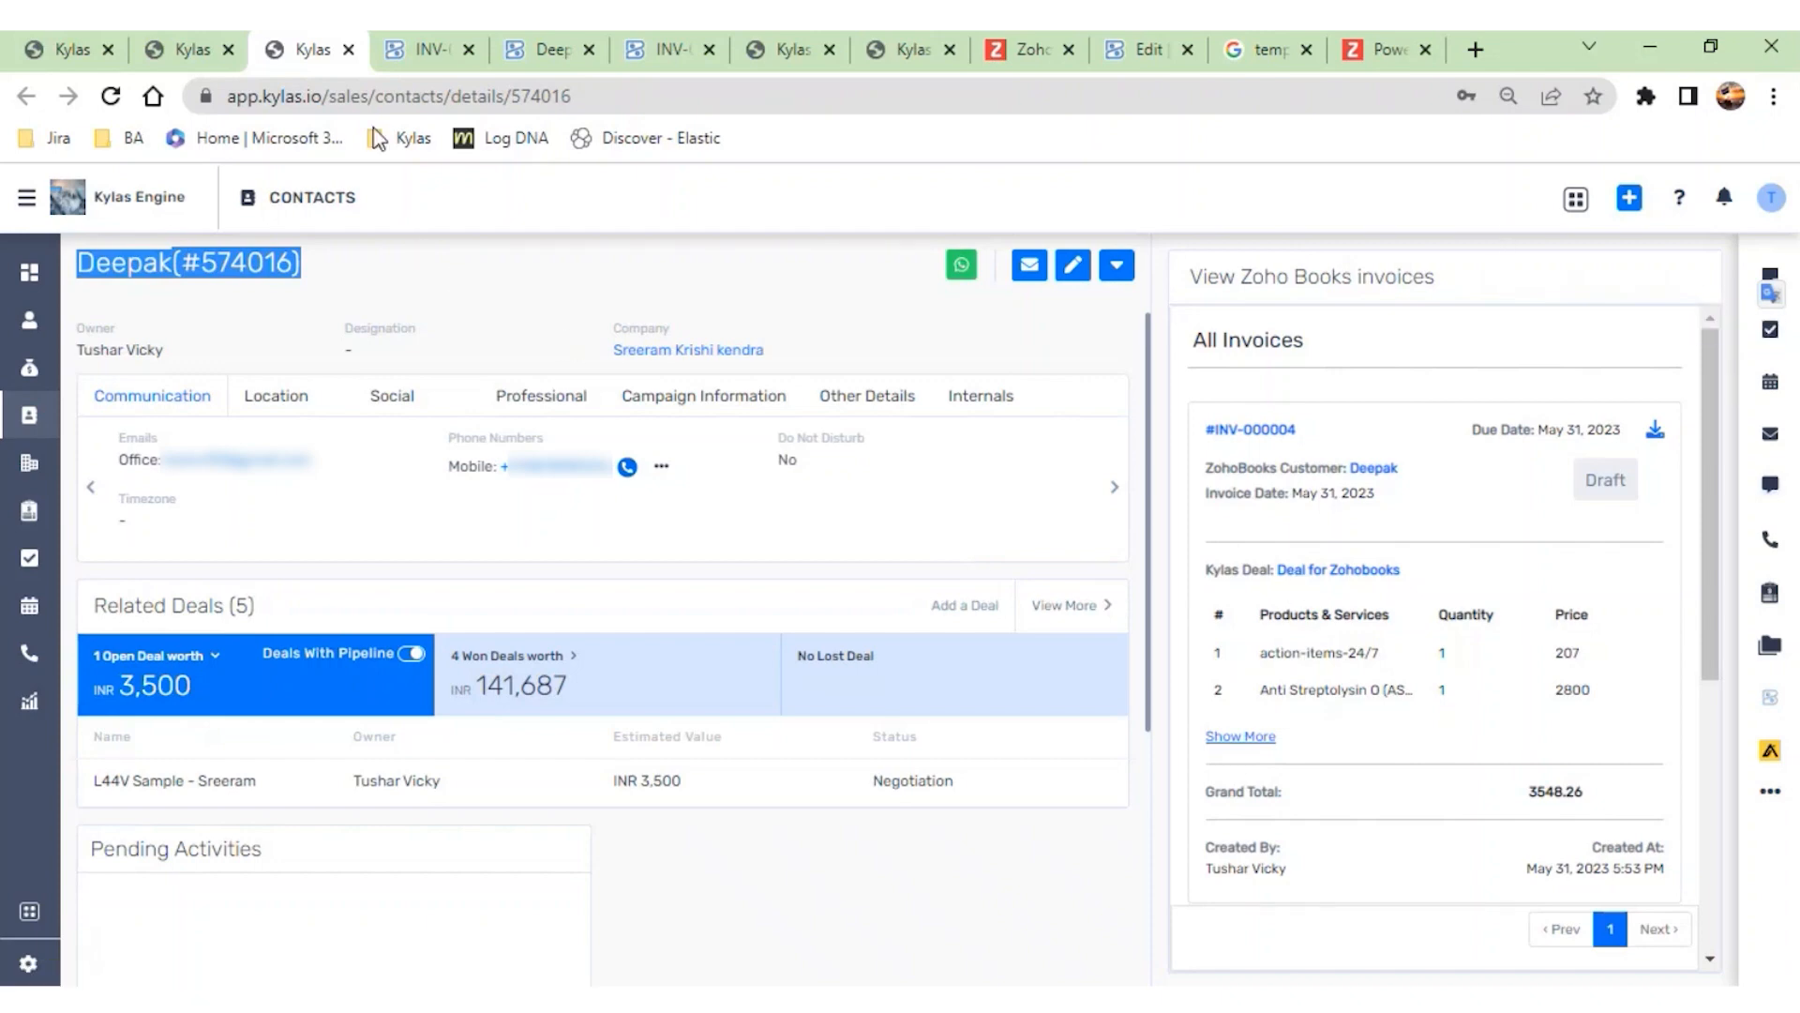
- Switch to Zoho Books, start a new invoice from the invoices list, and examine its blank form and selectable customers
{"action": "left_click", "coordinate": [175, 50]}
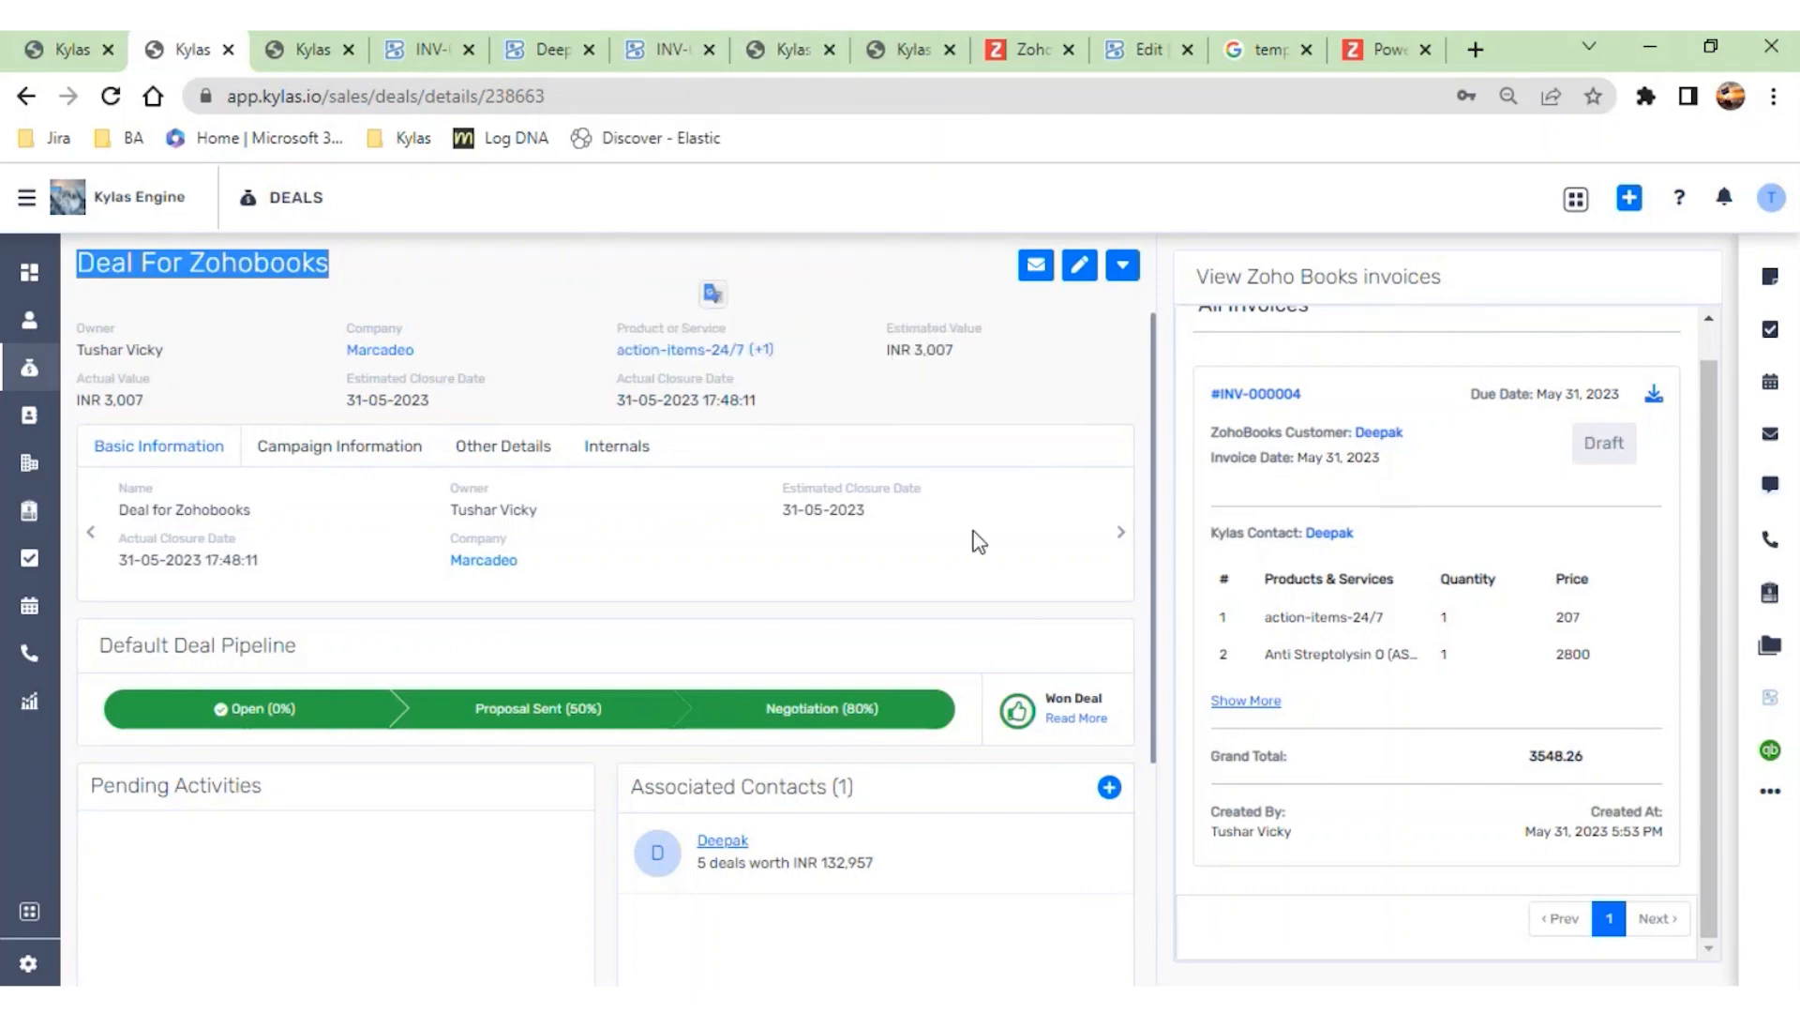
{"action": "left_click", "coordinate": [1143, 49]}
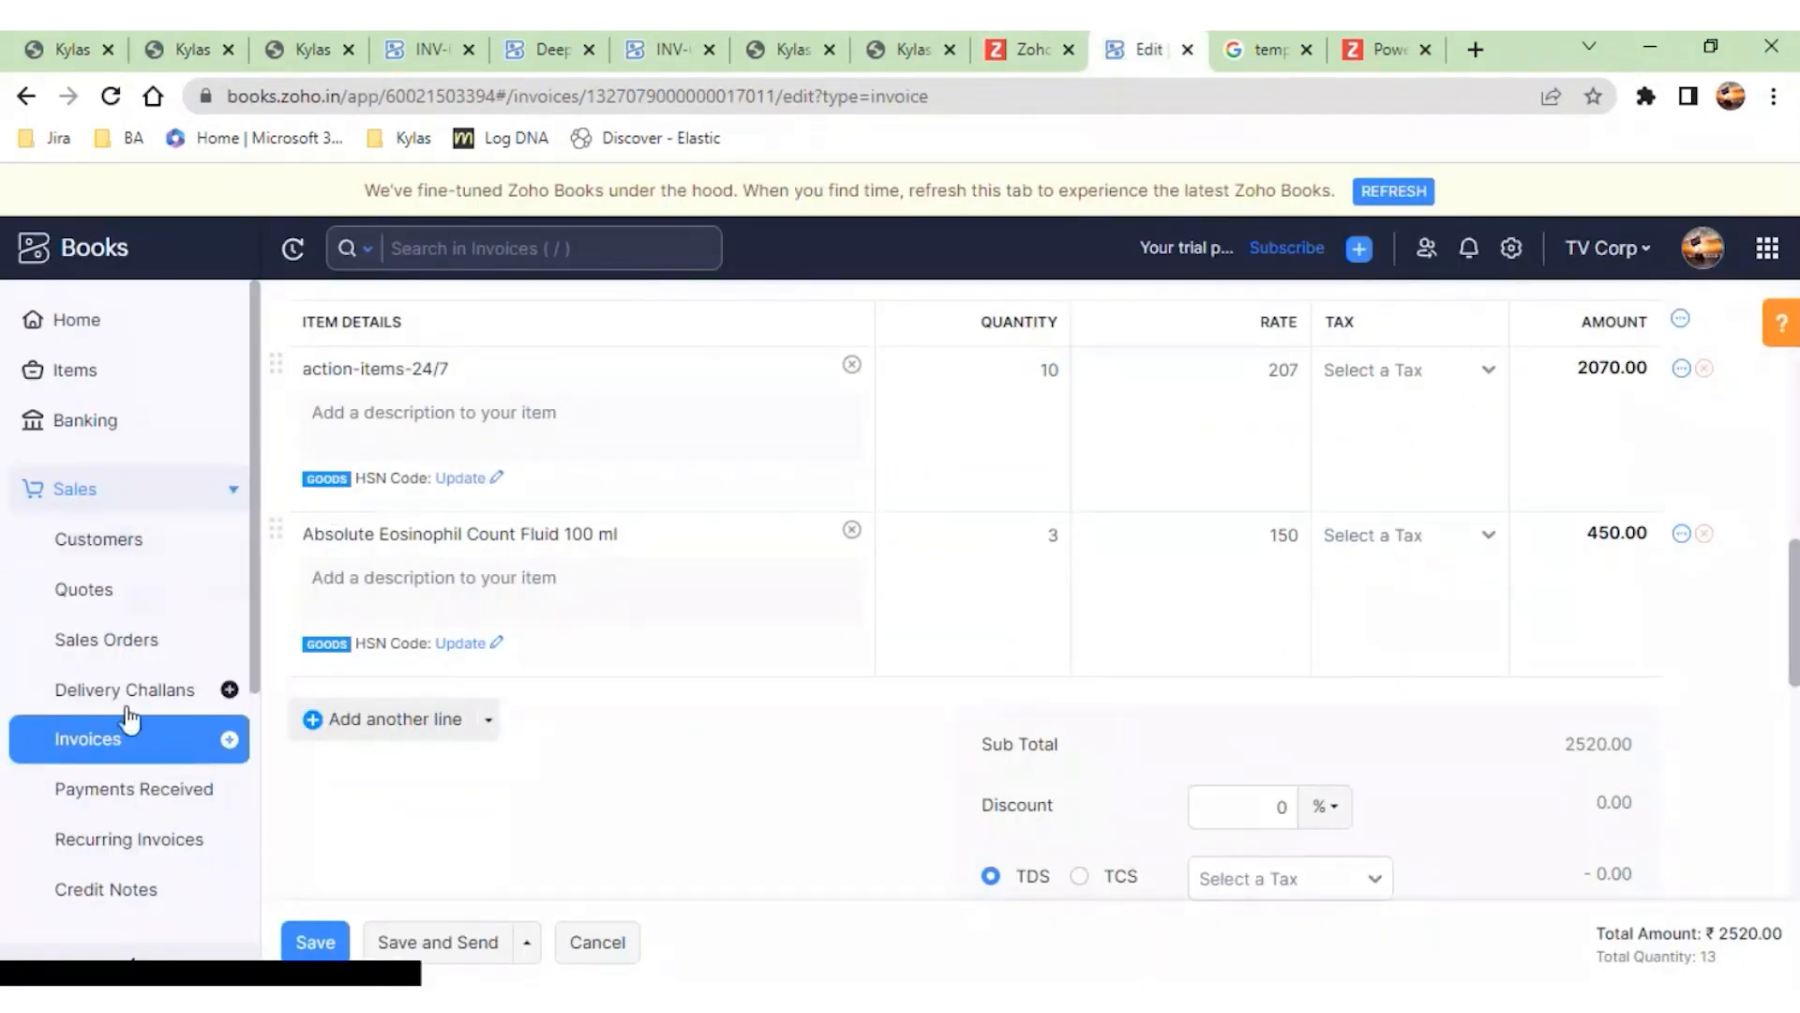
{"action": "left_click", "coordinate": [126, 748]}
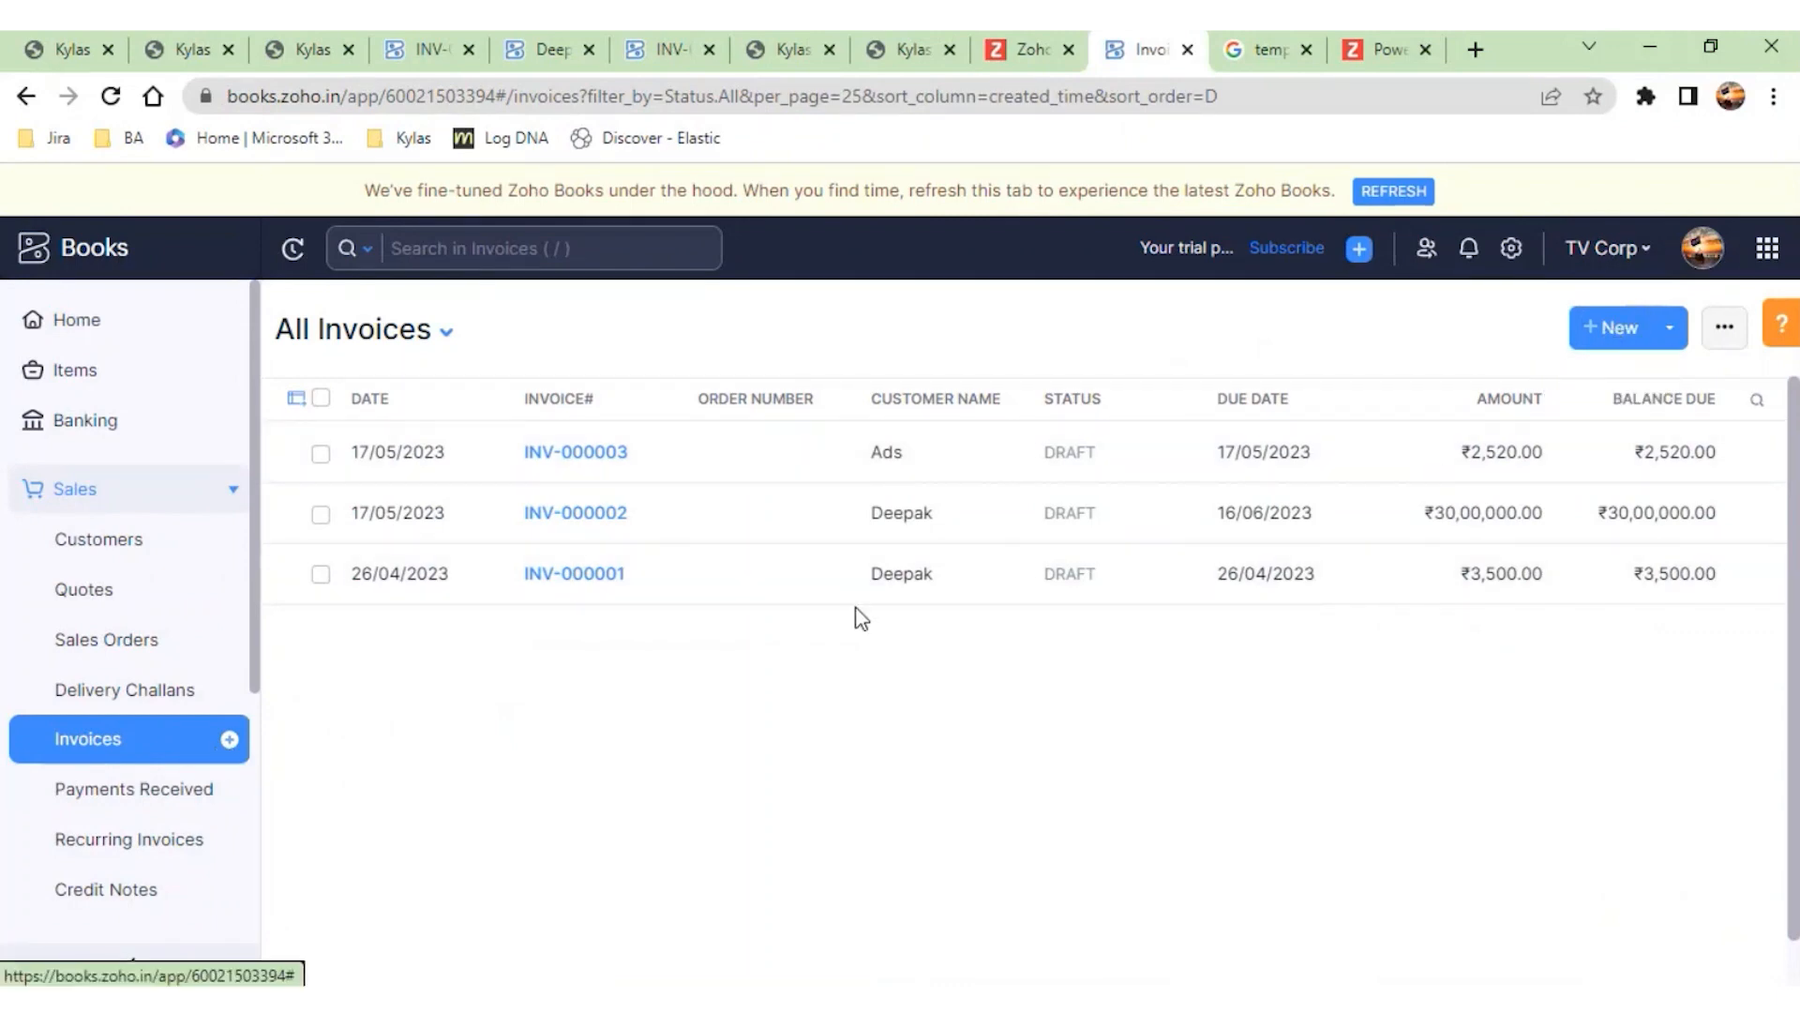
{"action": "left_click", "coordinate": [1613, 327]}
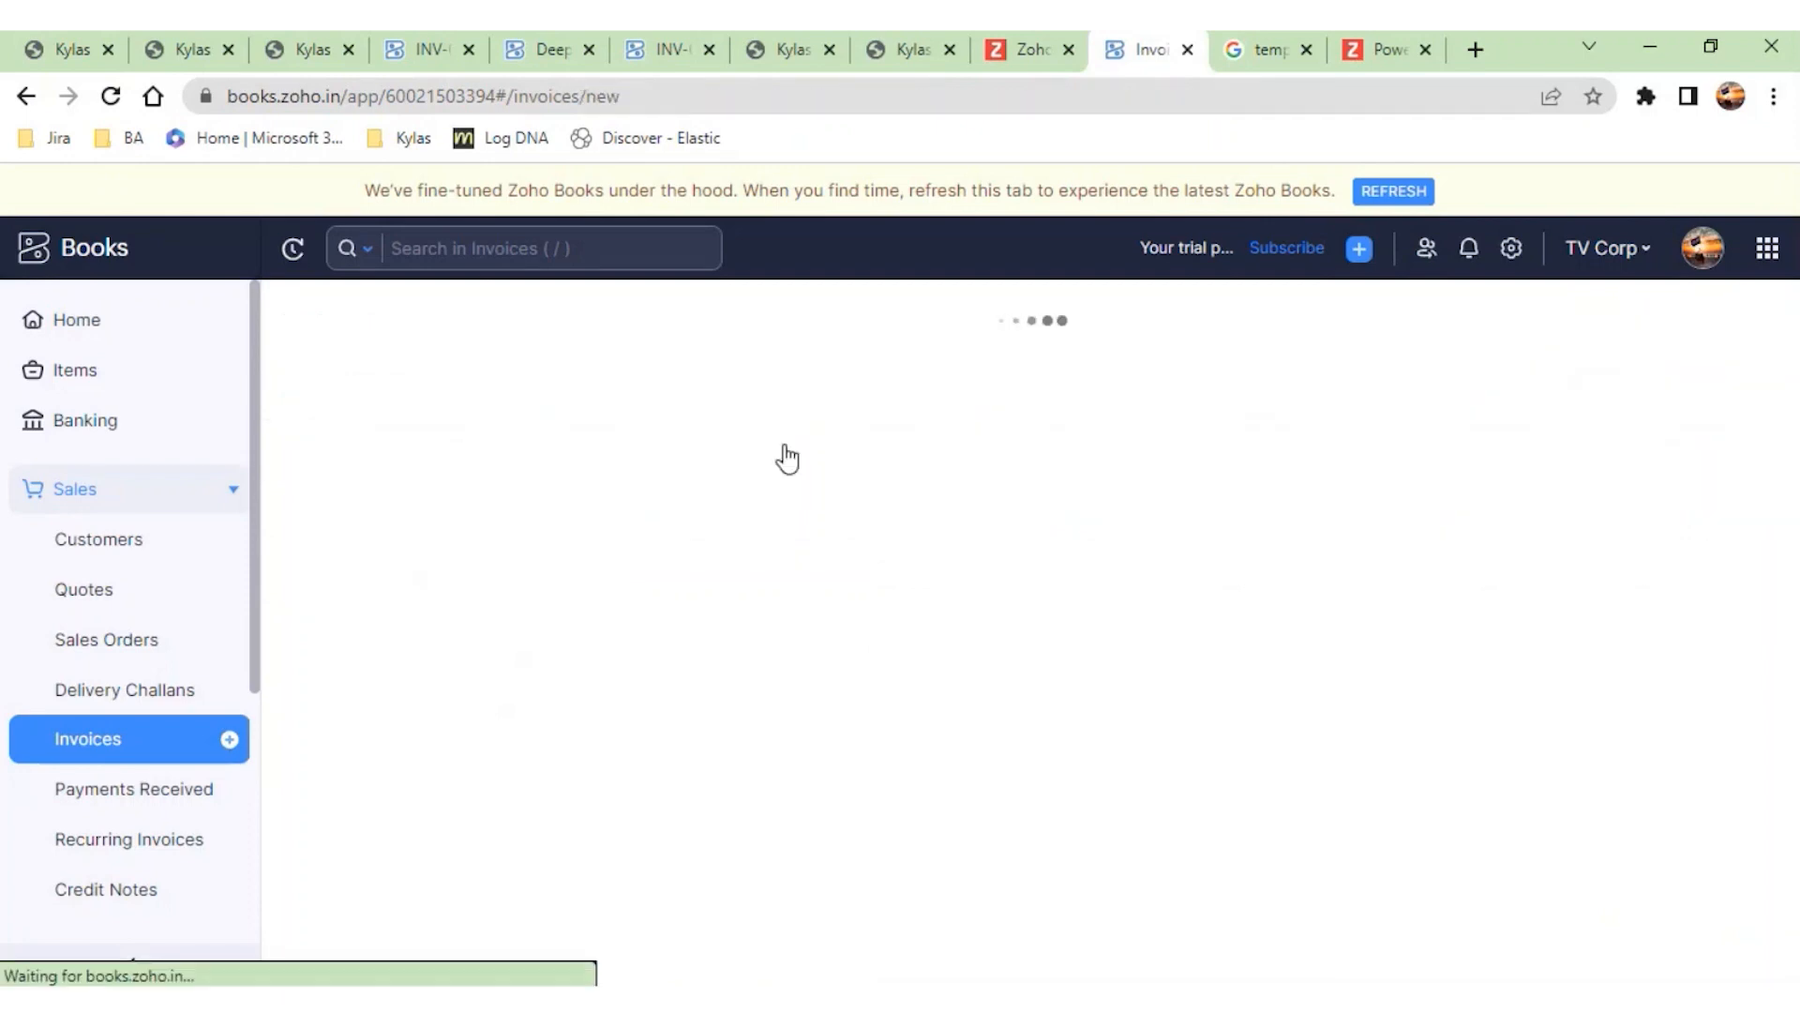
{"action": "scroll", "coordinate": [1032, 656], "scroll_direction": "down", "scroll_amount": 3}
{"action": "scroll", "coordinate": [948, 690], "scroll_direction": "down", "scroll_amount": 5}
{"action": "scroll", "coordinate": [951, 701], "scroll_direction": "down", "scroll_amount": 5}
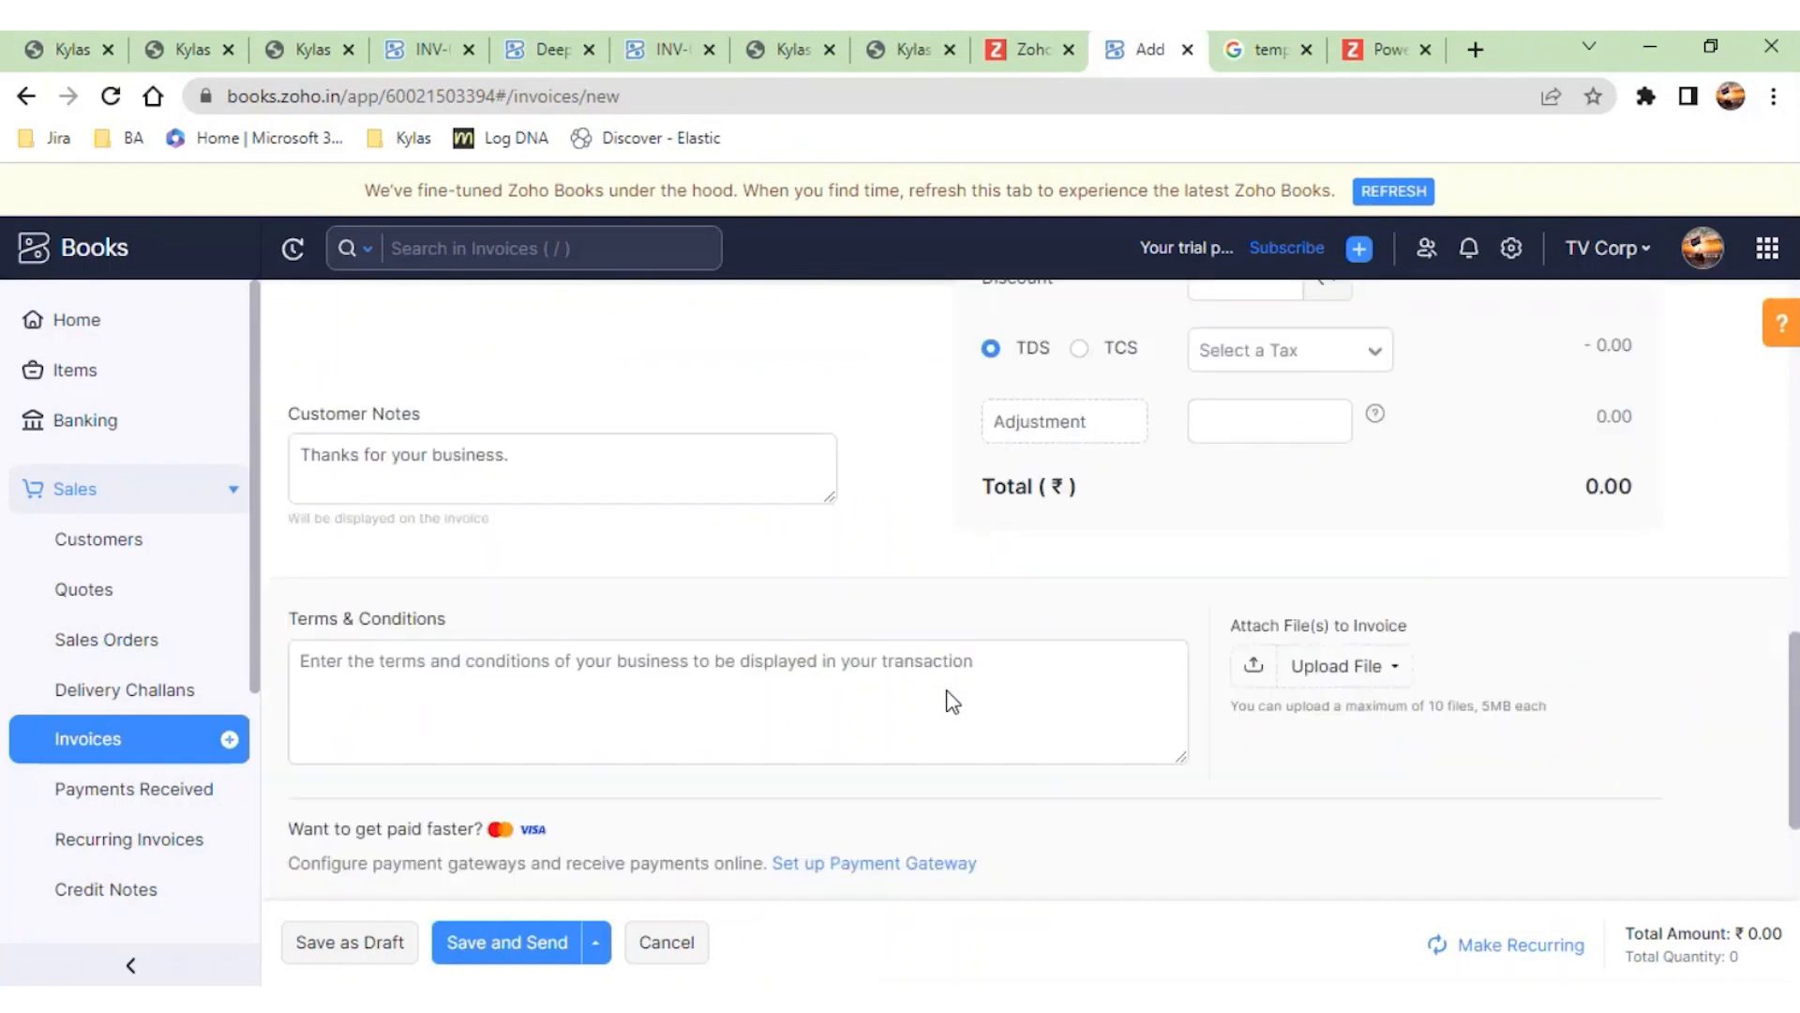
{"action": "scroll", "coordinate": [951, 701], "scroll_direction": "up", "scroll_amount": 12}
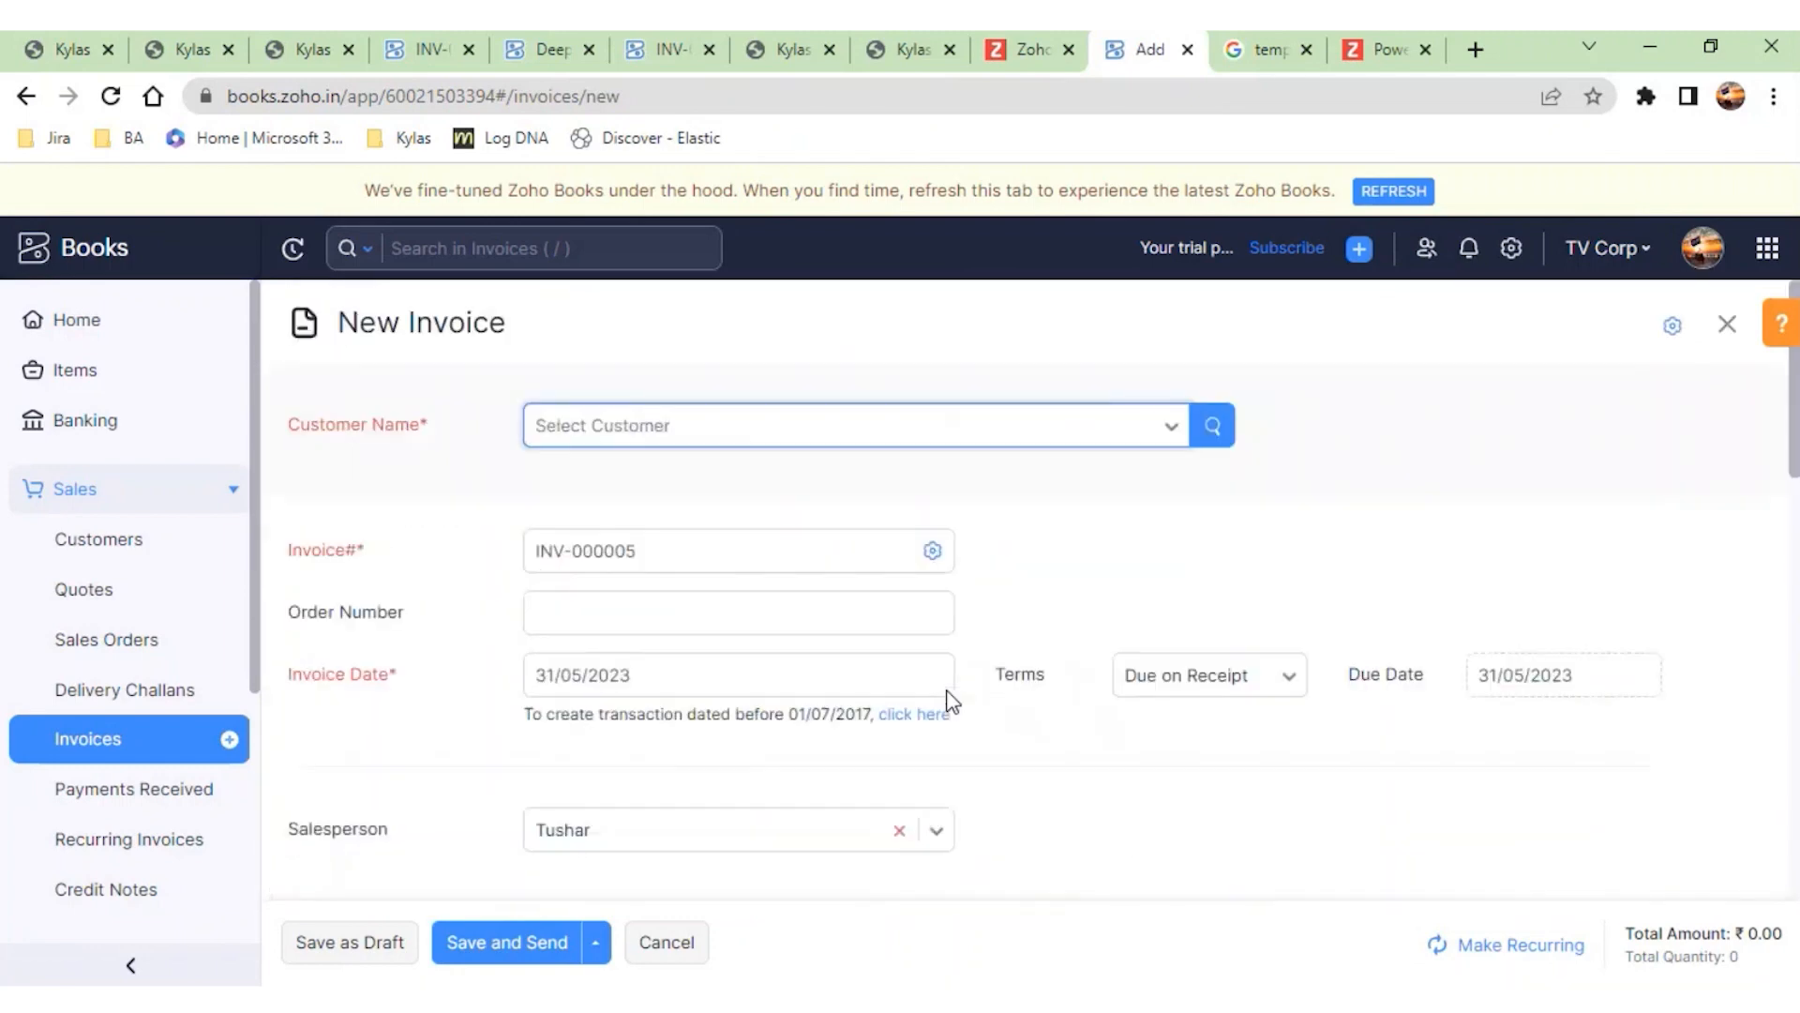
{"action": "left_click", "coordinate": [1102, 441]}
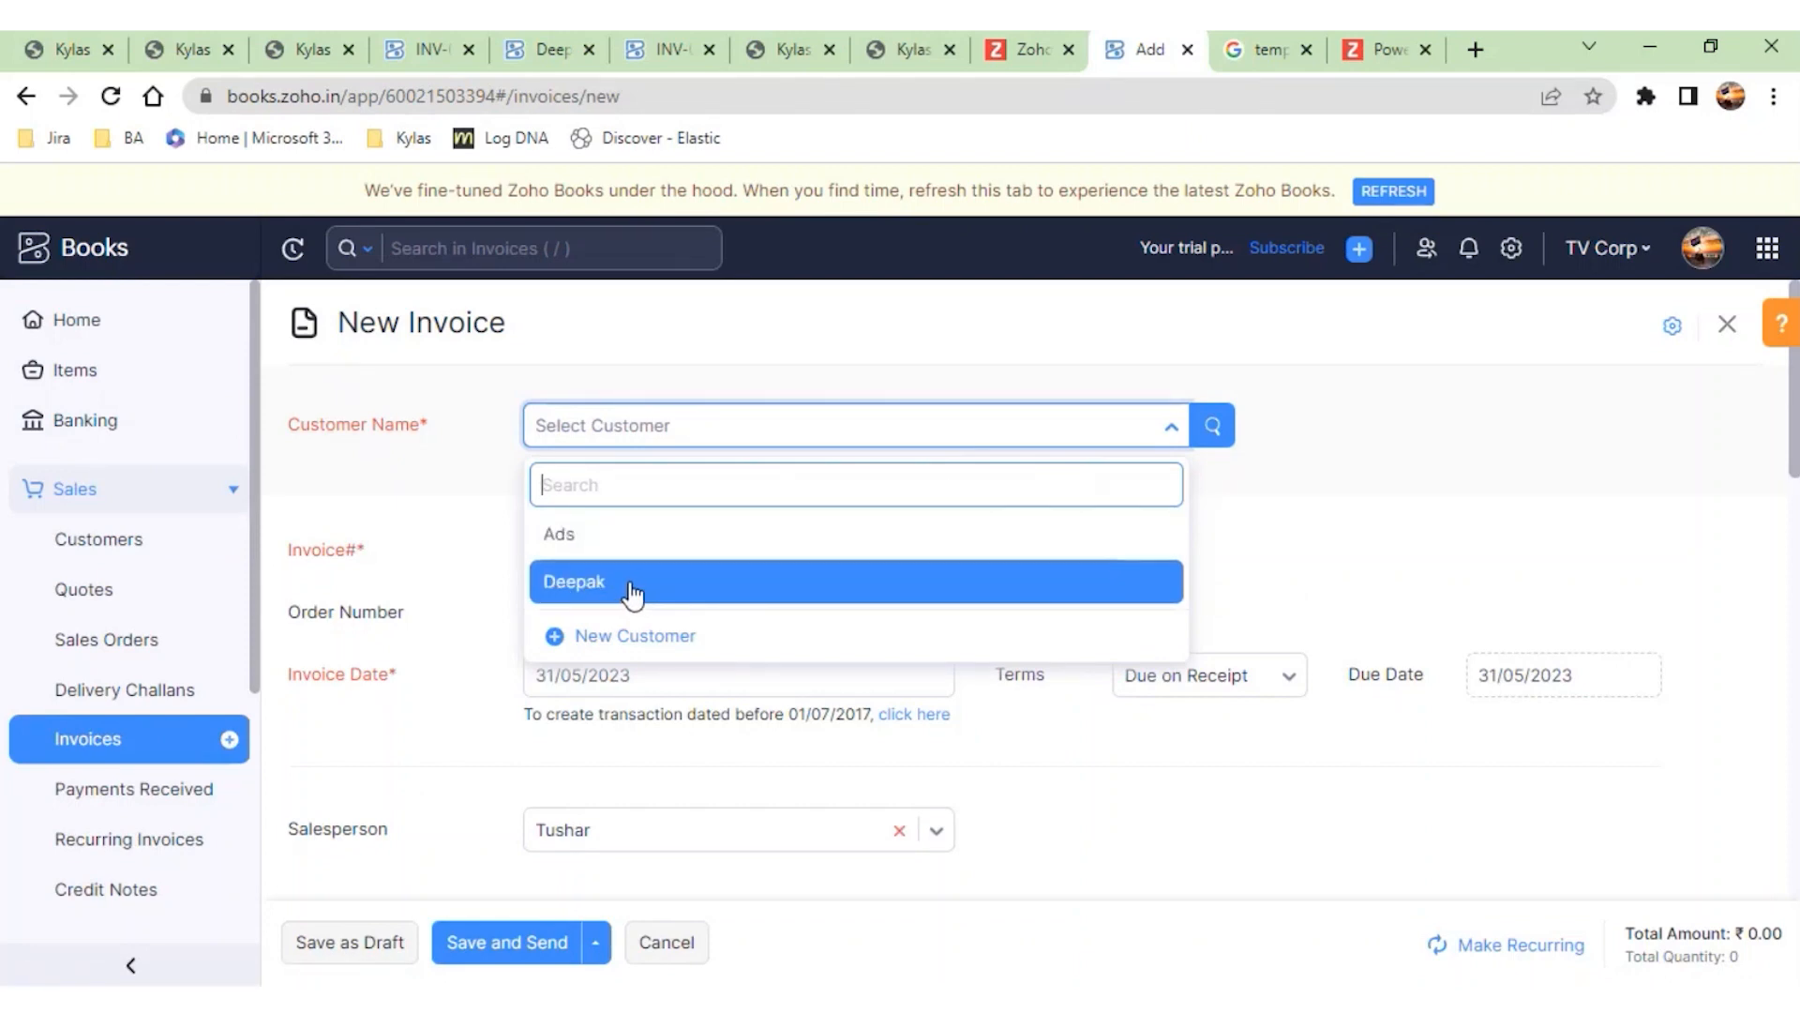
{"action": "left_click", "coordinate": [456, 523]}
{"action": "left_click", "coordinate": [831, 427]}
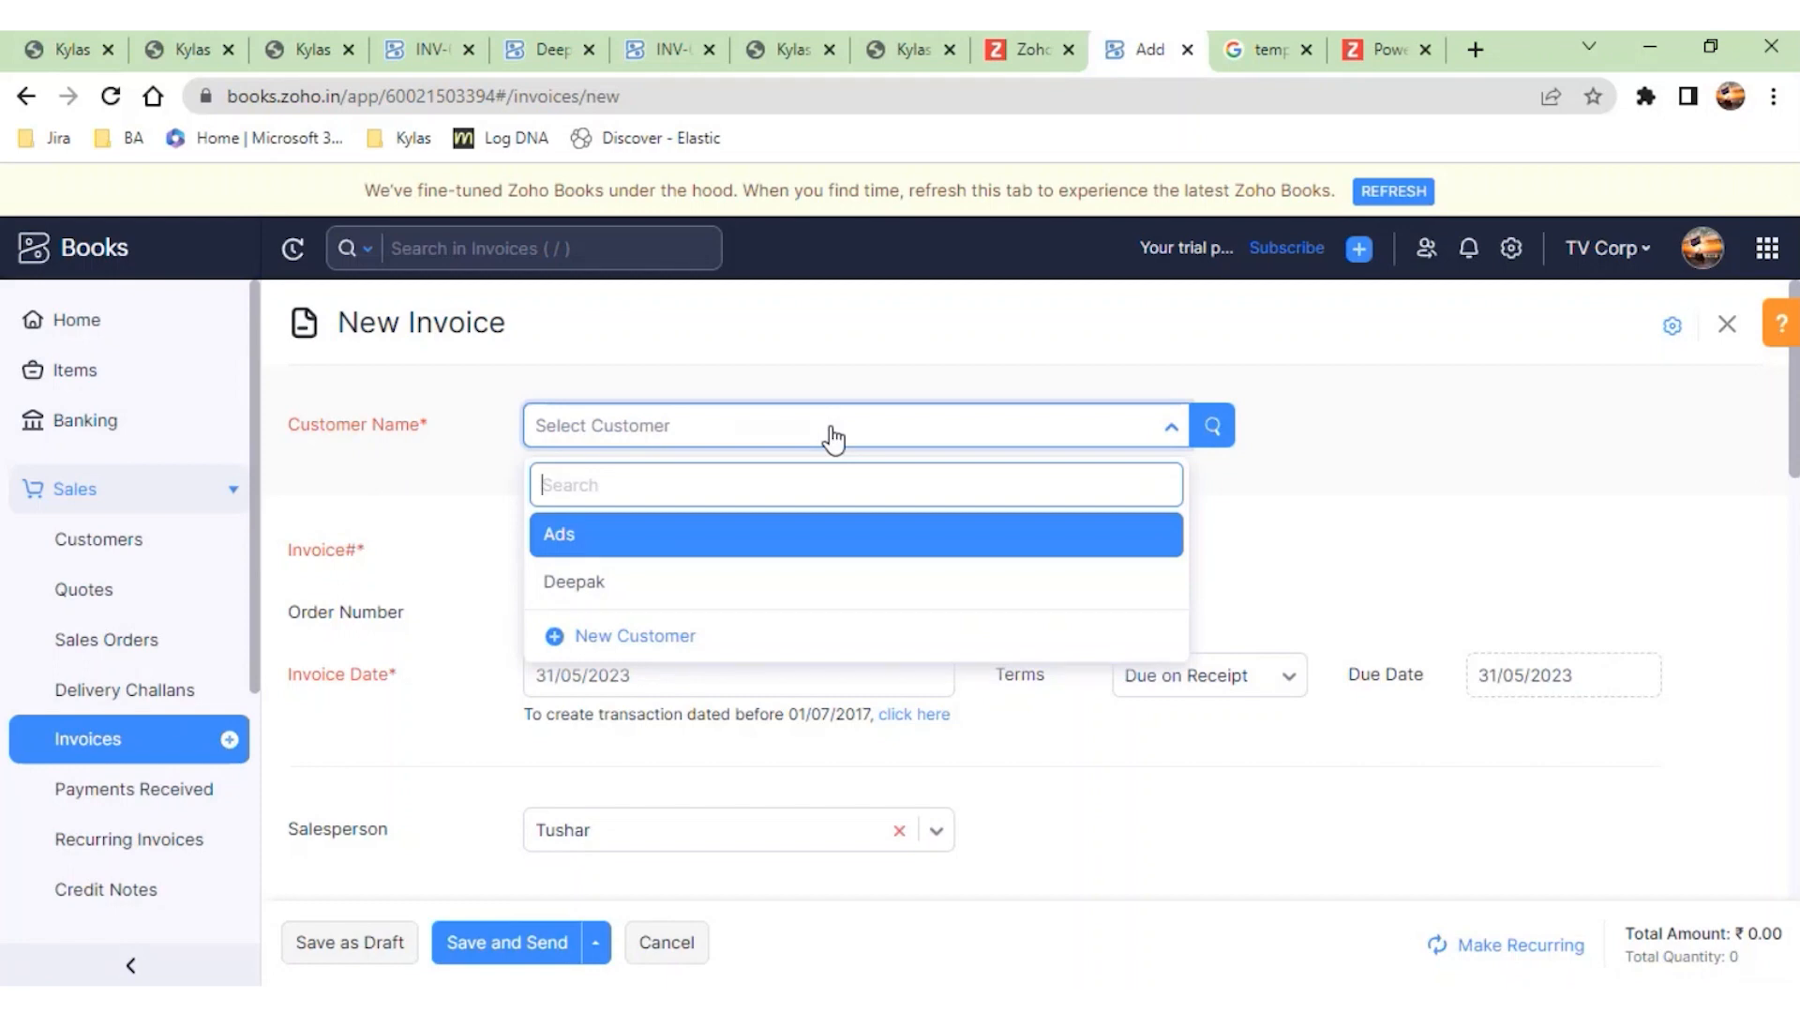
- Open the customer with Registered Business - Regular GST treatment for editing and review the contact, GST and place-of-supply fields
{"action": "left_click", "coordinate": [97, 558]}
{"action": "left_click", "coordinate": [820, 369]}
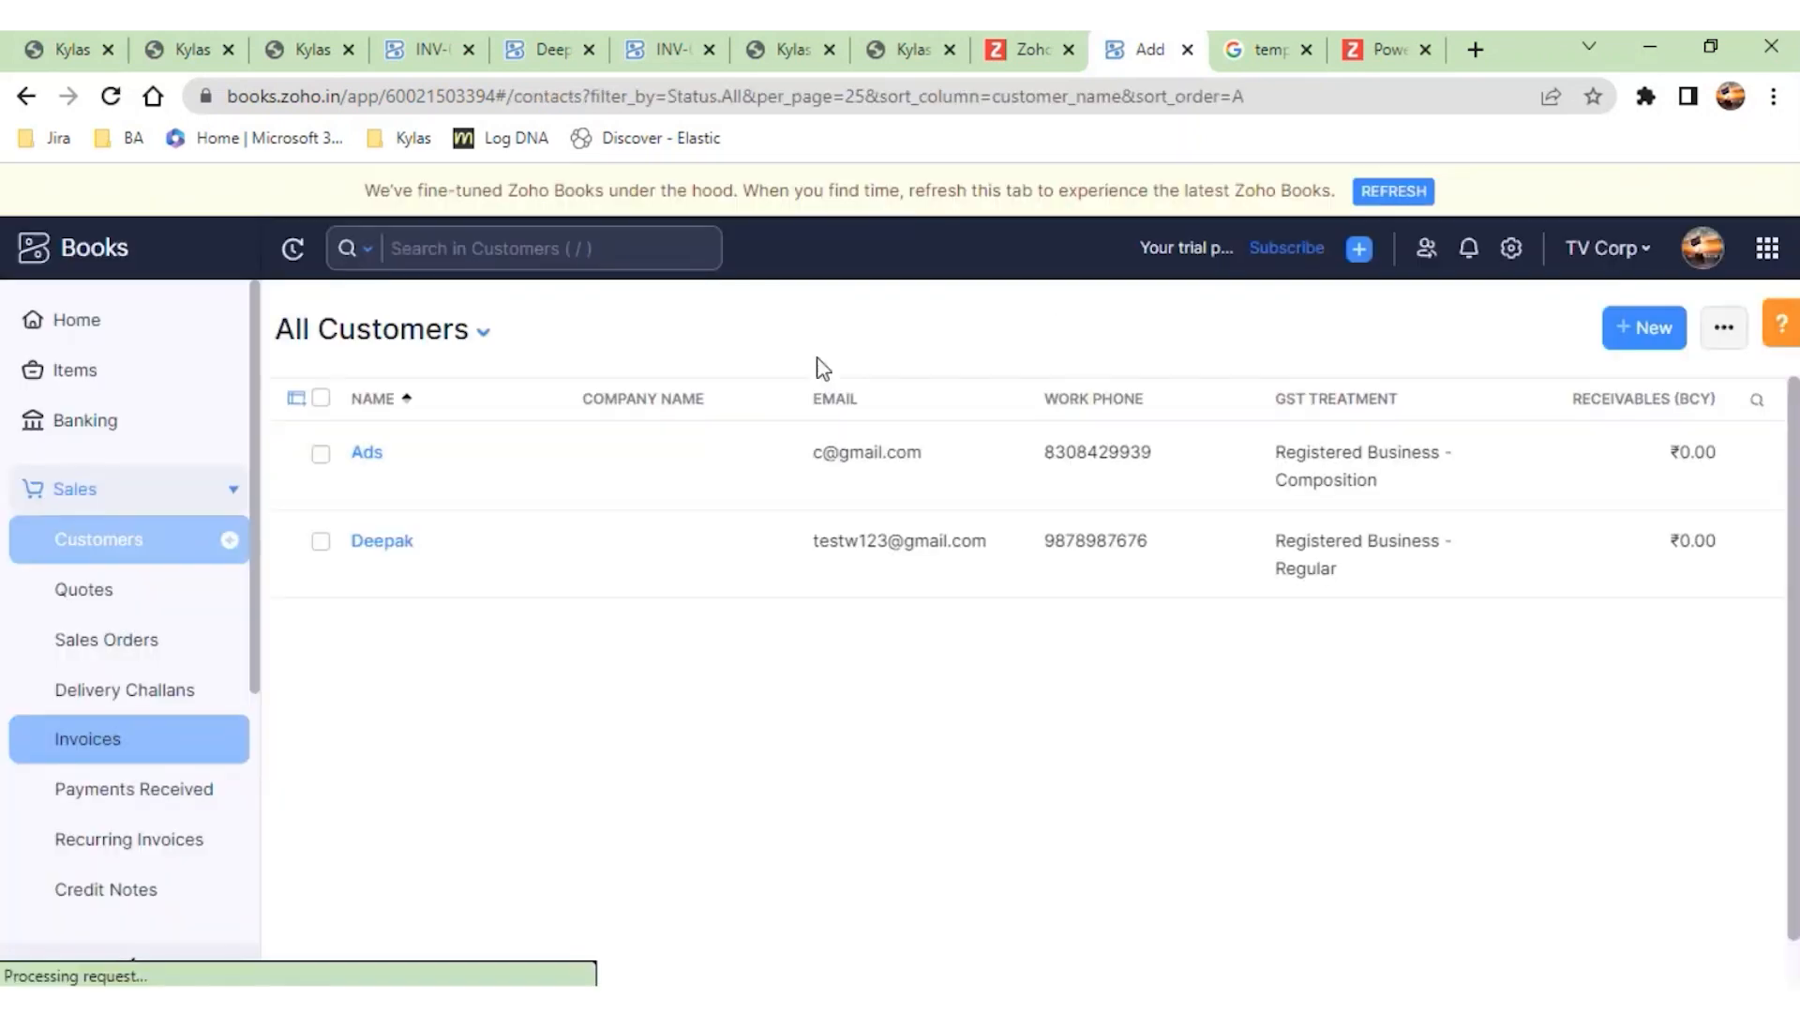
{"action": "left_click", "coordinate": [391, 560]}
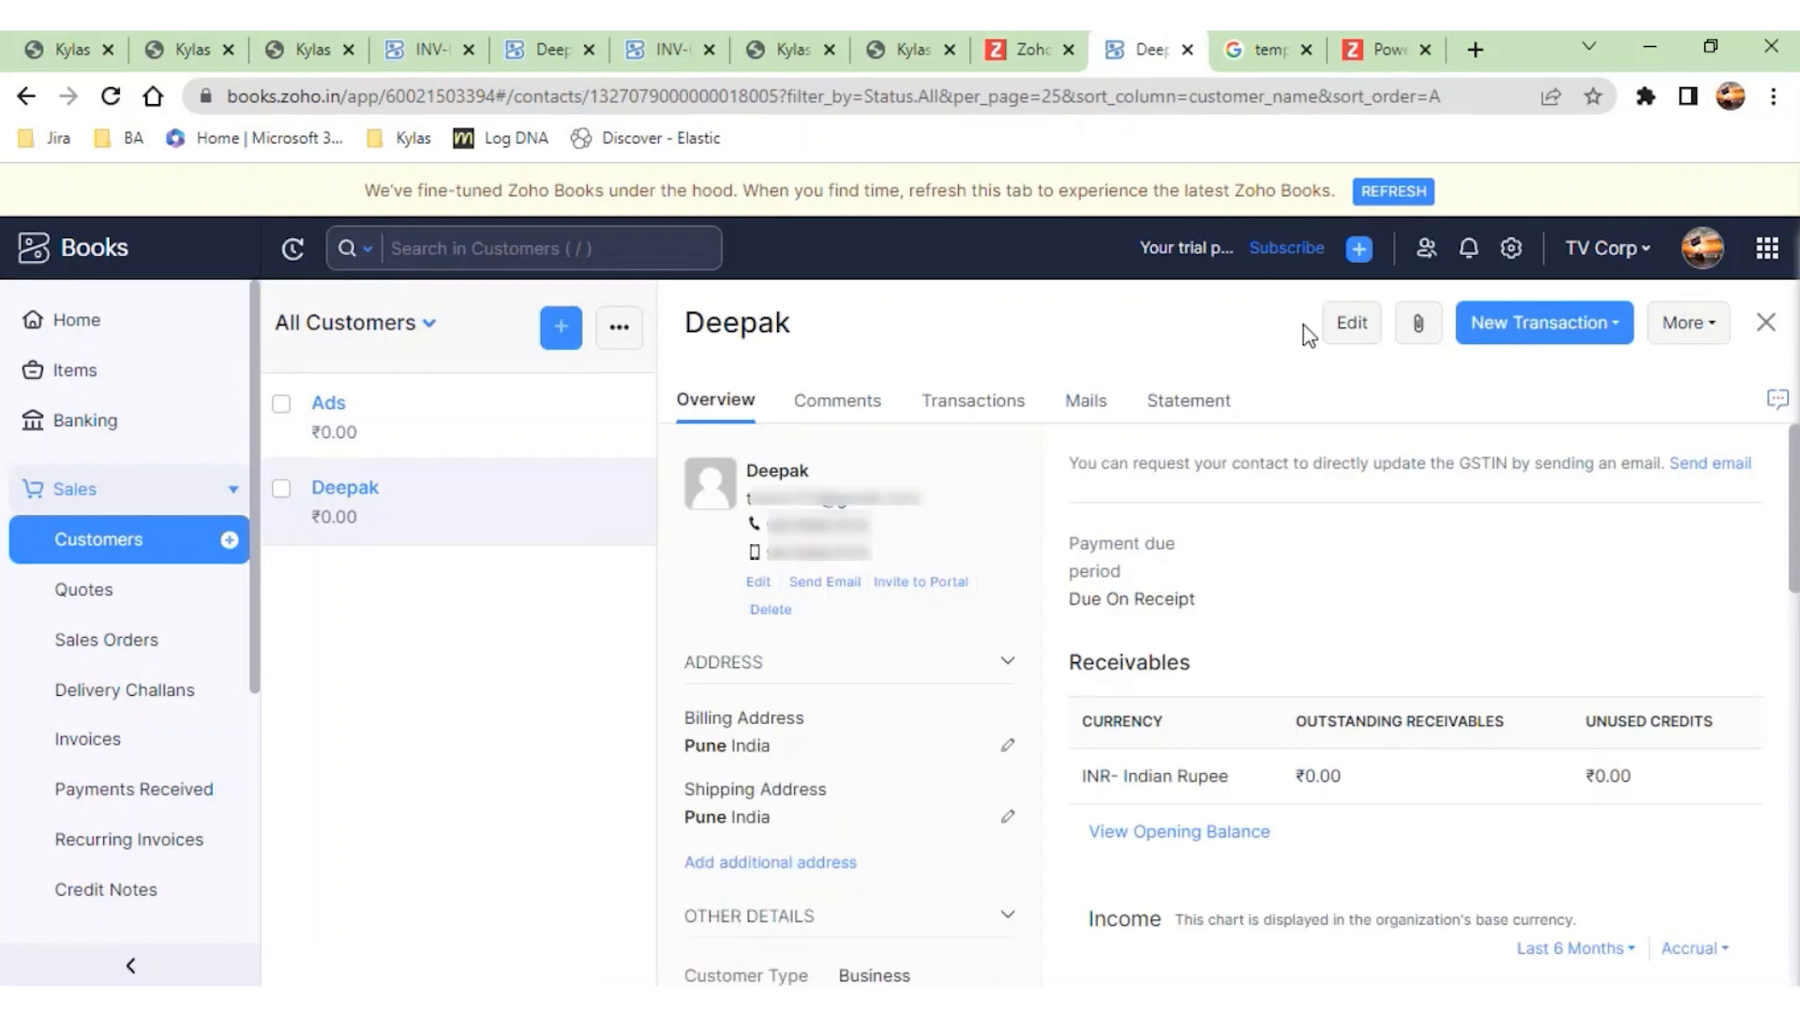
{"action": "left_click", "coordinate": [1343, 337]}
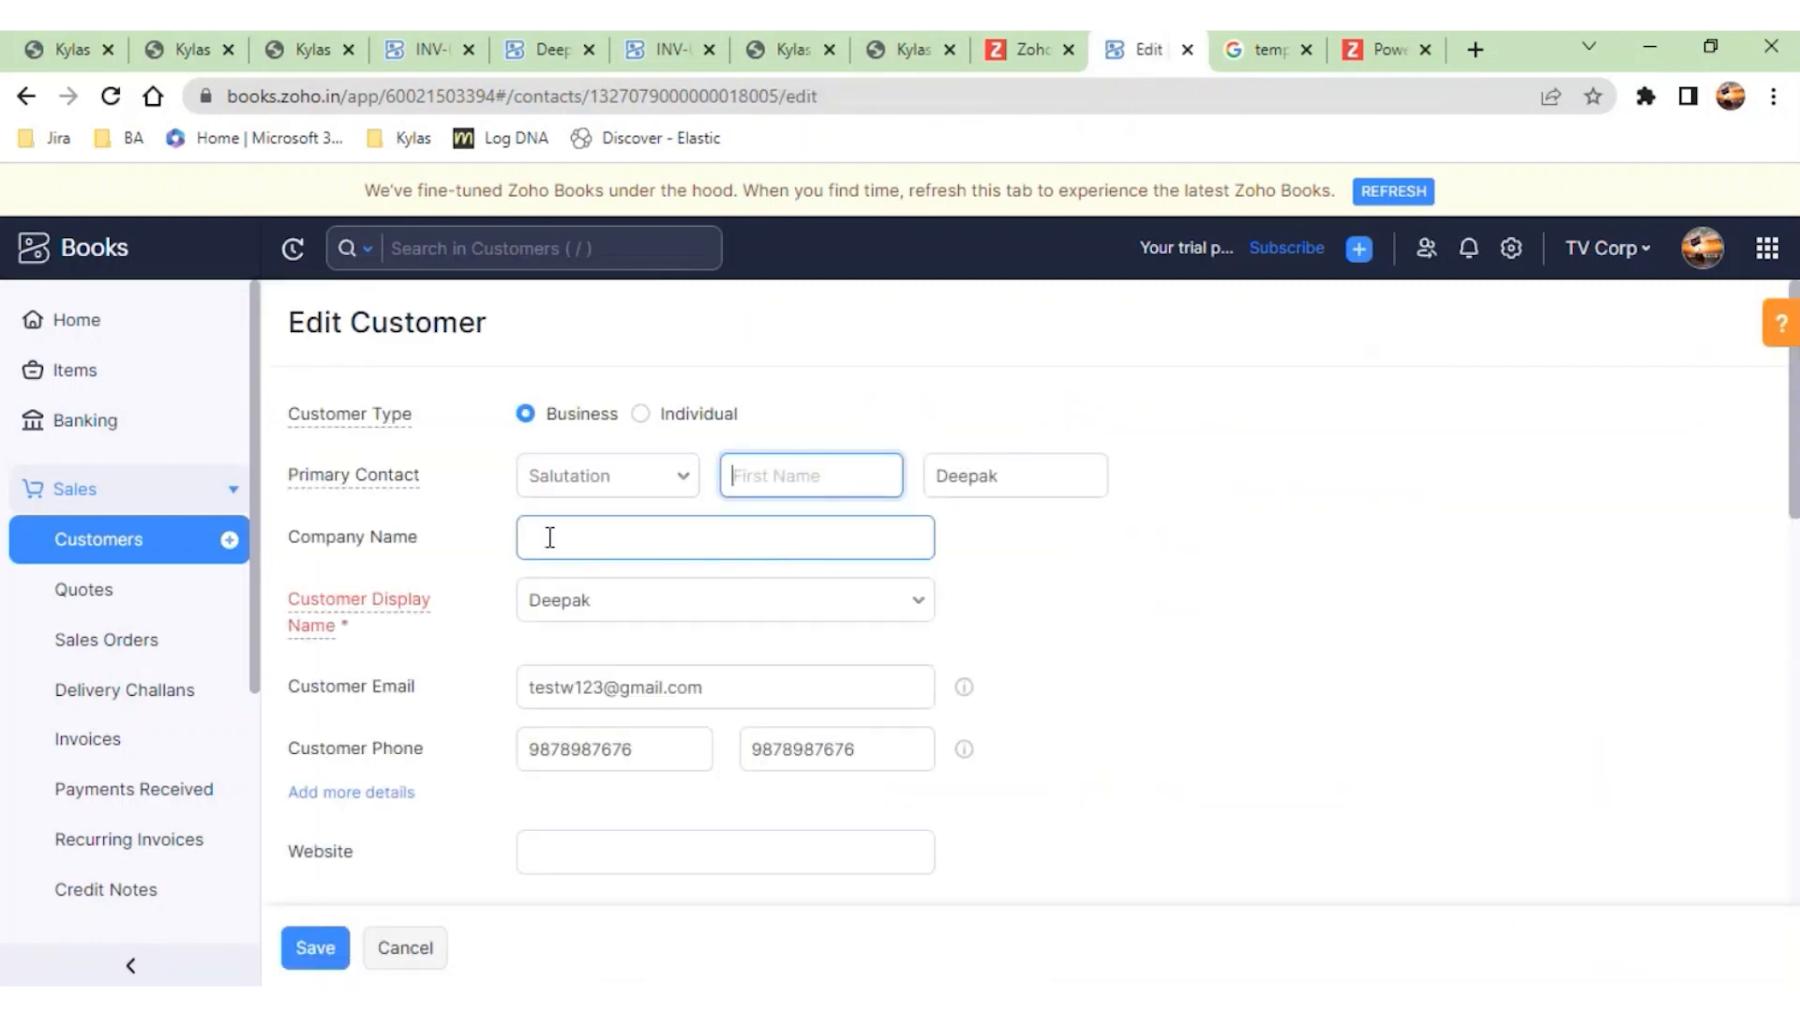
{"action": "scroll", "coordinate": [581, 534], "scroll_direction": "down", "scroll_amount": 1}
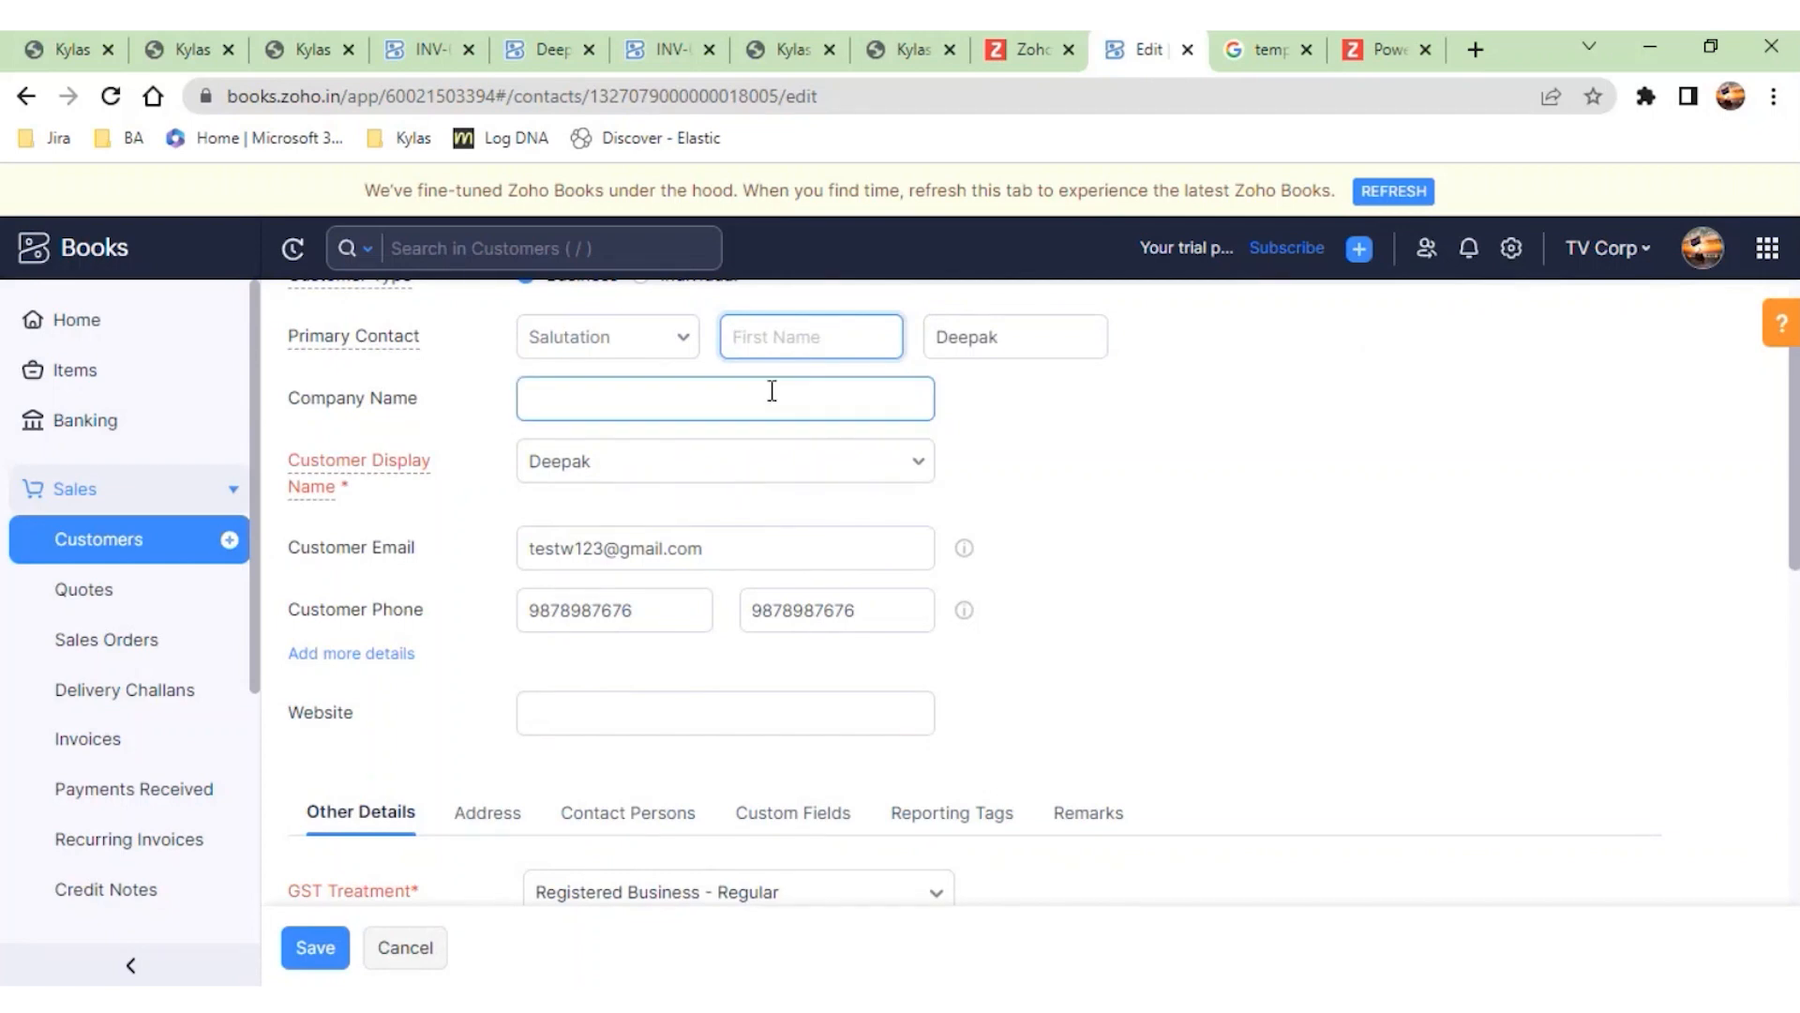
{"action": "scroll", "coordinate": [534, 703], "scroll_direction": "down", "scroll_amount": 3}
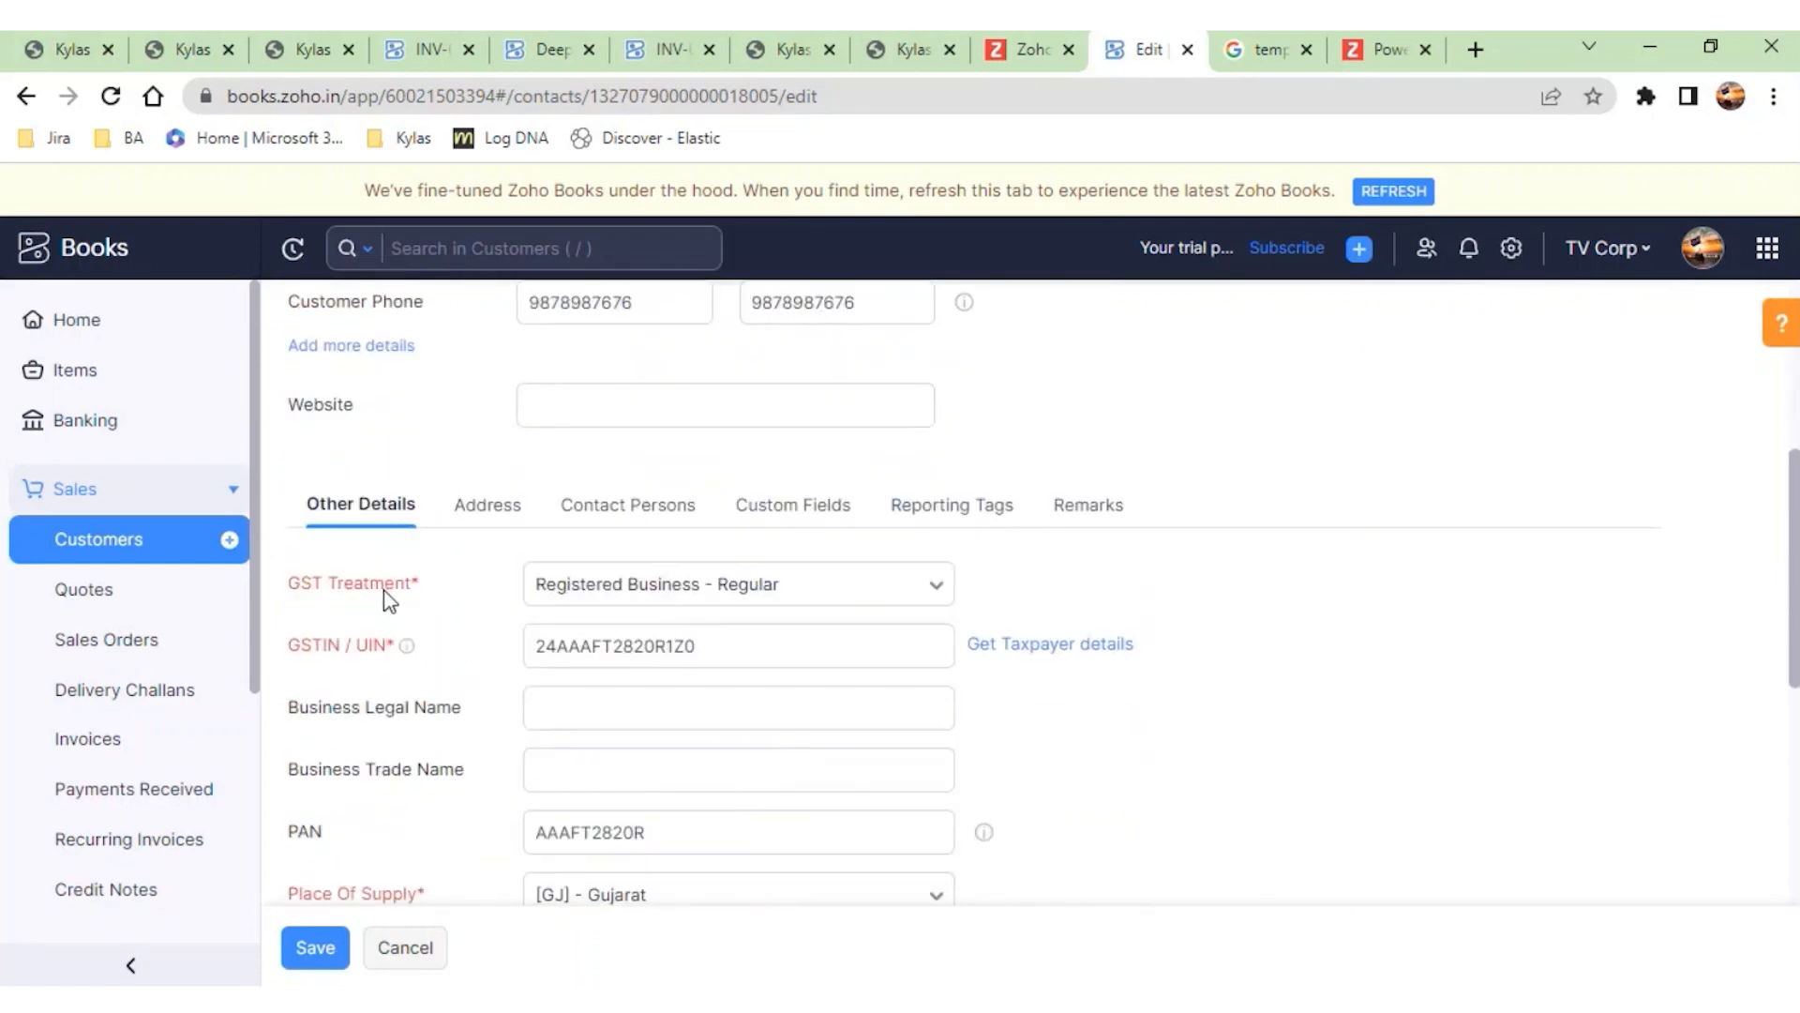
{"action": "scroll", "coordinate": [330, 600], "scroll_direction": "down", "scroll_amount": 1}
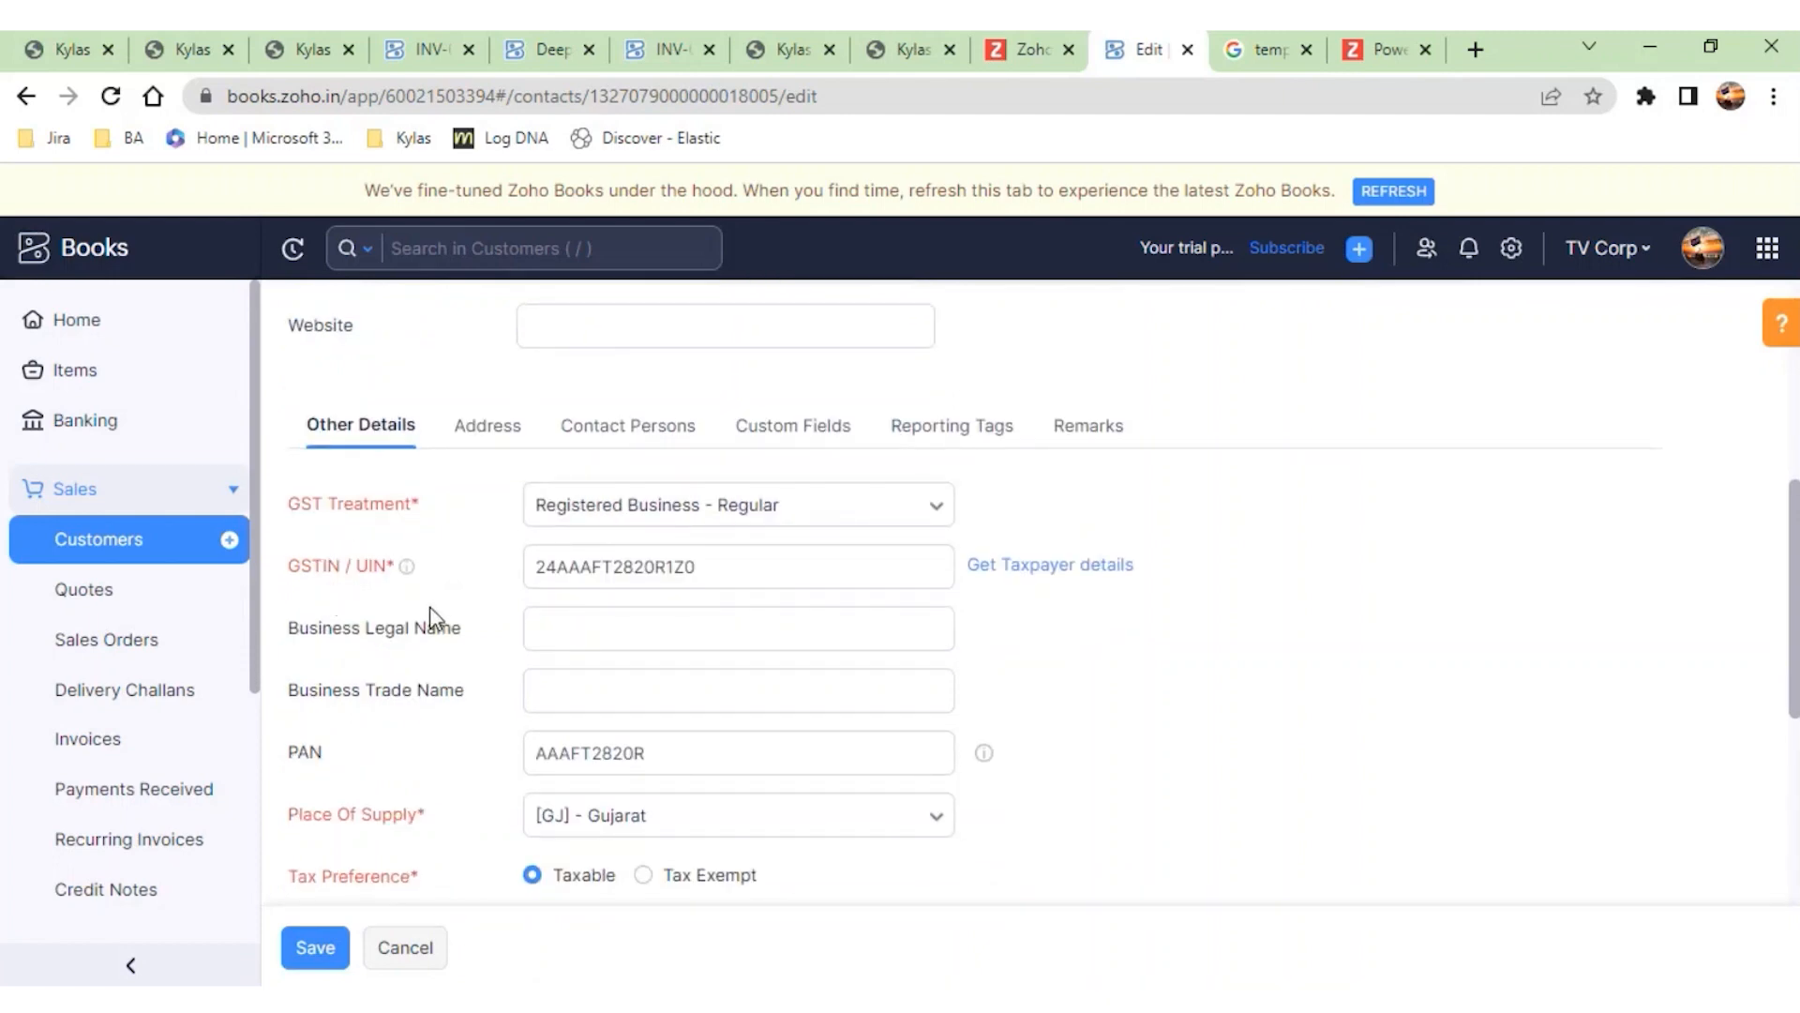
{"action": "scroll", "coordinate": [562, 581], "scroll_direction": "up", "scroll_amount": 5}
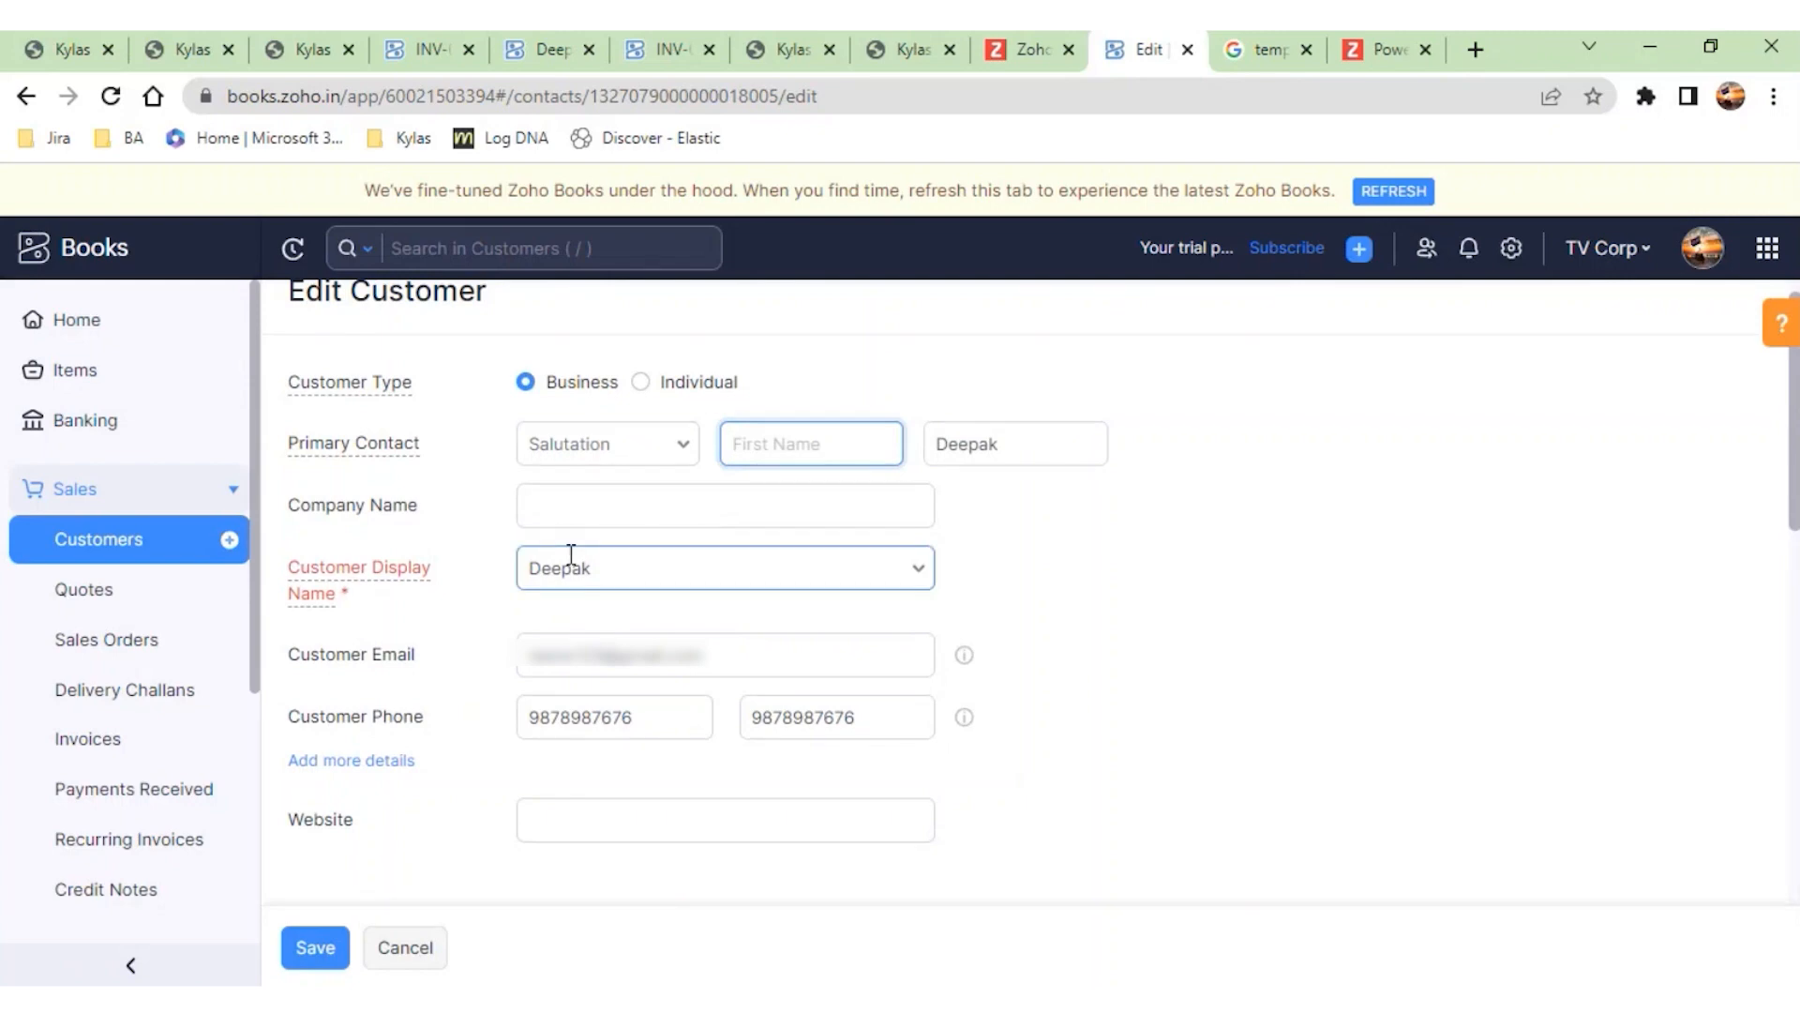
- Return to the Zoho Books invoices list, view invoice INV-000004, and close it
{"action": "left_click", "coordinate": [122, 744]}
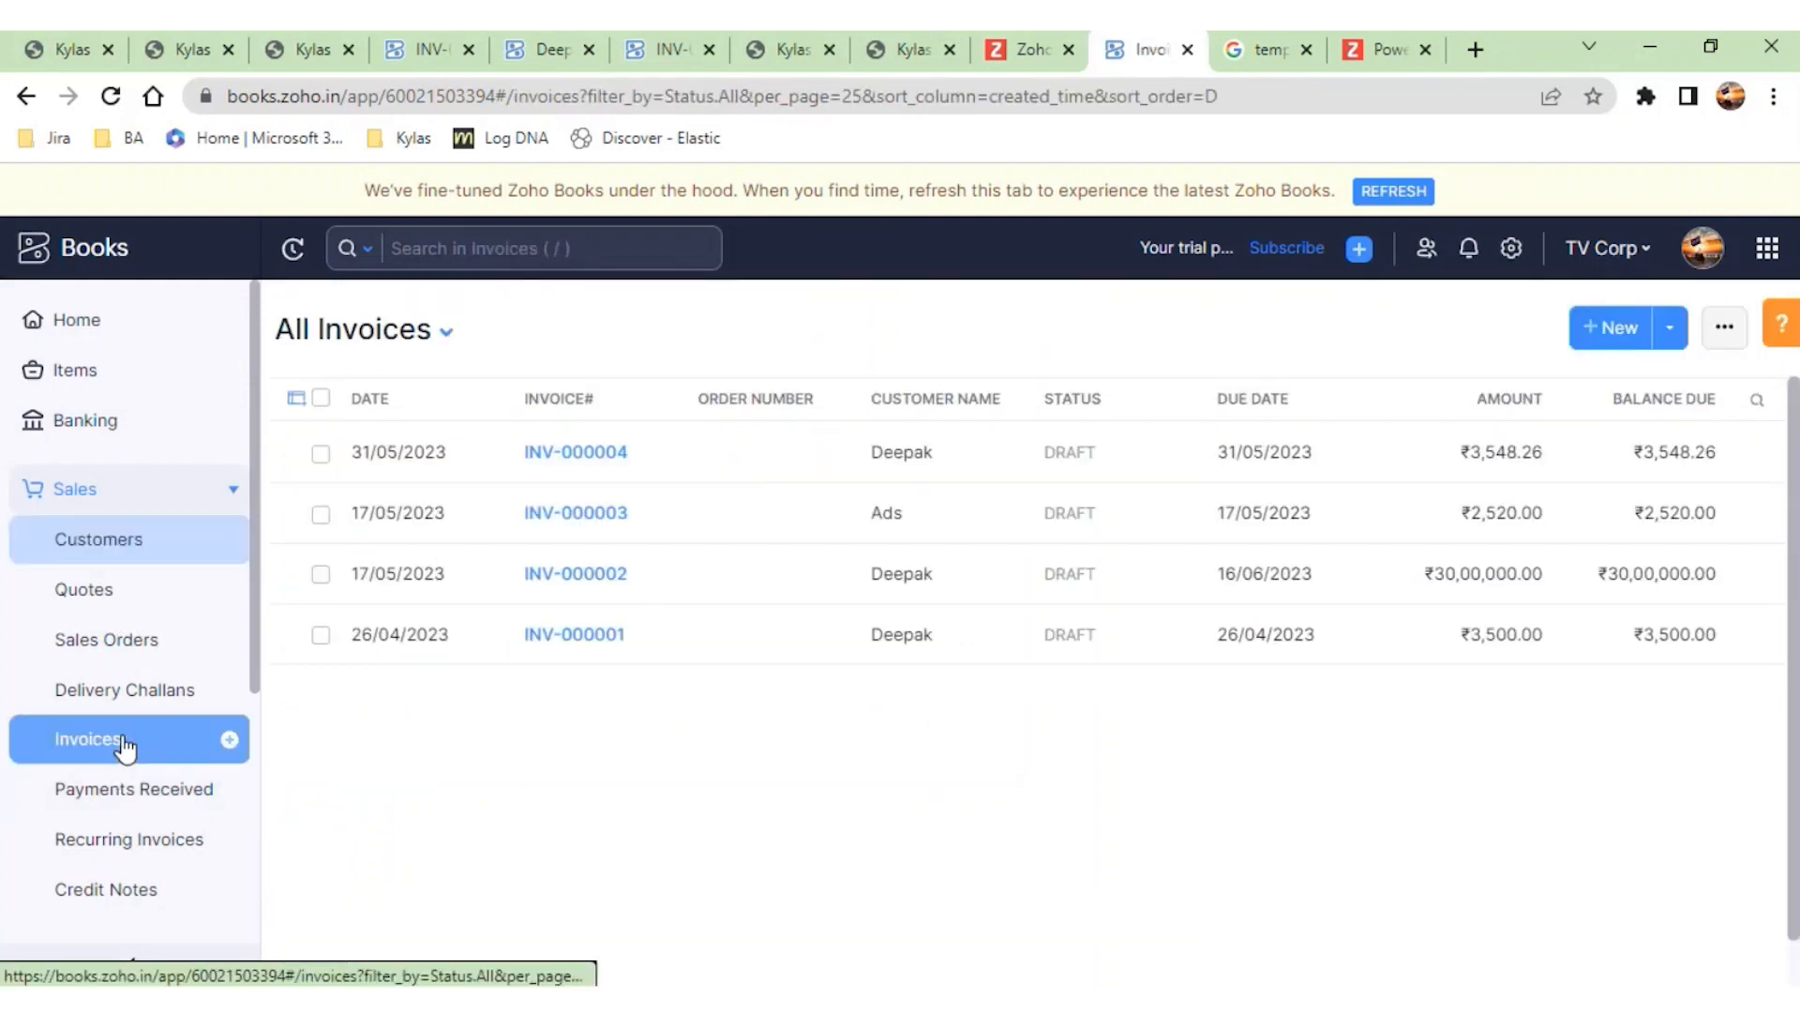
{"action": "left_click", "coordinate": [826, 478]}
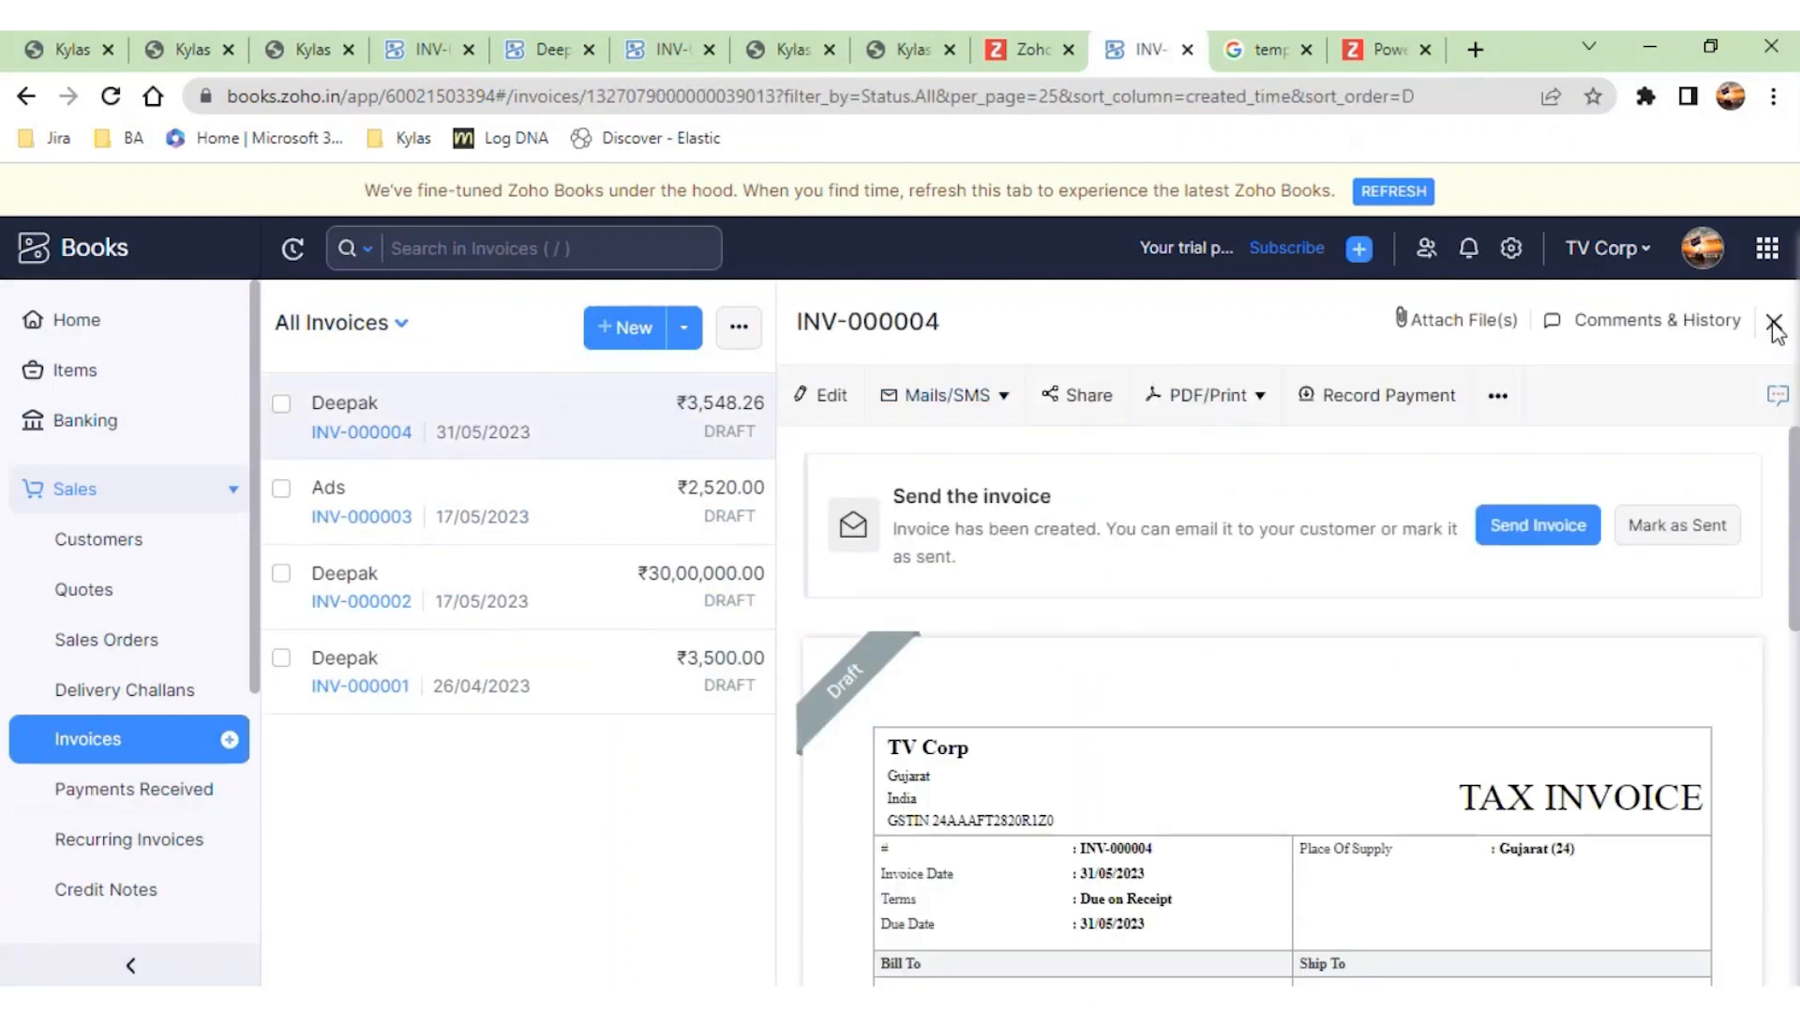
{"action": "left_click", "coordinate": [1775, 328]}
- Start a new invoice, open the new customer form from its customer selection, review the required fields, and close the form
{"action": "left_click", "coordinate": [1619, 329]}
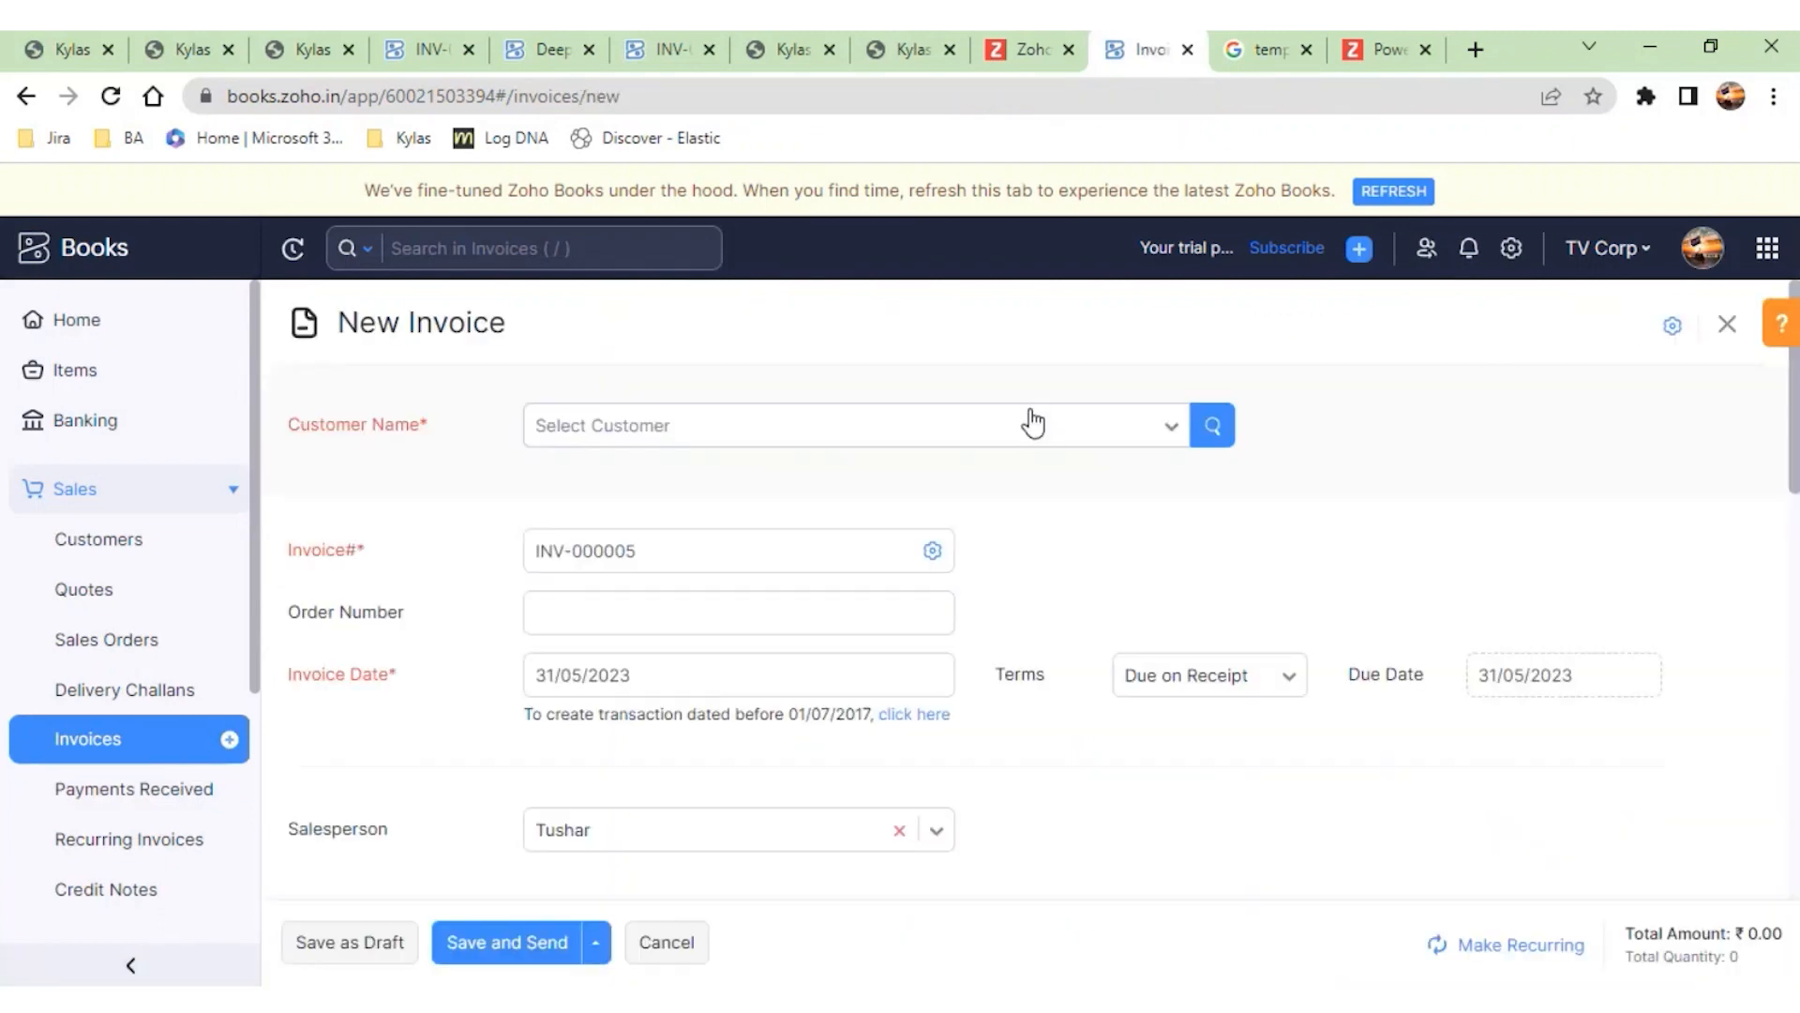
{"action": "left_click", "coordinate": [961, 436]}
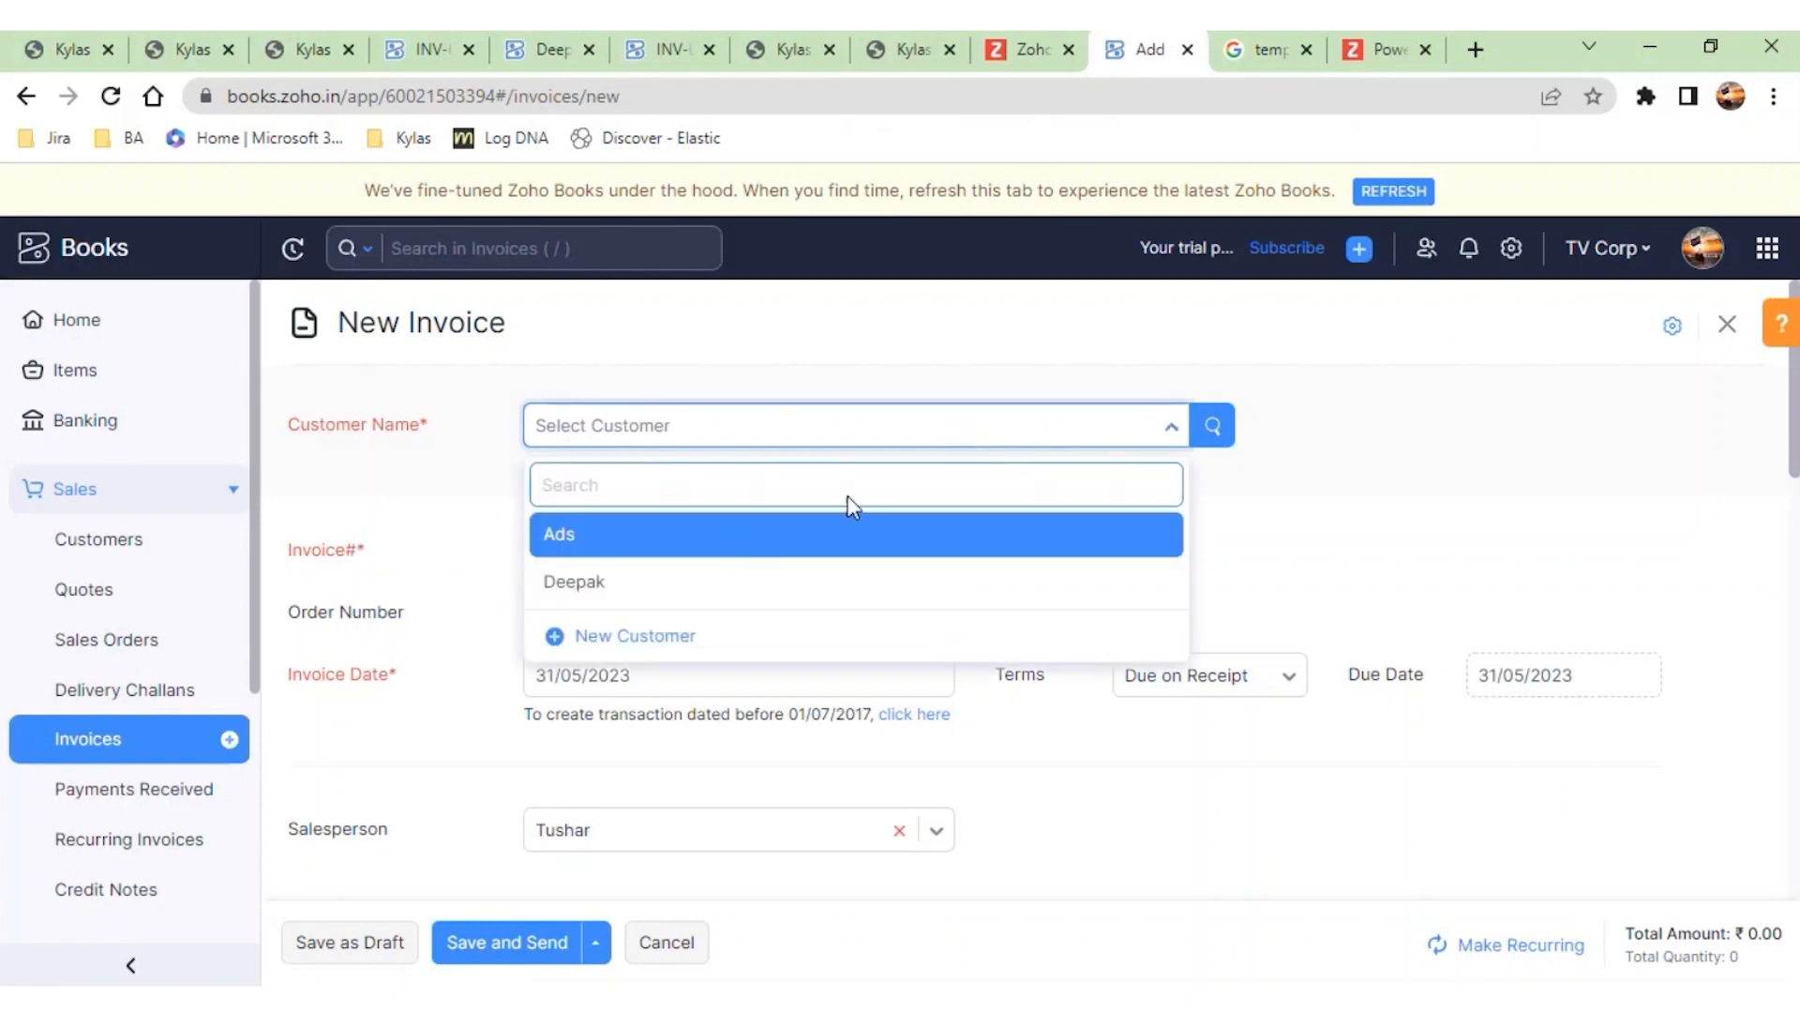
{"action": "left_click", "coordinate": [1322, 542]}
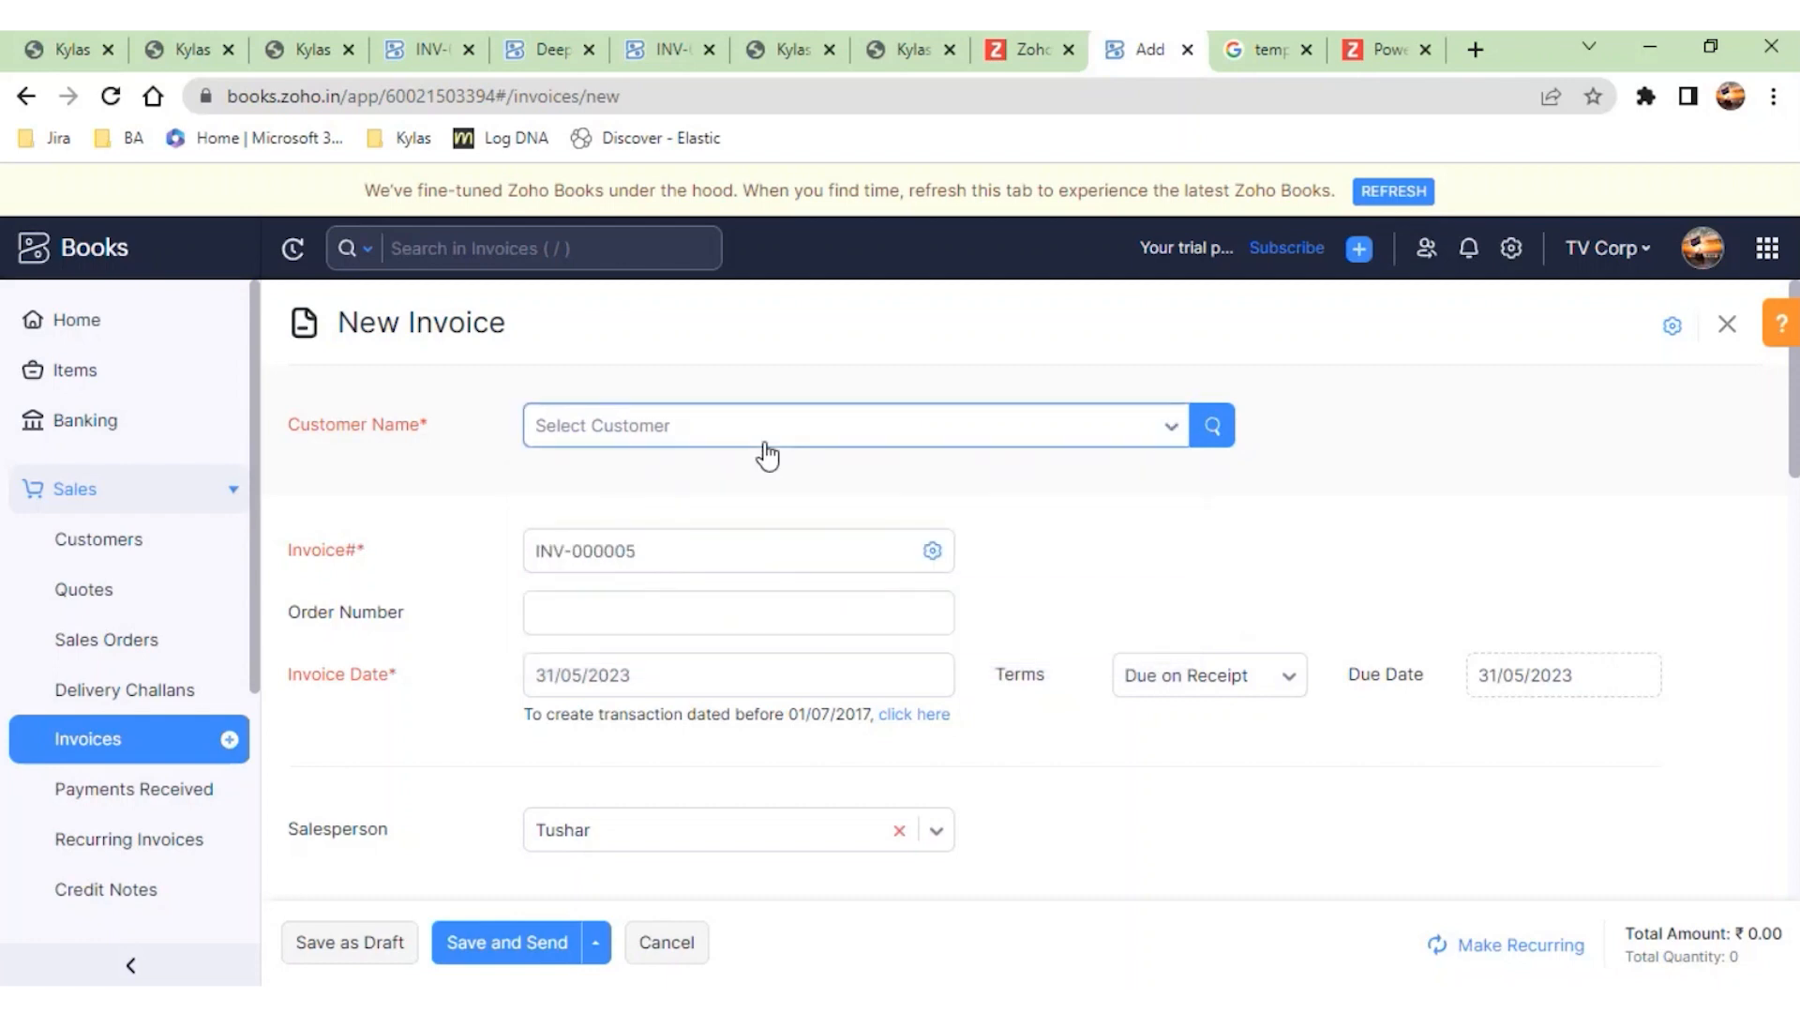
{"action": "left_click", "coordinate": [764, 436]}
{"action": "left_click", "coordinate": [611, 639]}
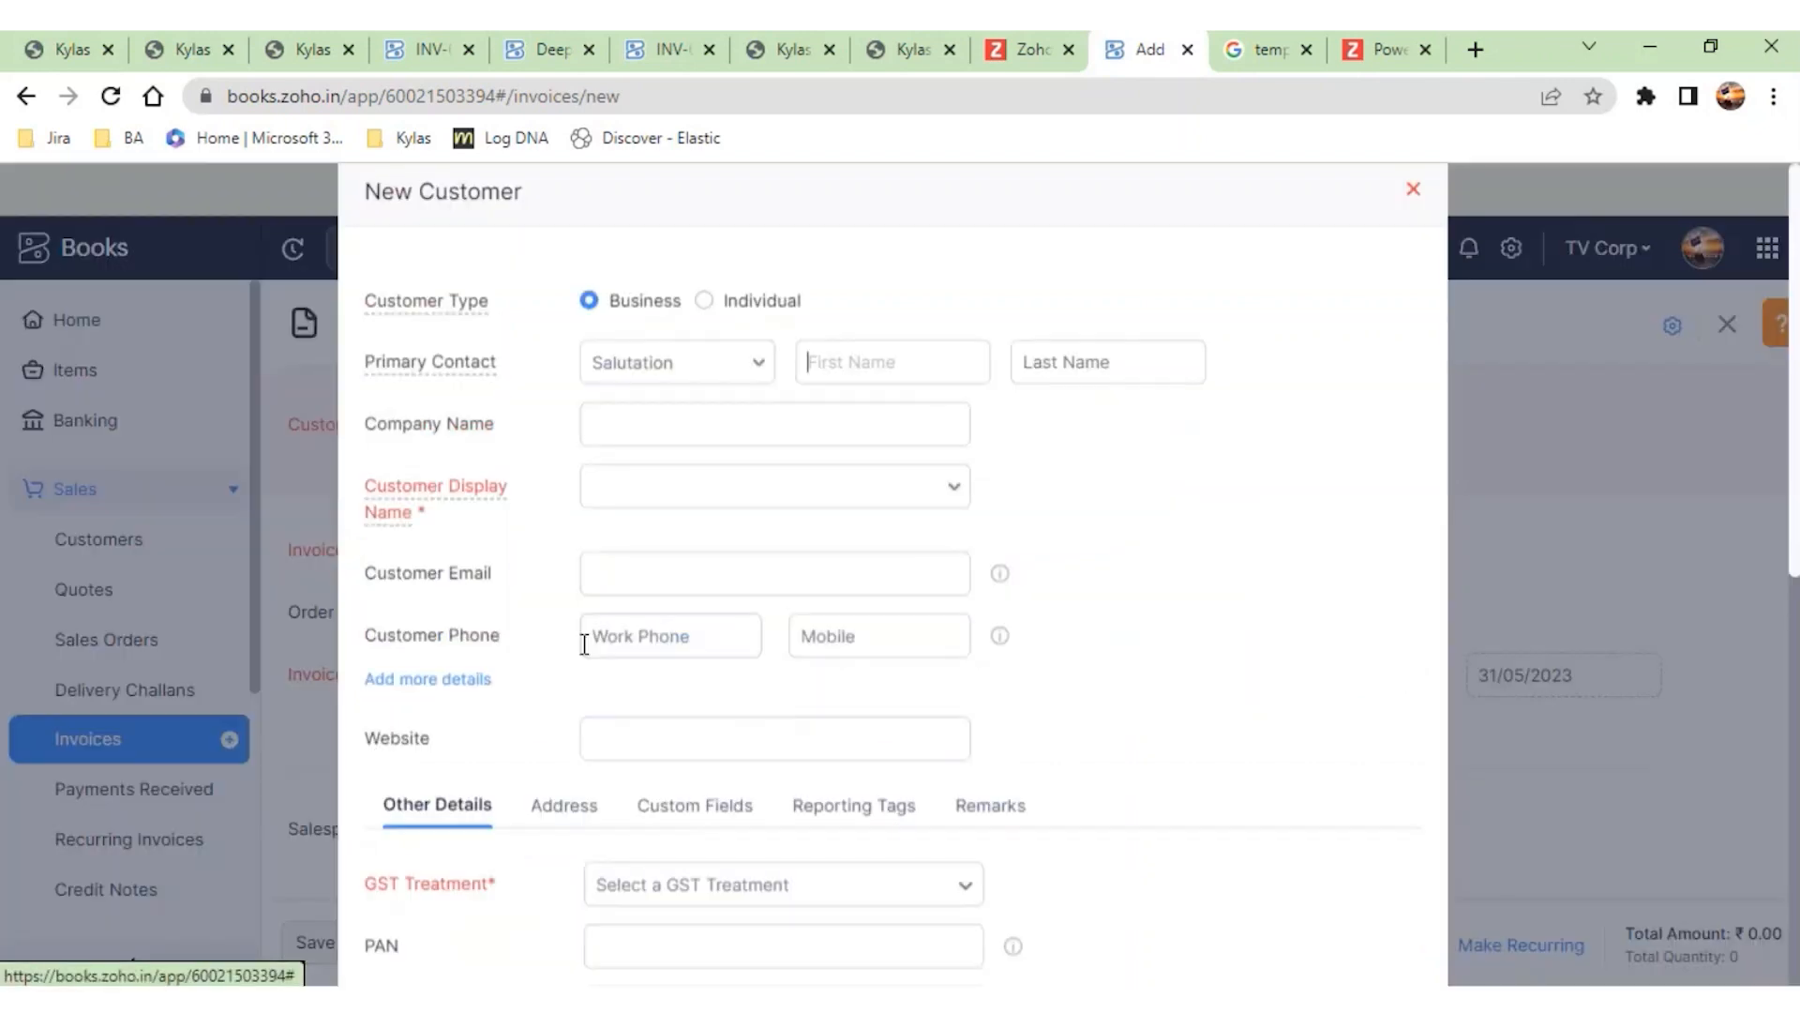
{"action": "scroll", "coordinate": [916, 685], "scroll_direction": "down", "scroll_amount": 2}
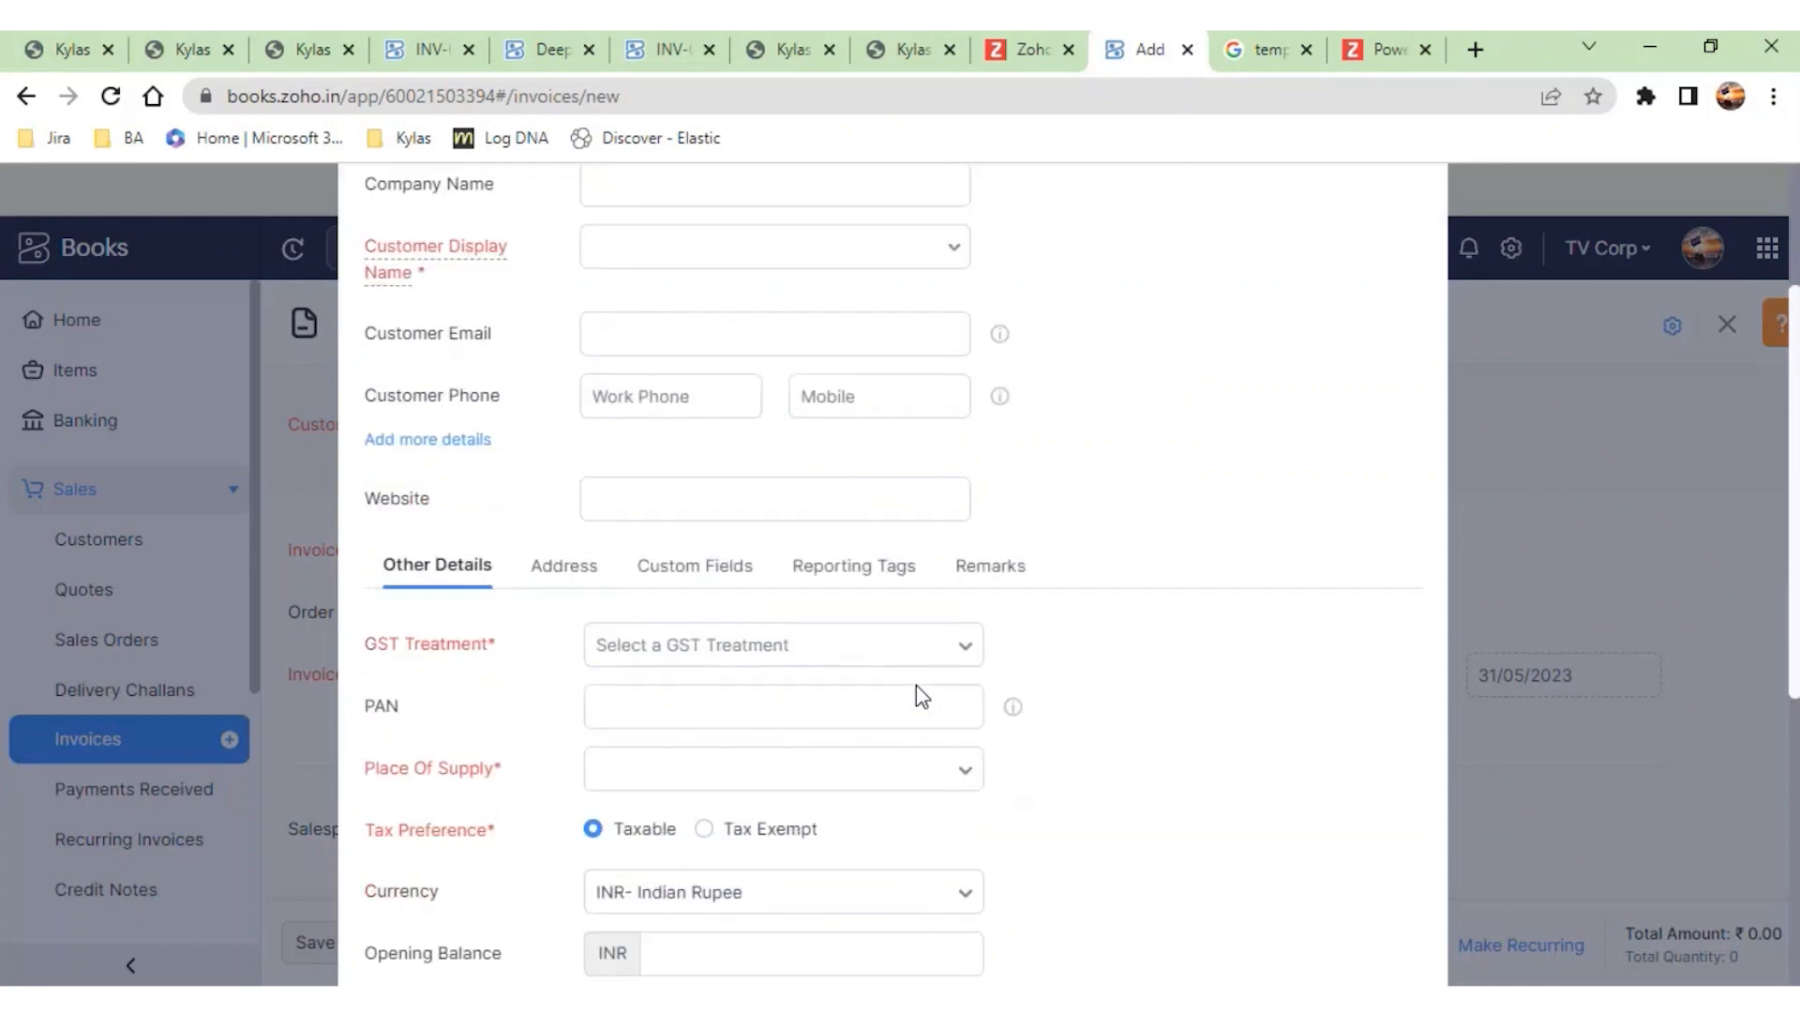
{"action": "scroll", "coordinate": [917, 685], "scroll_direction": "up", "scroll_amount": 2}
{"action": "left_click", "coordinate": [1413, 196]}
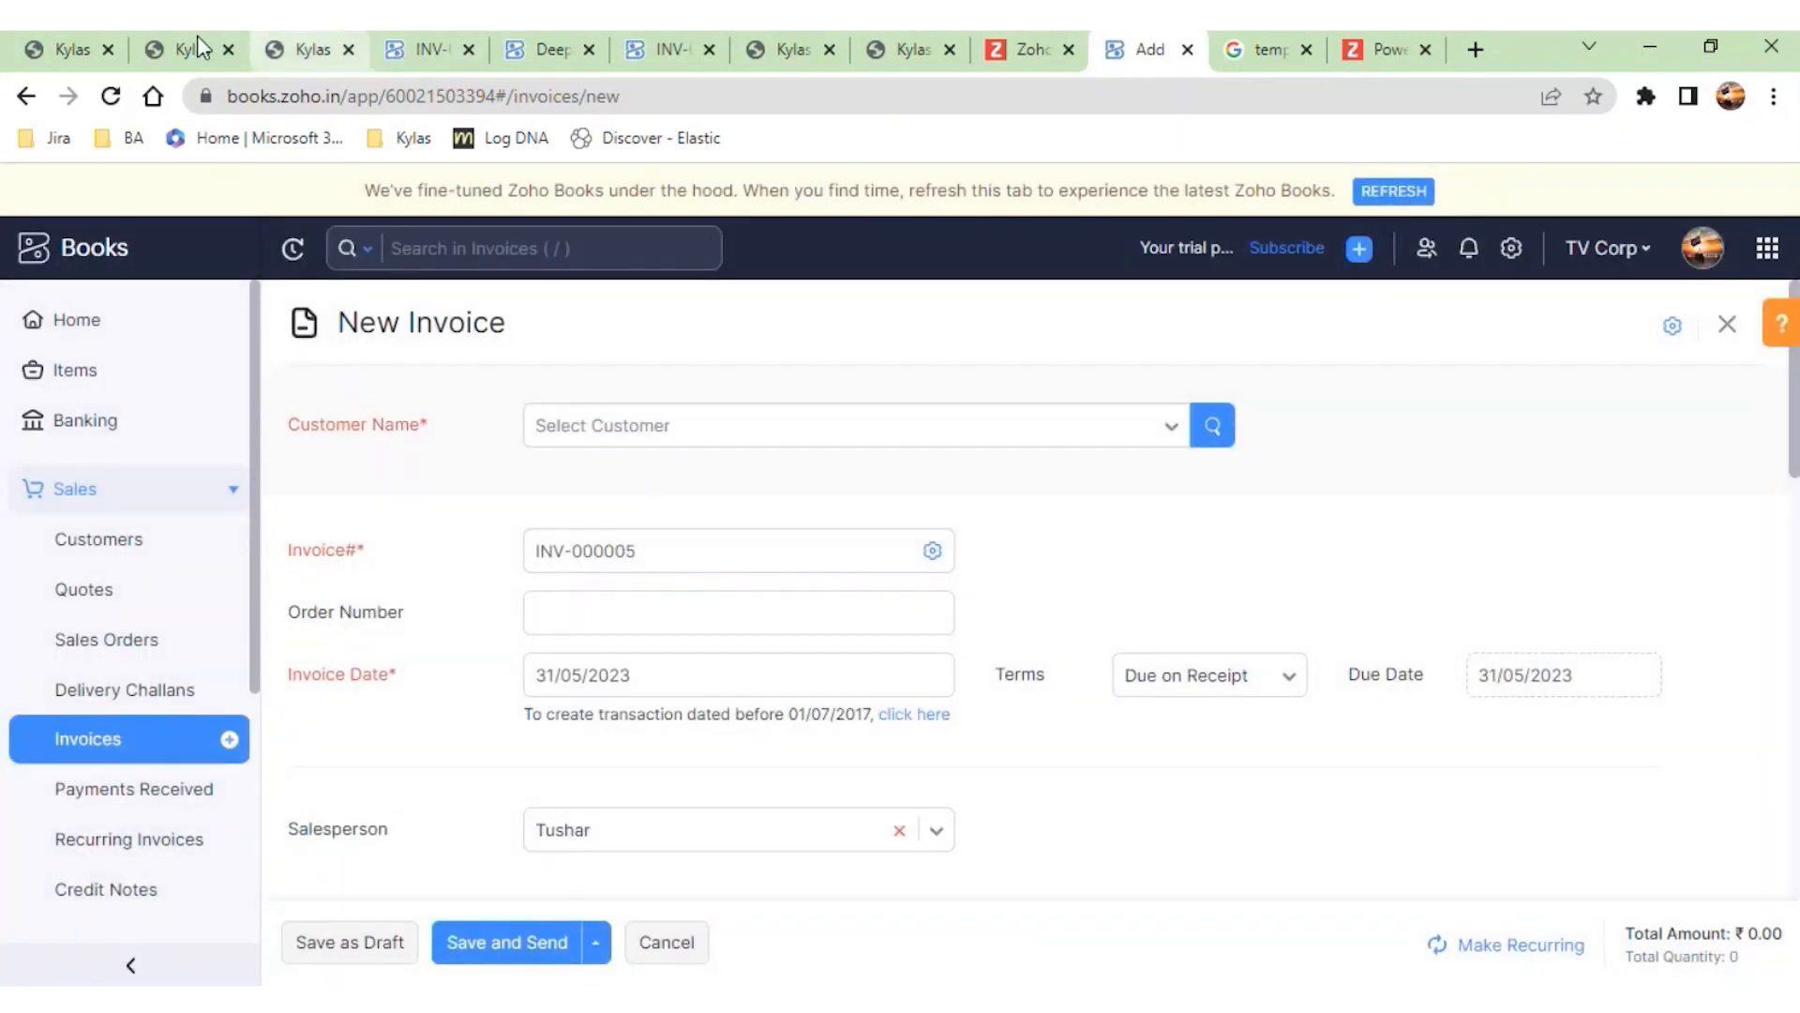
- Switch to the Kylas deal, replace its associated contact with the existing contact listed just above test Lead, and save
{"action": "left_click", "coordinate": [184, 53]}
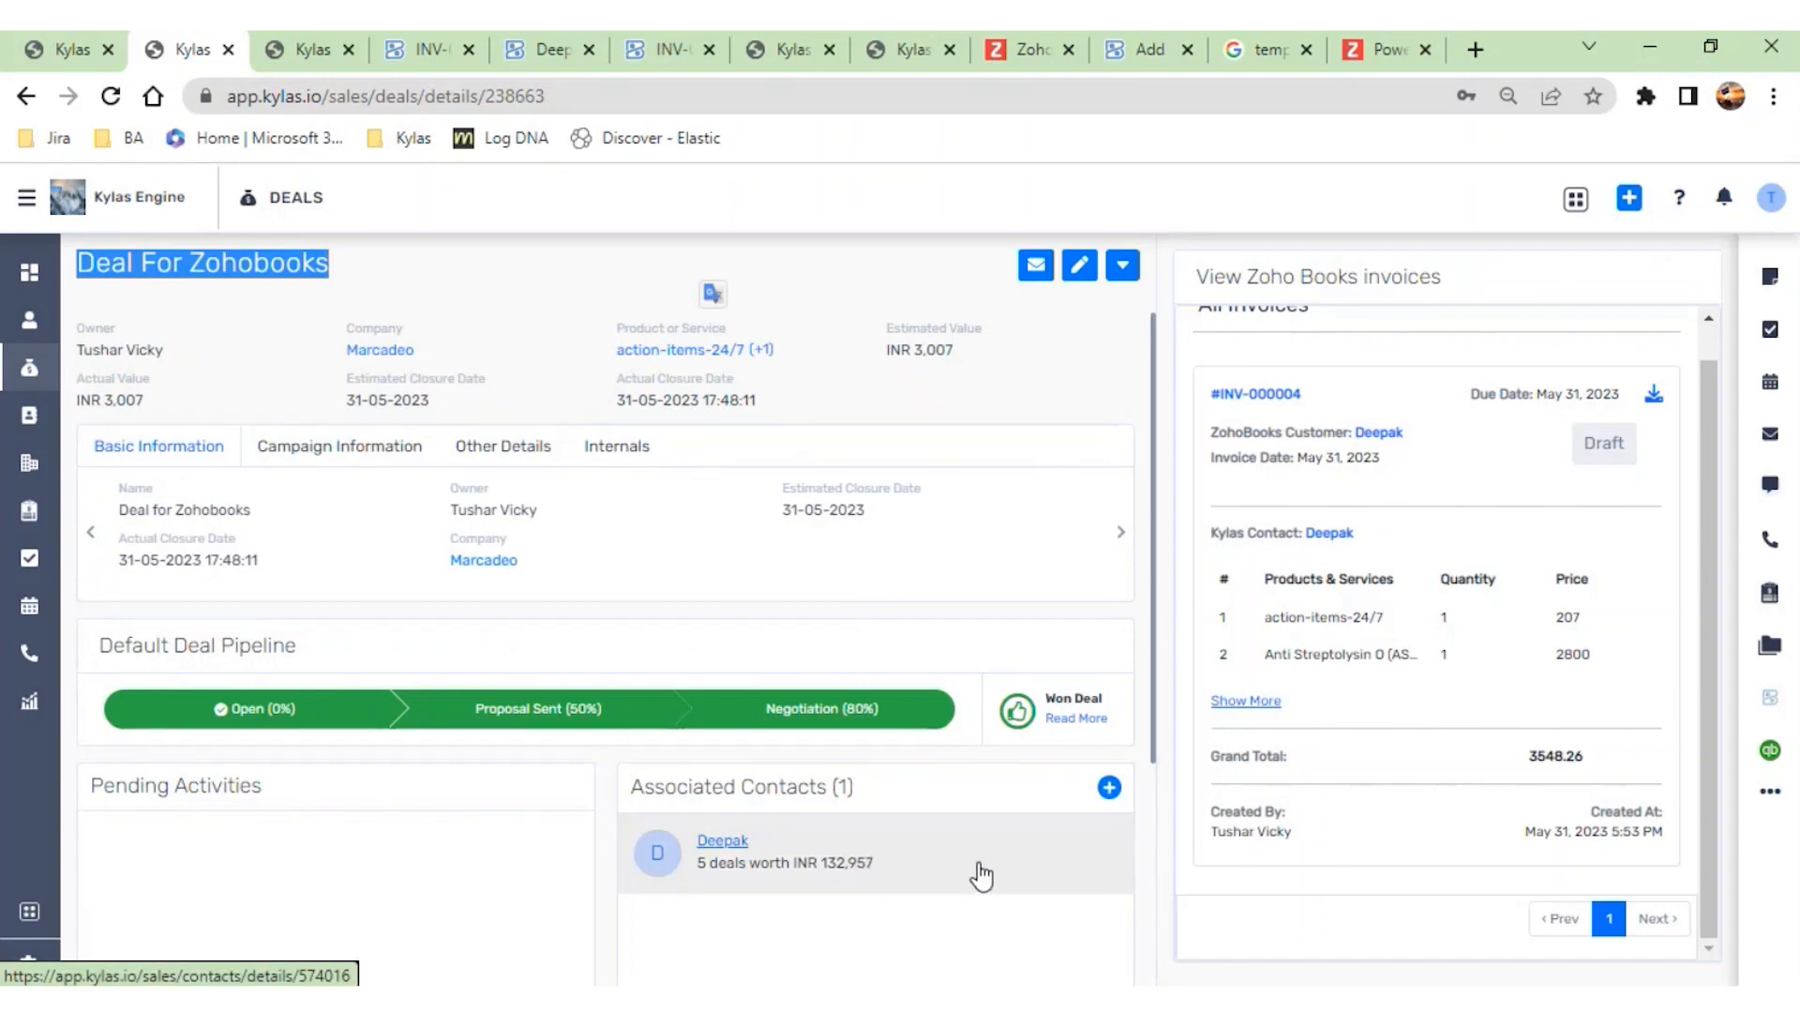
{"action": "left_click", "coordinate": [1109, 787]}
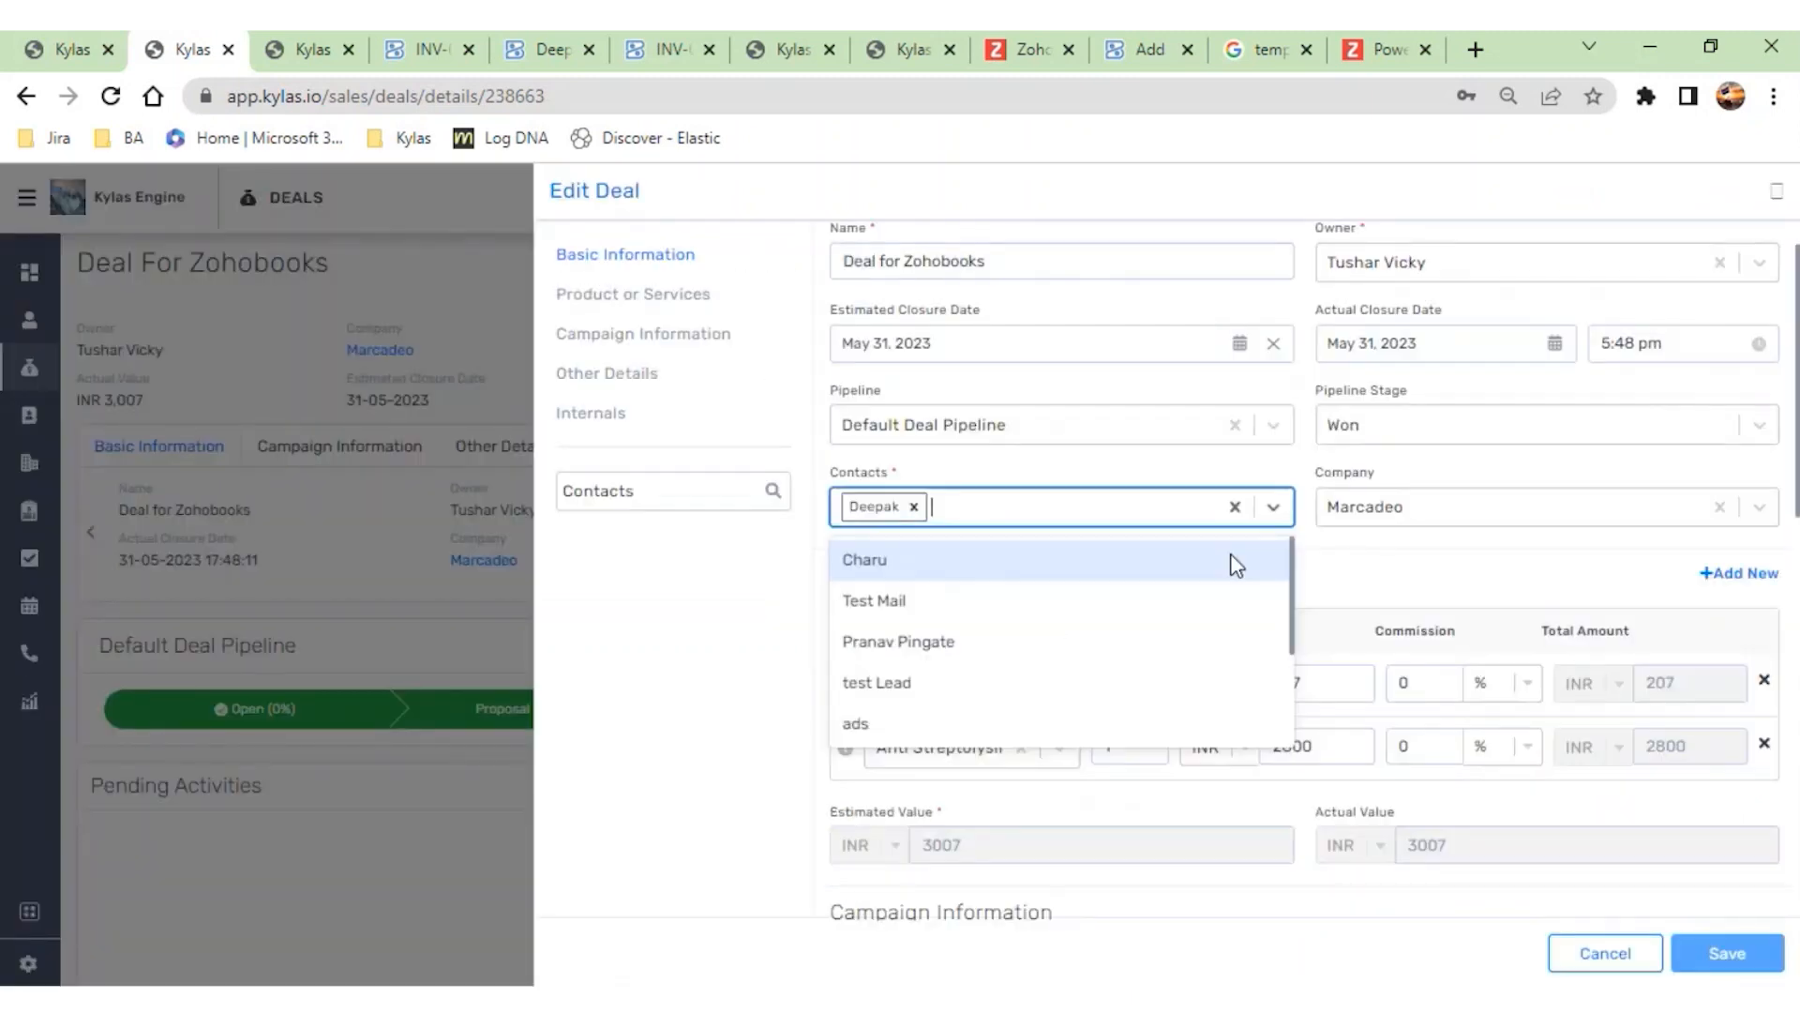
{"action": "scroll", "coordinate": [1067, 600], "scroll_direction": "down", "scroll_amount": 1}
{"action": "scroll", "coordinate": [1041, 615], "scroll_direction": "up", "scroll_amount": 1}
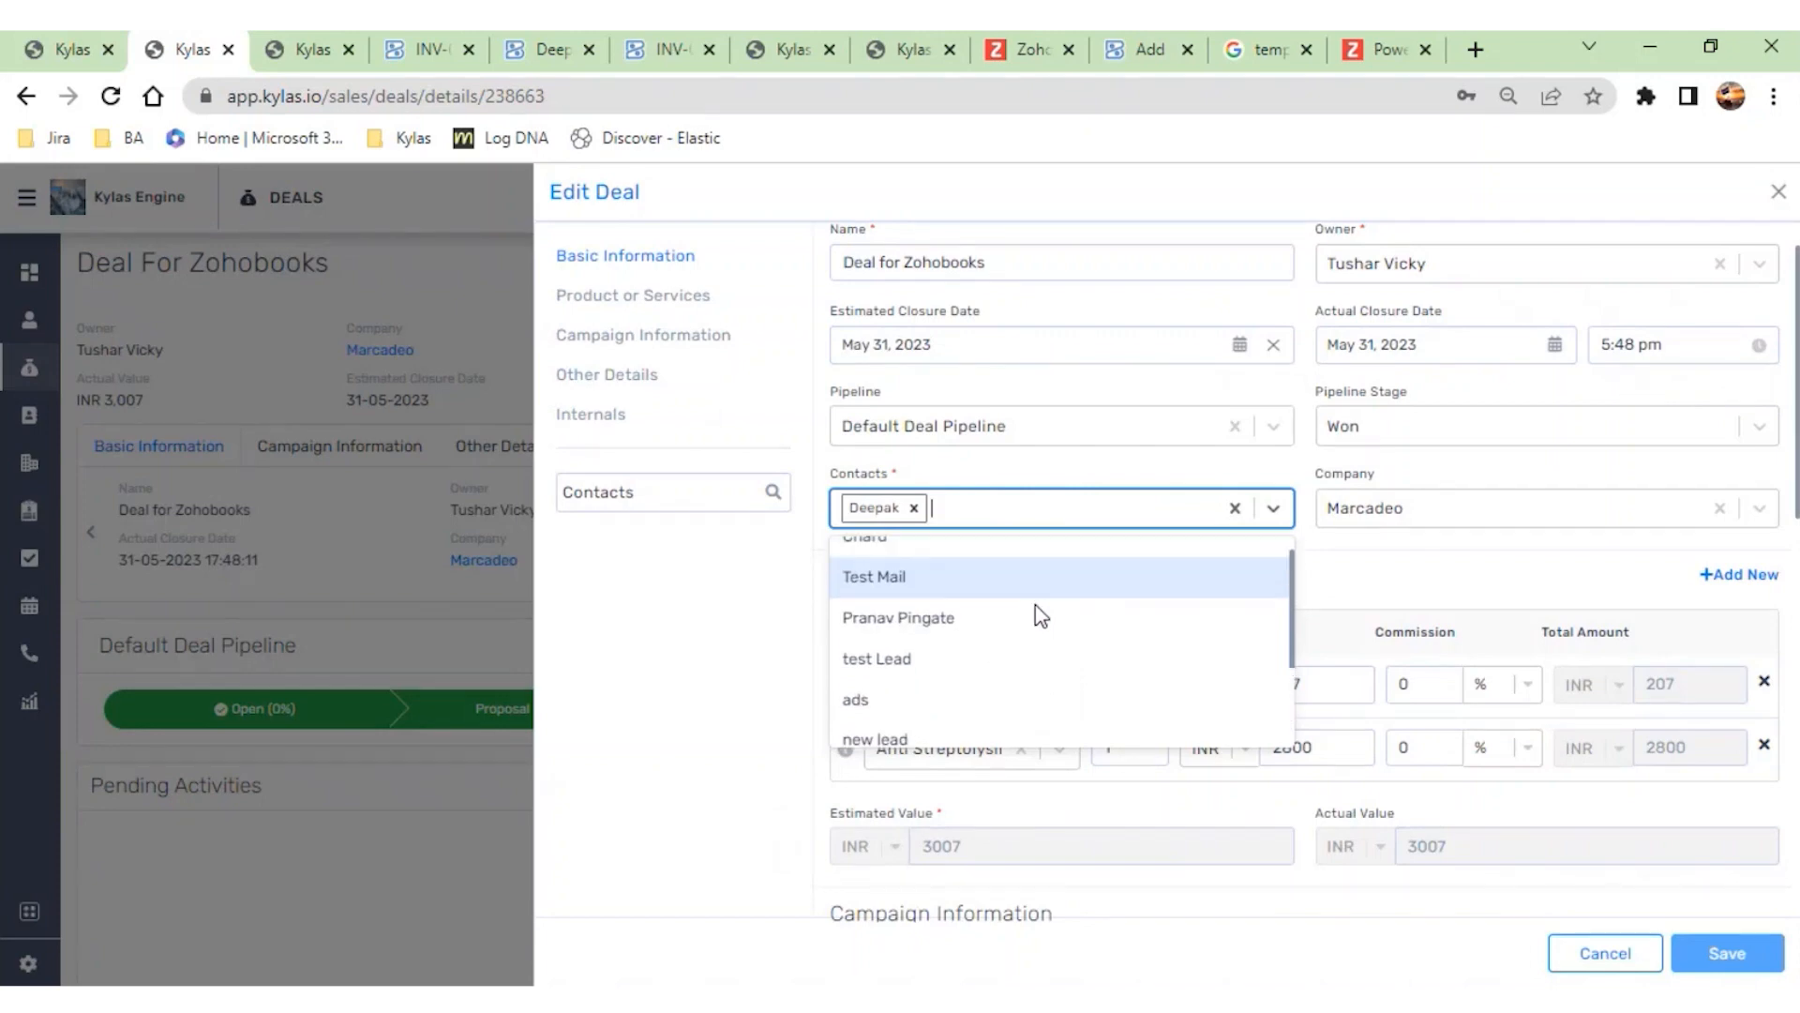
{"action": "left_click", "coordinate": [1041, 617]}
{"action": "left_click", "coordinate": [1708, 948]}
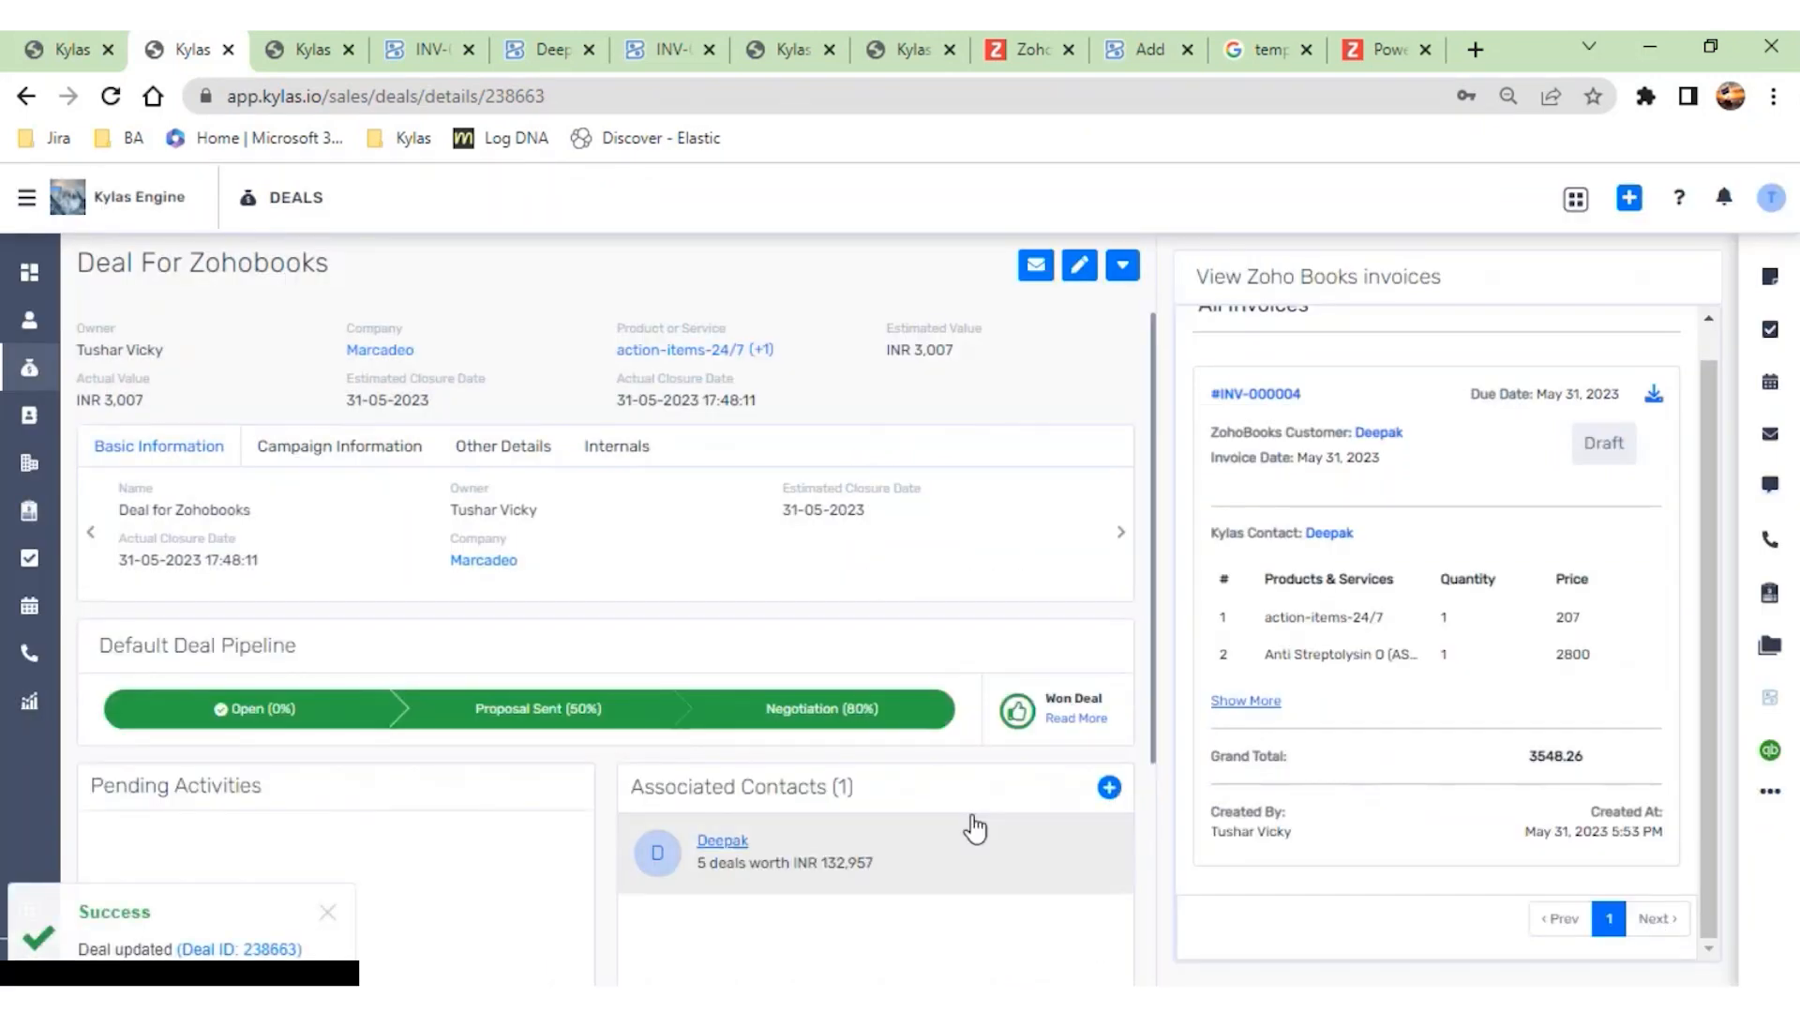
- Reopen the deal for editing, check the contact assigned to it, and save the deal again
{"action": "scroll", "coordinate": [945, 784], "scroll_direction": "down", "scroll_amount": 4}
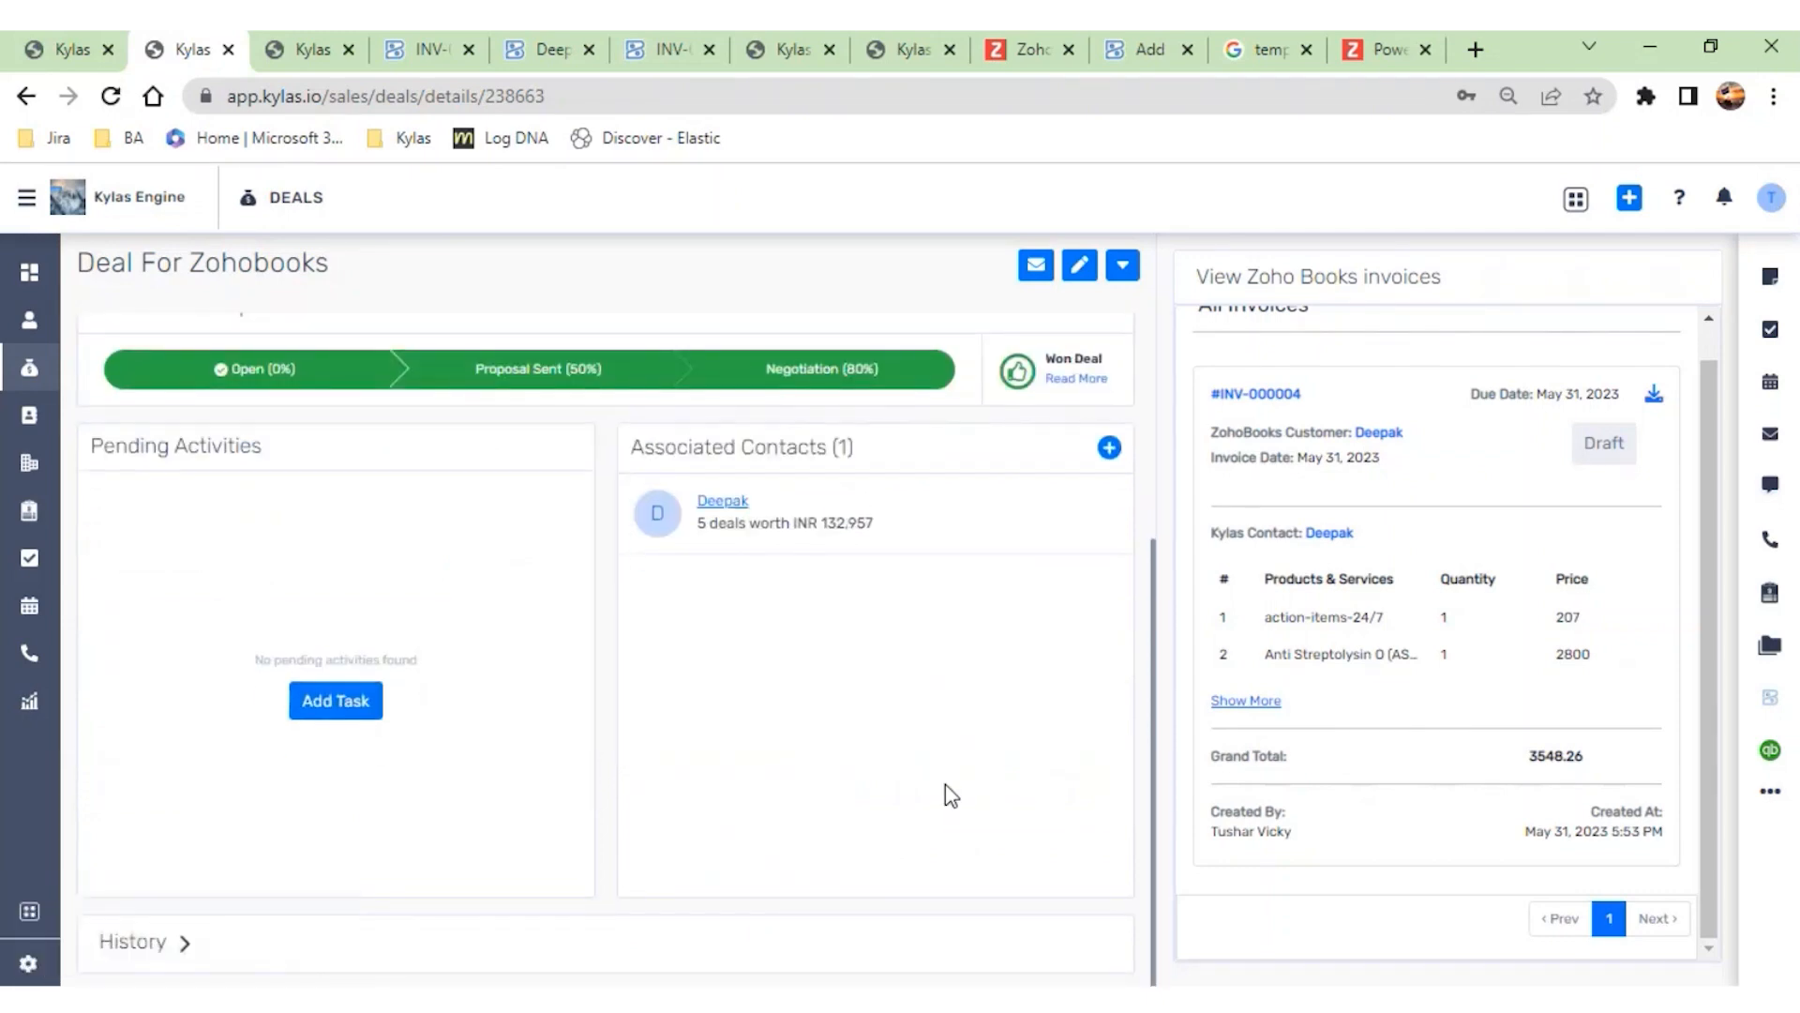
{"action": "left_click", "coordinate": [1080, 268]}
{"action": "left_click", "coordinate": [1056, 566]}
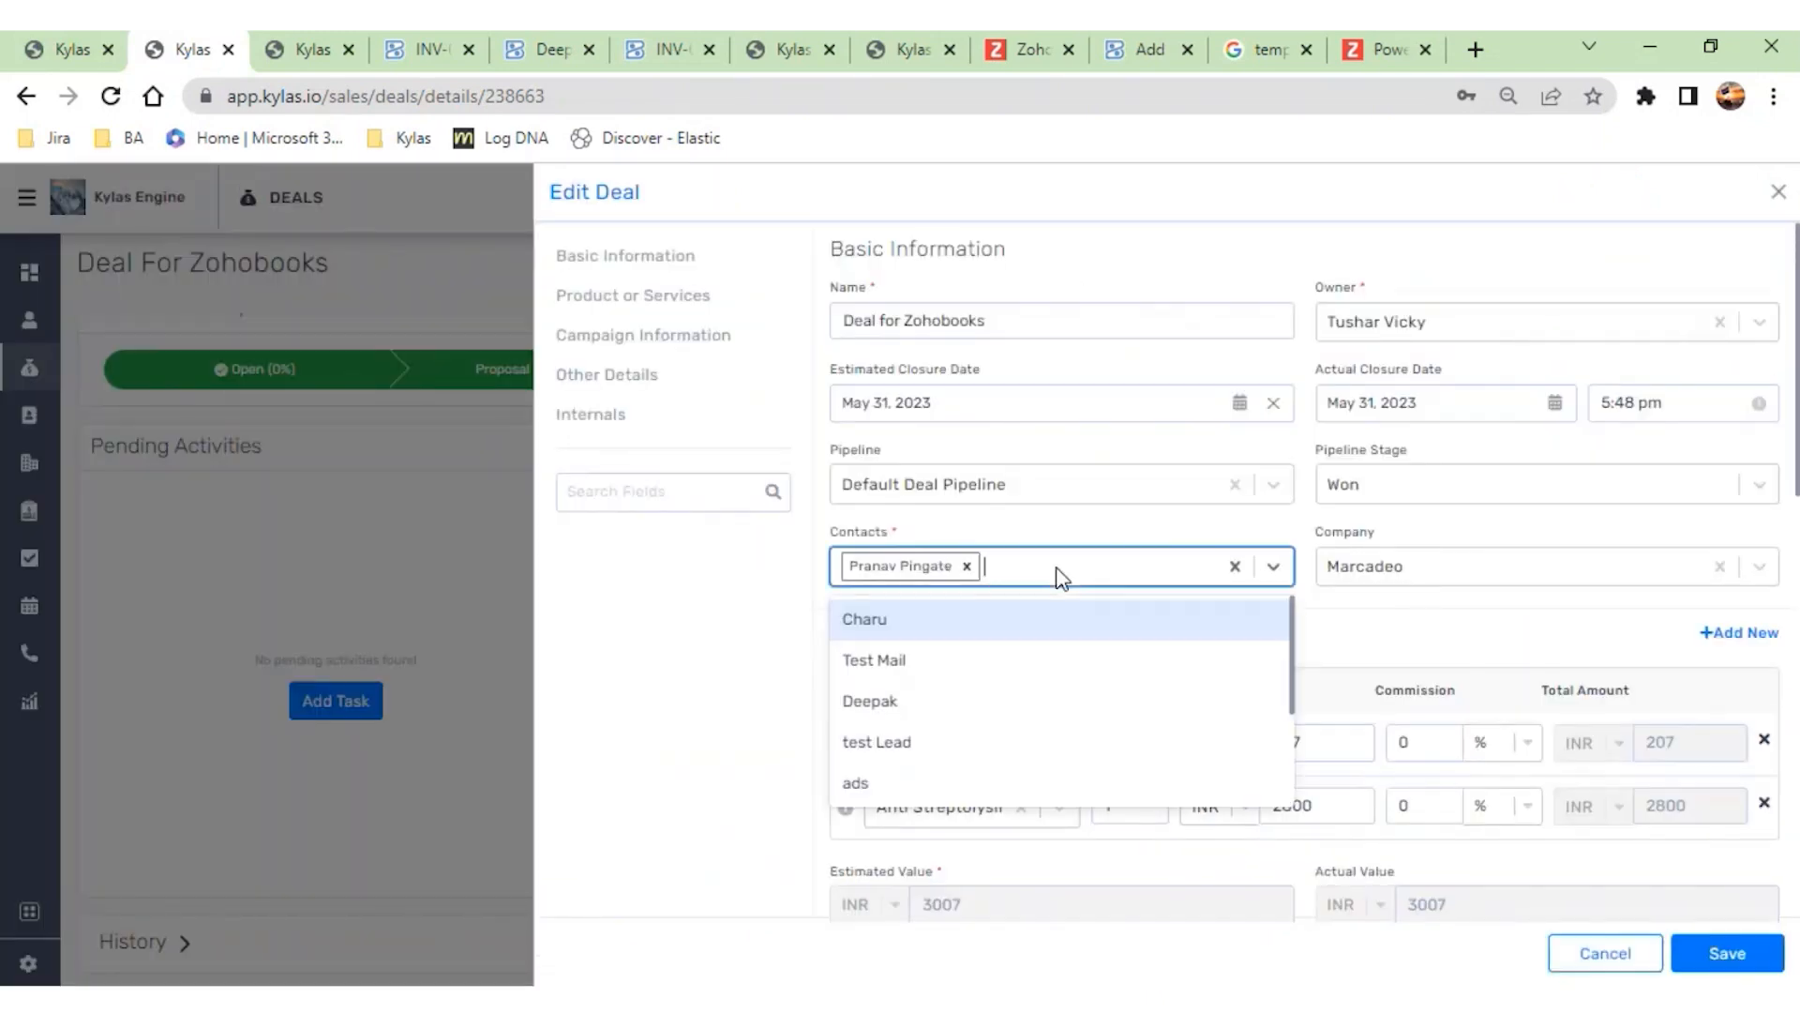
{"action": "left_click", "coordinate": [1713, 943]}
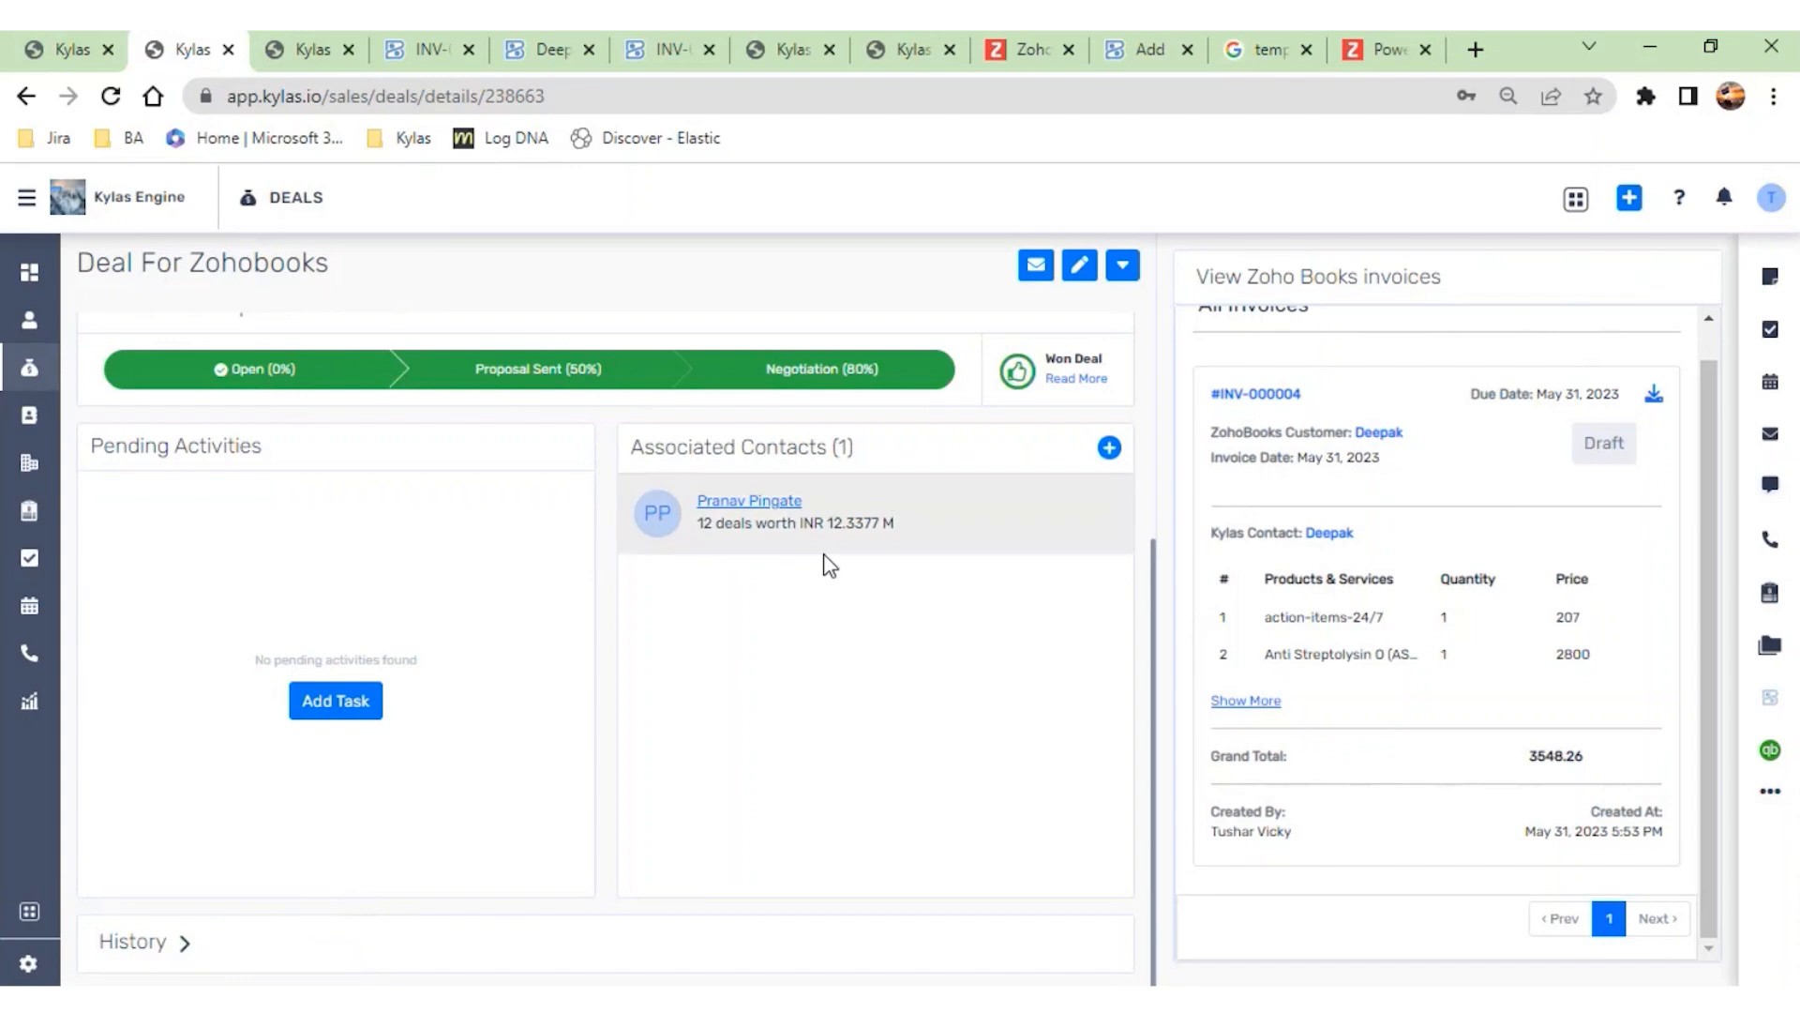
- Switch to Zoho Books and view the full customer list to check for the deal's new contact
{"action": "scroll", "coordinate": [828, 565], "scroll_direction": "up", "scroll_amount": 3}
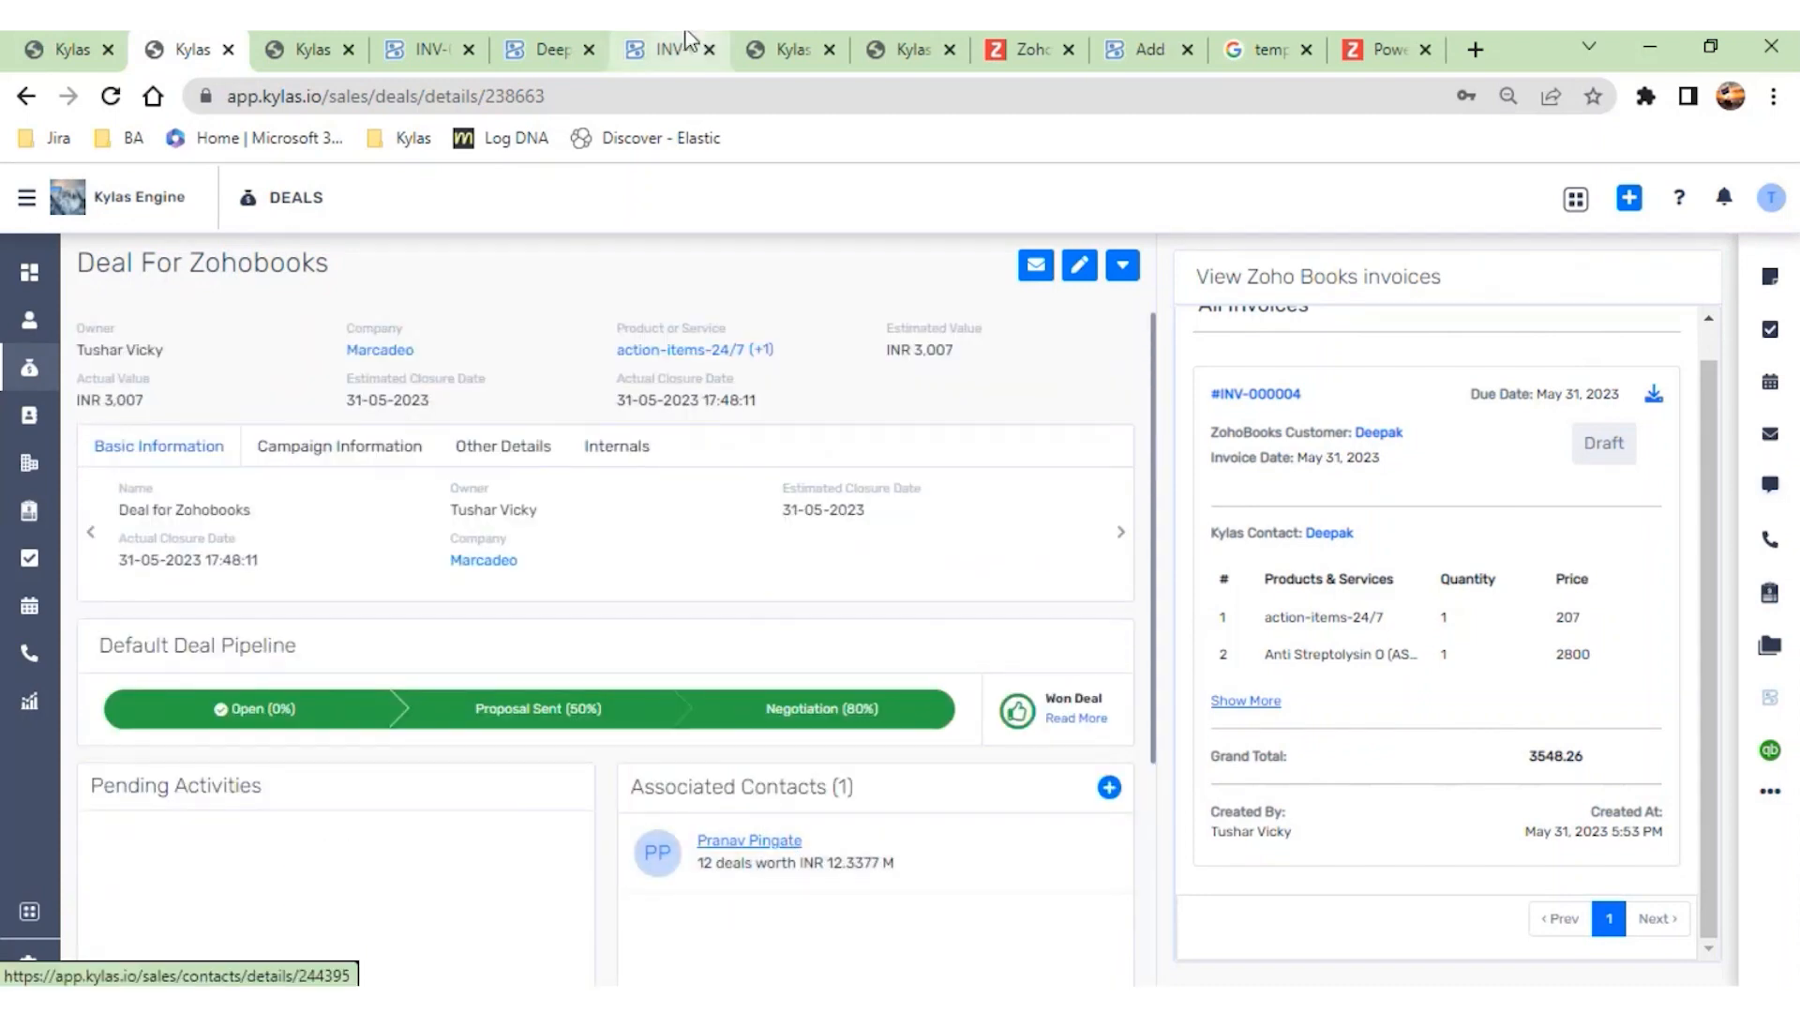
{"action": "left_click", "coordinate": [661, 51]}
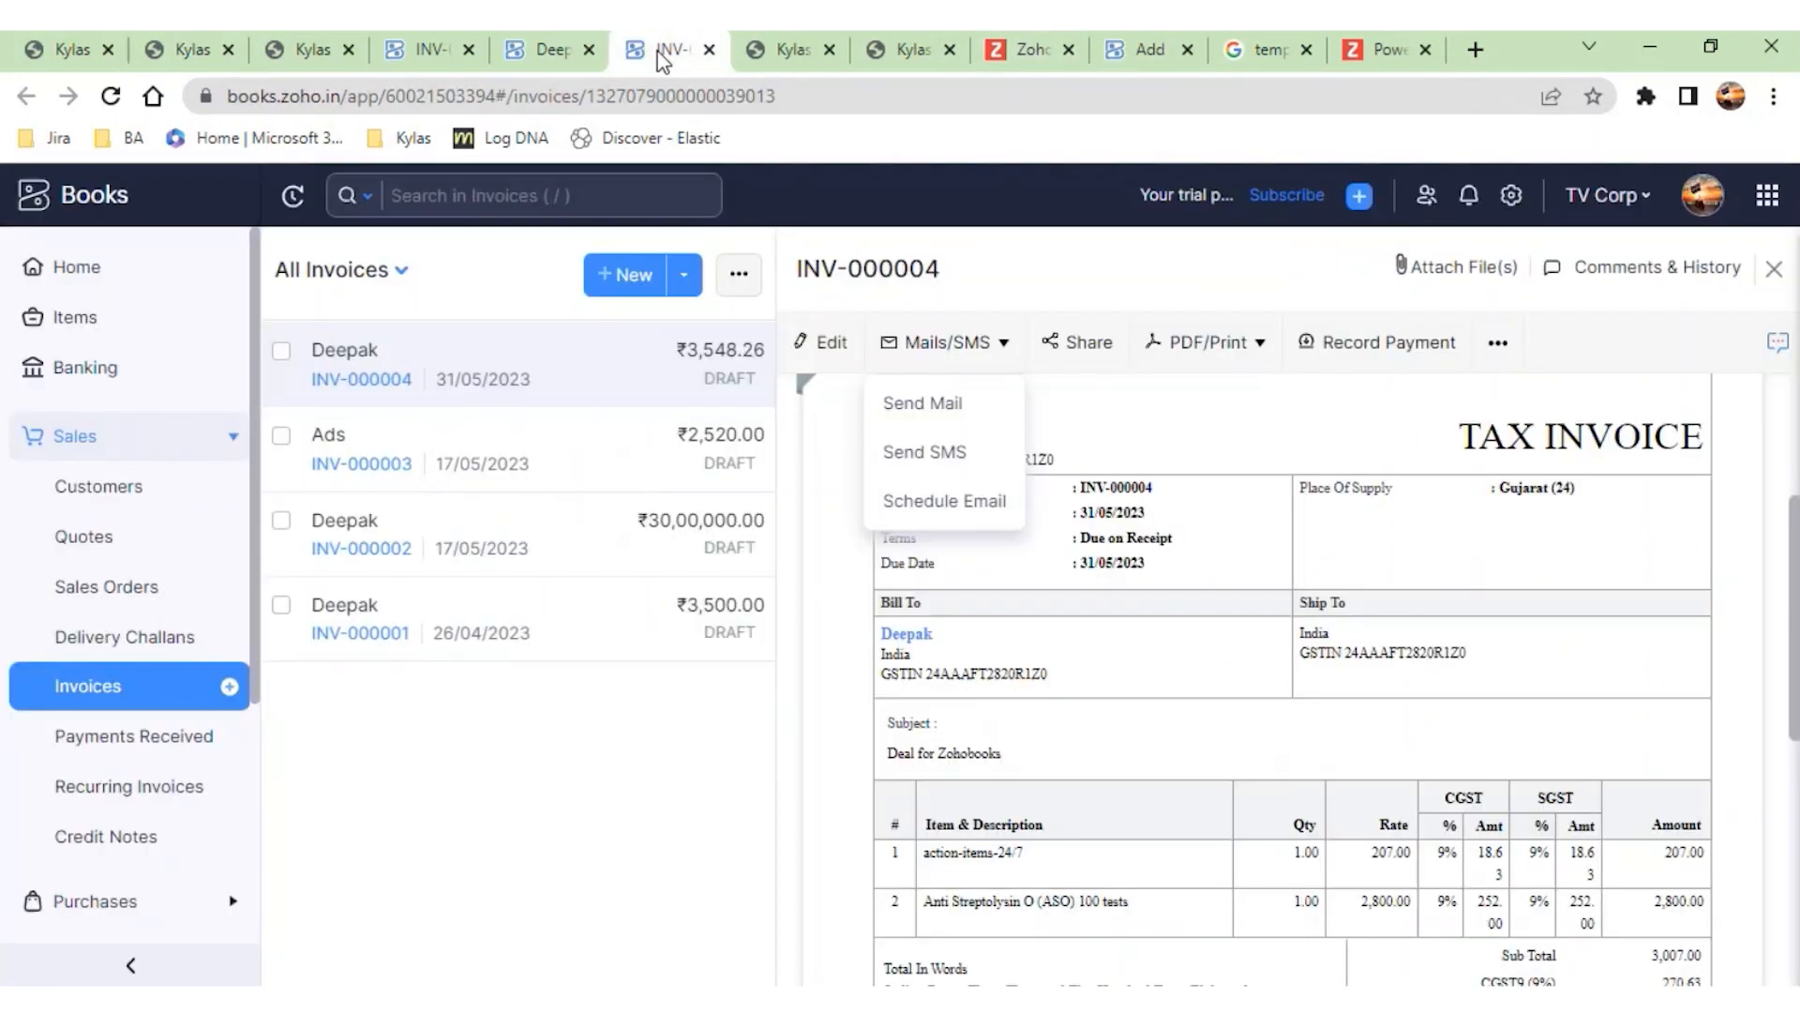
{"action": "left_click", "coordinate": [118, 486]}
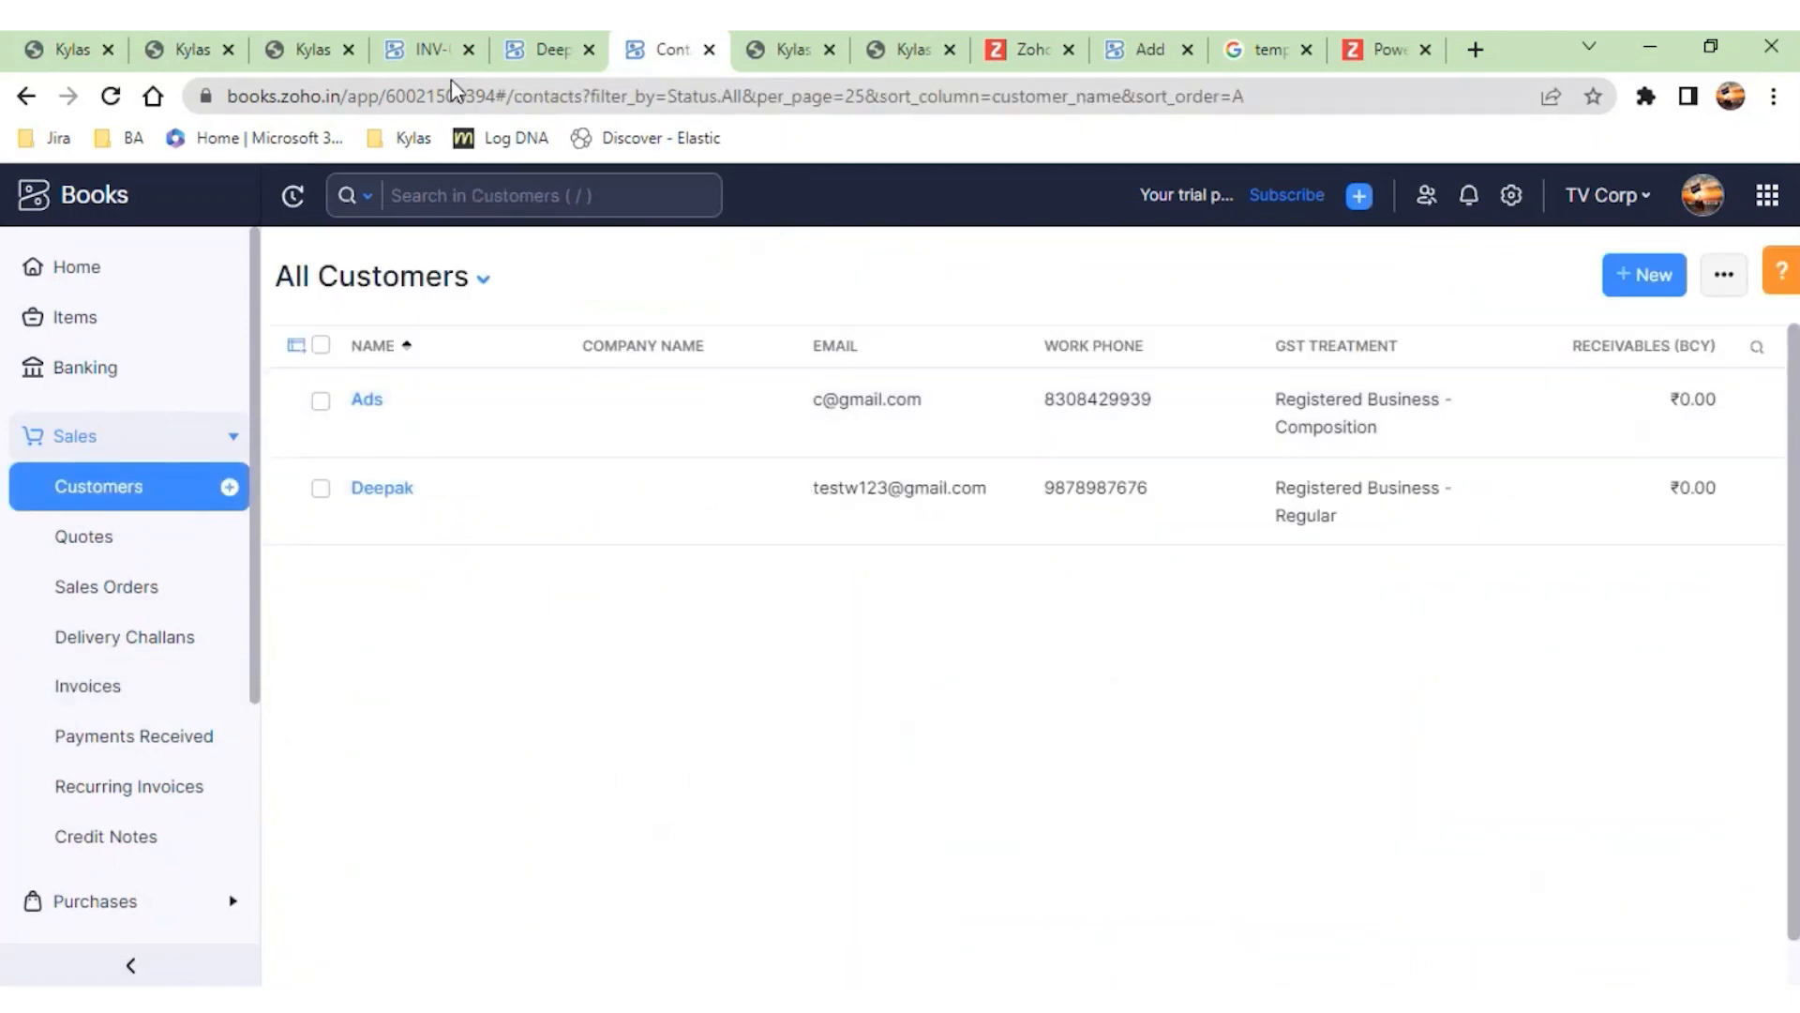
- Switch to the Kylas deal, open its Zoho Books invoice form, and close the form
{"action": "left_click", "coordinate": [190, 52]}
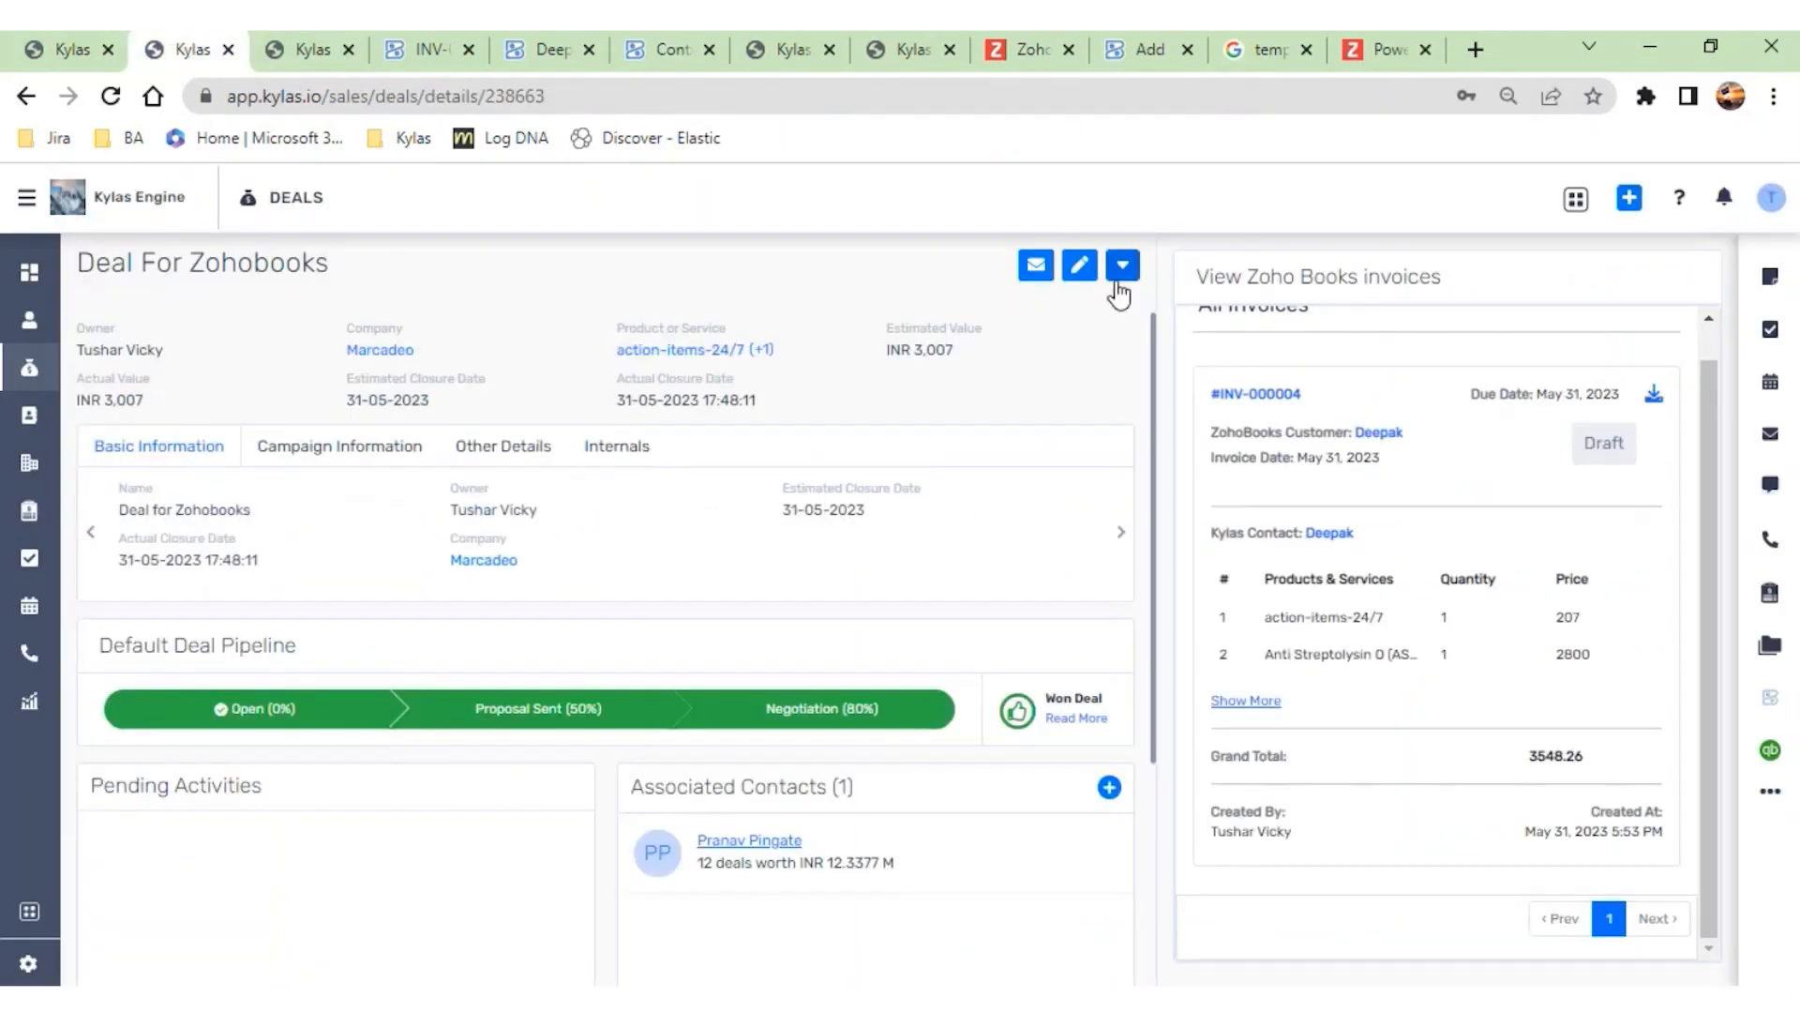
{"action": "left_click", "coordinate": [1123, 268]}
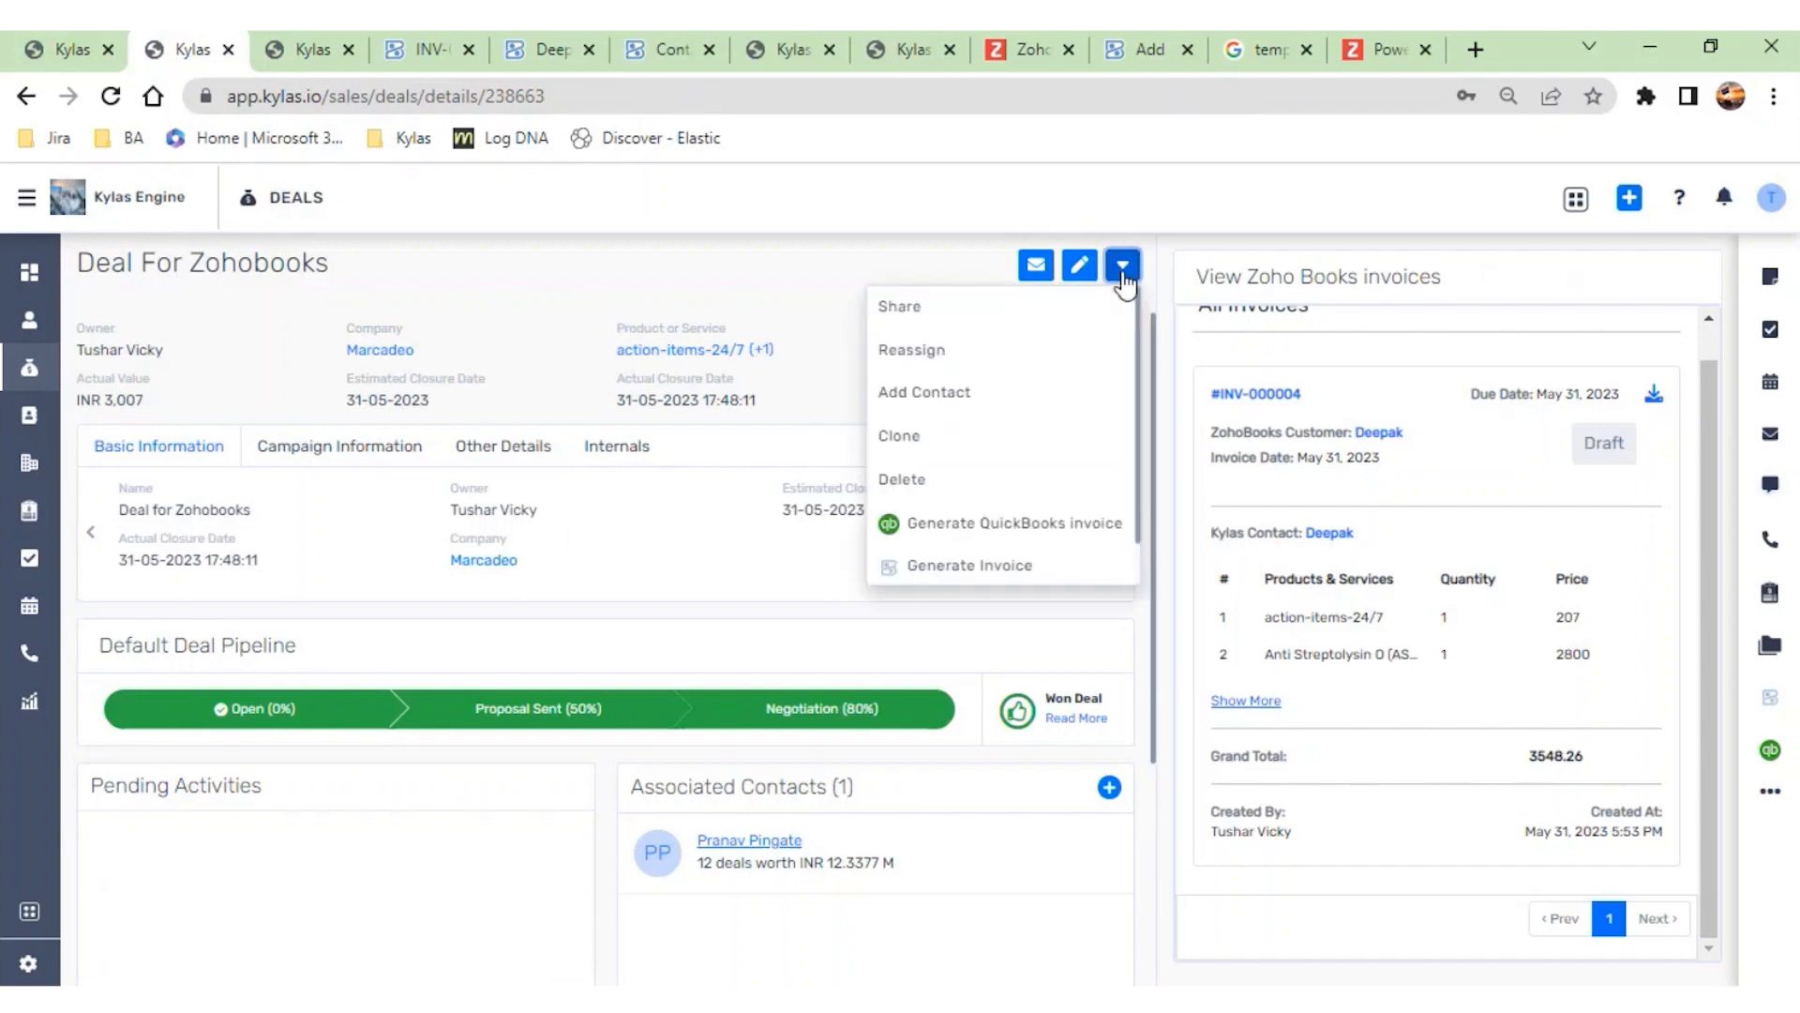
{"action": "left_click", "coordinate": [1014, 567]}
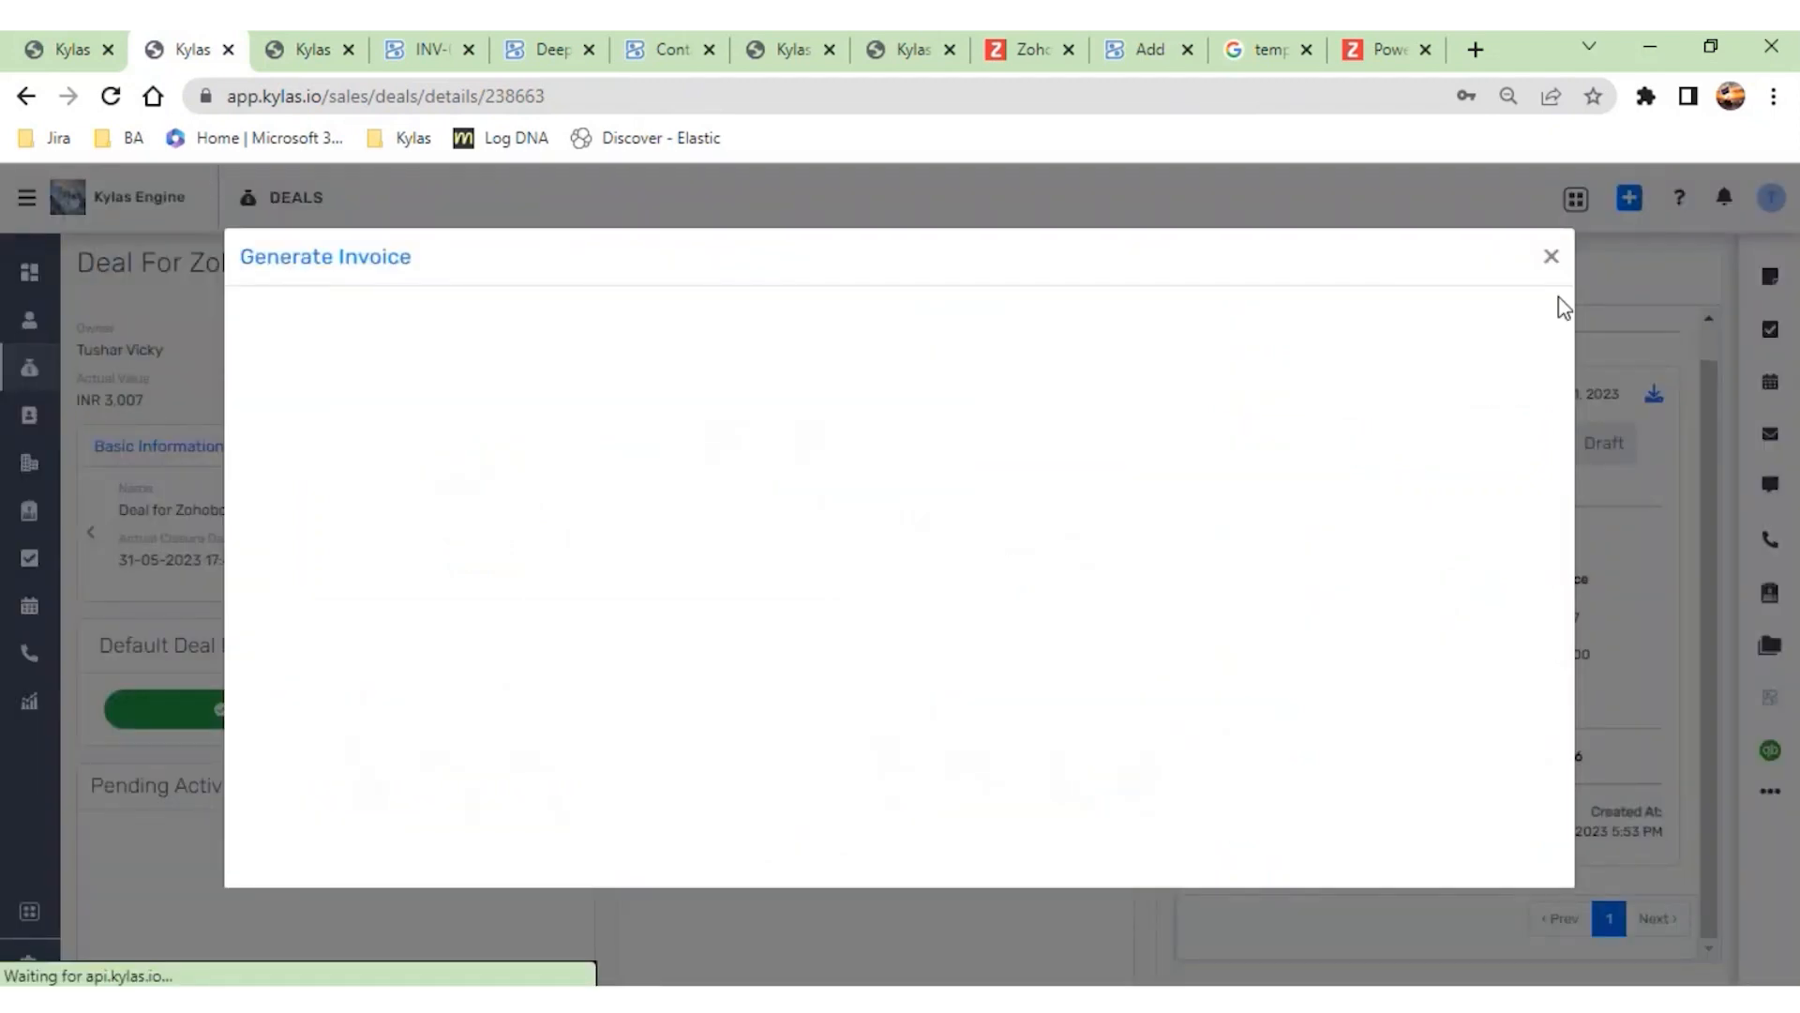
{"action": "left_click", "coordinate": [1552, 260]}
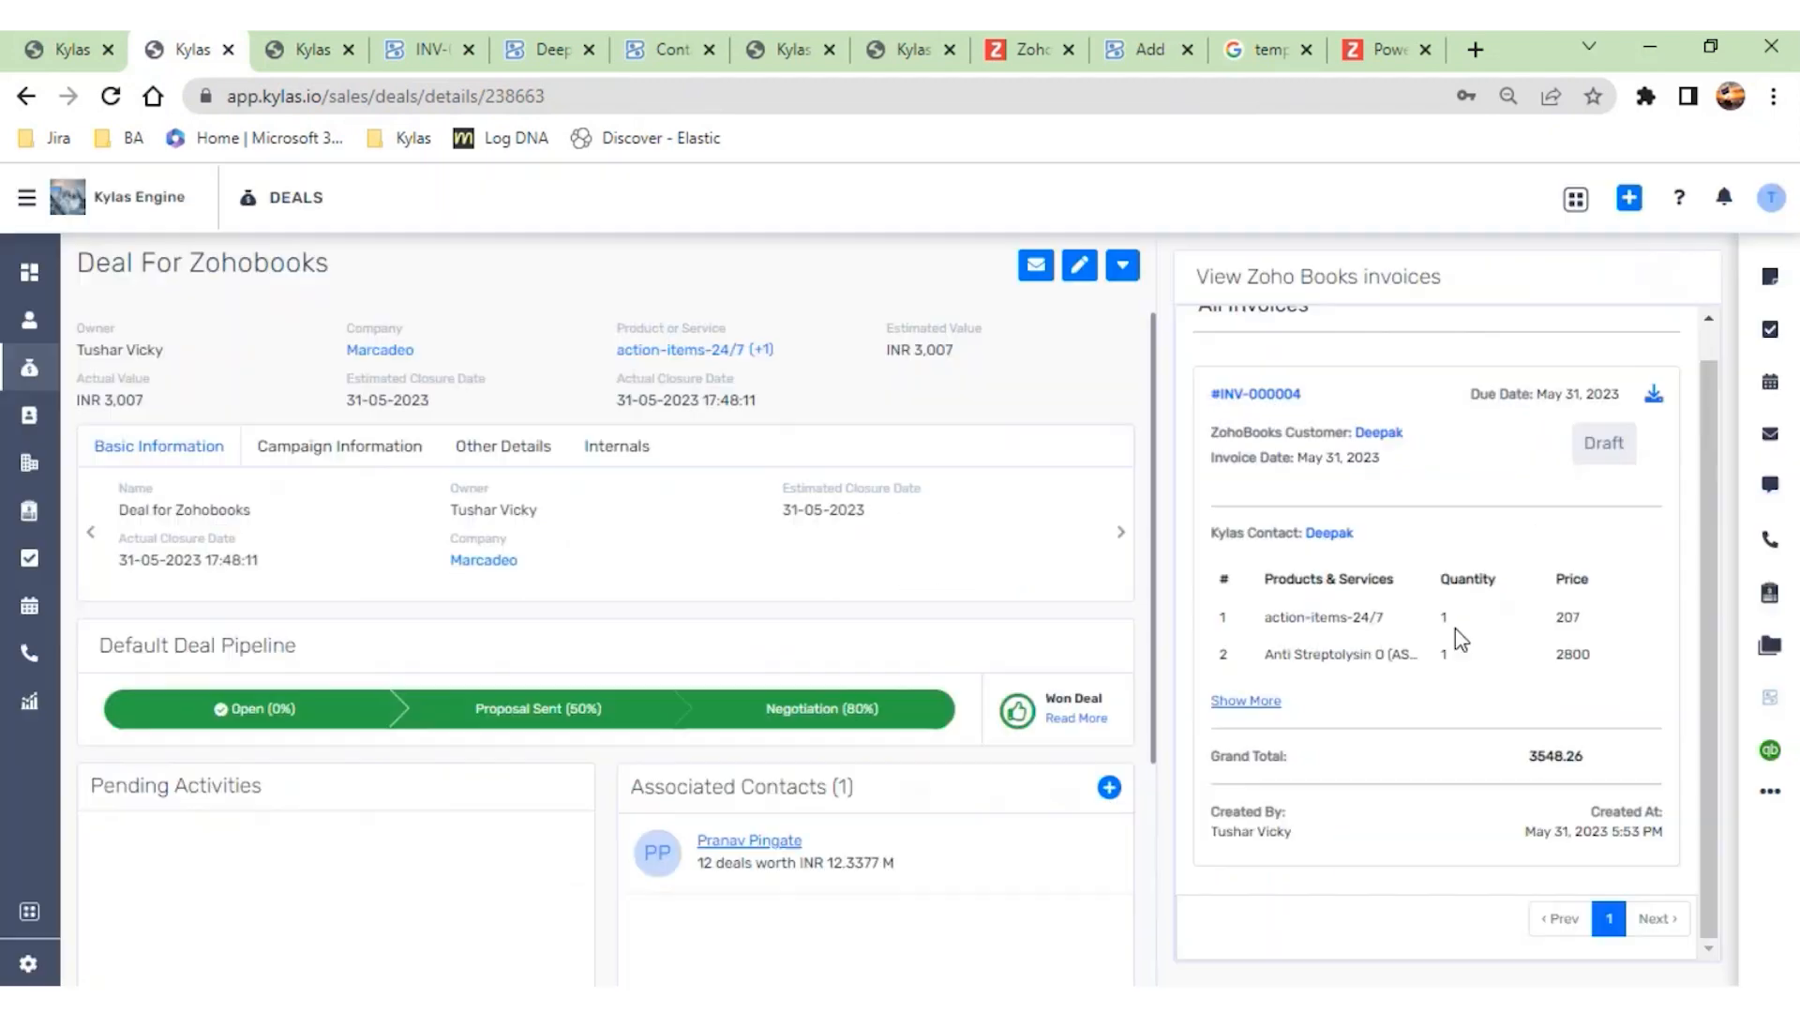
- Edit the deal and remove both of its product lines
{"action": "left_click", "coordinate": [1073, 266]}
{"action": "scroll", "coordinate": [1284, 469], "scroll_direction": "down", "scroll_amount": 2}
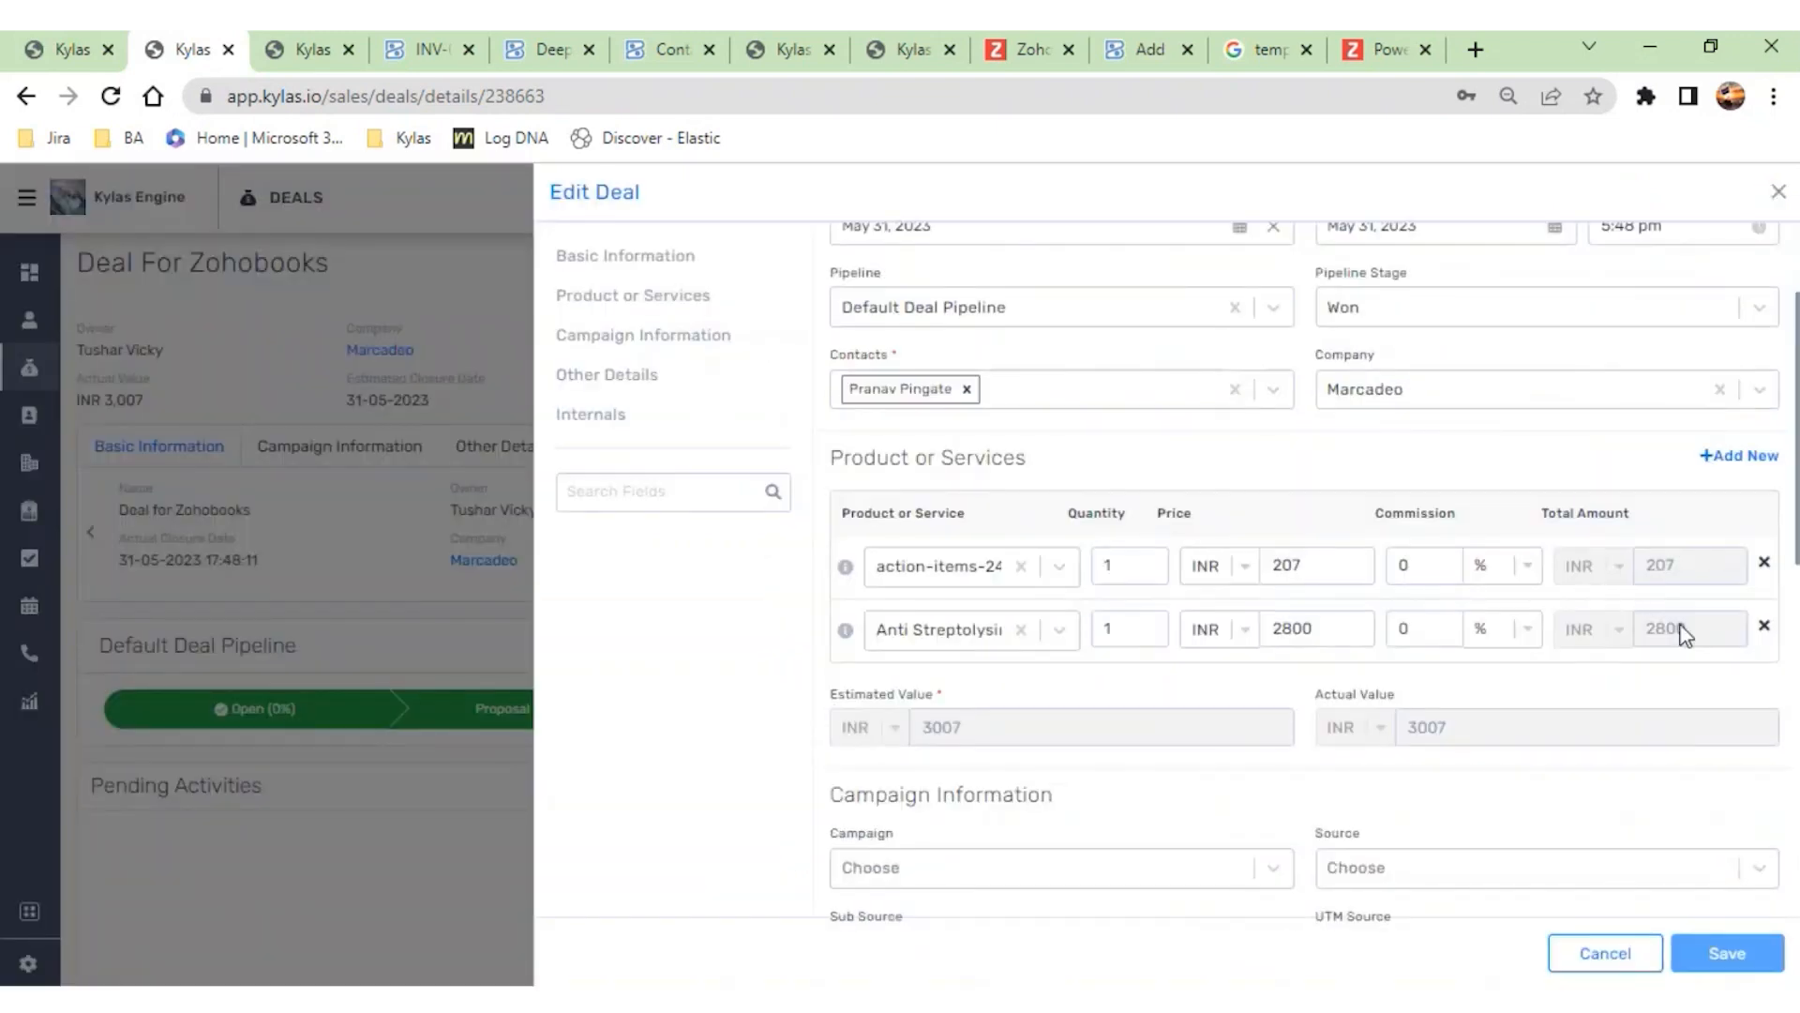
{"action": "left_click", "coordinate": [1763, 626]}
{"action": "left_click", "coordinate": [1763, 562]}
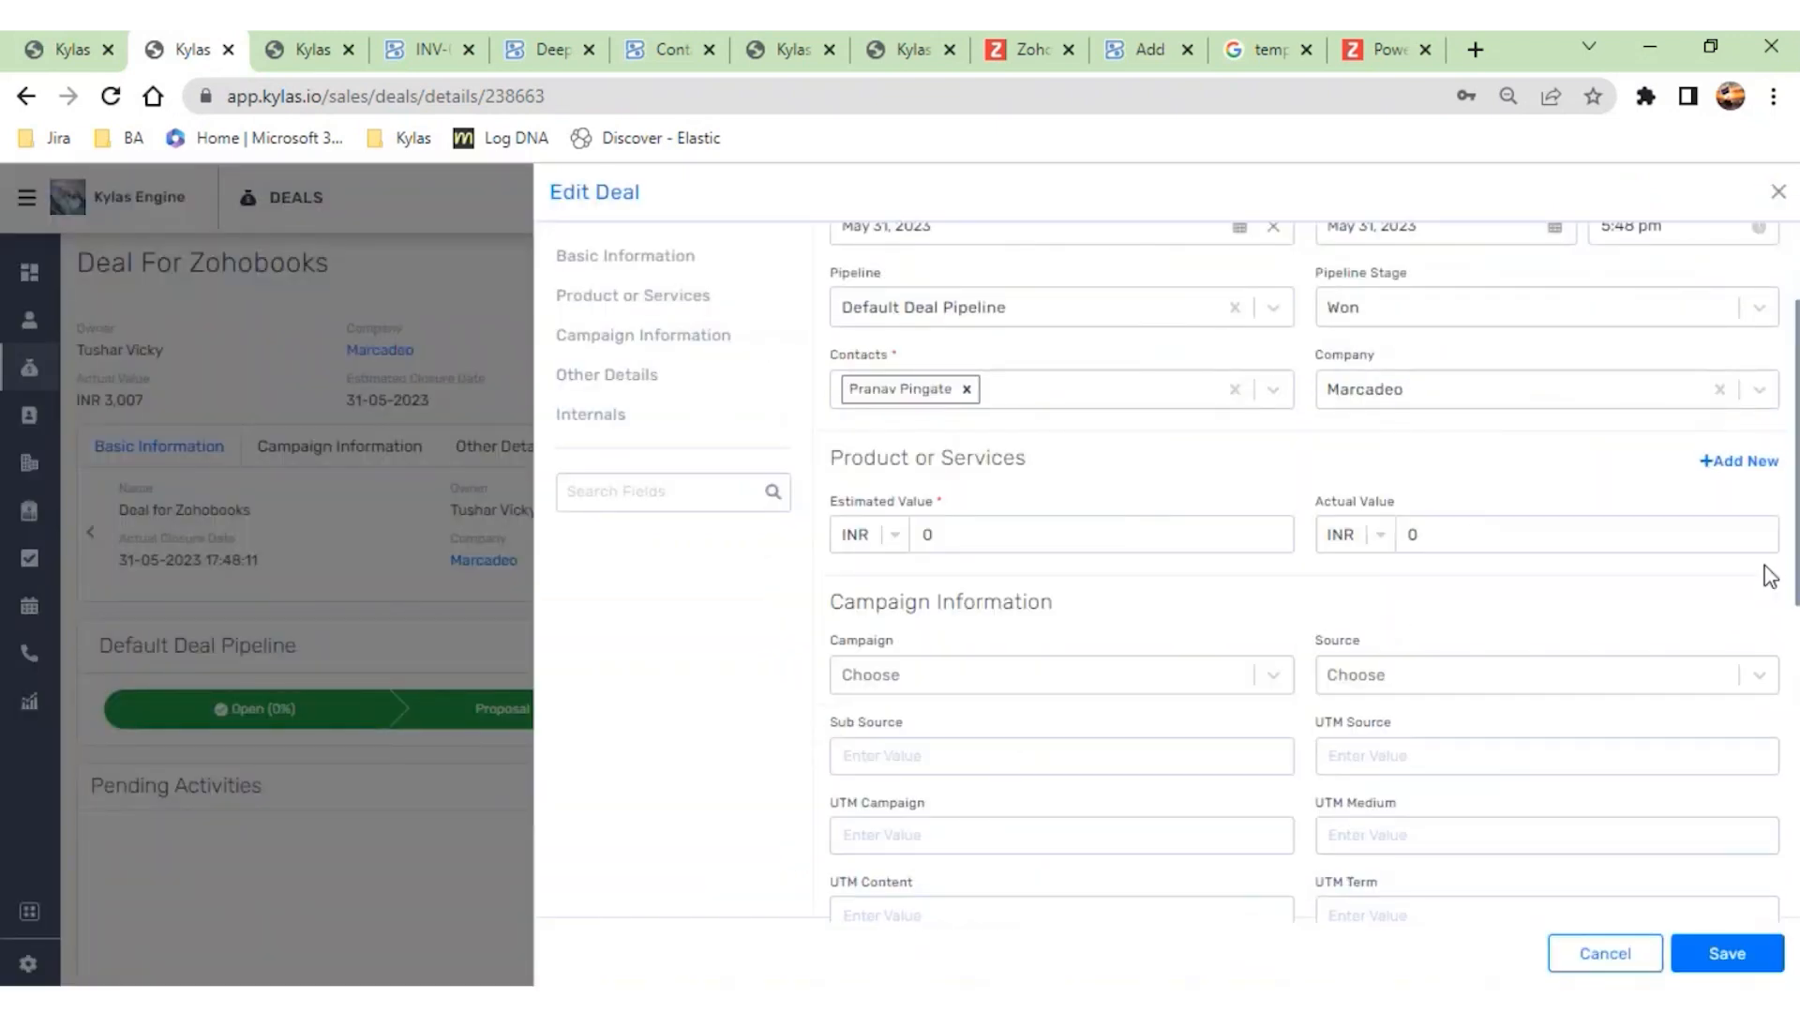
- Add the product Anti Streptolysin O (ASO) 100 tests to the deal by searching for "test", and save the deal
{"action": "left_click", "coordinate": [1735, 457]}
{"action": "left_click", "coordinate": [981, 579]}
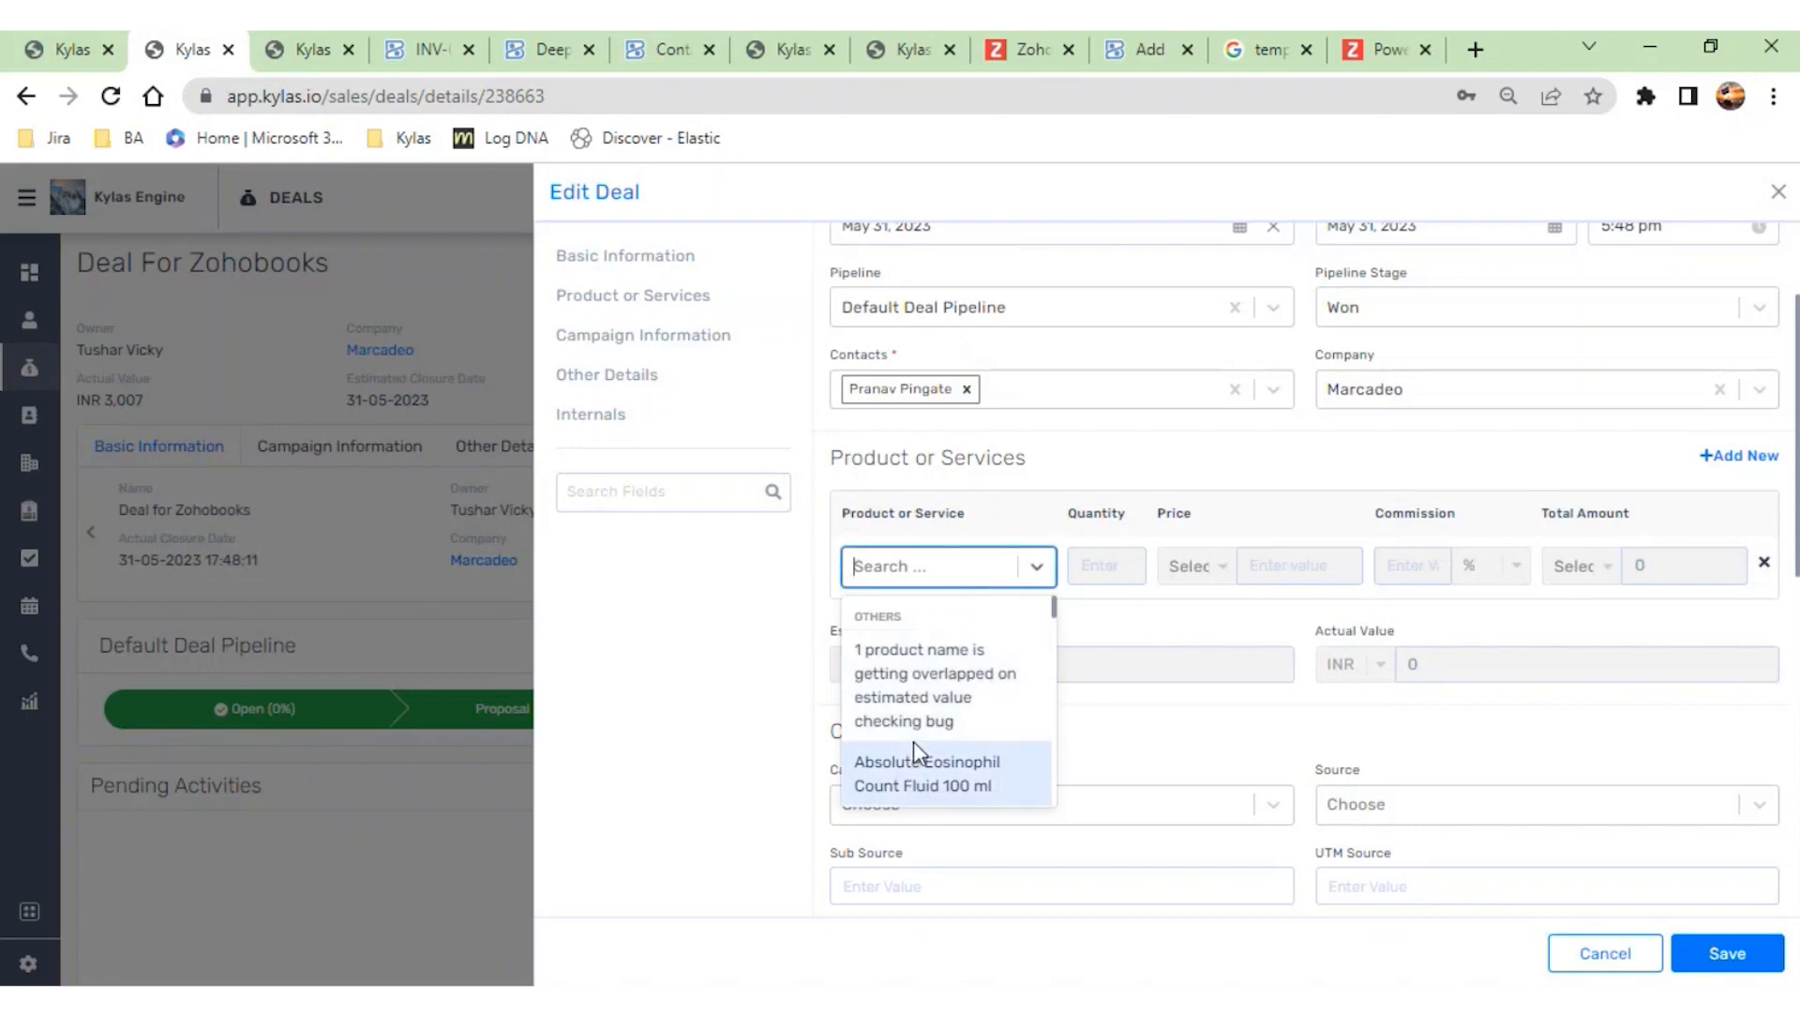
{"action": "scroll", "coordinate": [913, 741], "scroll_direction": "down", "scroll_amount": 5}
{"action": "type", "text": "test"}
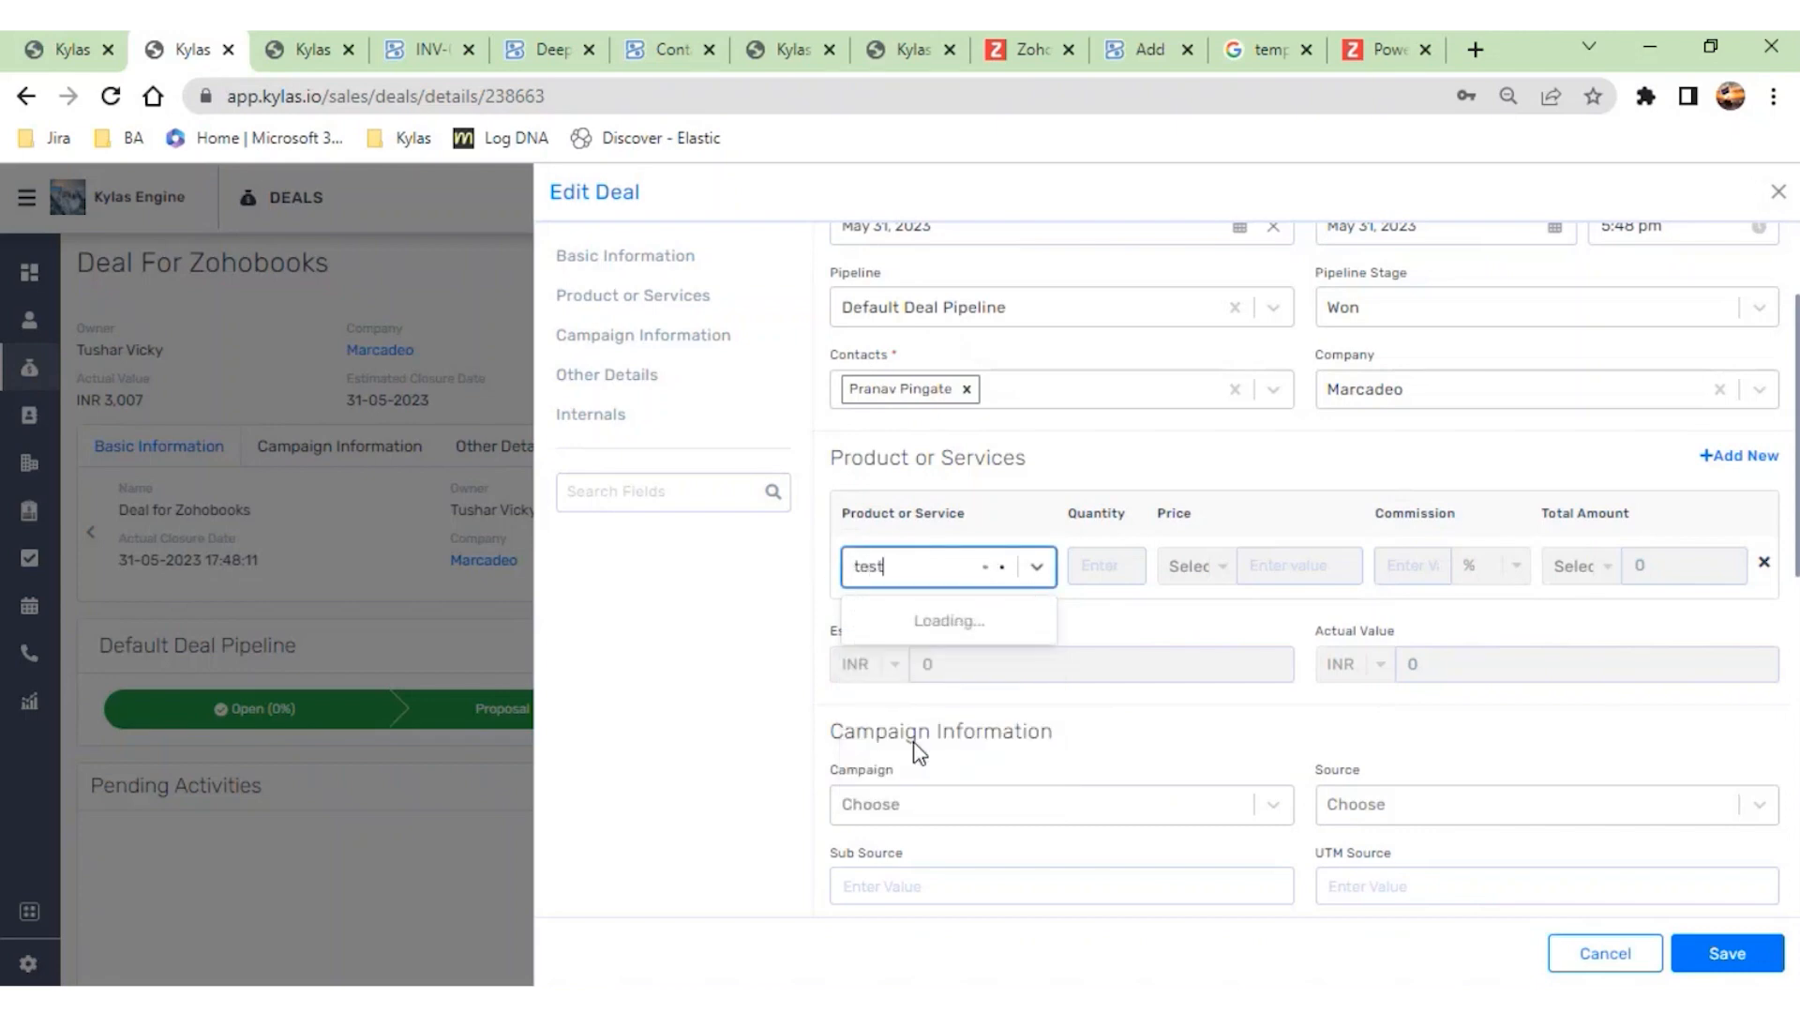
{"action": "left_click", "coordinate": [949, 673]}
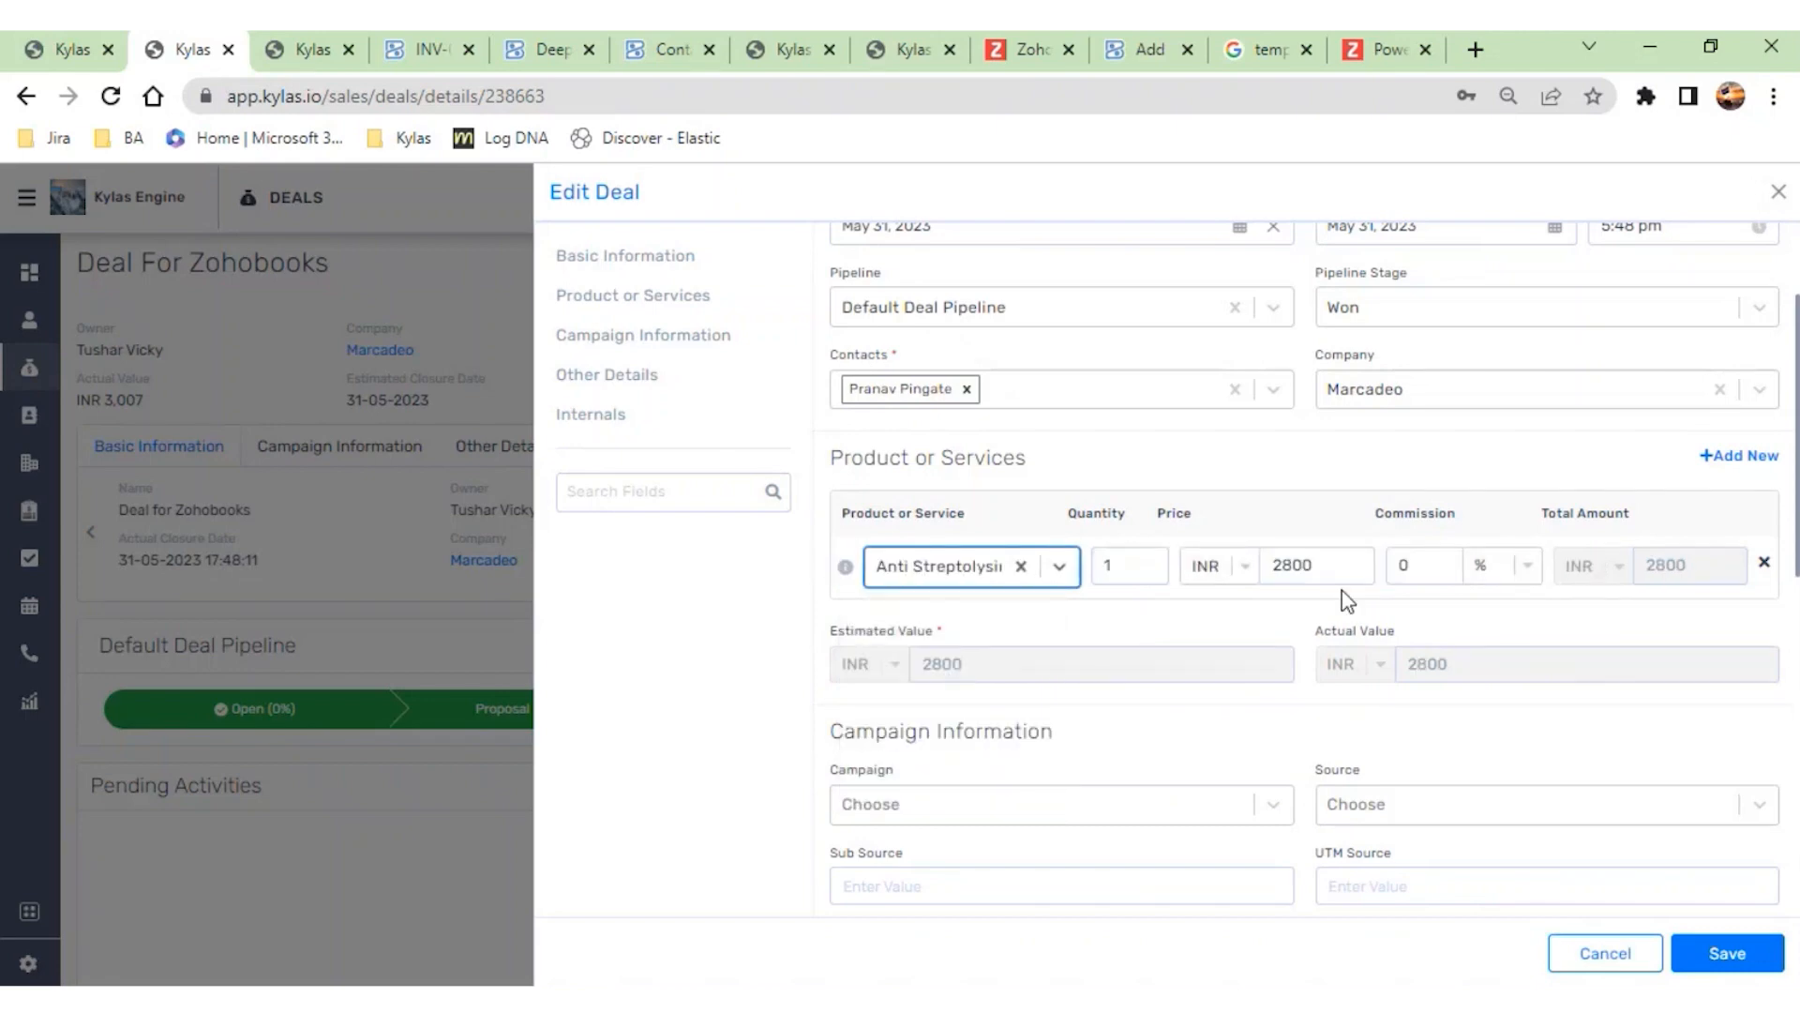
{"action": "left_click", "coordinate": [1725, 954]}
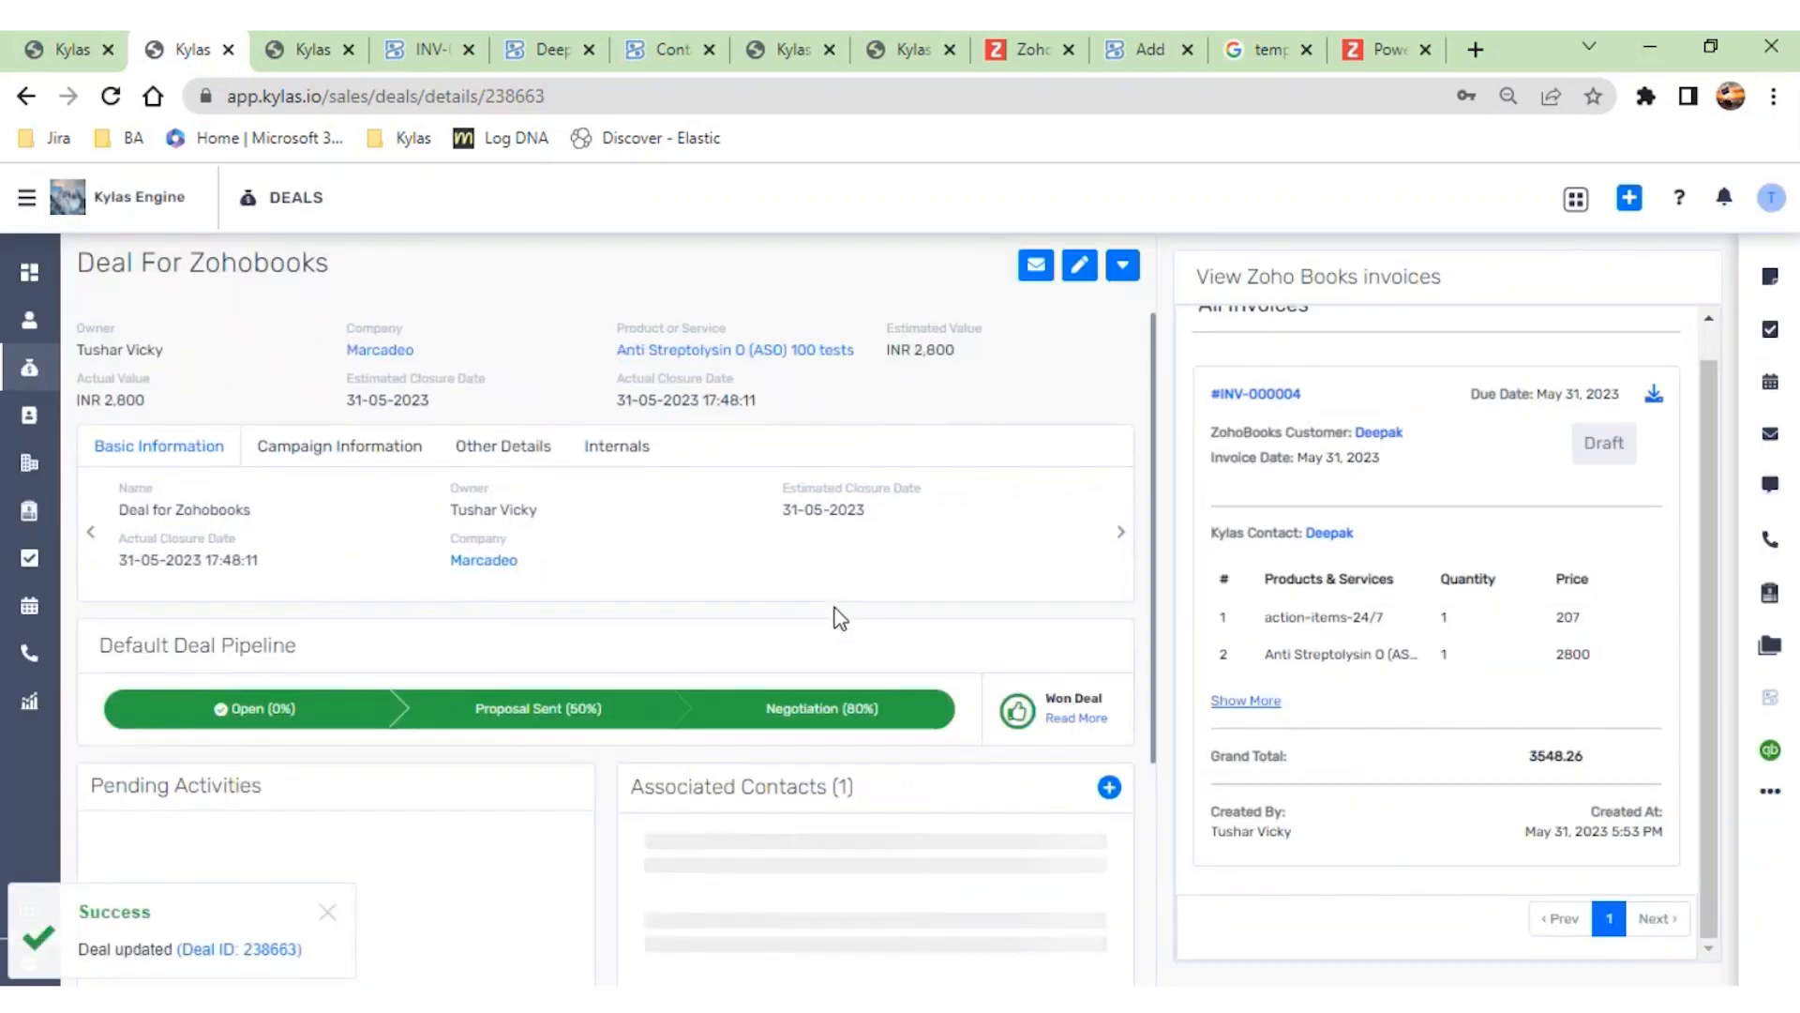
- Open the deal's Zoho Books invoice form, inspect the Kylas contact and customer choices, clear the selected customer, and close the form
{"action": "scroll", "coordinate": [840, 619], "scroll_direction": "down", "scroll_amount": 3}
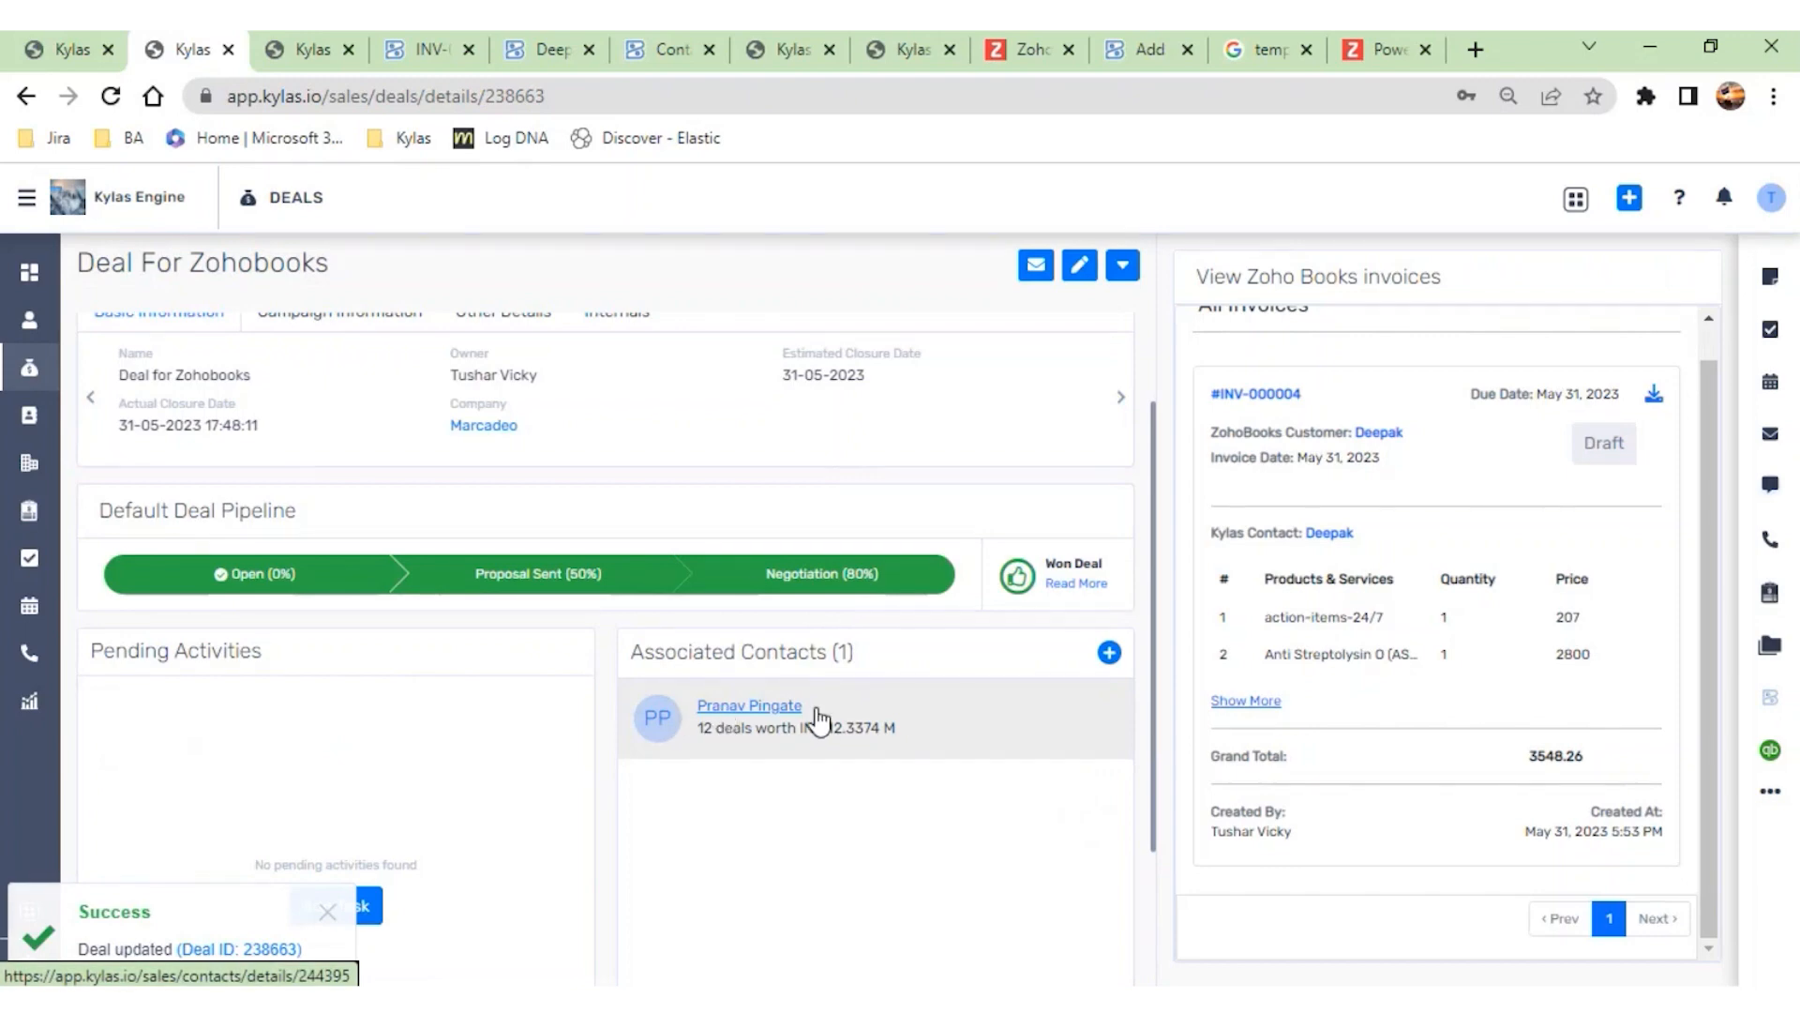
{"action": "left_click", "coordinate": [1122, 265]}
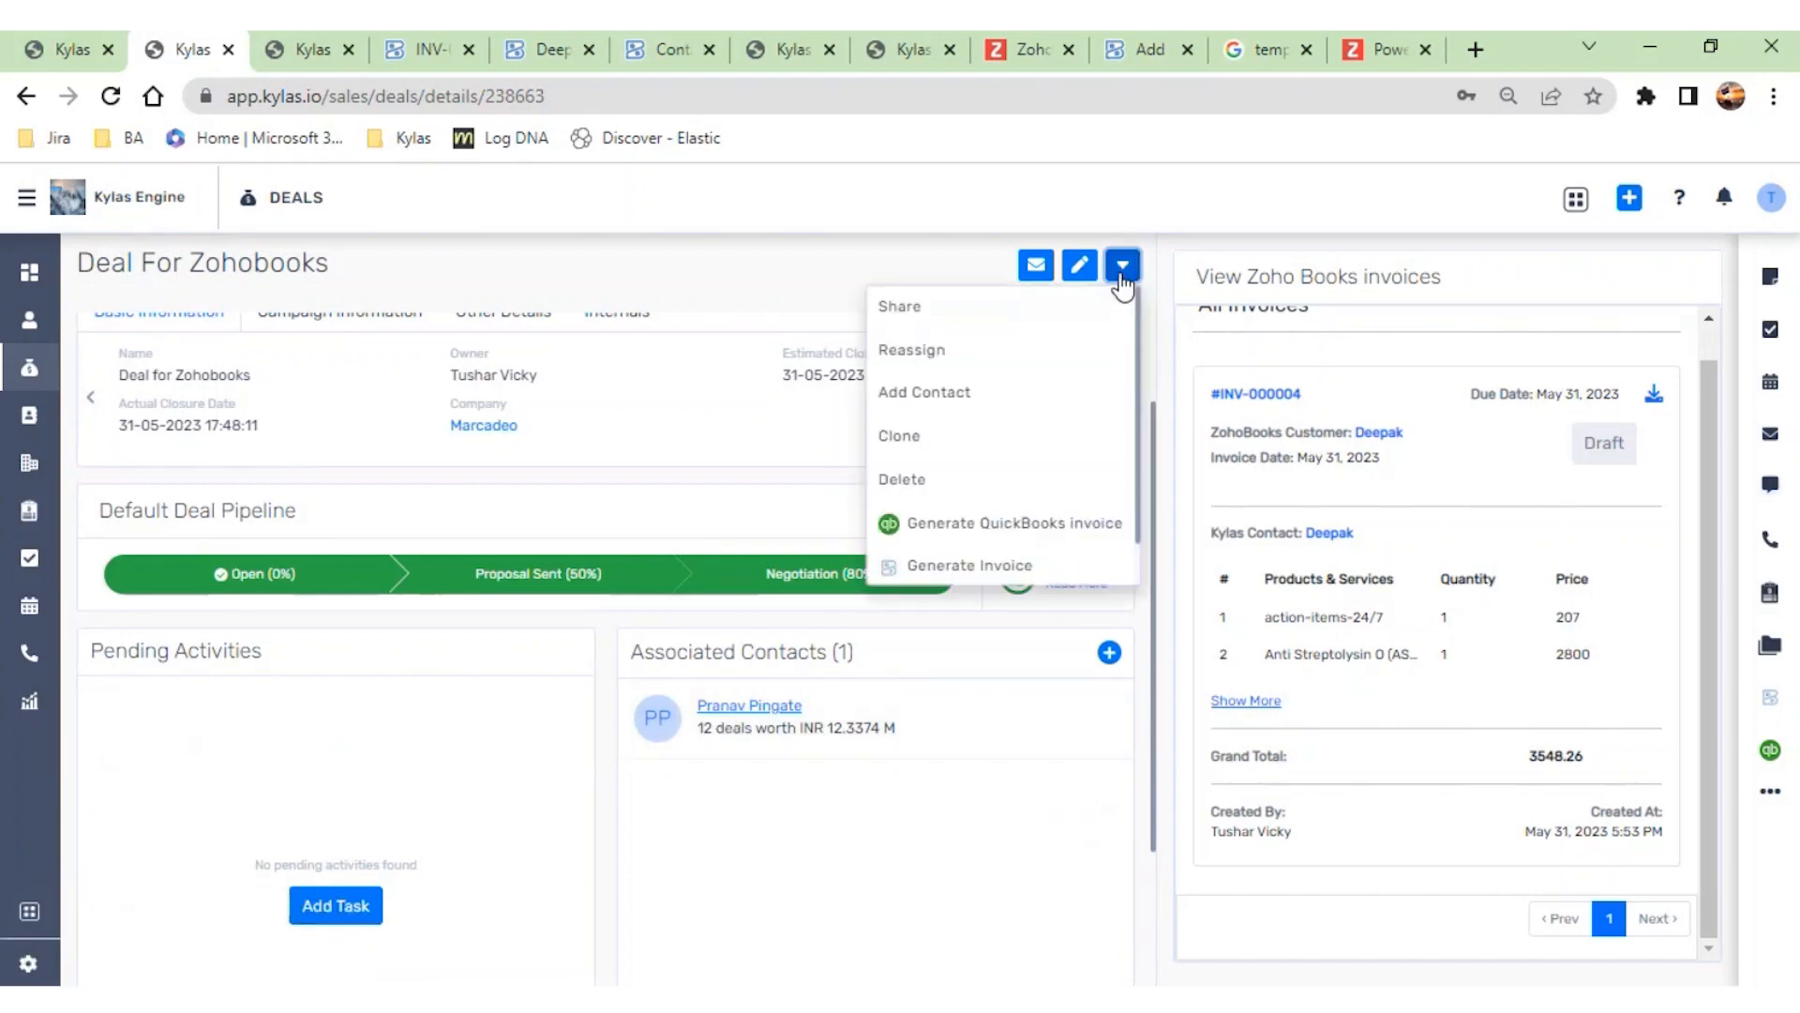
{"action": "left_click", "coordinate": [976, 567]}
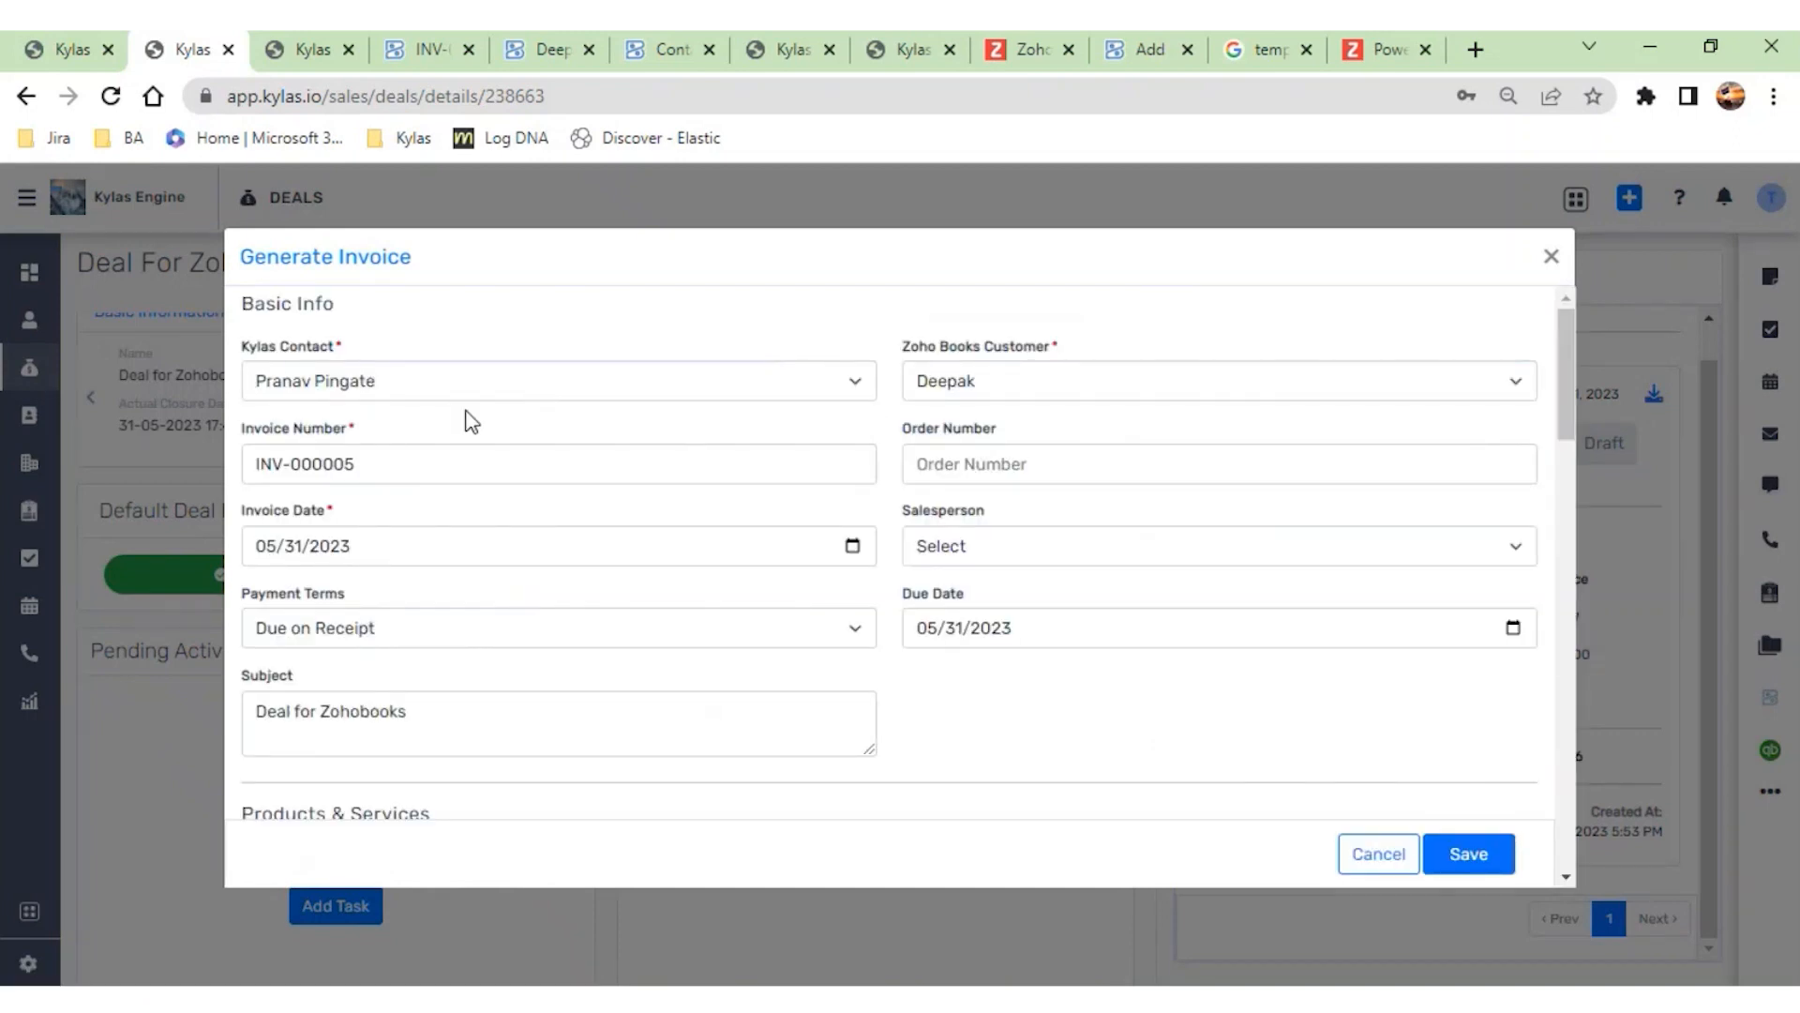
{"action": "left_click", "coordinate": [1049, 390]}
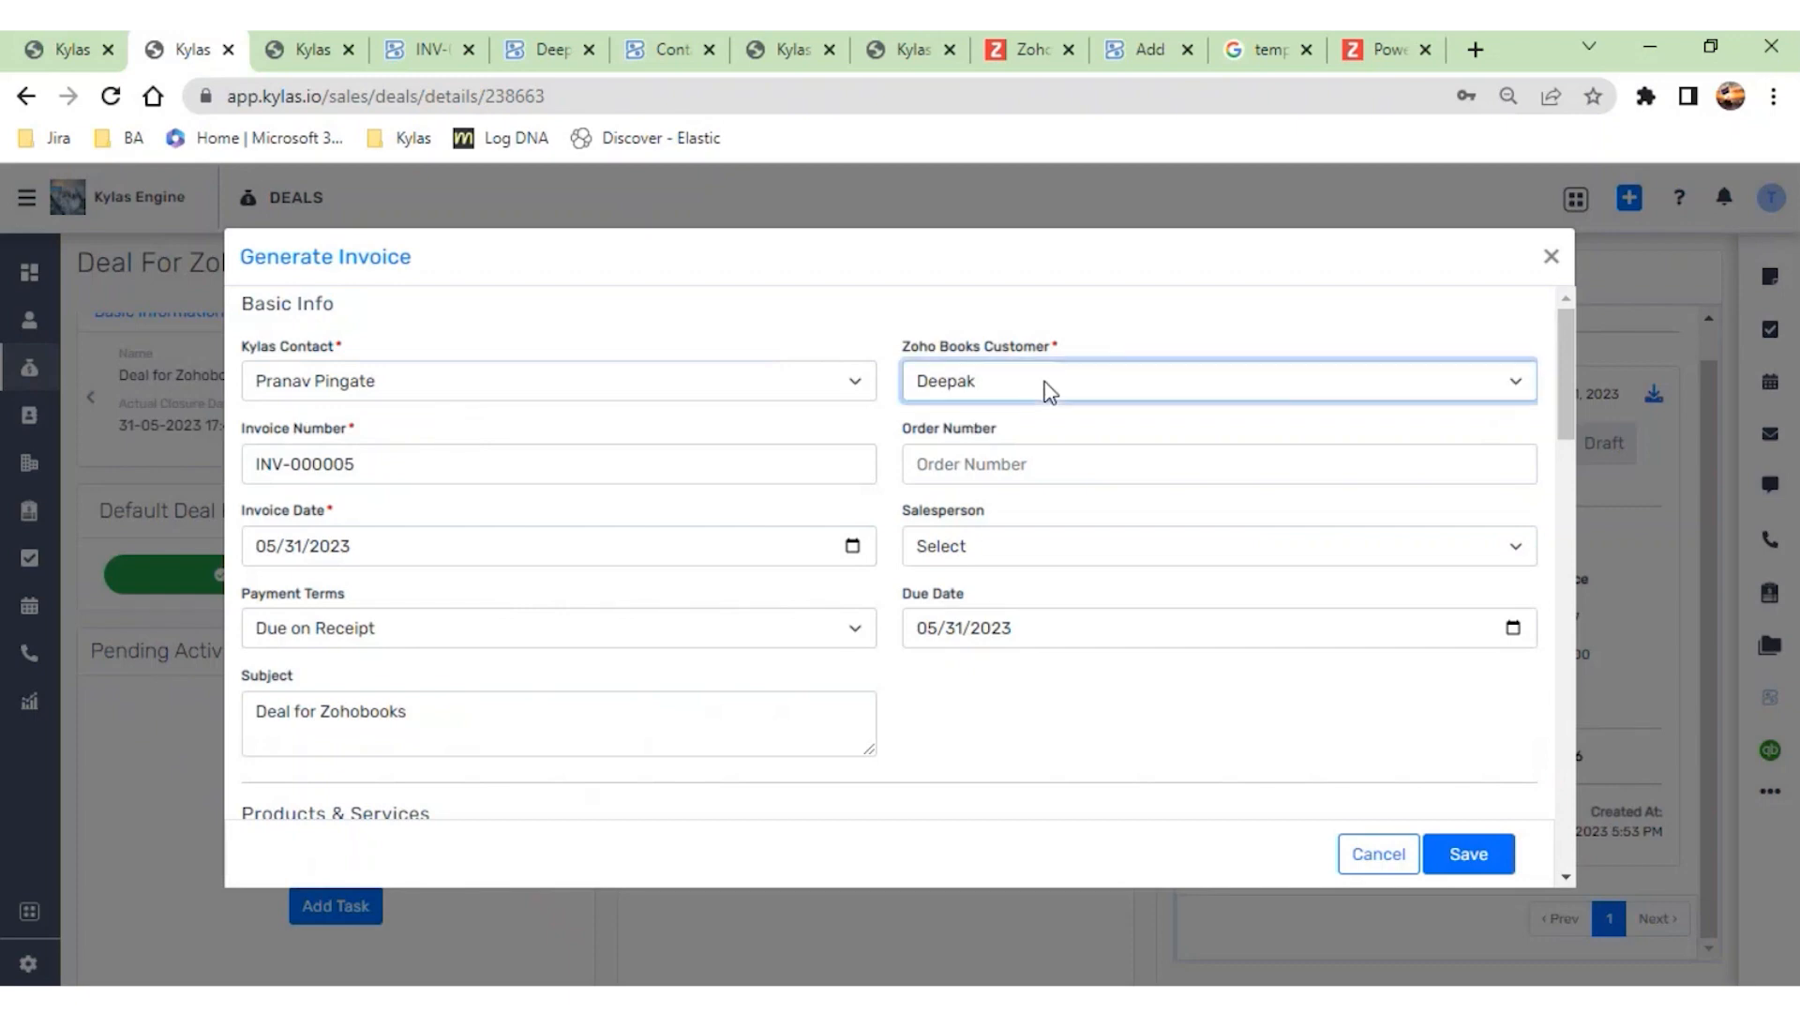
{"action": "left_click", "coordinate": [838, 397]}
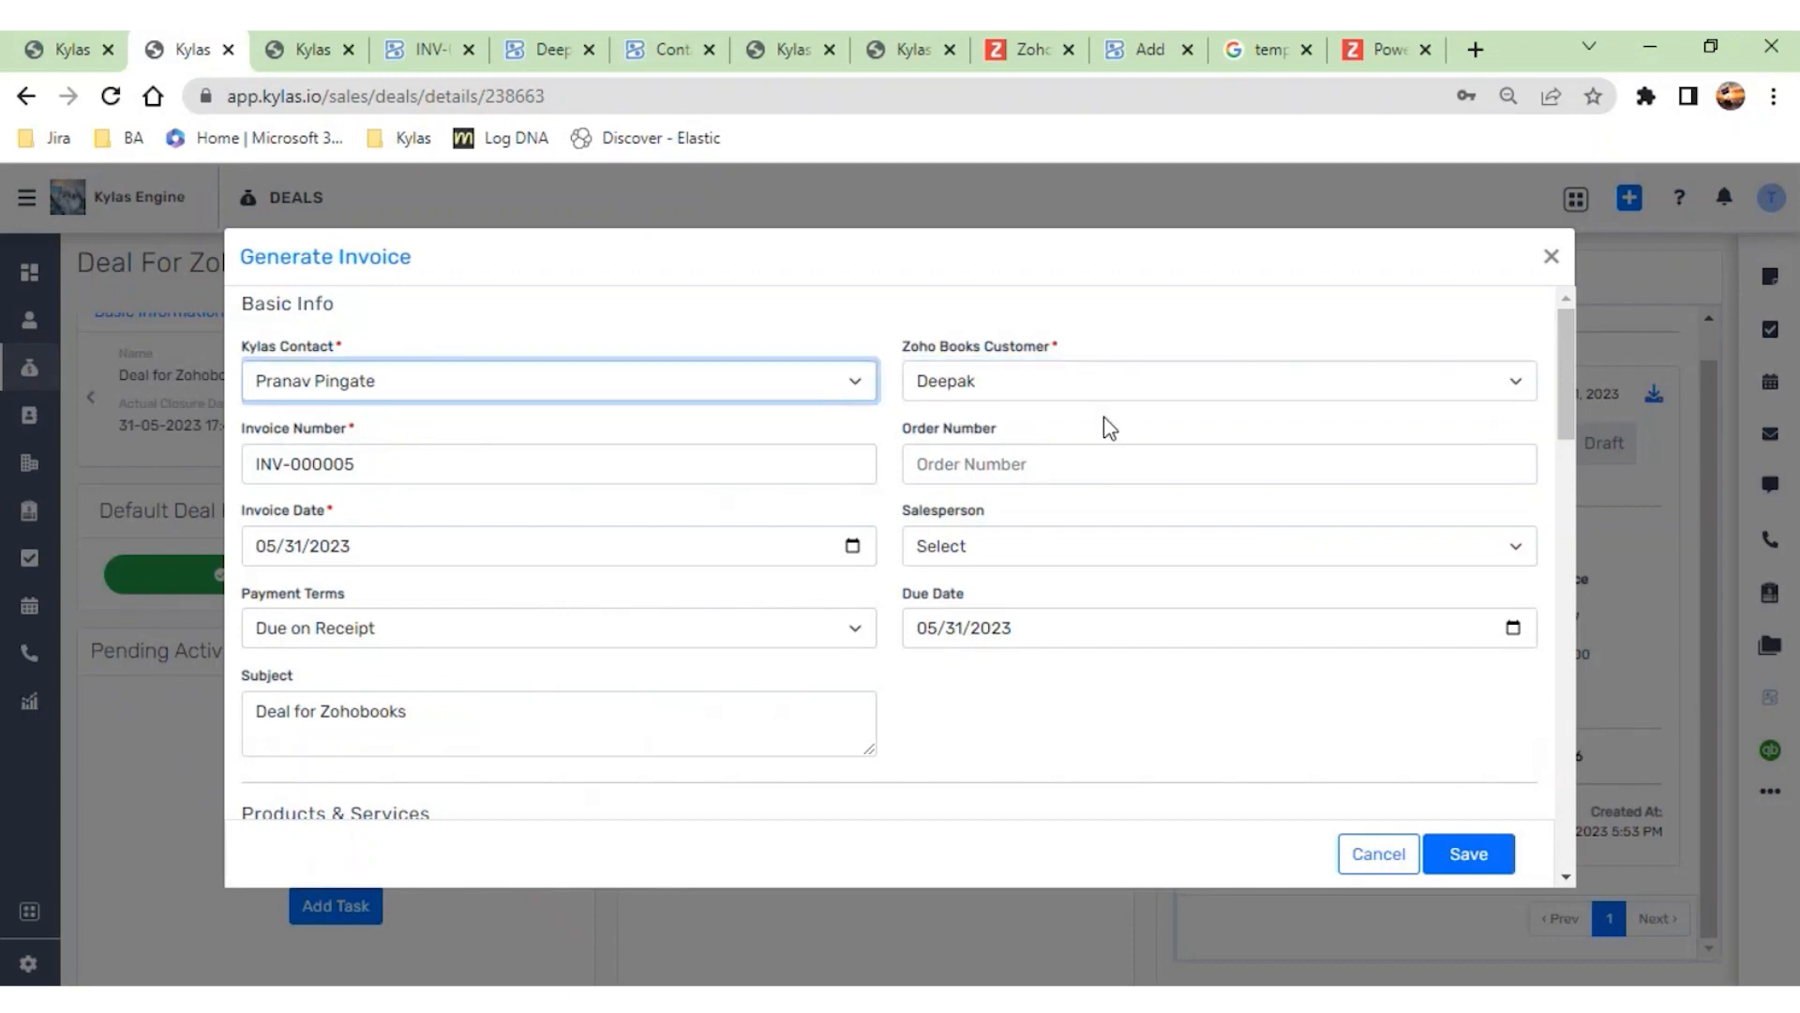
{"action": "left_click", "coordinate": [1039, 424]}
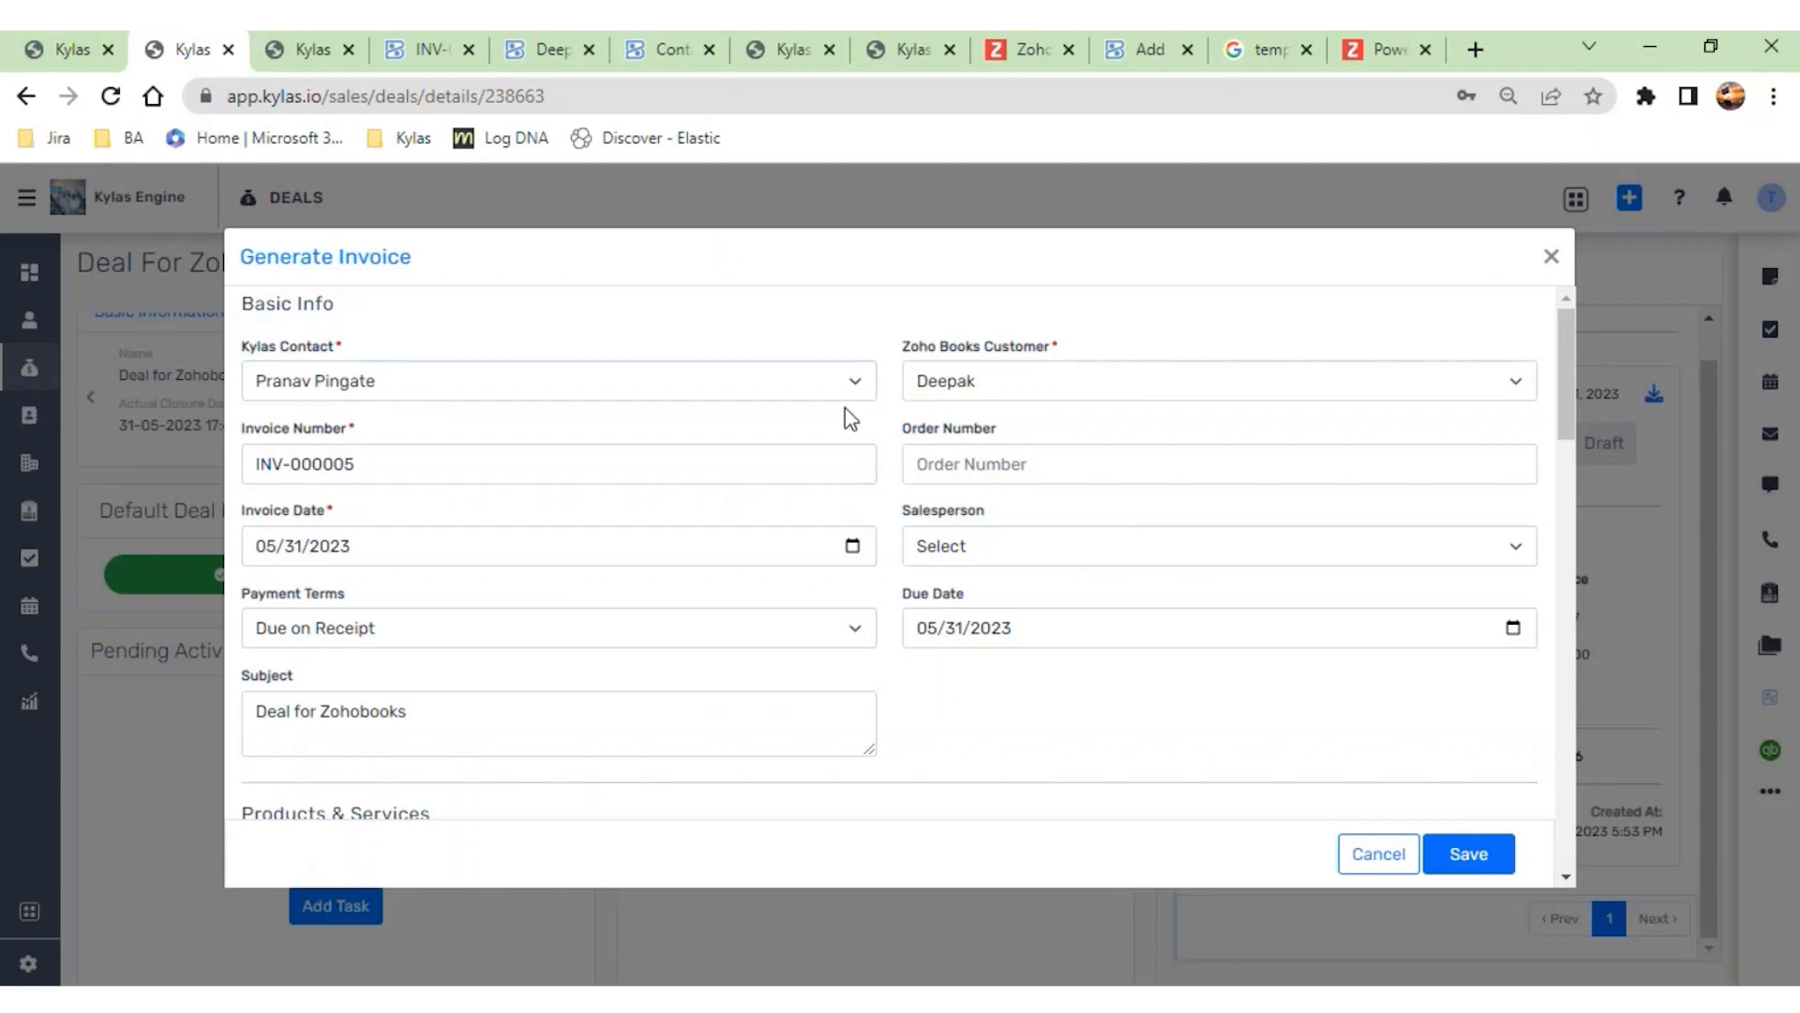
{"action": "left_click", "coordinate": [1110, 387]}
{"action": "left_click", "coordinate": [1046, 408]}
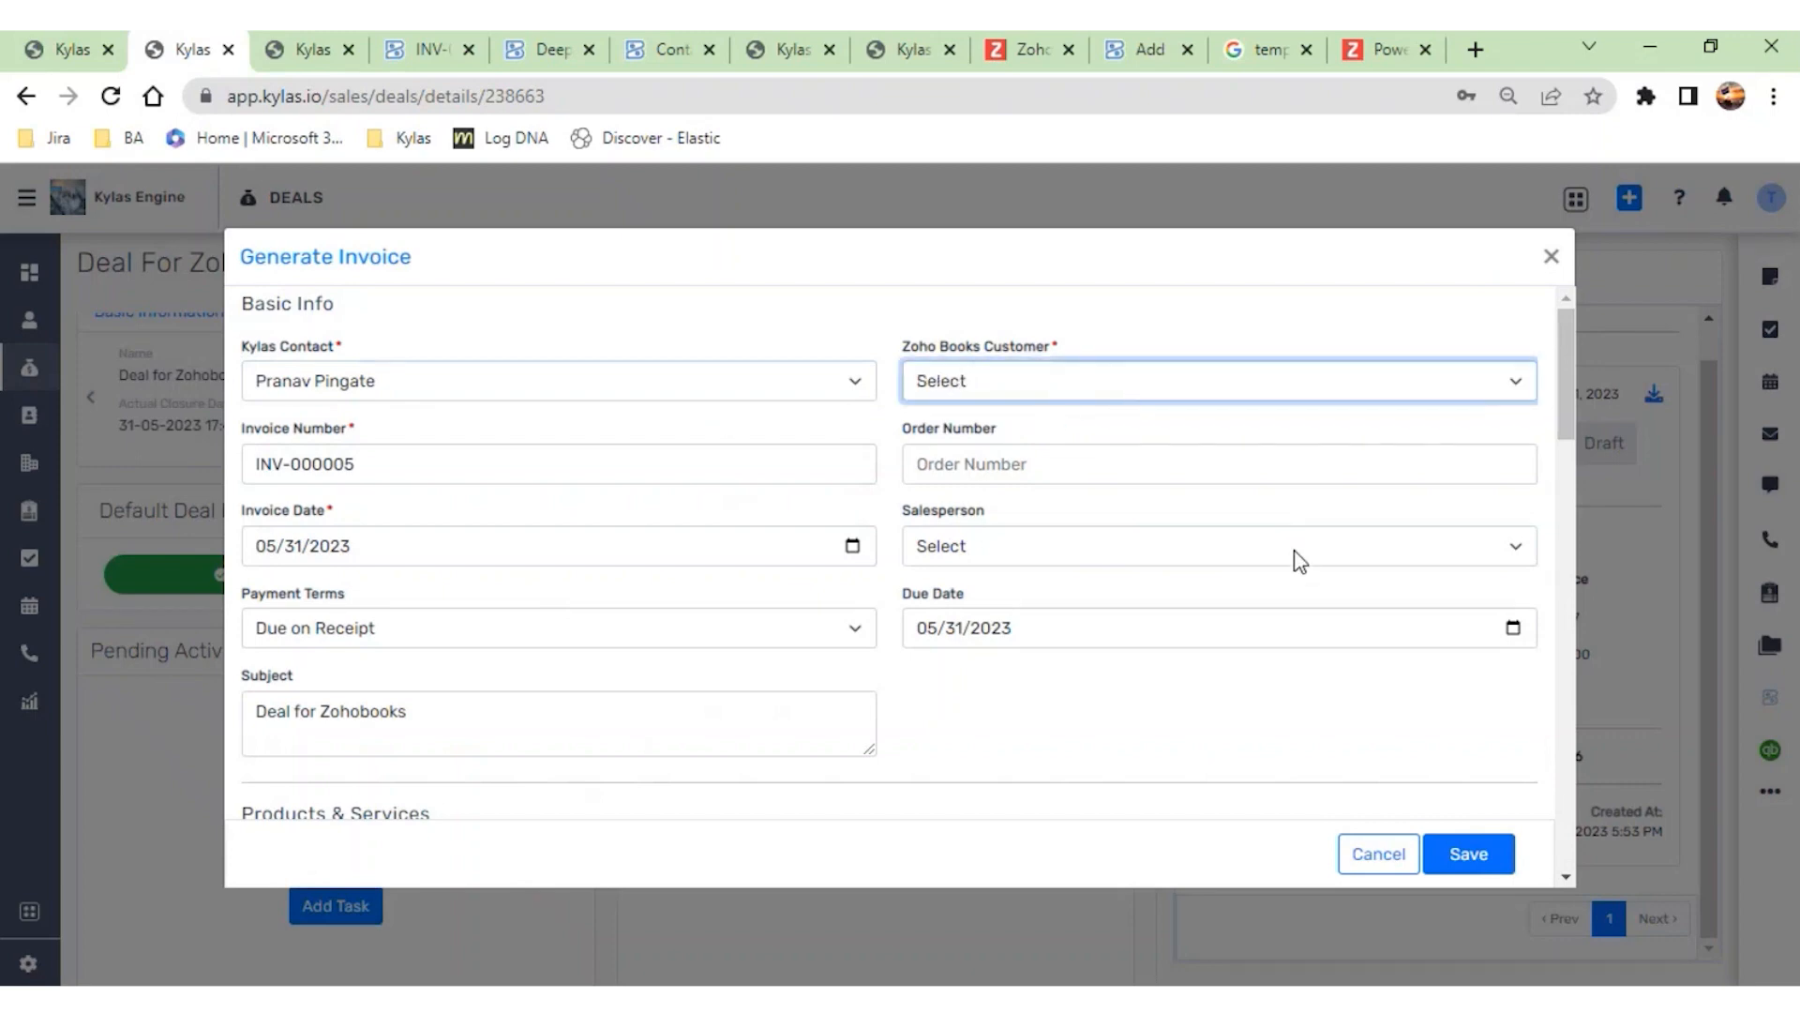
{"action": "left_click", "coordinate": [1551, 259]}
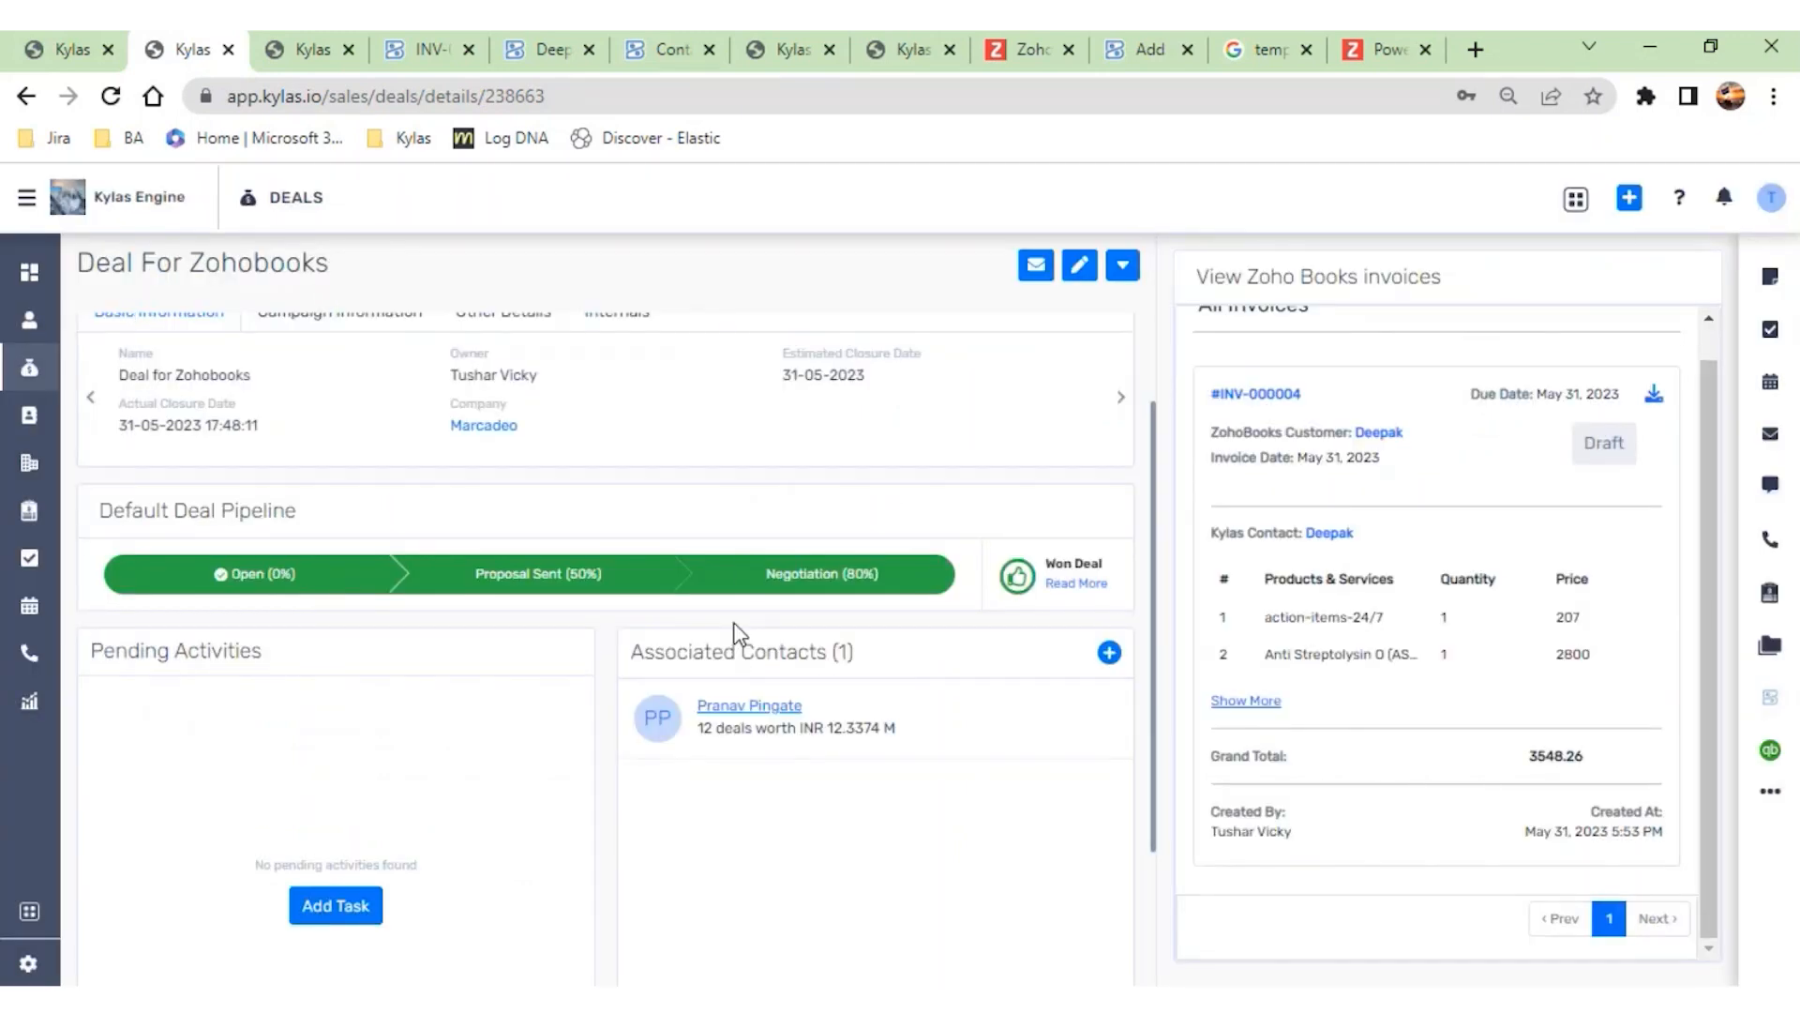
- Return to the list of all deals and open the pulses deal
{"action": "left_click", "coordinate": [750, 574]}
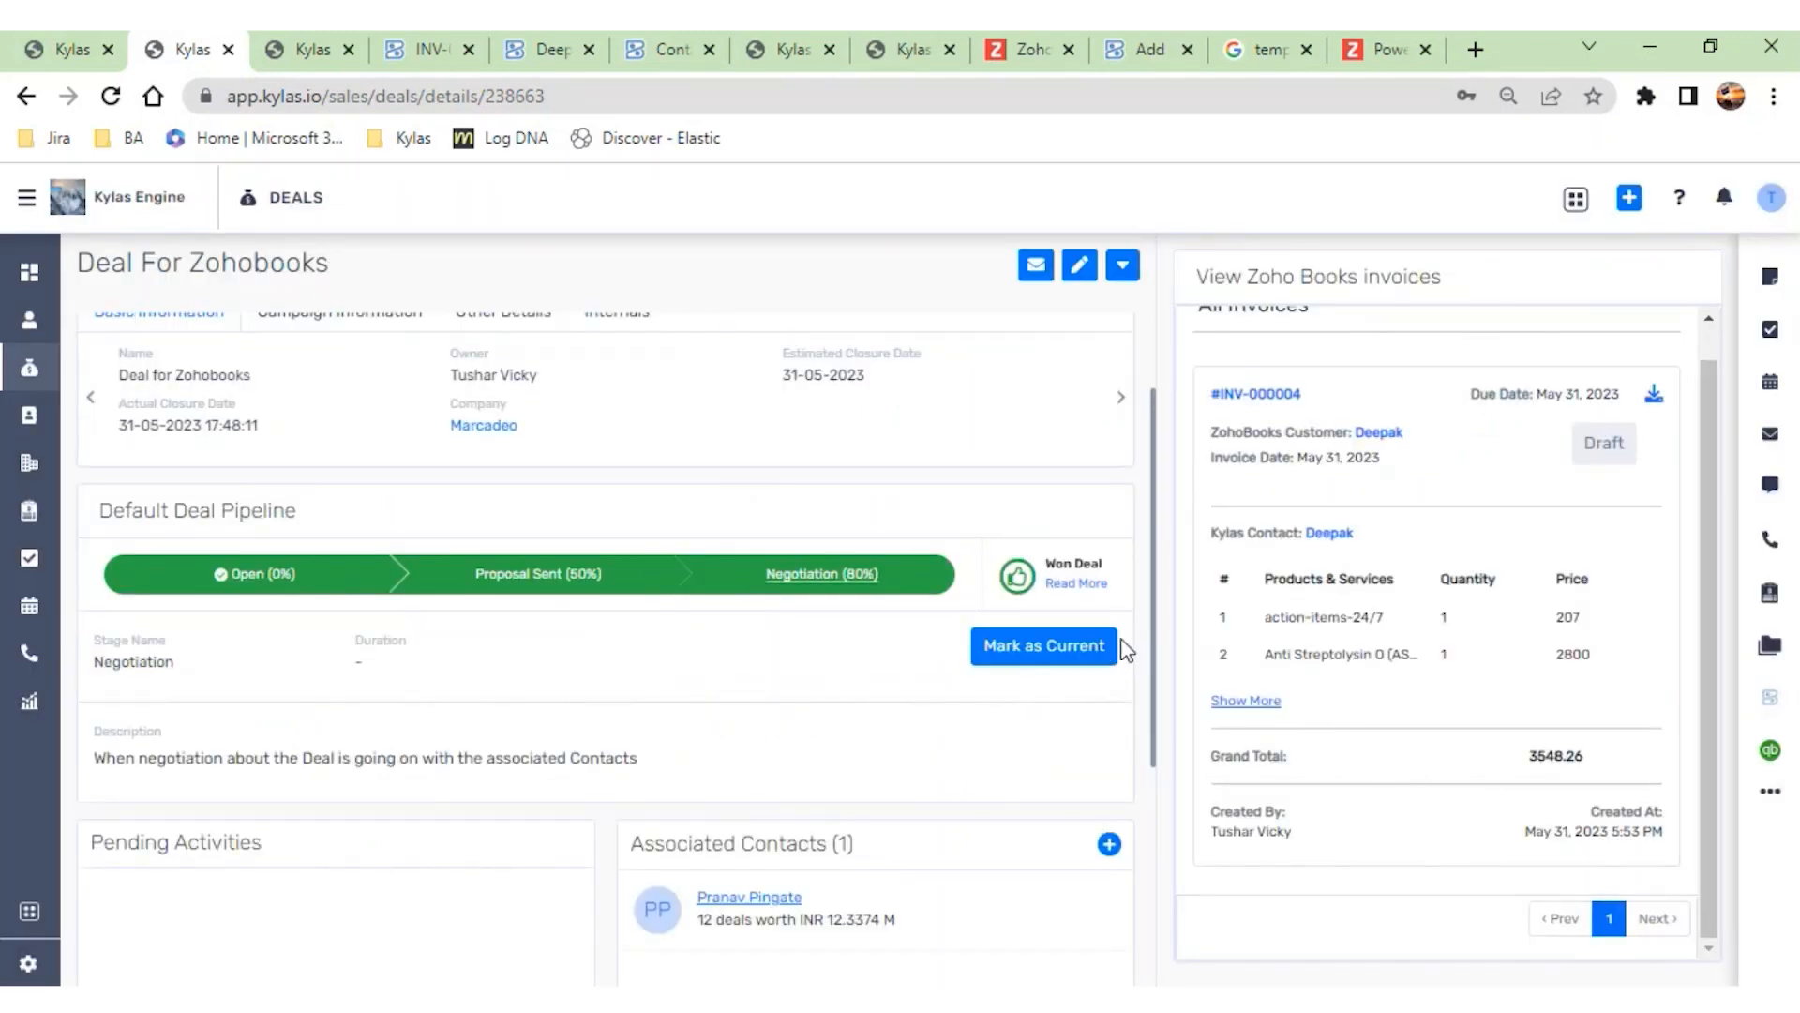
{"action": "left_click", "coordinate": [29, 368]}
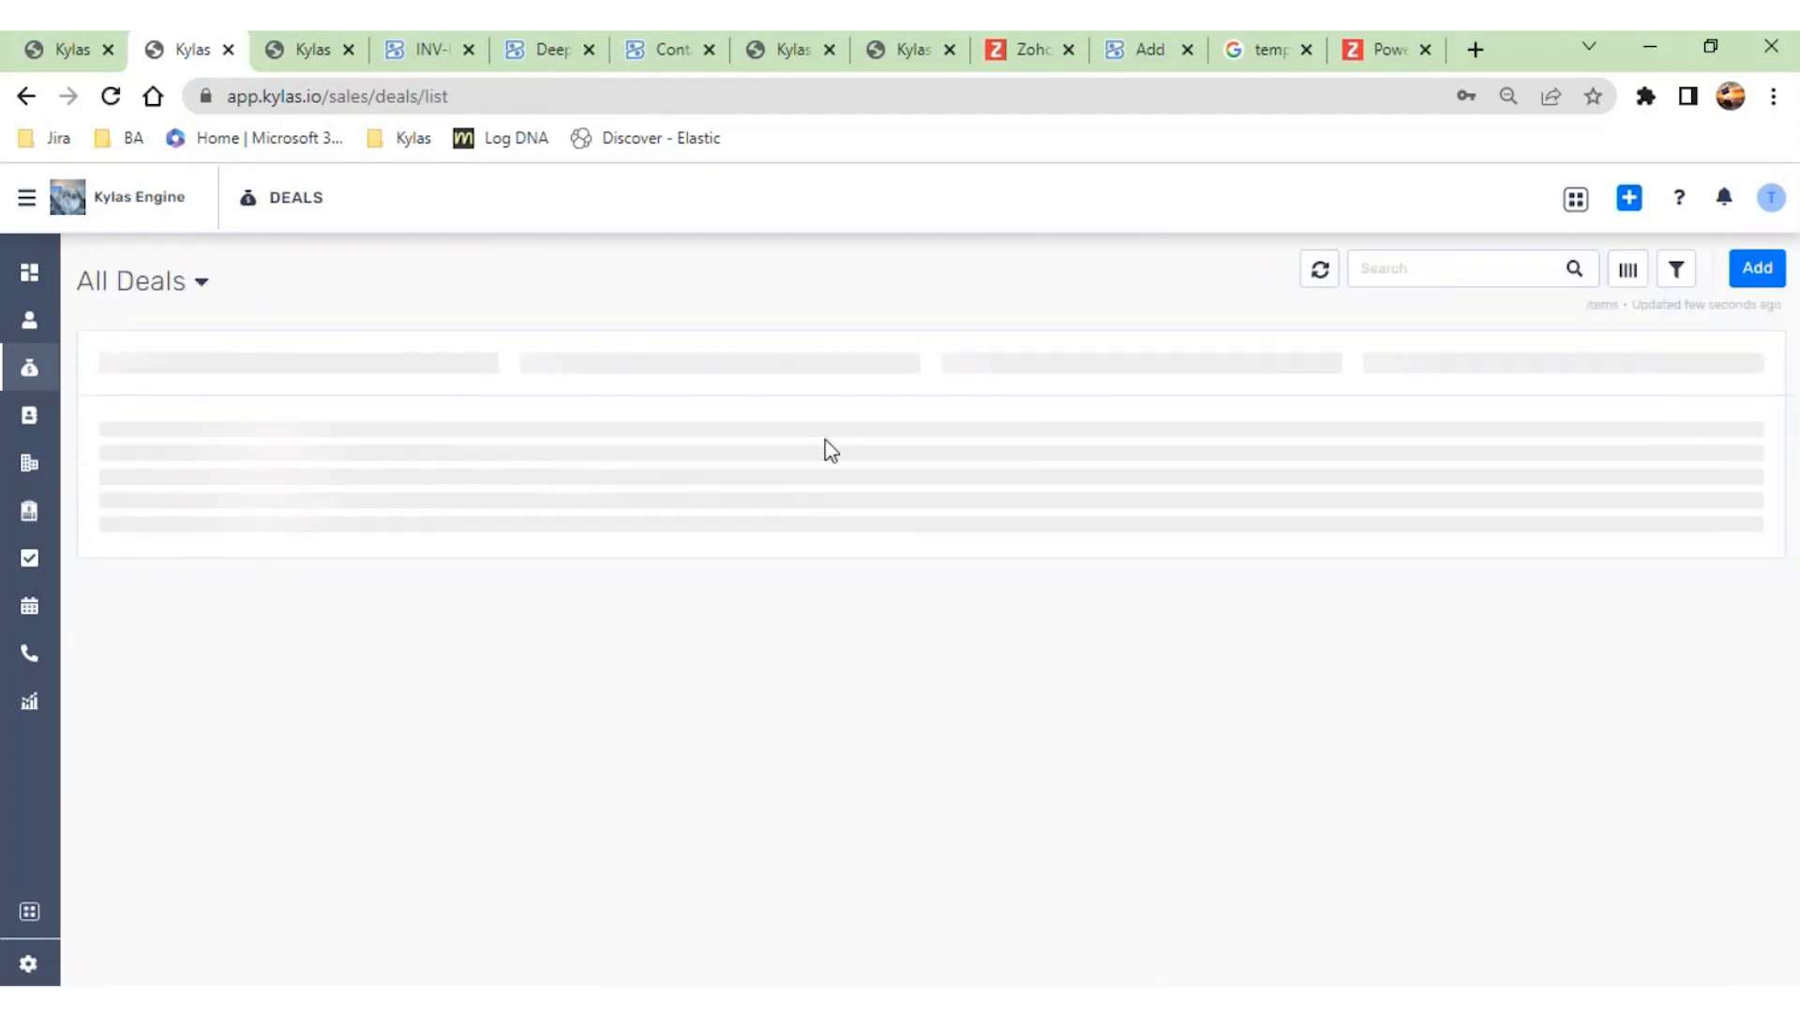
{"action": "left_click", "coordinate": [703, 480]}
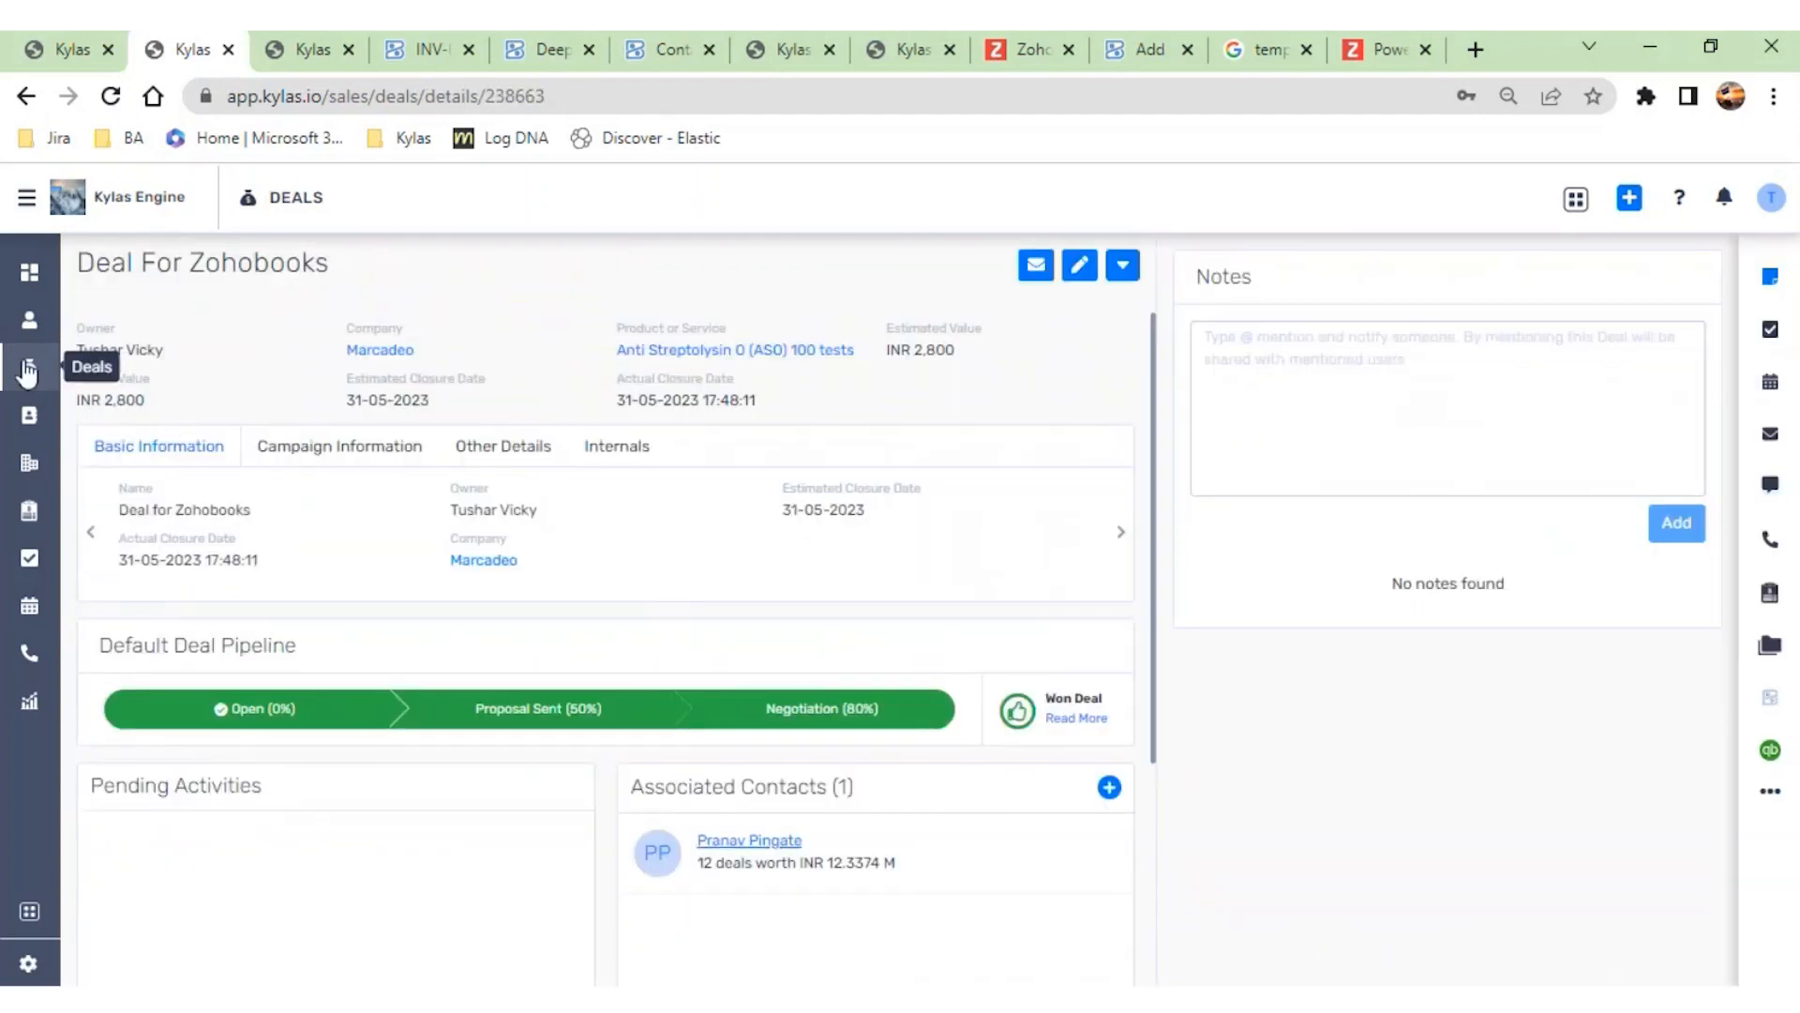
{"action": "left_click", "coordinate": [27, 372]}
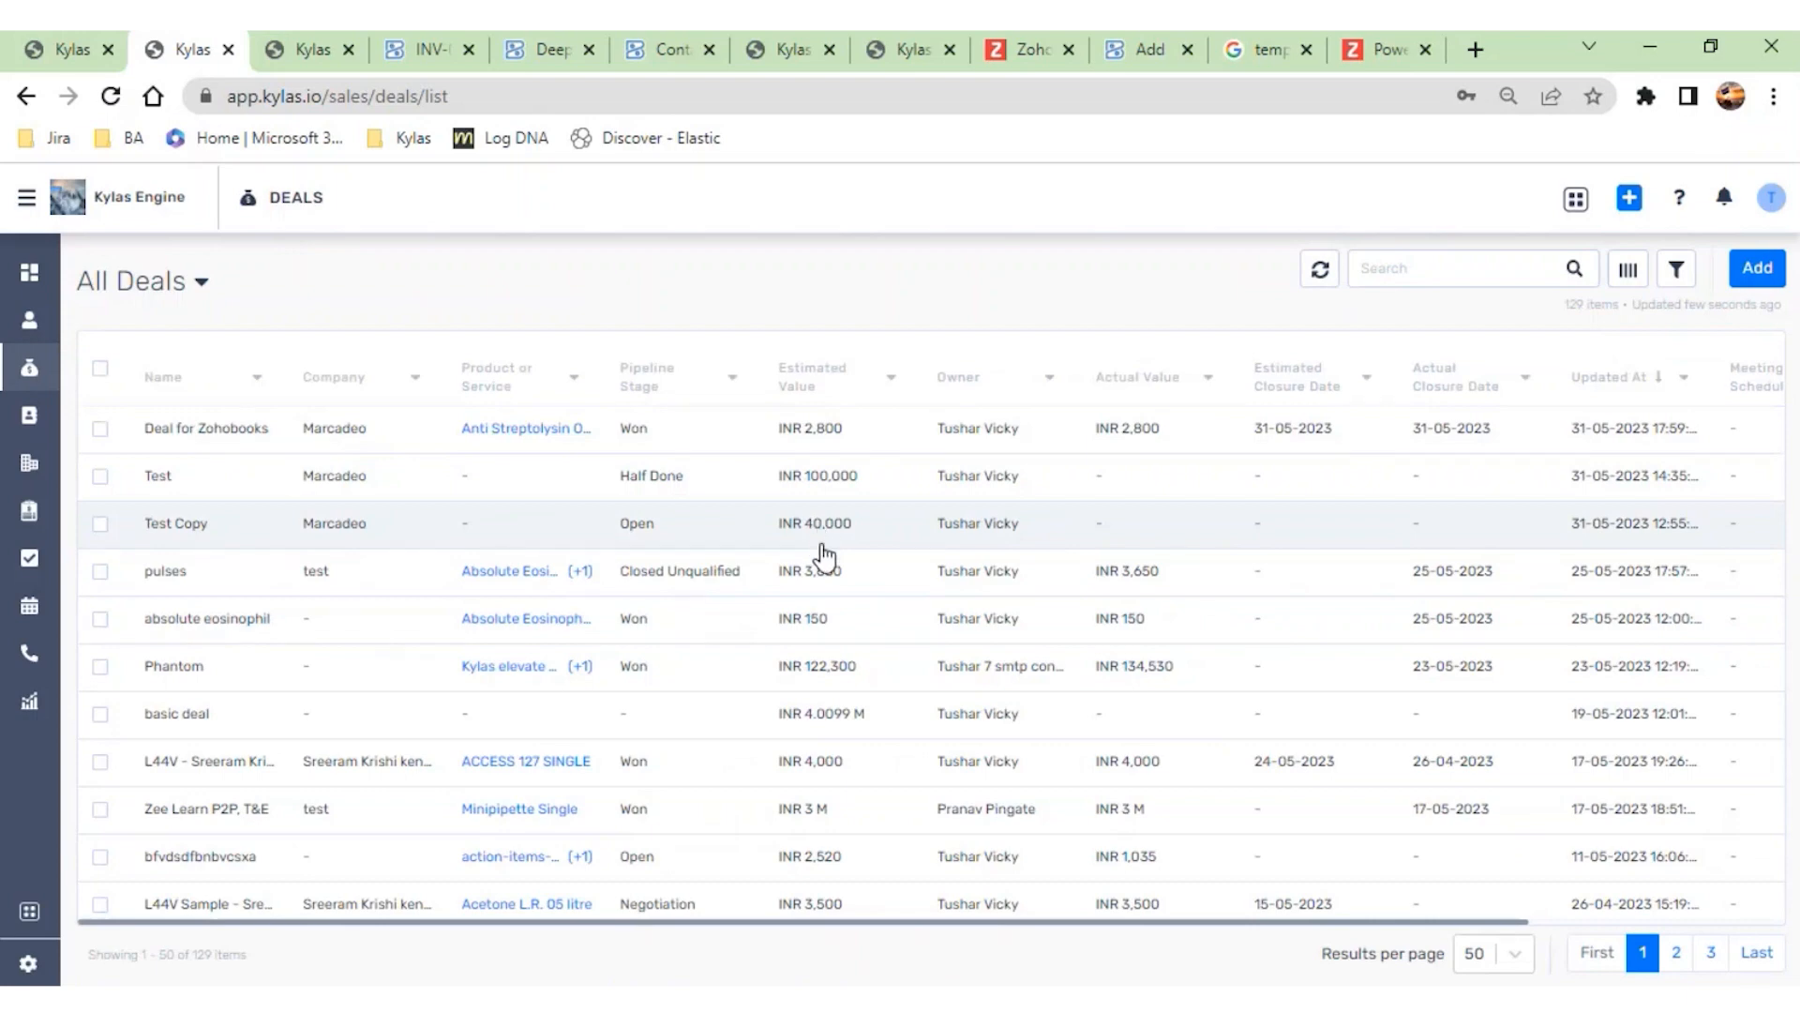
{"action": "left_click", "coordinate": [820, 561]}
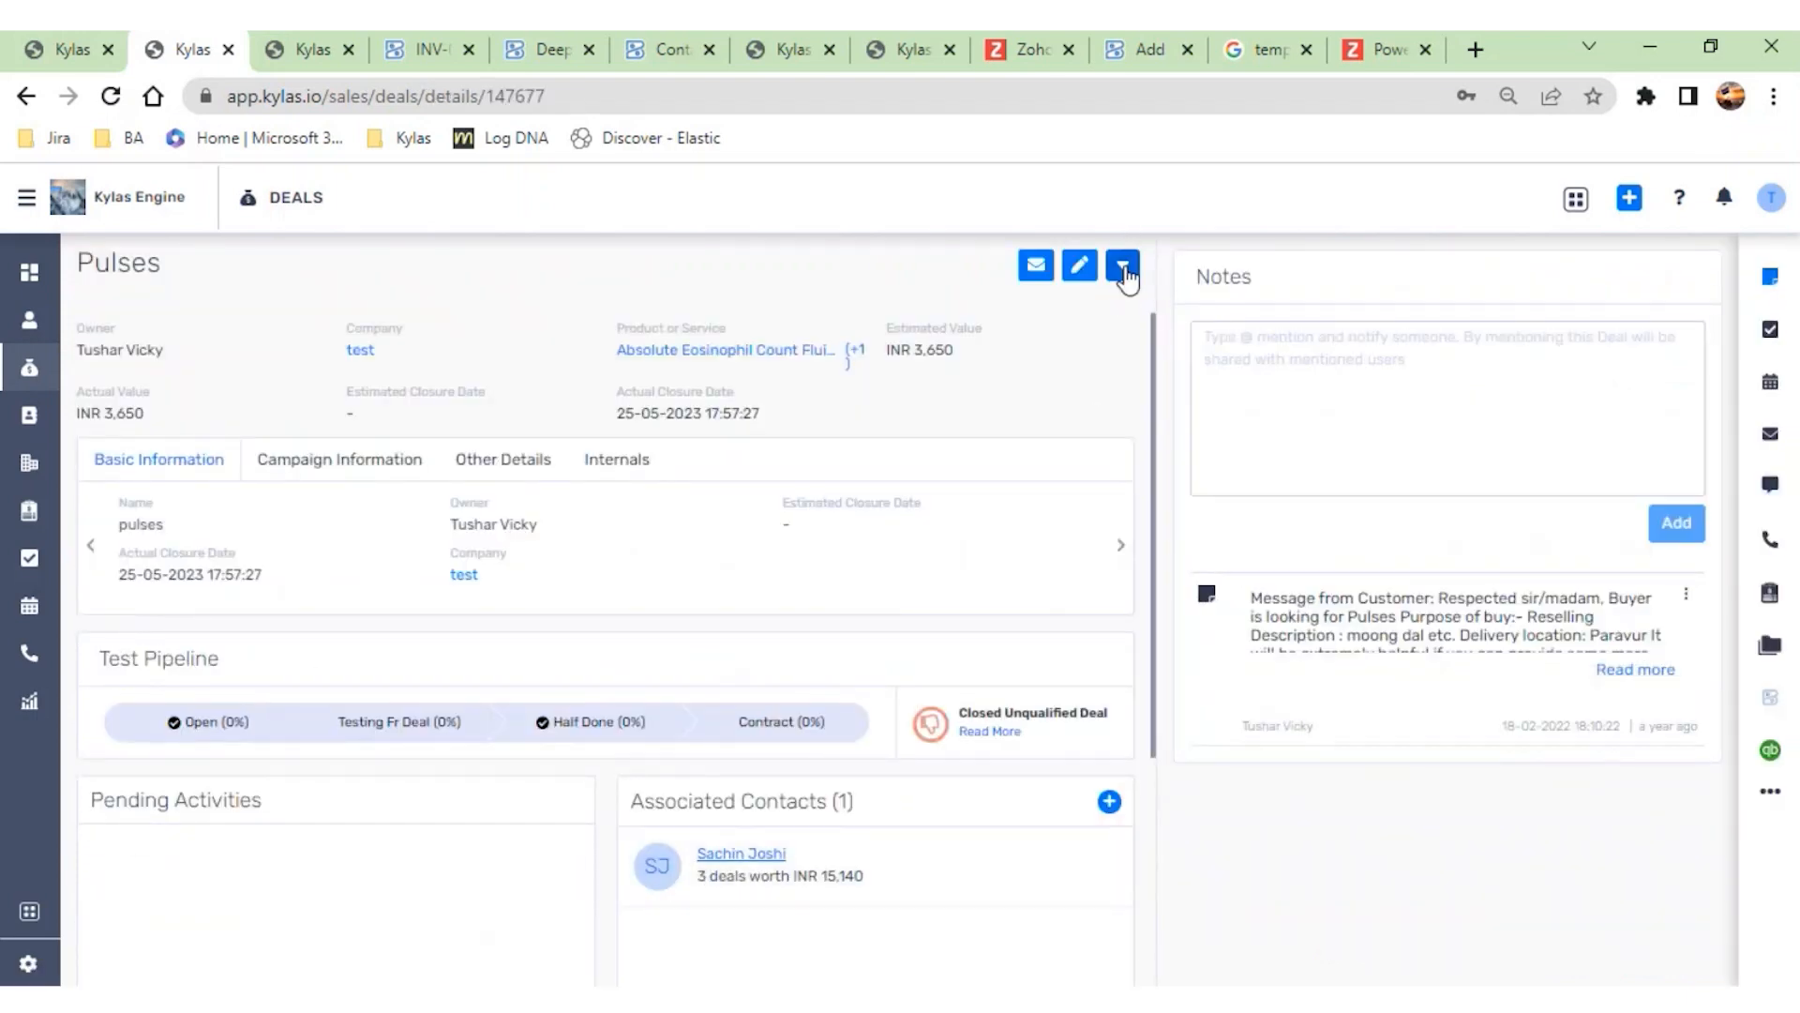
{"action": "left_click", "coordinate": [1124, 267]}
{"action": "left_click", "coordinate": [974, 574]}
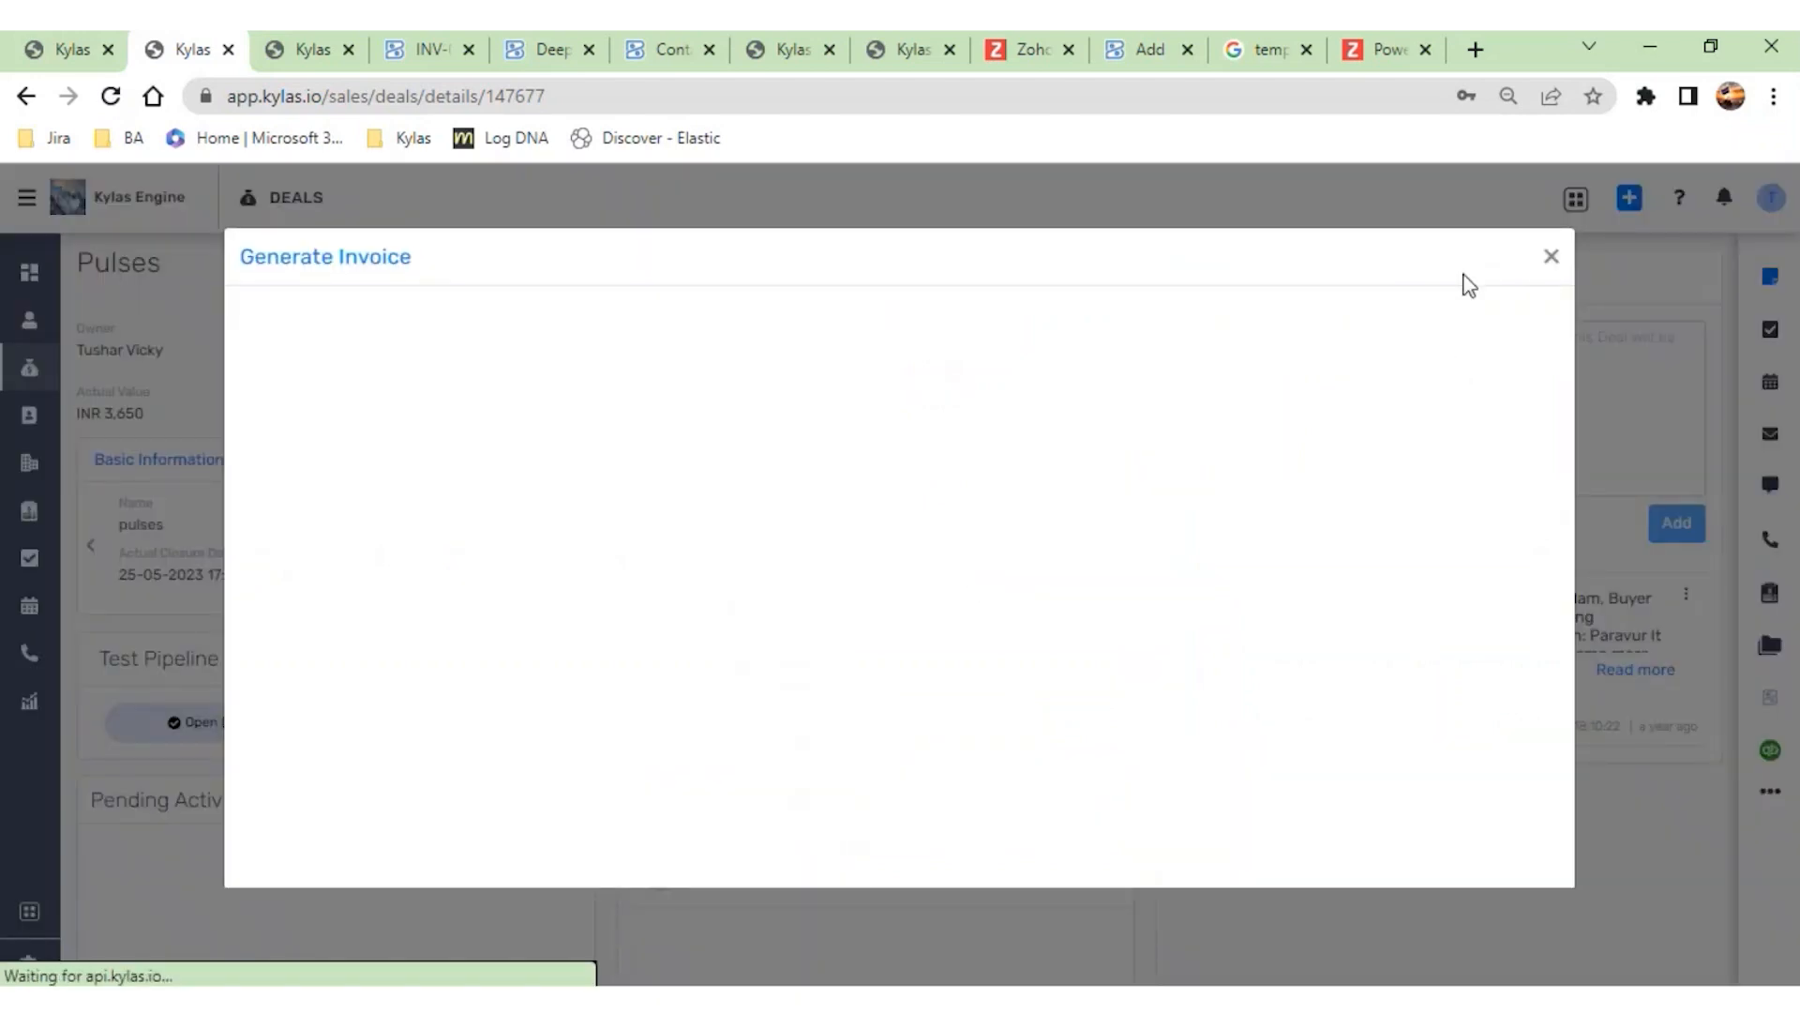
{"action": "left_click", "coordinate": [1551, 259]}
- View the pulses deal's Zoho Books invoices, open its invoice form, and try to save it without a contact or customer
{"action": "left_click", "coordinate": [1774, 700]}
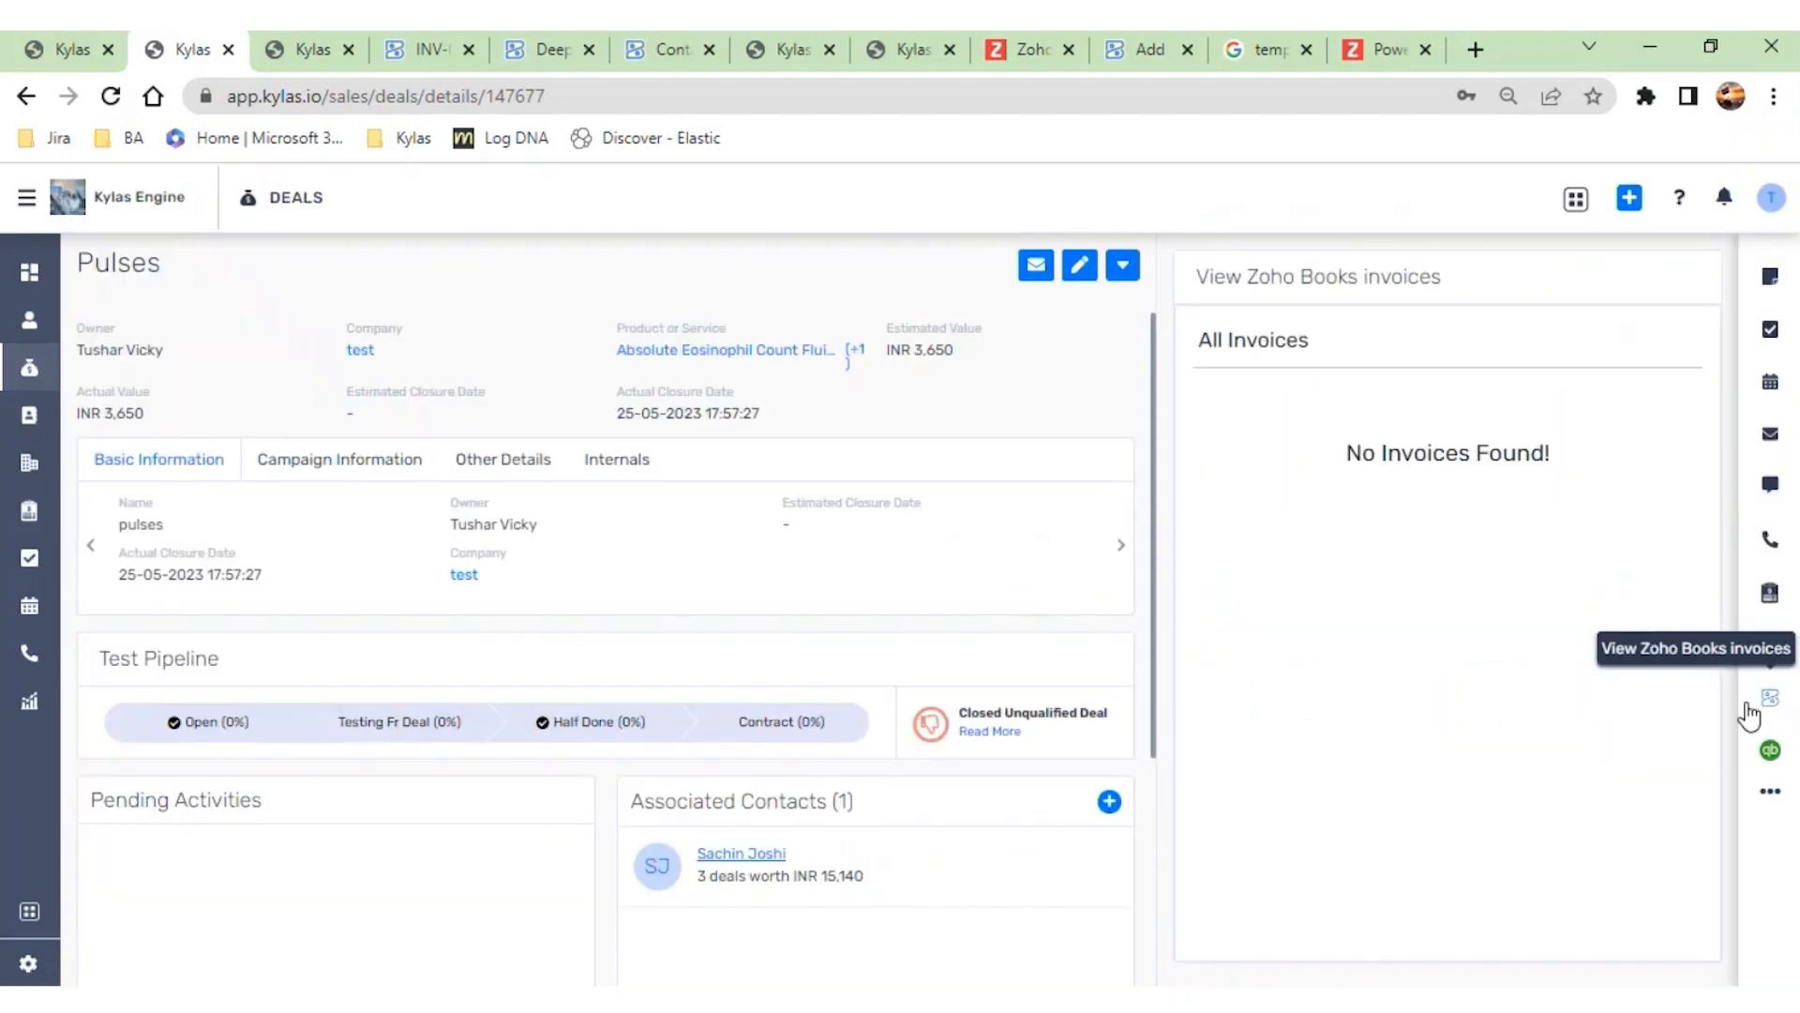
{"action": "left_click", "coordinate": [1125, 267]}
{"action": "left_click", "coordinate": [1020, 567]}
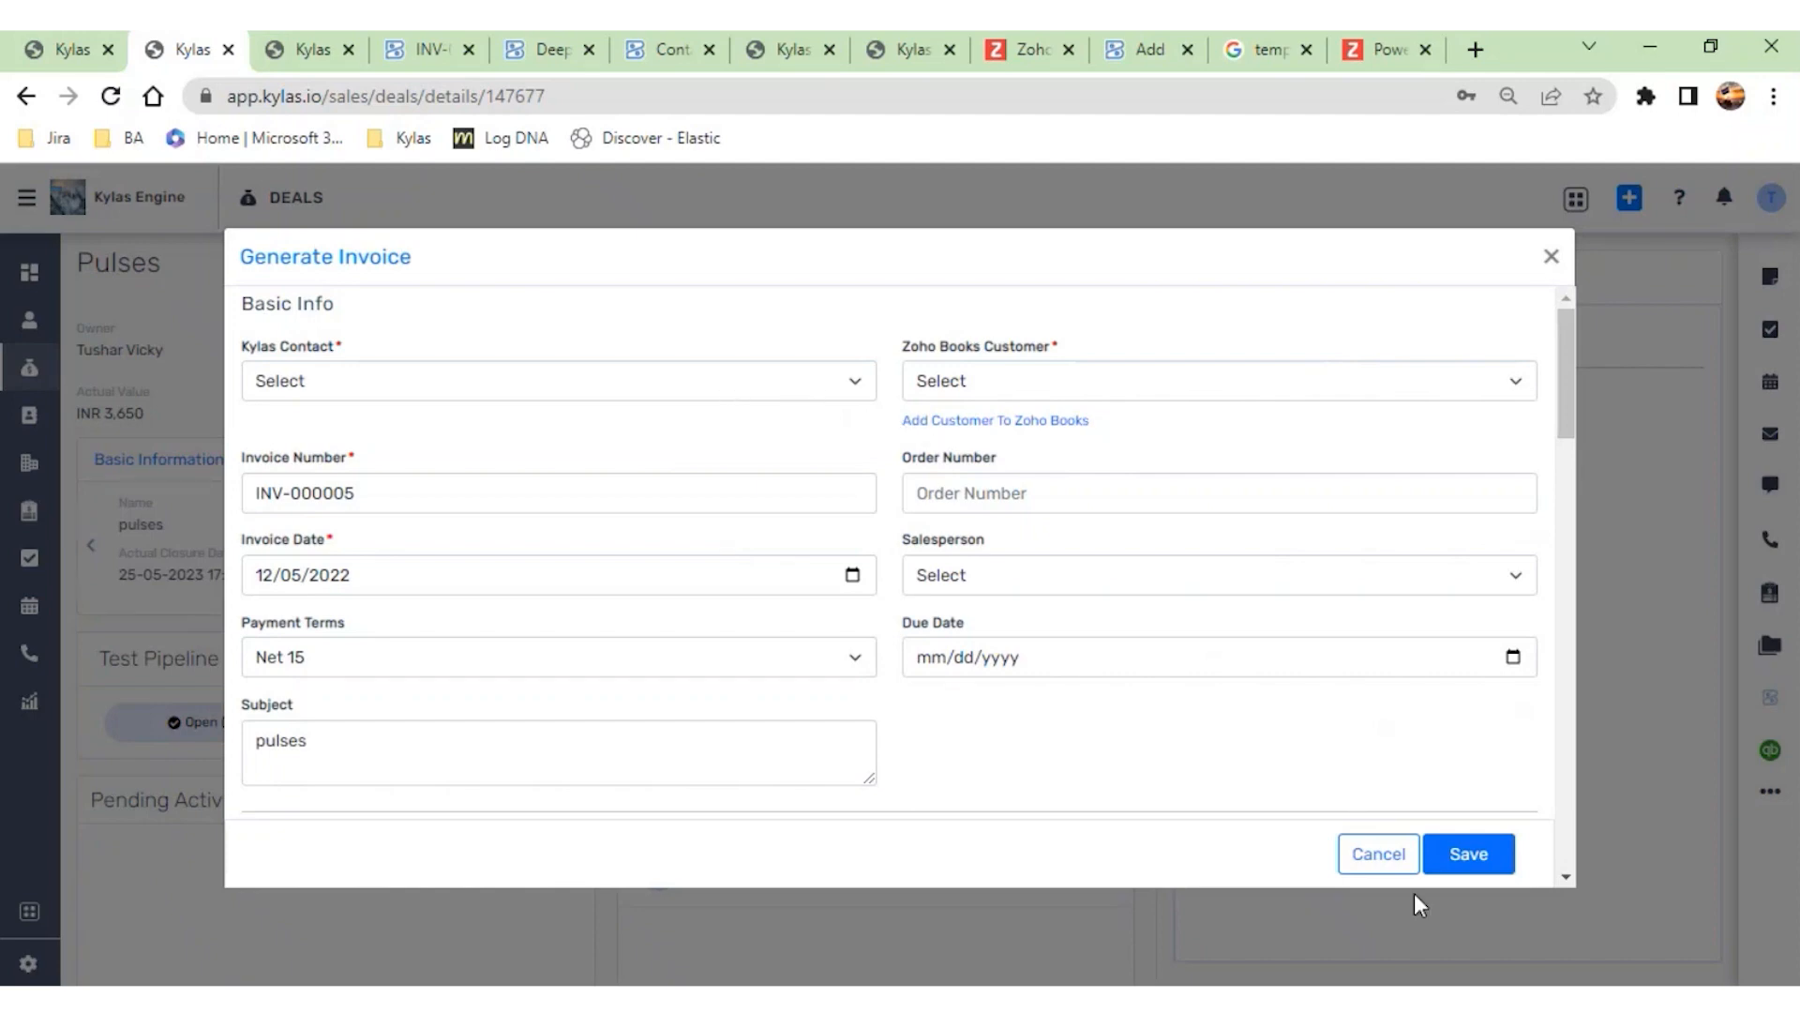
{"action": "left_click", "coordinate": [1449, 874]}
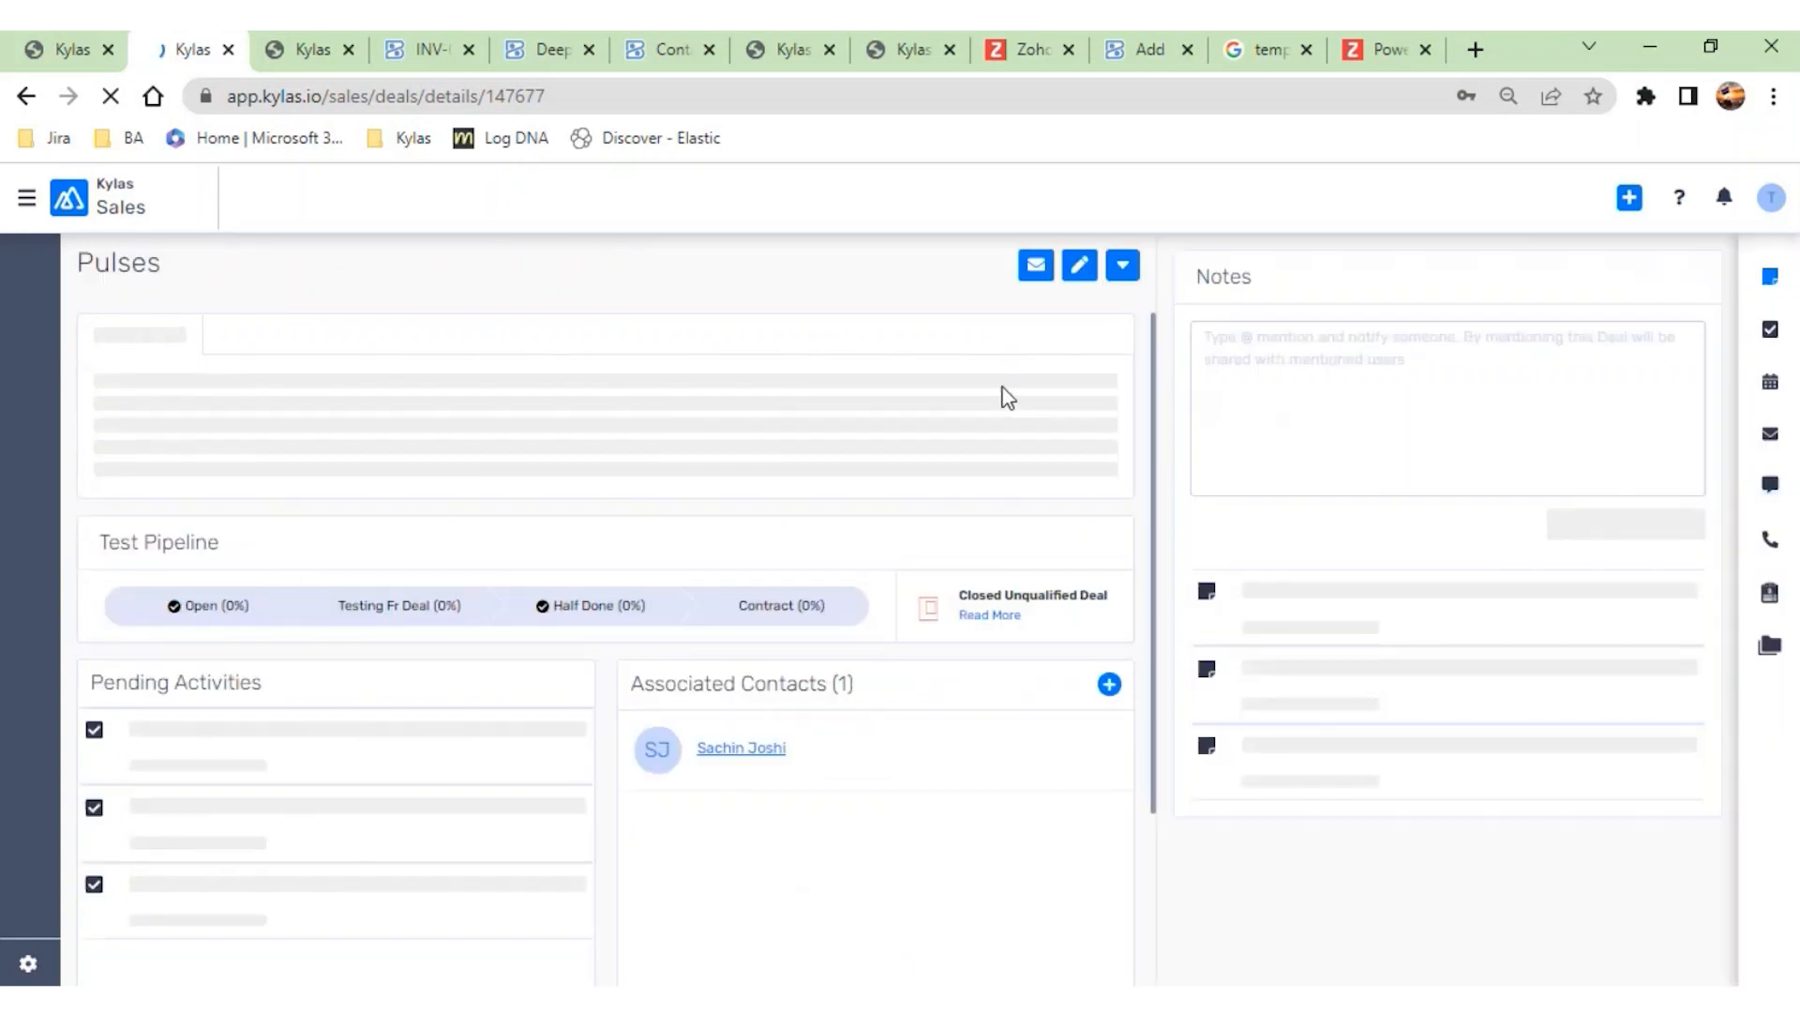
- Reopen the pulses deal's invoice form, select its associated contact as the Kylas contact, and open the Add Customer To Zoho Books form
{"action": "left_click", "coordinate": [1123, 274]}
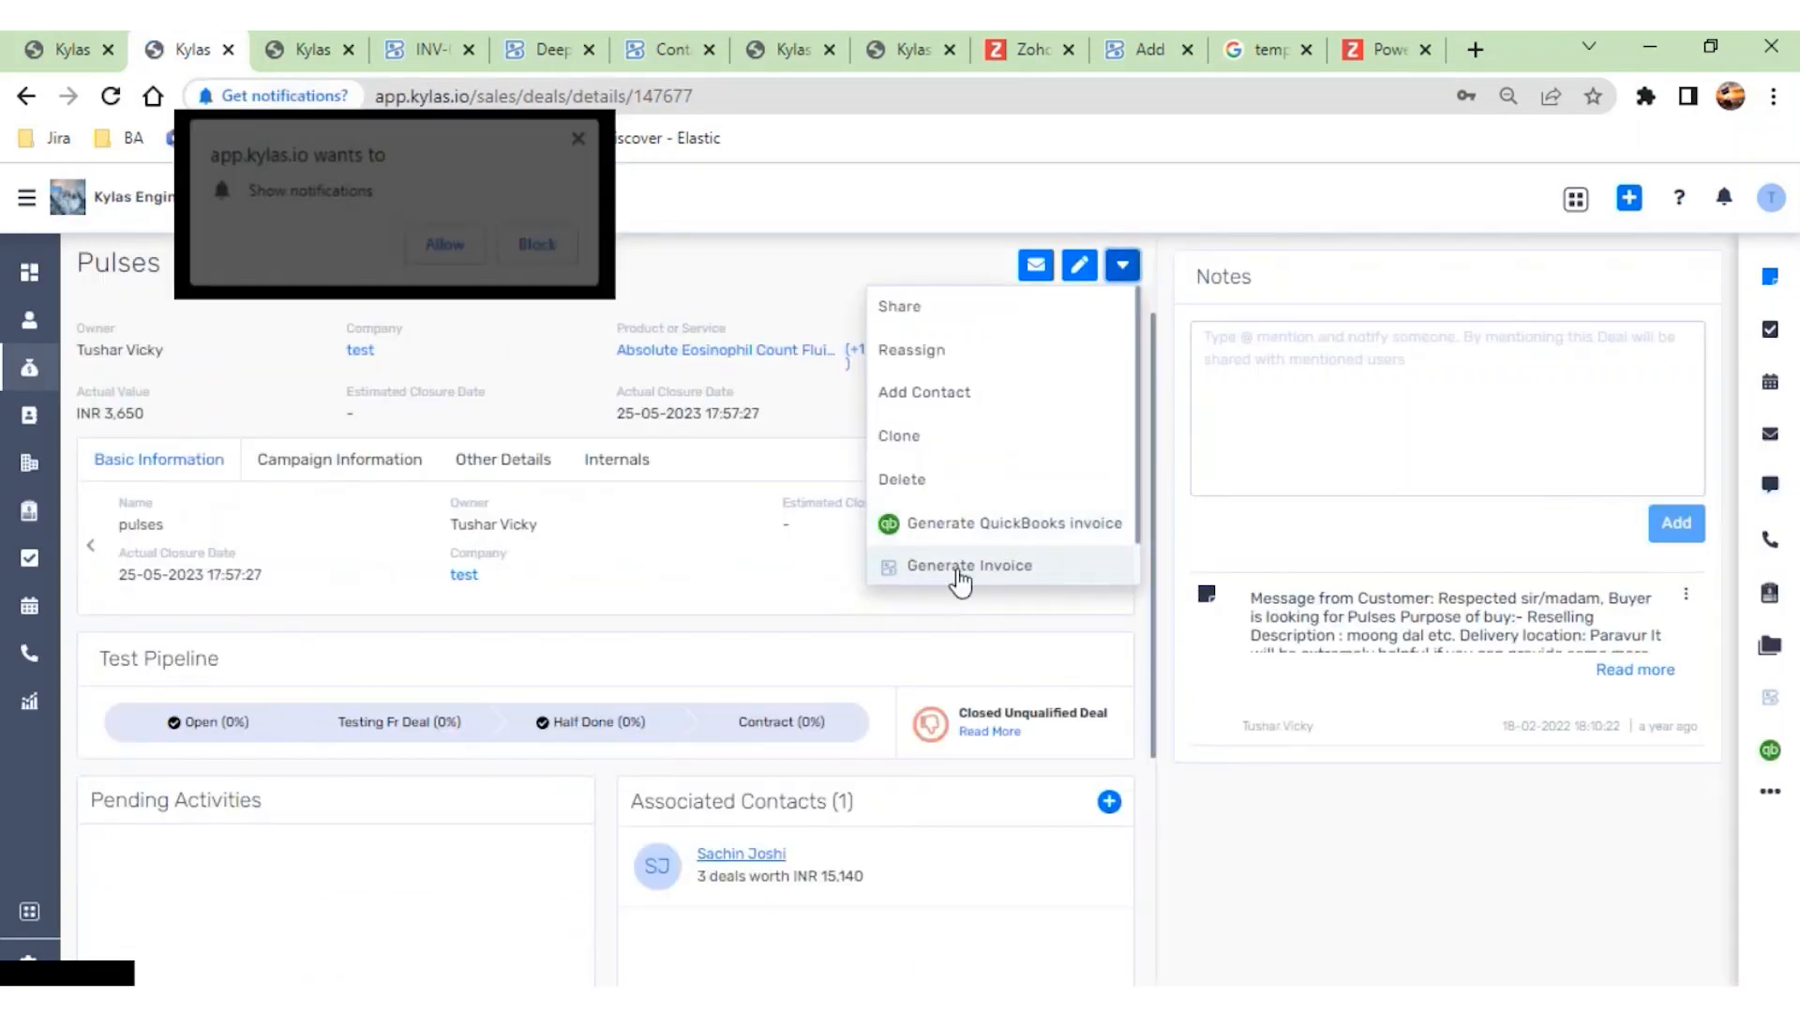
{"action": "left_click", "coordinate": [960, 566]}
{"action": "left_click", "coordinate": [584, 138]}
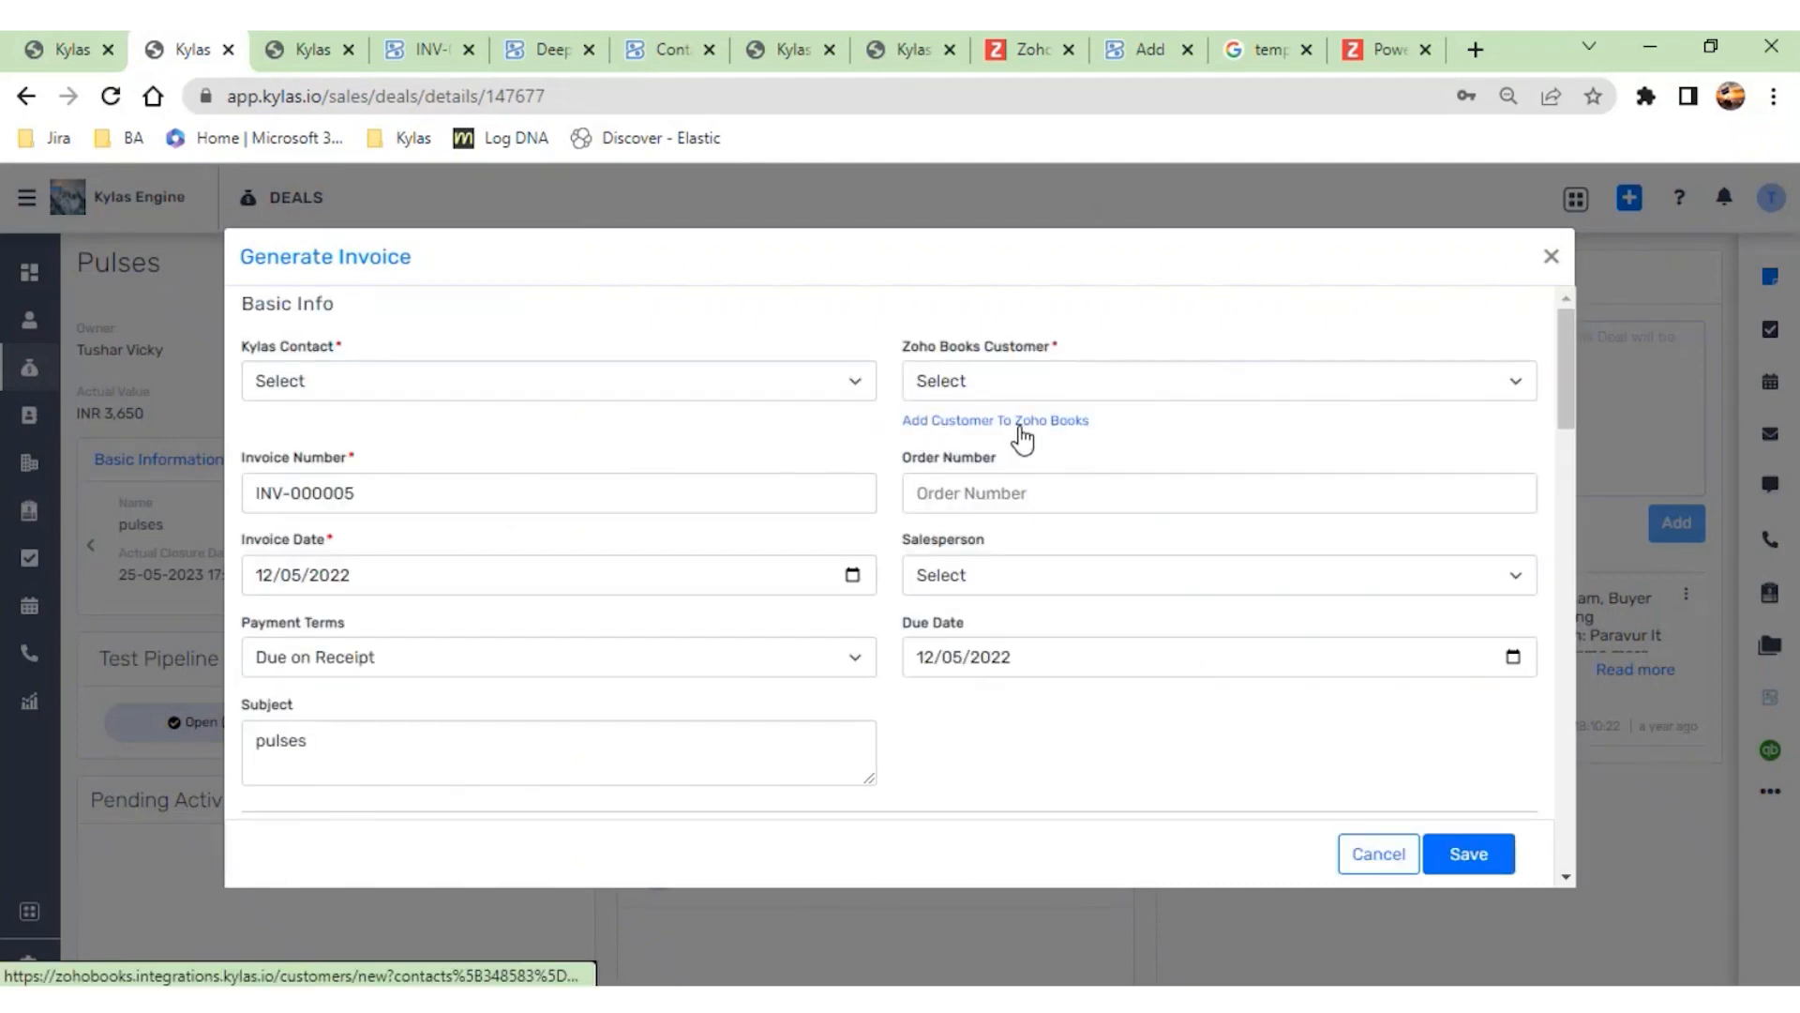
{"action": "left_click", "coordinate": [752, 381]}
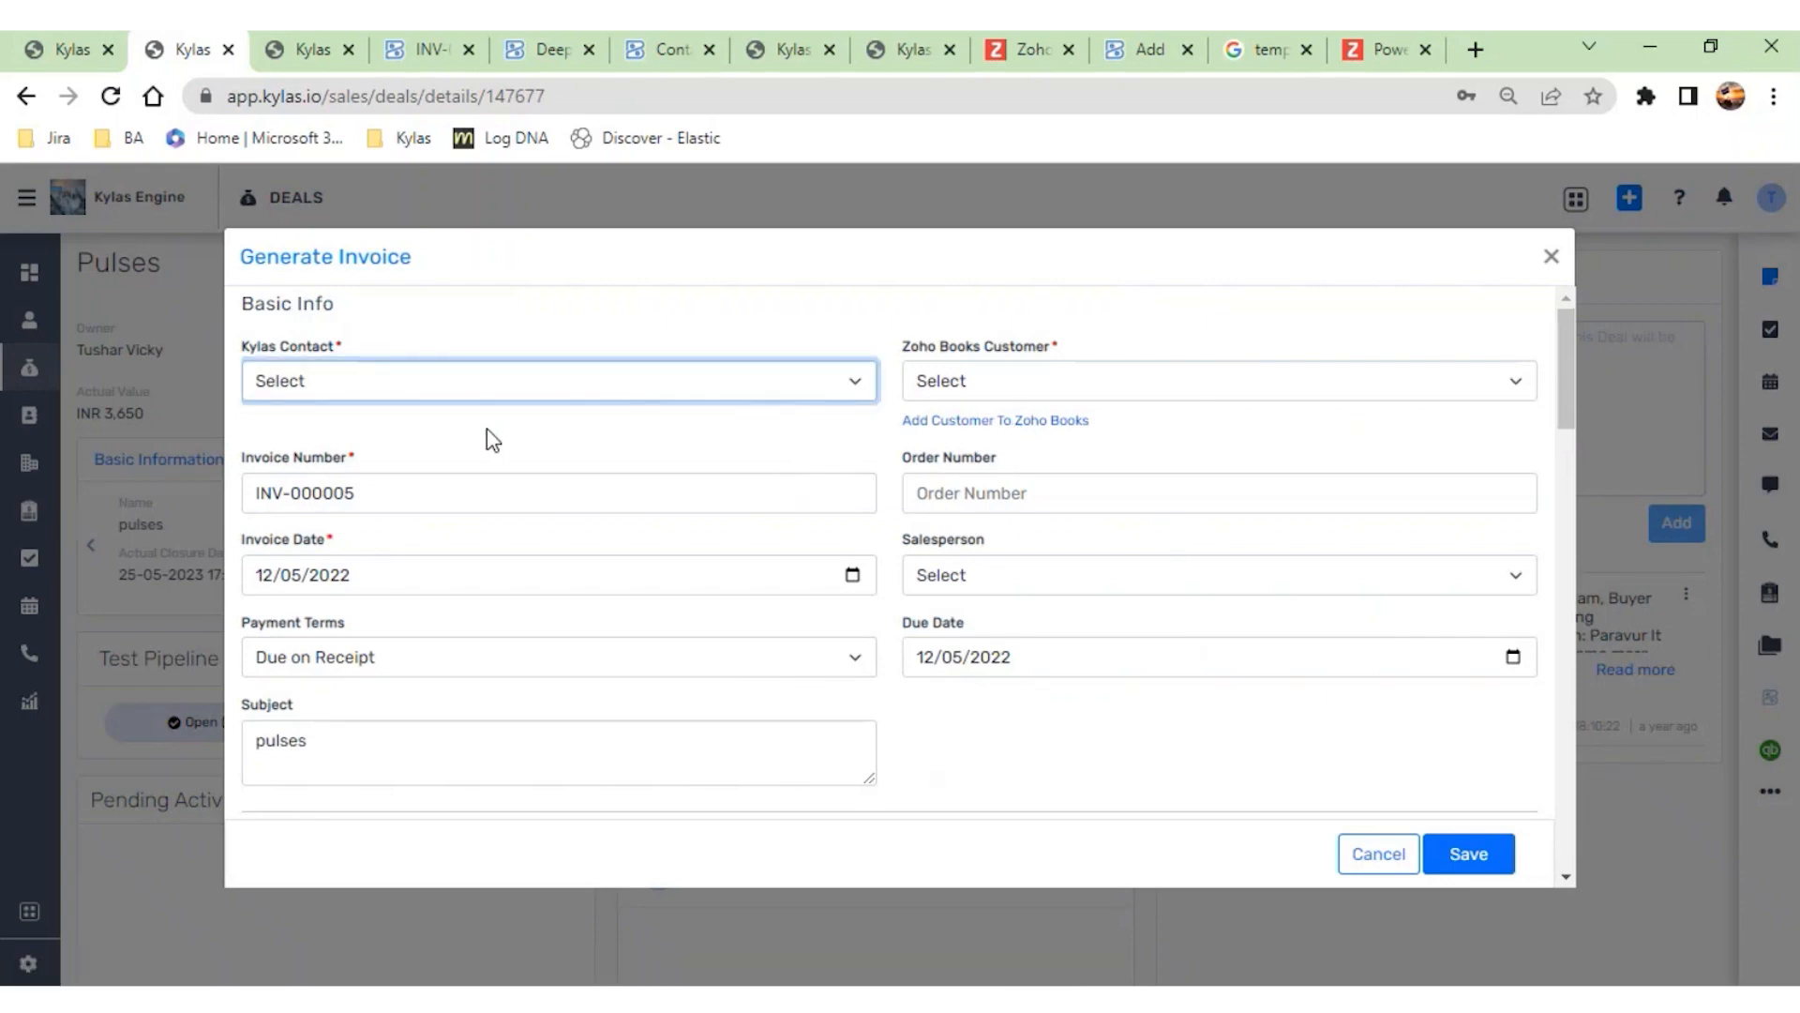
{"action": "left_click", "coordinate": [434, 438]}
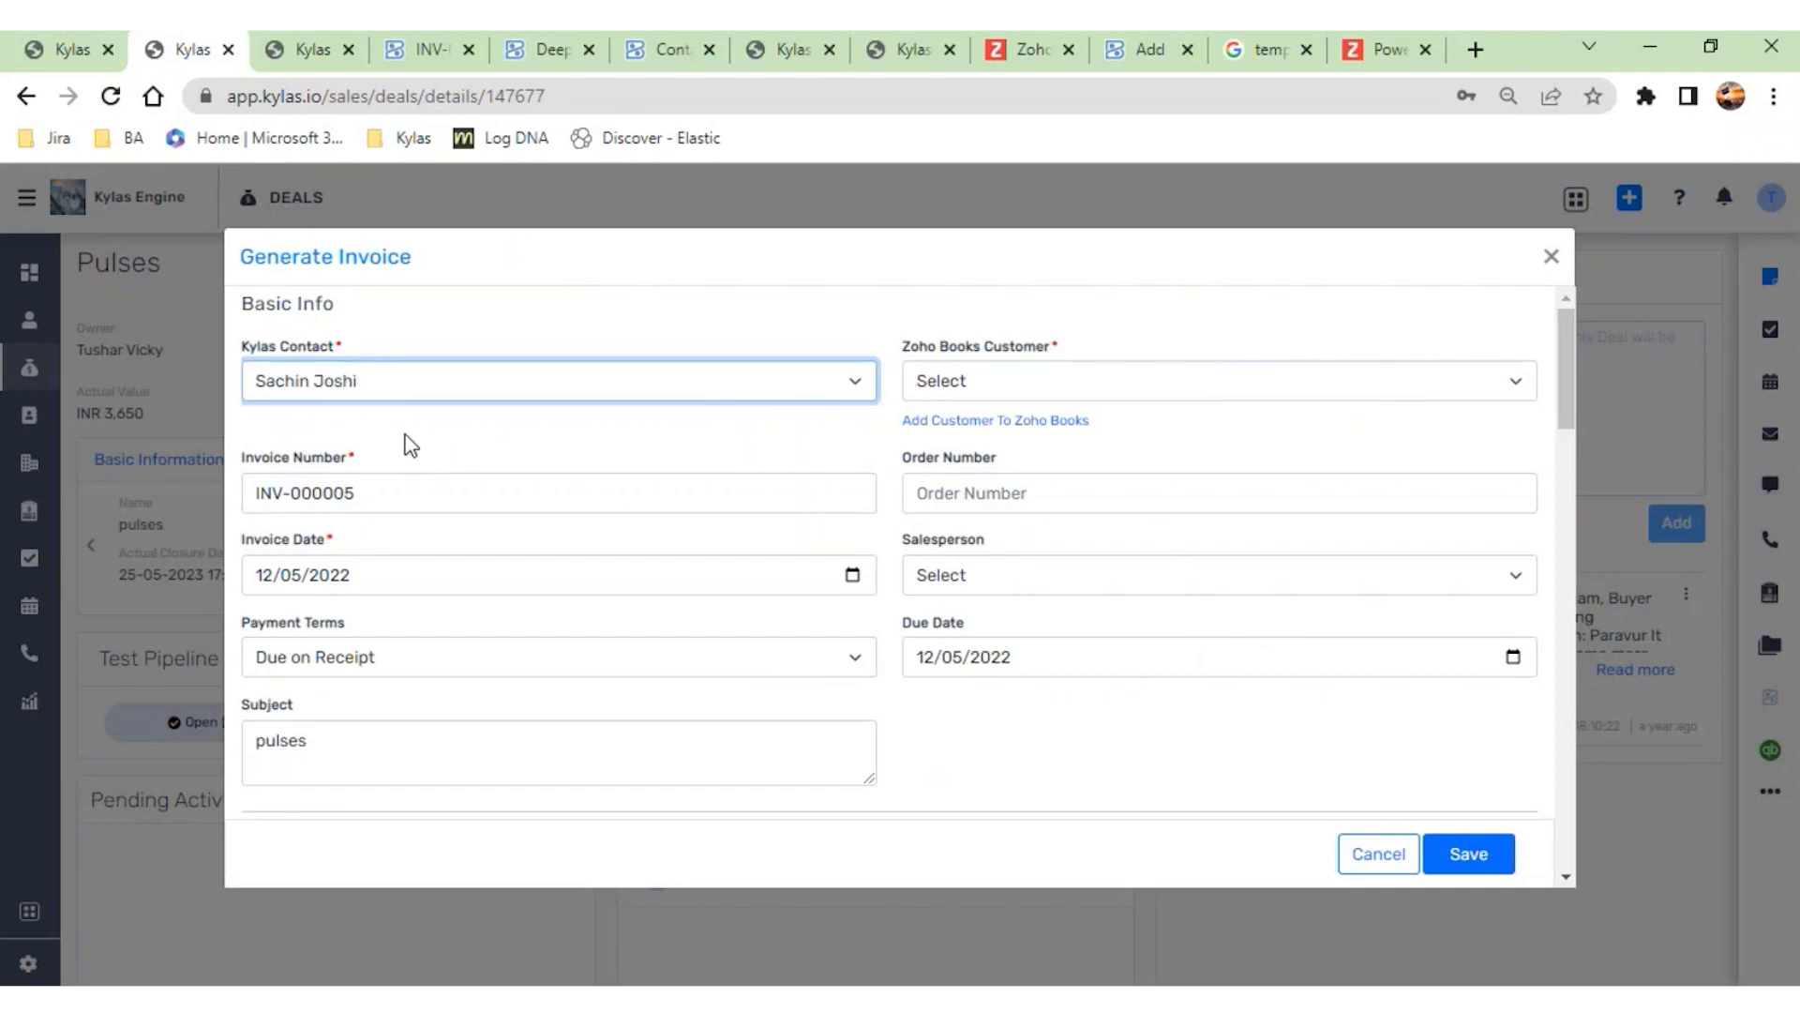
{"action": "left_click", "coordinate": [988, 424]}
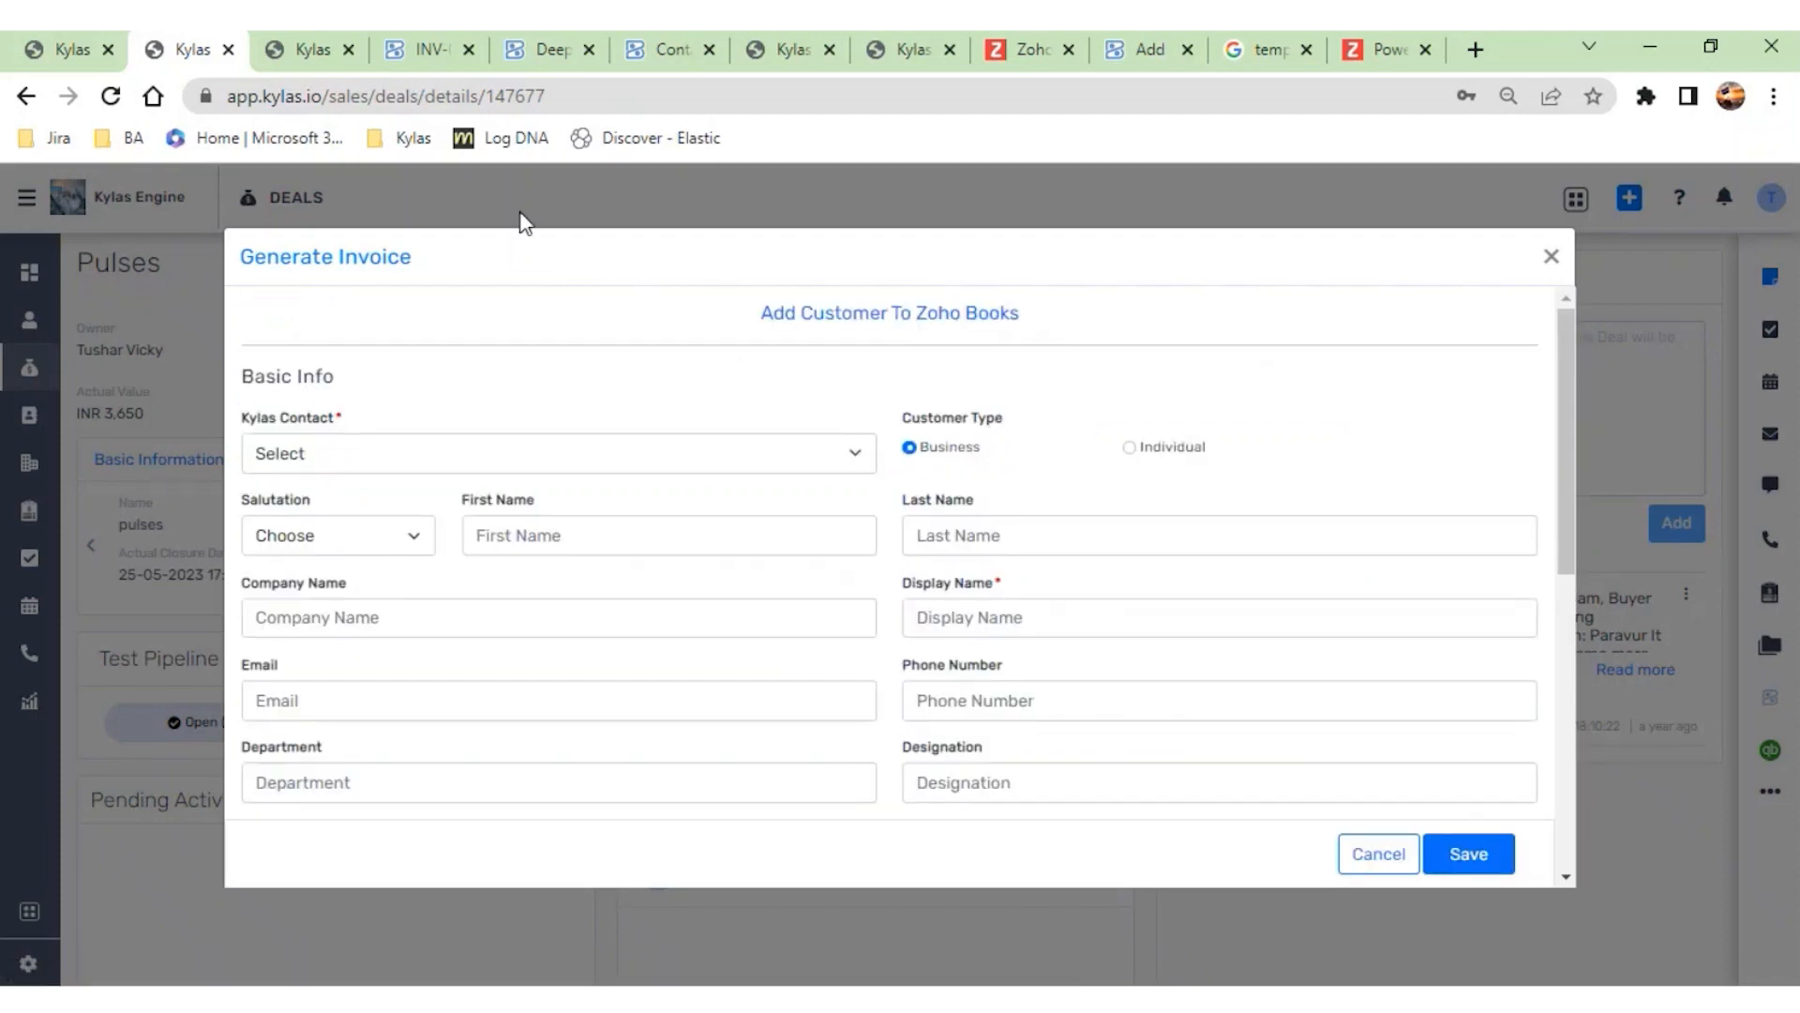
- Switch to the Zoho Books integration page, view its customers, and open the Sync Settings
{"action": "left_click", "coordinate": [306, 55]}
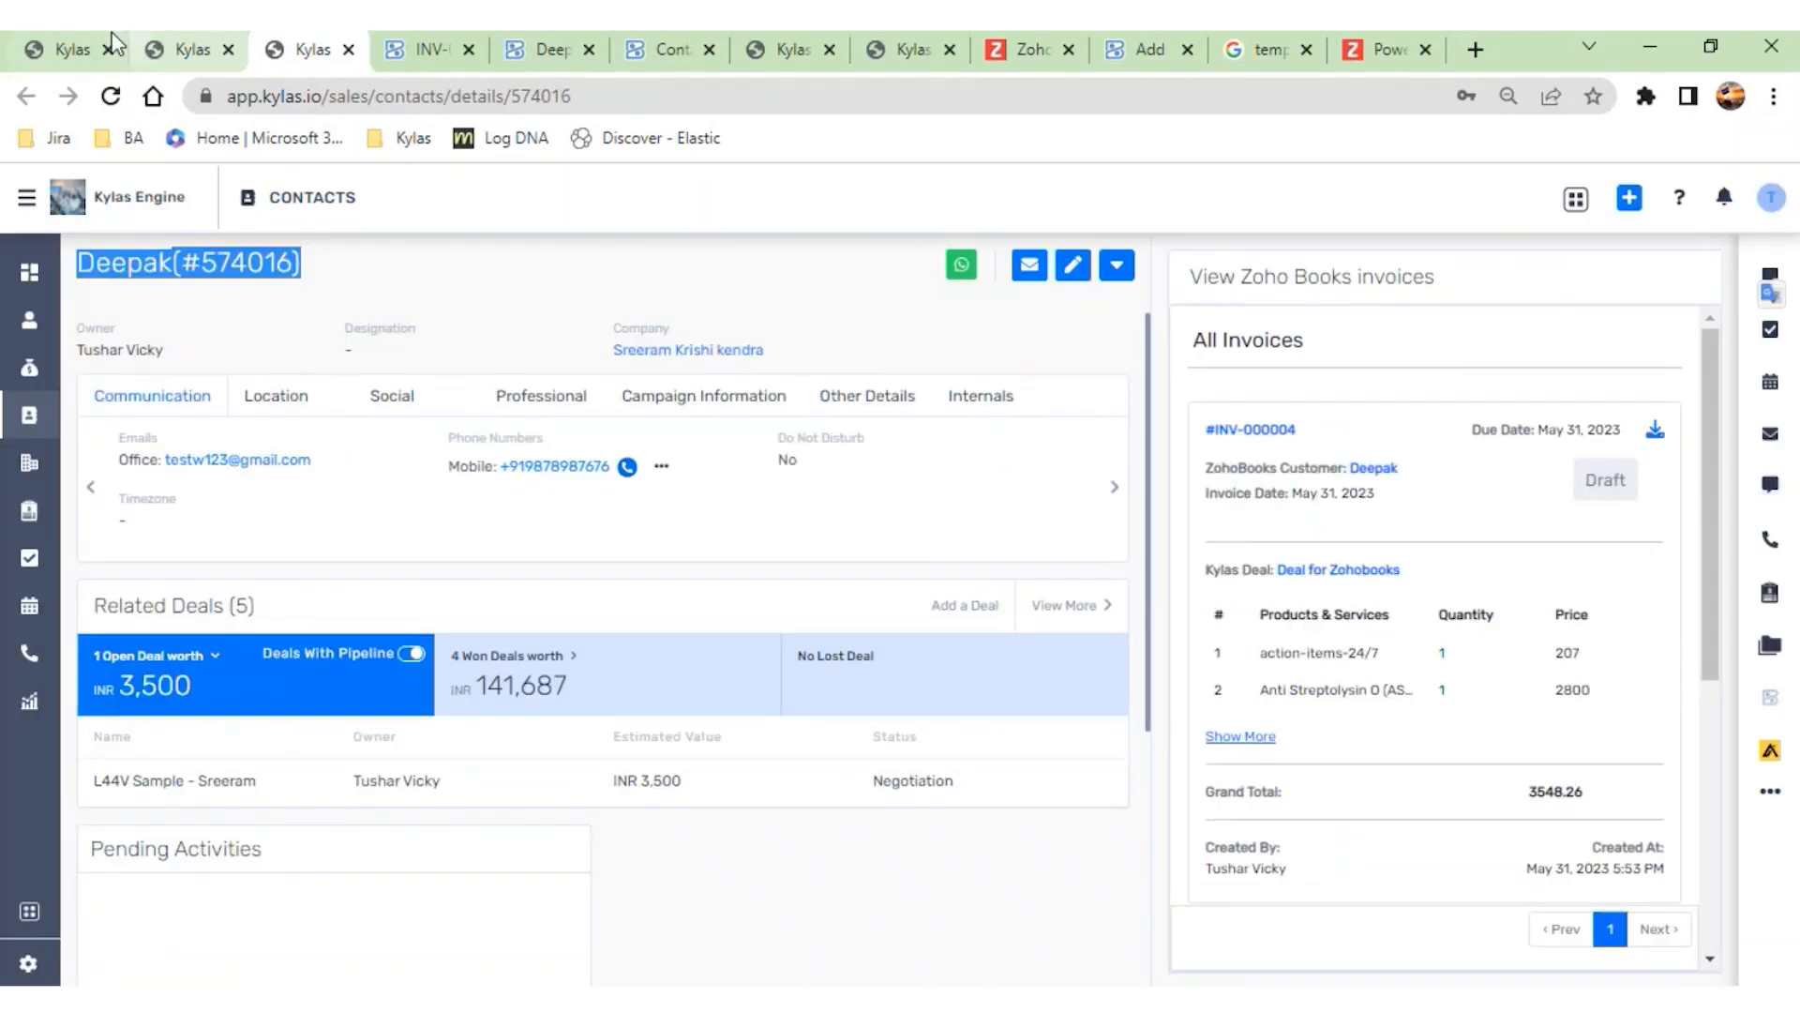
{"action": "left_click", "coordinate": [77, 50]}
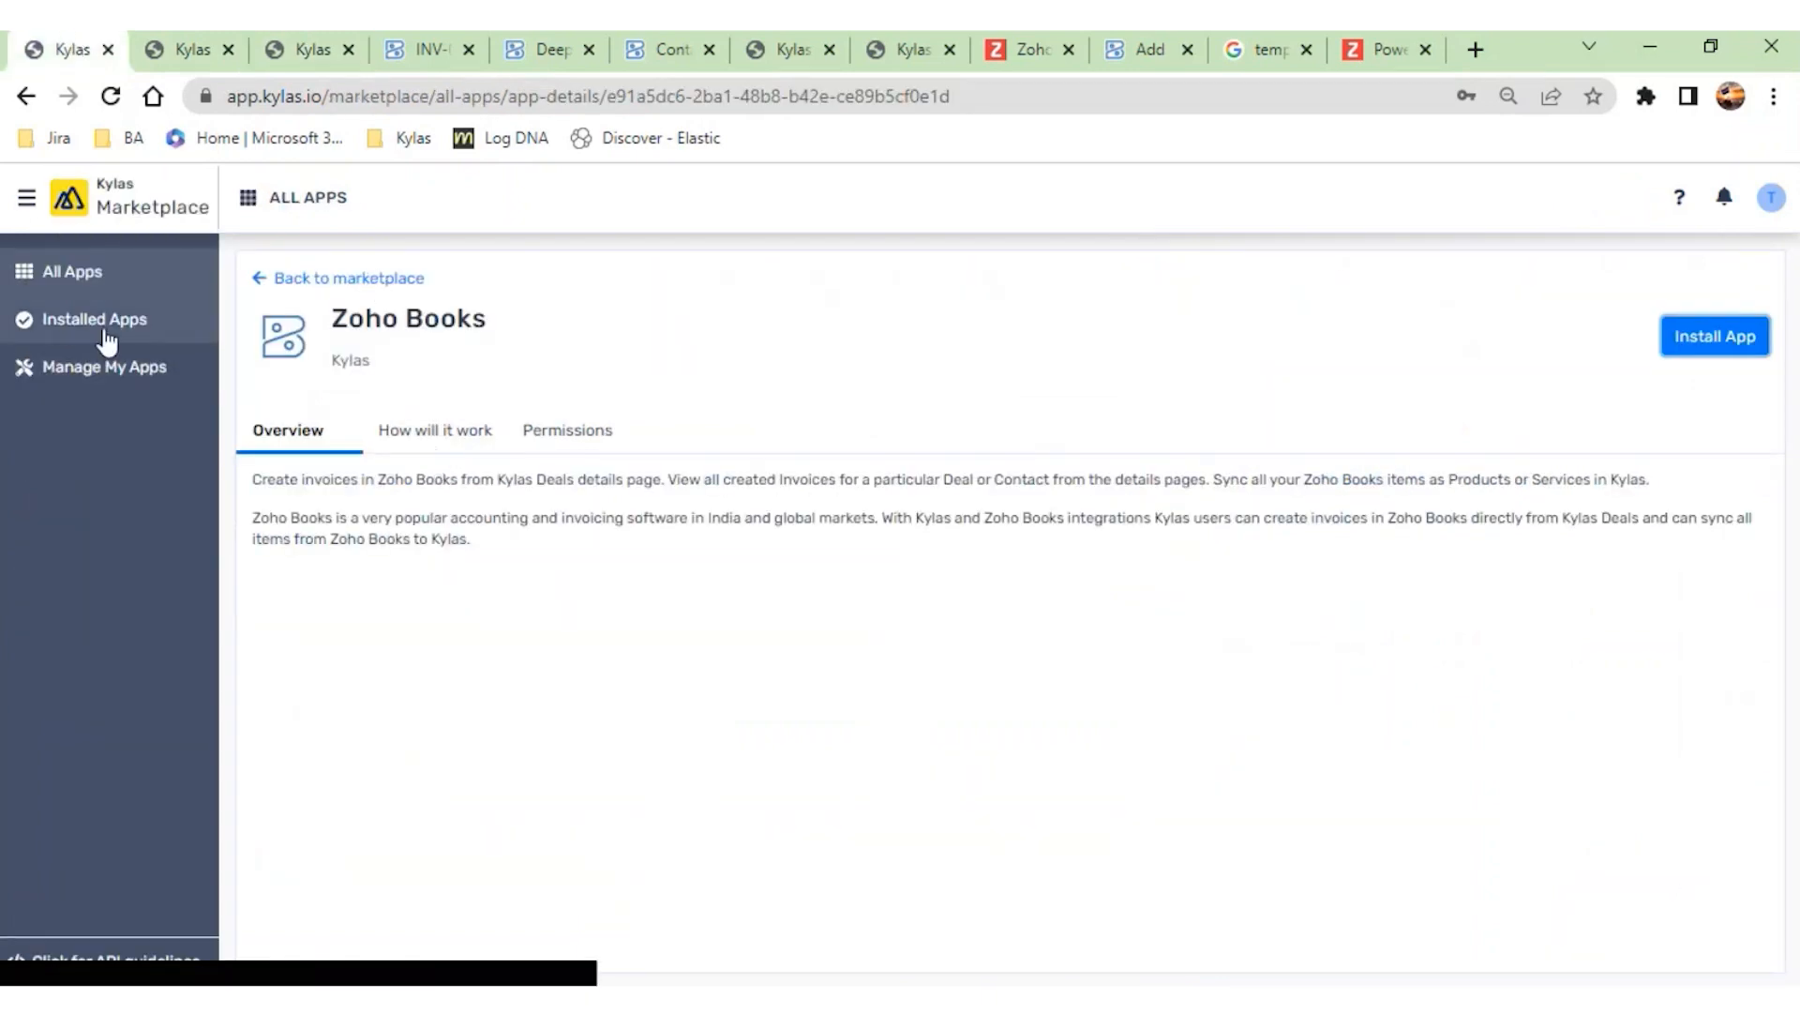
{"action": "left_click", "coordinate": [788, 49]}
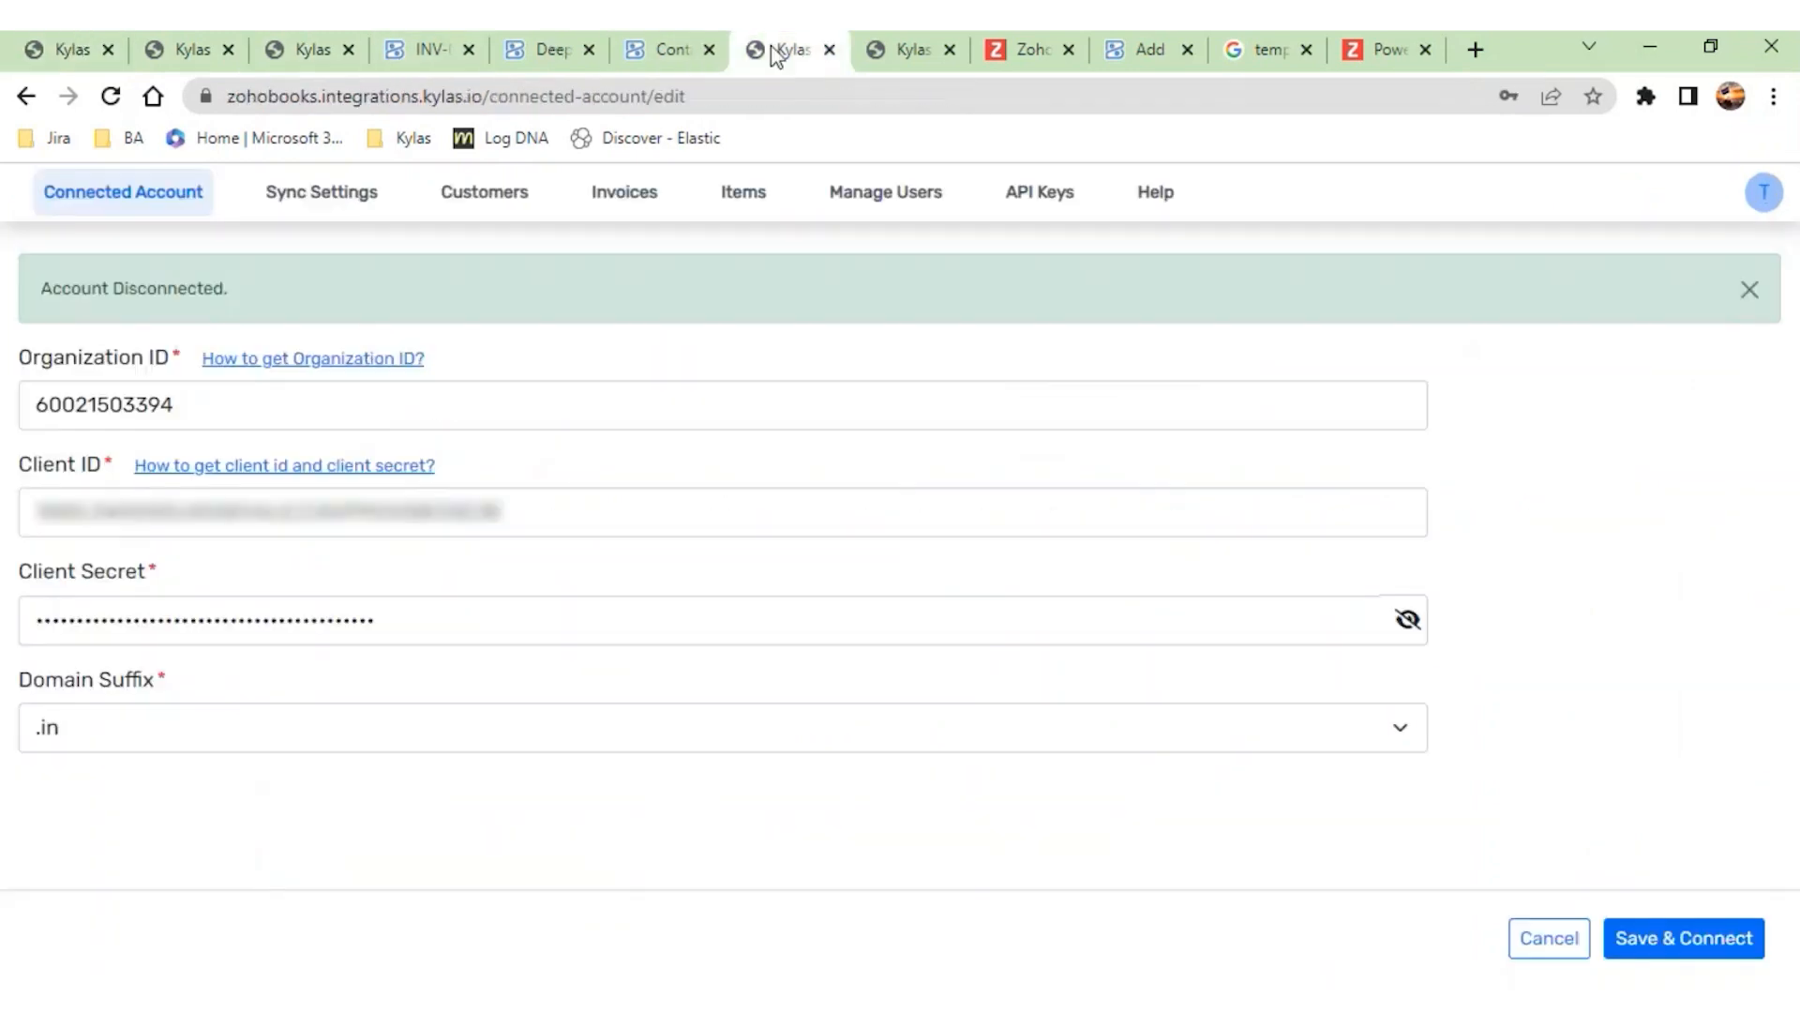
{"action": "left_click", "coordinate": [471, 208]}
{"action": "left_click", "coordinate": [328, 199]}
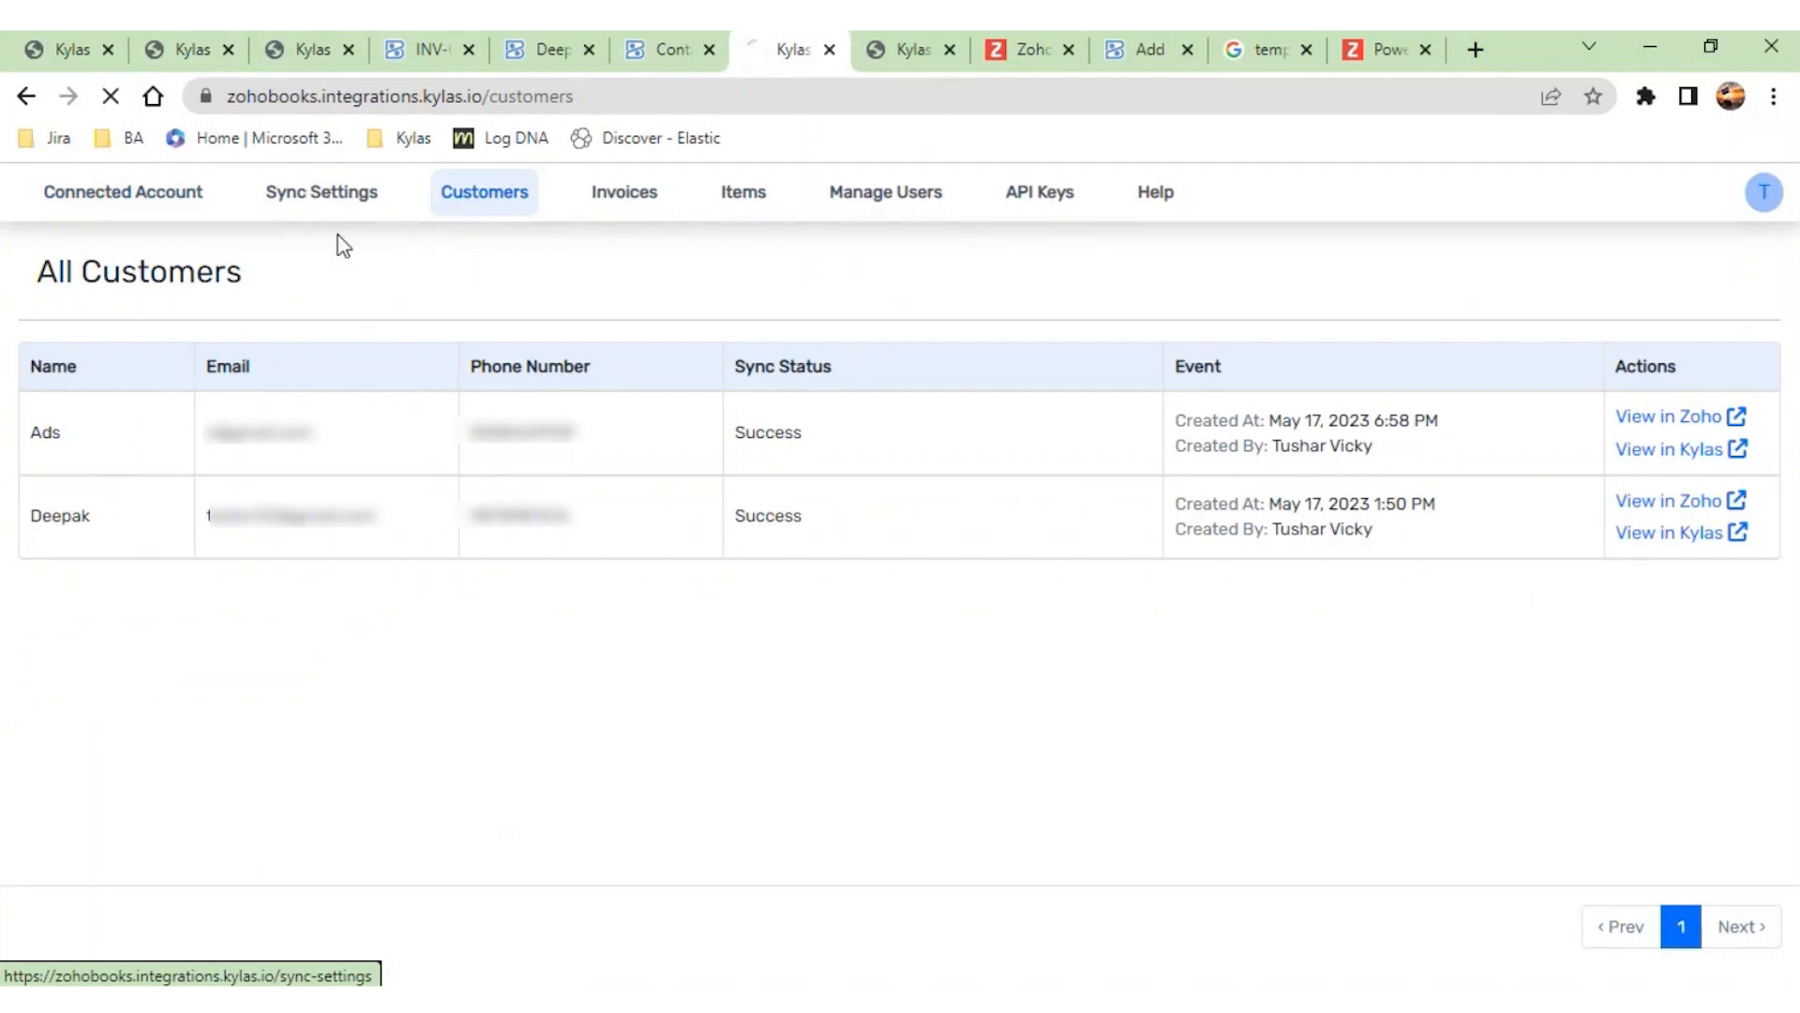
- View the Contacts/Customers field mapping in the integration's Sync Settings and return to the pulses deal's customer form
{"action": "left_click", "coordinate": [875, 371]}
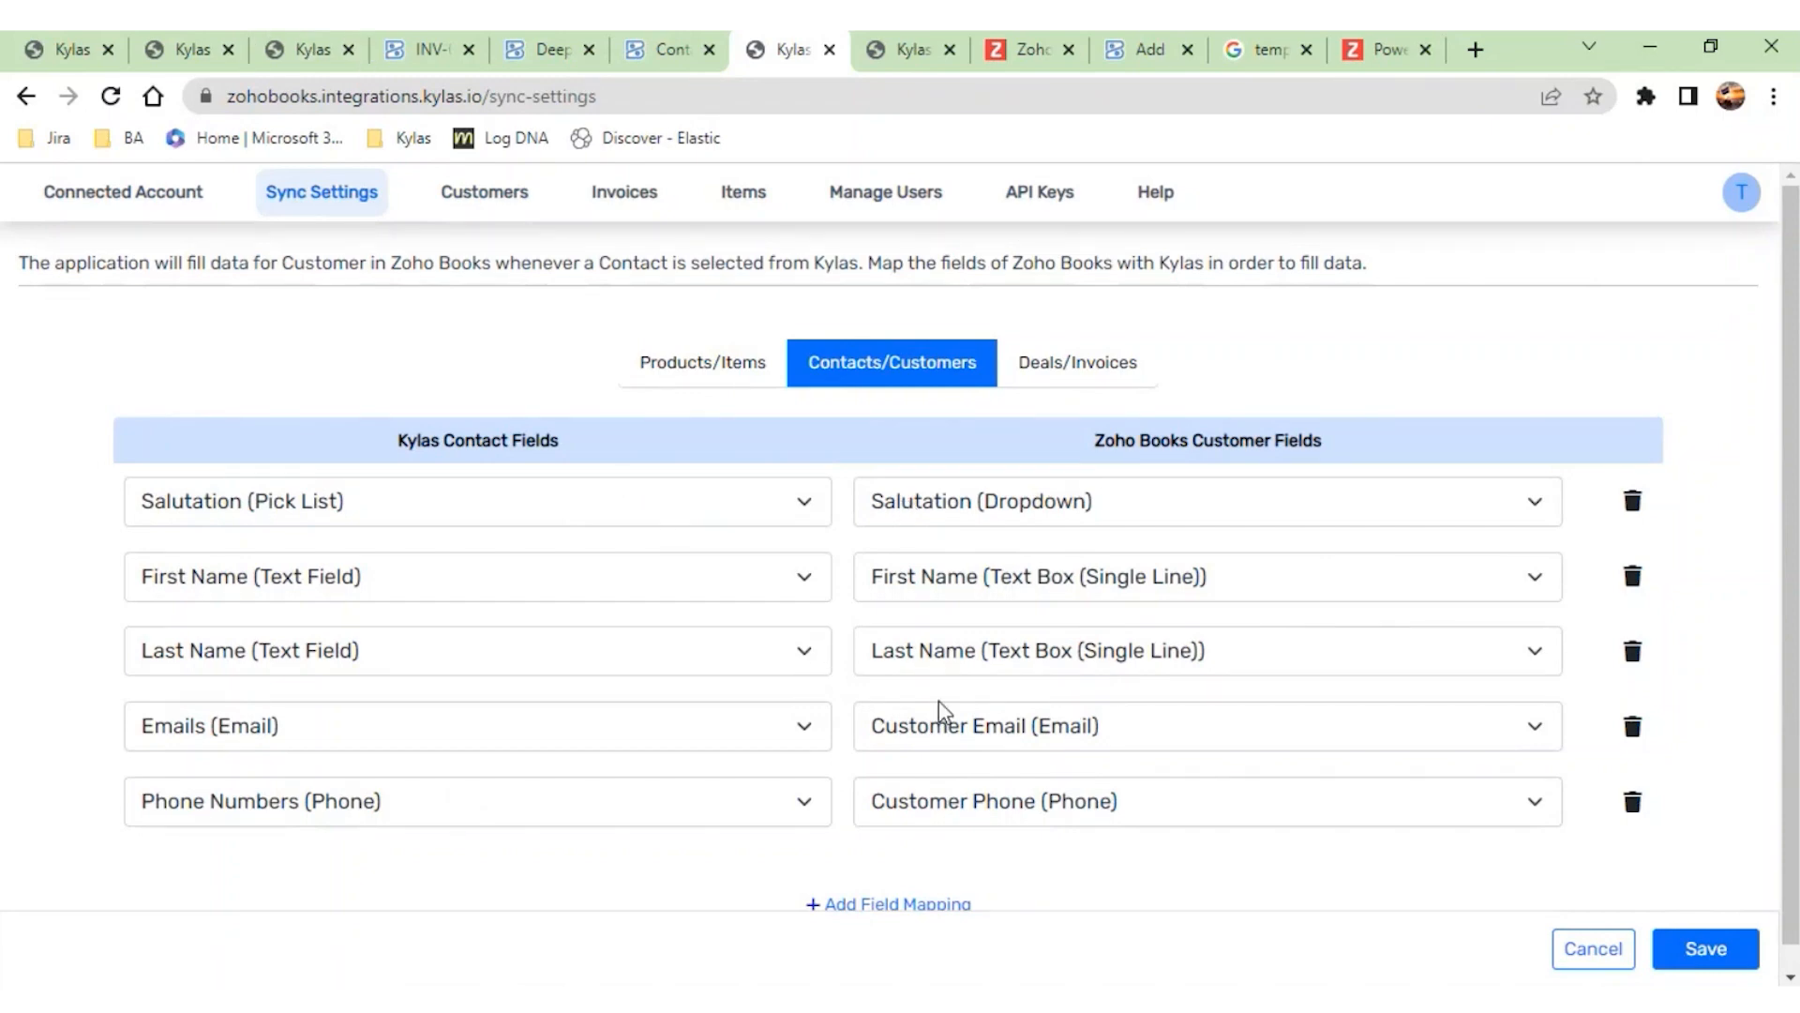
{"action": "left_click", "coordinate": [192, 52]}
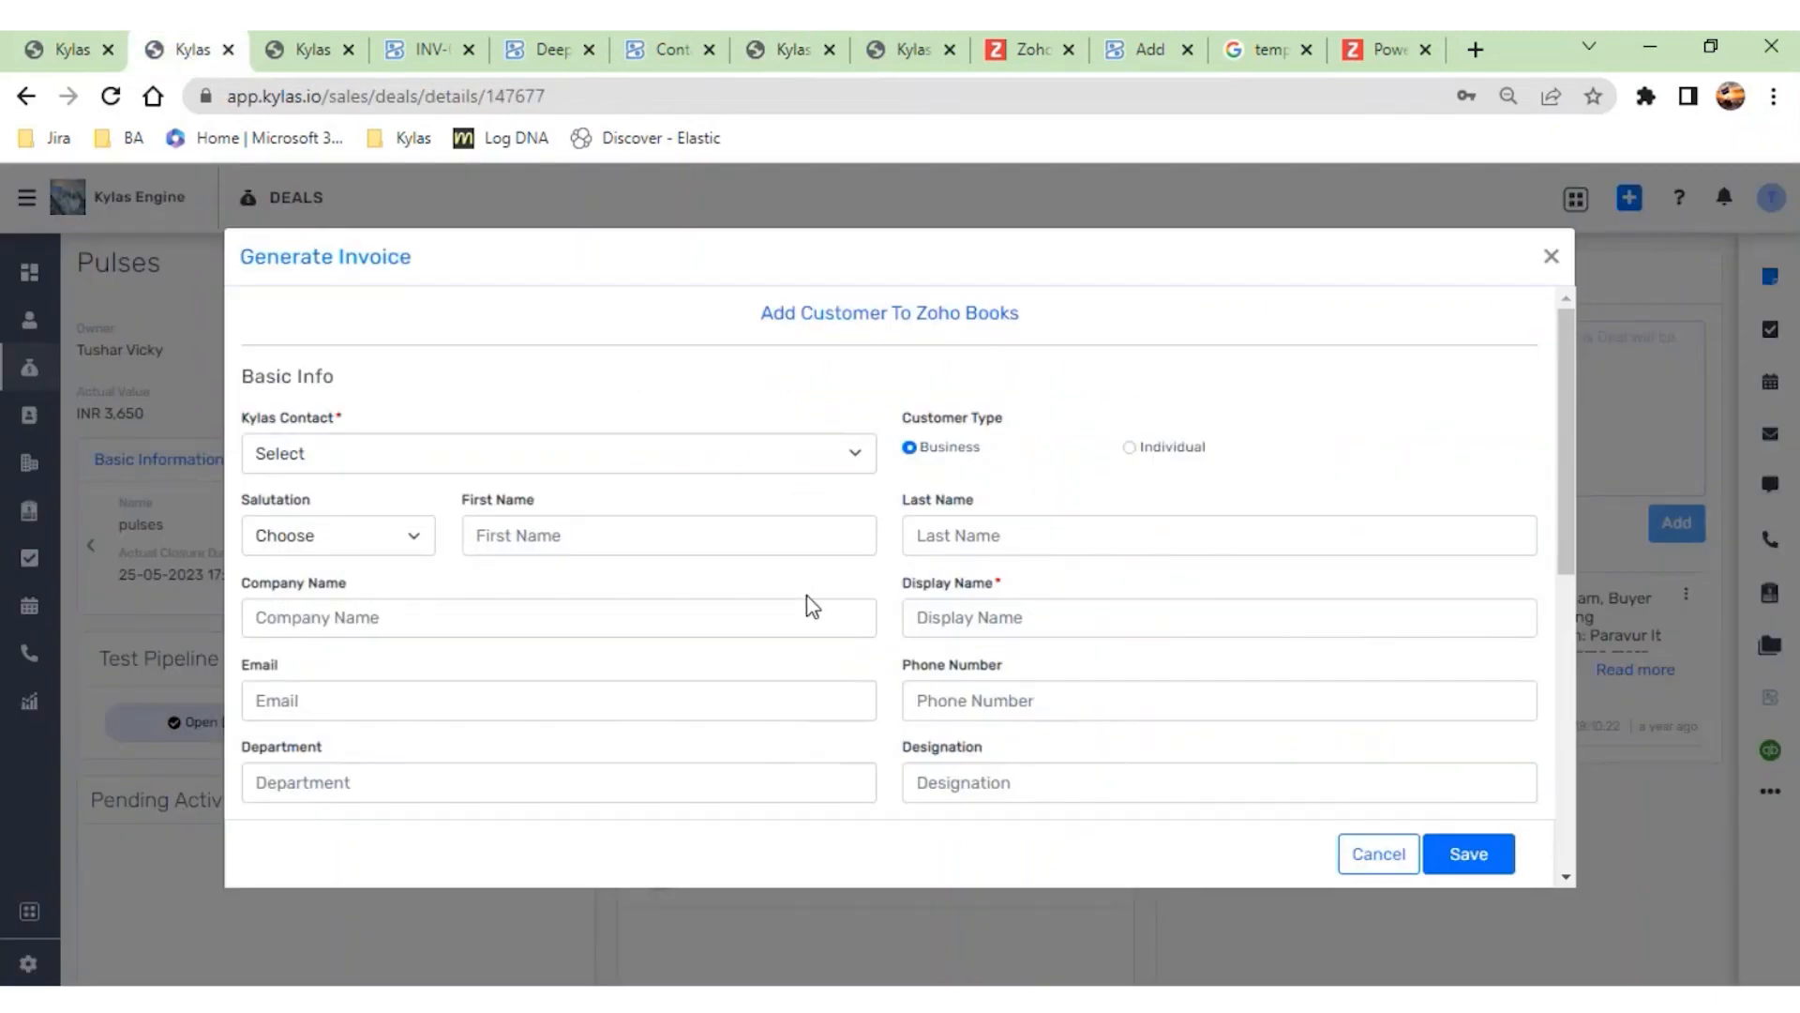
{"action": "scroll", "coordinate": [812, 606], "scroll_direction": "down", "scroll_amount": 1}
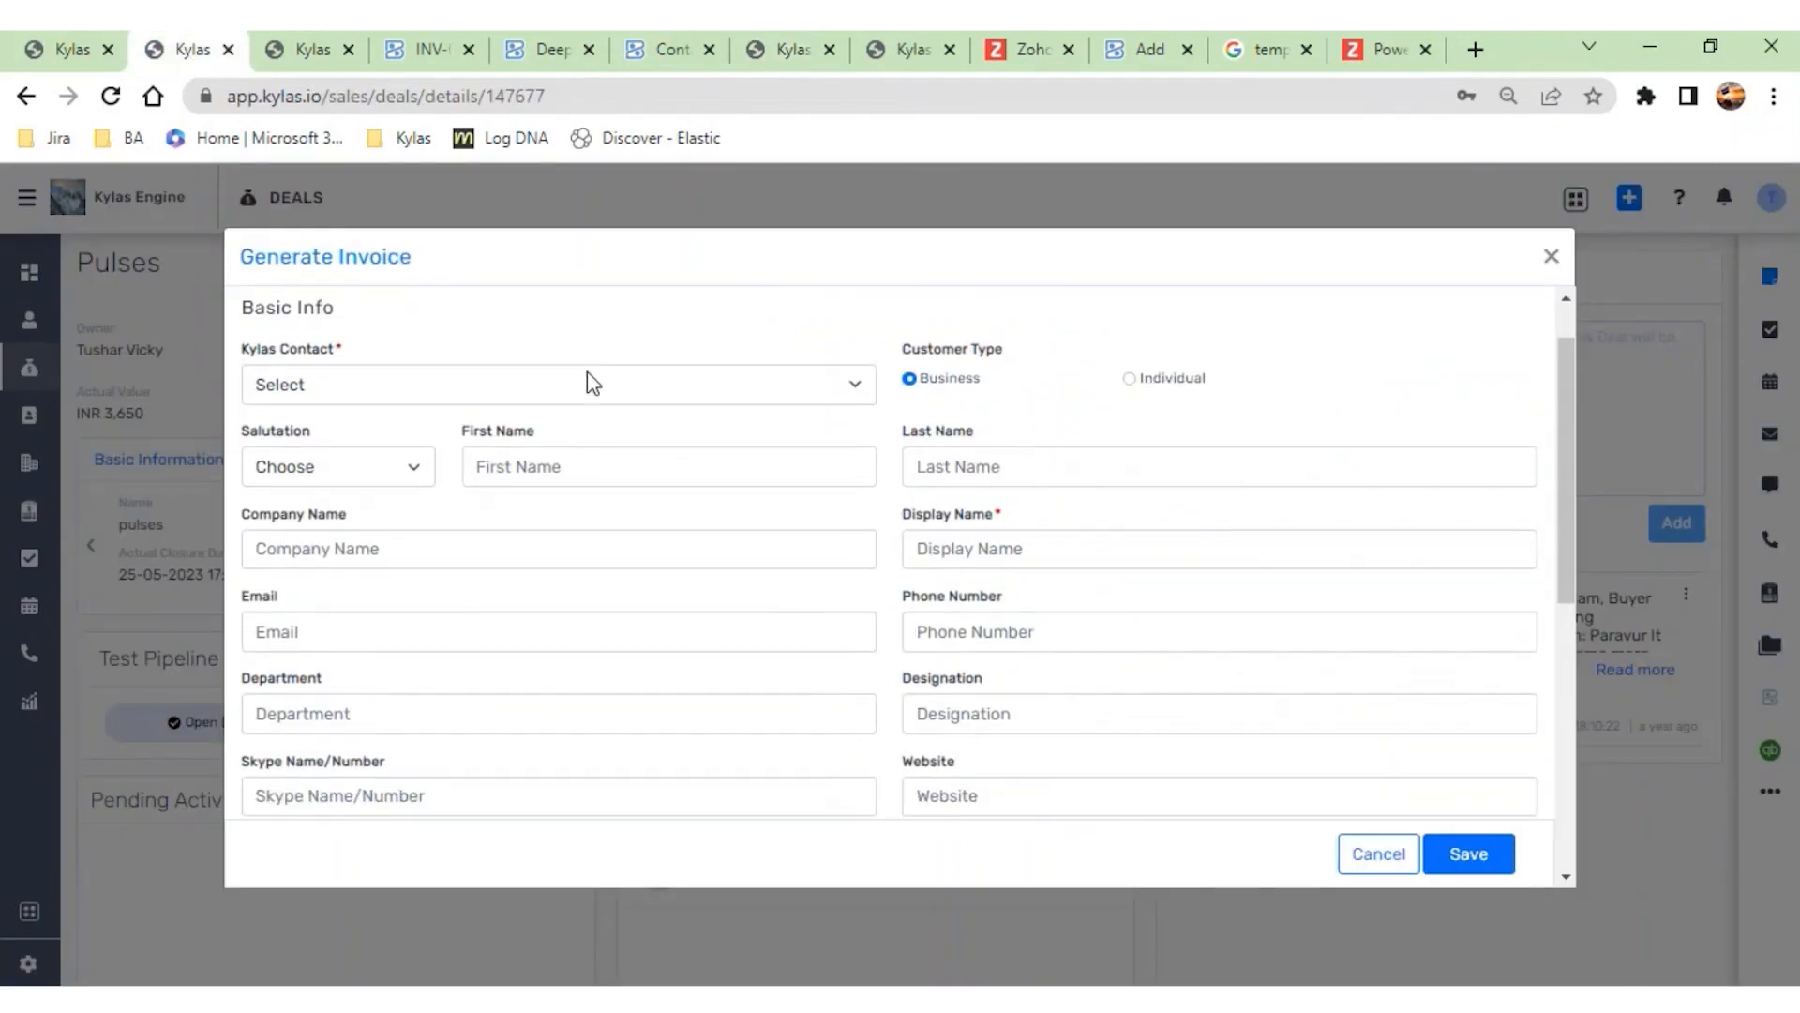
{"action": "left_click", "coordinate": [1131, 379]}
{"action": "scroll", "coordinate": [865, 473], "scroll_direction": "down", "scroll_amount": 5}
{"action": "scroll", "coordinate": [865, 479], "scroll_direction": "down", "scroll_amount": 2}
{"action": "scroll", "coordinate": [864, 482], "scroll_direction": "up", "scroll_amount": 8}
{"action": "scroll", "coordinate": [867, 483], "scroll_direction": "down", "scroll_amount": 5}
{"action": "scroll", "coordinate": [867, 482], "scroll_direction": "down", "scroll_amount": 3}
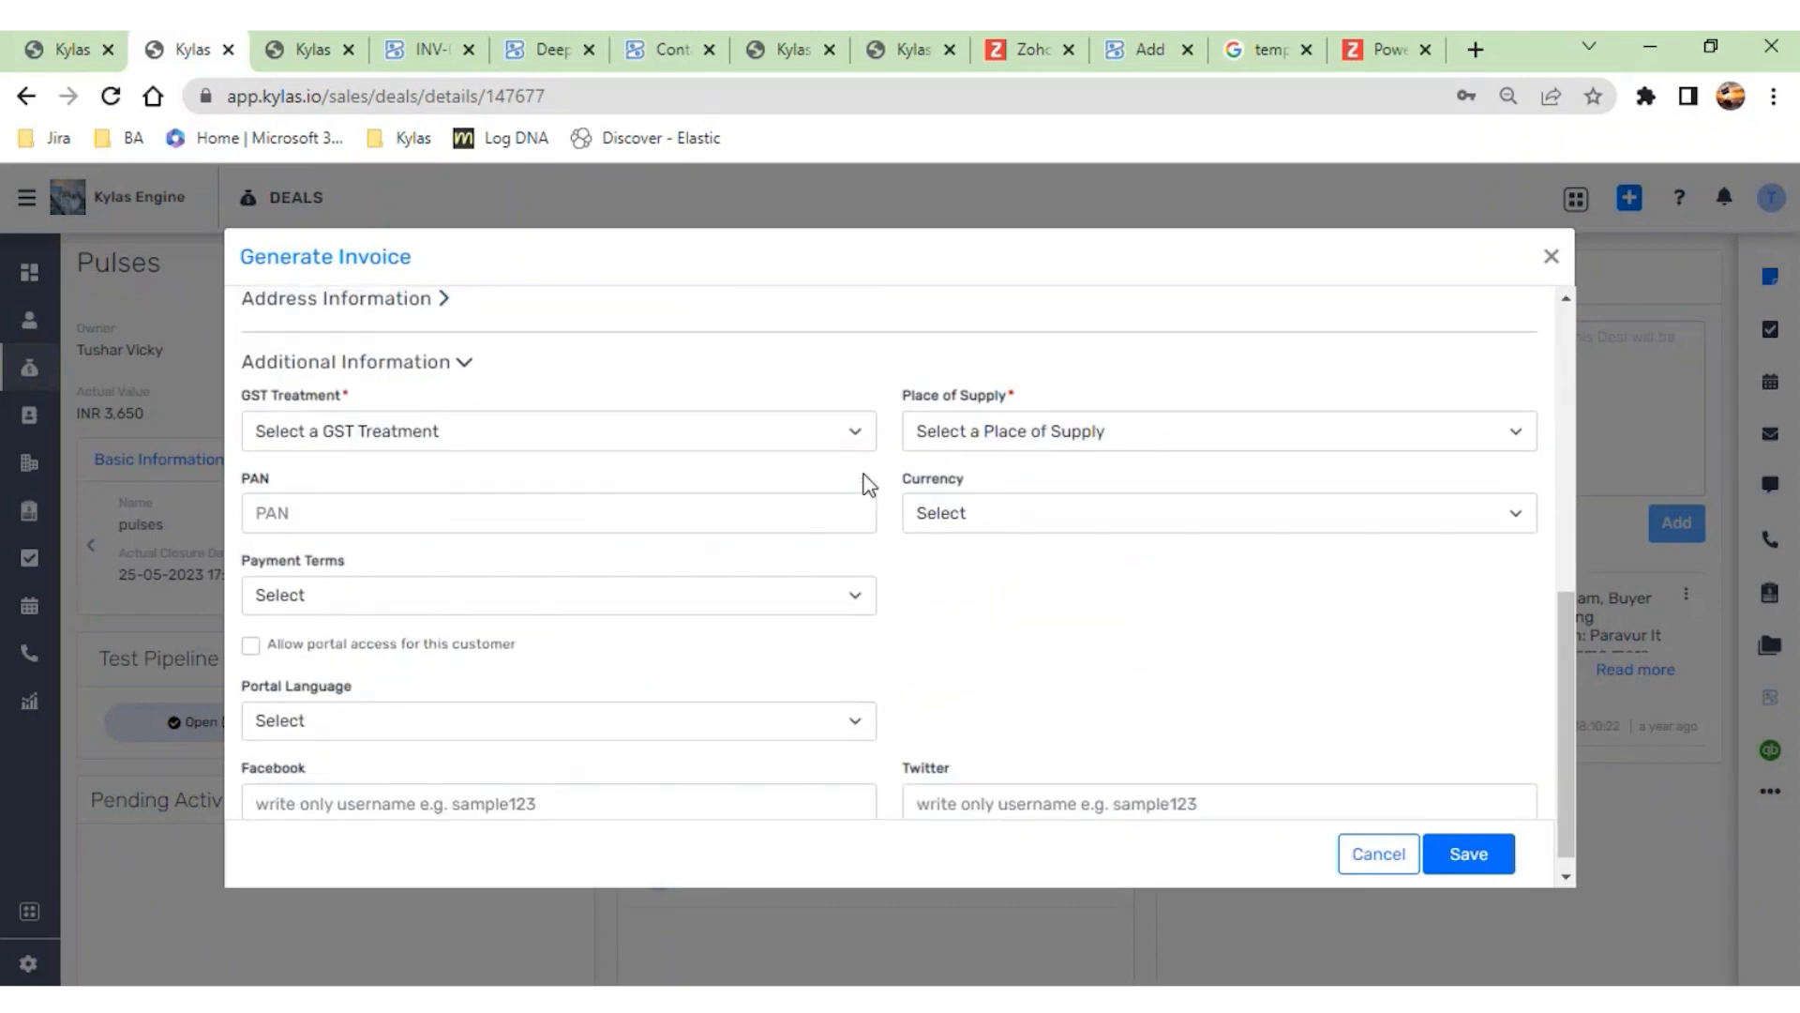
{"action": "left_click", "coordinate": [1552, 259]}
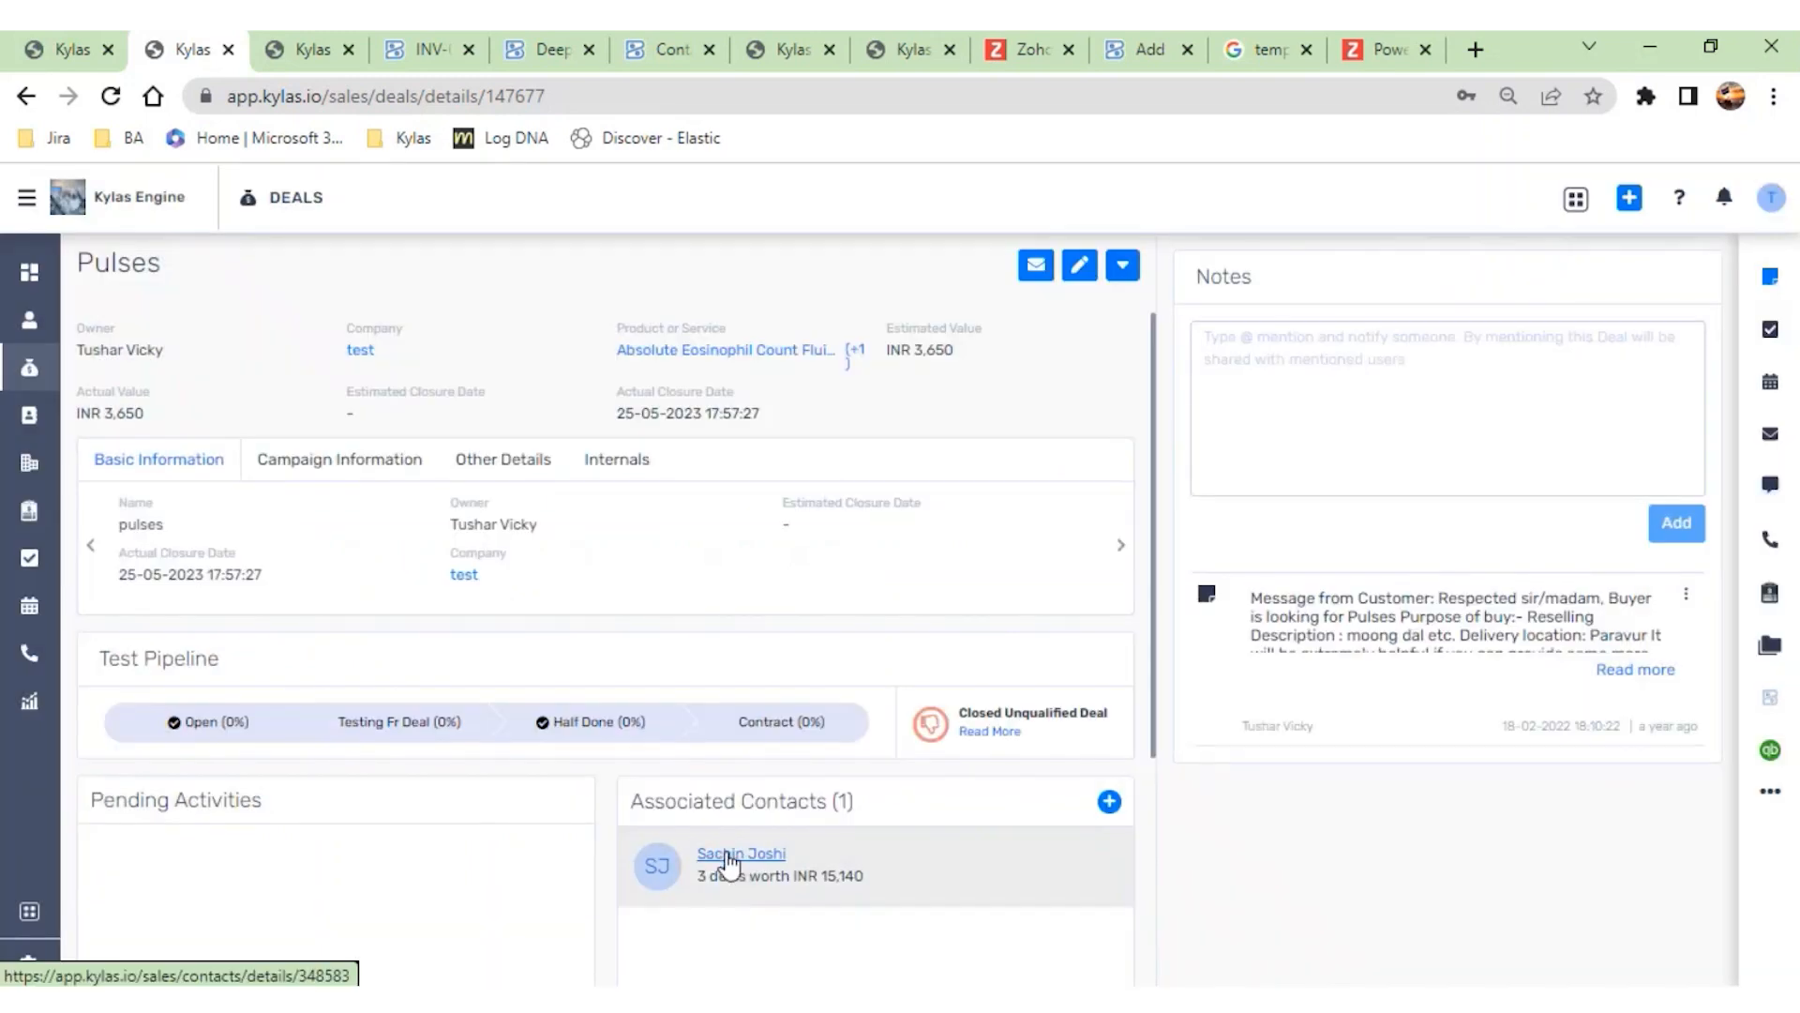
- Open the pulses deal's associated contact, review the fields in its edit form, and close the form without changes
{"action": "left_click", "coordinate": [728, 856]}
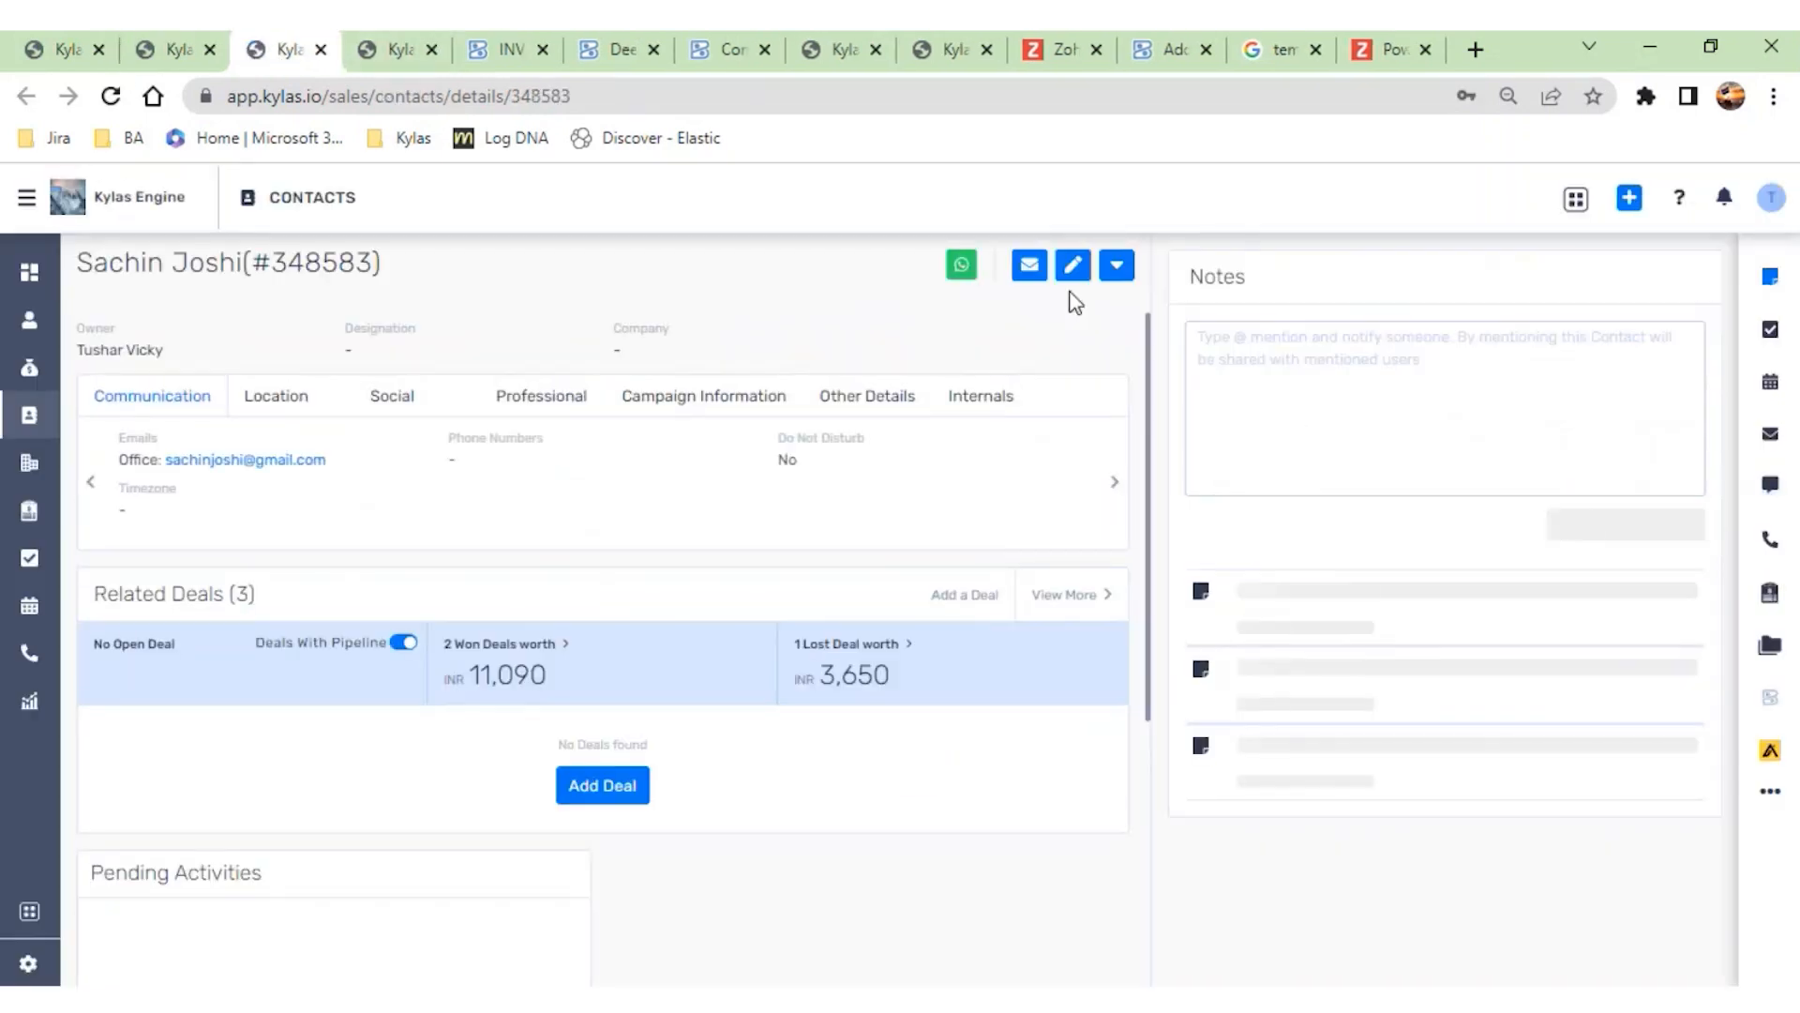
{"action": "left_click", "coordinate": [1075, 272]}
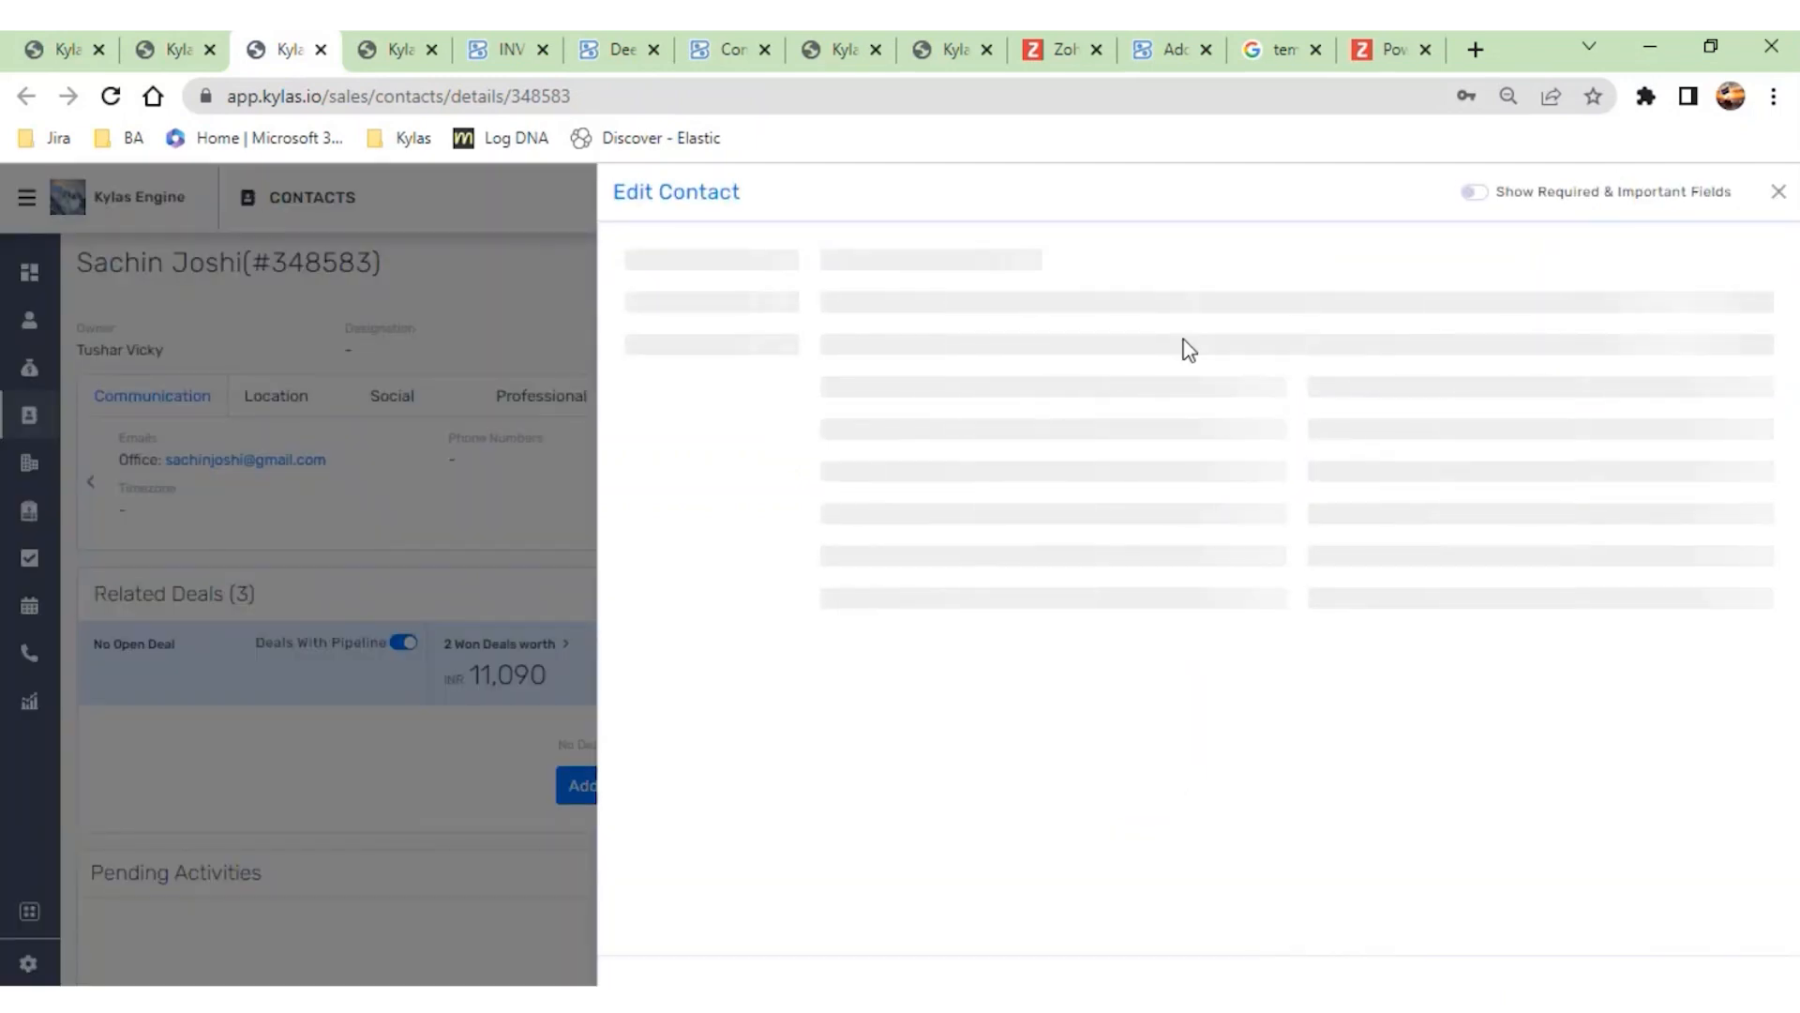
{"action": "scroll", "coordinate": [1072, 538], "scroll_direction": "down", "scroll_amount": 1}
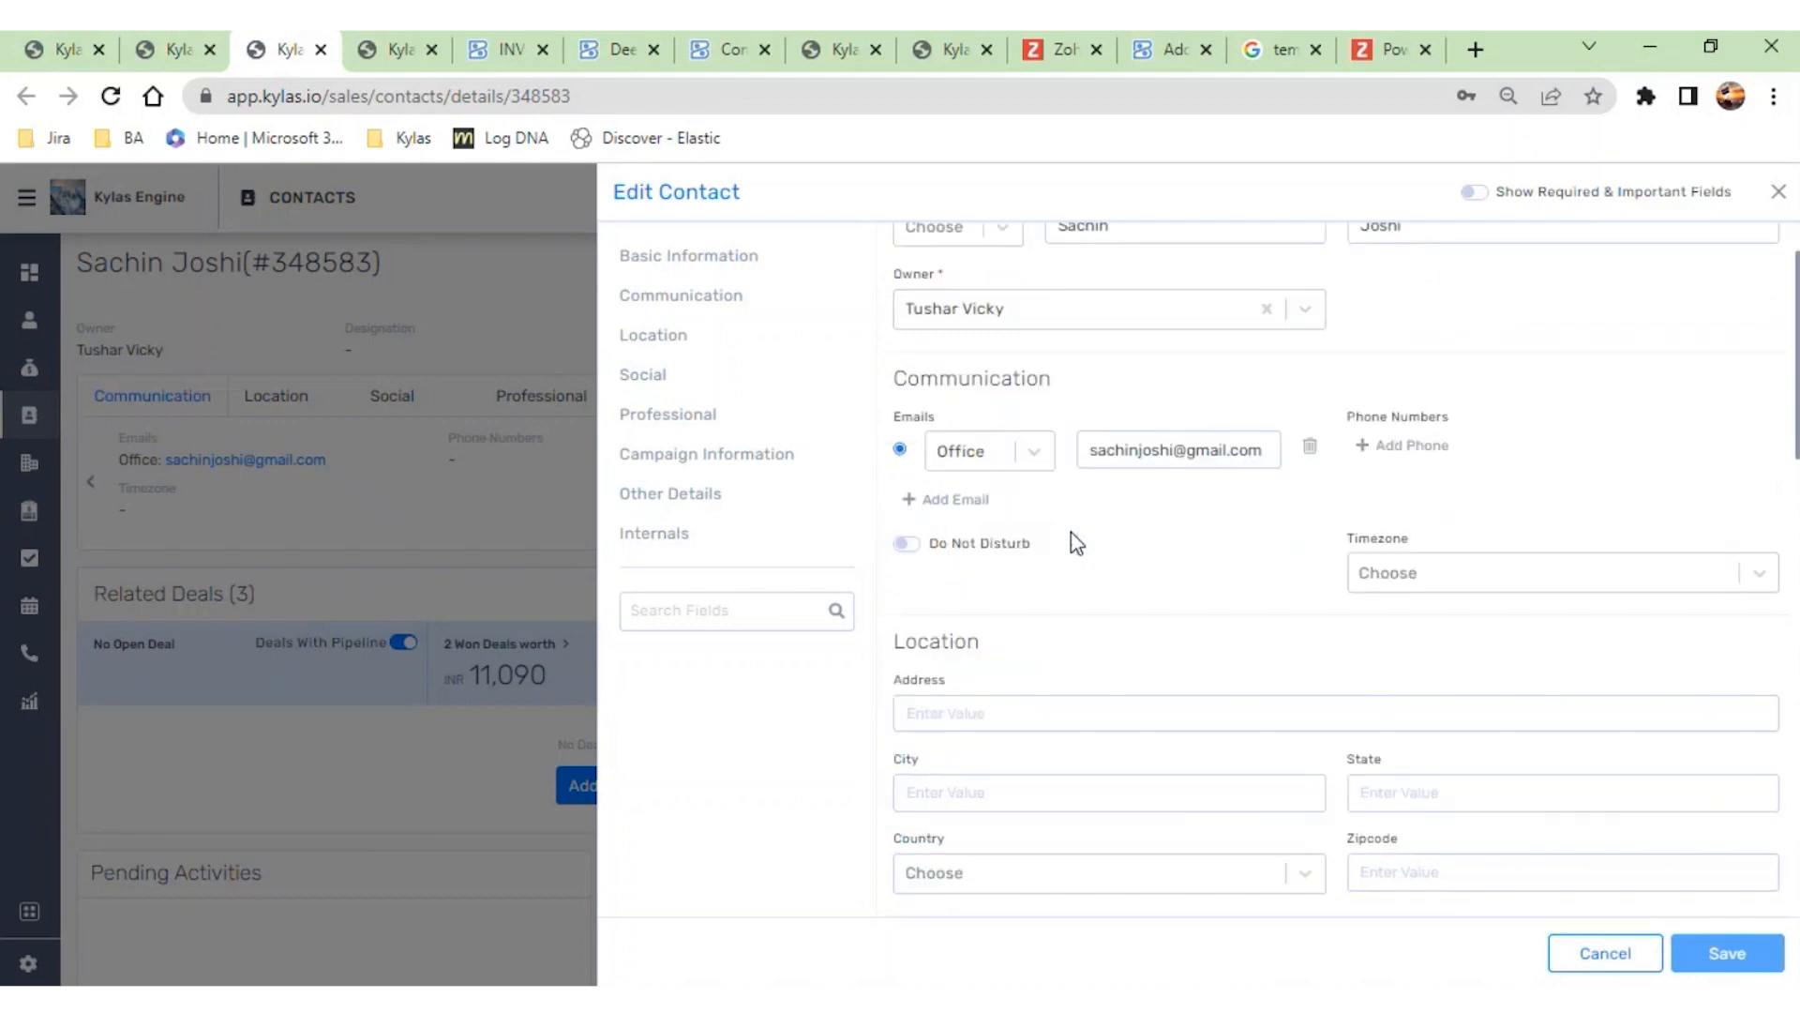
{"action": "scroll", "coordinate": [1317, 727], "scroll_direction": "down", "scroll_amount": 5}
{"action": "scroll", "coordinate": [1318, 726], "scroll_direction": "down", "scroll_amount": 4}
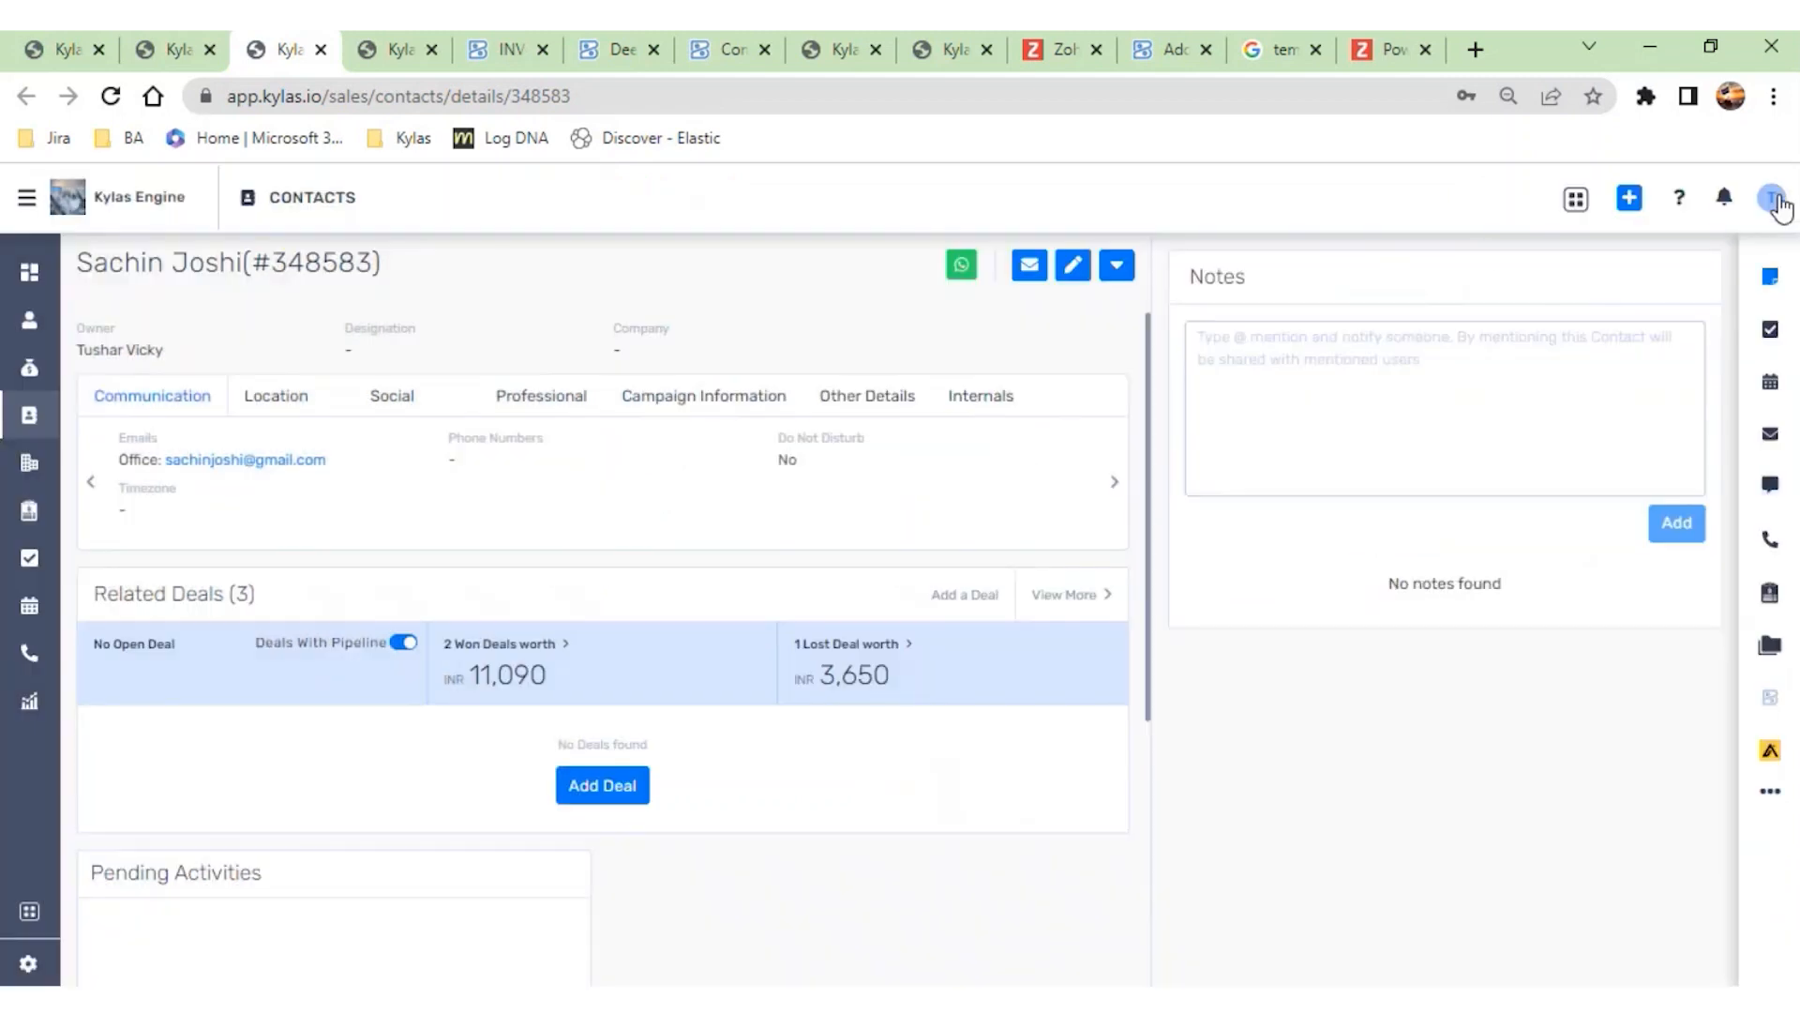
{"action": "left_click", "coordinate": [1778, 193]}
- Reopen the pulses deal's invoice form with its associated contact as the Kylas contact, and open the Add Customer To Zoho Books form
{"action": "left_click", "coordinate": [185, 50]}
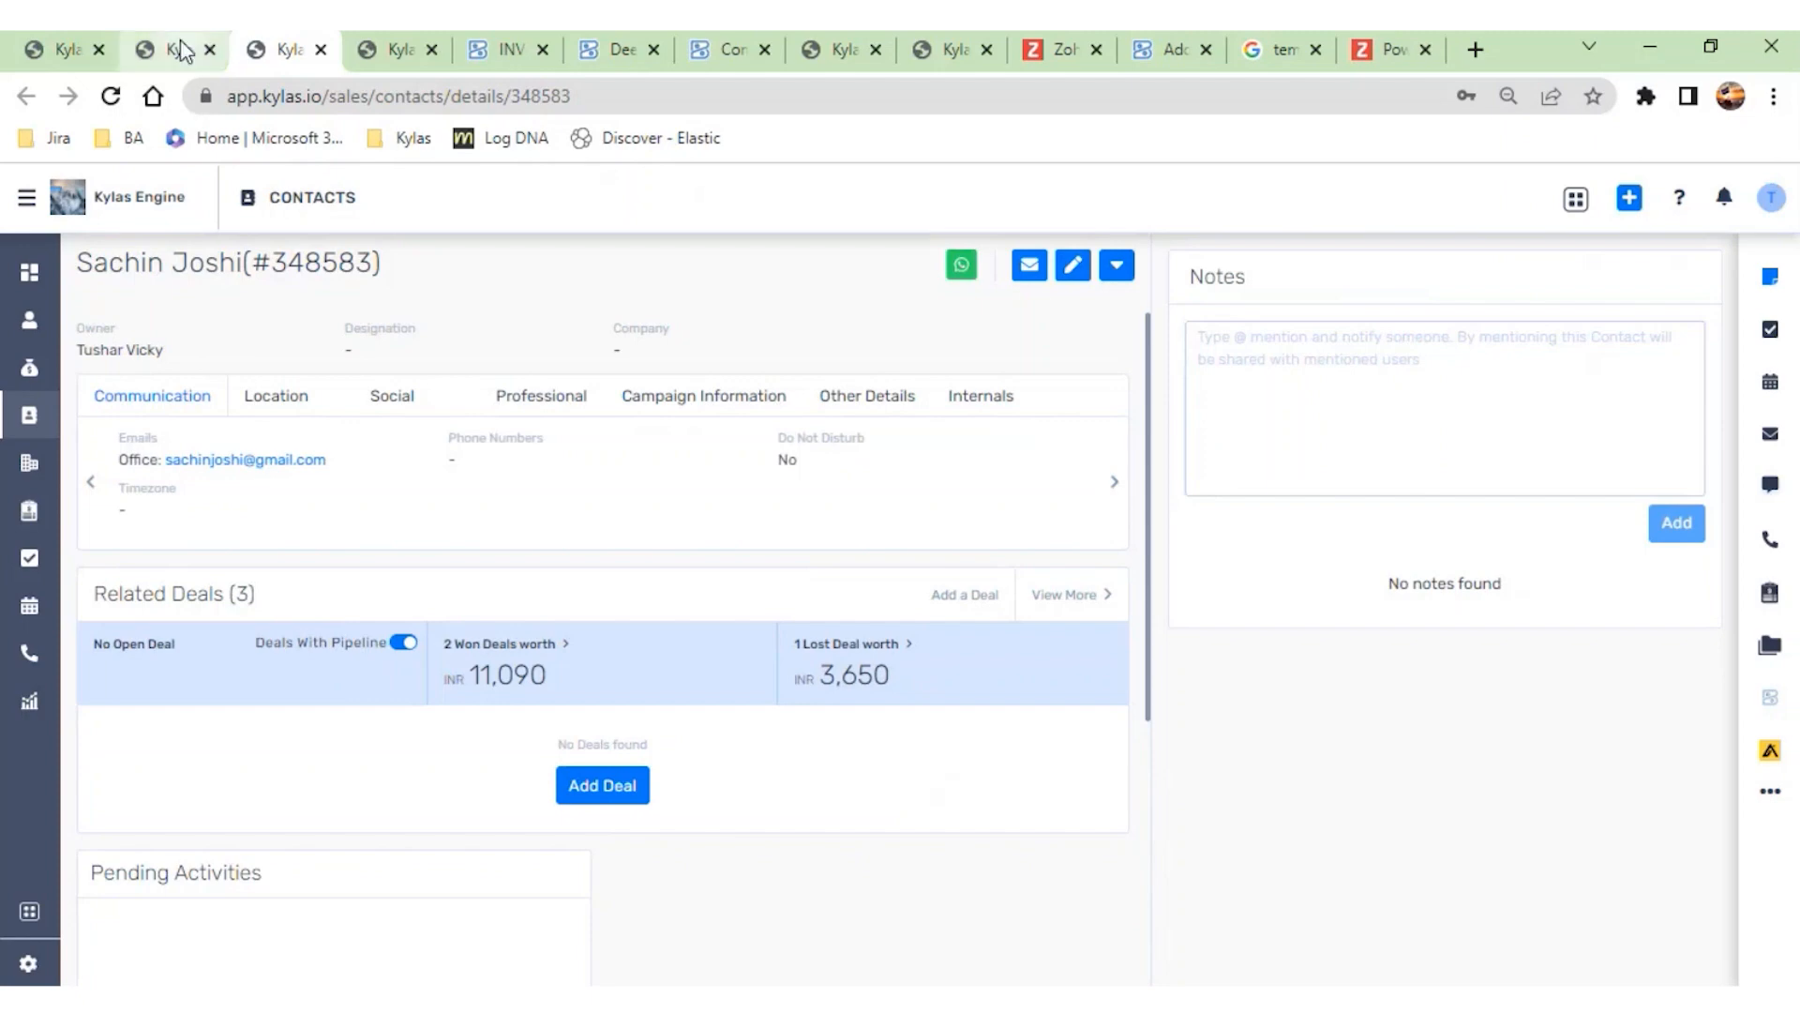
{"action": "left_click", "coordinate": [1122, 264]}
{"action": "left_click", "coordinate": [962, 563]}
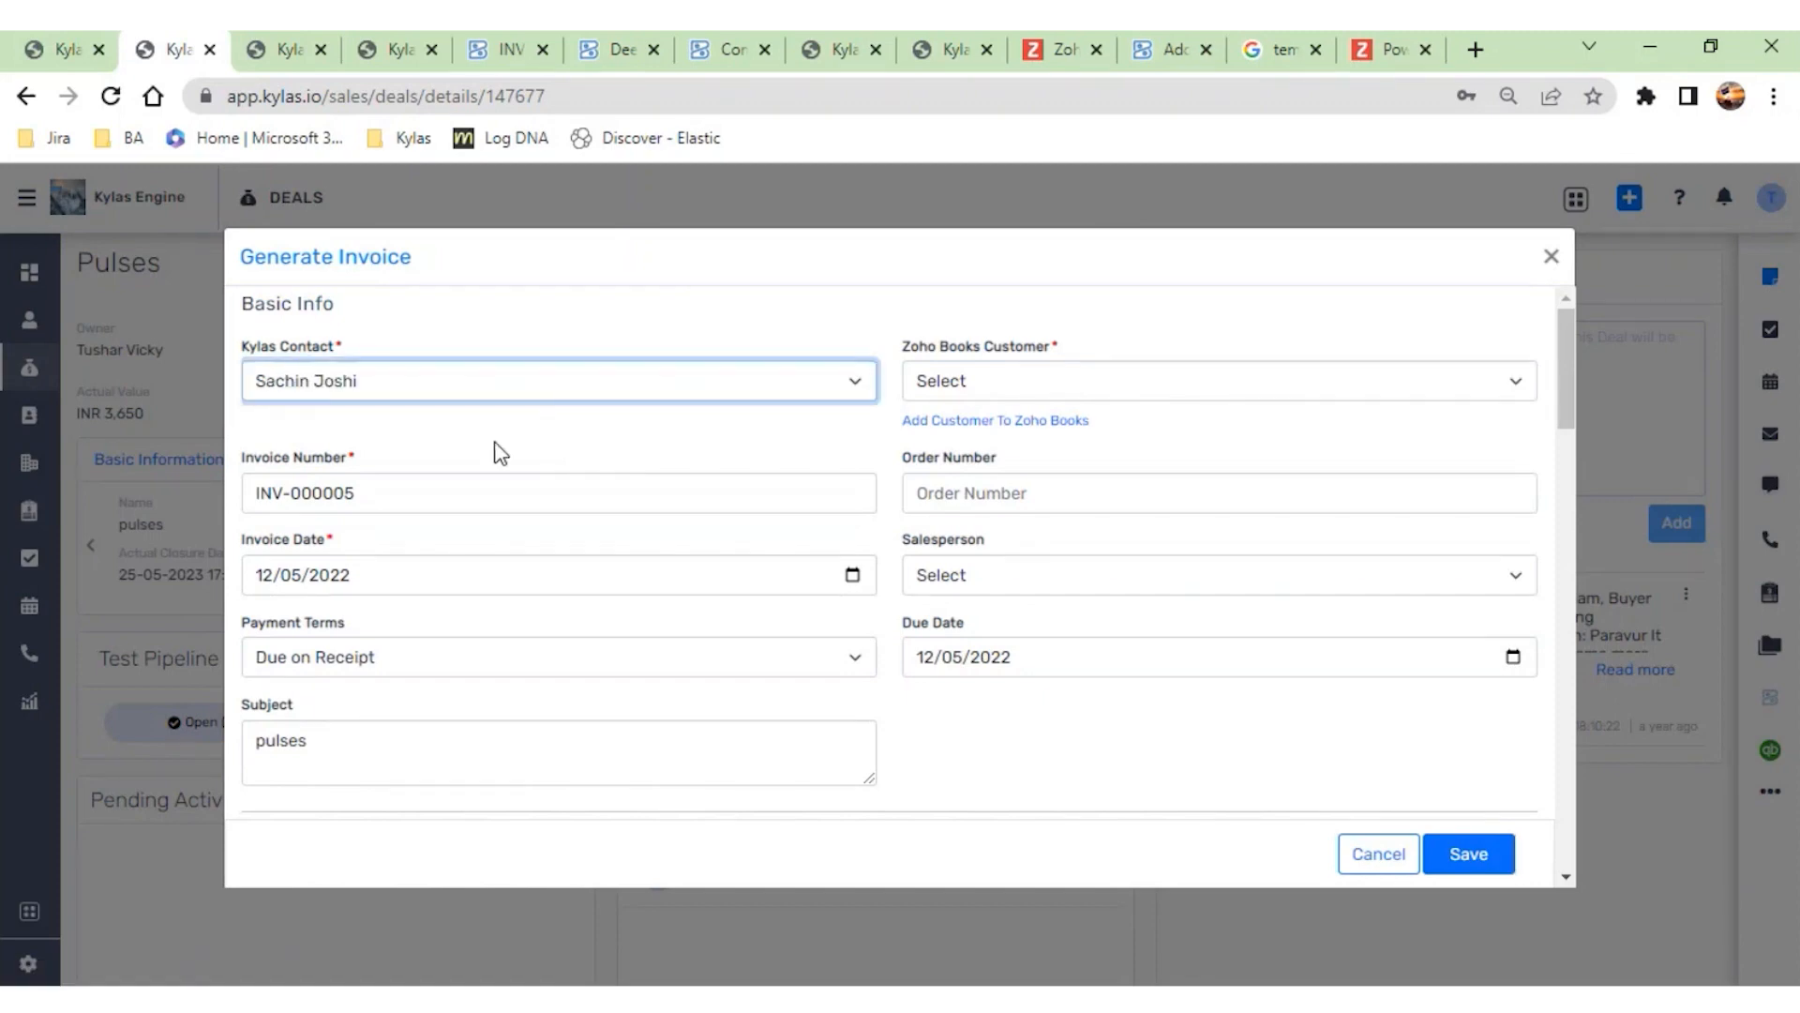
{"action": "left_click", "coordinate": [975, 422]}
- Set the new customer's type to Individual and select the deal's associated contact as the Kylas contact
{"action": "scroll", "coordinate": [663, 540], "scroll_direction": "down", "scroll_amount": 2}
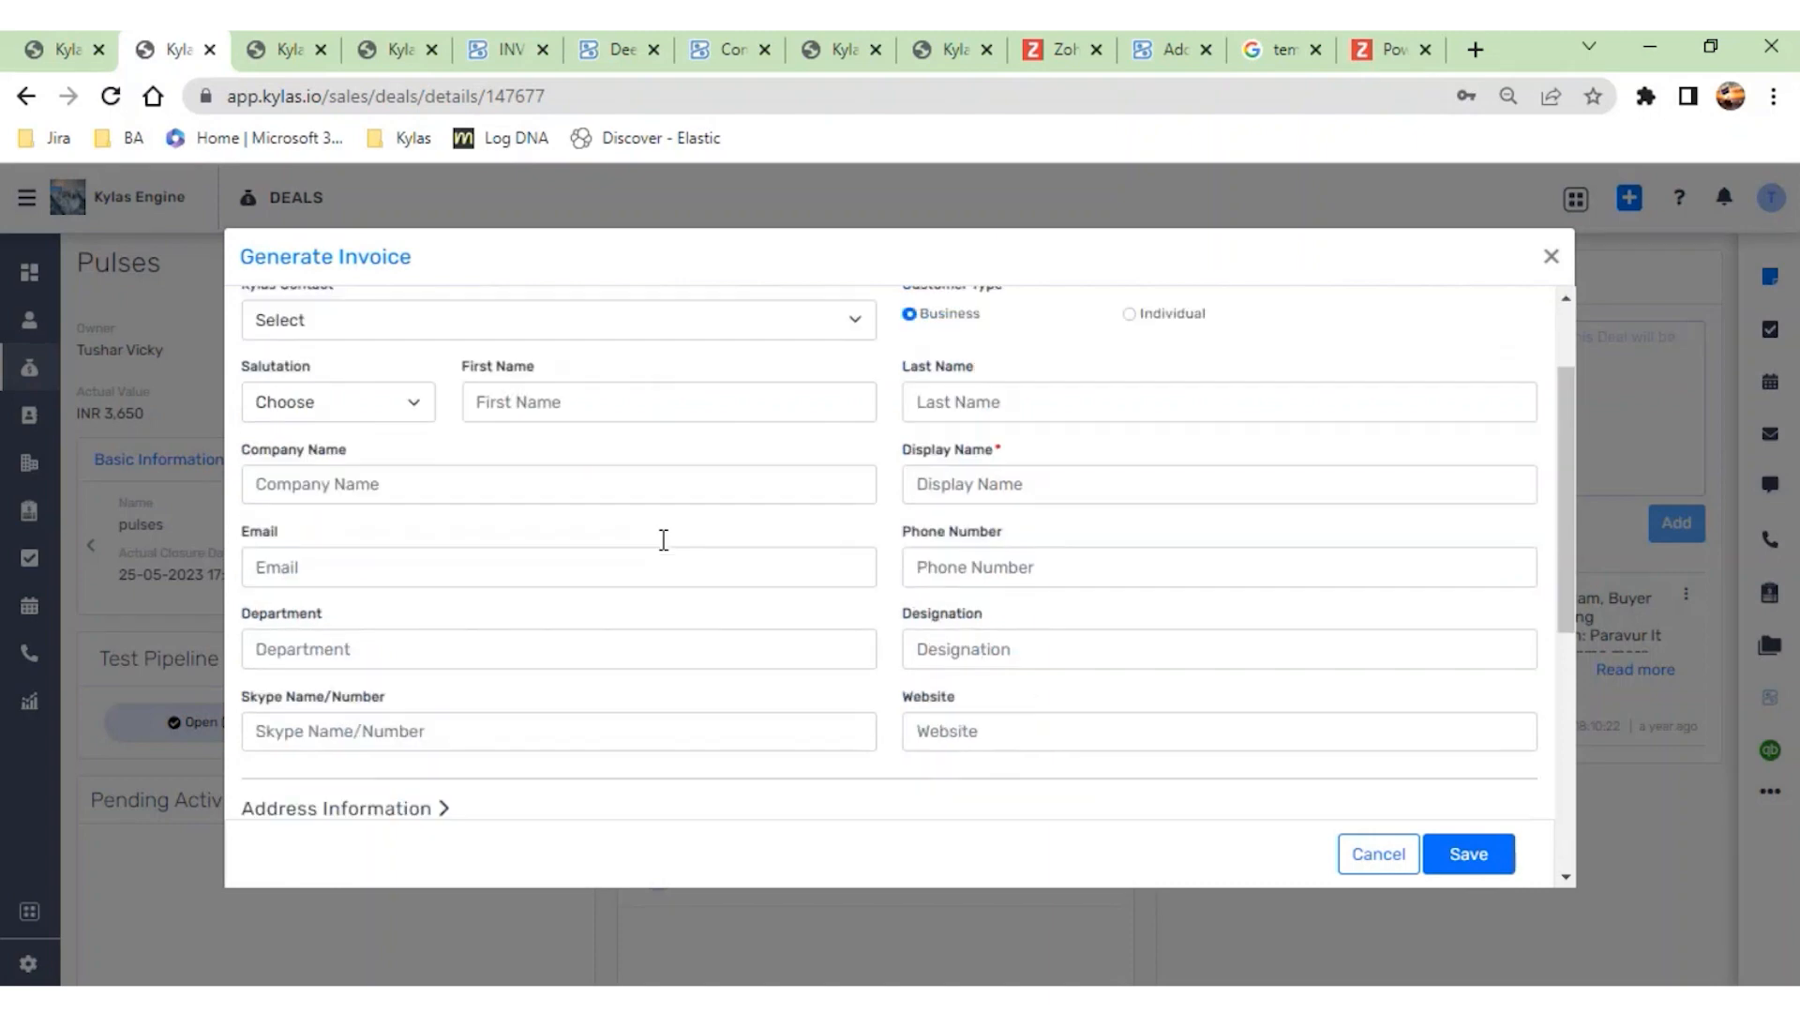
{"action": "left_click", "coordinate": [1129, 313]}
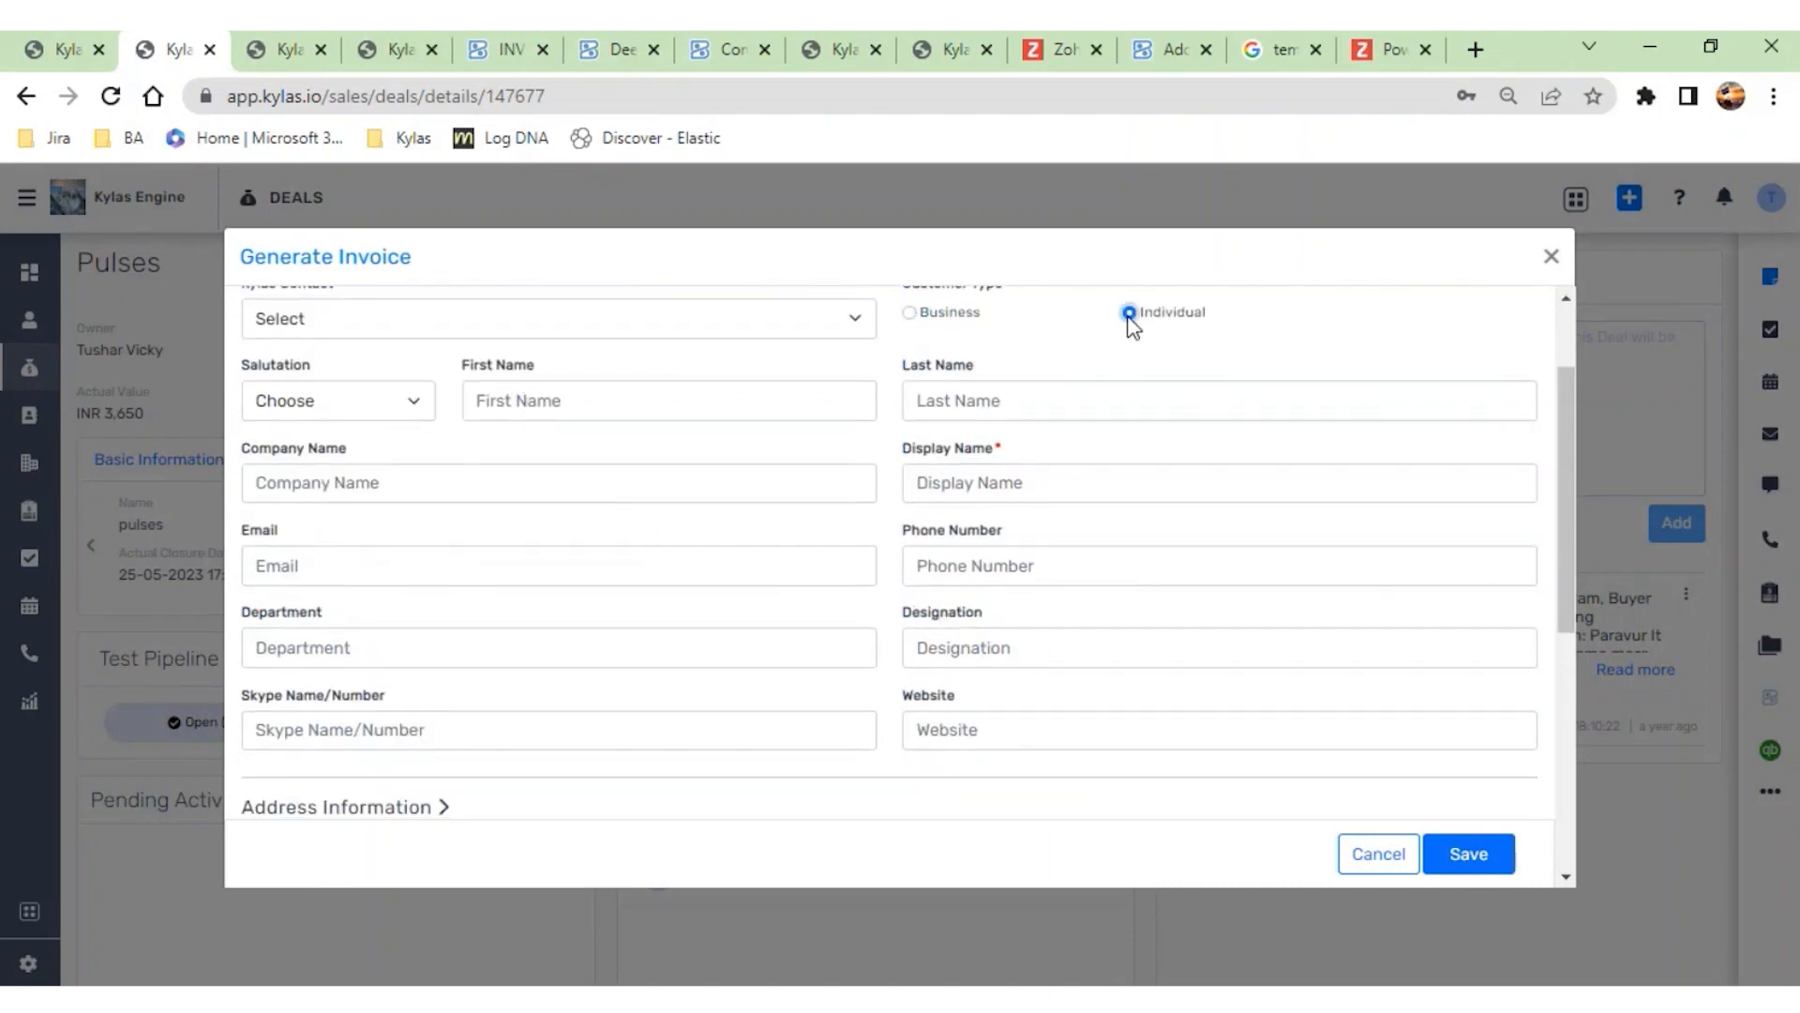
{"action": "scroll", "coordinate": [865, 598], "scroll_direction": "down", "scroll_amount": 5}
{"action": "scroll", "coordinate": [865, 598], "scroll_direction": "up", "scroll_amount": 10}
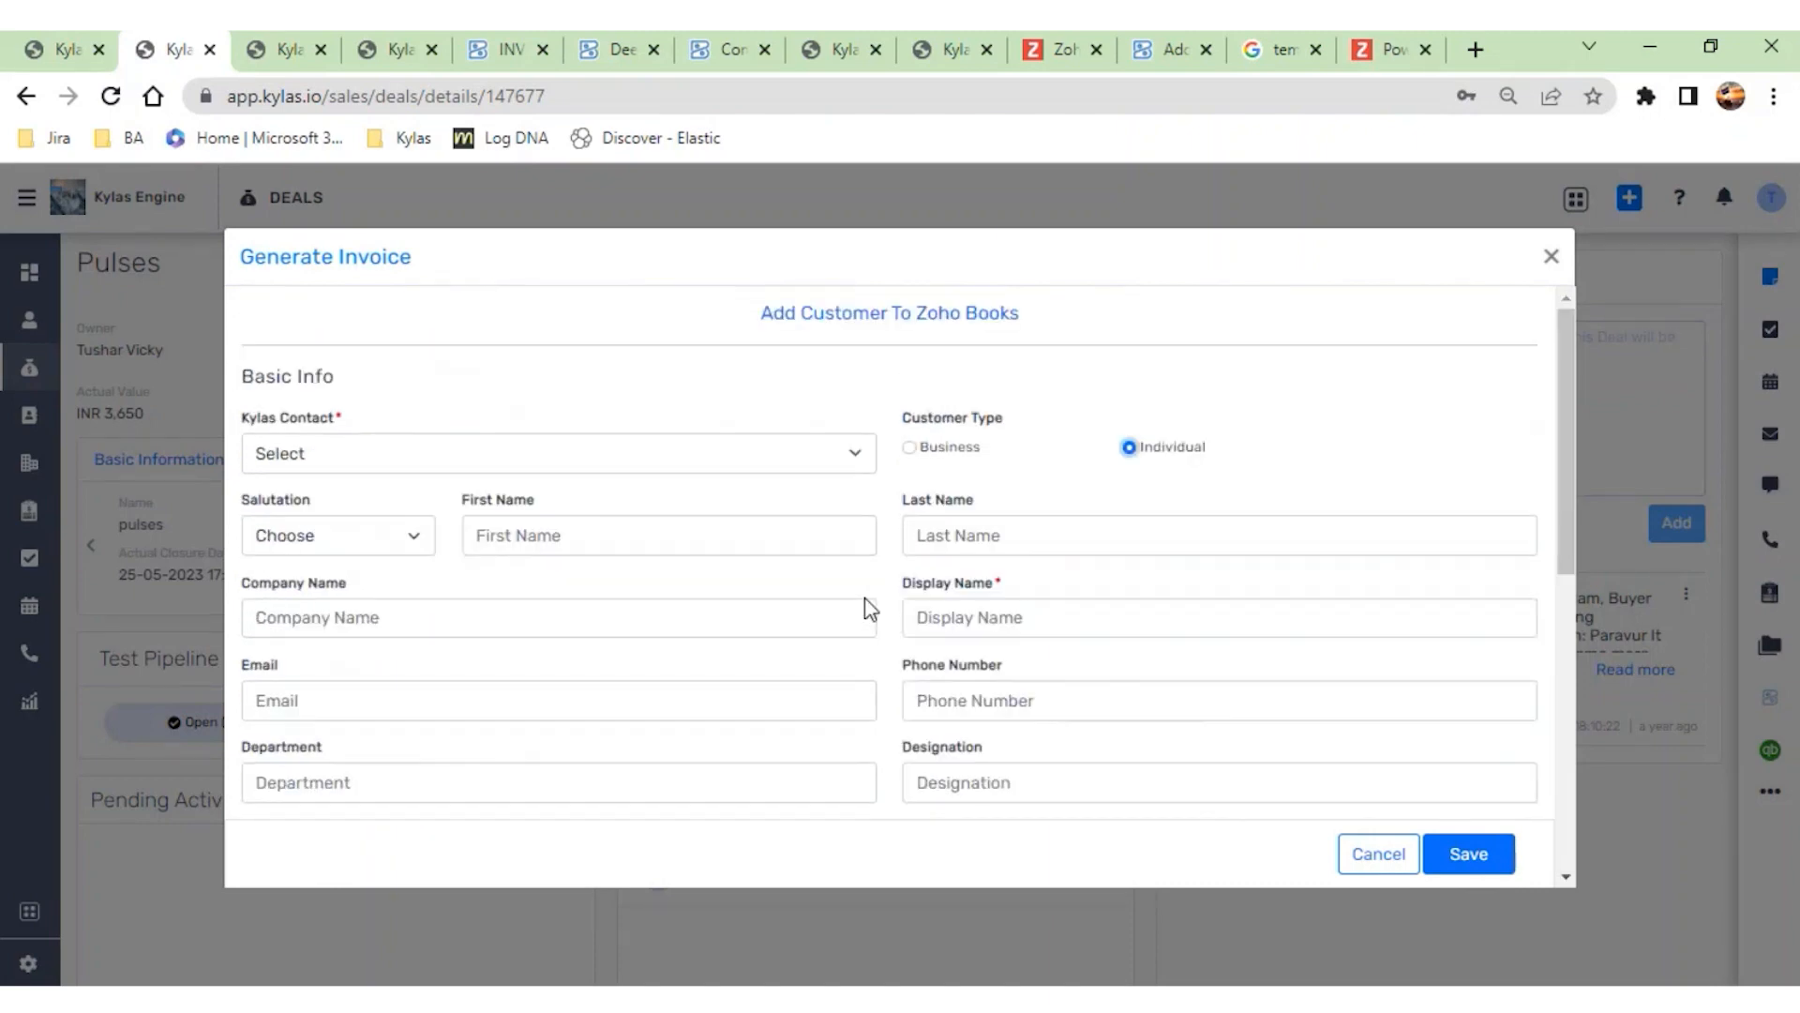
{"action": "left_click", "coordinate": [976, 315]}
{"action": "left_click", "coordinate": [673, 468]}
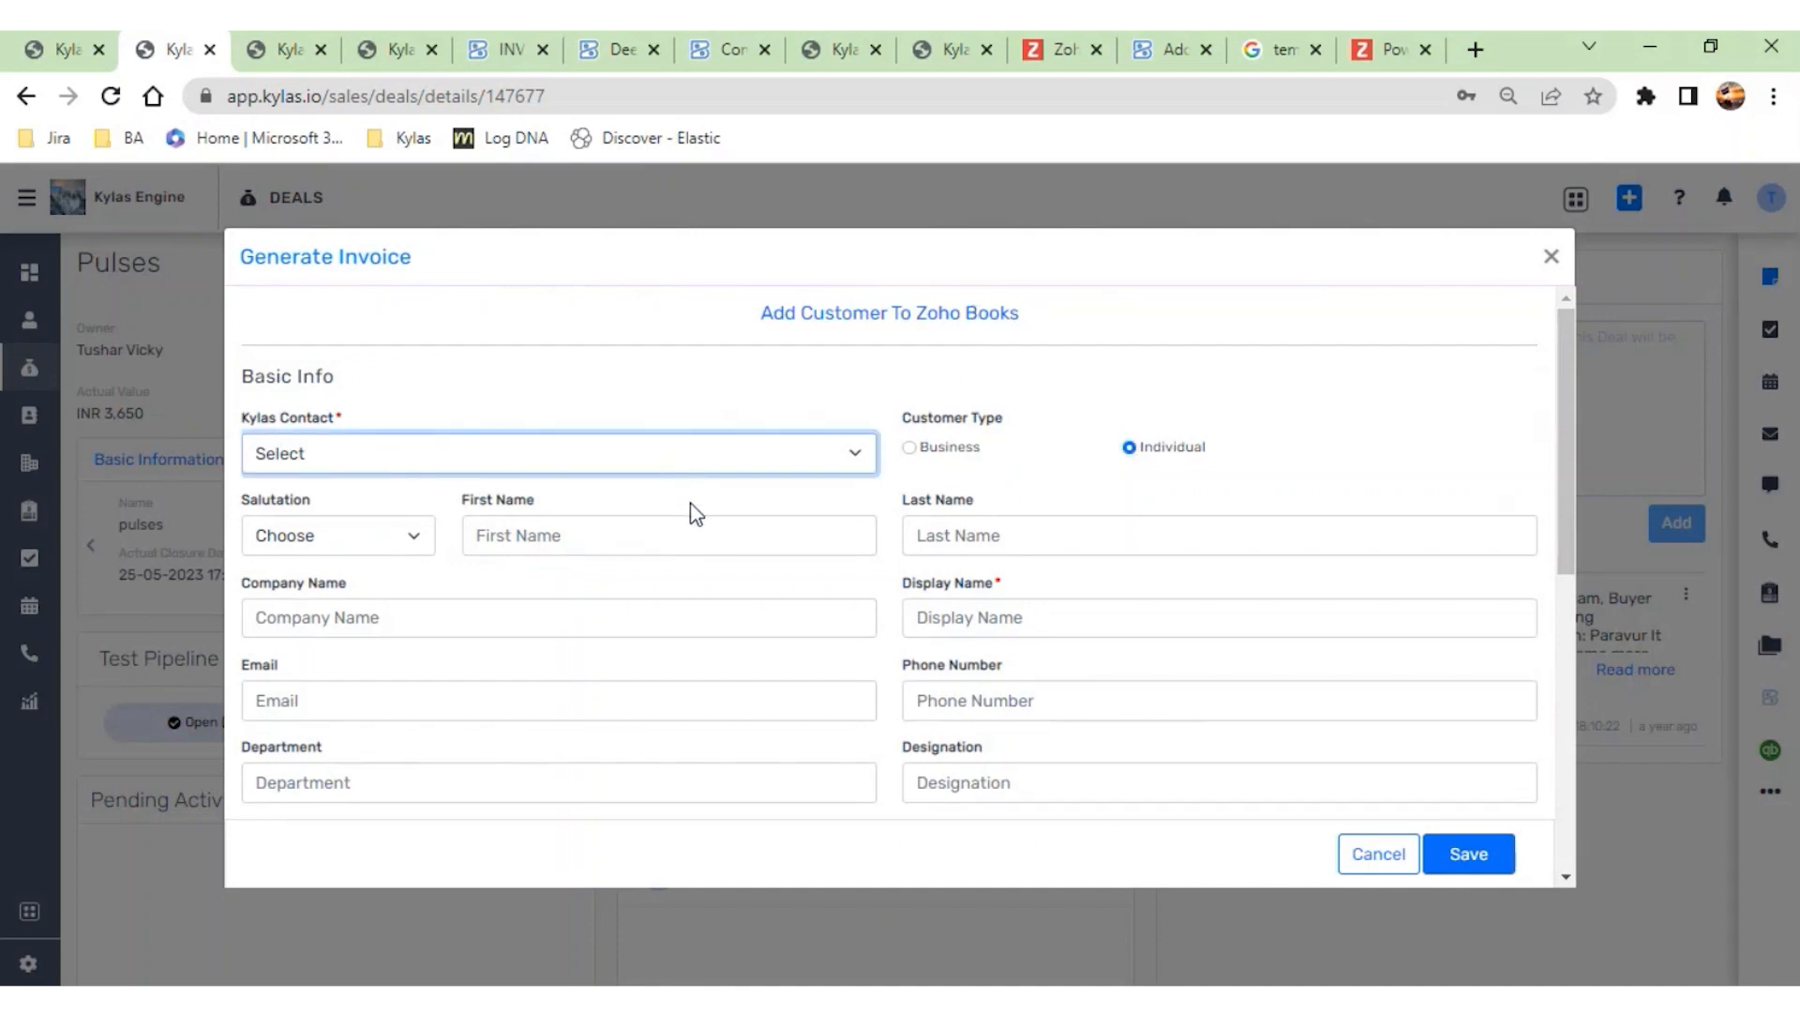
{"action": "left_click", "coordinate": [367, 507]}
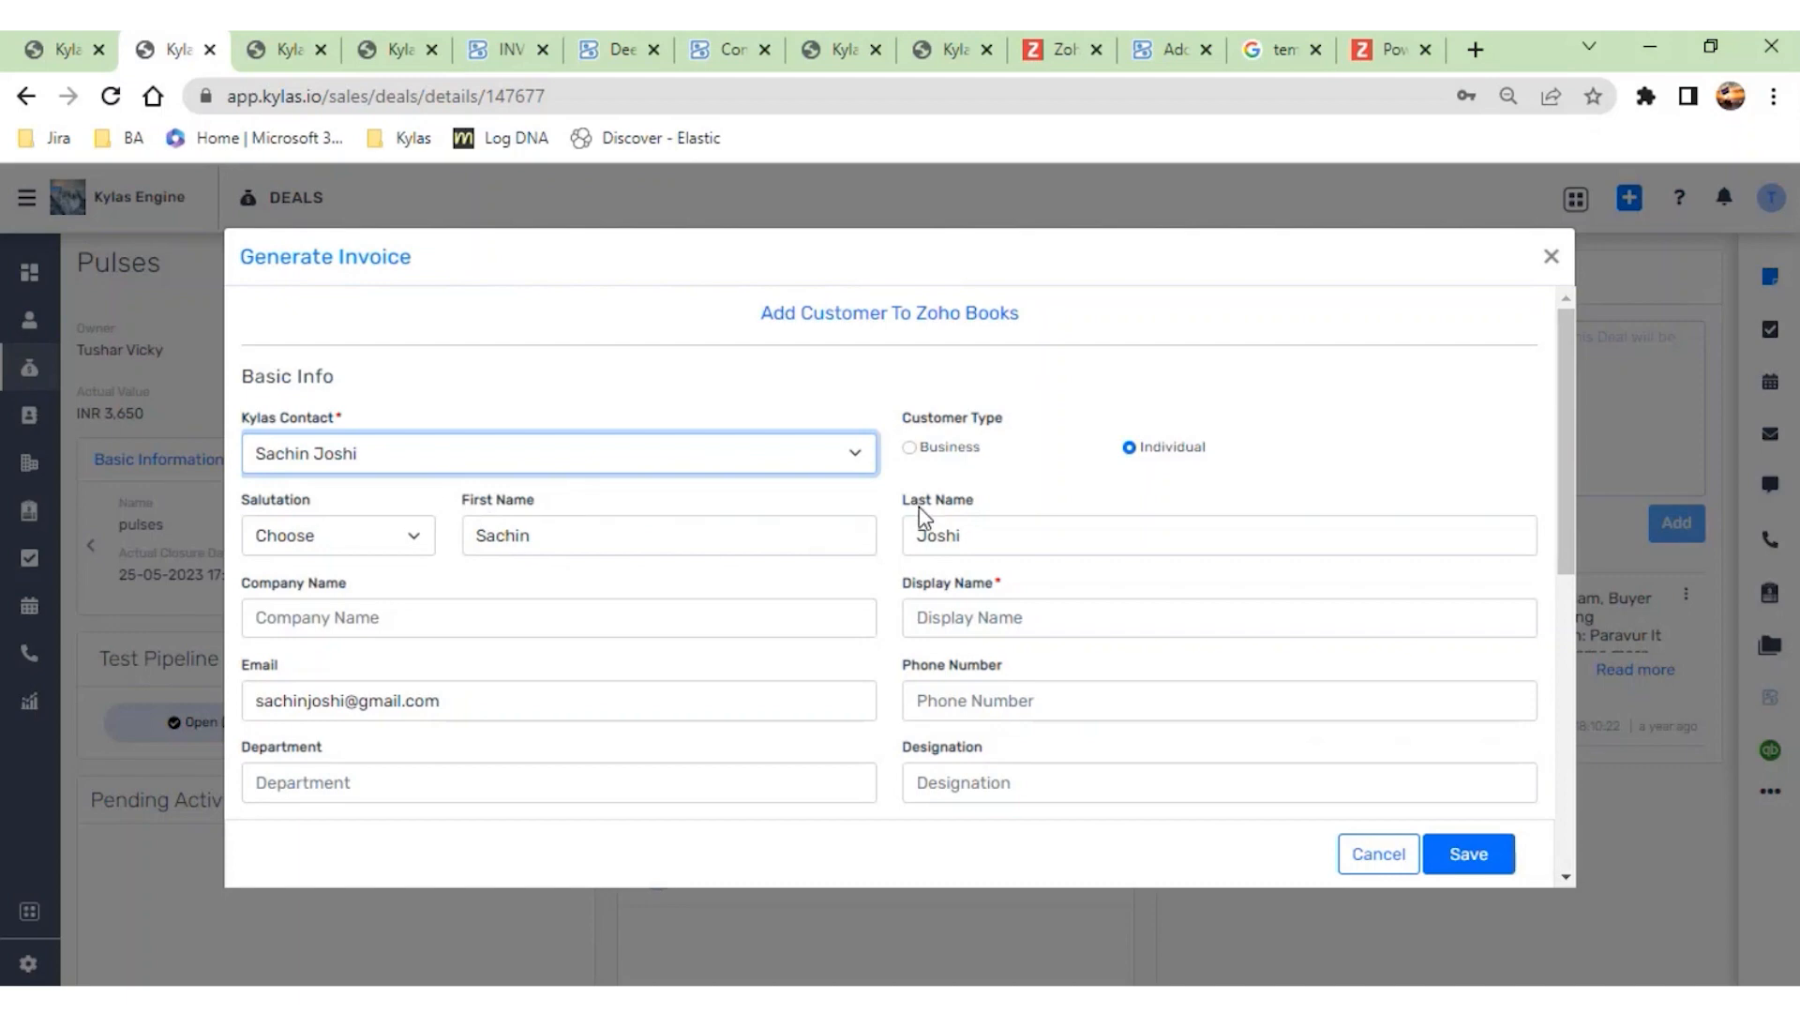
- Review the customer form's fields and enter the contact's first name as the display name
{"action": "scroll", "coordinate": [823, 603], "scroll_direction": "down", "scroll_amount": 2}
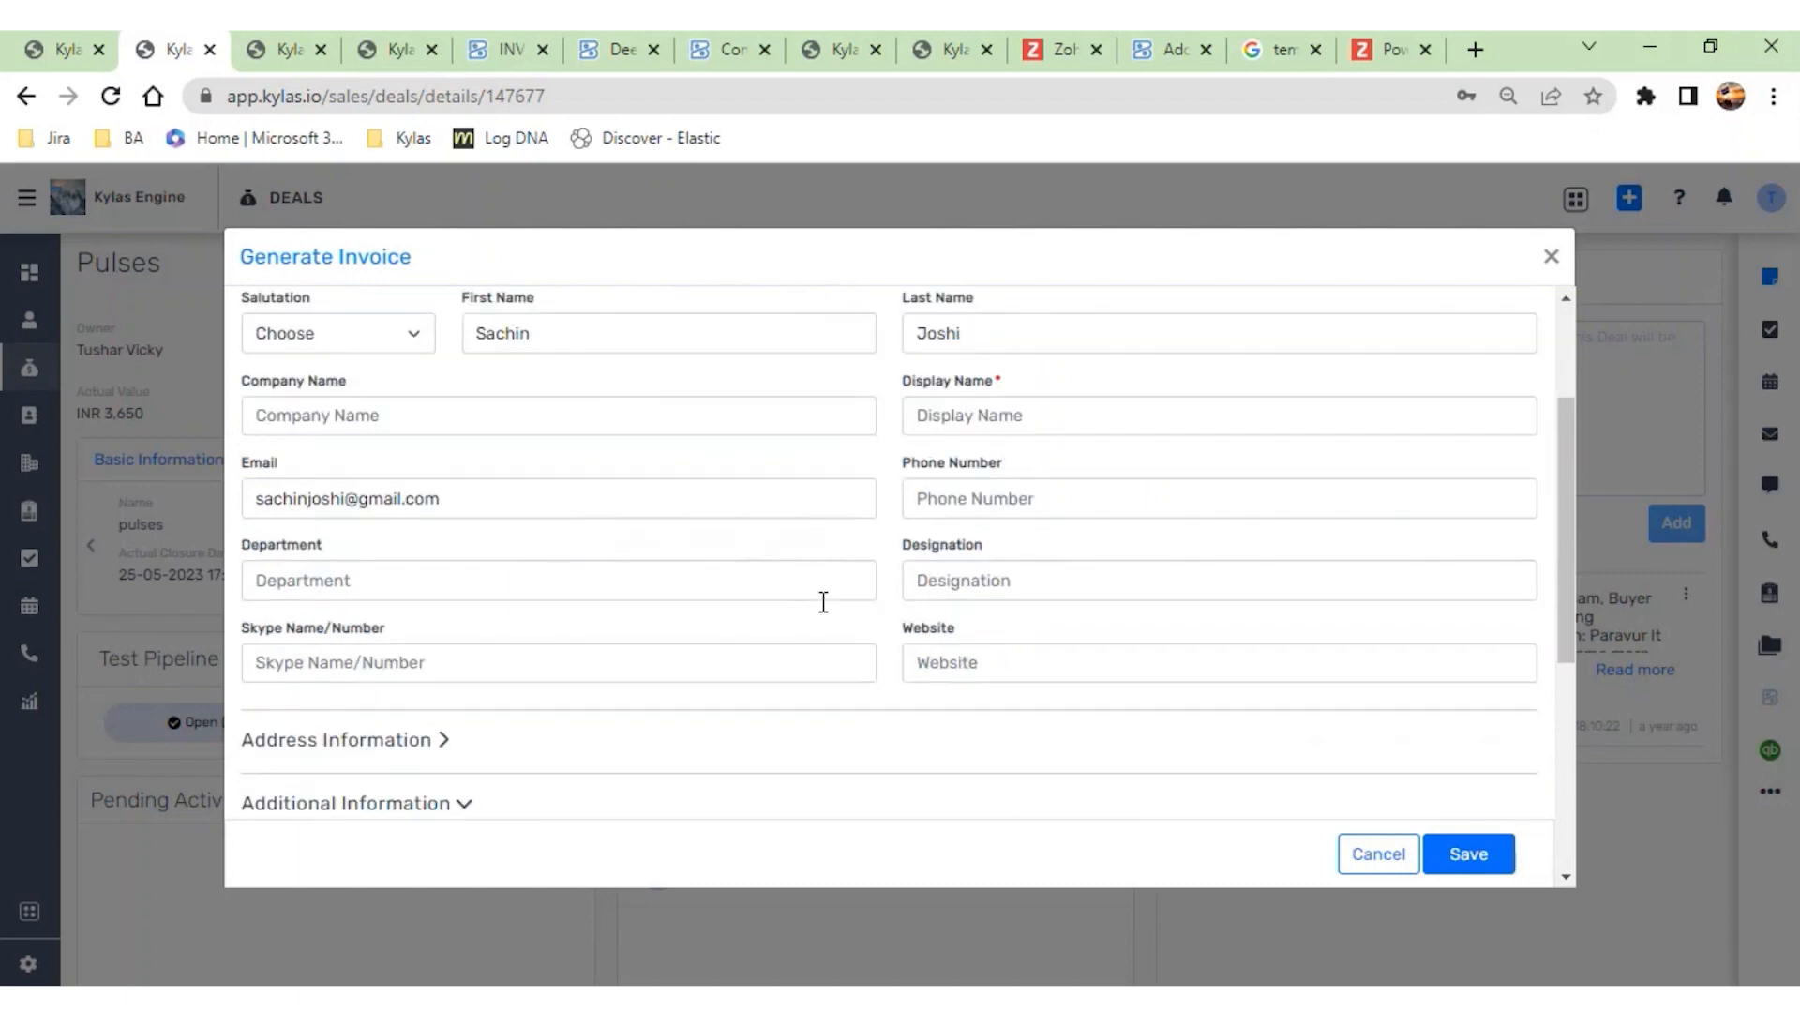
{"action": "scroll", "coordinate": [821, 483], "scroll_direction": "down", "scroll_amount": 3}
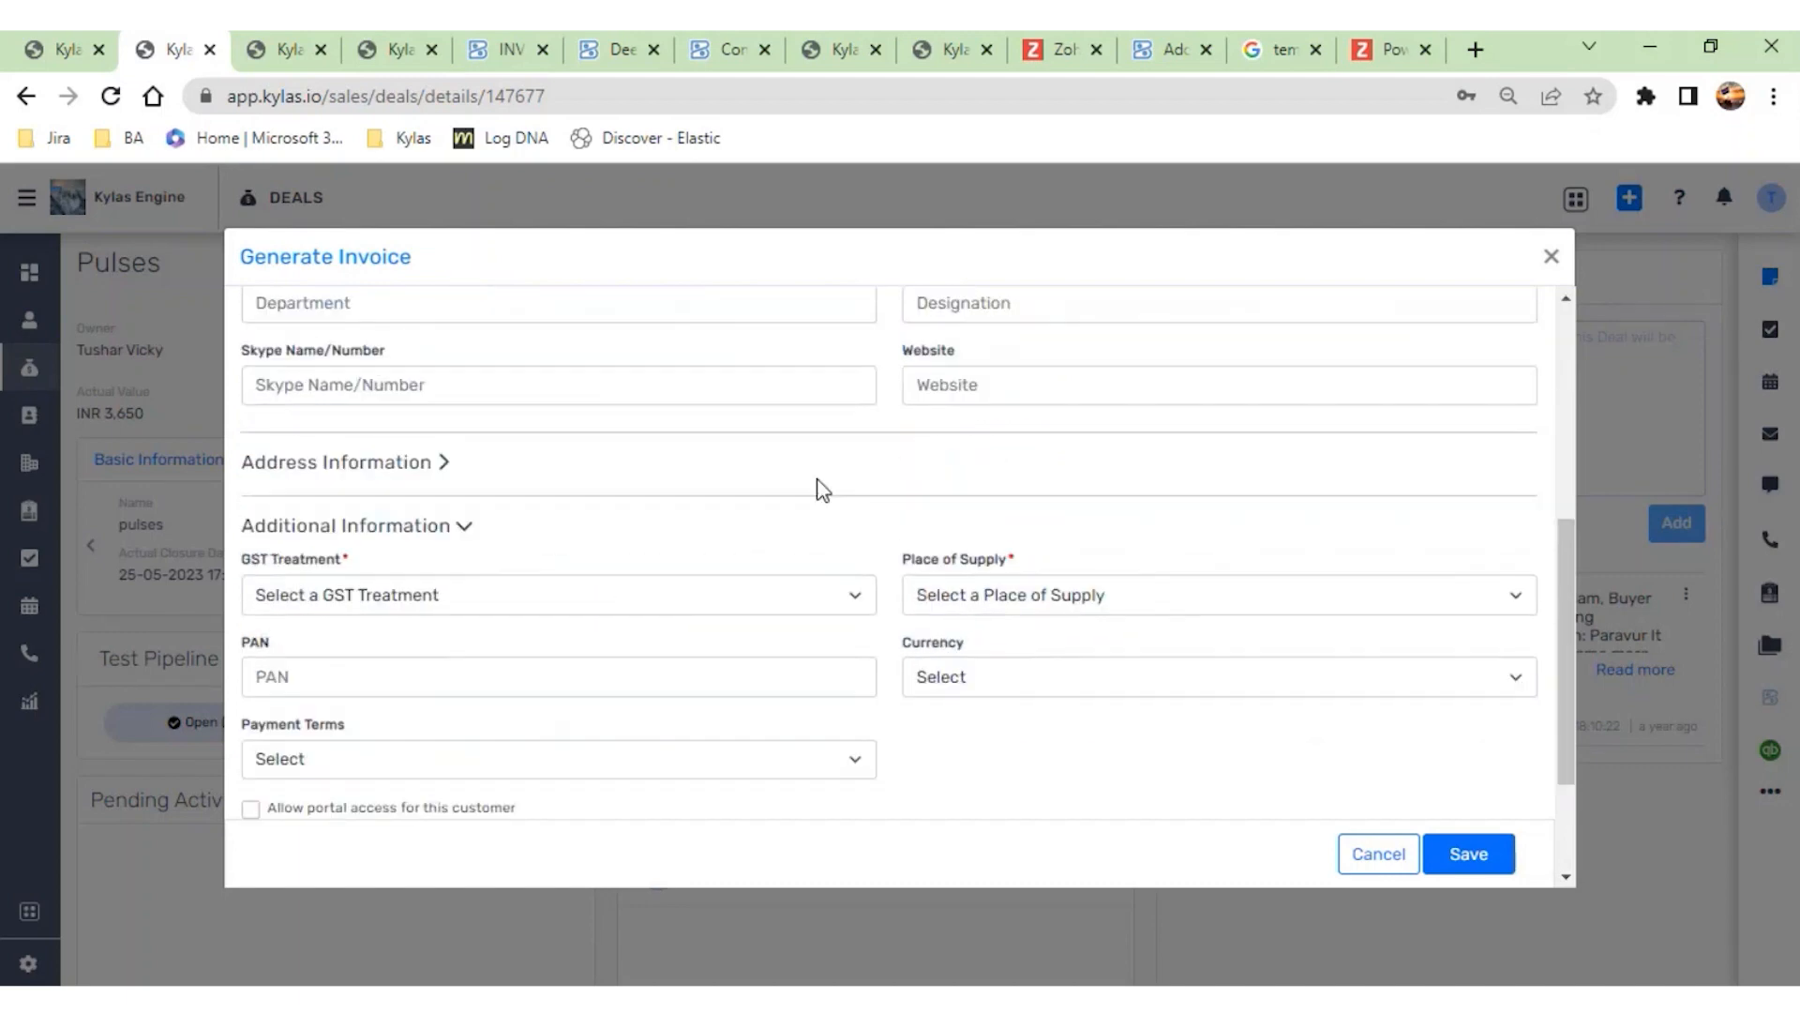
{"action": "scroll", "coordinate": [823, 491], "scroll_direction": "down", "scroll_amount": 2}
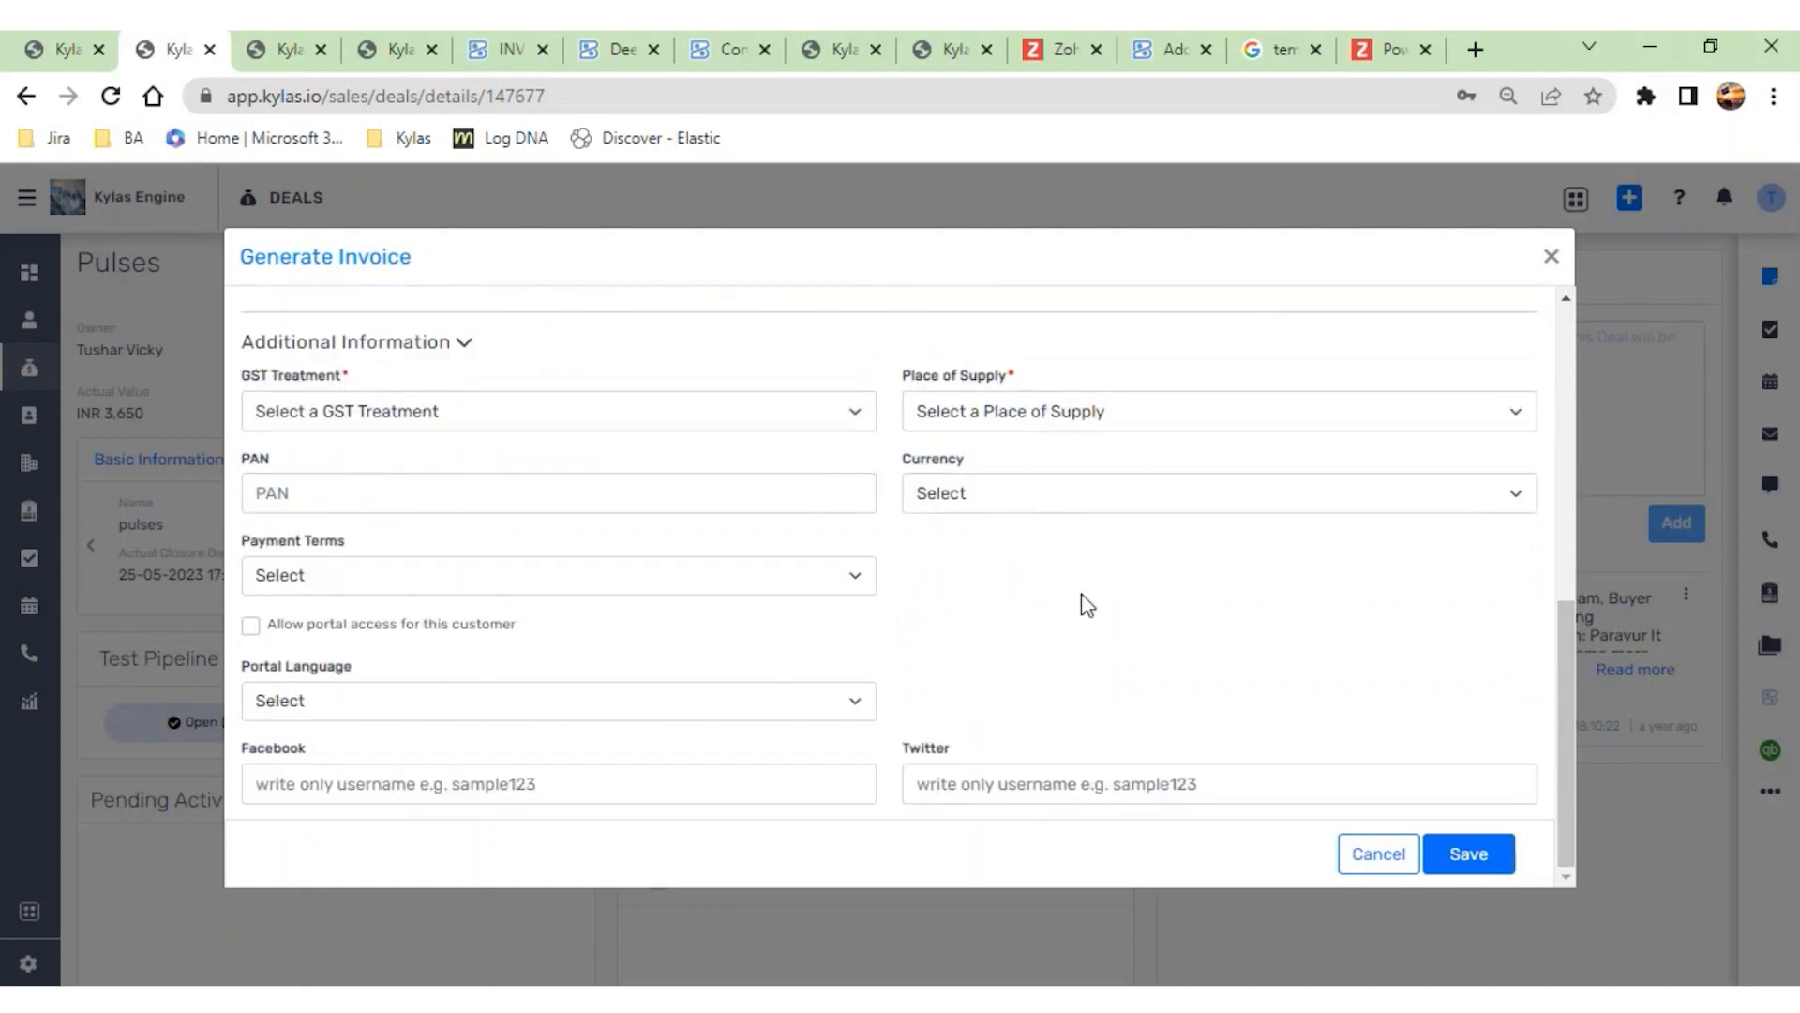
{"action": "scroll", "coordinate": [1088, 605], "scroll_direction": "up", "scroll_amount": 5}
{"action": "scroll", "coordinate": [1083, 594], "scroll_direction": "up", "scroll_amount": 1}
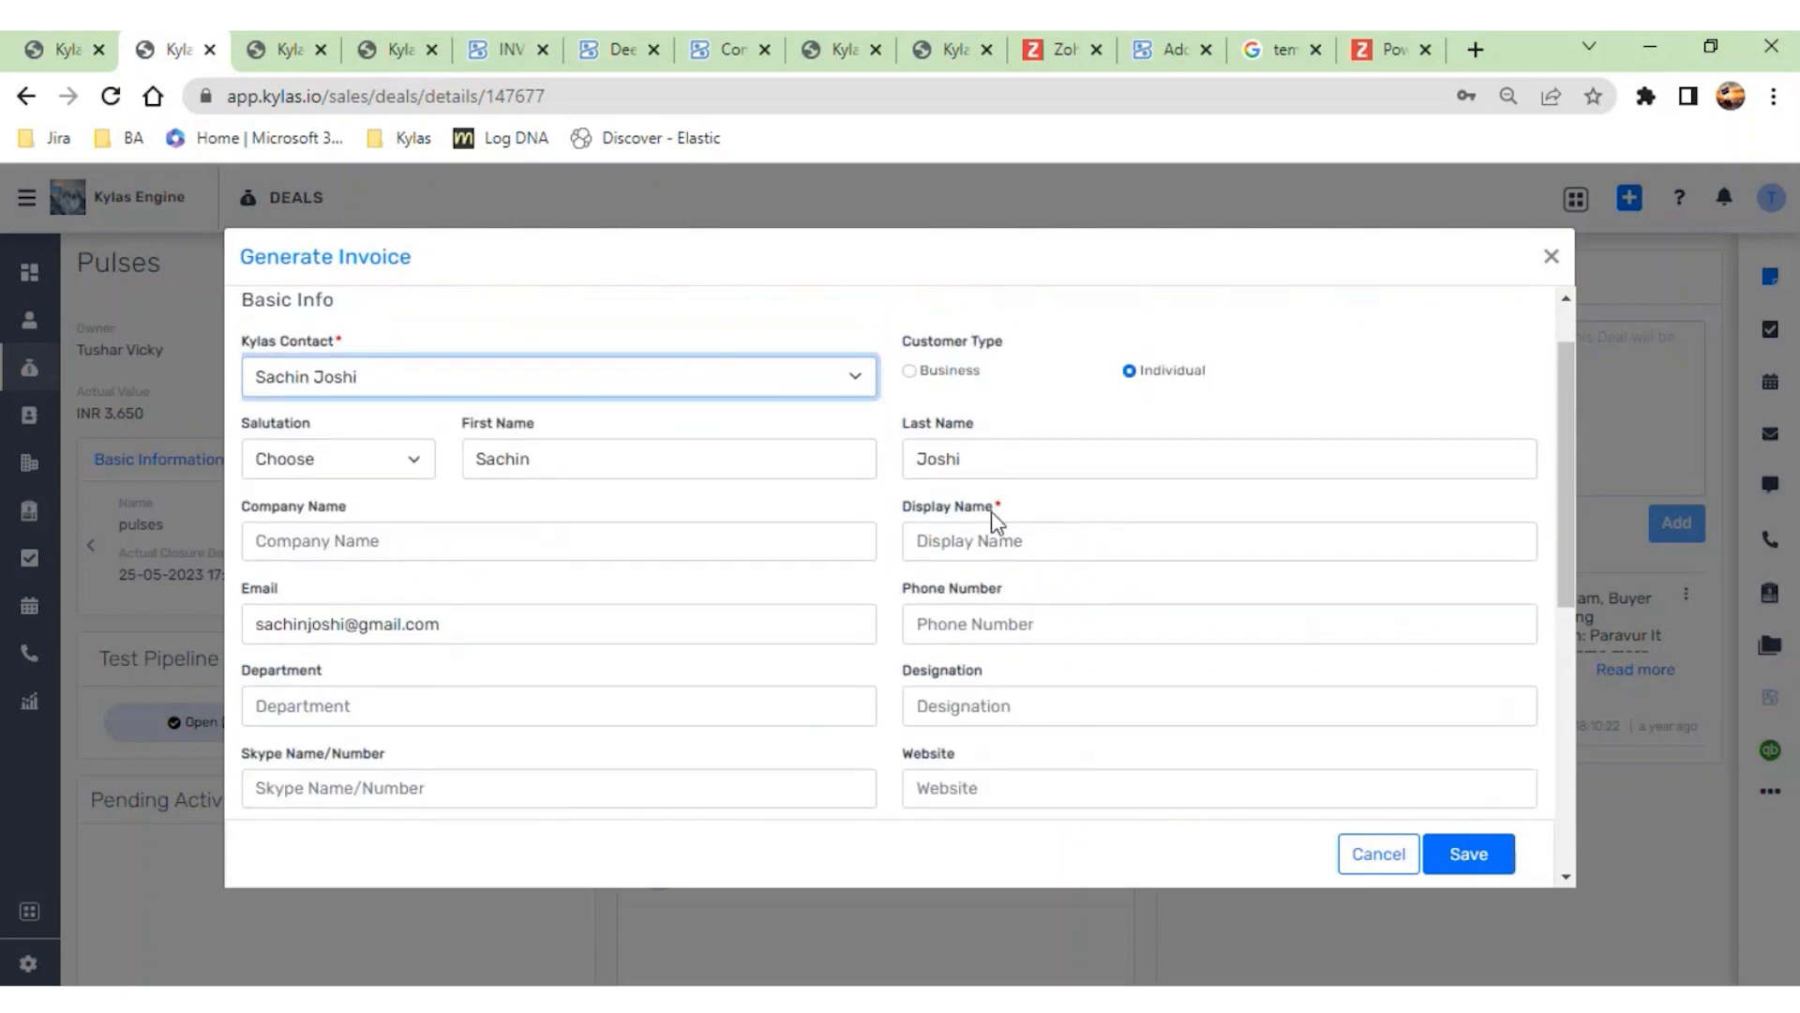
{"action": "left_click", "coordinate": [1008, 545]}
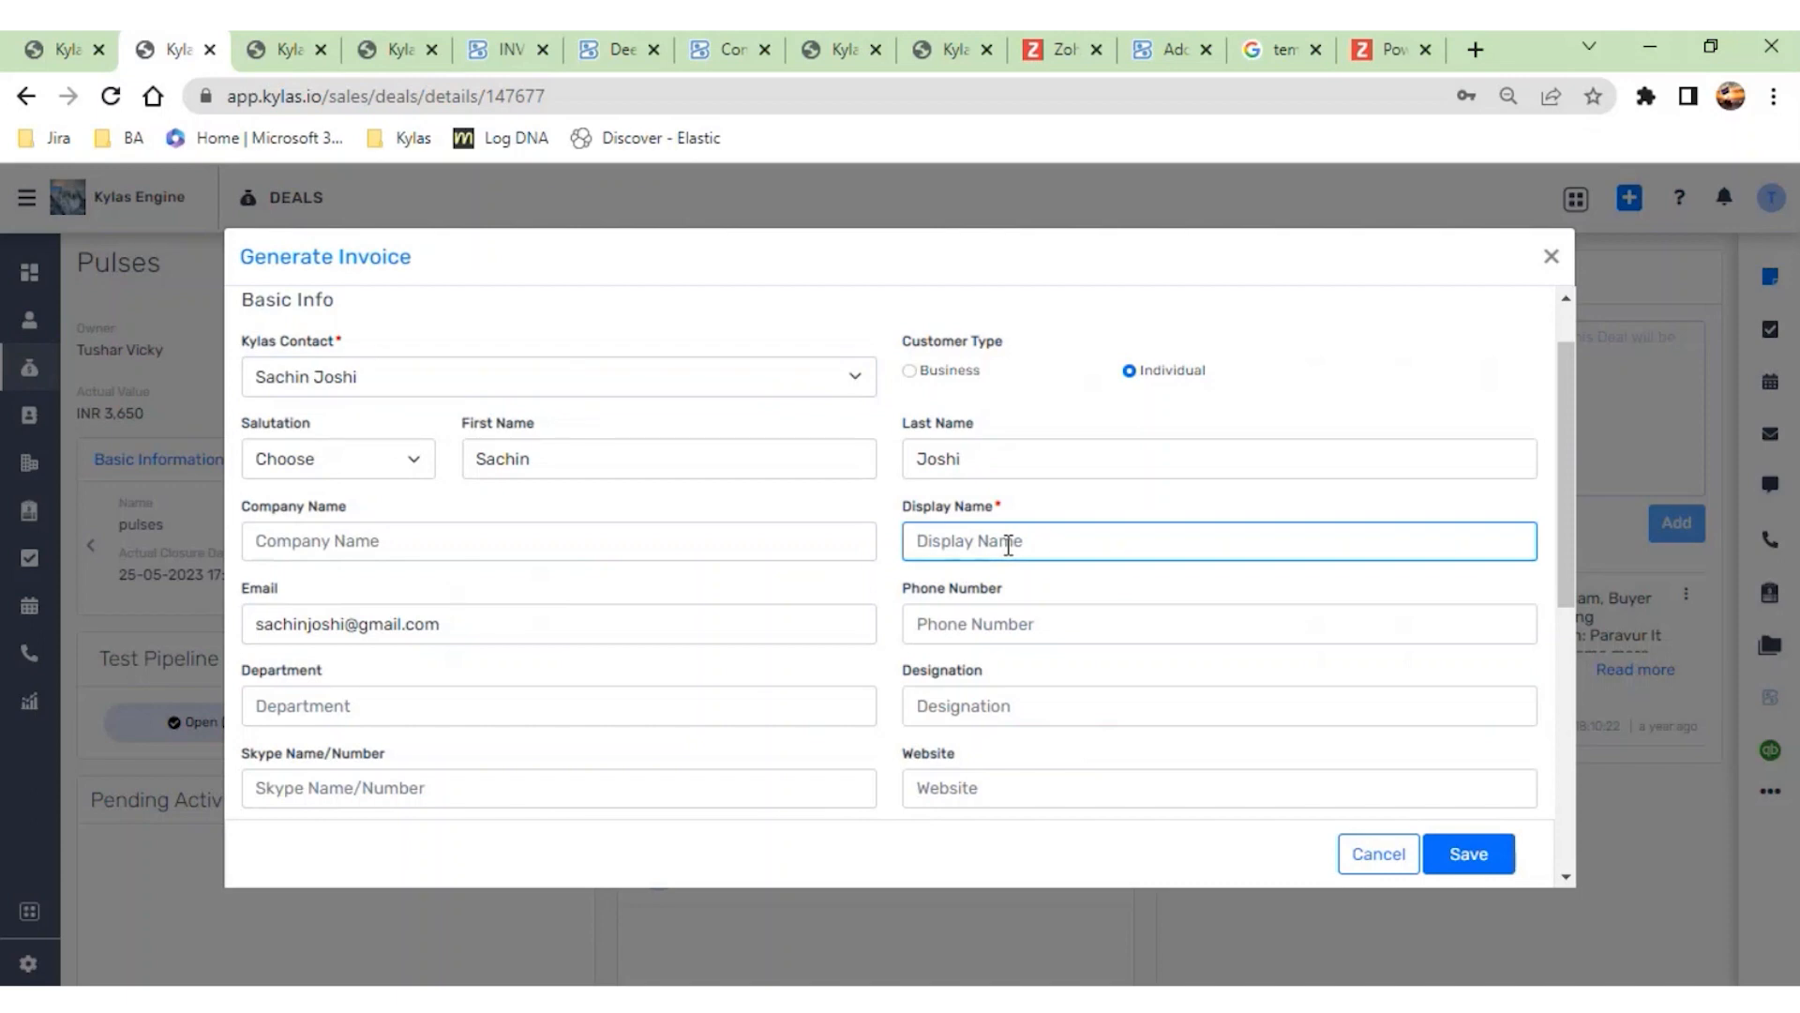
{"action": "type", "text": "Sachine"}
- Set the customer's GST treatment to Registered Business - Regular
{"action": "scroll", "coordinate": [1008, 544], "scroll_direction": "down", "scroll_amount": 8}
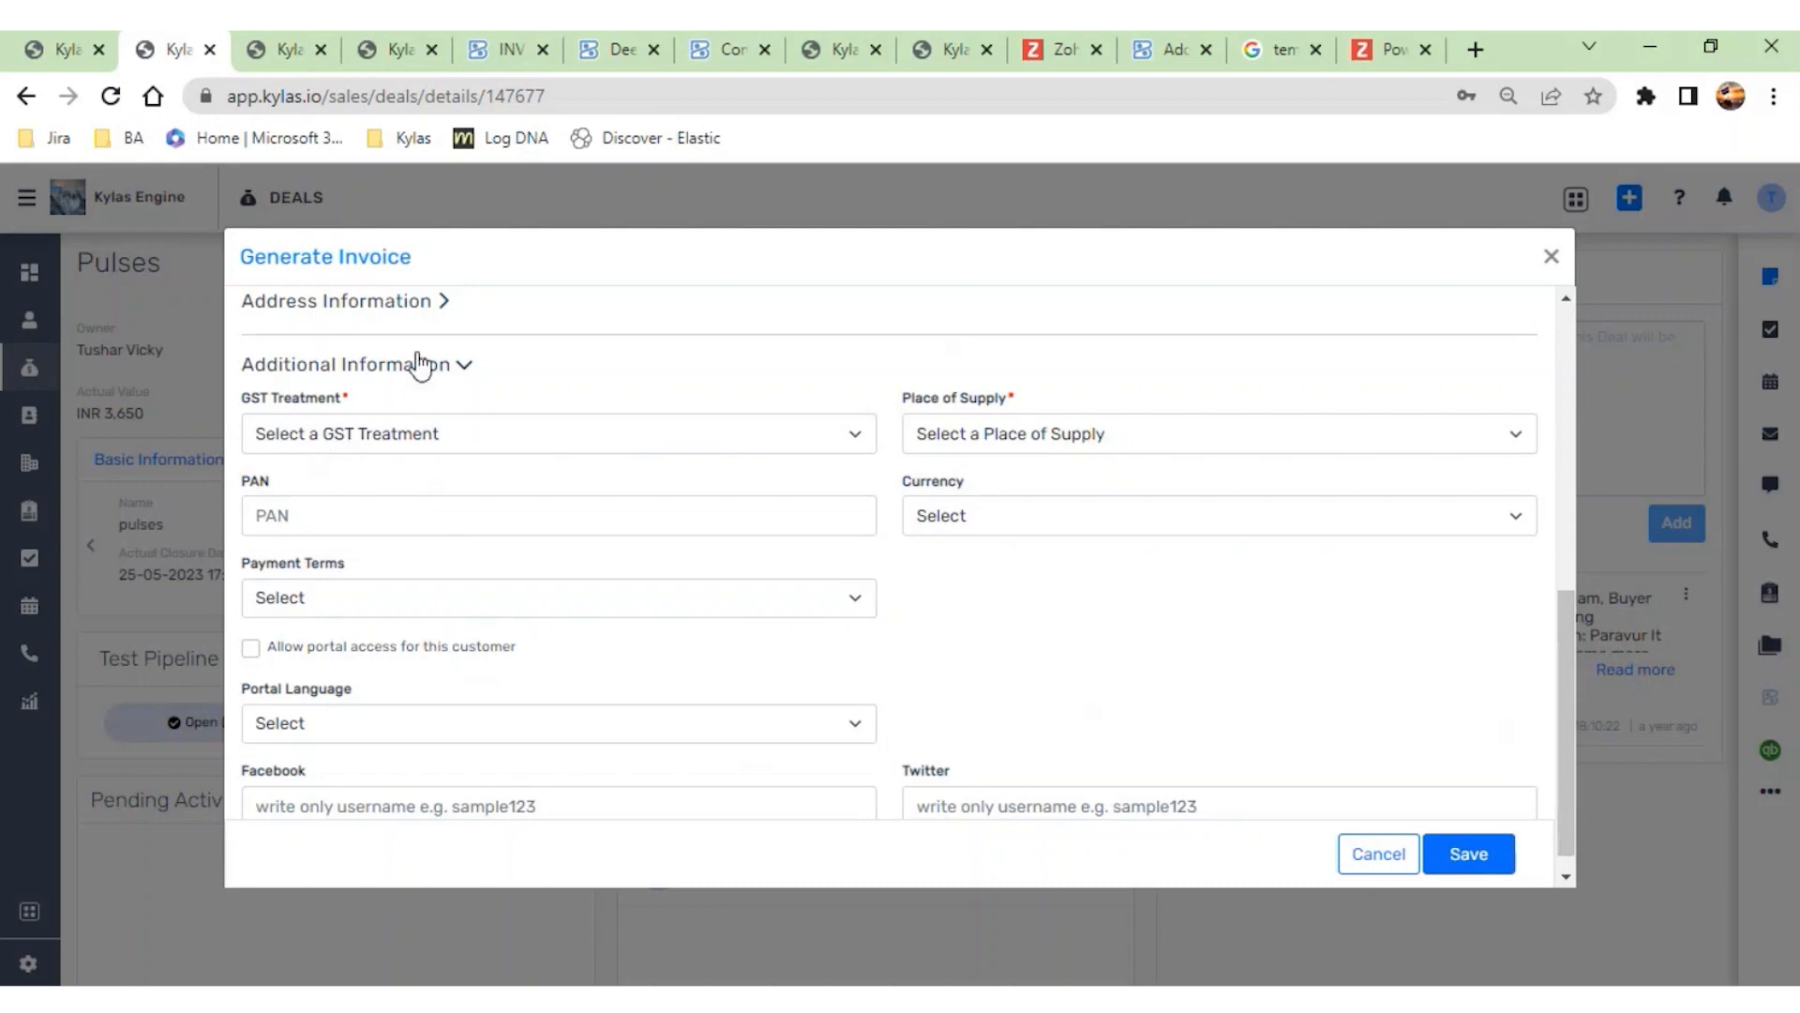
{"action": "left_click", "coordinate": [513, 448]}
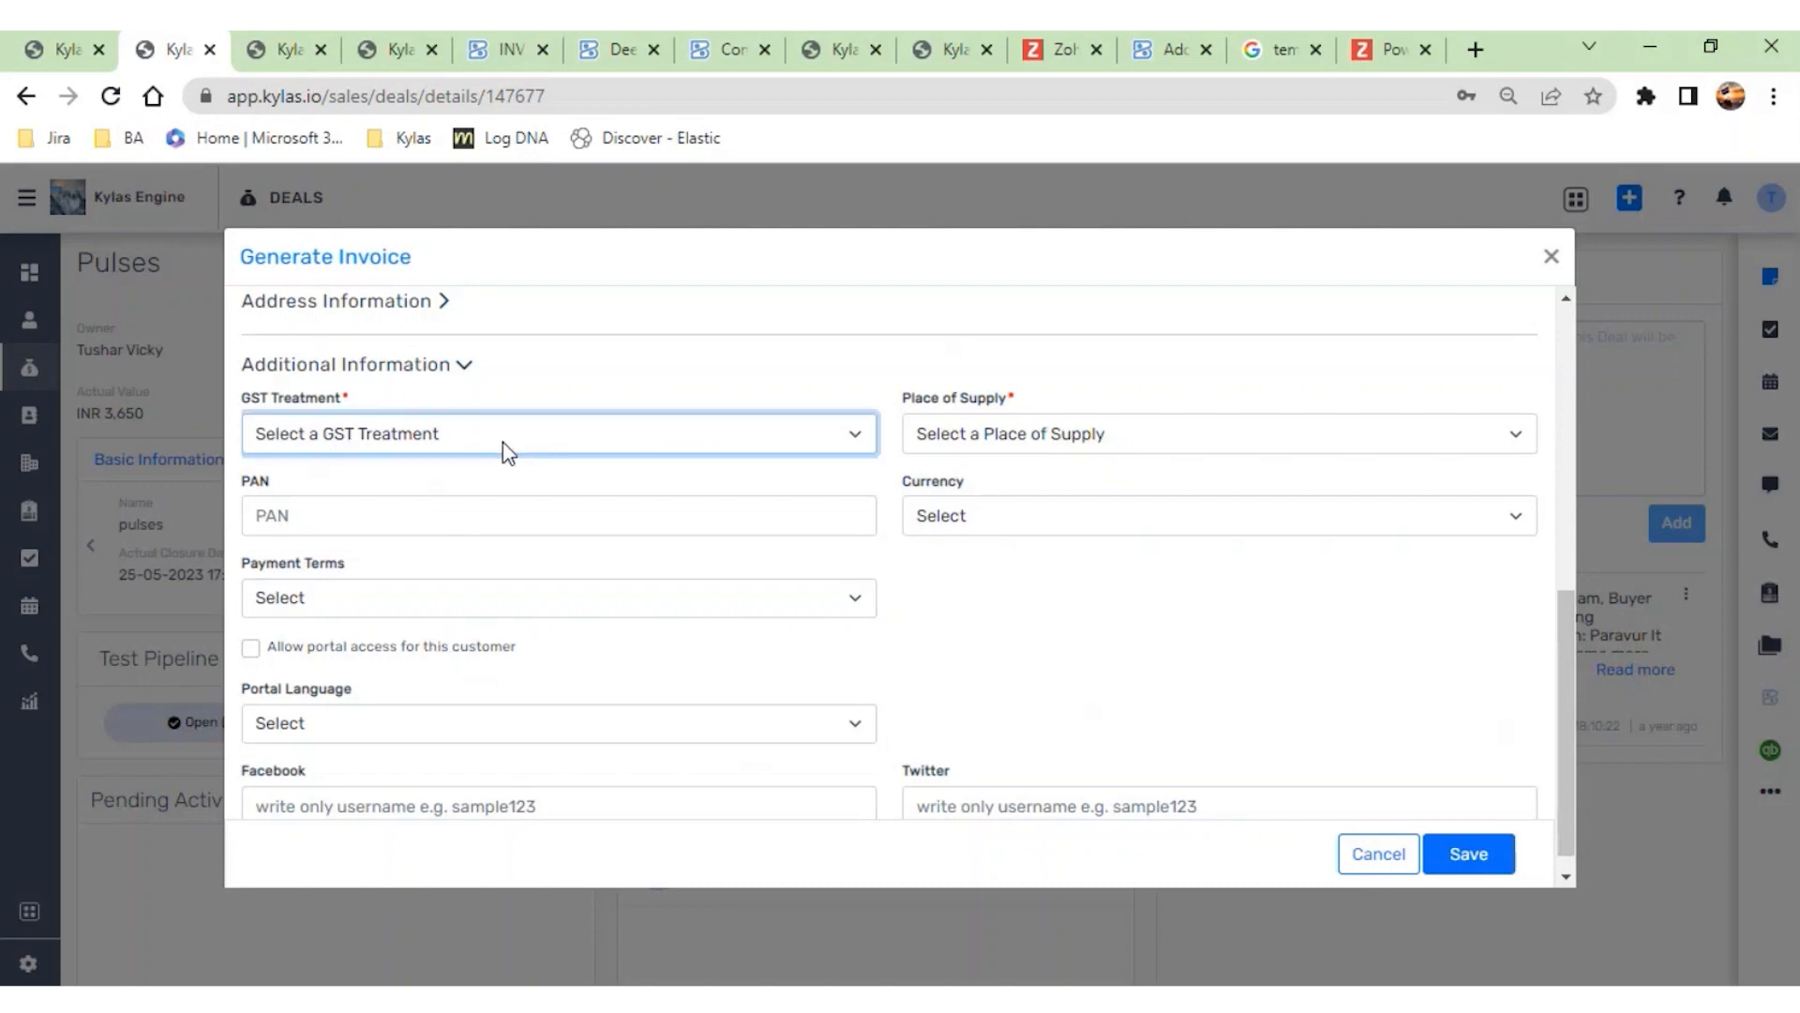
{"action": "left_click", "coordinate": [475, 489]}
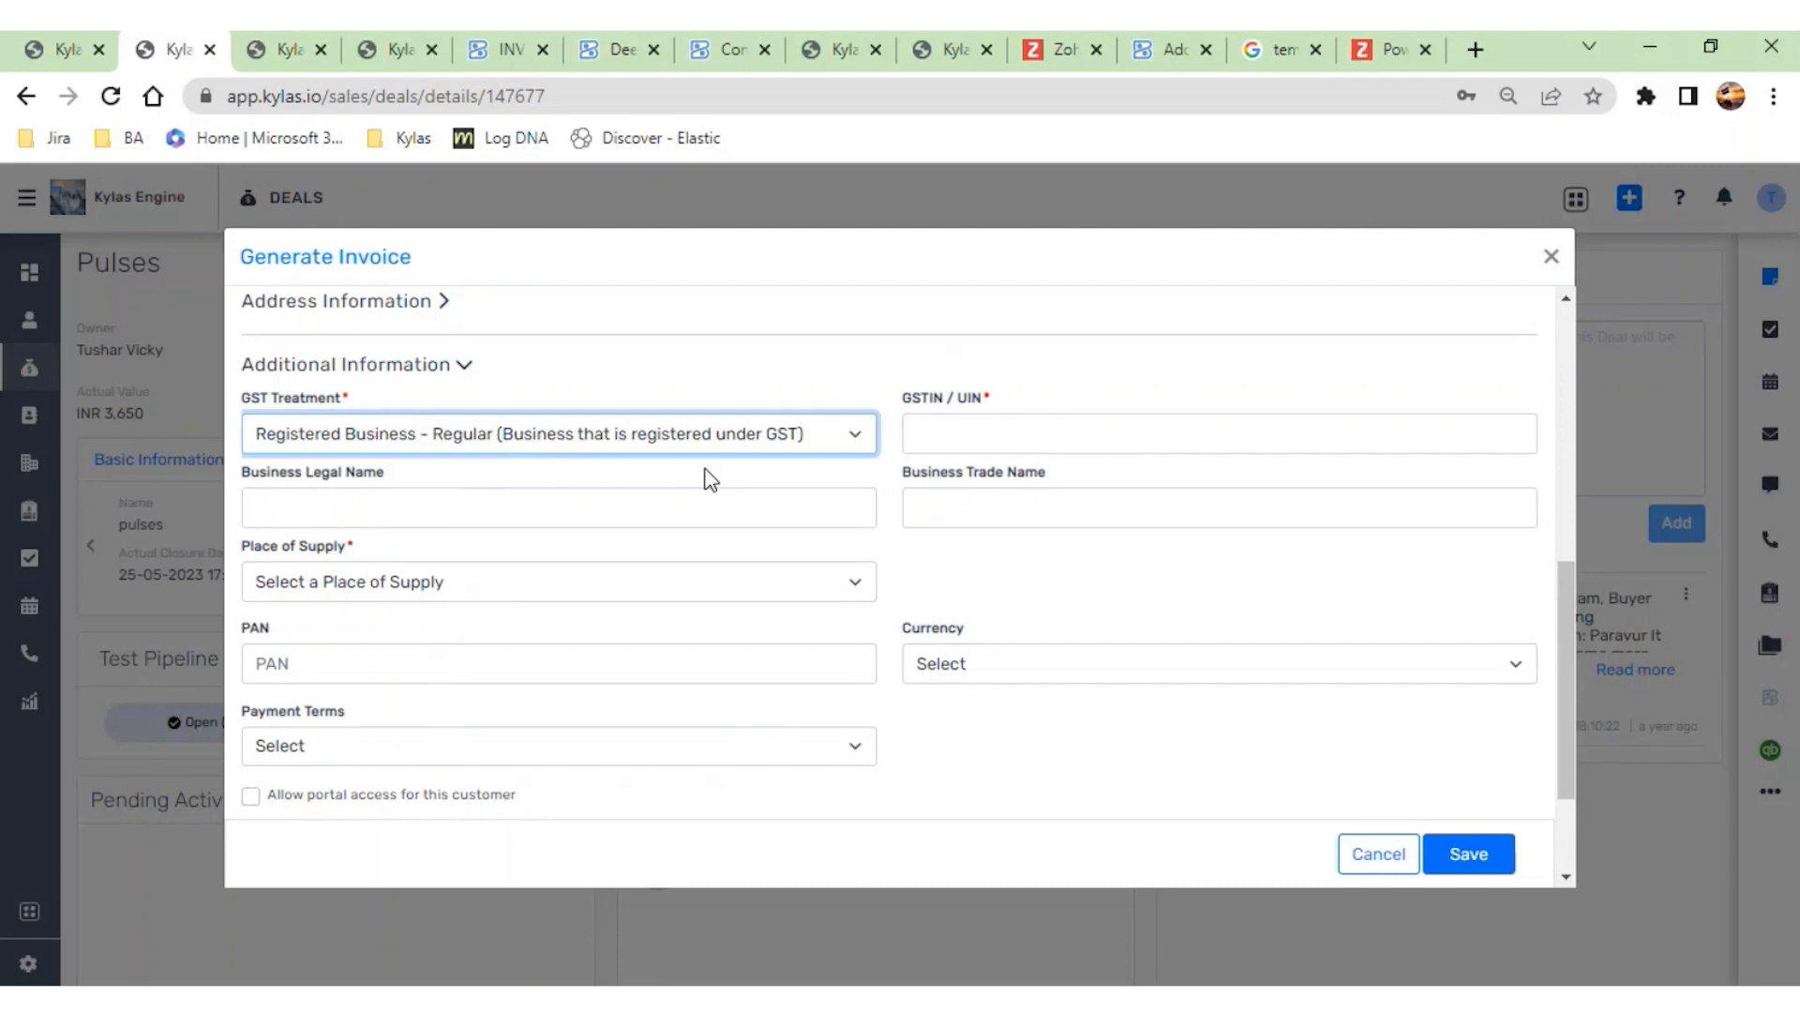
- Copy TEMP TECH's GST number from the Google search results and paste it as the customer's GSTIN / UIN
{"action": "left_click", "coordinate": [1029, 445]}
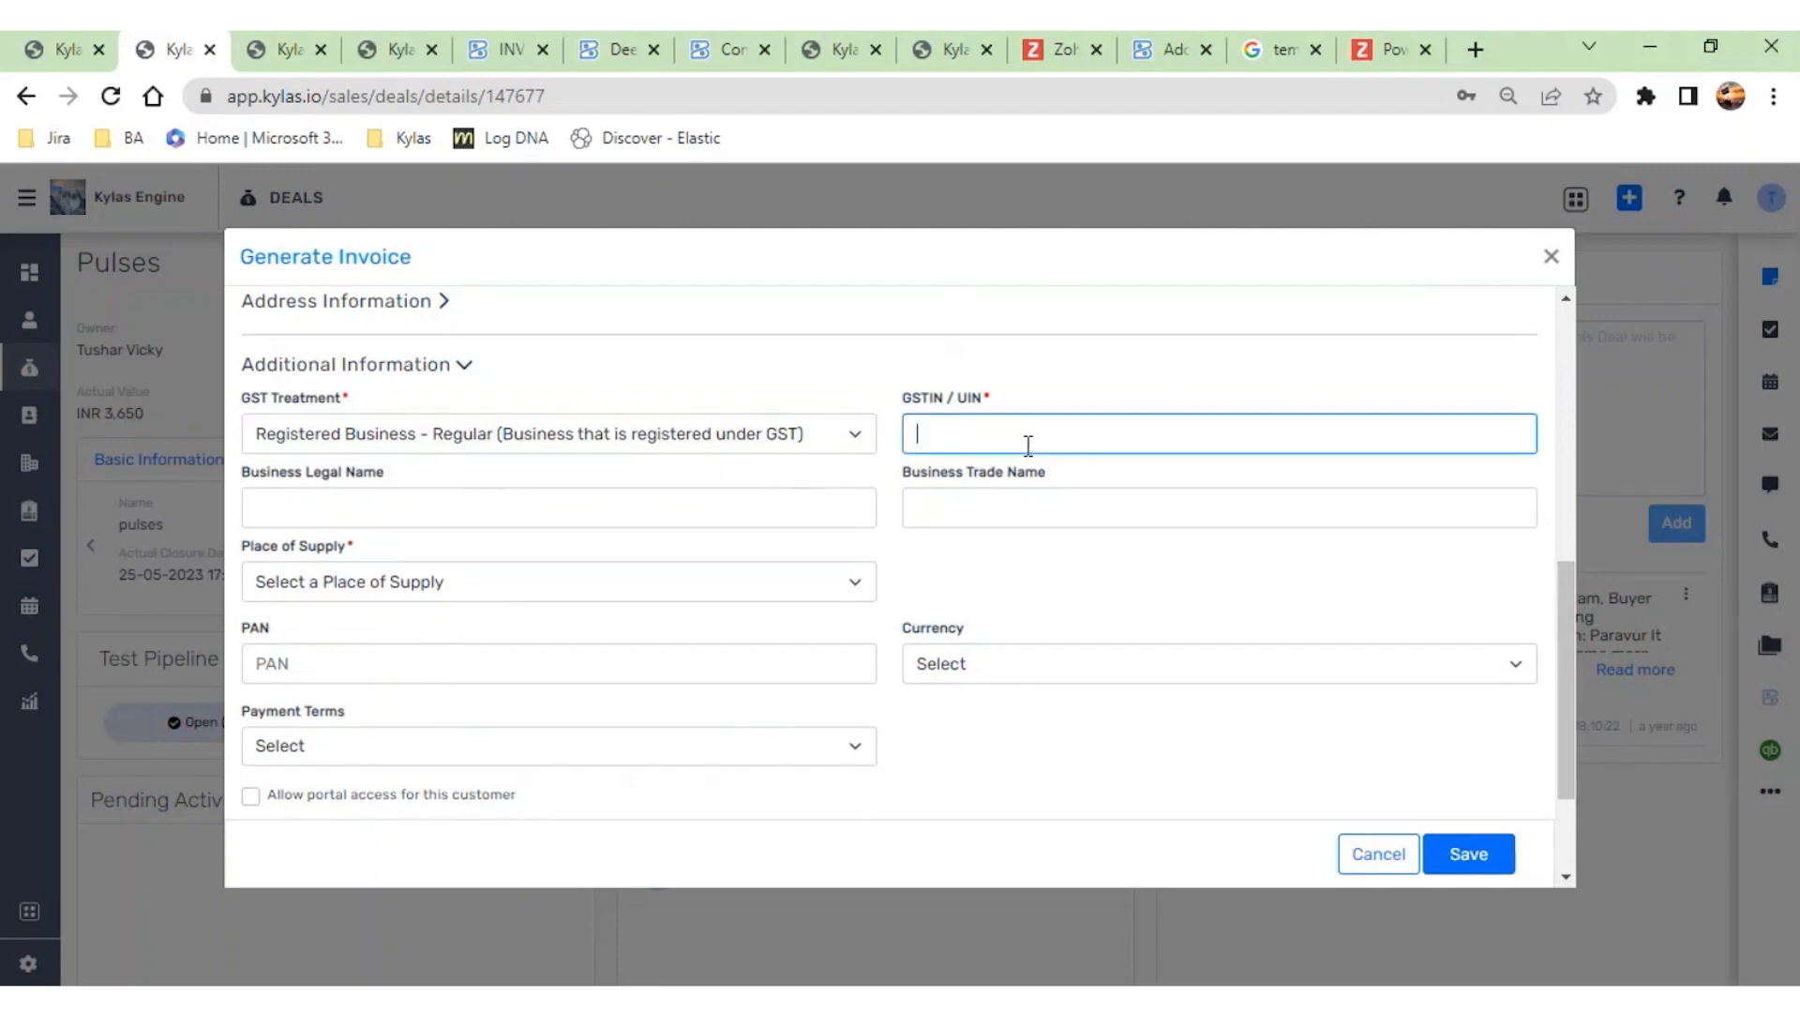
{"action": "left_click", "coordinate": [1278, 52]}
{"action": "double_click", "coordinate": [730, 521]}
{"action": "key", "text": "ctrl+c"}
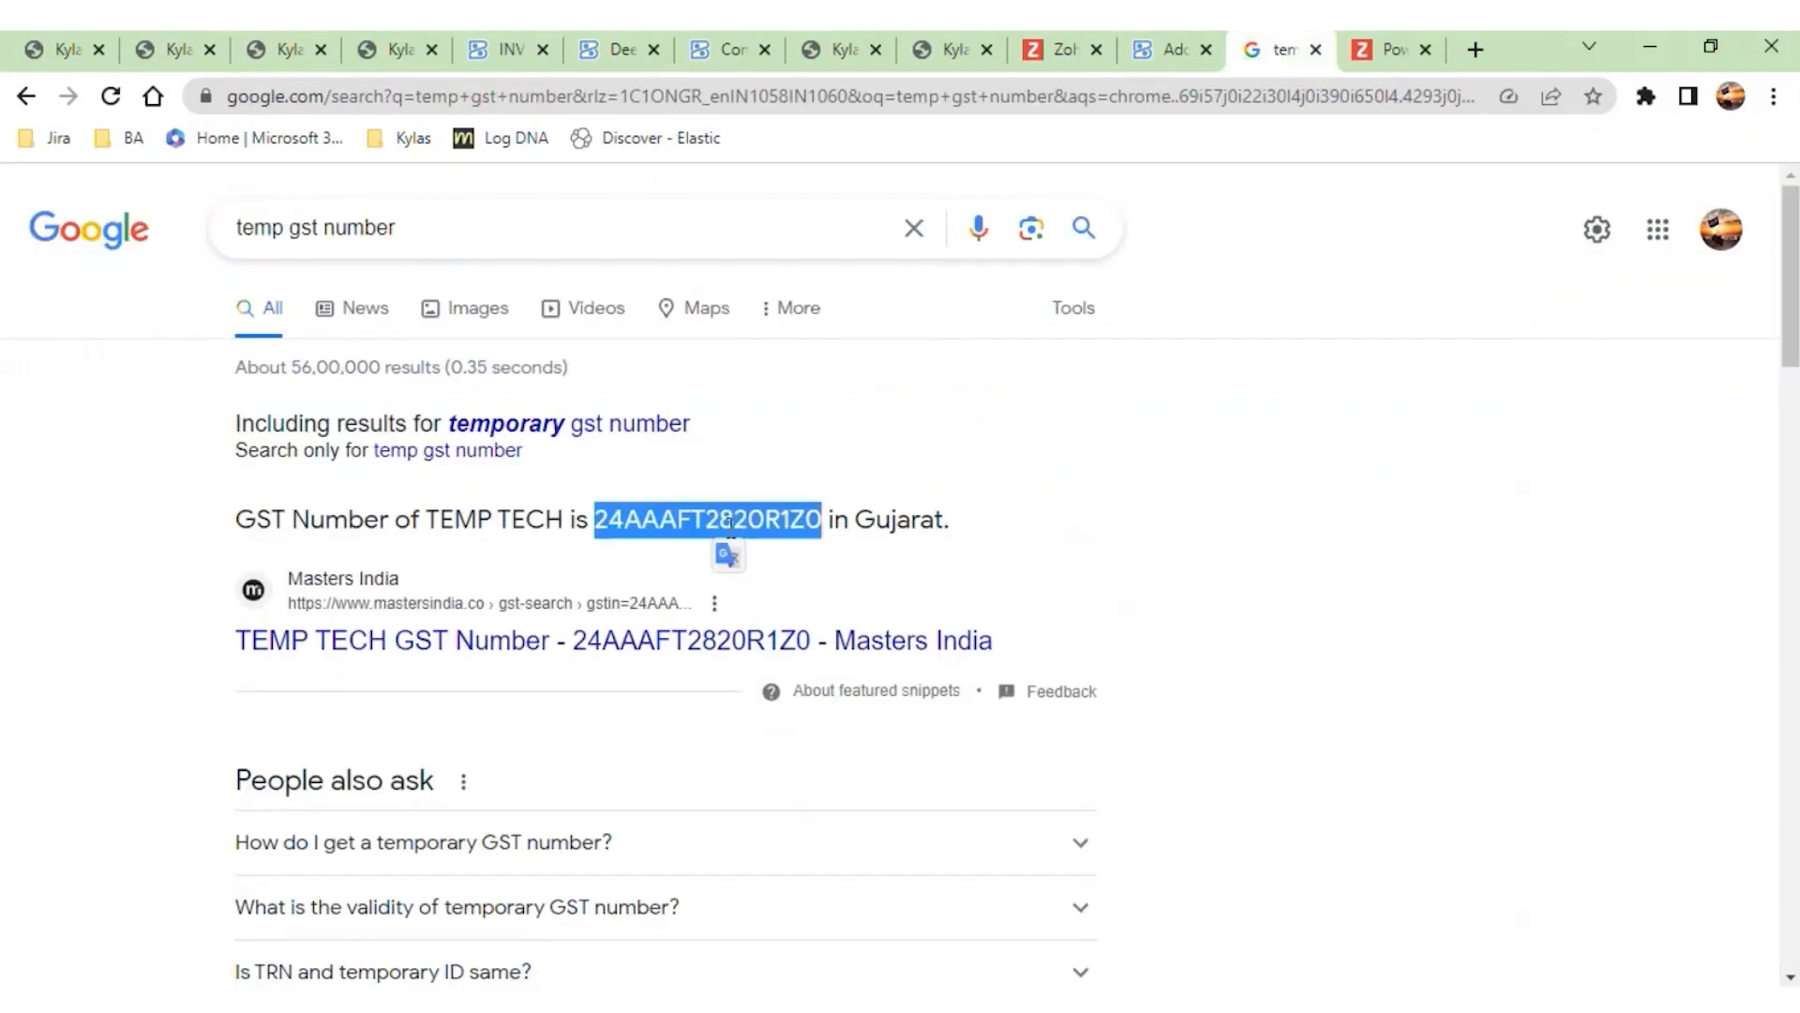
{"action": "left_click", "coordinate": [389, 49]}
{"action": "left_click", "coordinate": [281, 49]}
{"action": "left_click", "coordinate": [180, 54]}
{"action": "left_click", "coordinate": [1073, 433]}
{"action": "key", "text": "ctrl+v"}
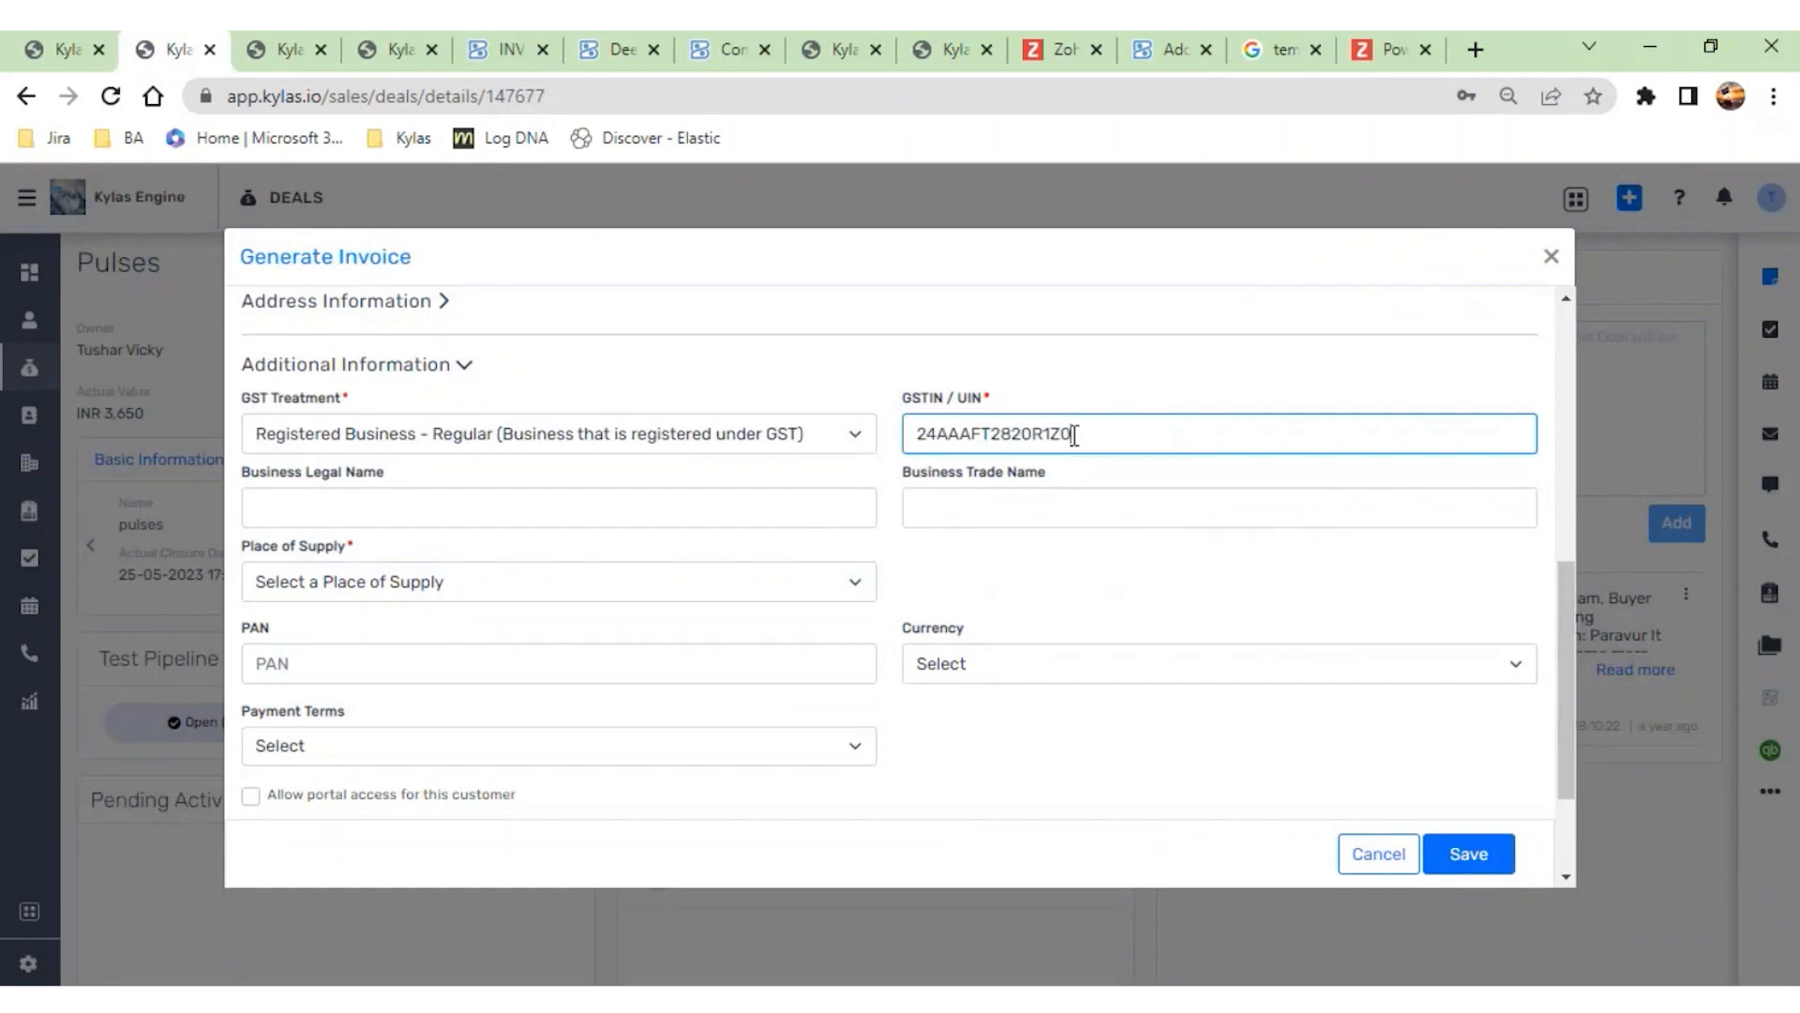
- Set the customer's place of supply to [GJ] - Gujarat and save the new Zoho Books customer
{"action": "left_click", "coordinate": [651, 595]}
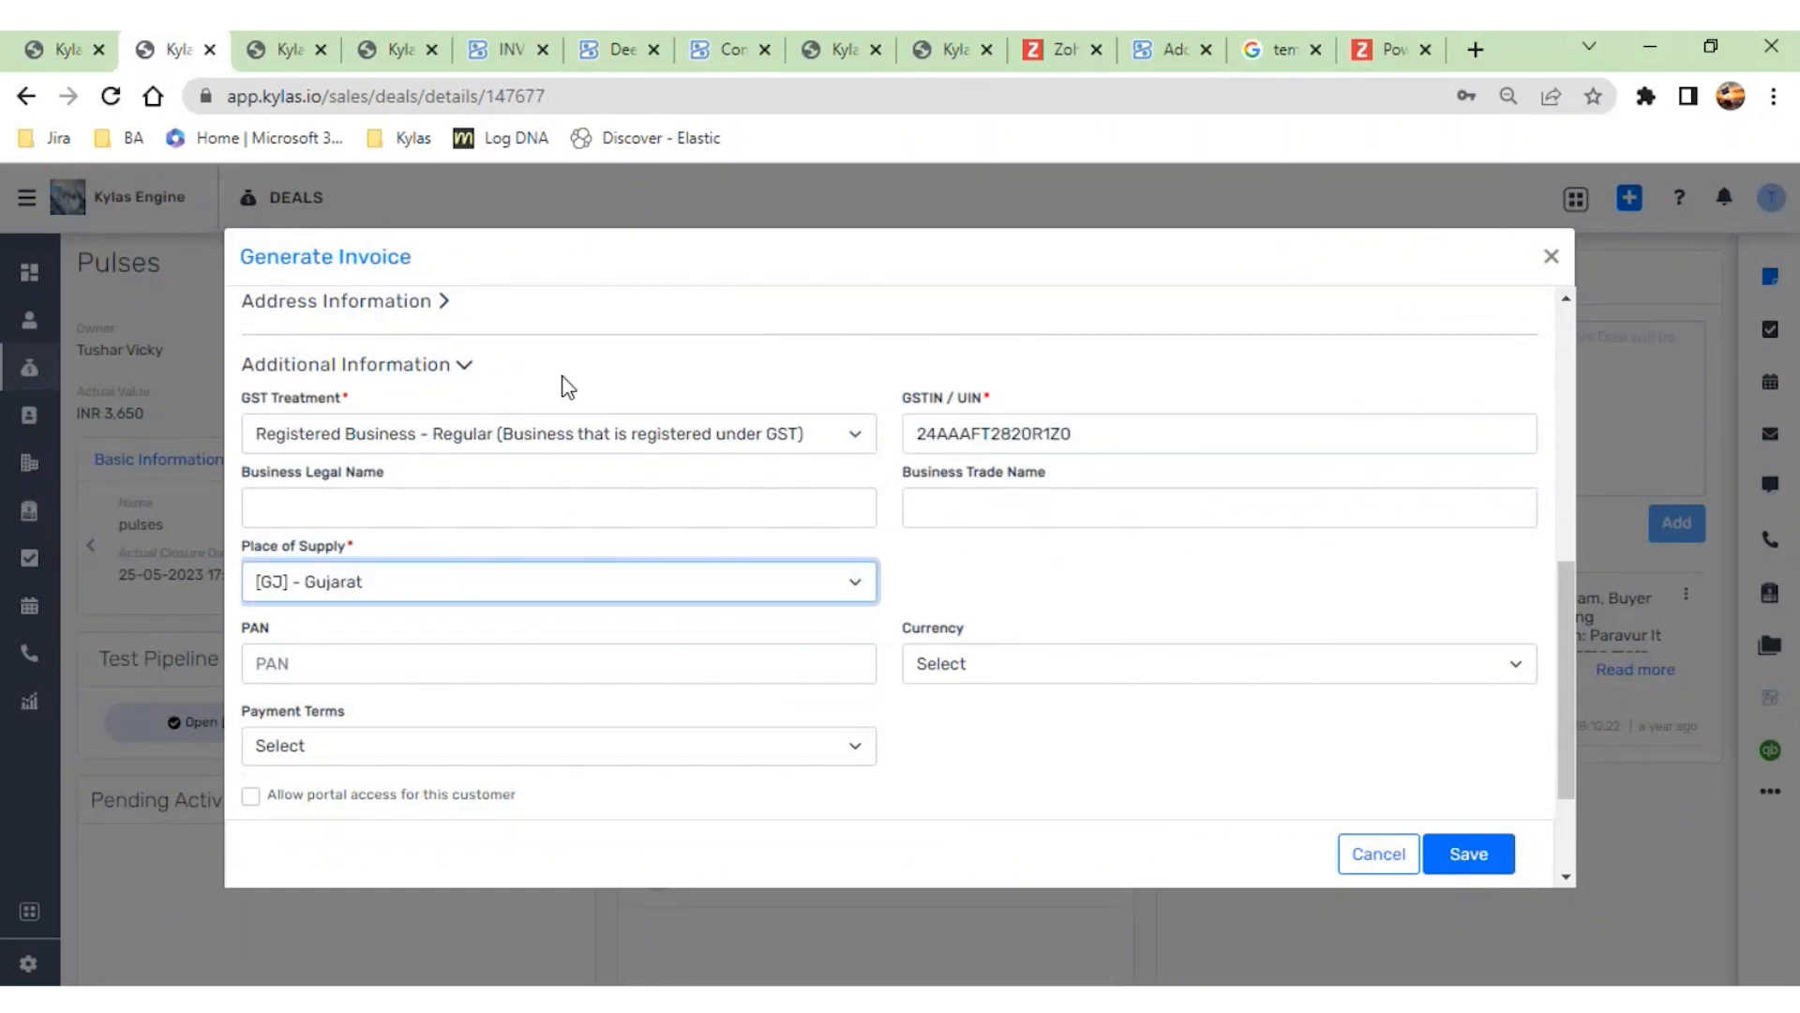
{"action": "scroll", "coordinate": [881, 705], "scroll_direction": "down", "scroll_amount": 2}
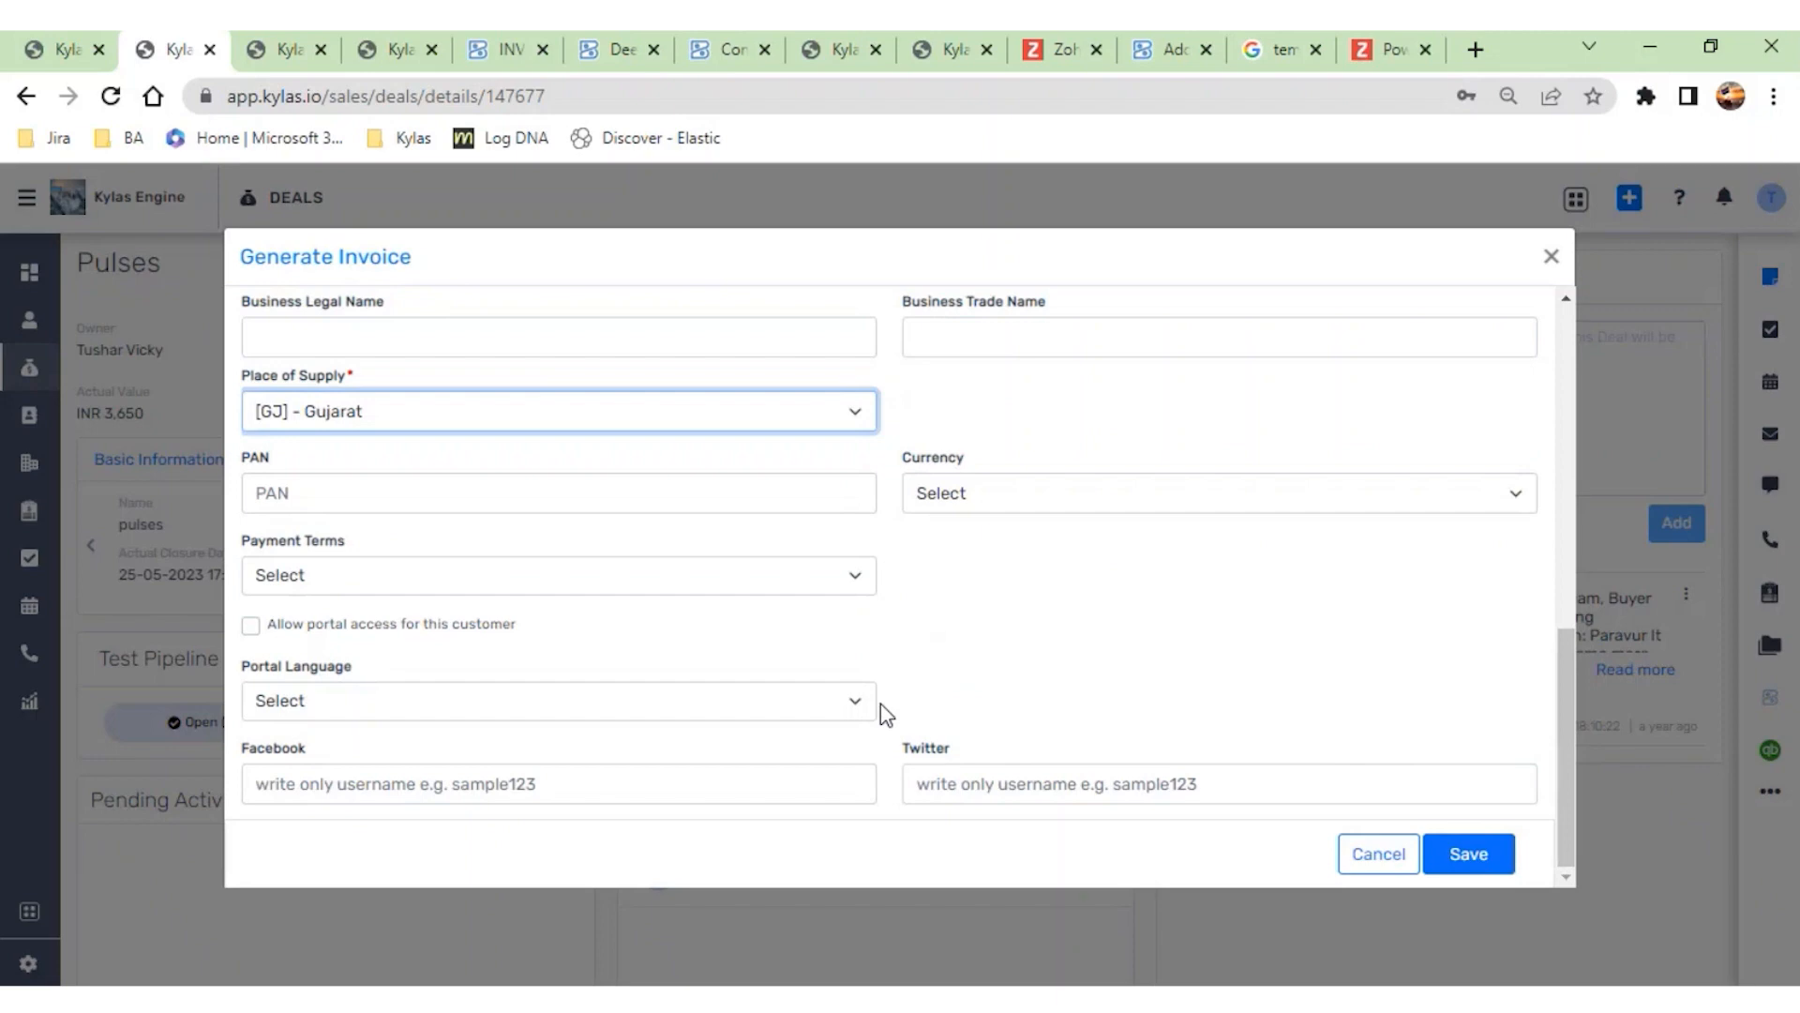
{"action": "left_click", "coordinate": [1454, 856]}
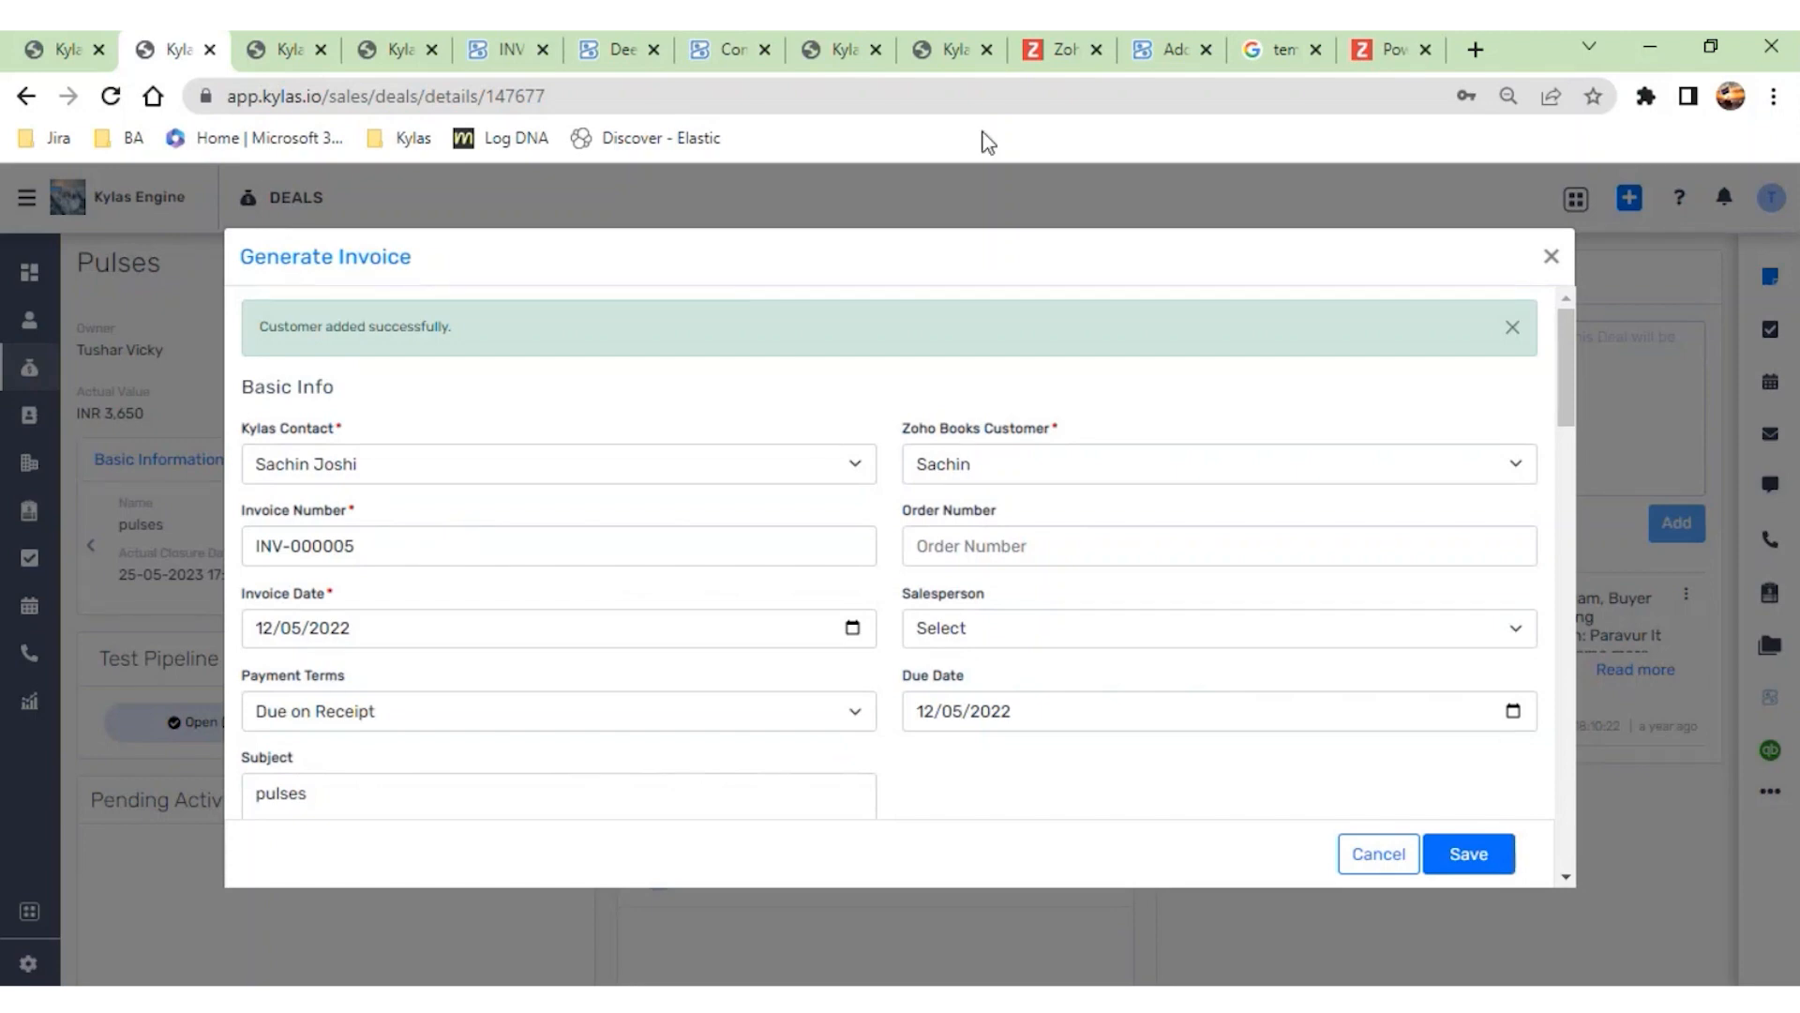
- Refresh the Zoho Books customer list to check for the new customer, and return to the pulses deal's invoice form
{"action": "left_click", "coordinate": [701, 63]}
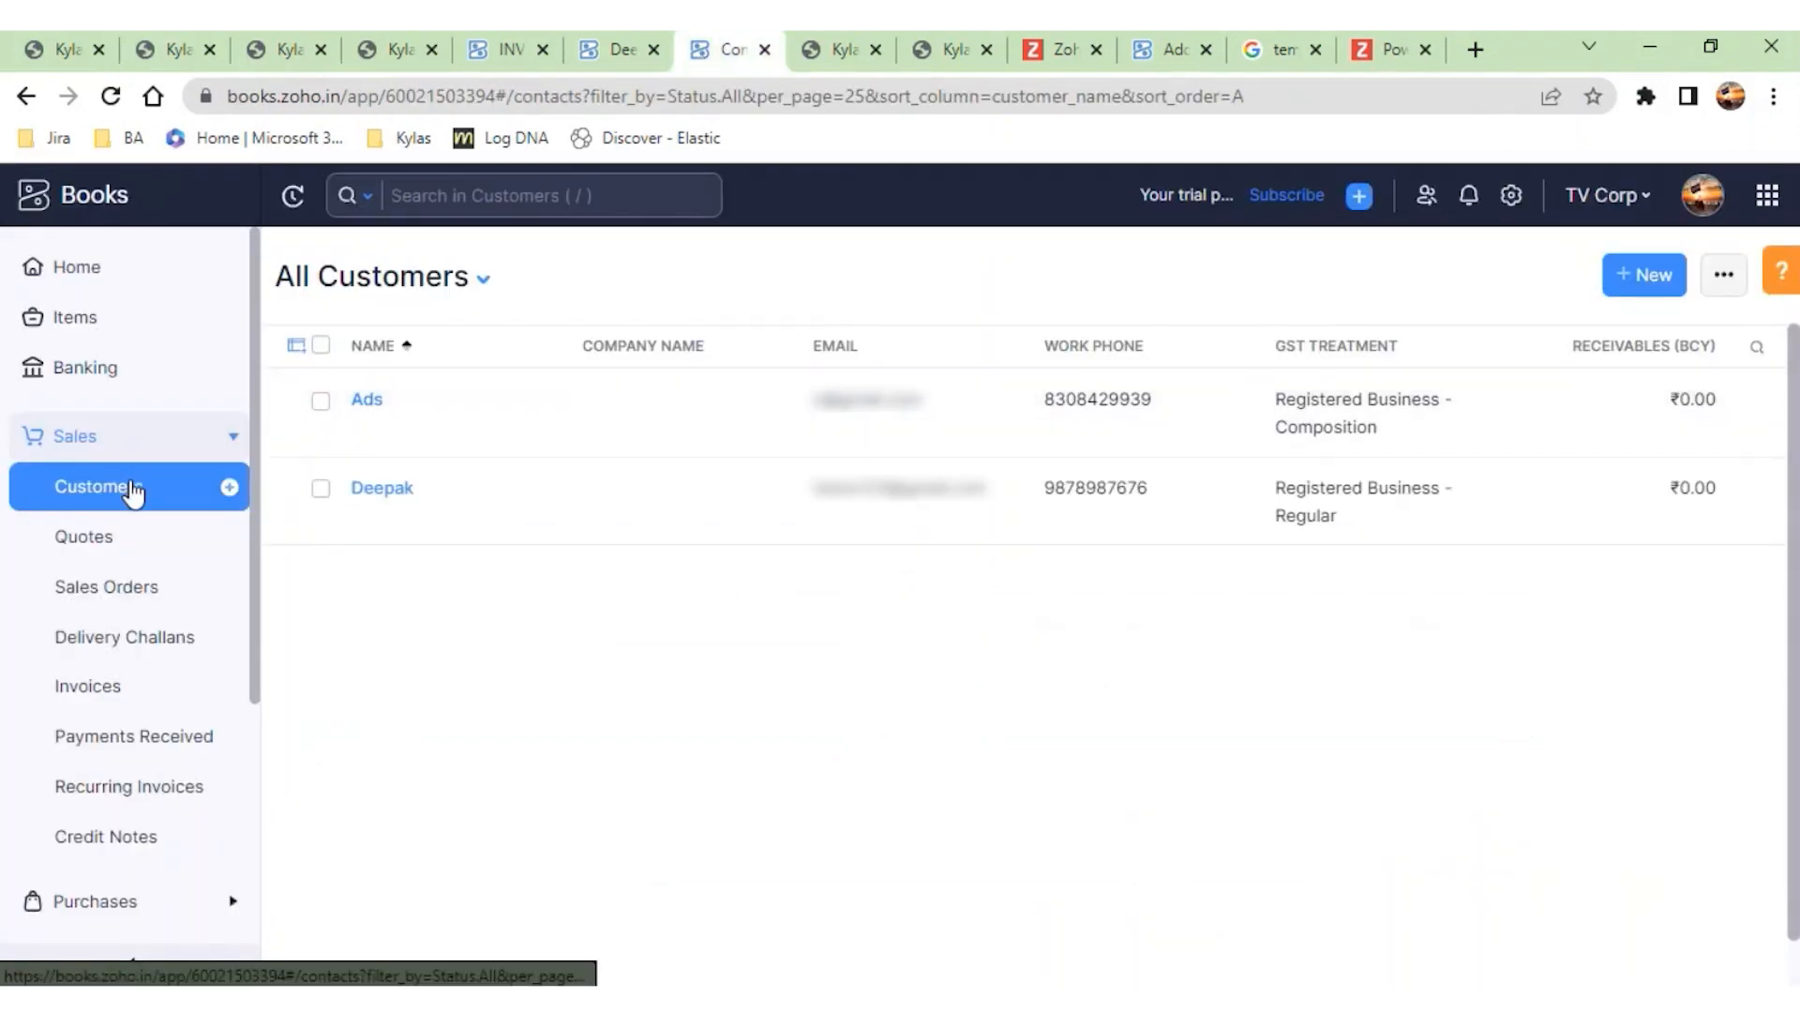
{"action": "left_click", "coordinate": [111, 96]}
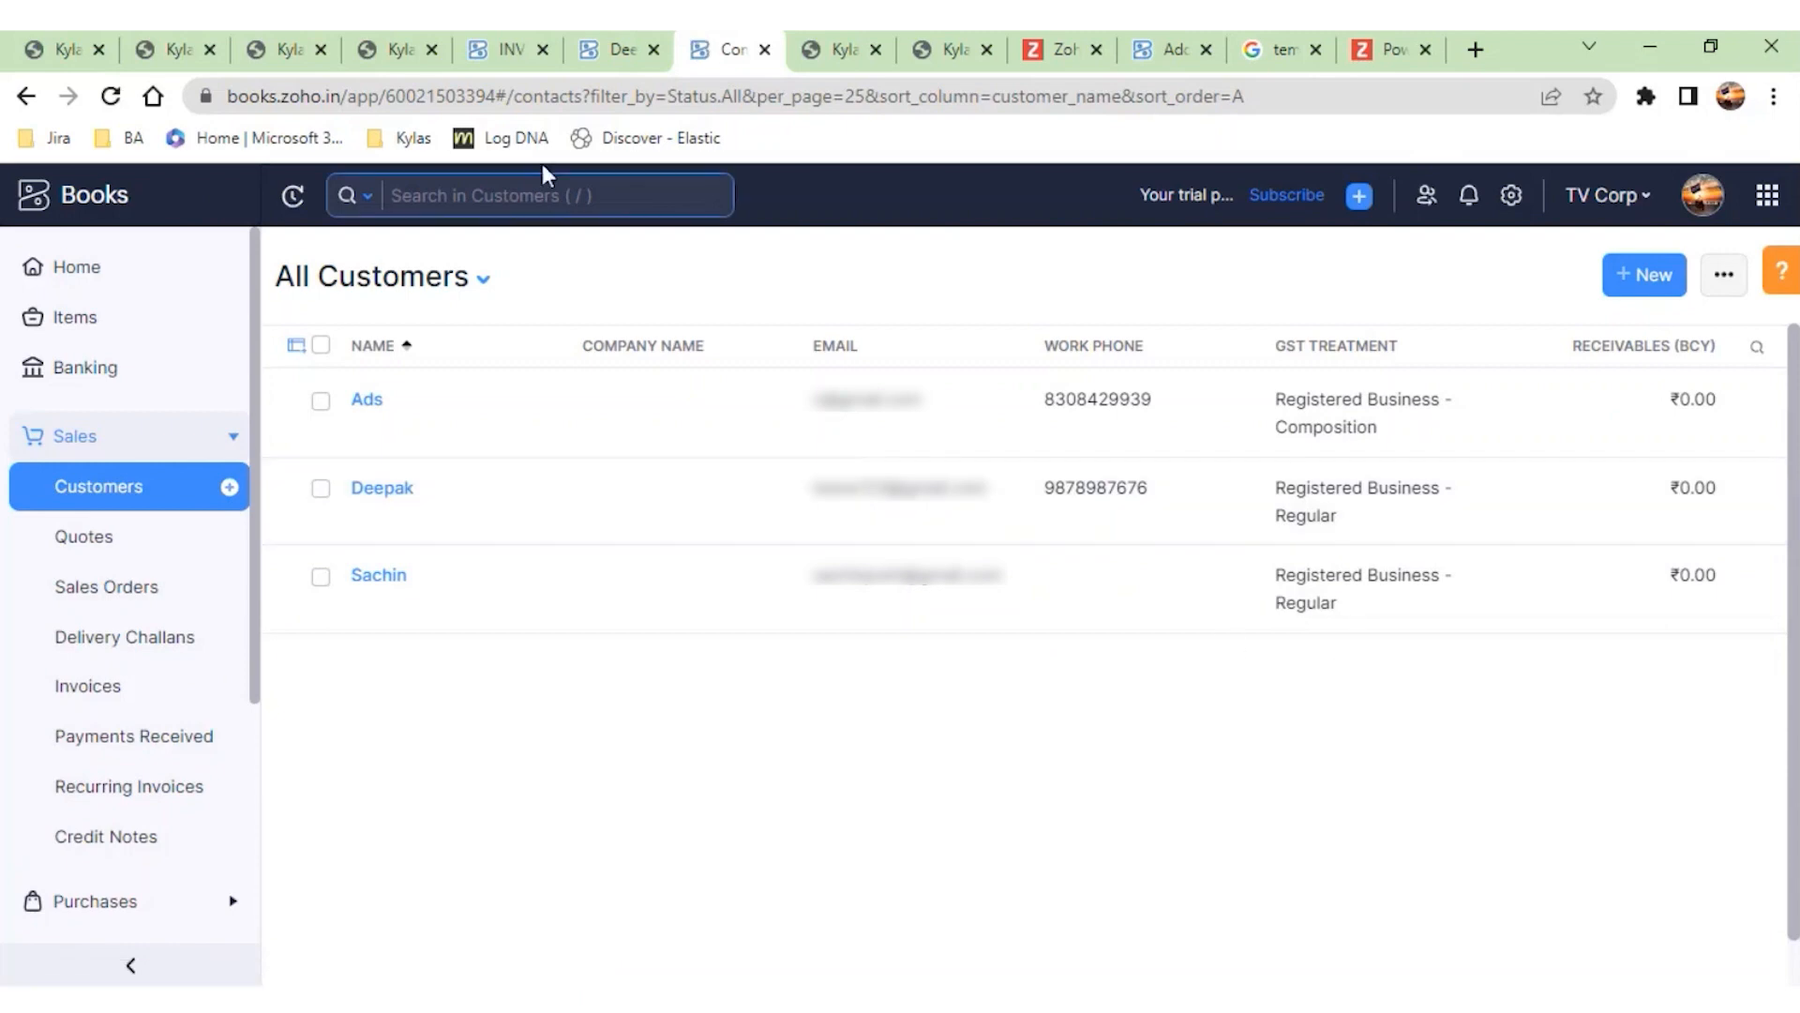
{"action": "left_click", "coordinate": [265, 54]}
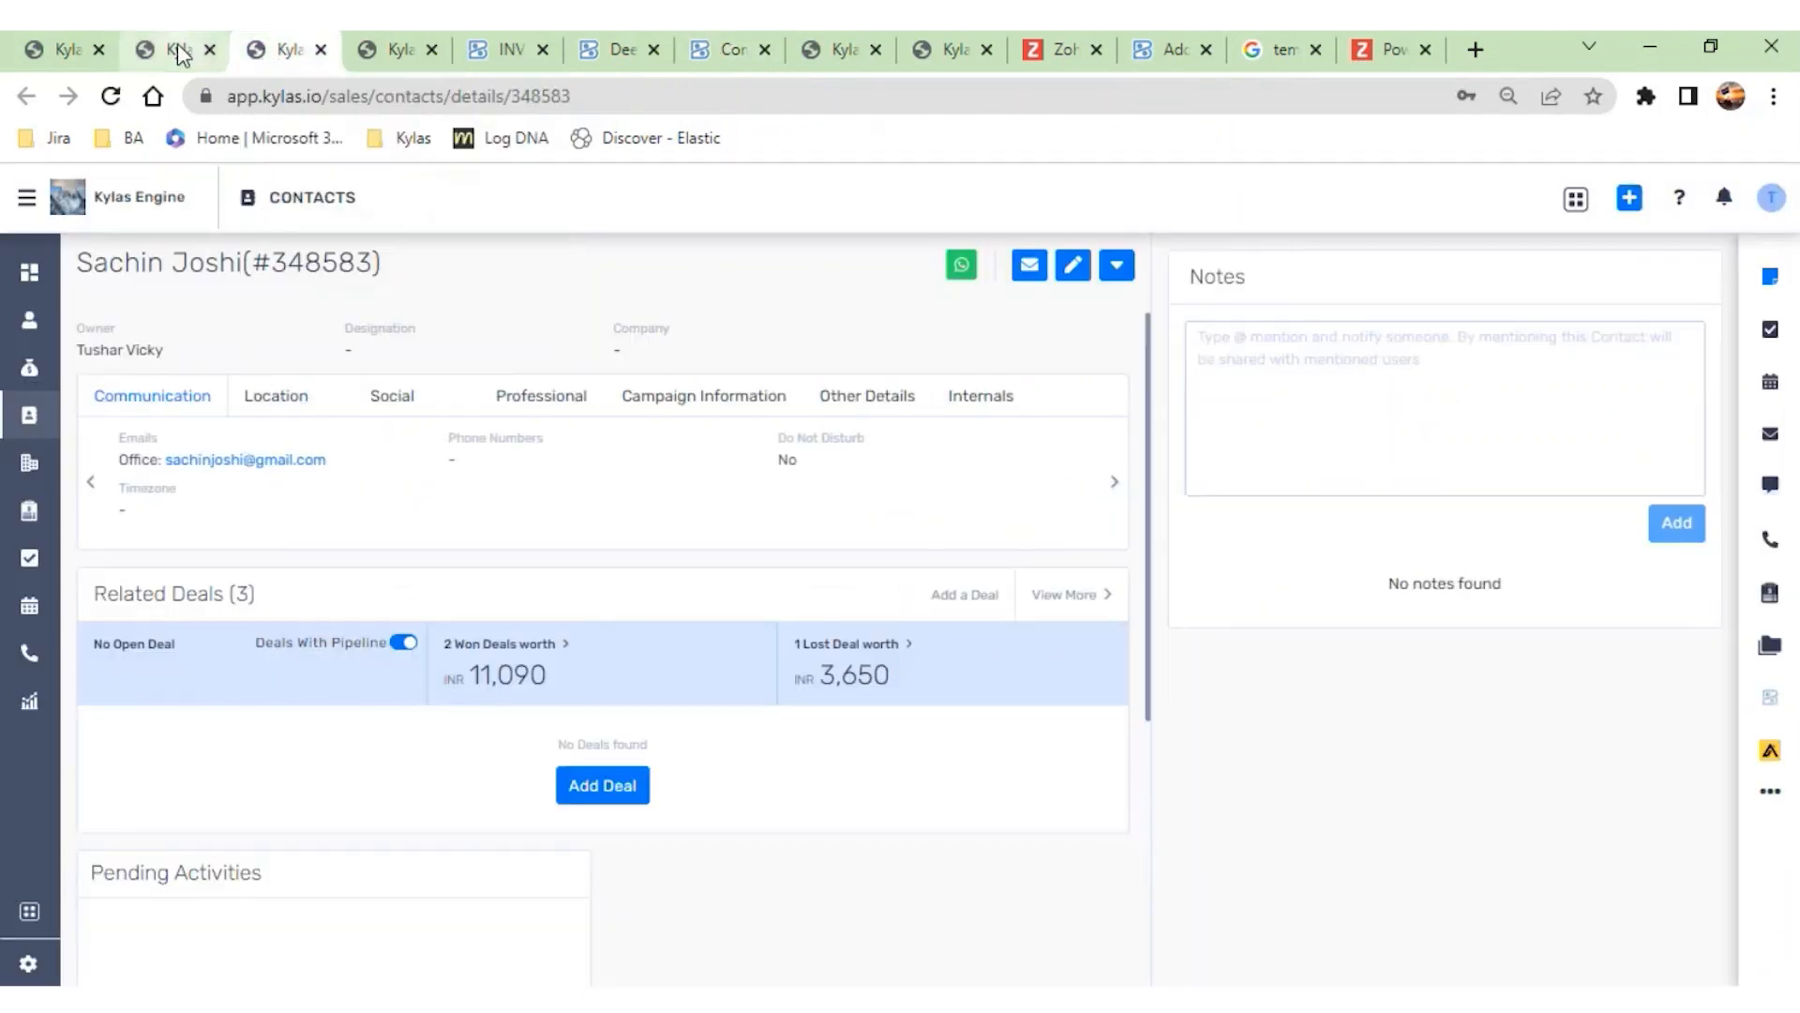
{"action": "left_click", "coordinate": [177, 47]}
{"action": "scroll", "coordinate": [388, 394], "scroll_direction": "down", "scroll_amount": 3}
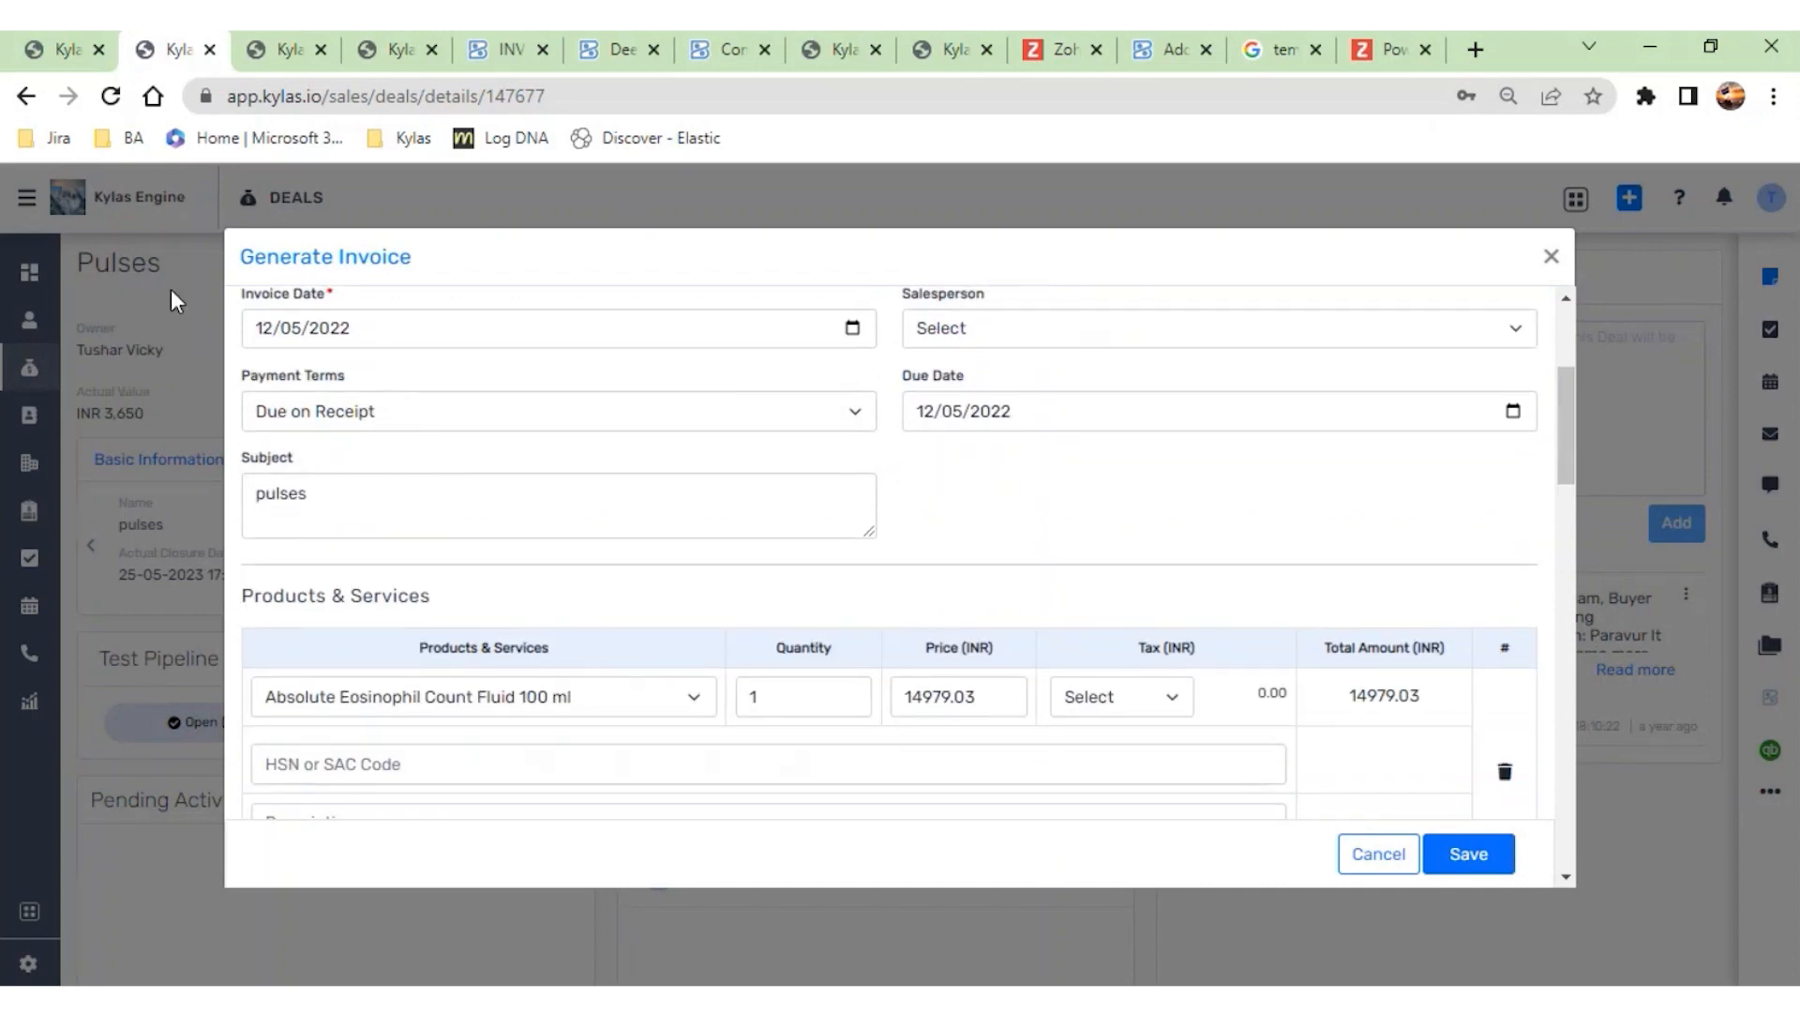
- Set the tax to GST18 [18%] for both Absolute Eosinophil Count Fluid 100 ml and Acetone L.R. 05 litre
{"action": "scroll", "coordinate": [848, 694], "scroll_direction": "down", "scroll_amount": 1}
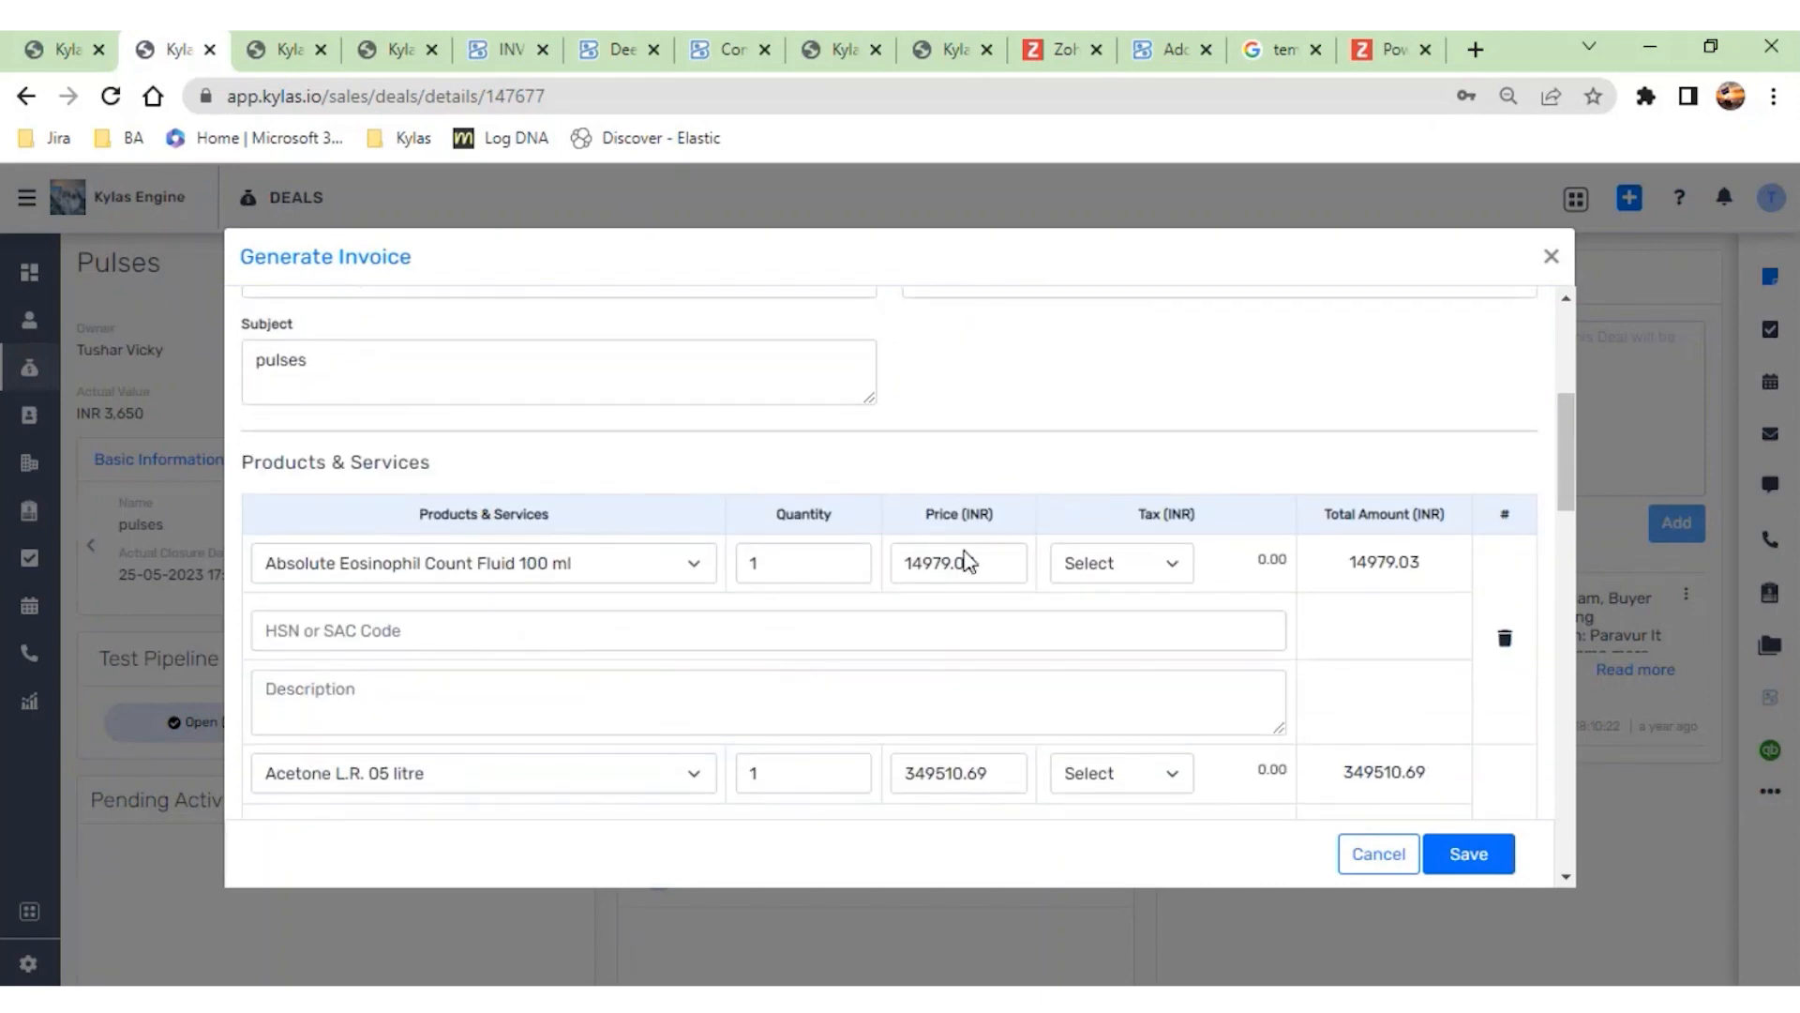
{"action": "scroll", "coordinate": [554, 594], "scroll_direction": "down", "scroll_amount": 1}
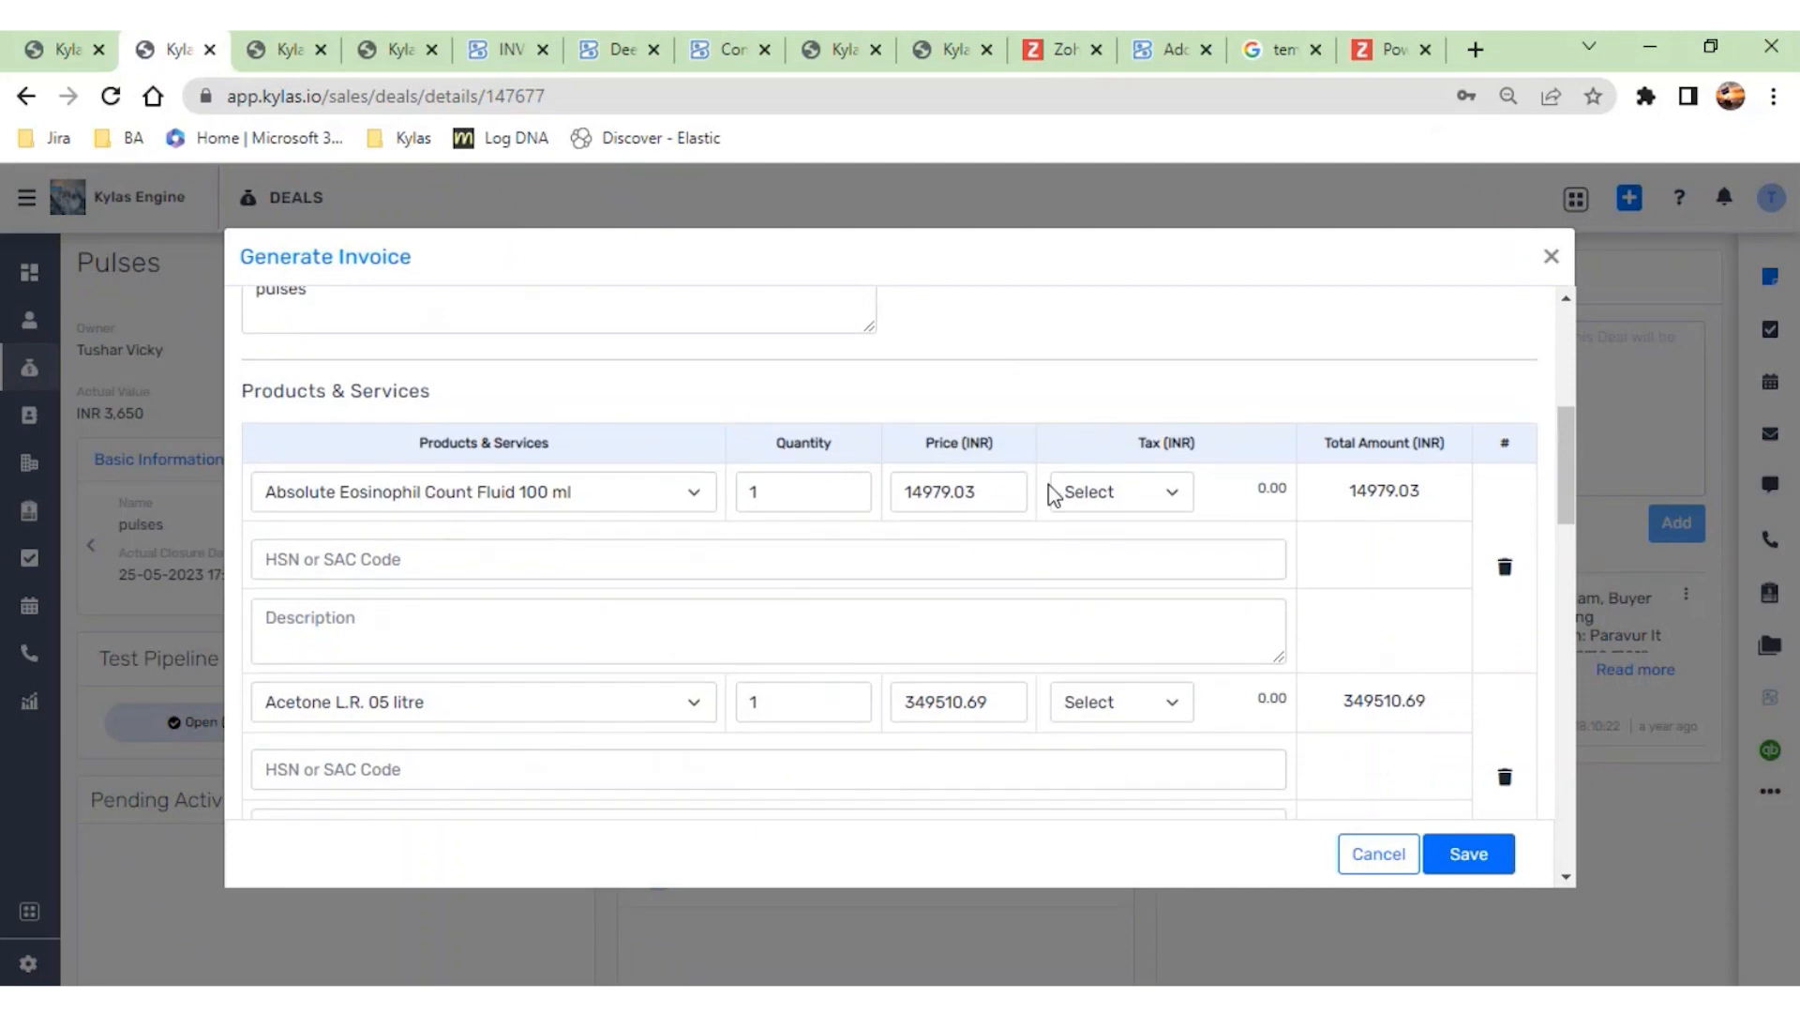
{"action": "scroll", "coordinate": [1130, 741], "scroll_direction": "down", "scroll_amount": 2}
{"action": "scroll", "coordinate": [1130, 741], "scroll_direction": "down", "scroll_amount": 6}
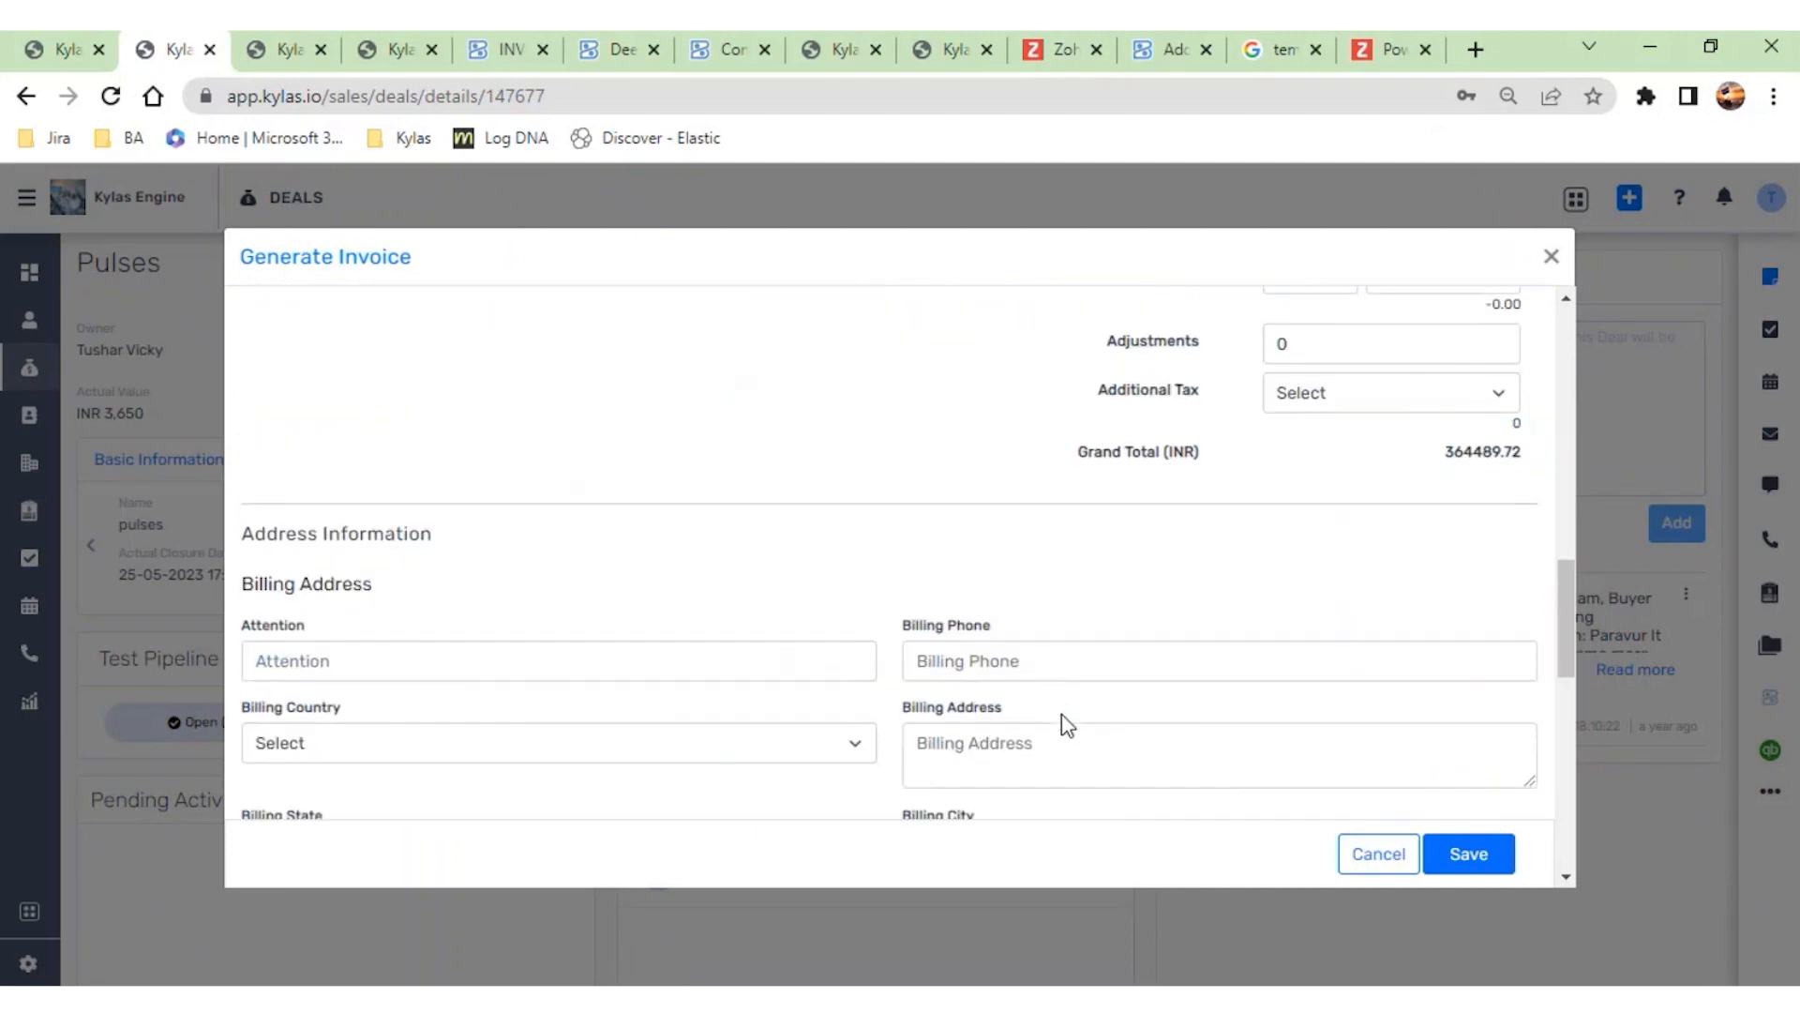
{"action": "scroll", "coordinate": [1495, 868], "scroll_direction": "up", "scroll_amount": 8}
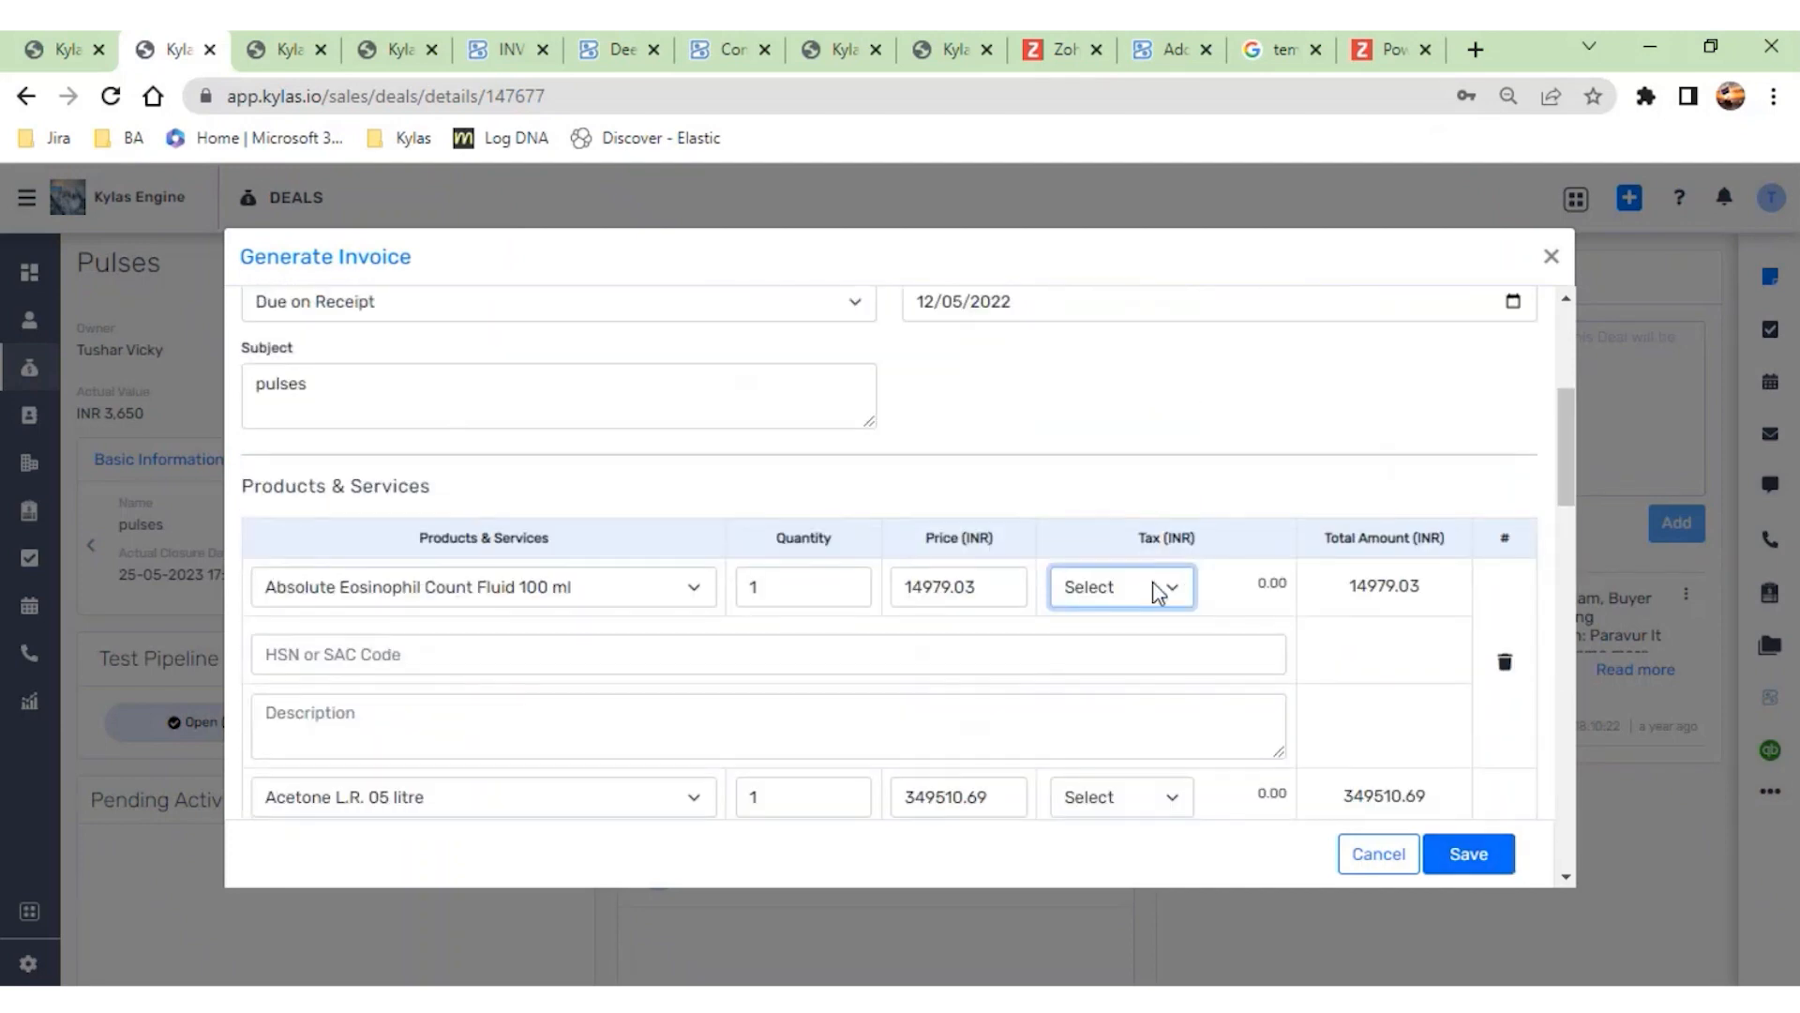
{"action": "left_click", "coordinate": [1149, 756]}
{"action": "scroll", "coordinate": [1149, 754], "scroll_direction": "down", "scroll_amount": 2}
{"action": "left_click", "coordinate": [1145, 675]}
{"action": "left_click", "coordinate": [1125, 834]}
{"action": "scroll", "coordinate": [1487, 825], "scroll_direction": "down", "scroll_amount": 5}
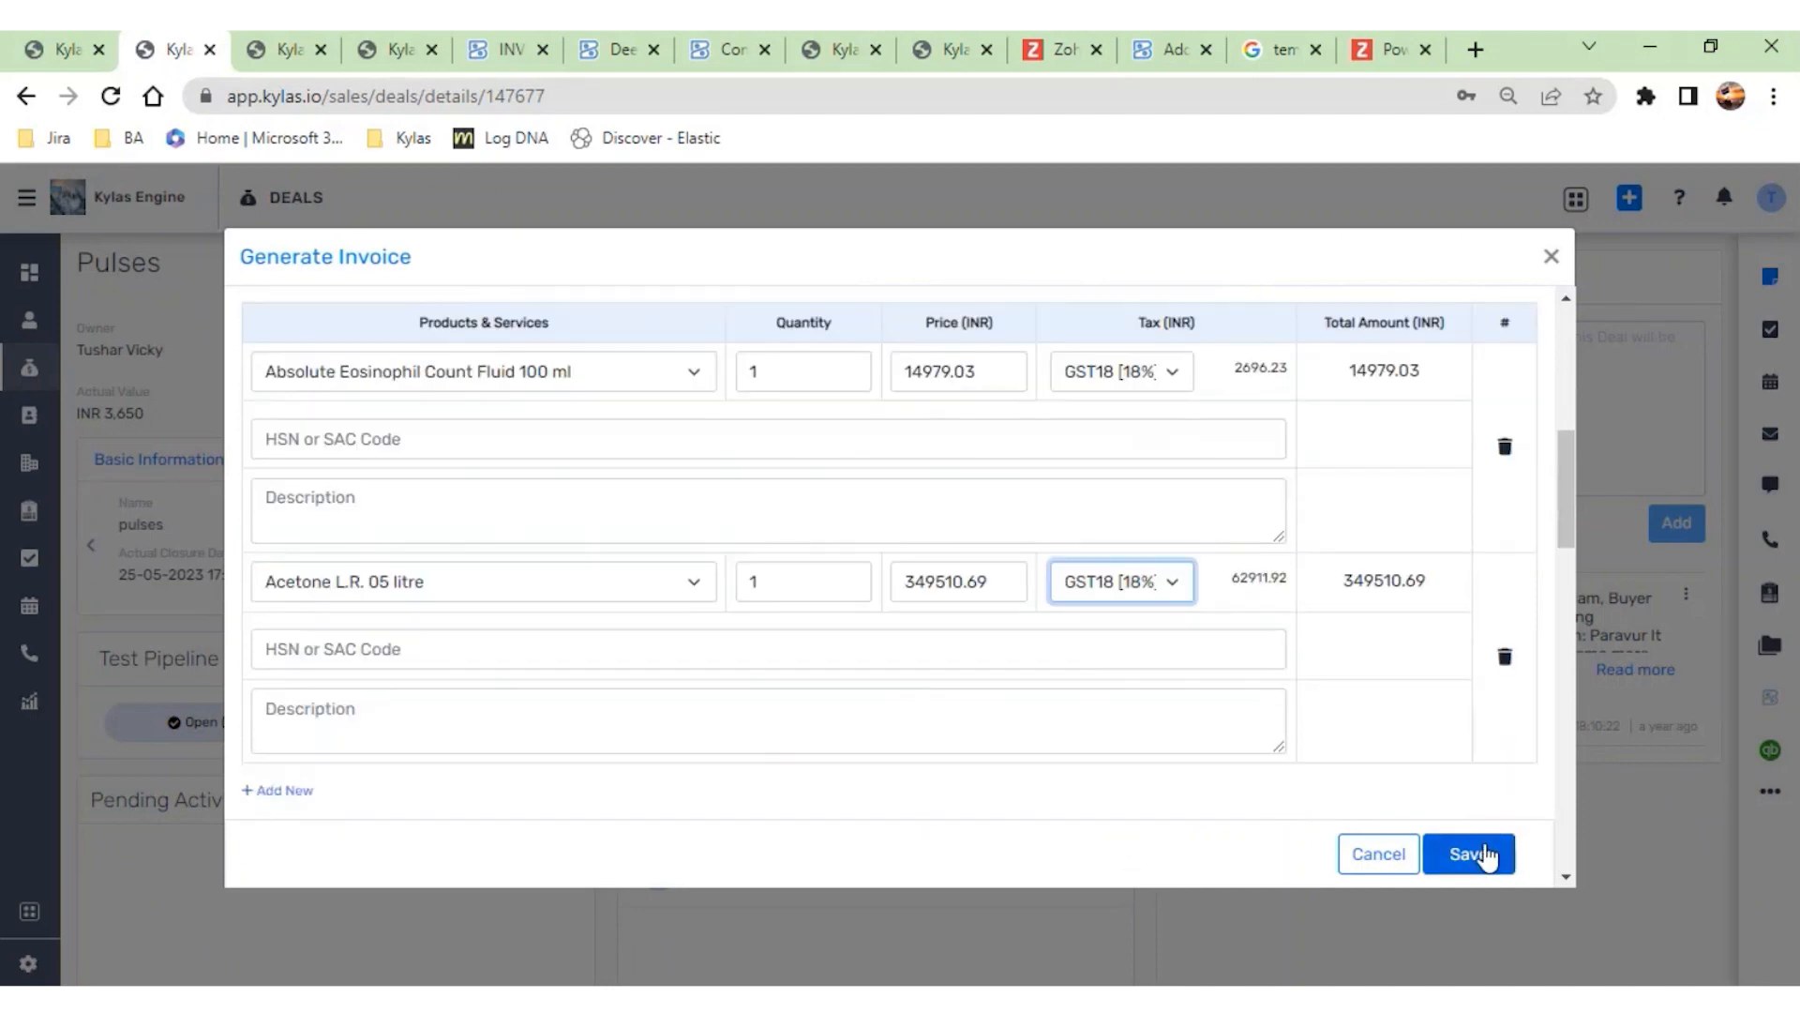
- Set the invoice's additional tax to Commission or Brokerage and save the invoice
{"action": "scroll", "coordinate": [1284, 751], "scroll_direction": "down", "scroll_amount": 2}
{"action": "left_click", "coordinate": [1469, 616]}
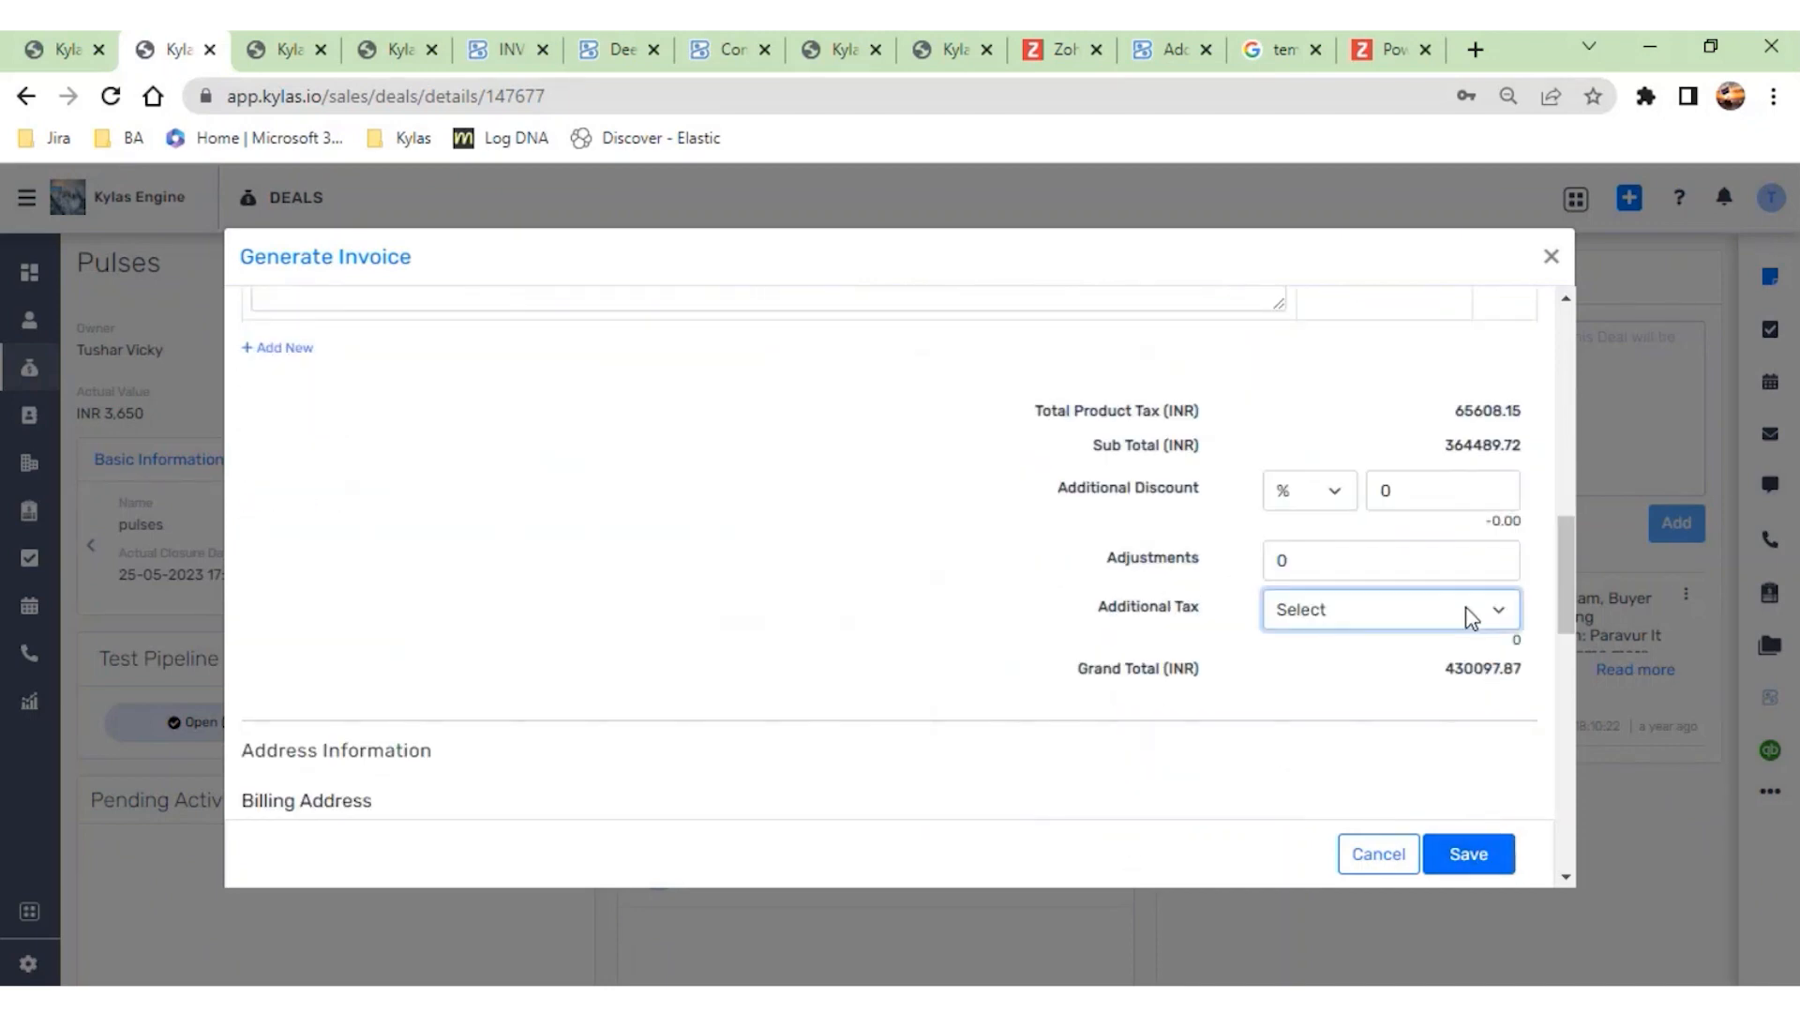
{"action": "left_click", "coordinate": [1460, 696]}
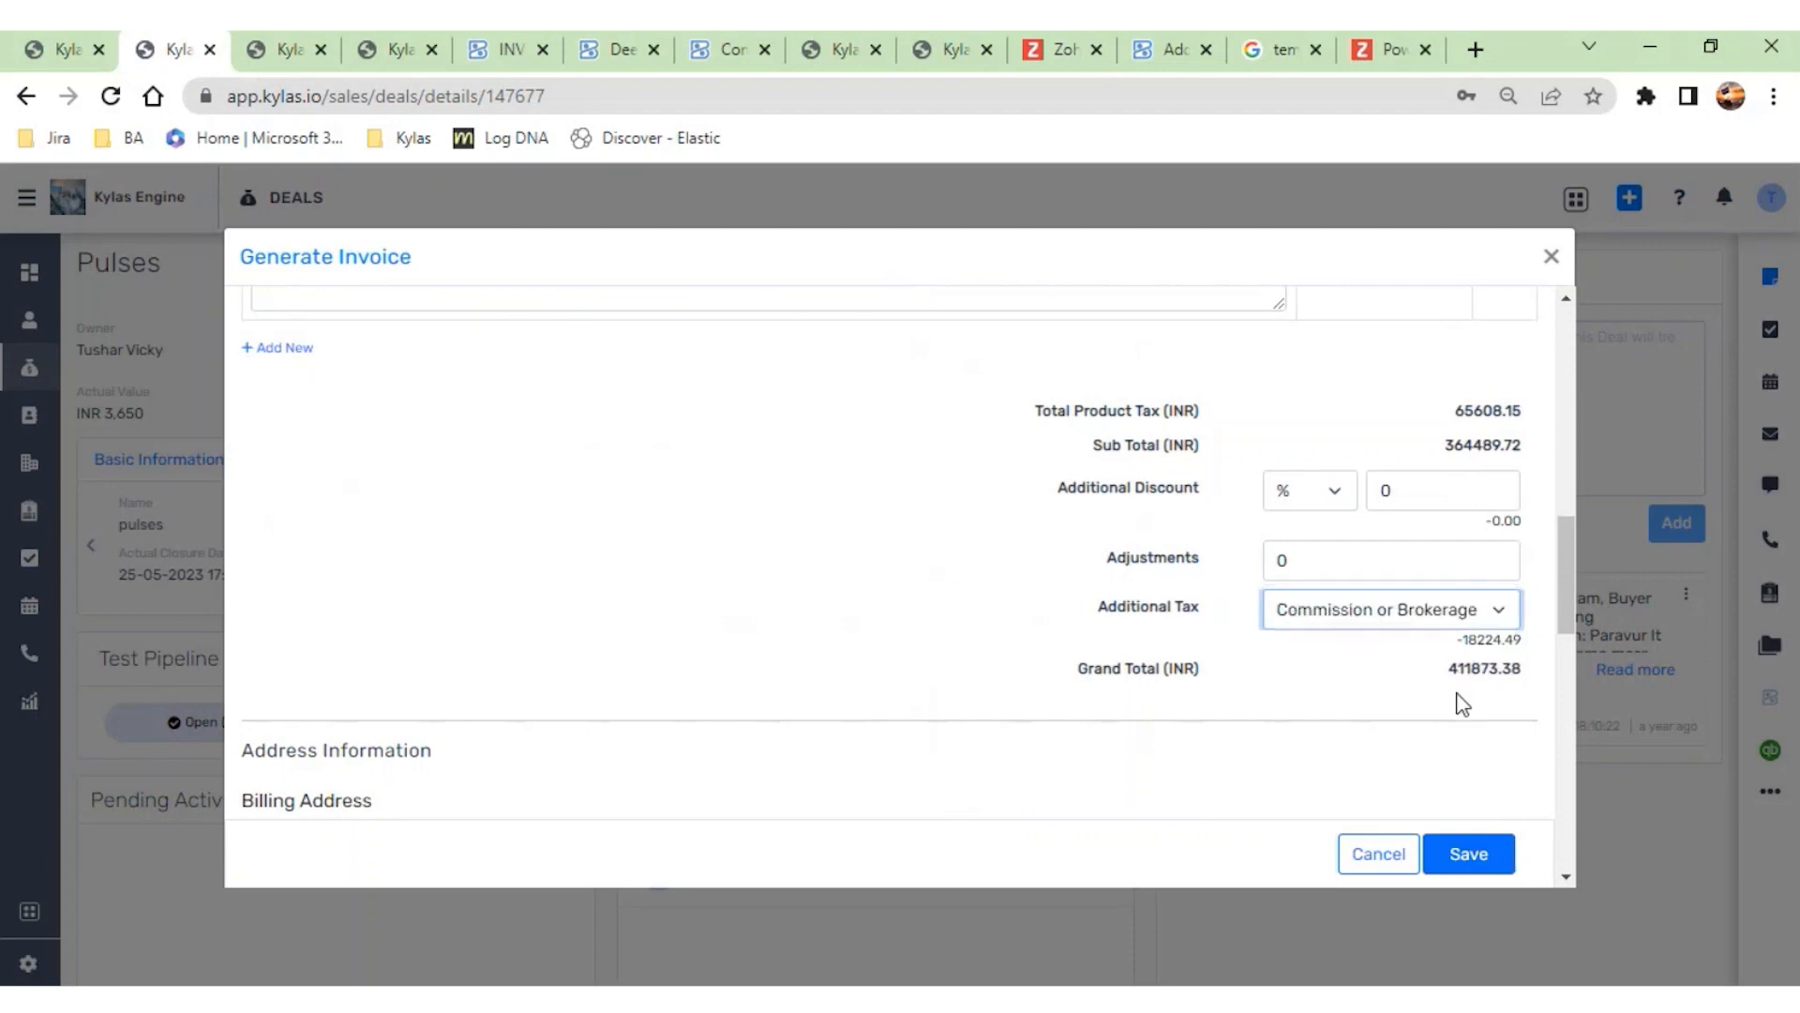
{"action": "left_click", "coordinate": [1477, 852]}
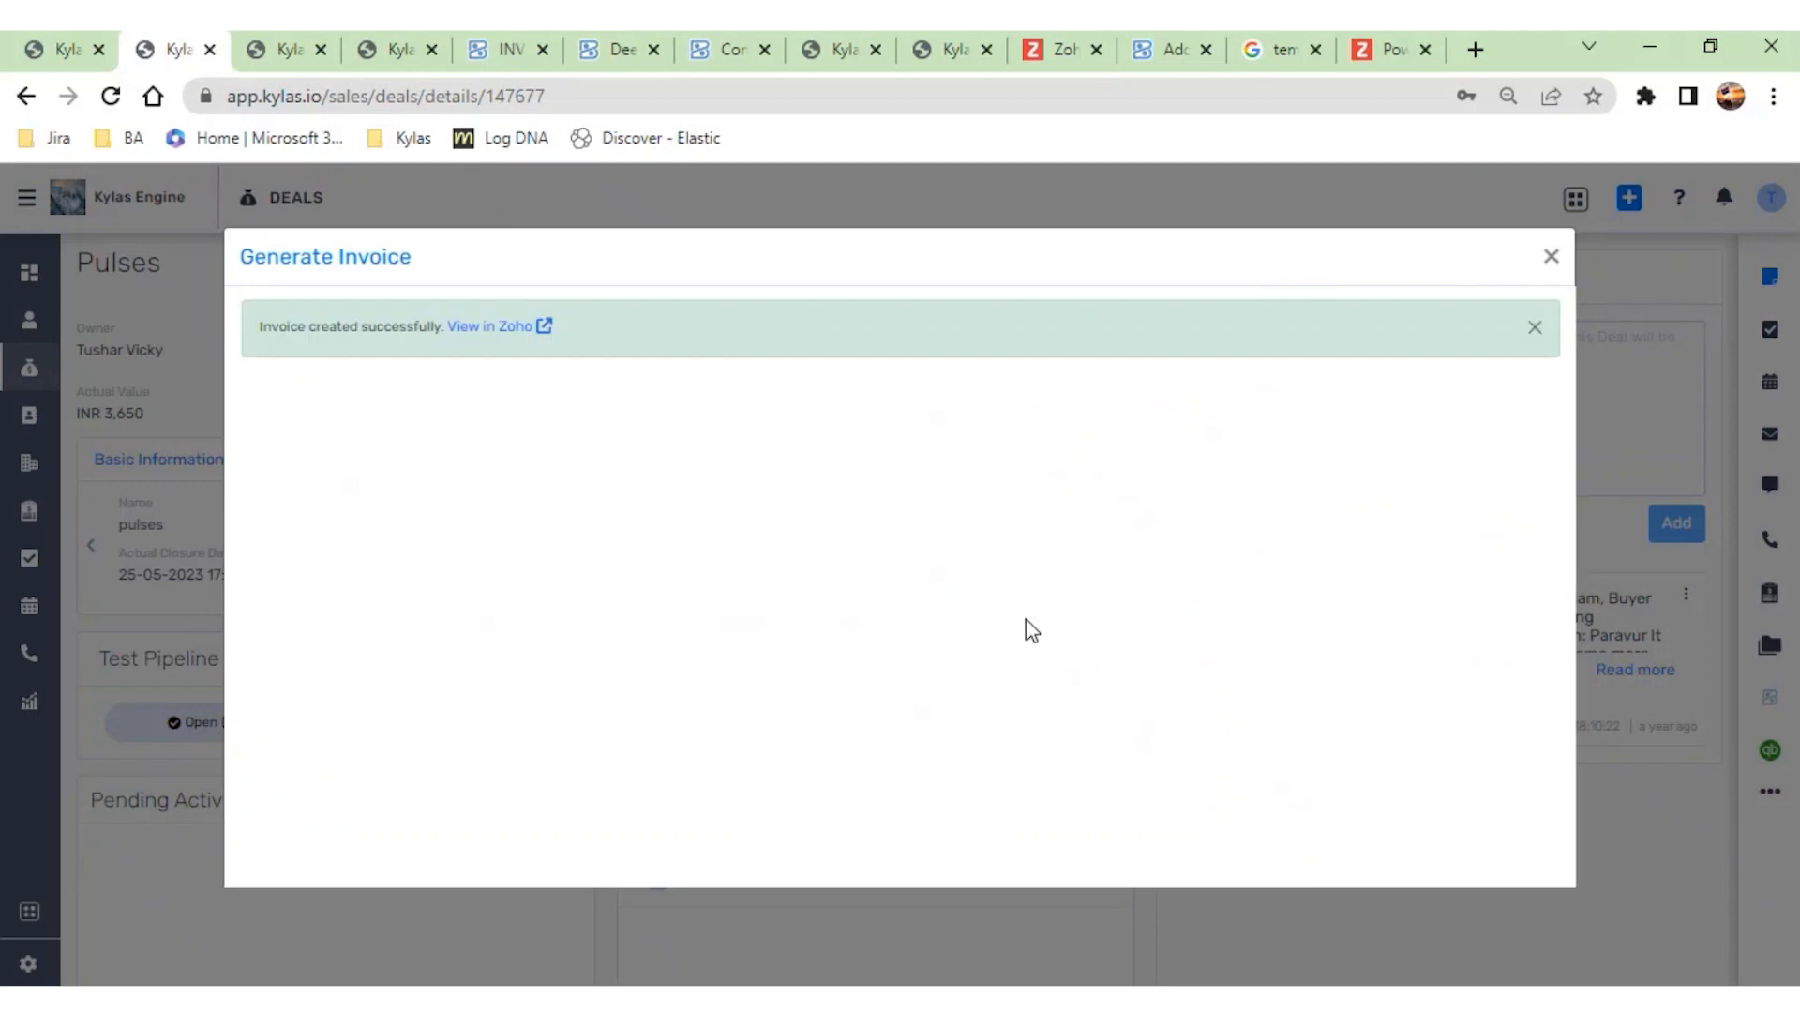
- View the created invoice in Zoho Books and check its item lines, tax breakdown and total
{"action": "left_click", "coordinate": [485, 328]}
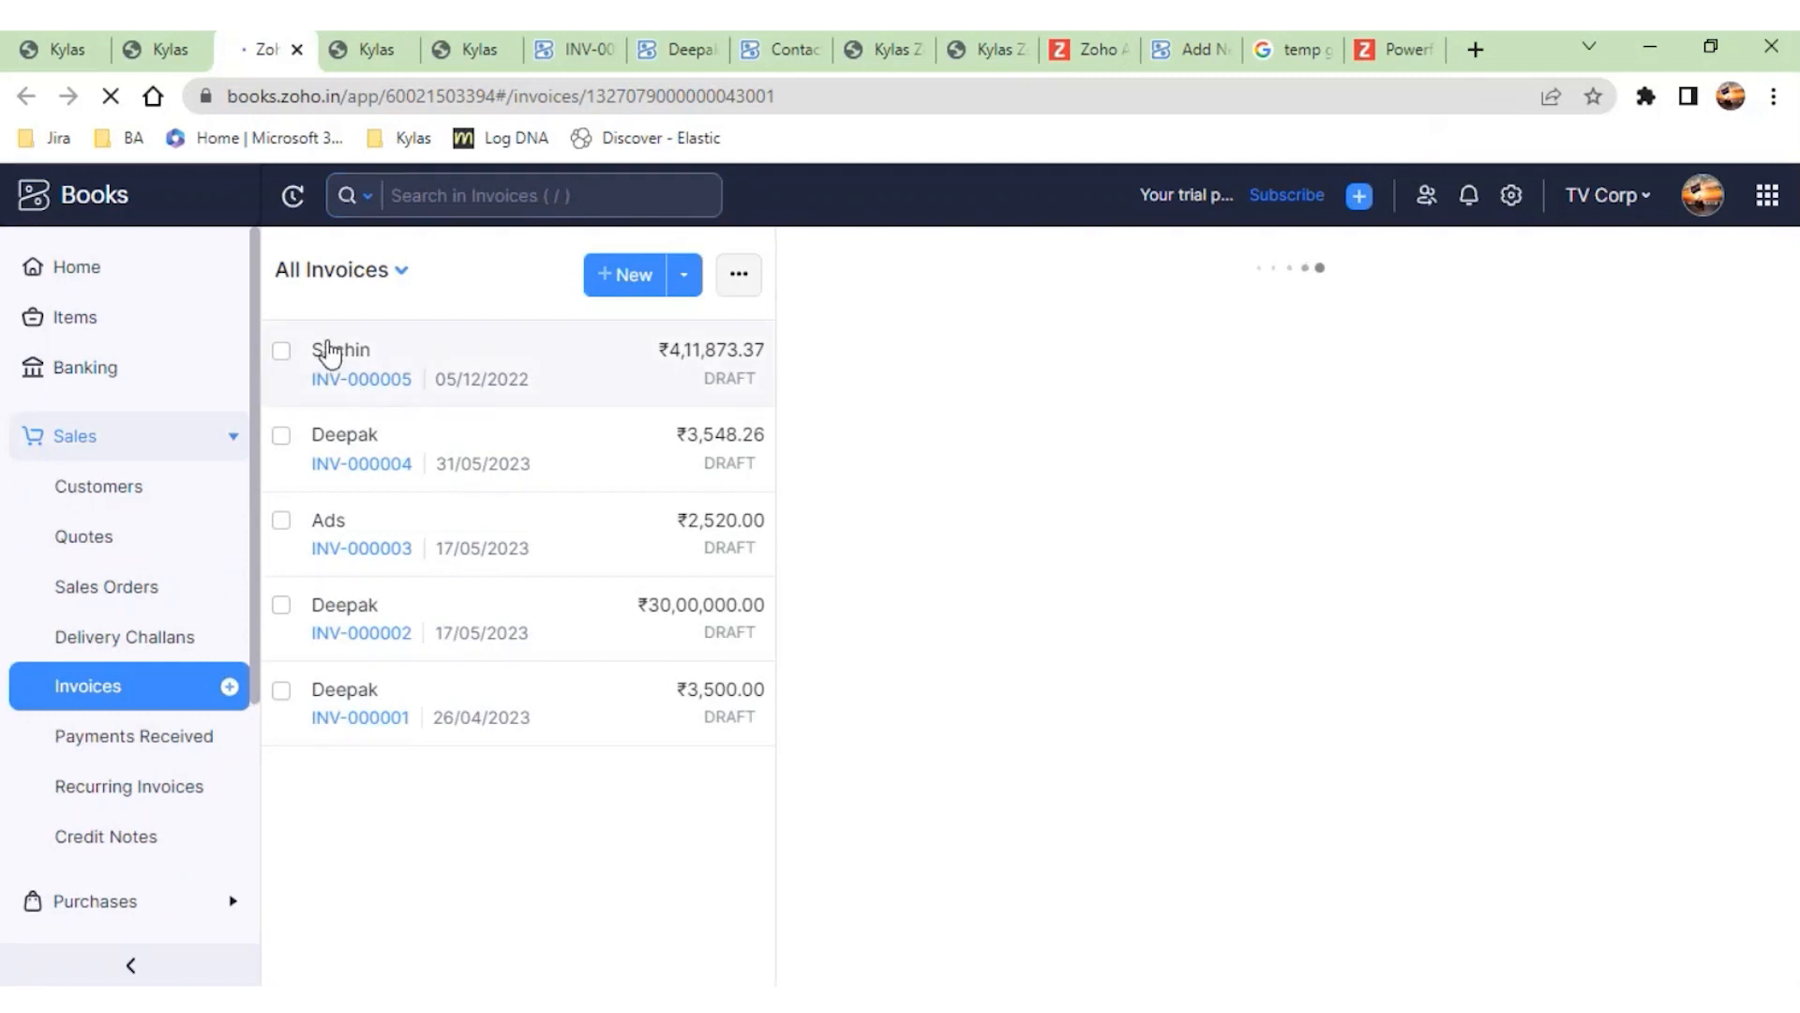
{"action": "scroll", "coordinate": [1079, 774], "scroll_direction": "down", "scroll_amount": 3}
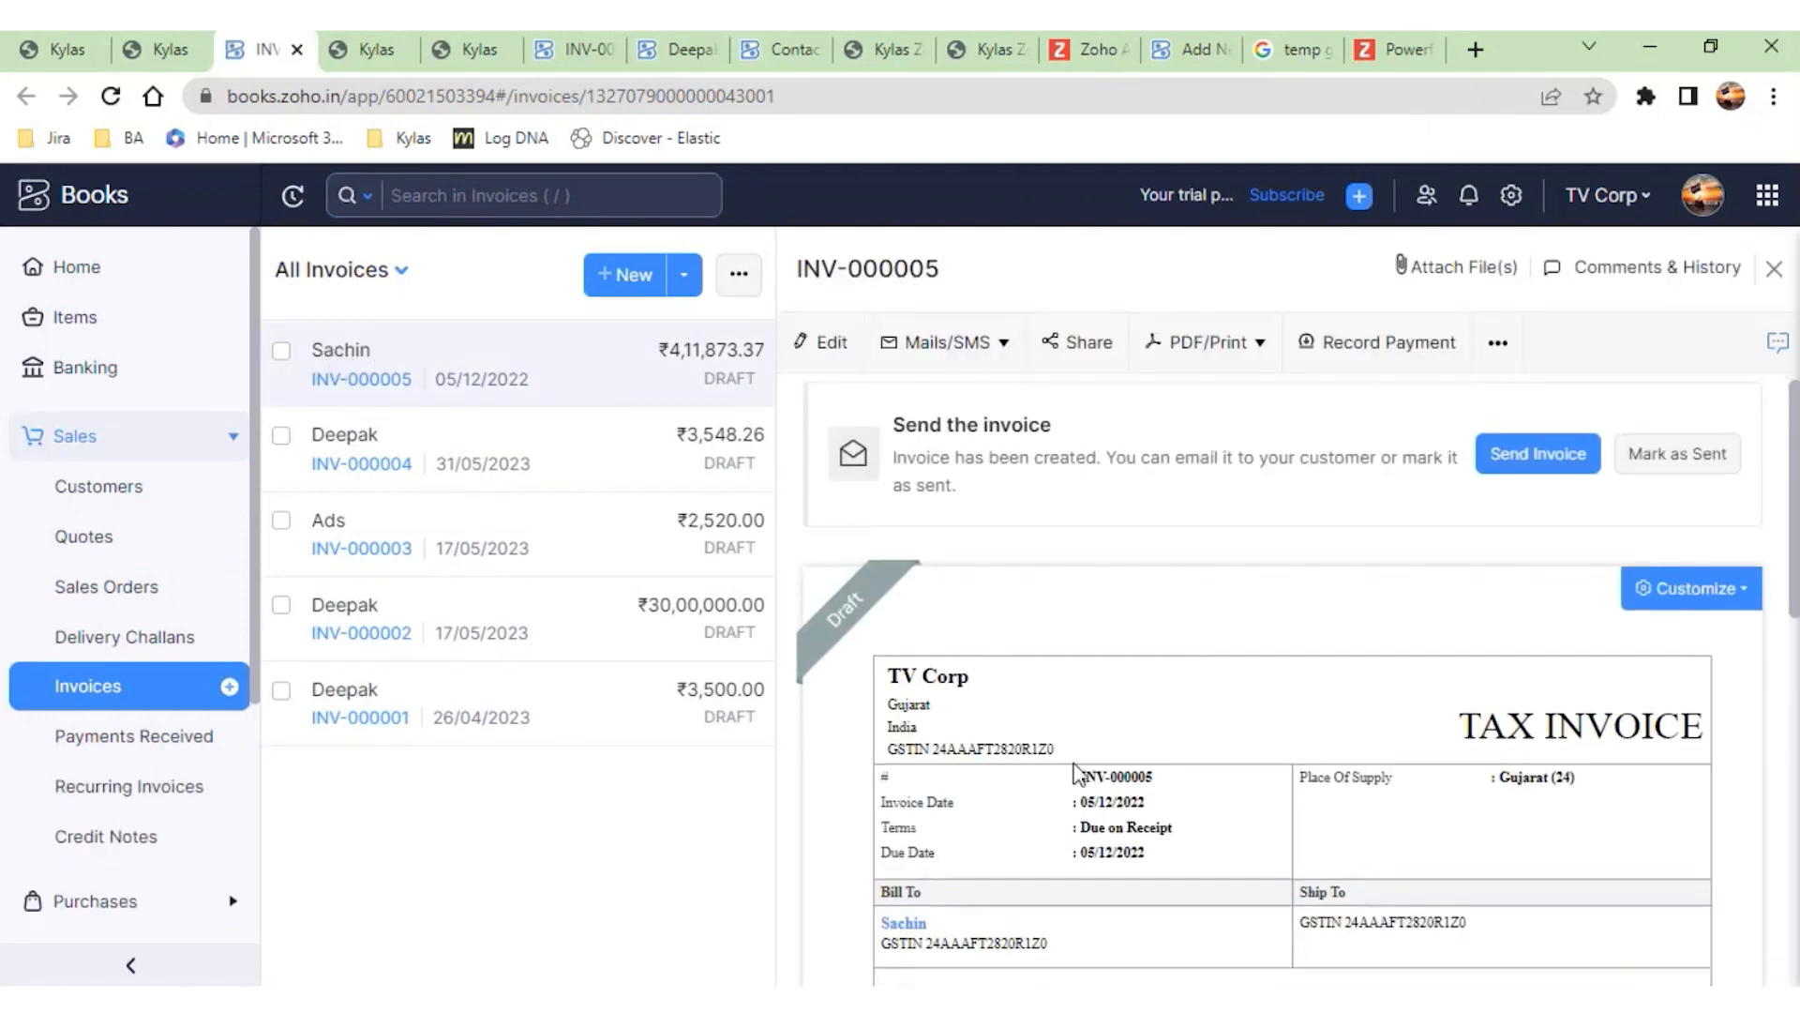
{"action": "scroll", "coordinate": [1078, 774], "scroll_direction": "down", "scroll_amount": 3}
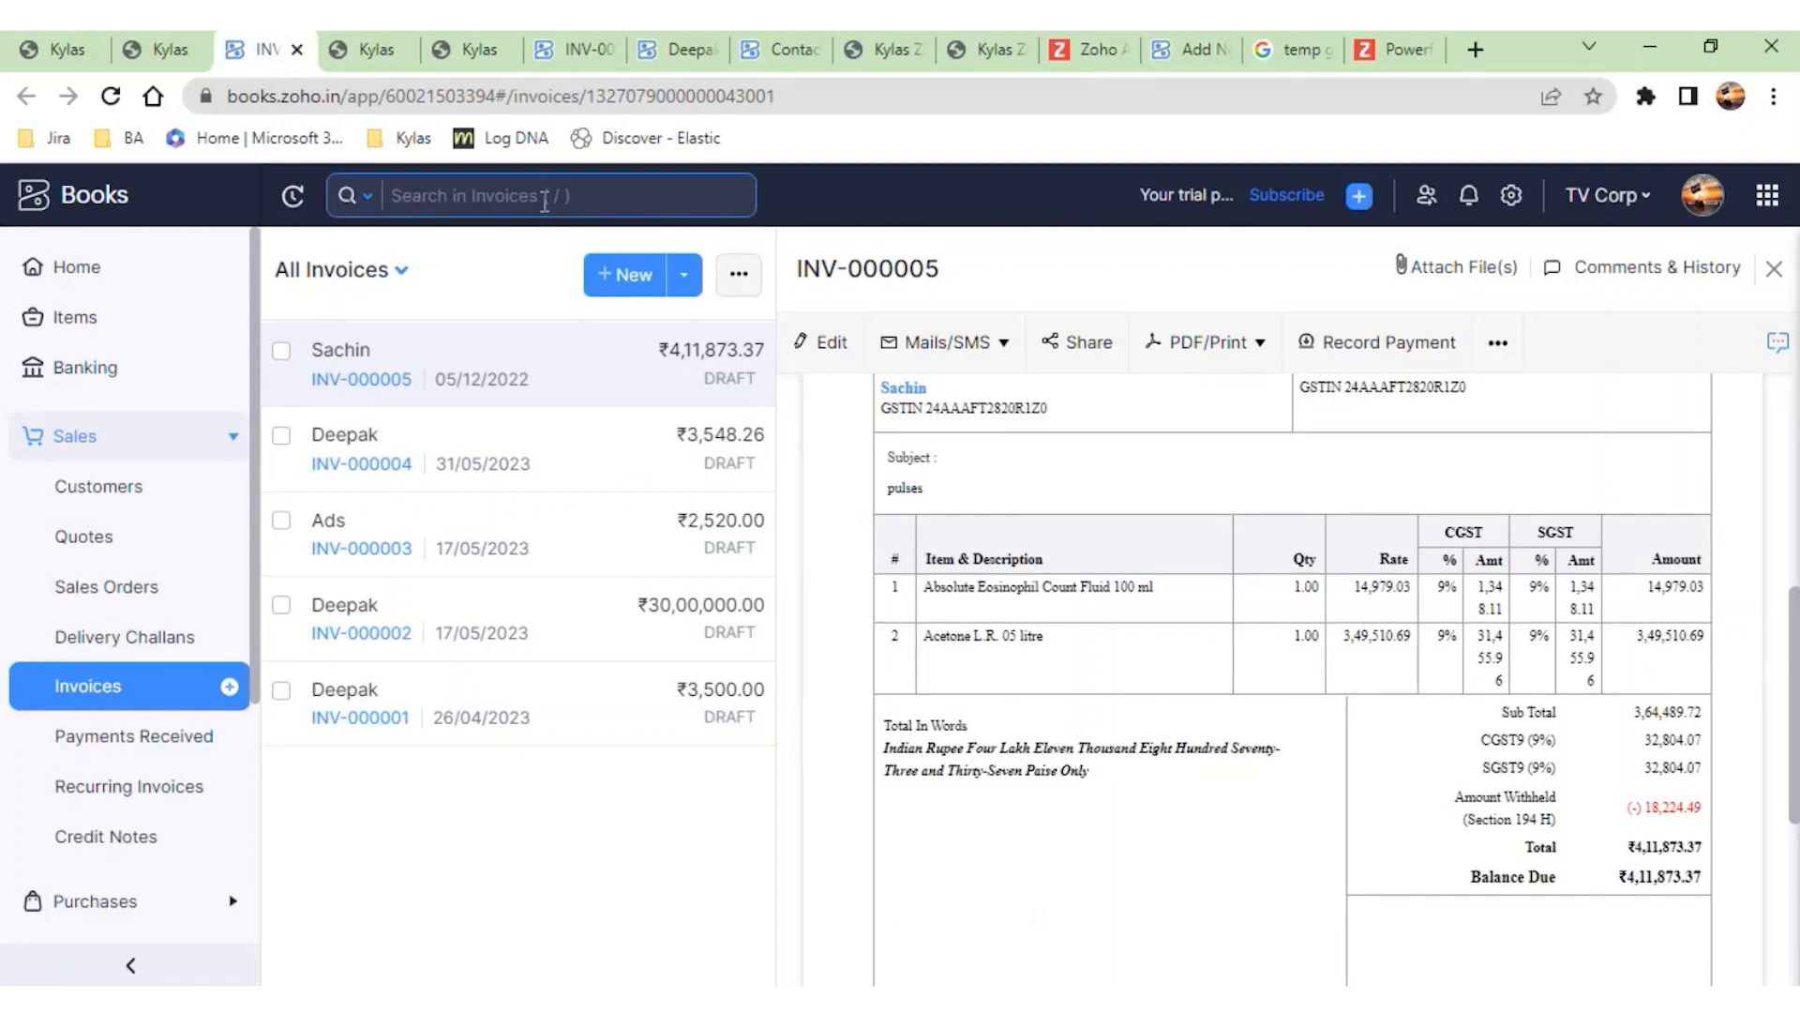
- Close the Zoho Books pages of the older invoice, the customer and the contacts, returning to the Kylas integration's sync settings
{"action": "left_click", "coordinate": [366, 47]}
{"action": "left_click", "coordinate": [576, 48]}
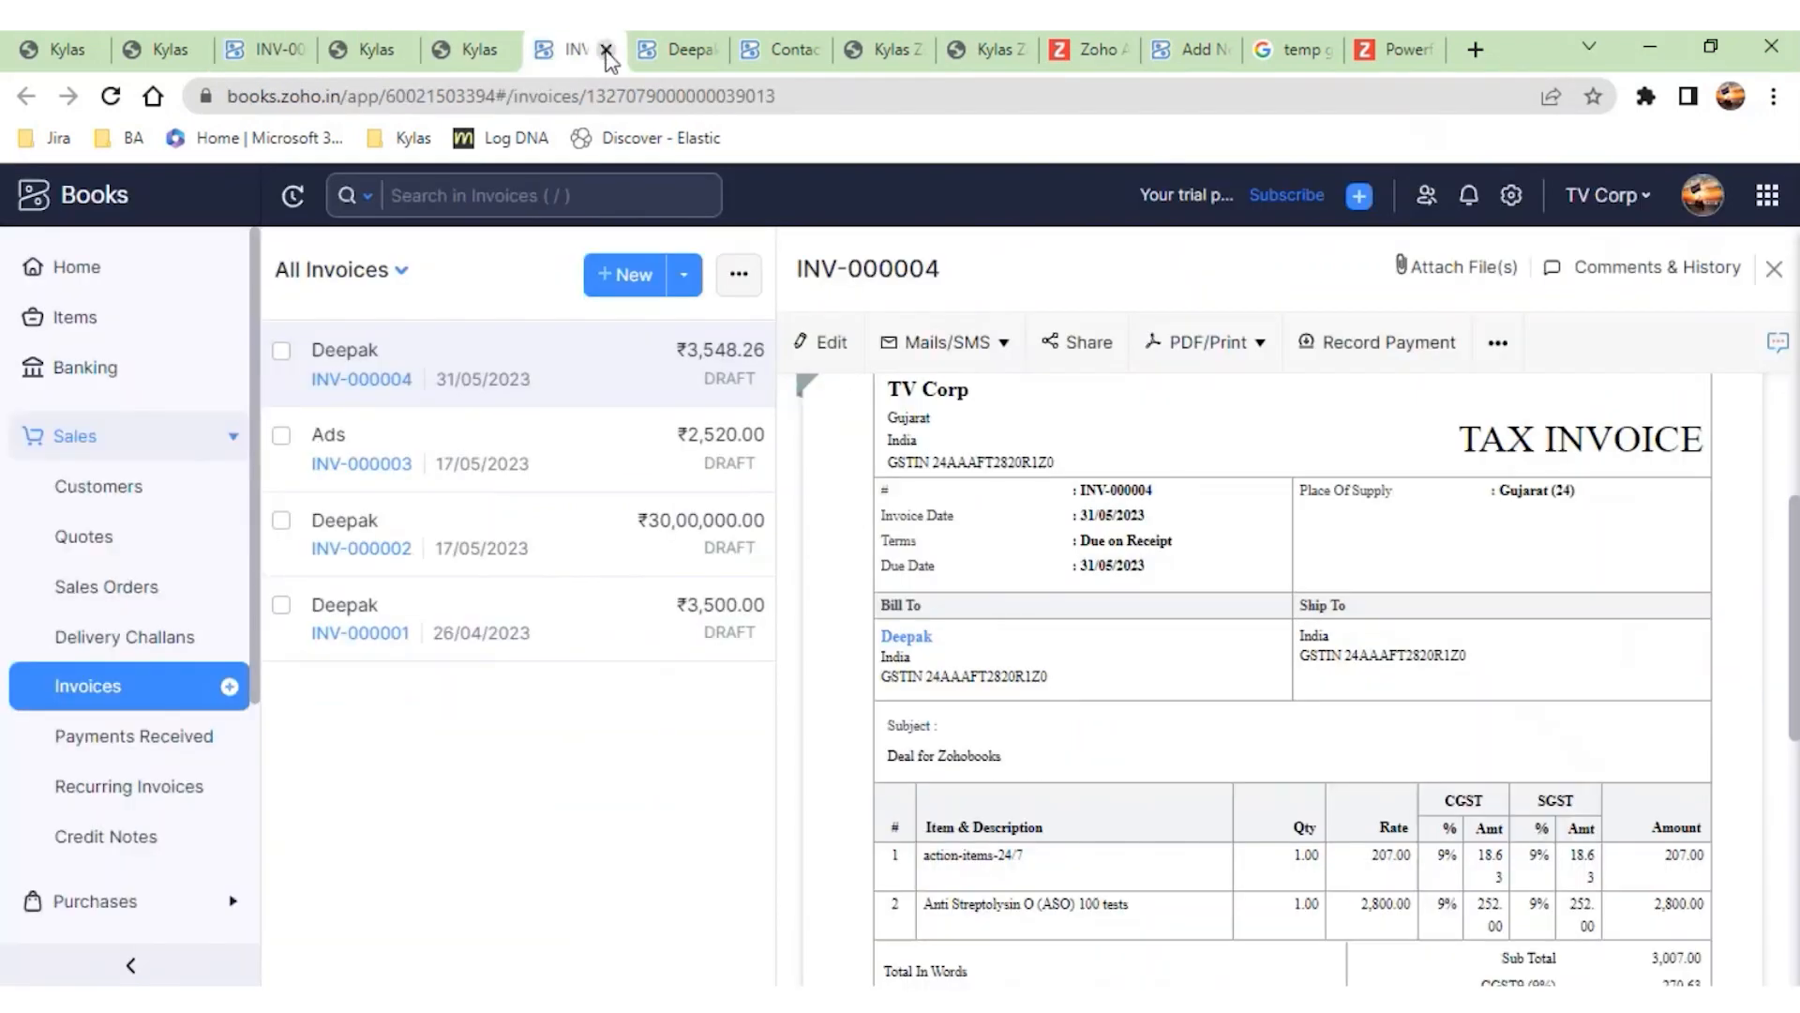
{"action": "left_click", "coordinate": [609, 48]}
{"action": "left_click", "coordinate": [611, 50]}
{"action": "left_click", "coordinate": [611, 50]}
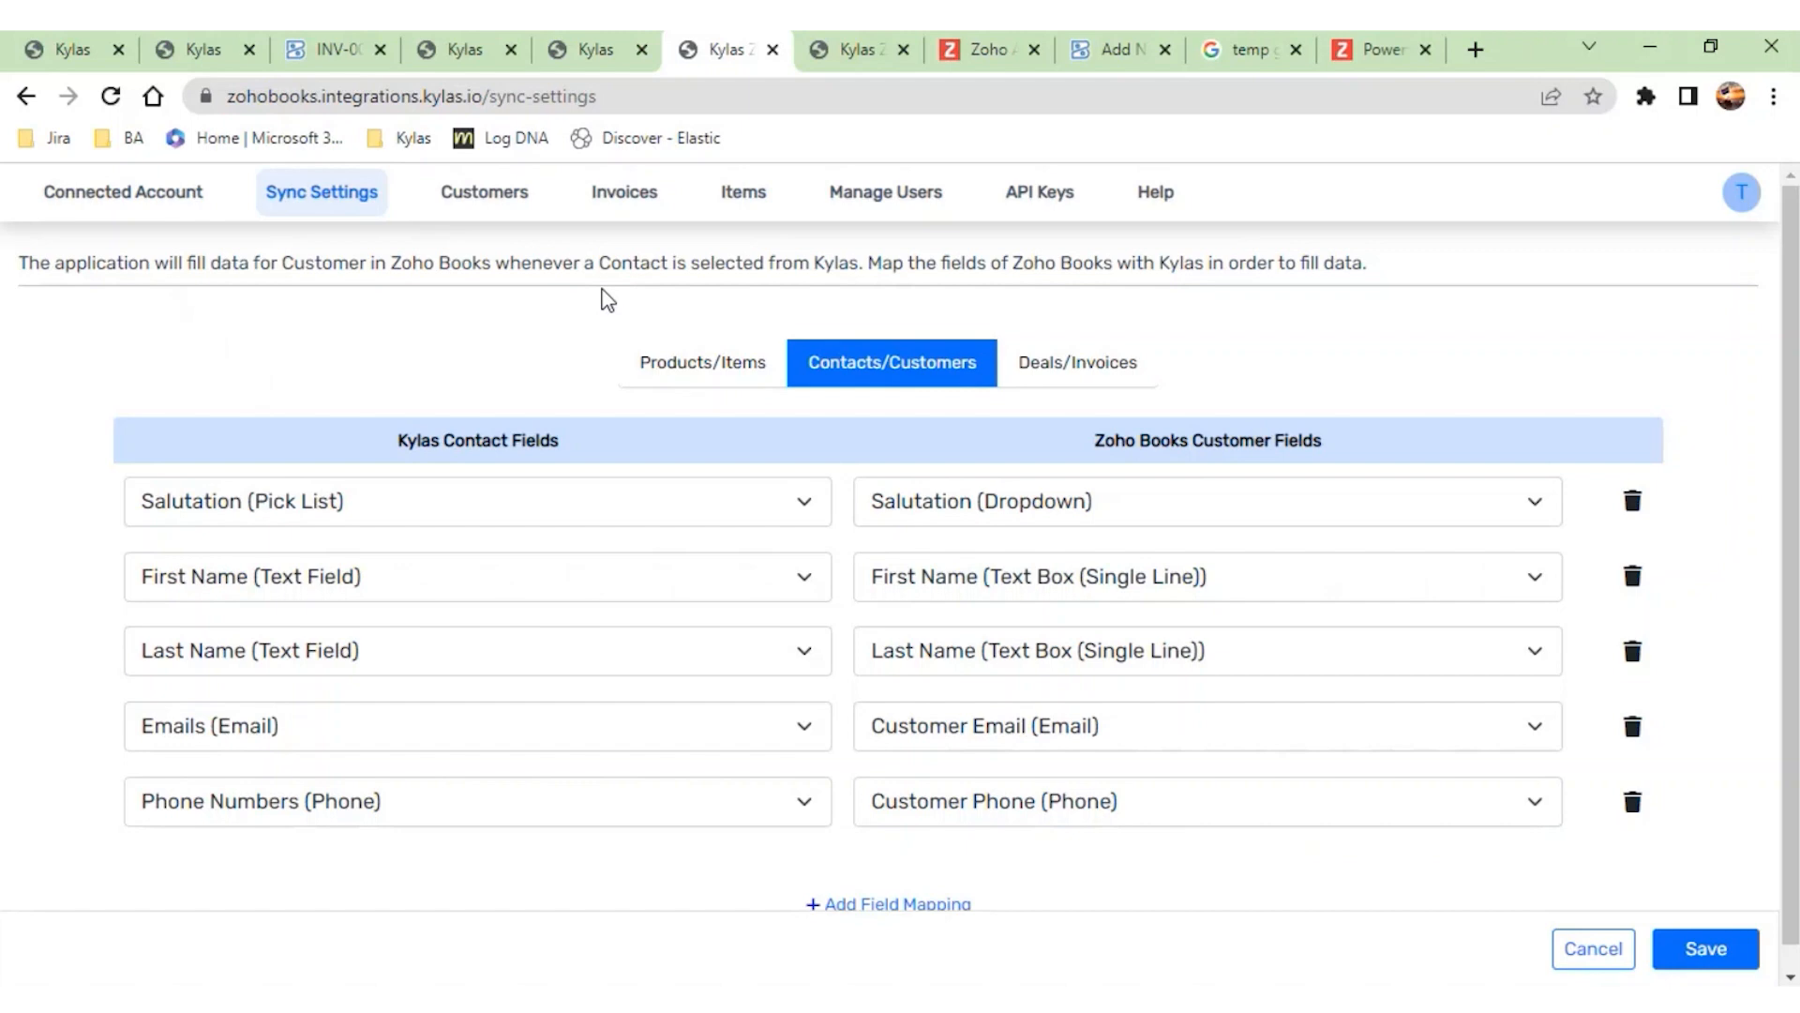
- Open the integration's invoice list and examine the newest invoice's number, customer, deal name and creation event
{"action": "left_click", "coordinate": [621, 197]}
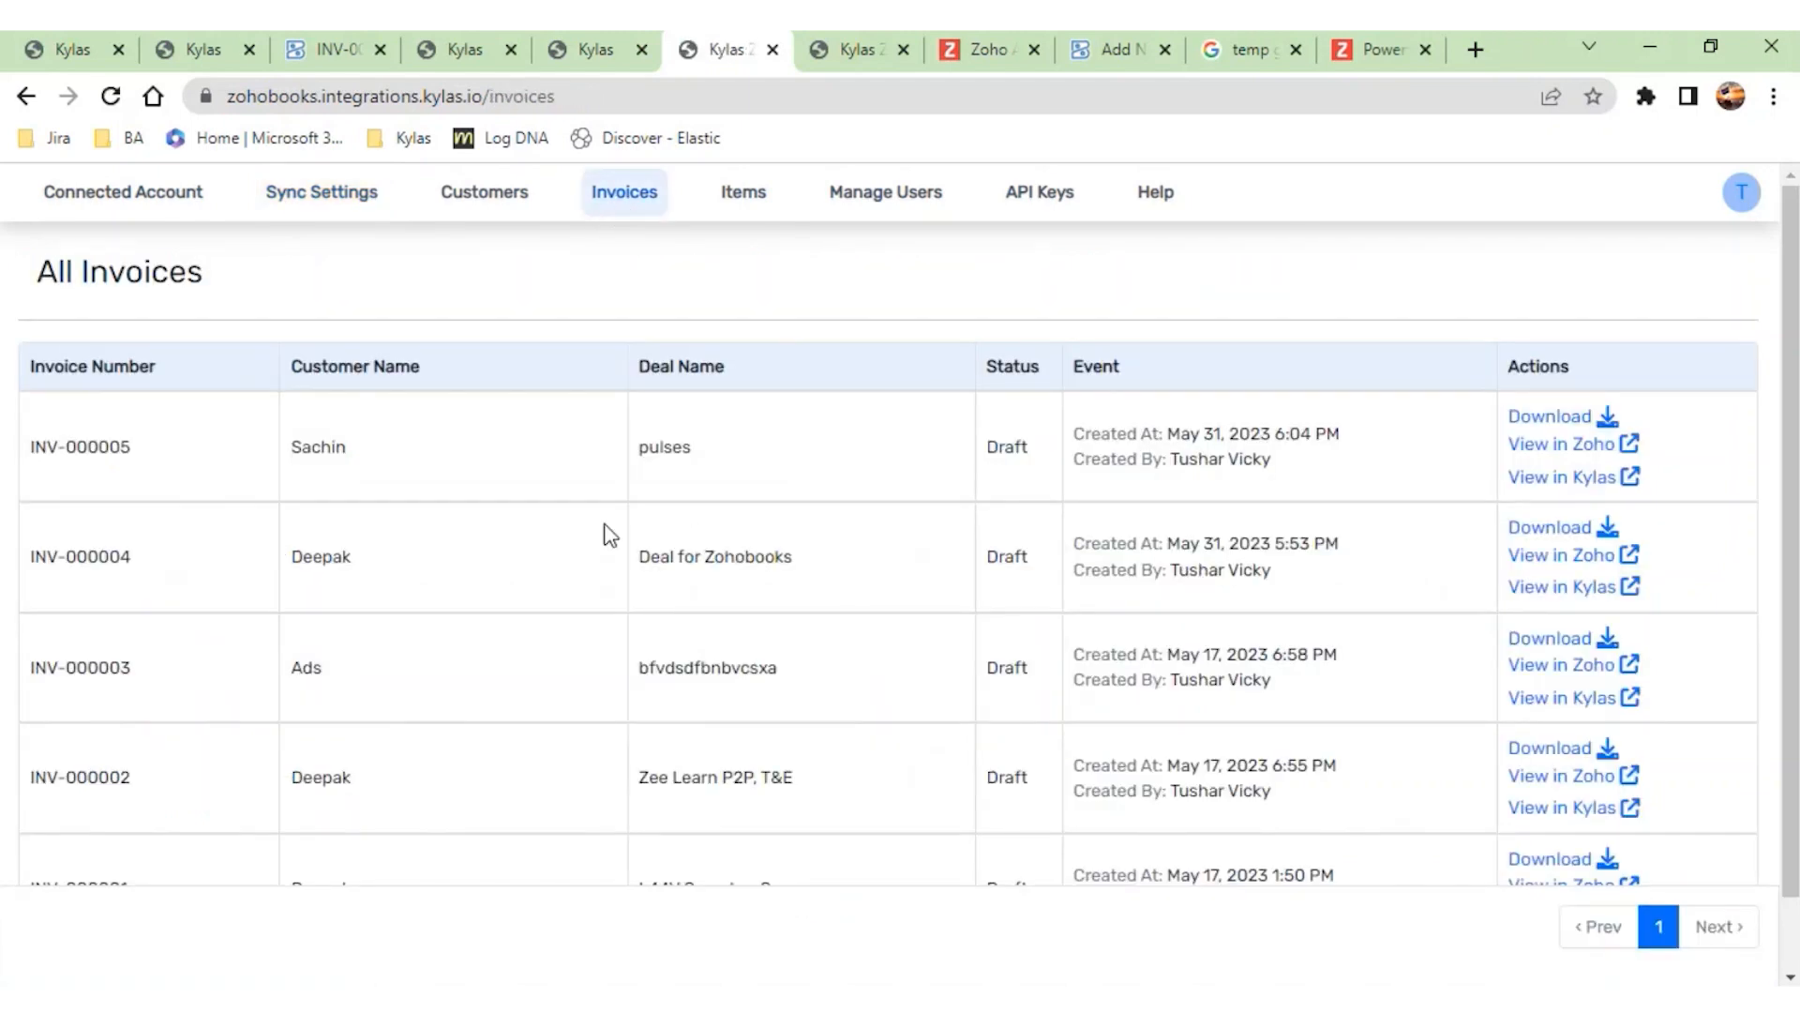
{"action": "scroll", "coordinate": [596, 607], "scroll_direction": "down", "scroll_amount": 1}
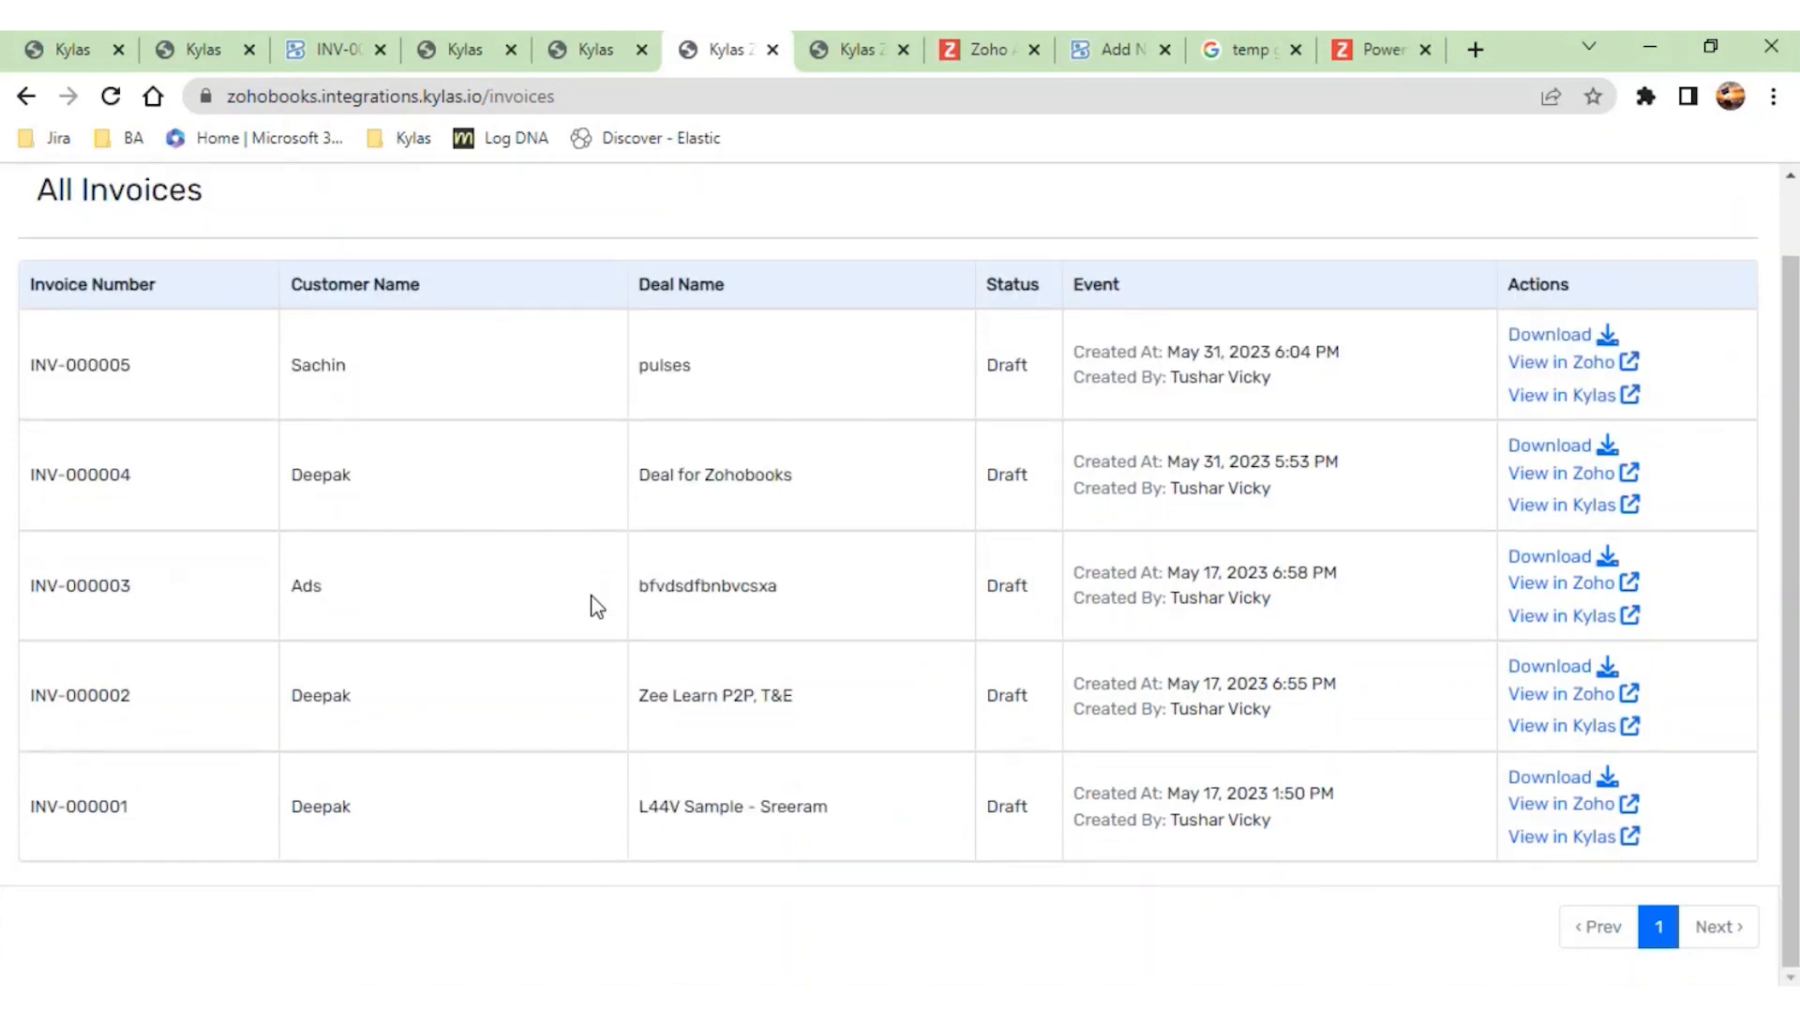
{"action": "left_click_drag", "start_coordinate": [145, 361], "coordinate": [27, 366]}
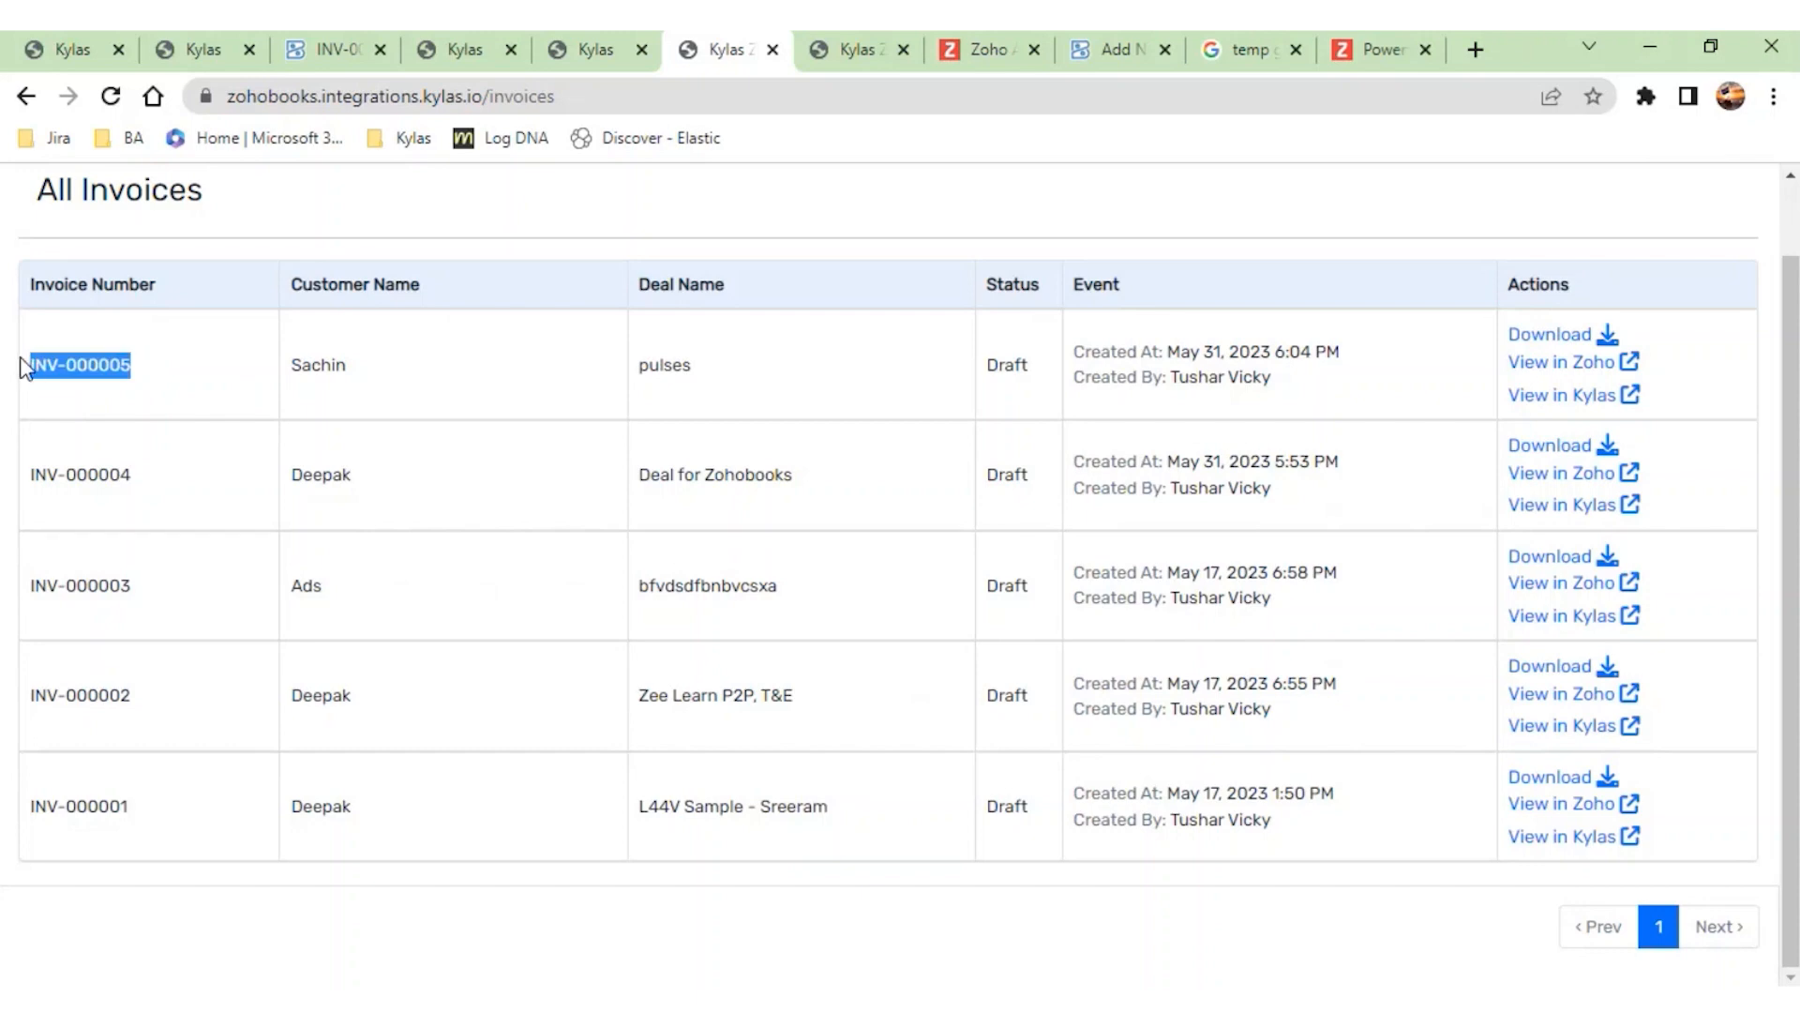
{"action": "left_click_drag", "start_coordinate": [354, 372], "coordinate": [292, 373]}
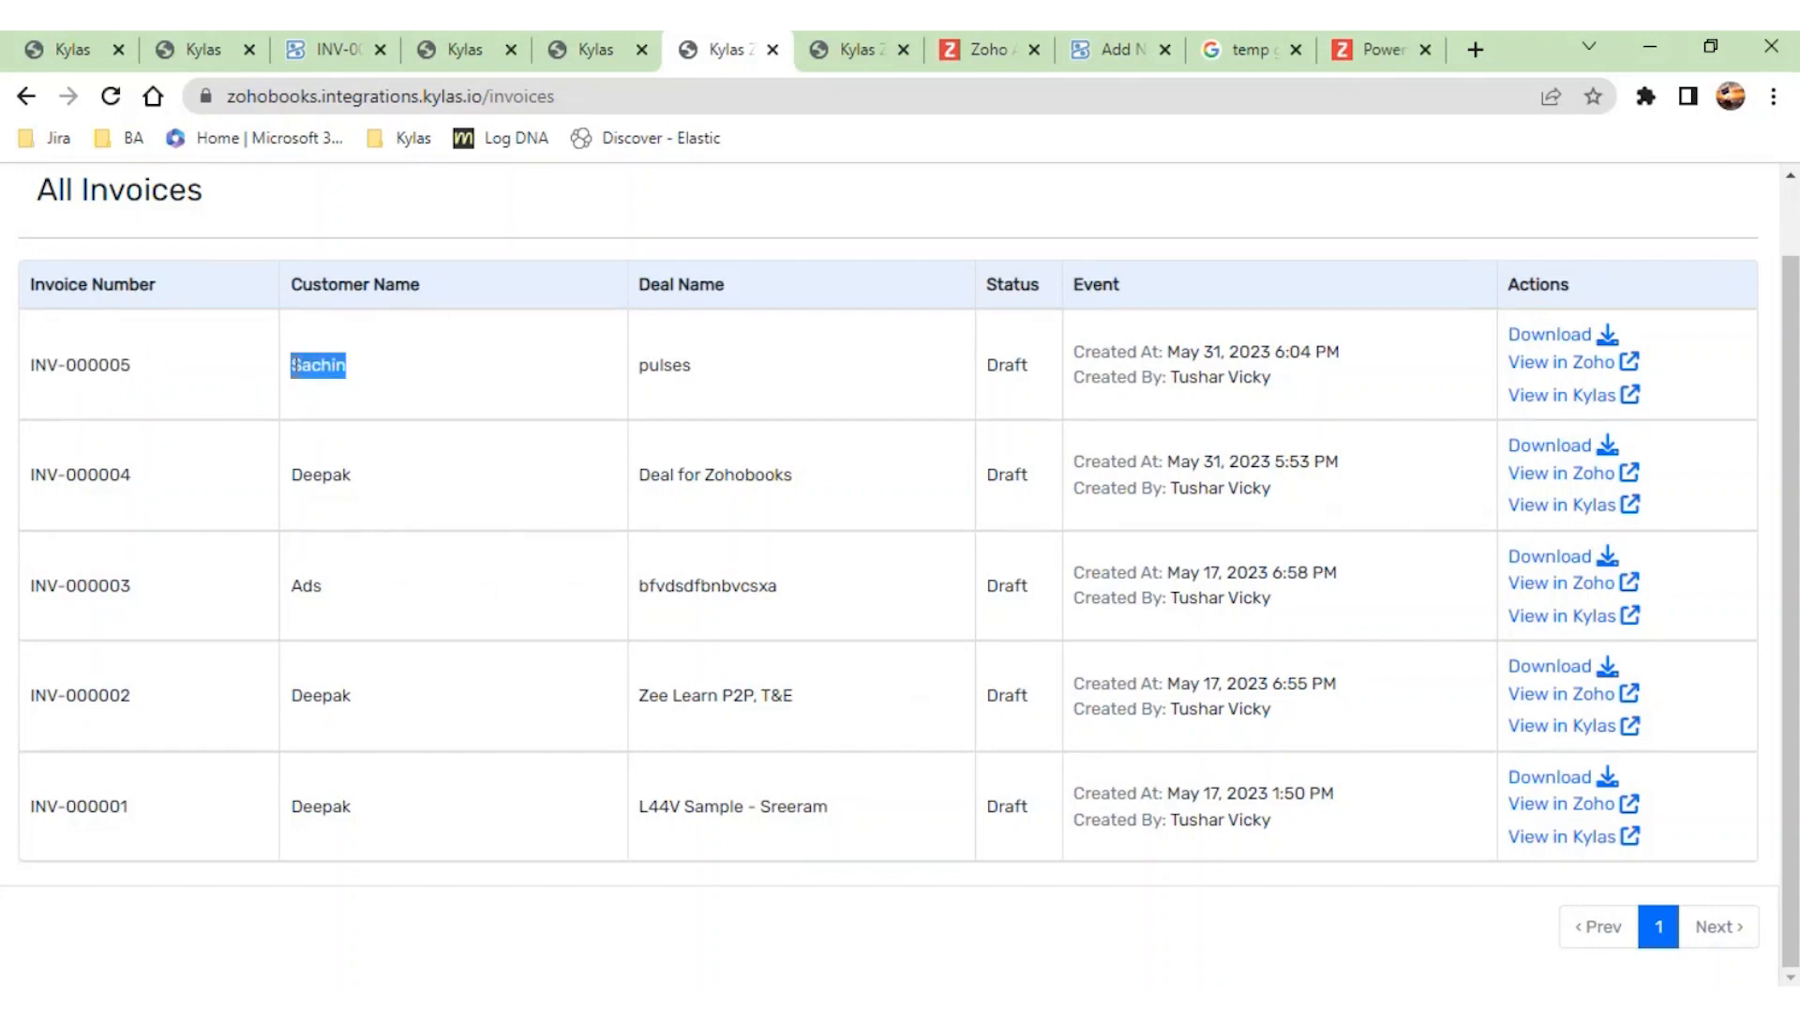
{"action": "left_click_drag", "start_coordinate": [703, 384], "coordinate": [637, 380]}
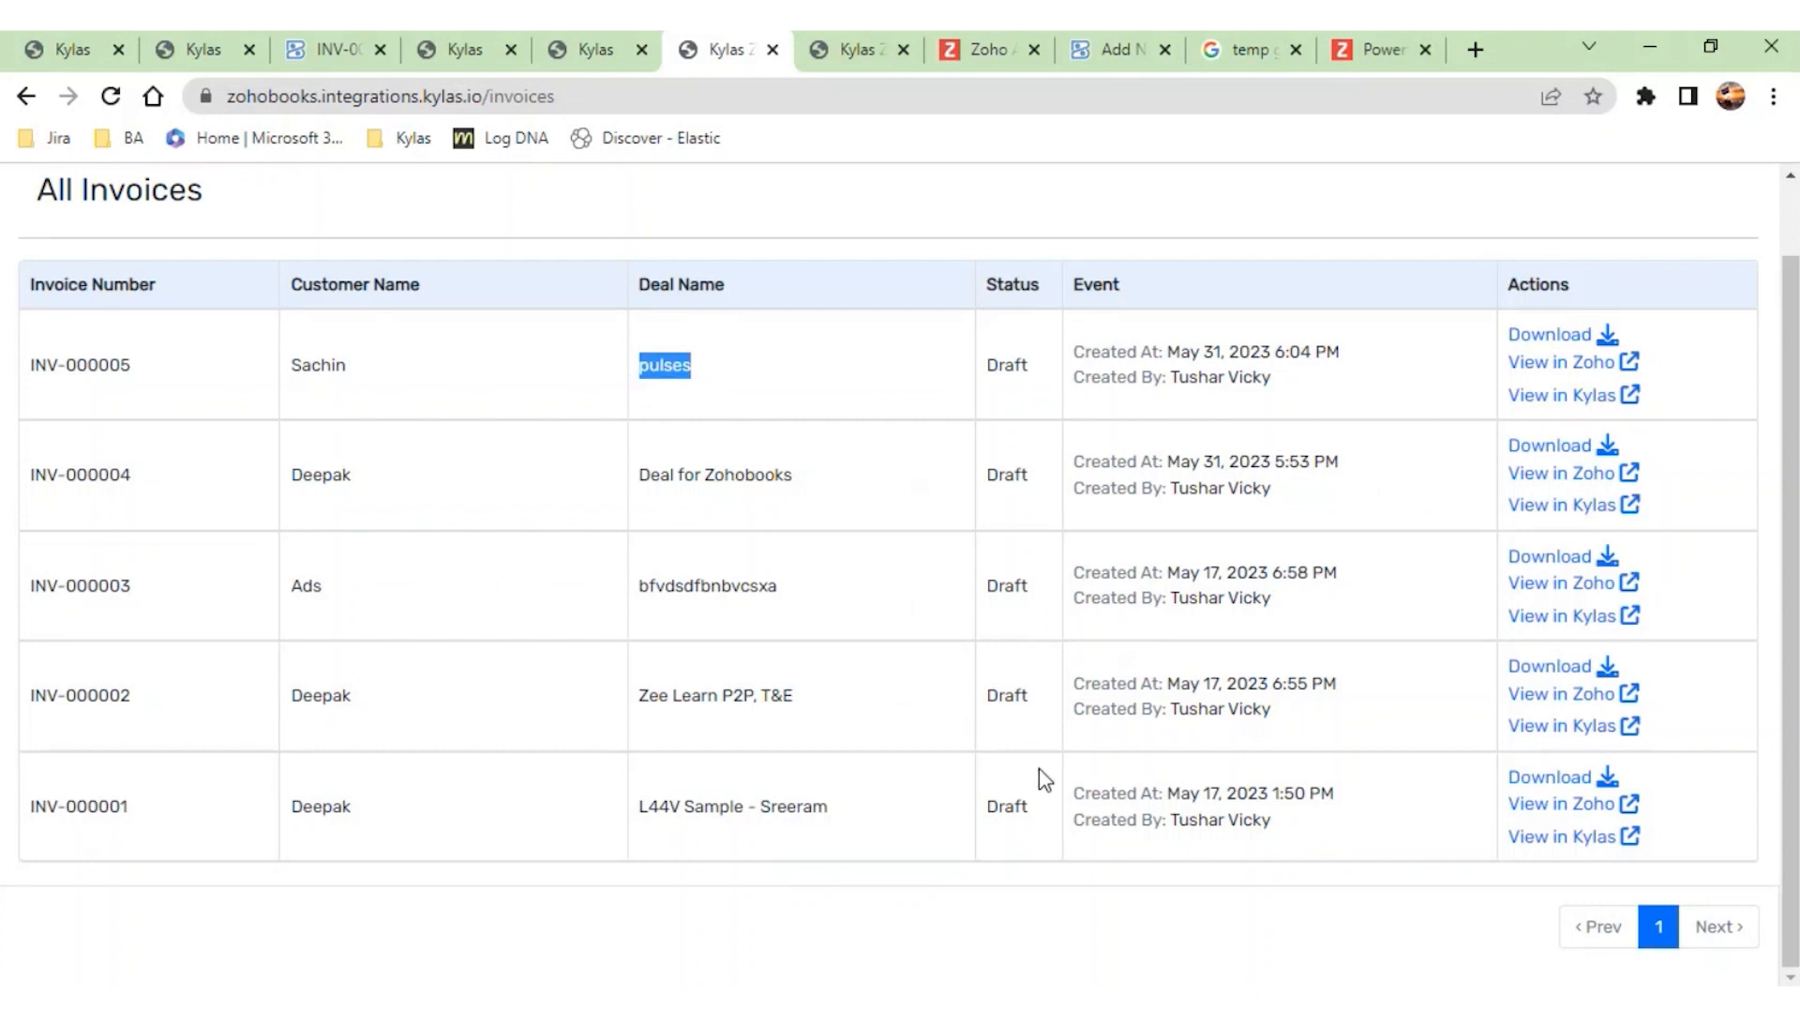
{"action": "left_click_drag", "start_coordinate": [1338, 389], "coordinate": [1078, 361]}
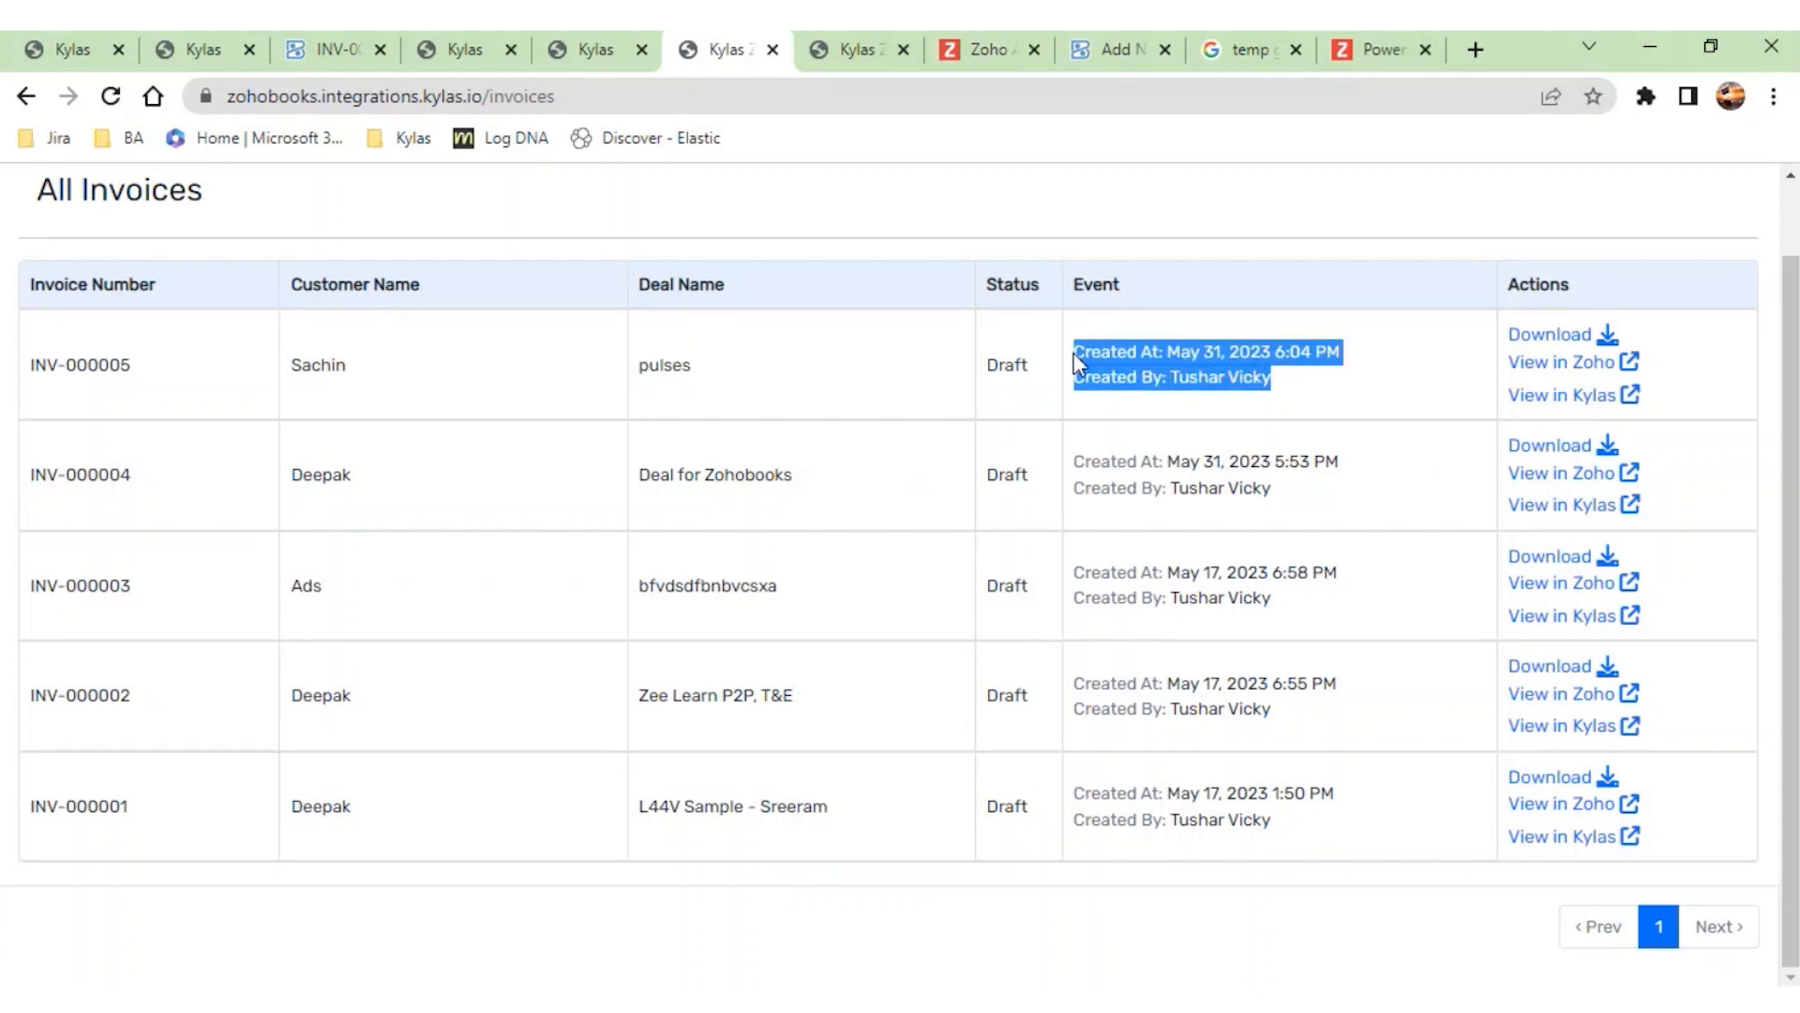
- Open the pulses deal in Kylas from its invoice entry, view its Zoho Books invoices, and return to the invoice list
{"action": "left_click", "coordinate": [1536, 409]}
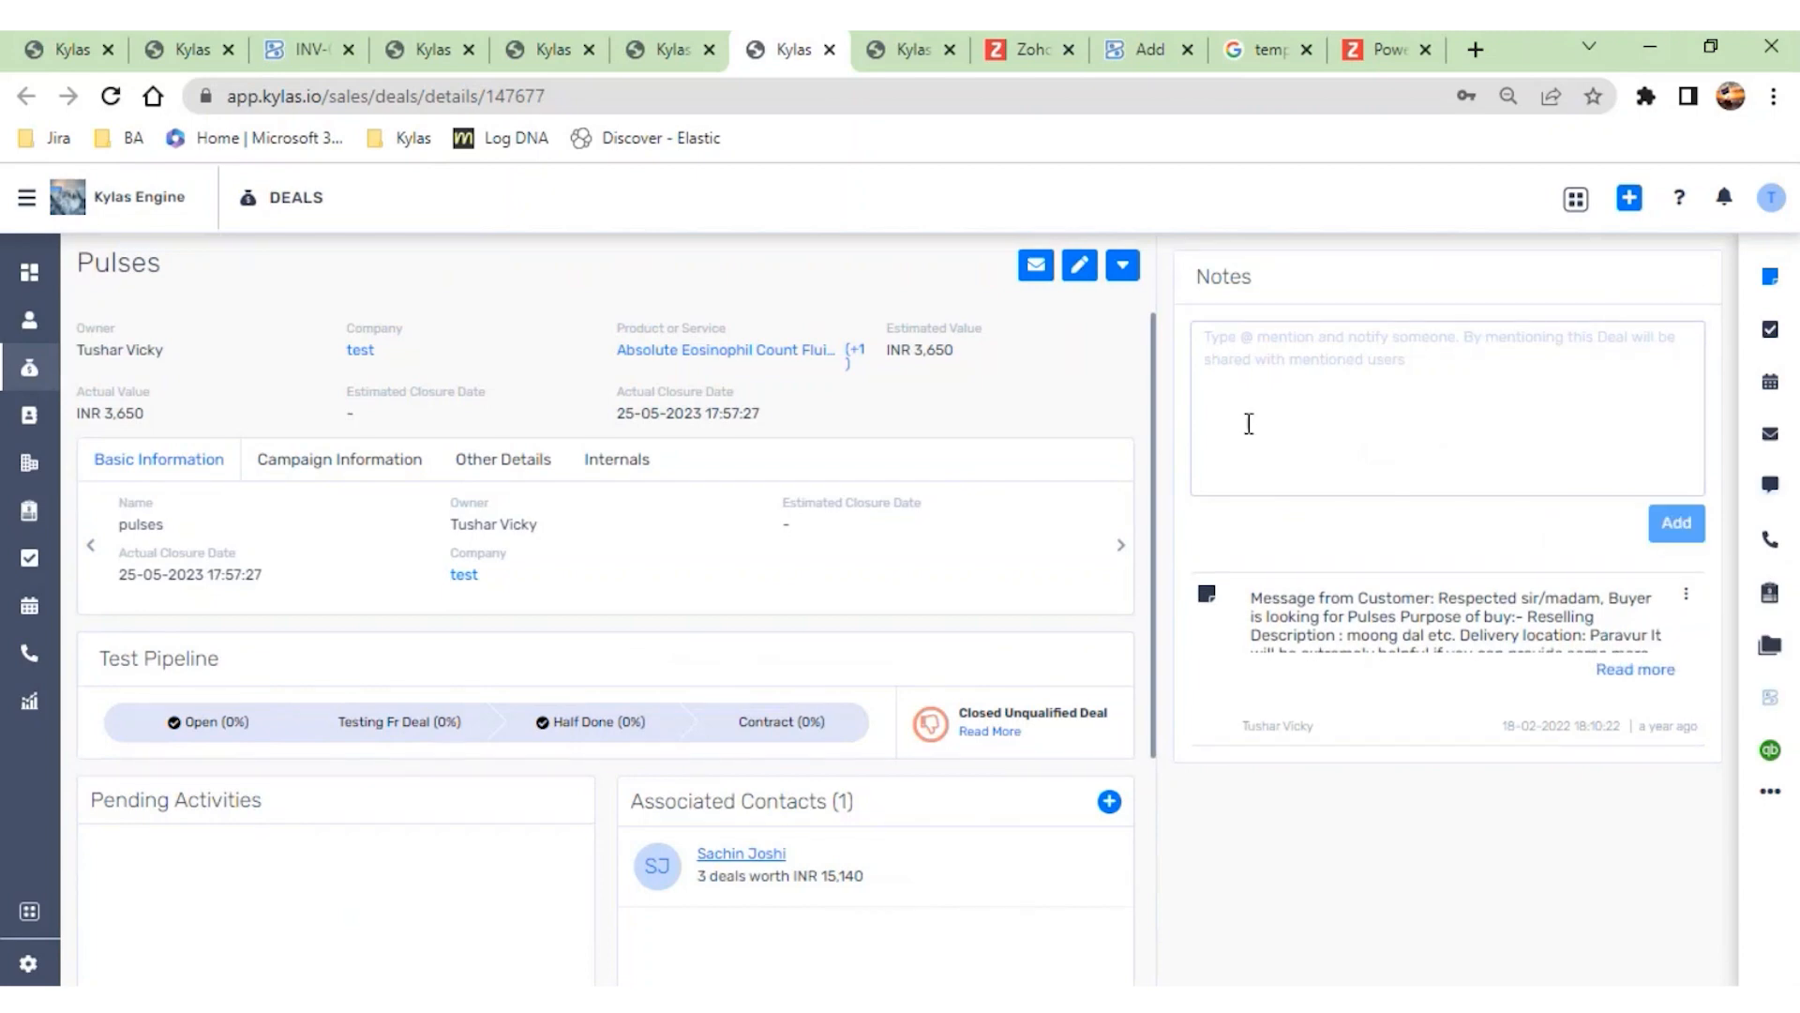
{"action": "left_click", "coordinate": [1771, 696]}
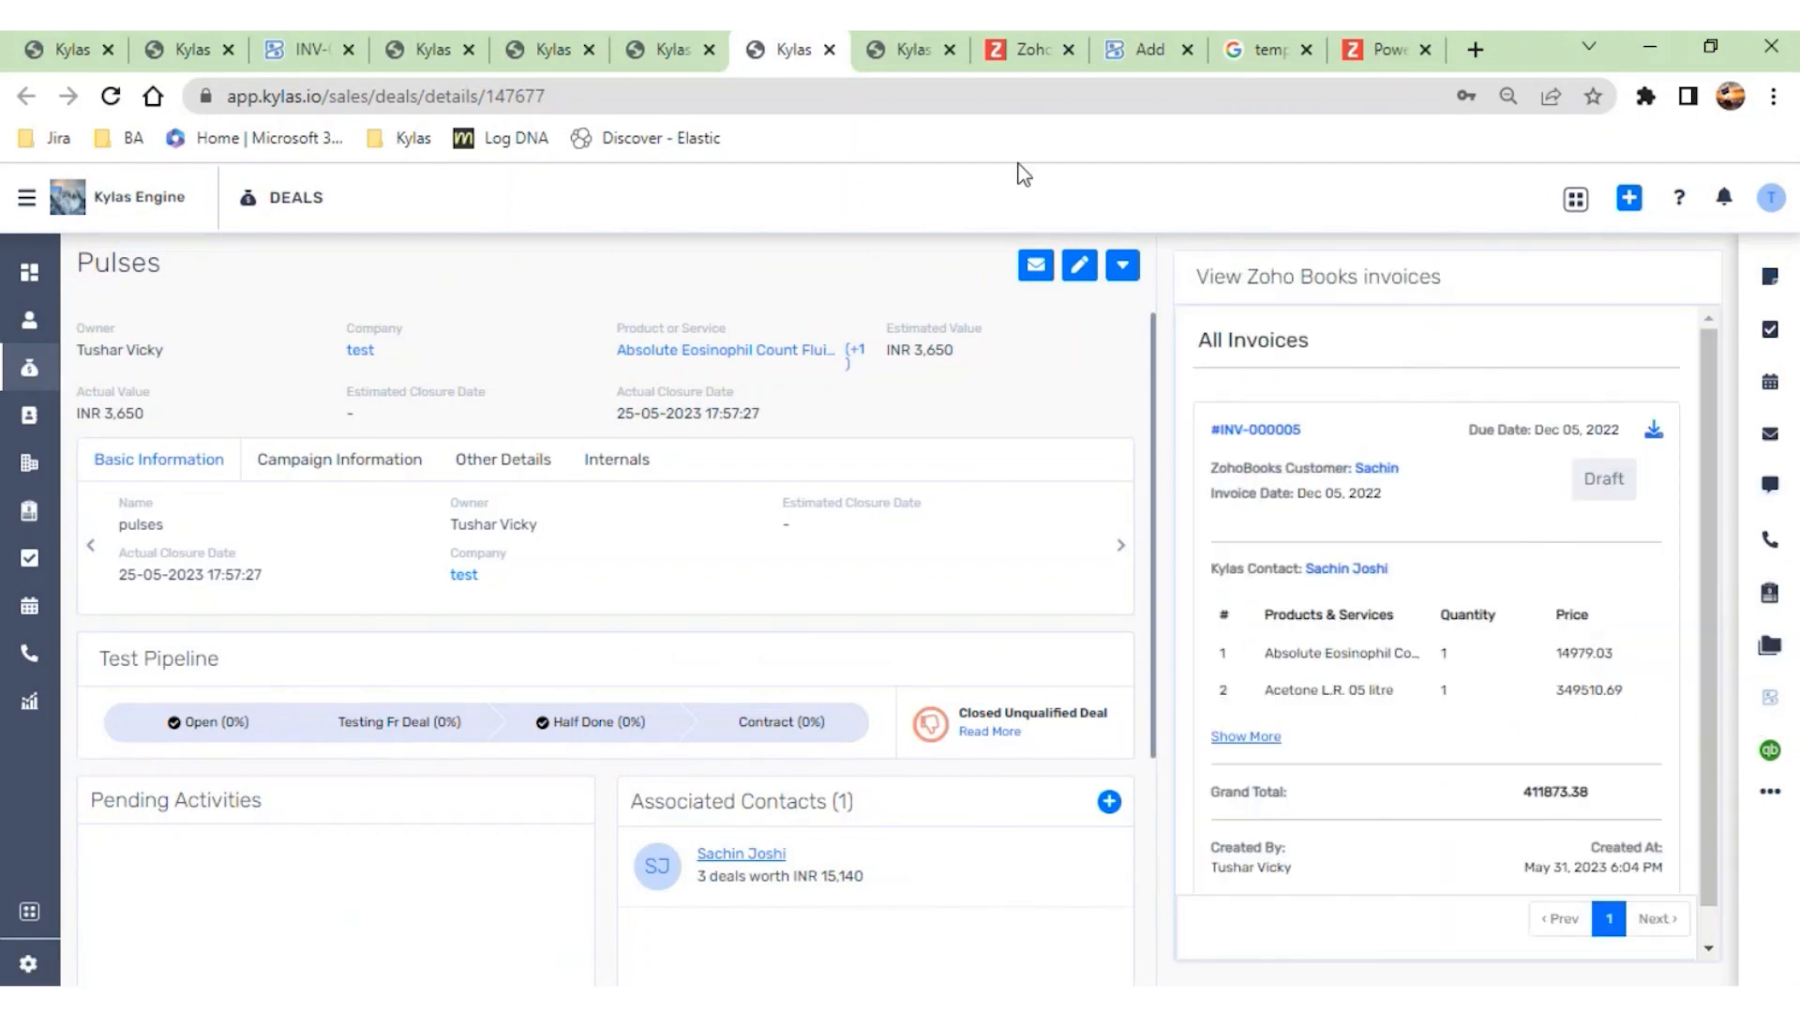
{"action": "left_click", "coordinate": [670, 49]}
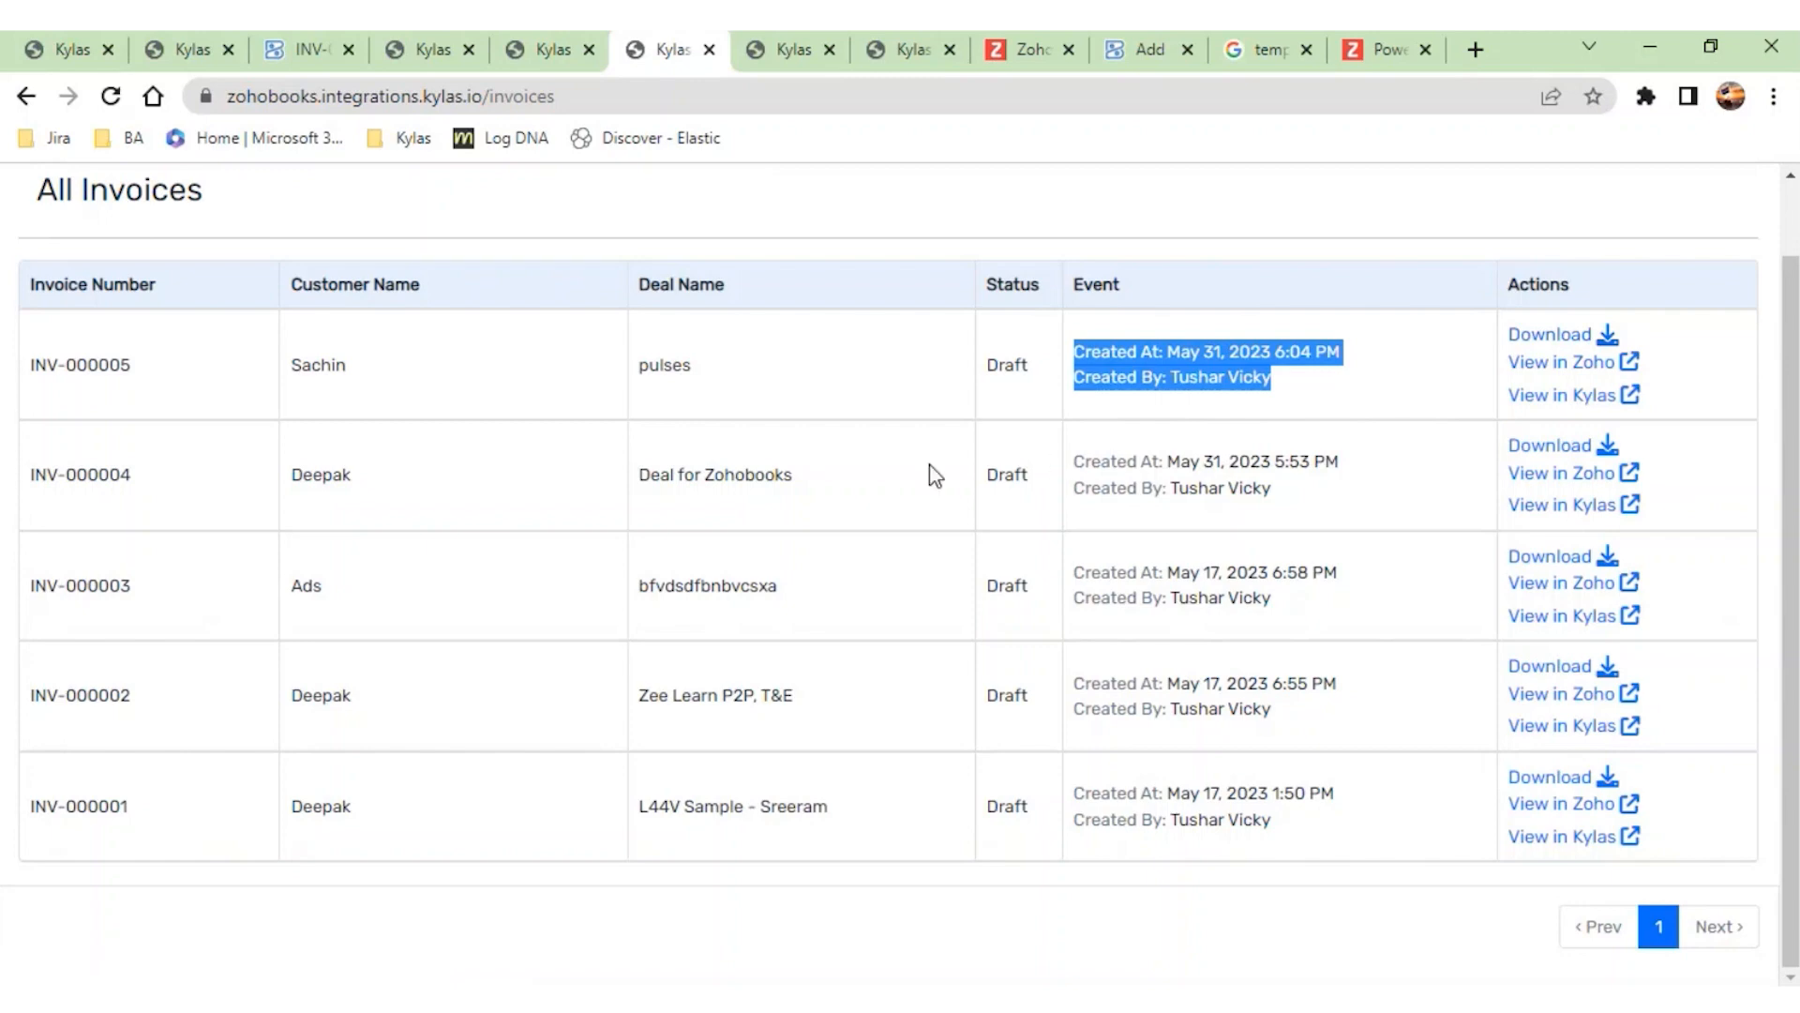
- Open the integration's customer list and examine the newest customer's name, email and creation event
{"action": "scroll", "coordinate": [933, 475], "scroll_direction": "up", "scroll_amount": 2}
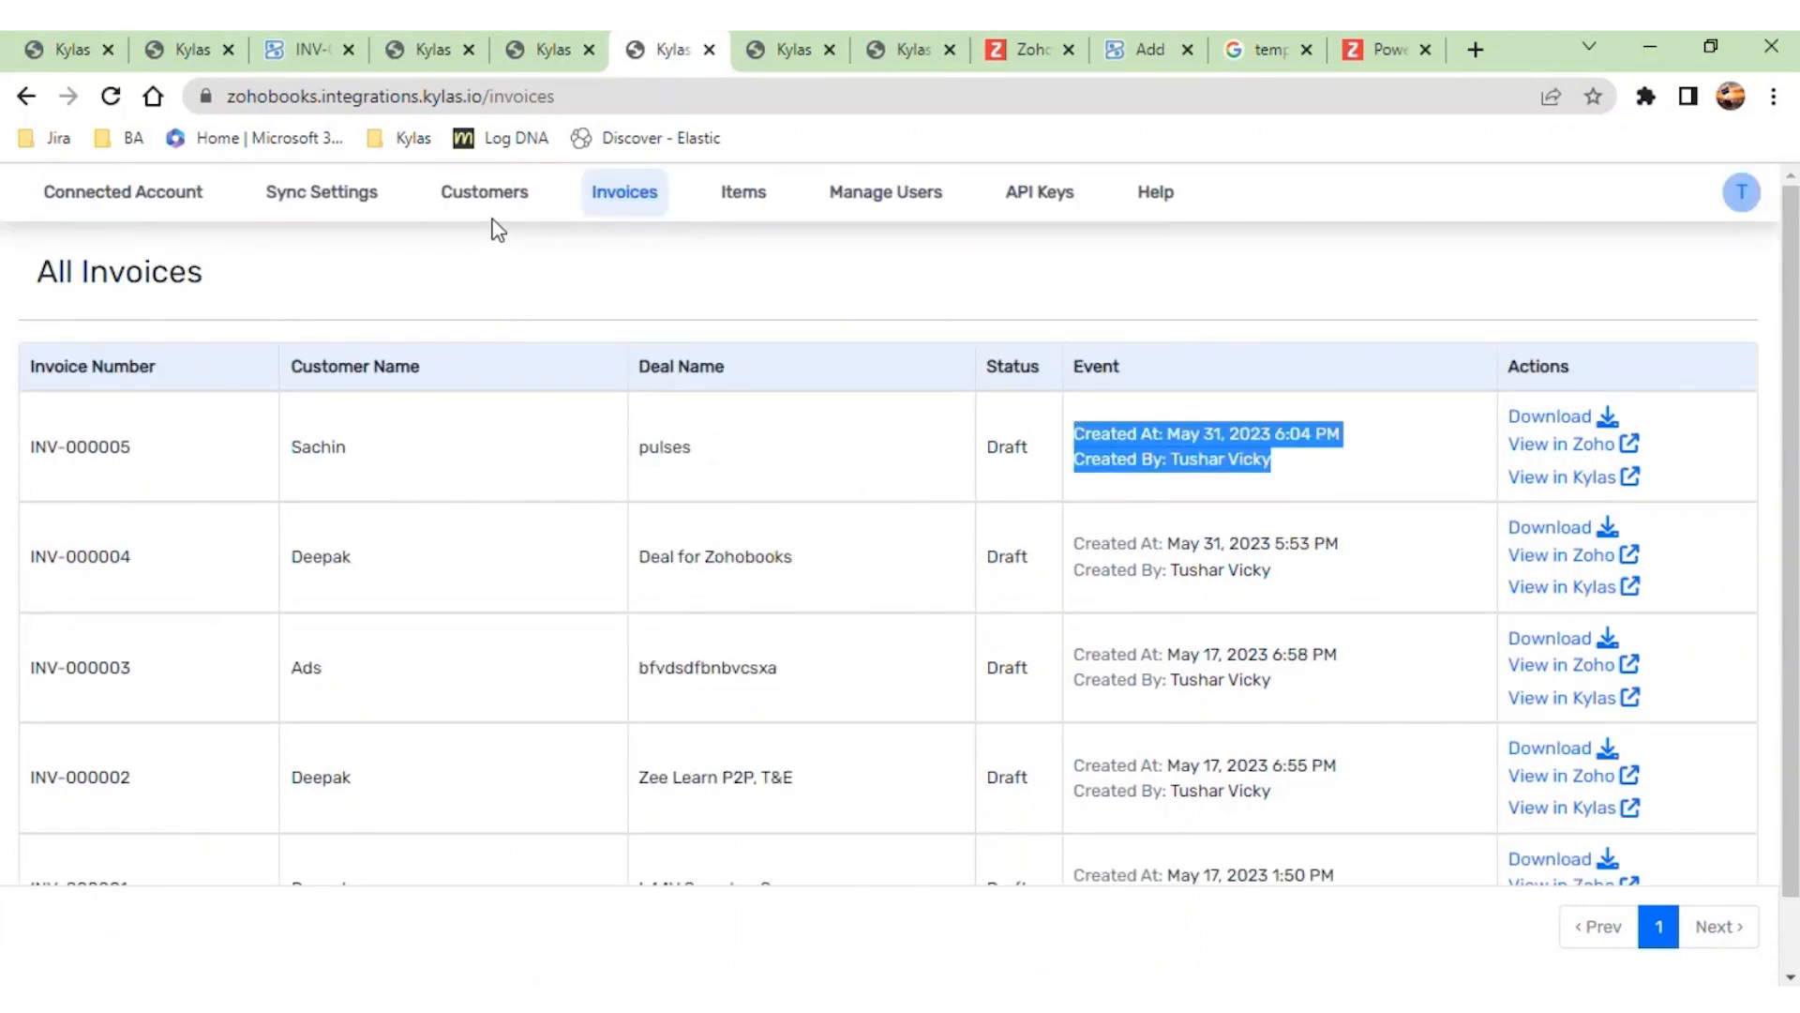
{"action": "left_click", "coordinate": [484, 196]}
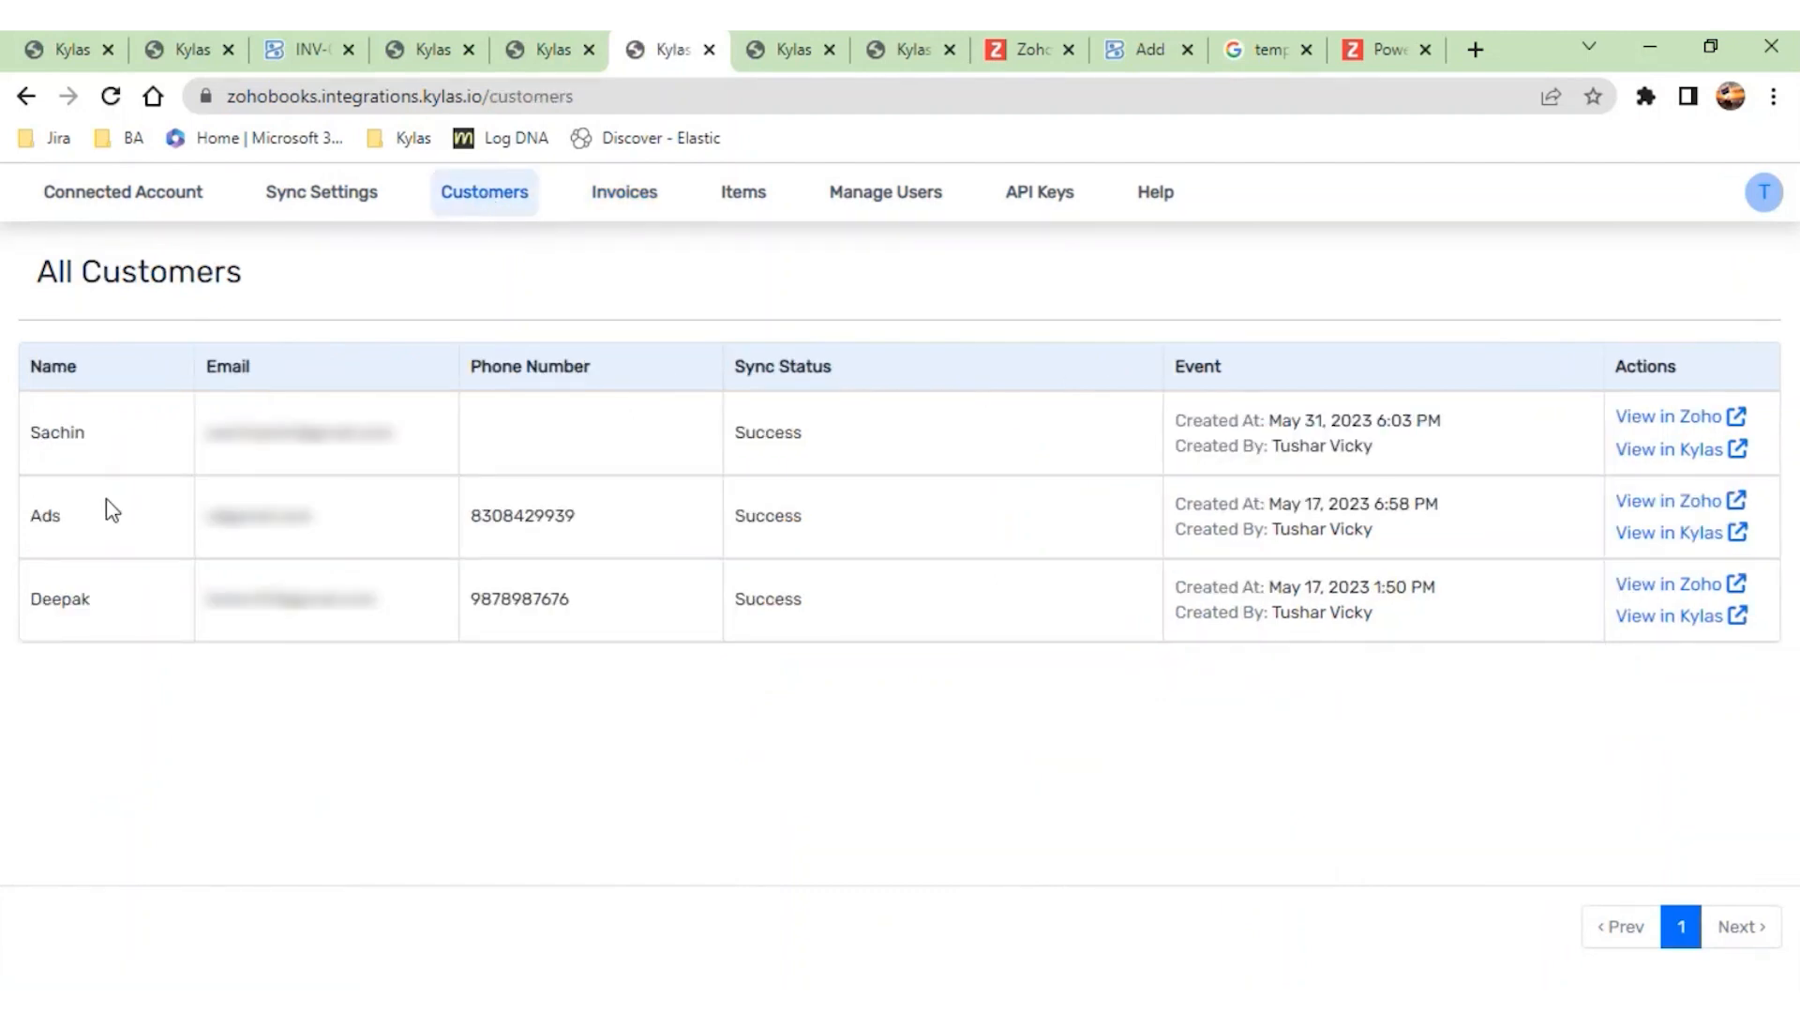
{"action": "left_click_drag", "start_coordinate": [40, 432], "coordinate": [234, 434]}
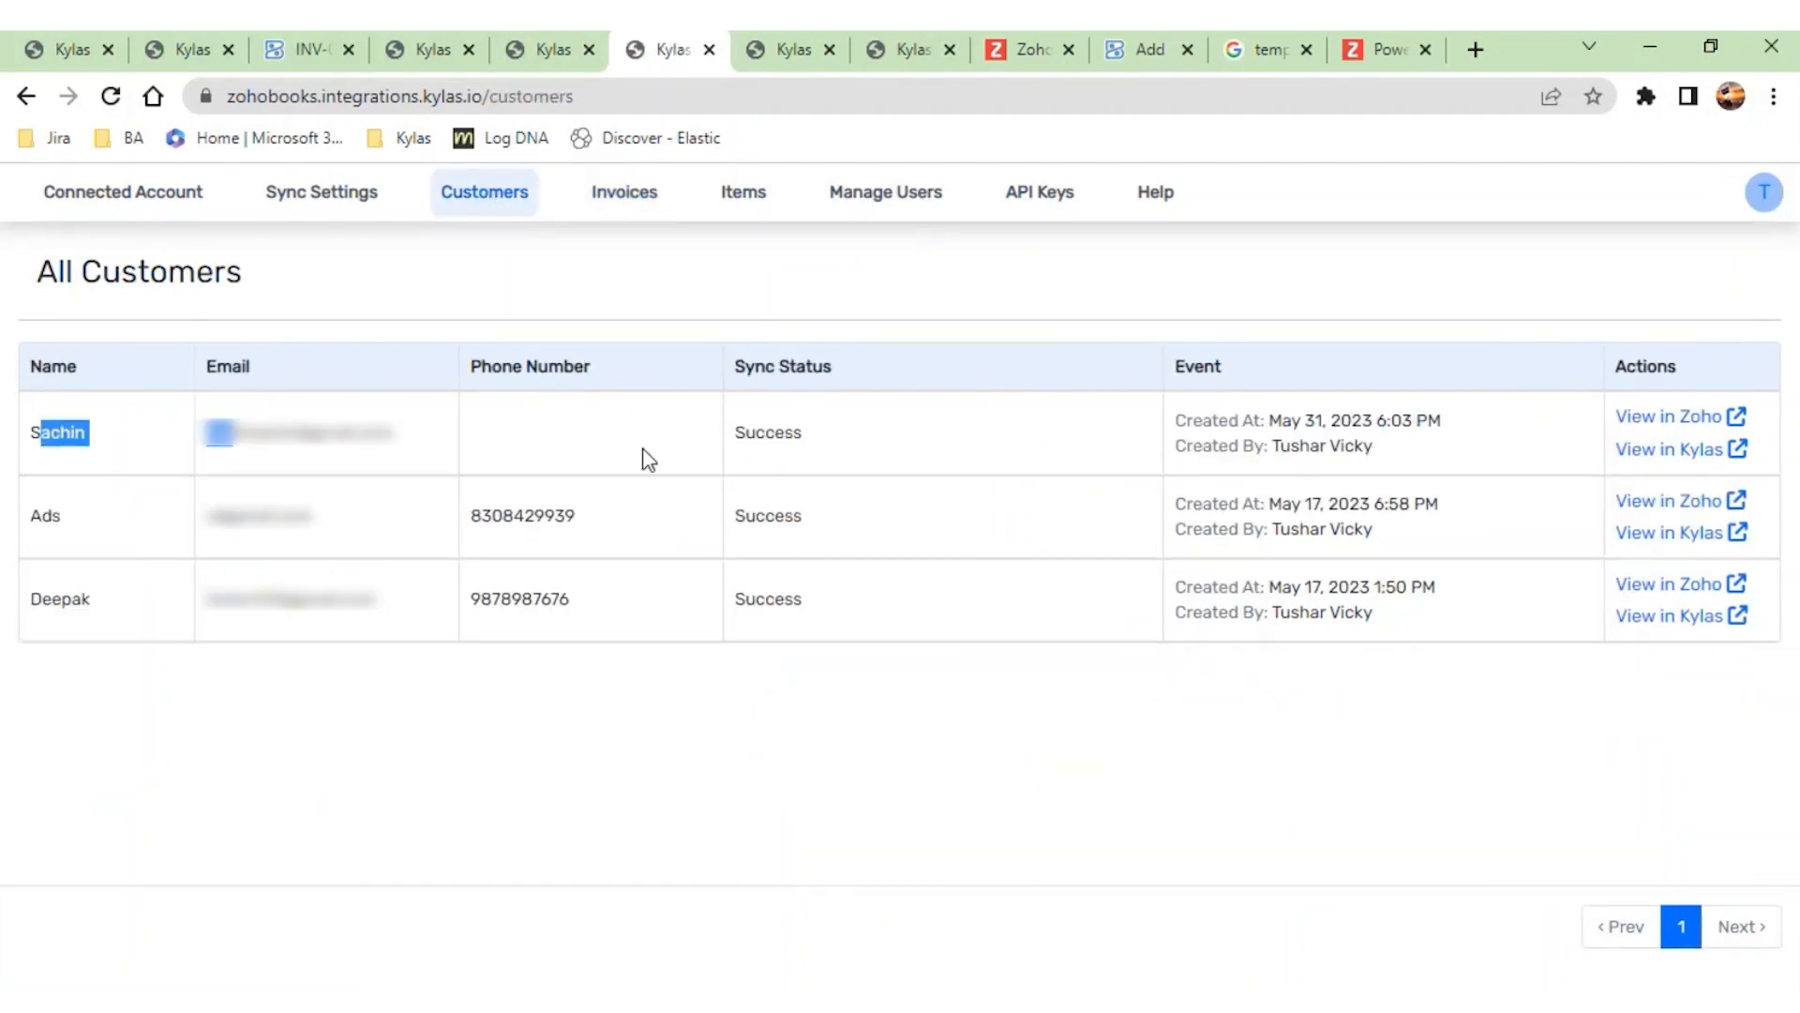
{"action": "left_click_drag", "start_coordinate": [1371, 448], "coordinate": [1177, 420]}
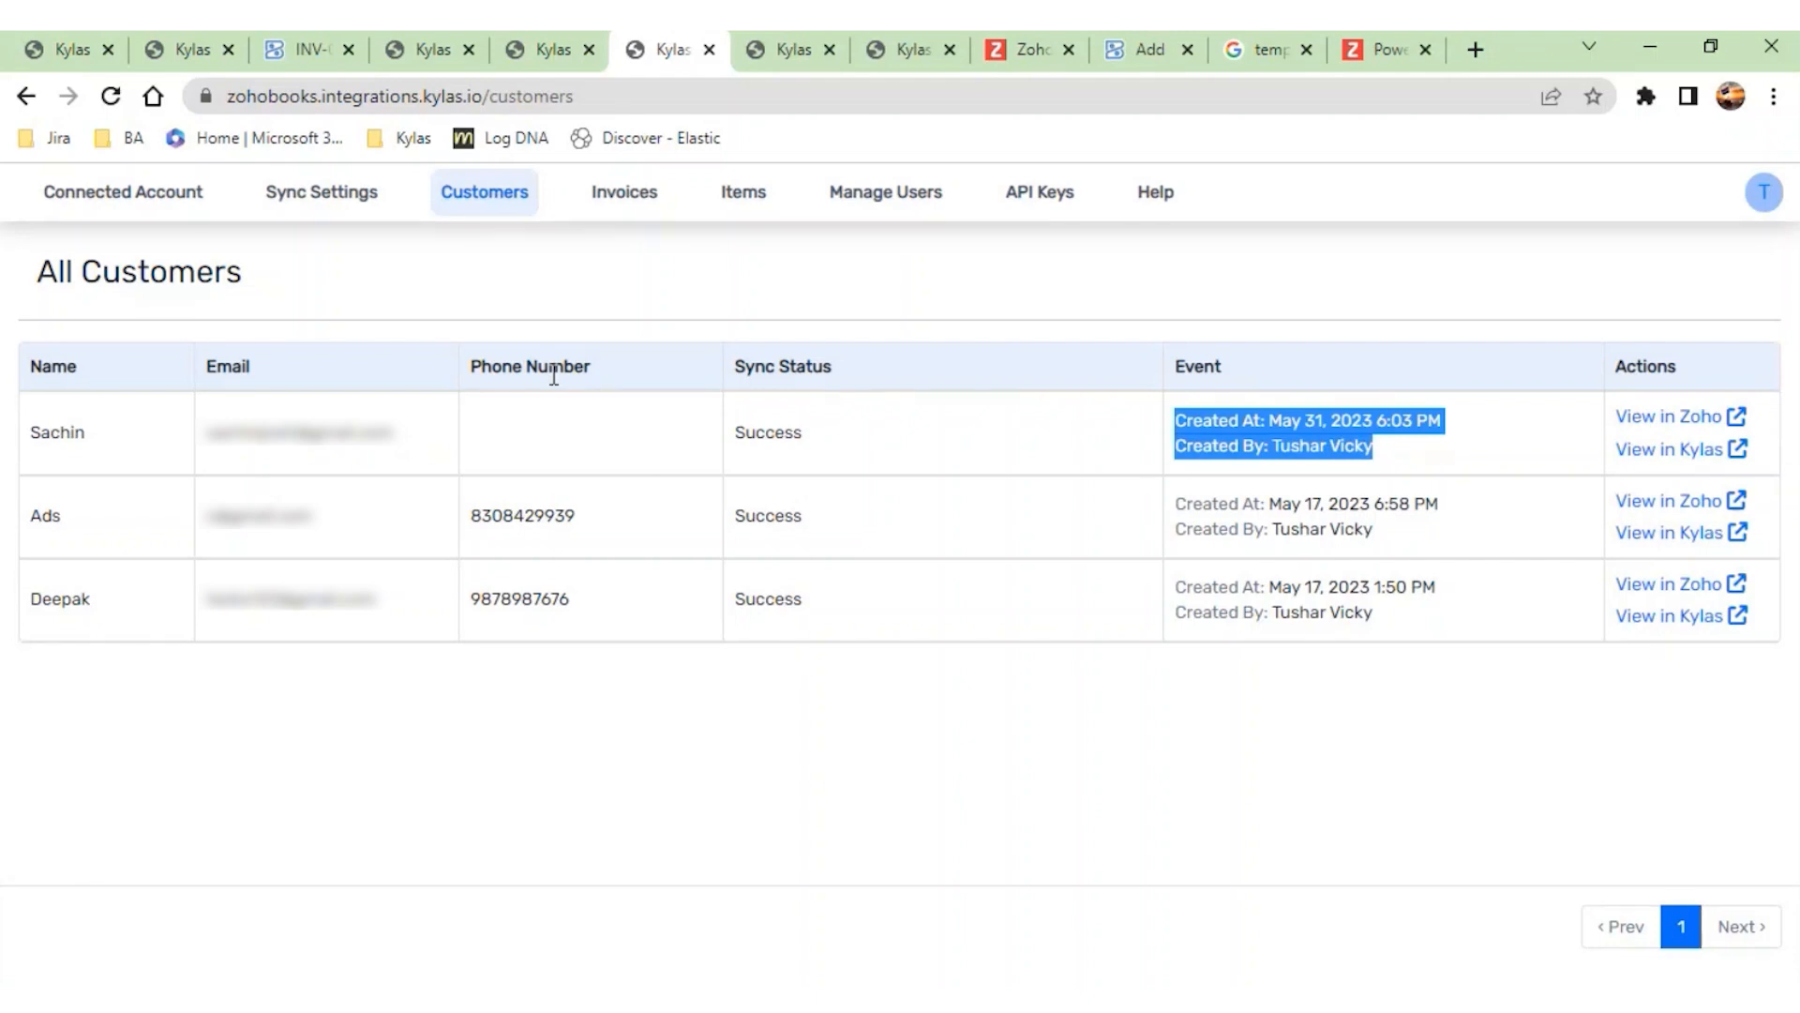
- Close the finished invoice dialog on the pulses deal and start generating another Zoho Books invoice for it
{"action": "left_click", "coordinate": [173, 45]}
{"action": "left_click", "coordinate": [1553, 266]}
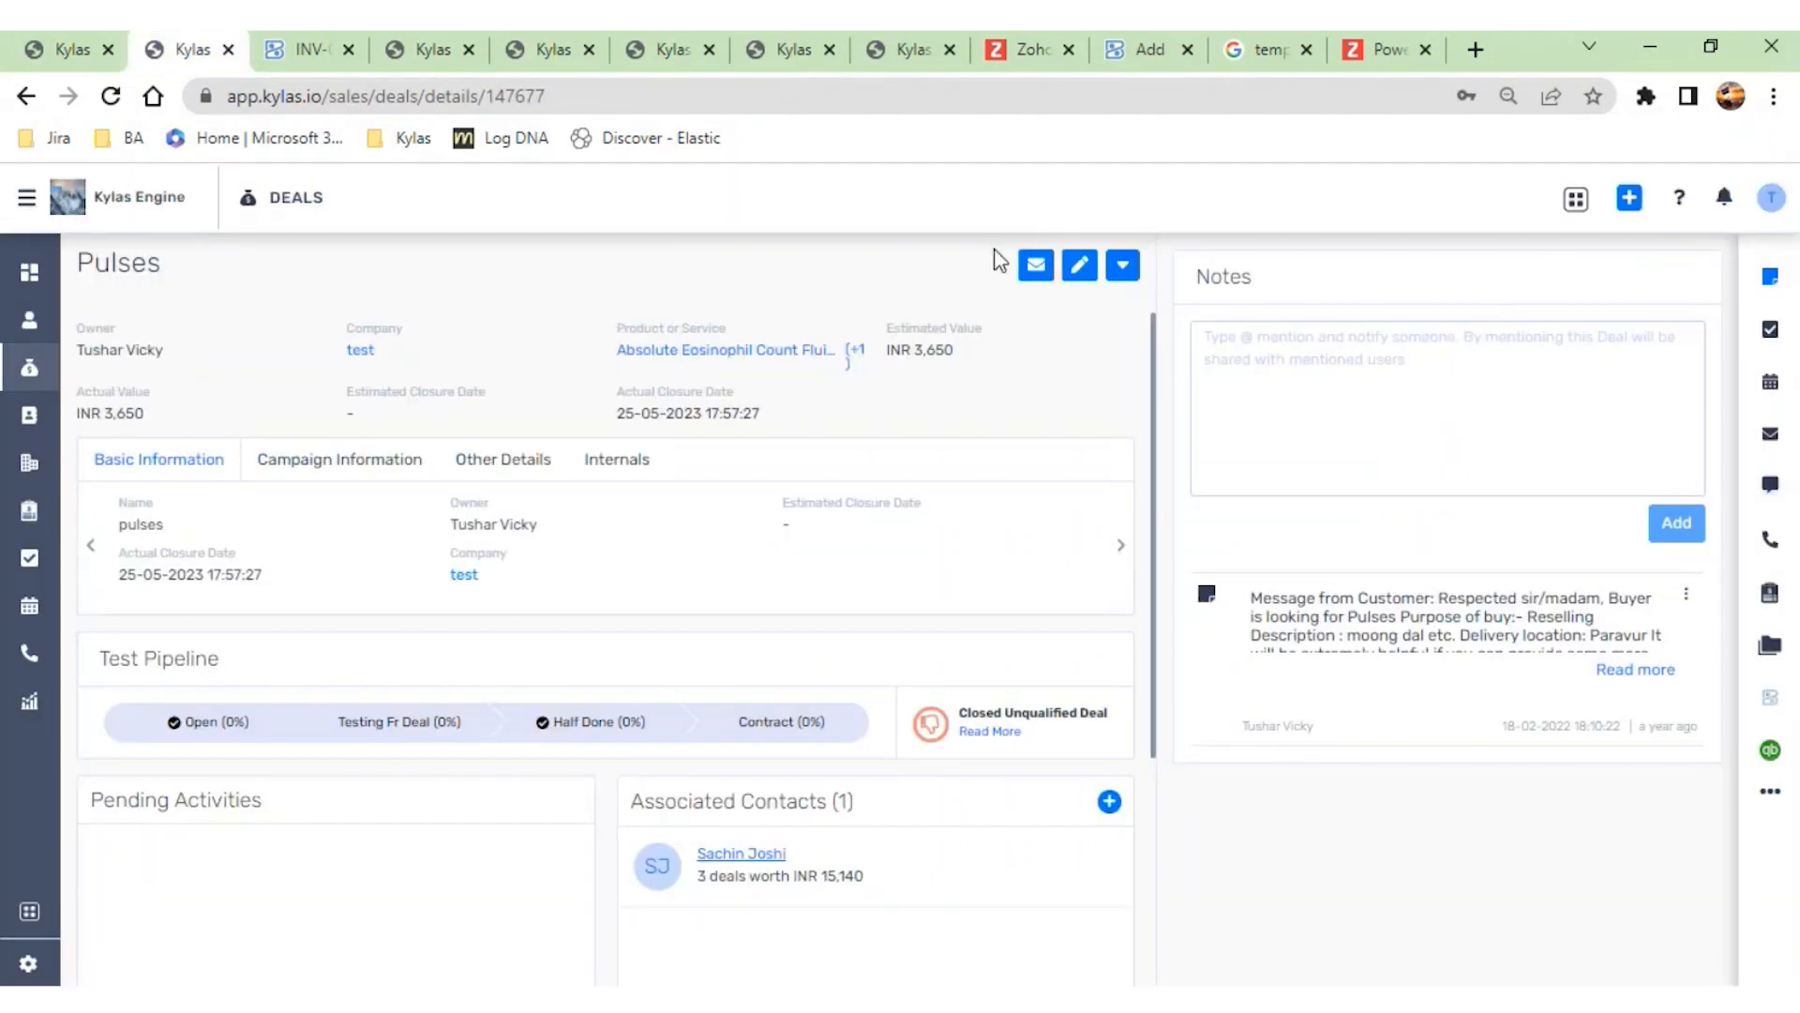
{"action": "left_click", "coordinate": [1123, 265]}
{"action": "left_click", "coordinate": [964, 566]}
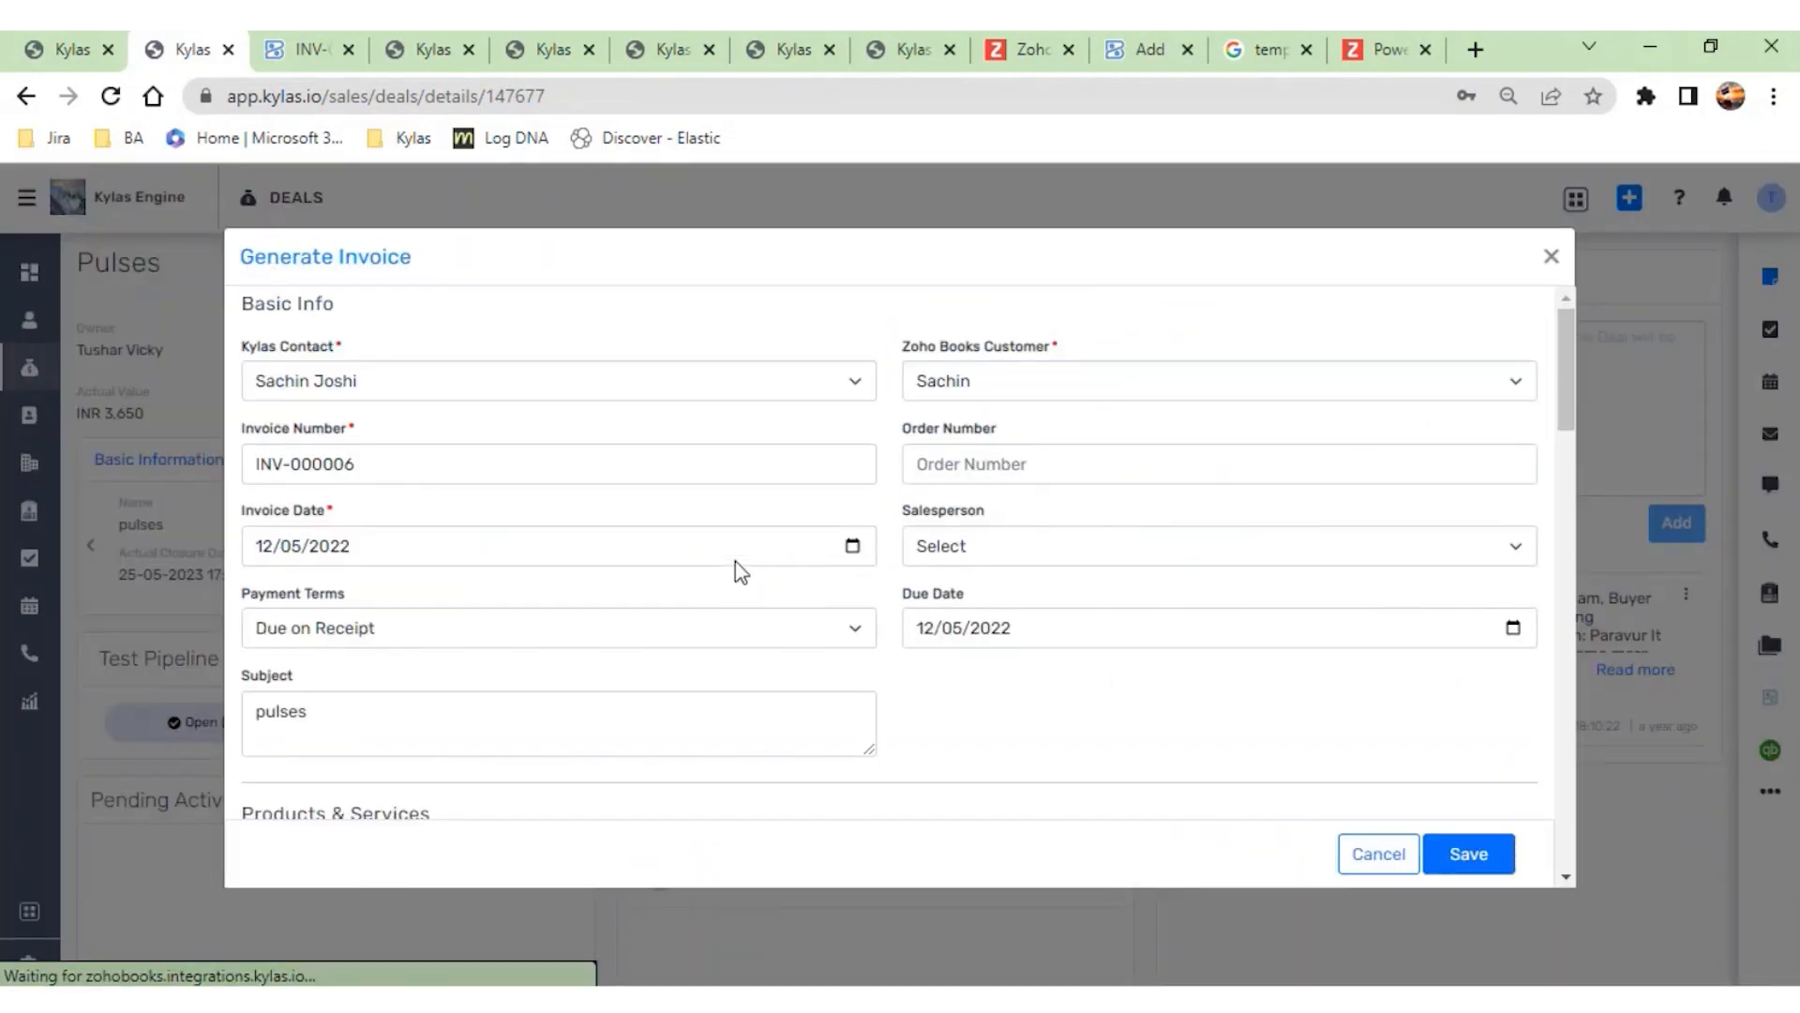
- Review the new invoice form's GST treatment, GSTIN, place of supply, and product lines with their tax fields
{"action": "scroll", "coordinate": [741, 572], "scroll_direction": "down", "scroll_amount": 15}
{"action": "scroll", "coordinate": [736, 563], "scroll_direction": "down", "scroll_amount": 4}
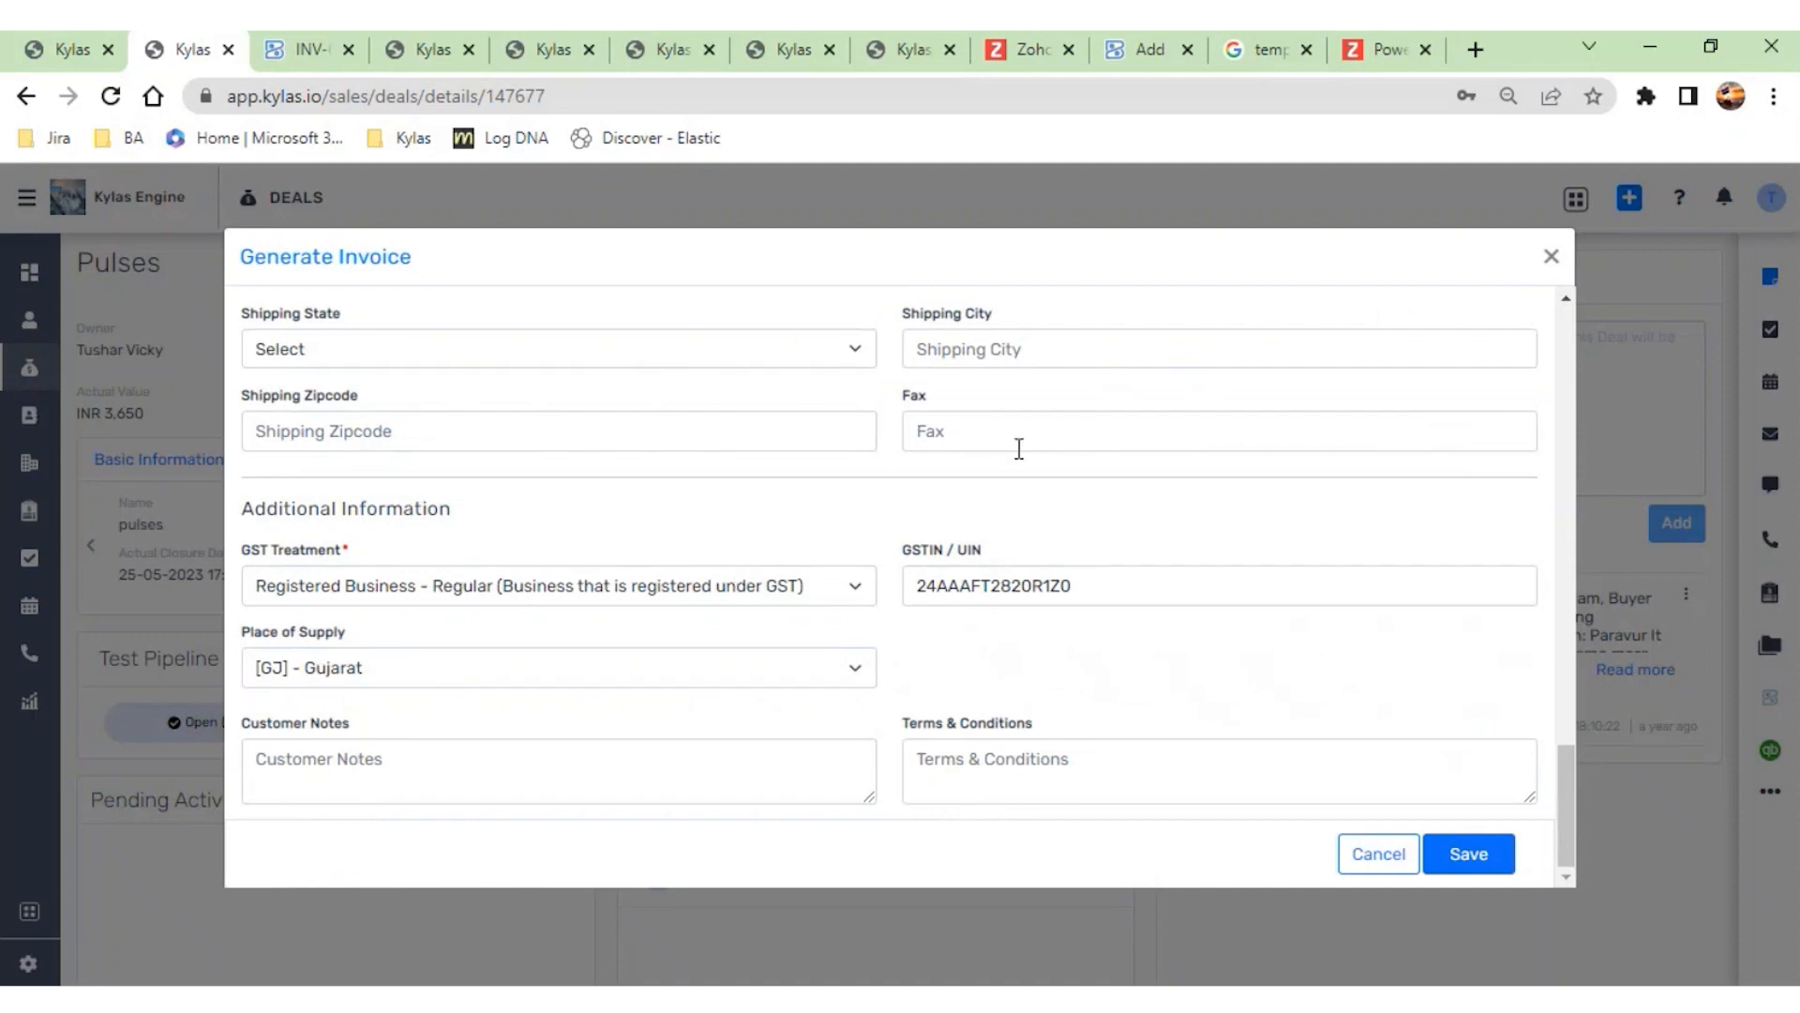
{"action": "scroll", "coordinate": [975, 466], "scroll_direction": "up", "scroll_amount": 2}
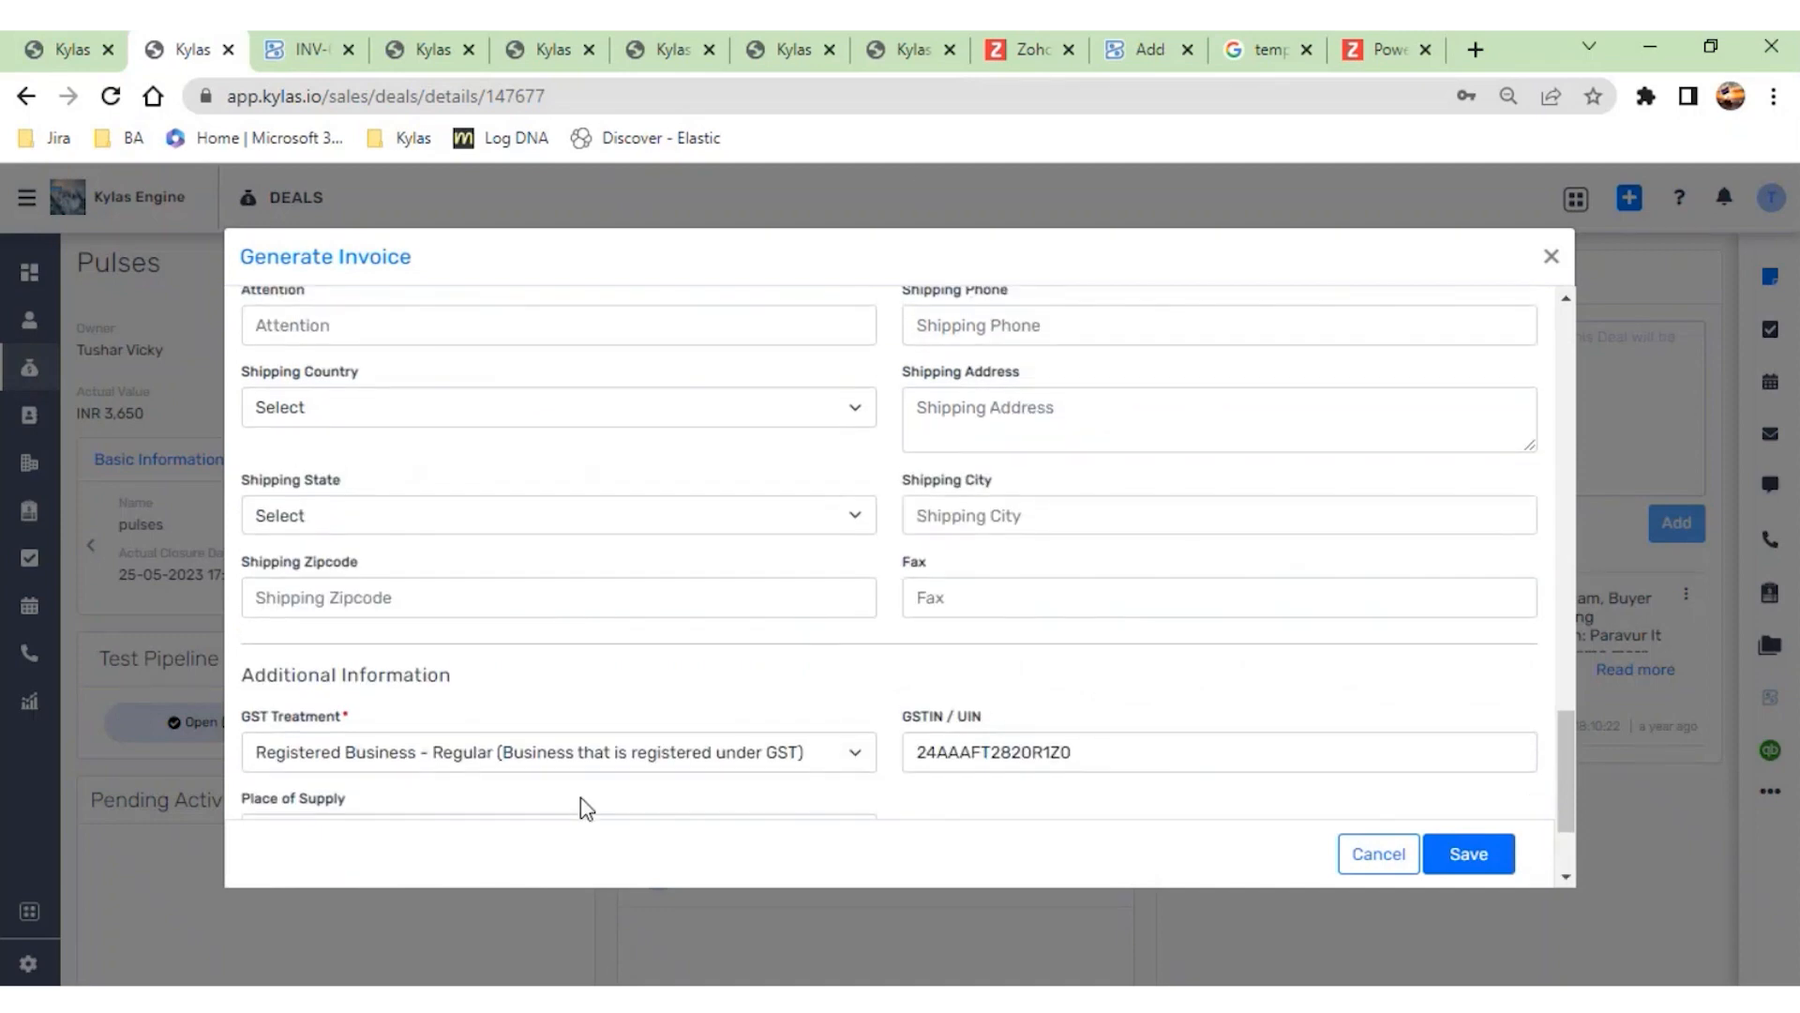
{"action": "scroll", "coordinate": [715, 715], "scroll_direction": "down", "scroll_amount": 3}
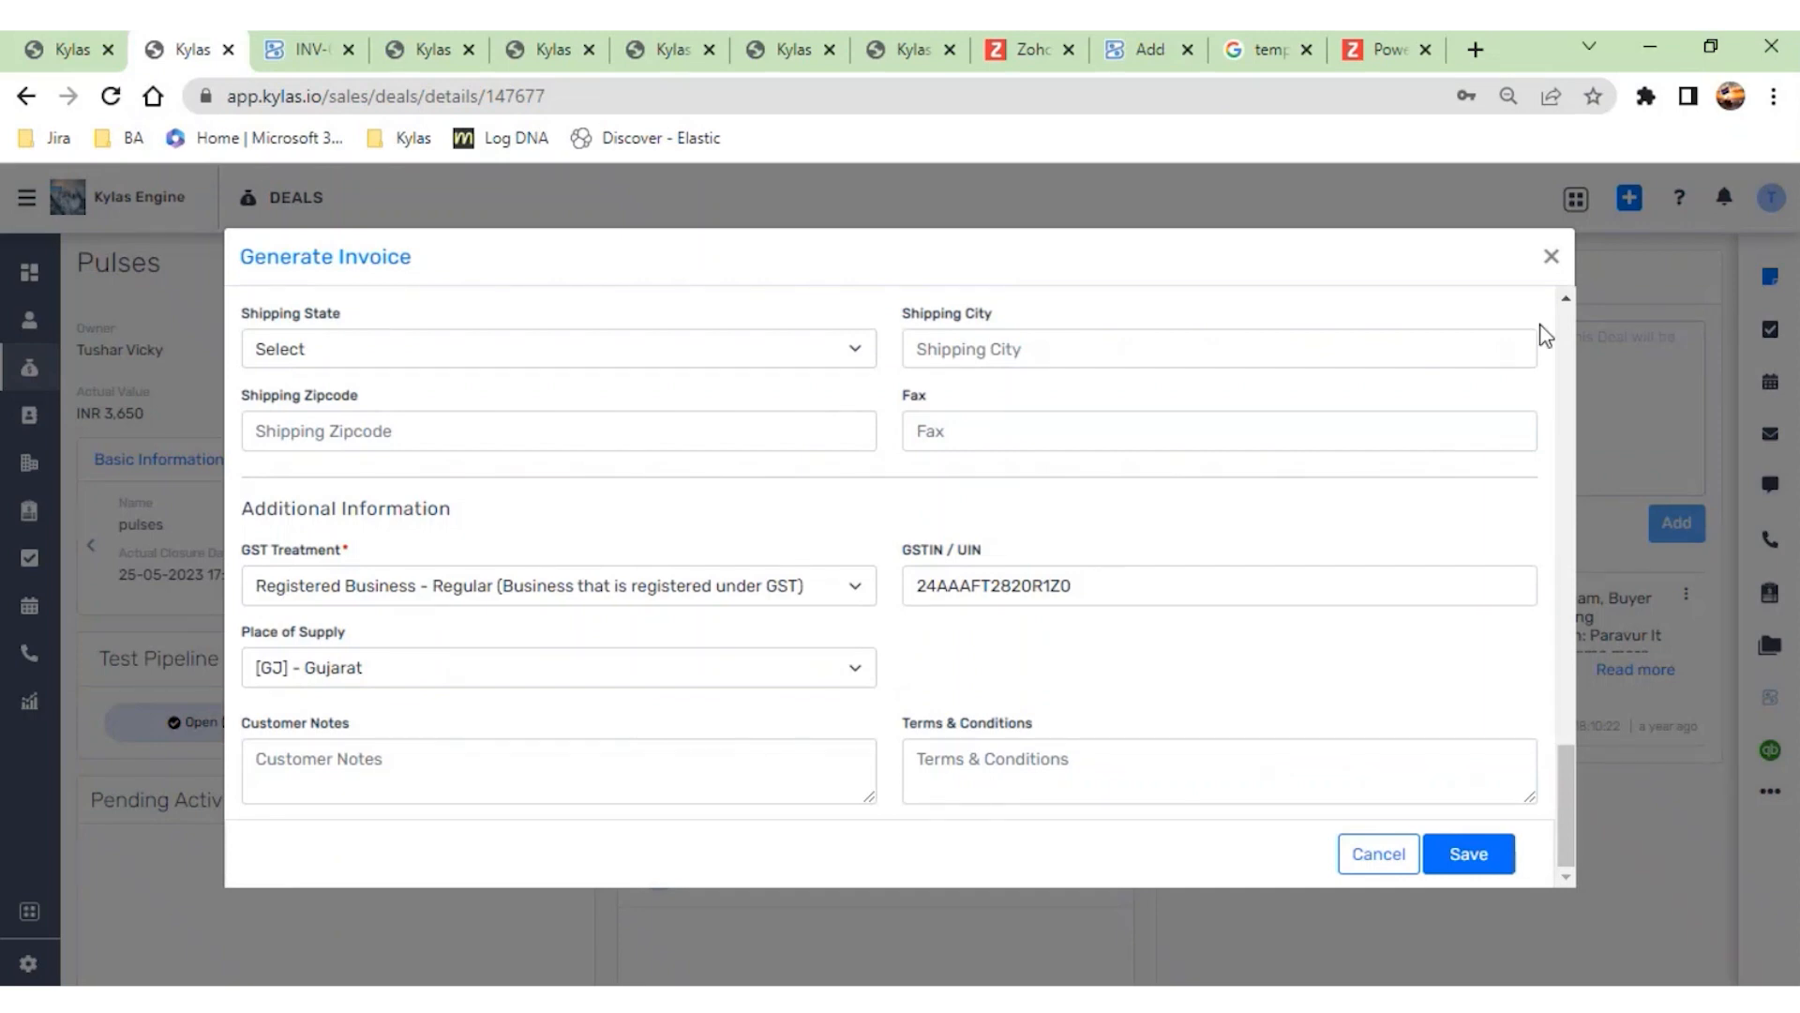
{"action": "scroll", "coordinate": [1280, 519], "scroll_direction": "up", "scroll_amount": 5}
{"action": "scroll", "coordinate": [853, 695], "scroll_direction": "up", "scroll_amount": 10}
{"action": "scroll", "coordinate": [853, 691], "scroll_direction": "down", "scroll_amount": 5}
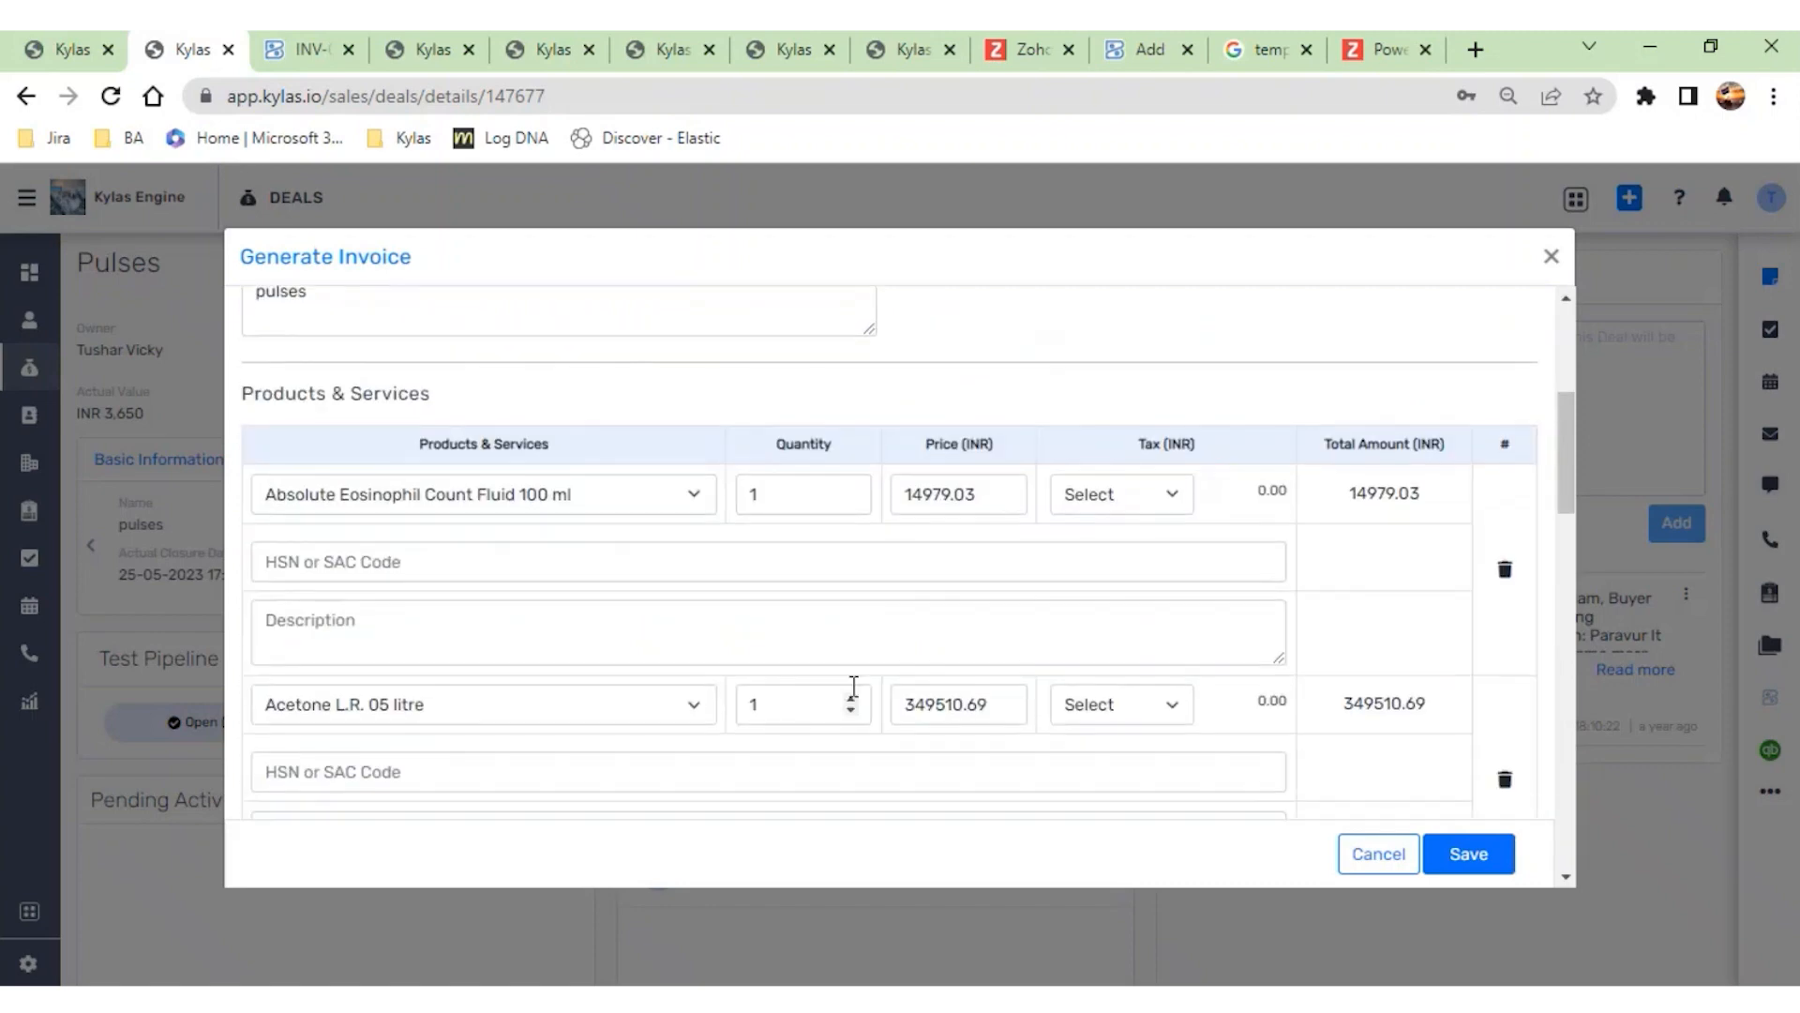
{"action": "scroll", "coordinate": [1228, 473], "scroll_direction": "down", "scroll_amount": 1}
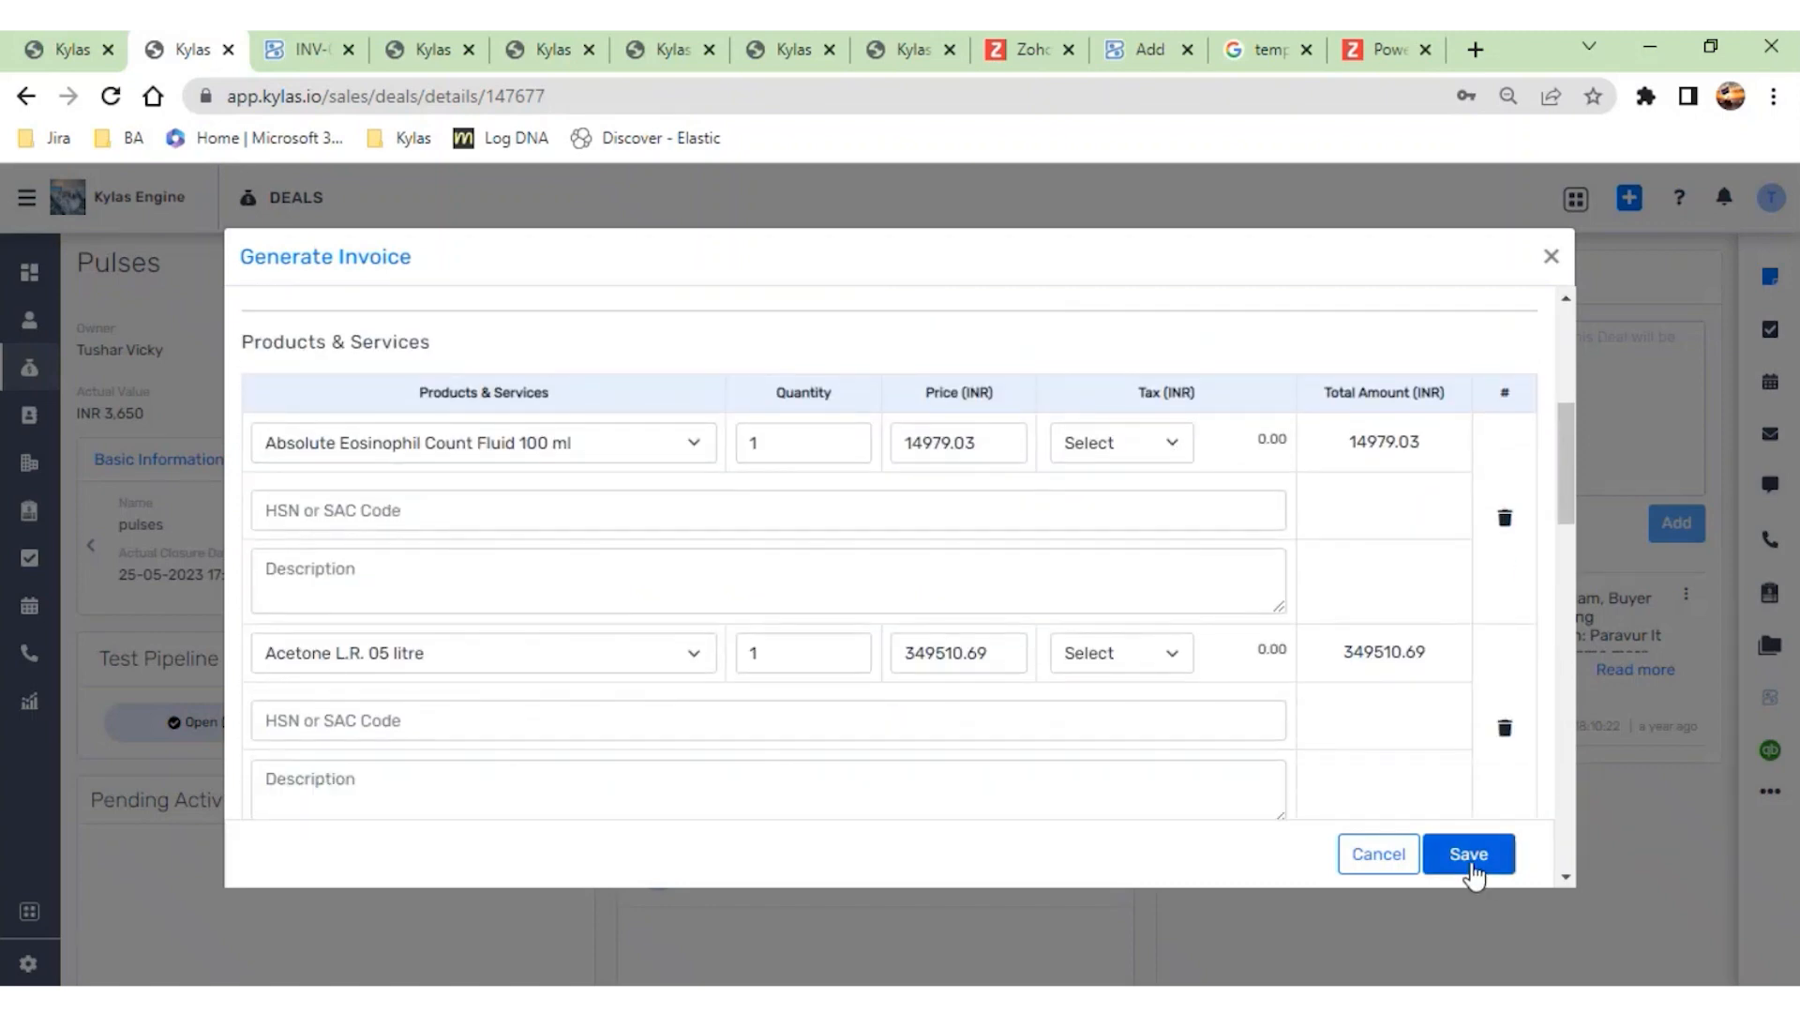
- Try to save the new pulses invoice without selecting a tax for its products
{"action": "left_click", "coordinate": [1470, 867]}
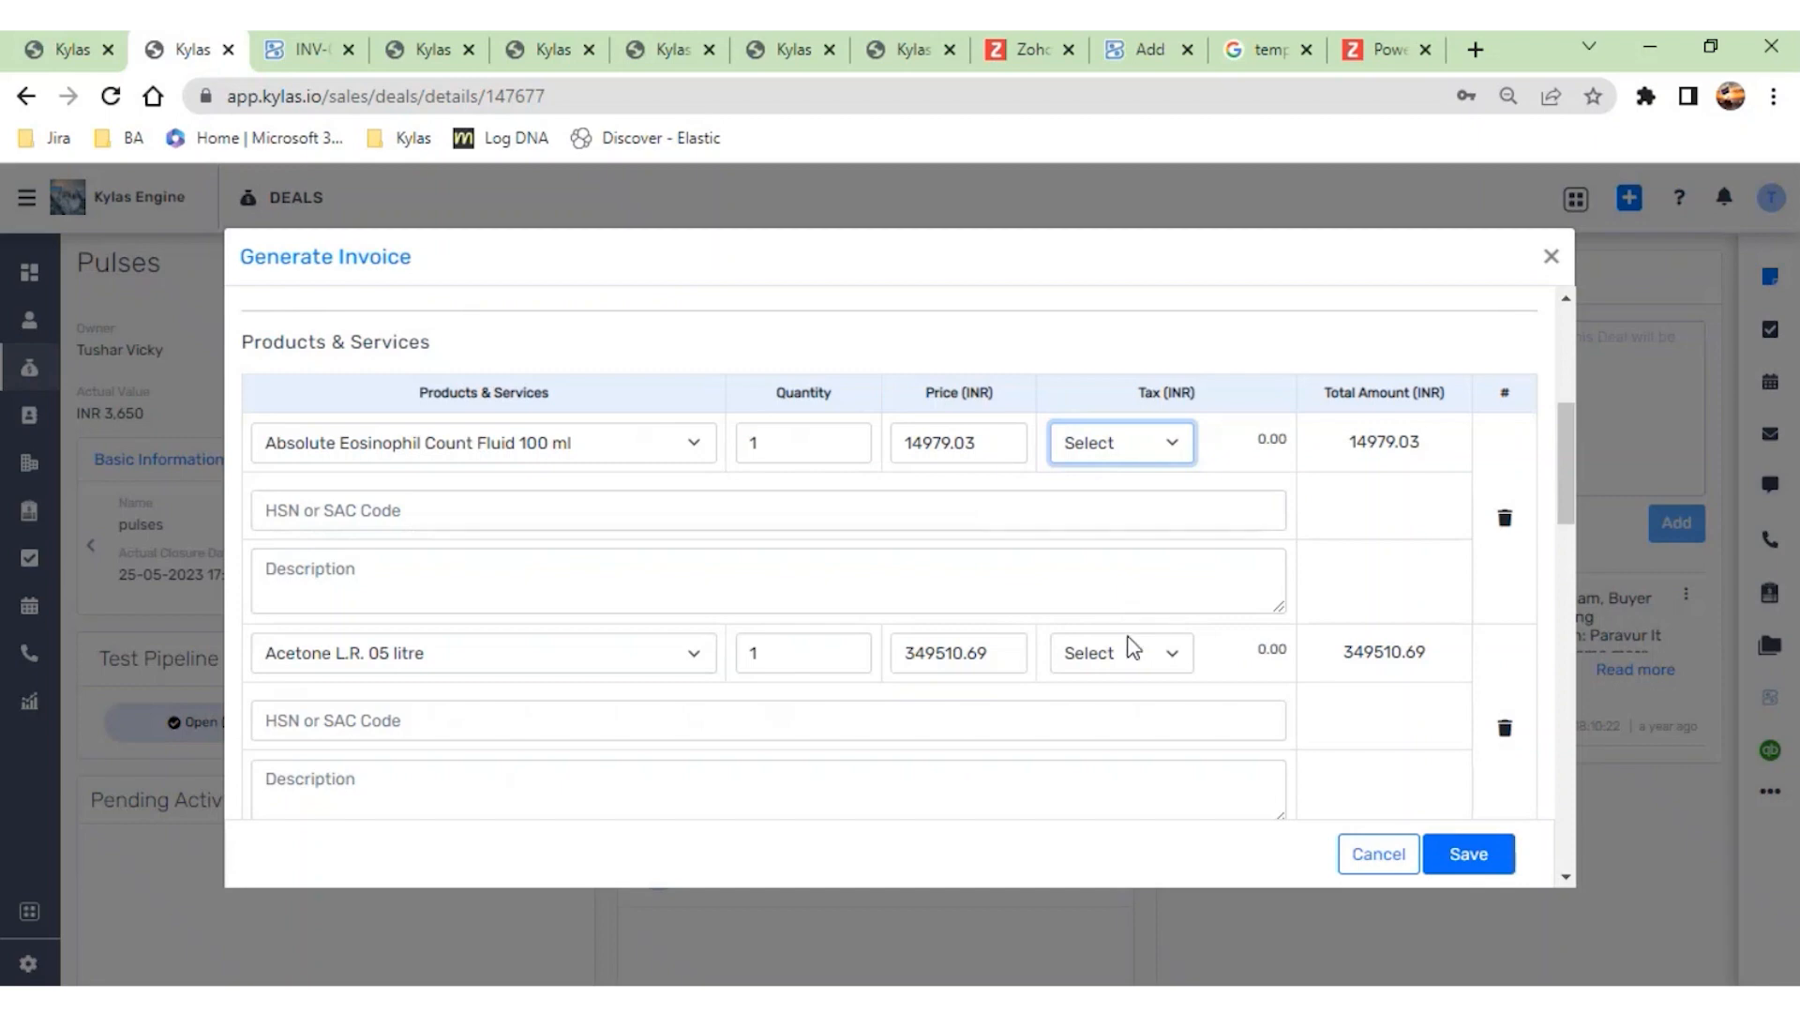
{"action": "key", "text": "Down"}
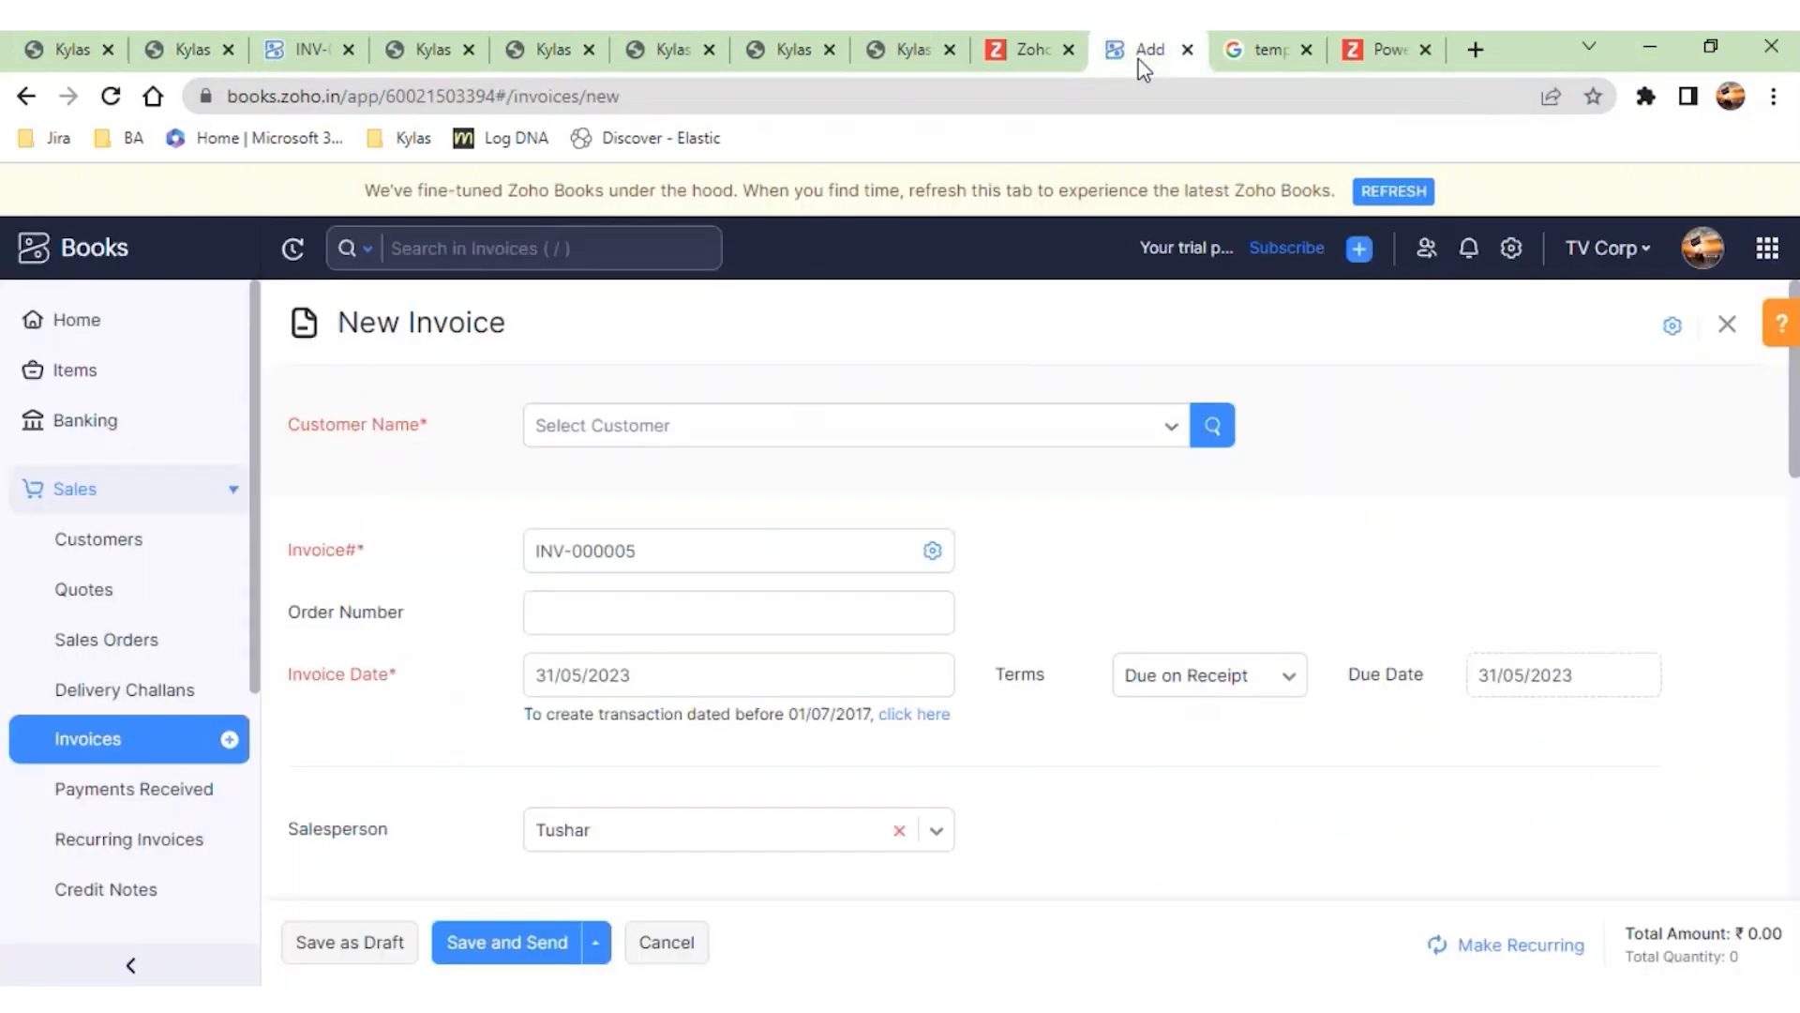
- Discard the new Zoho Books invoice and switch off the business's GST registration in the tax settings
{"action": "left_click", "coordinate": [1511, 247]}
{"action": "type", "text": "tax"}
{"action": "left_click", "coordinate": [1357, 547]}
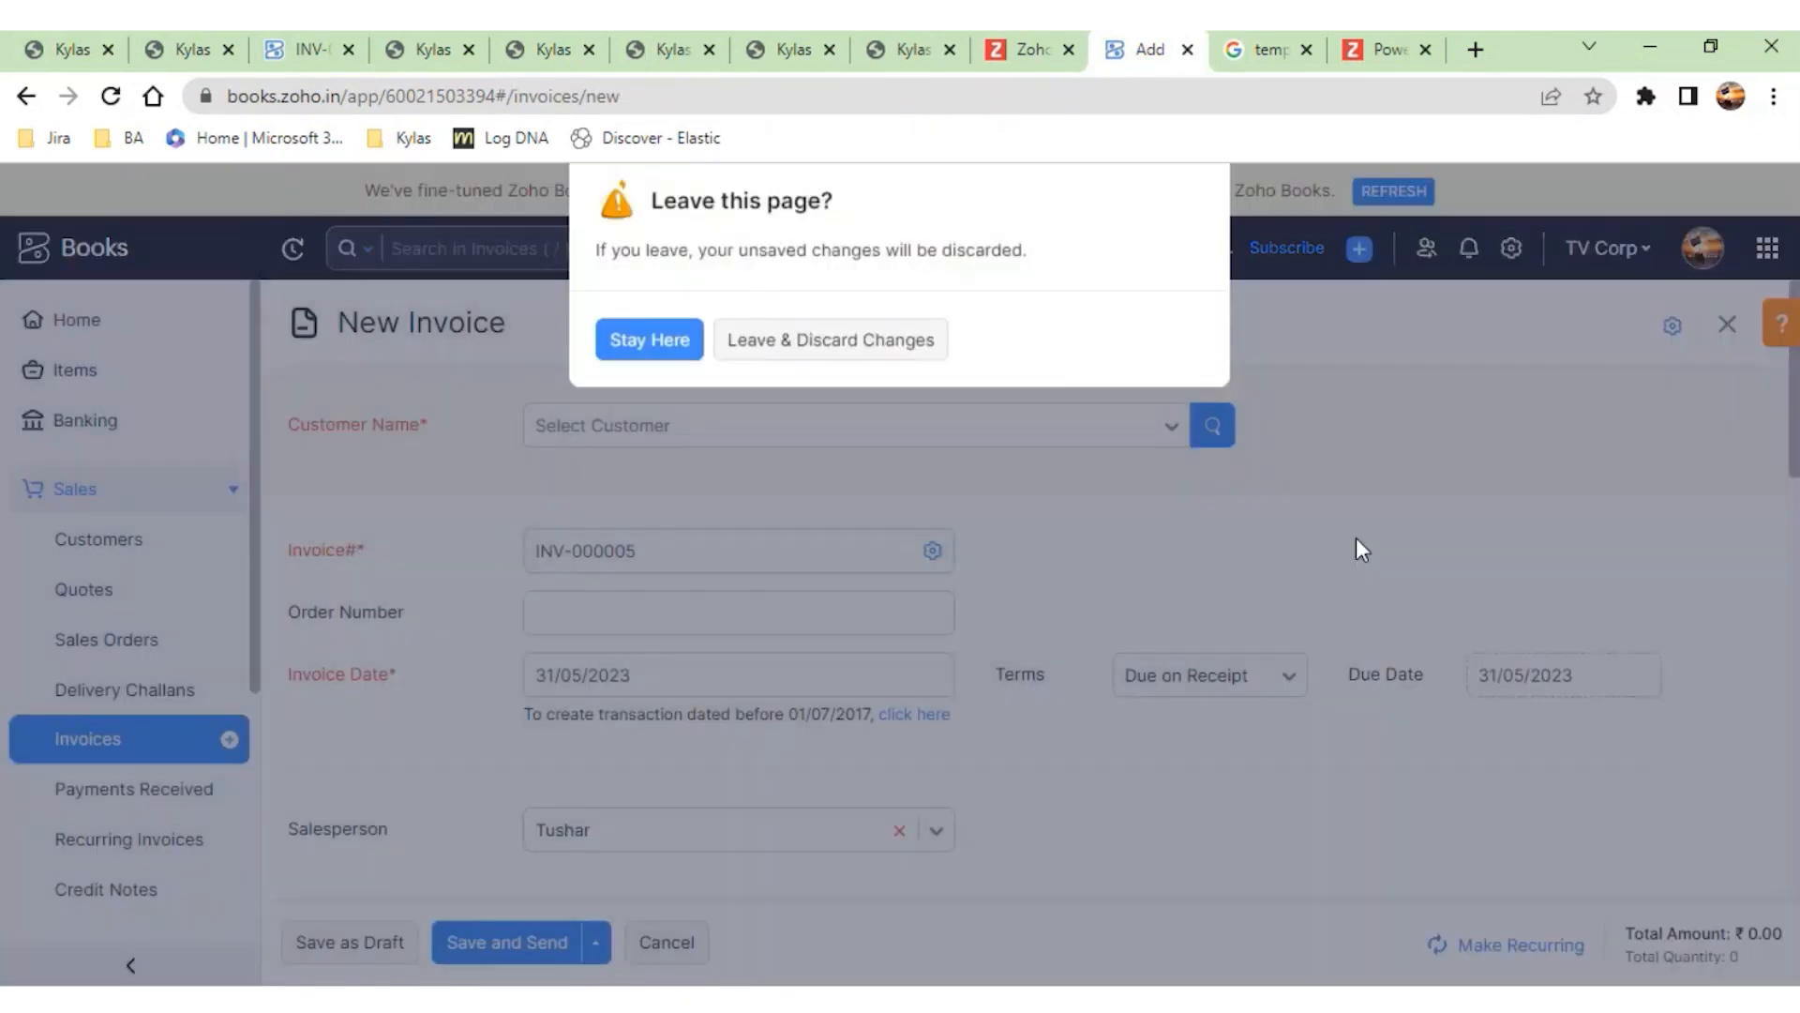
{"action": "left_click", "coordinate": [878, 370]}
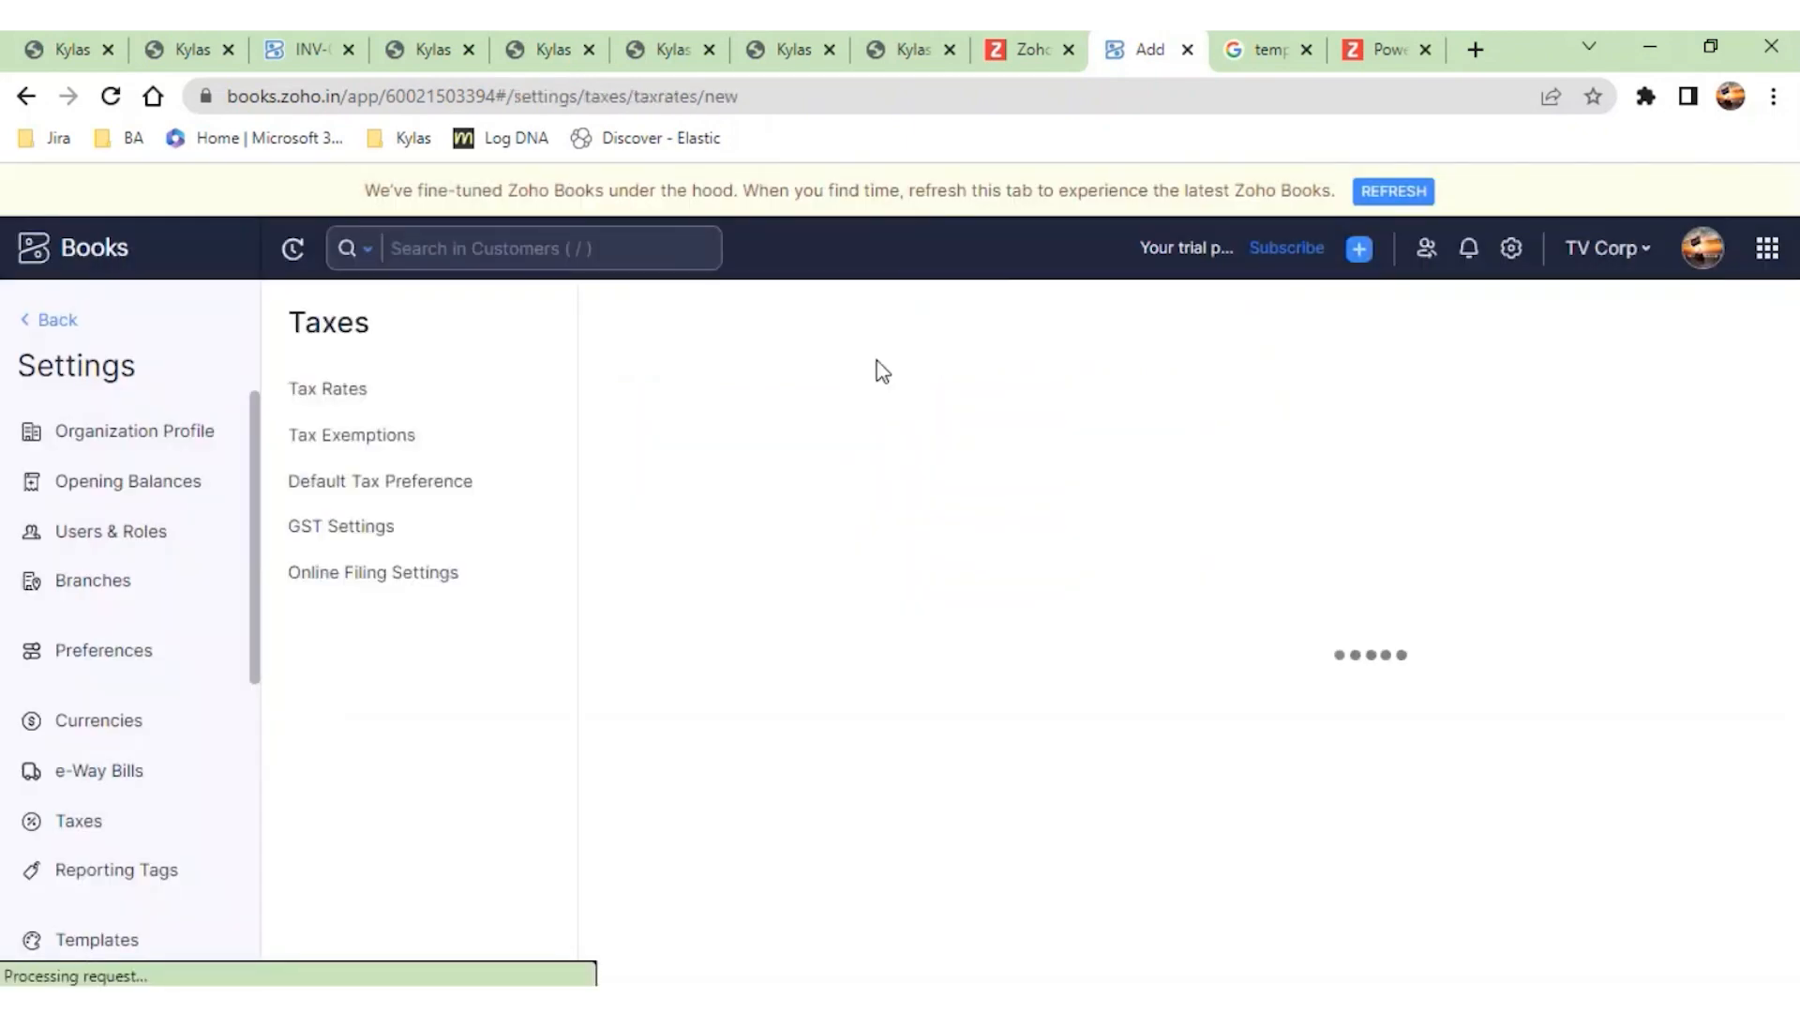
{"action": "left_click", "coordinate": [362, 527]}
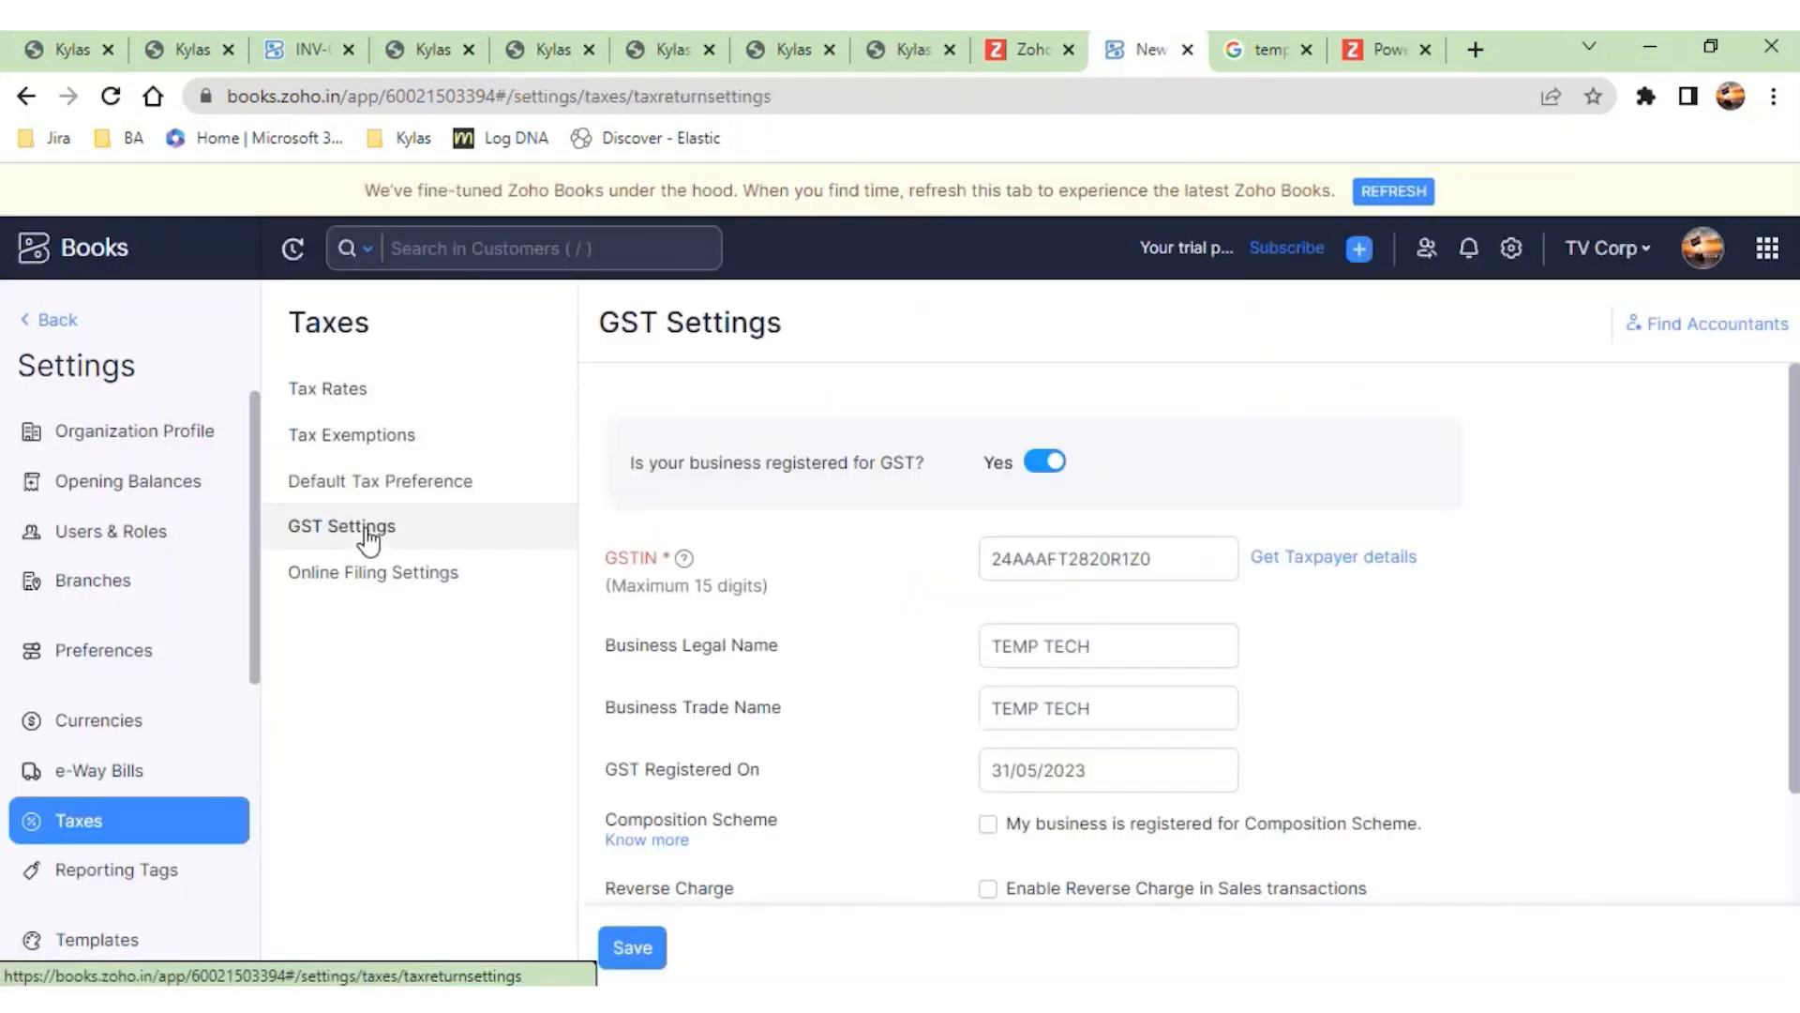
{"action": "left_click", "coordinate": [1043, 464]}
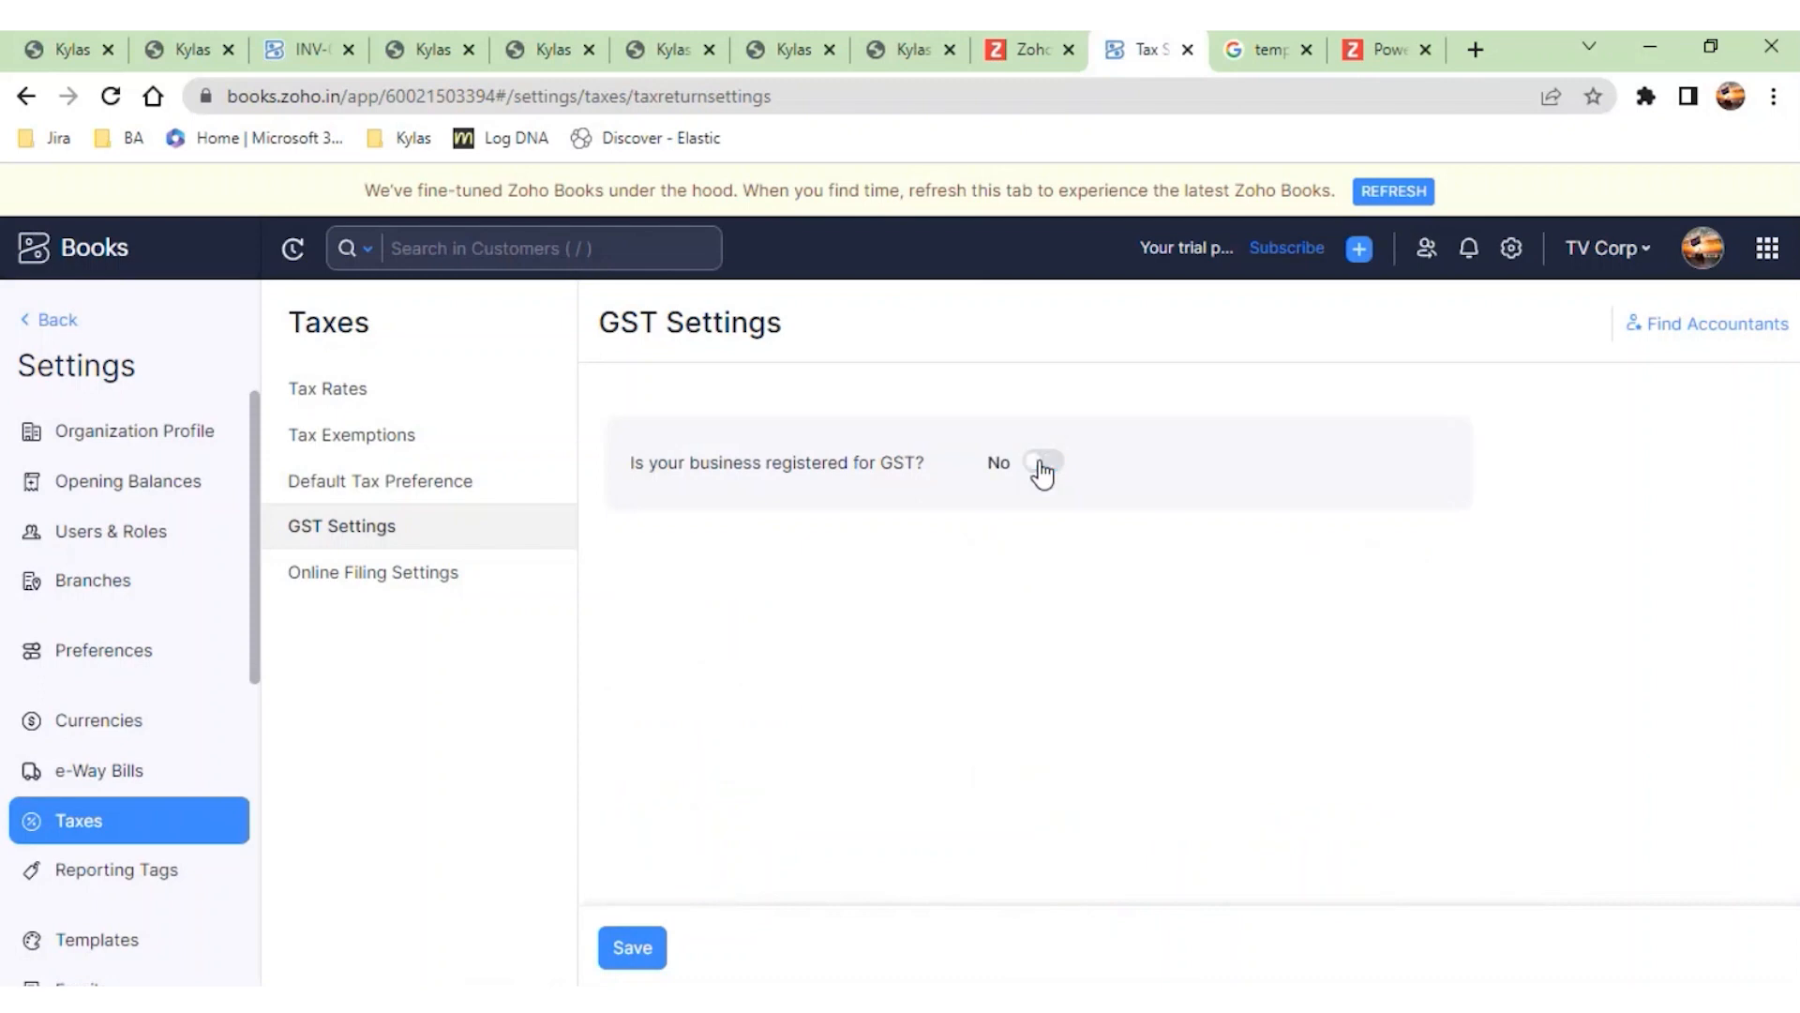
- Close the unfinished invoice form on the pulses deal in Kylas
{"action": "left_click", "coordinate": [187, 49]}
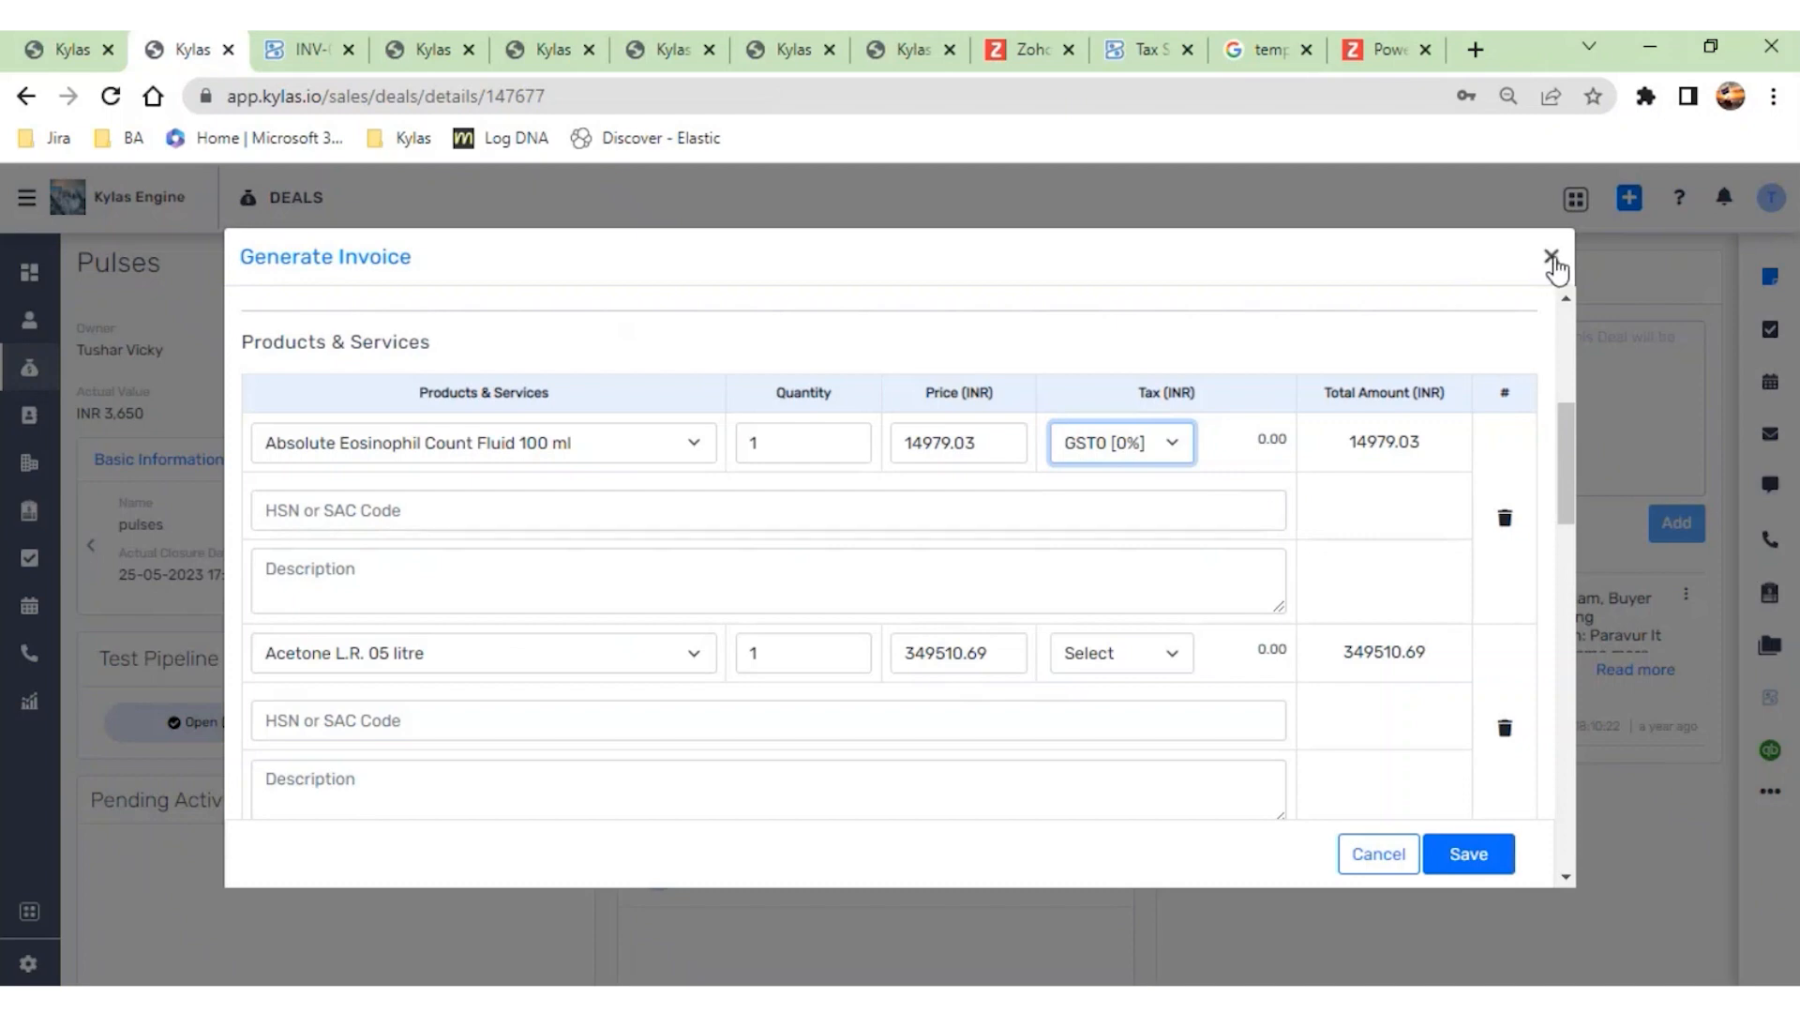
{"action": "left_click", "coordinate": [1552, 258]}
- Return to the Zoho Books GST settings and try to save the business as not registered for GST
{"action": "left_click", "coordinate": [1031, 49]}
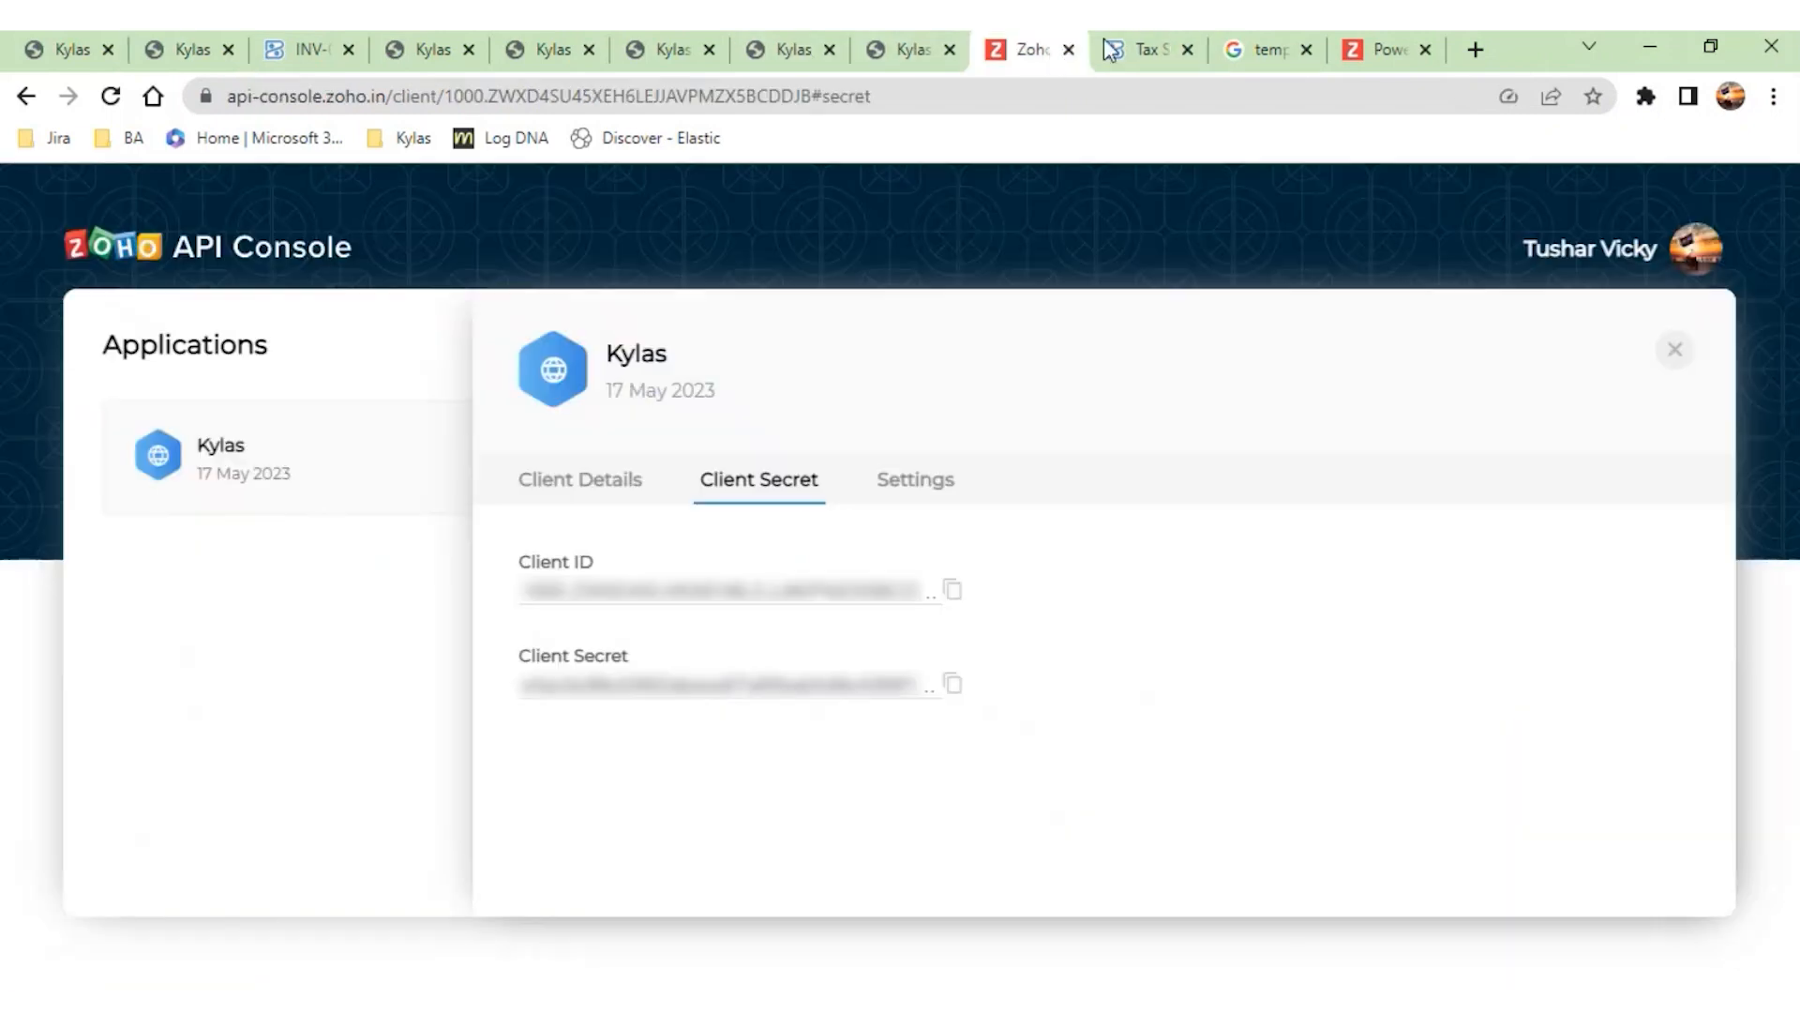
{"action": "left_click", "coordinate": [1139, 48]}
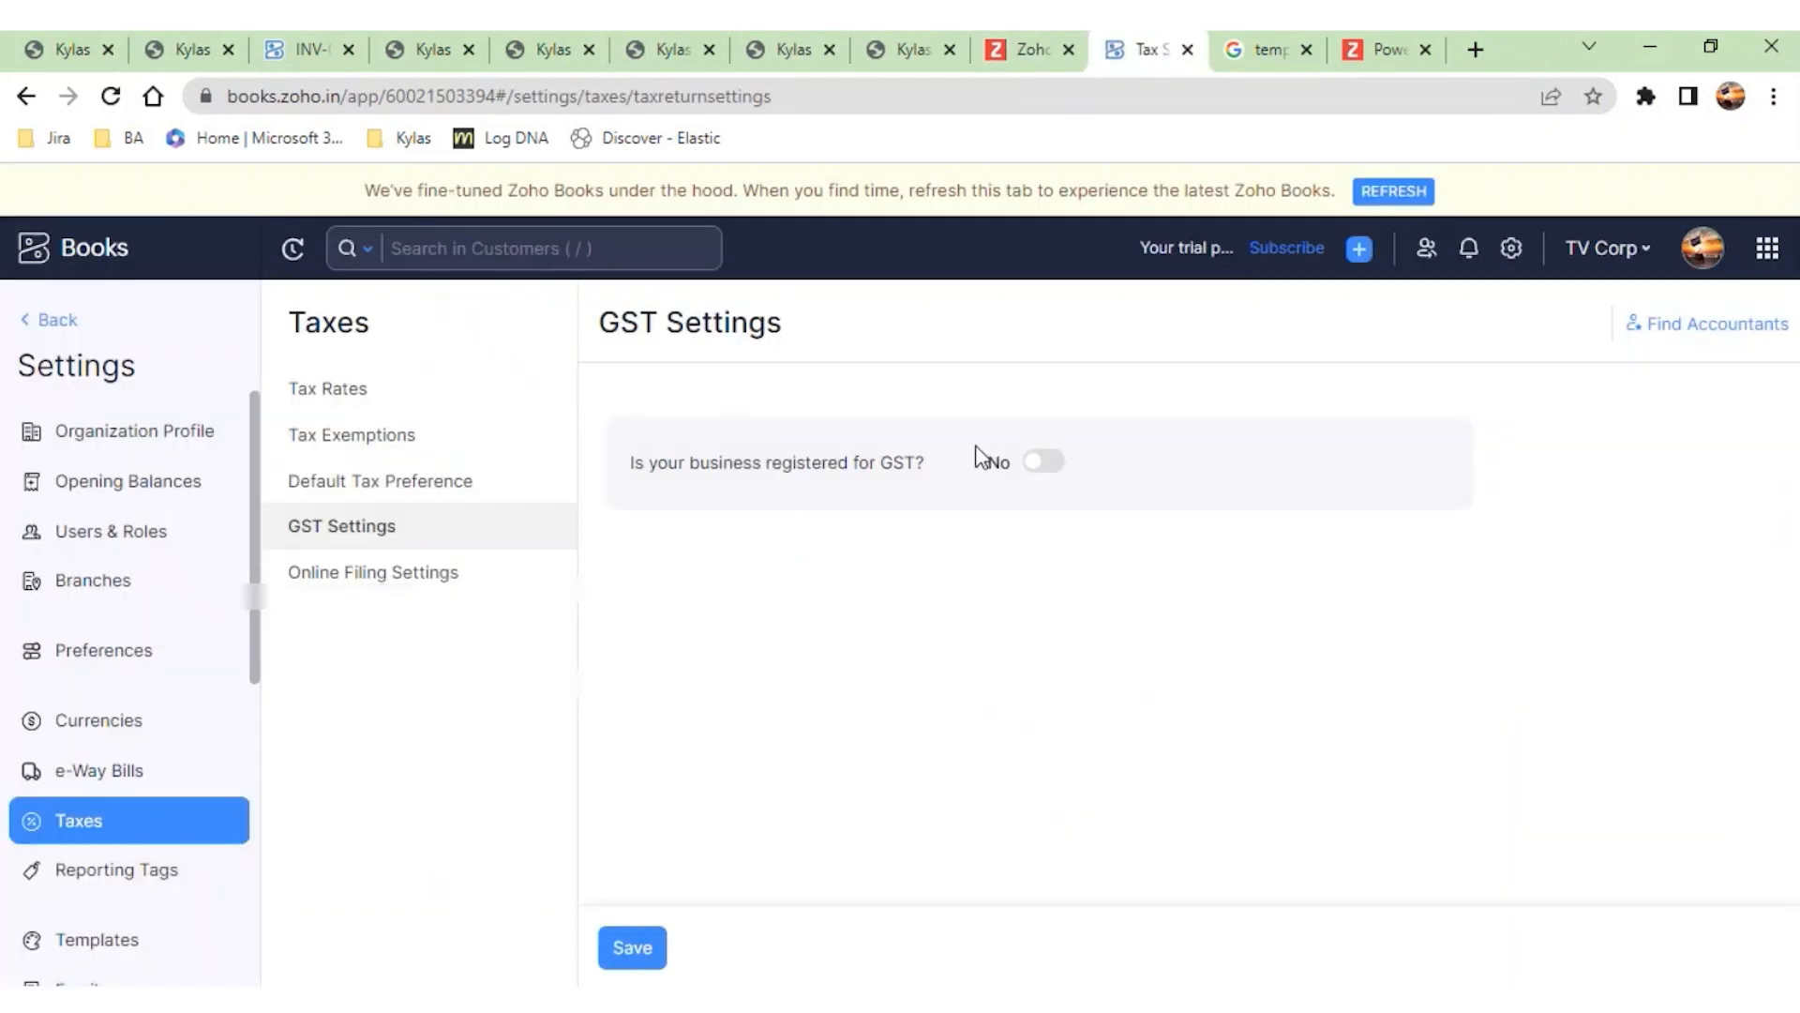
{"action": "left_click", "coordinate": [623, 955]}
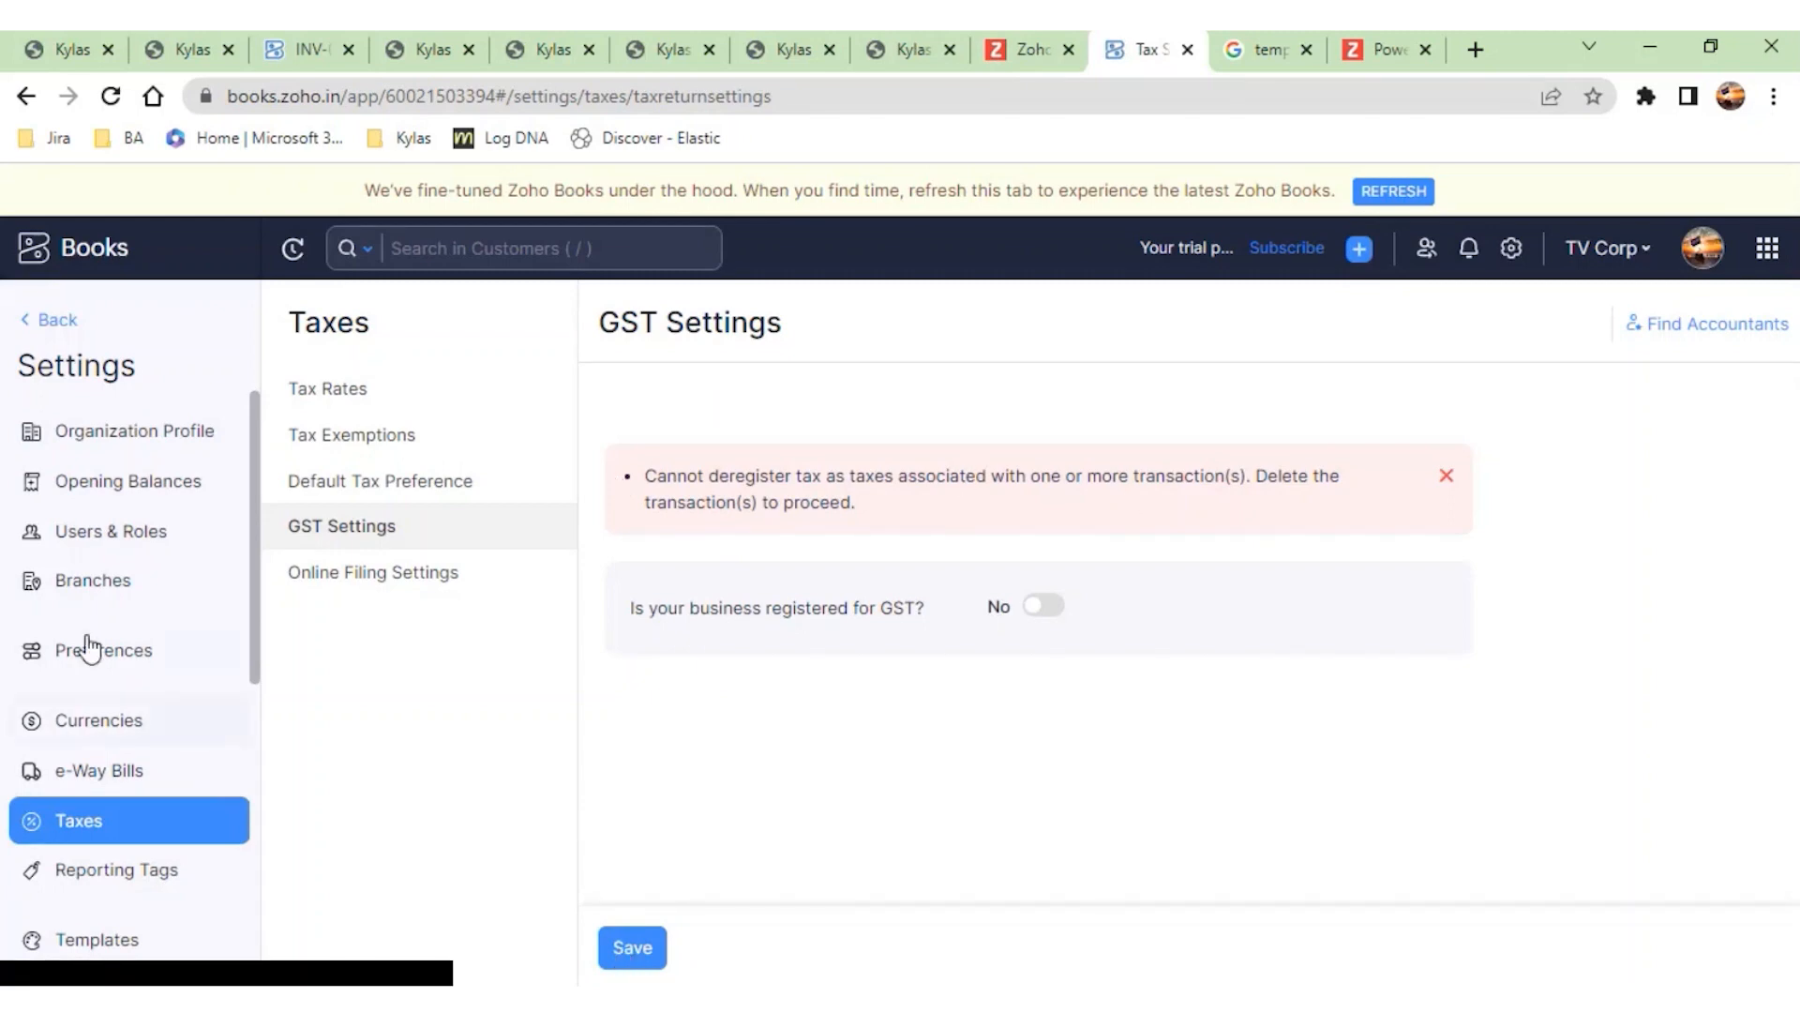
- Leave the GST settings without saving and delete invoices INV-000005, INV-000004 and INV-000003 from the invoice list
{"action": "left_click", "coordinate": [49, 320]}
{"action": "left_click", "coordinate": [115, 756]}
{"action": "left_click", "coordinate": [832, 350]}
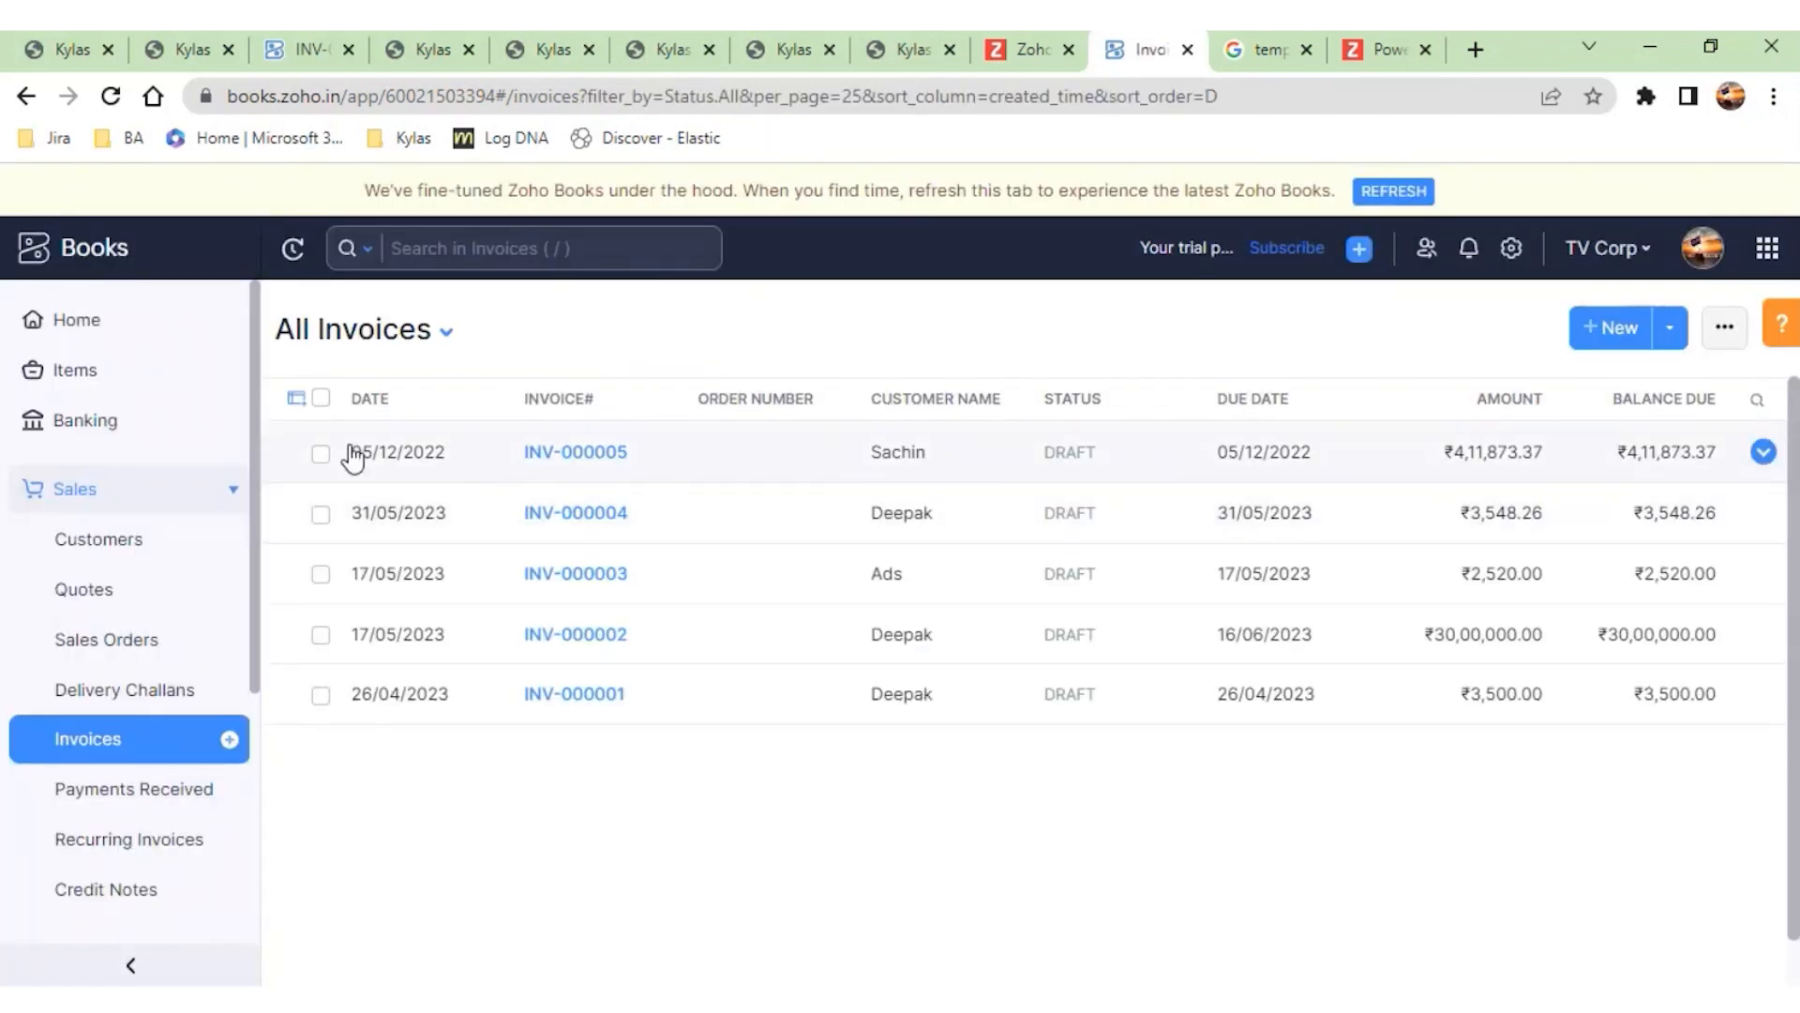
{"action": "left_click", "coordinate": [318, 454]}
{"action": "left_click", "coordinate": [296, 504]}
{"action": "left_click", "coordinate": [297, 563]}
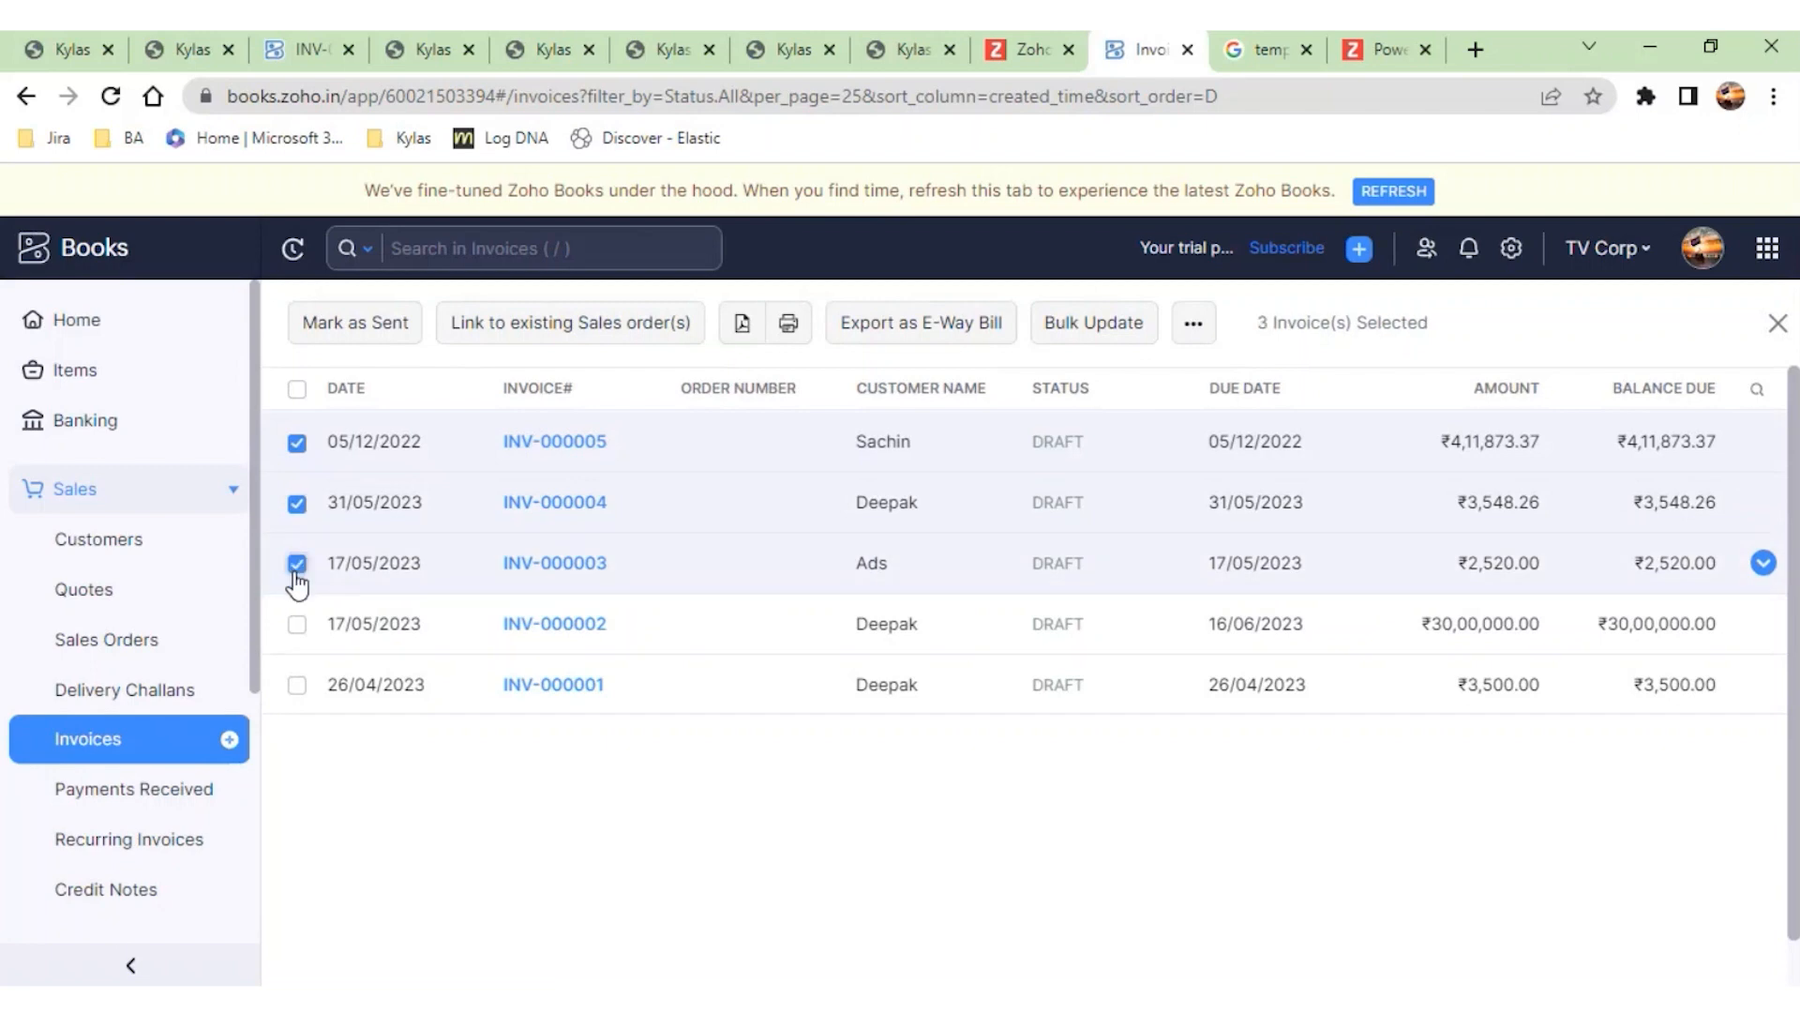
{"action": "left_click", "coordinate": [1190, 339]}
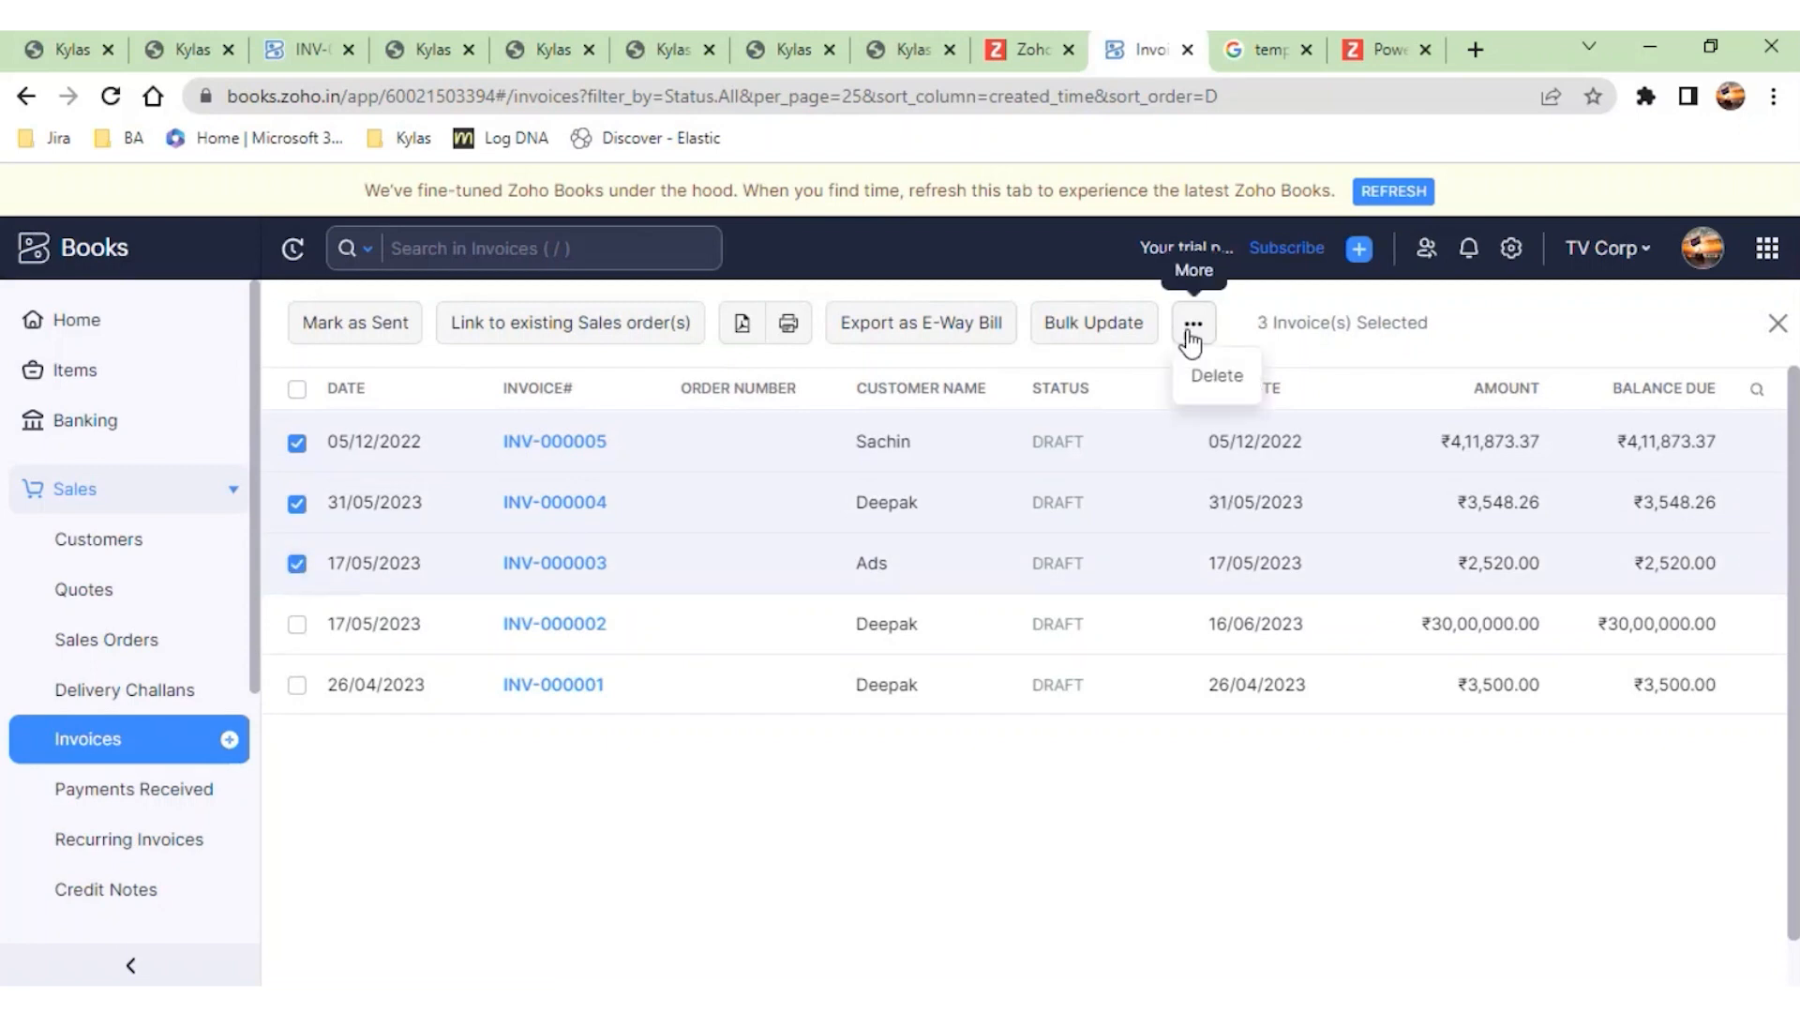
{"action": "left_click", "coordinate": [1221, 390]}
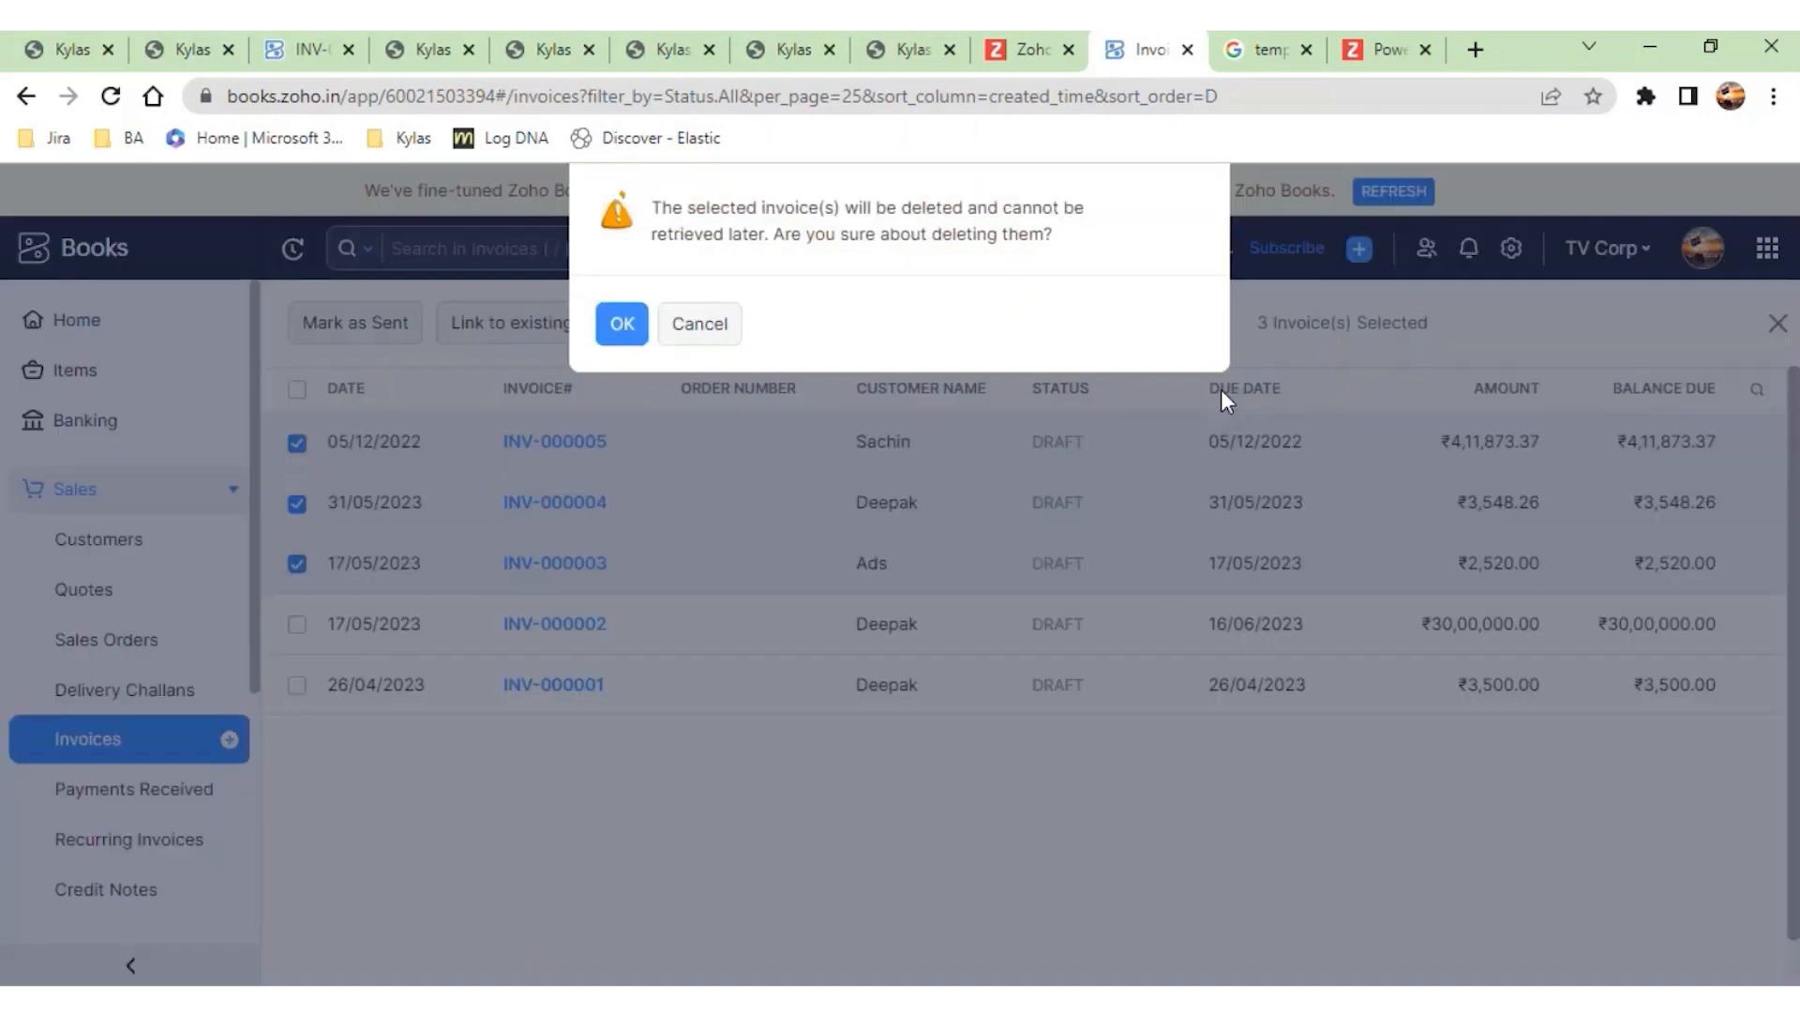
{"action": "left_click", "coordinate": [623, 325]}
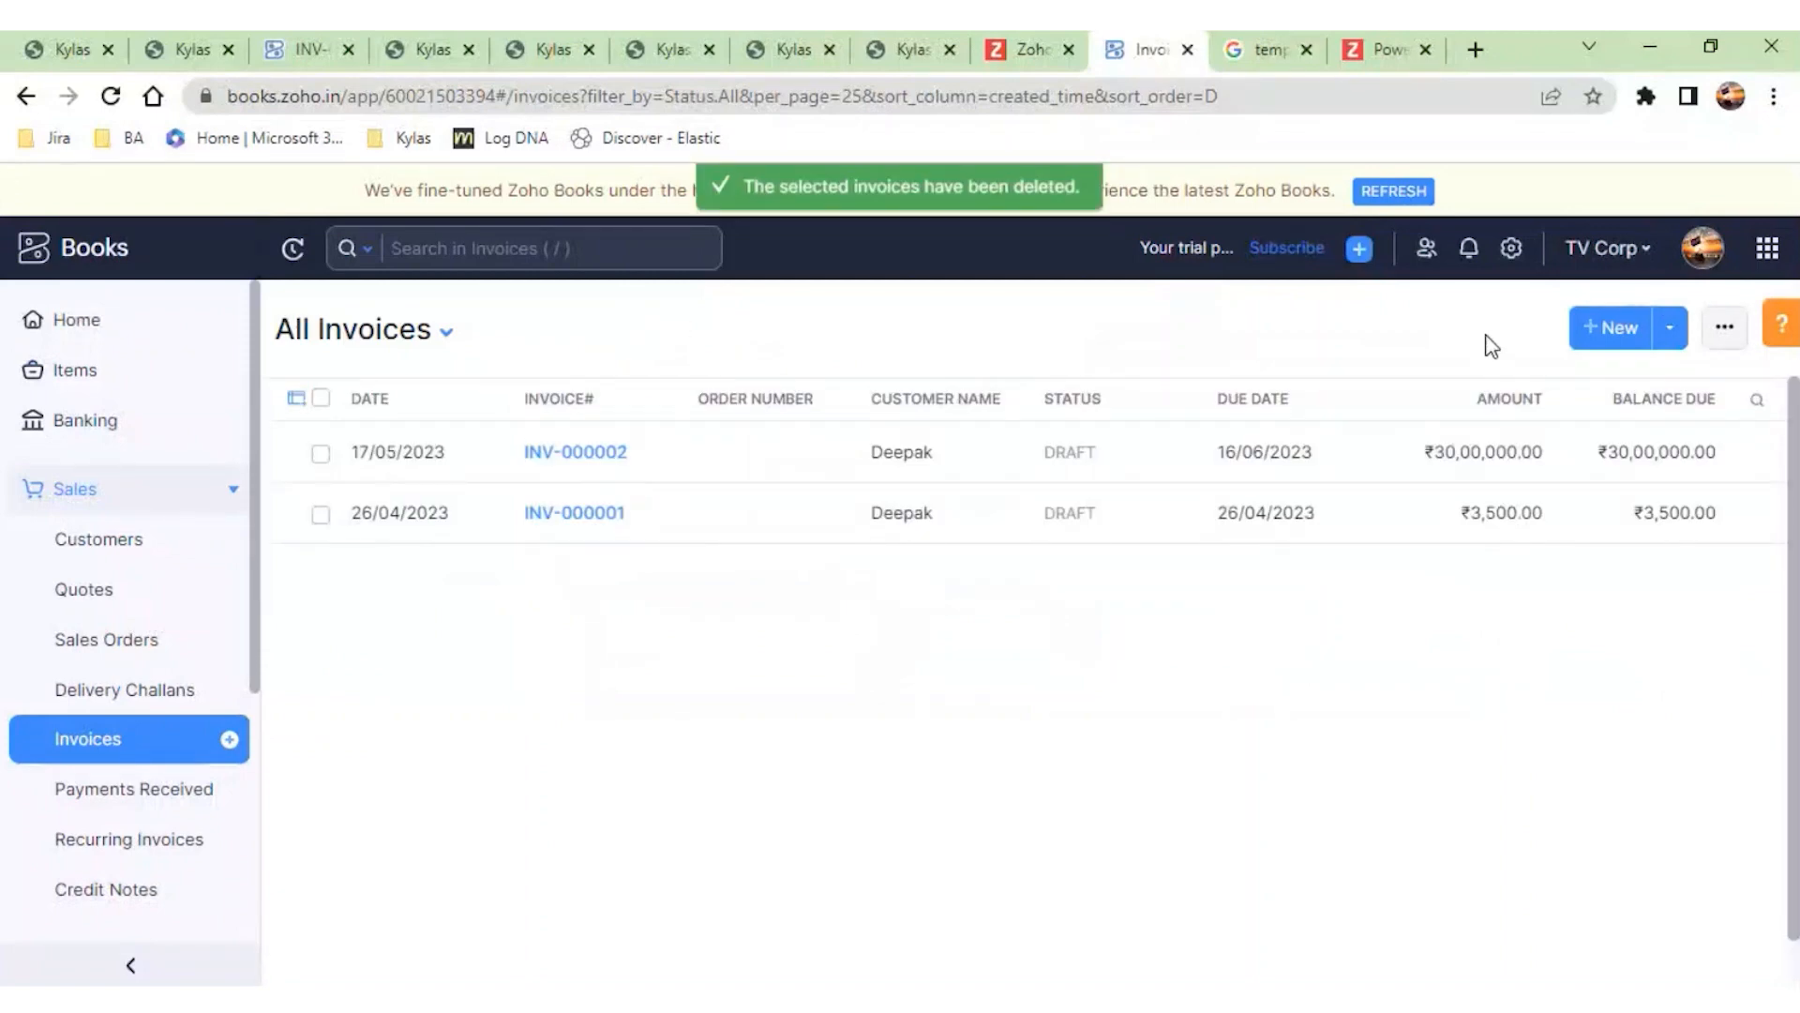
- Set the business as not registered for GST in the tax settings and save the change
{"action": "left_click", "coordinate": [1511, 248]}
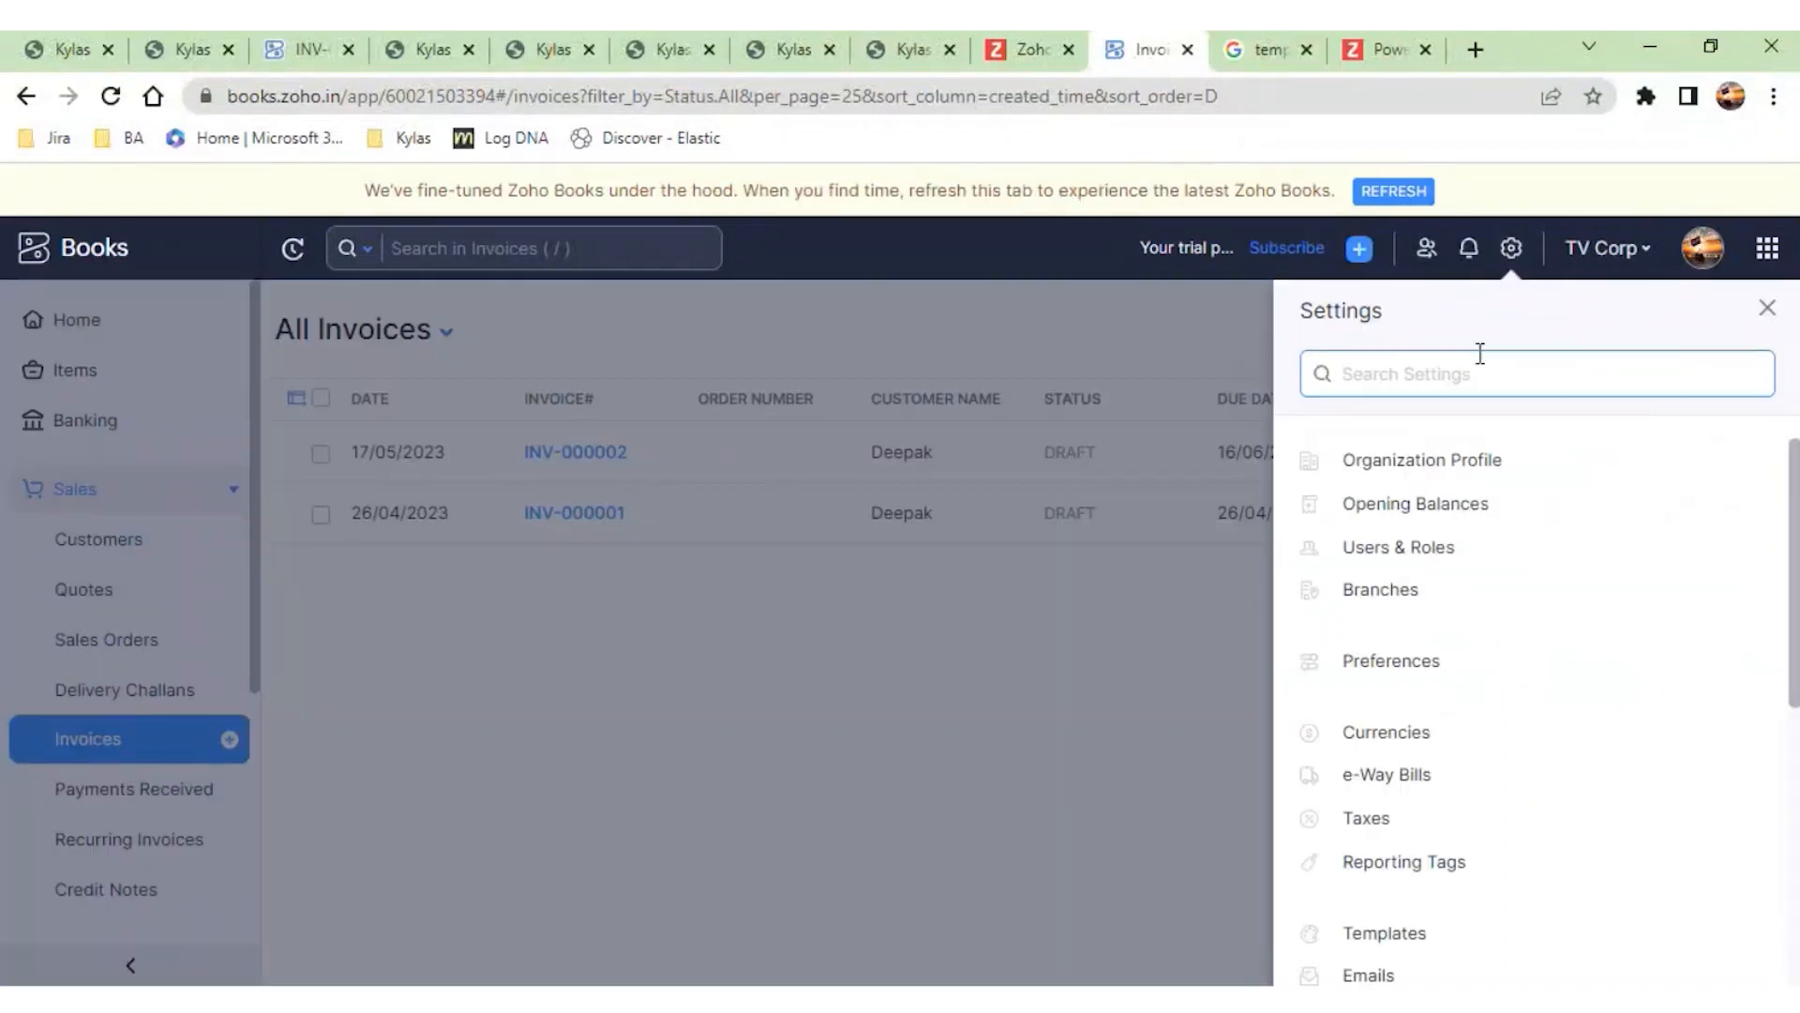
{"action": "type", "text": "tax"}
{"action": "left_click", "coordinate": [1487, 488]}
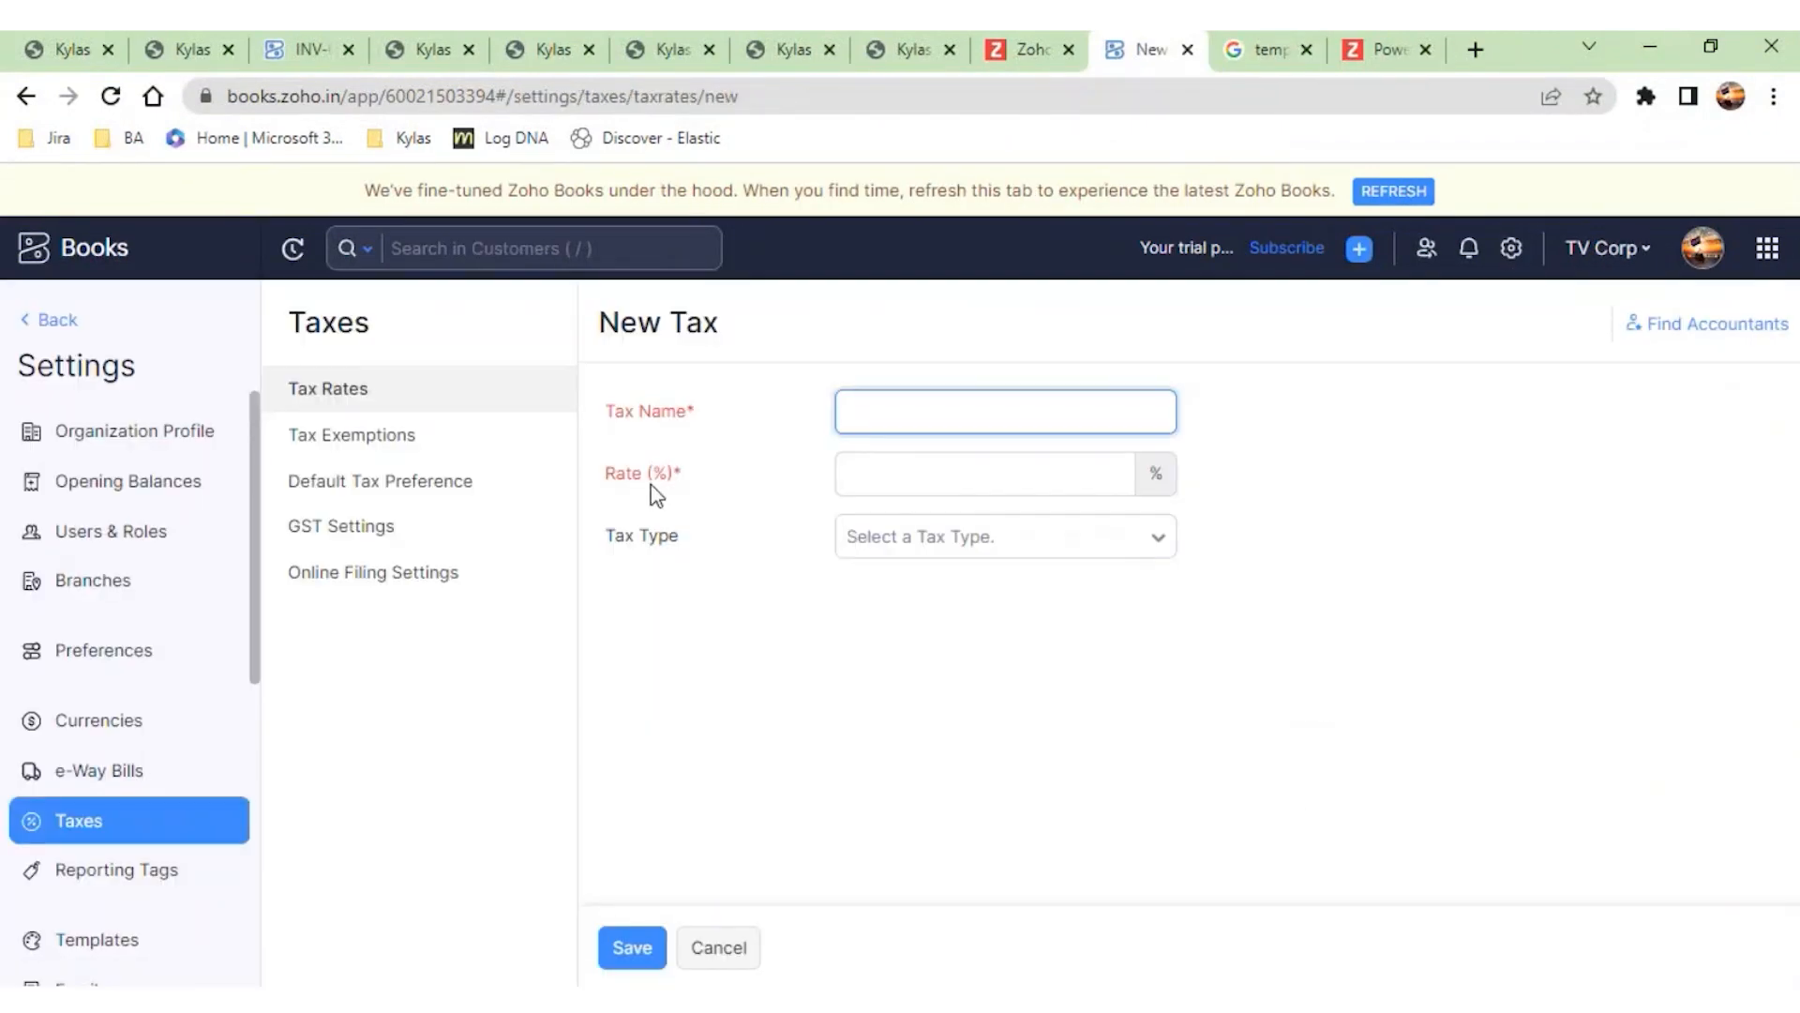
{"action": "left_click", "coordinate": [429, 537]}
{"action": "left_click", "coordinate": [1043, 461]}
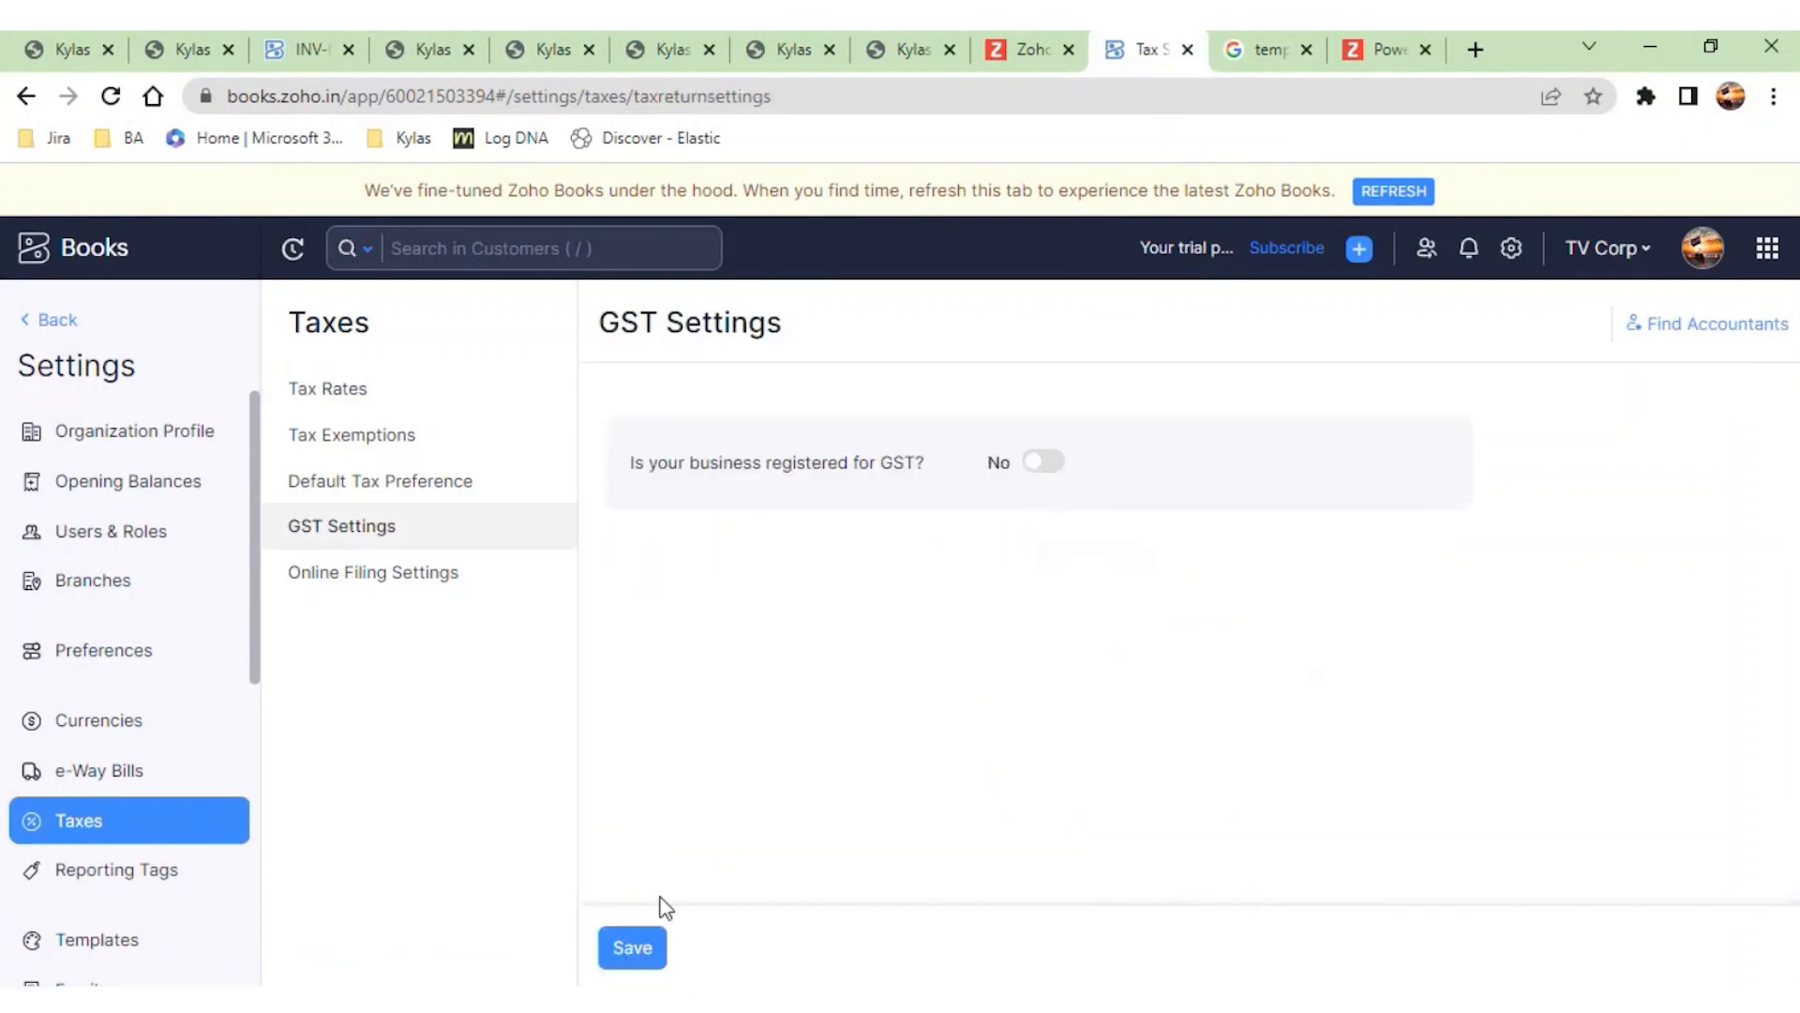
{"action": "left_click", "coordinate": [624, 964]}
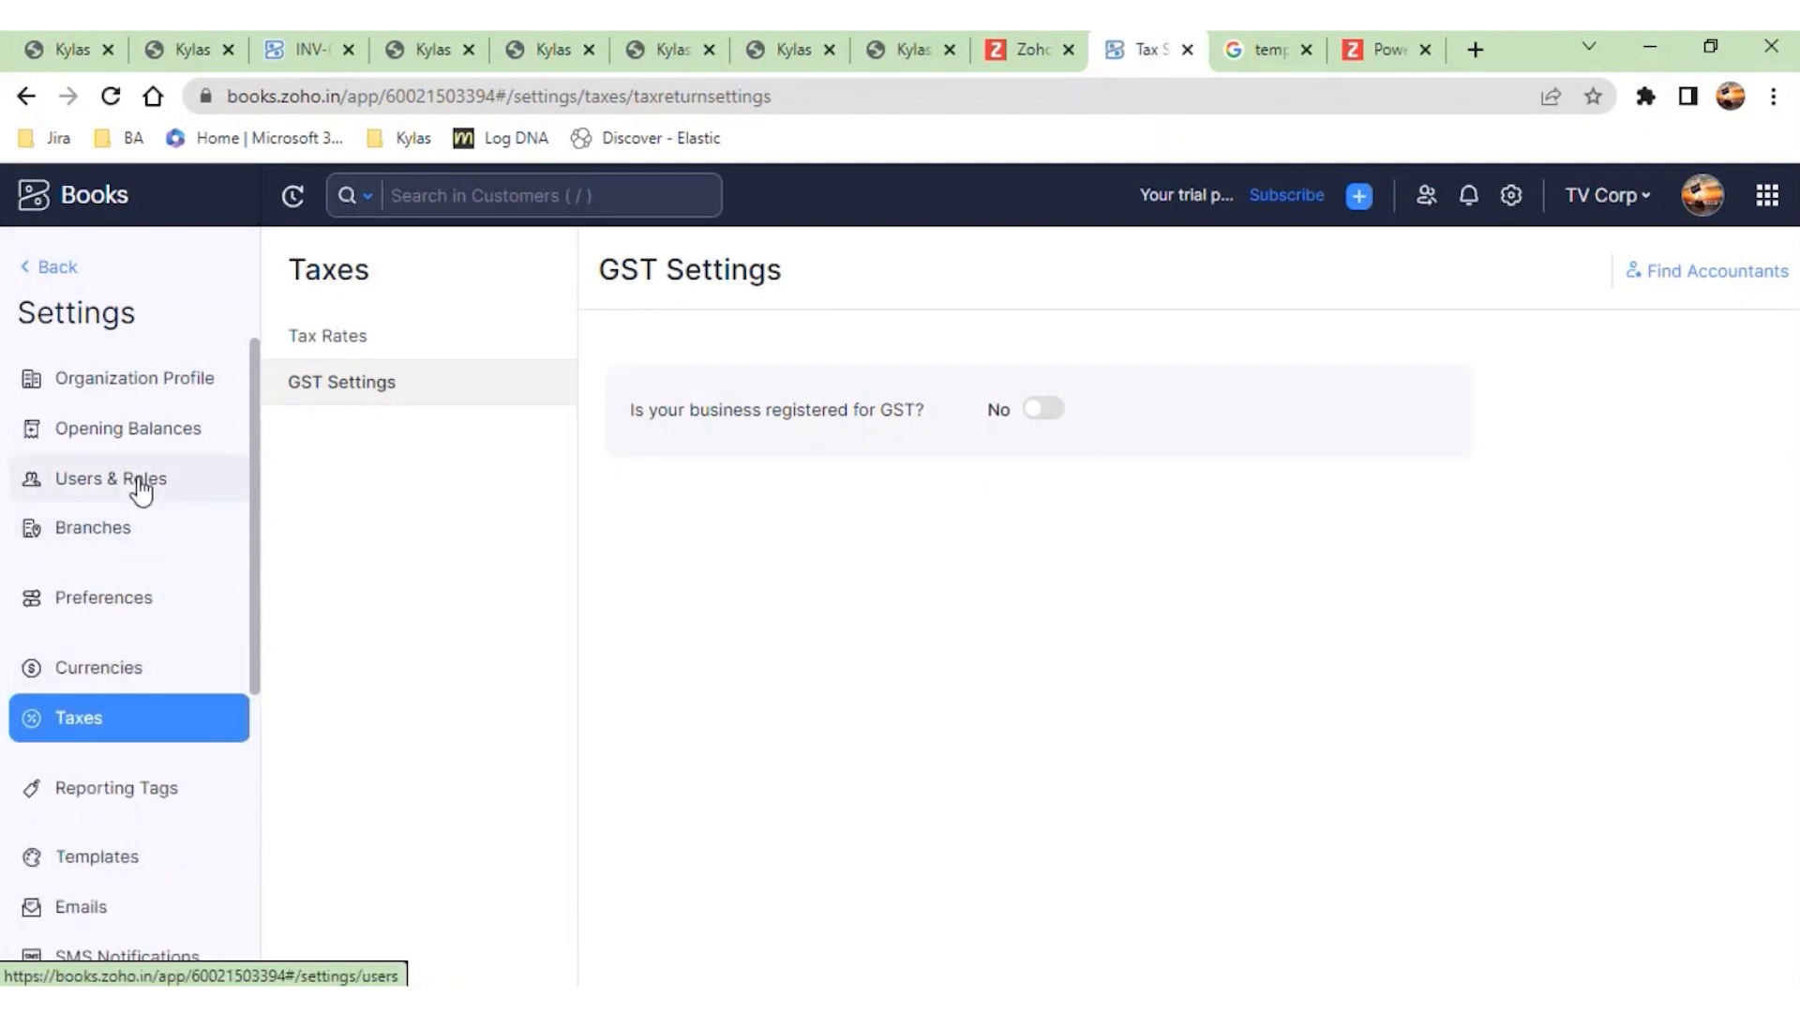
- Start a new Zoho Books invoice and examine the columns and options of its item table
{"action": "left_click", "coordinate": [60, 269]}
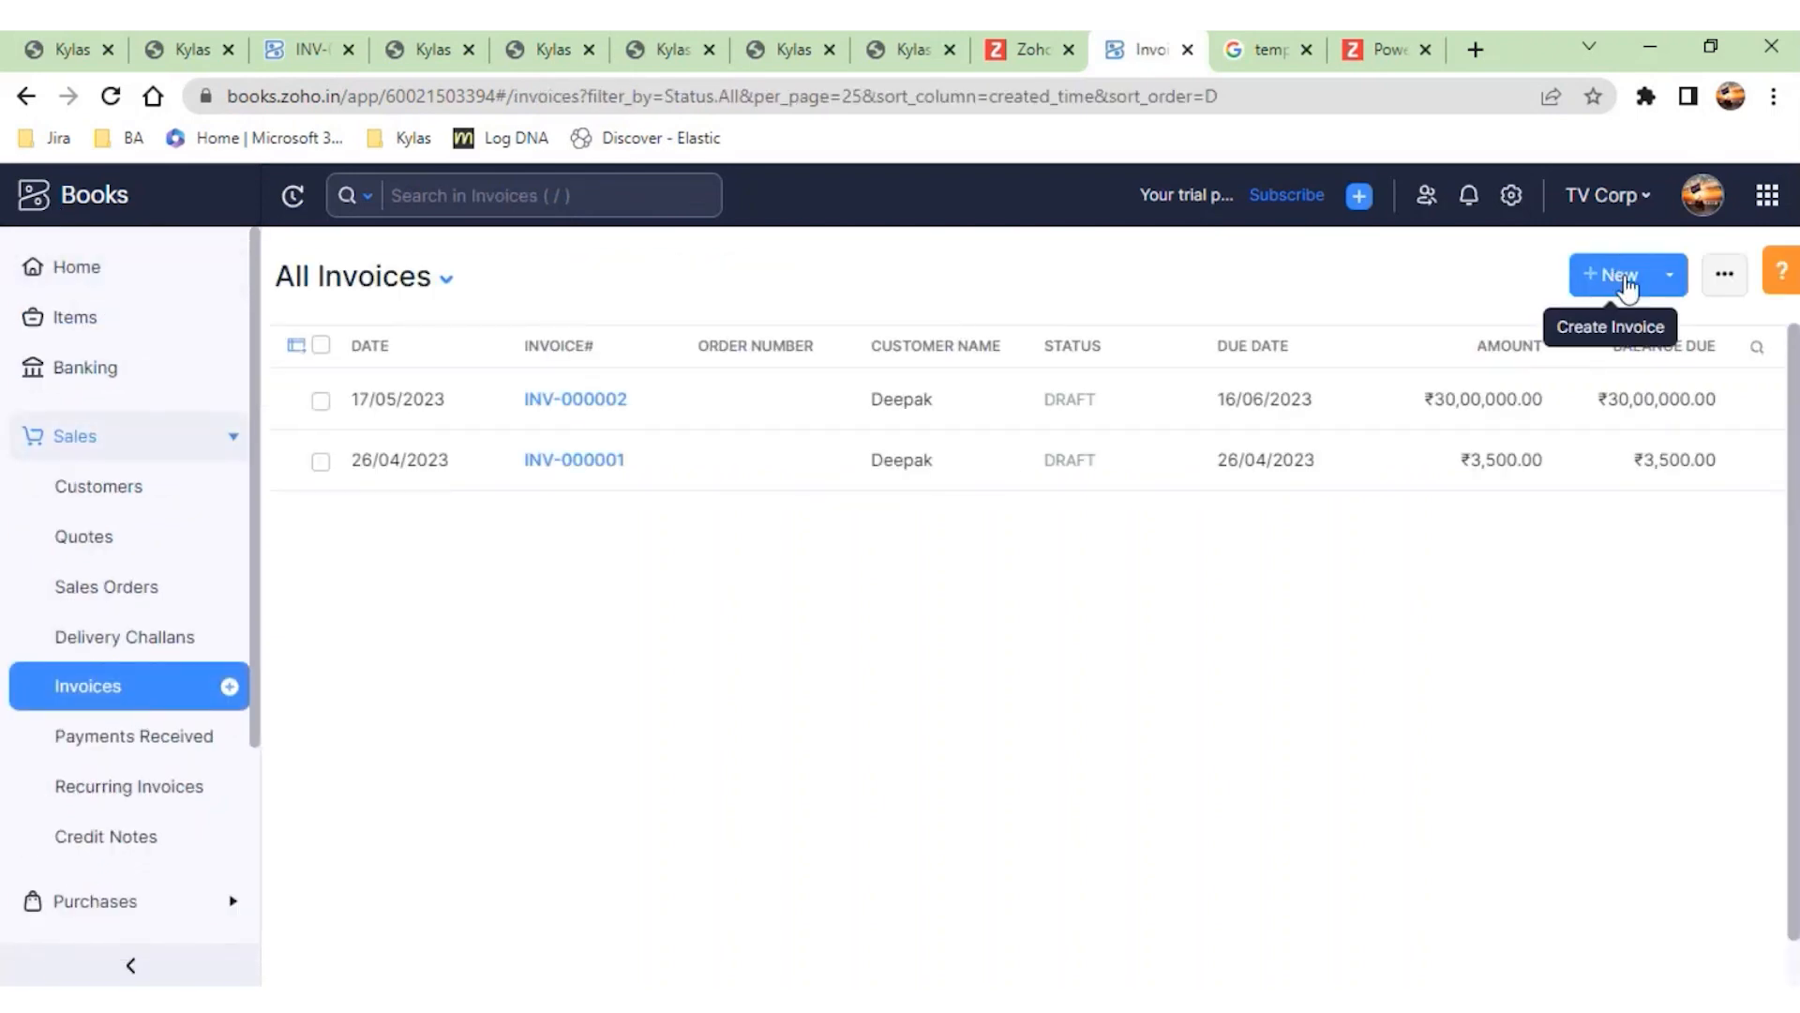
{"action": "left_click", "coordinate": [1613, 275]}
{"action": "scroll", "coordinate": [1053, 691], "scroll_direction": "down", "scroll_amount": 5}
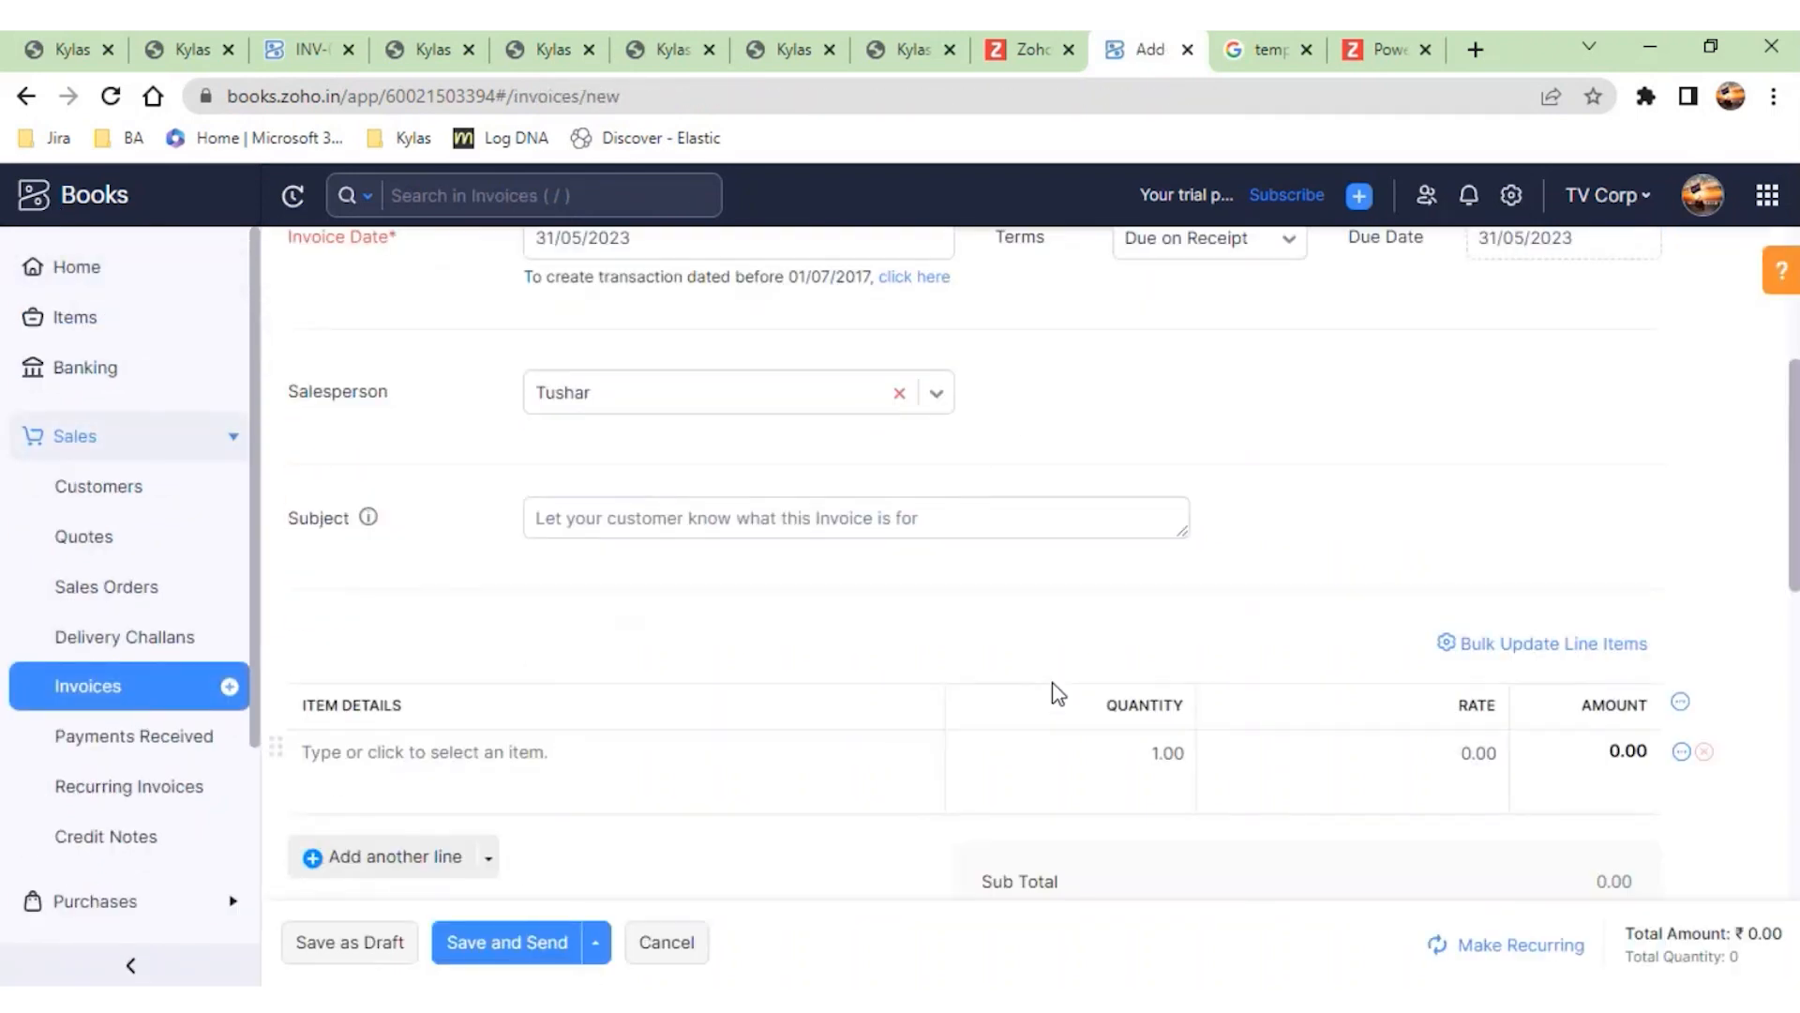
{"action": "left_click", "coordinate": [1446, 591]}
{"action": "left_click", "coordinate": [1625, 531]}
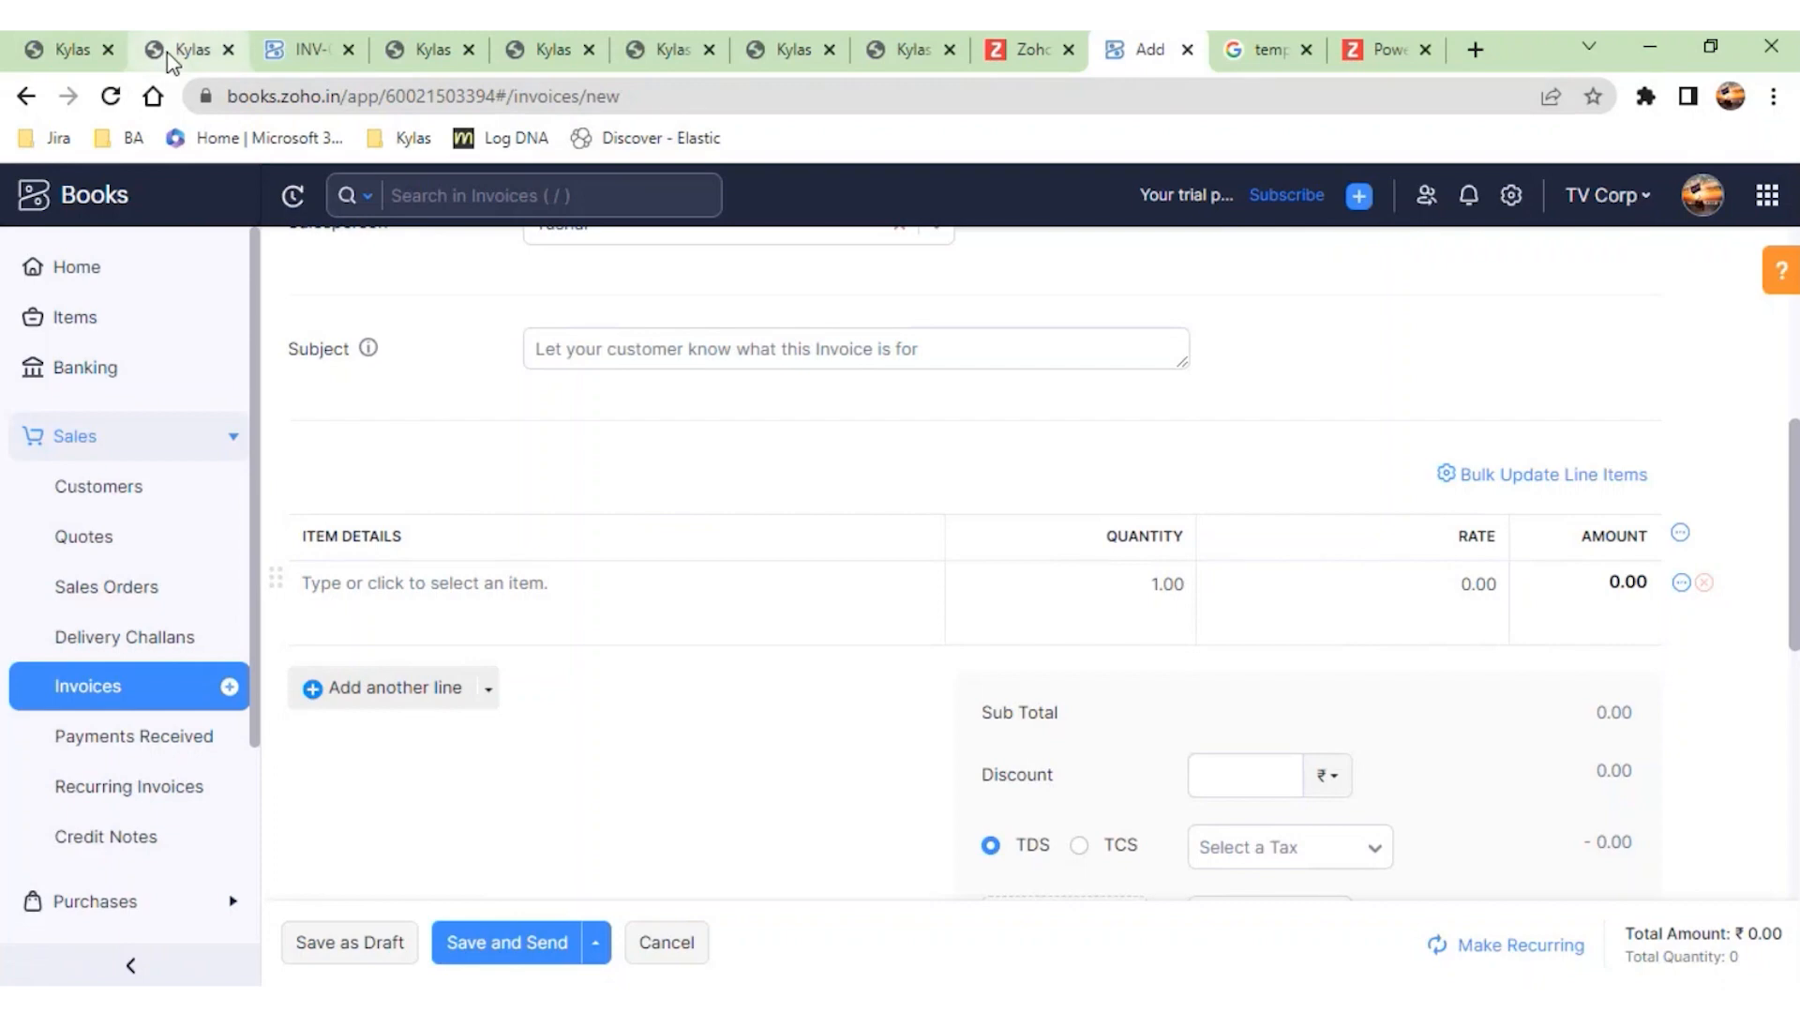
- Open a new Zoho Books invoice for the pulses deal in Kylas, check its product lines for tax fields, and close it
{"action": "left_click", "coordinate": [169, 58]}
{"action": "left_click", "coordinate": [1124, 276]}
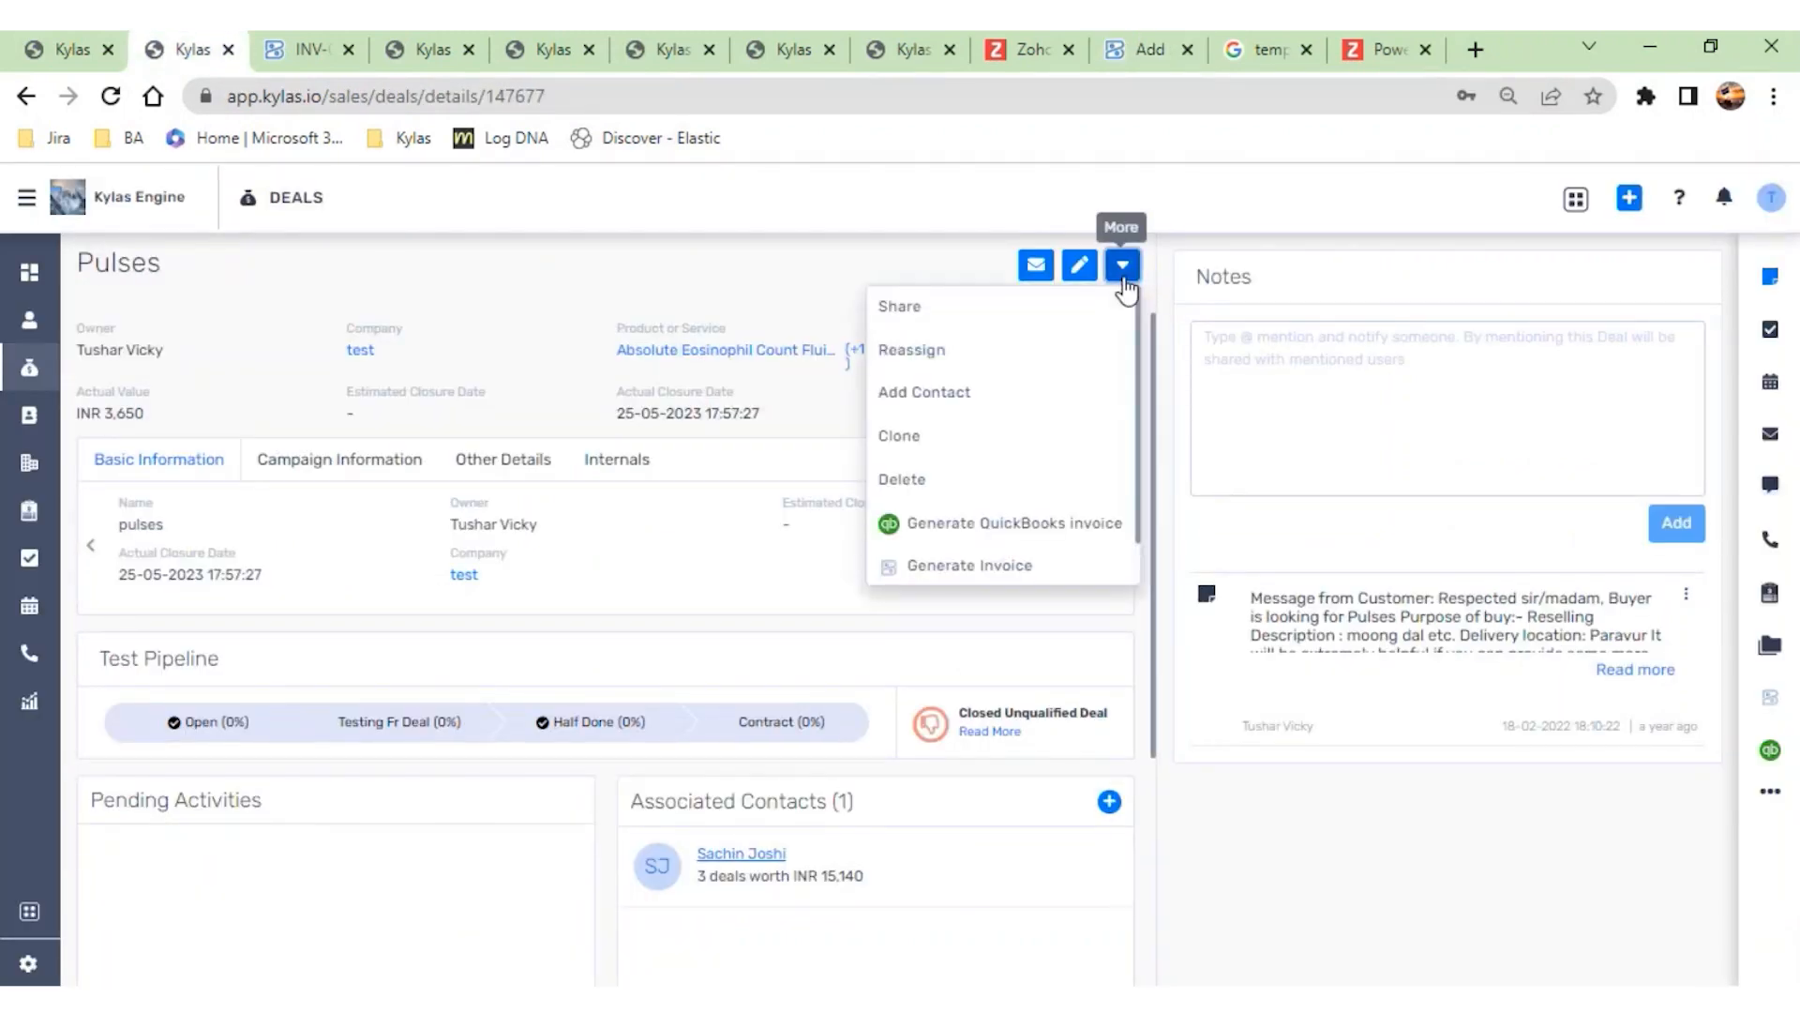
{"action": "left_click", "coordinate": [982, 568]}
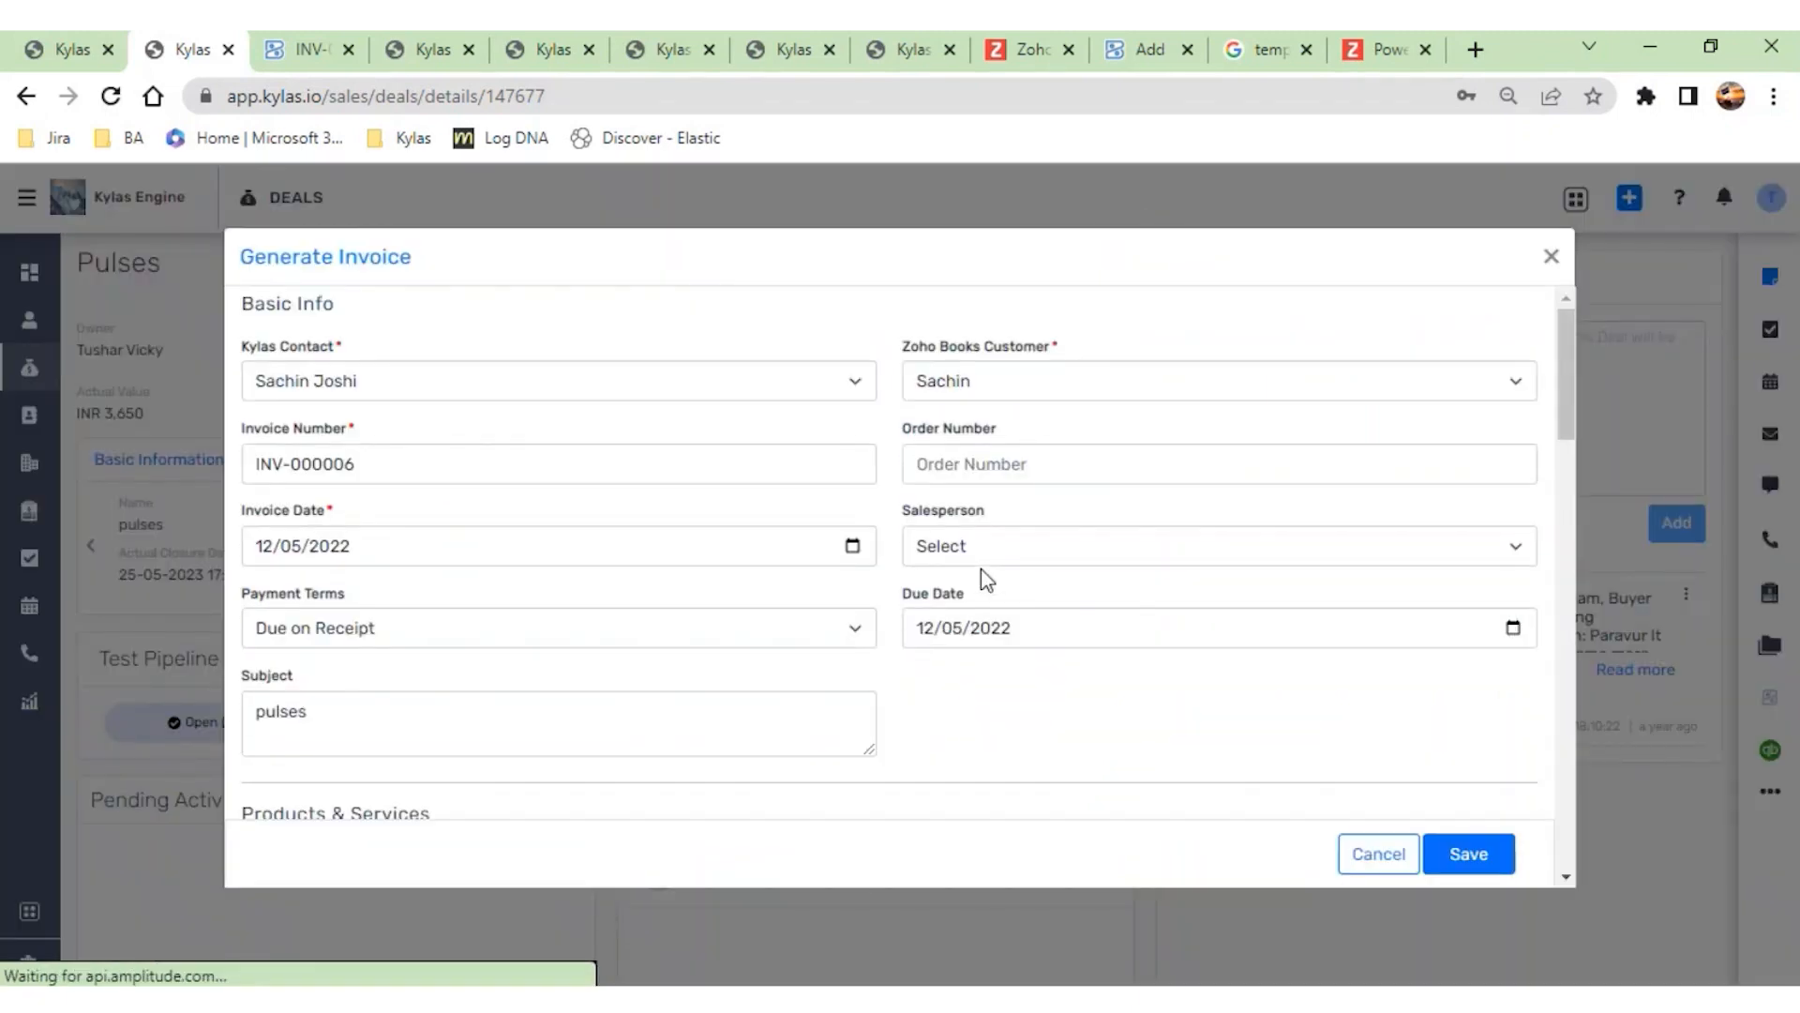
{"action": "scroll", "coordinate": [981, 569], "scroll_direction": "down", "scroll_amount": 10}
{"action": "scroll", "coordinate": [983, 568], "scroll_direction": "down", "scroll_amount": 2}
{"action": "scroll", "coordinate": [983, 568], "scroll_direction": "up", "scroll_amount": 6}
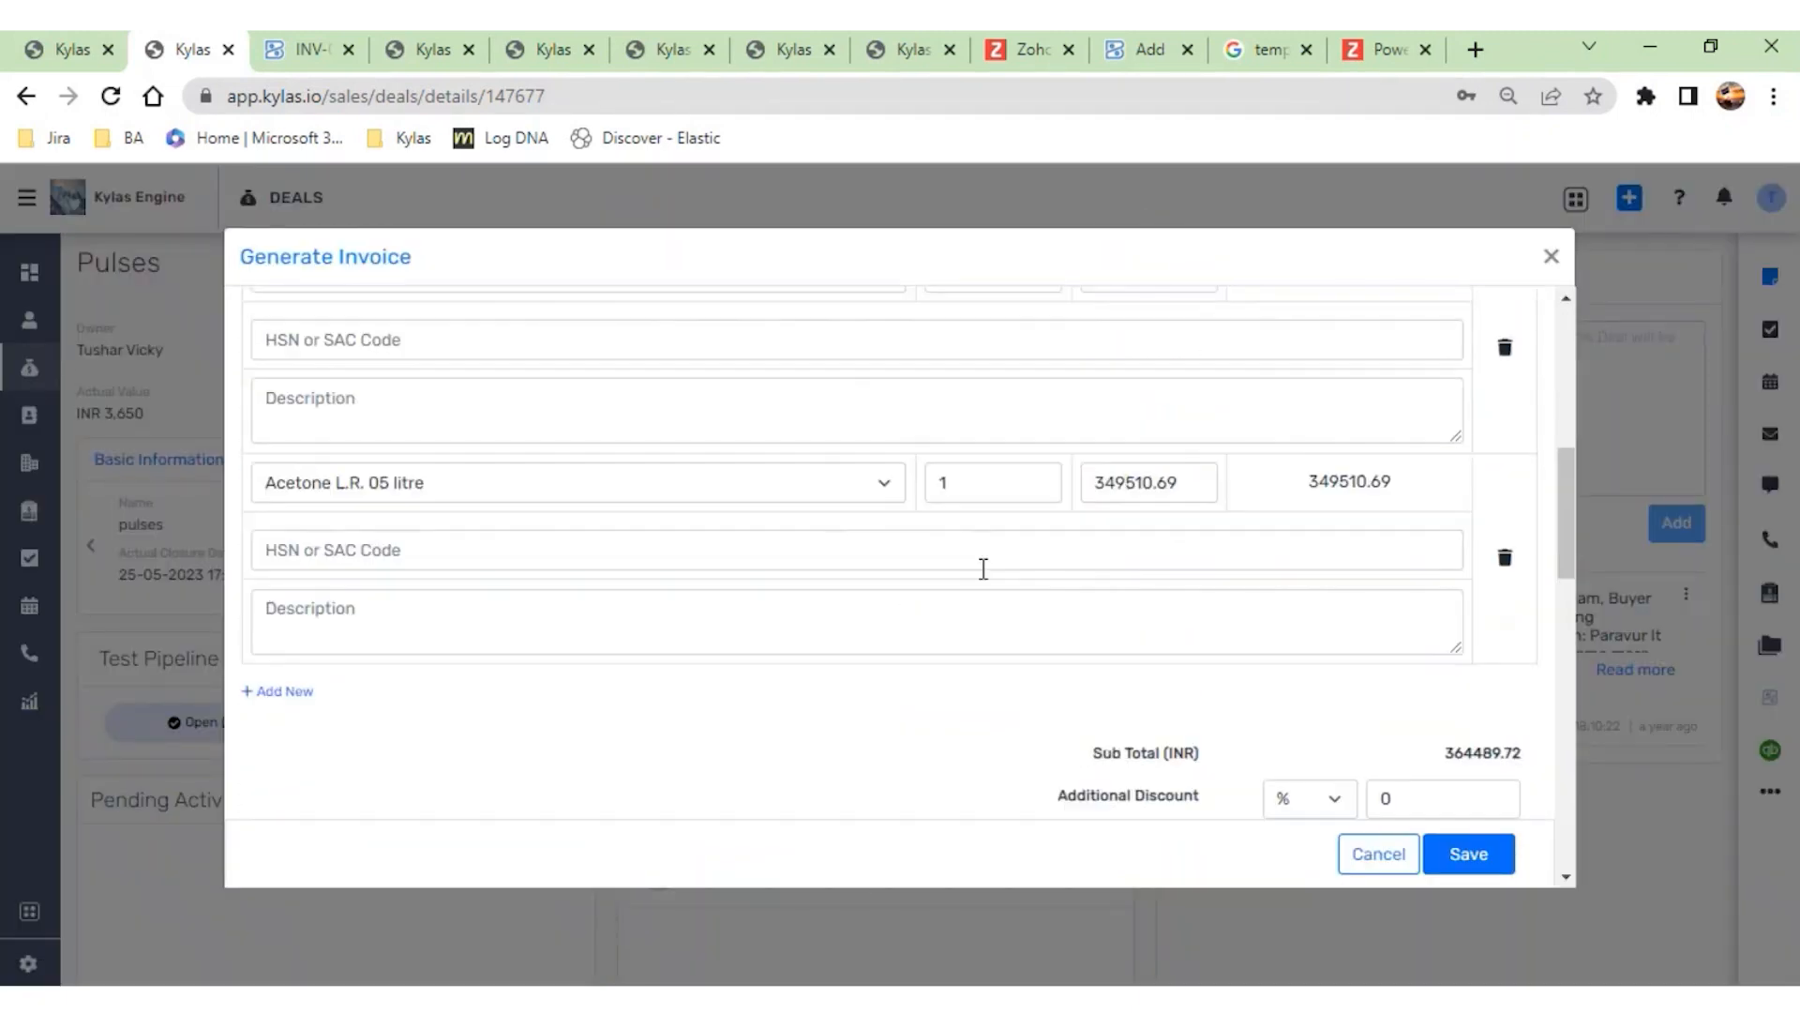
{"action": "scroll", "coordinate": [982, 568], "scroll_direction": "up", "scroll_amount": 3}
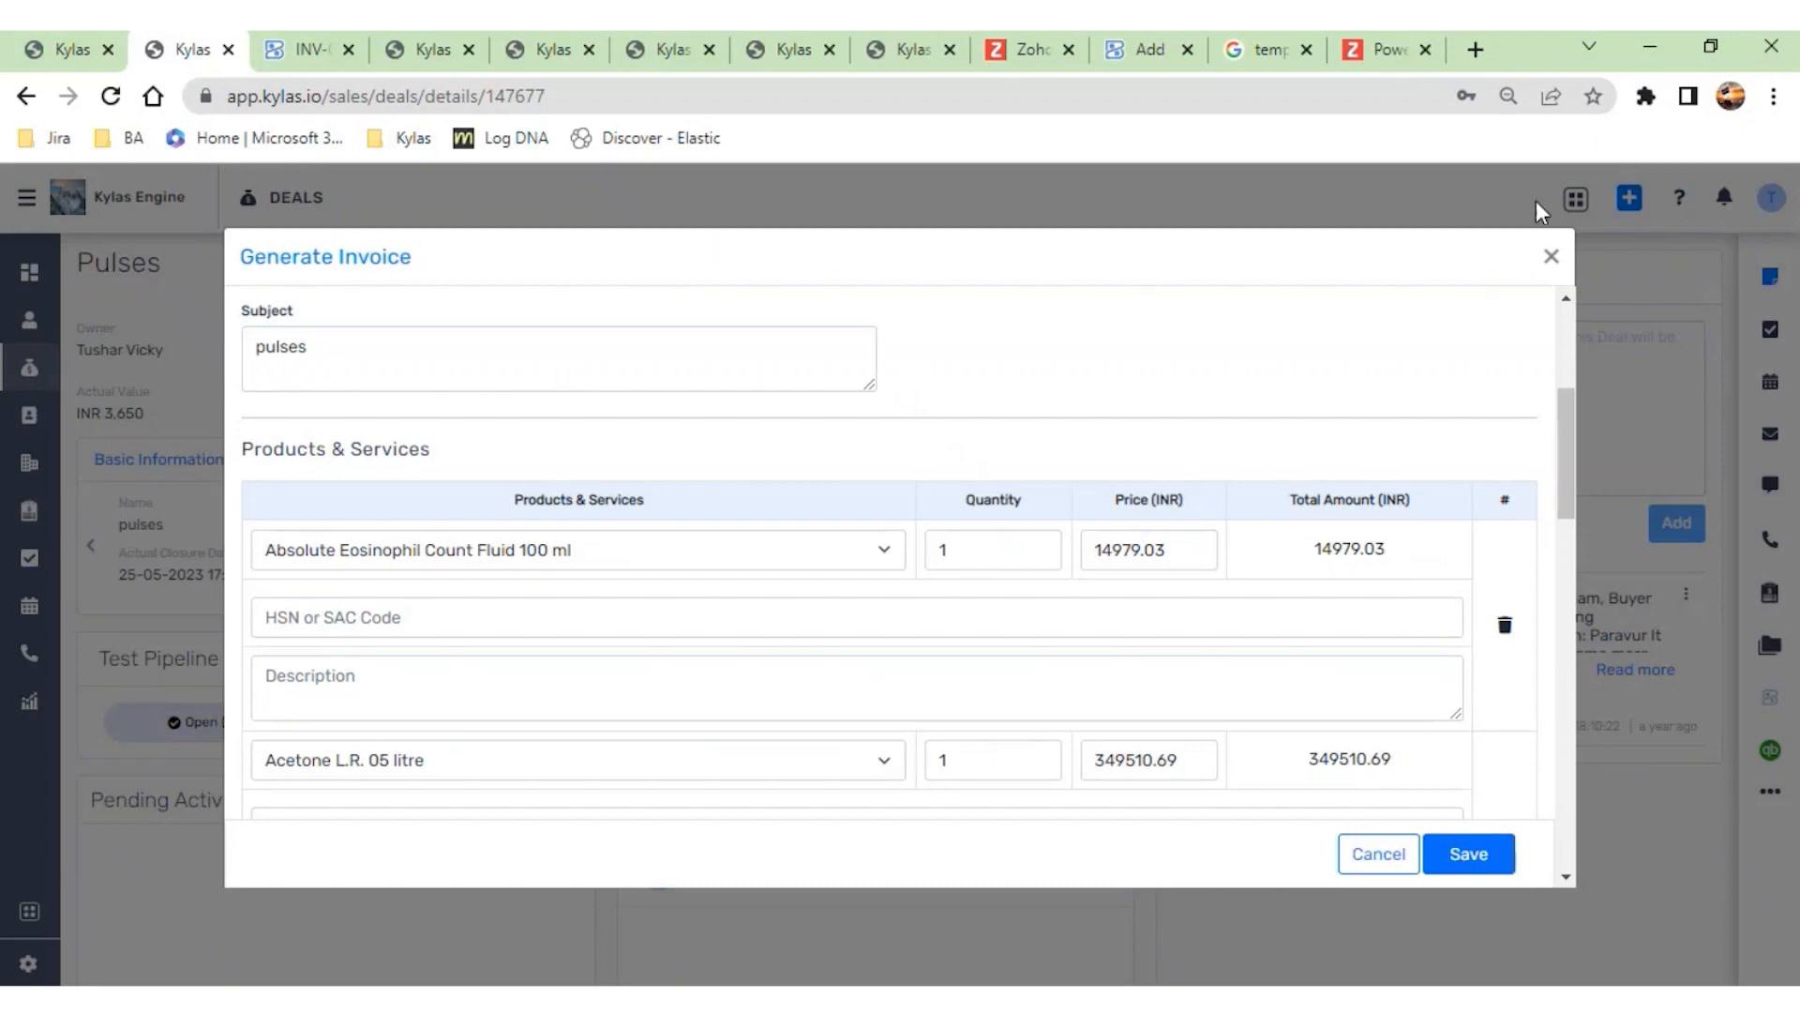
{"action": "left_click", "coordinate": [1549, 263]}
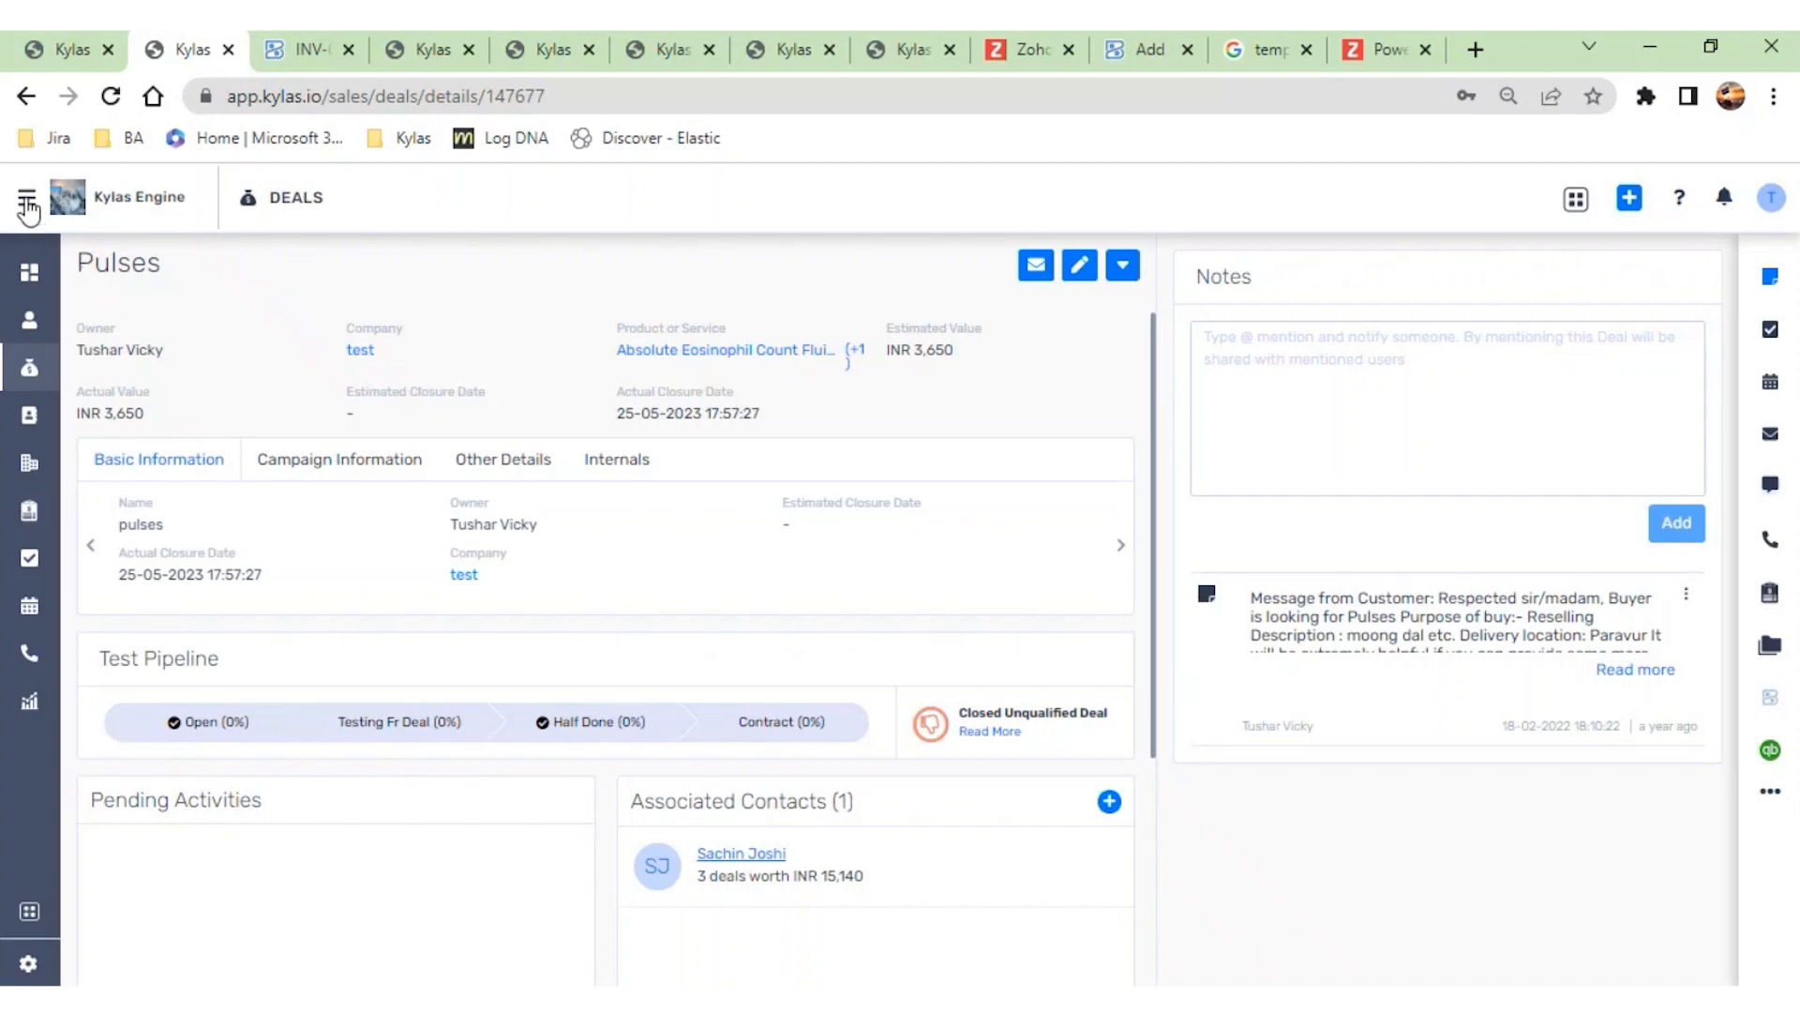
- Open the Kylas marketplace's installed apps and locate the Zoho Books app
{"action": "left_click", "coordinate": [26, 197]}
{"action": "left_click", "coordinate": [60, 313]}
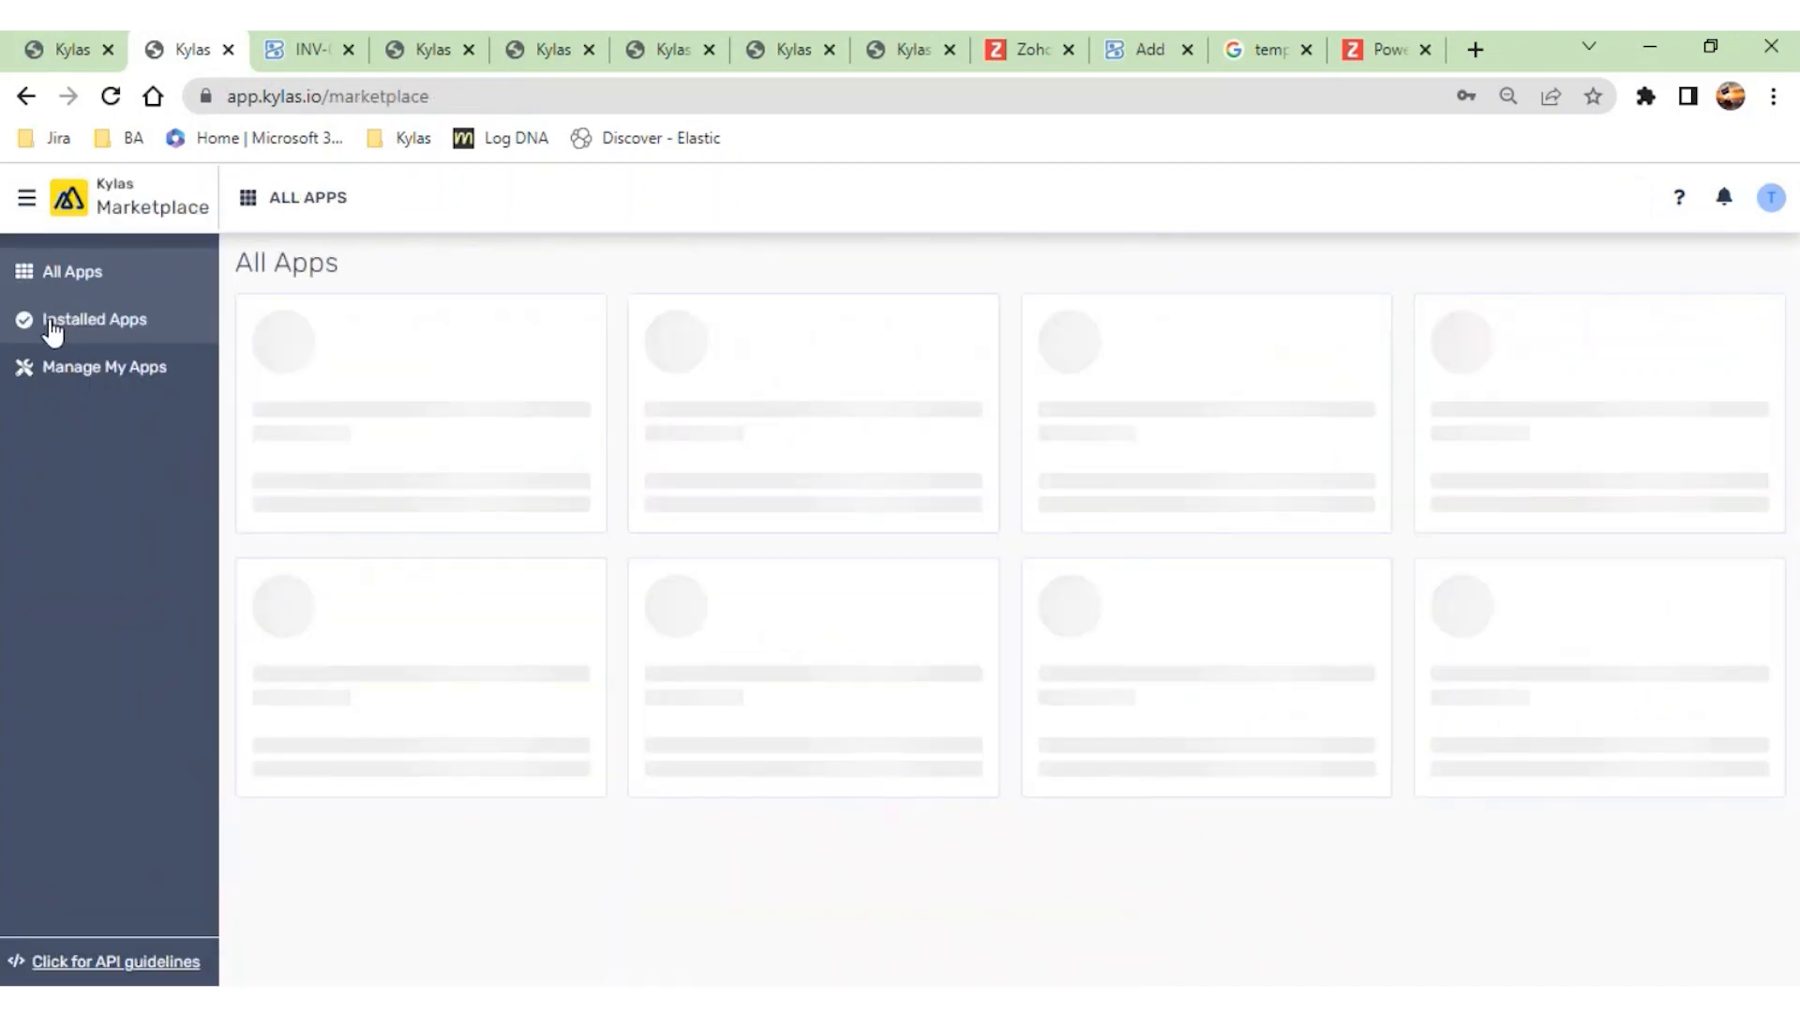
{"action": "left_click", "coordinate": [49, 326]}
{"action": "scroll", "coordinate": [732, 853], "scroll_direction": "down", "scroll_amount": 20}
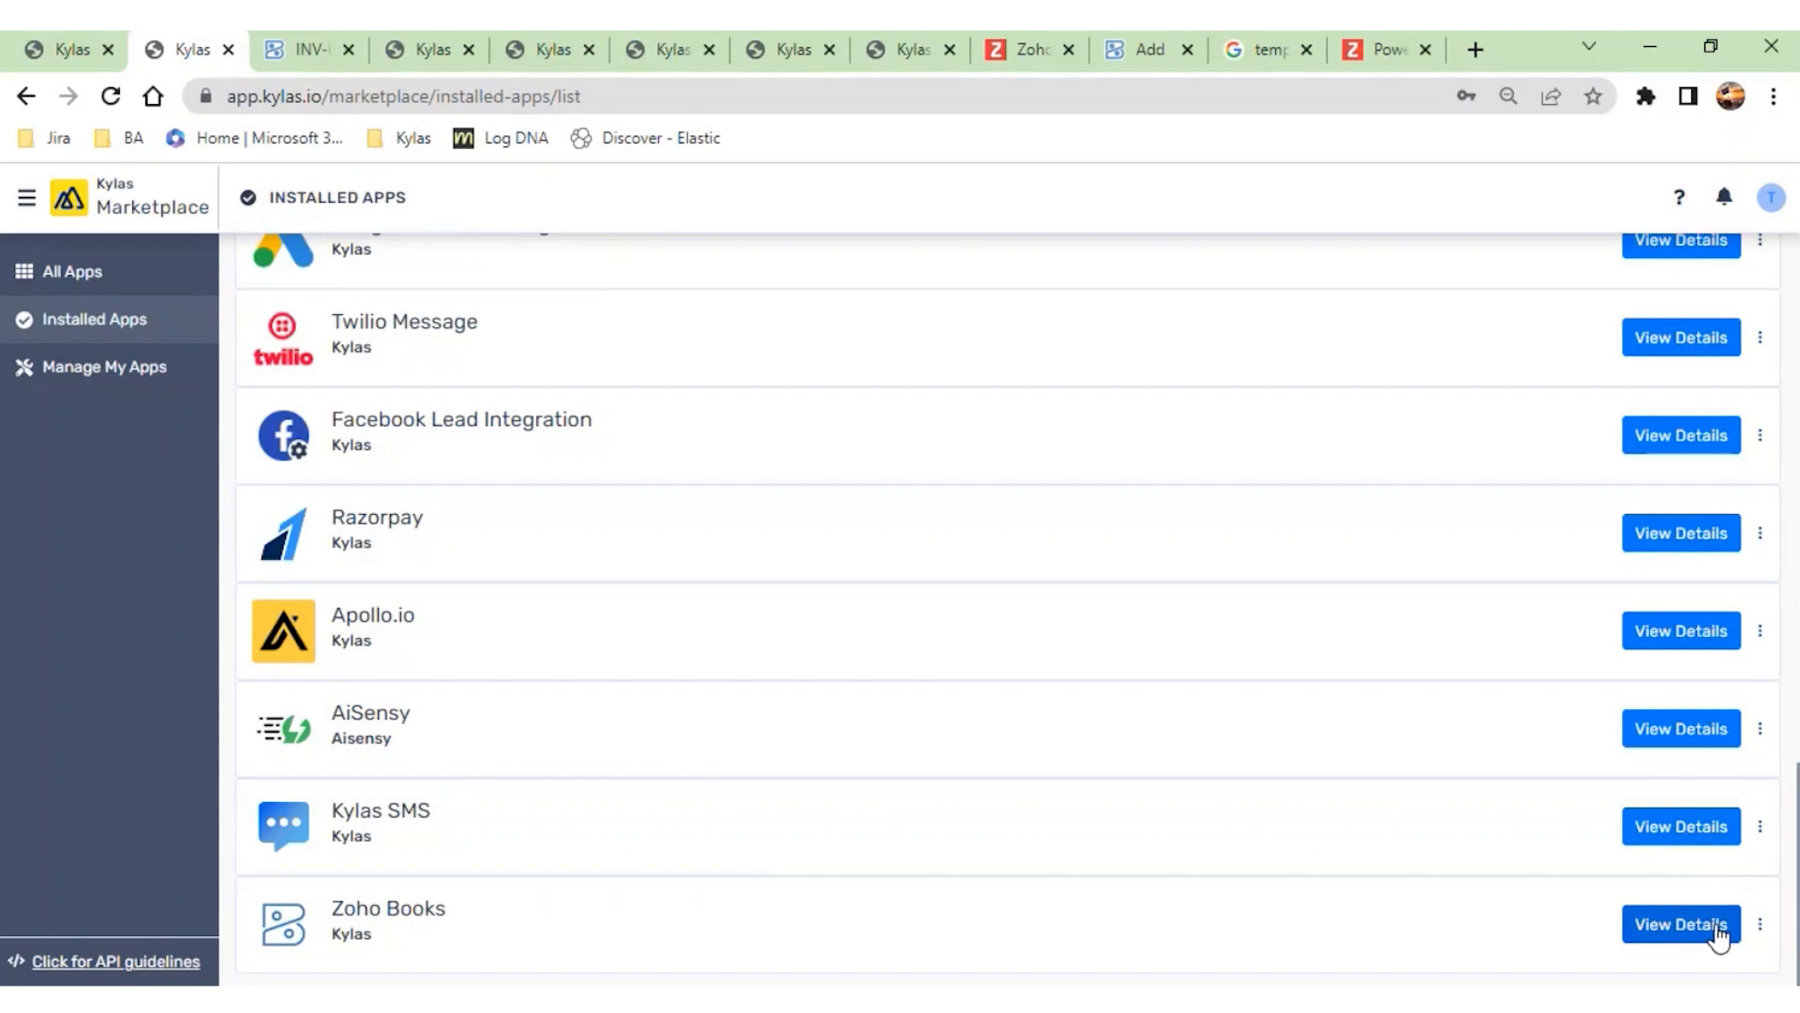
- Switch to the Zoho Books integration's API key settings and save the existing Kylas API key again
{"action": "left_click", "coordinate": [412, 52]}
{"action": "left_click", "coordinate": [539, 54]}
{"action": "left_click", "coordinate": [638, 54]}
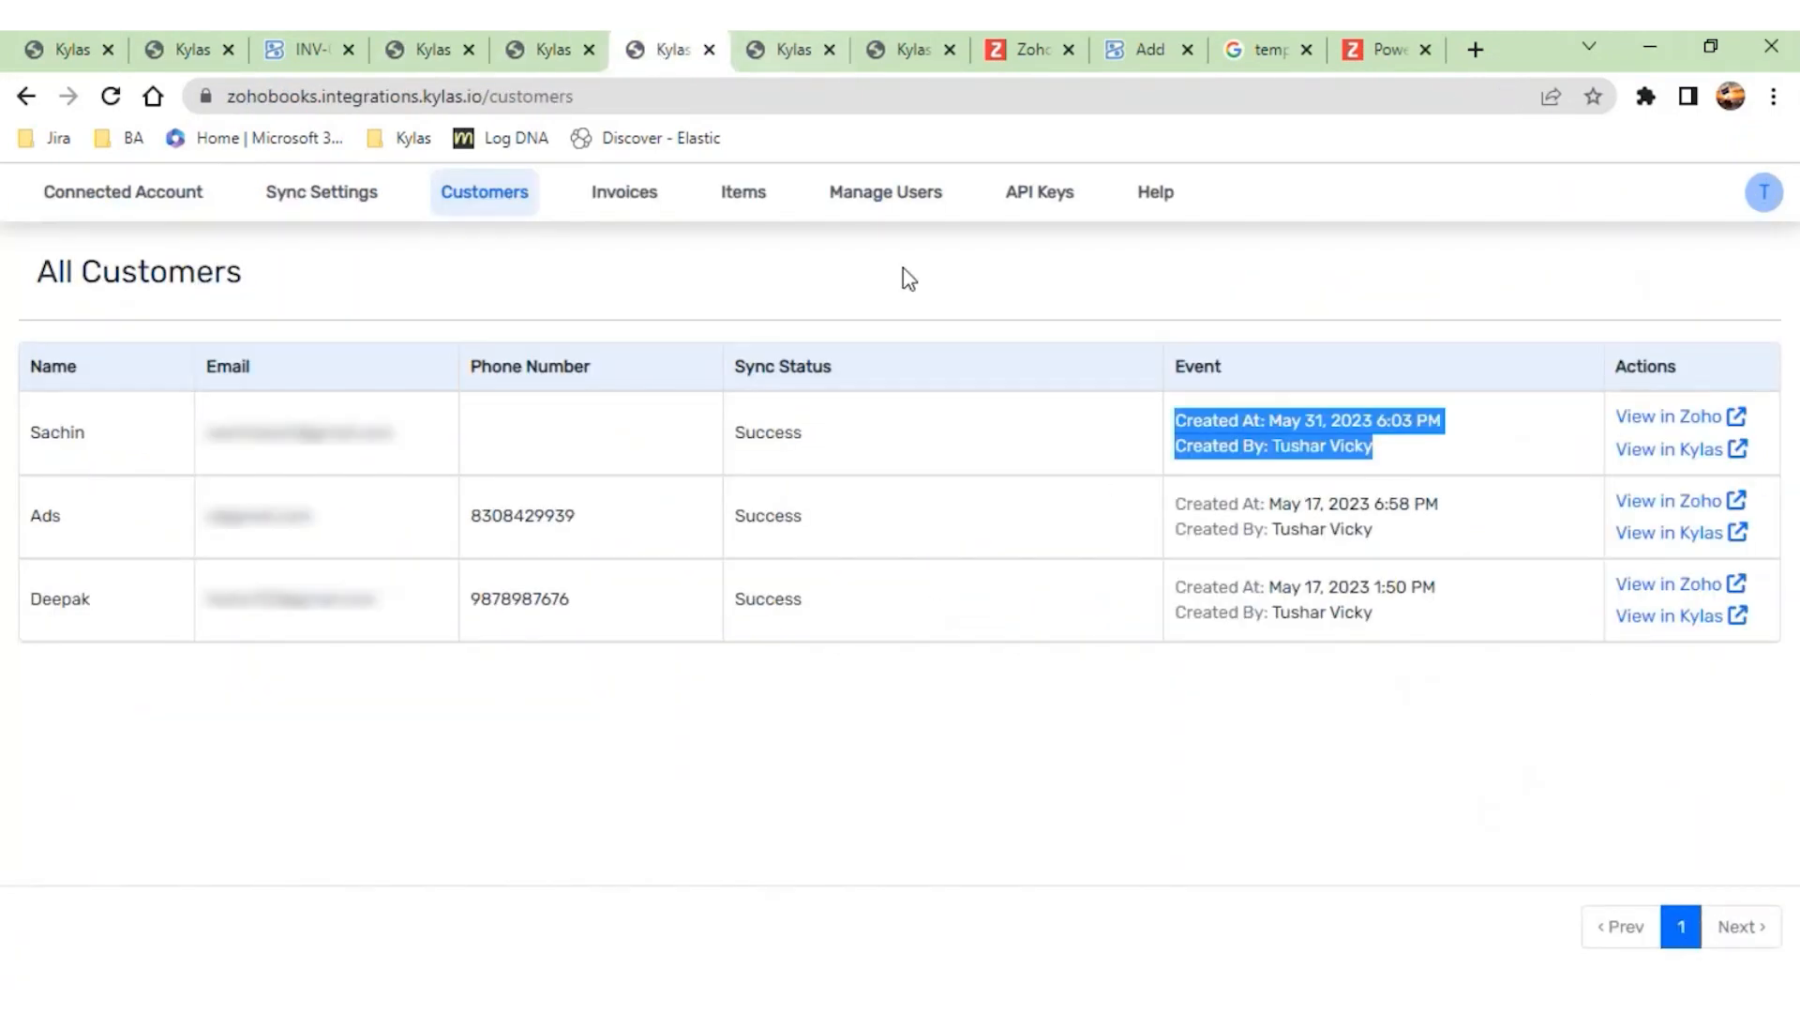
{"action": "left_click", "coordinate": [1043, 210]}
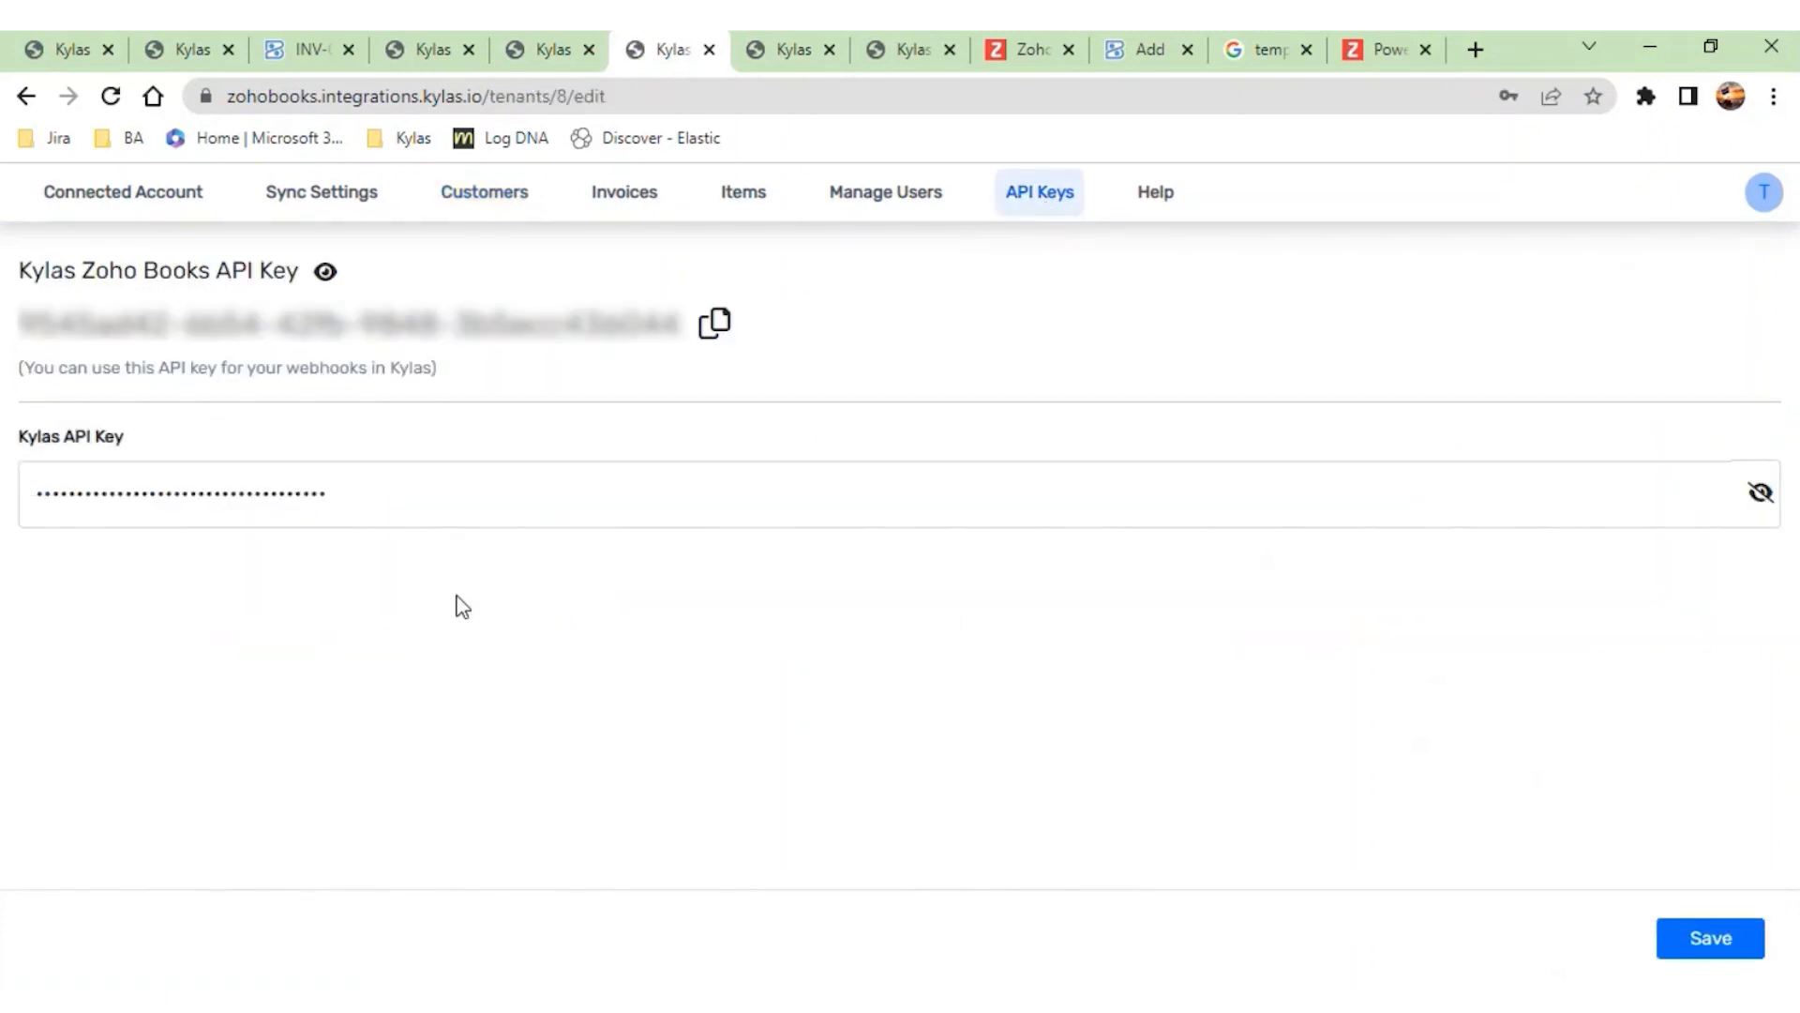
{"action": "left_click", "coordinate": [1676, 945]}
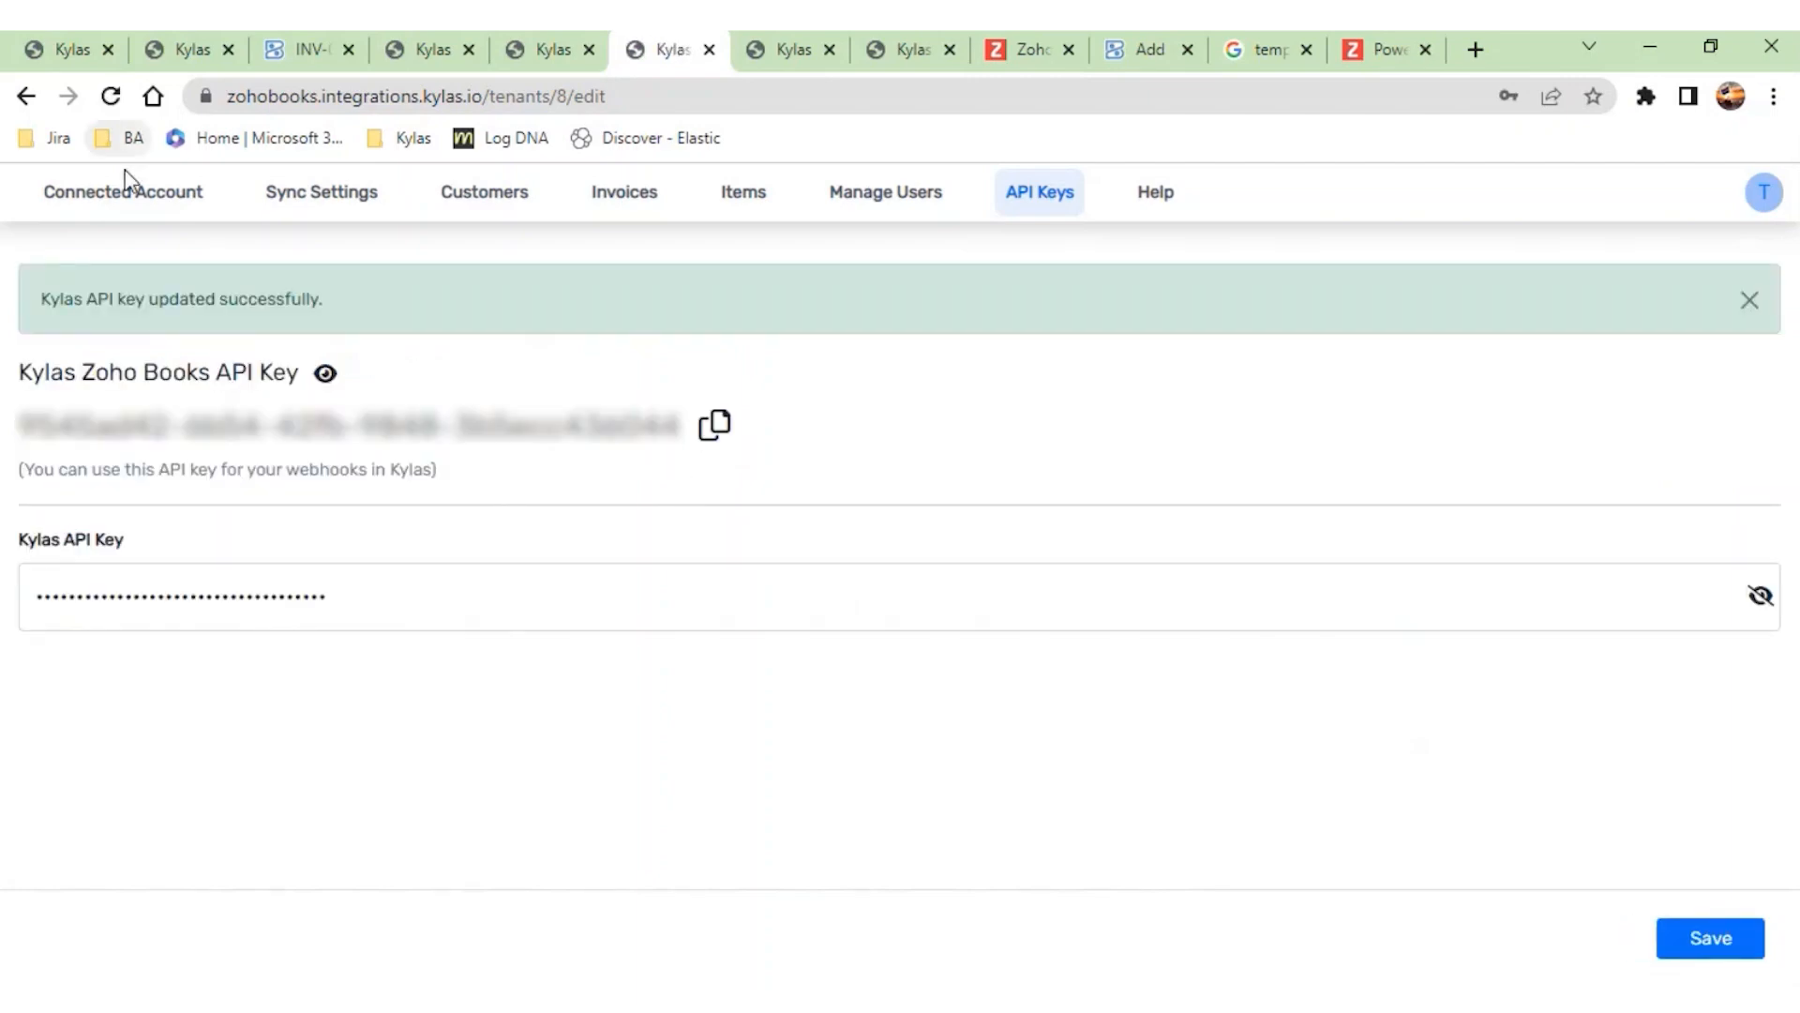
- Examine the connected Zoho Books account's organization ID and client ID in its edit form, and open the integration's user list
{"action": "left_click", "coordinate": [122, 189]}
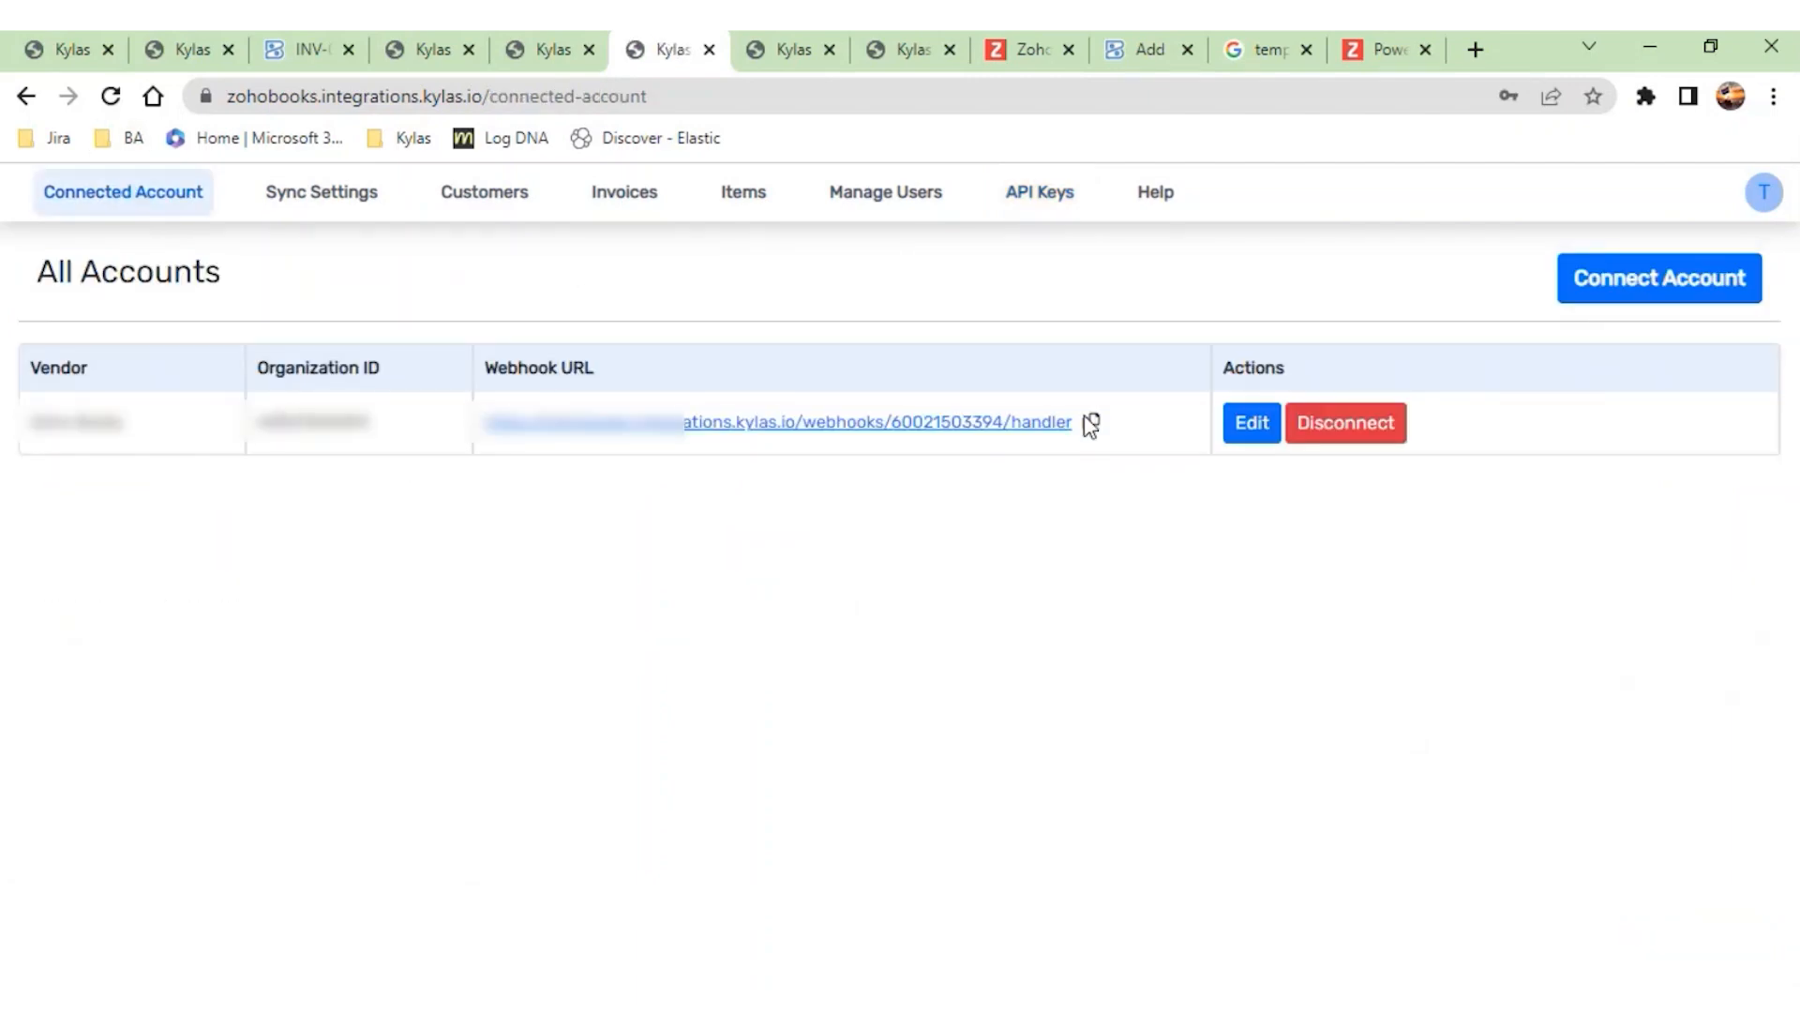
{"action": "left_click", "coordinate": [1256, 420]}
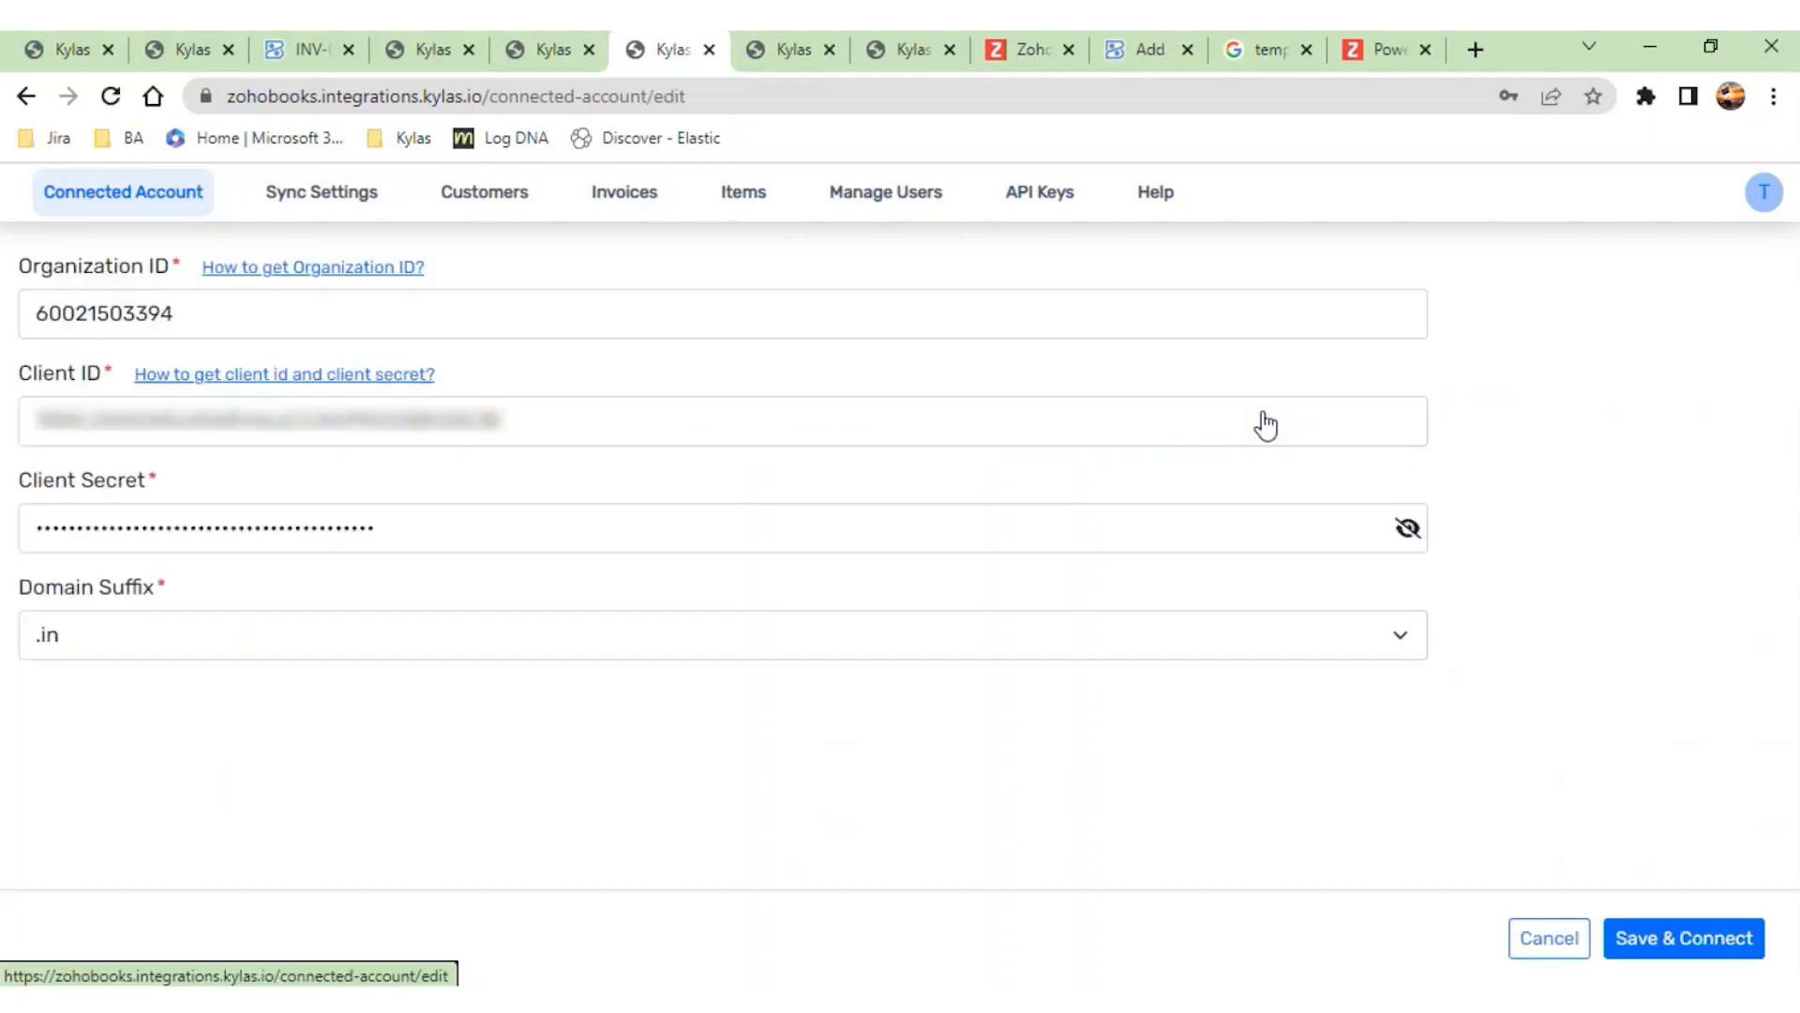
{"action": "left_click", "coordinate": [180, 320]}
{"action": "left_click_drag", "start_coordinate": [180, 320], "coordinate": [21, 305]}
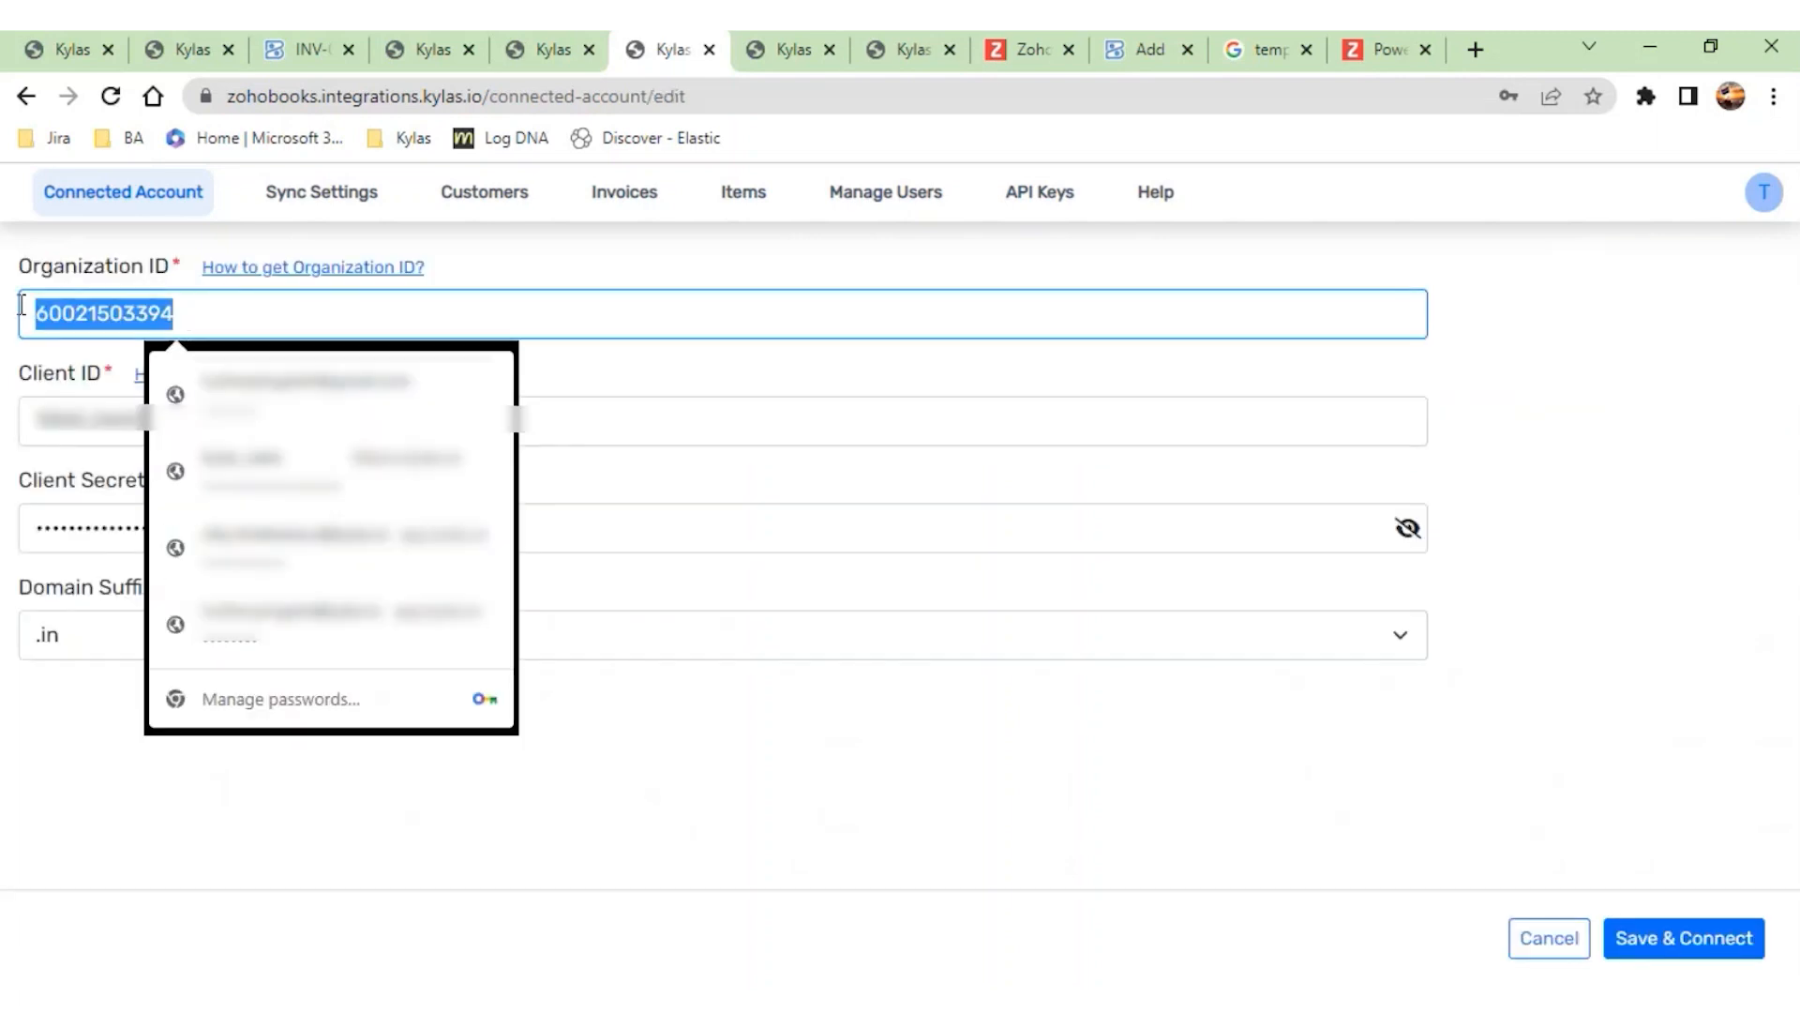
{"action": "left_click", "coordinate": [356, 313]}
{"action": "left_click", "coordinate": [737, 445]}
{"action": "left_click", "coordinate": [736, 444]}
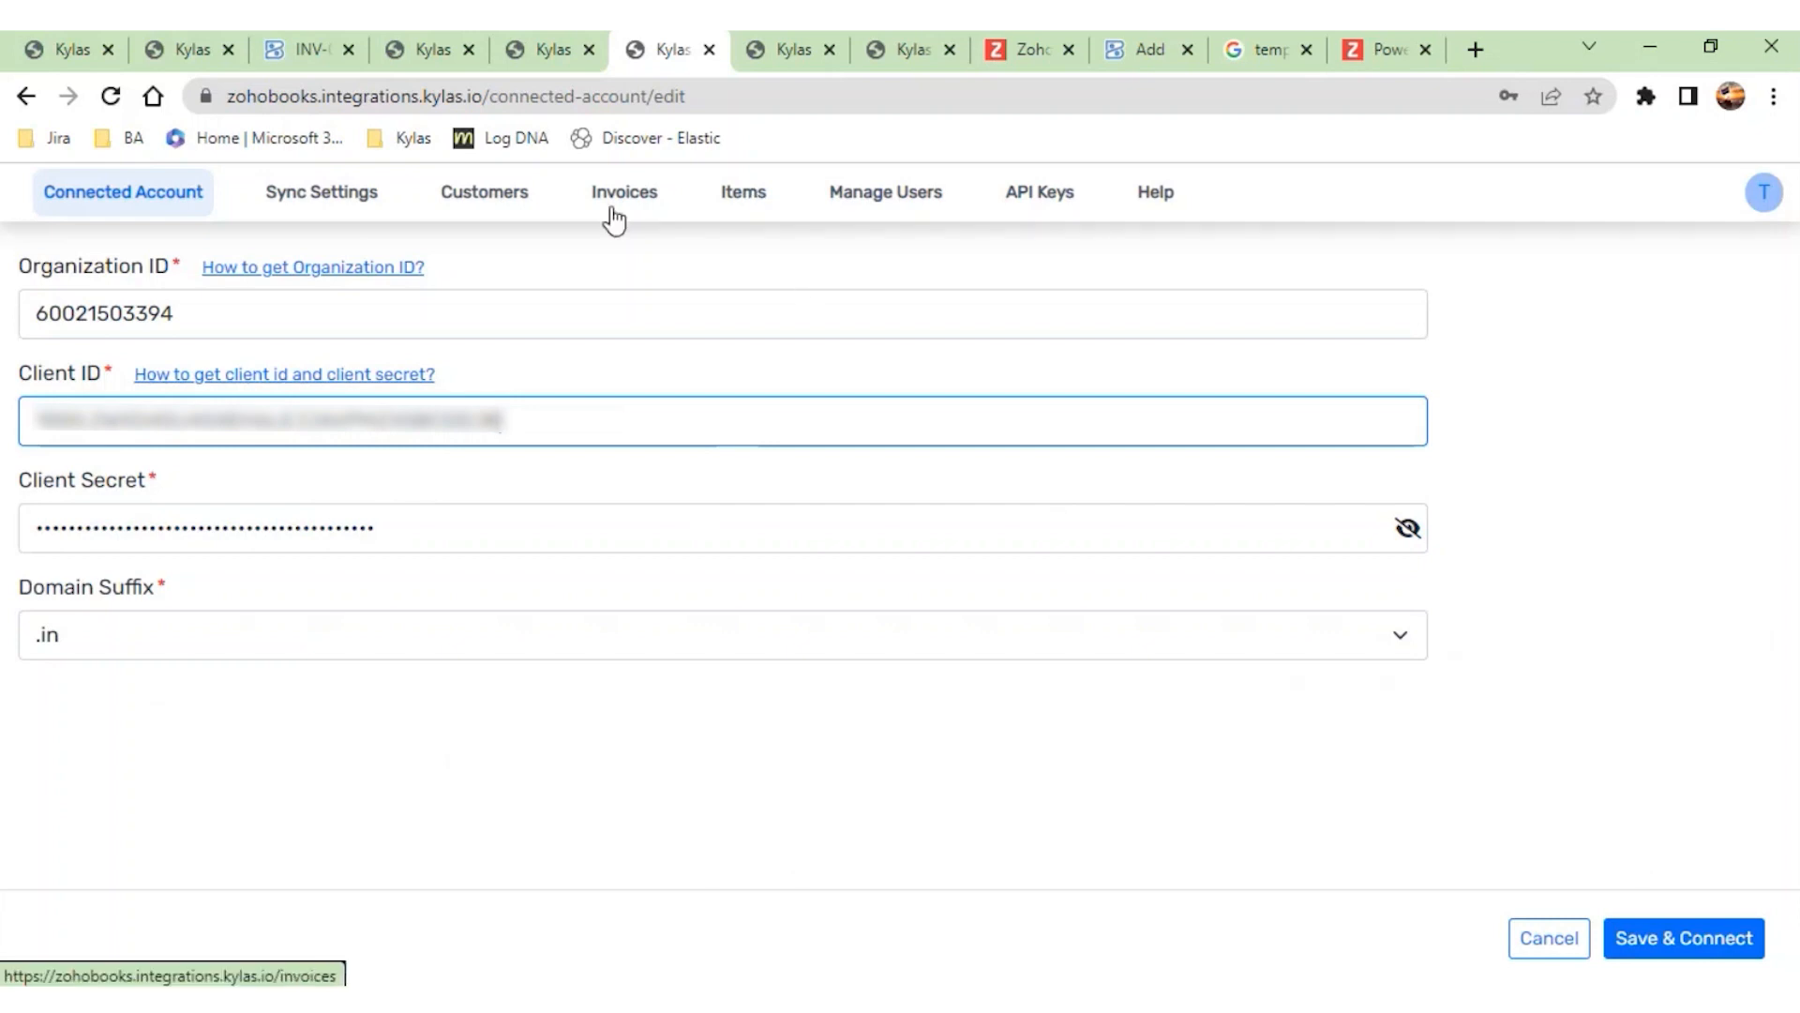
{"action": "left_click", "coordinate": [880, 199]}
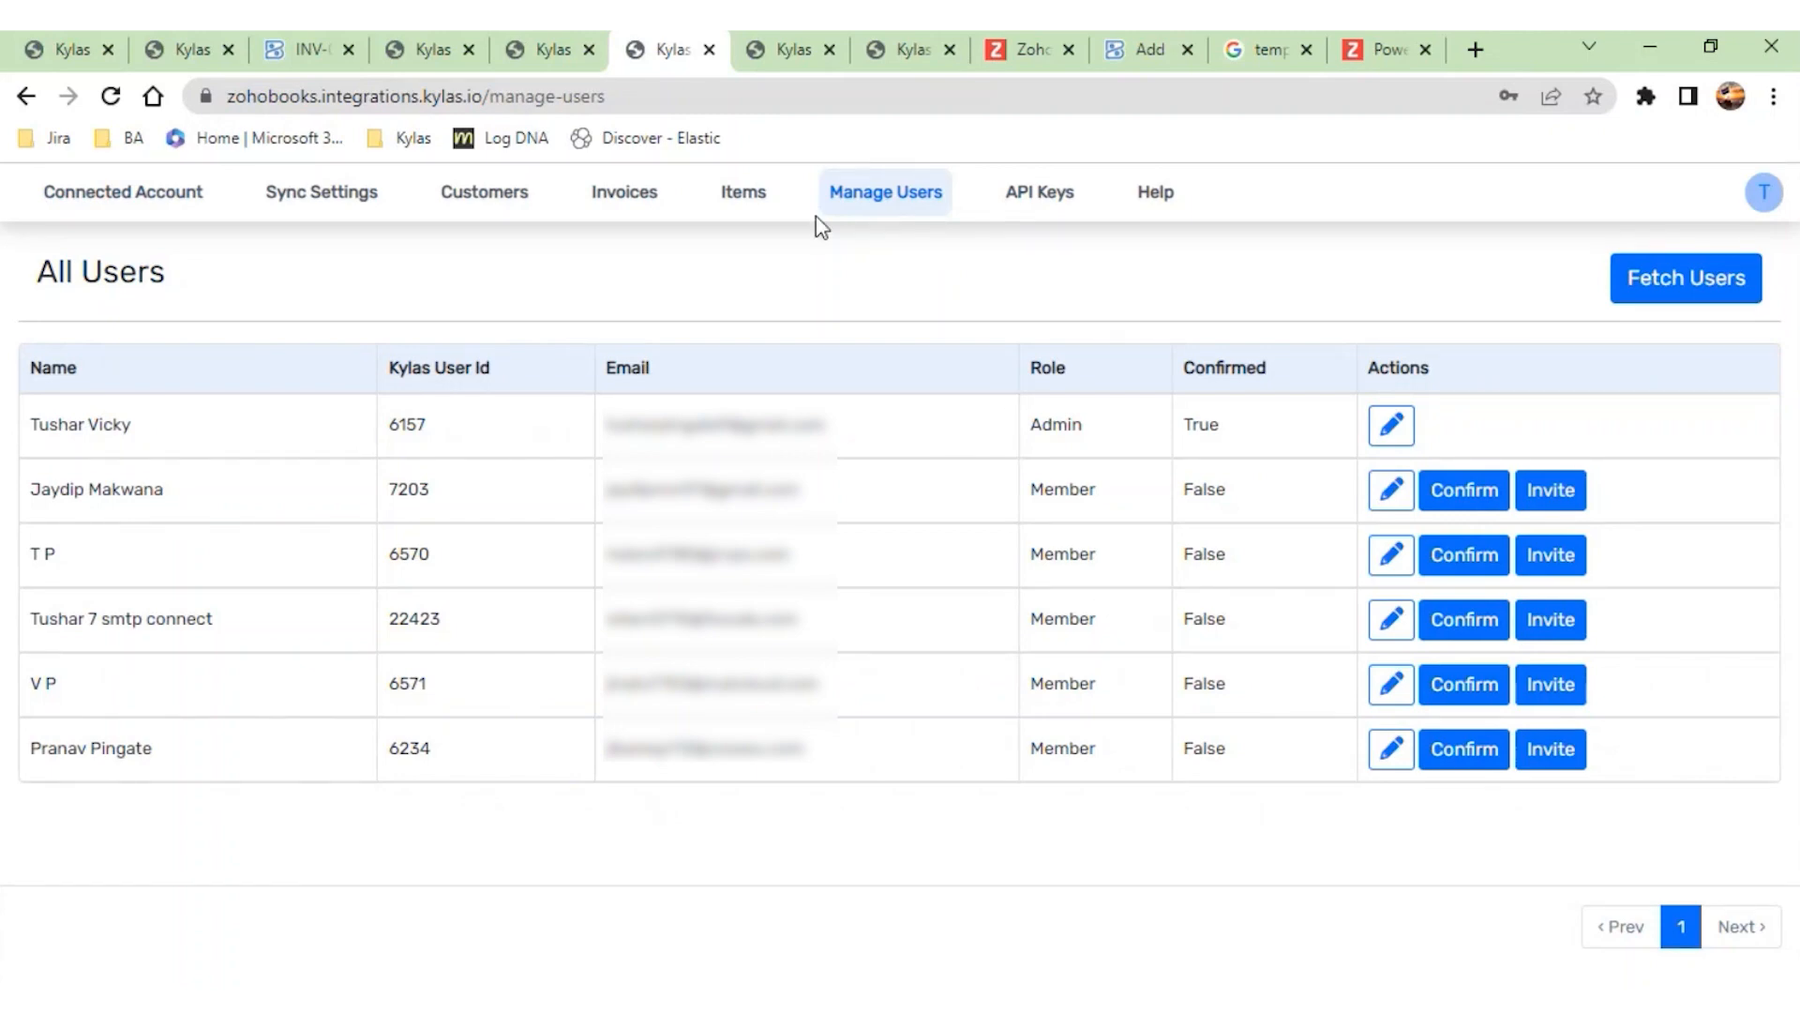
- Review the product, contact and deal field mappings in the Zoho Books sync settings and save them
{"action": "left_click", "coordinate": [309, 207]}
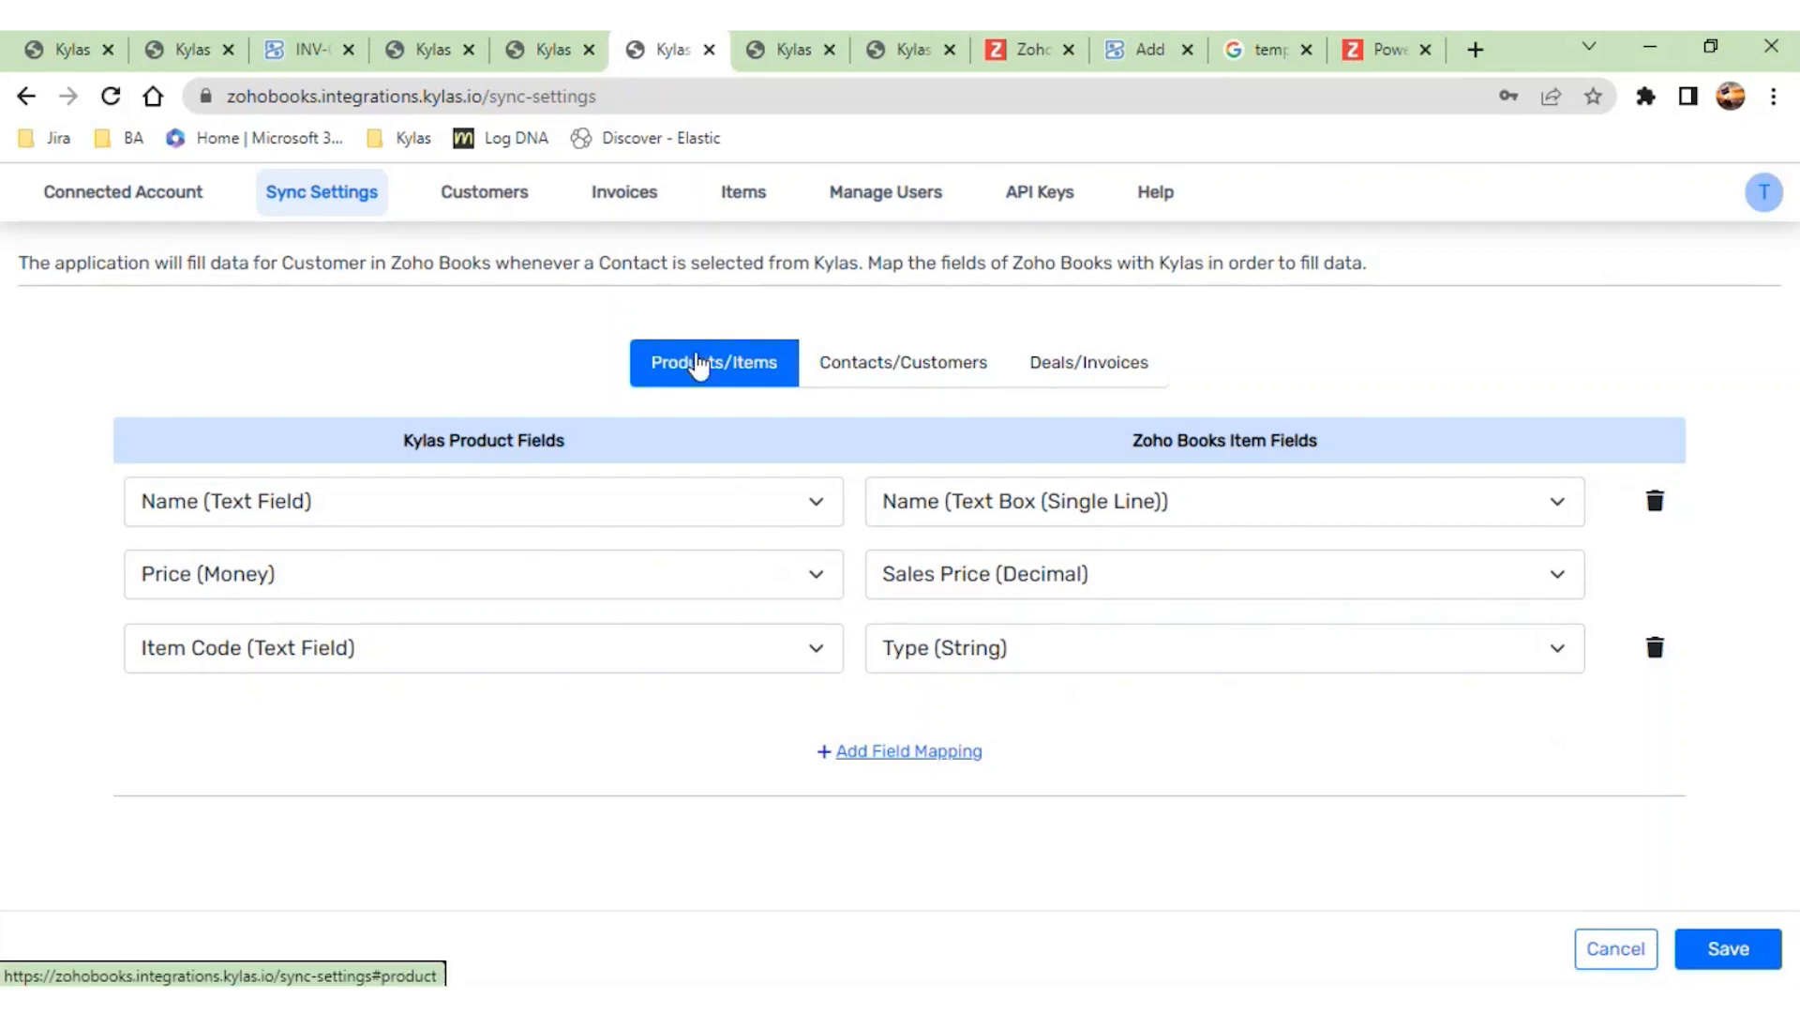
{"action": "left_click", "coordinate": [850, 361]}
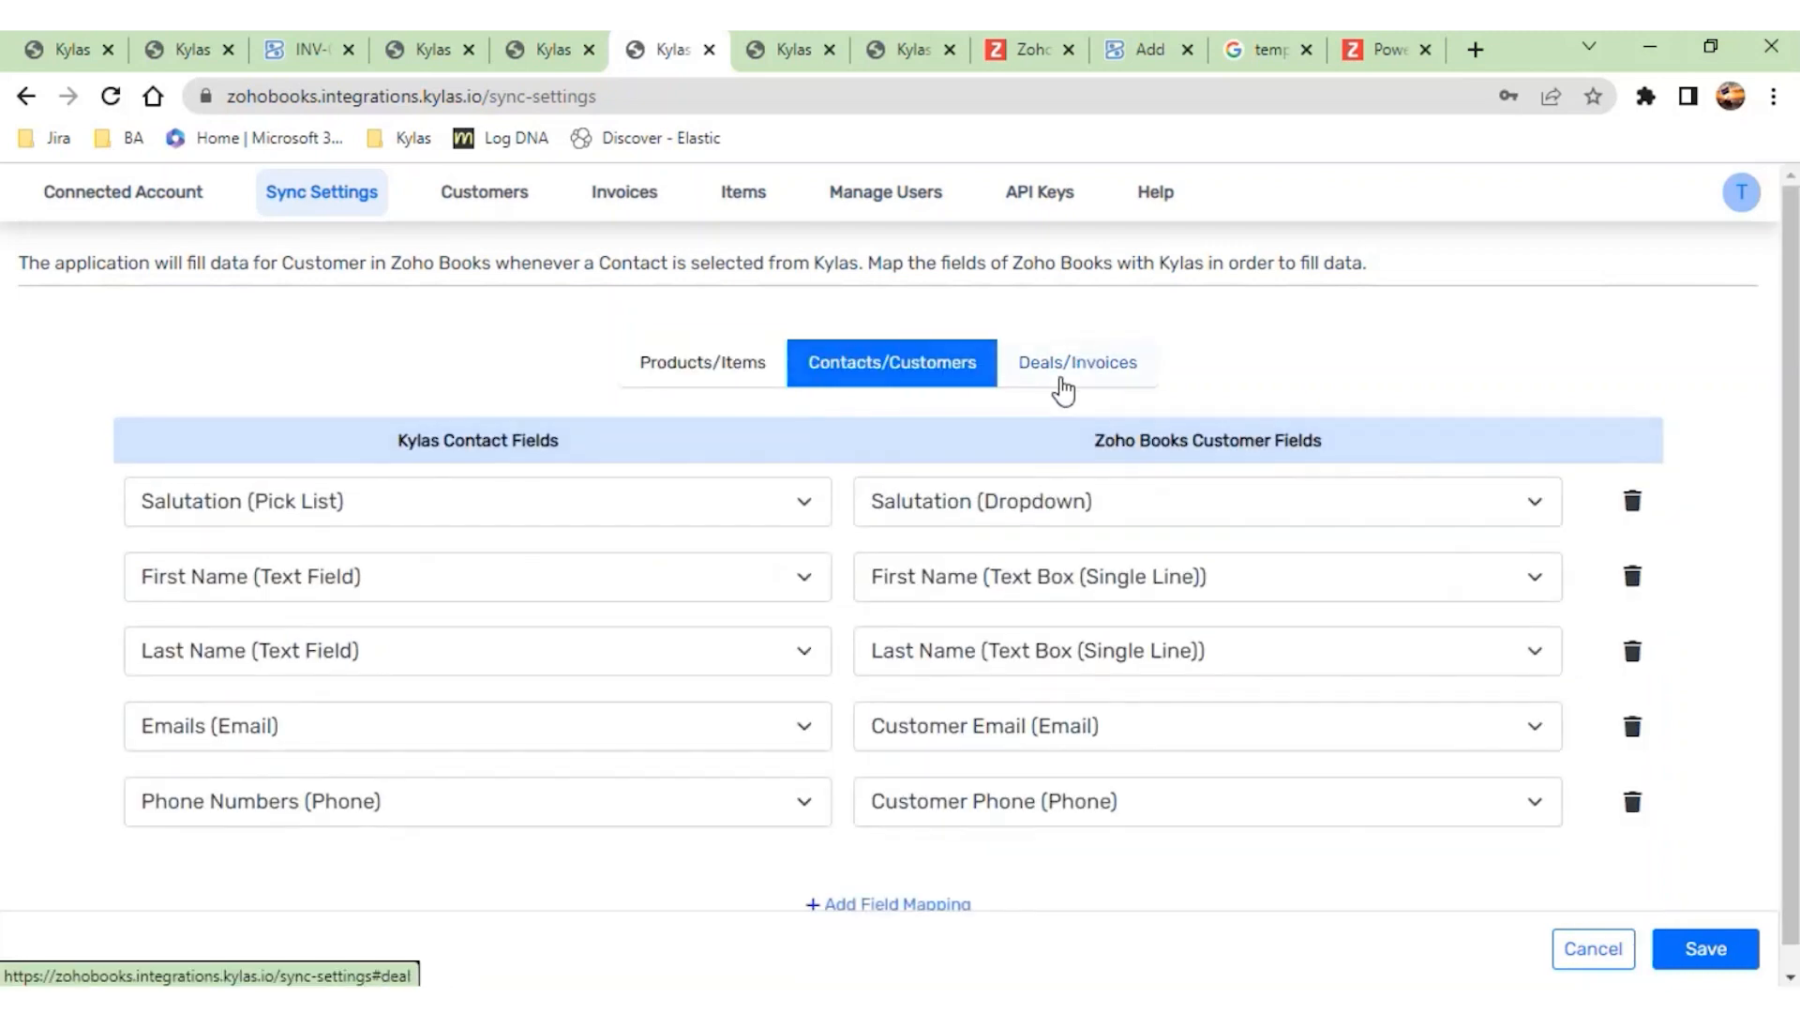
{"action": "left_click", "coordinate": [1060, 386]}
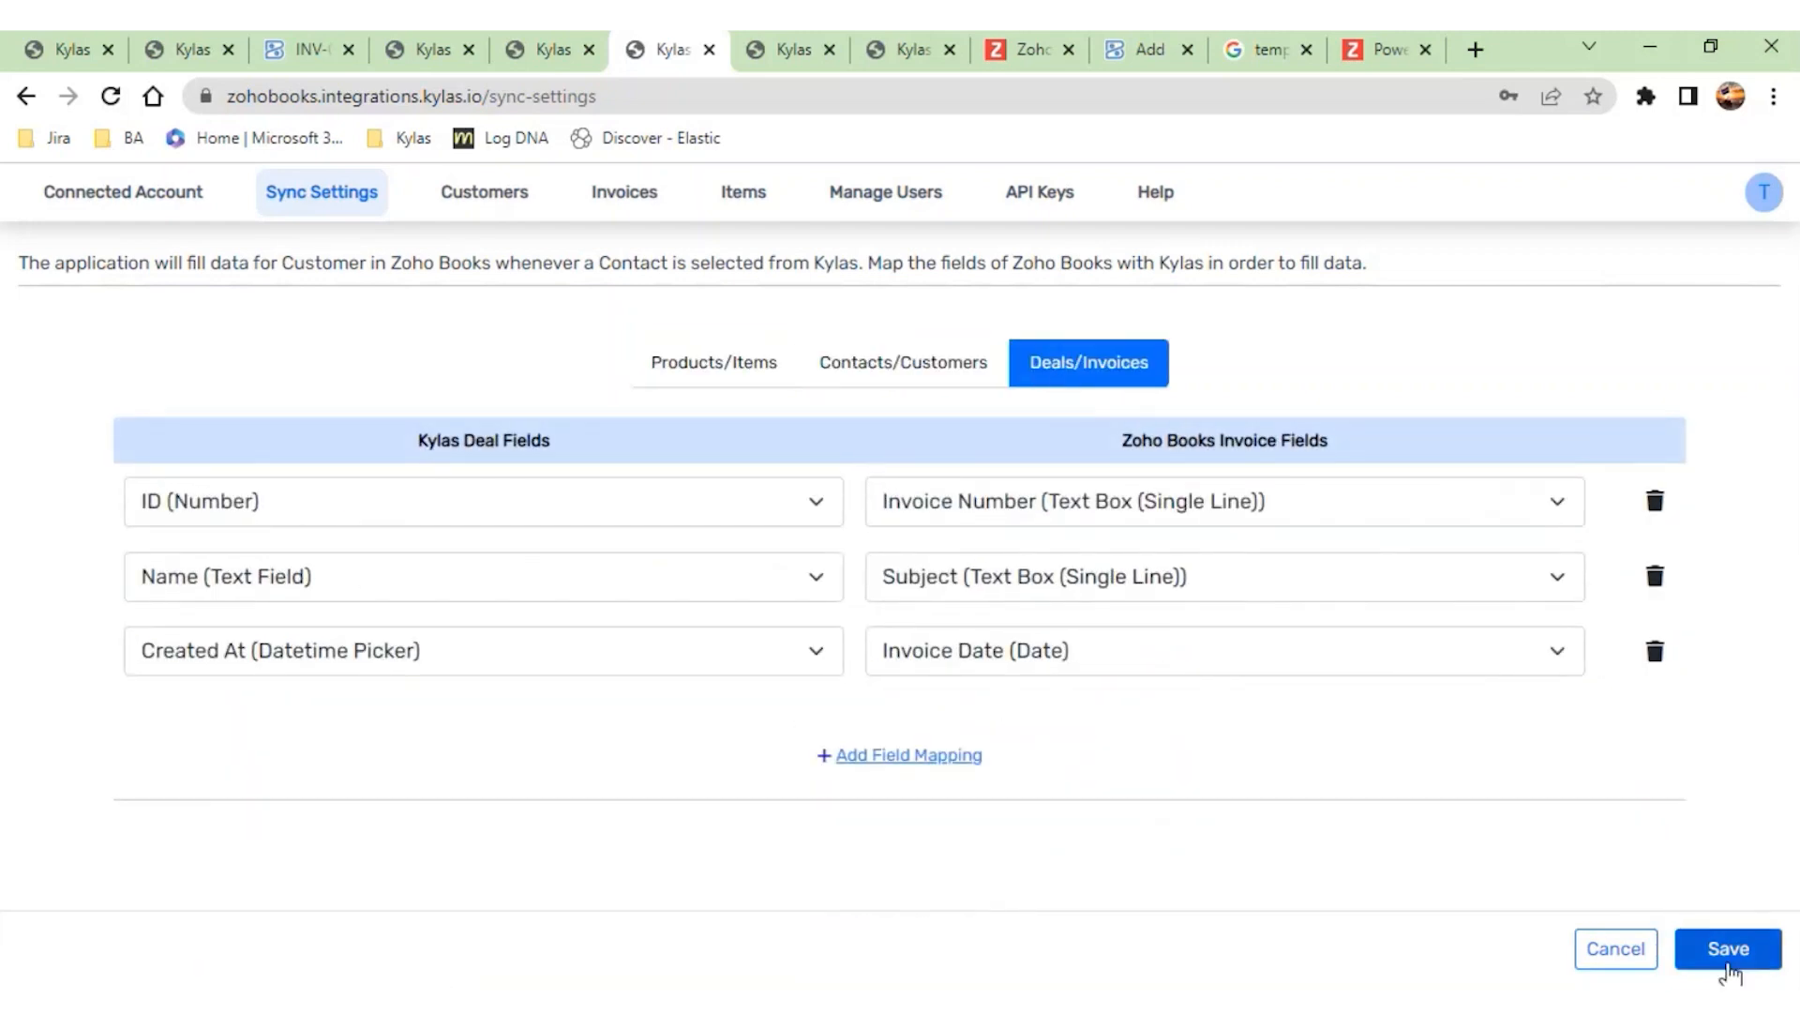
{"action": "left_click", "coordinate": [1728, 952]}
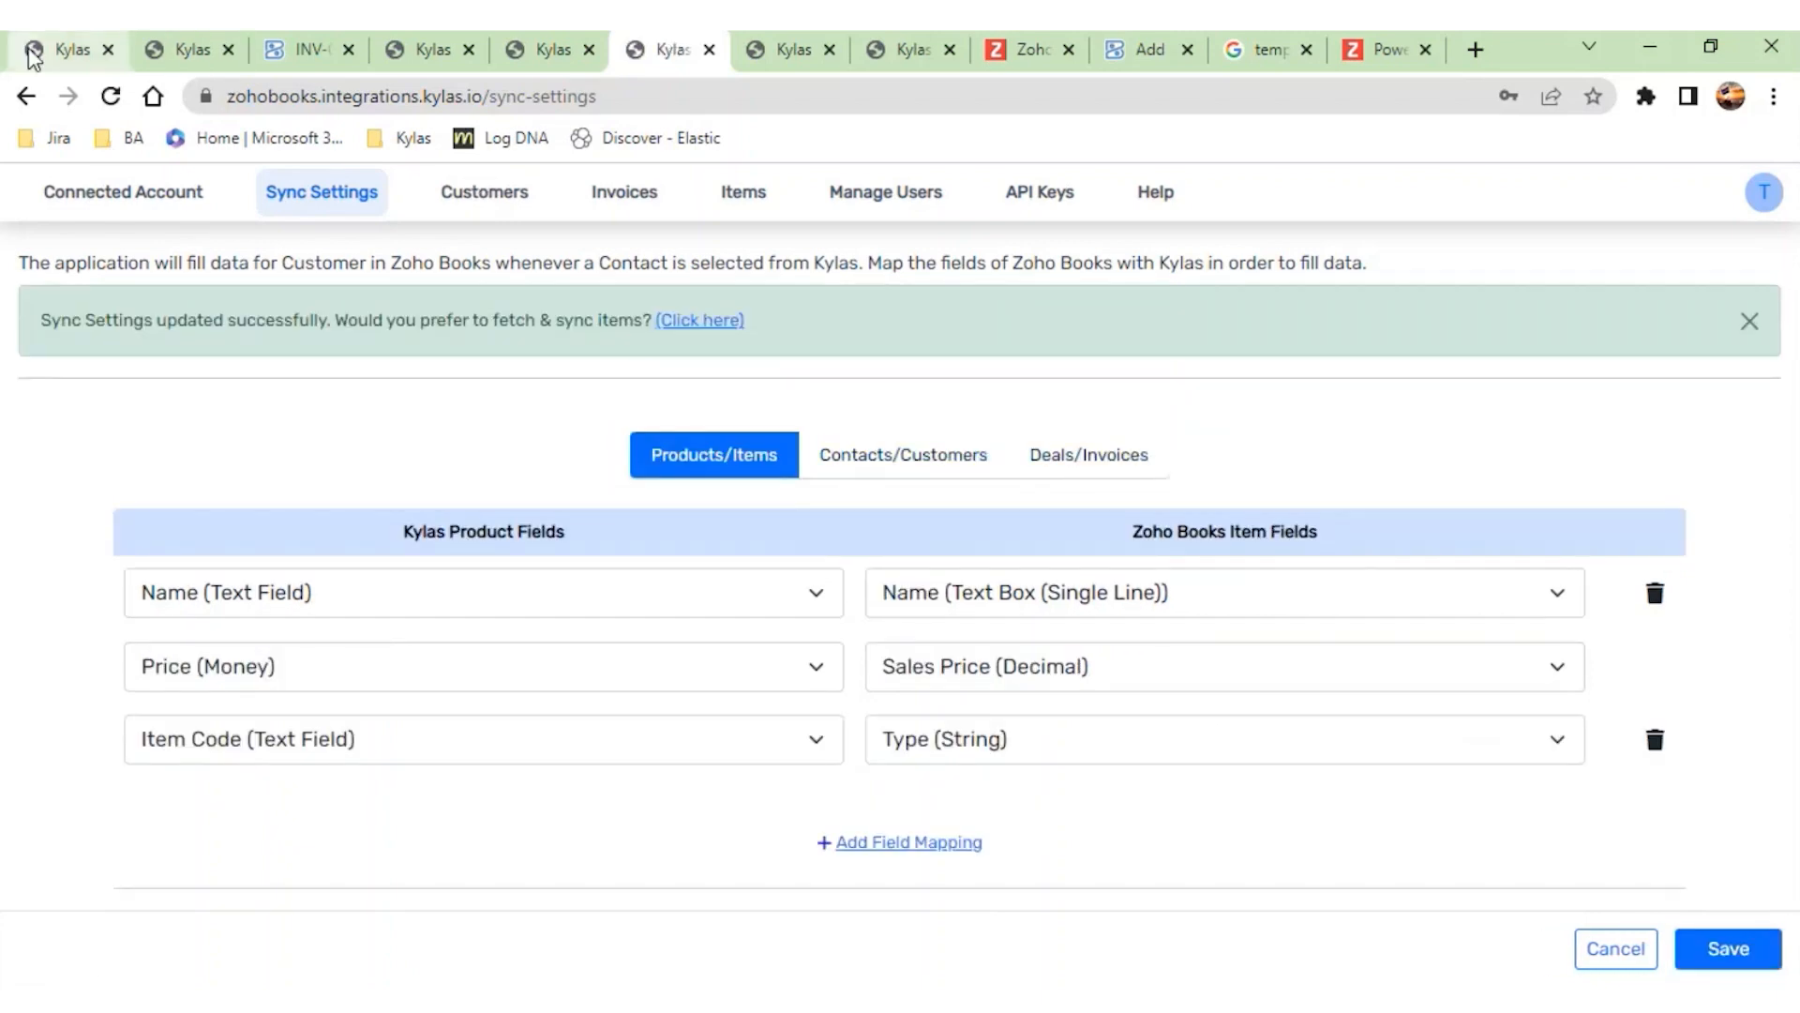
- Switch to Kylas Sales, open the absolute eosinophil deal and check its additional actions for a Zoho Books invoice option
{"action": "left_click", "coordinate": [66, 49]}
{"action": "left_click", "coordinate": [28, 199]}
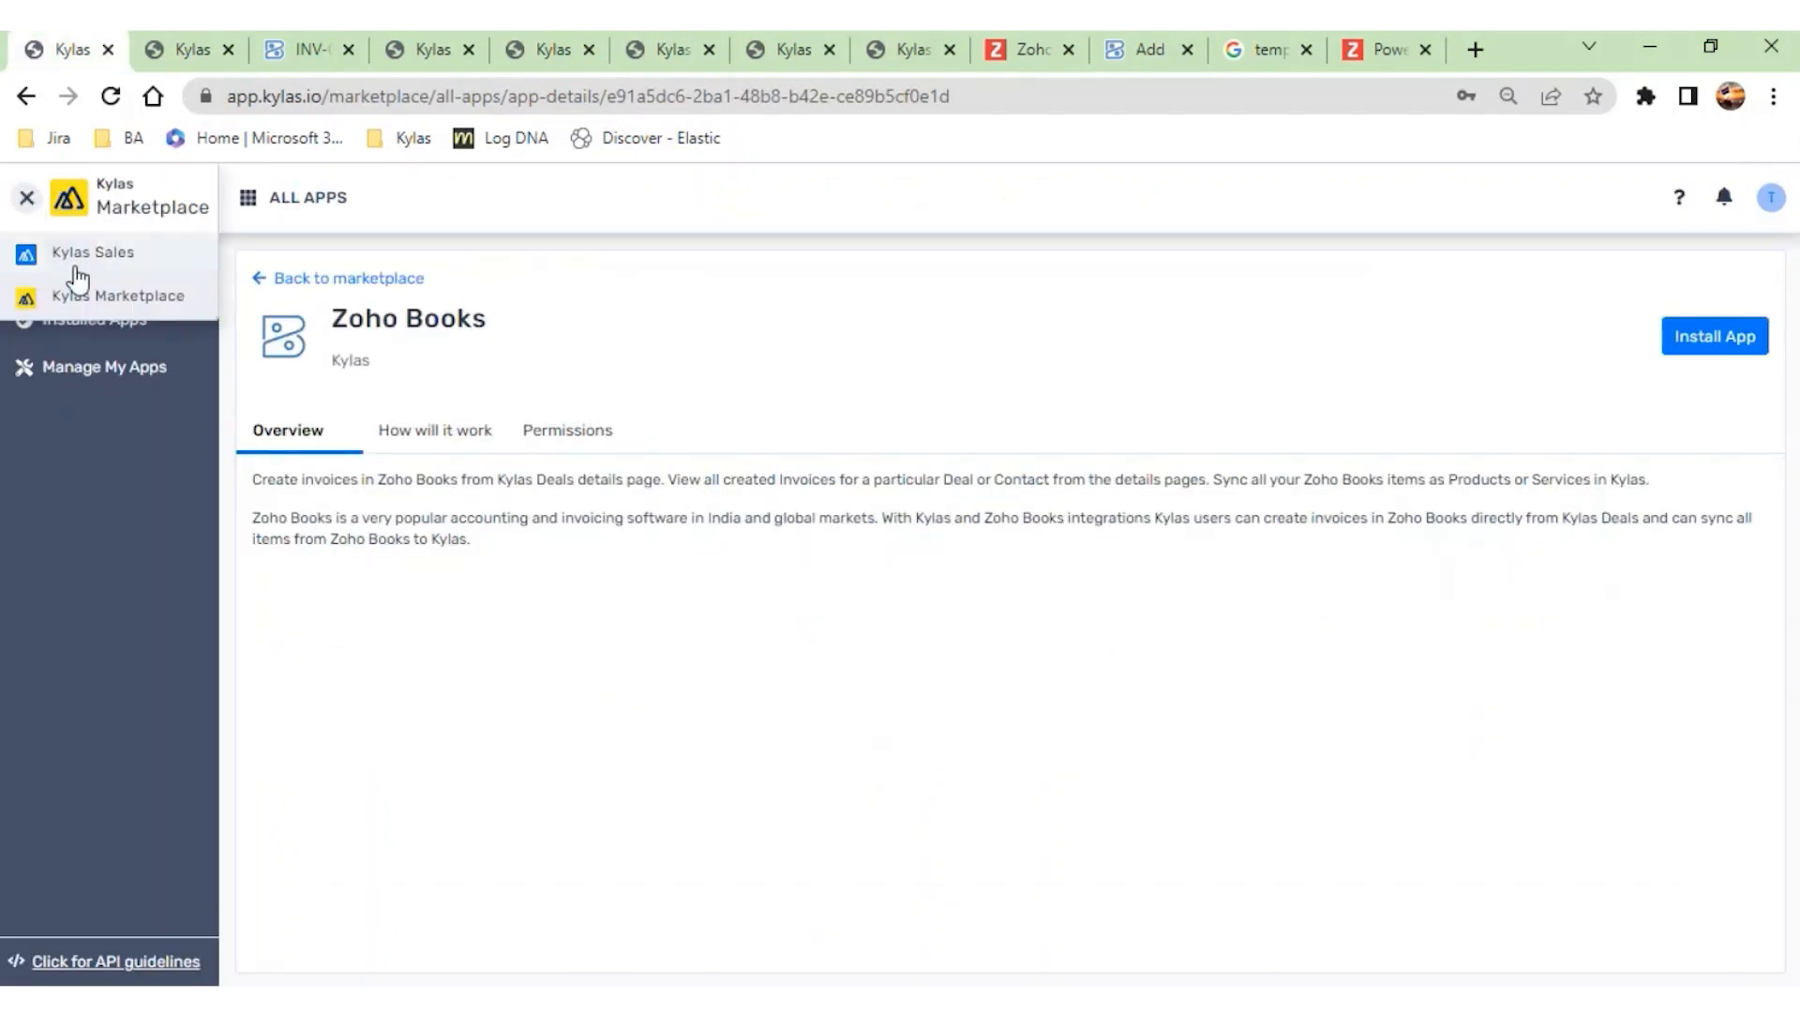
{"action": "left_click", "coordinate": [67, 251]}
{"action": "left_click", "coordinate": [30, 371]}
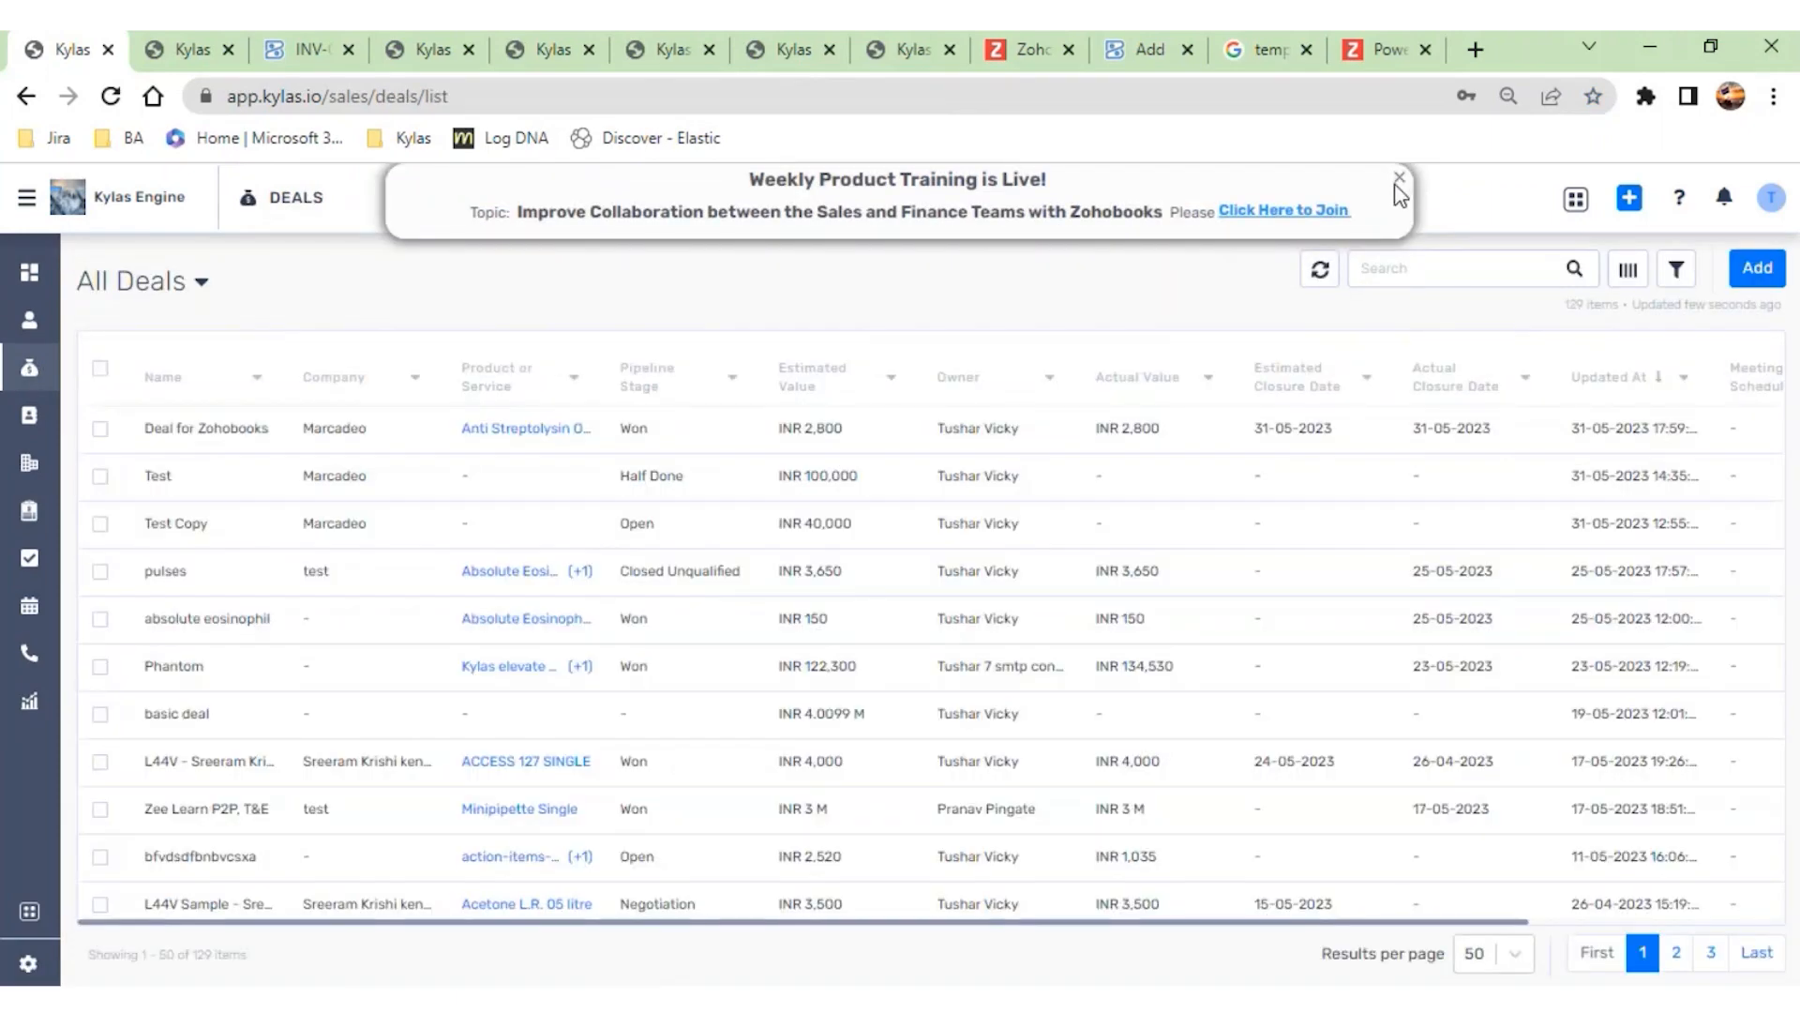
{"action": "left_click", "coordinate": [1017, 623]}
{"action": "left_click", "coordinate": [1401, 178]}
{"action": "left_click", "coordinate": [1123, 265]}
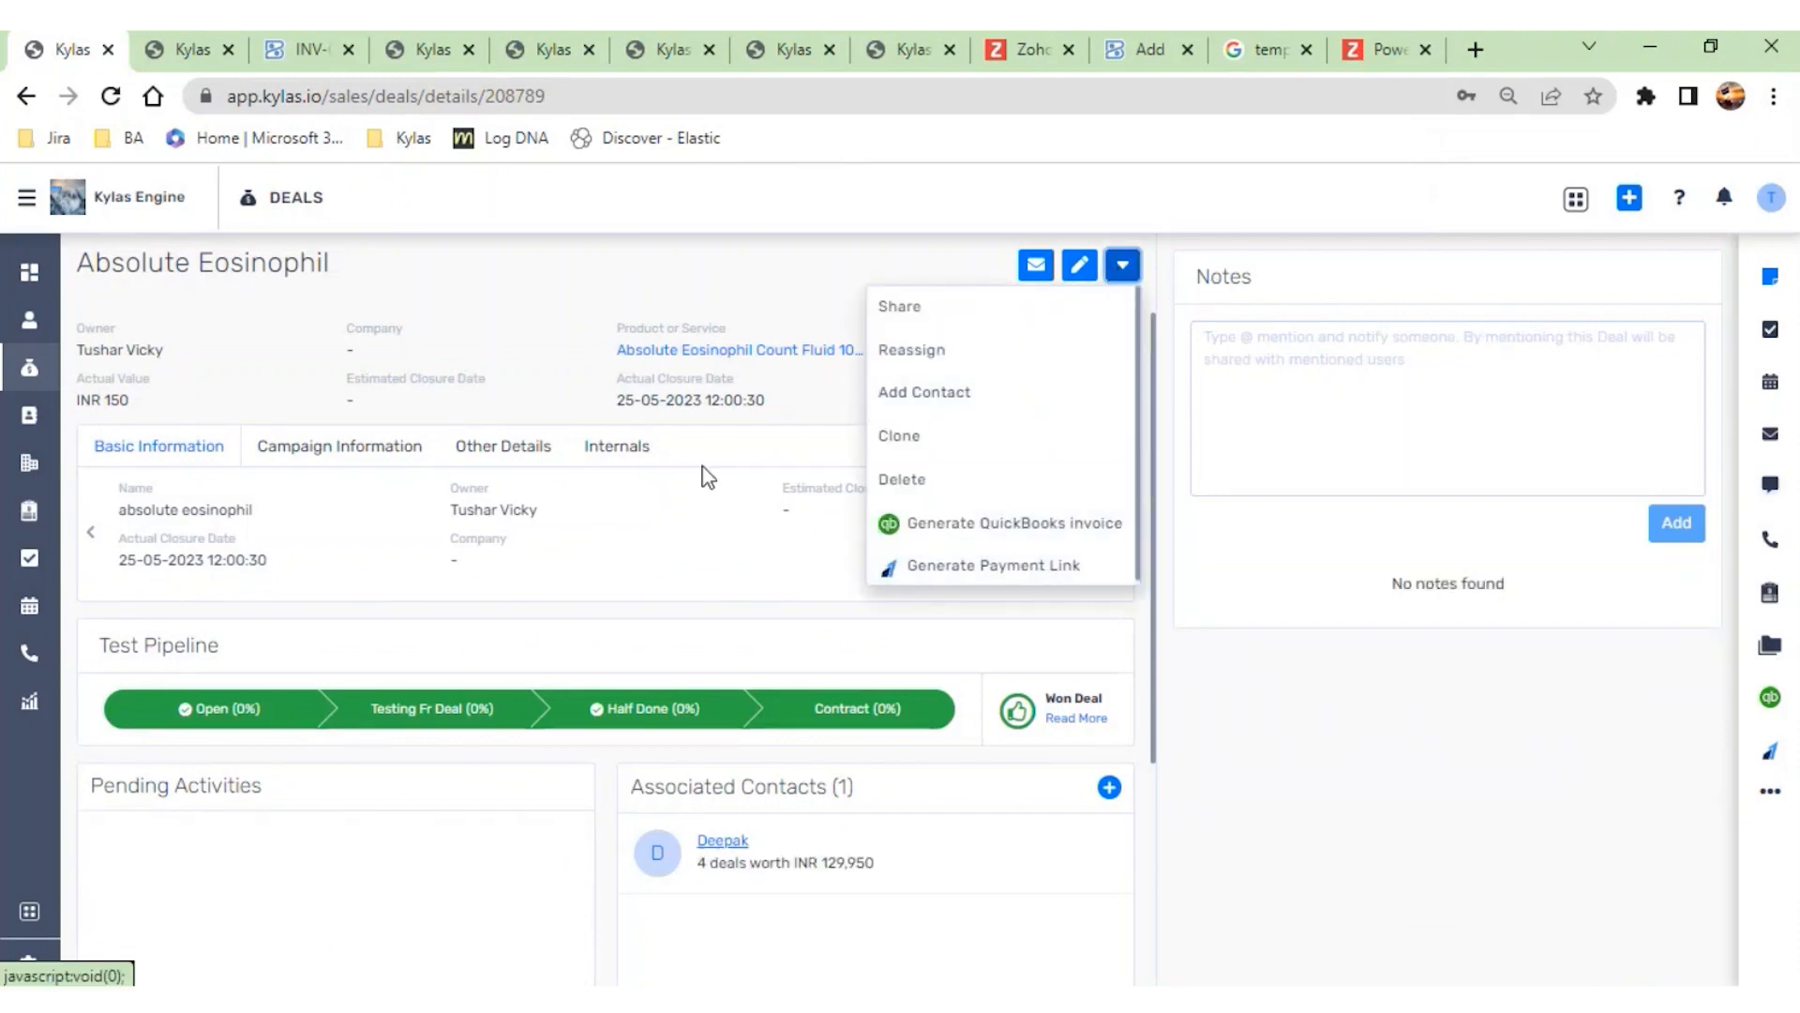
- Open a new Zoho Books invoice for Deal for Zohobooks, examine its product and billing sections, cancel it and close the invoice list
{"action": "left_click", "coordinate": [29, 367]}
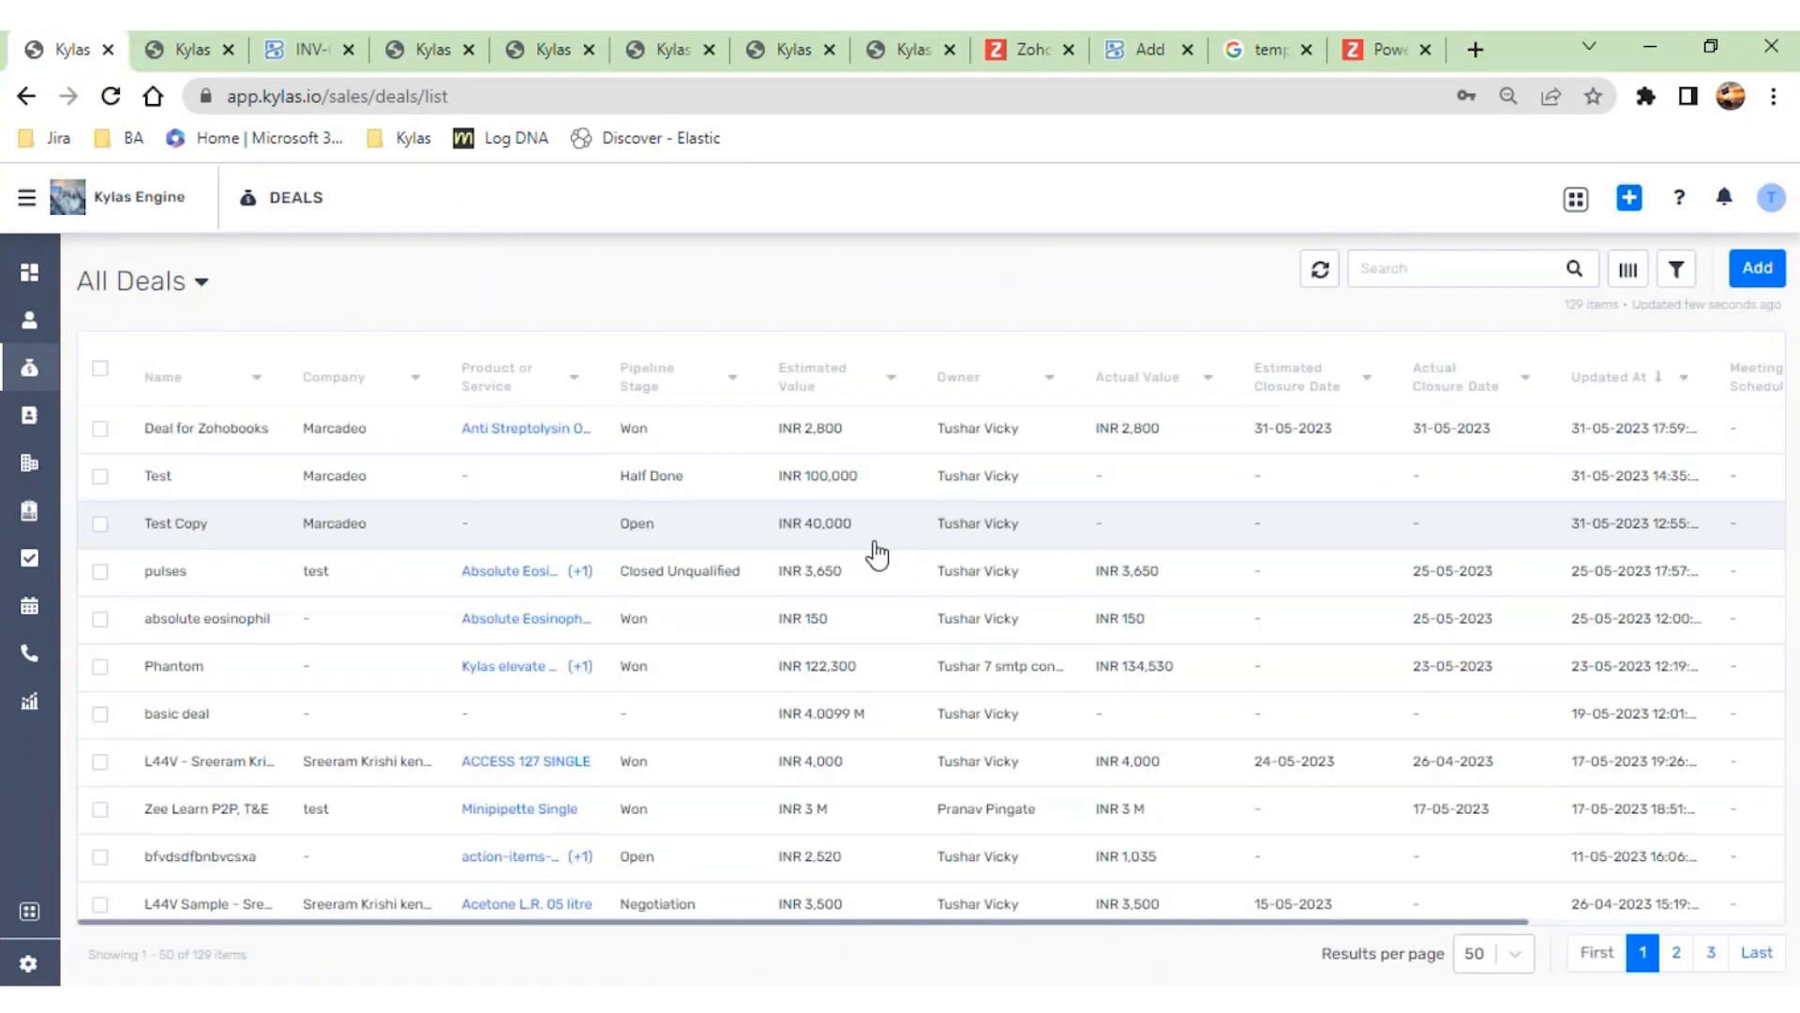
{"action": "left_click", "coordinate": [818, 439]}
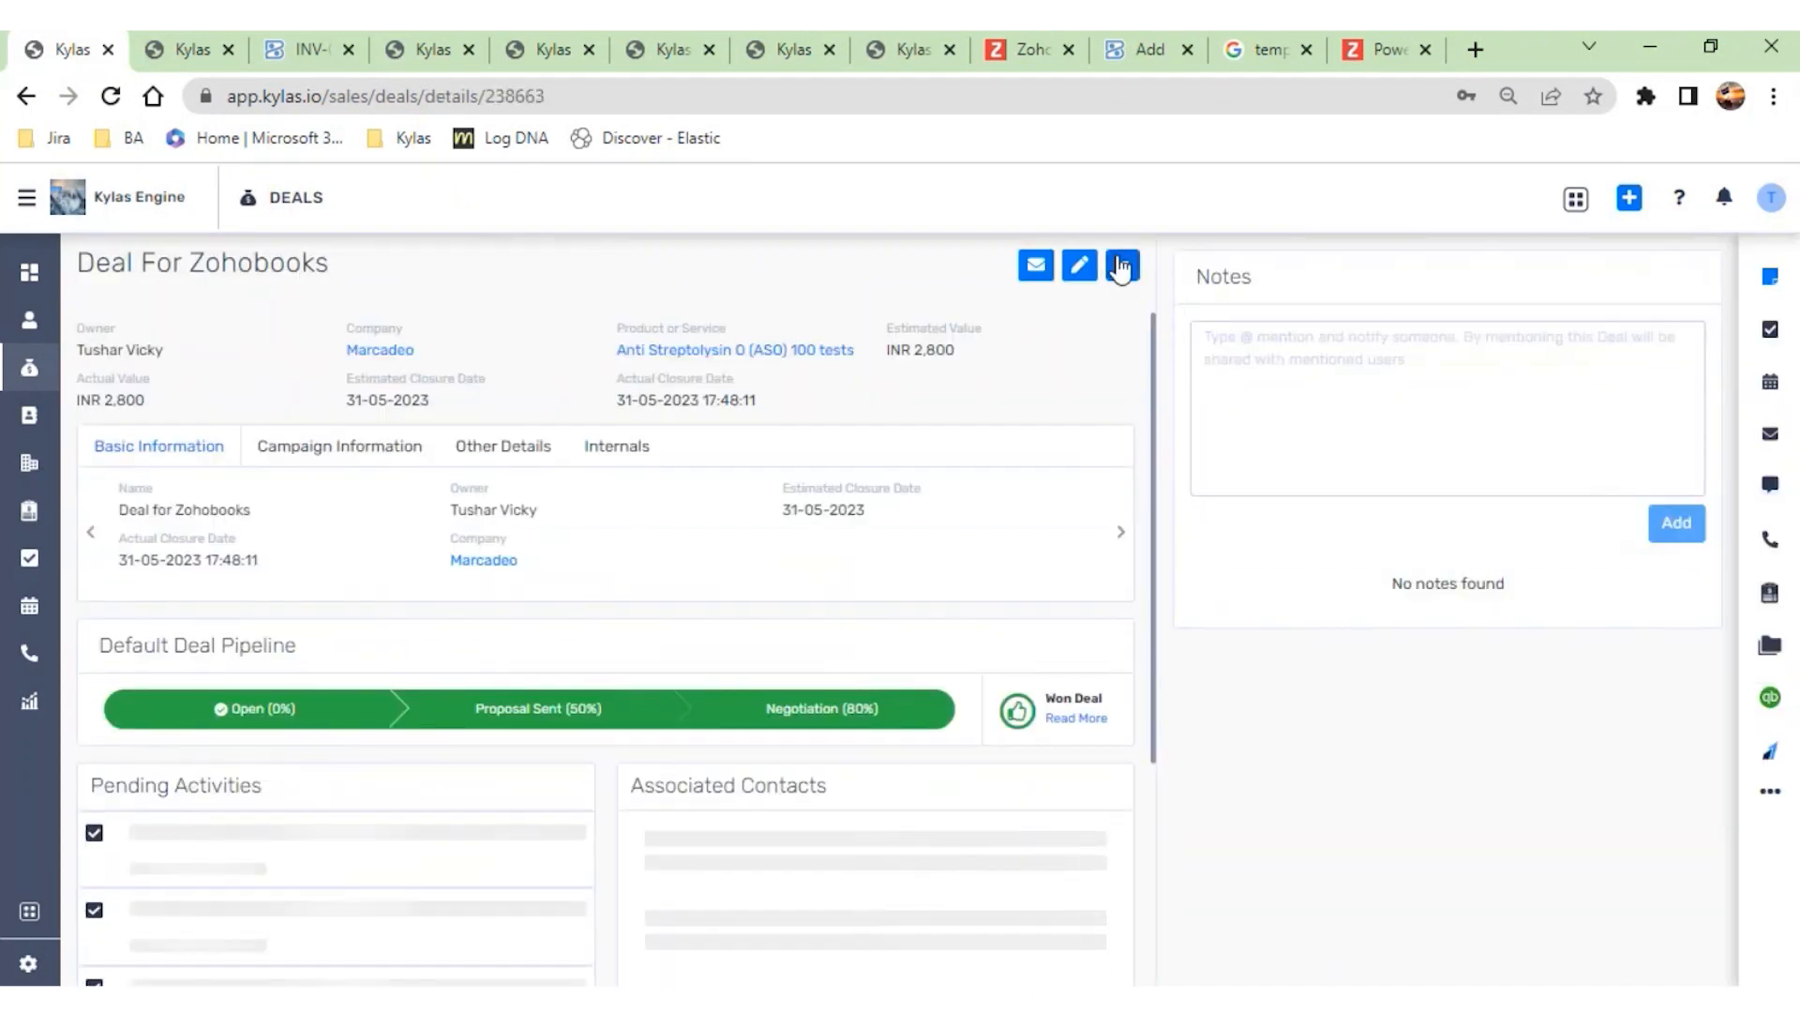
{"action": "left_click", "coordinate": [1122, 266]}
{"action": "left_click", "coordinate": [1025, 534]}
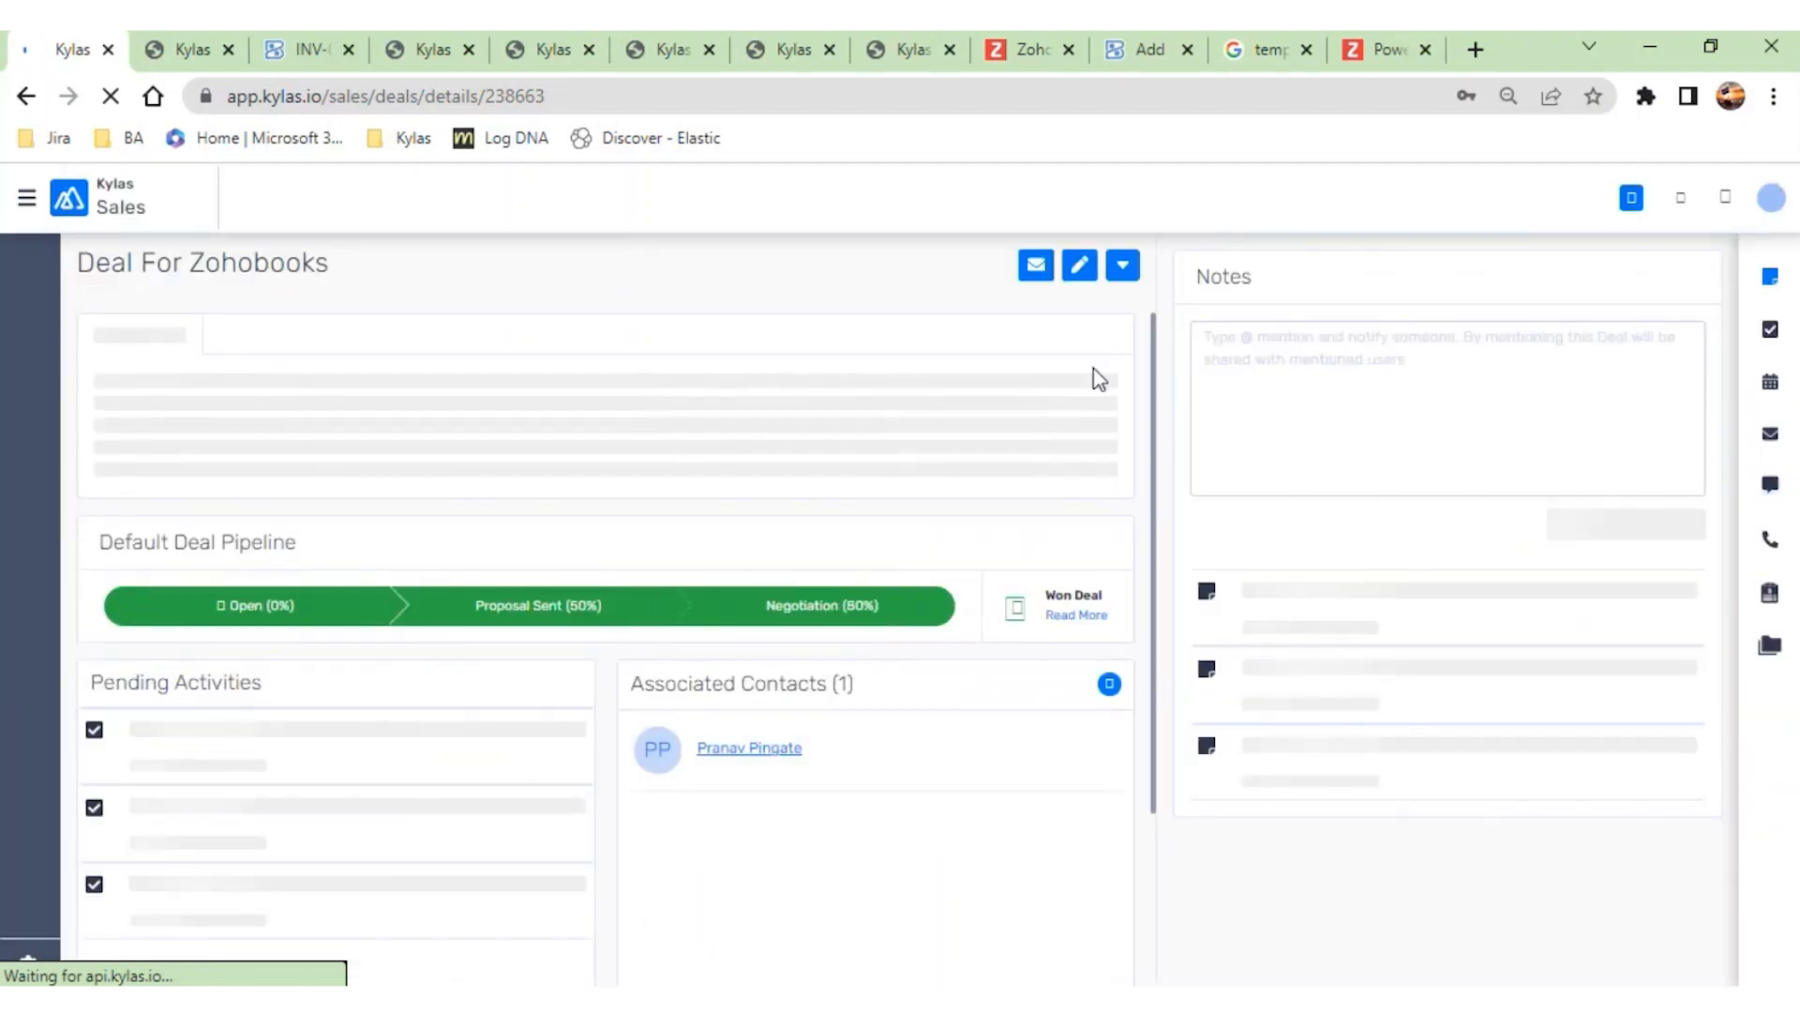
{"action": "left_click", "coordinate": [1122, 272]}
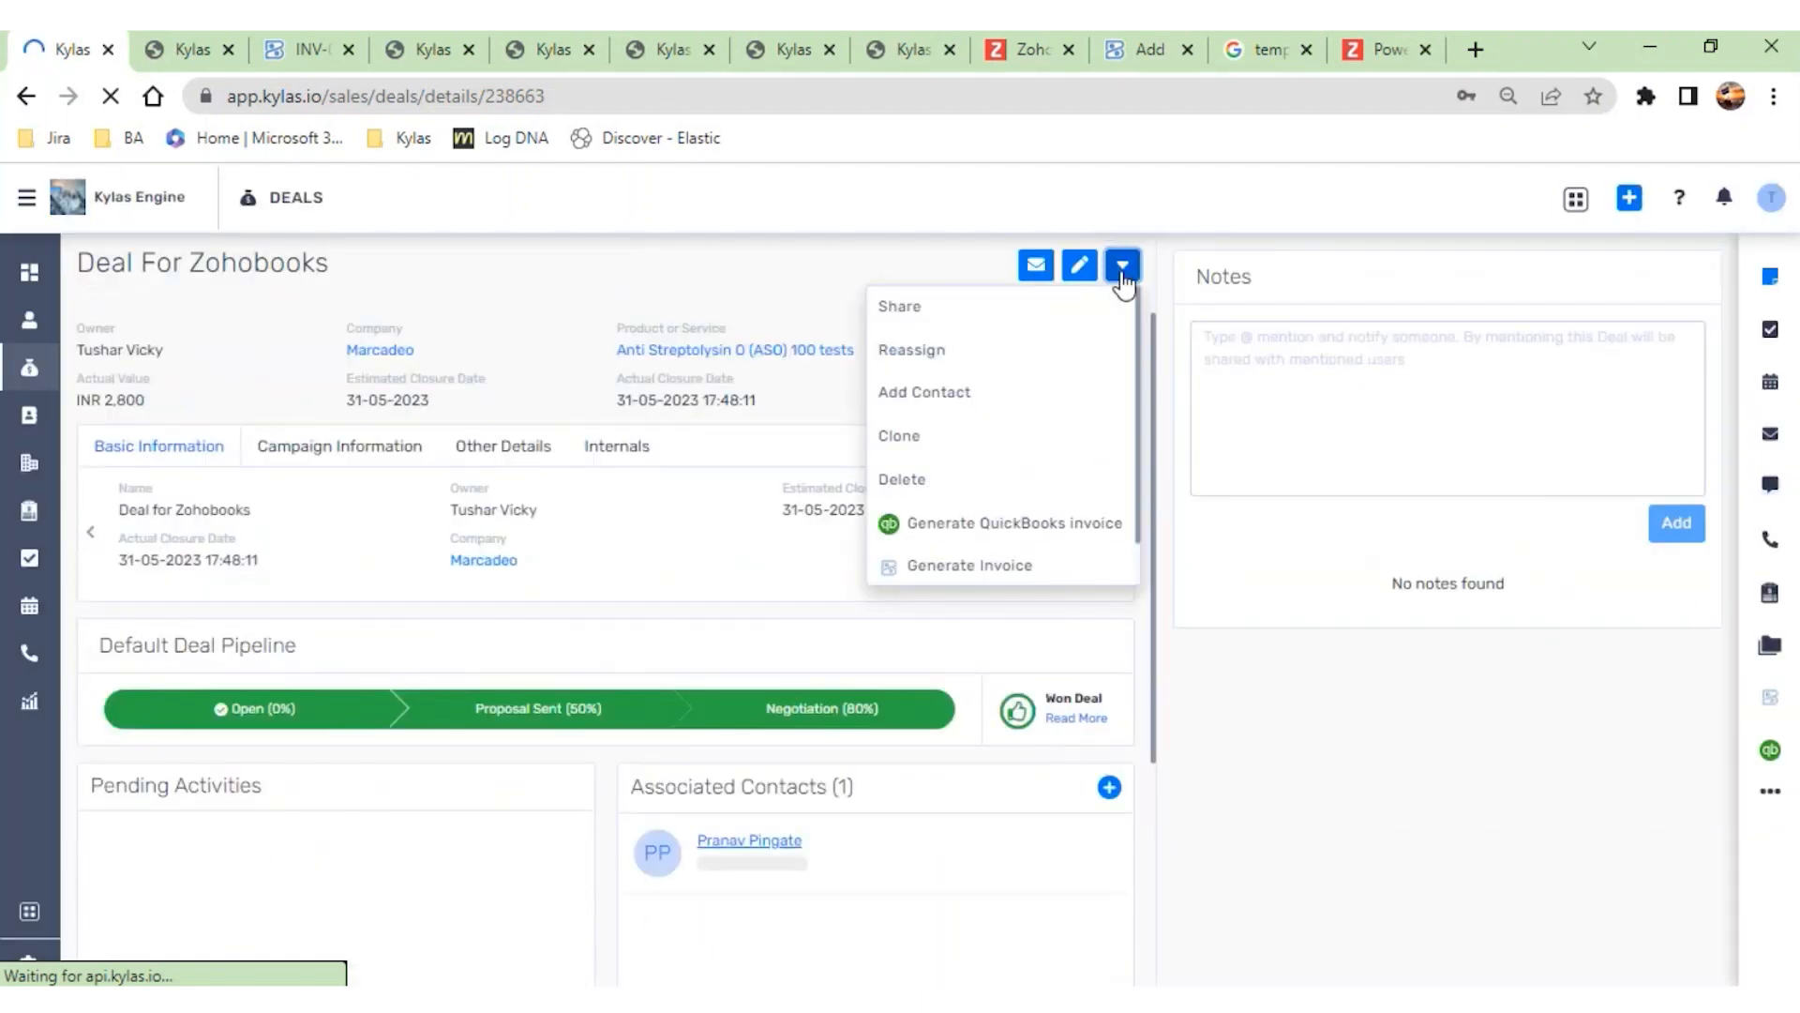
{"action": "left_click", "coordinate": [946, 589]}
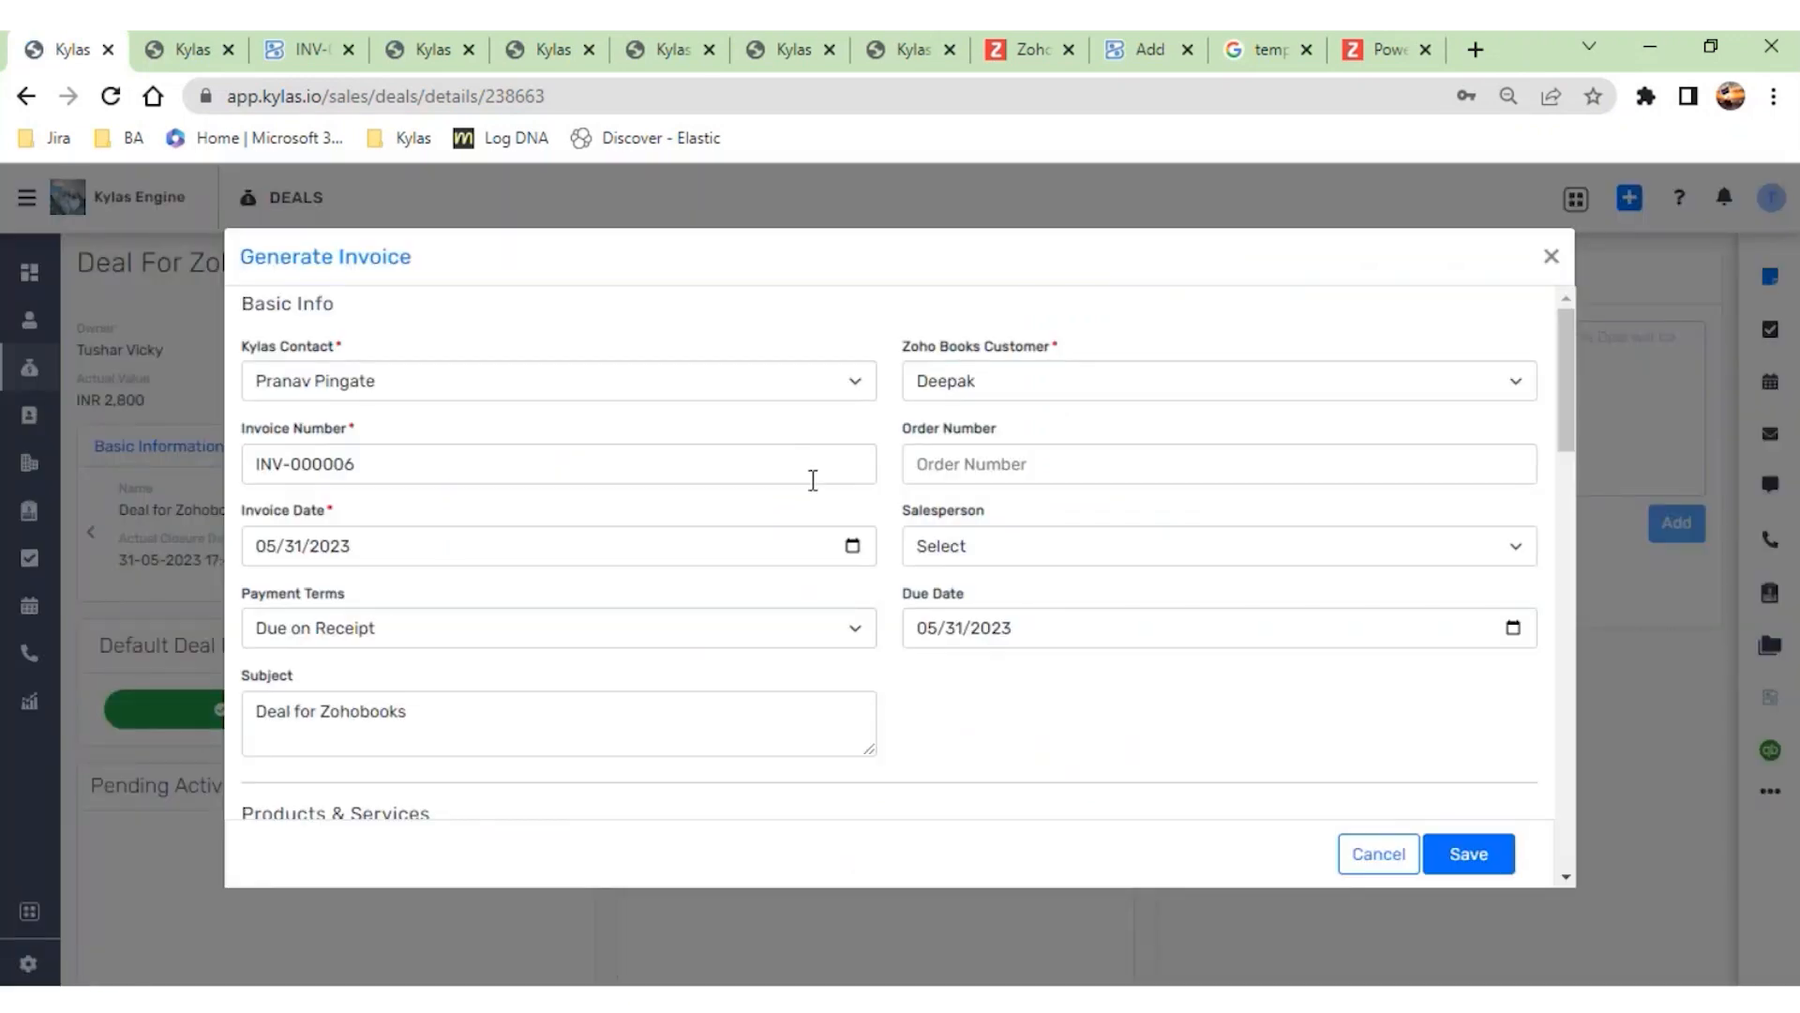
{"action": "scroll", "coordinate": [810, 474], "scroll_direction": "down", "scroll_amount": 6}
{"action": "scroll", "coordinate": [810, 480], "scroll_direction": "down", "scroll_amount": 1}
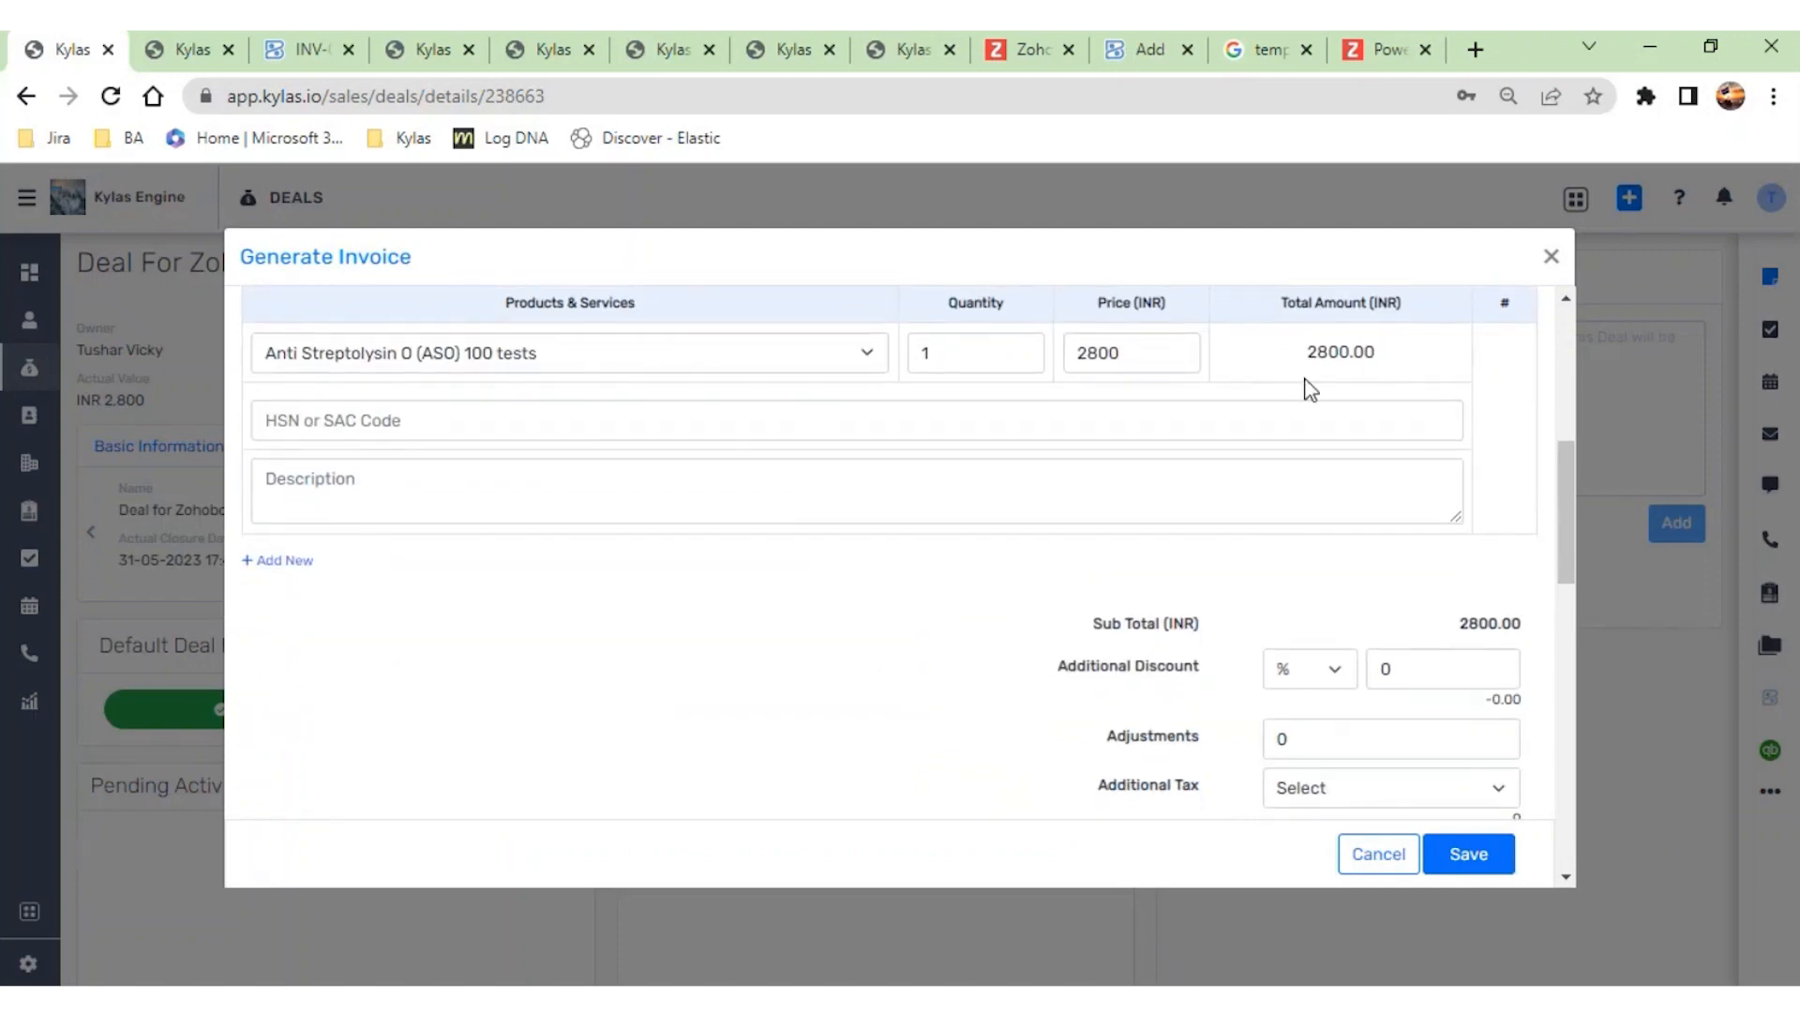
{"action": "scroll", "coordinate": [1127, 356], "scroll_direction": "down", "scroll_amount": 7}
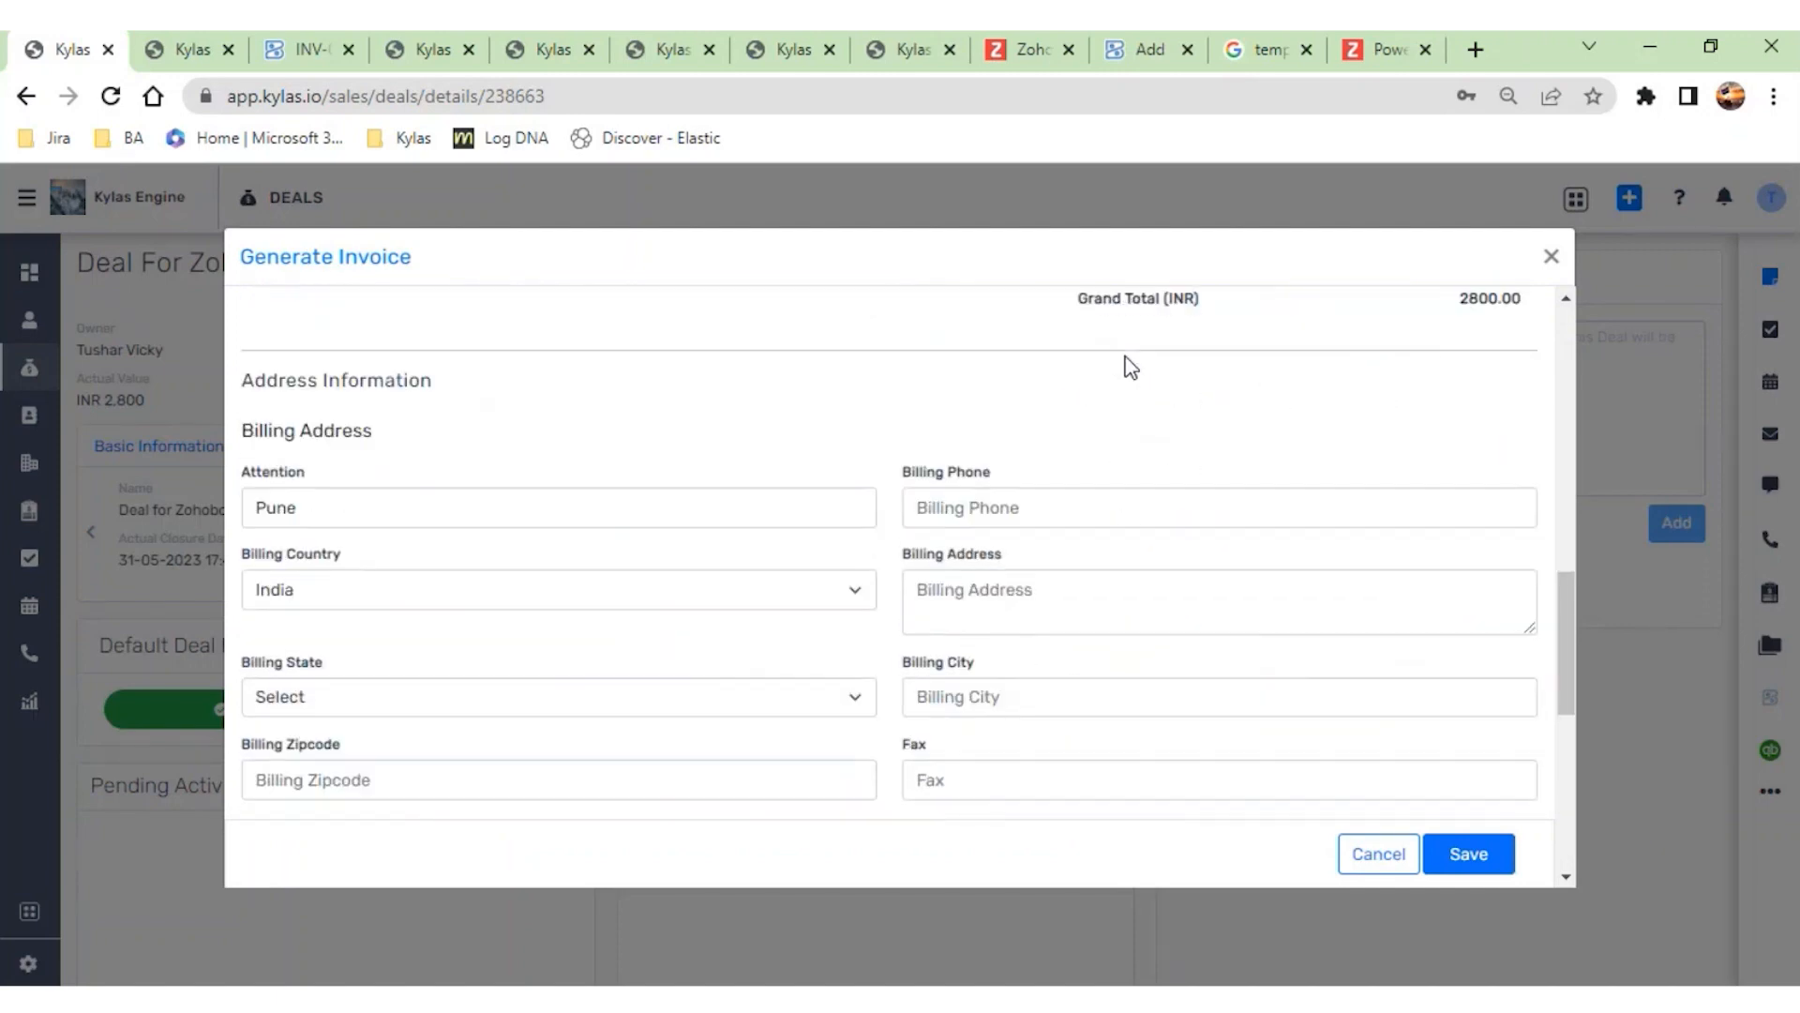
{"action": "left_click", "coordinate": [1390, 861]}
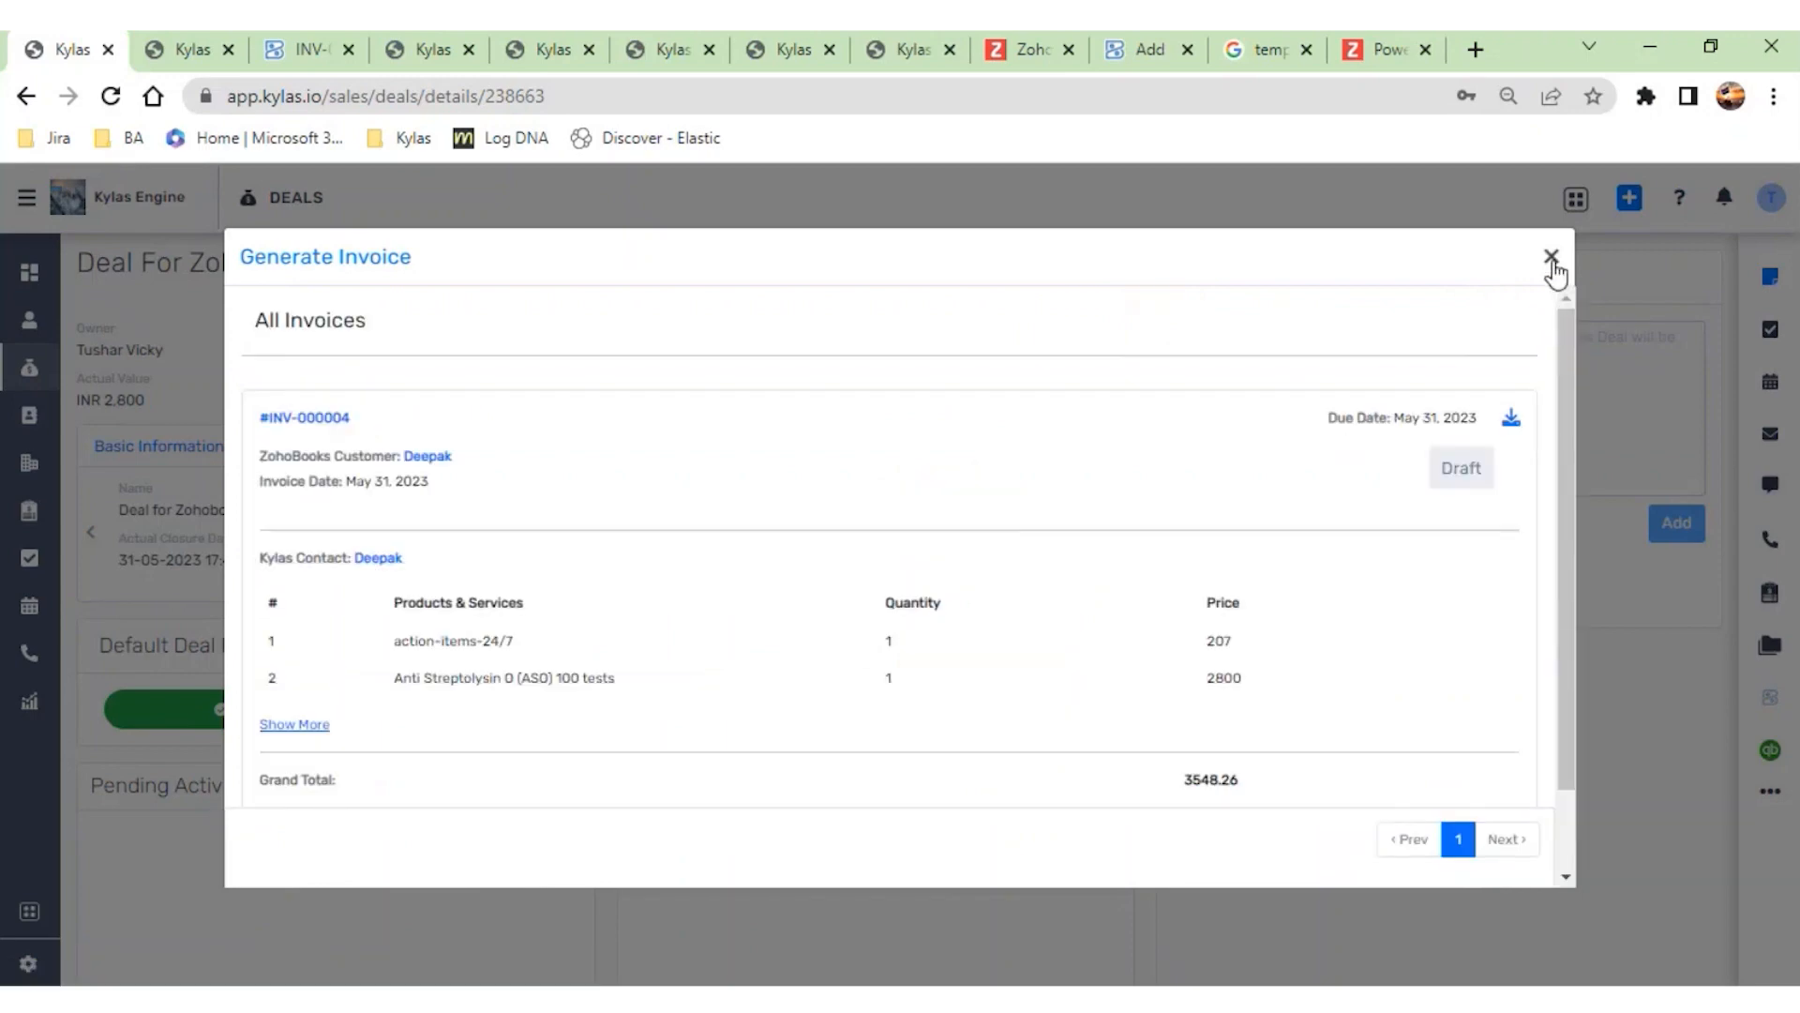
{"action": "left_click", "coordinate": [1552, 258]}
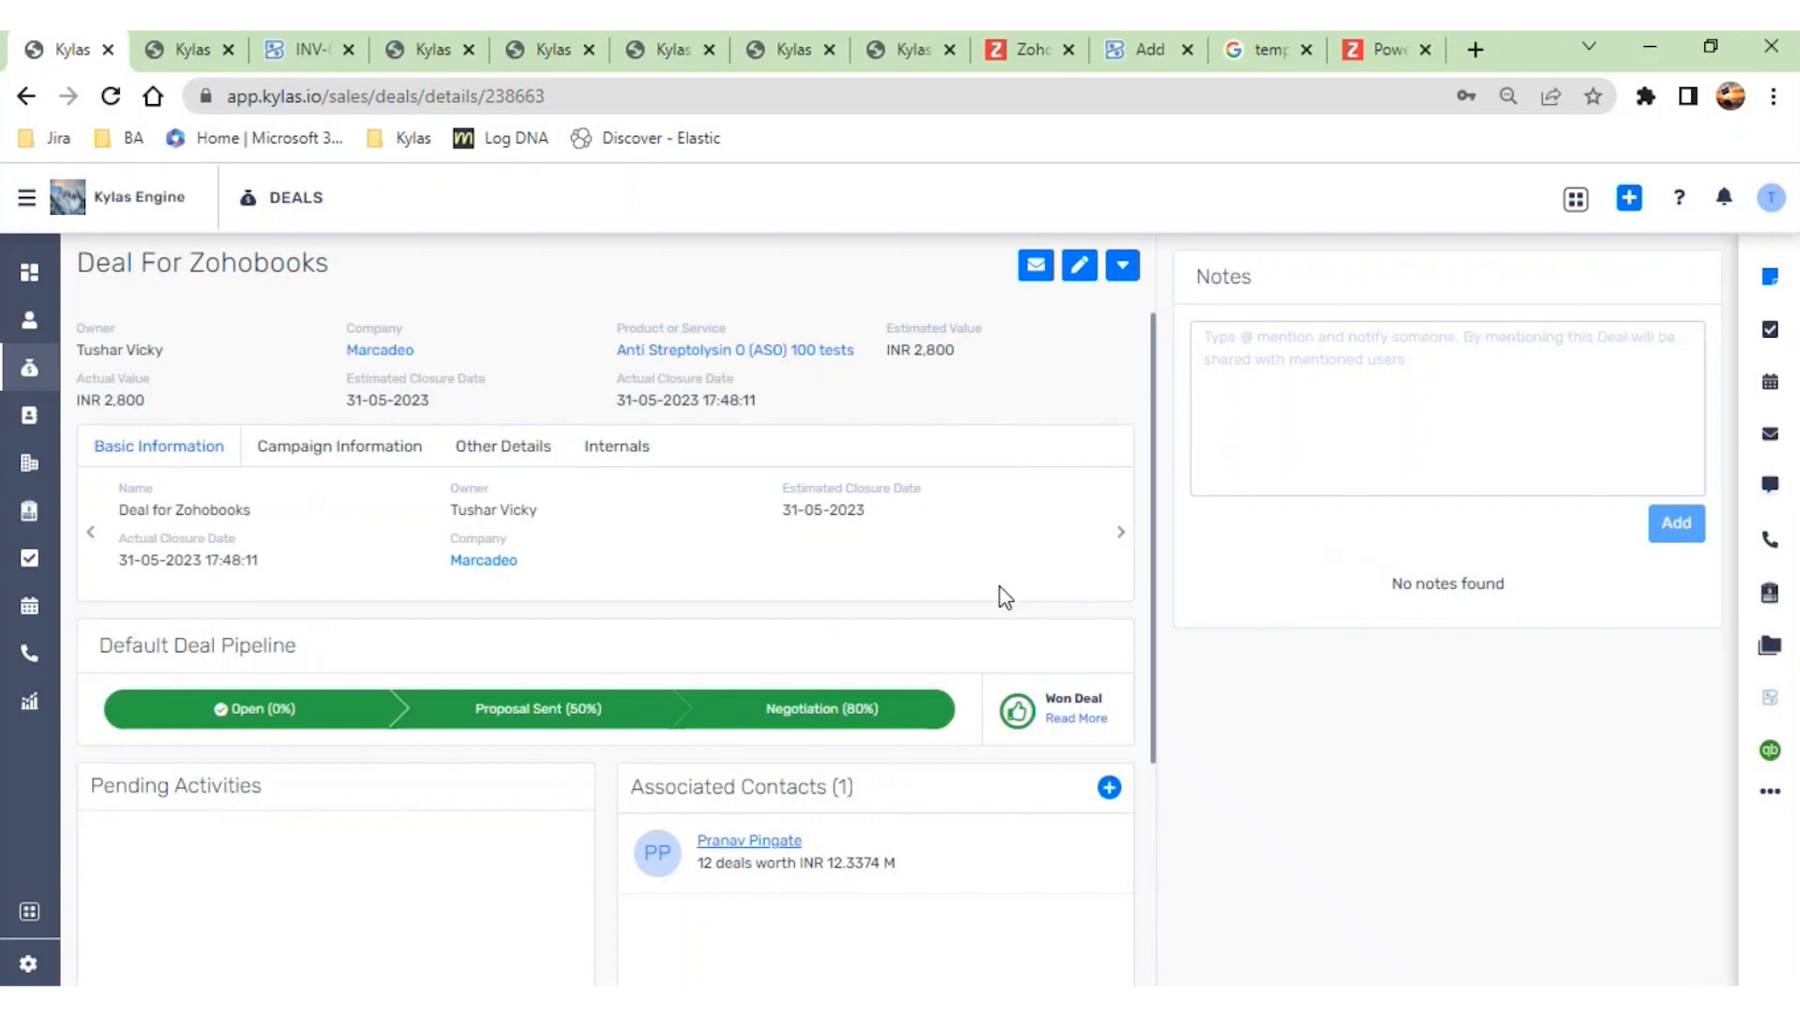
- Reopen the invoice form for Deal for Zohobooks, check the available Kylas contacts and Zoho Books customers, and close it
{"action": "left_click", "coordinate": [1122, 266]}
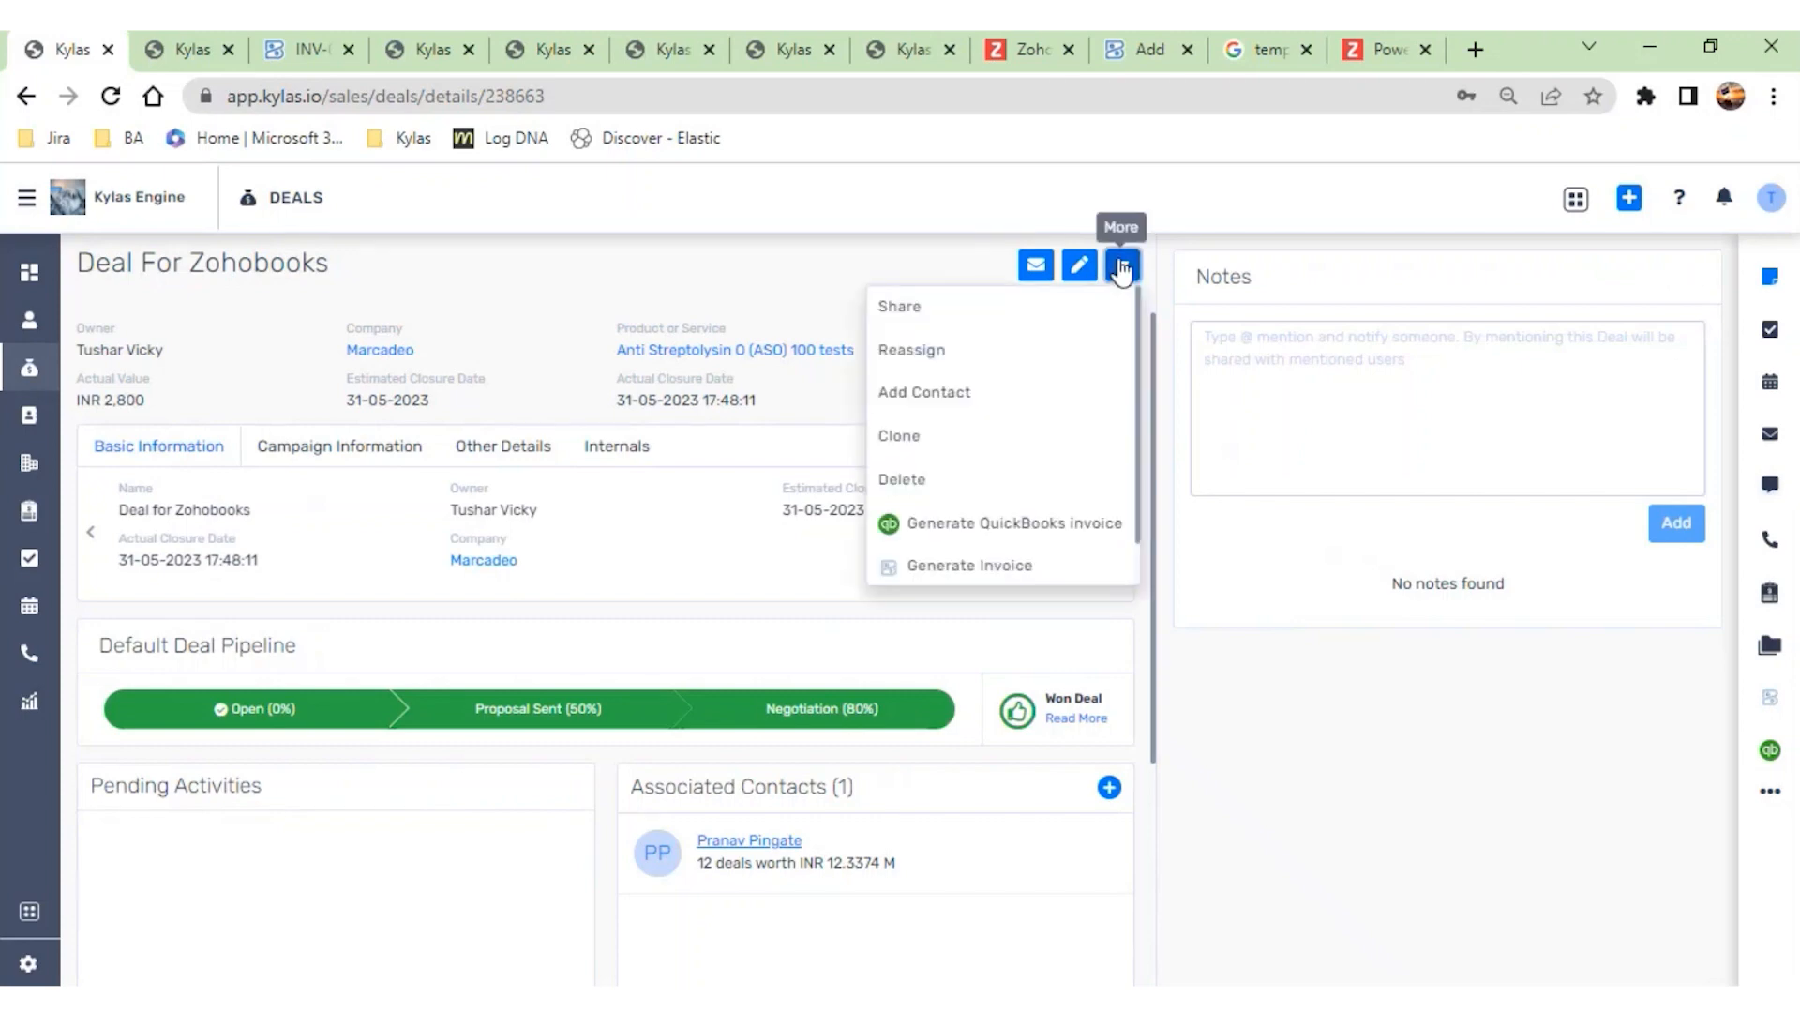
{"action": "left_click", "coordinate": [893, 566]}
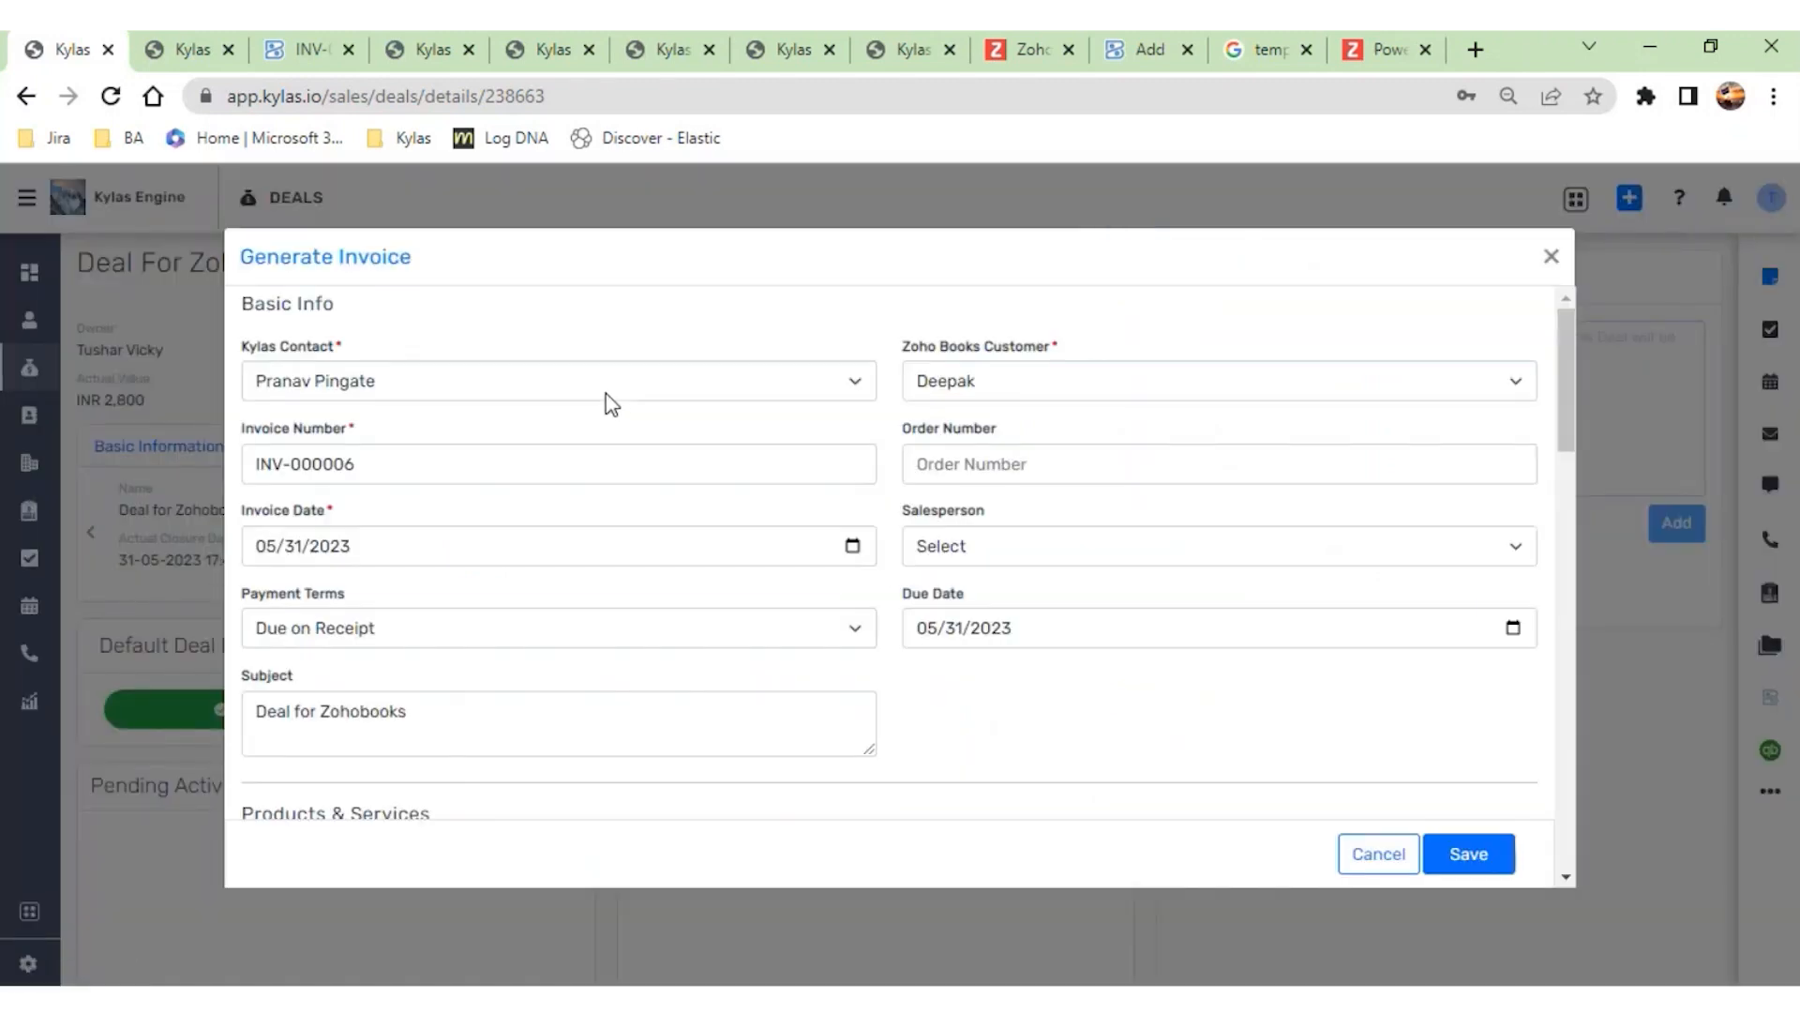
{"action": "left_click", "coordinate": [775, 392]}
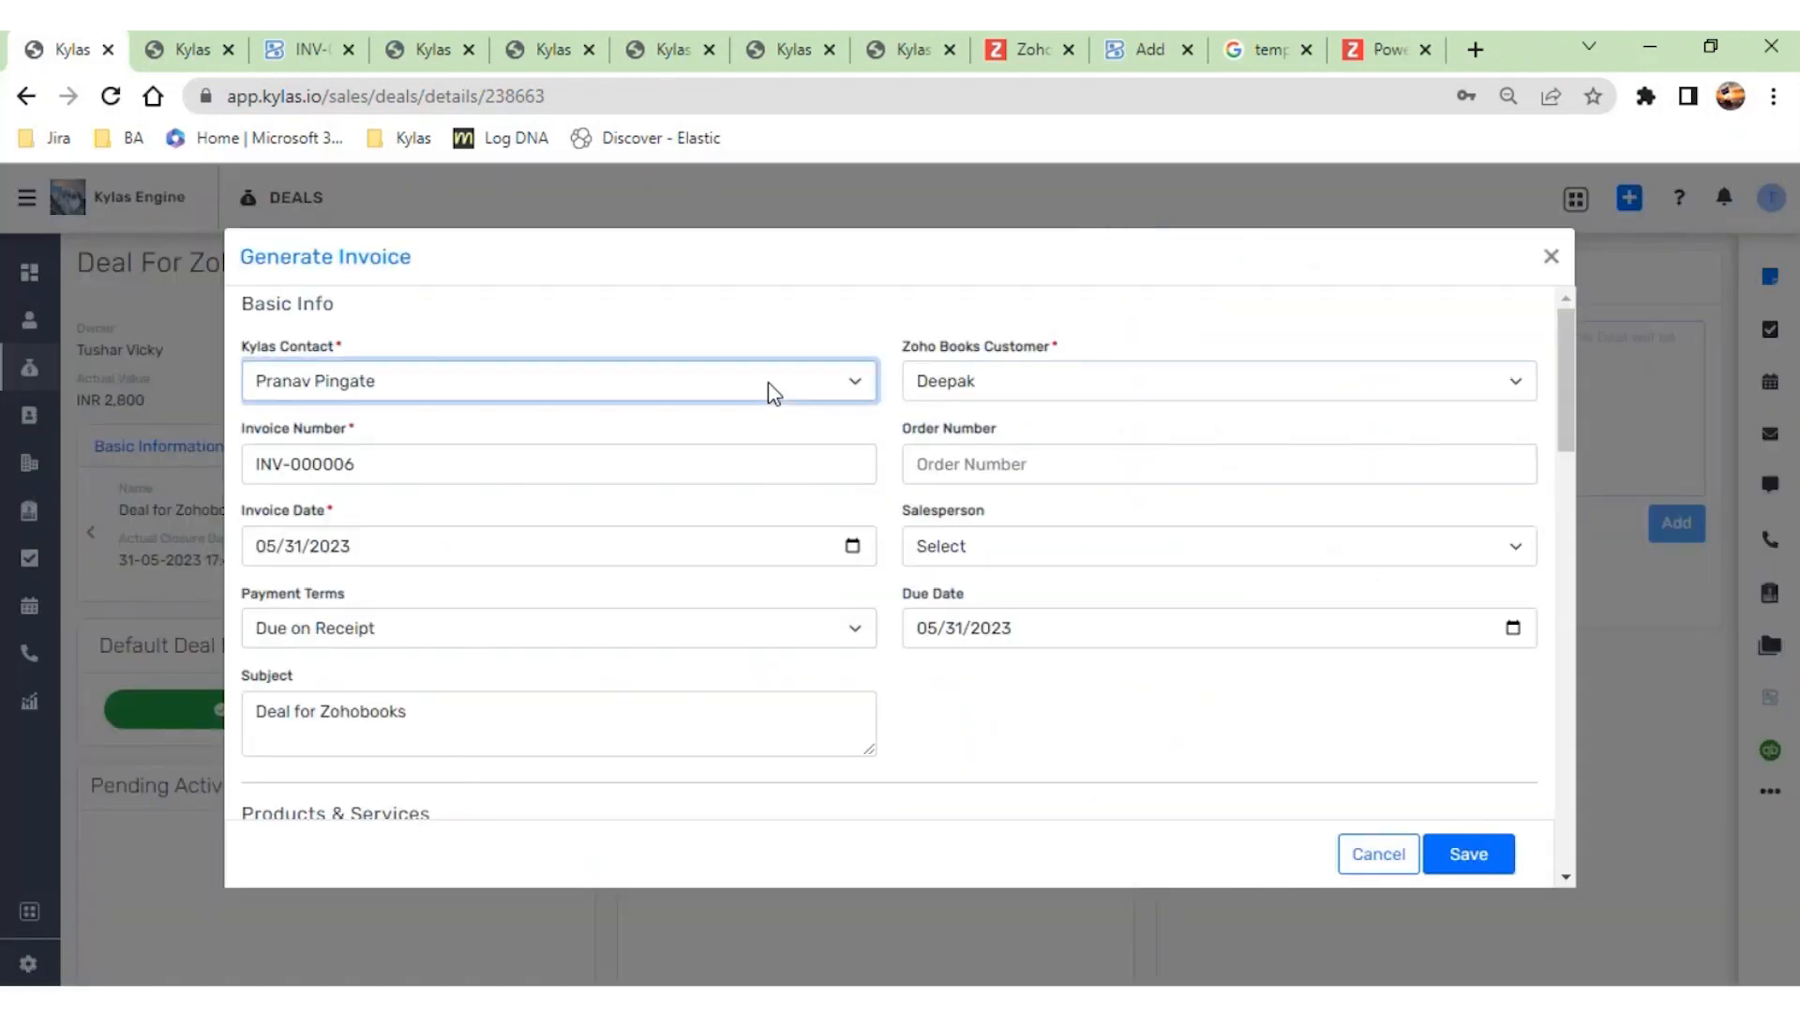
{"action": "left_click", "coordinate": [955, 394]}
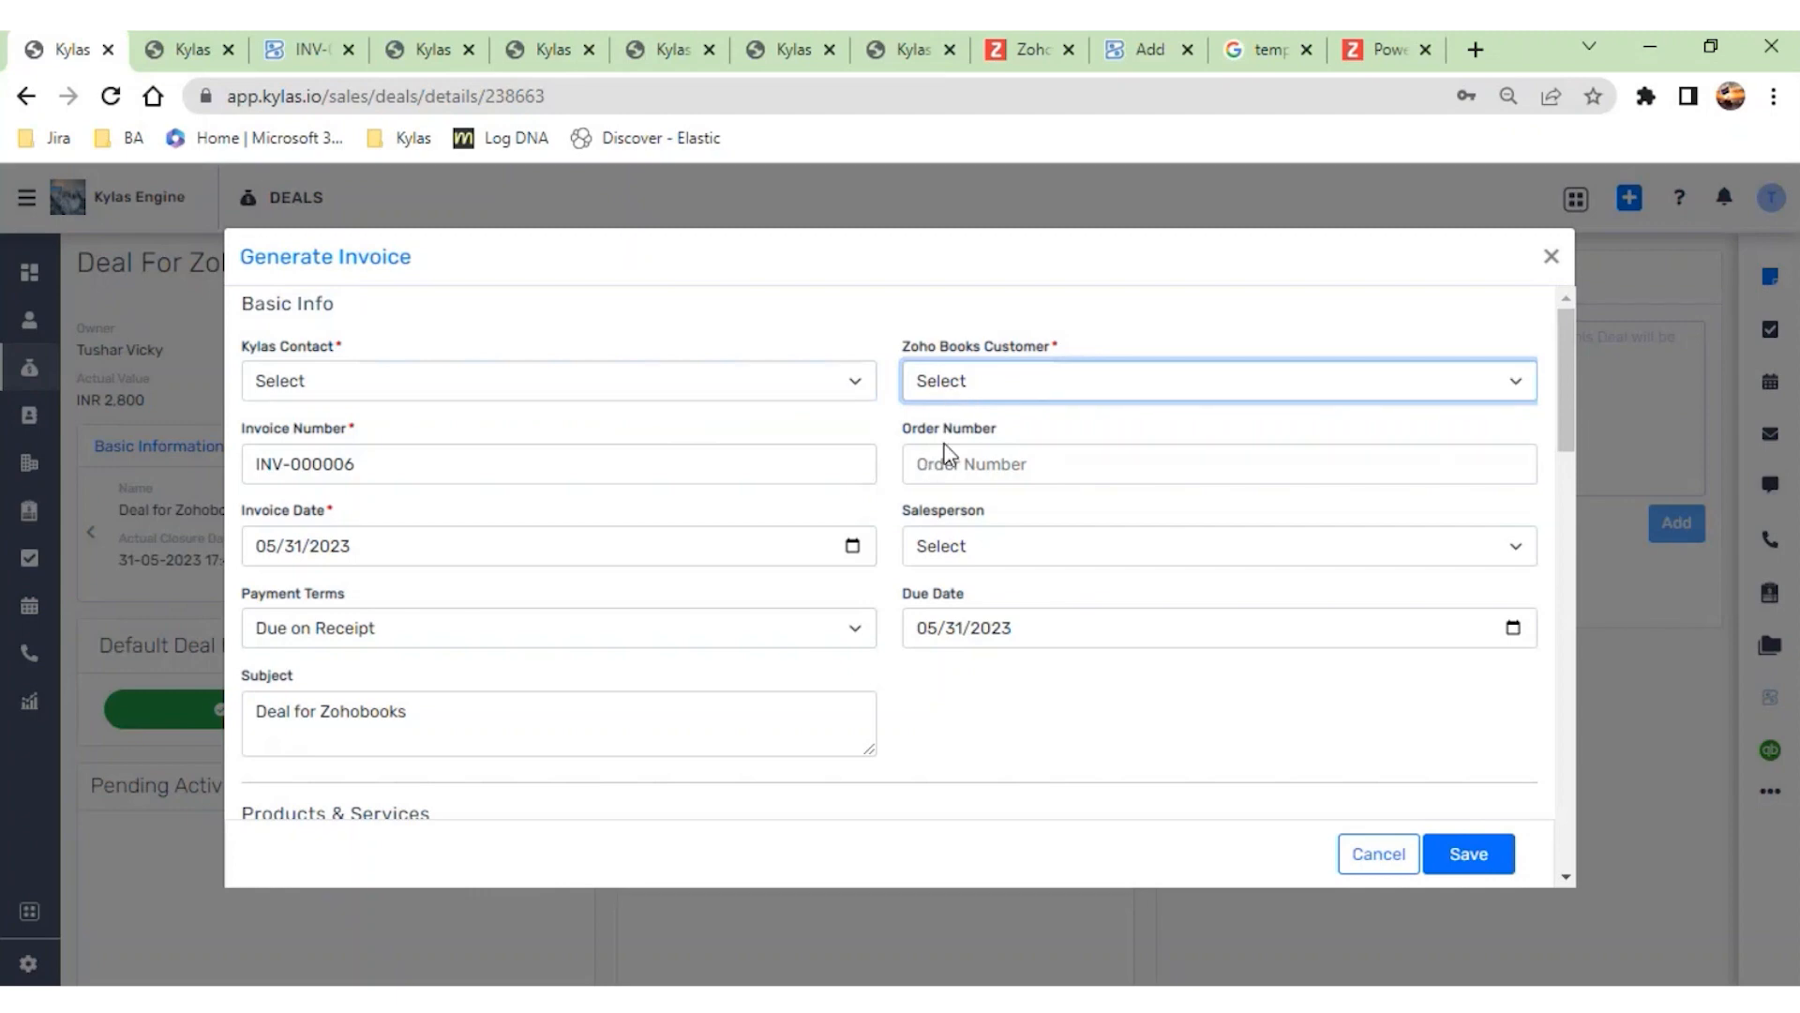
{"action": "left_click", "coordinate": [1551, 258]}
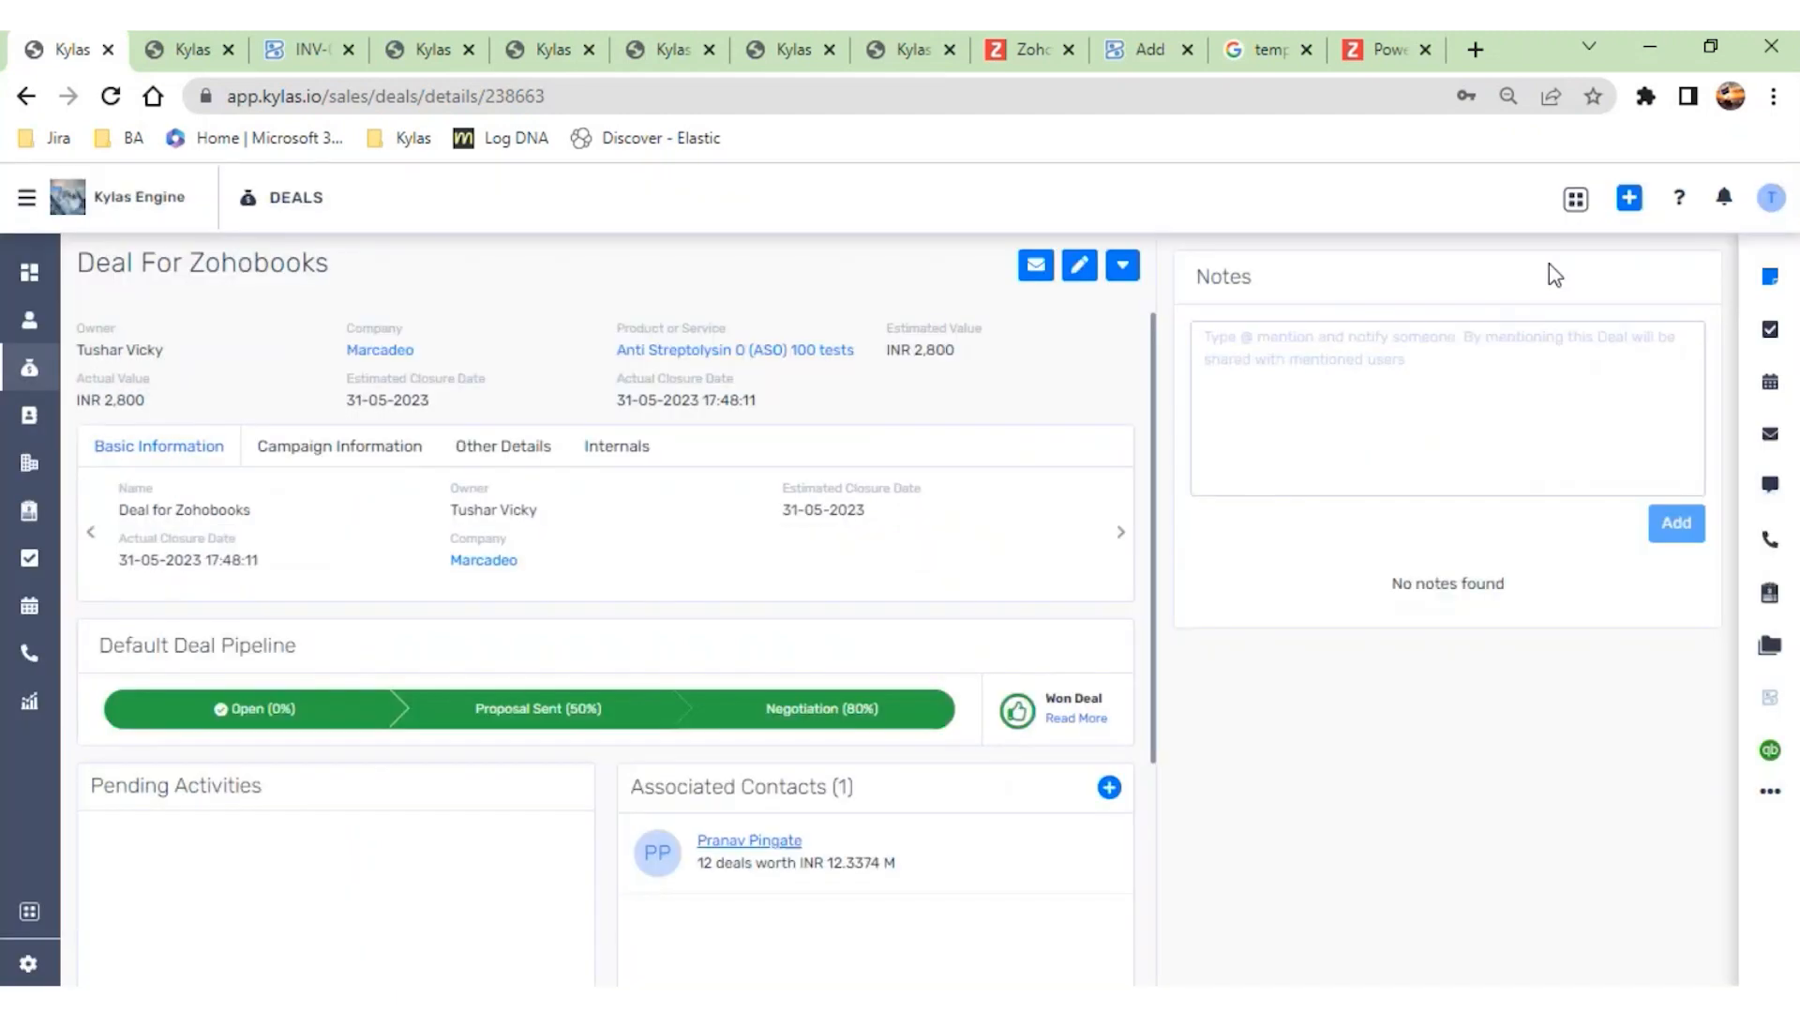
- Open an invoice form for the Zee Learn P2P, T&E deal, check its contact and customer choices, and close it
{"action": "left_click", "coordinate": [30, 365]}
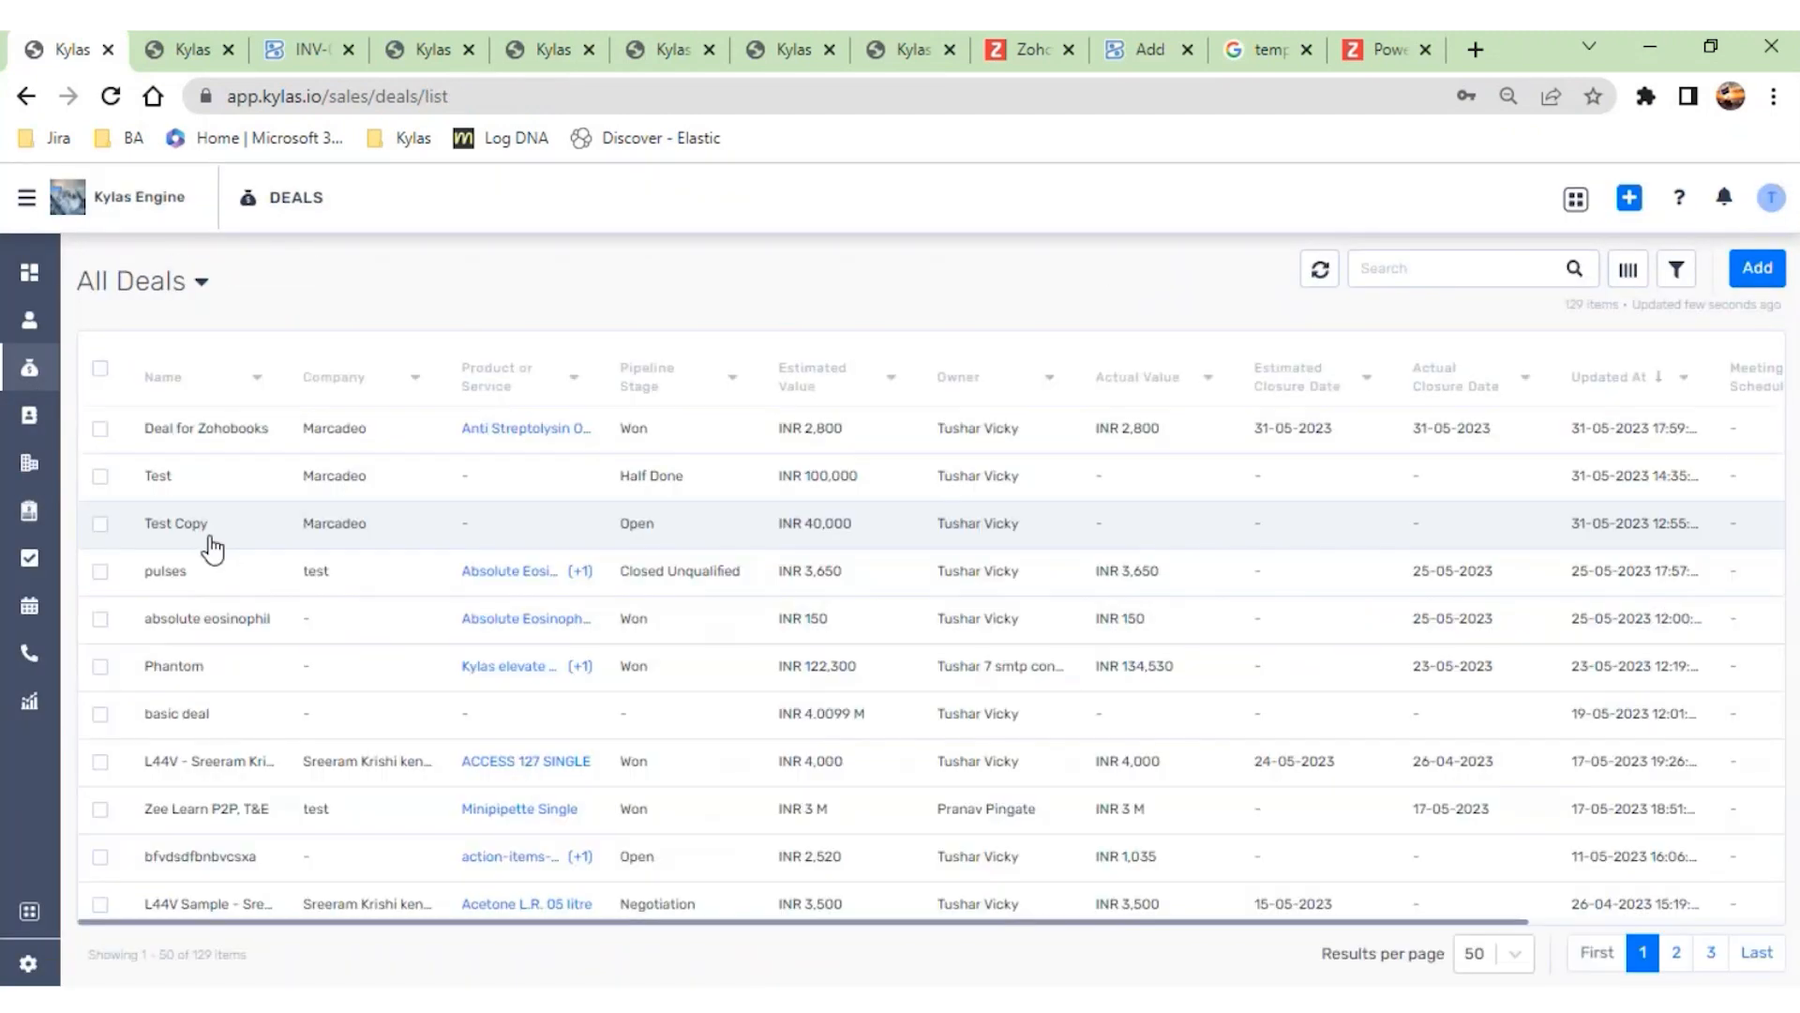
{"action": "left_click", "coordinate": [248, 806]}
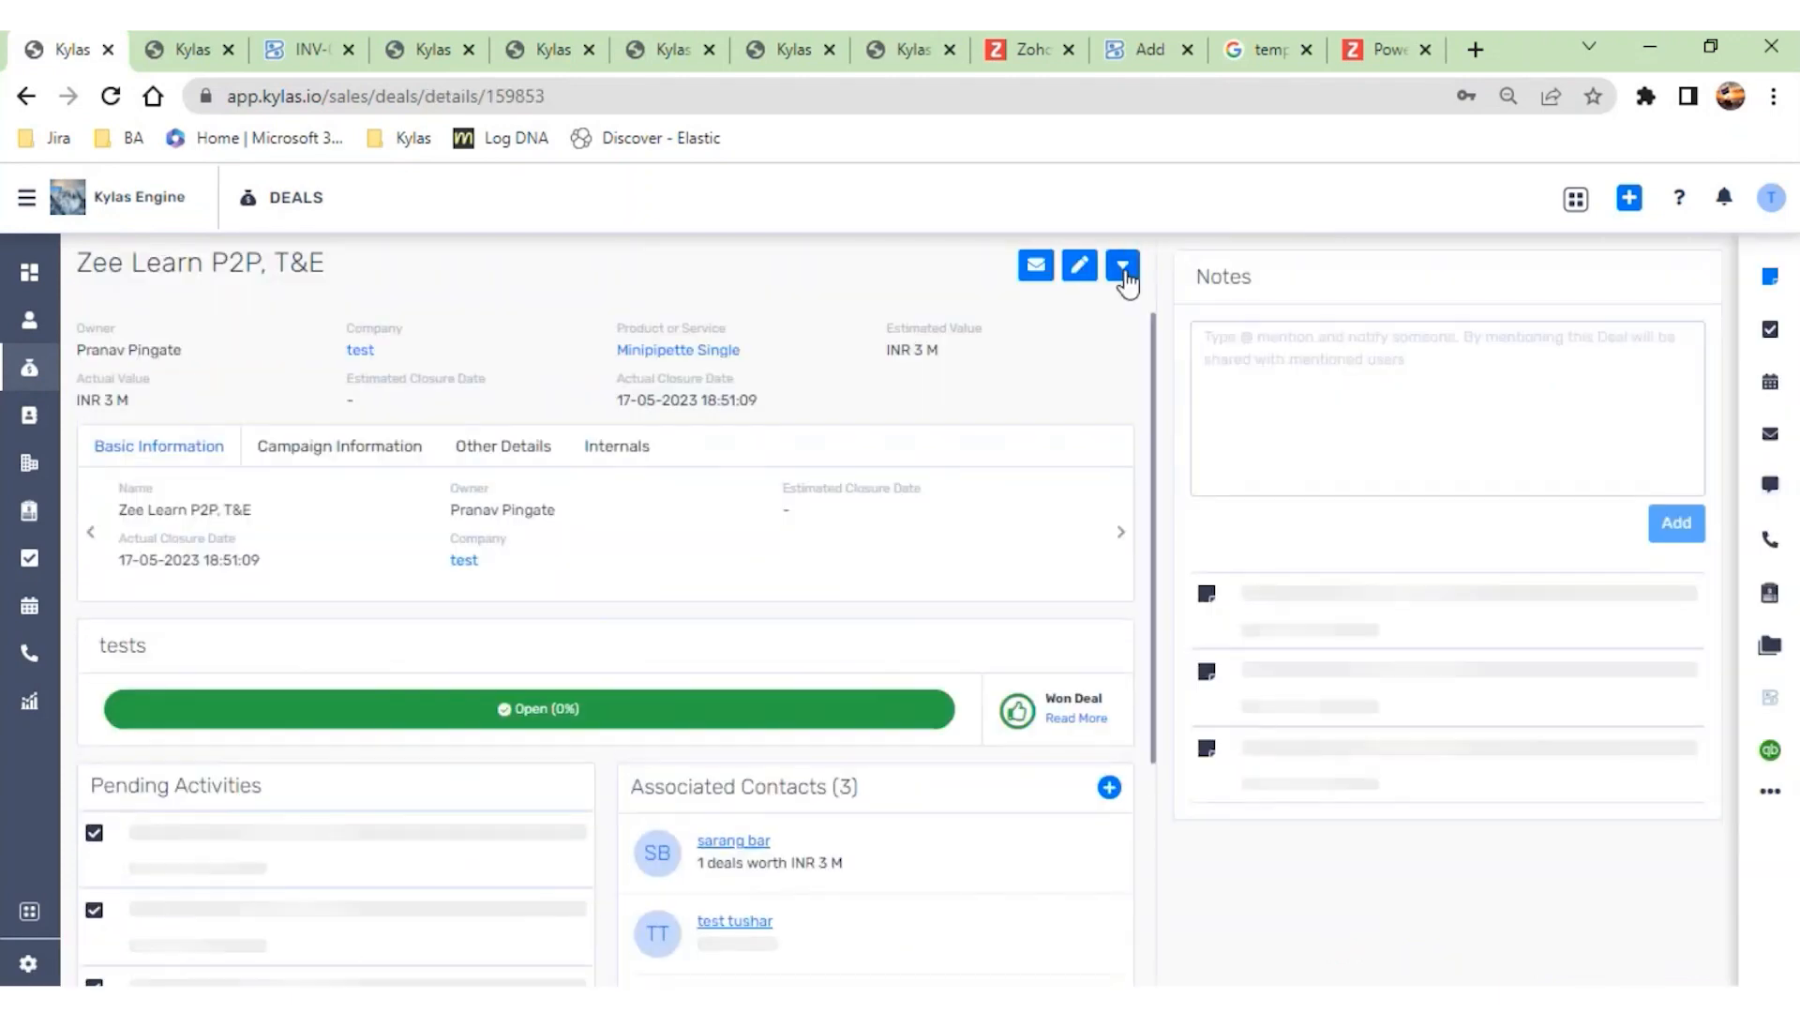
{"action": "left_click", "coordinate": [1124, 266]}
{"action": "left_click", "coordinate": [1015, 565]}
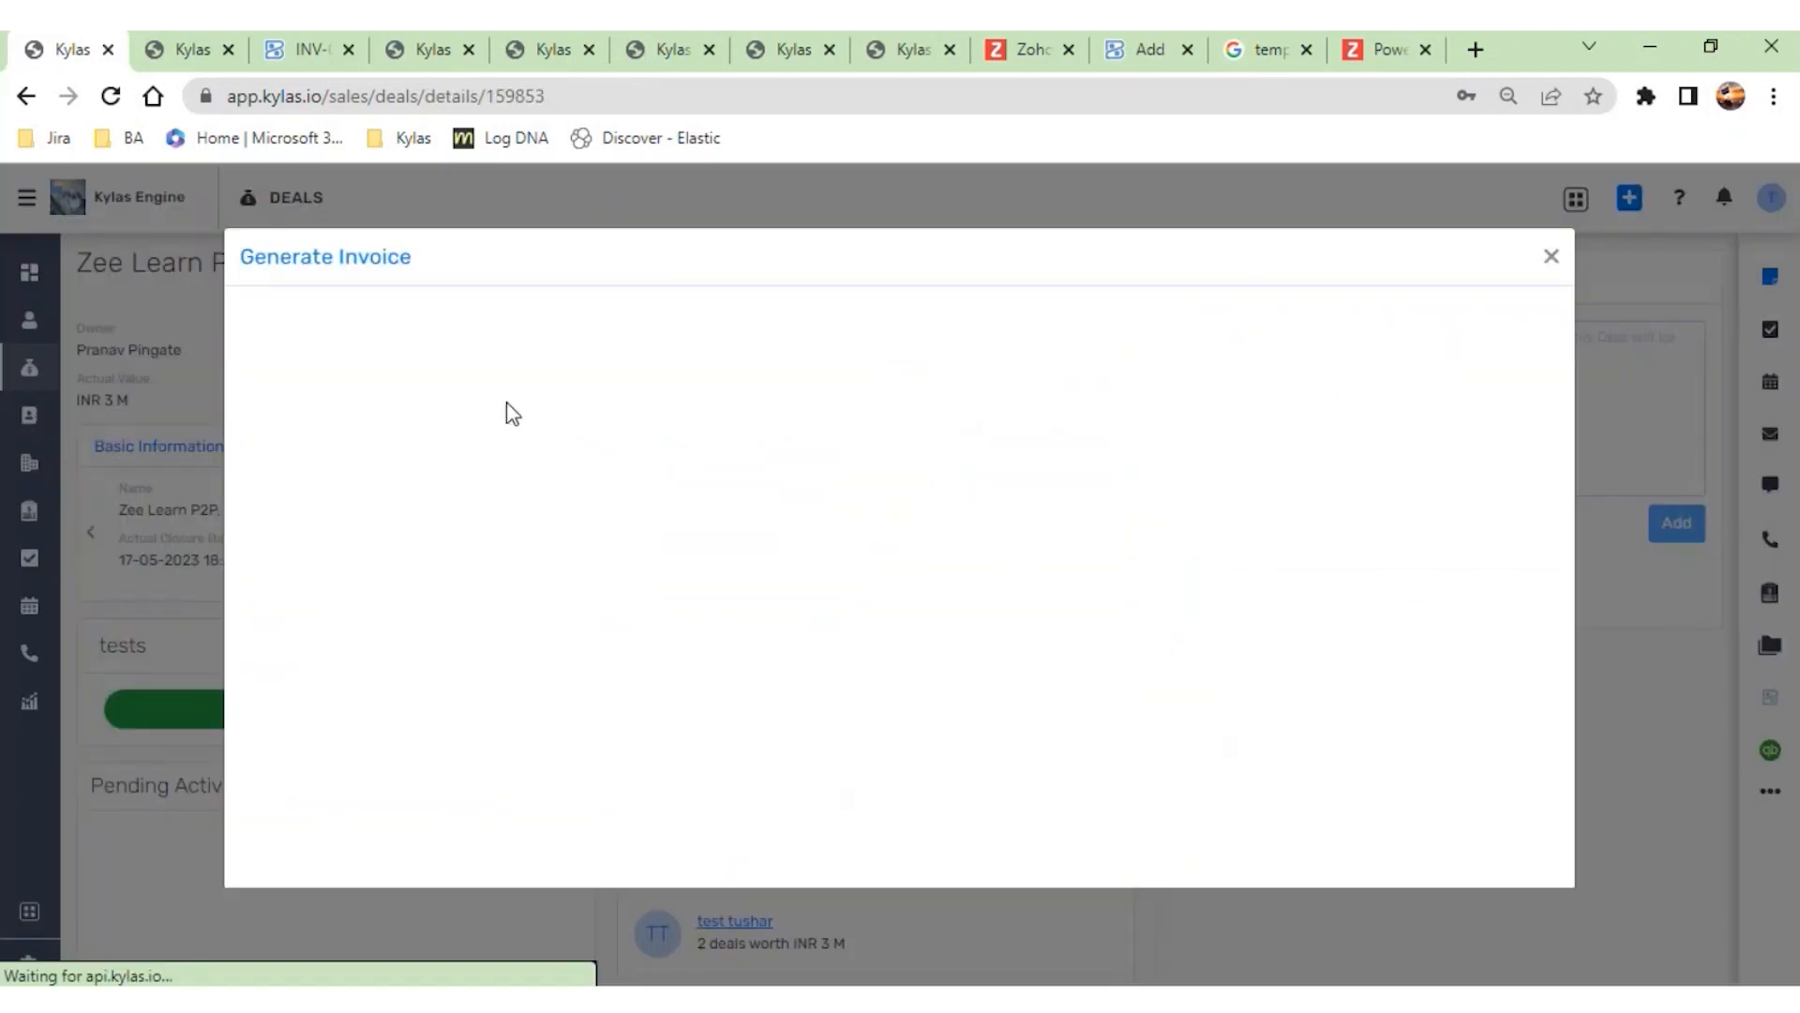
{"action": "left_click", "coordinate": [611, 378]}
{"action": "left_click", "coordinate": [1010, 388]}
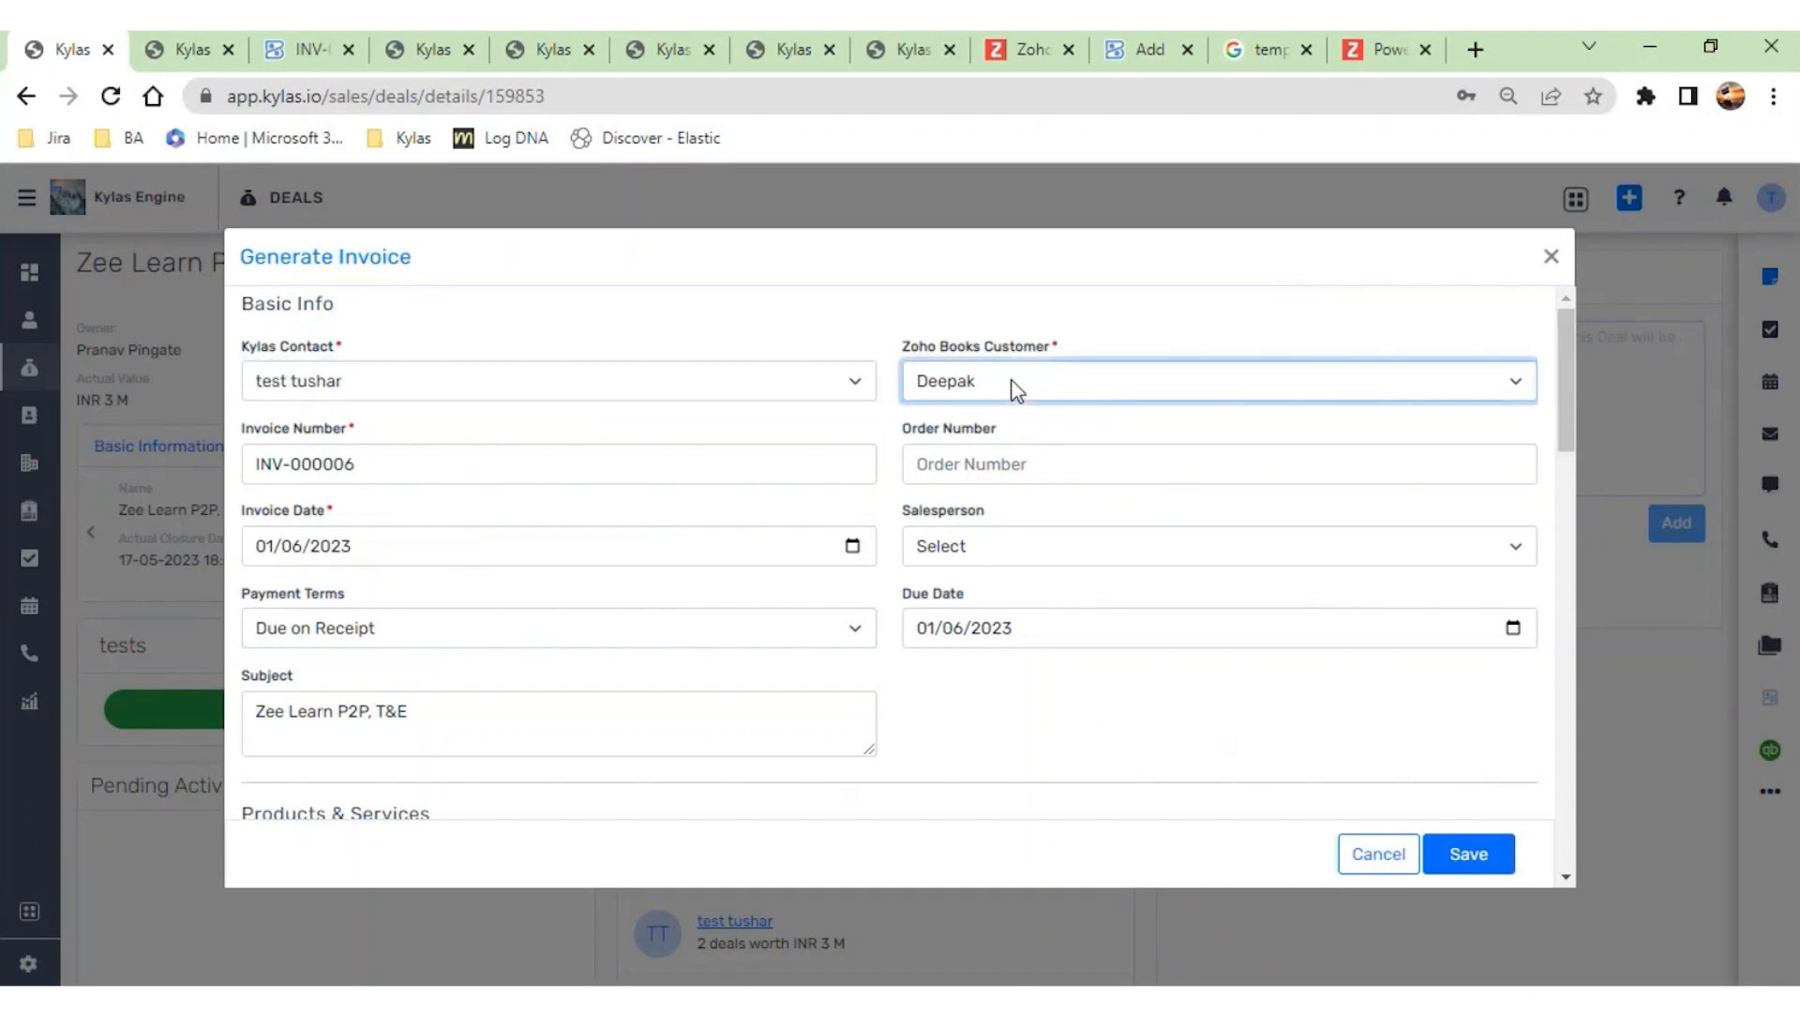
{"action": "left_click", "coordinate": [756, 359]}
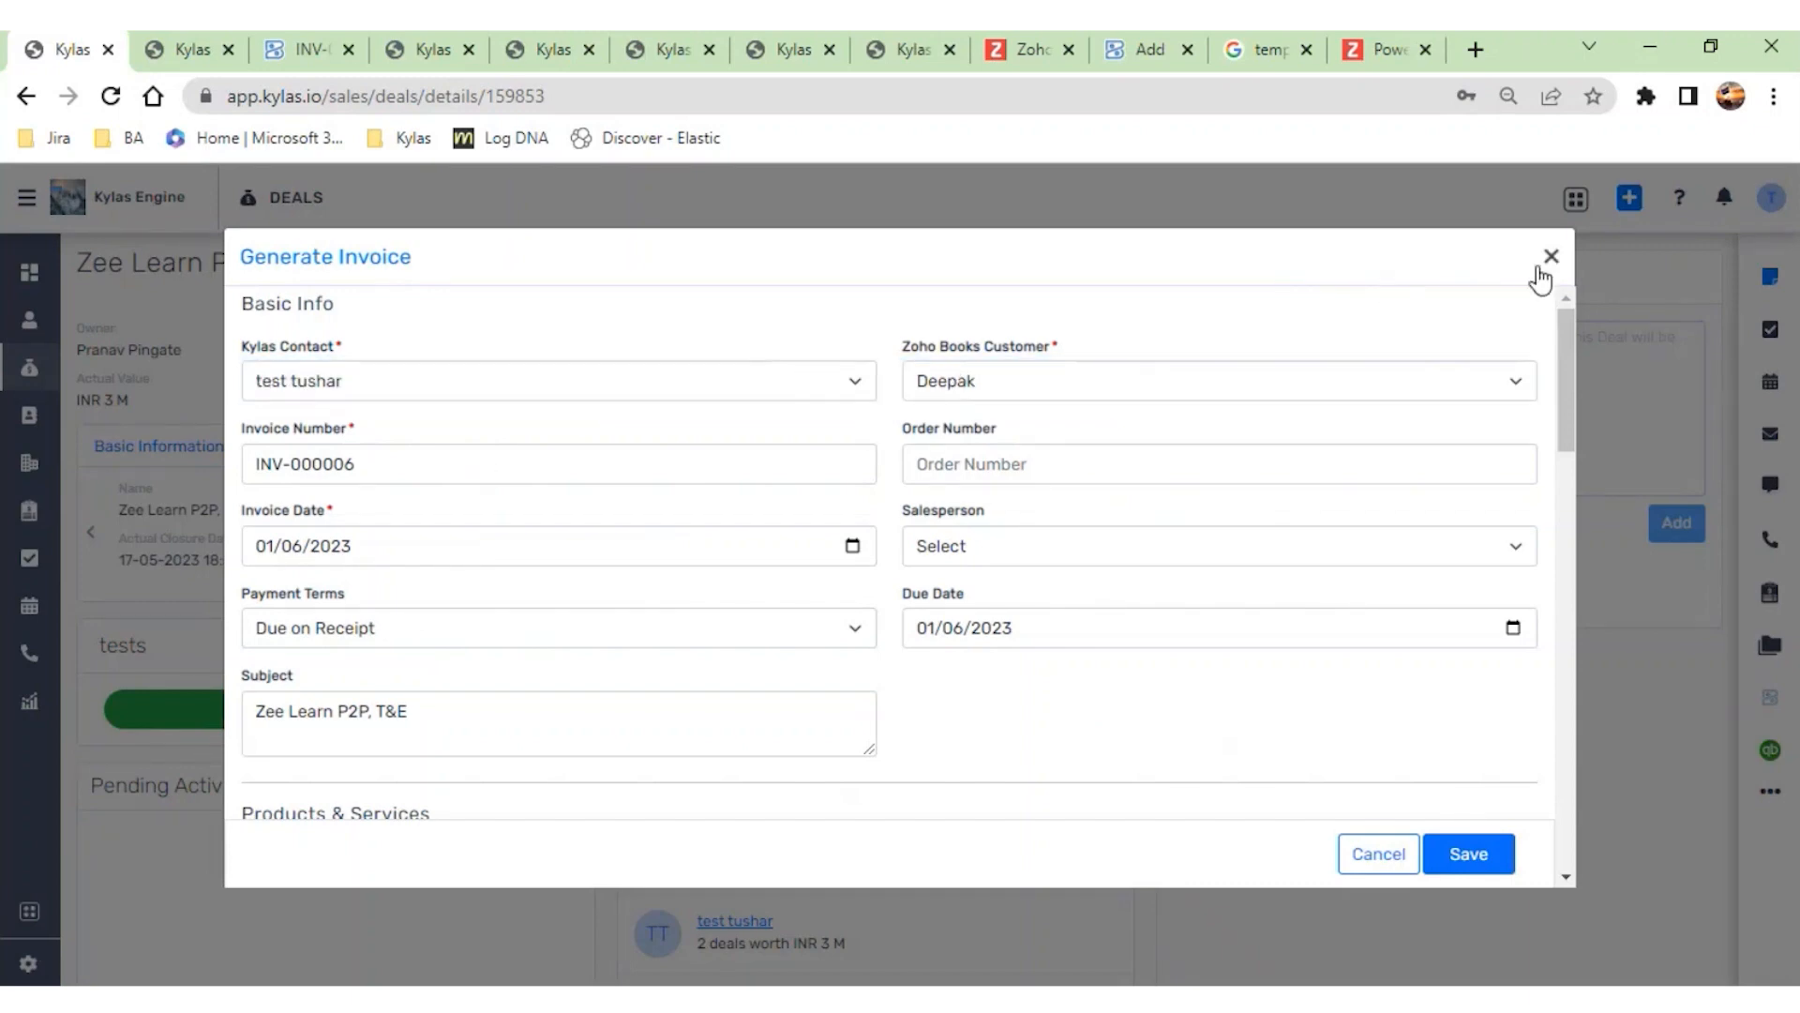
{"action": "left_click", "coordinate": [1545, 264]}
- Remove the first listed contact from the Zee Learn P2P, T&E deal and save the deal
{"action": "left_click", "coordinate": [1074, 264]}
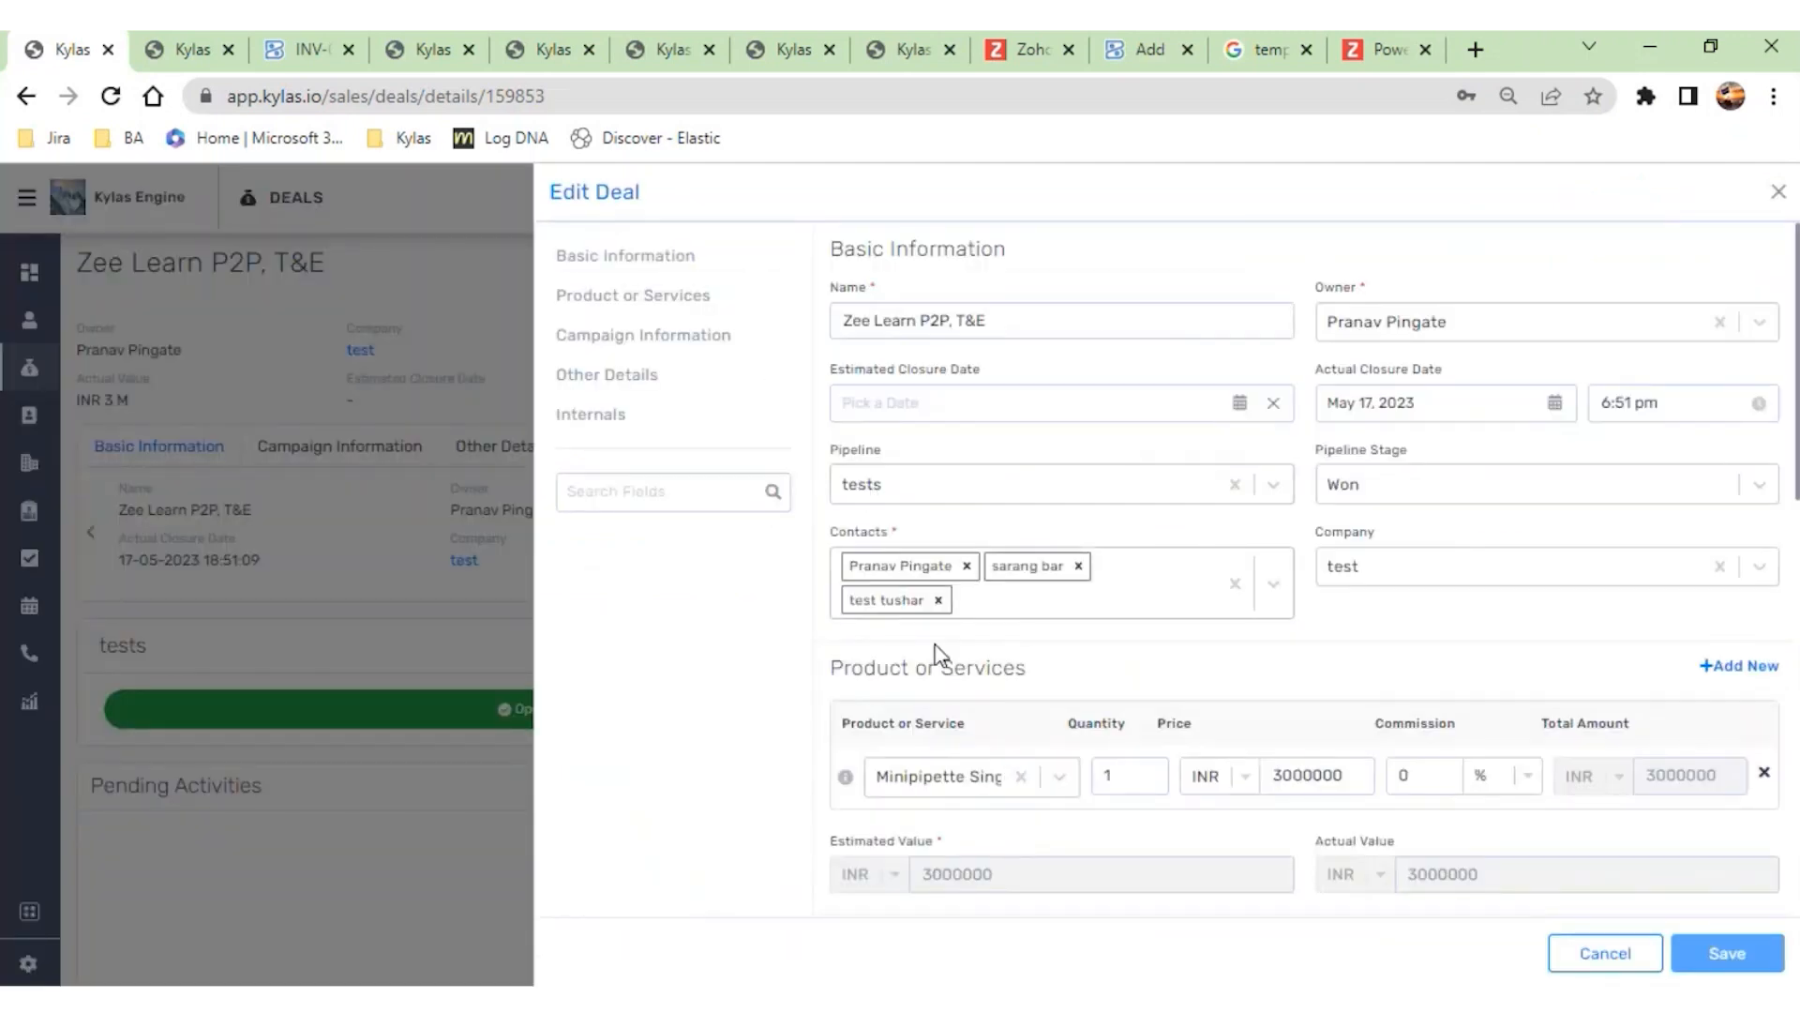
{"action": "left_click", "coordinate": [968, 567]}
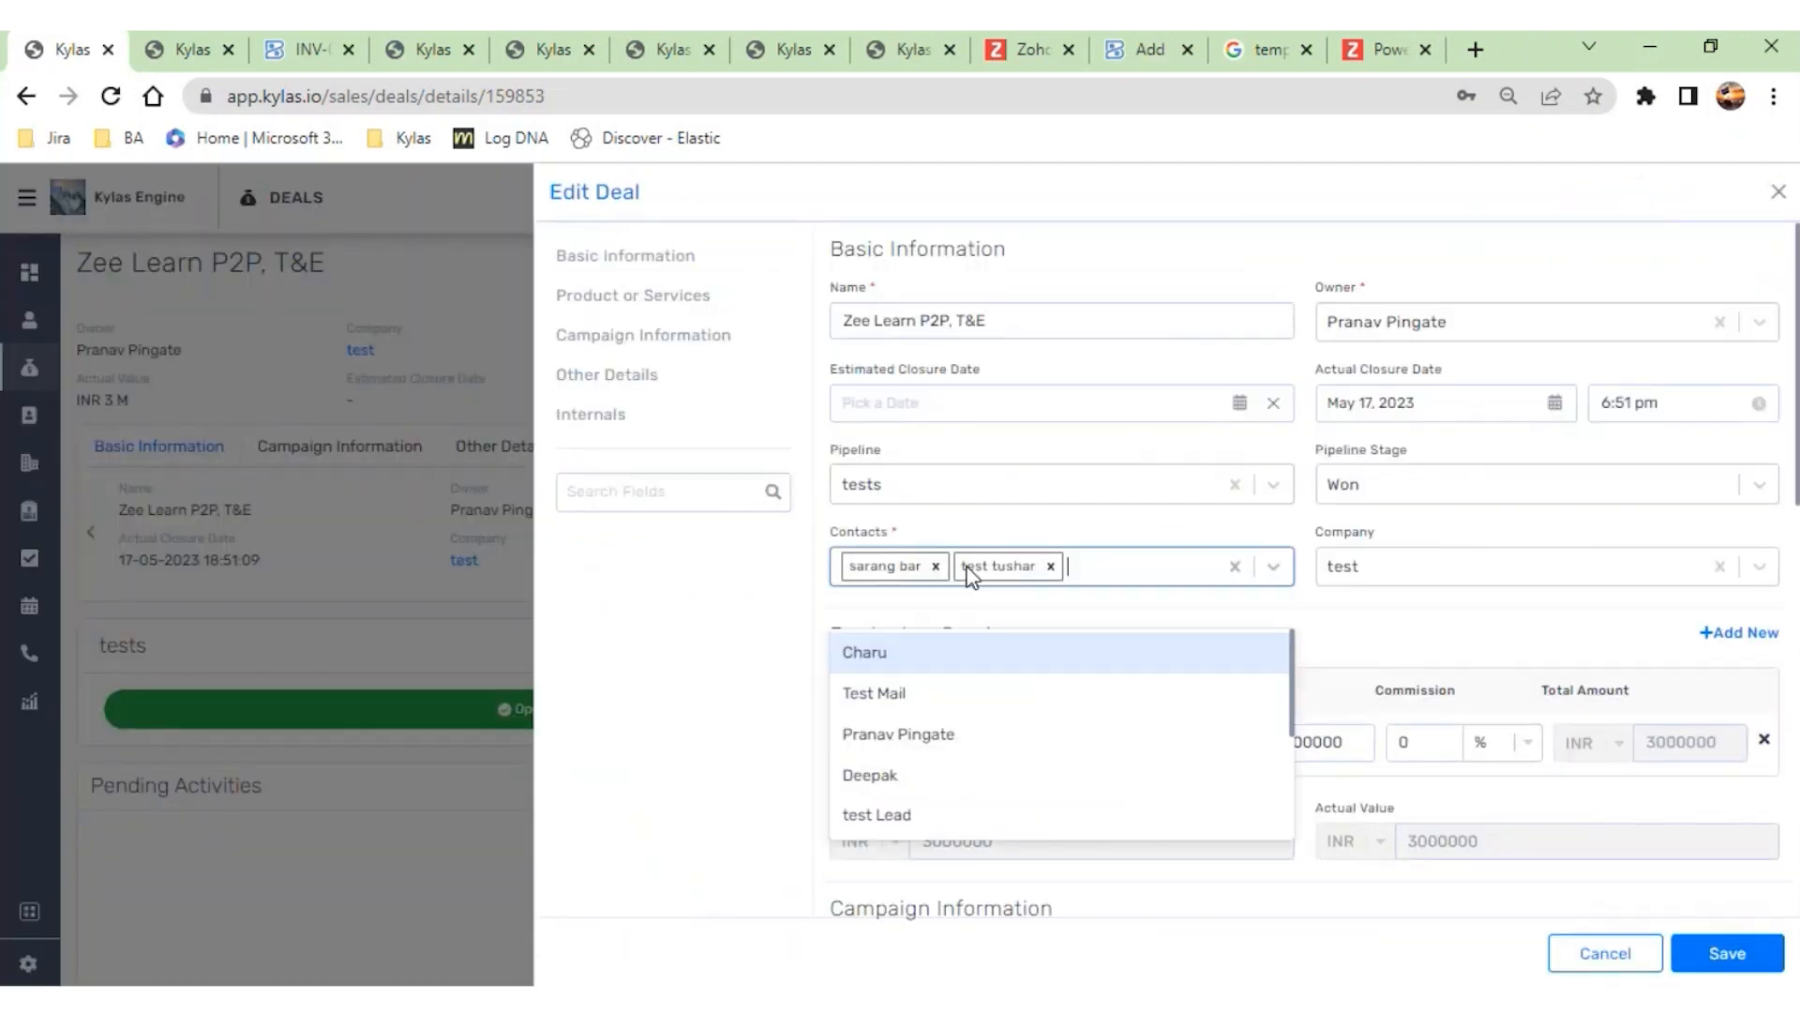
{"action": "left_click", "coordinate": [1724, 943]}
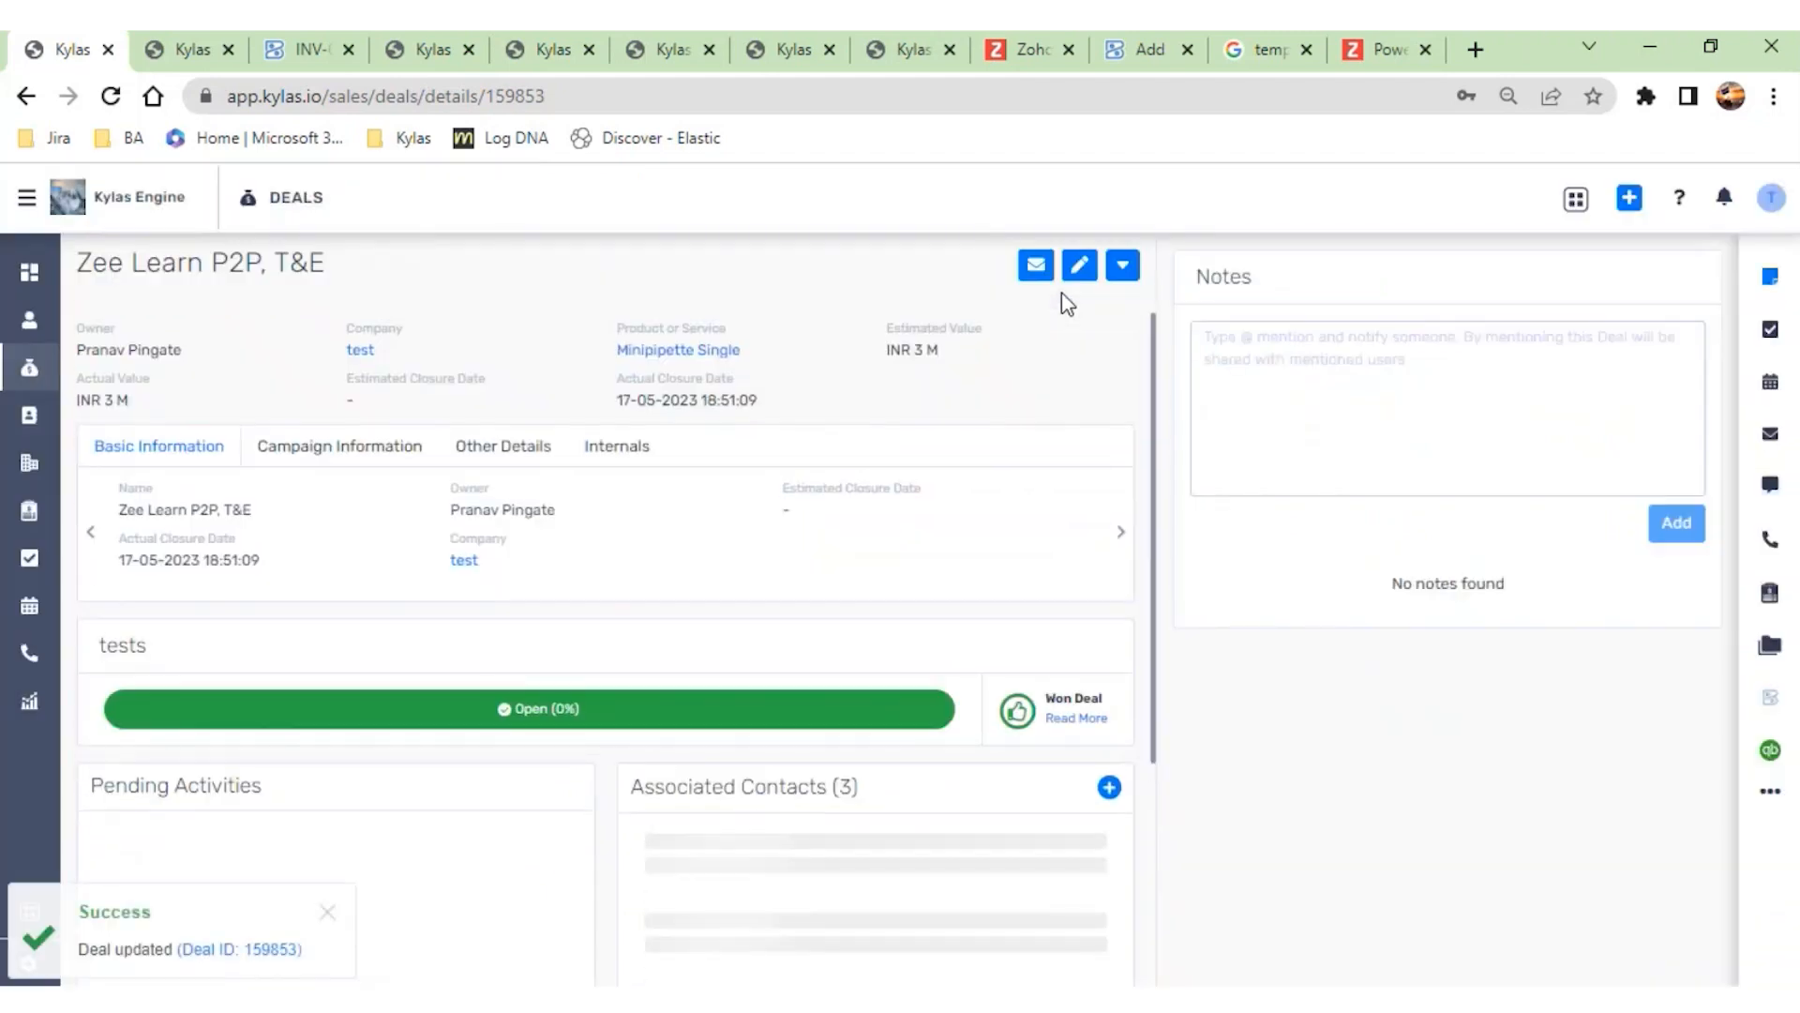
- Start a new invoice for the deal, choose the contact without a Zoho Books customer, and open the form for adding that customer
{"action": "left_click", "coordinate": [1125, 265]}
{"action": "left_click", "coordinate": [994, 563]}
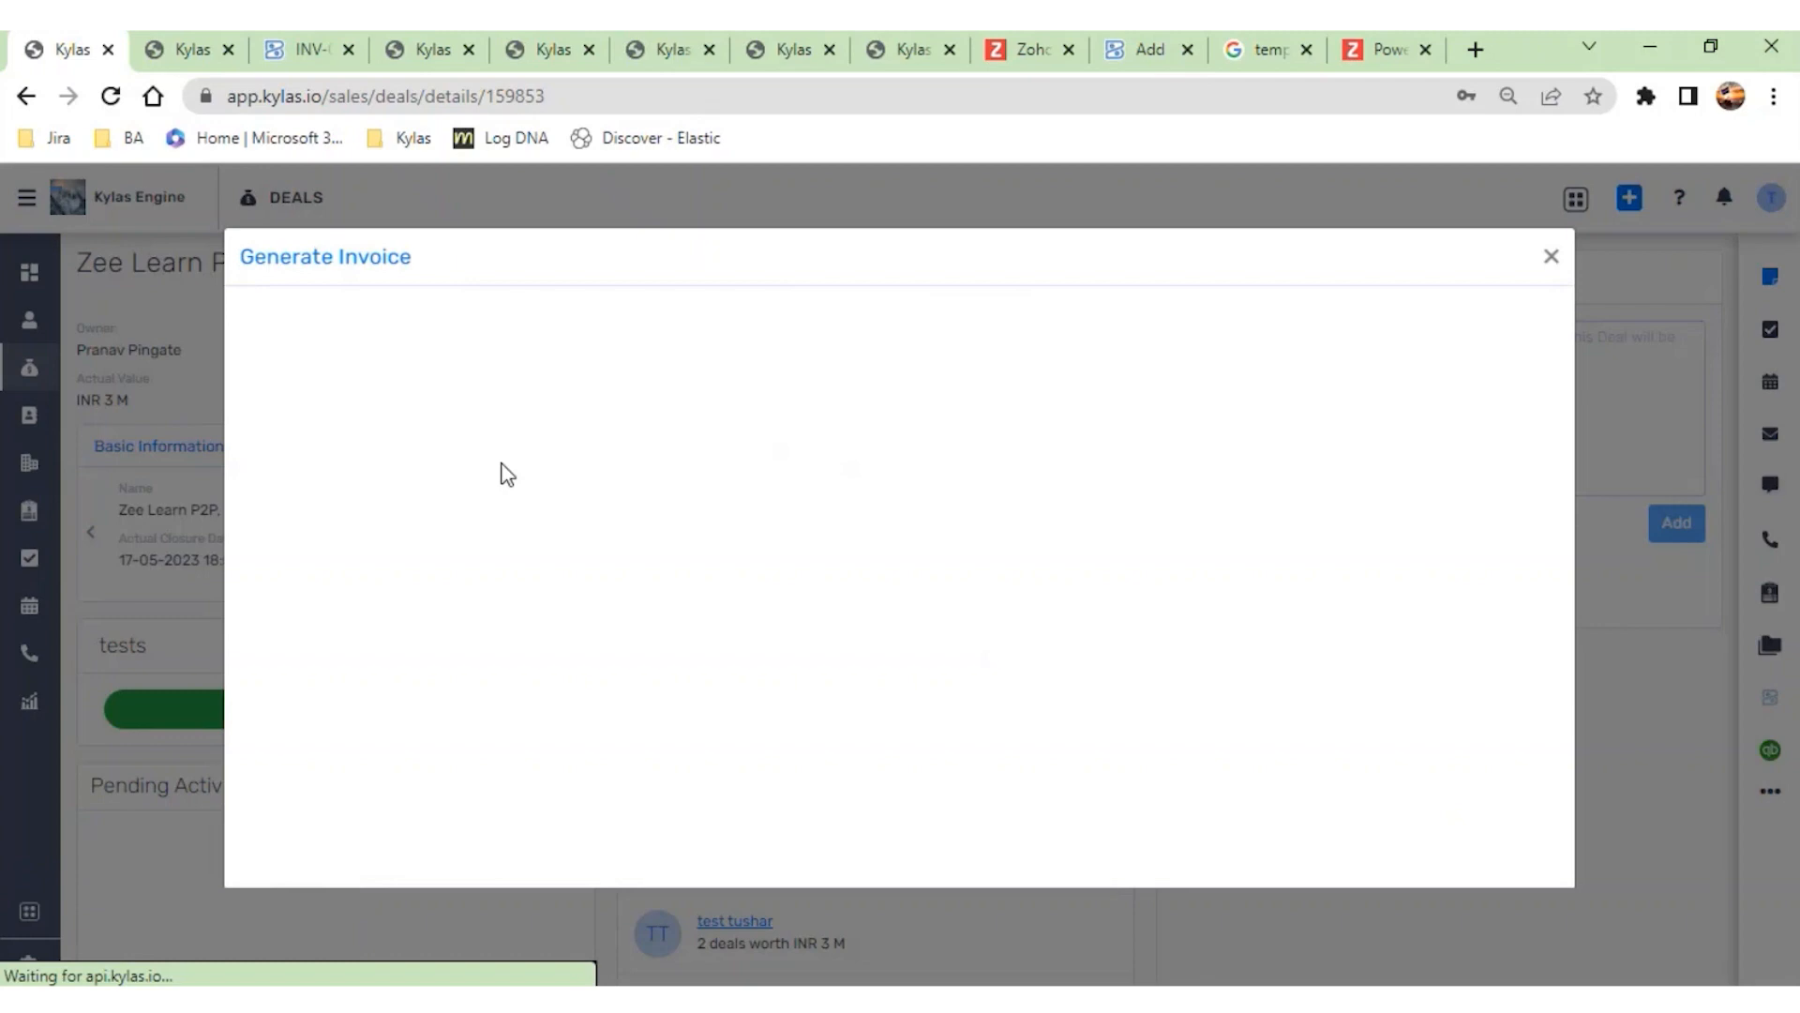
{"action": "left_click", "coordinate": [480, 388]}
{"action": "left_click", "coordinate": [393, 441]}
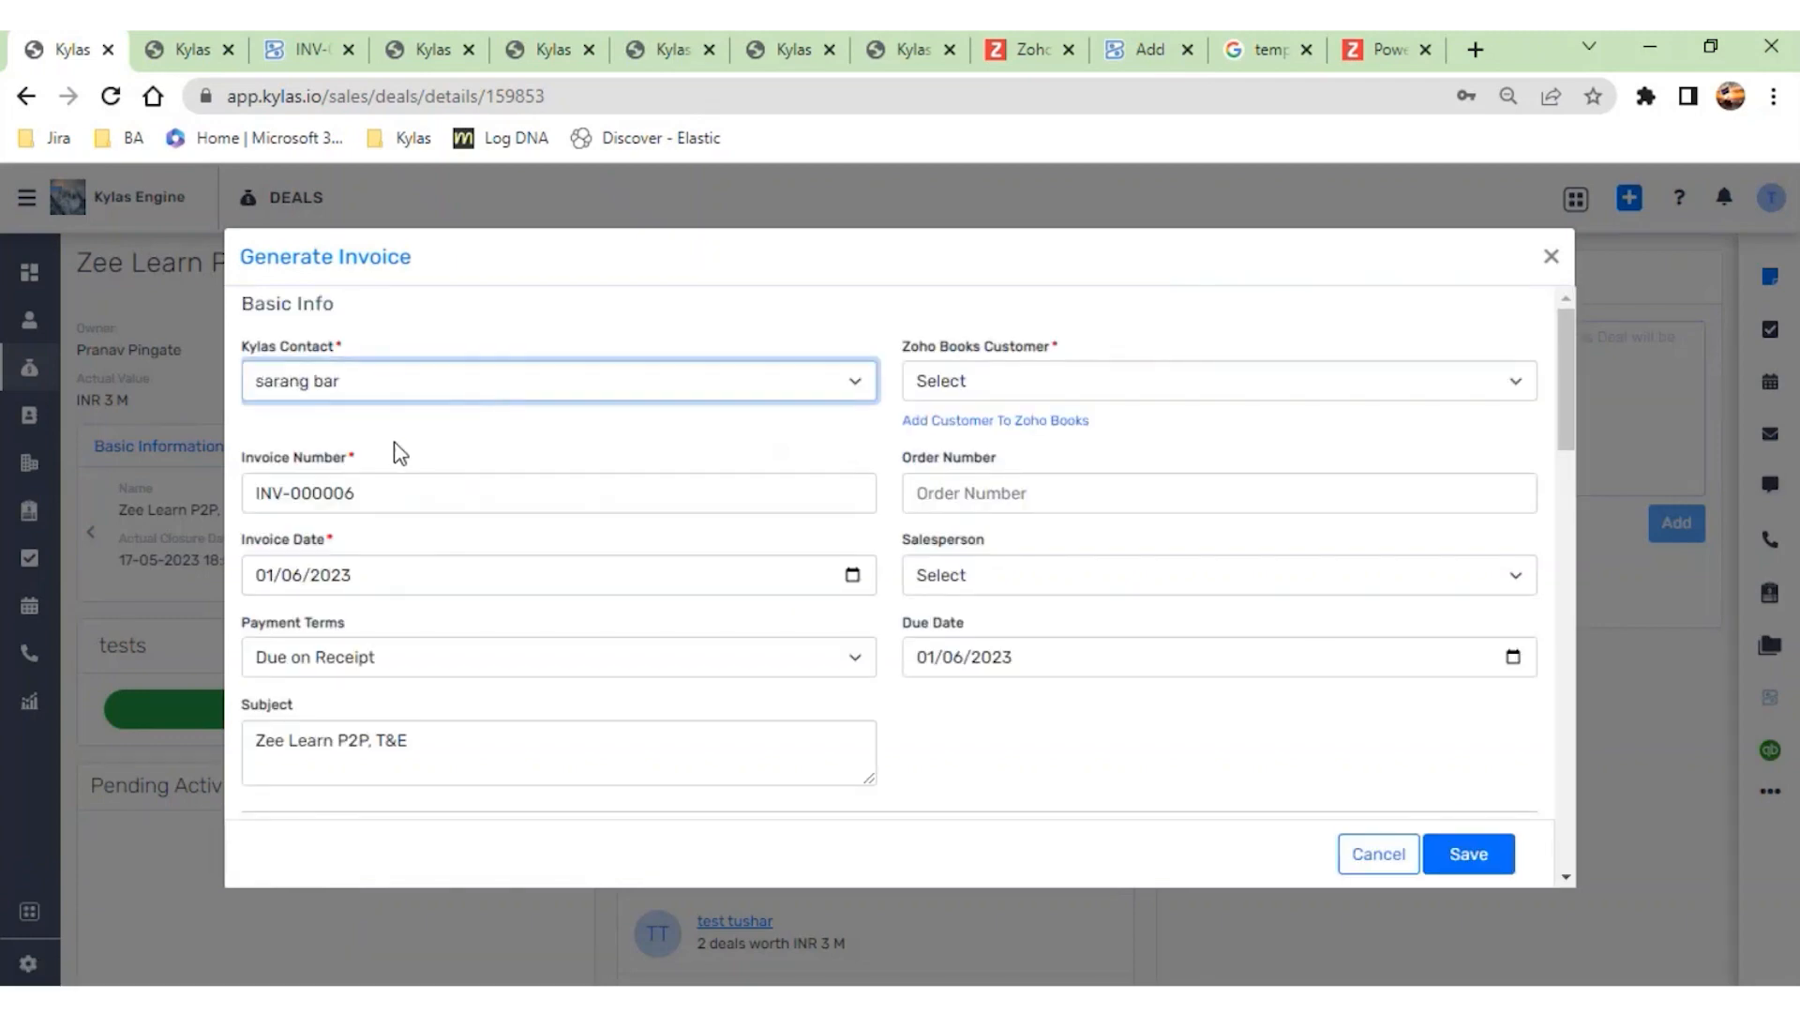
{"action": "left_click", "coordinate": [973, 422]}
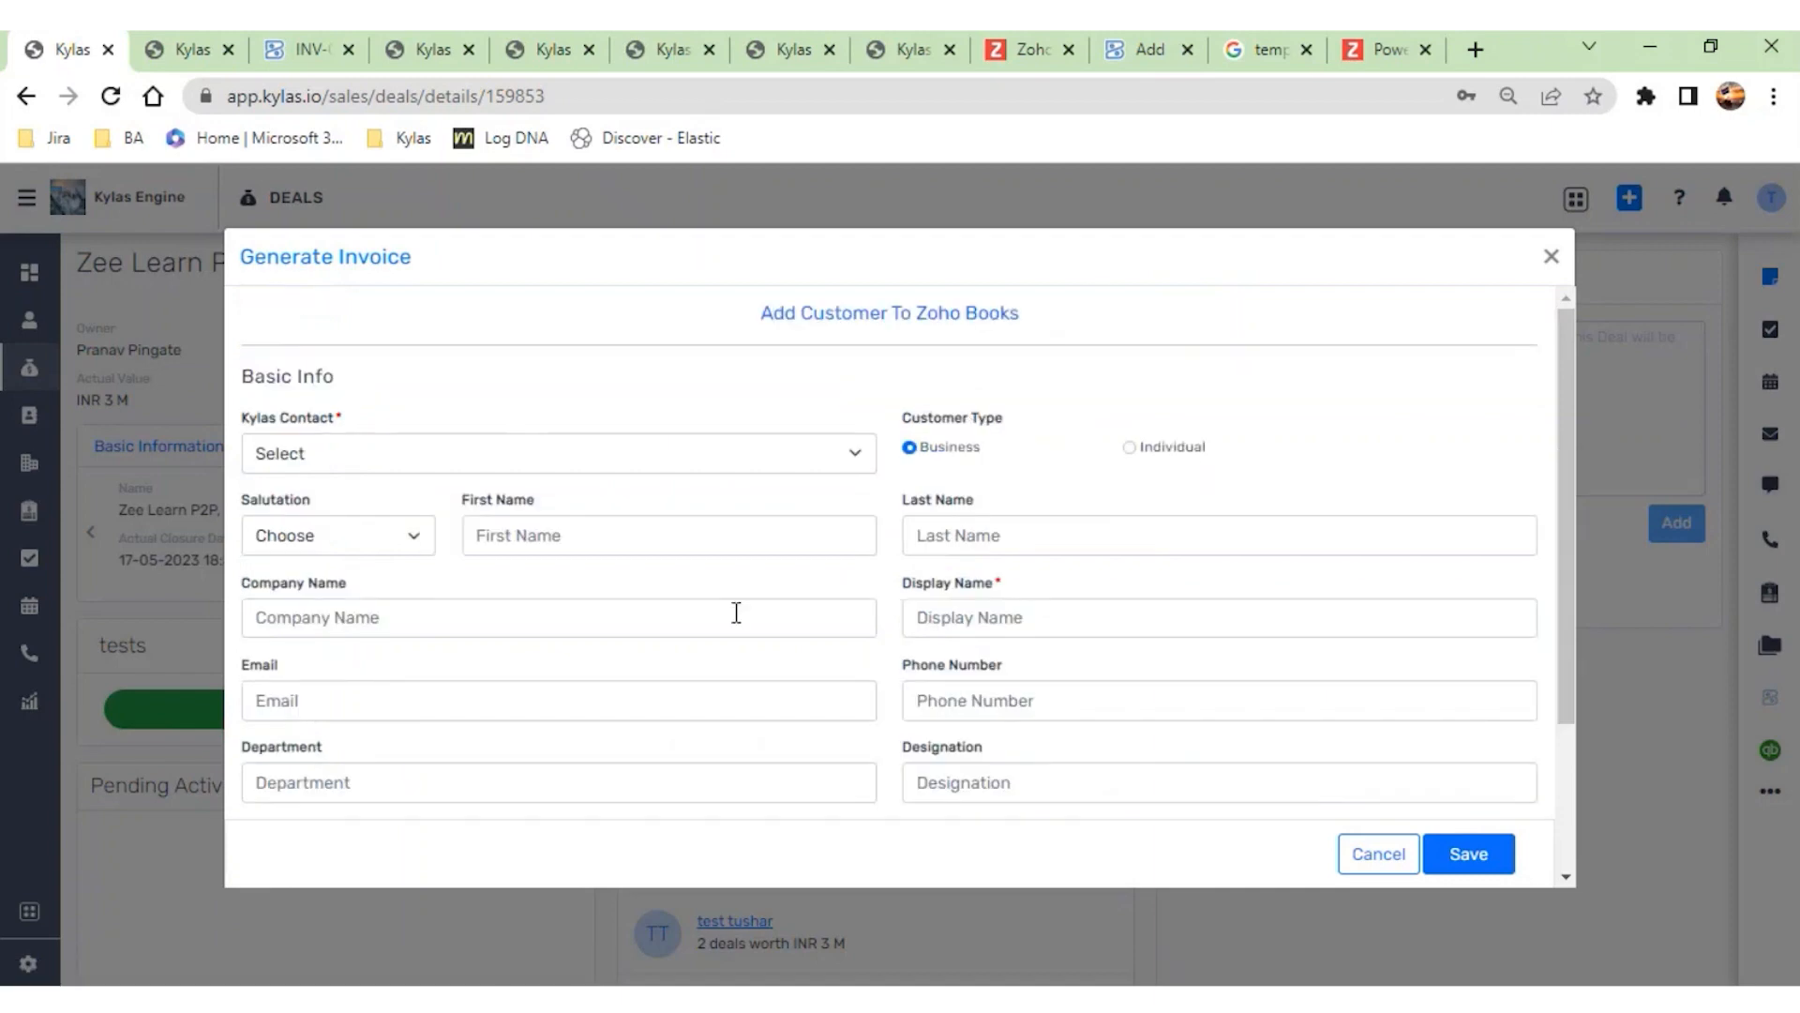
- Select the same Kylas contact in the new customer form and review the customer details and the address and additional sections
{"action": "scroll", "coordinate": [736, 612], "scroll_direction": "down", "scroll_amount": 1}
{"action": "left_click", "coordinate": [737, 433]}
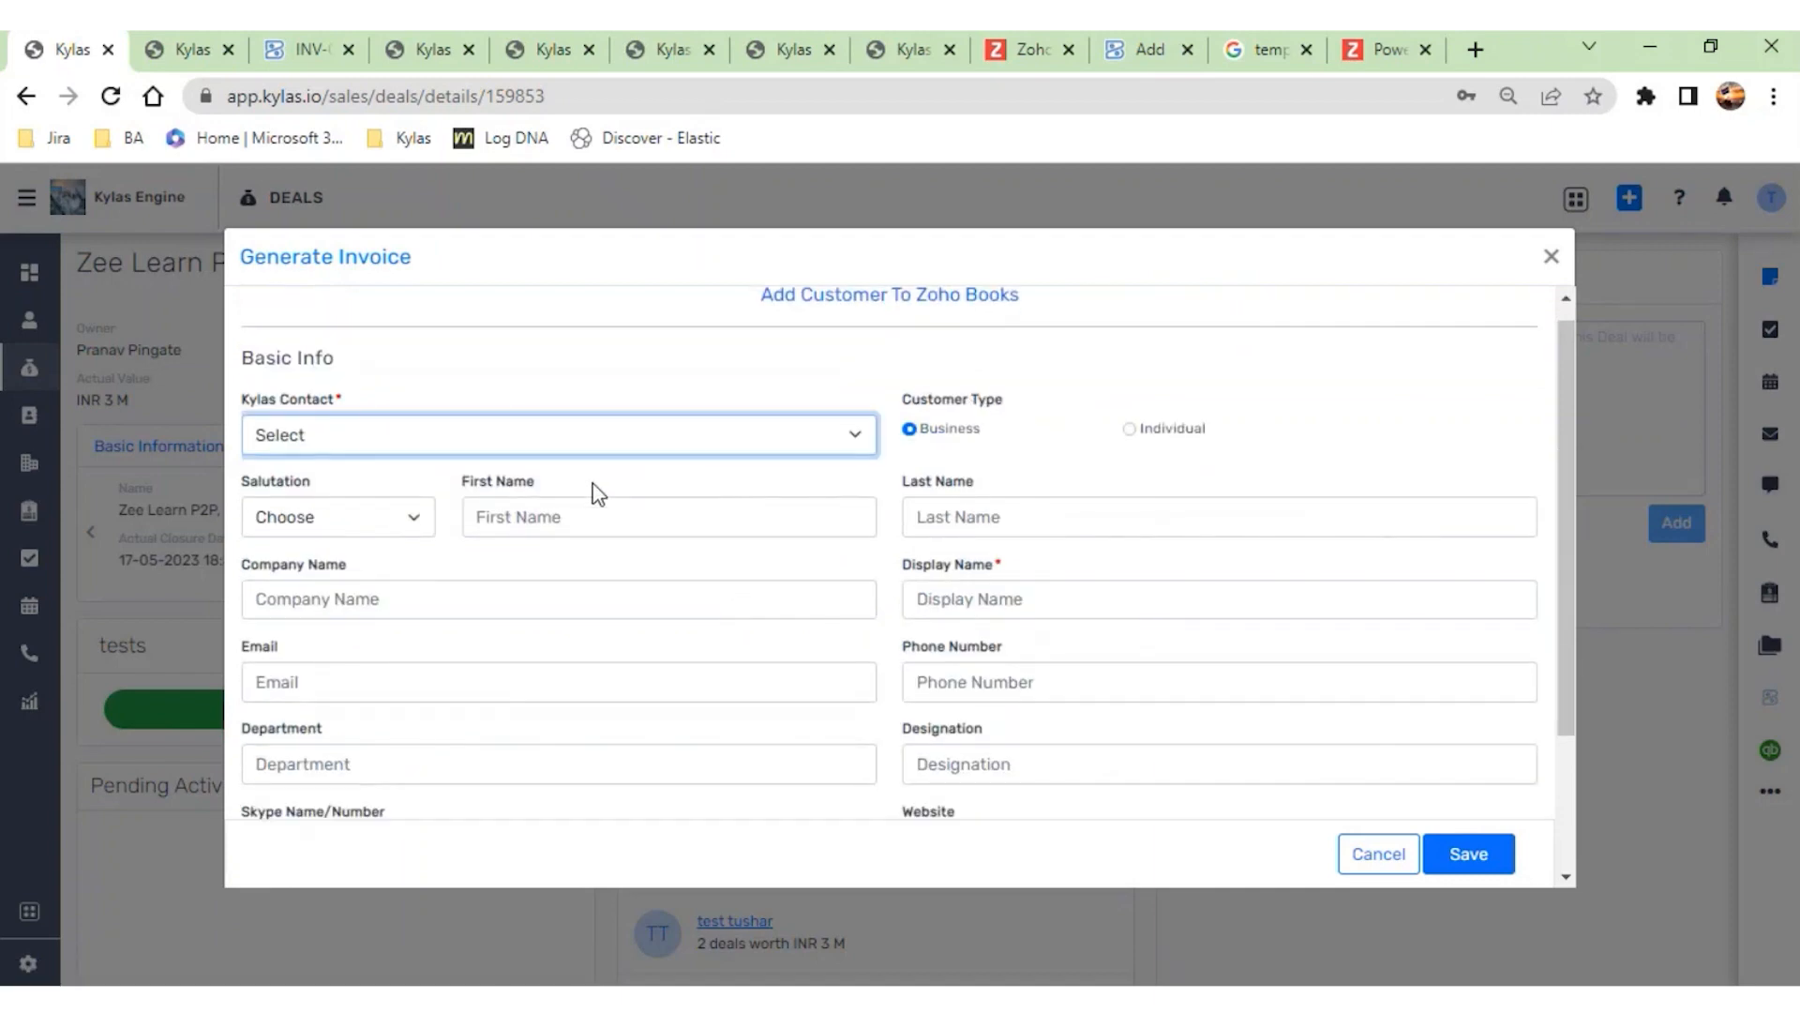
{"action": "scroll", "coordinate": [831, 801], "scroll_direction": "down", "scroll_amount": 1}
{"action": "scroll", "coordinate": [831, 802], "scroll_direction": "down", "scroll_amount": 1}
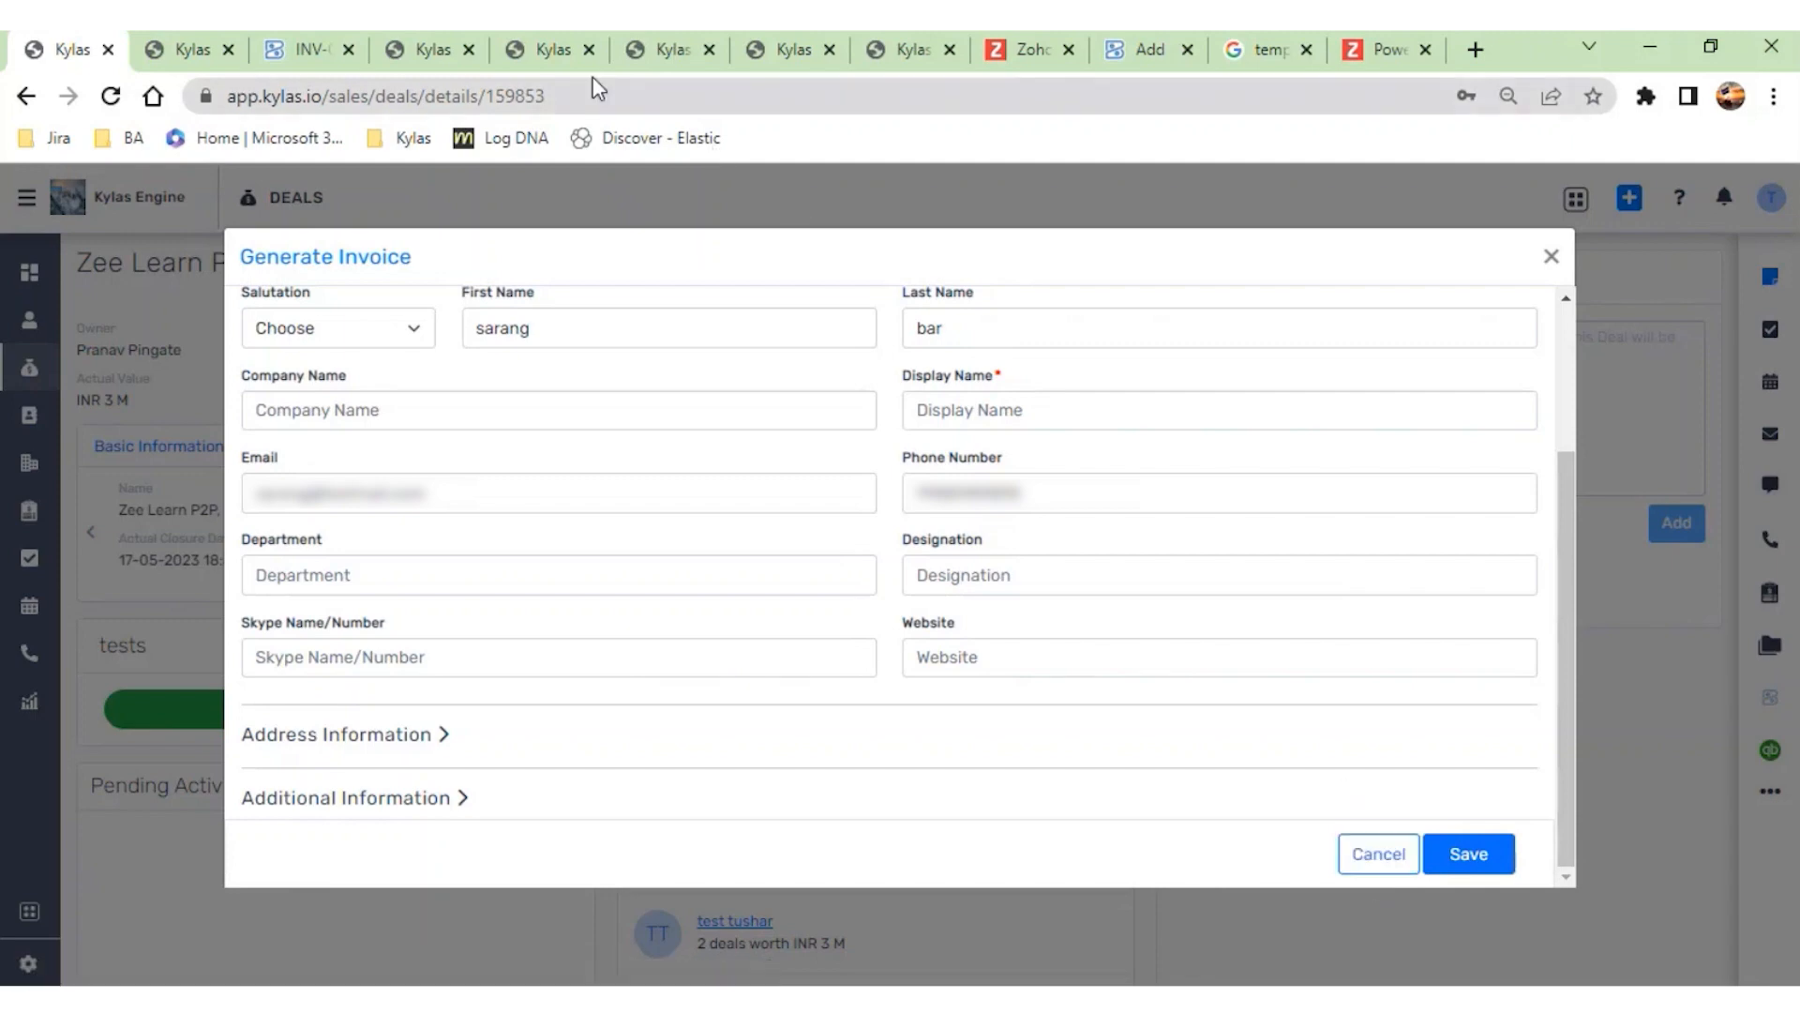
- Switch to the Zoho Books integration and review its invoice list and customer list
{"action": "left_click", "coordinate": [557, 64]}
{"action": "left_click", "coordinate": [416, 54]}
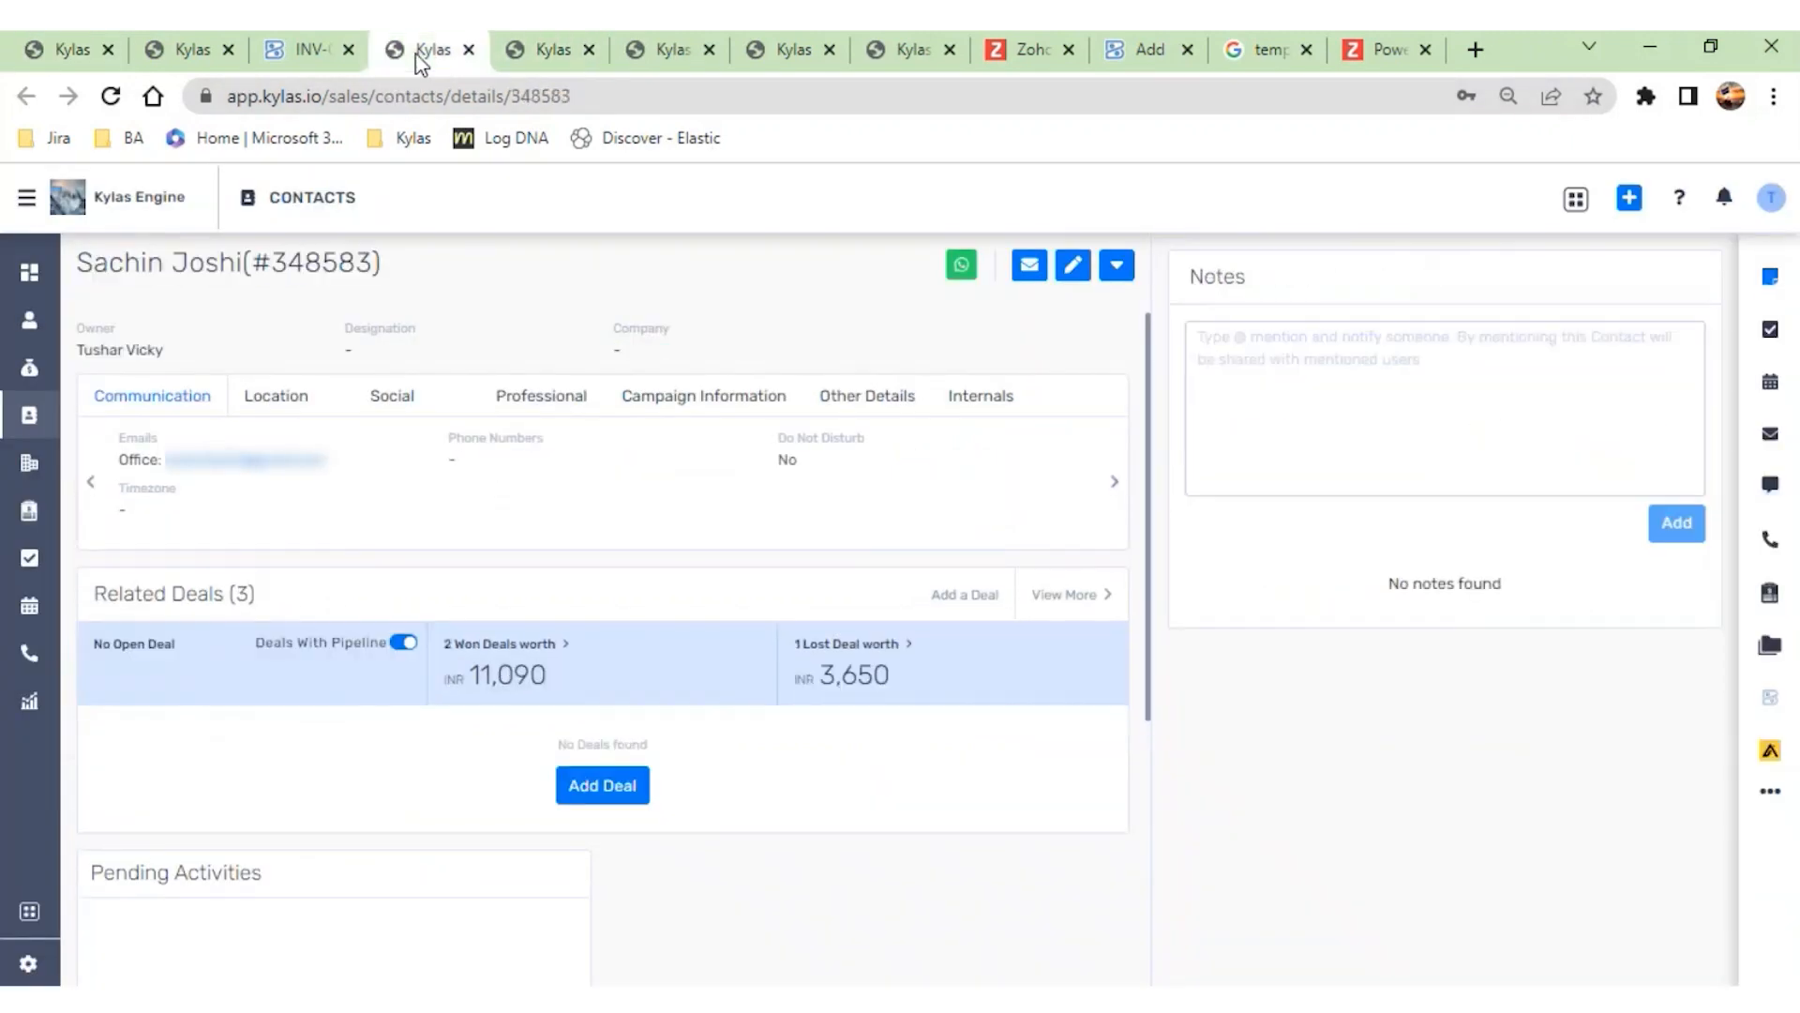
{"action": "left_click", "coordinate": [669, 51]}
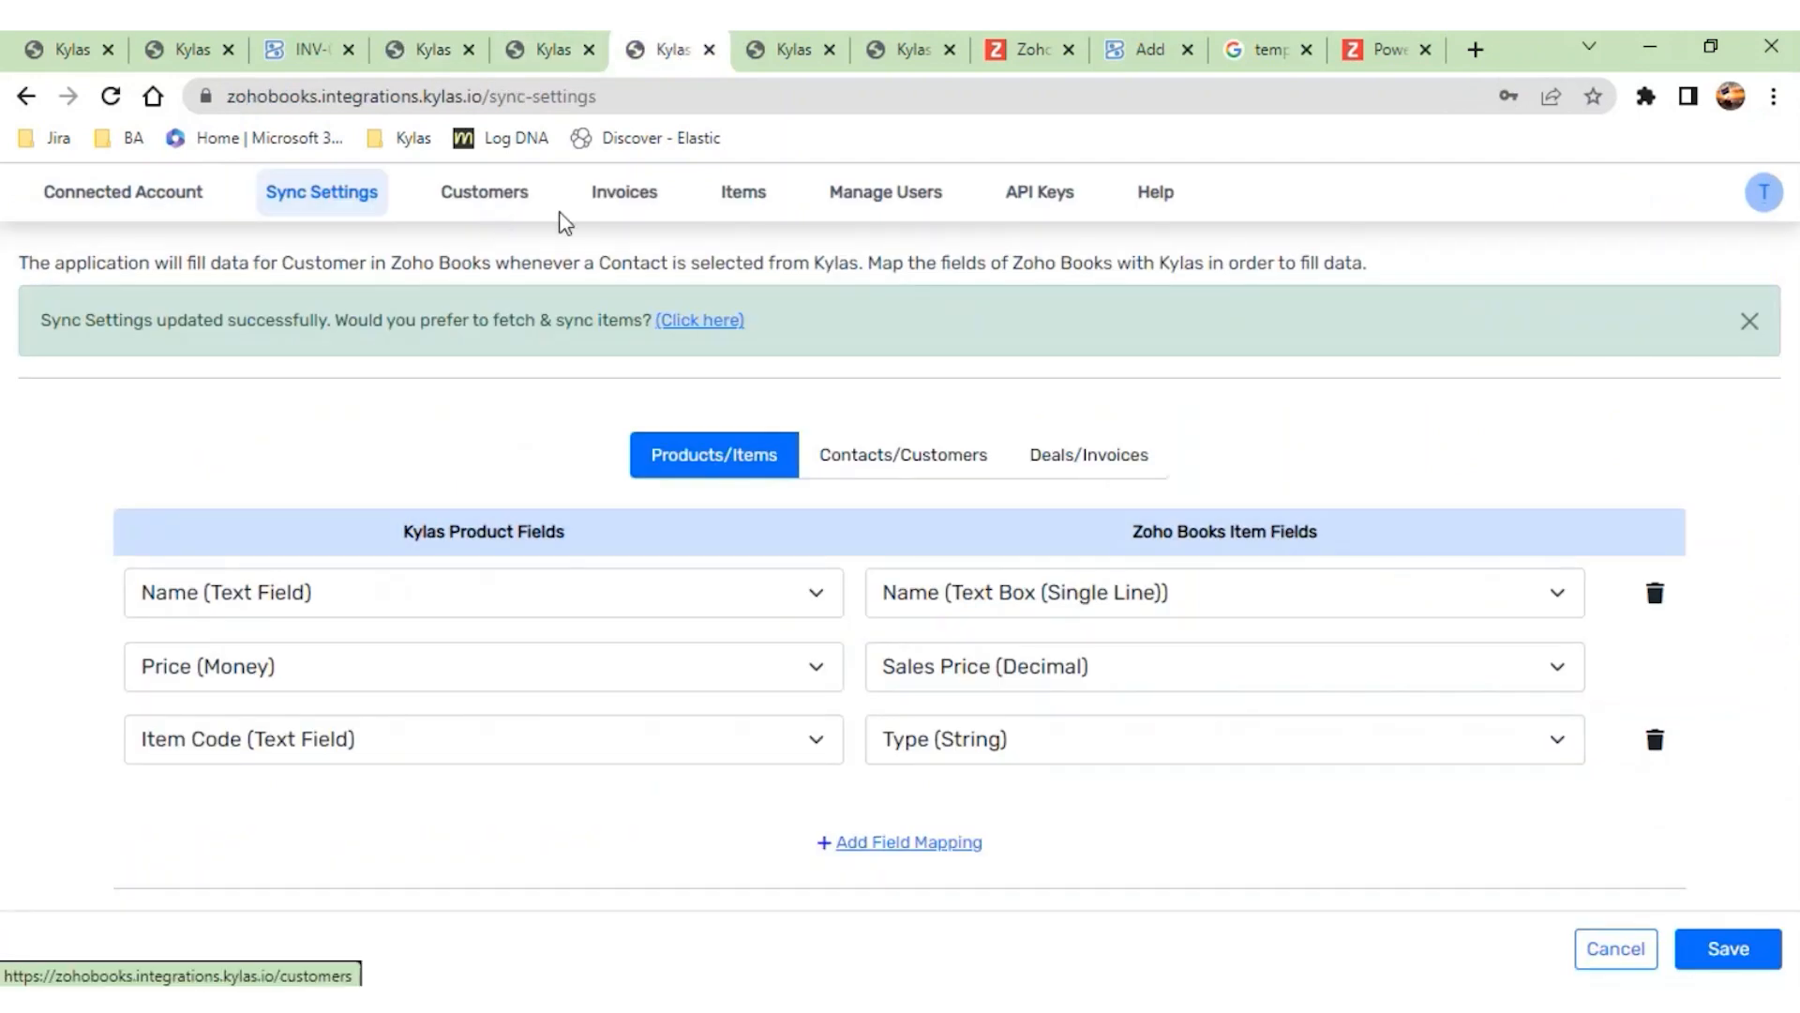
{"action": "left_click", "coordinate": [600, 227]}
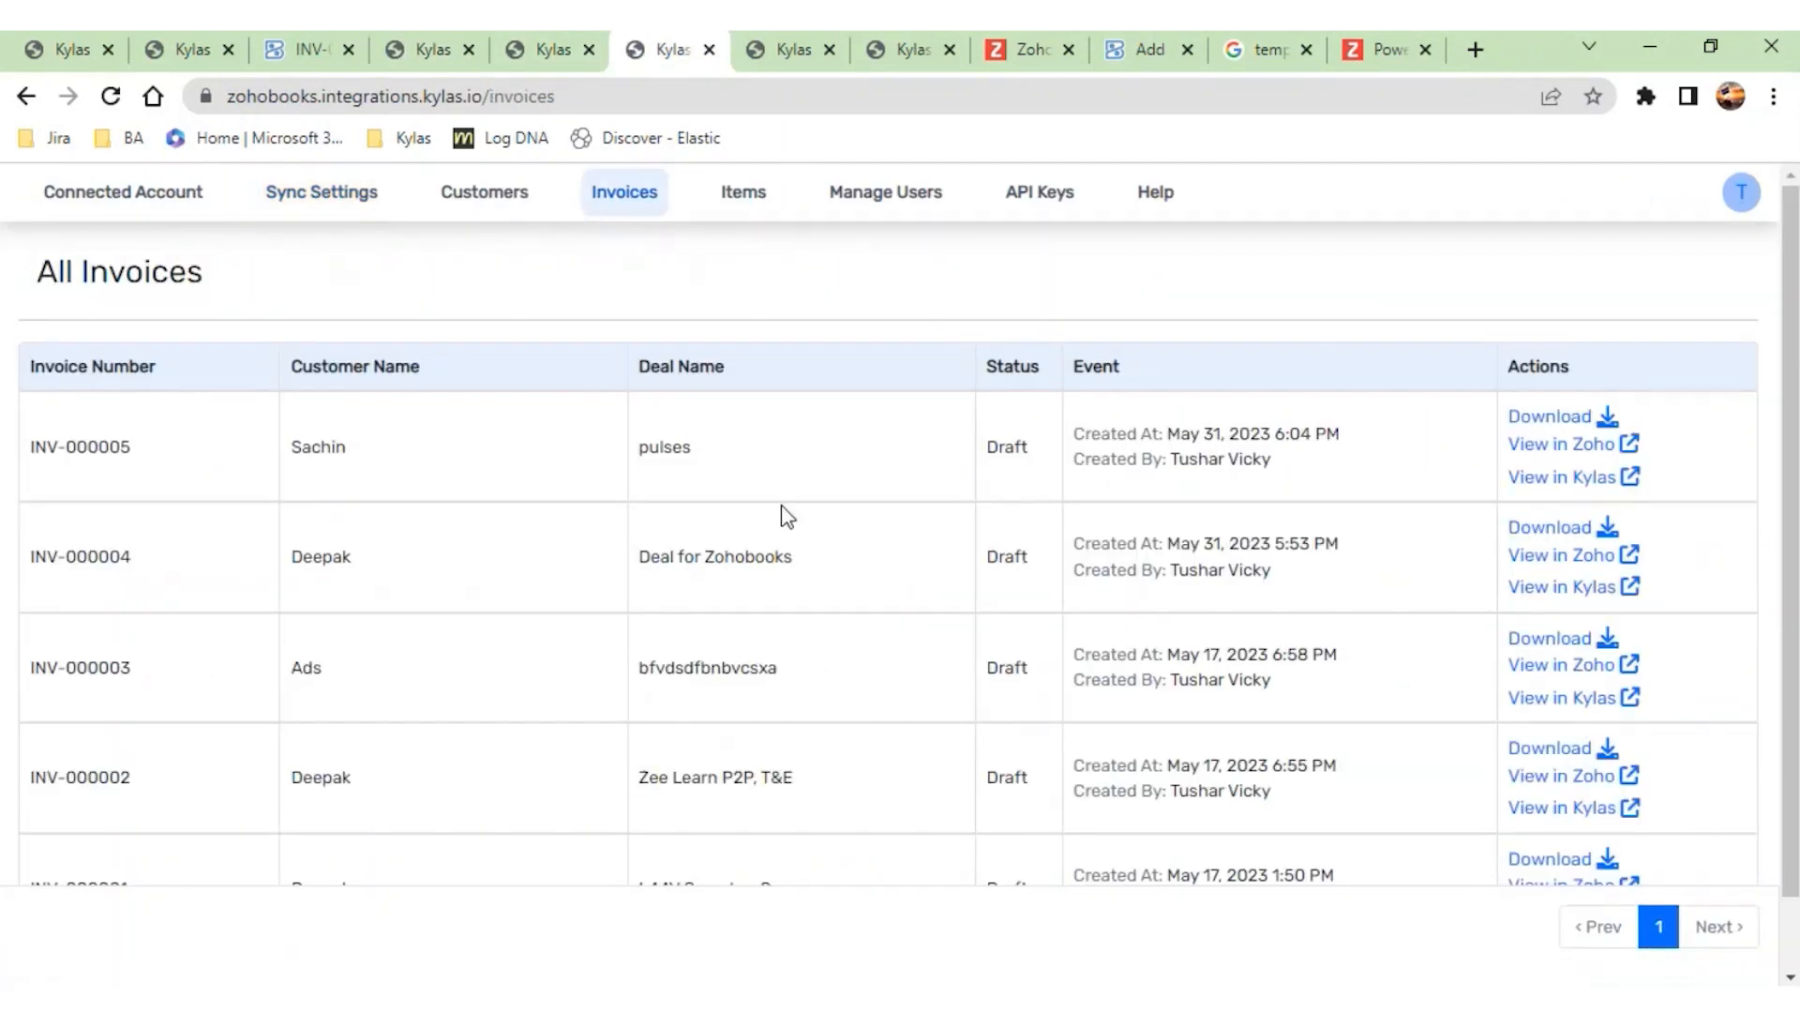
{"action": "left_click", "coordinate": [506, 200]}
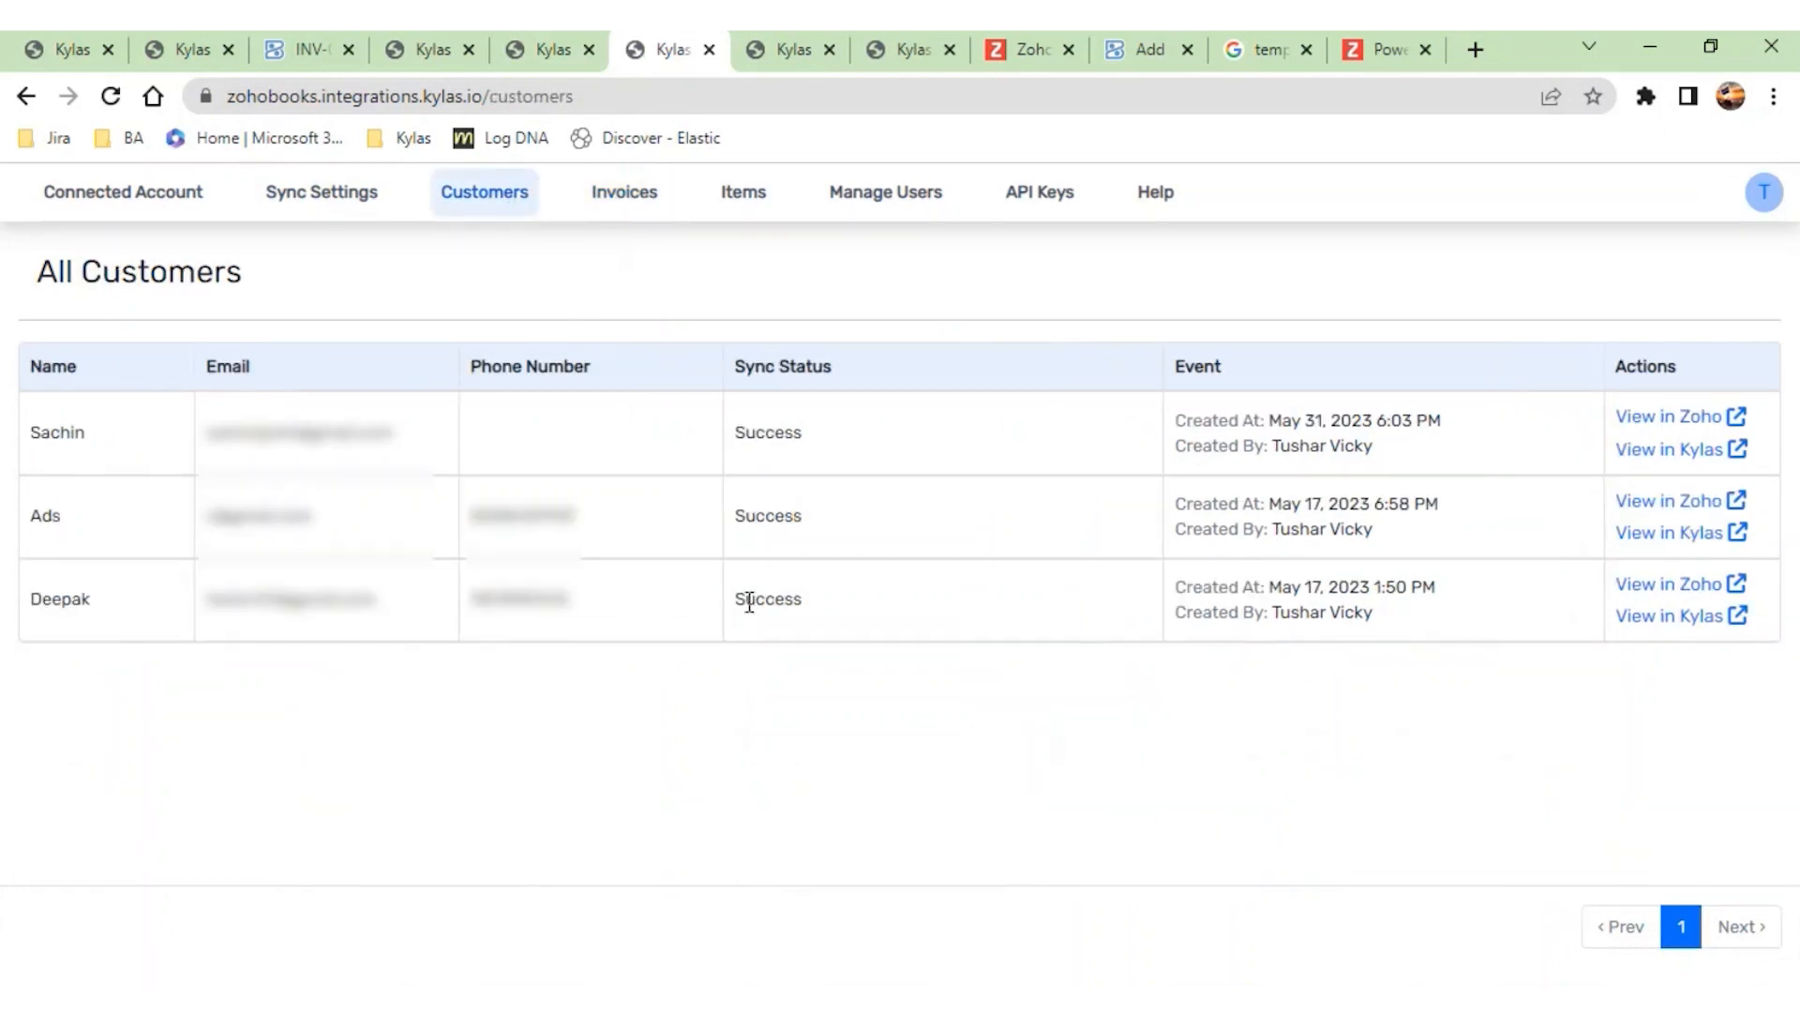